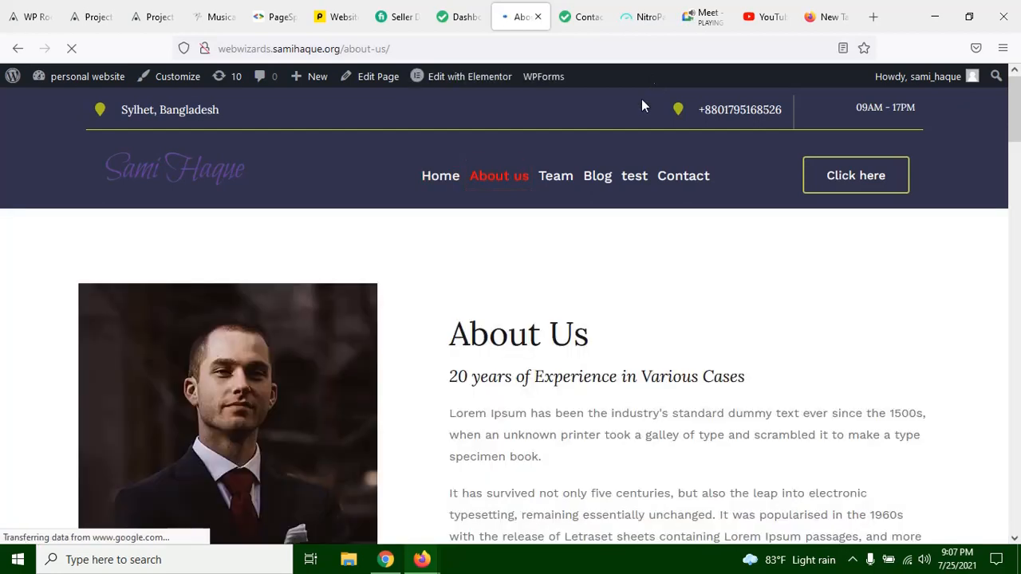
Step: Examine the About Us page from its introduction through the client statistics to the section with the checklist and team photo
left_click(704, 17)
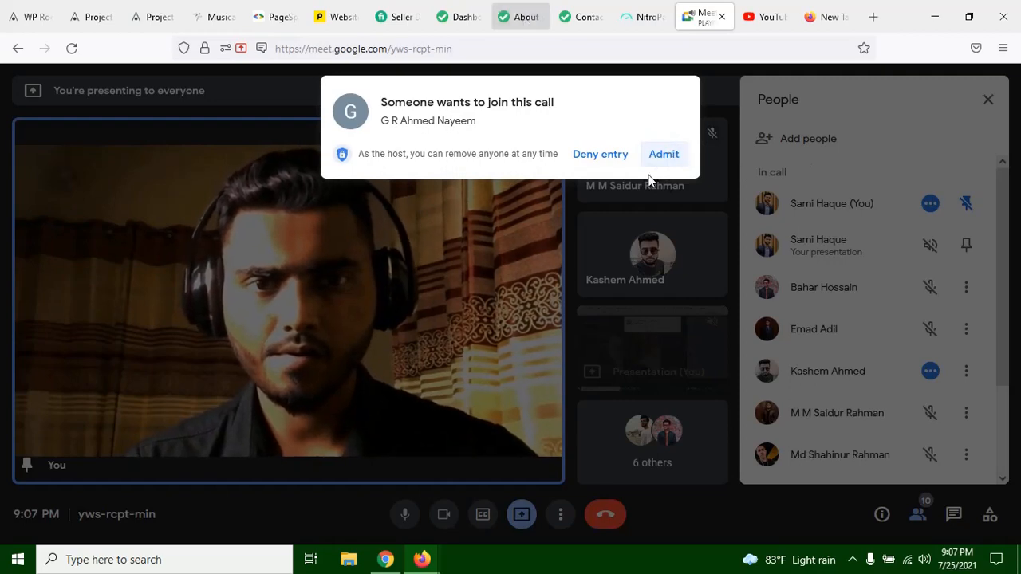
left_click(519, 19)
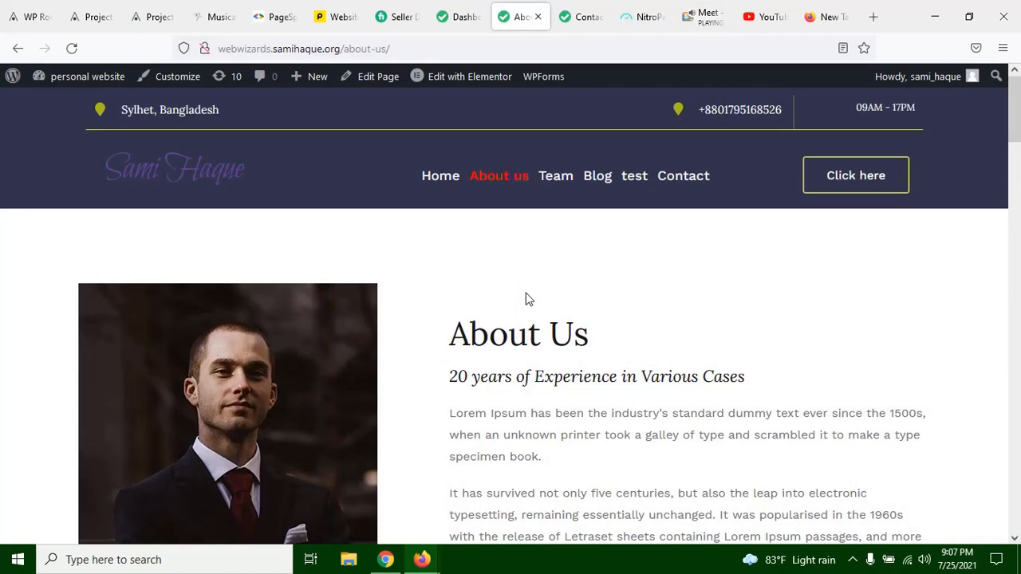
scroll(526, 296, "down", 2)
scroll(517, 244, "up", 2)
scroll(516, 243, "up", 1)
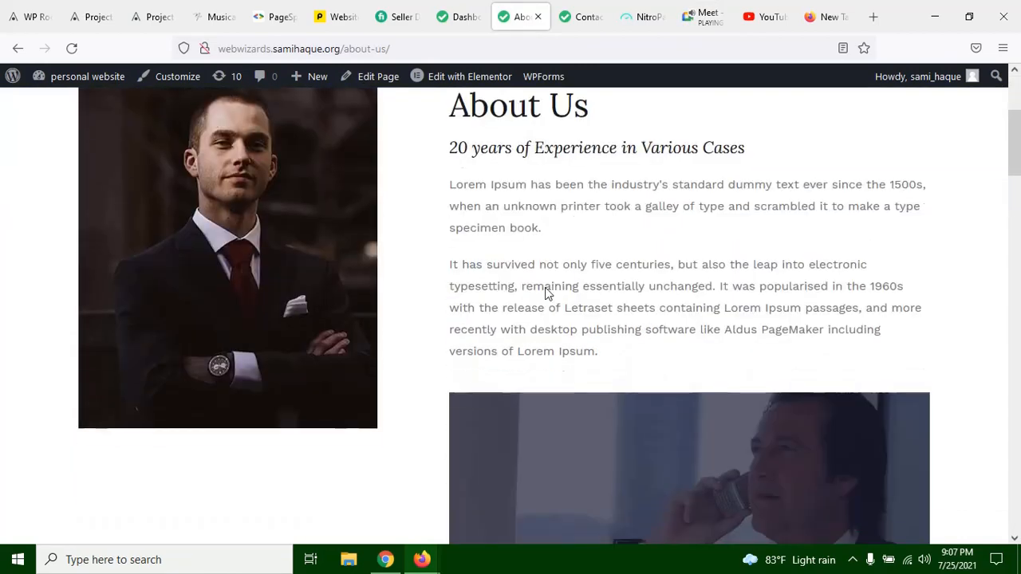
scroll(558, 295, "down", 3)
scroll(415, 275, "down", 2)
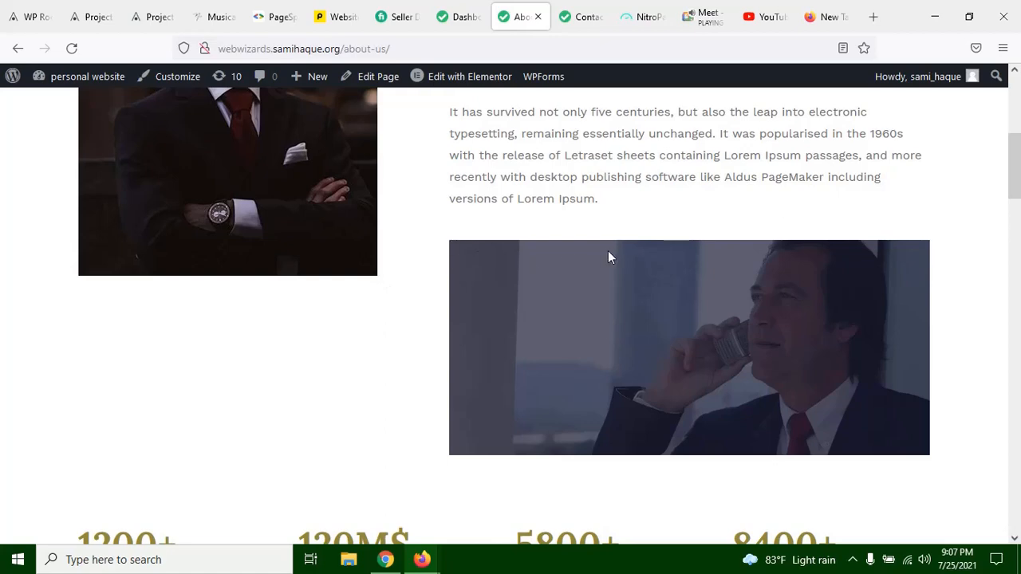
scroll(608, 250, "down", 5)
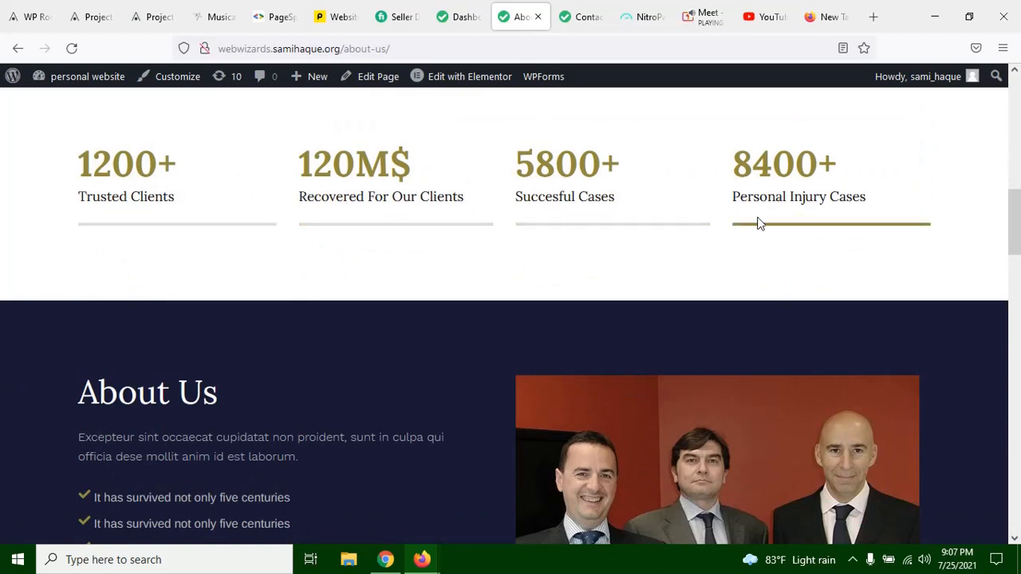
scroll(508, 267, "down", 3)
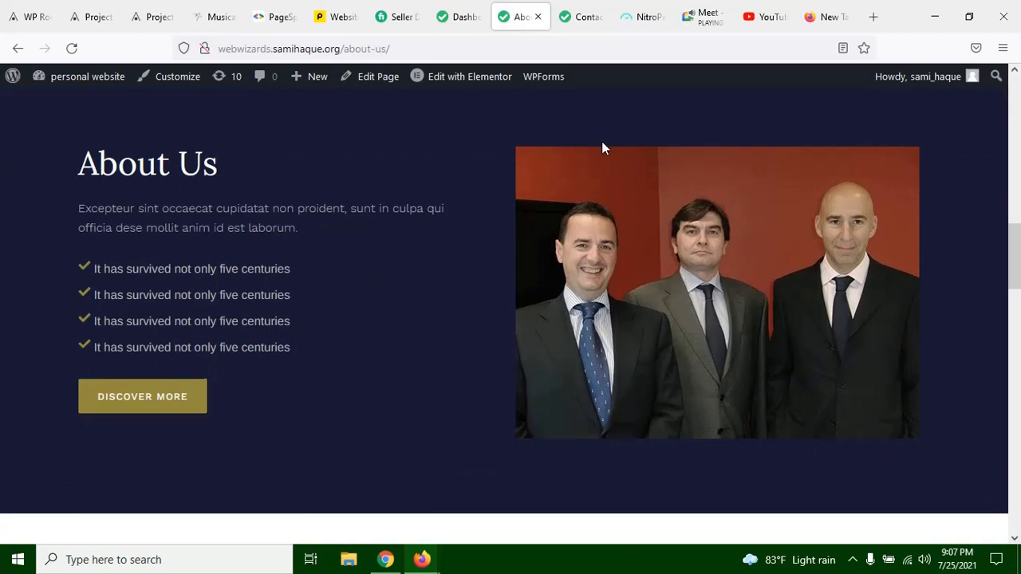
scroll(602, 159, "down", 6)
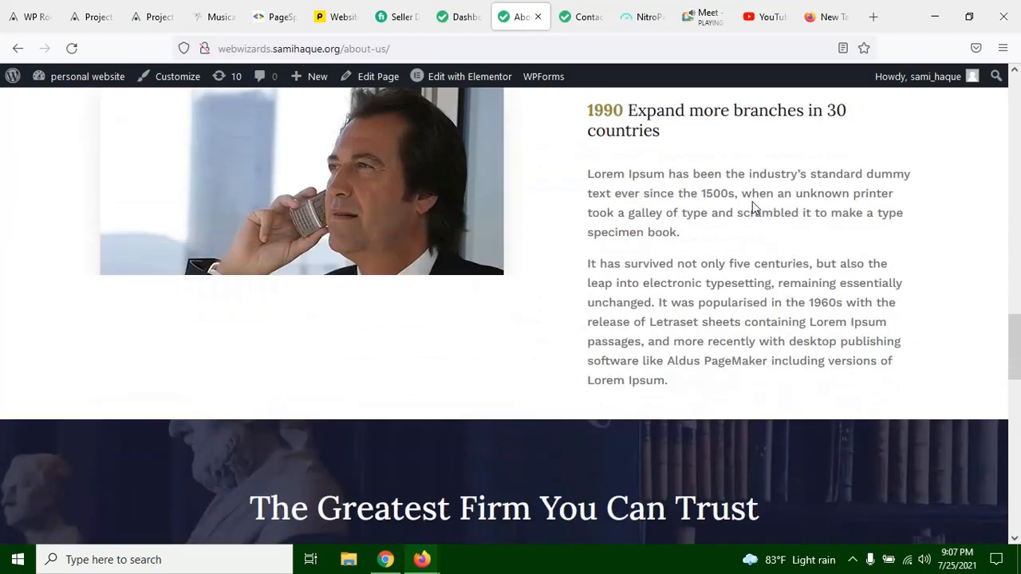
Step: Examine the Our History section, comparing the styling of the year 1990 with the rest of its heading
scroll(519, 249, "up", 3)
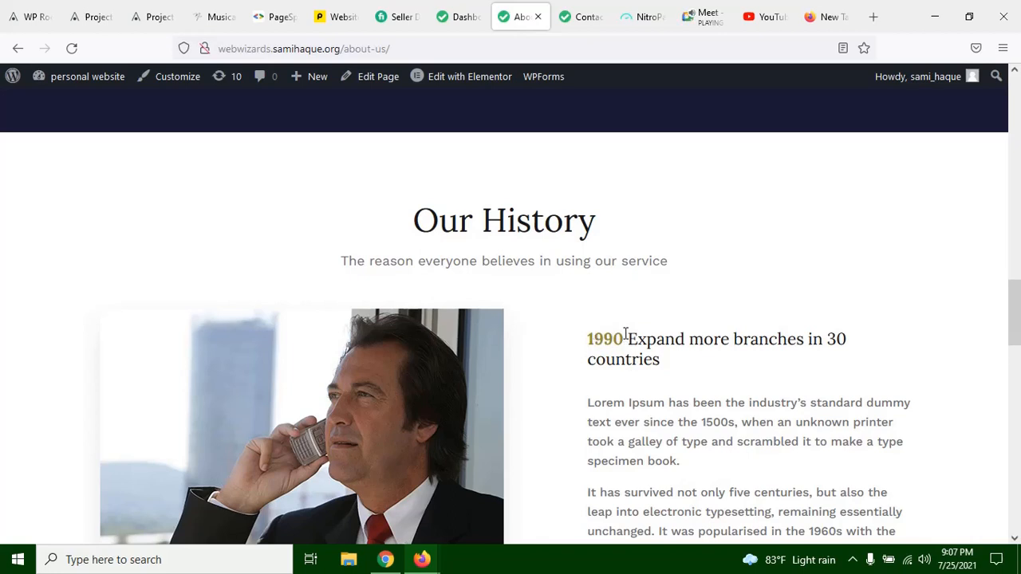
left_click_drag(625, 335, 605, 337)
left_click(605, 336)
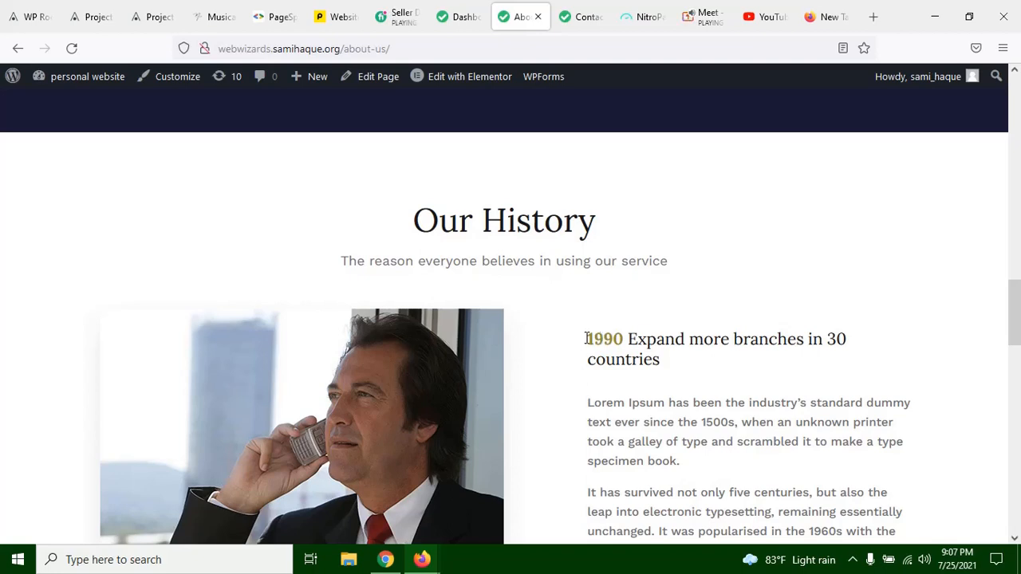
left_click_drag(586, 339, 623, 339)
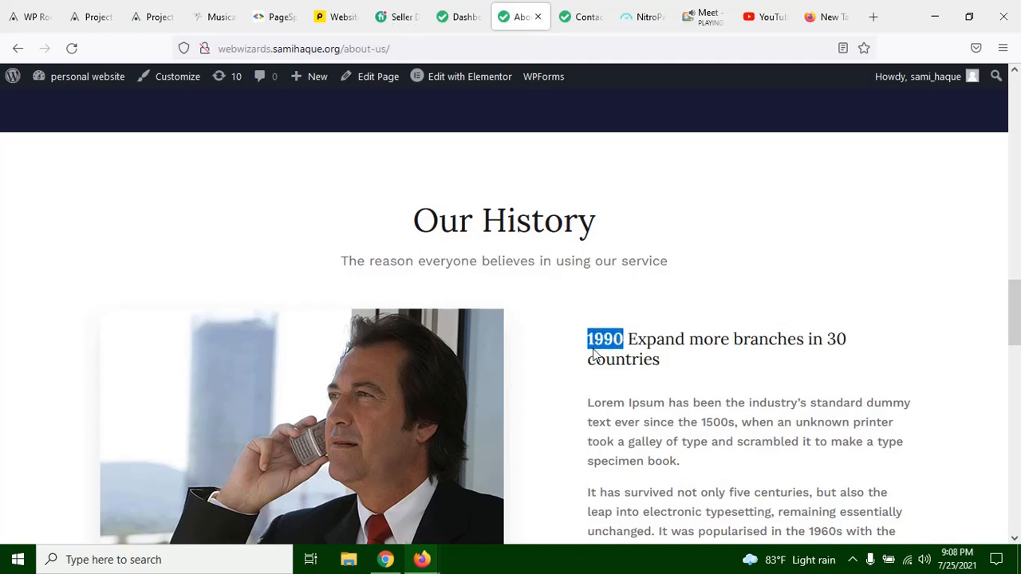
left_click(639, 331)
left_click_drag(639, 331, 684, 359)
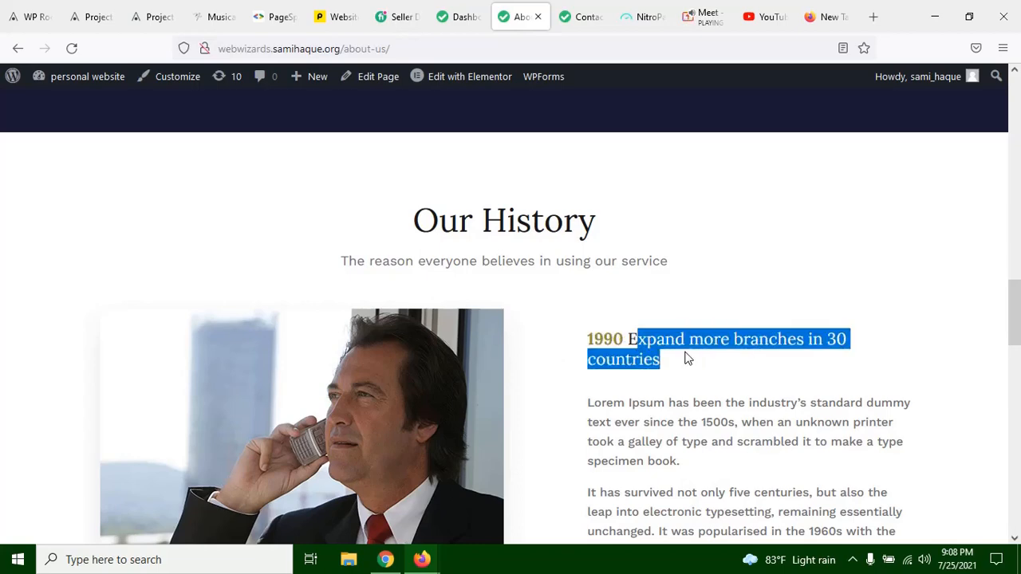
left_click(683, 358)
scroll(645, 382, "up", 1)
scroll(708, 401, "down", 5)
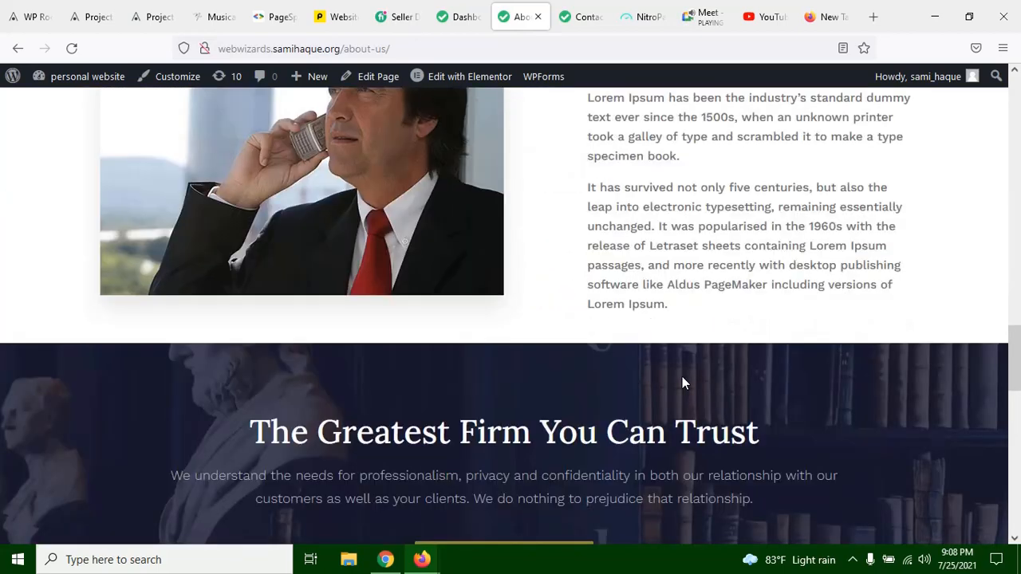
Step: Examine the "The Greatest Firm You Can Trust" banner and the Our Attorneys cards, and return to the start of the page
scroll(682, 379, "down", 7)
scroll(702, 359, "up", 7)
scroll(714, 359, "down", 3)
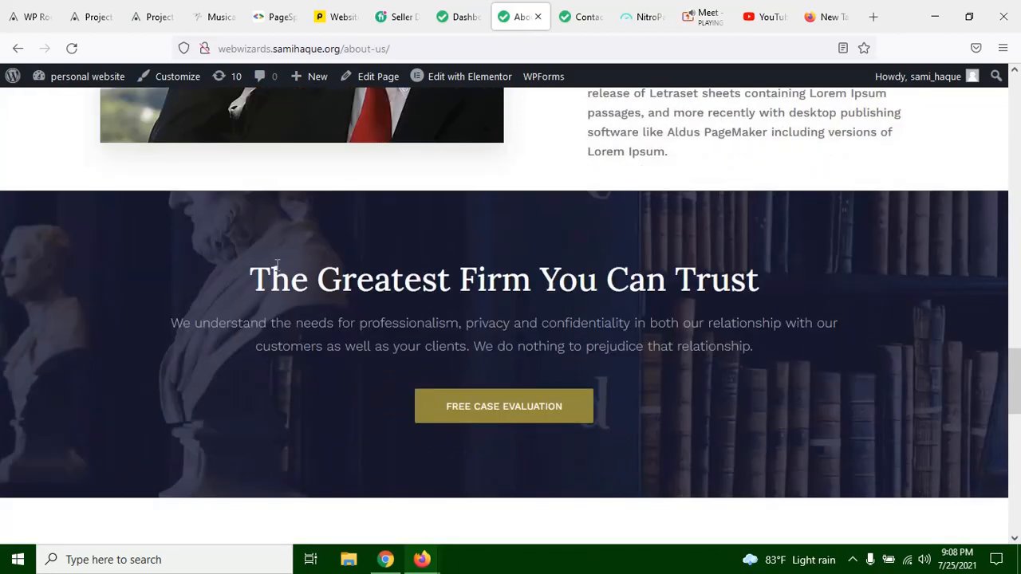
left_click_drag(271, 277, 784, 284)
left_click(784, 285)
scroll(709, 306, "down", 10)
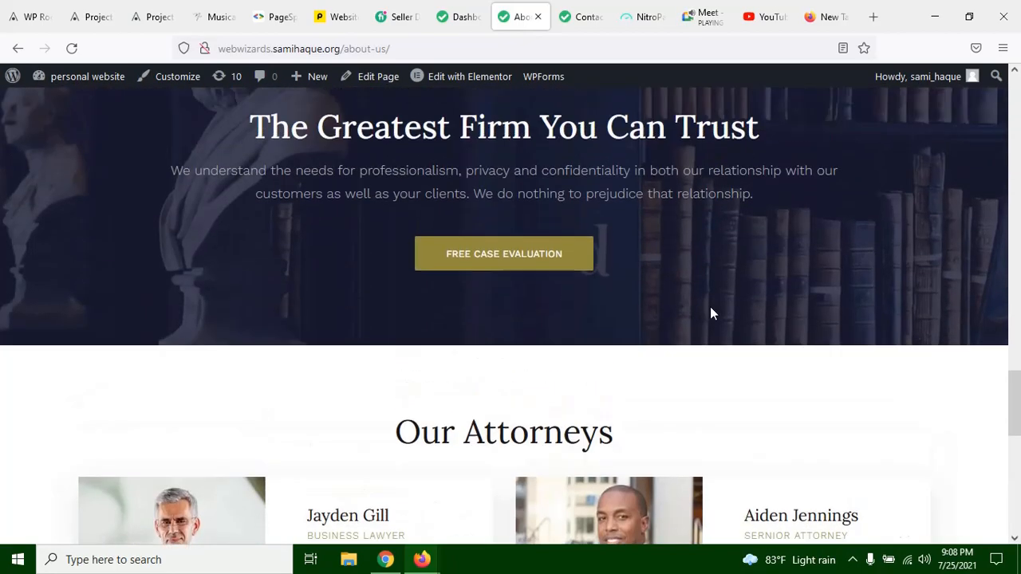
scroll(718, 303, "up", 6)
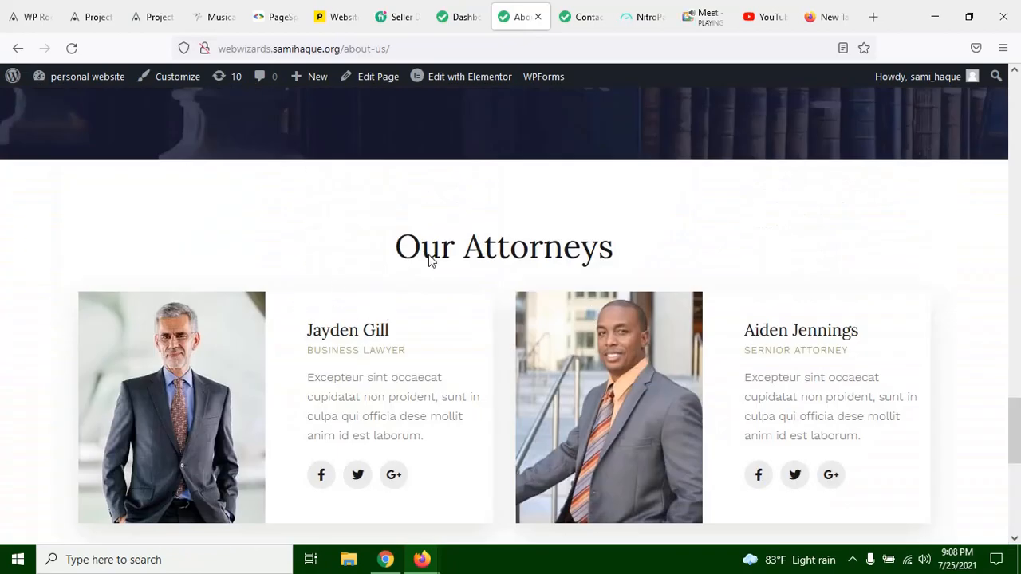
scroll(423, 311, "down", 1)
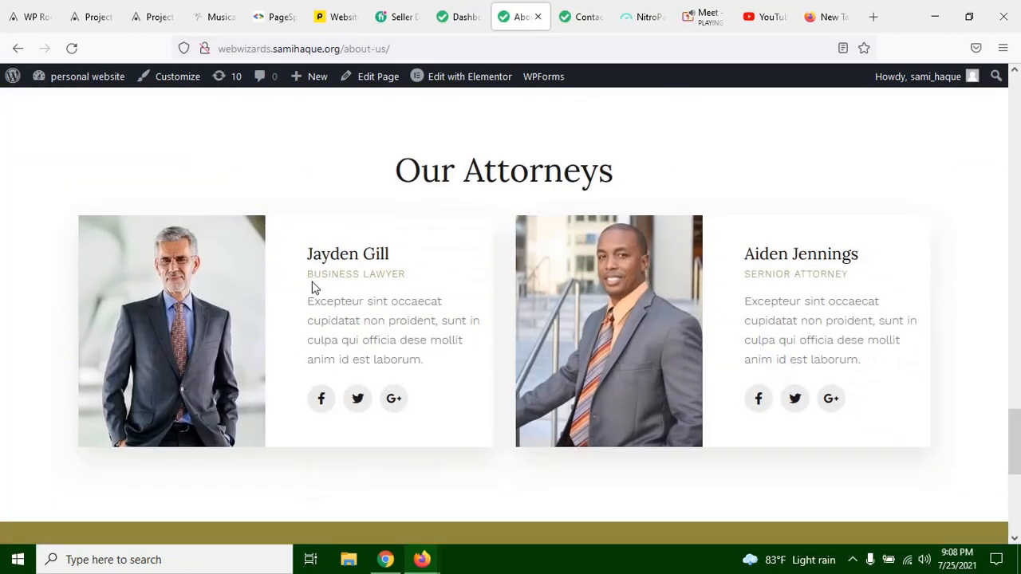
scroll(369, 360, "down", 5)
scroll(832, 466, "up", 9)
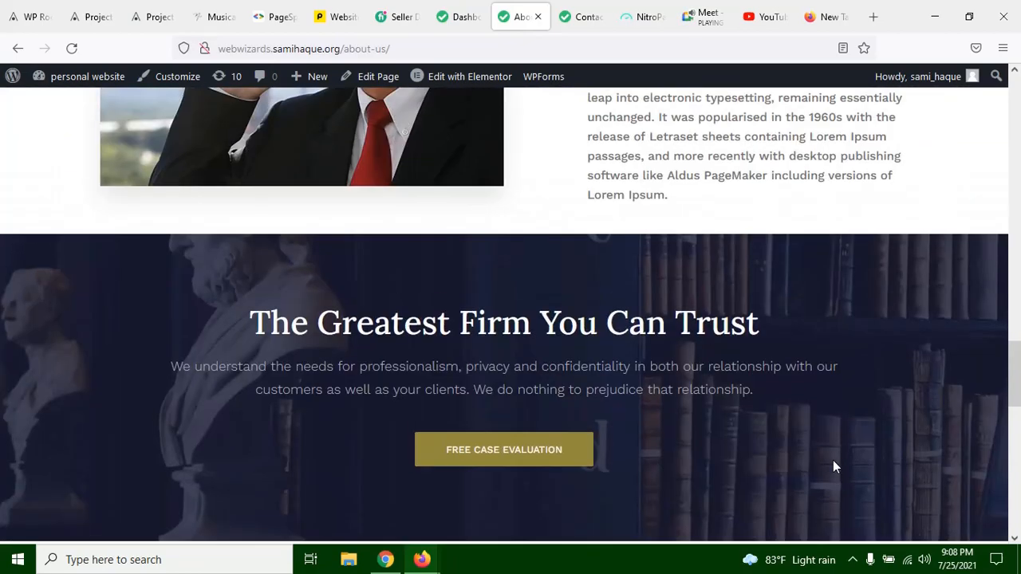
scroll(833, 467, "up", 10)
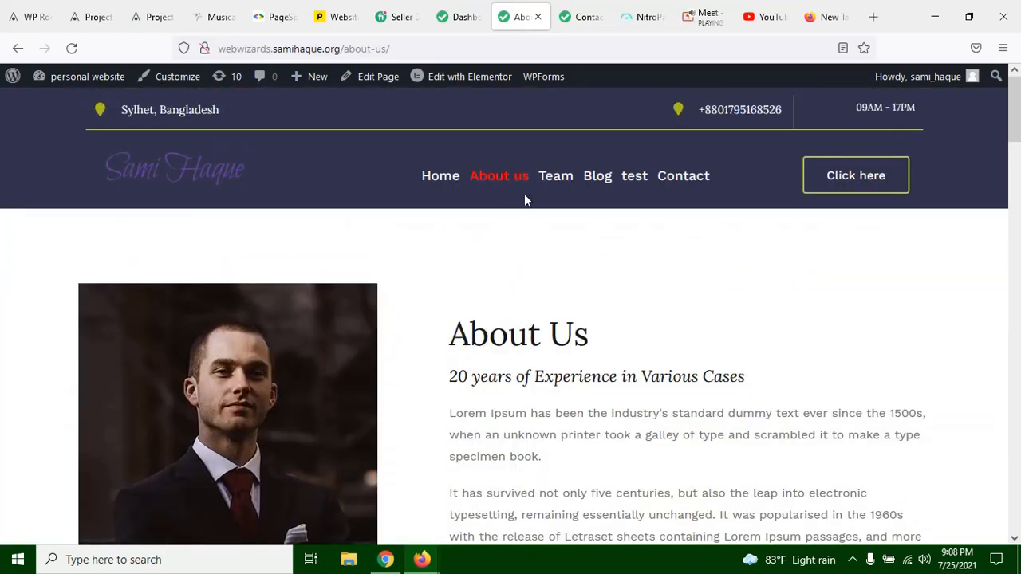
left_click(419, 7)
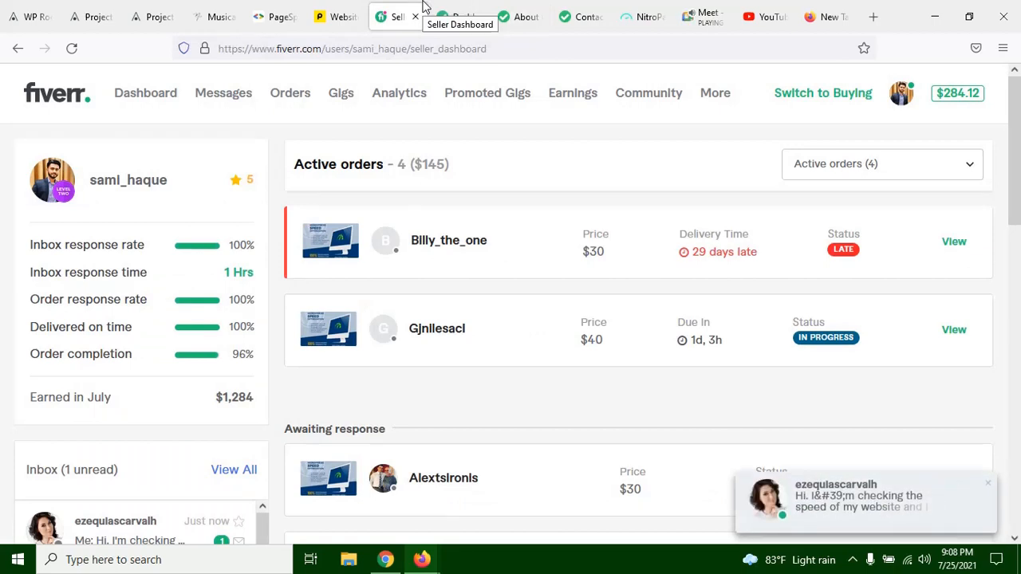
left_click(497, 7)
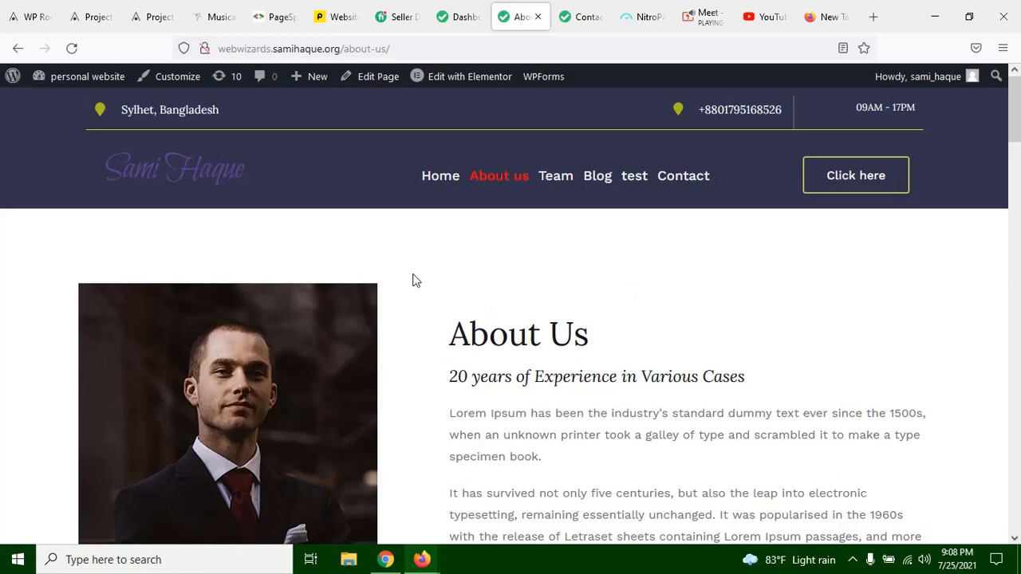
left_click(456, 16)
scroll(434, 260, "down", 5)
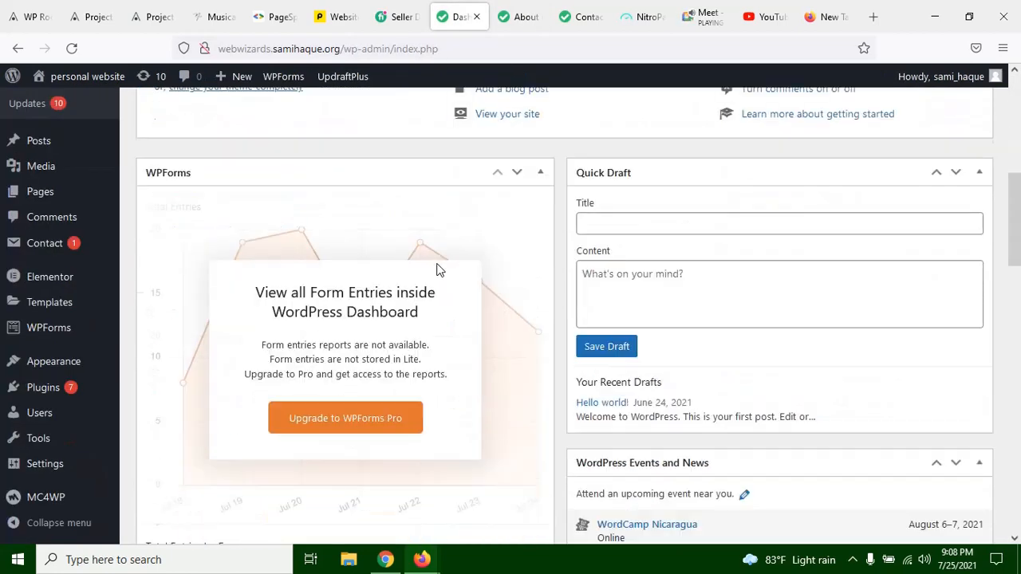
scroll(437, 264, "up", 5)
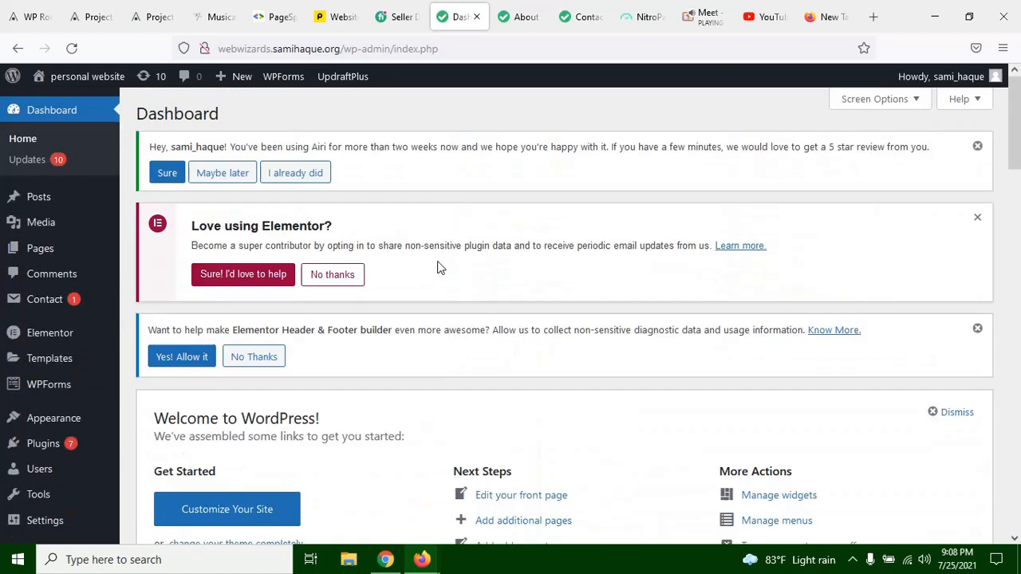
Step: Open the About Us page for editing with Elementor in a new browser tab
left_click(510, 18)
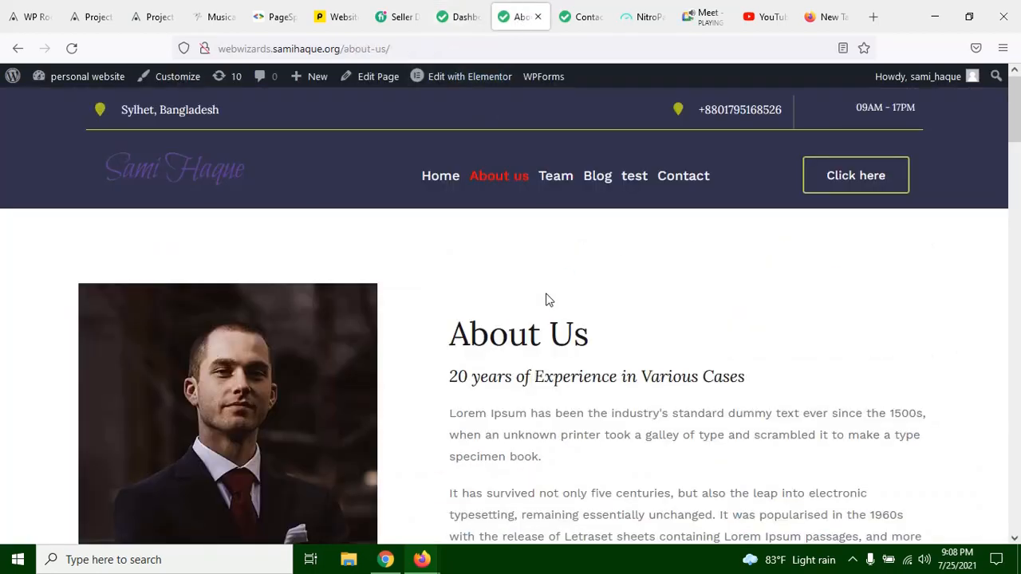
scroll(545, 298, "down", 3)
scroll(521, 303, "up", 3)
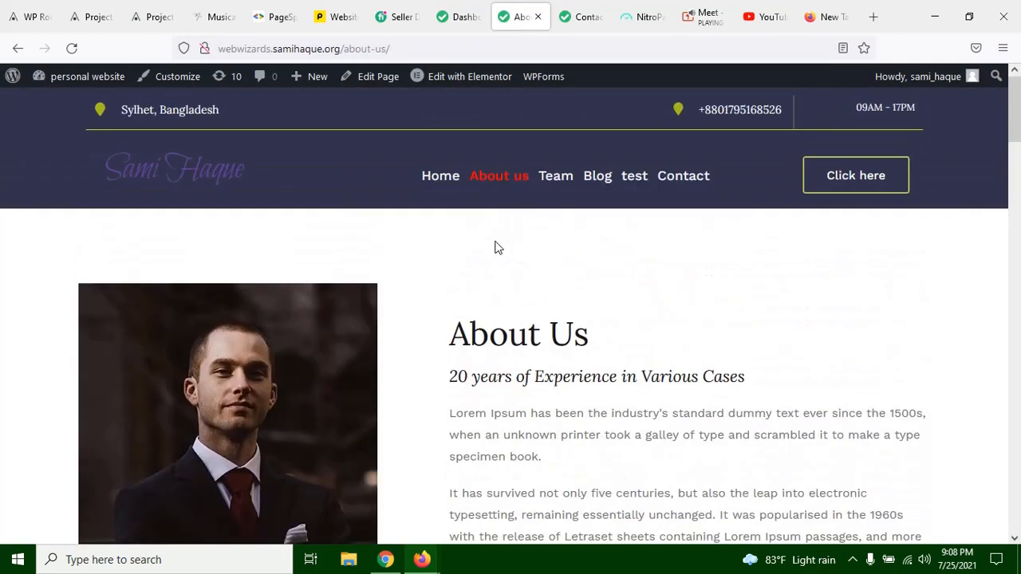
right_click(471, 77)
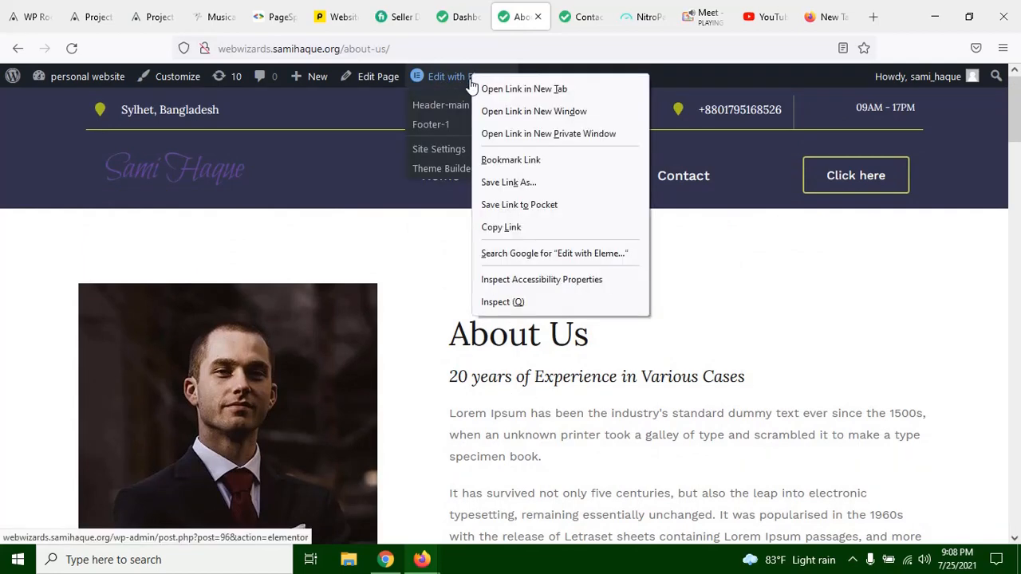
left_click(523, 90)
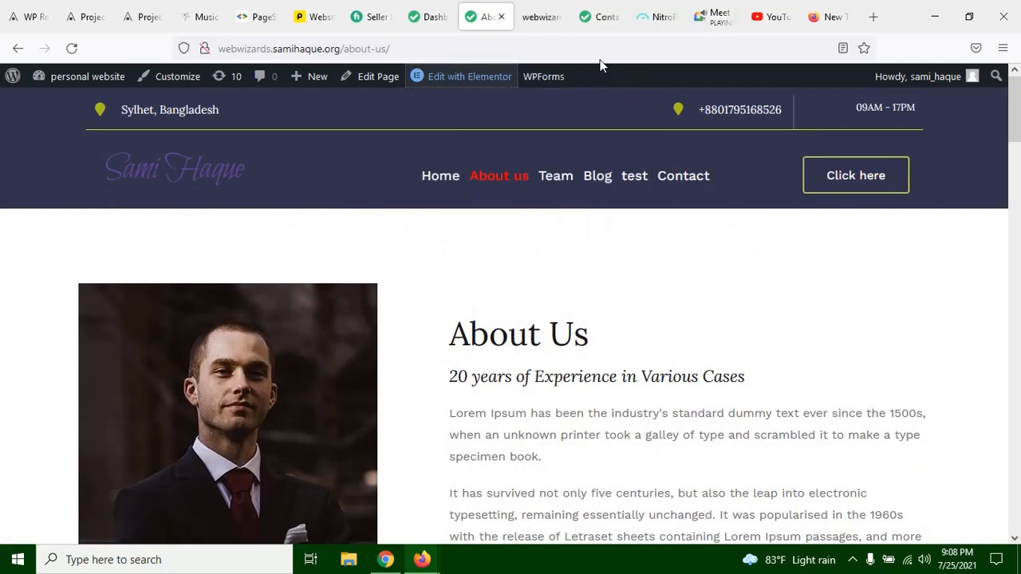
left_click(540, 17)
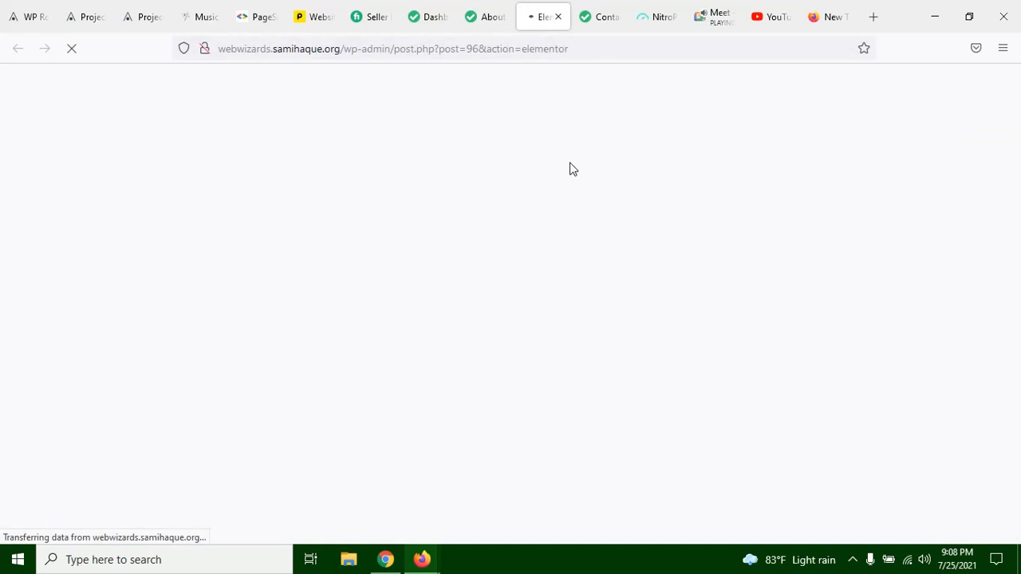
left_click(486, 18)
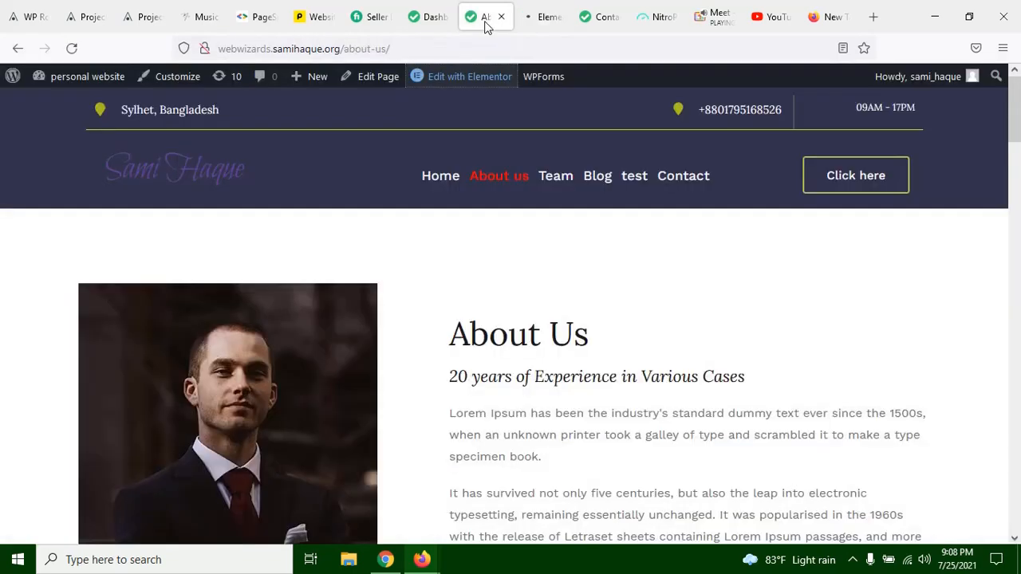
left_click(437, 20)
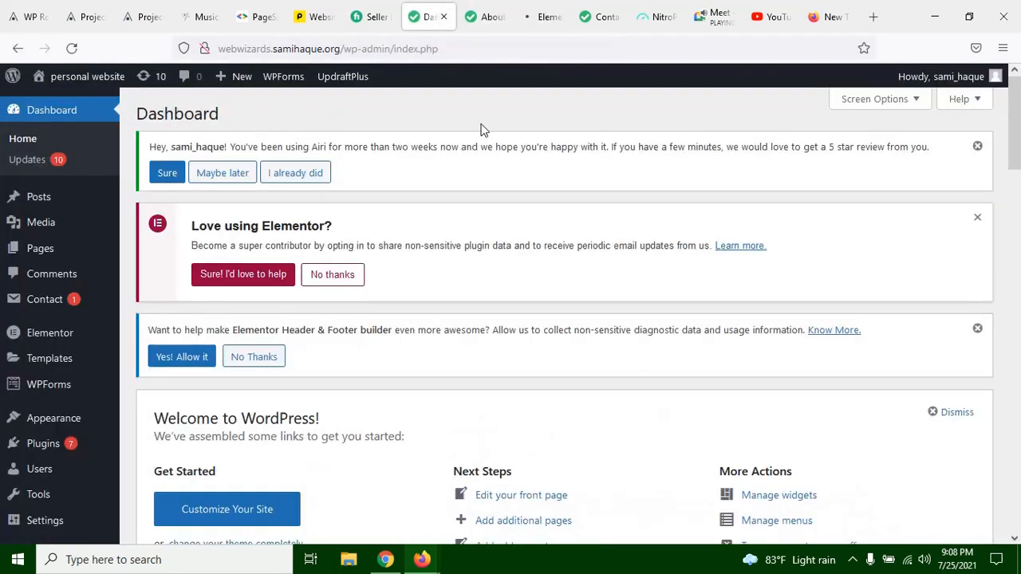
left_click(539, 21)
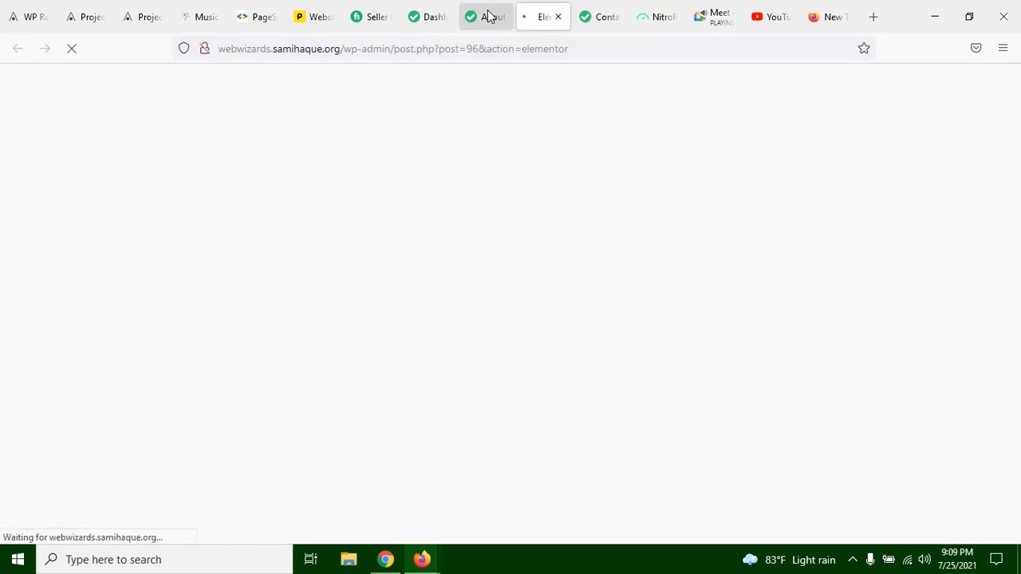
left_click(485, 18)
scroll(681, 255, "down", 2)
scroll(711, 182, "up", 2)
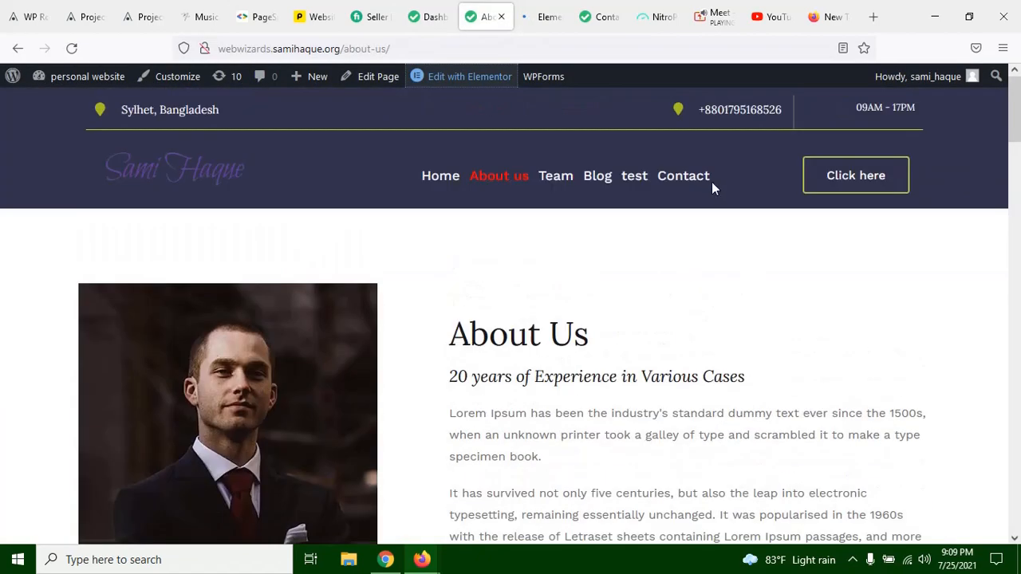
Step: Open the site's Contact page and examine the contact form's heading, name field and message field
left_click(708, 183)
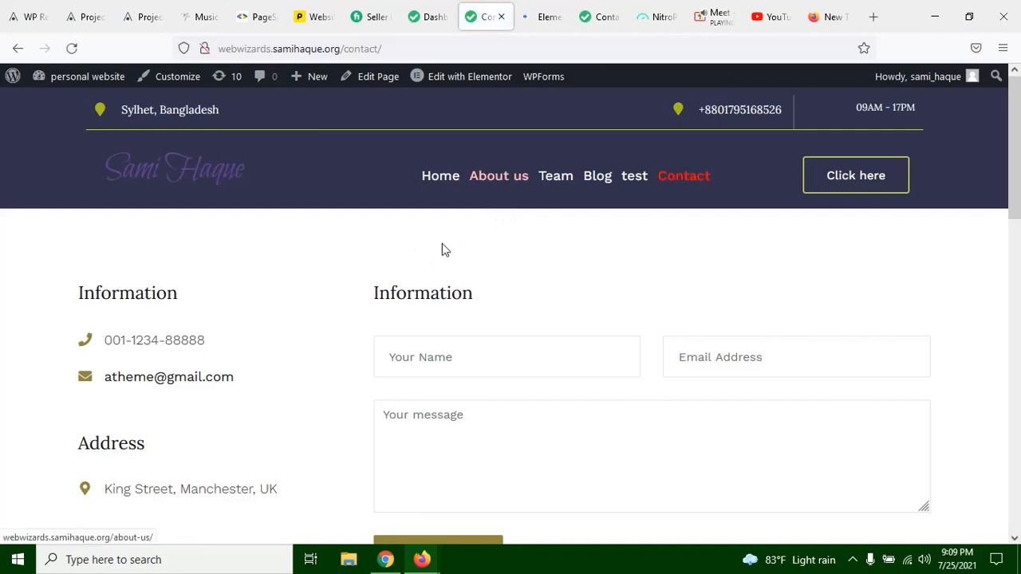
scroll(387, 342, "down", 3)
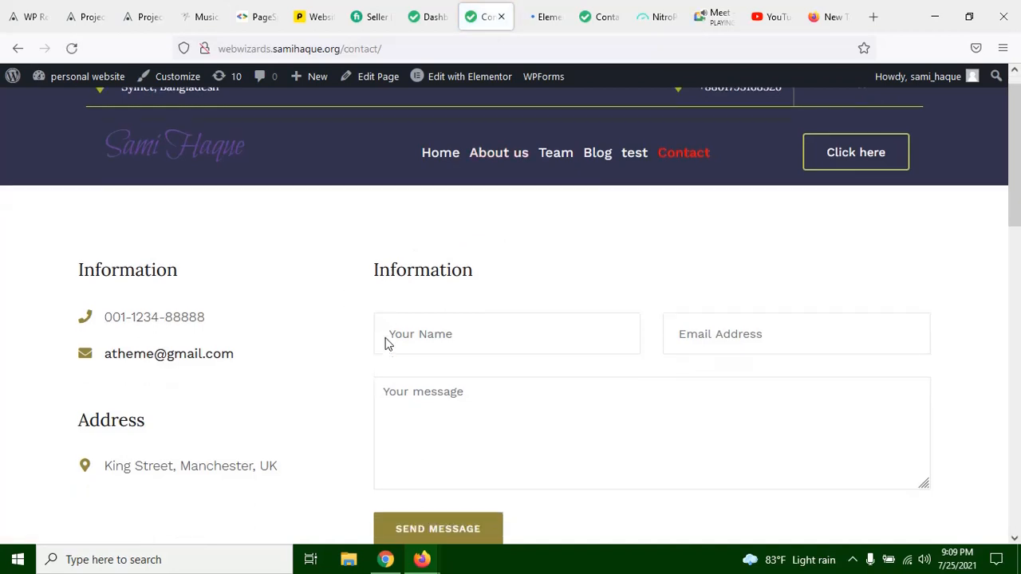
scroll(431, 307, "up", 2)
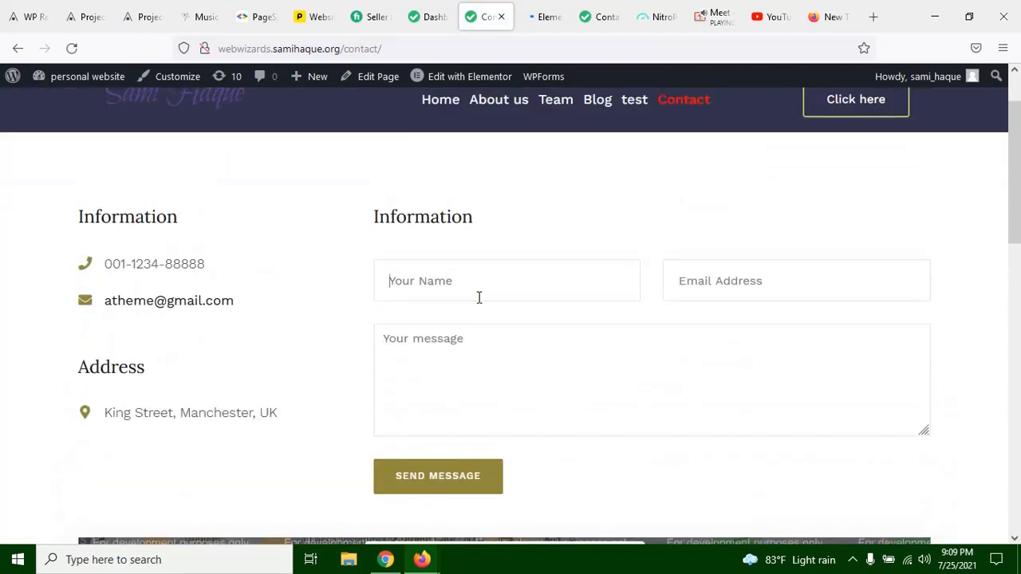
double_click(407, 216)
left_click(492, 221)
left_click(461, 284)
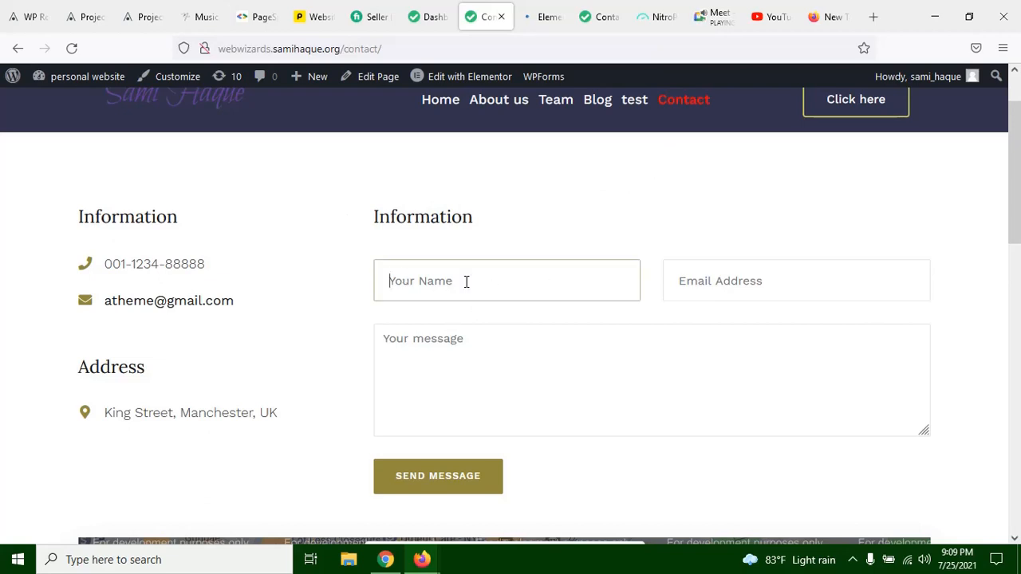
left_click(565, 368)
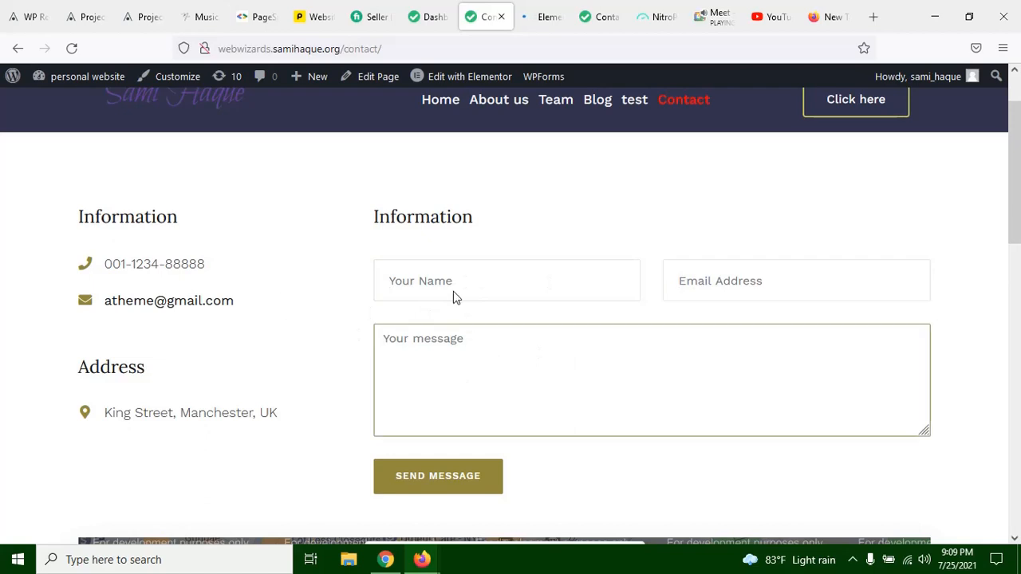
Step: Switch to the Google Meet call and allow the site to send notifications
left_click(470, 169)
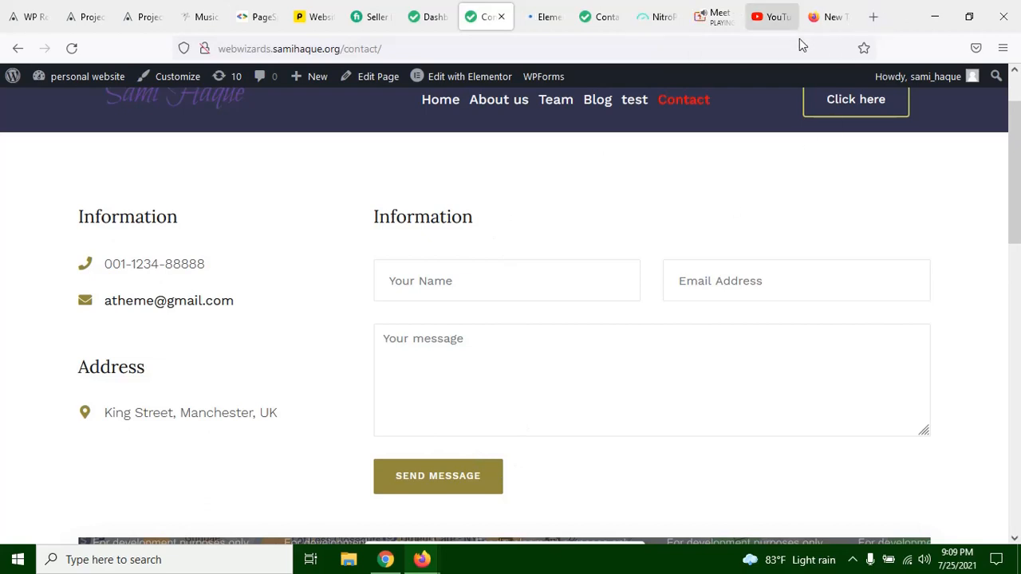
left_click(548, 23)
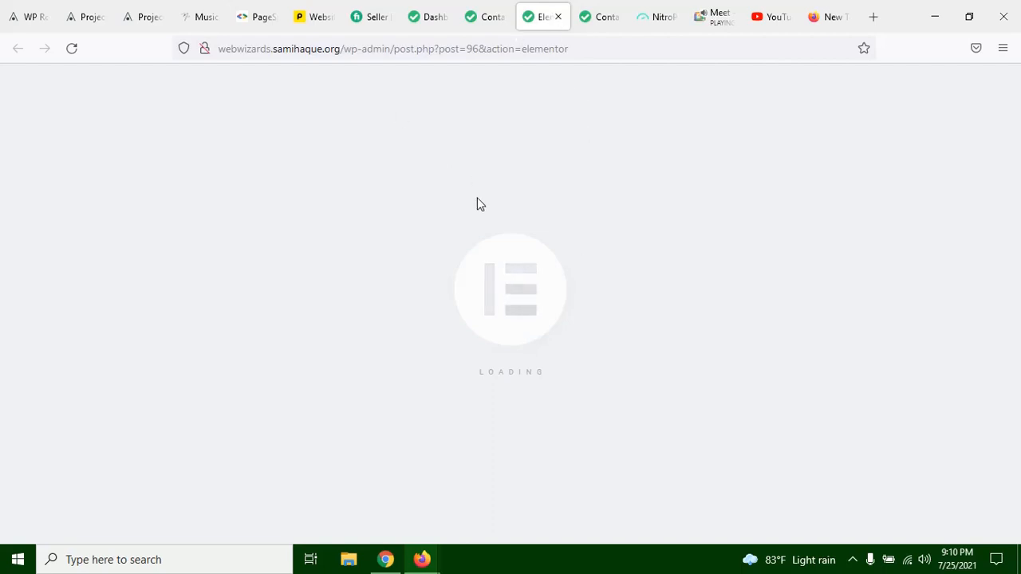
left_click(708, 22)
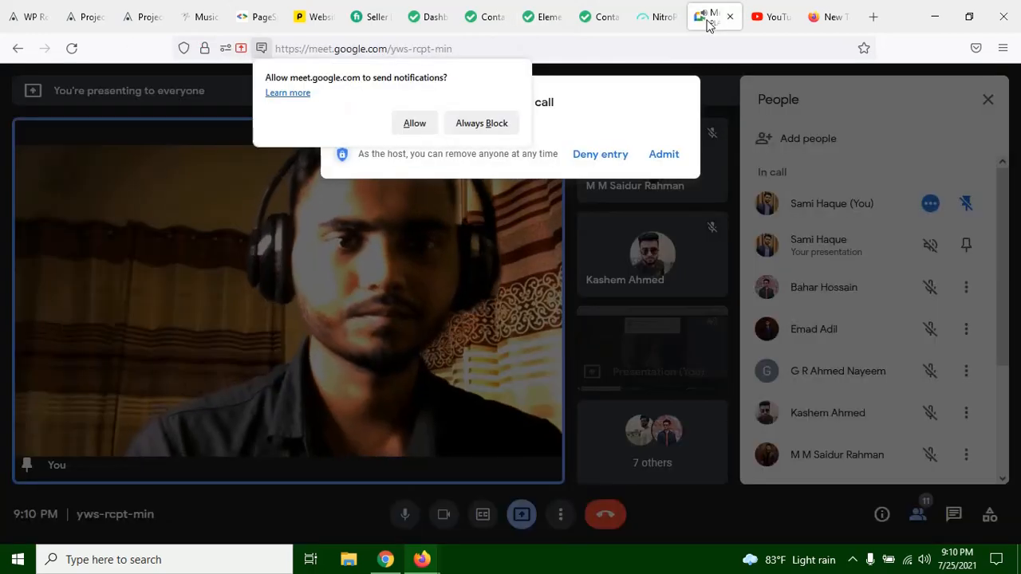
left_click(419, 126)
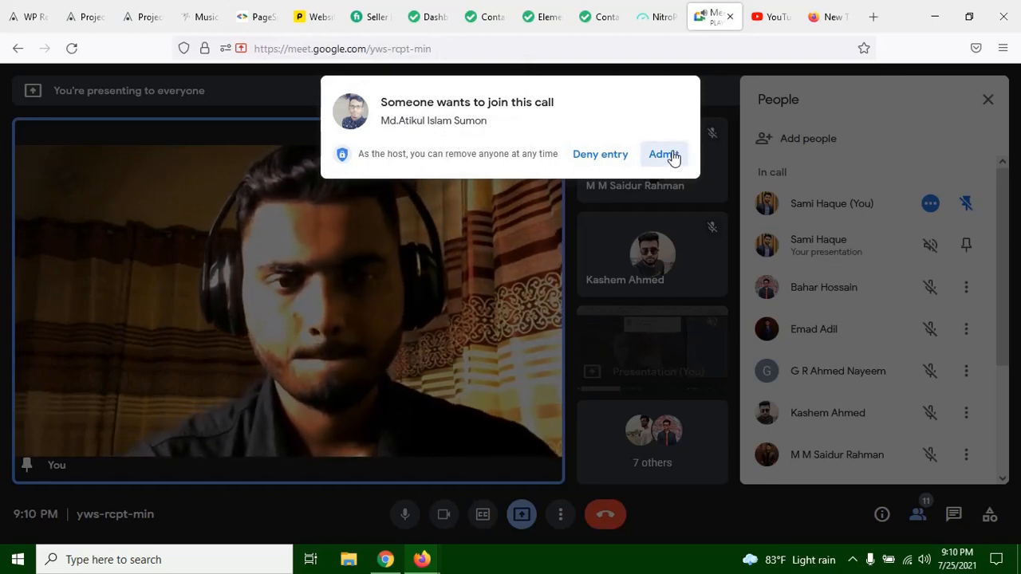
Step: Return to the About Us page in the Elementor editor and dismiss the Google Meet presenting notification
left_click(529, 19)
left_click(717, 19)
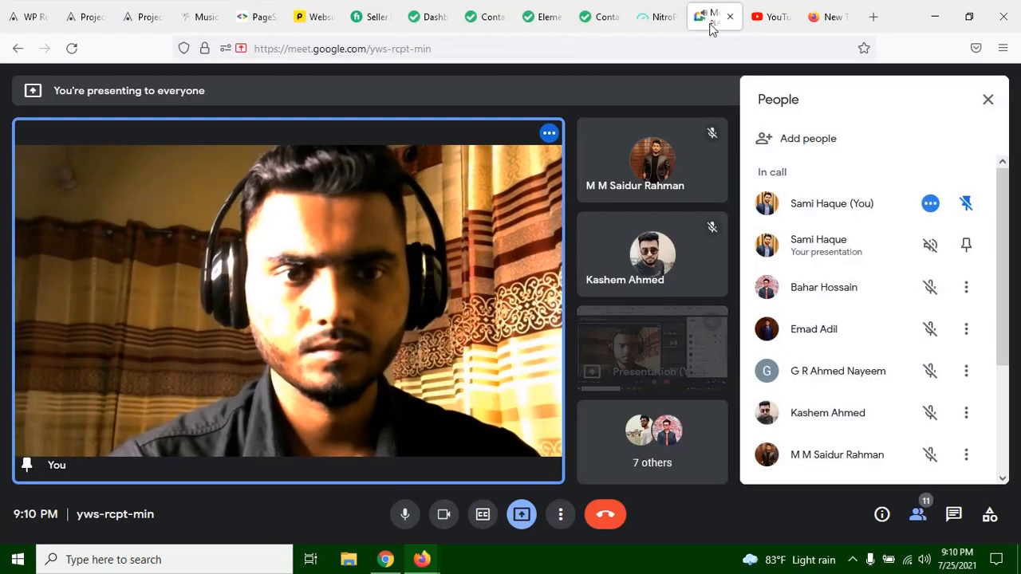
left_click(540, 19)
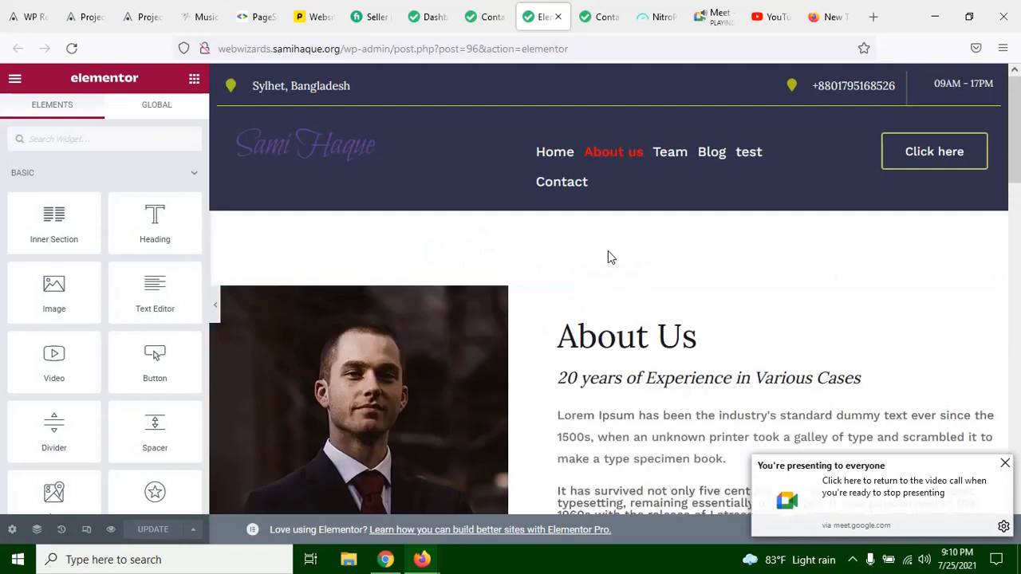
scroll(614, 250, "down", 5)
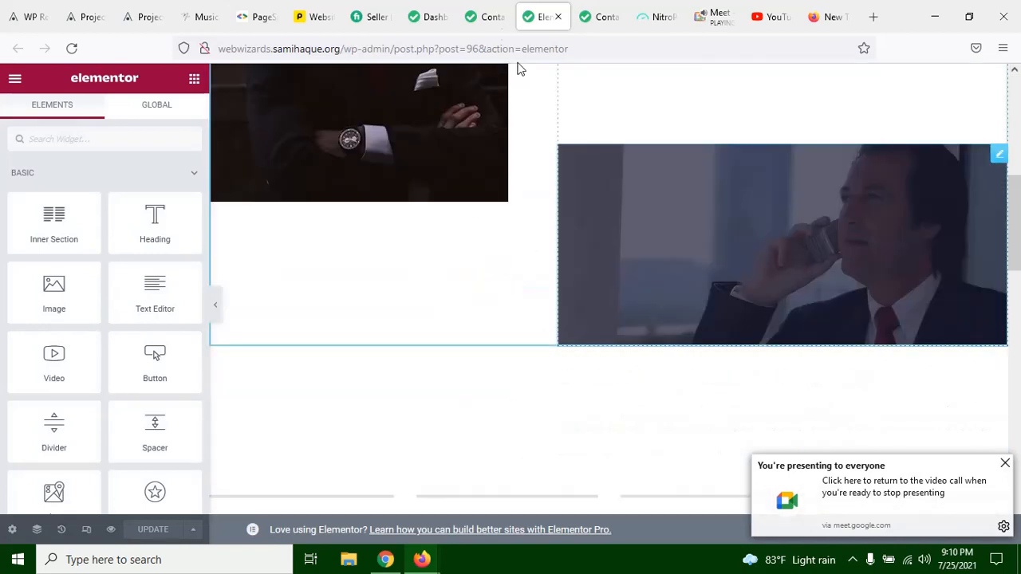
left_click(1005, 464)
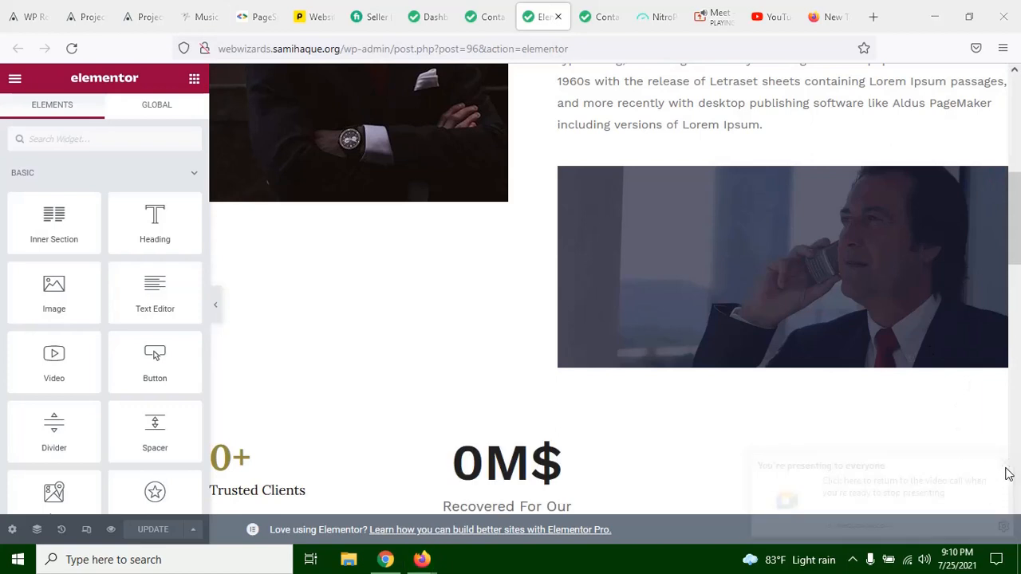
Step: Go back to the site's Contact page and open the Blog page from its header navigation
left_click(477, 20)
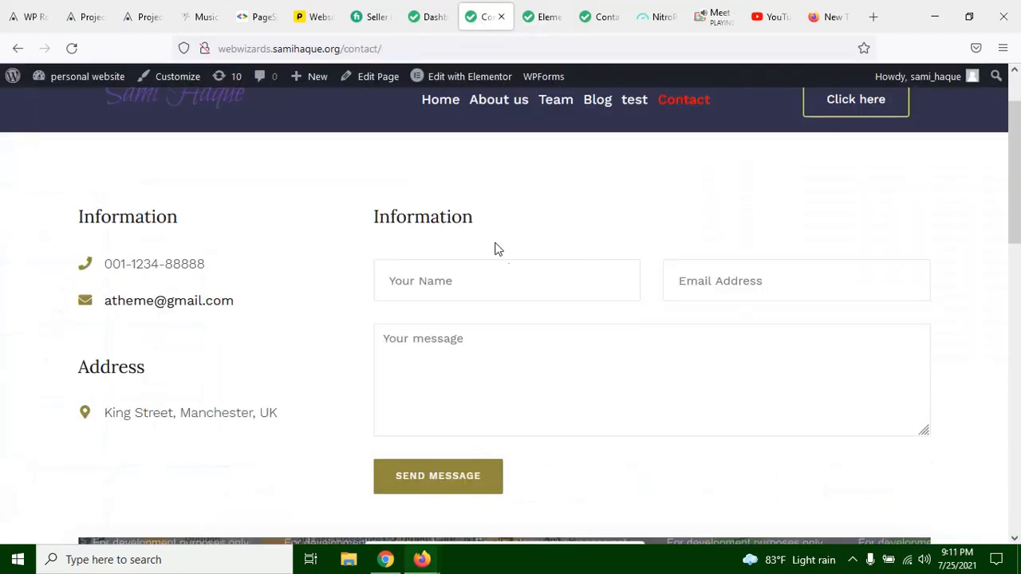
scroll(500, 253, "up", 2)
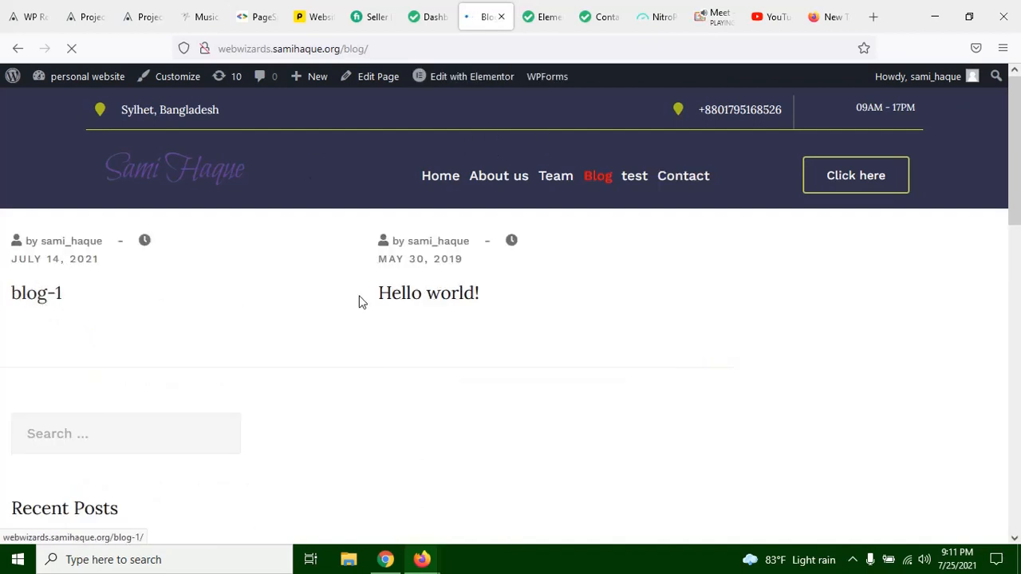
Step: Admit the waiting participant to the Google Meet call and review the participant list
left_click(713, 23)
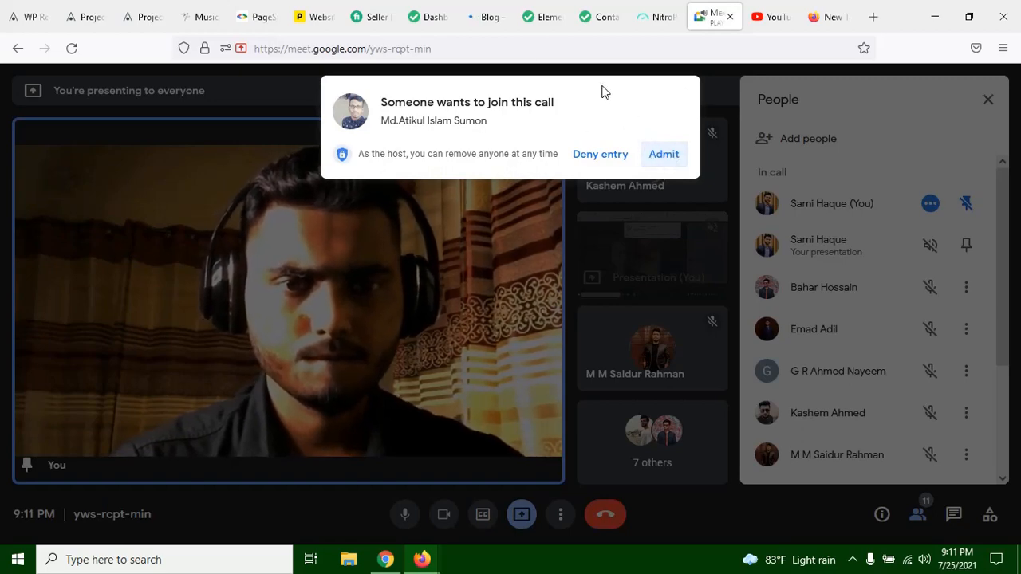
left_click(489, 19)
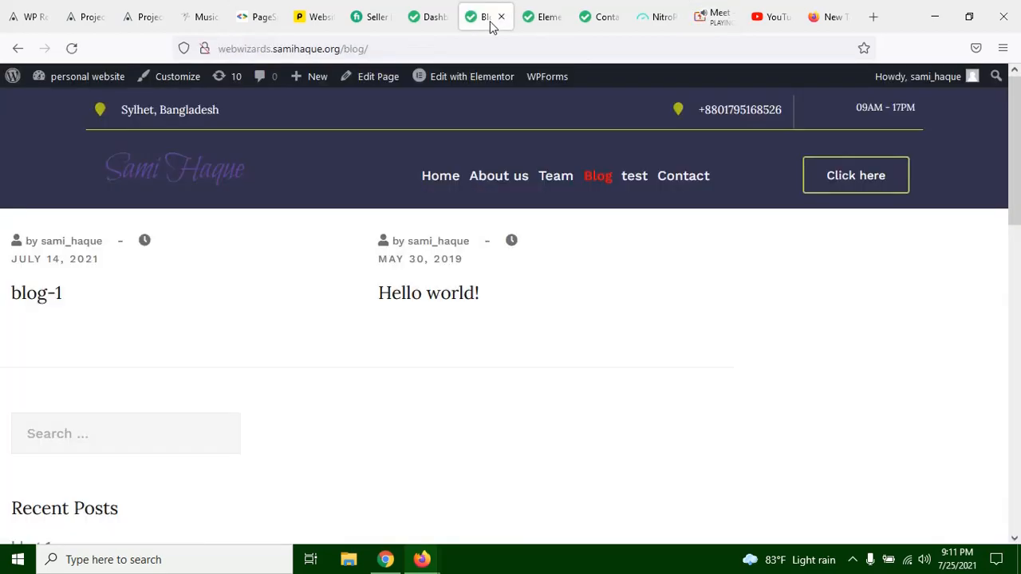
left_click(720, 19)
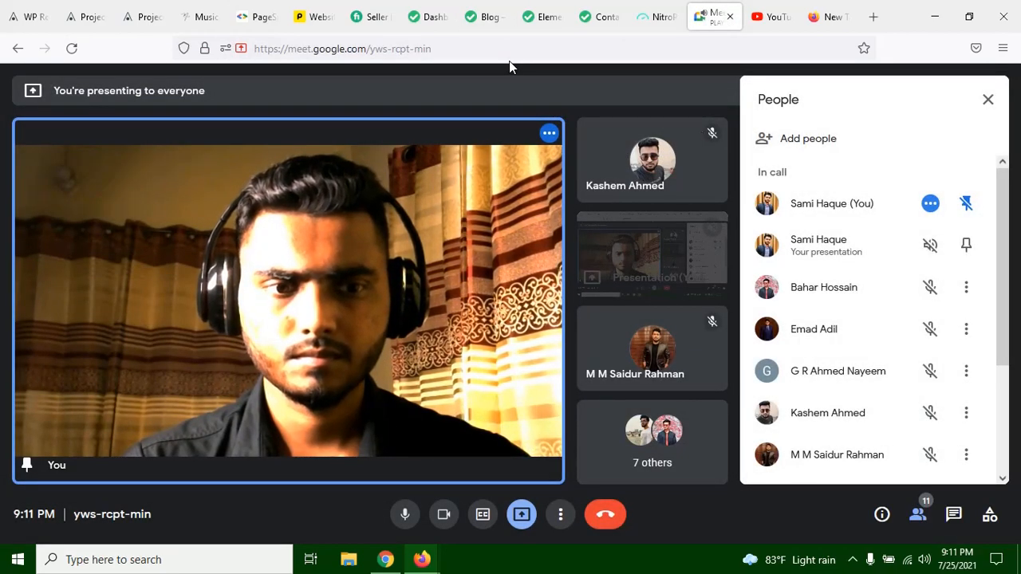
scroll(815, 267, "down", 4)
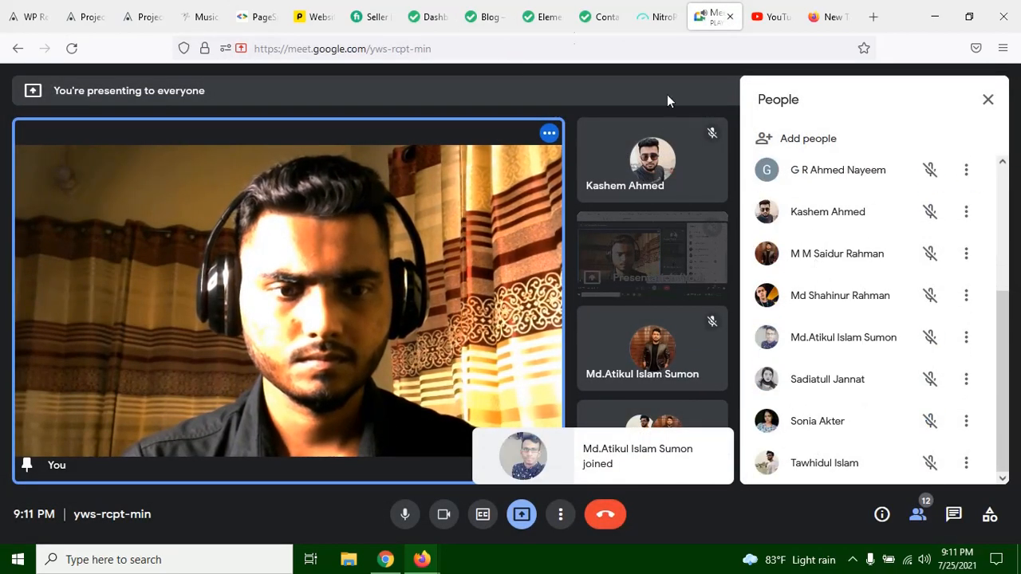
Step: Return to the site's Blog page and open the home page from it
left_click(486, 16)
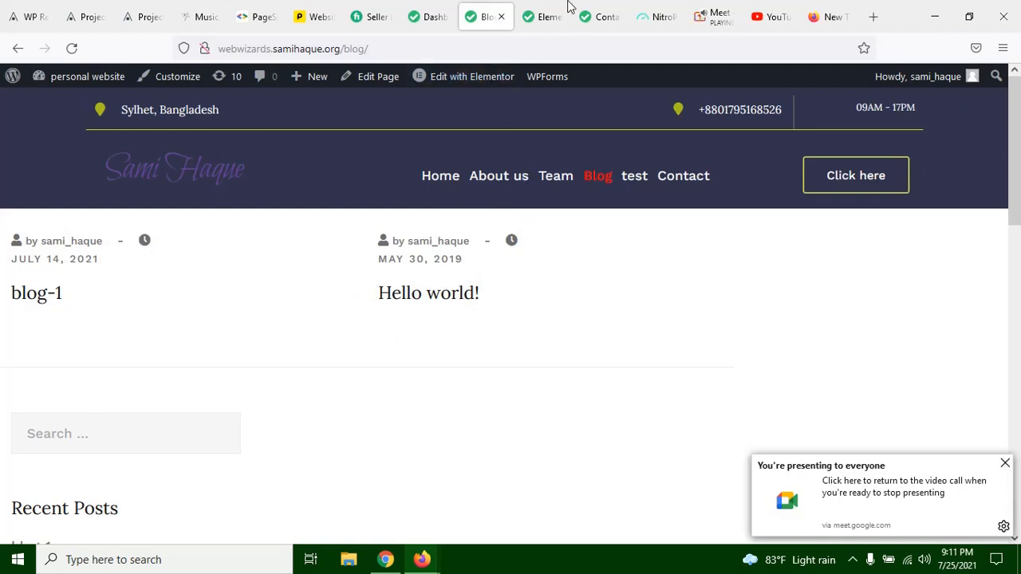
left_click(546, 21)
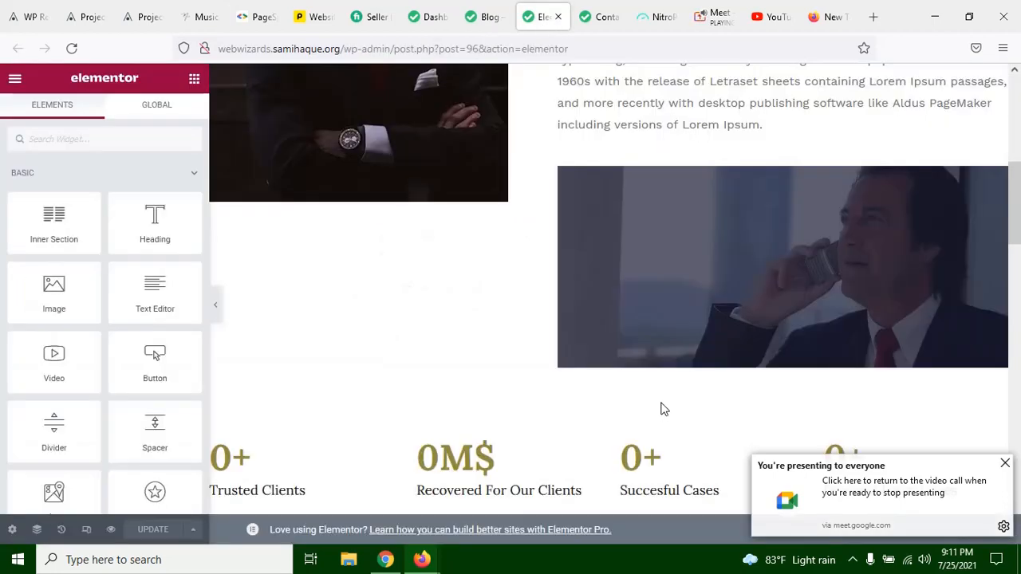
left_click(486, 17)
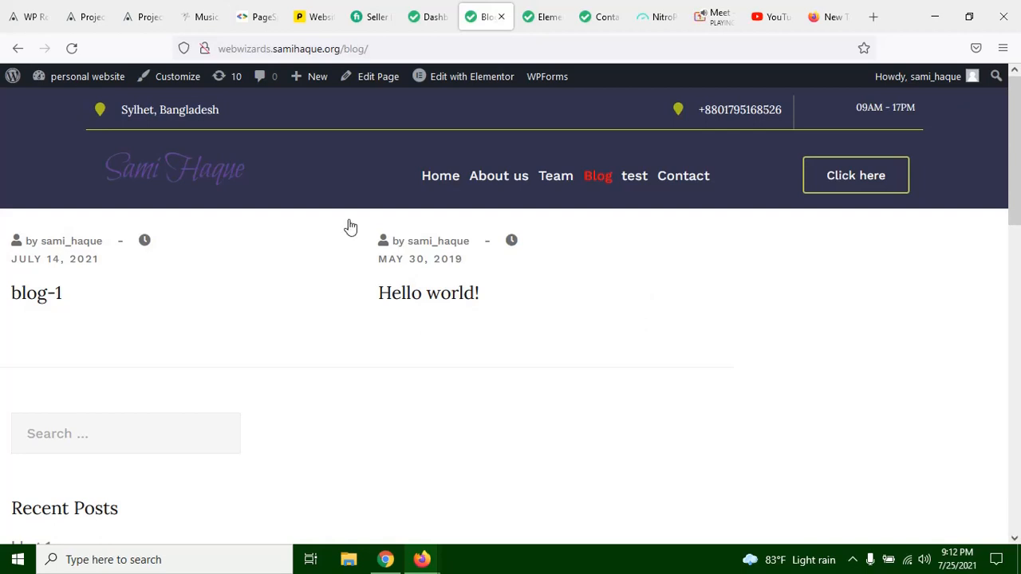
left_click(220, 177)
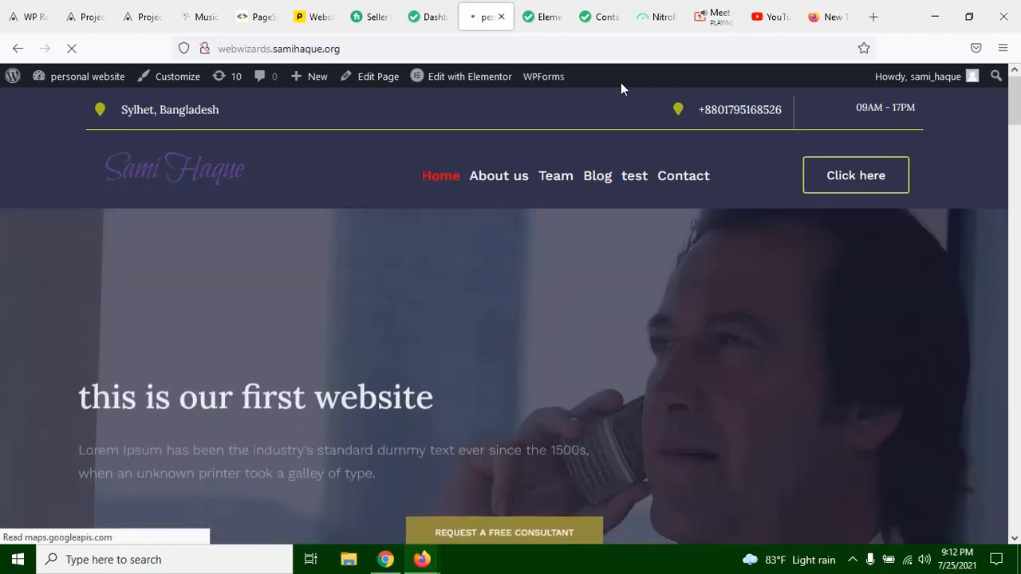
Step: Examine the home page from the hero through Practice Areas to the contact form and footer
scroll(640, 300, "down", 5)
scroll(640, 299, "down", 8)
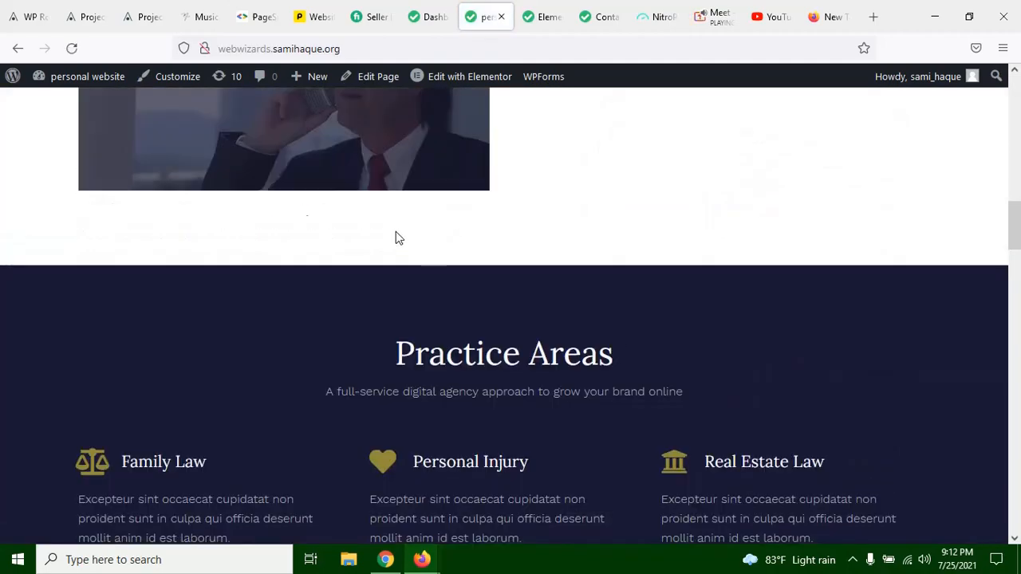
scroll(415, 265, "down", 10)
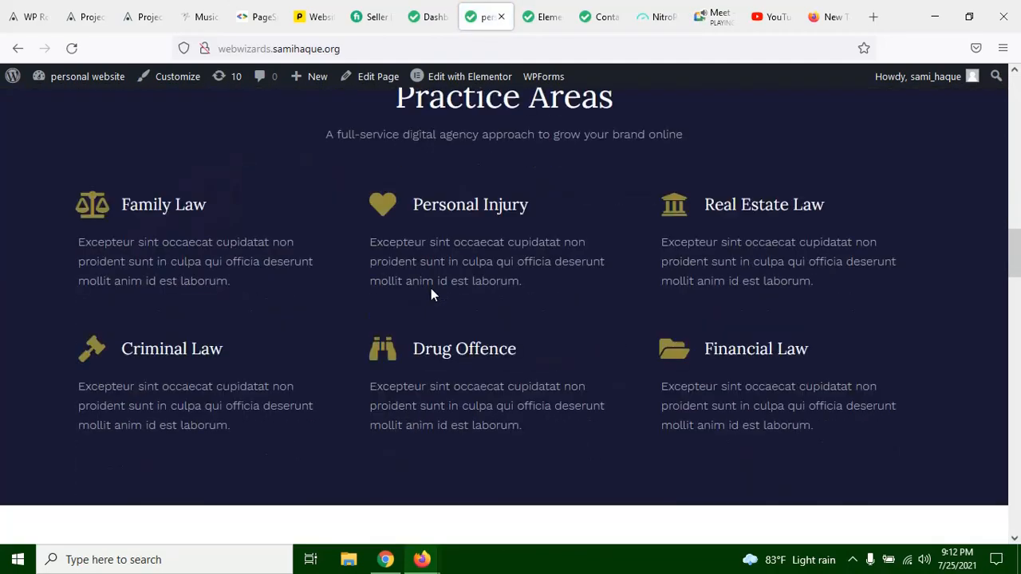
scroll(431, 299, "down", 10)
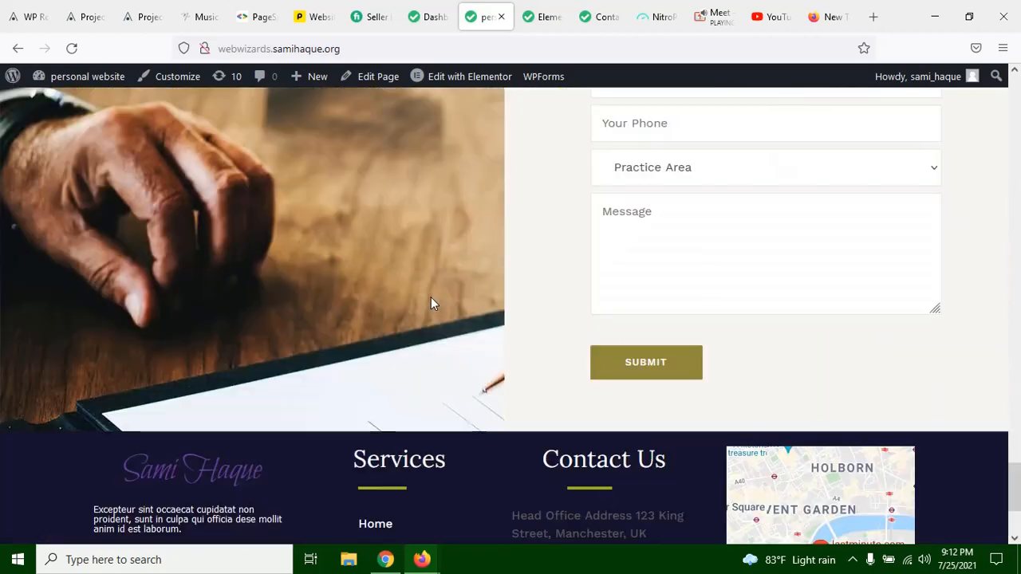
scroll(507, 338, "up", 2)
scroll(509, 339, "up", 5)
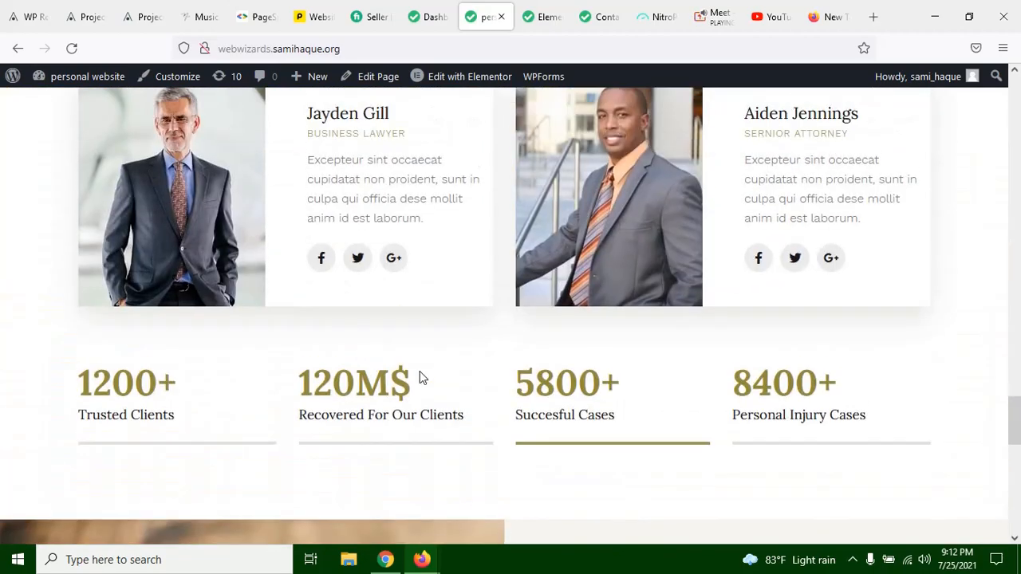
Step: Examine the home page's Our Testimonials cards, Our Attorneys profiles and the statistics counters below them
scroll(570, 327, "up", 4)
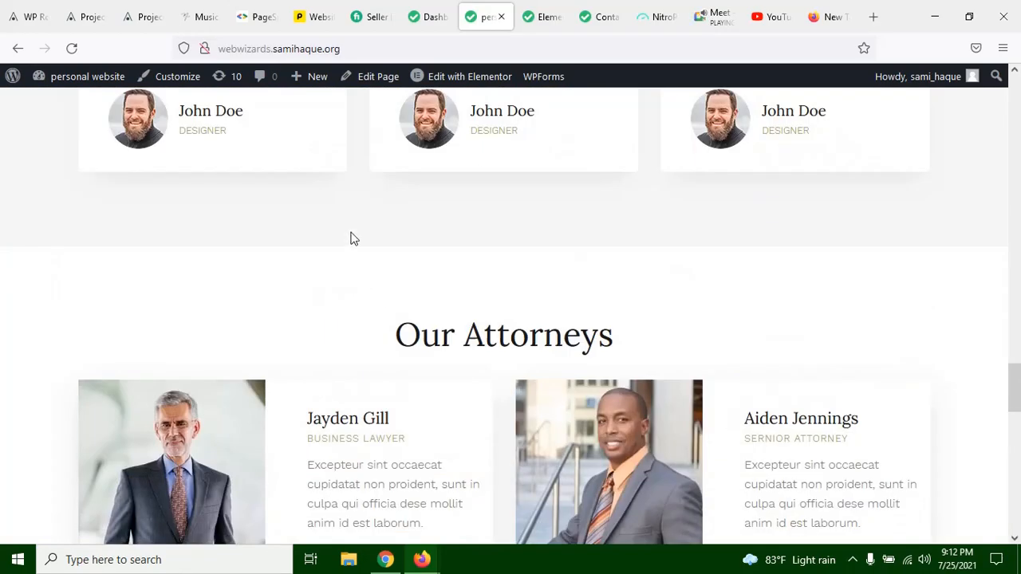
scroll(460, 316, "down", 1)
scroll(467, 319, "up", 3)
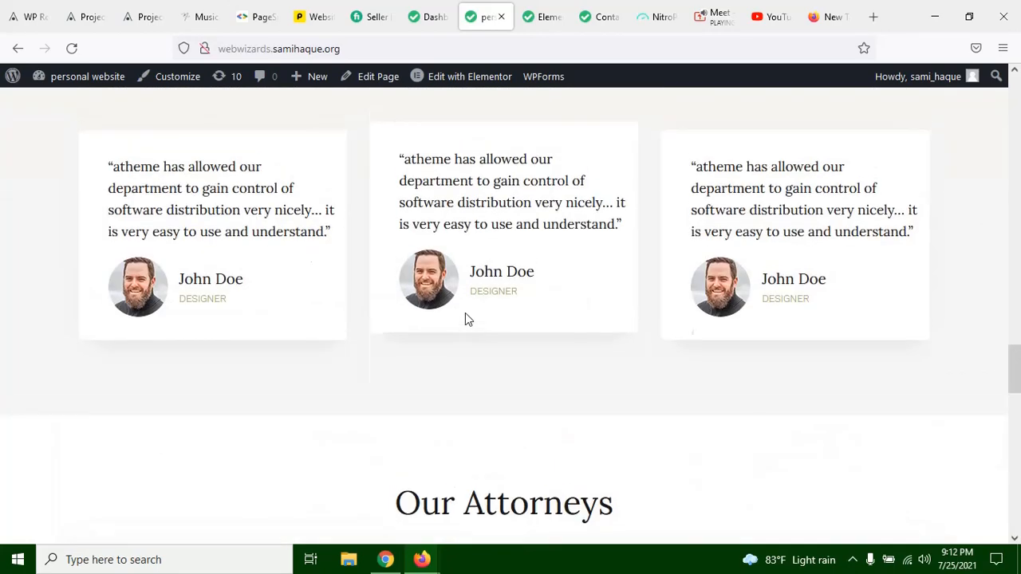
scroll(467, 318, "up", 1)
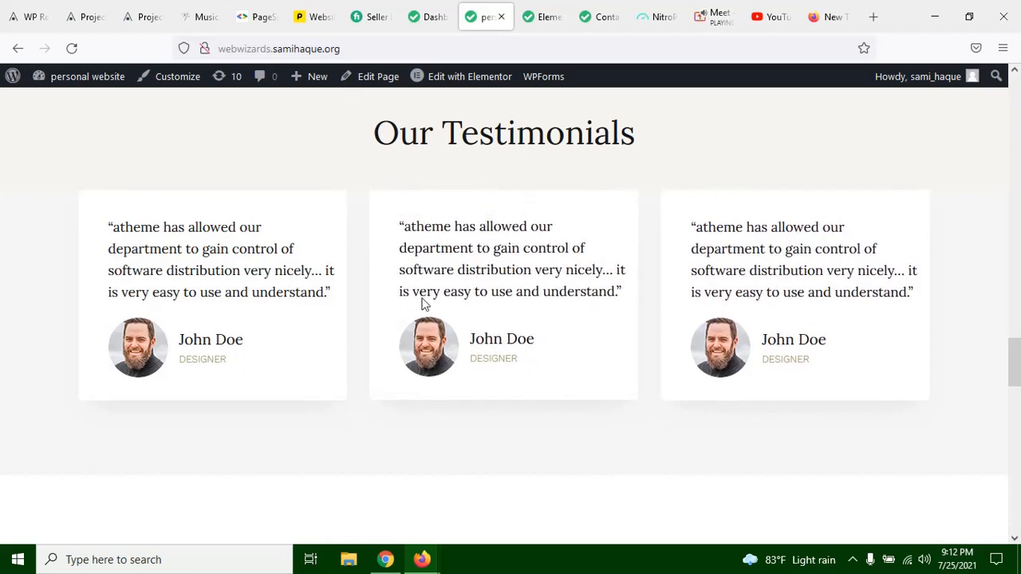
scroll(421, 303, "up", 4)
scroll(463, 223, "down", 3)
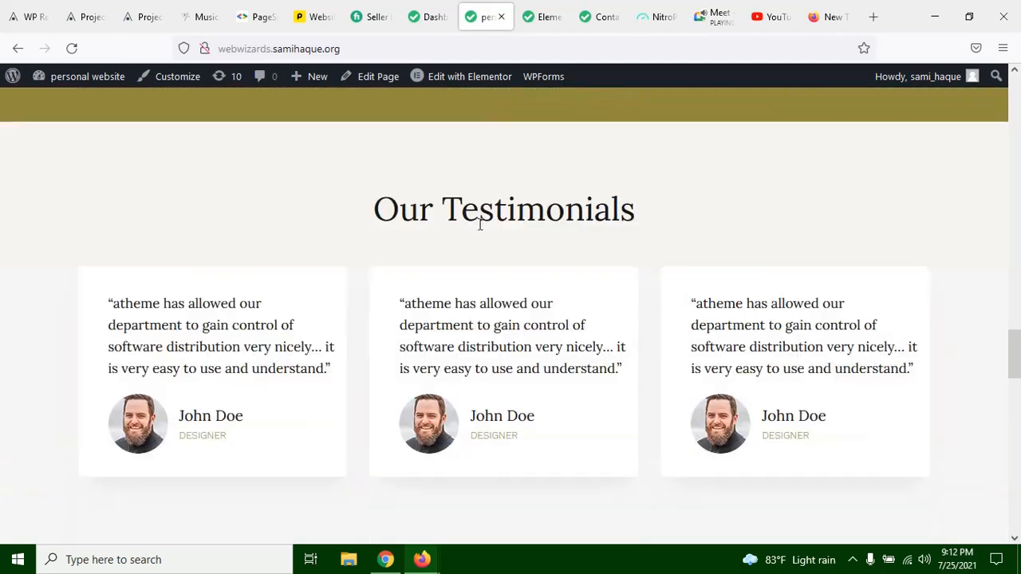
scroll(271, 153, "down", 7)
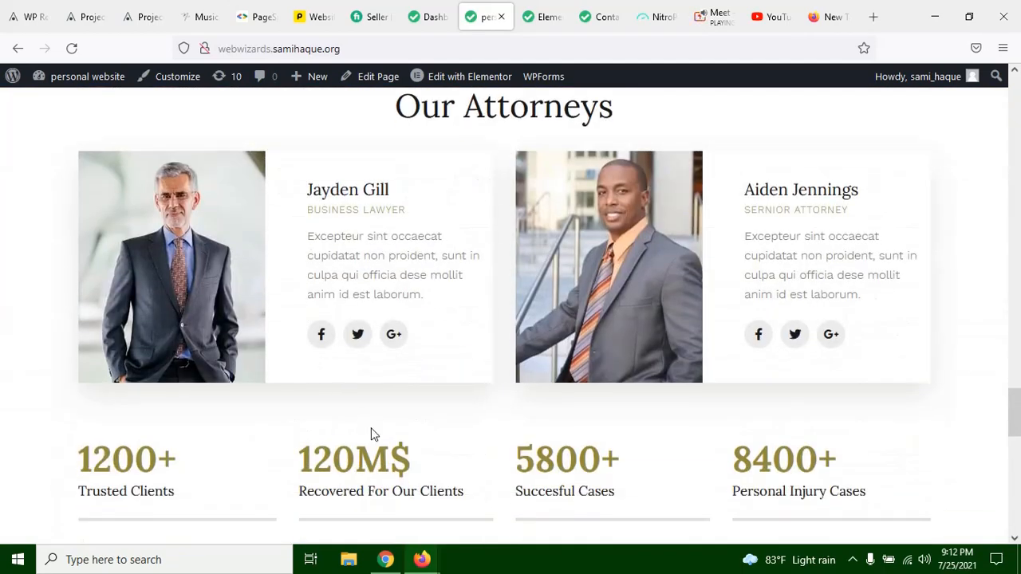
scroll(375, 431, "up", 8)
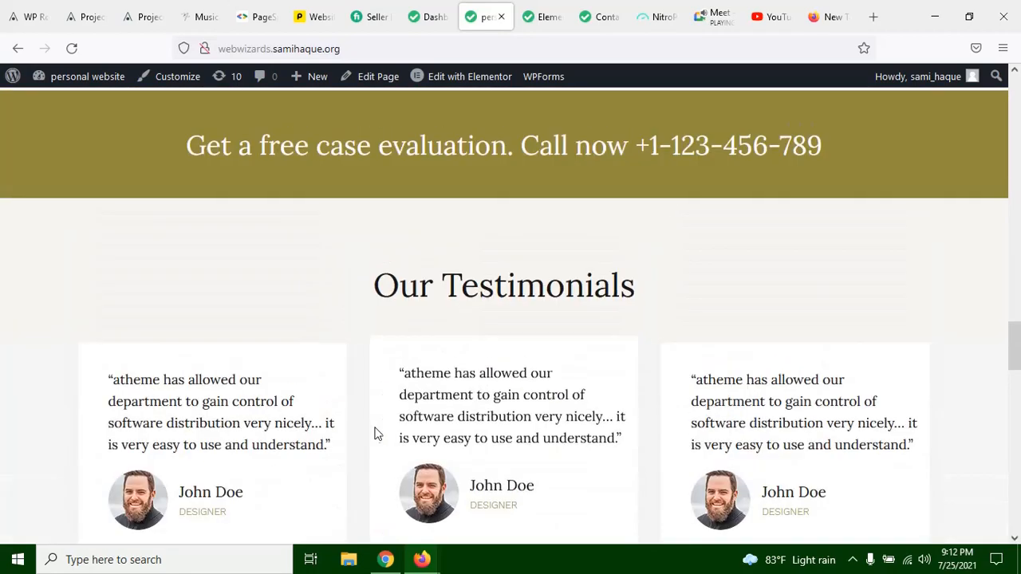
Step: Examine the home page's hero and About Me sections, and highlight the intro paragraph of the About Us section
scroll(421, 431, "up", 3)
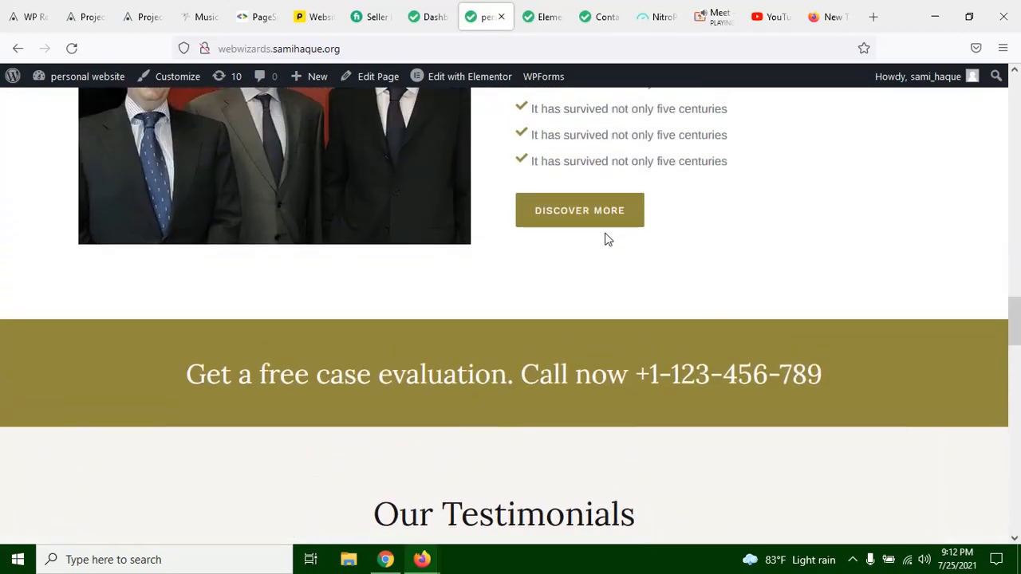
scroll(608, 233, "up", 18)
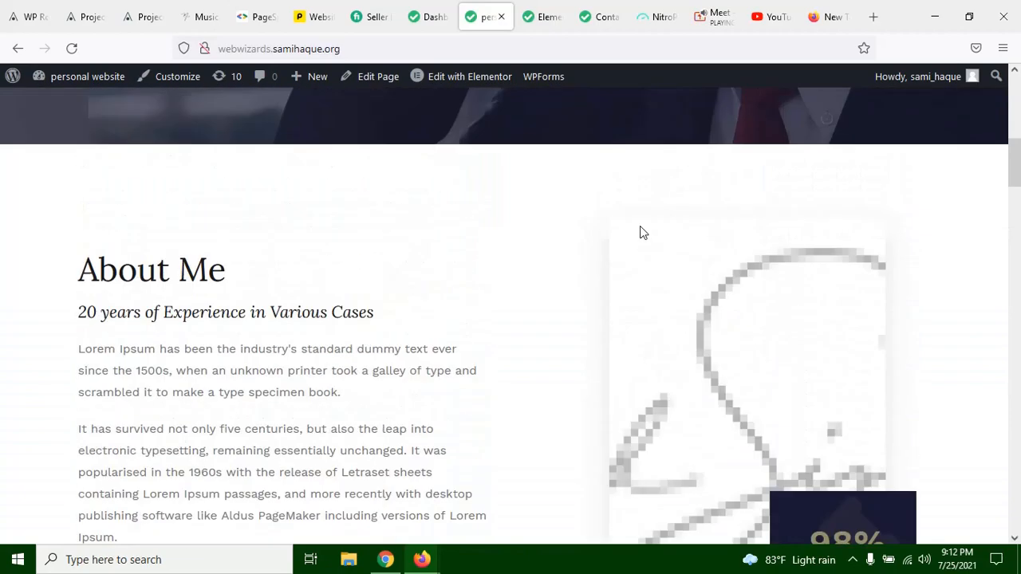
scroll(639, 232, "up", 8)
scroll(649, 263, "down", 4)
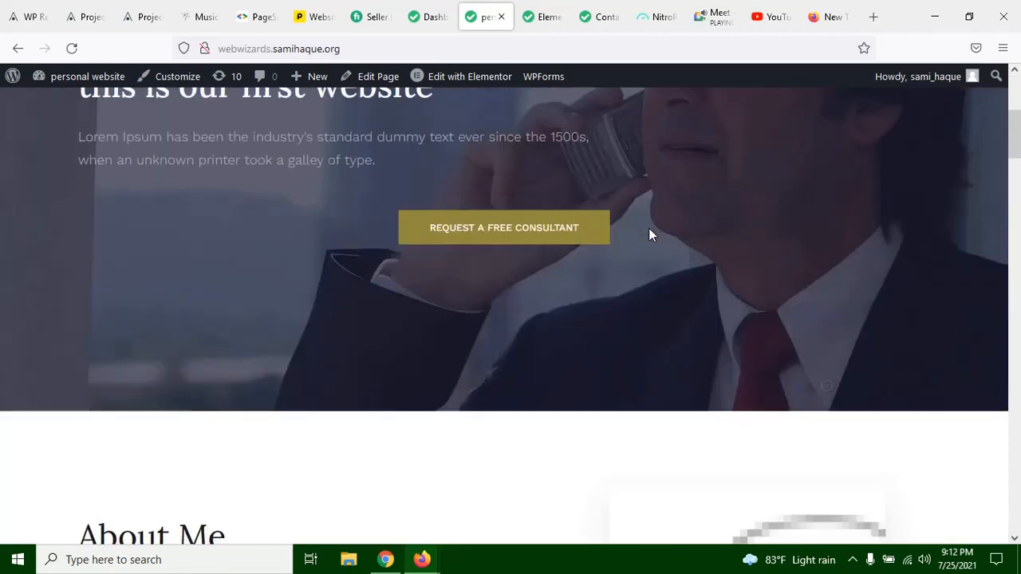
scroll(646, 233, "down", 18)
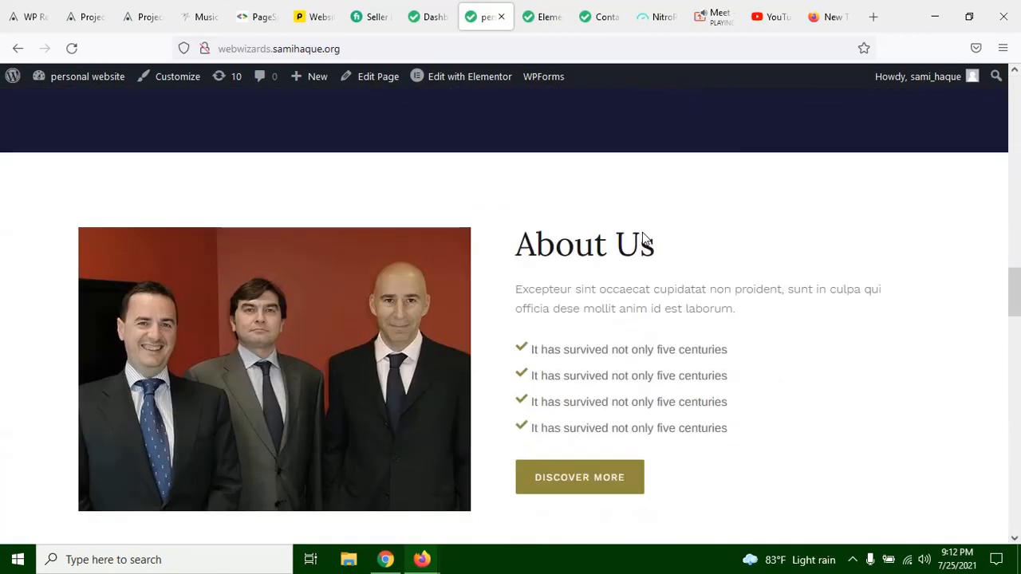
scroll(645, 230, "down", 3)
scroll(645, 228, "up", 2)
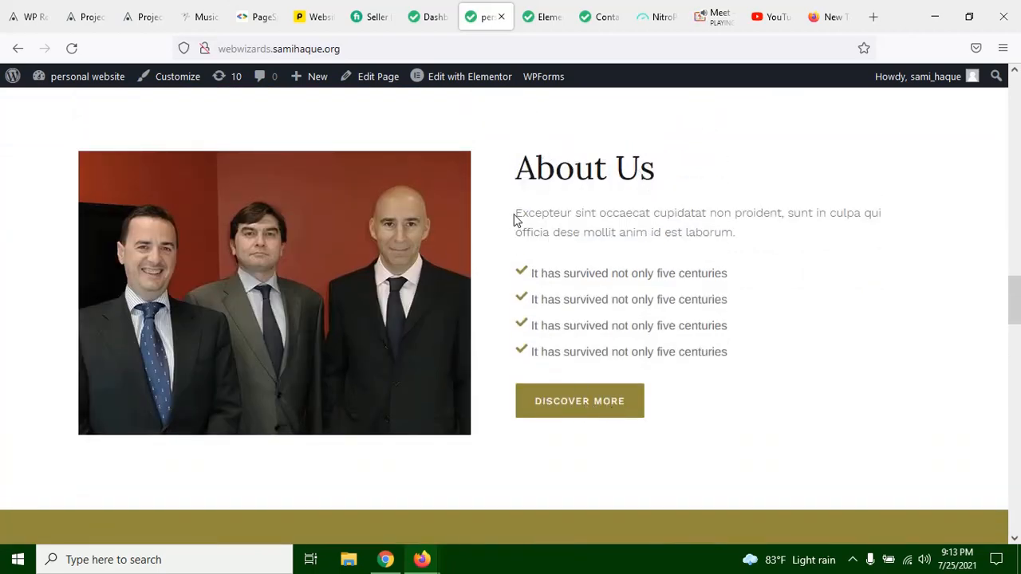
left_click_drag(515, 214, 740, 233)
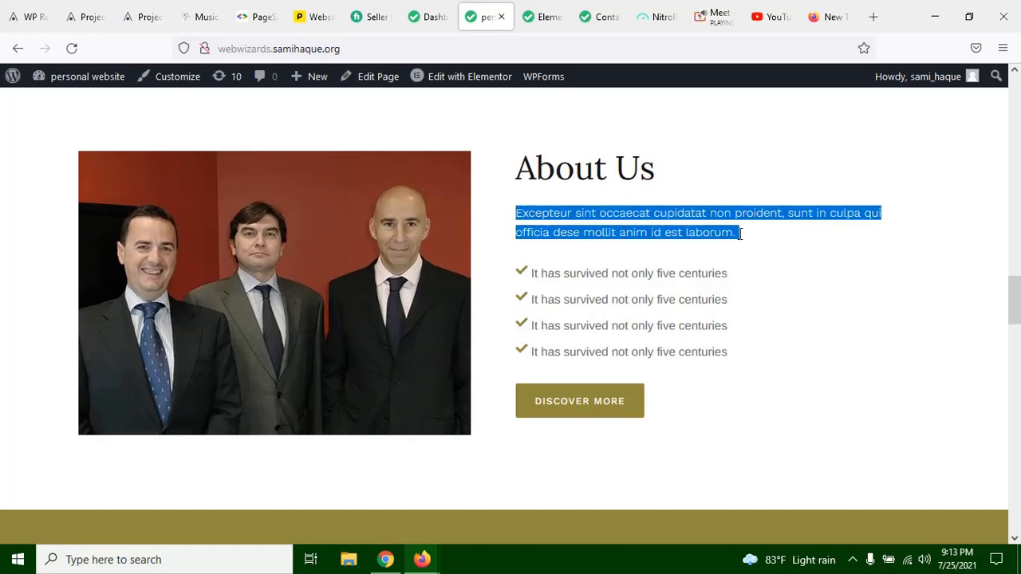
left_click(735, 232)
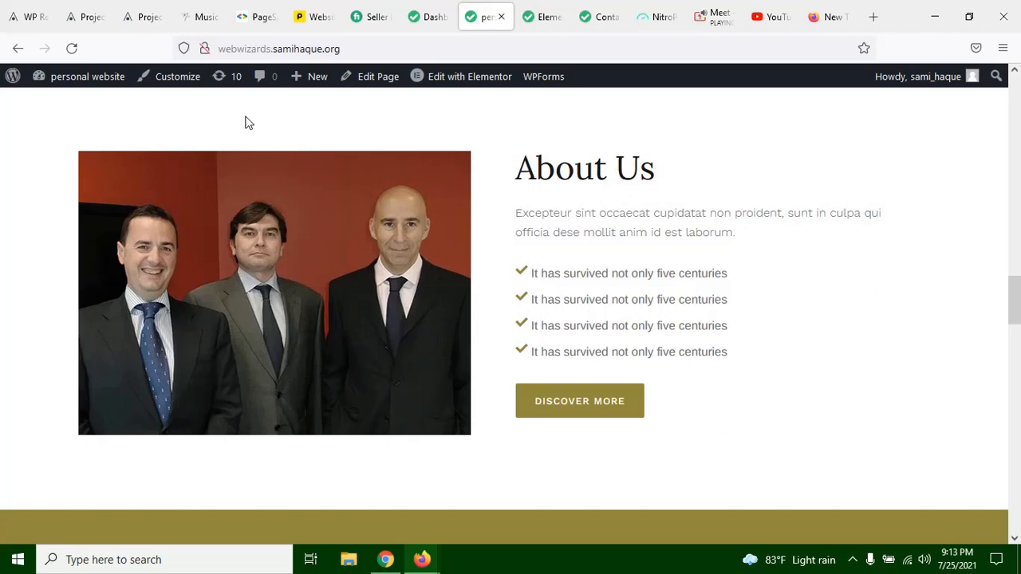
Step: Examine the home page's About Us section, highlighting its intro paragraph and its heading
scroll(253, 124, "up", 3)
scroll(488, 320, "down", 2)
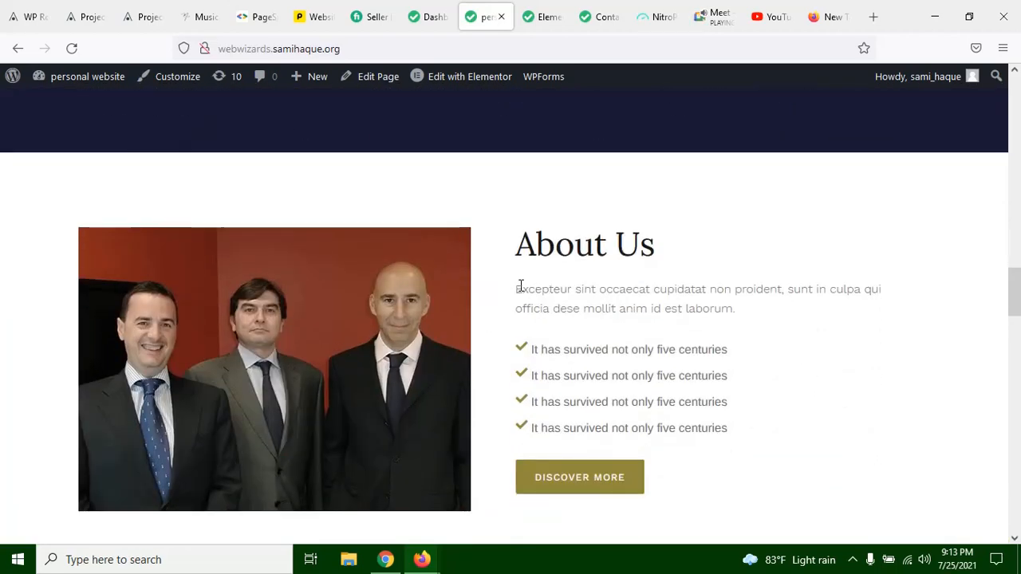
left_click_drag(520, 285, 674, 303)
left_click(682, 303)
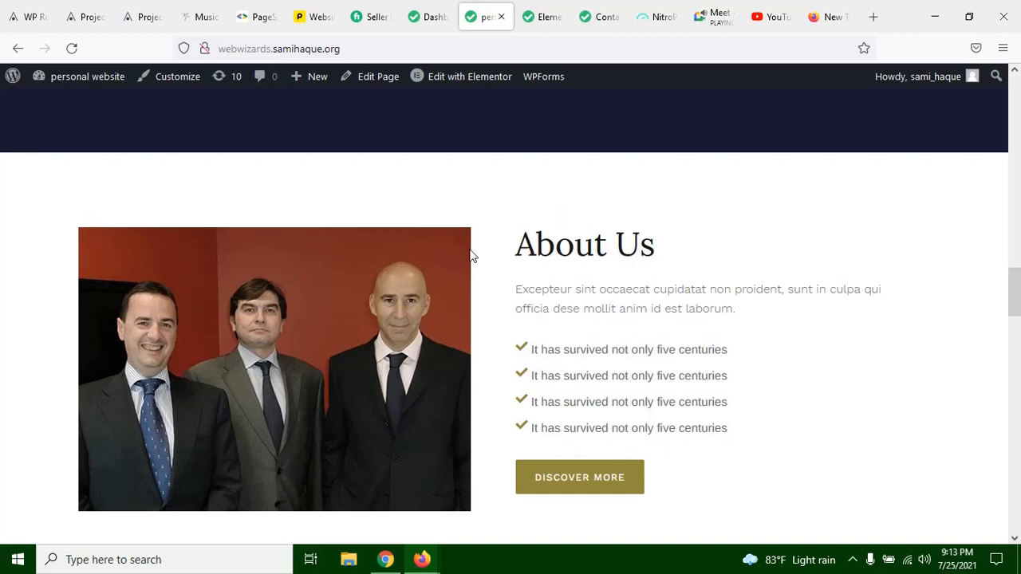
left_click_drag(520, 243, 788, 255)
left_click(790, 255)
scroll(785, 347, "down", 2)
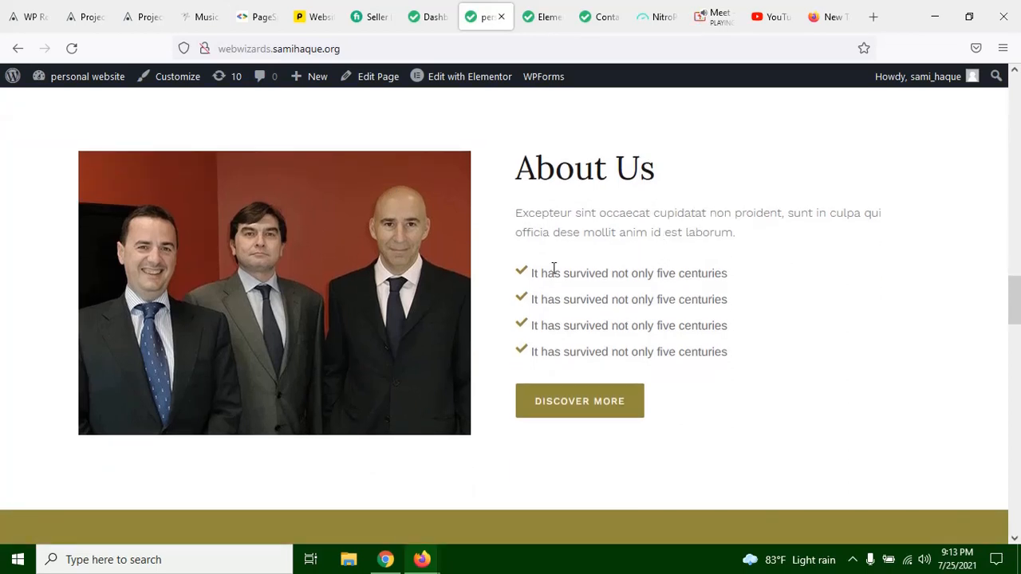
Step: Review the home page from the hero to the Free Consultation form and back through Testimonials and Practice Areas to the header
scroll(581, 214, "up", 10)
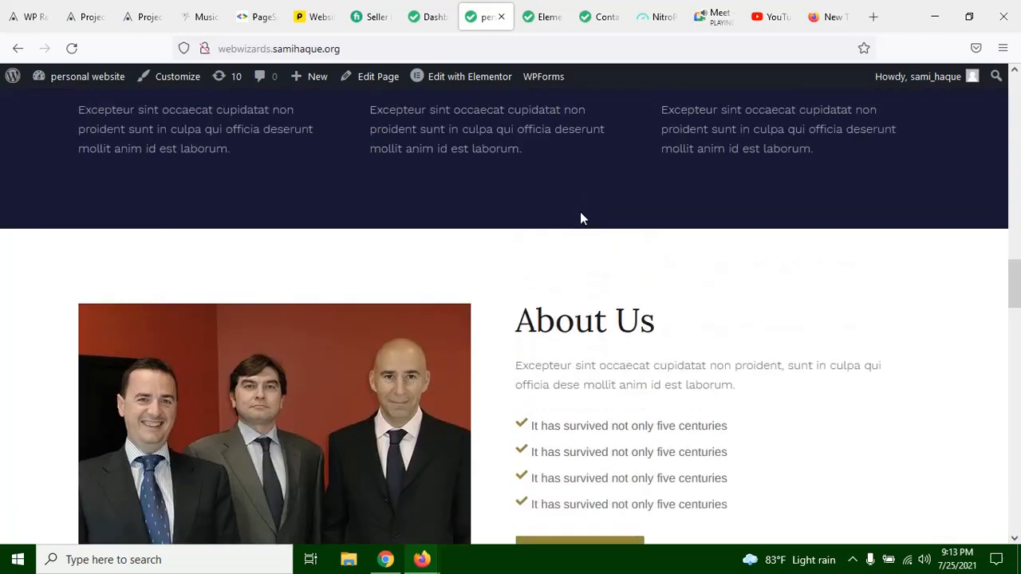
scroll(583, 220, "up", 10)
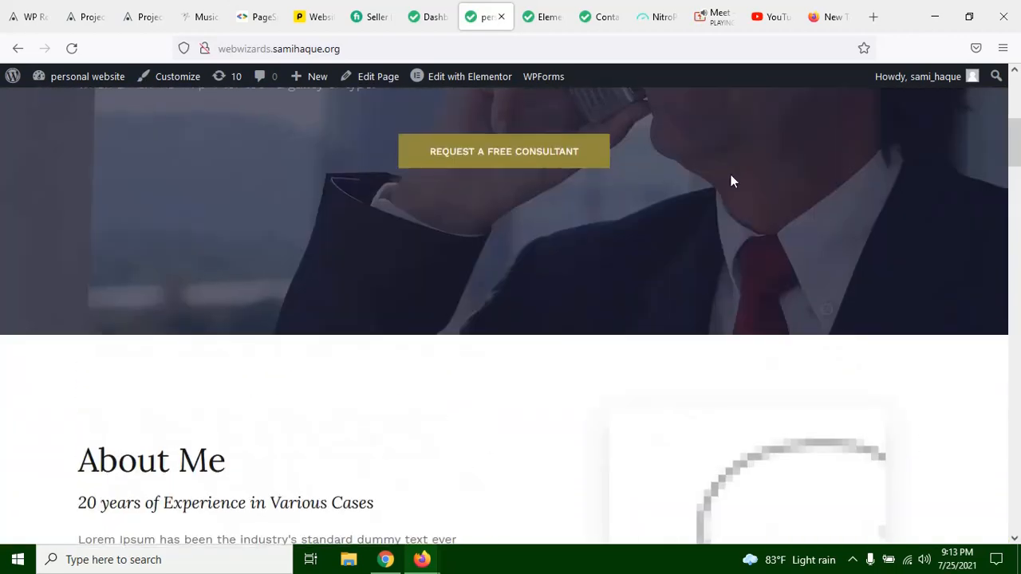
scroll(513, 204, "down", 15)
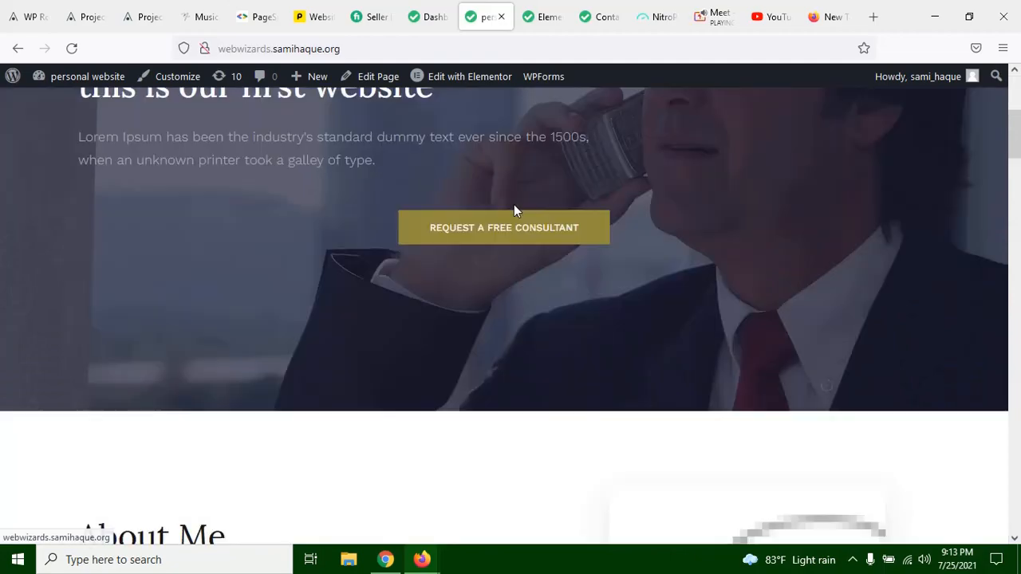
scroll(514, 205, "down", 15)
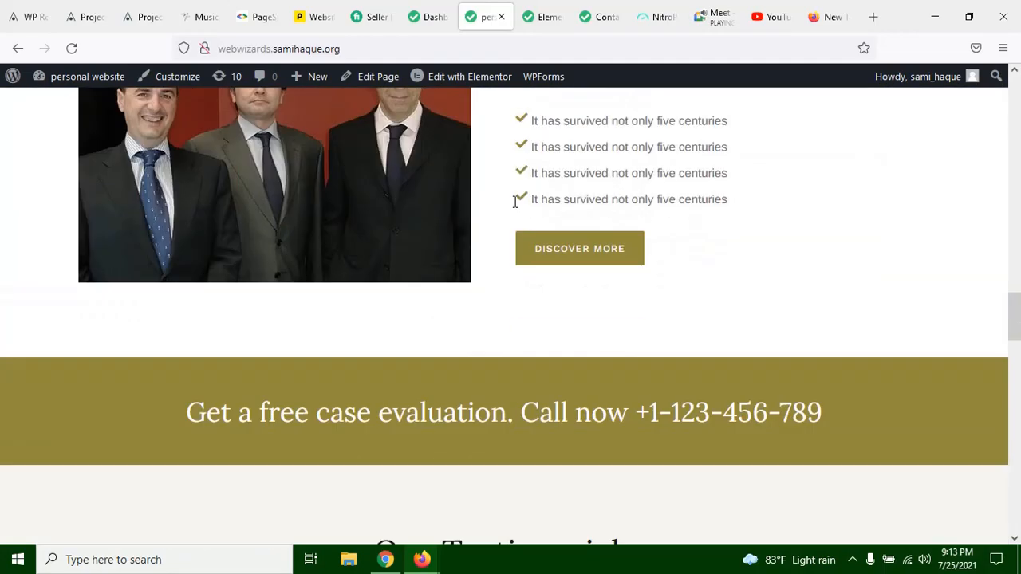
scroll(512, 217, "down", 5)
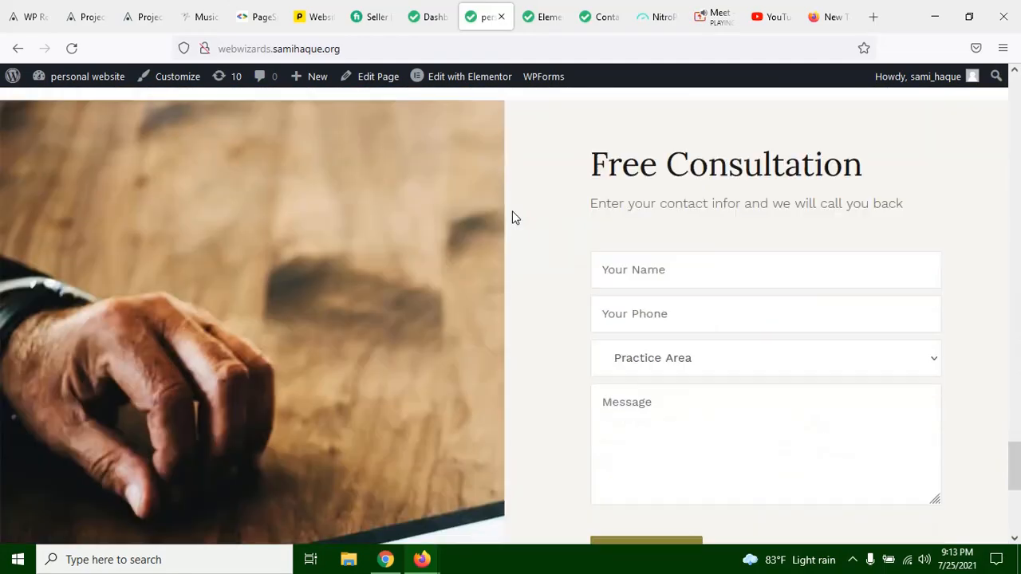
scroll(579, 252, "up", 10)
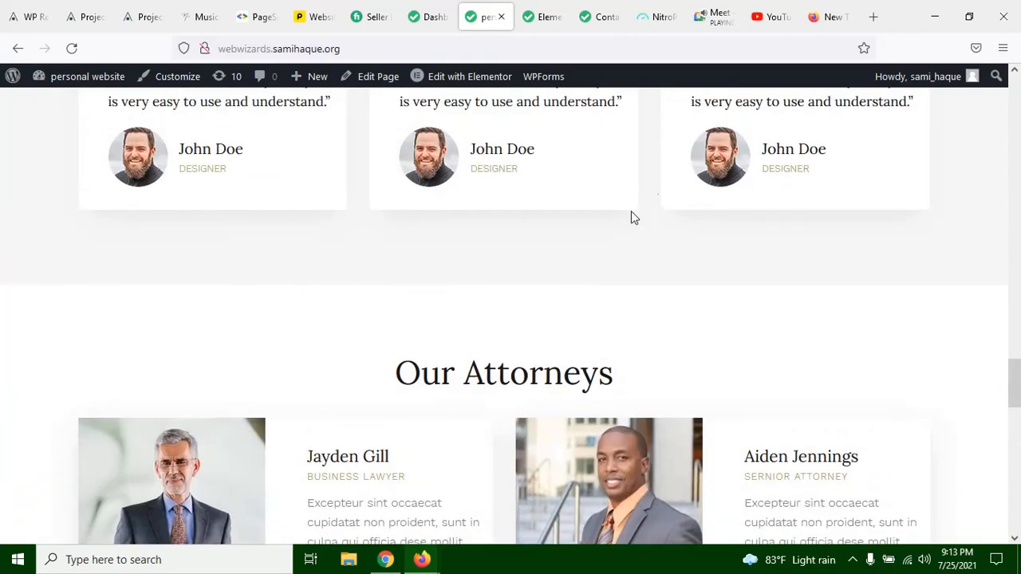
scroll(927, 471, "up", 1)
scroll(927, 470, "up", 4)
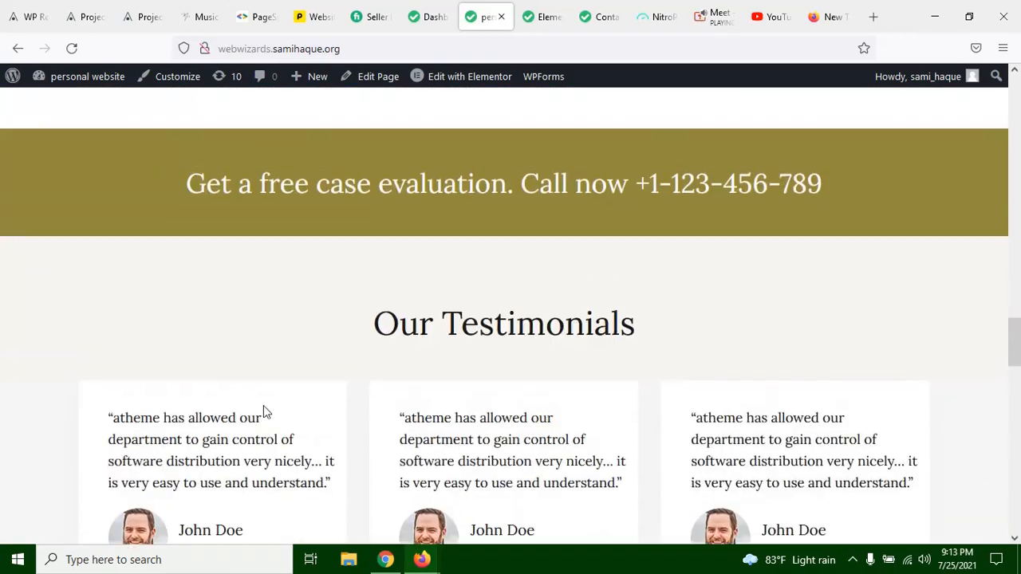
scroll(593, 295, "up", 15)
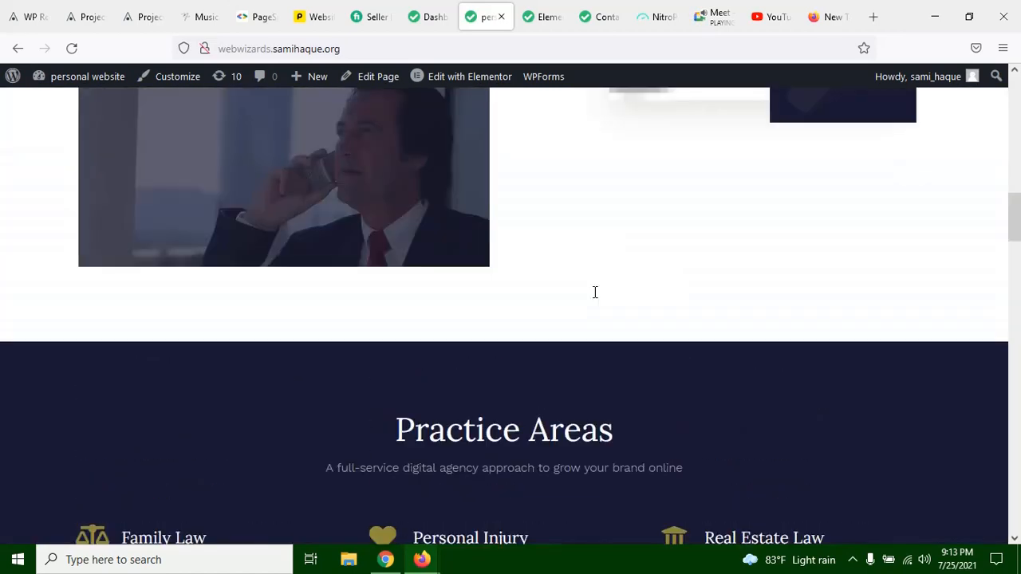
scroll(594, 292, "down", 3)
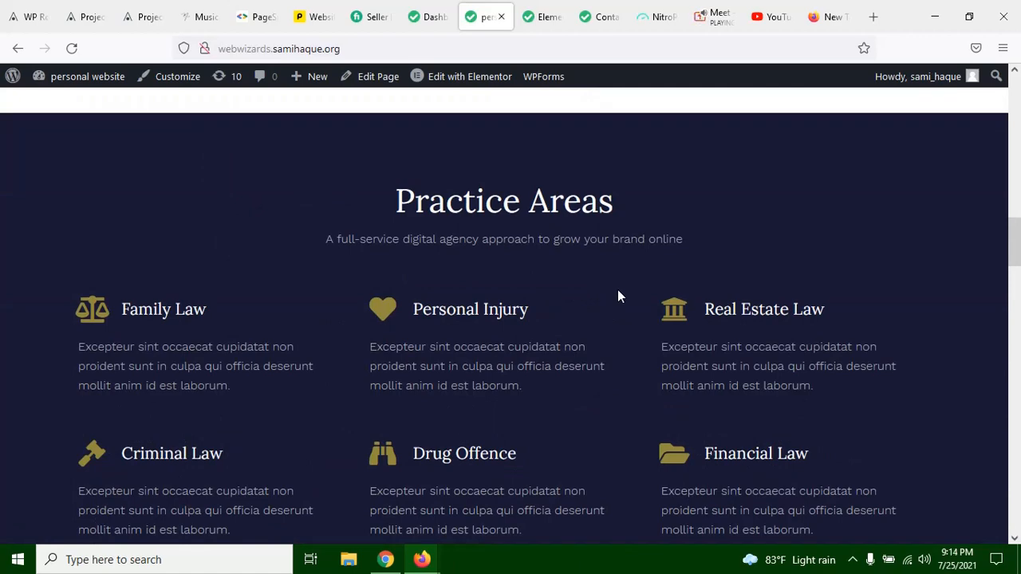
scroll(617, 291, "up", 10)
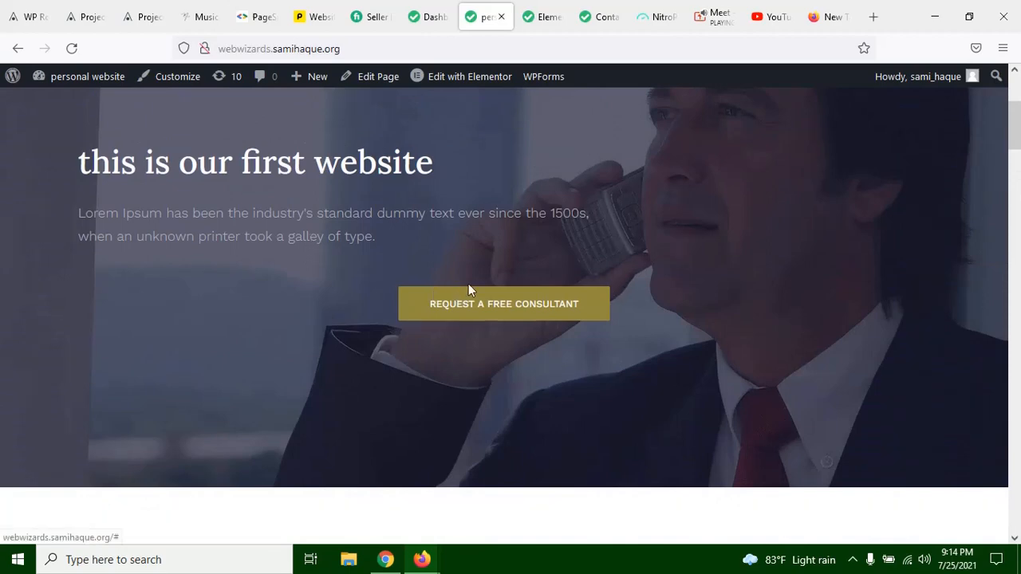
scroll(123, 170, "up", 3)
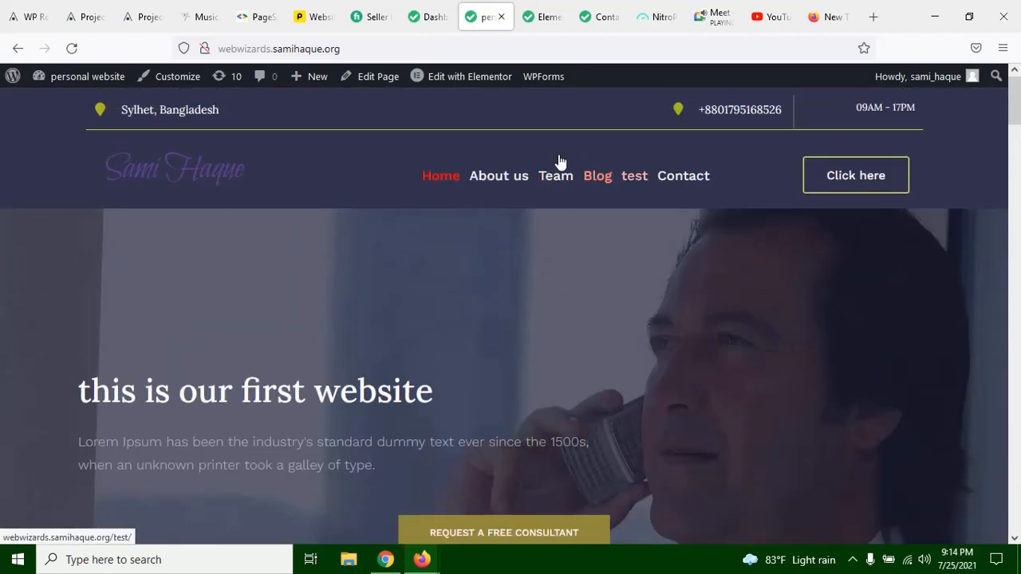
Step: Examine the About Me and Practice Areas sections, and highlight the text under the home page's About Us heading
scroll(540, 273, "down", 2)
scroll(541, 273, "down", 10)
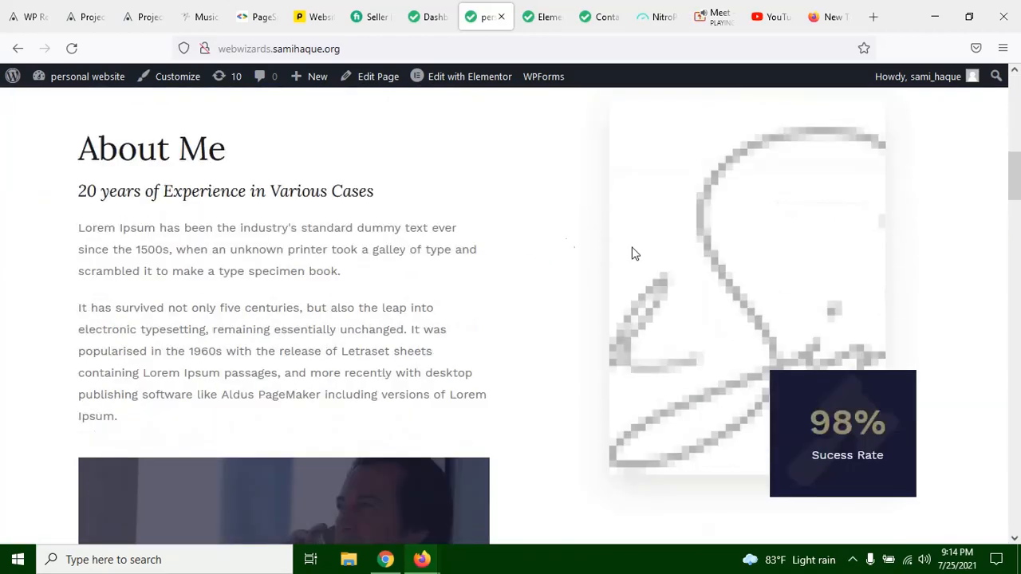
scroll(626, 250, "down", 1)
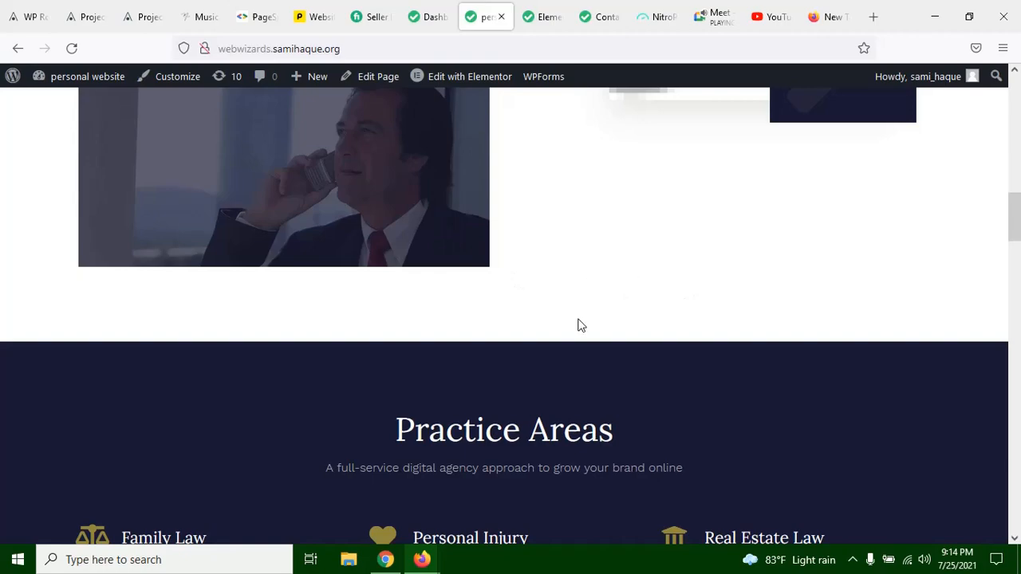
scroll(580, 325, "up", 7)
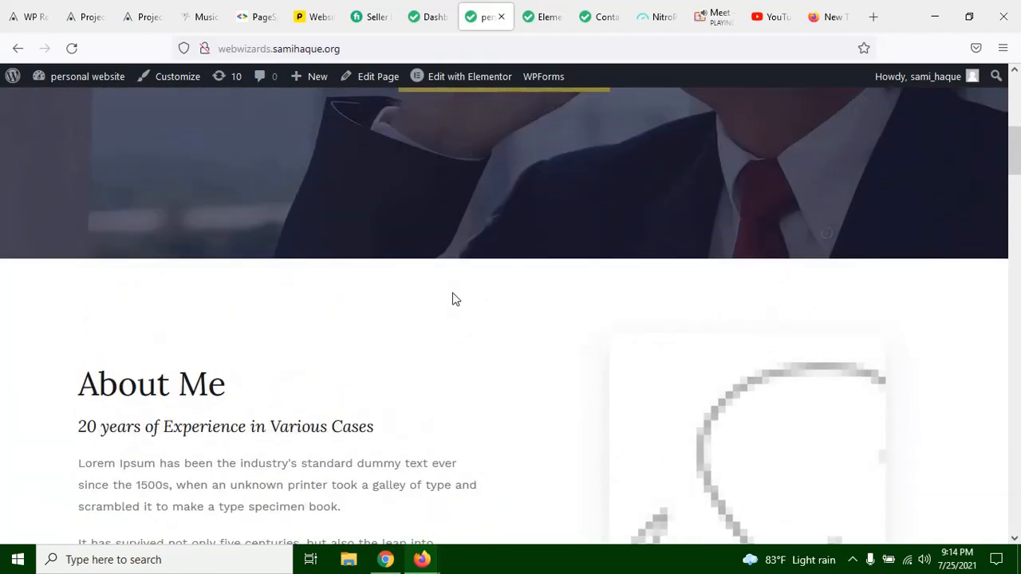
scroll(454, 295, "down", 15)
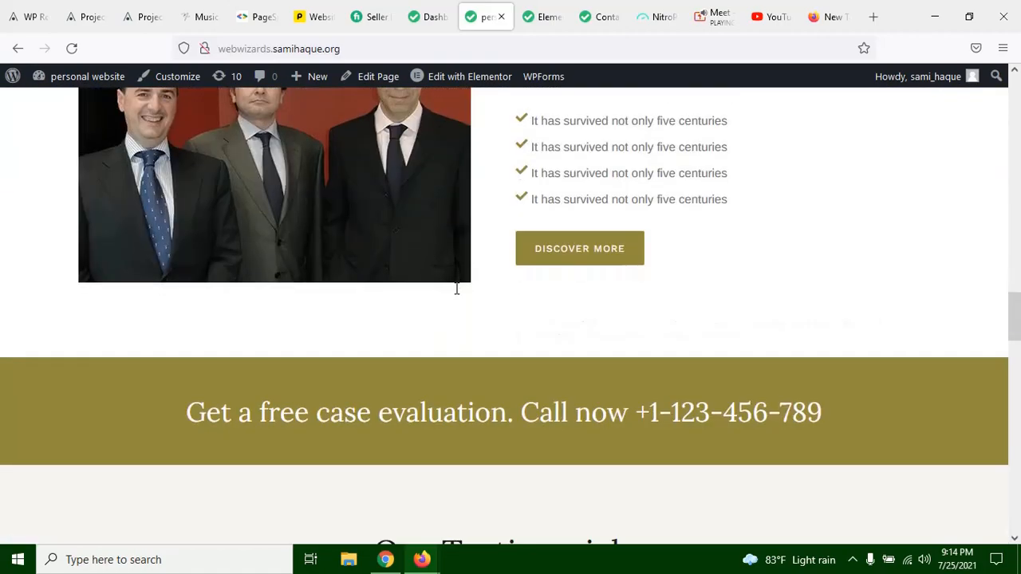
scroll(458, 289, "up", 3)
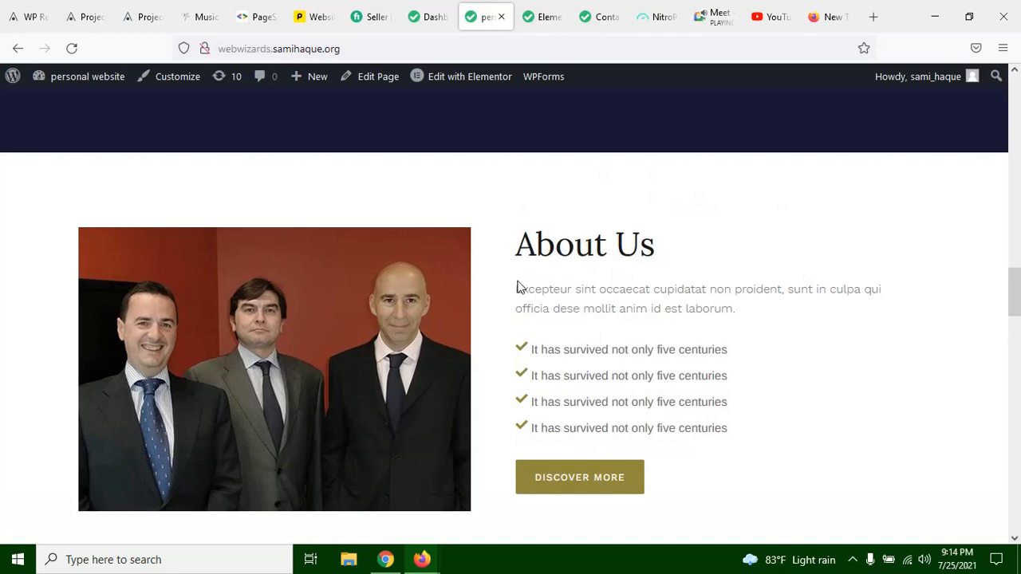
left_click_drag(518, 285, 604, 364)
left_click(603, 364)
Step: Examine the home page's Our Testimonials, Our Attorneys, statistics counters and Free Consultation form, and return to the header
scroll(558, 163, "down", 1)
scroll(559, 169, "down", 5)
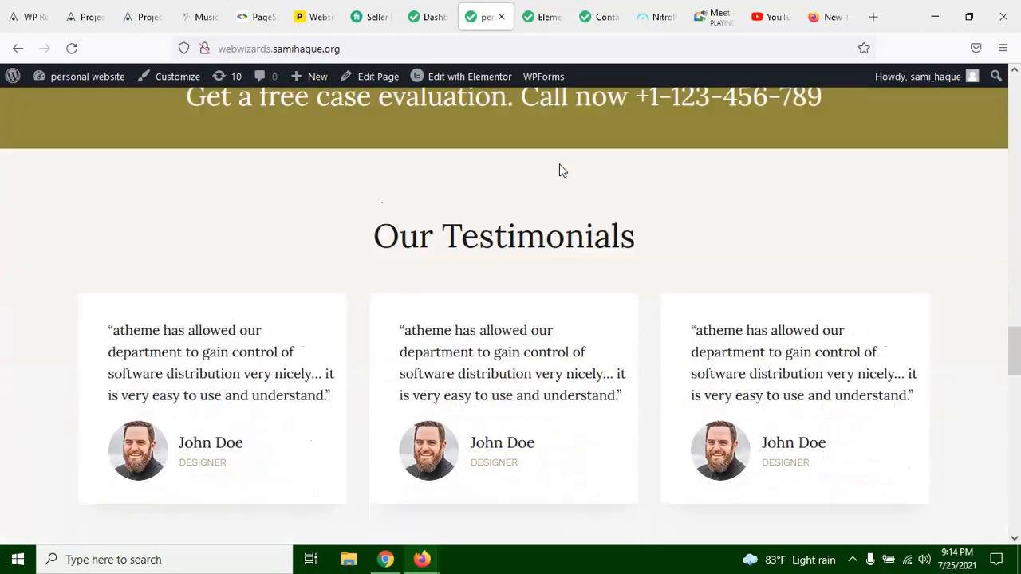
scroll(456, 212, "down", 3)
scroll(483, 227, "down", 10)
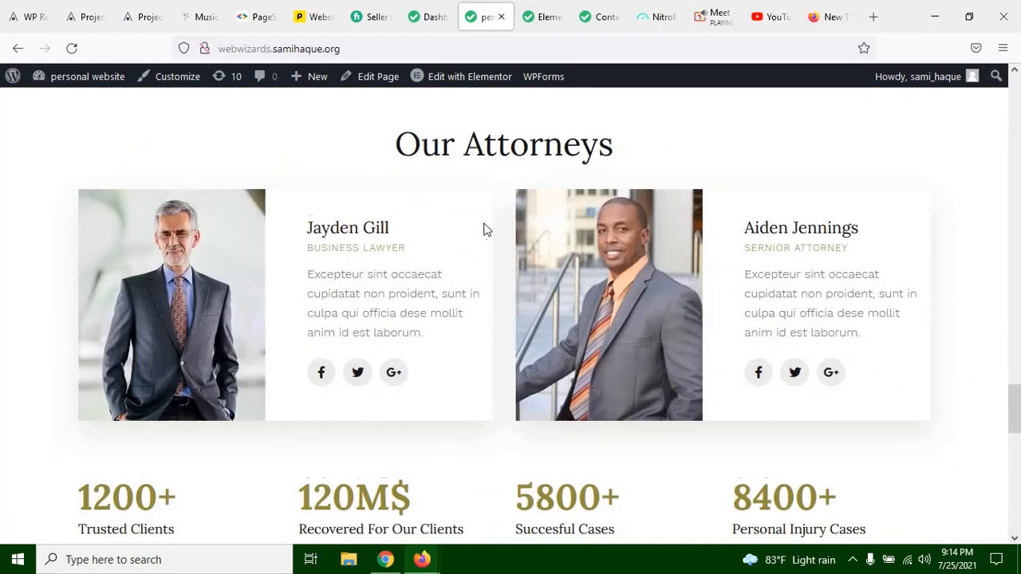
scroll(717, 240, "up", 6)
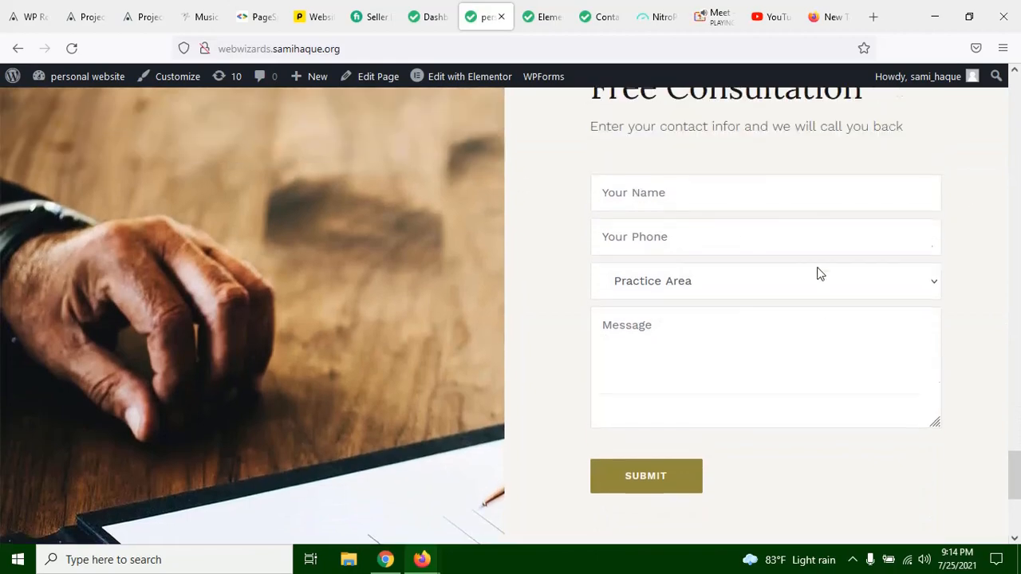
scroll(841, 433, "down", 1)
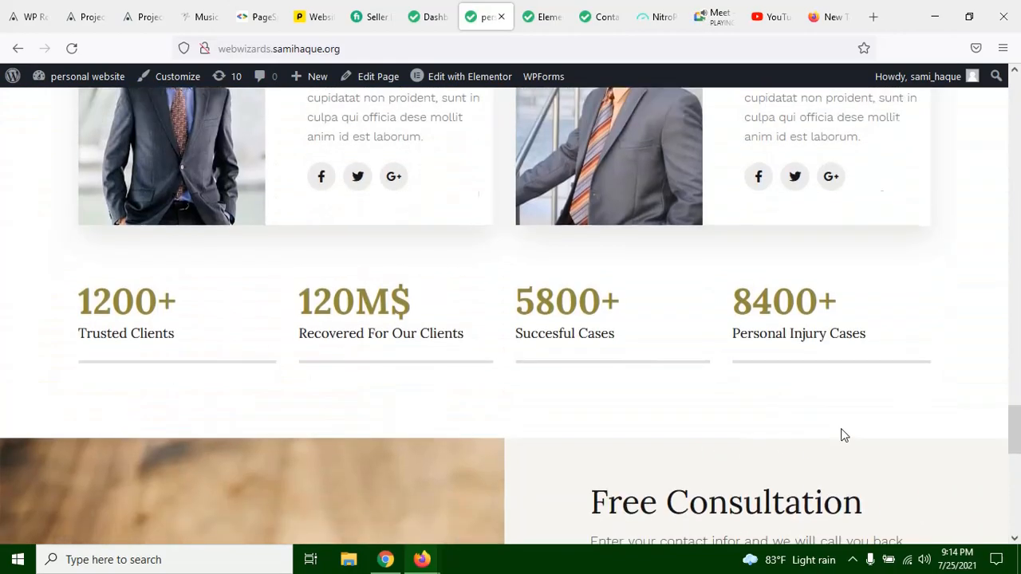
scroll(841, 358, "up", 15)
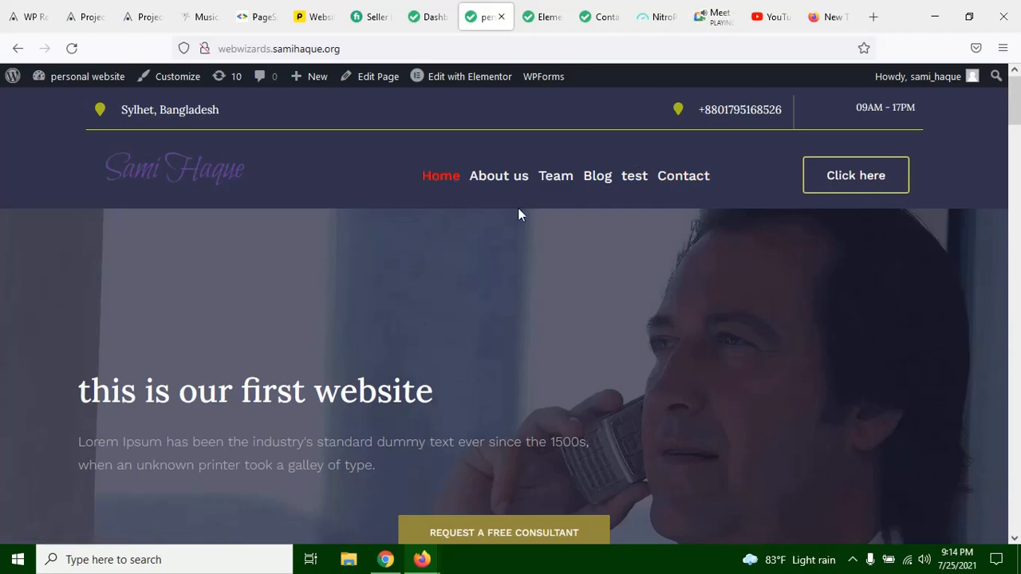
Step: Switch to the Elementor editor and add a single-column section between the statistics counters and the dark About Us section
left_click(542, 16)
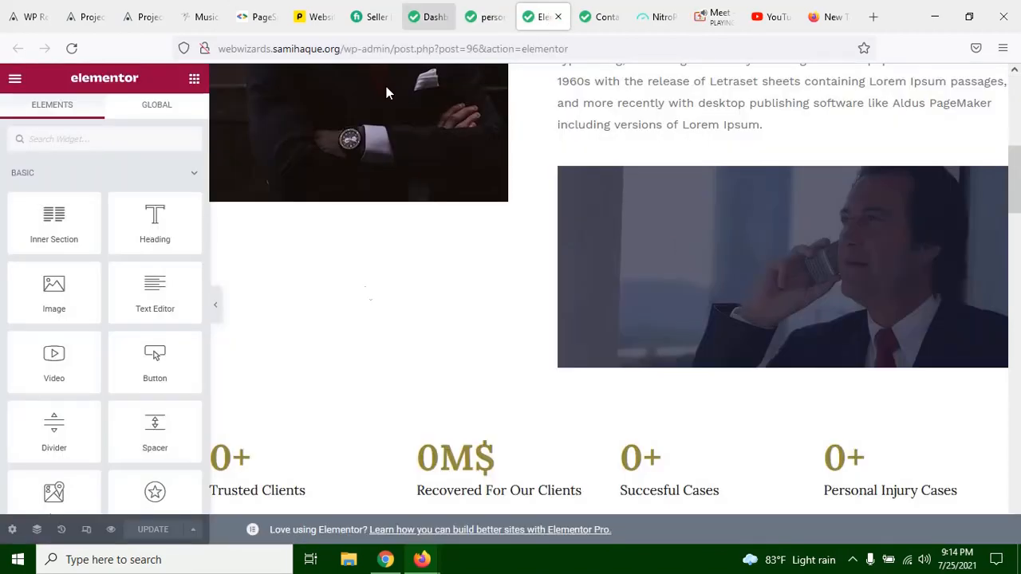
scroll(519, 398, "down", 1)
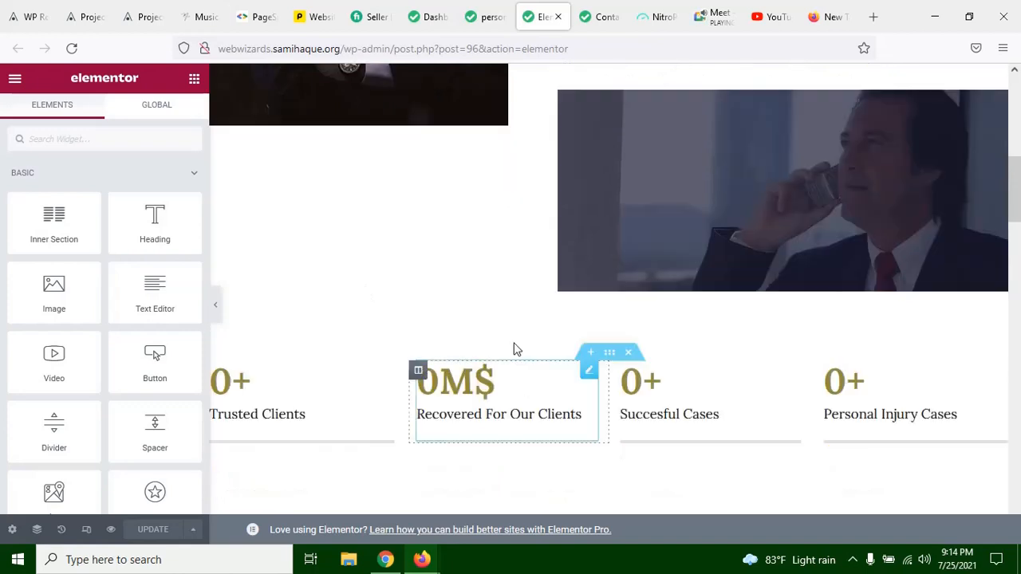
left_click(590, 355)
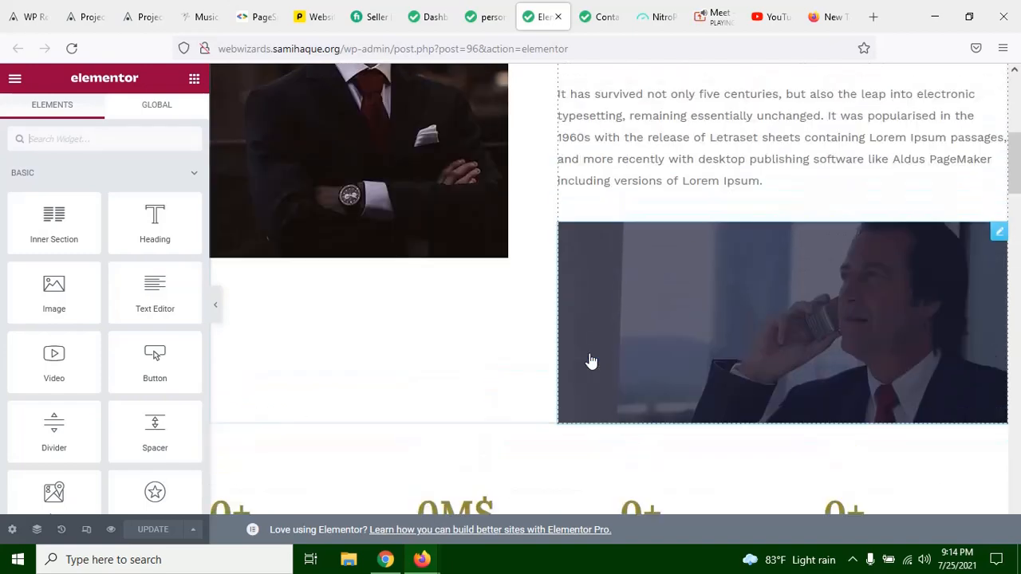
scroll(590, 335, "down", 5)
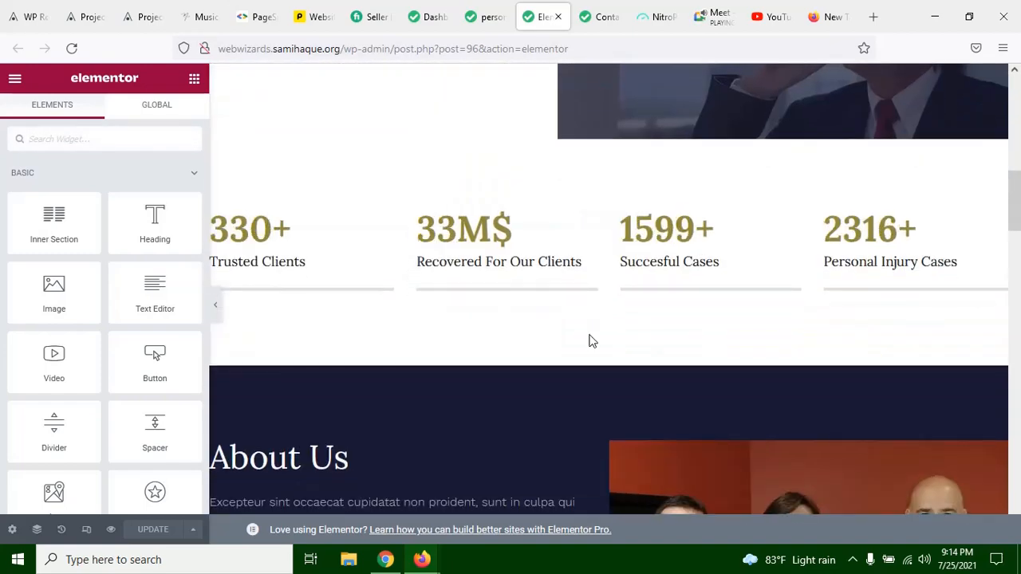
scroll(589, 335, "up", 2)
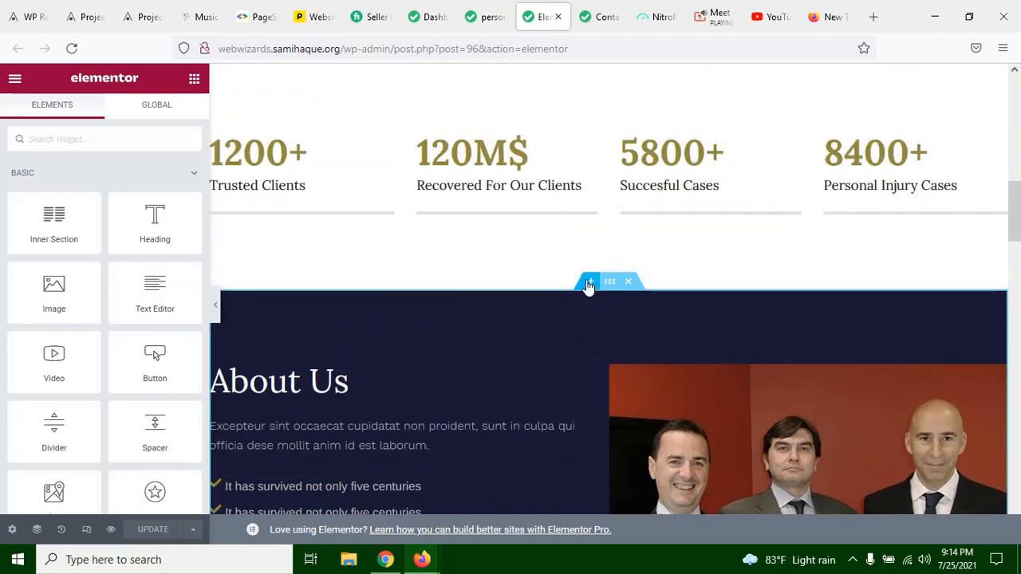
left_click(589, 282)
left_click(591, 352)
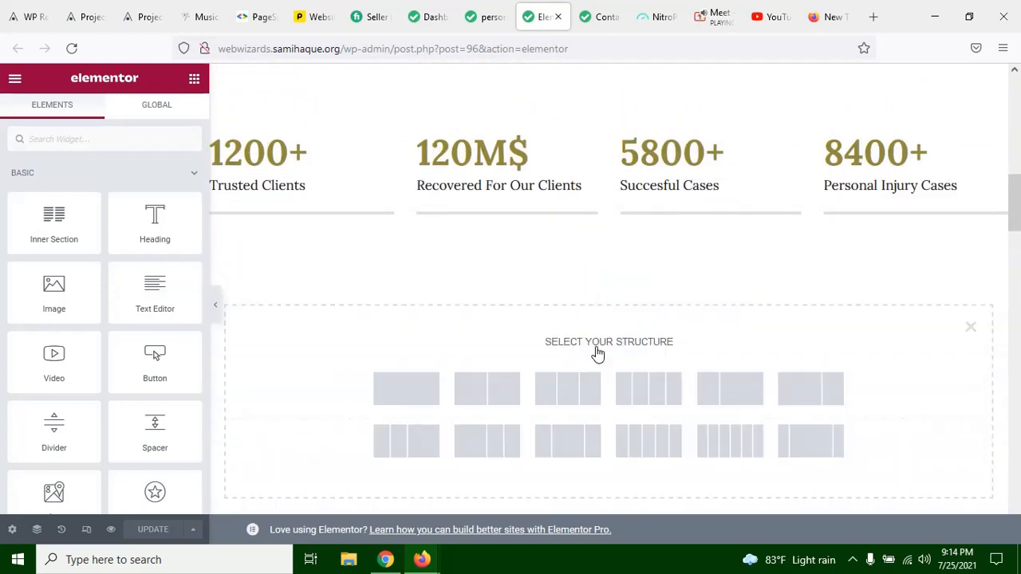
left_click(413, 391)
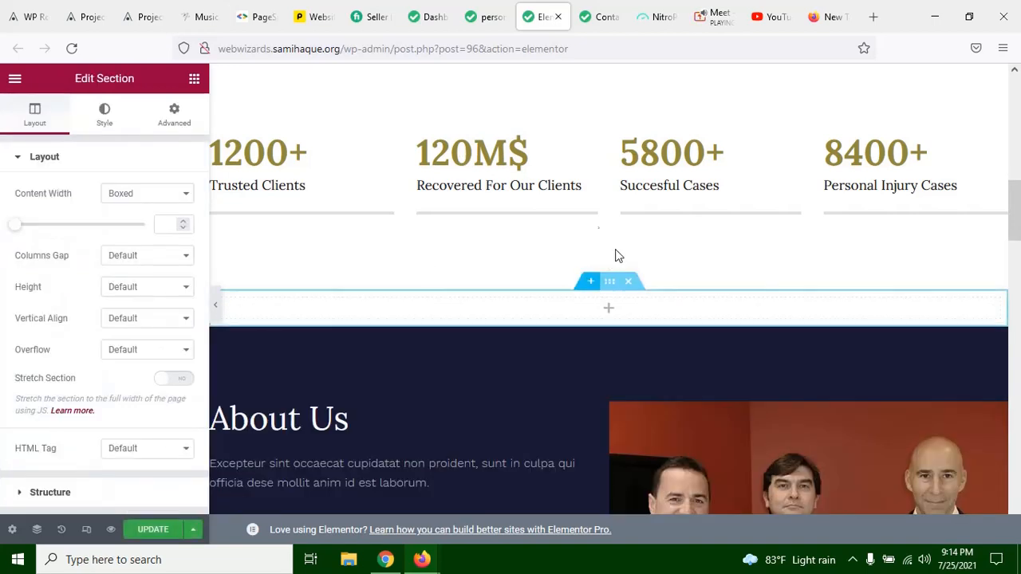
Step: Insert an Inner Section into the empty section above About Us and duplicate its first column to make three columns
left_click(609, 310)
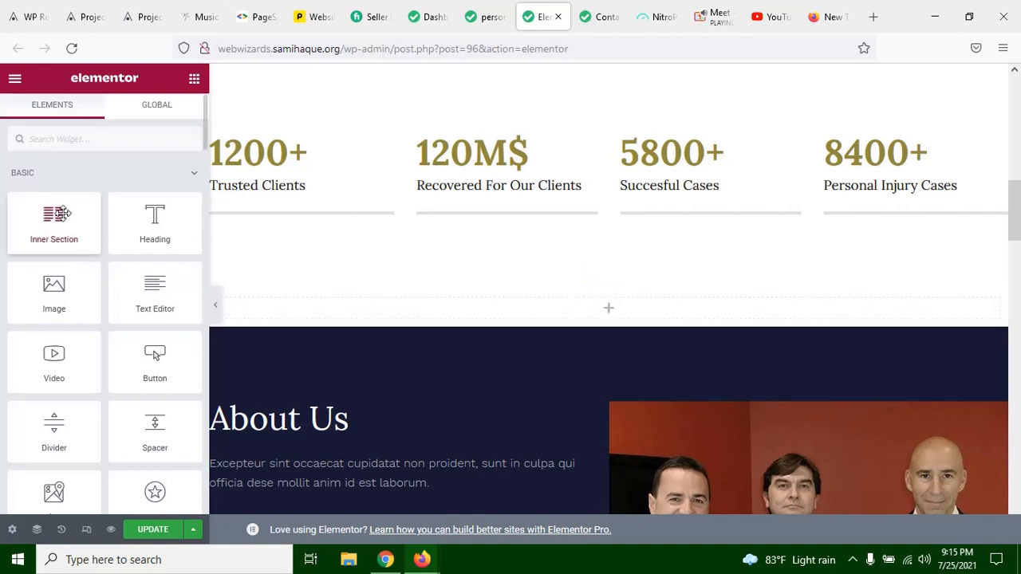
left_click_drag(60, 223, 525, 313)
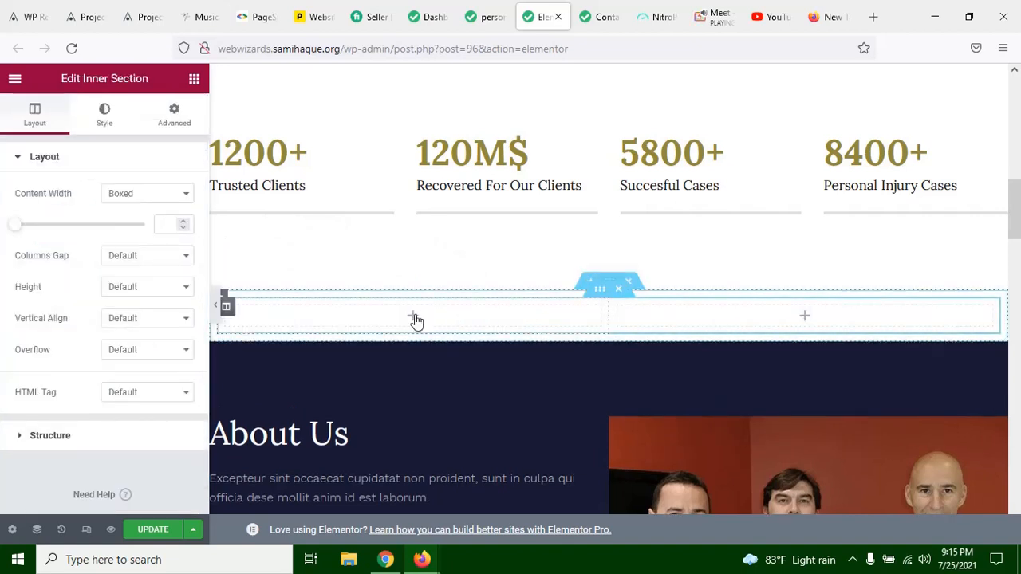
left_click(228, 311)
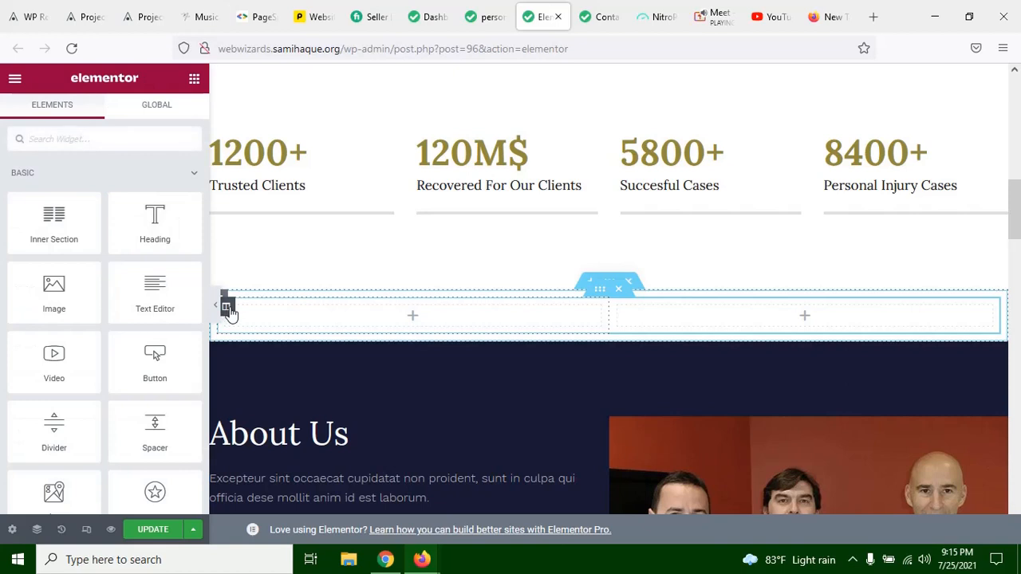
left_click(228, 309)
right_click(228, 311)
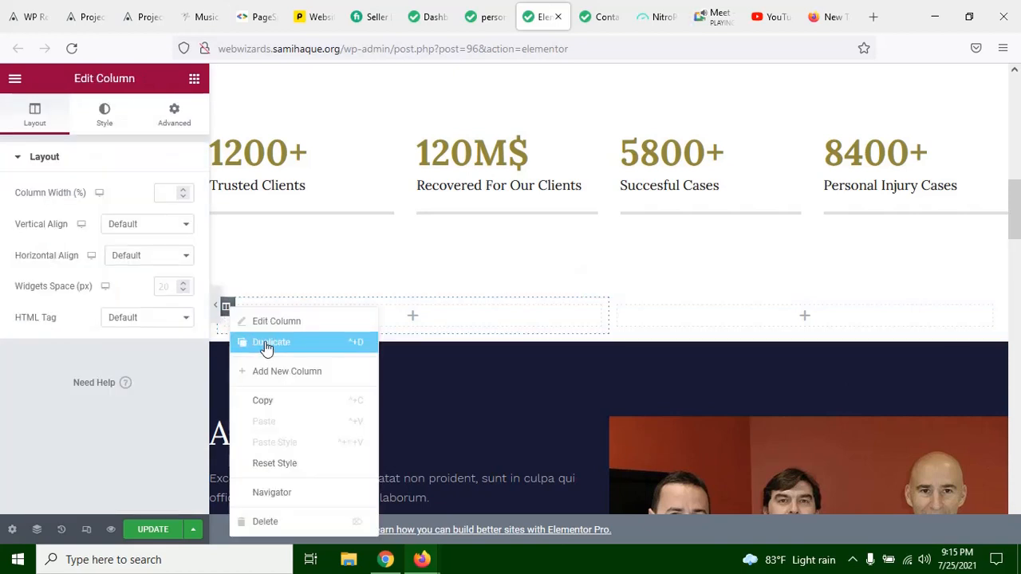
left_click(292, 348)
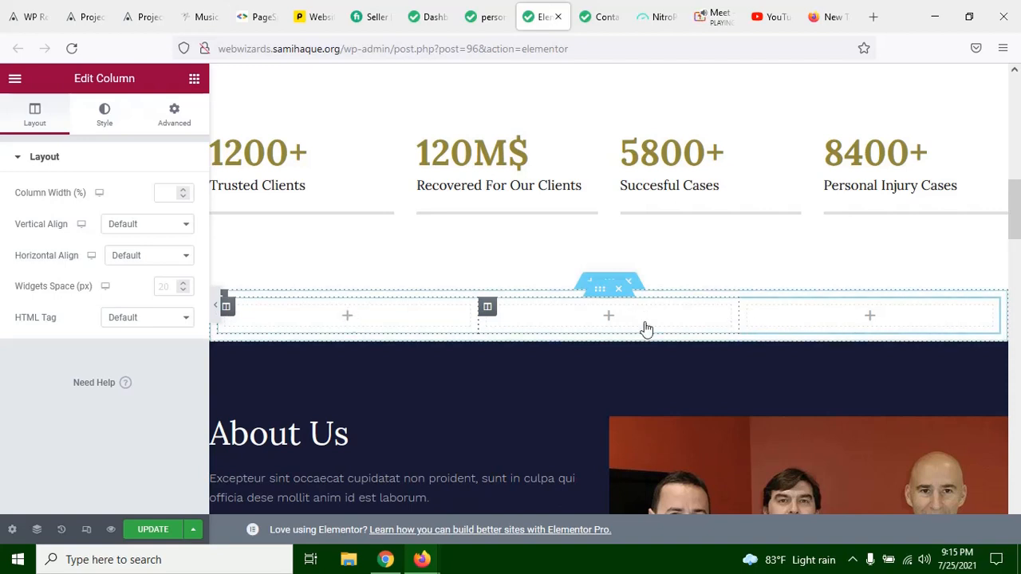
Step: Search the widgets for "blog" and "post", and try to add the Posts widget to the inner section
left_click(644, 323)
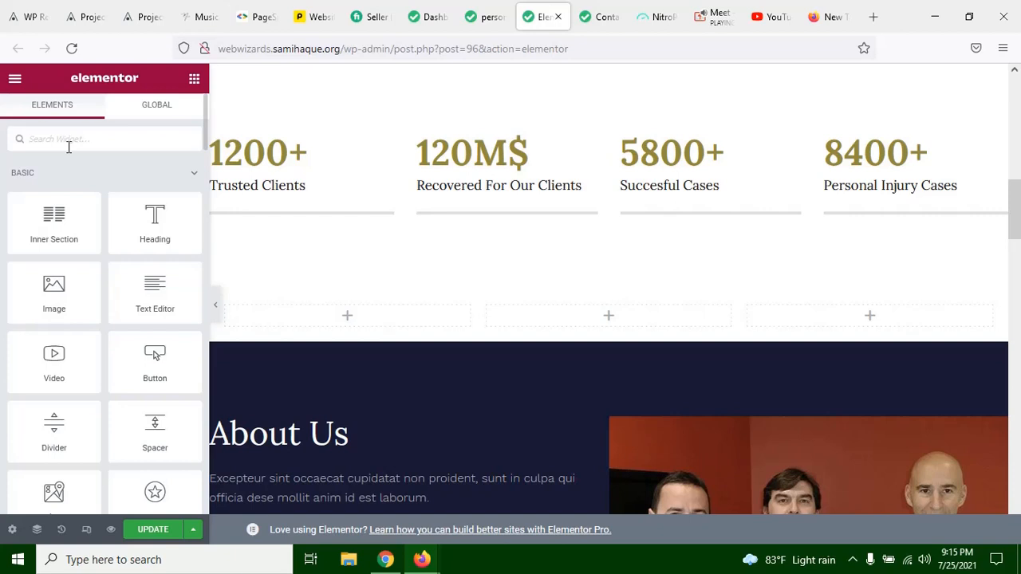
type("blog")
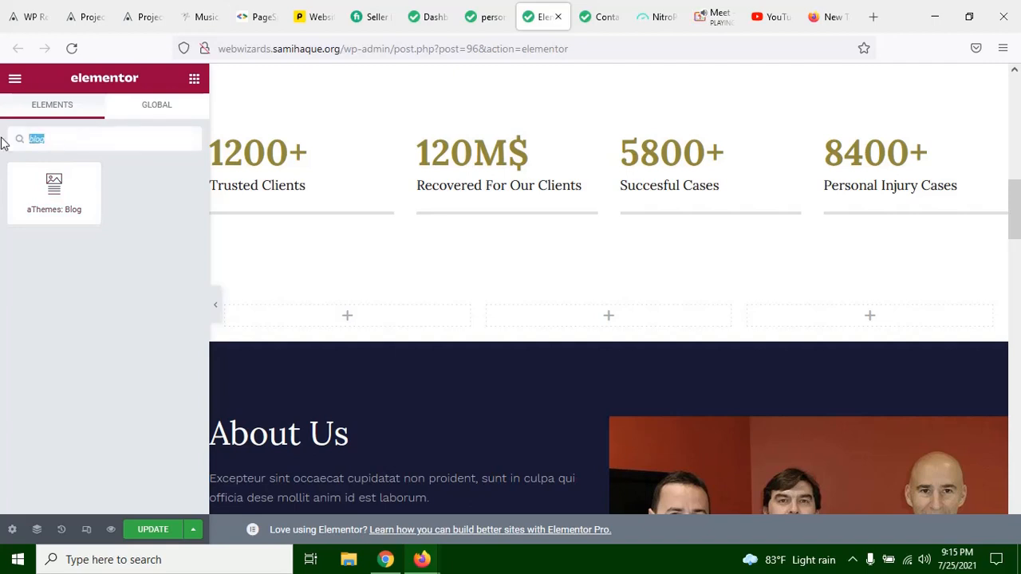
type("post")
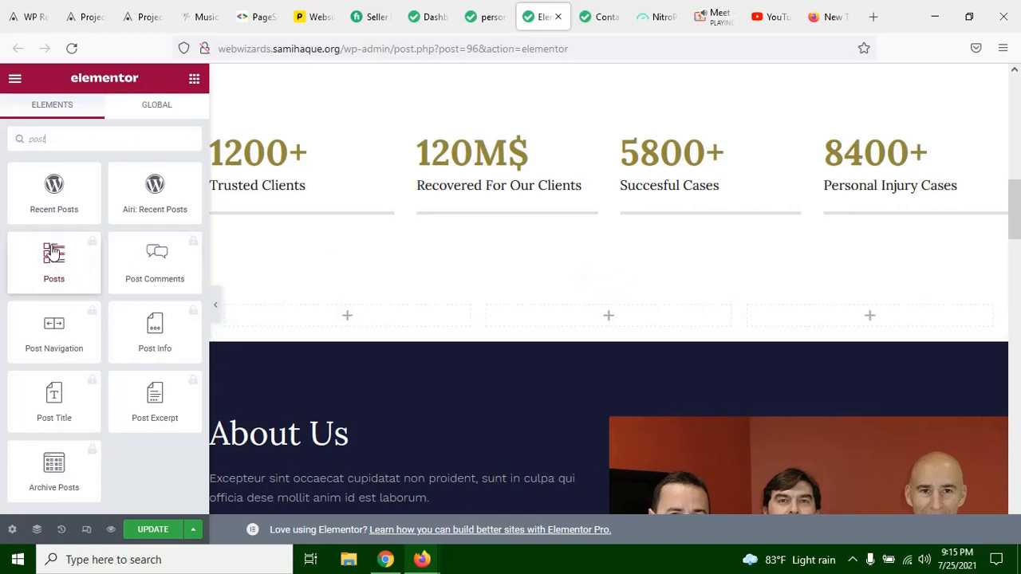
left_click(55, 267)
left_click_drag(117, 277, 225, 287)
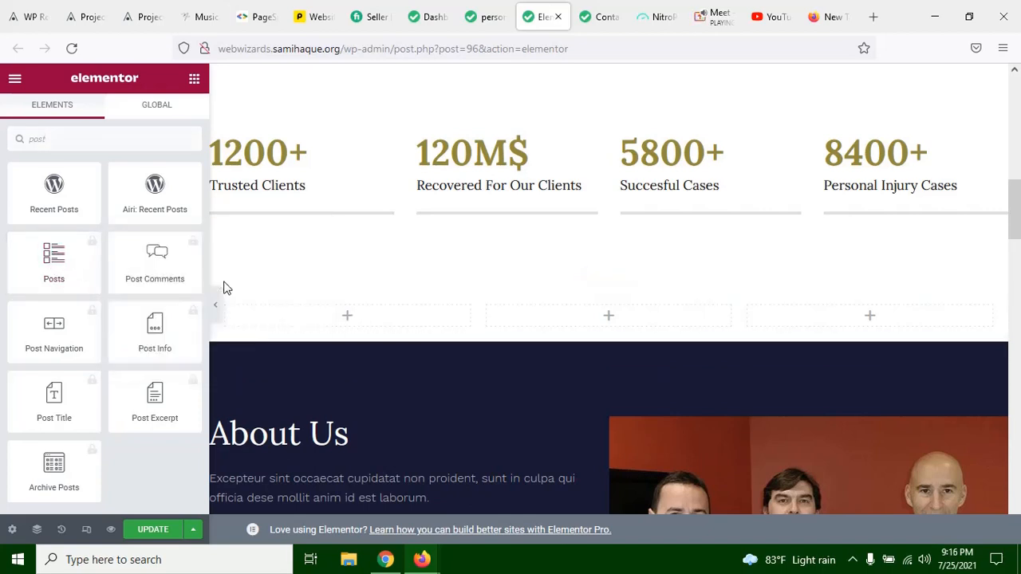
left_click(58, 263)
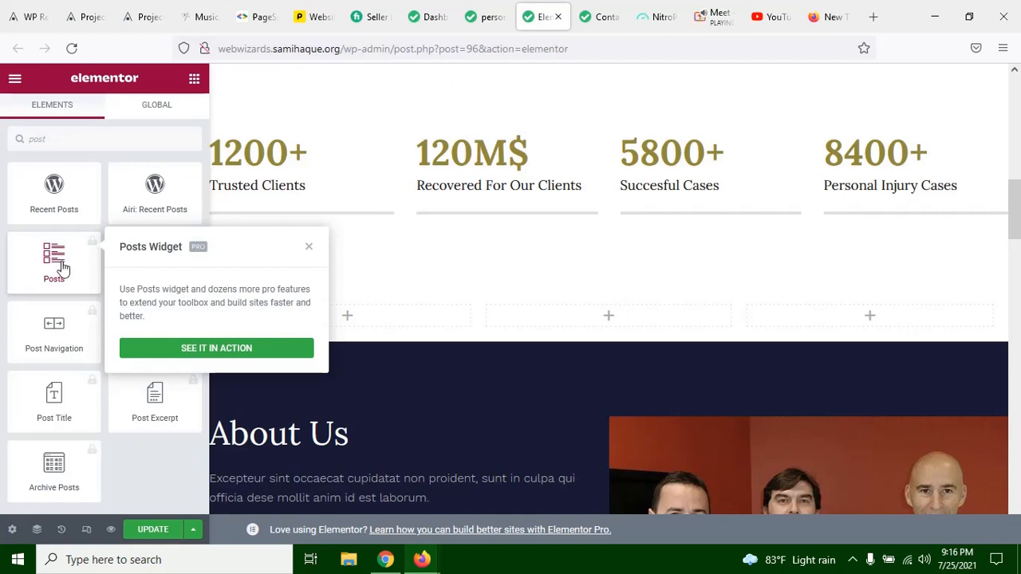
left_click(52, 253)
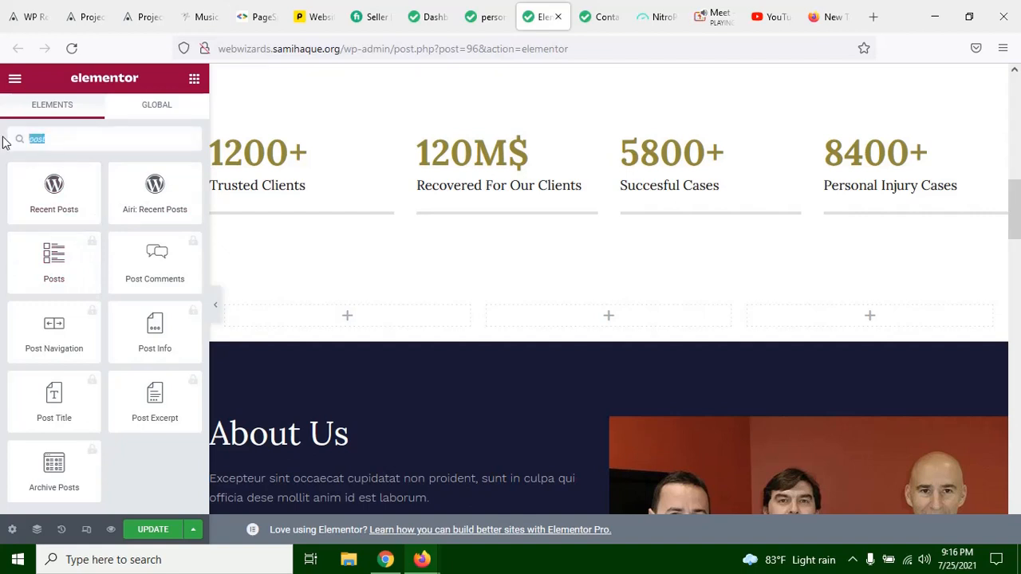
Step: Search the widgets for "blog" and place the aThemes: Blog widget in the first inner column
key("BackSpace")
type("blog")
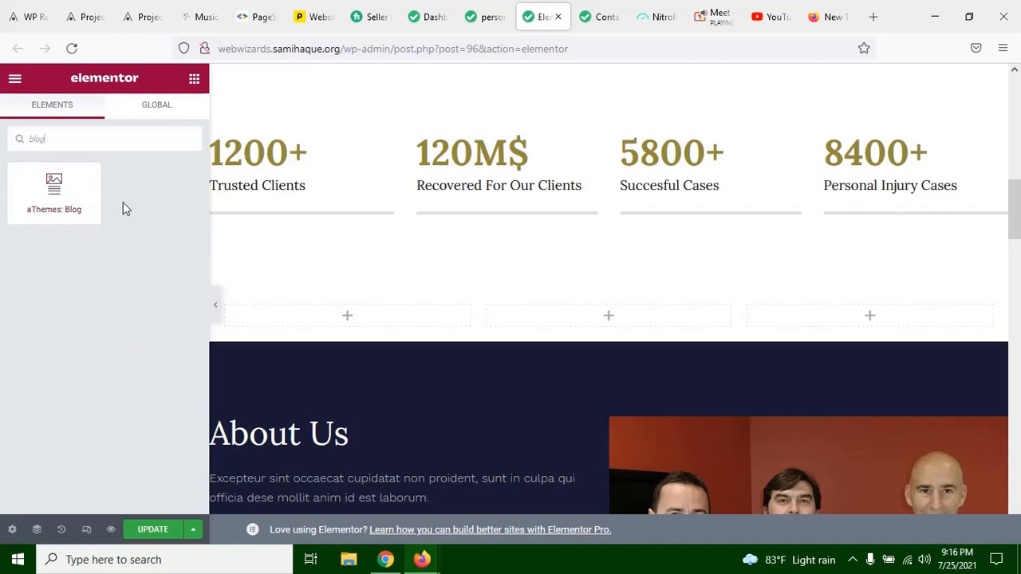
left_click_drag(43, 193, 348, 327)
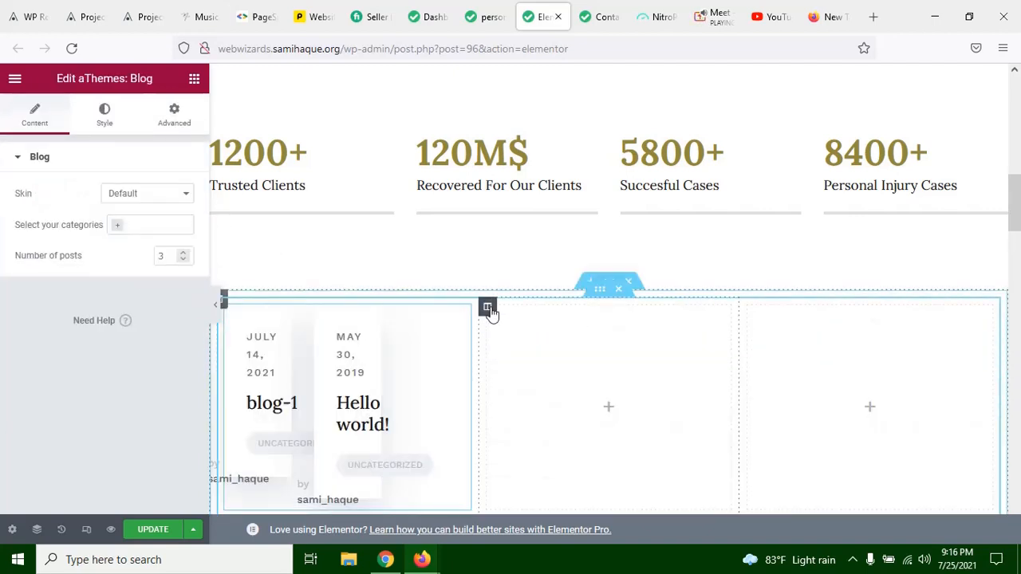
Step: Delete the two empty inner columns beside the blog widget so it spans the full section
right_click(487, 308)
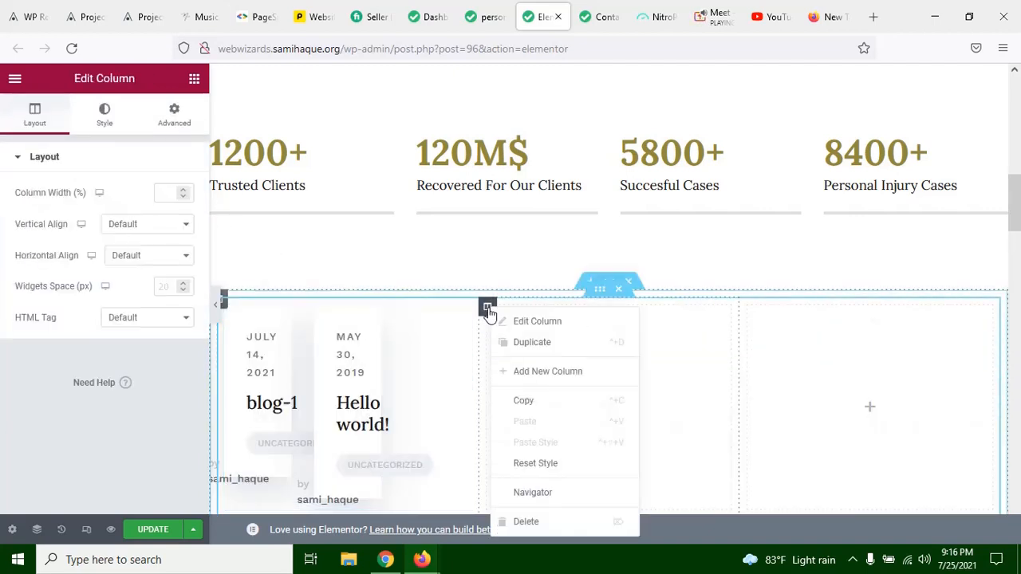
left_click(536, 524)
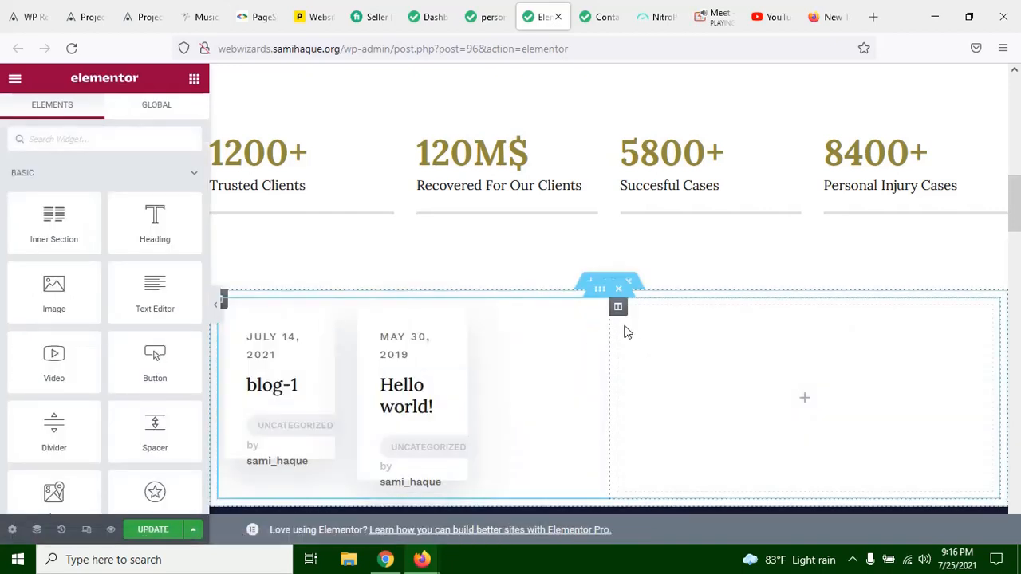
left_click(618, 308)
right_click(616, 307)
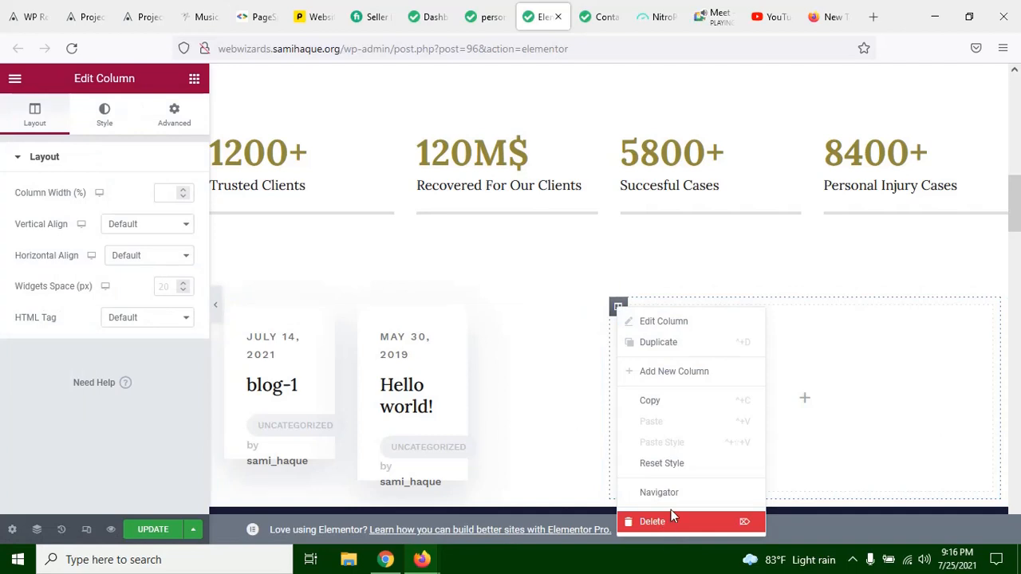
left_click(670, 518)
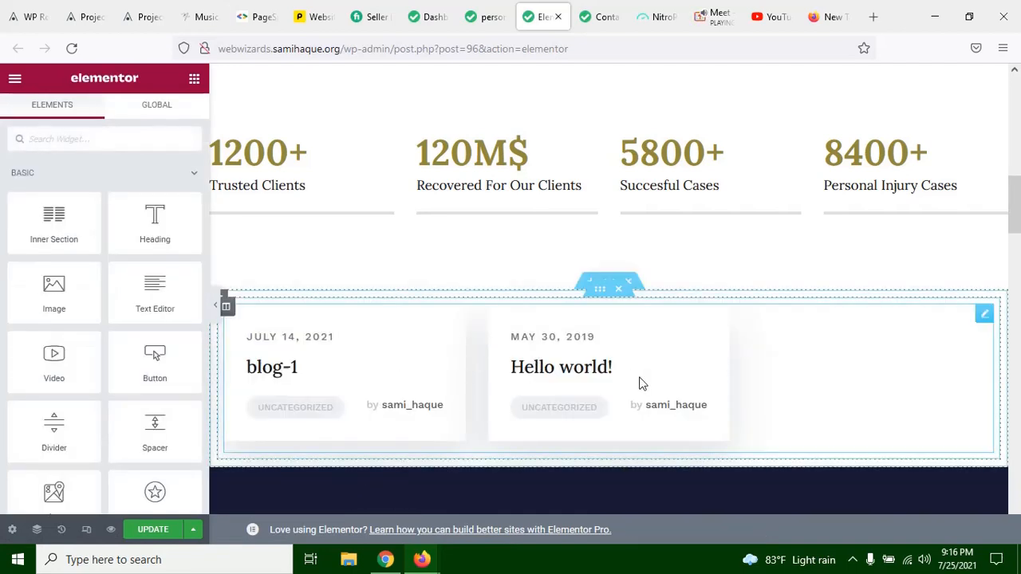
Step: Select the blog widget and examine its post cards in a full-width view of the page
left_click(751, 366)
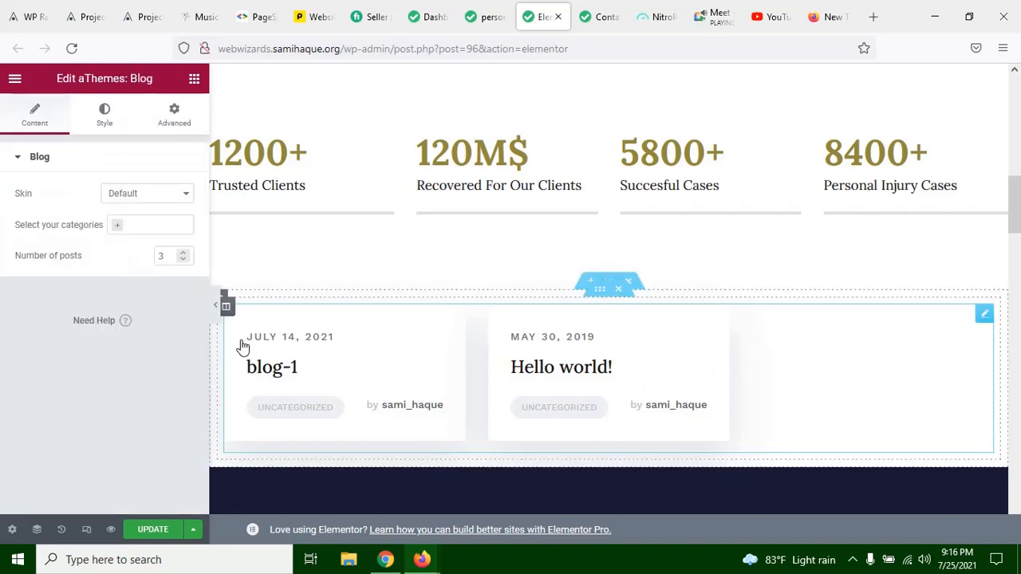
left_click(212, 309)
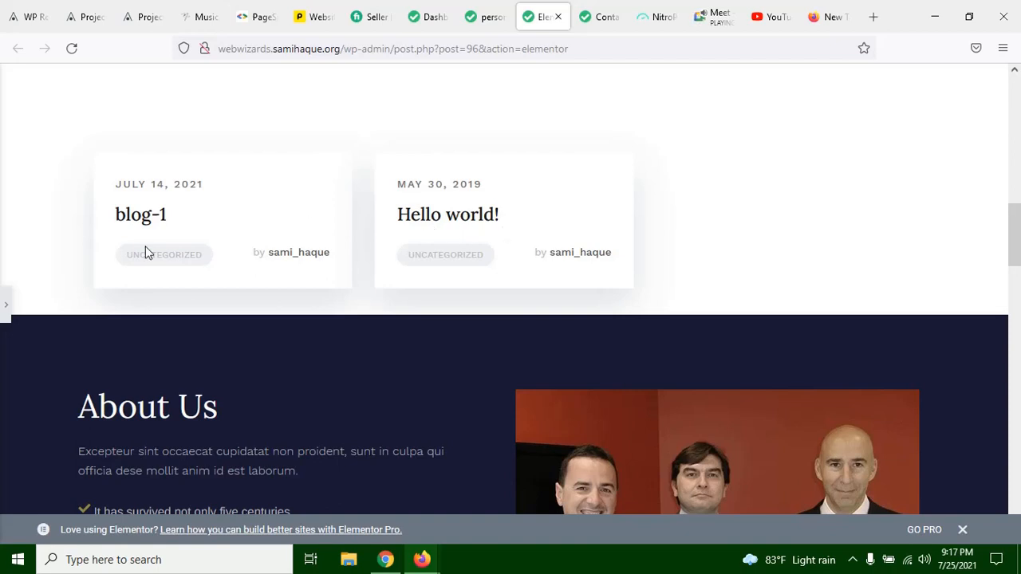
left_click(4, 303)
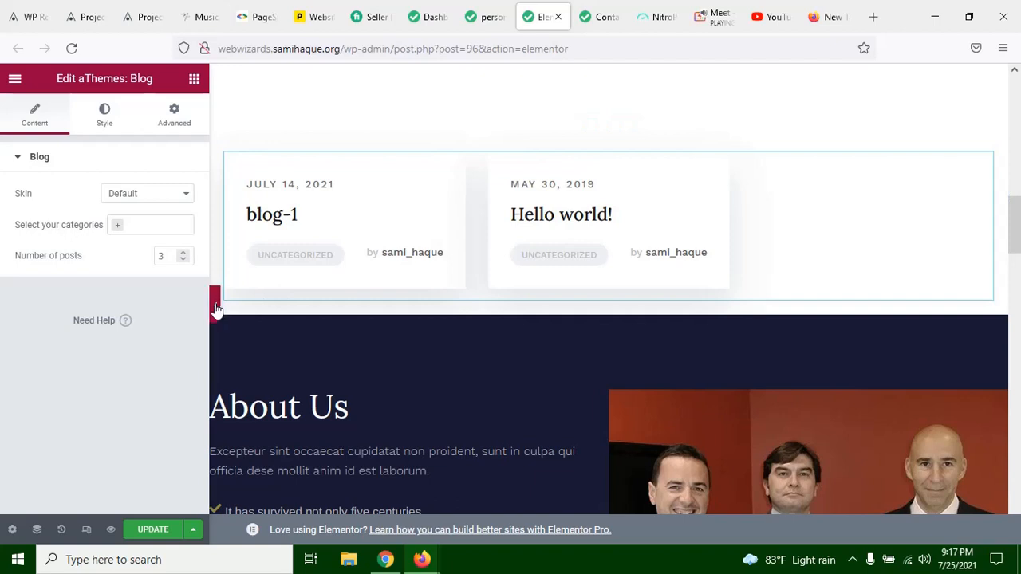
Step: Set the blog widget's skin to Style 2 and check the layout in a full-width view
left_click(148, 197)
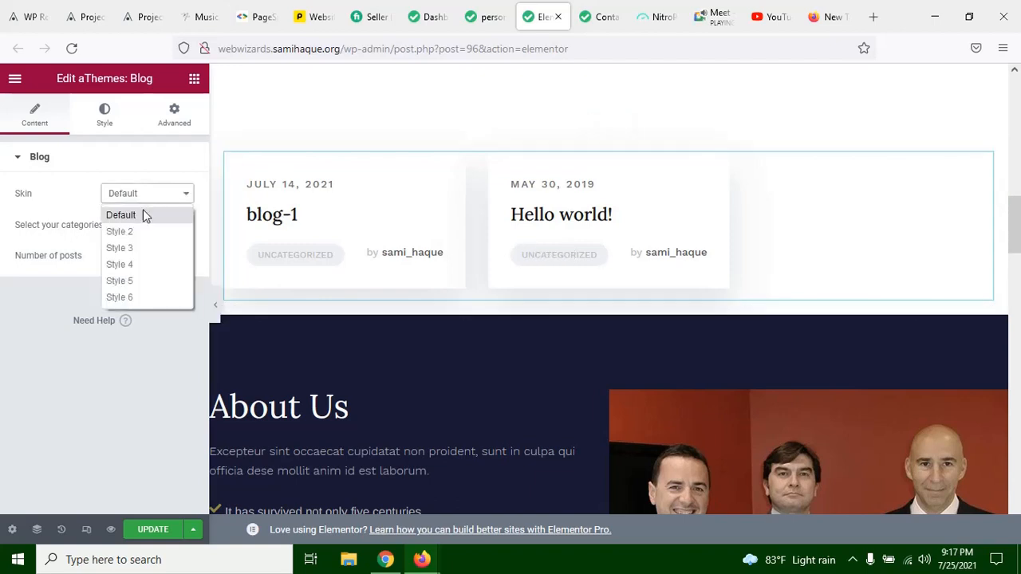
left_click(120, 231)
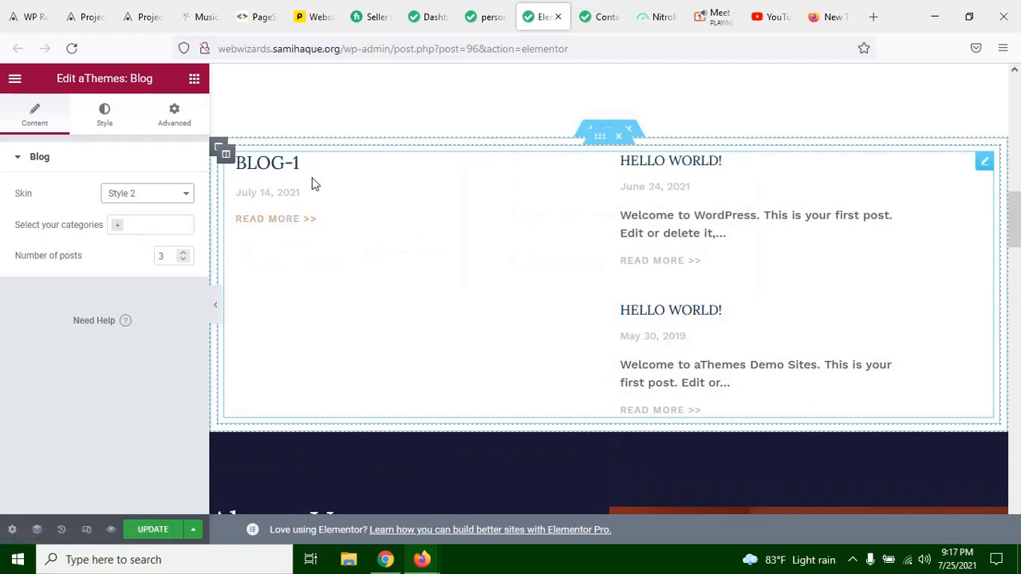
left_click(217, 315)
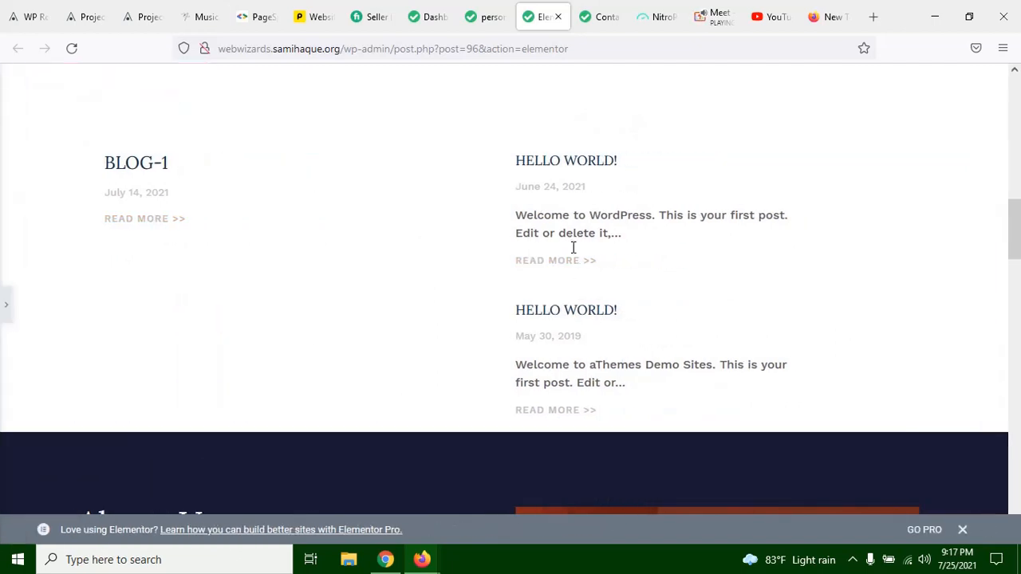
scroll(599, 296, "up", 2)
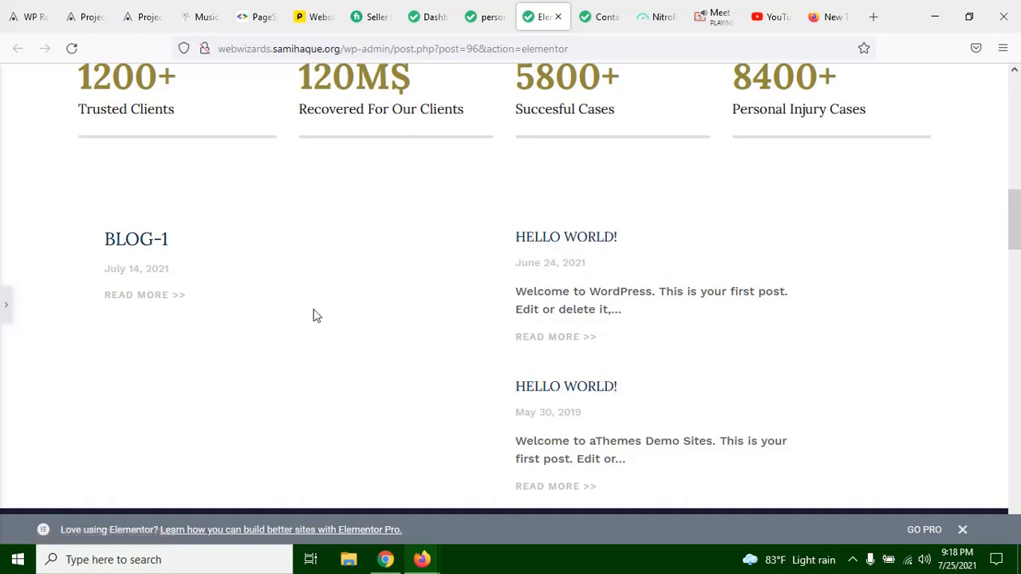
left_click(4, 303)
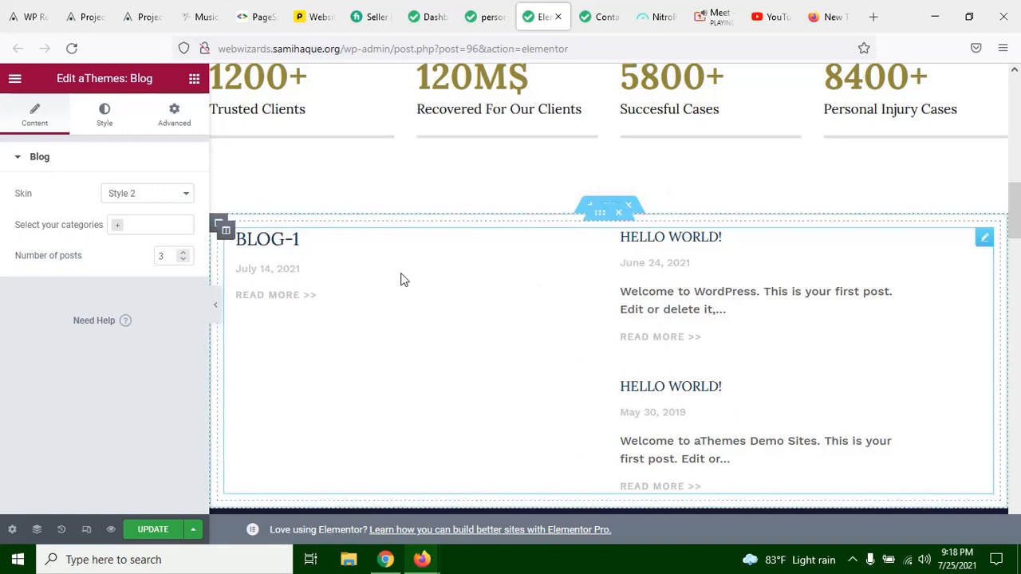
Step: Set the blog widget's skin to Style 3 and check the layout in a full-width view
left_click(133, 200)
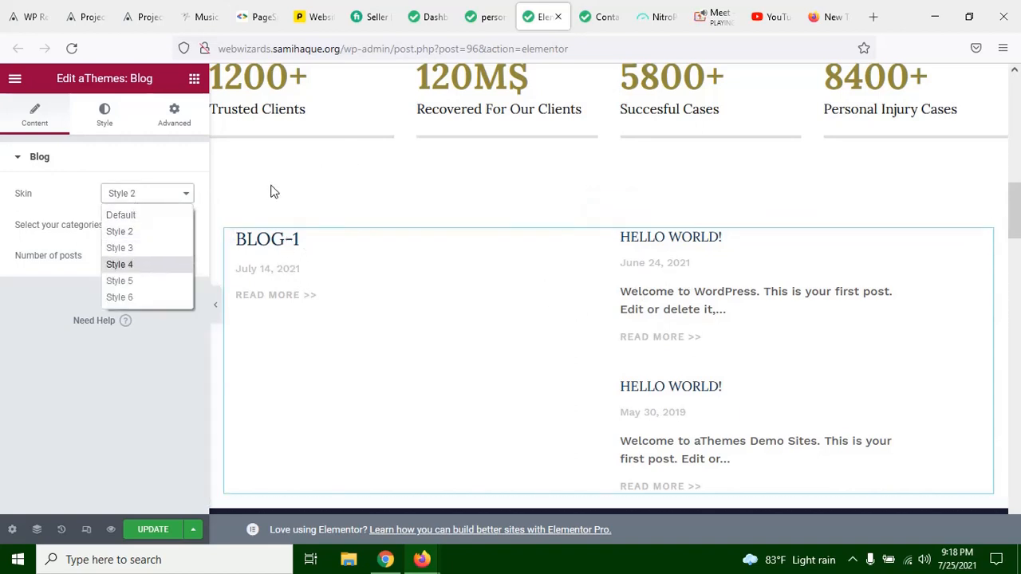
left_click(132, 248)
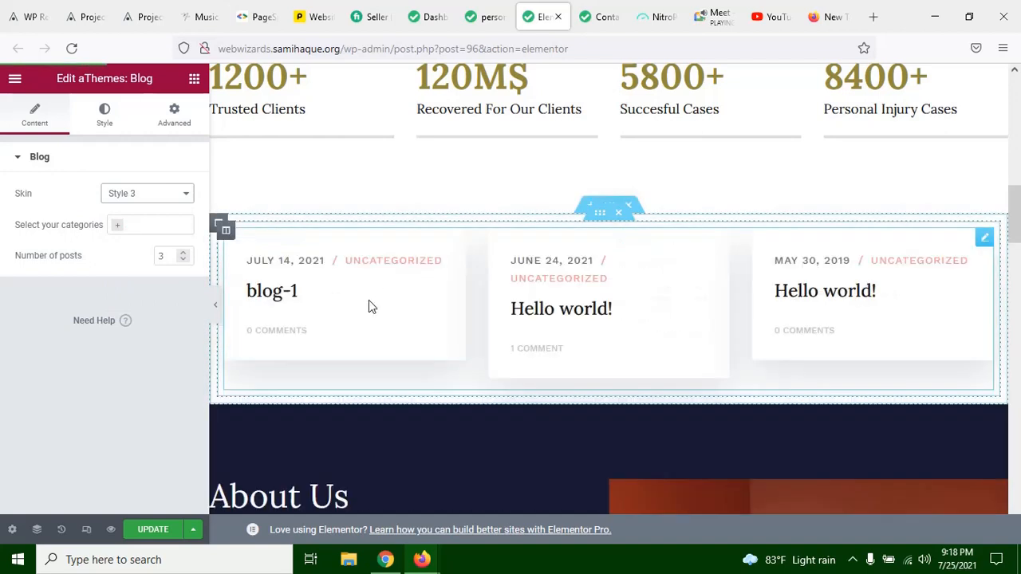
left_click(215, 305)
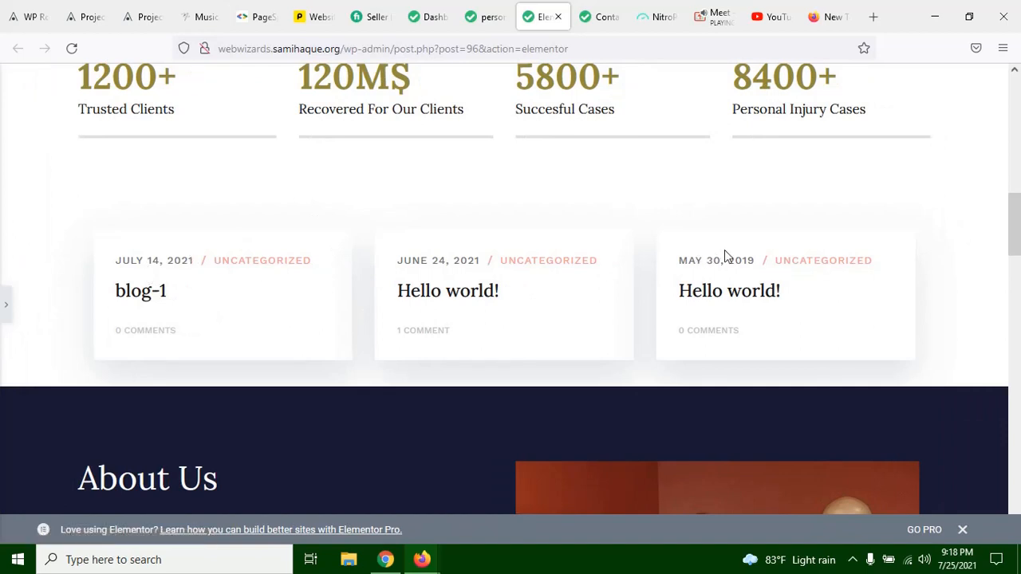
scroll(285, 285, "down", 2)
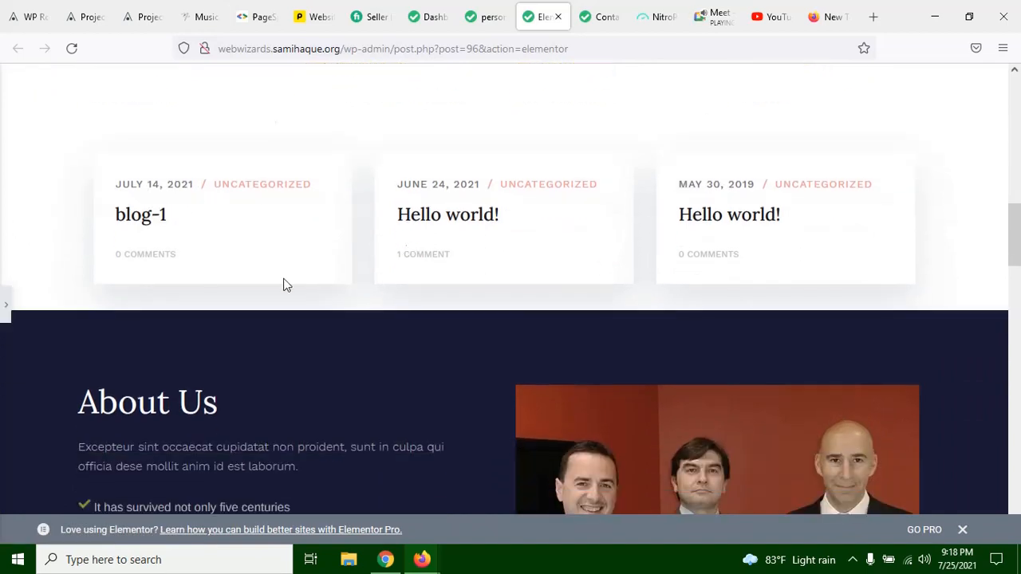
left_click(4, 309)
Step: Set the blog widget's skin to Style 6 and check the layout in a full-width view
left_click(111, 198)
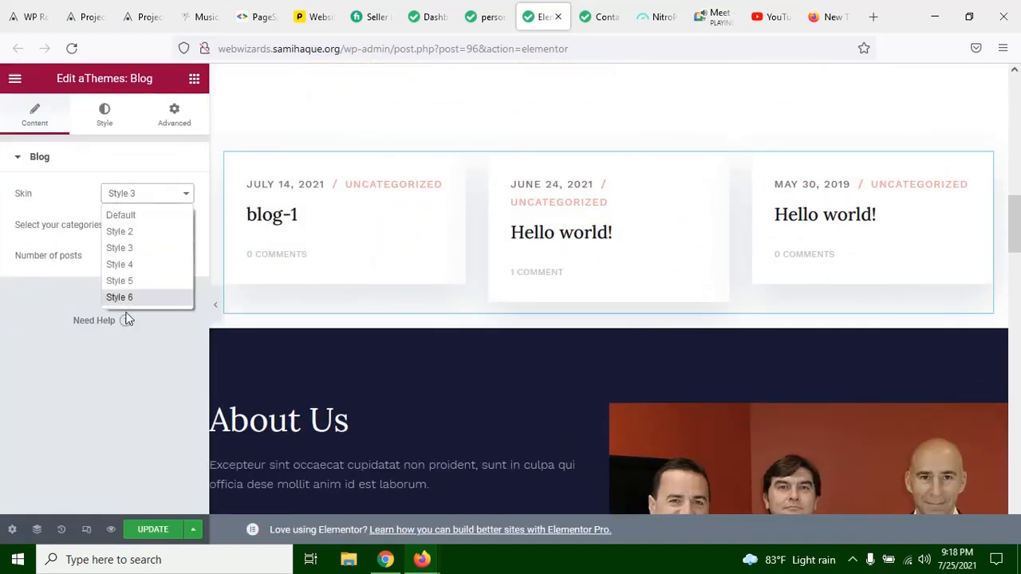
left_click(158, 297)
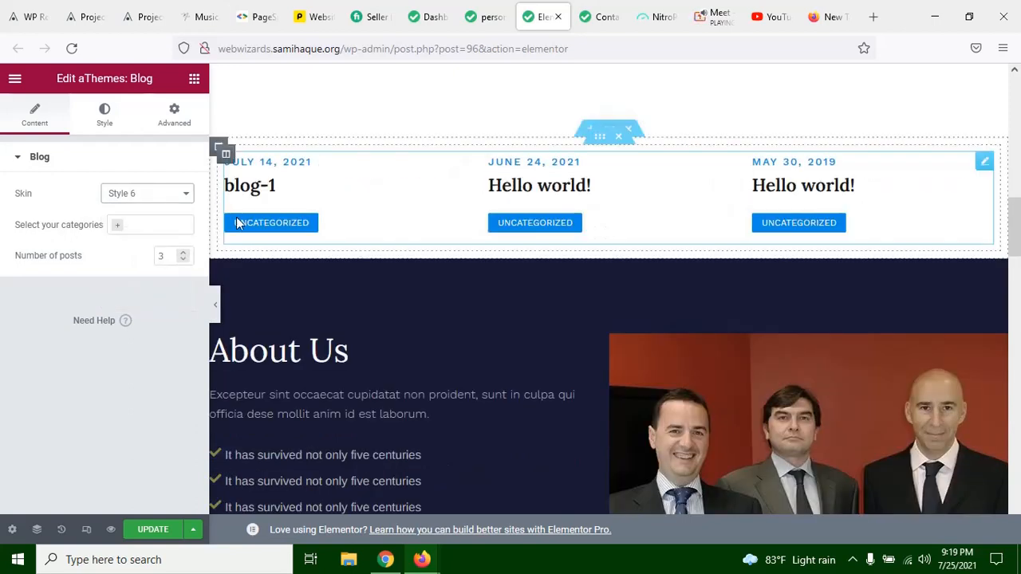
left_click(217, 309)
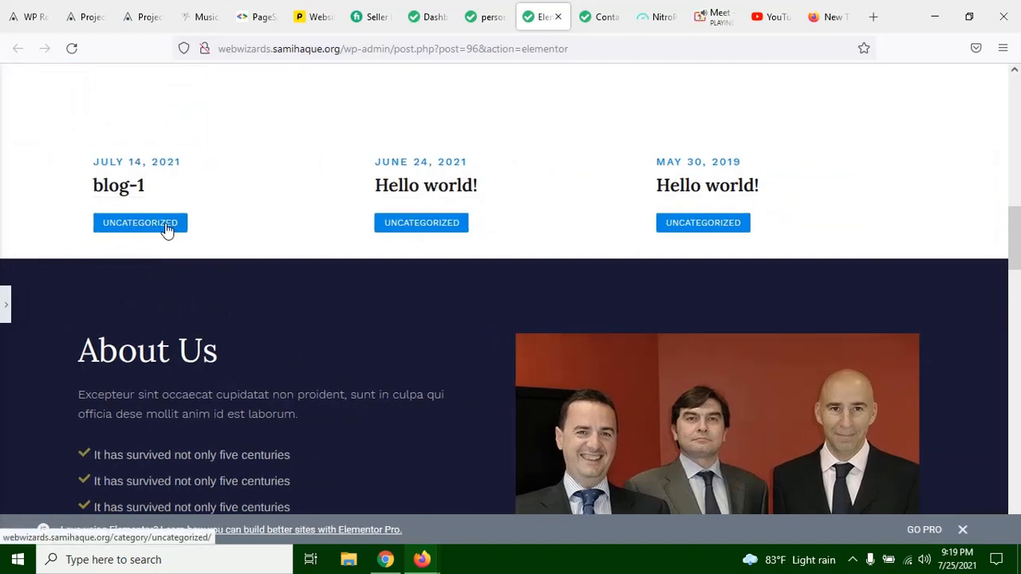
left_click(252, 231)
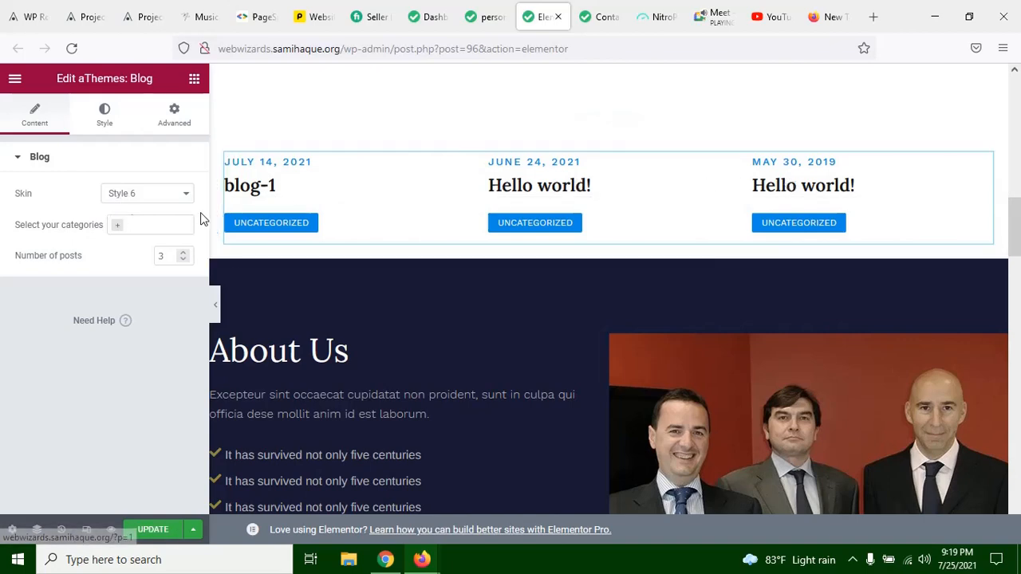
Step: Switch to the Google Meet call and admit the participant waiting to join
left_click(720, 24)
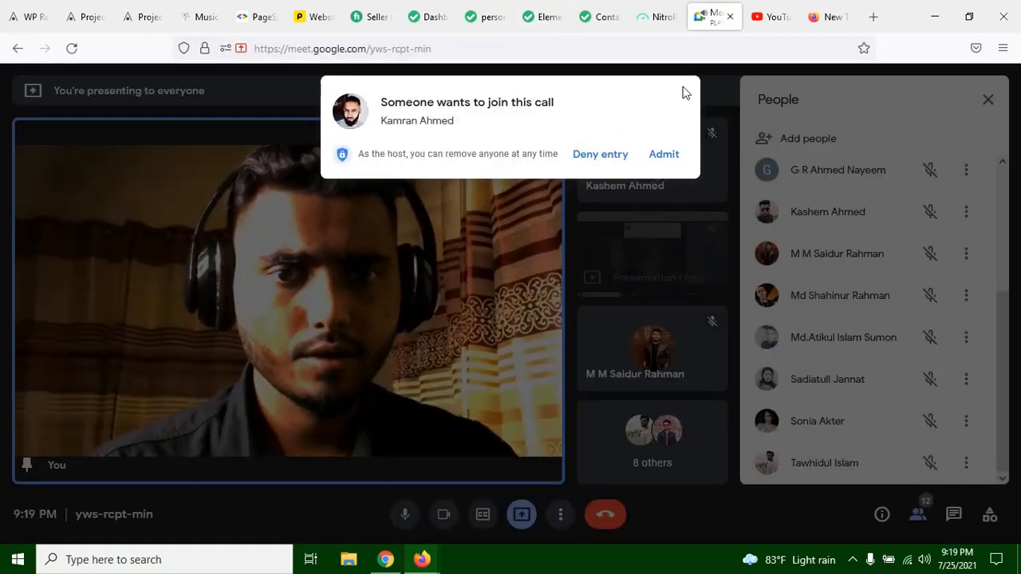
left_click(662, 159)
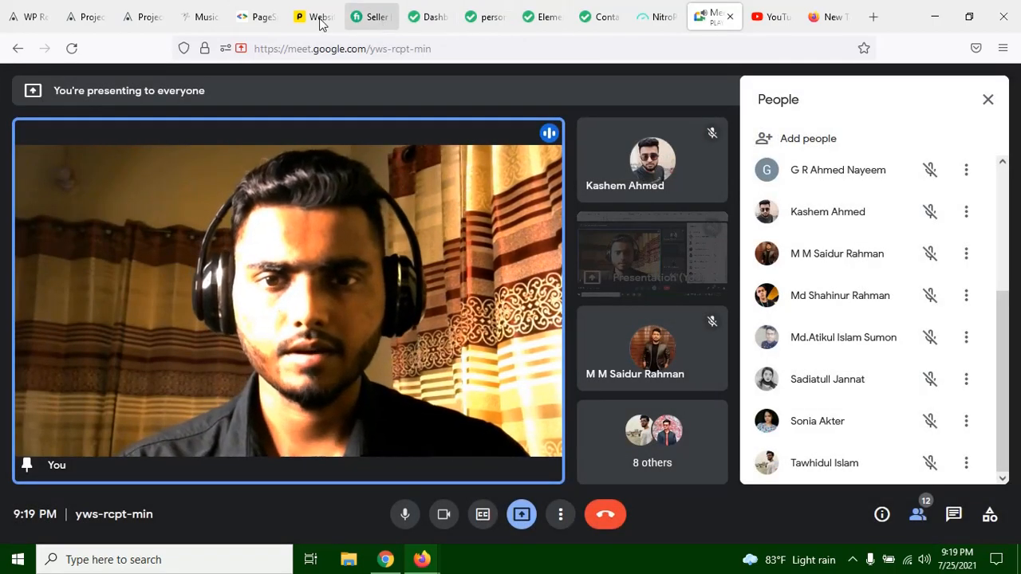
Step: Return to the Elementor editor from the call and set the blog widget's skin to Style 3
left_click(478, 19)
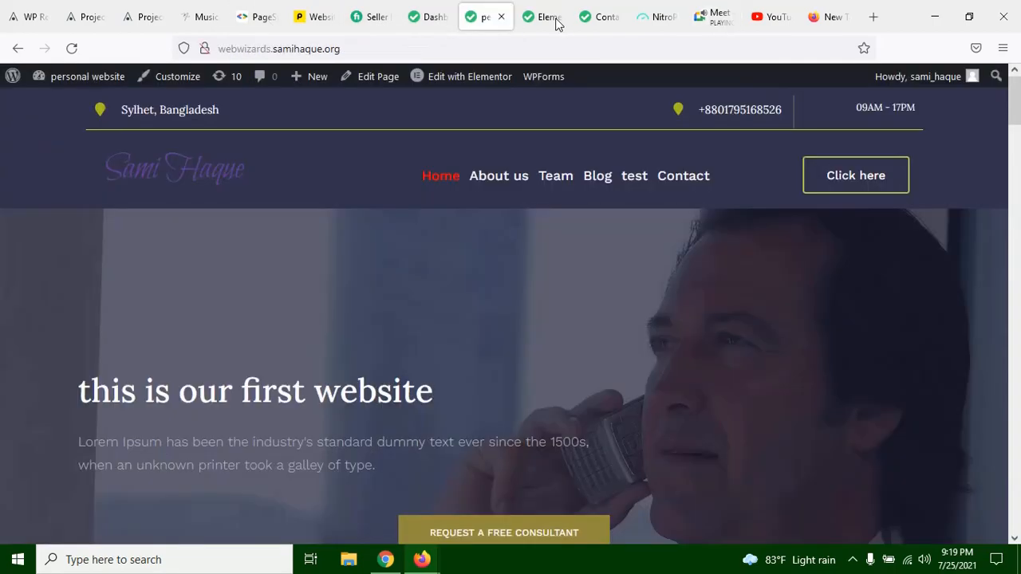
left_click(551, 19)
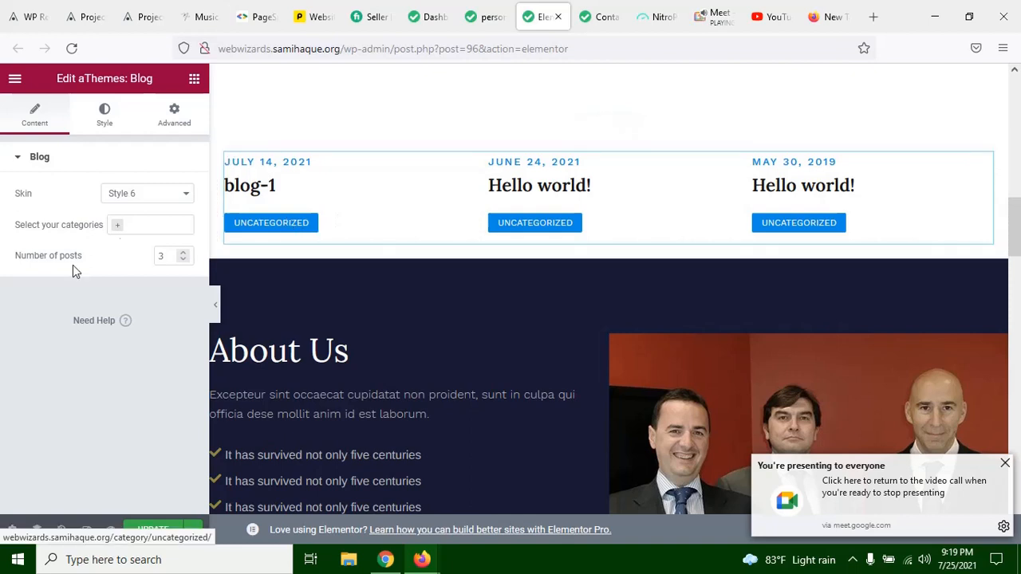
left_click(148, 193)
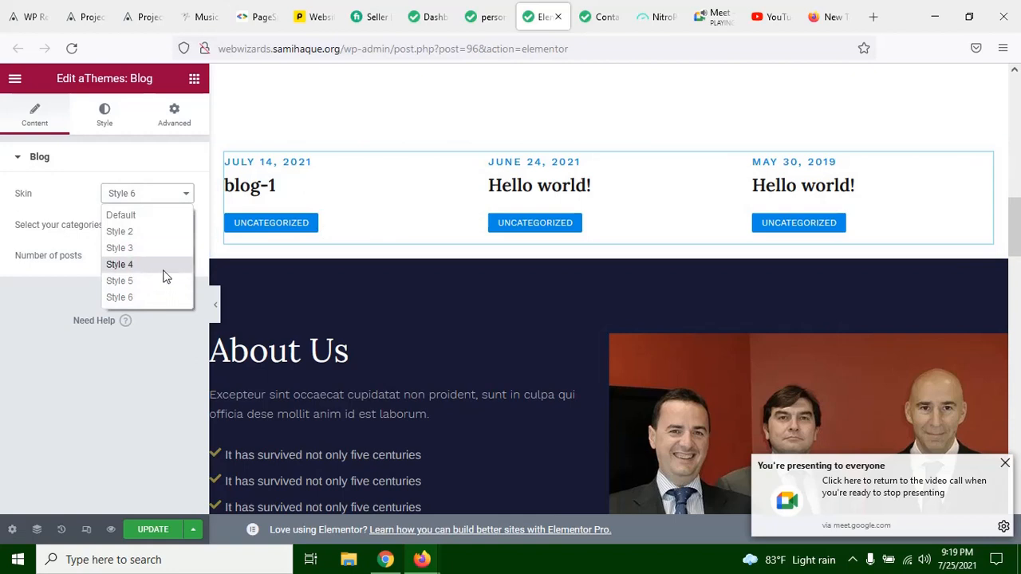
left_click(151, 248)
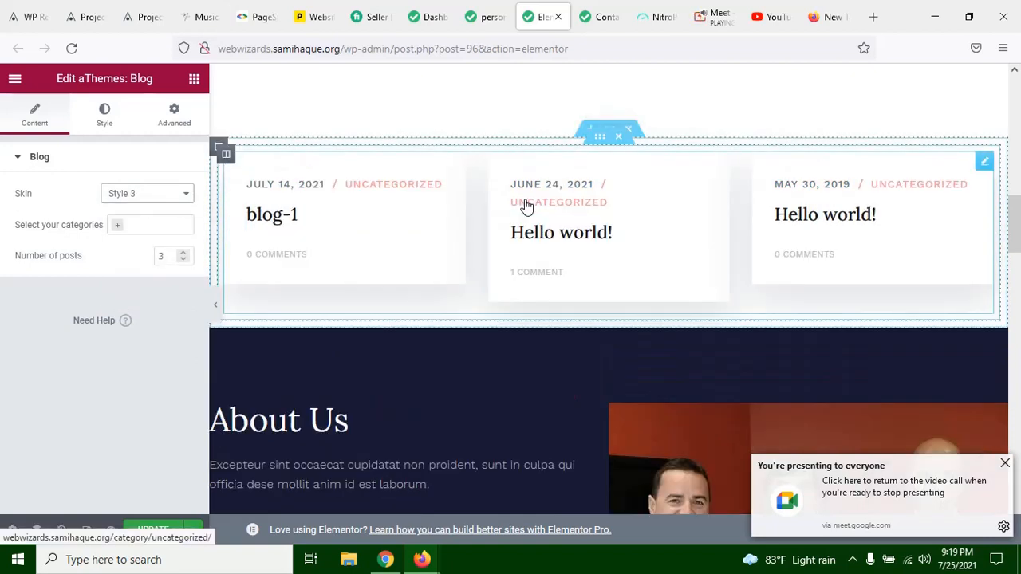
Step: Examine the blog widget's available categories, and review the categories assigned to the posts in the WordPress dashboard's post list
left_click(120, 229)
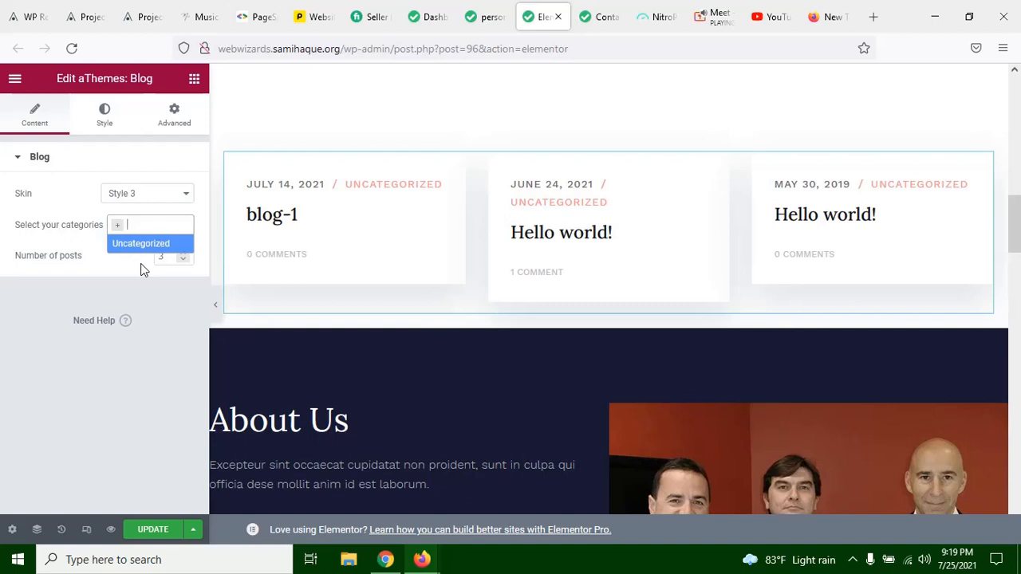
left_click(431, 17)
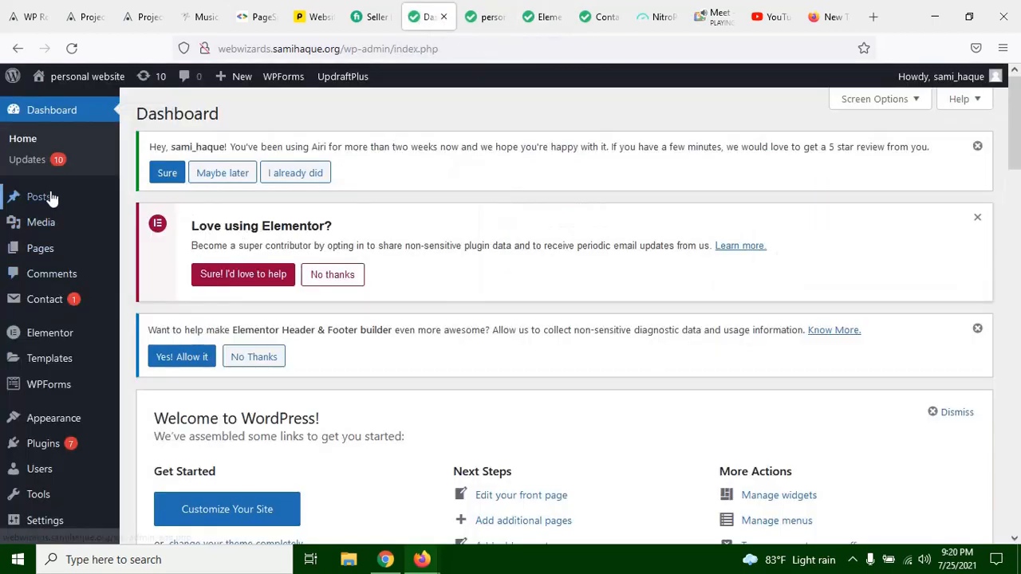
mouse_move(51, 197)
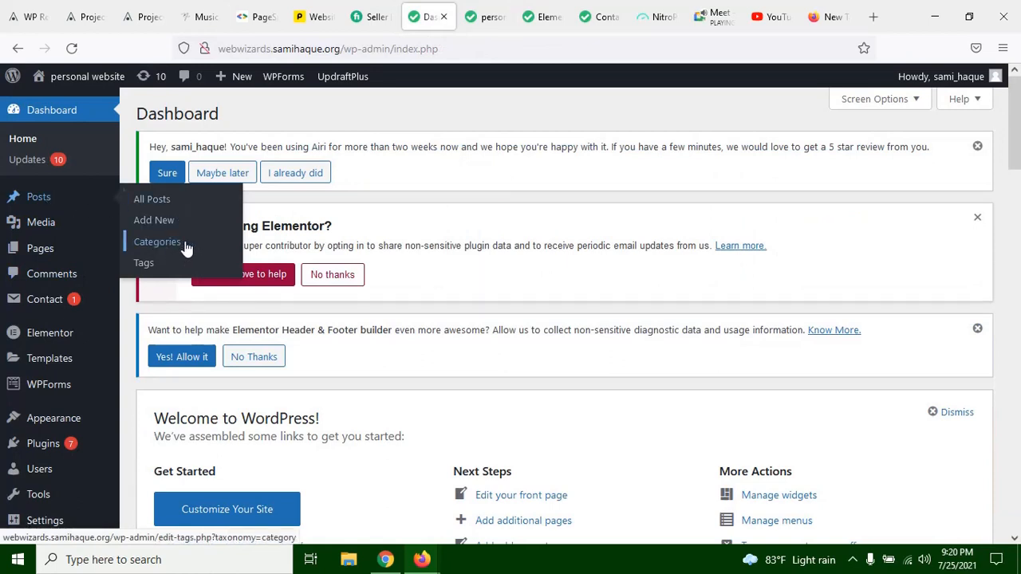
left_click(77, 196)
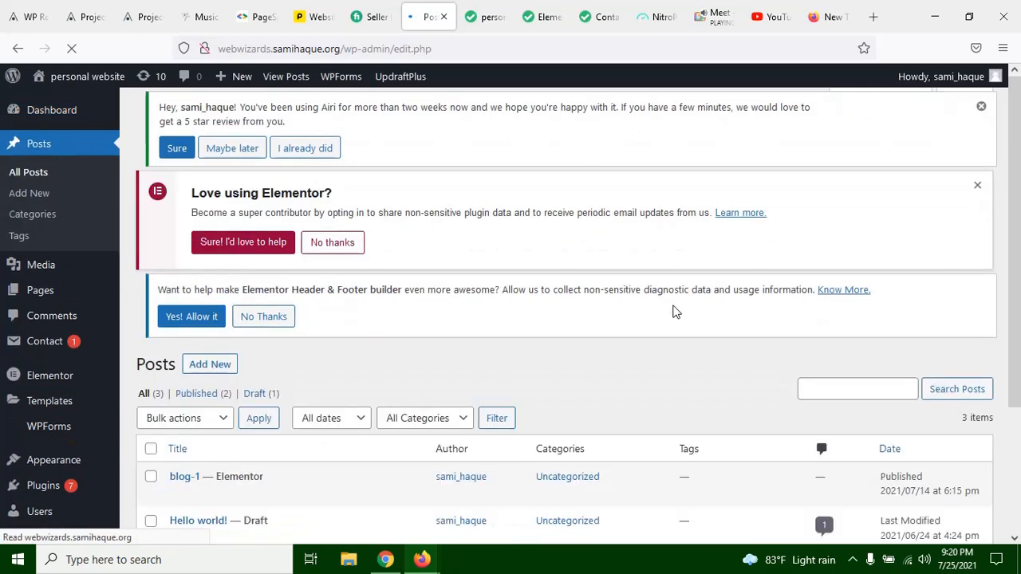
scroll(486, 191, "down", 3)
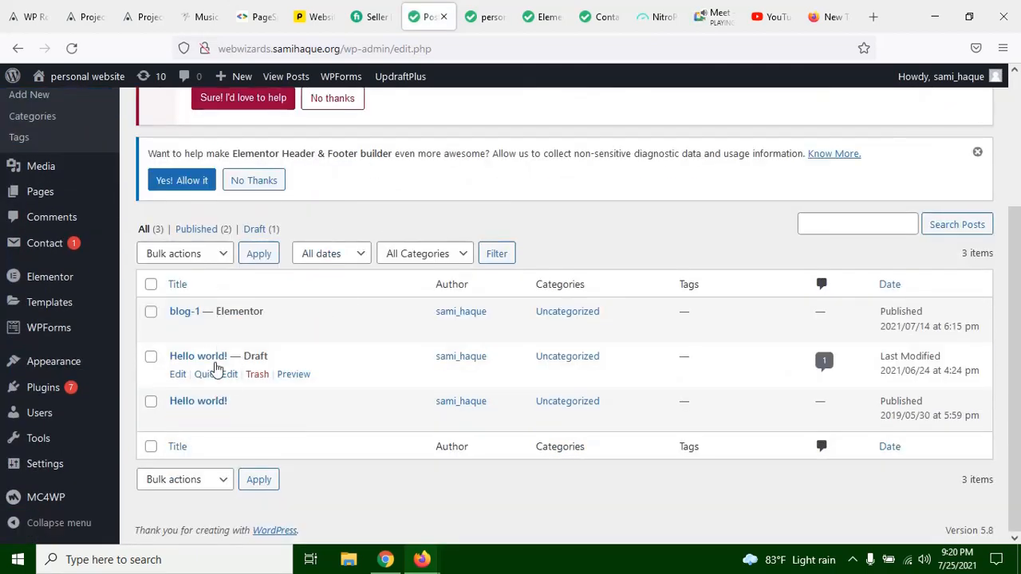
mouse_move(223, 335)
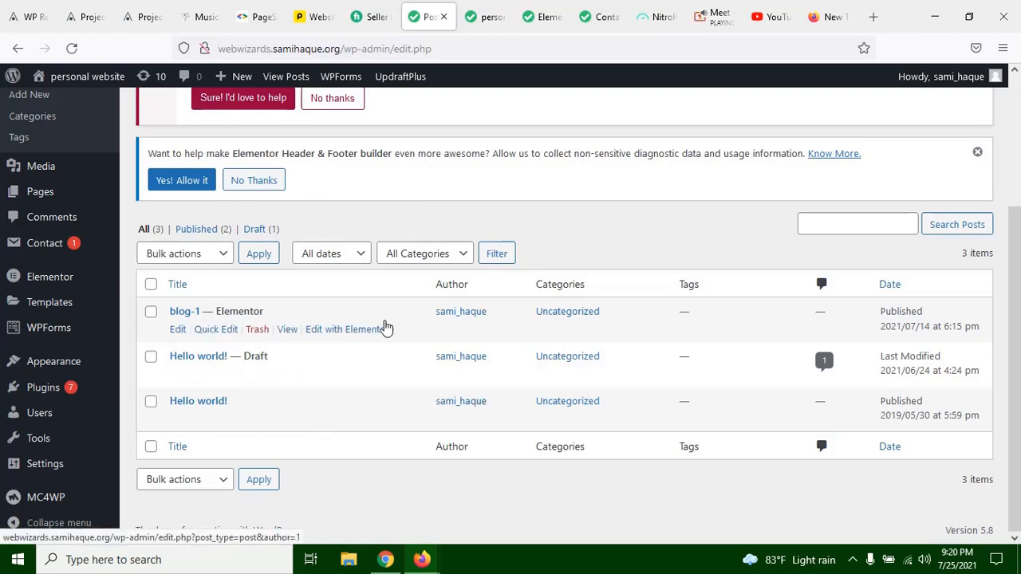
scroll(375, 329, "up", 1)
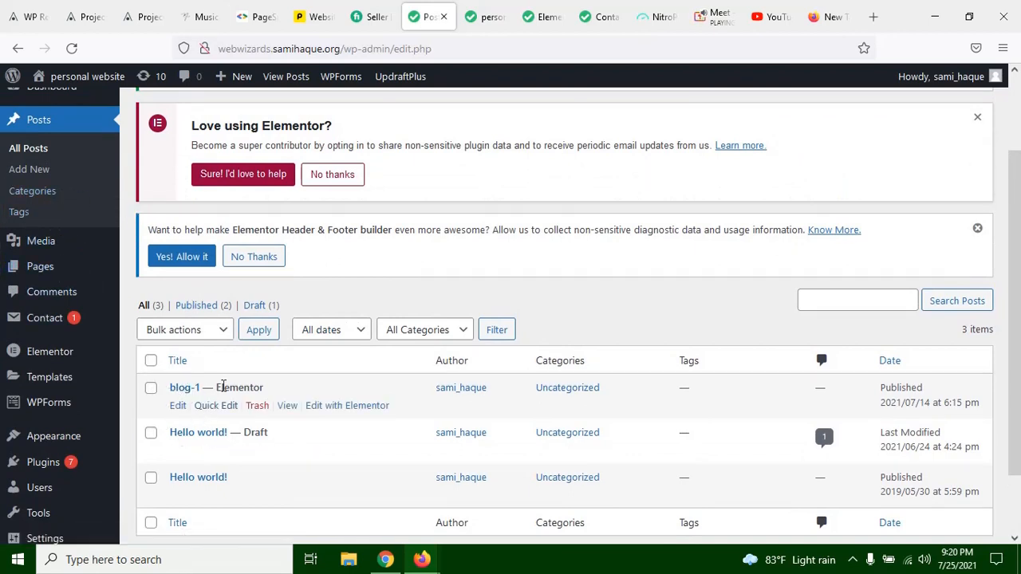
Step: Return to the Elementor editor and close the blog widget's category choices without picking one
left_click(504, 10)
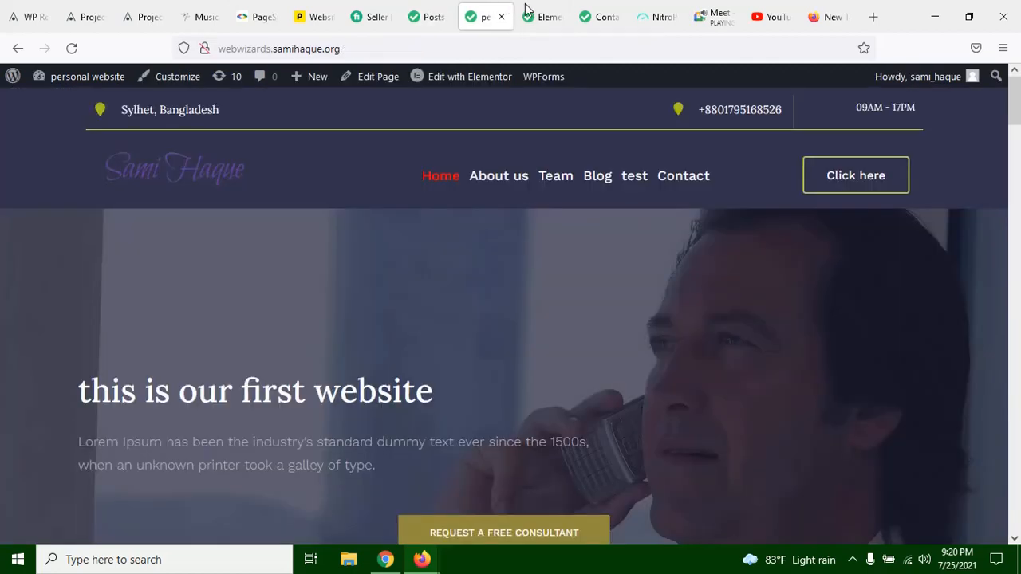
left_click(560, 8)
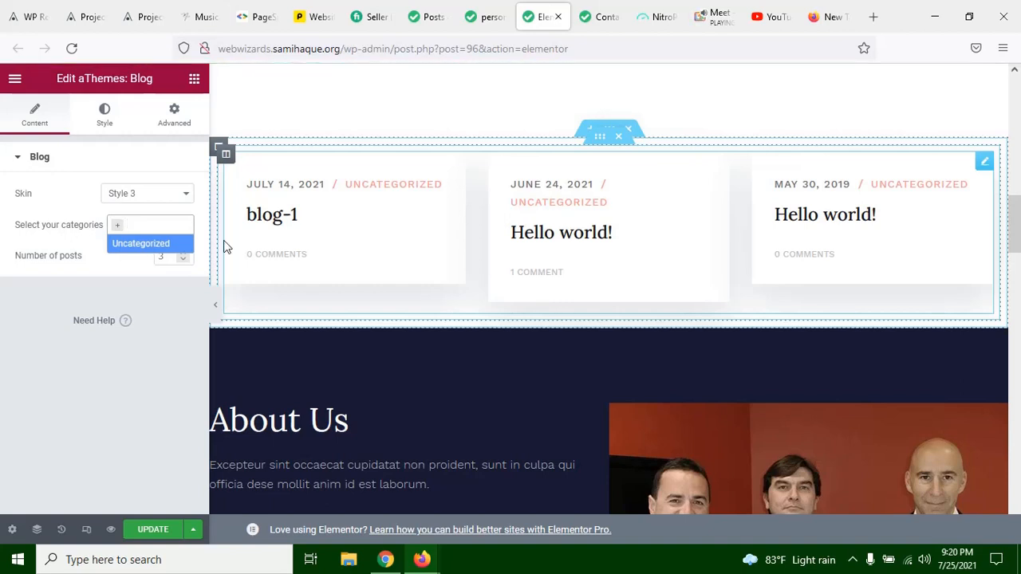
left_click(121, 269)
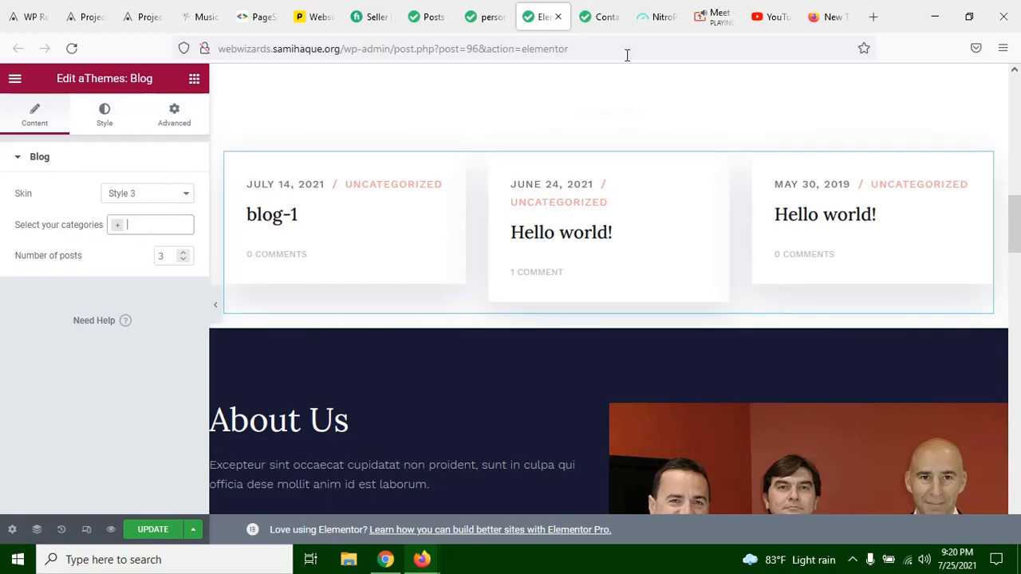
Step: Switch to the Google Meet call, admit the participant waiting to join, and return to the Elementor editor
left_click(716, 27)
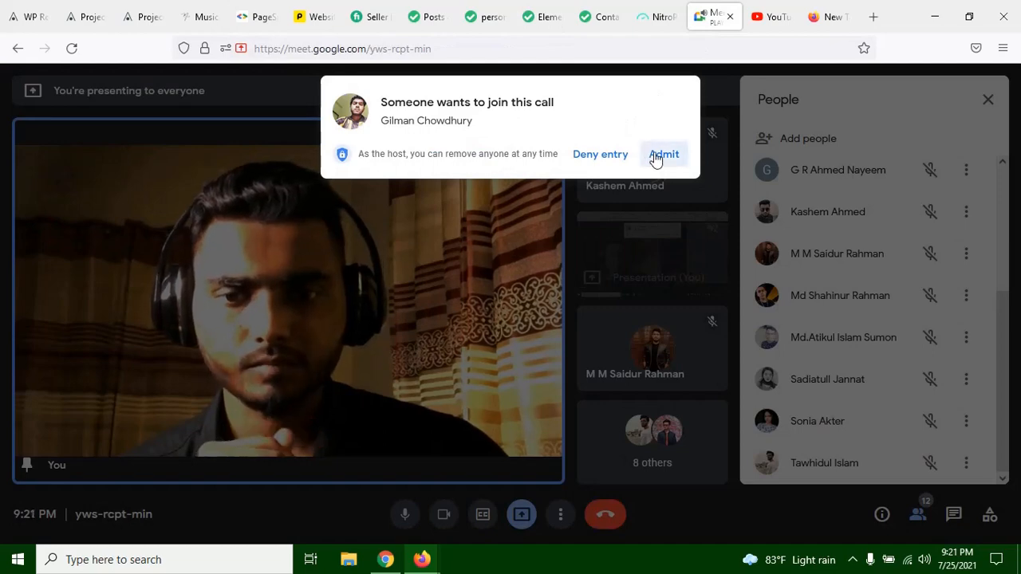
left_click(470, 24)
left_click(428, 17)
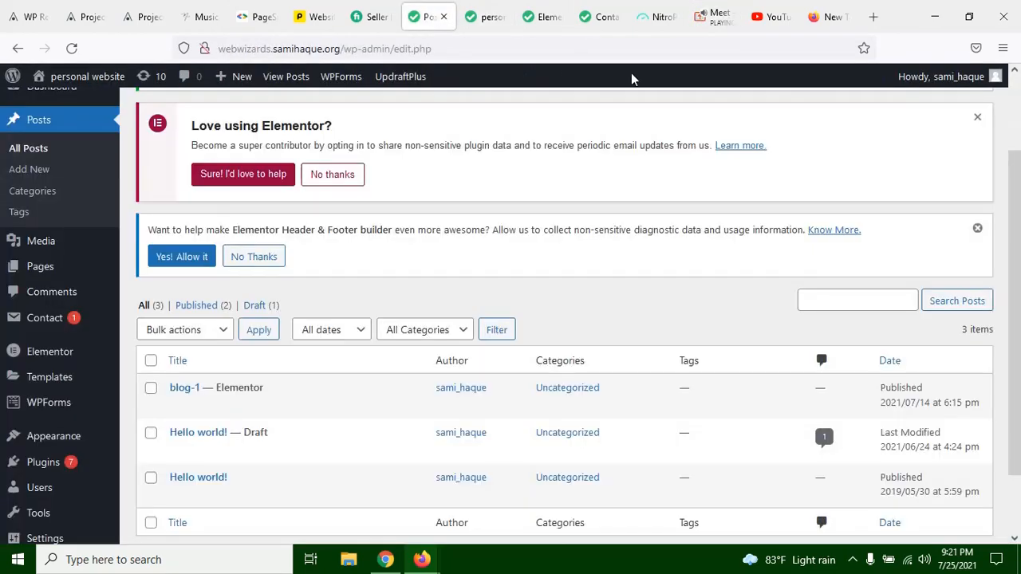
left_click(537, 17)
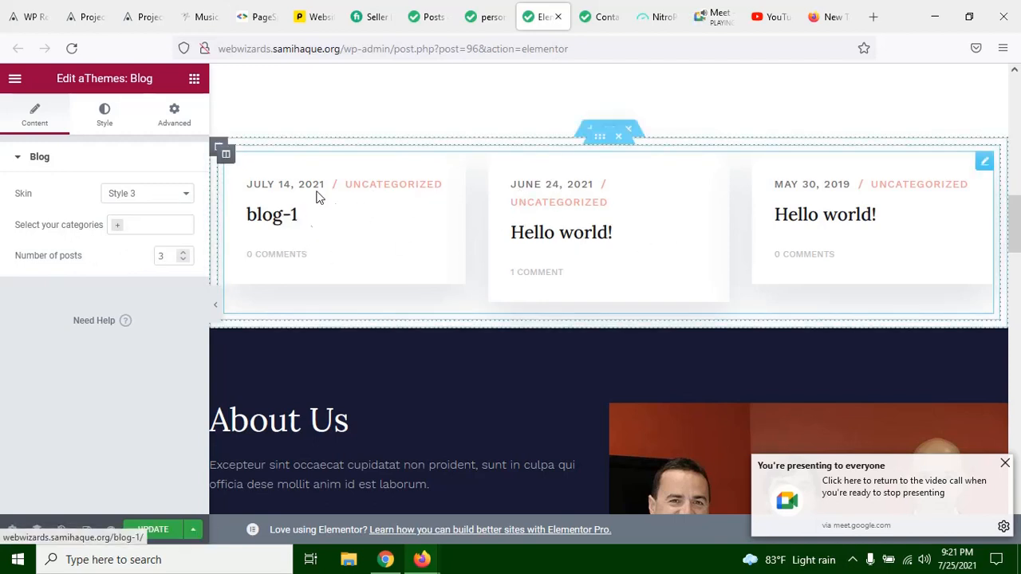
Step: Set the blog widget's number of posts to 2 and check the layout in a full-width view
left_click(157, 255)
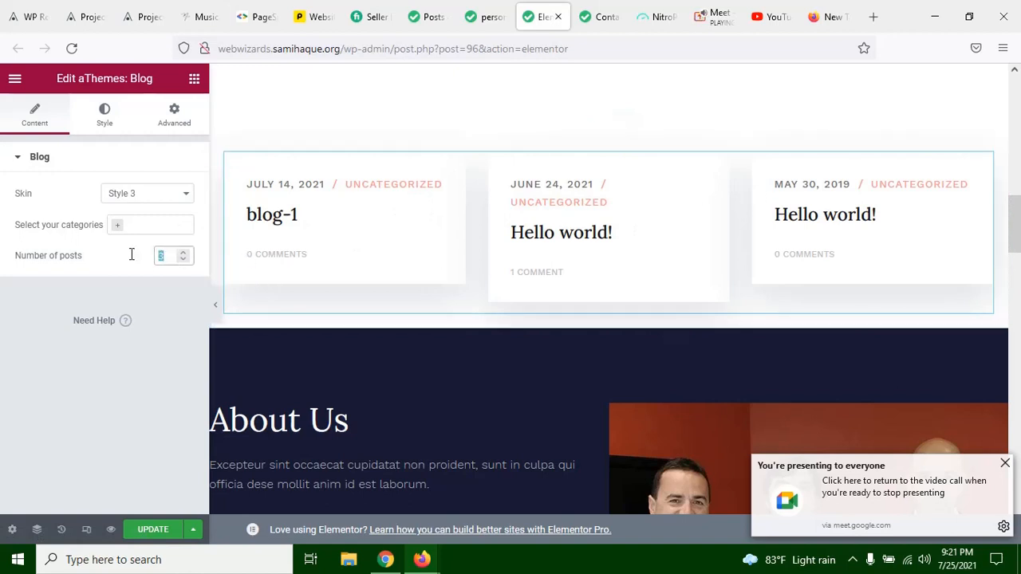
type("2")
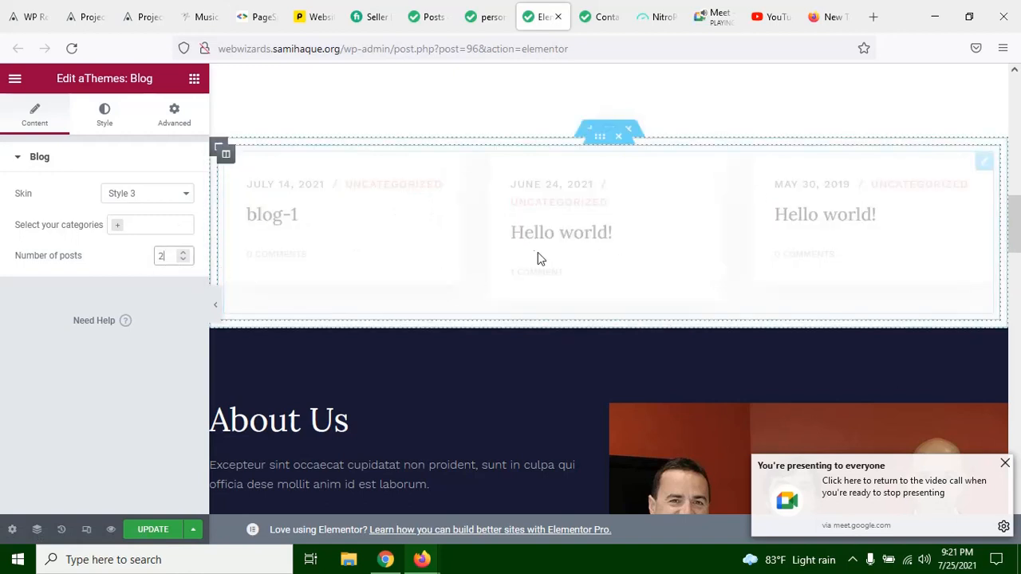
left_click(216, 305)
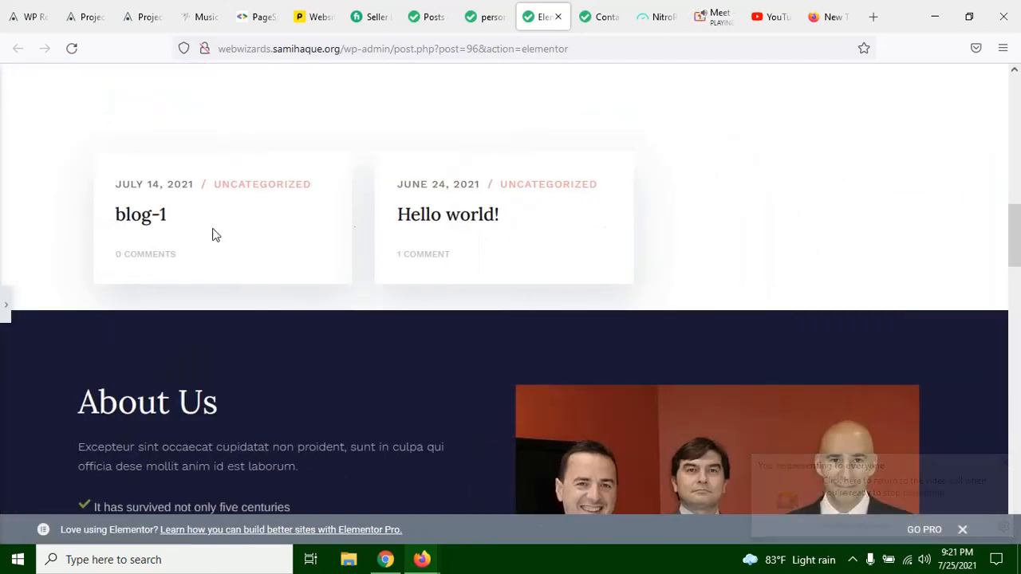
left_click(6, 313)
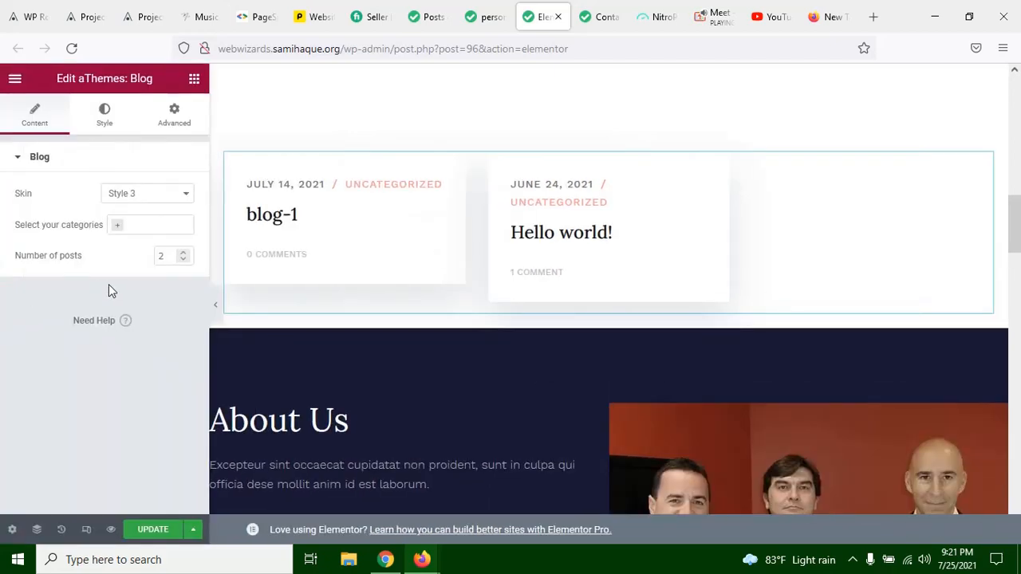
Step: Set the blog widget's number of posts to 3 and briefly check the Google Meet call
left_click(165, 256)
type("3")
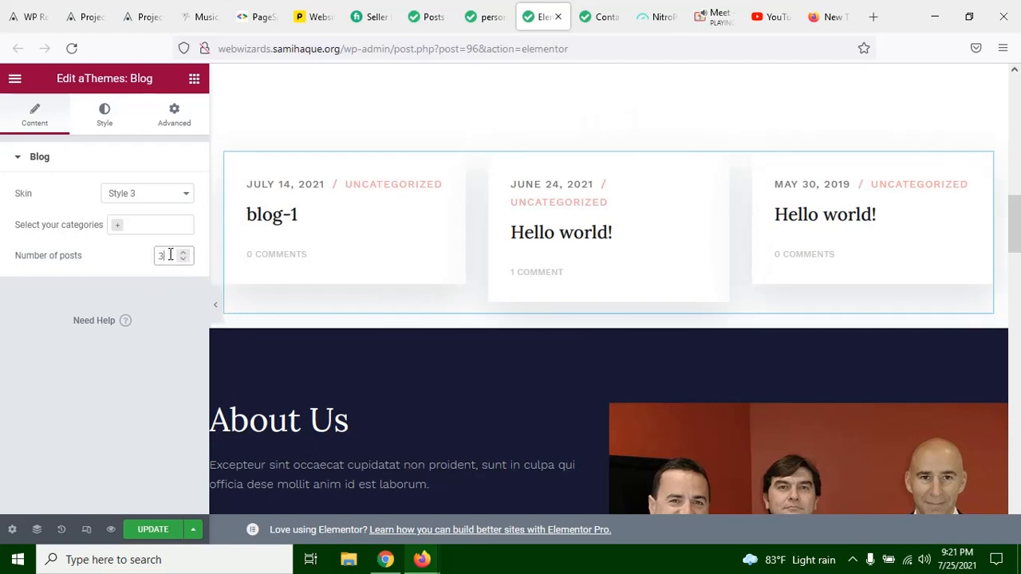
left_click(128, 275)
left_click(166, 255)
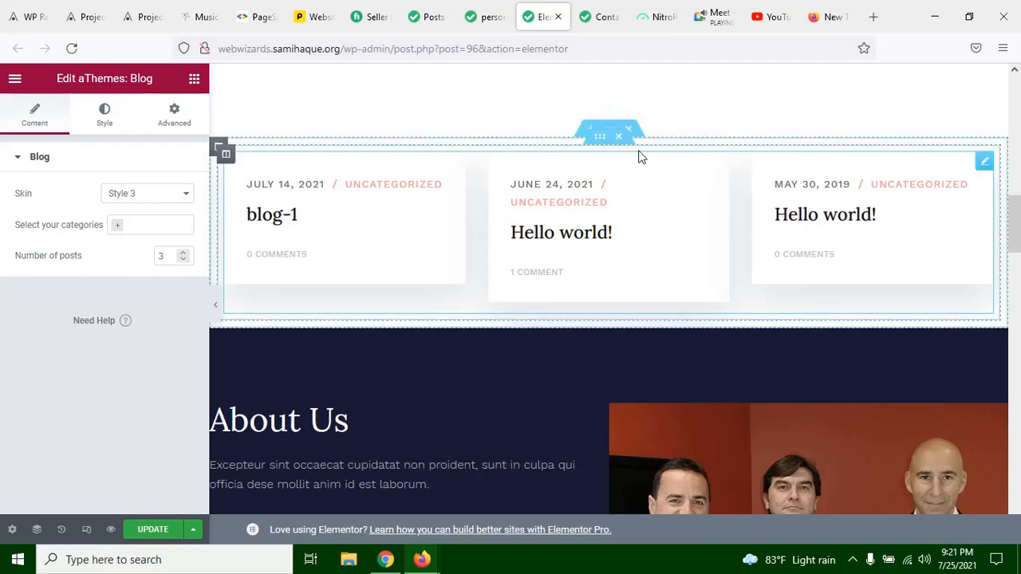
left_click(712, 16)
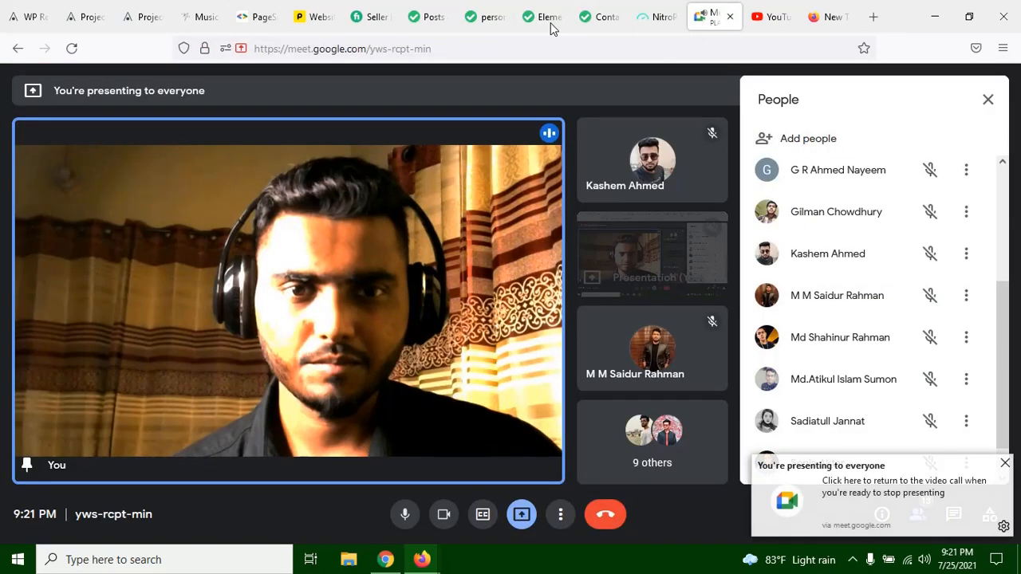
left_click(550, 24)
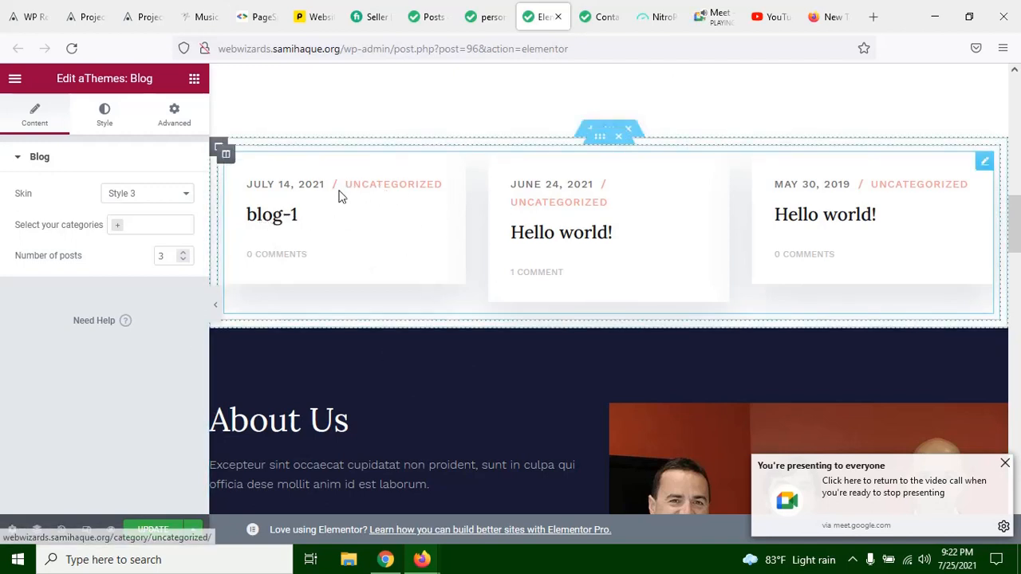
Step: Try raising the blog widget's number of posts to 5, and step it back down to 3
left_click(183, 253)
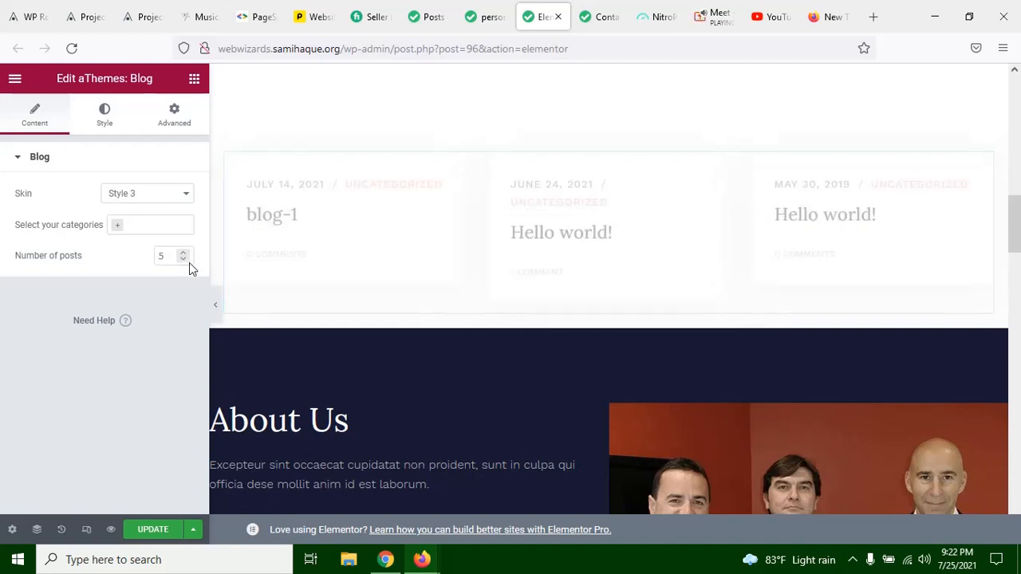
left_click(183, 260)
left_click(182, 260)
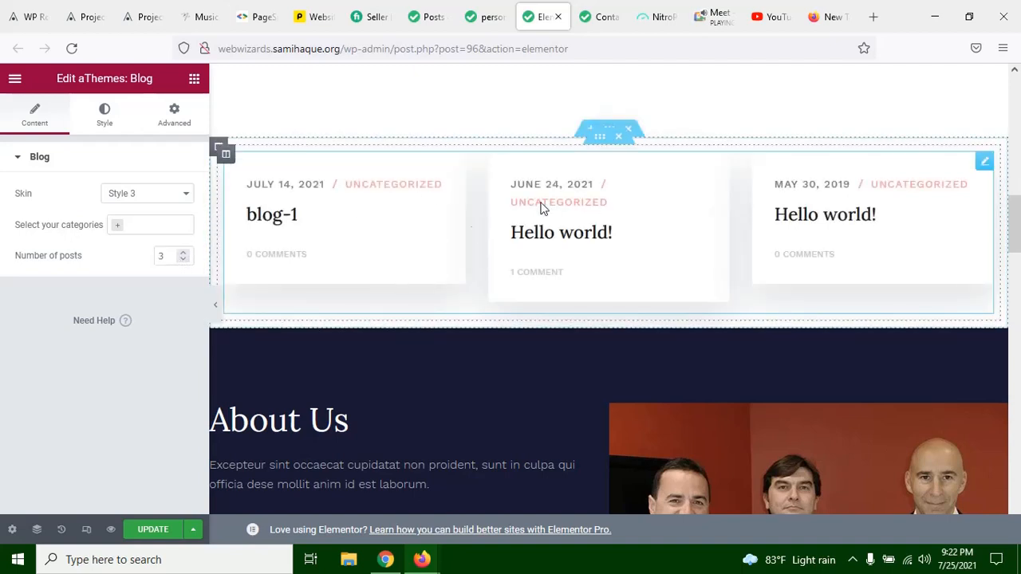
Step: Update the page in Elementor and check the blog section on the live About us page
left_click(151, 529)
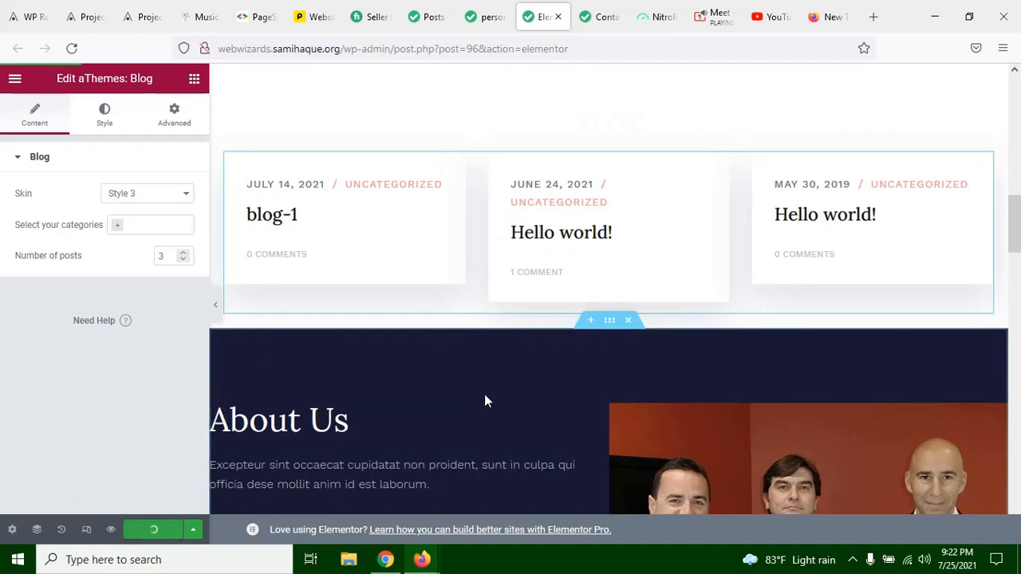
left_click(489, 10)
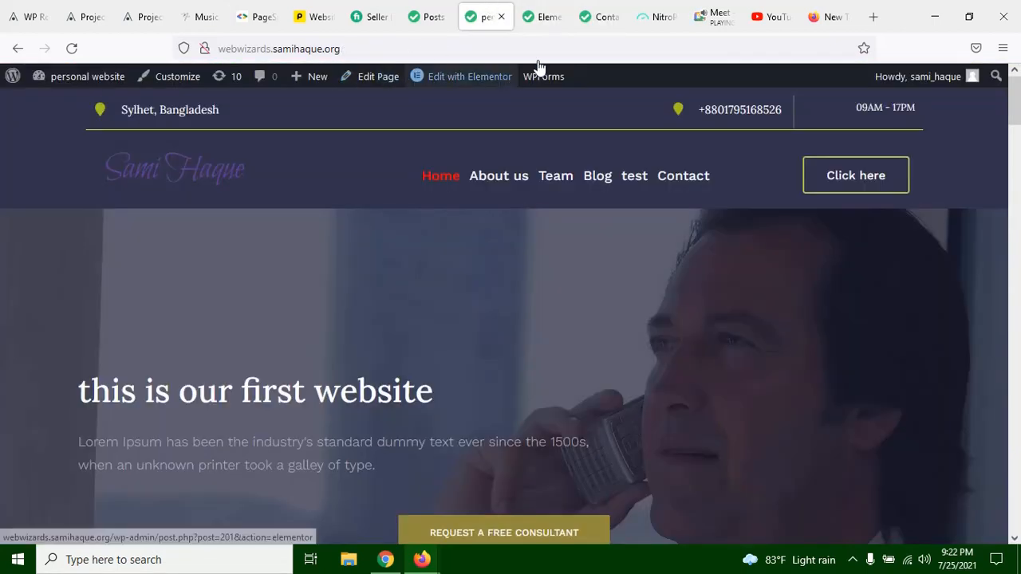
left_click(499, 177)
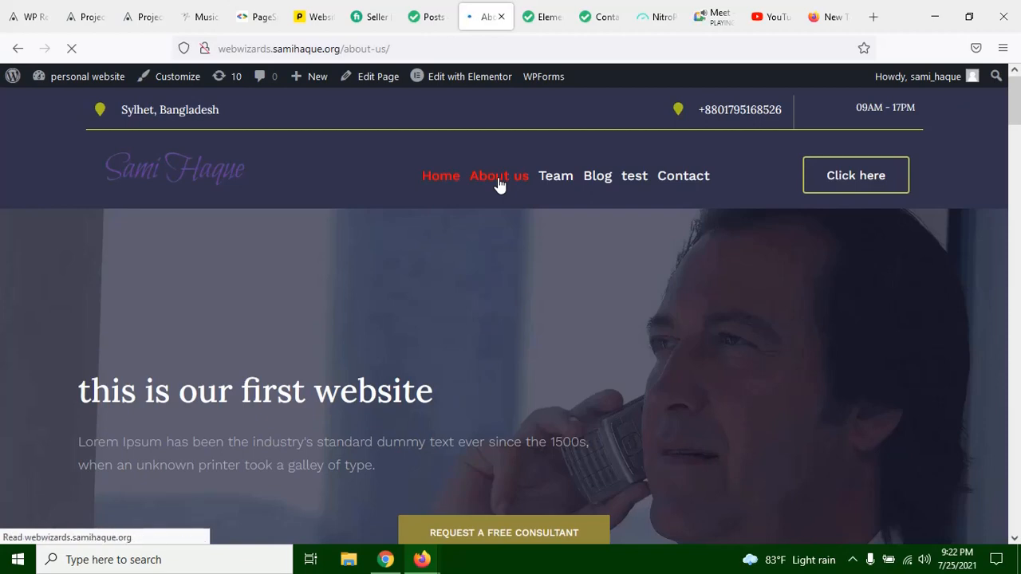
scroll(507, 297, "down", 4)
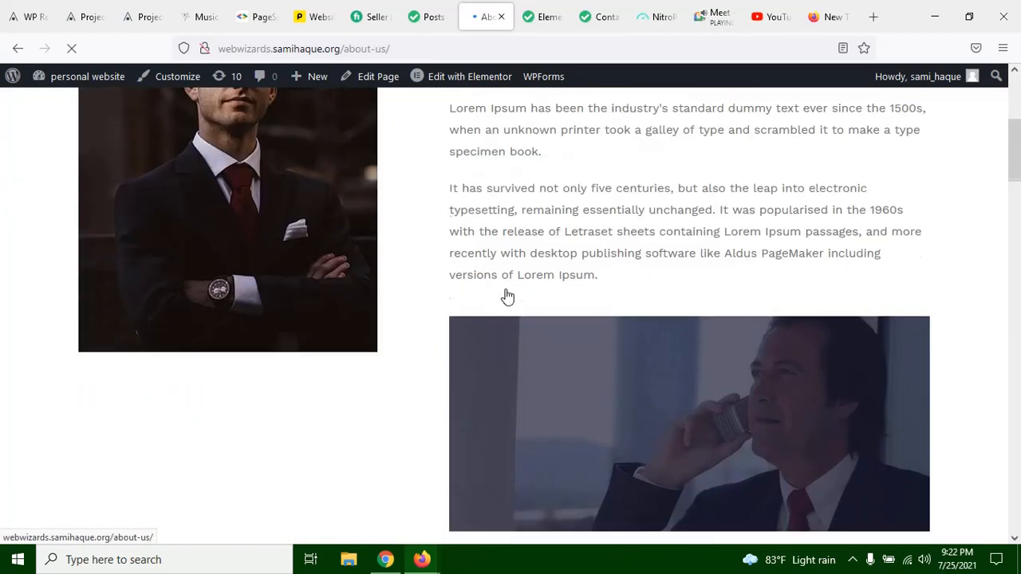
scroll(507, 297, "down", 6)
scroll(507, 294, "up", 2)
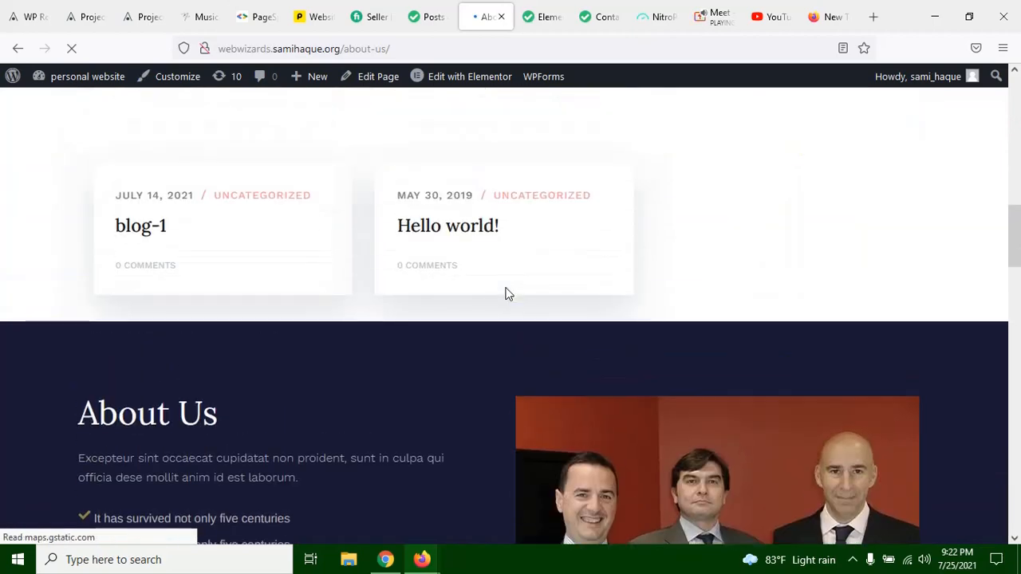
Step: Open the Hello world! post dated May 30, 2019 on the live site and review it down to the comment form
scroll(554, 281, "up", 2)
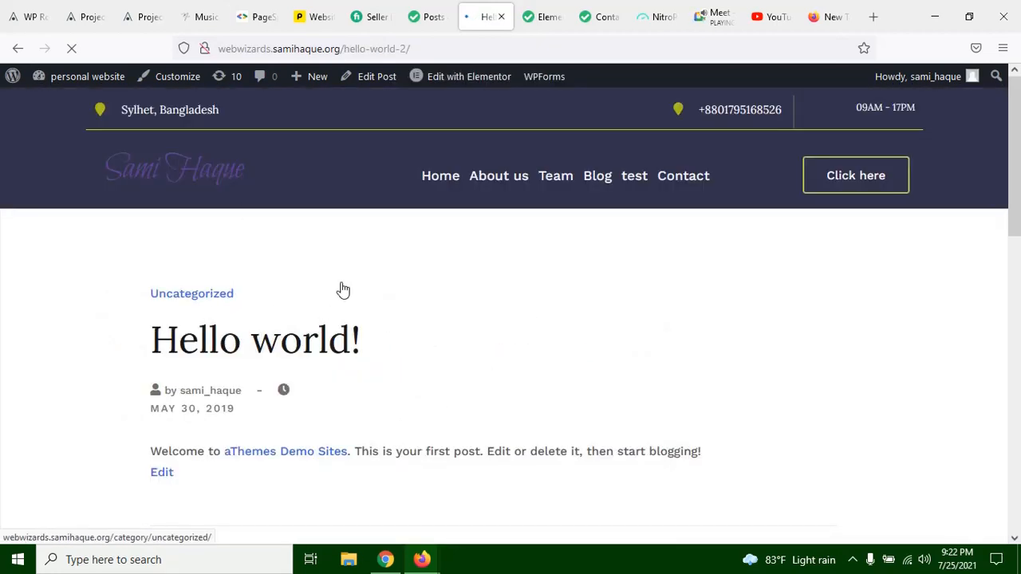
mouse_move(452, 76)
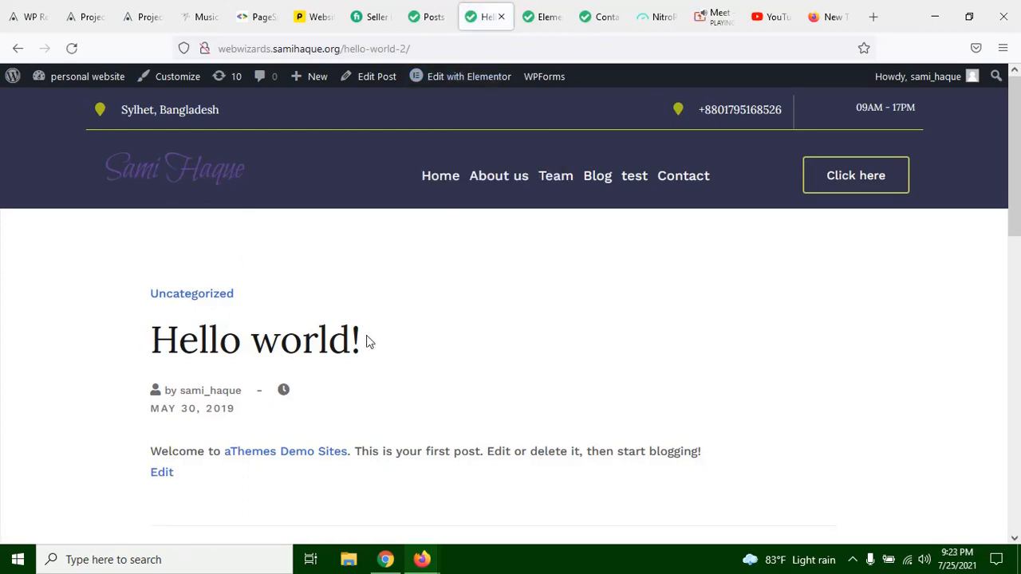
scroll(253, 373, "down", 2)
scroll(227, 410, "down", 4)
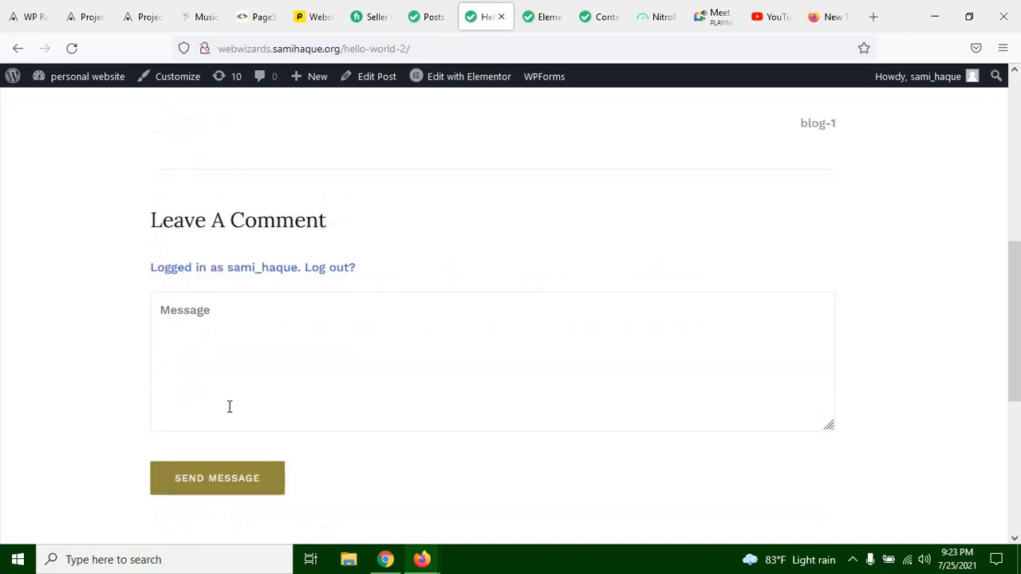
Step: Review the Hello world! post on the live site, examining its title, post details, comment form and footer
scroll(228, 406, "up", 4)
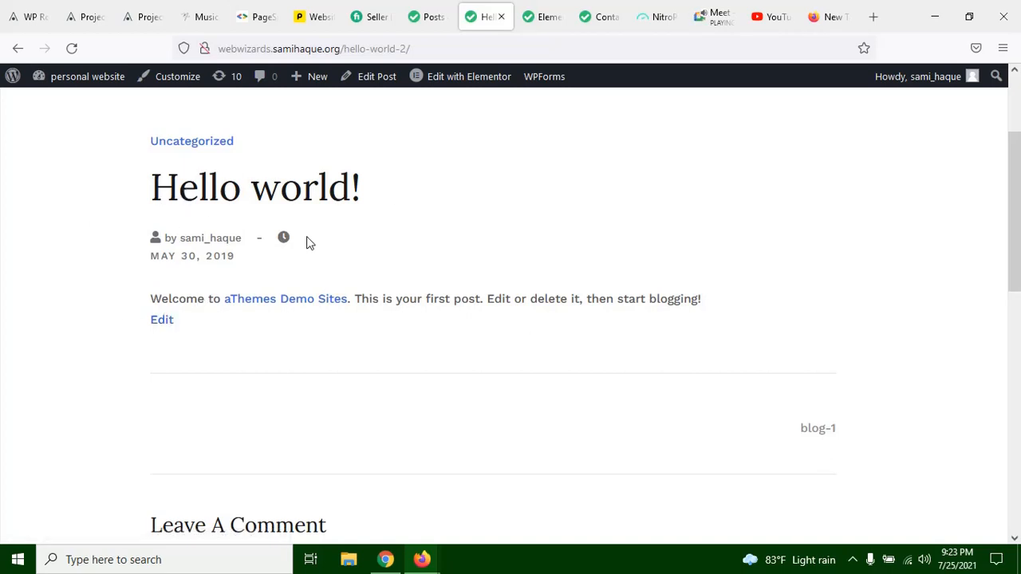
scroll(591, 388, "down", 3)
scroll(644, 388, "down", 4)
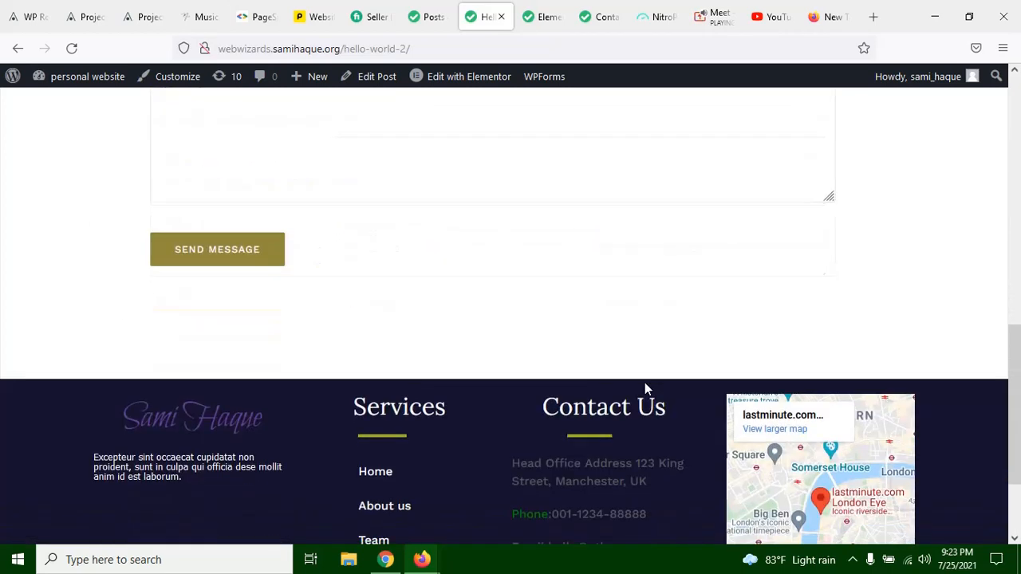
scroll(1009, 267, "up", 8)
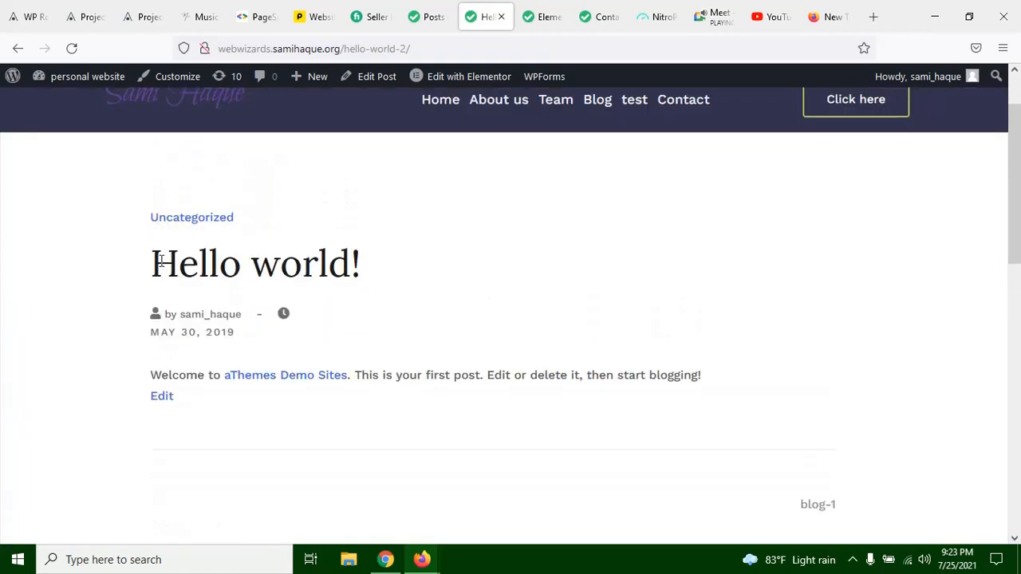
left_click_drag(156, 261, 439, 262)
left_click(415, 268)
left_click_drag(165, 269, 411, 273)
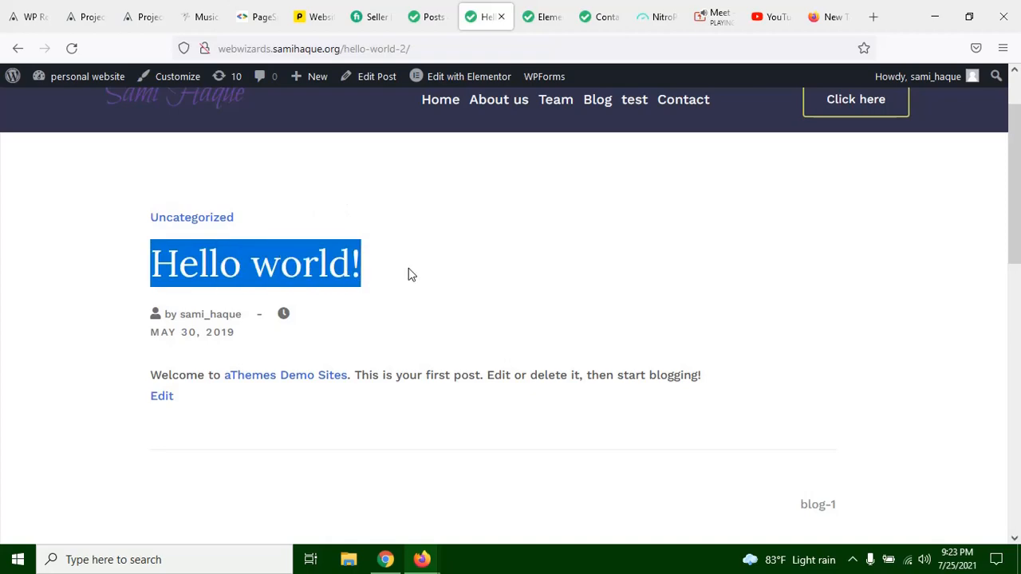
left_click(411, 274)
scroll(440, 276, "down", 10)
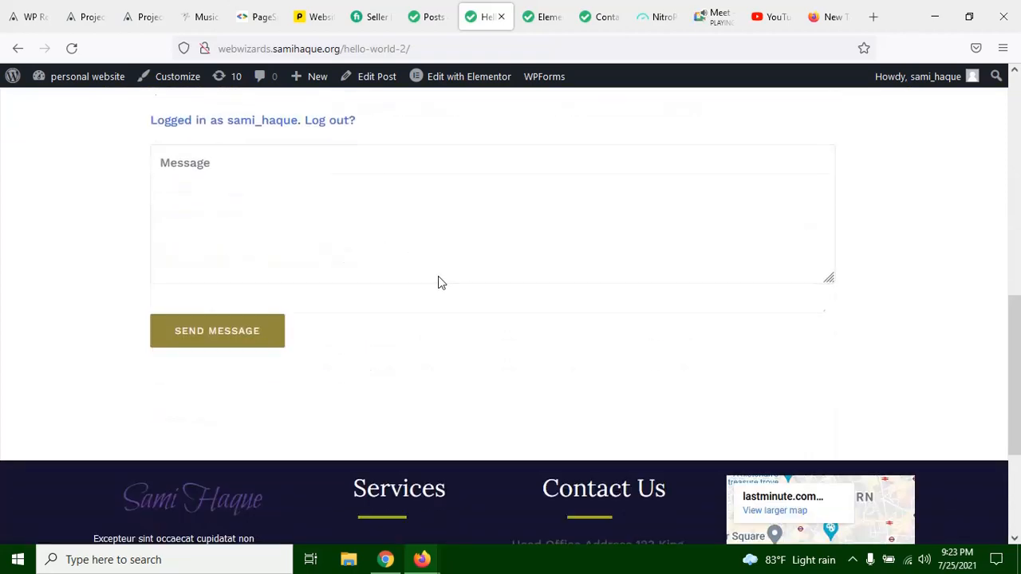
scroll(531, 376, "up", 12)
scroll(506, 314, "down", 3)
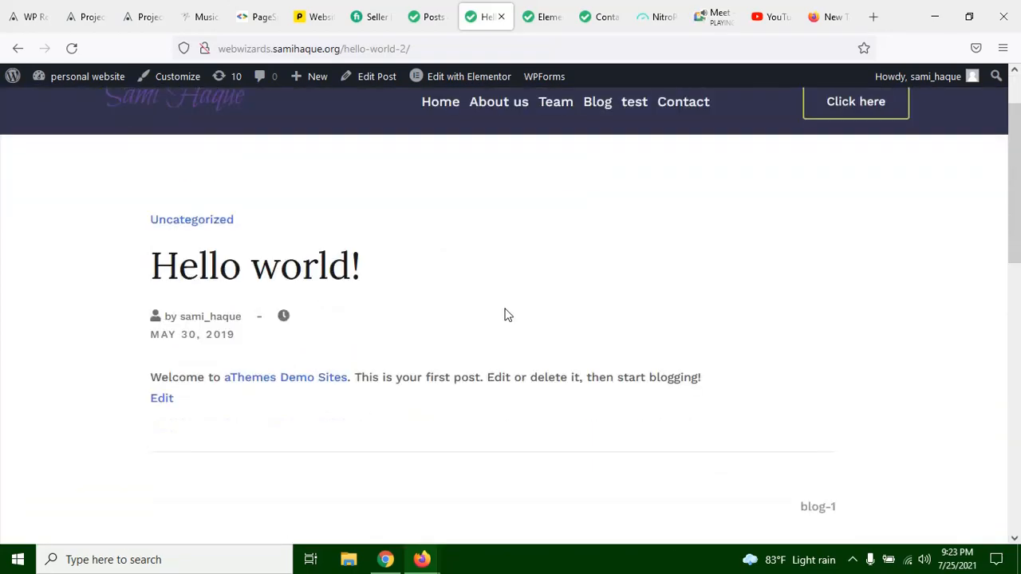
scroll(372, 258, "up", 3)
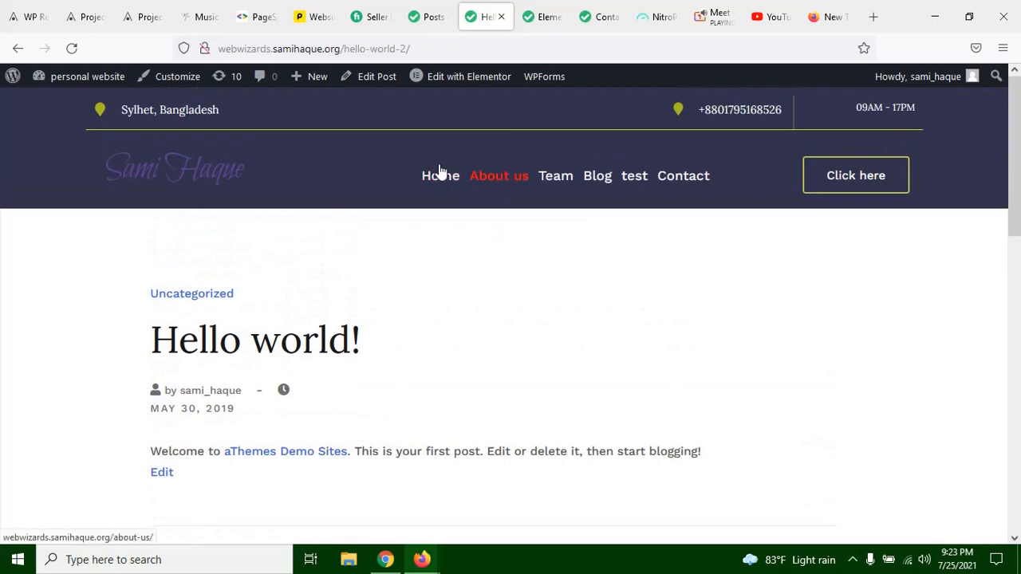
Step: Return to the live About us page and examine the blog cards and the statistics section above them
left_click(15, 51)
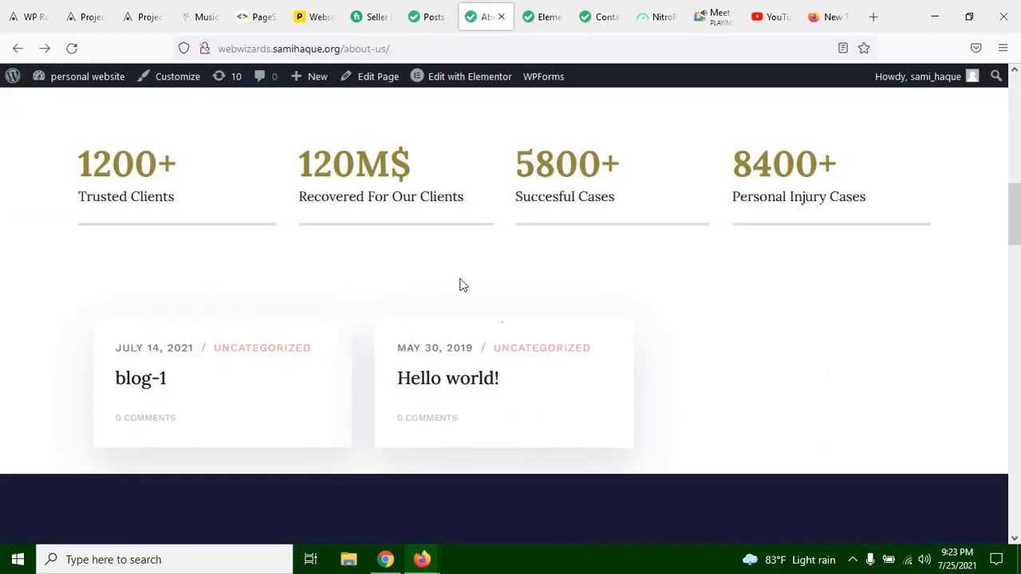
scroll(479, 359, "down", 2)
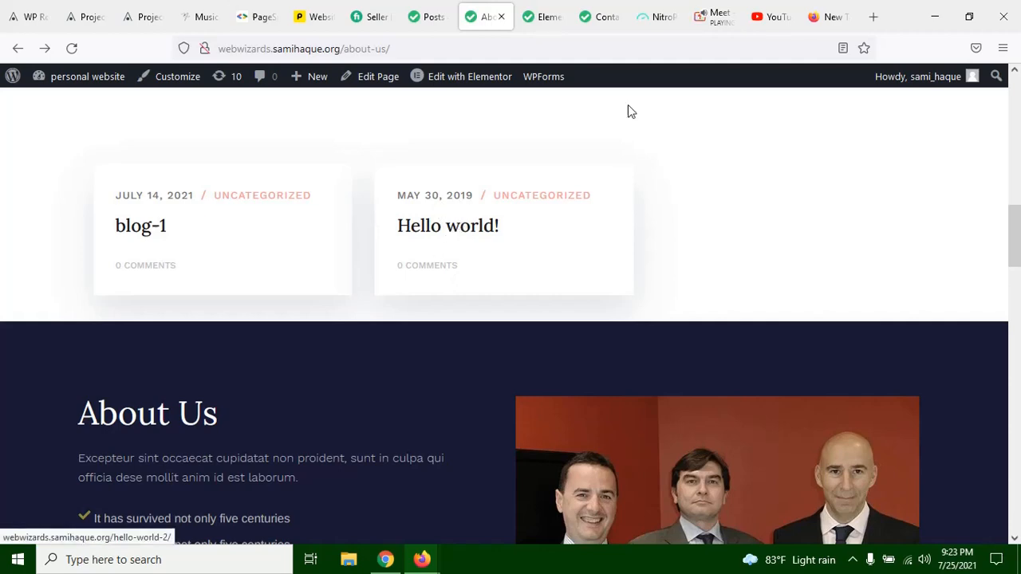
scroll(541, 325, "up", 10)
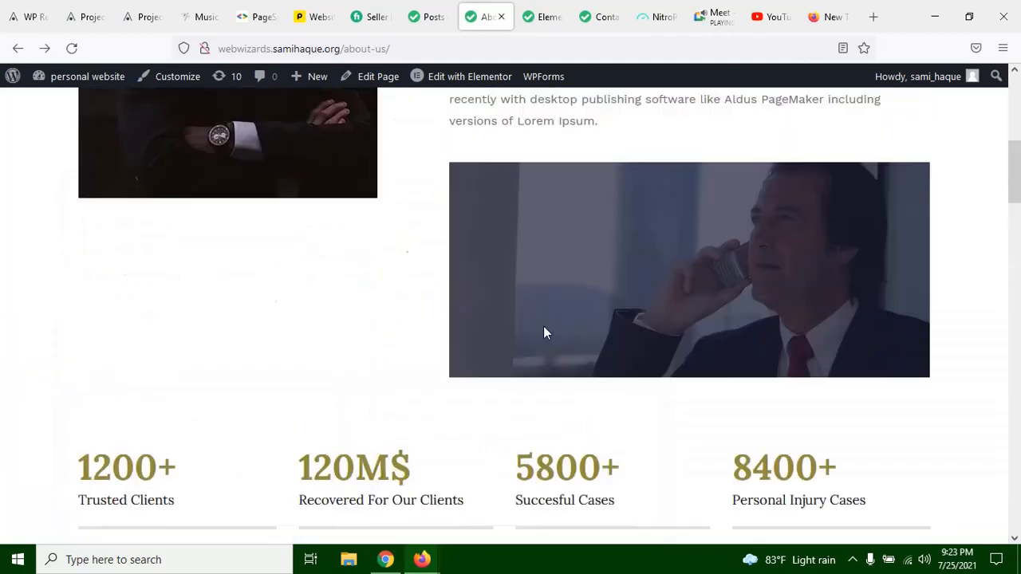
scroll(544, 327, "down", 12)
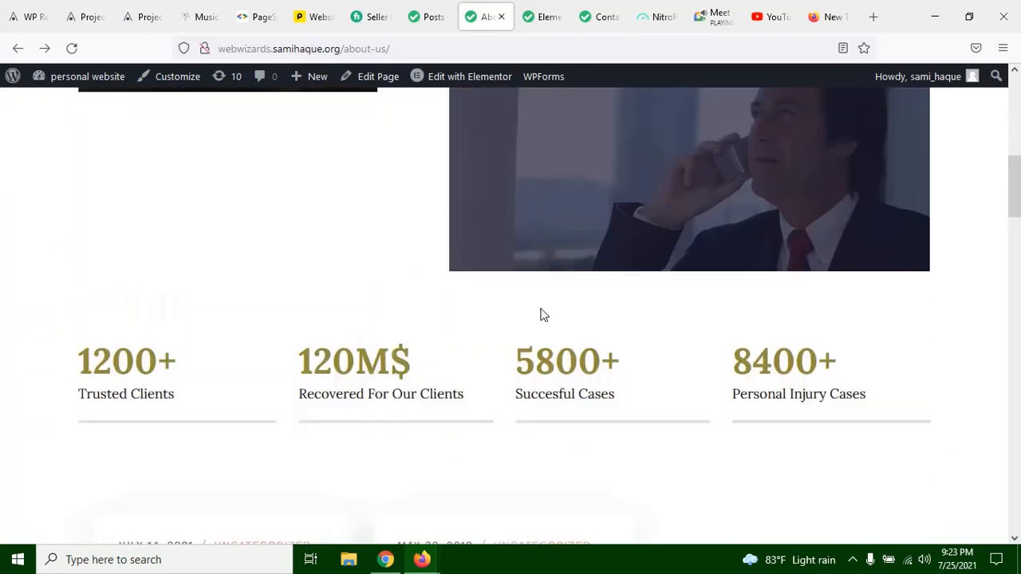
scroll(640, 241, "up", 4)
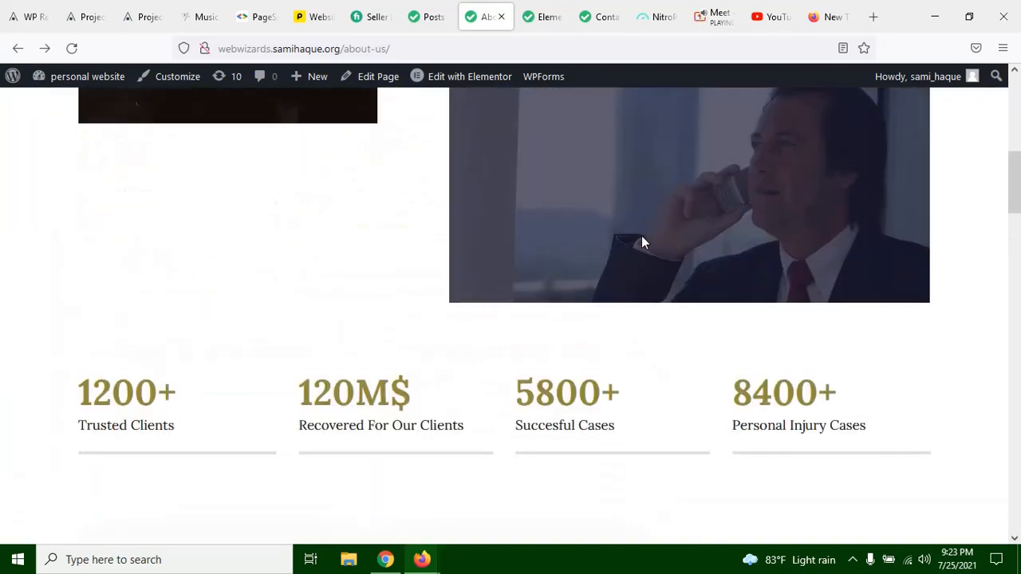
scroll(608, 255, "down", 3)
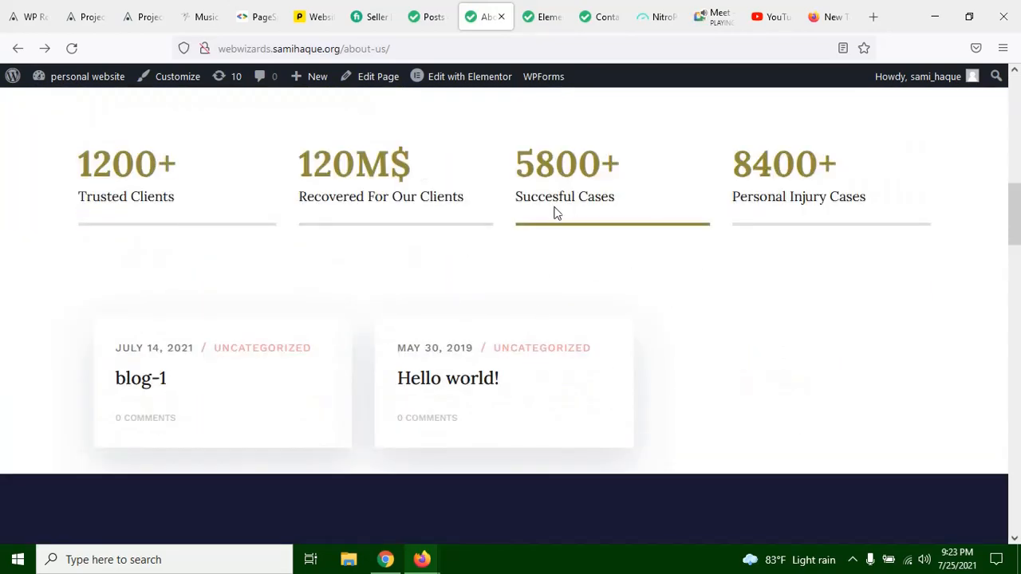
Step: Switch to the Elementor editor of the About us page and set the blog widget's post title color to pink #E326CB
left_click(547, 17)
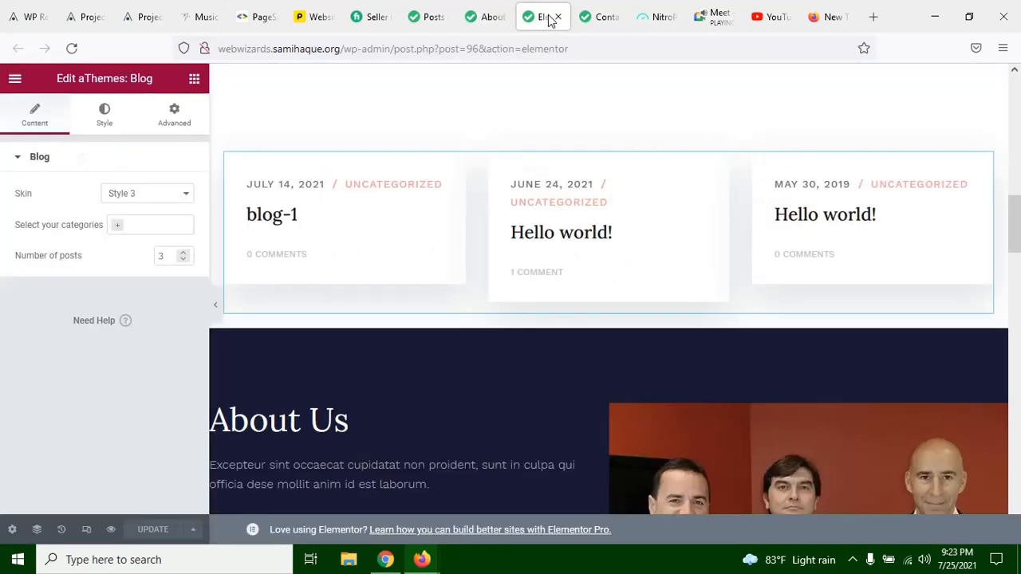
left_click(114, 97)
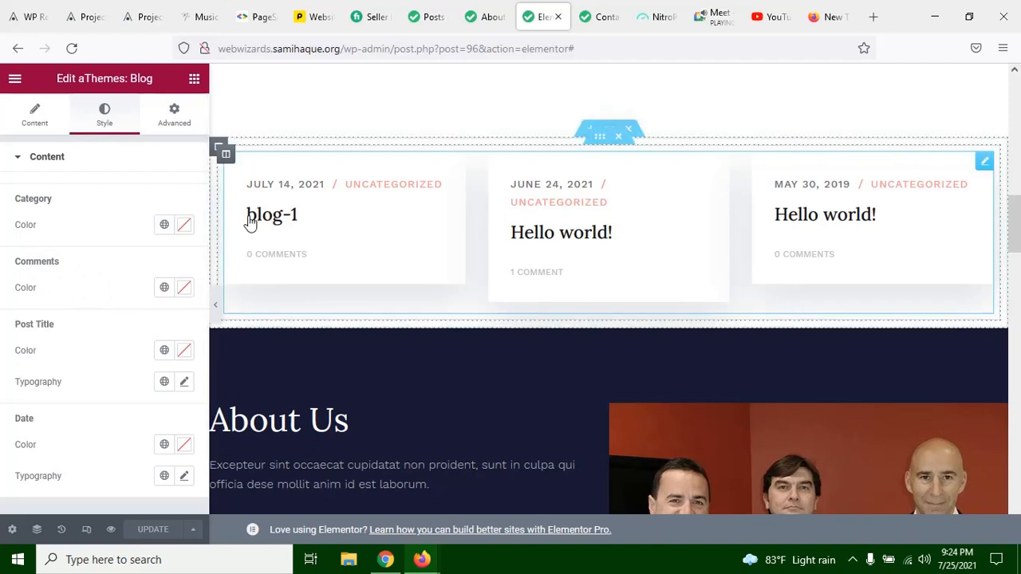
left_click(183, 351)
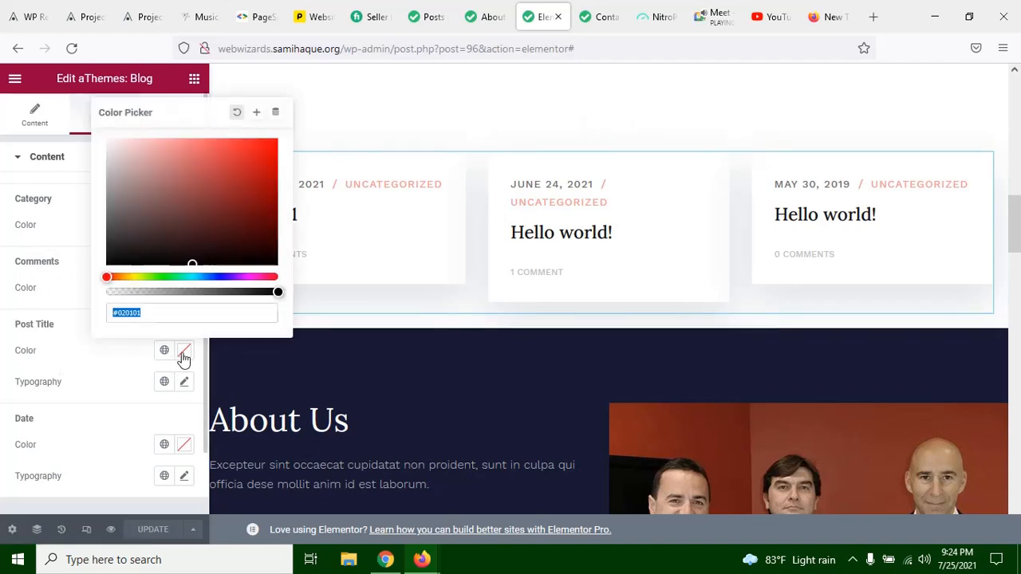
left_click(252, 277)
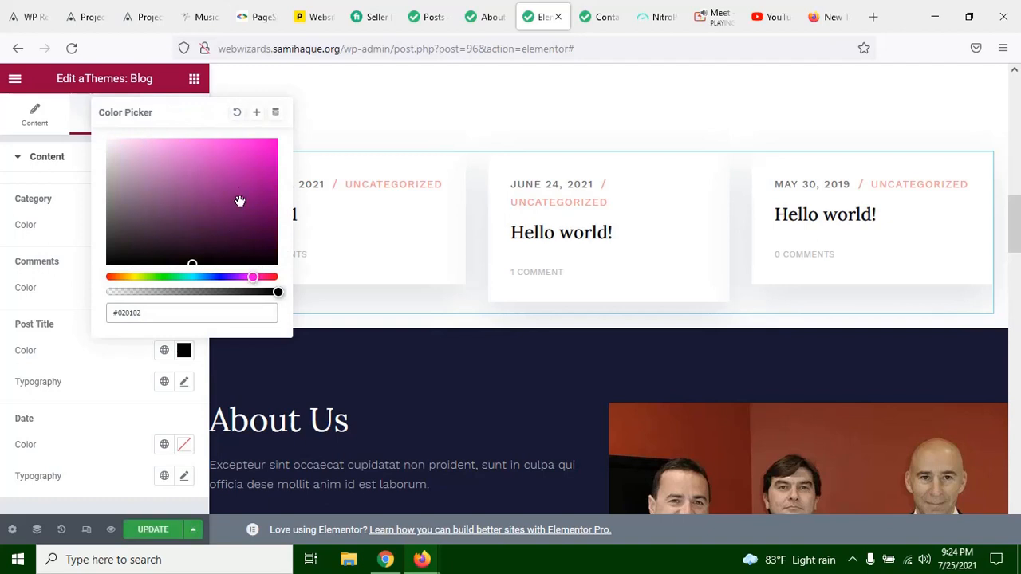
left_click(249, 151)
left_click(130, 346)
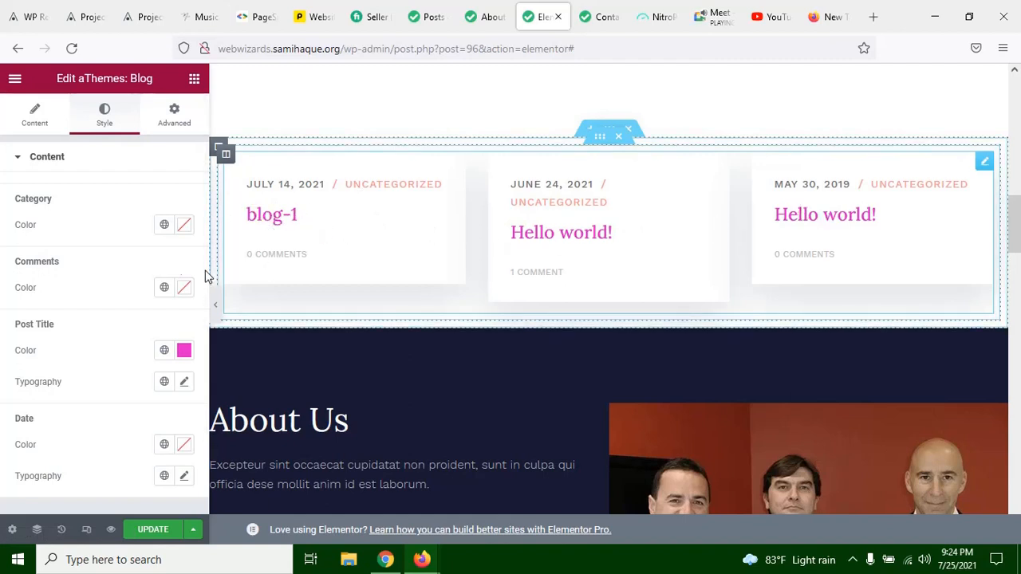
Step: Change the blog widget's post title color to a bright red
scroll(93, 309, "down", 1)
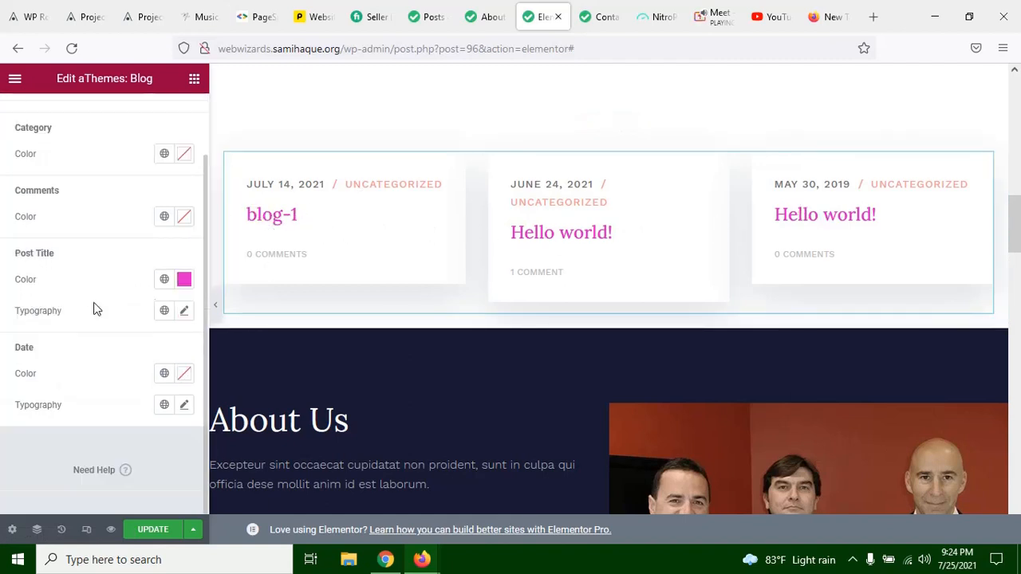
left_click(184, 278)
left_click_drag(269, 472, 275, 472)
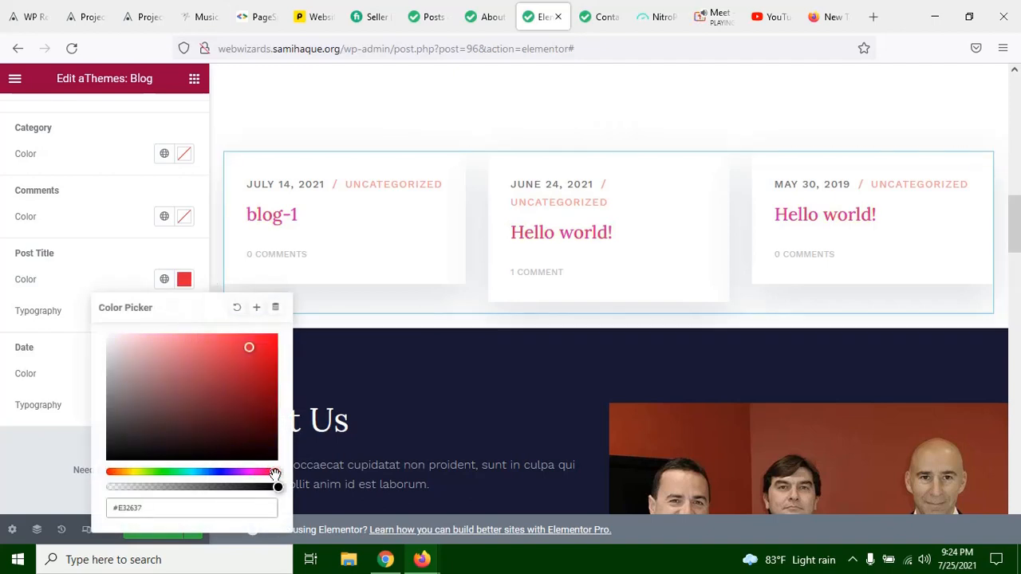
left_click(265, 382)
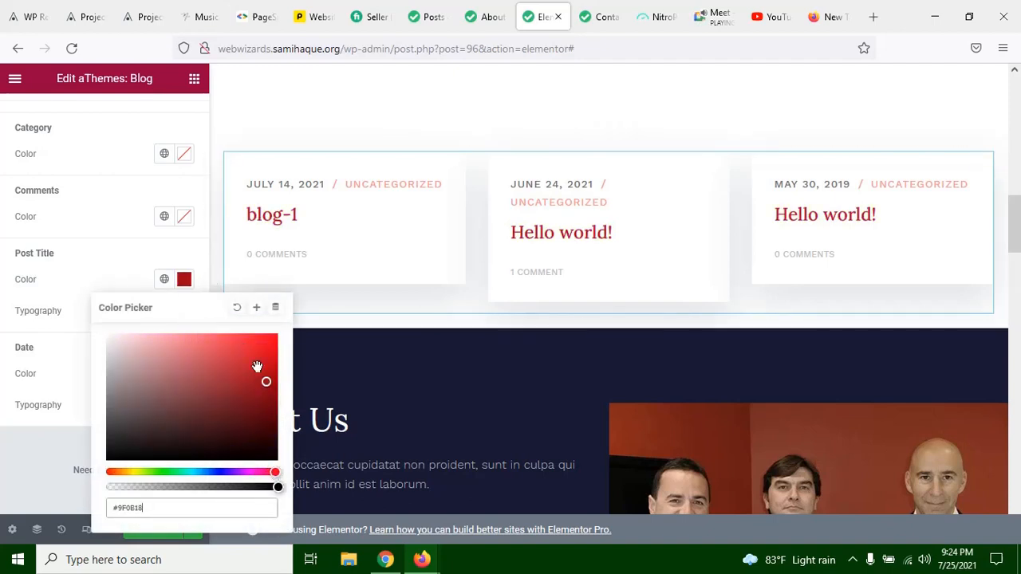
left_click(256, 338)
left_click(134, 253)
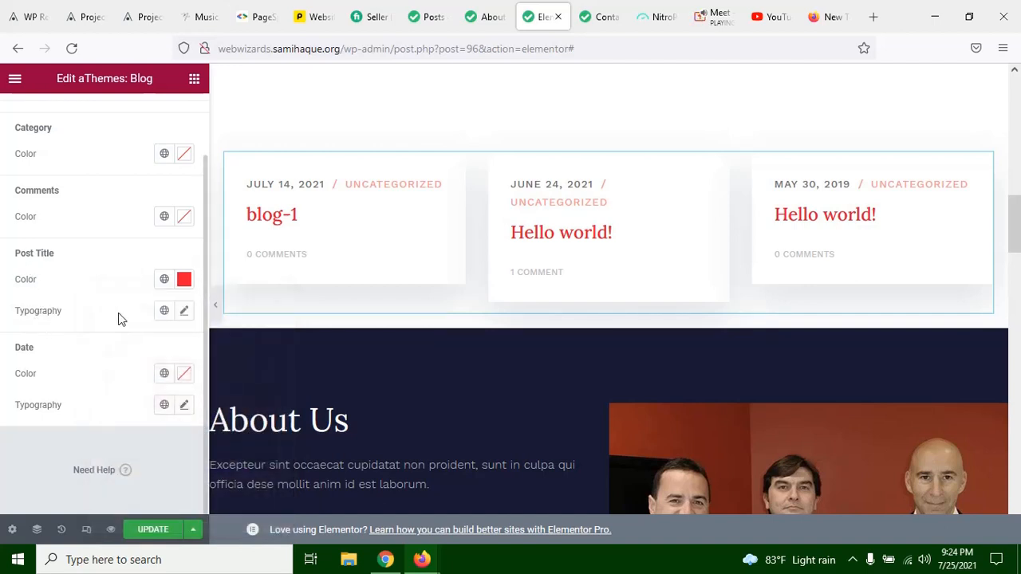
Step: Enlarge the font size of the blog widget's post titles in their typography settings
left_click(184, 312)
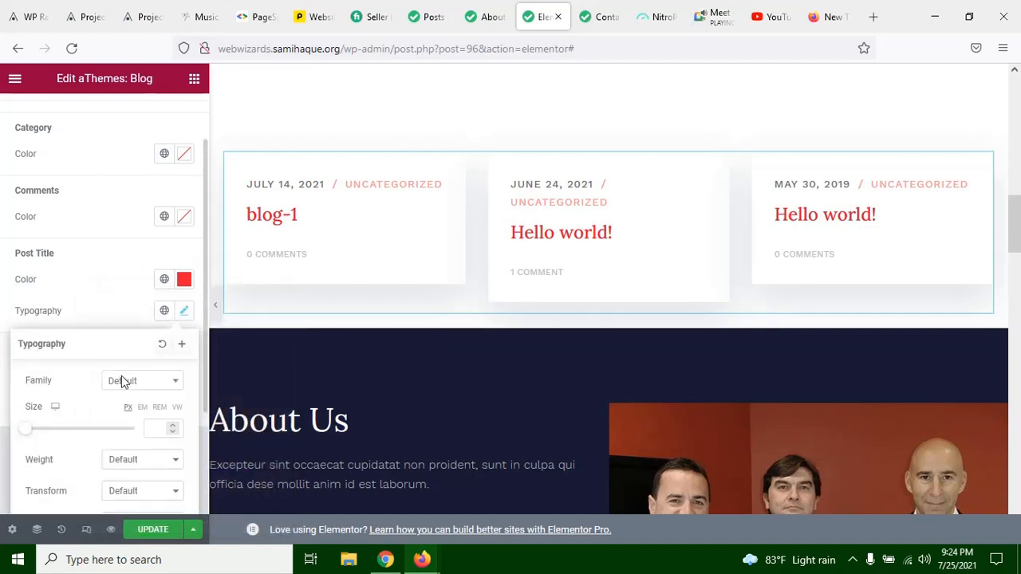
left_click(174, 428)
left_click(173, 427)
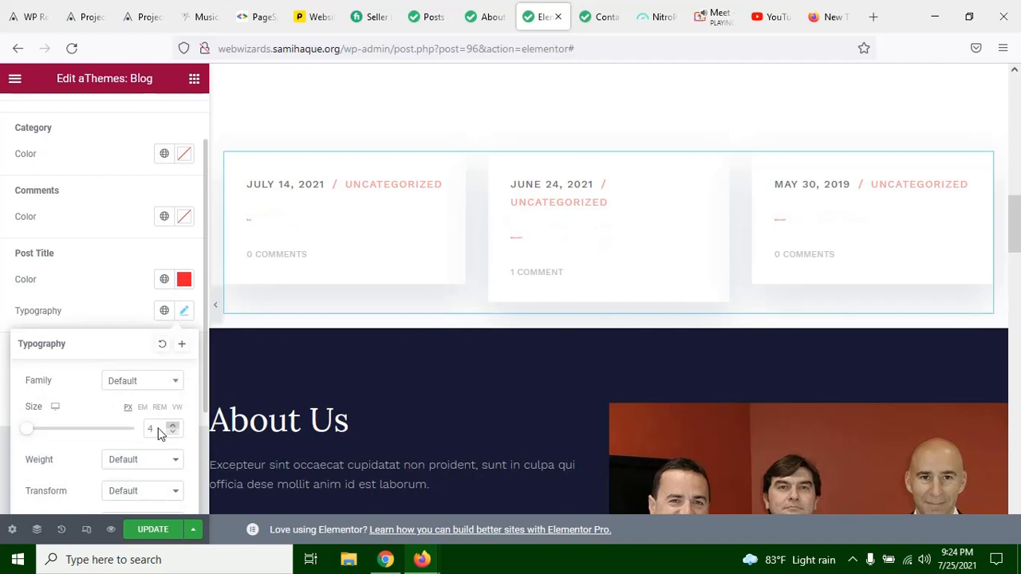
left_click_drag(36, 437, 48, 429)
left_click(103, 232)
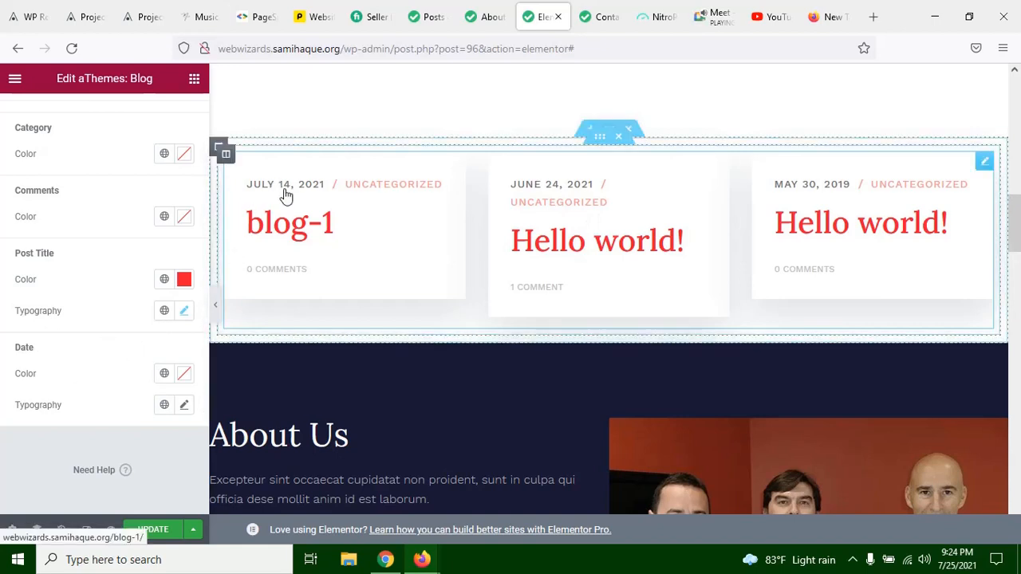
Step: Set the blog widget's date color to dark red #C51818
left_click(183, 376)
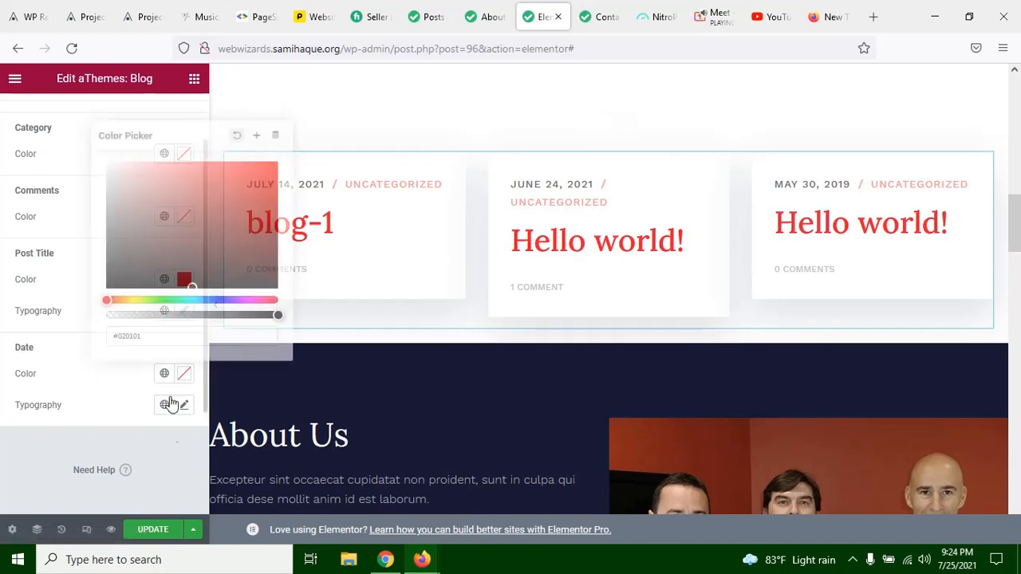
left_click_drag(244, 218, 256, 190)
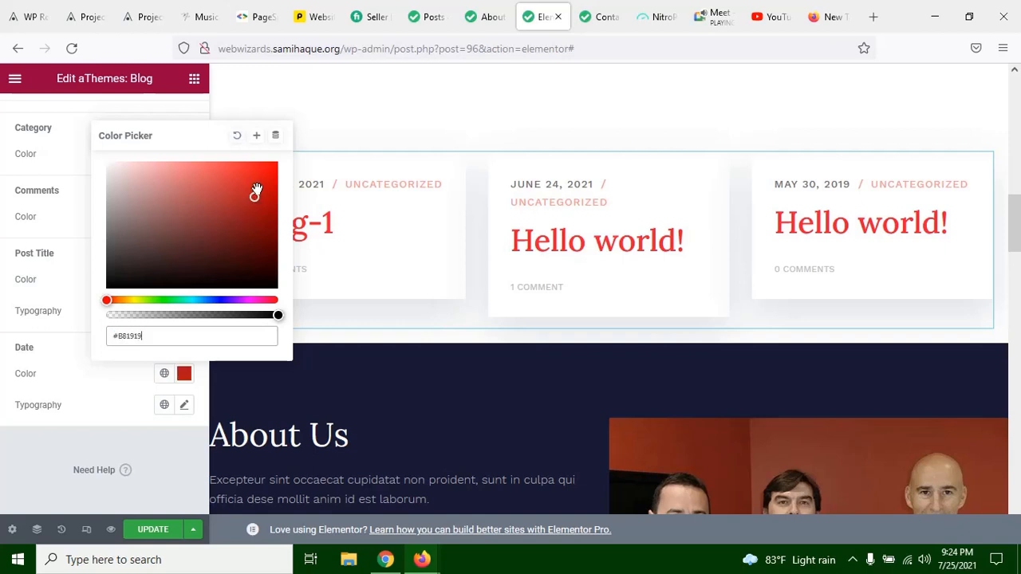
left_click(110, 371)
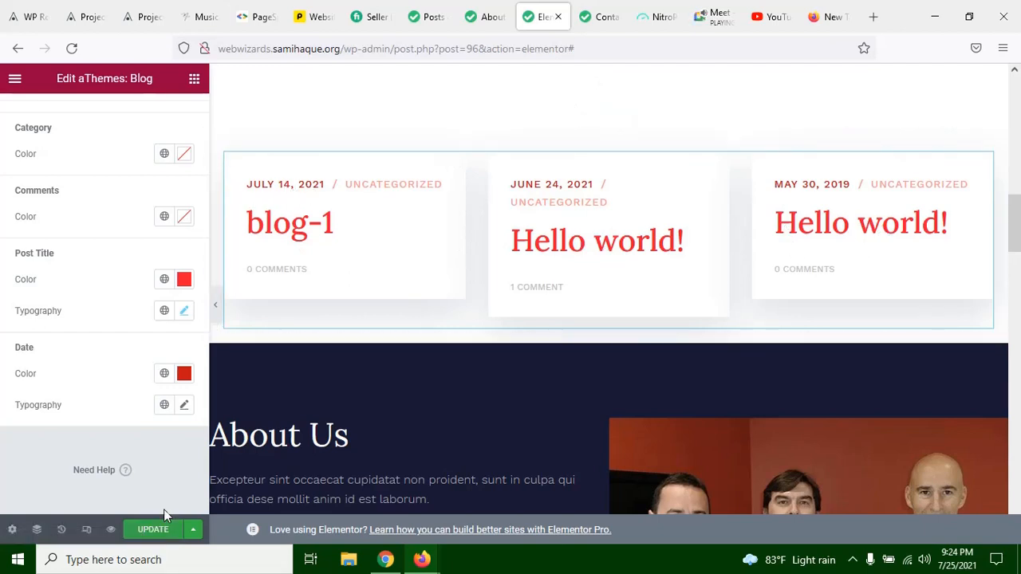
Step: Go back to the live About us page and look over its header and About Us introduction
left_click(485, 17)
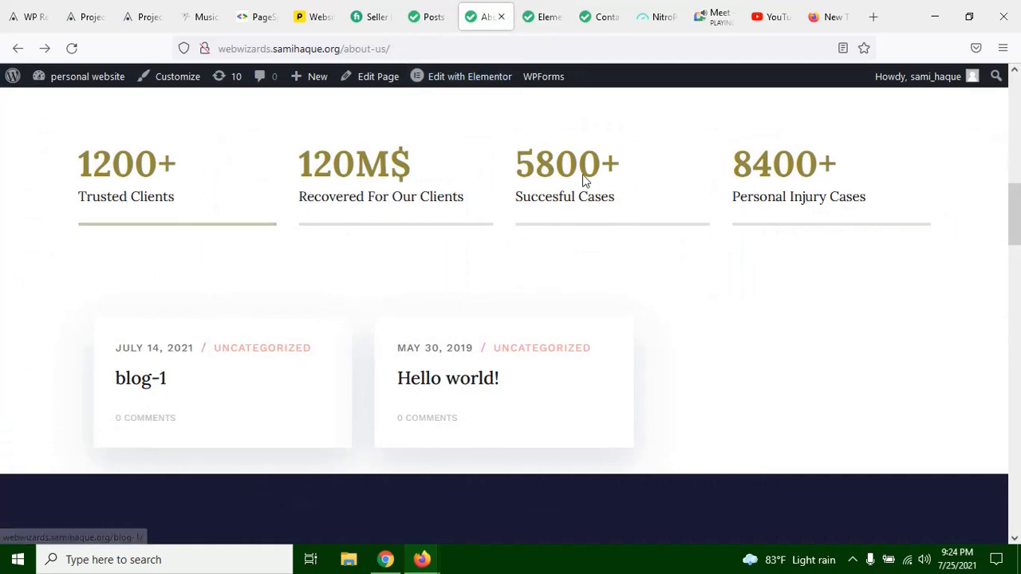
scroll(355, 266, "up", 3)
scroll(356, 266, "up", 8)
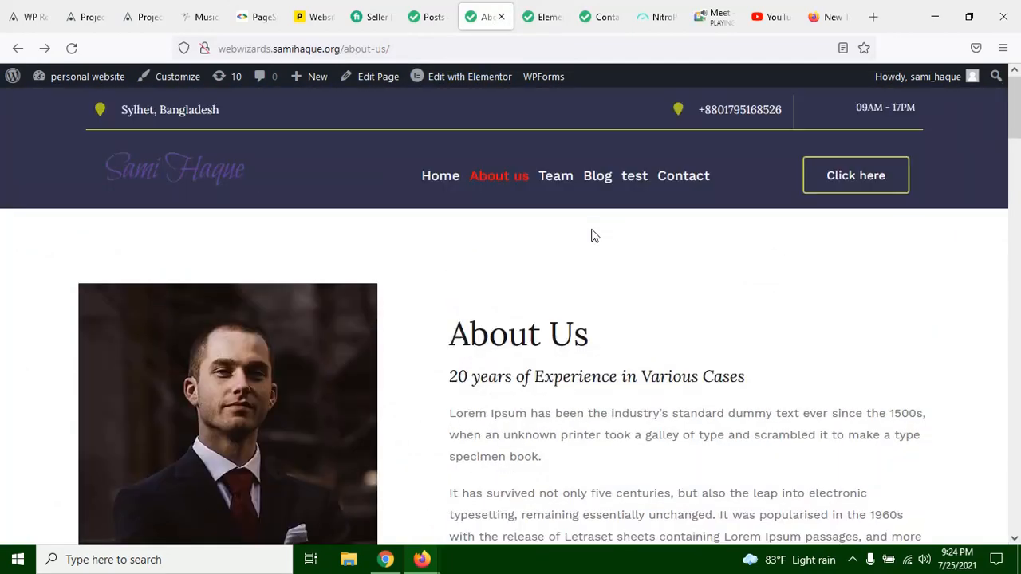
scroll(391, 300, "down", 3)
scroll(413, 303, "up", 2)
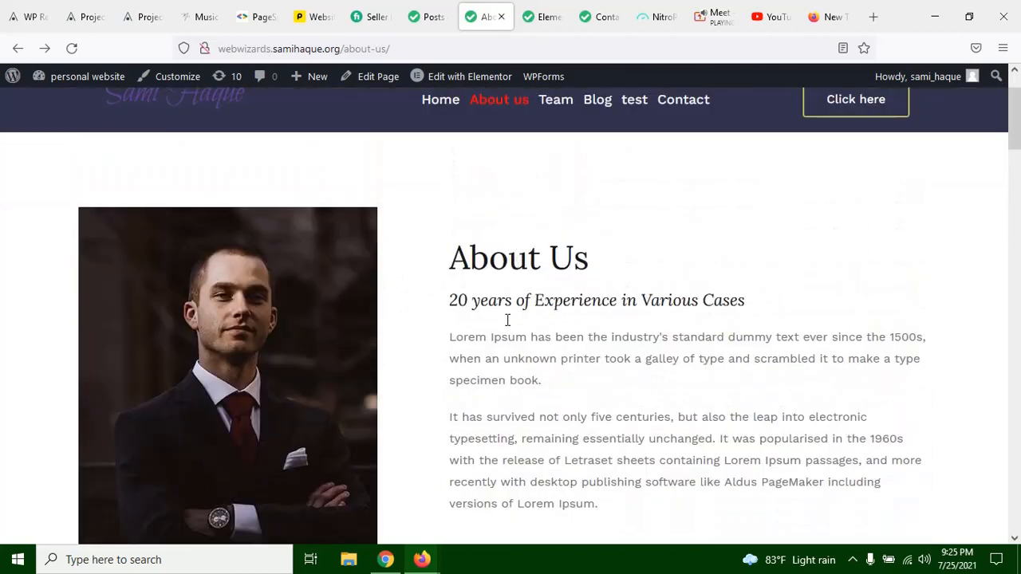
scroll(507, 320, "down", 2)
scroll(460, 281, "up", 1)
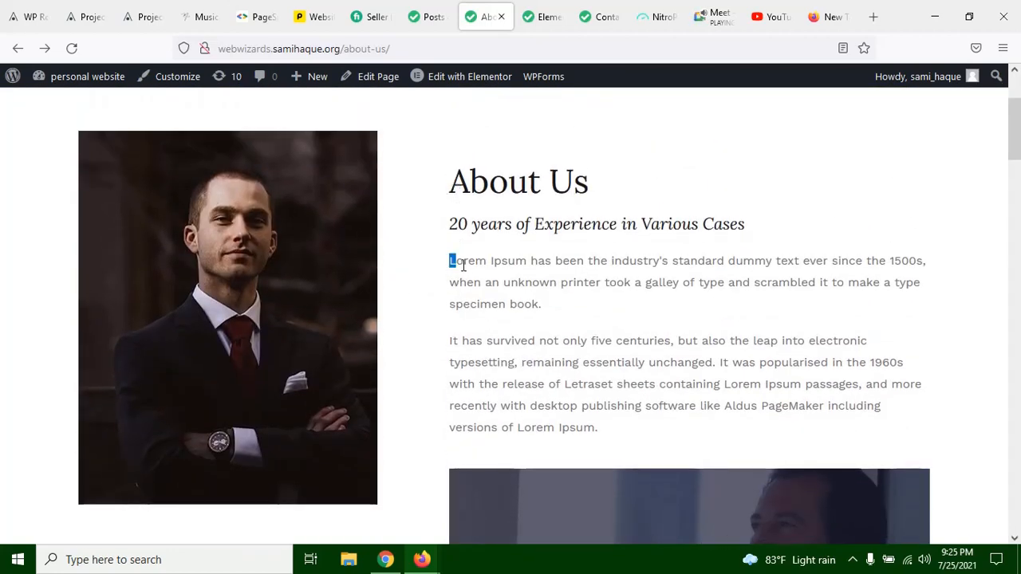
Step: Highlight the first Lorem Ipsum paragraph under the About Us heading to point it out, clear the selection, and view the section below
mouse_move(462, 264)
left_mouse_down()
mouse_move(539, 303)
mouse_move(620, 440)
mouse_move(454, 275)
mouse_move(423, 260)
mouse_move(450, 264)
left_mouse_up()
left_click(611, 442)
left_click(480, 269)
left_click_drag(450, 260, 563, 300)
left_click(562, 302)
left_click_drag(448, 268, 452, 263)
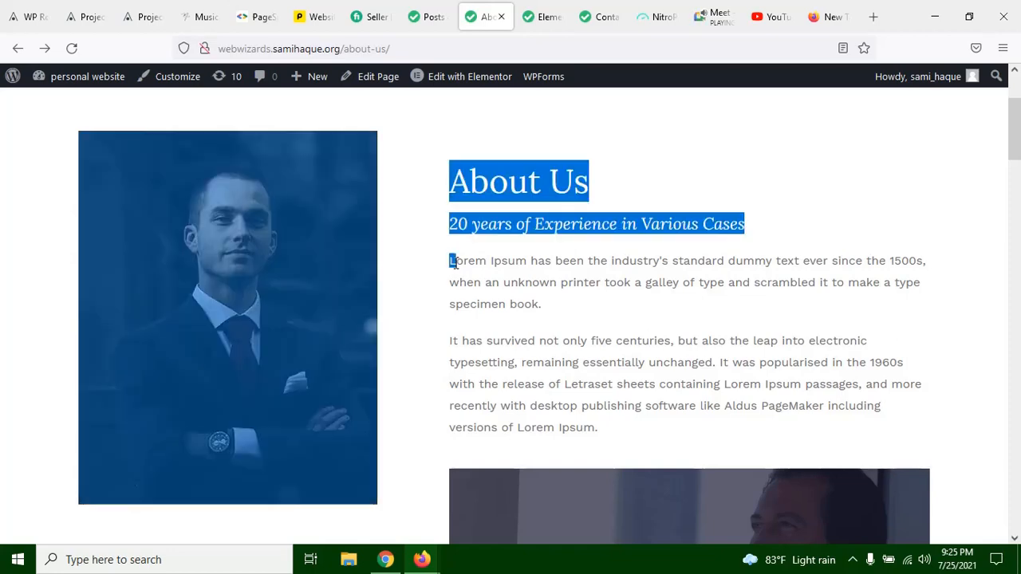
left_click(437, 266)
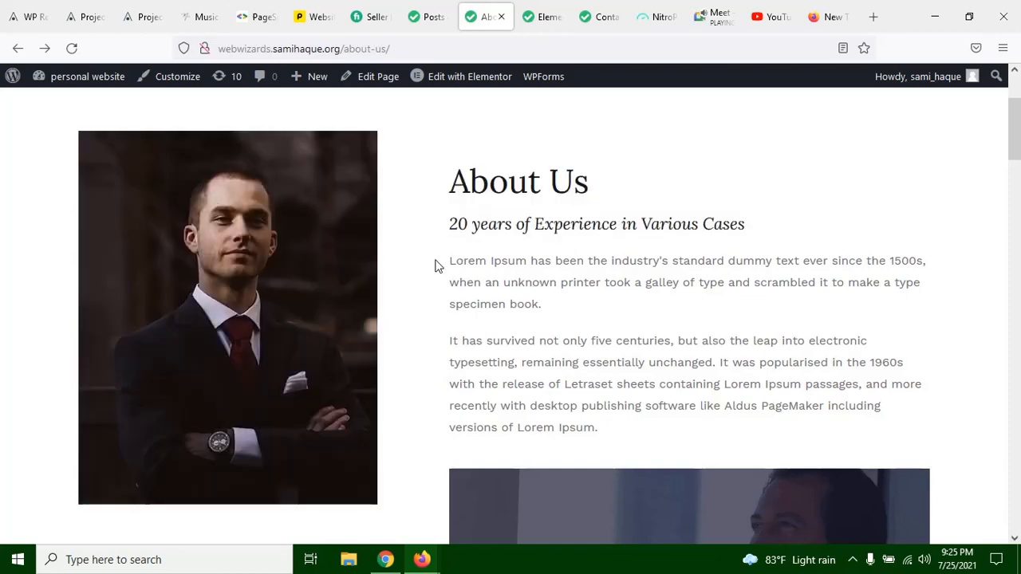
left_click_drag(542, 305, 438, 253)
left_click(502, 276)
scroll(606, 228, "down", 4)
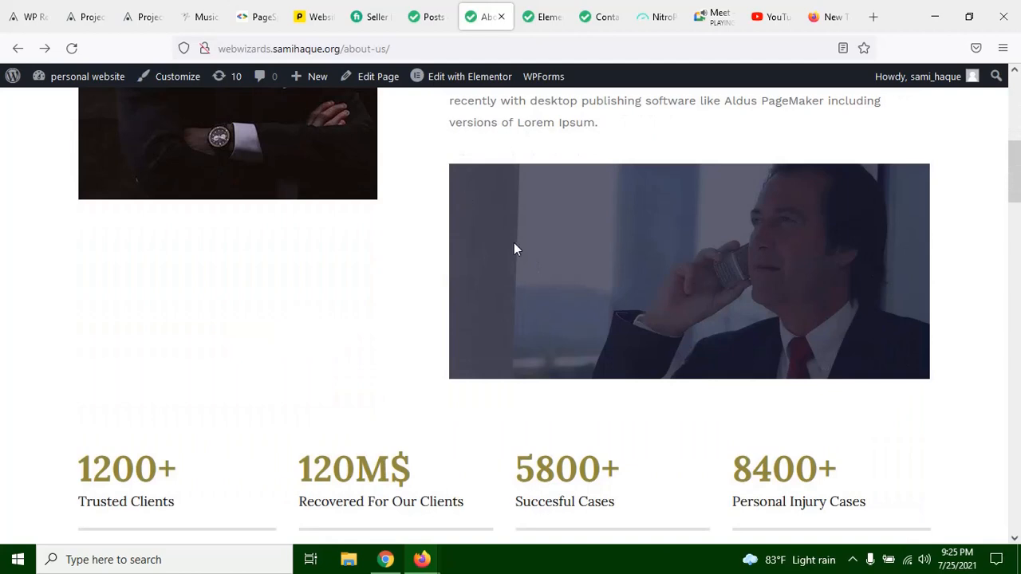
Step: Check the blog posts section on the live About us page and return to the blog widget's style settings in the Elementor editor
scroll(507, 259, "down", 2)
scroll(558, 255, "down", 3)
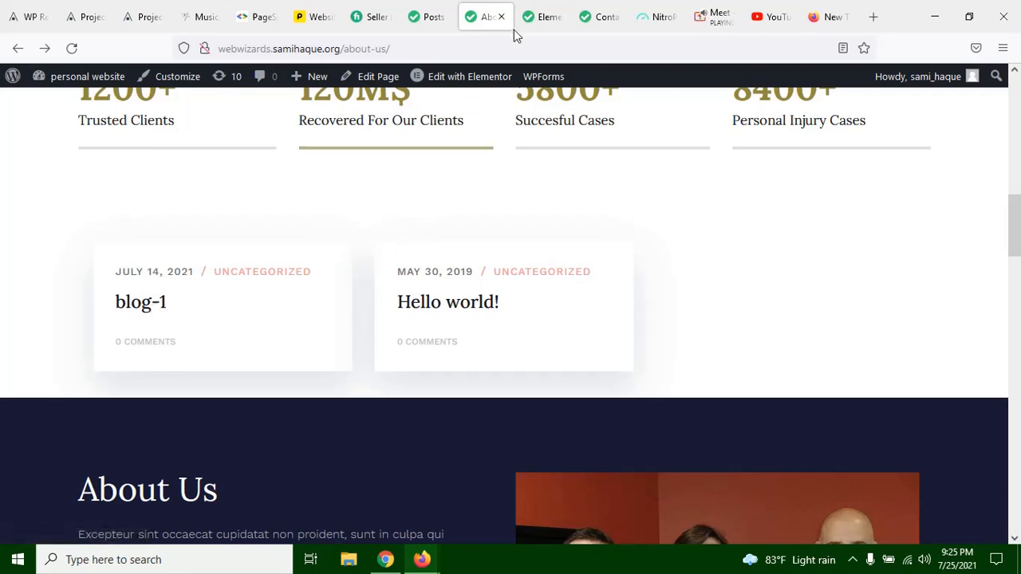
left_click(538, 17)
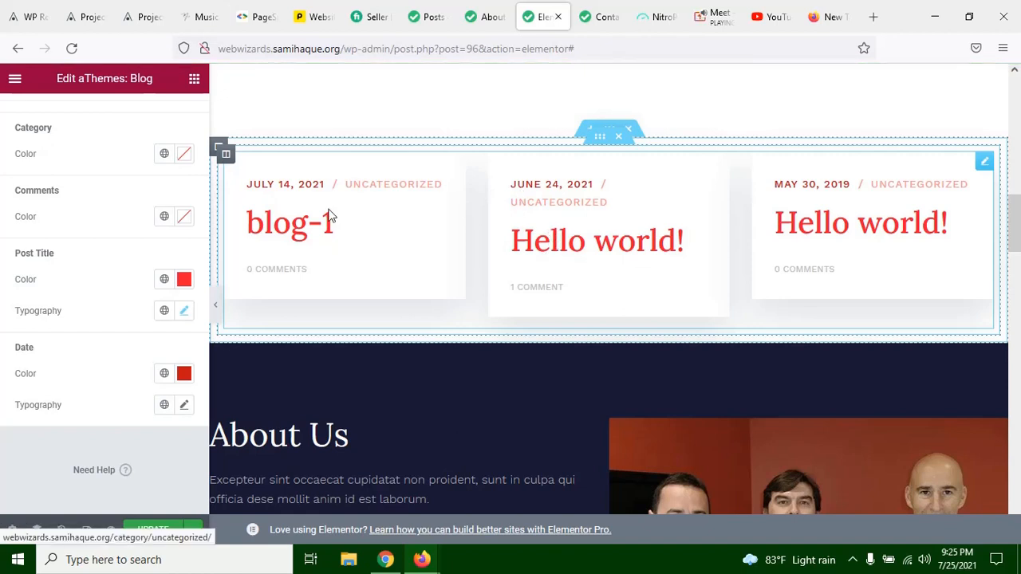
left_click(184, 283)
left_click(175, 262)
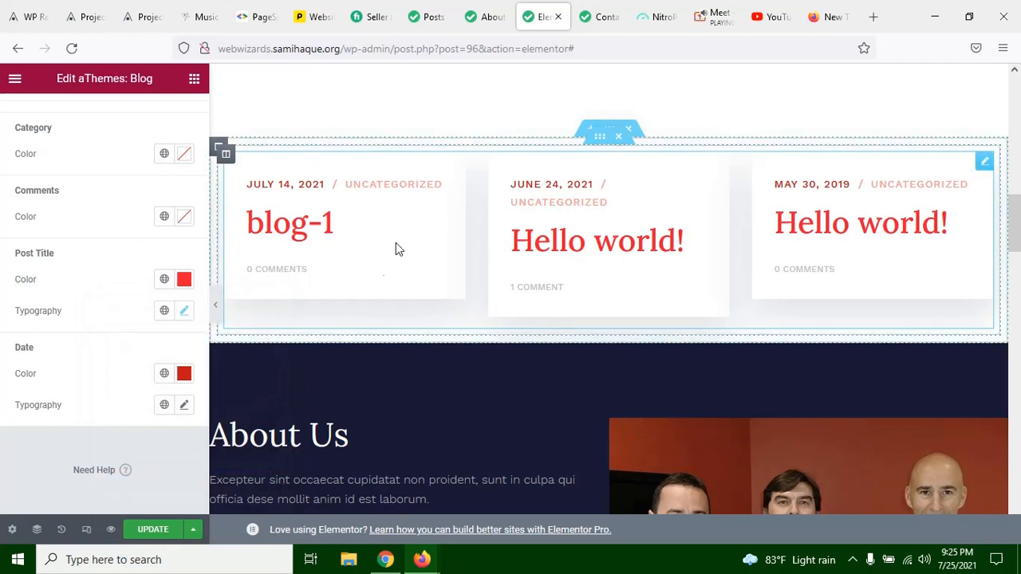
Step: Look through the blog widget's Advanced options, the surrounding page sections and the widget's style options
scroll(140, 247, "up", 1)
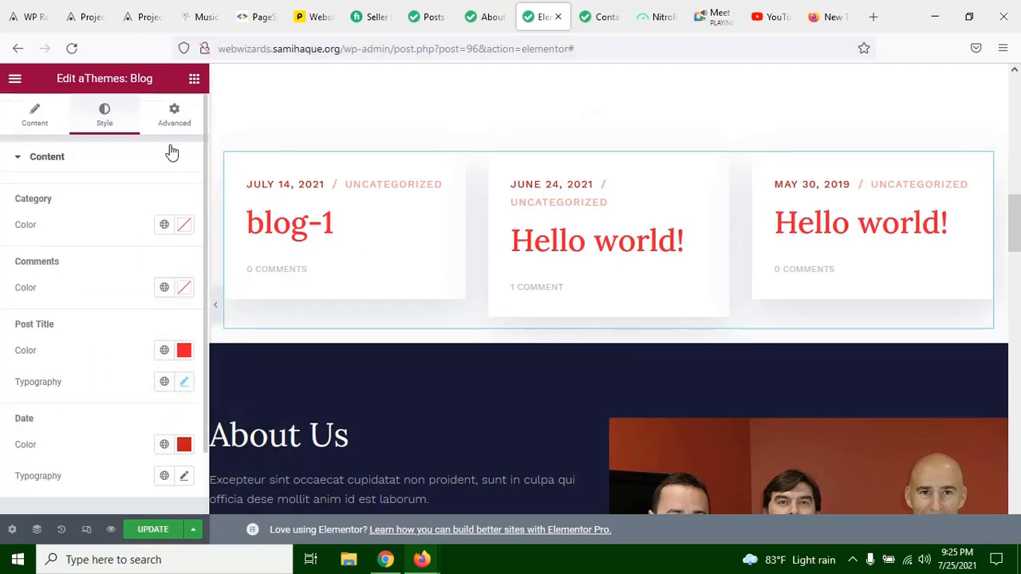
left_click(174, 117)
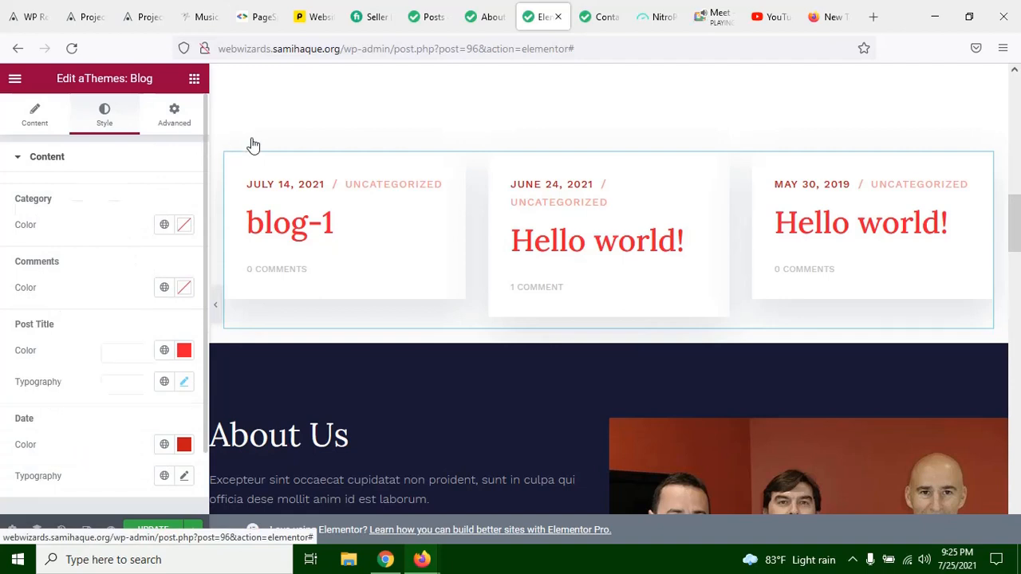
scroll(119, 412, "down", 4)
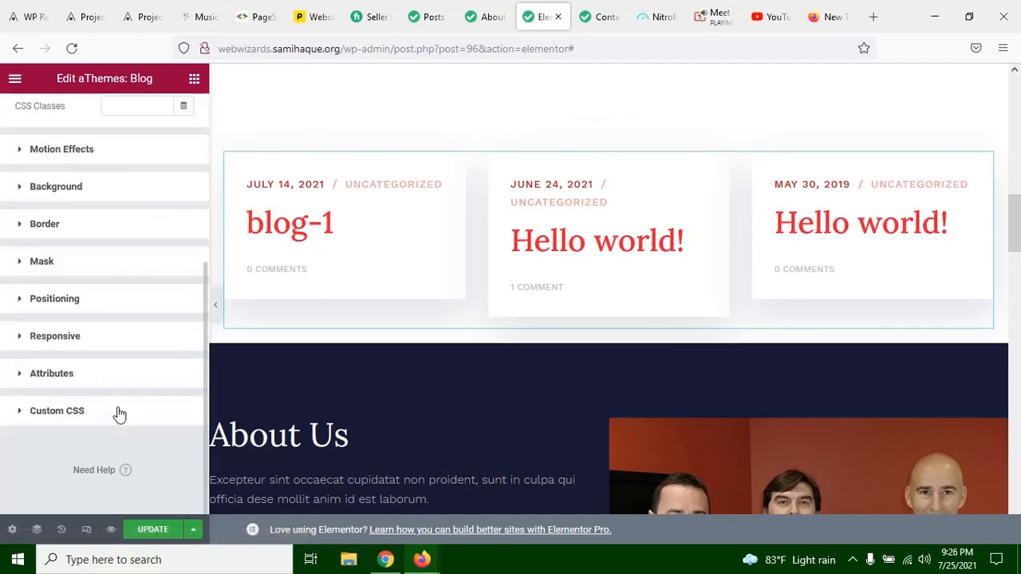
scroll(119, 413, "up", 4)
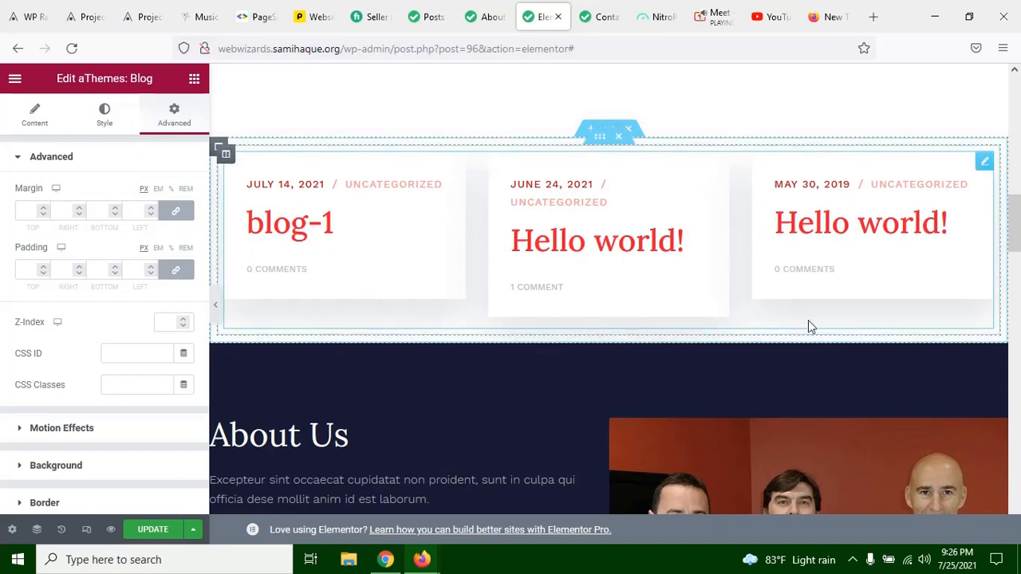
scroll(558, 244, "up", 4)
scroll(558, 255, "down", 4)
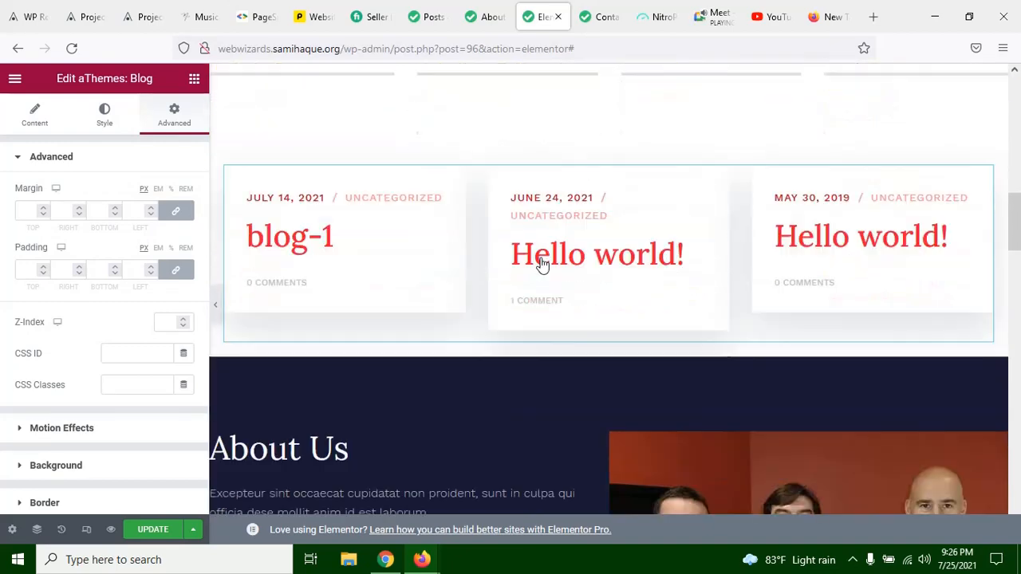
scroll(540, 264, "down", 5)
scroll(145, 347, "down", 3)
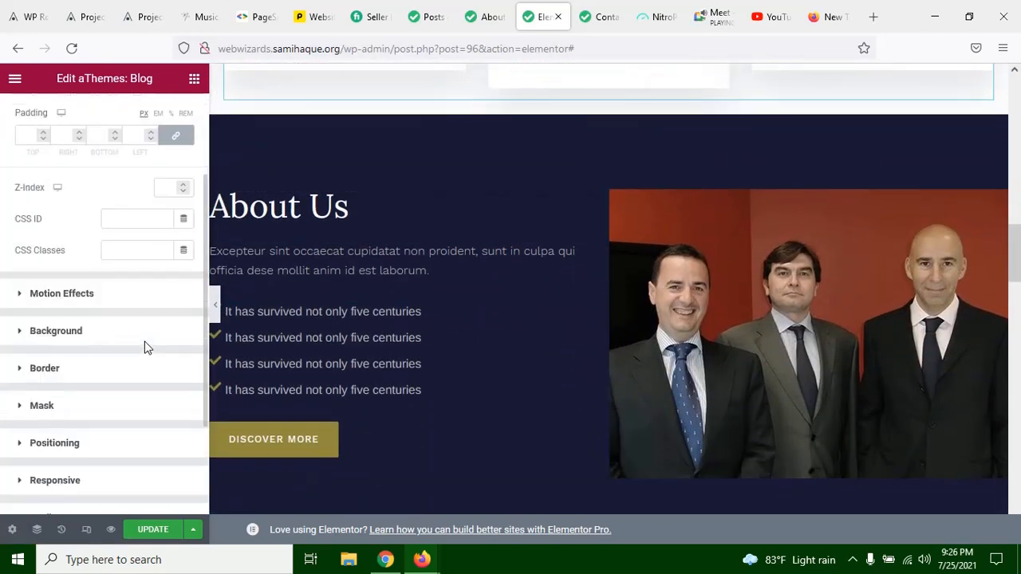
scroll(83, 215, "up", 3)
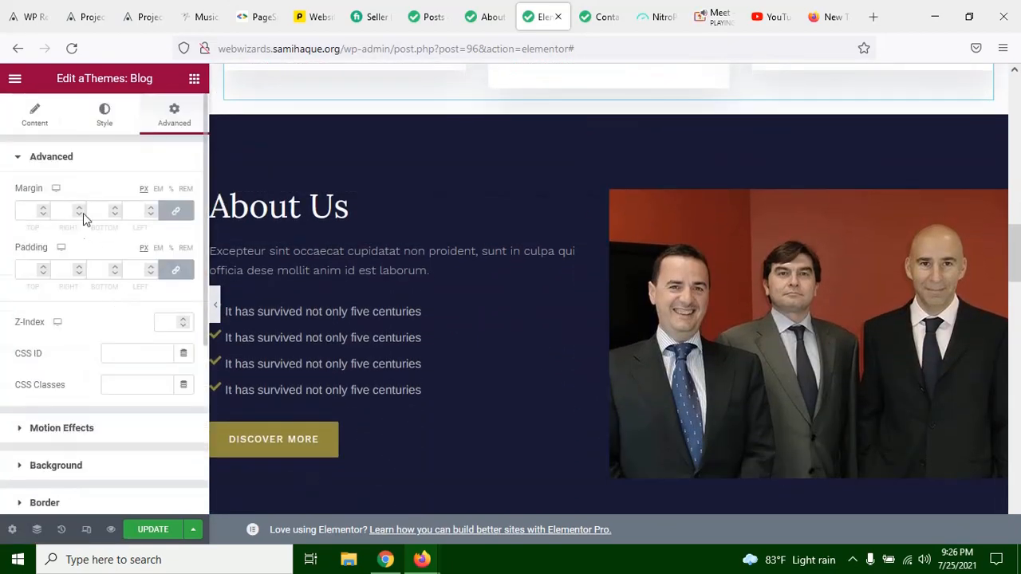
left_click(104, 126)
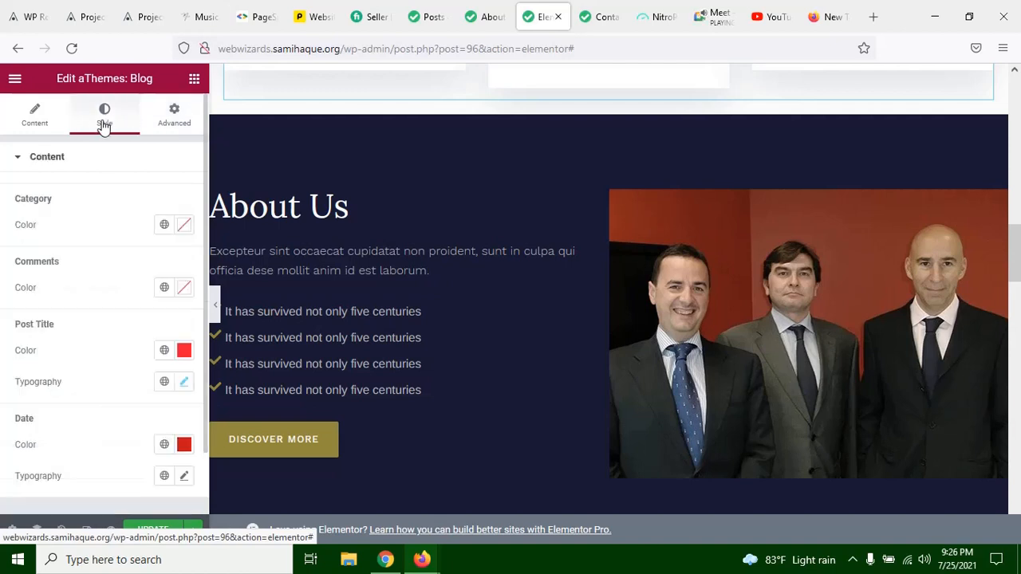
scroll(106, 204, "down", 2)
scroll(107, 230, "up", 2)
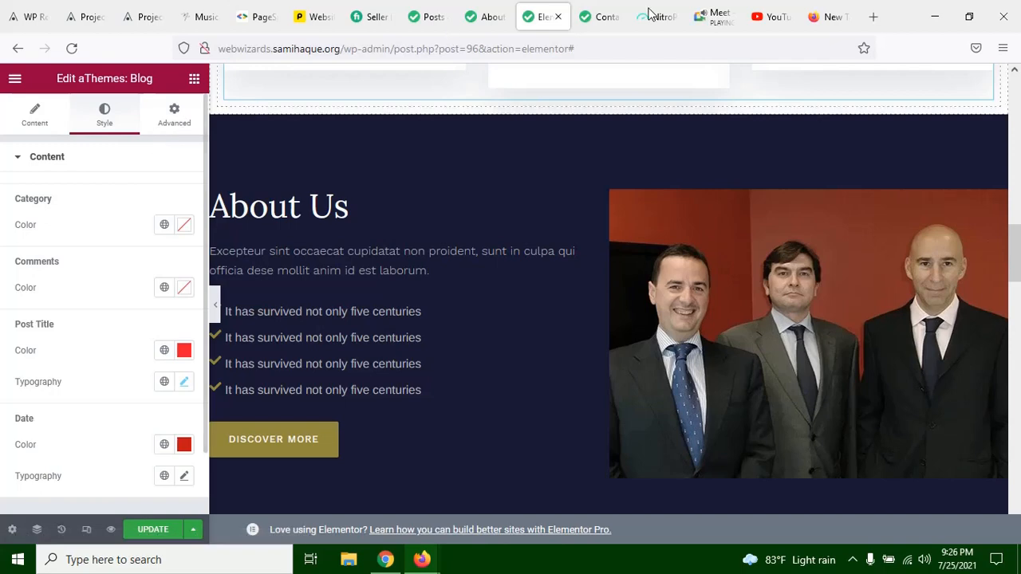
Step: Switch to the Google Meet call to check on the participants, and return to the Elementor editor
left_click(702, 24)
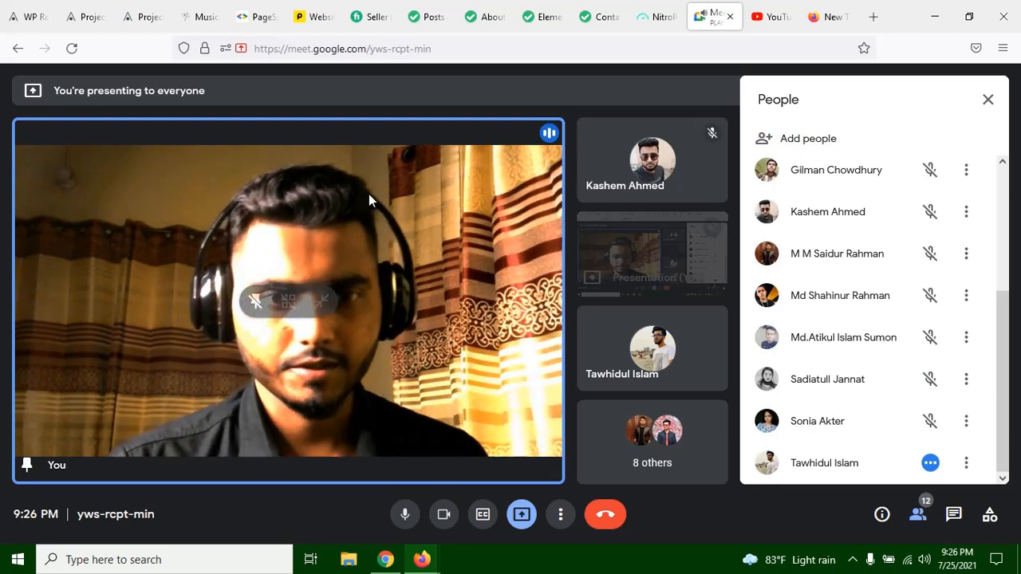
left_click(483, 17)
left_click(542, 17)
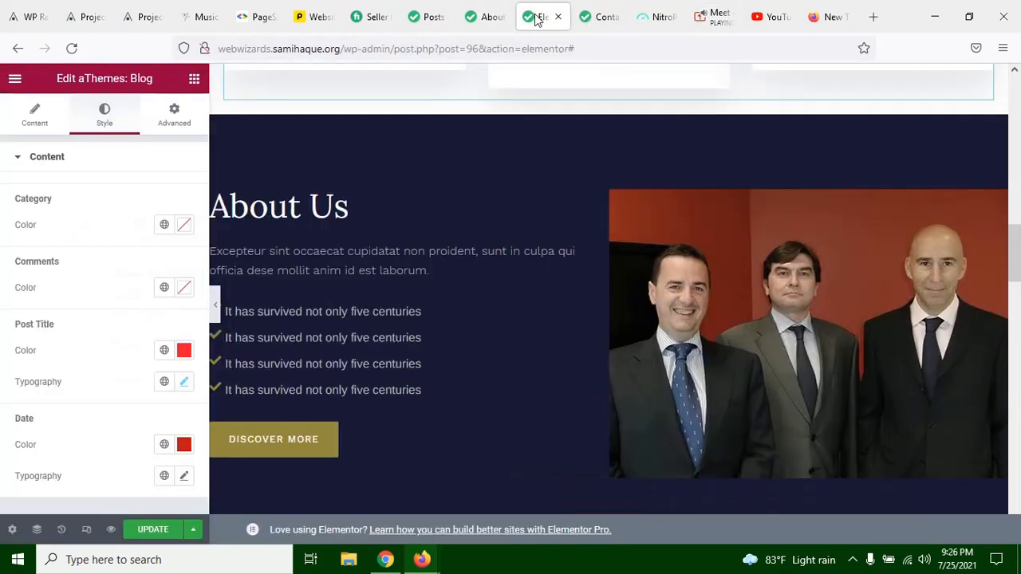
Step: Open the settings of the dark About Us section below the blog posts and review its background and spacing options
scroll(368, 363, "down", 5)
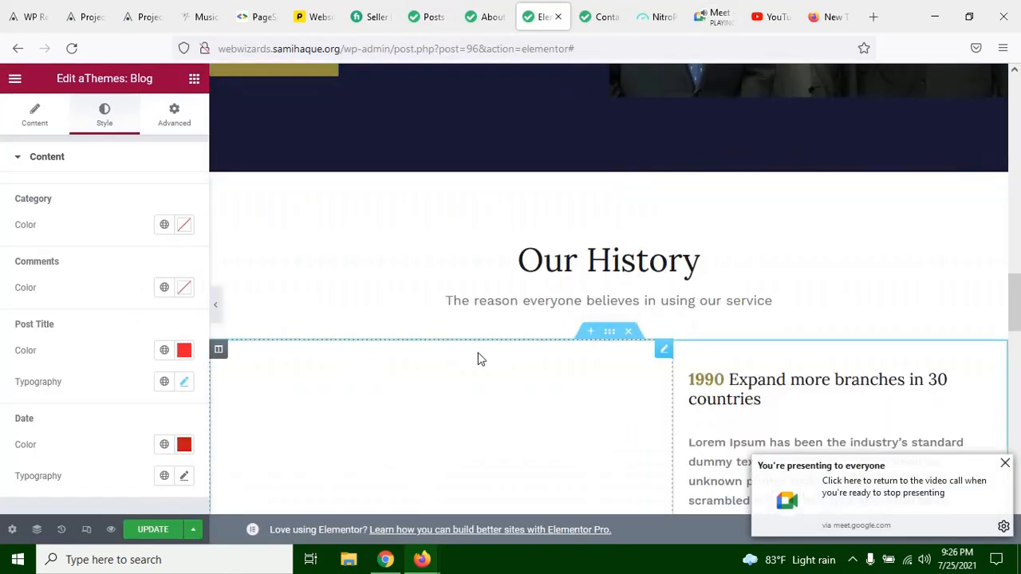
scroll(512, 356, "up", 7)
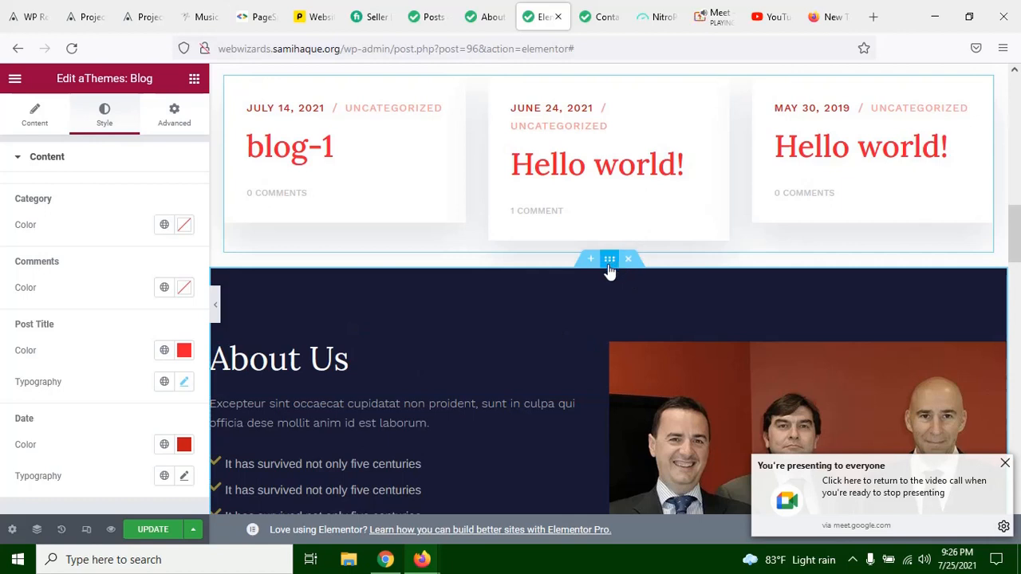
left_click(609, 263)
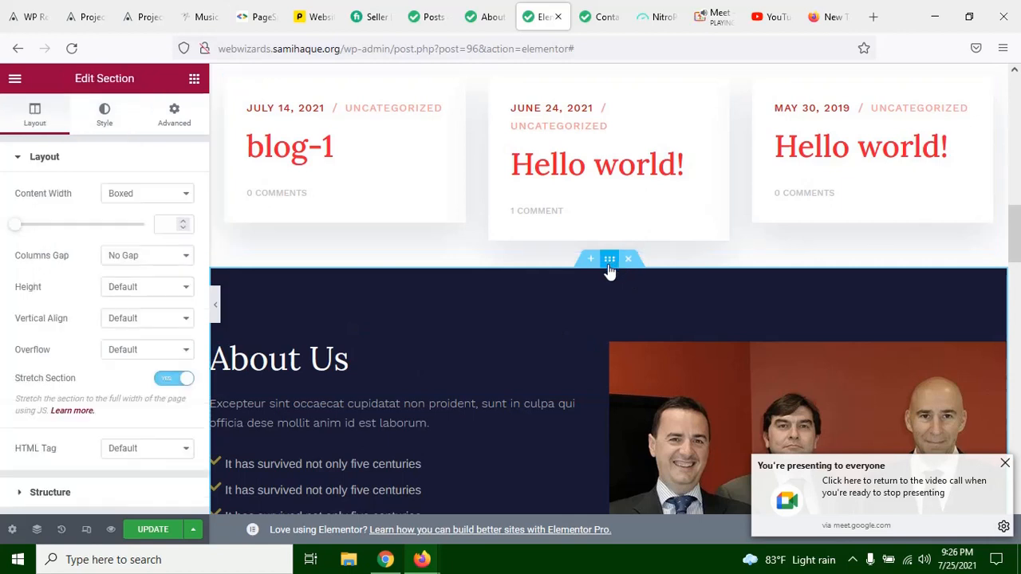
left_click(105, 116)
scroll(133, 215, "down", 2)
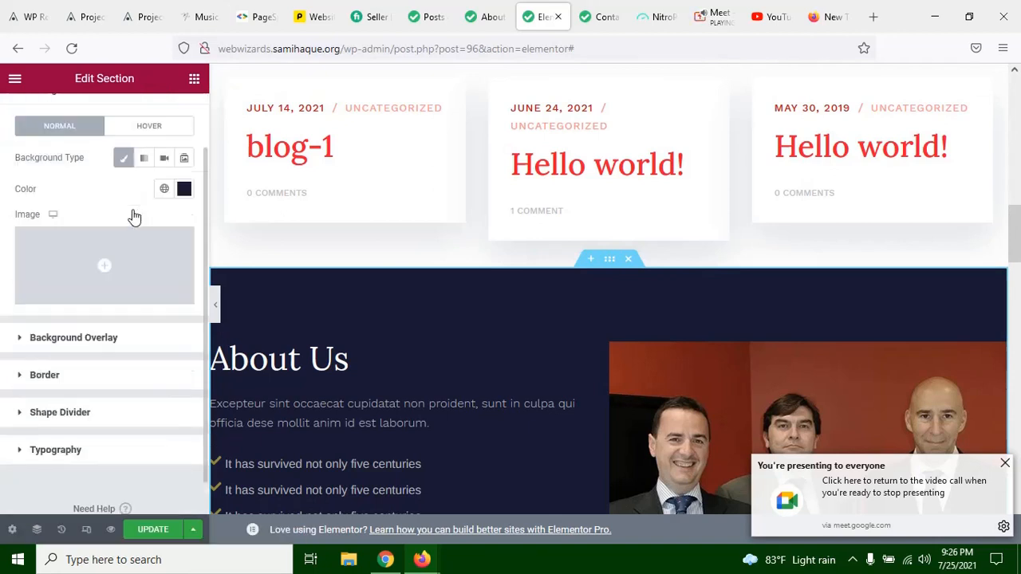
scroll(133, 212, "up", 2)
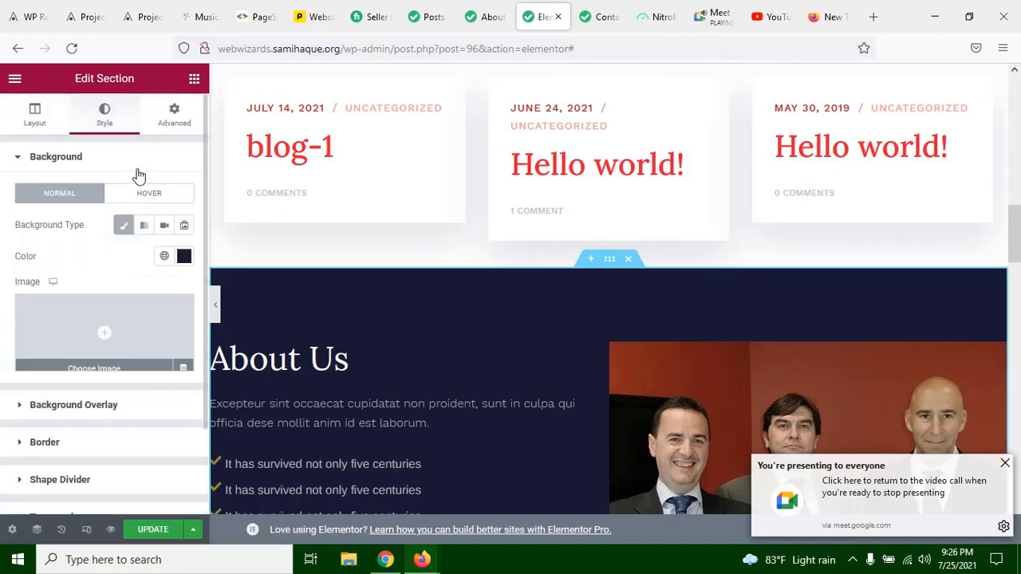
left_click(175, 116)
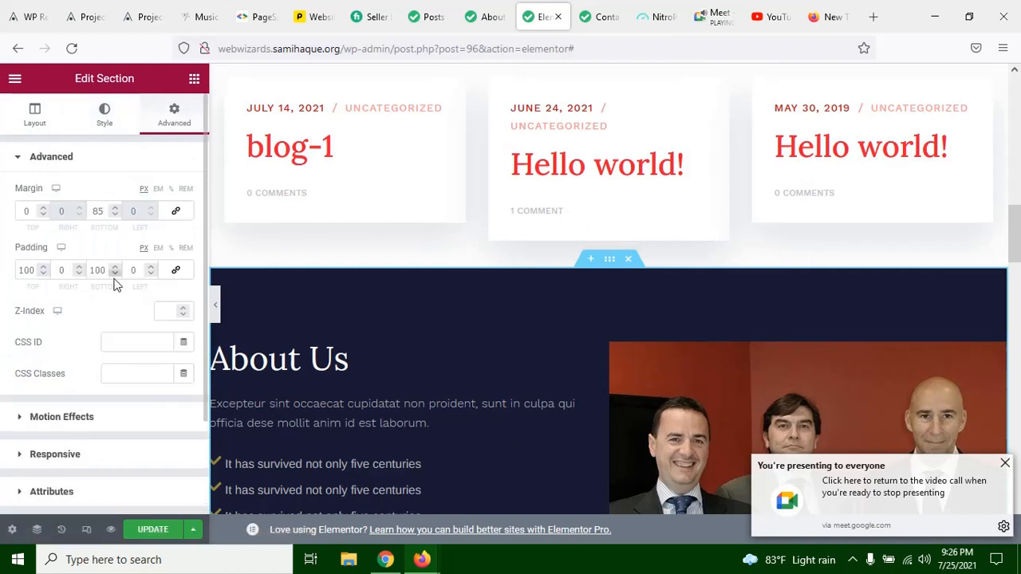
Step: Try the Fade In entrance animation on the dark About Us section
scroll(114, 281, "down", 3)
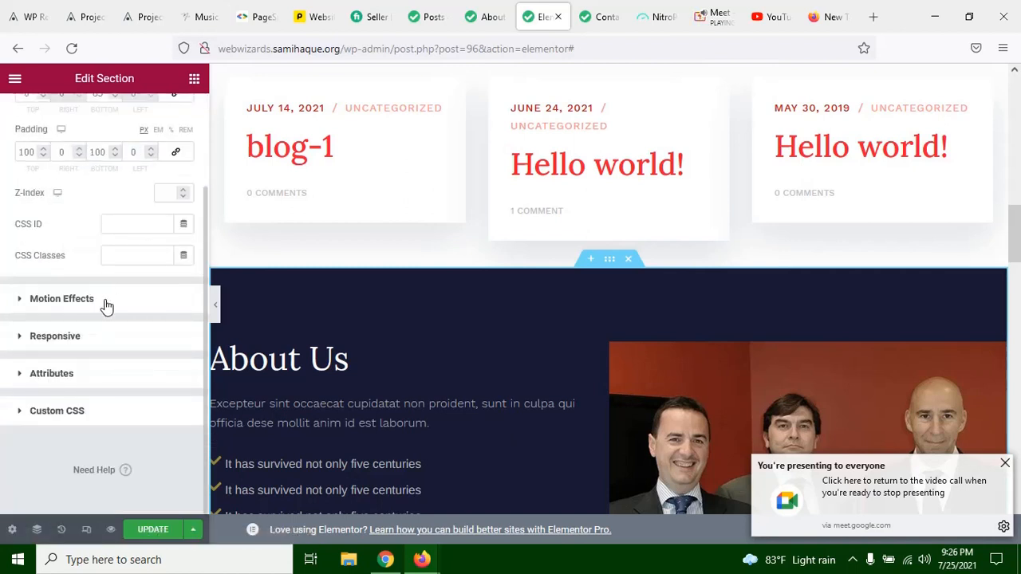
left_click(104, 300)
left_click(114, 249)
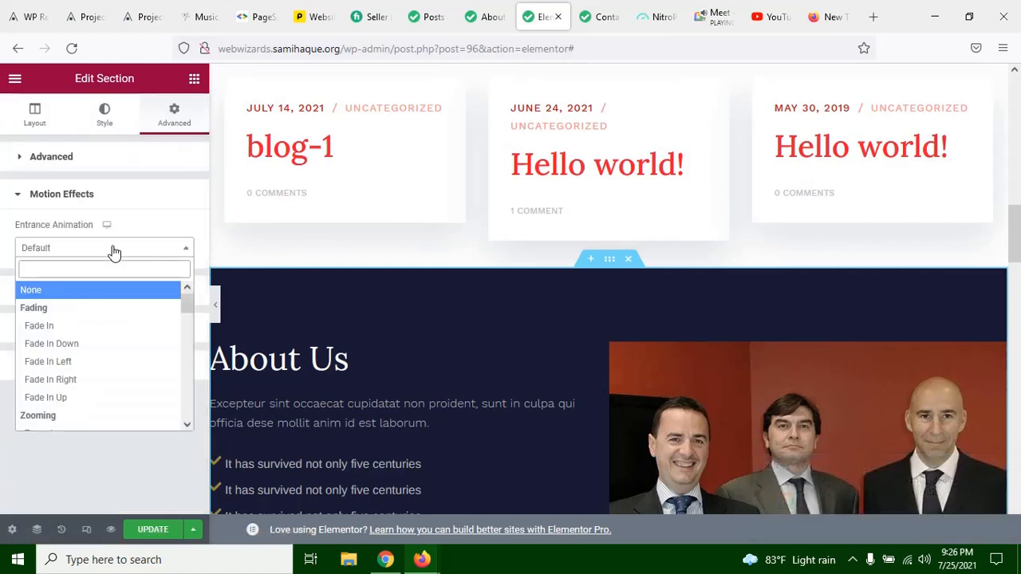
left_click(100, 327)
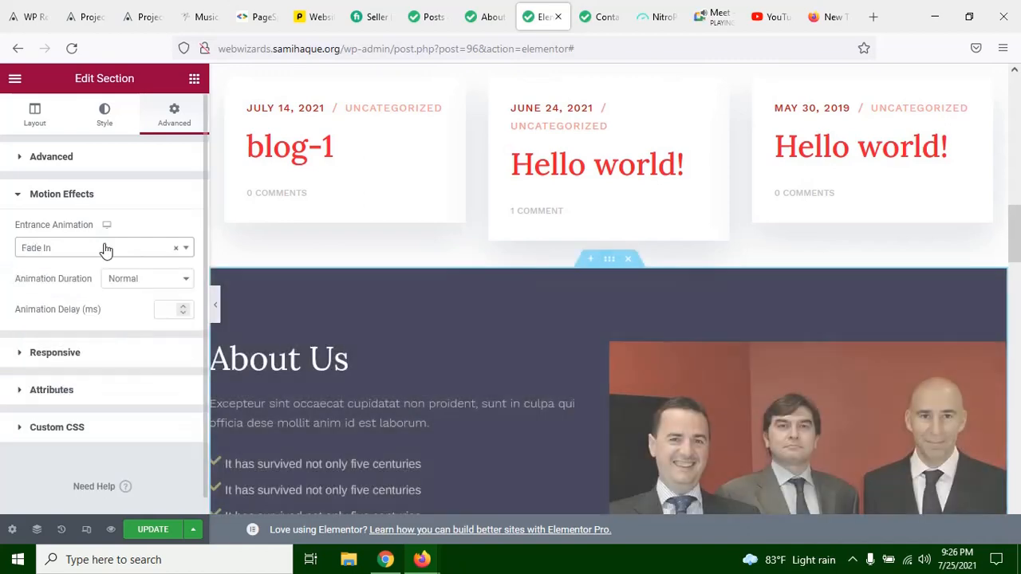
Step: Set the About Us section's entrance animation to None, and clear that choice back to Default
left_click(100, 249)
left_click(80, 290)
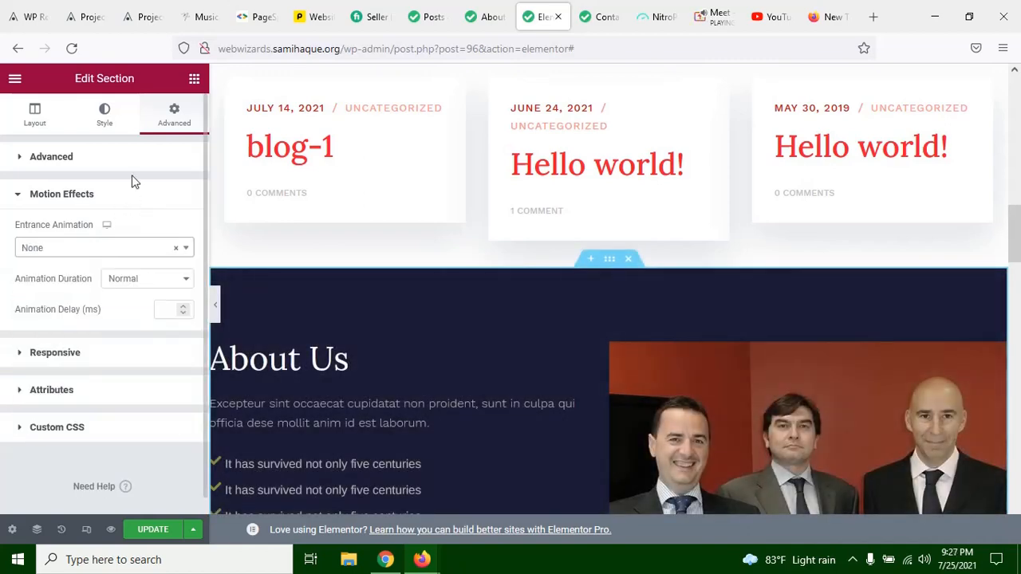
scroll(604, 407, "up", 4)
scroll(574, 307, "down", 2)
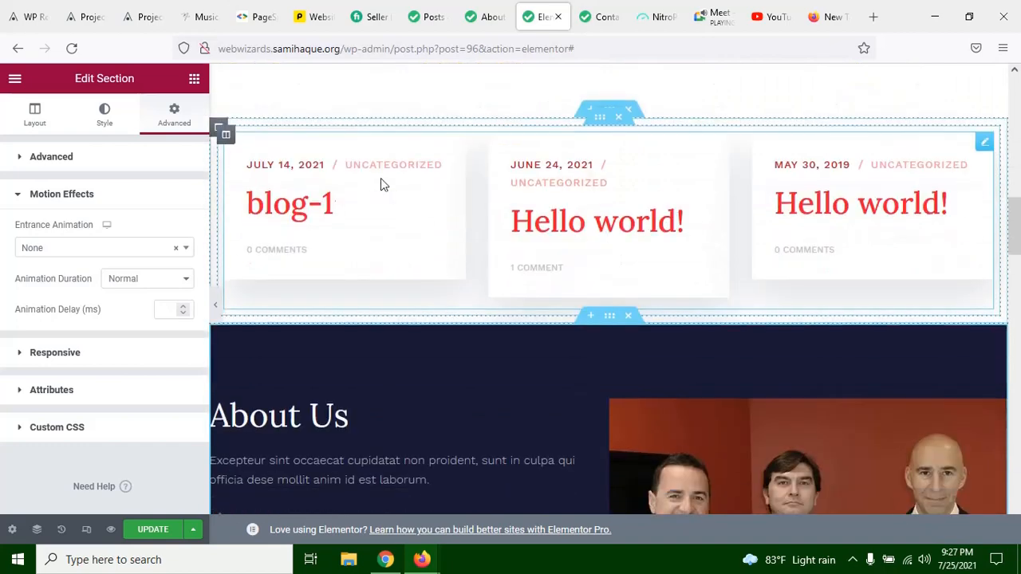
left_click(179, 249)
left_click(131, 181)
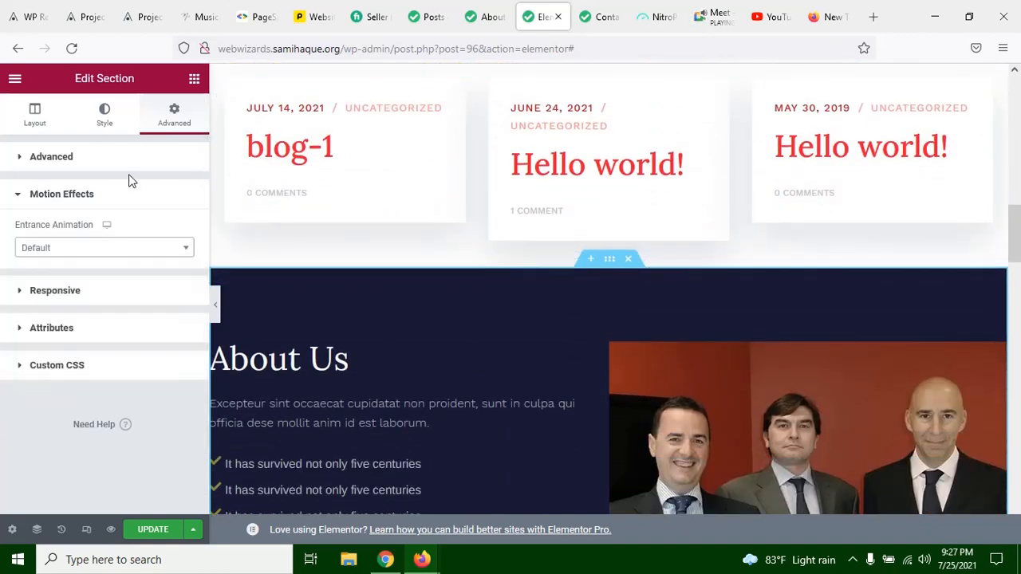
Step: Collapse the editing panel and preview the page at full width from the blog posts down to the Our History heading
scroll(635, 337, "down", 3)
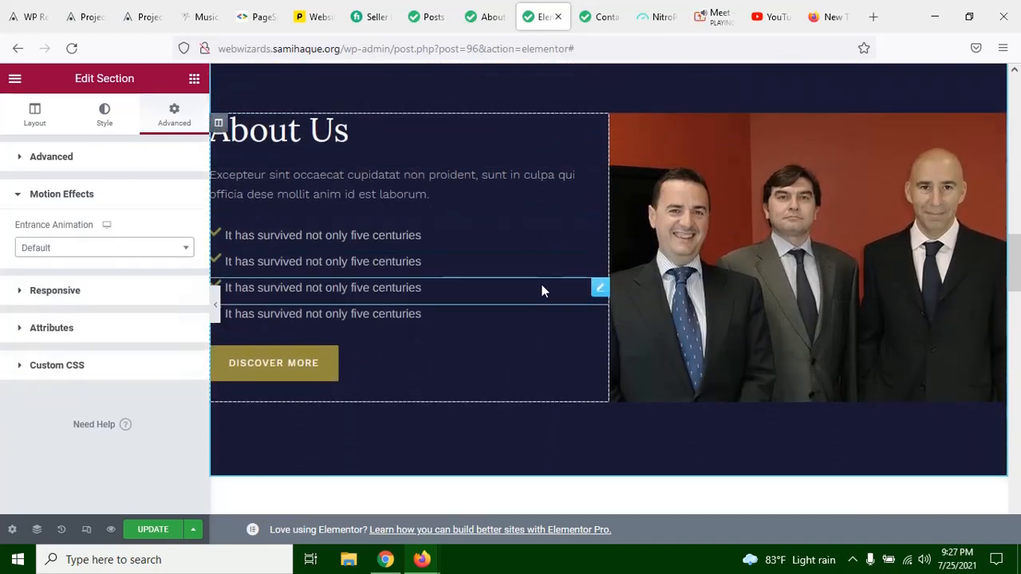
scroll(541, 296, "down", 2)
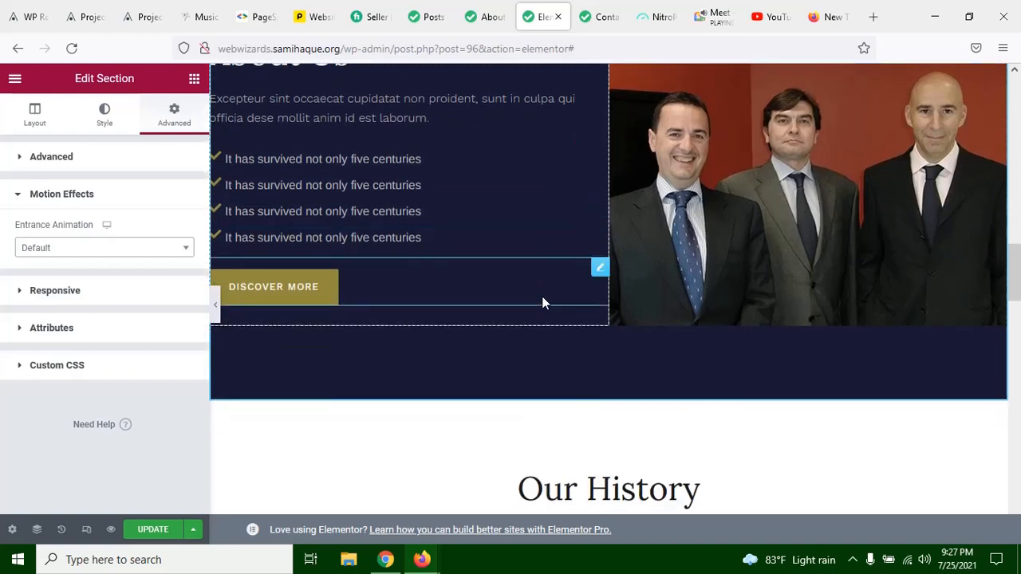
scroll(542, 296, "up", 3)
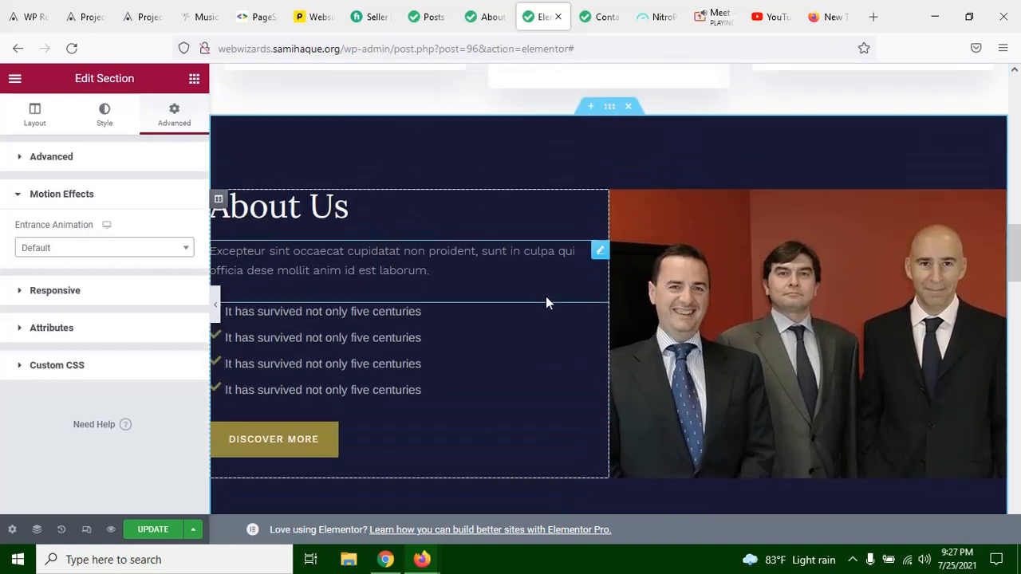
left_click(216, 305)
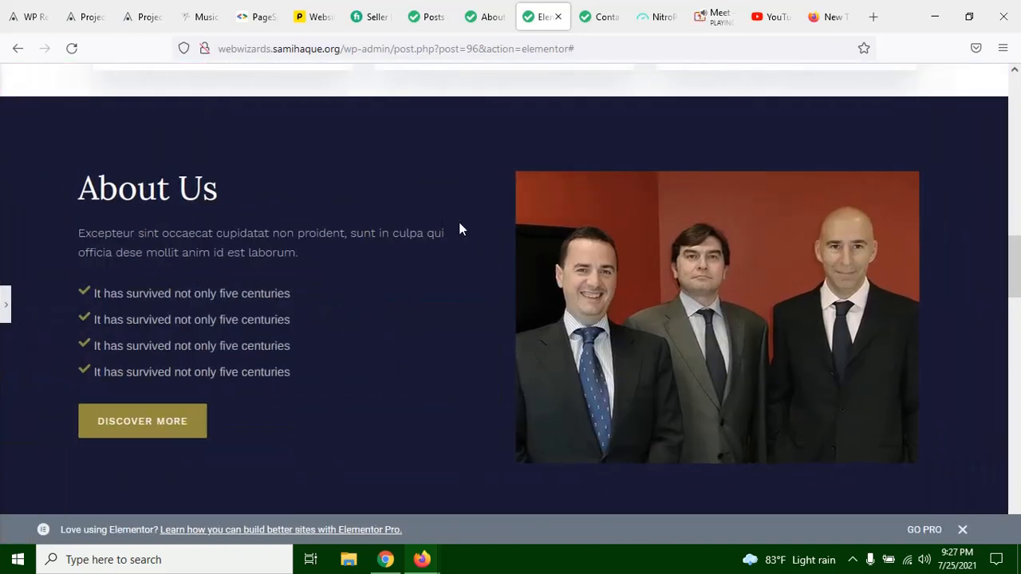
scroll(495, 280, "down", 3)
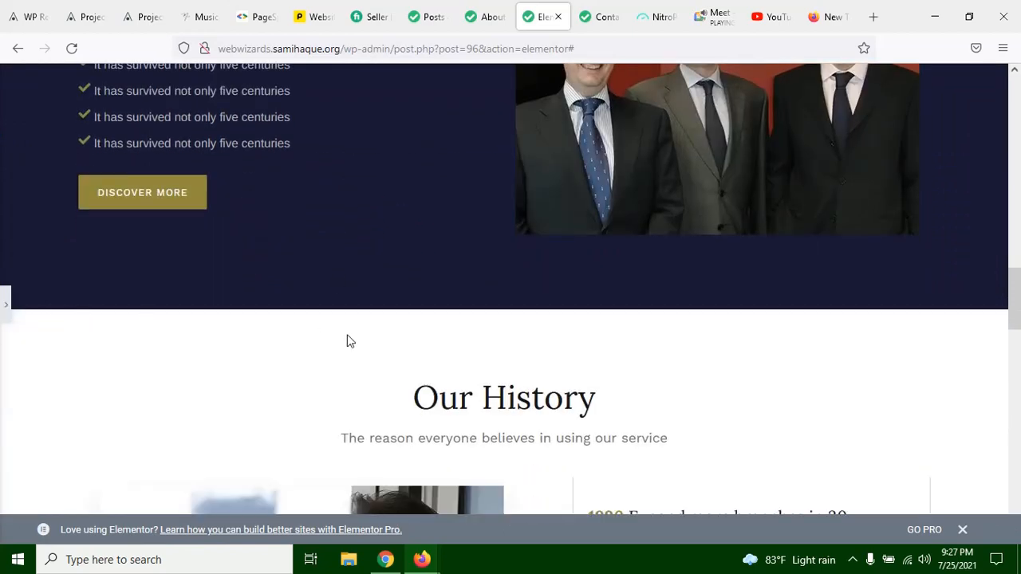
scroll(989, 344, "up", 5)
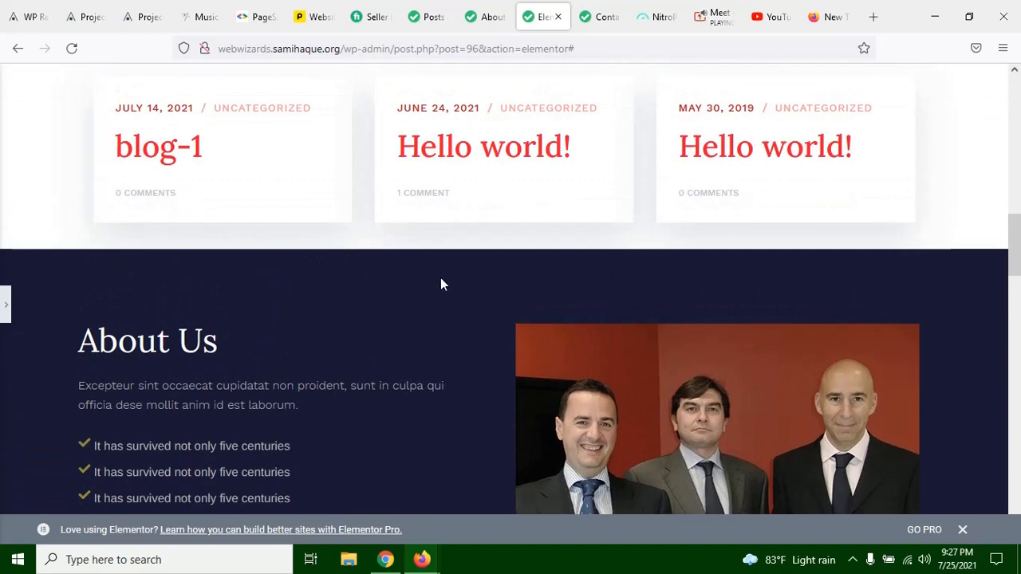
scroll(1018, 365, "down", 4)
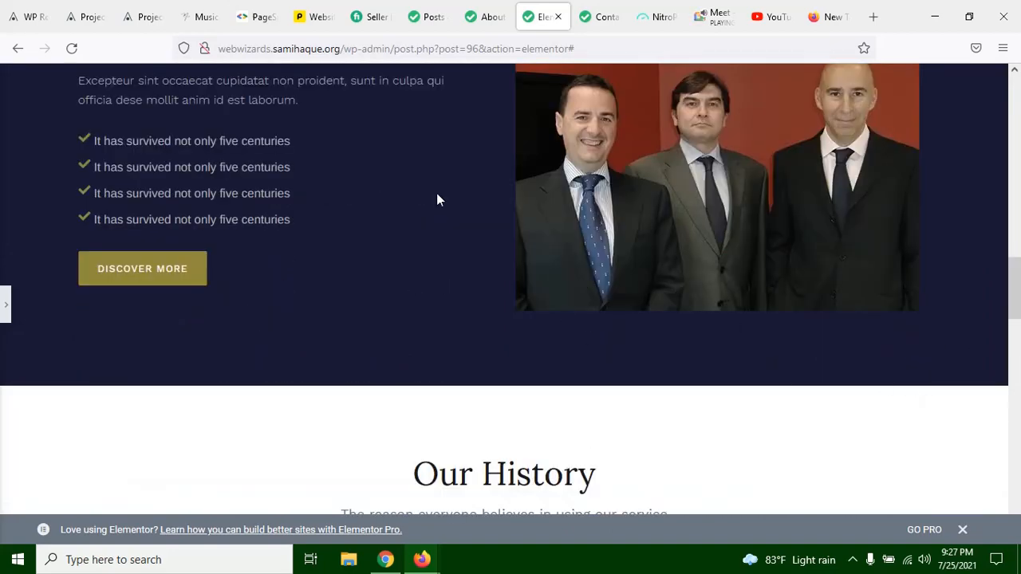
scroll(577, 347, "up", 3)
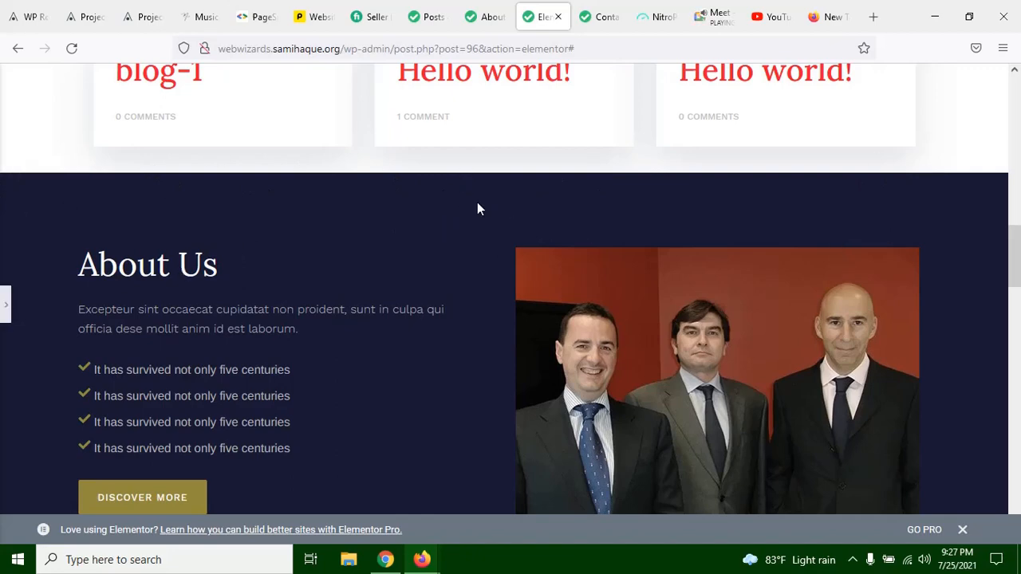
scroll(727, 245, "down", 5)
scroll(595, 306, "up", 1)
scroll(594, 306, "up", 5)
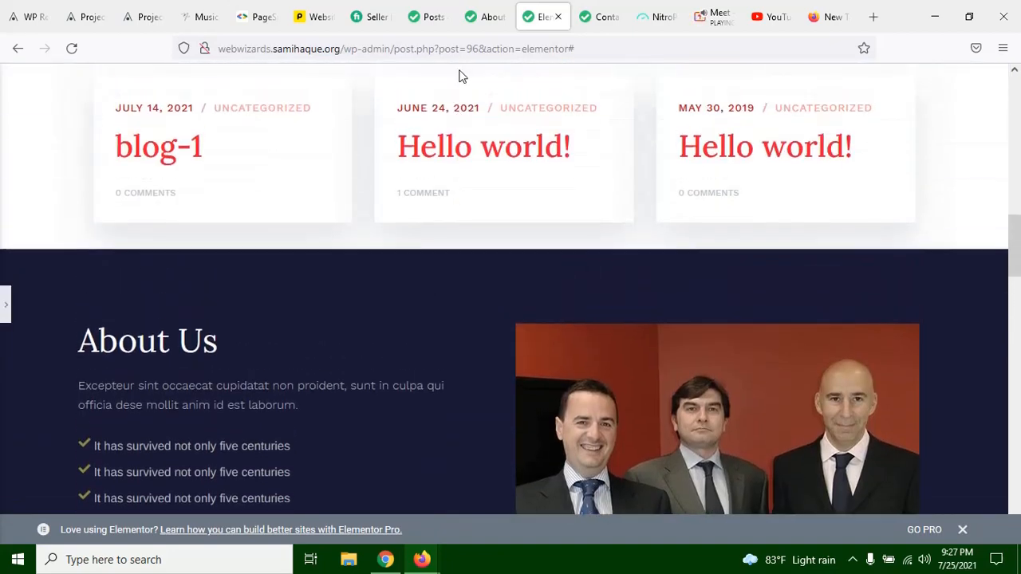
Step: Switch to the live About us page and examine it from the header through the blog posts and dark About Us section to Our History
left_click(485, 19)
scroll(508, 279, "down", 5)
scroll(508, 279, "down", 15)
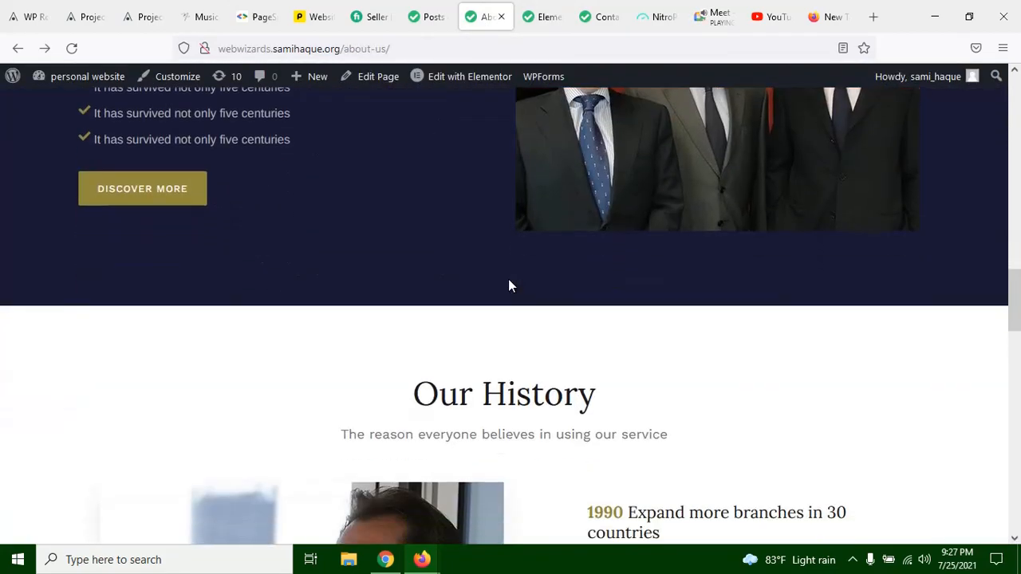
scroll(558, 355, "up", 15)
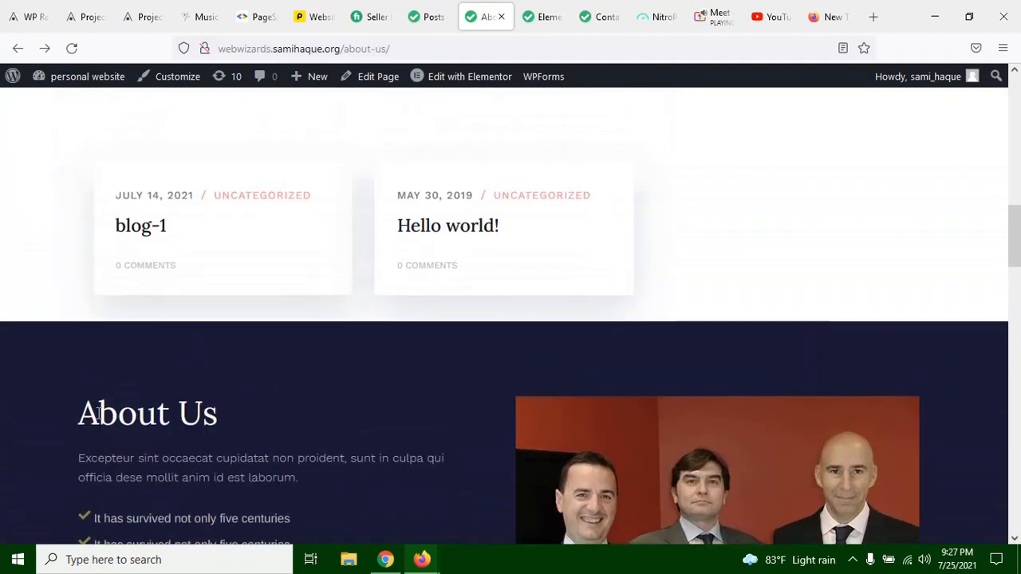
left_click_drag(90, 410, 383, 394)
left_click(472, 372)
scroll(502, 337, "down", 3)
scroll(786, 273, "up", 3)
scroll(476, 282, "down", 7)
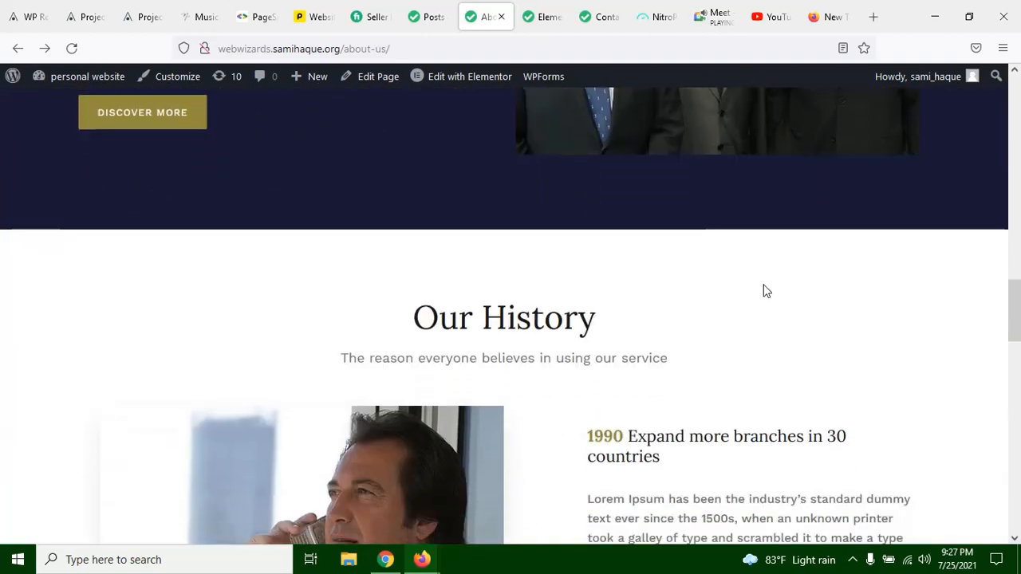
scroll(765, 290, "up", 15)
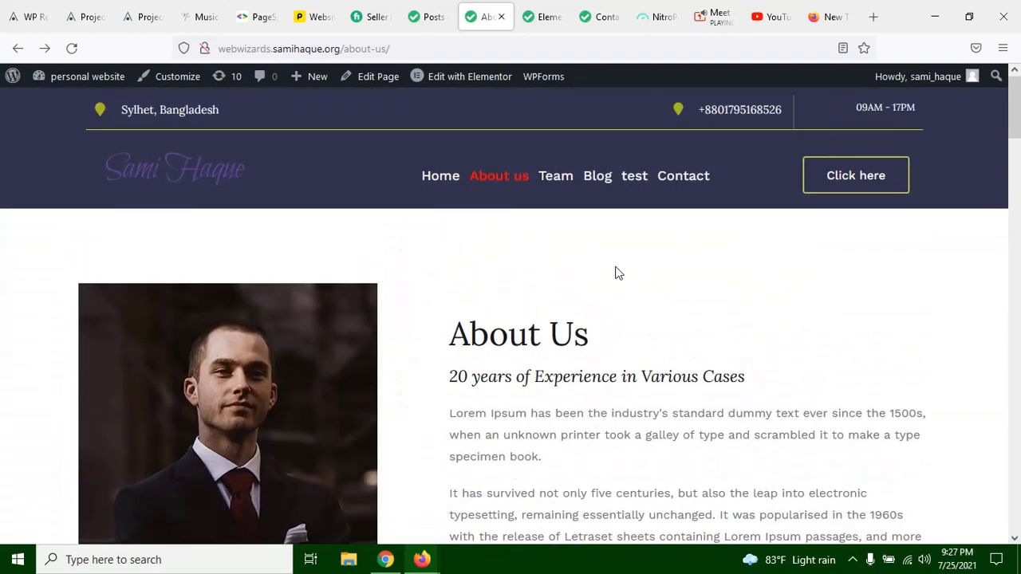
scroll(615, 273, "down", 14)
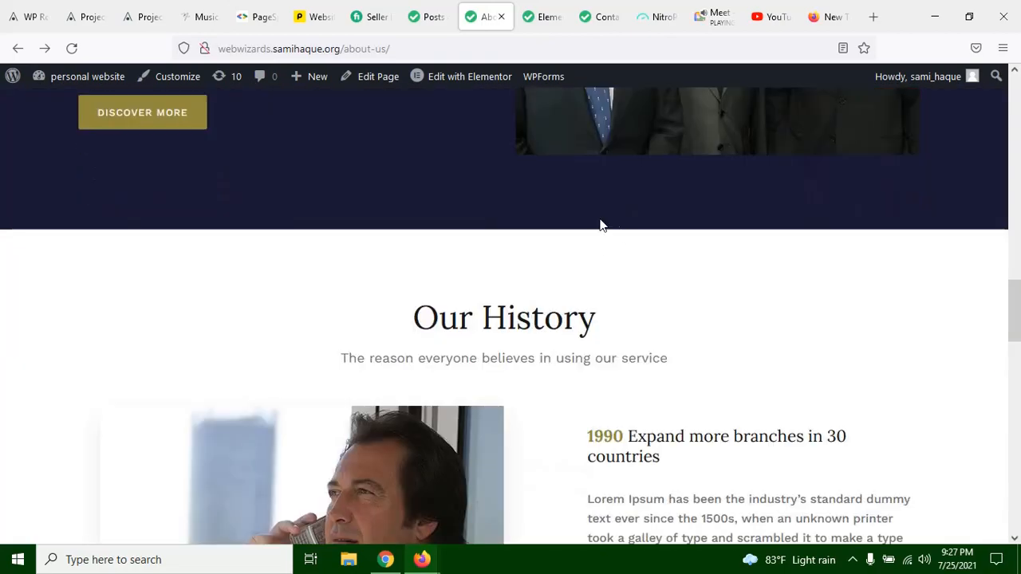
scroll(613, 269, "down", 8)
scroll(597, 232, "up", 11)
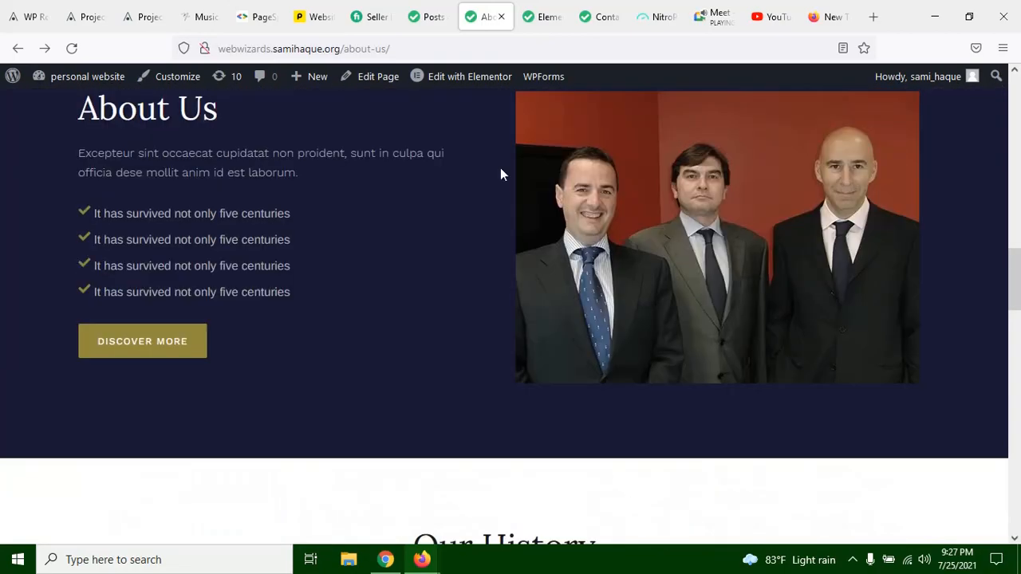
scroll(526, 226, "up", 3)
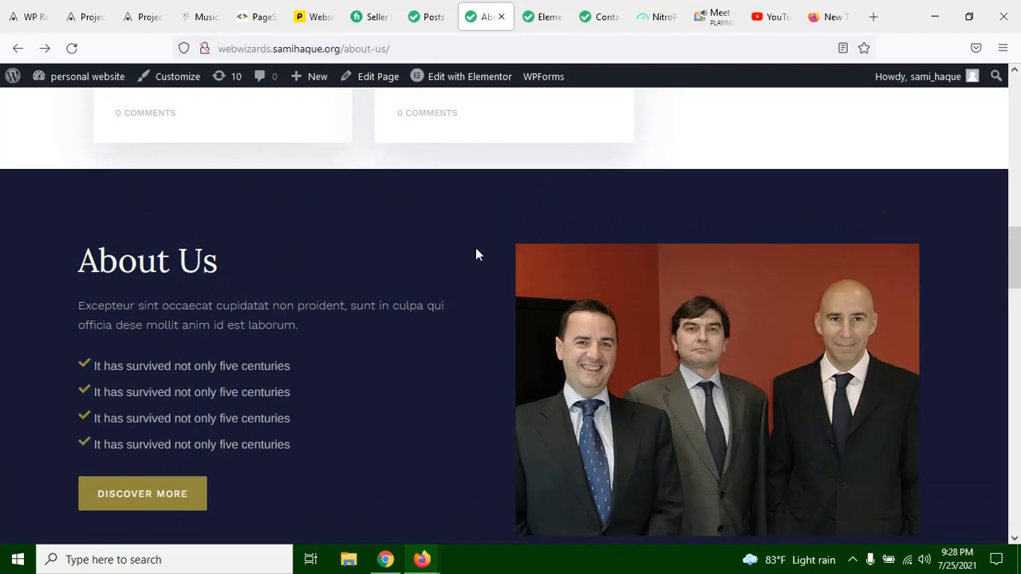
Step: Return to the page in the Elementor editor and expand the editing panel beside the dark About Us section
left_click(544, 18)
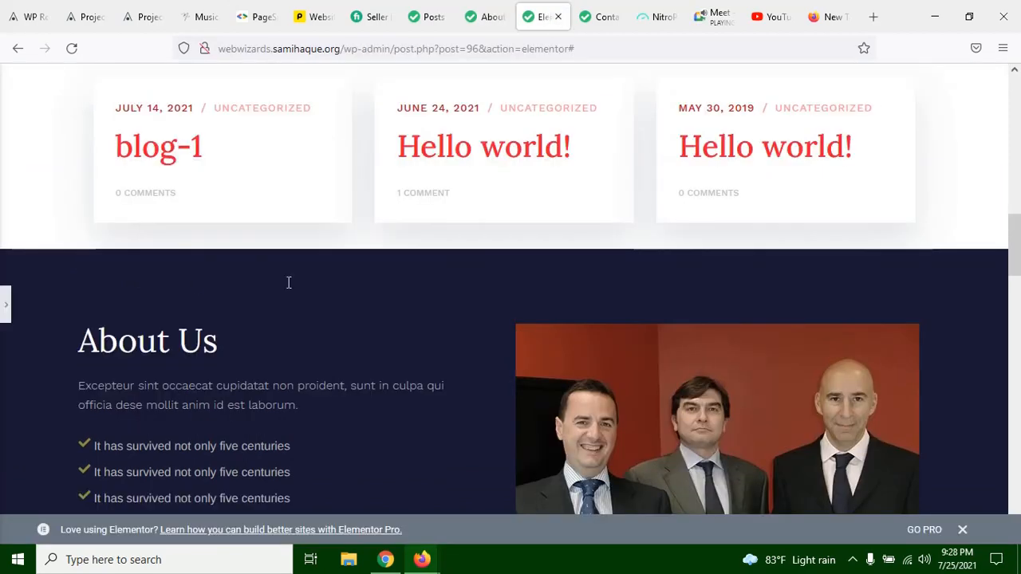
left_click(3, 301)
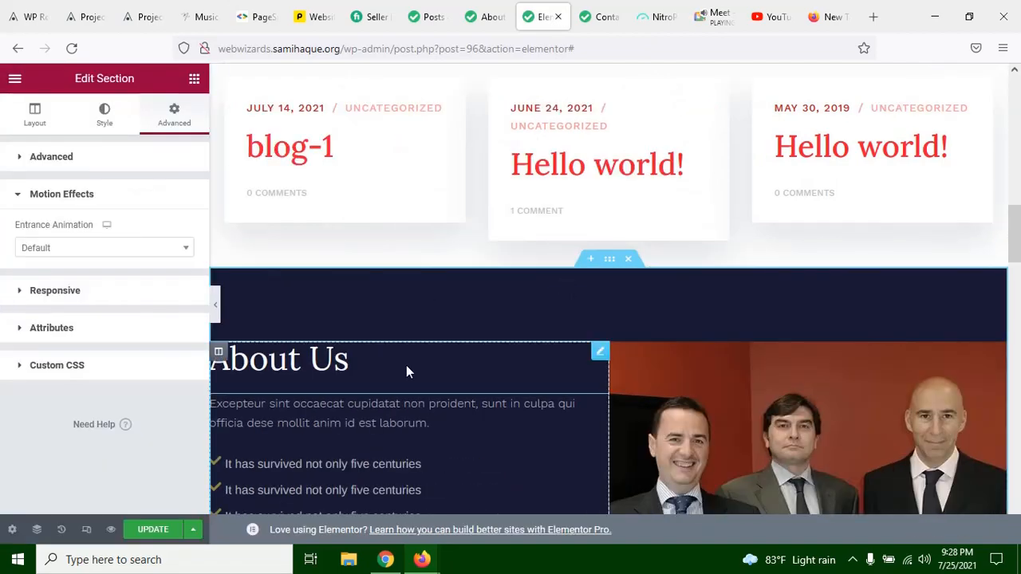
scroll(406, 365, "down", 3)
scroll(324, 220, "up", 1)
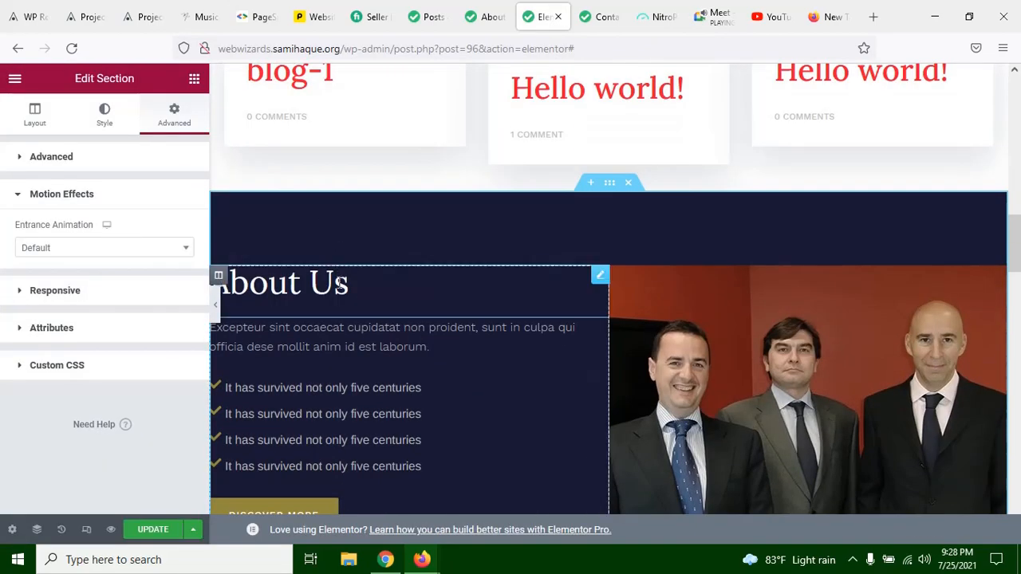
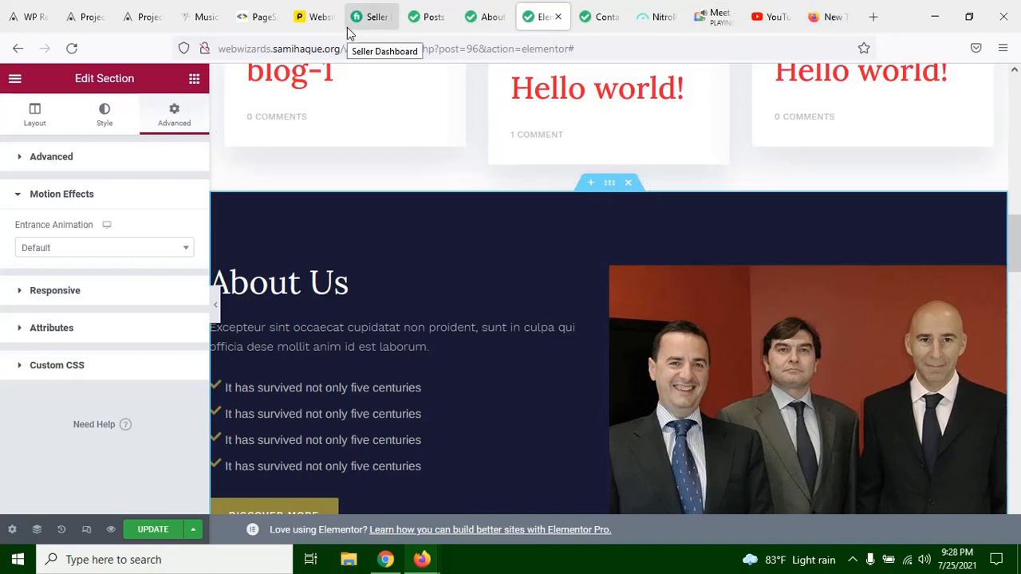
Step: Look over the About Us section's layout and advanced settings, and check its entrance animation options under motion effects
left_click(35, 116)
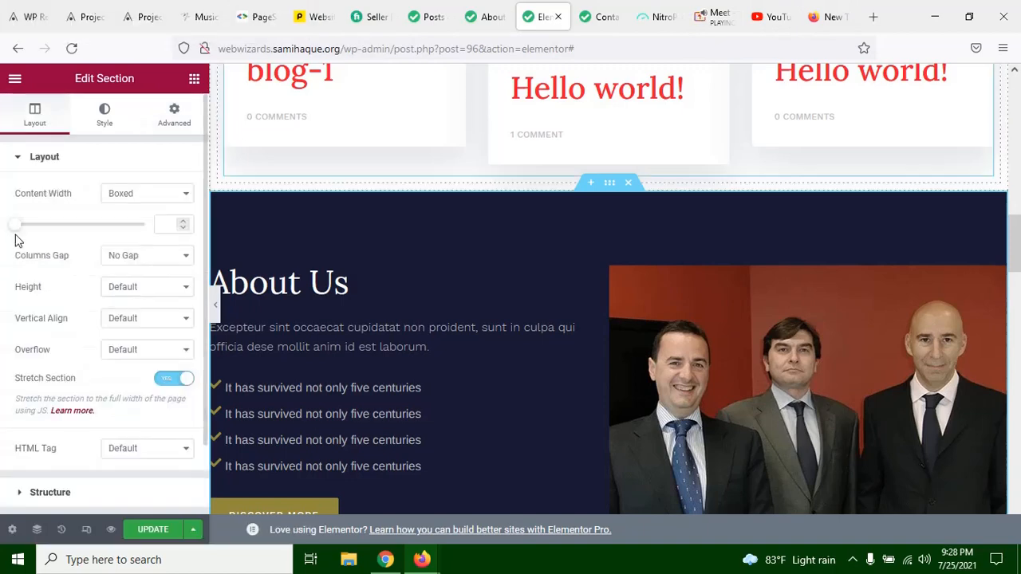
left_click(176, 113)
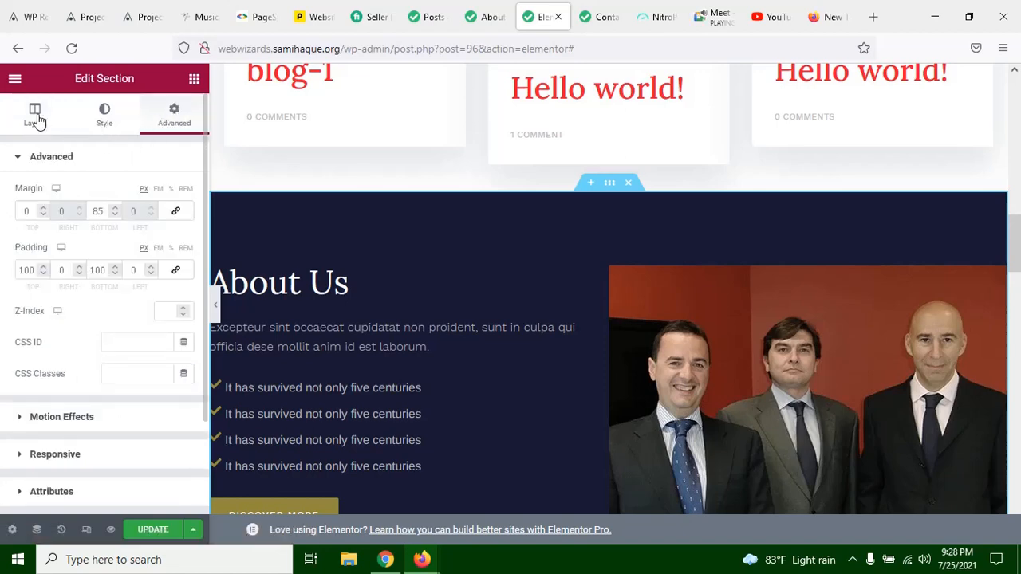
scroll(99, 271, "down", 2)
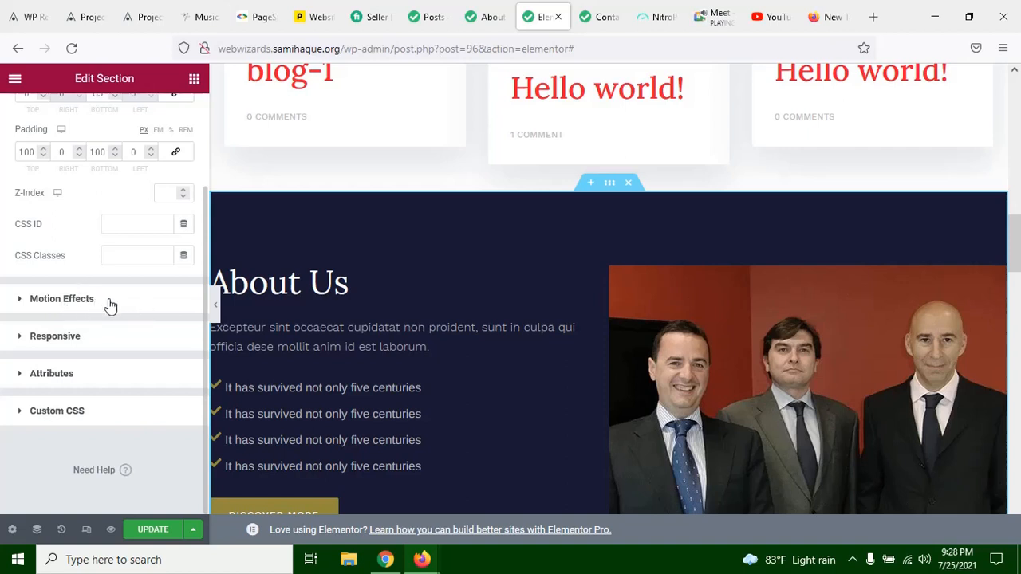
left_click(110, 303)
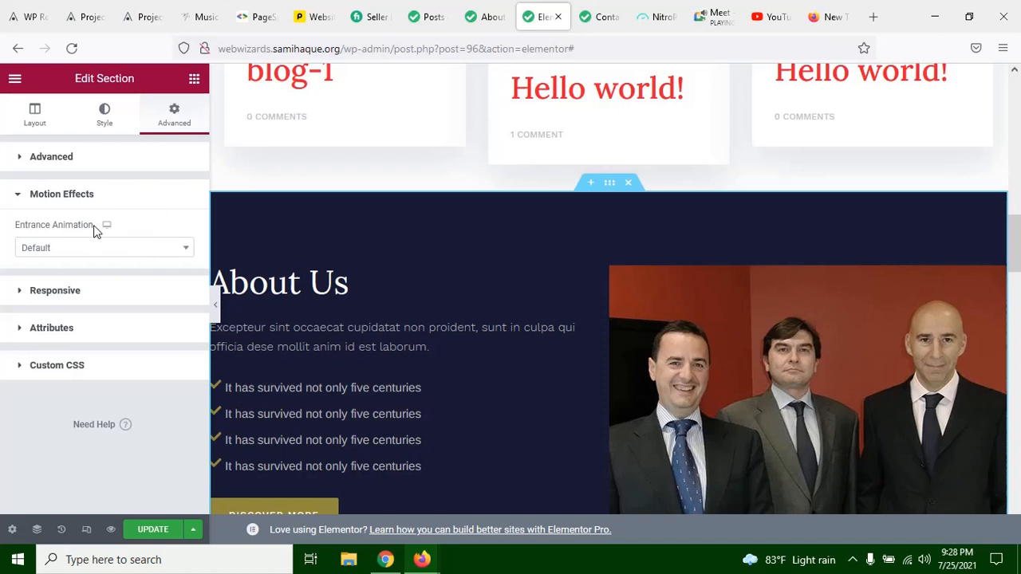
left_click(125, 249)
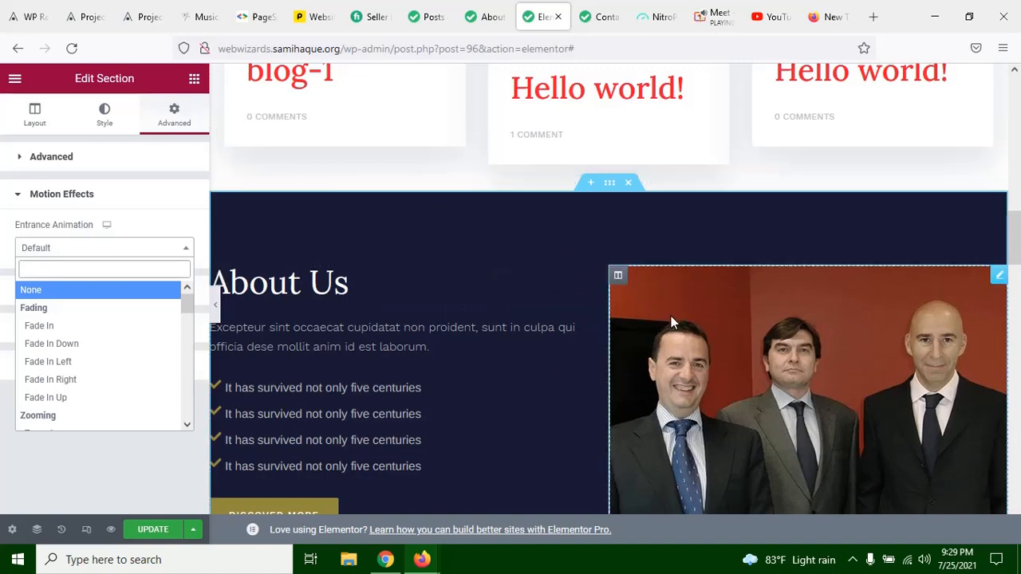
left_click(102, 186)
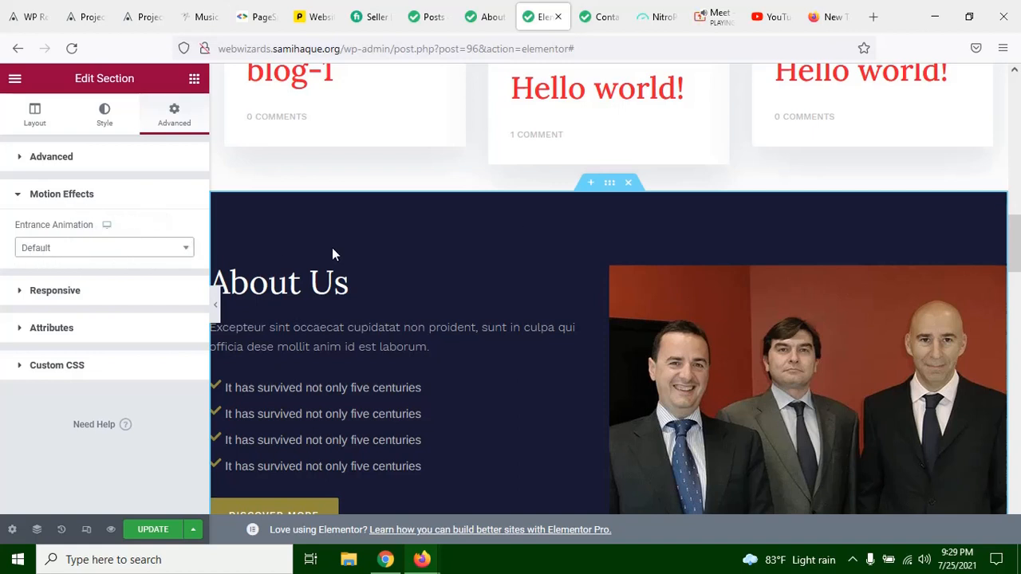
Step: Browse the full list of entrance animations for the section, from the Fading group through Light Speed and Specials
left_click(79, 250)
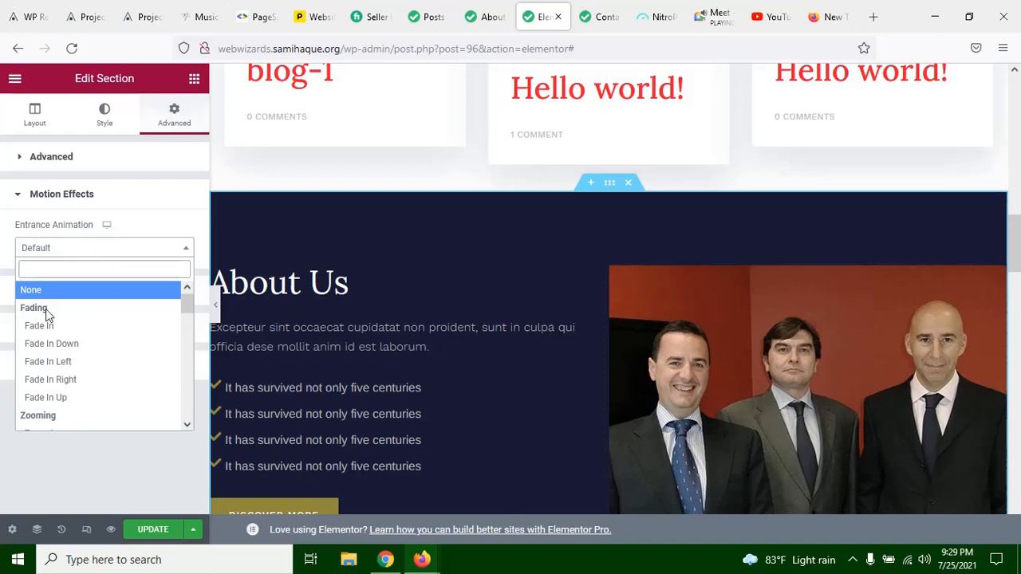
scroll(72, 375, "down", 5)
scroll(87, 375, "down", 3)
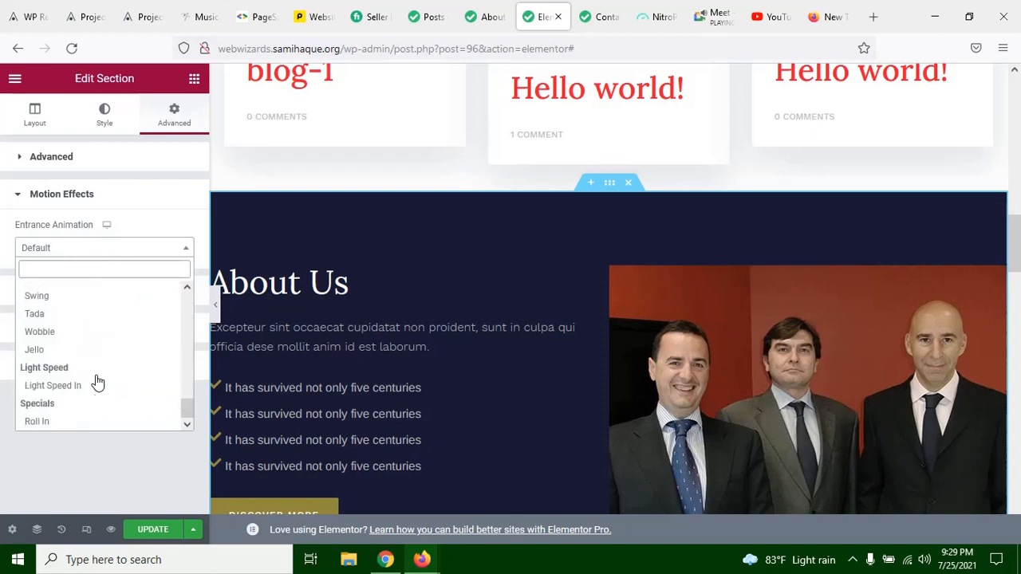
scroll(88, 389, "up", 8)
scroll(90, 386, "up", 2)
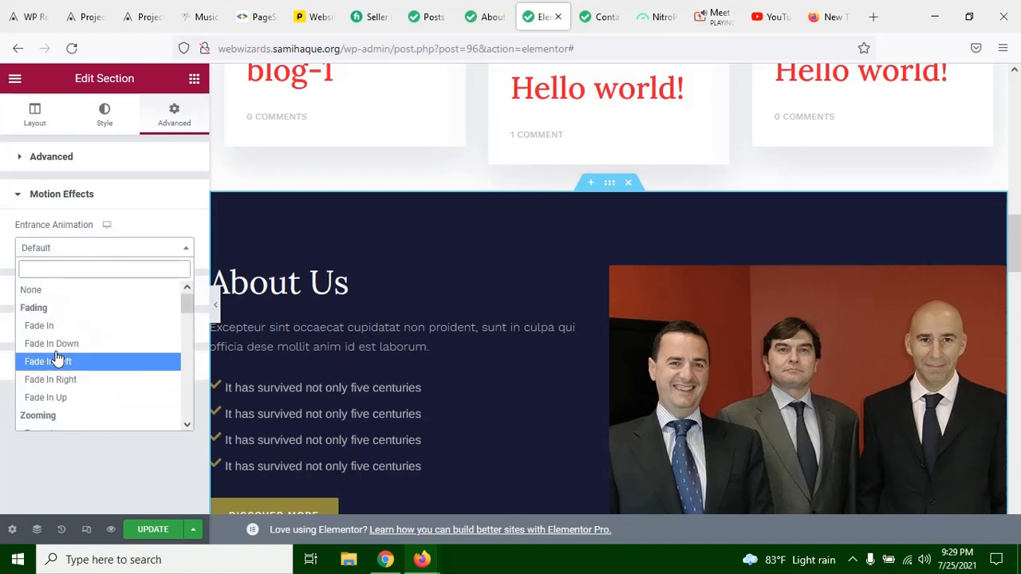
scroll(88, 375, "down", 7)
scroll(90, 410, "down", 2)
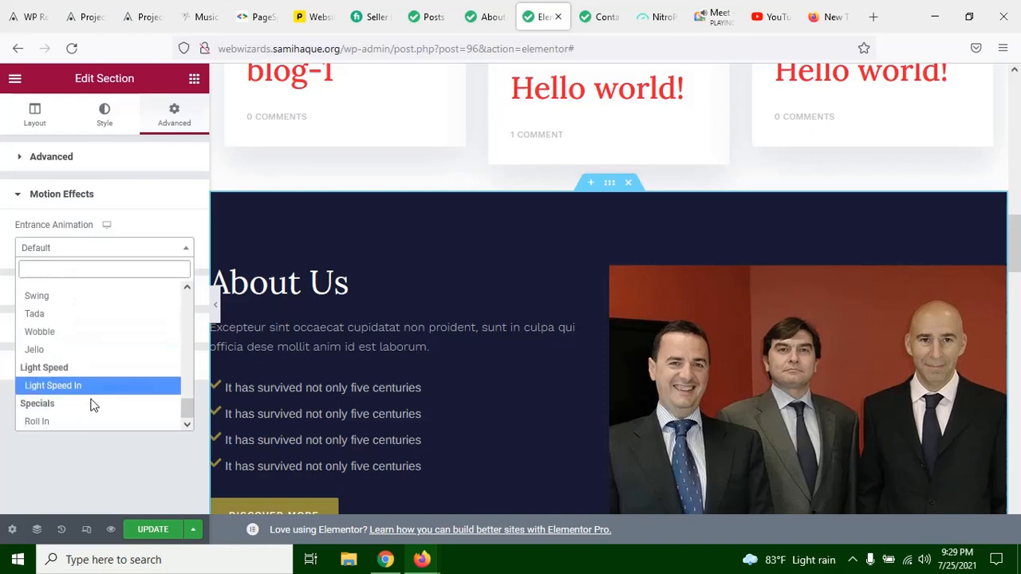
scroll(93, 375, "up", 9)
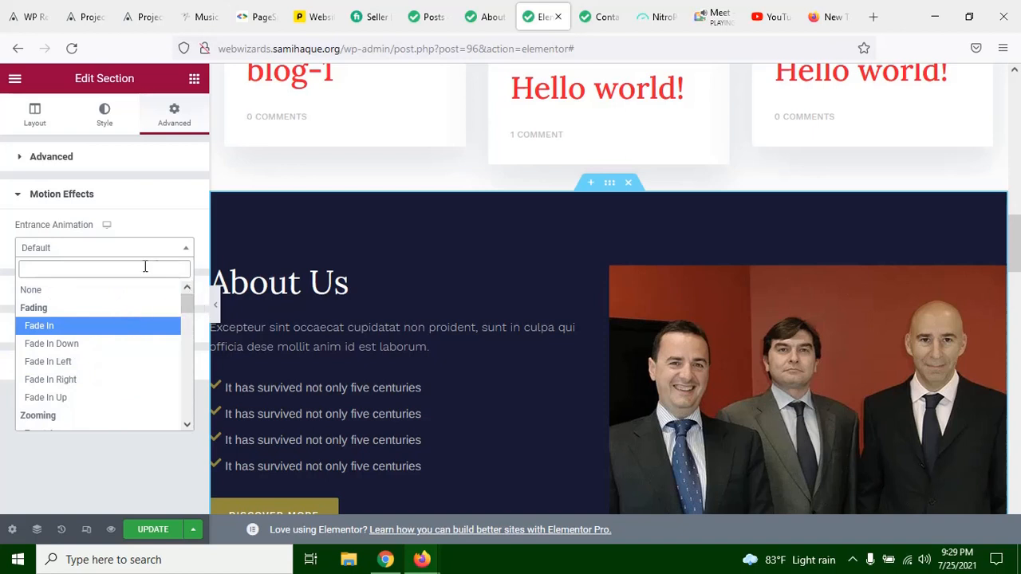
Step: Try the Fade In and Fade In Down entrance animations on the About Us section, and return to Fade In
left_click(101, 327)
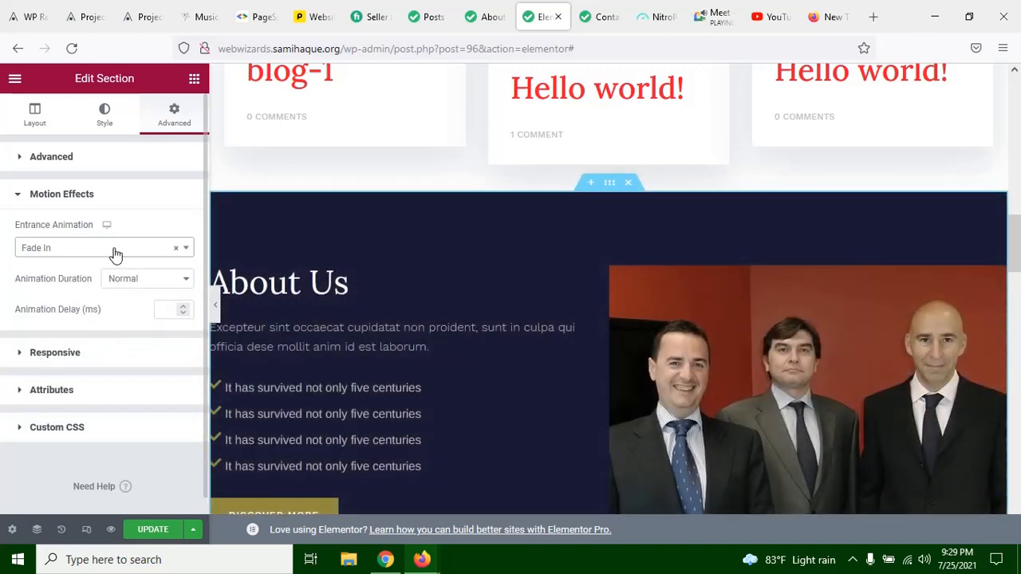
left_click(114, 253)
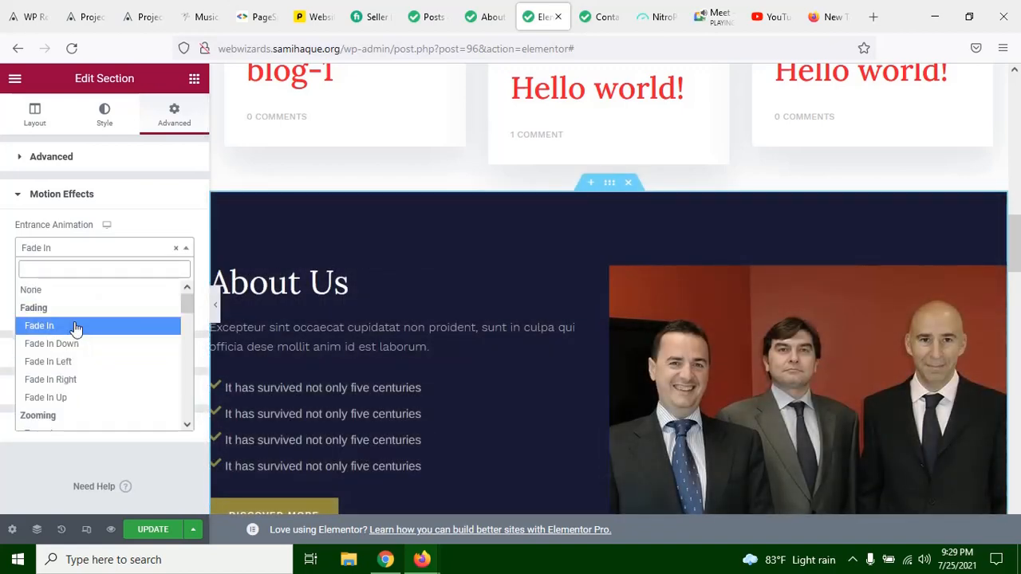
left_click(76, 327)
left_click(87, 250)
left_click(80, 343)
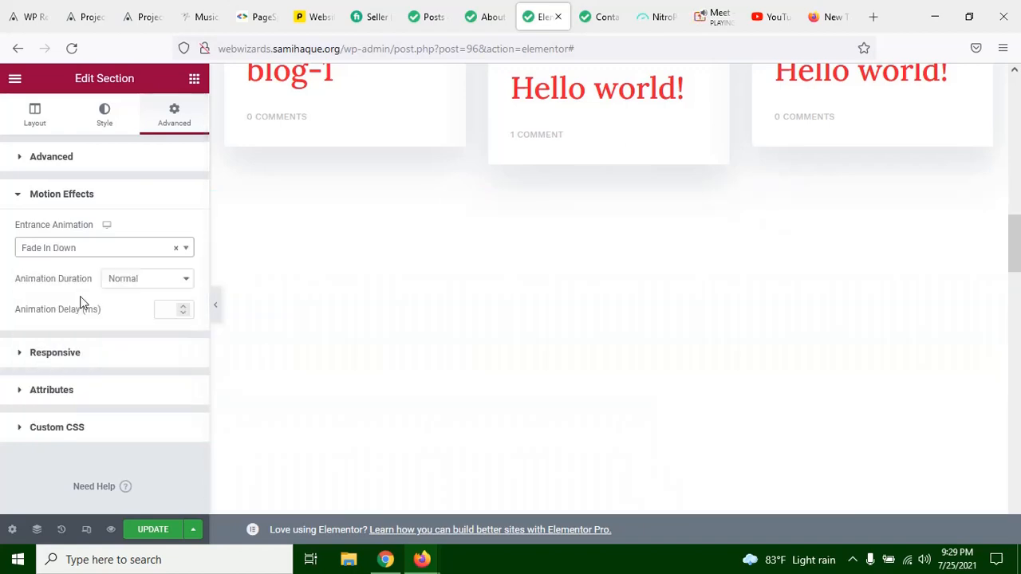
left_click(84, 247)
left_click(67, 332)
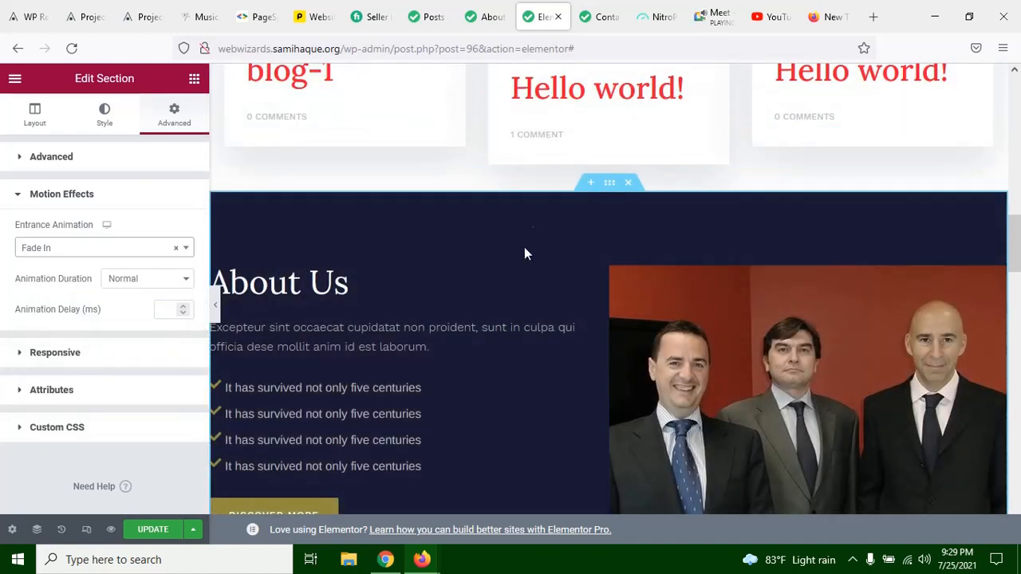
Step: Try Fade In Down again as the About Us section's entrance animation, and change it to Fade In Left
left_click(60, 251)
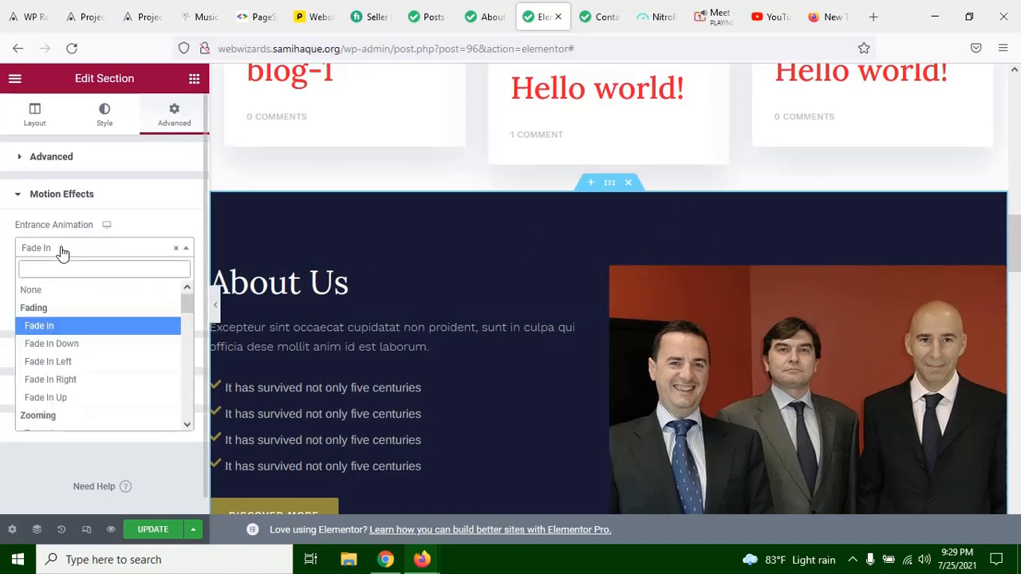
left_click(69, 345)
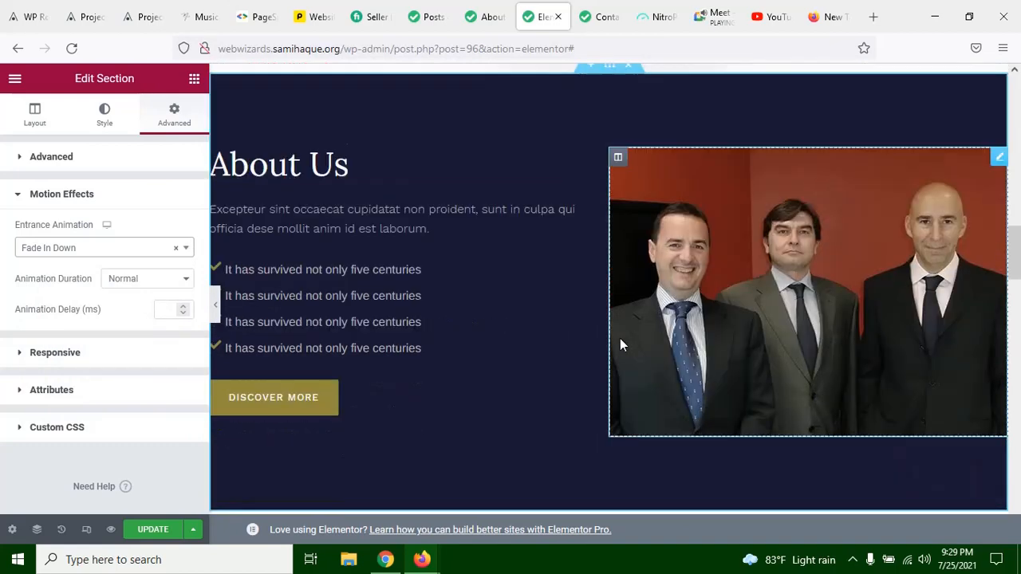
scroll(622, 332, "up", 3)
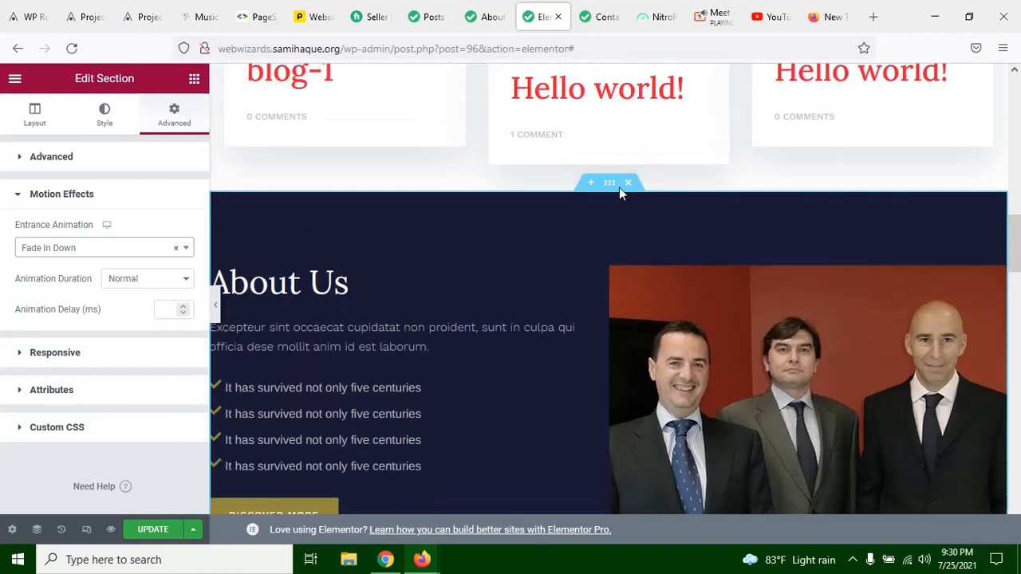
left_click(68, 253)
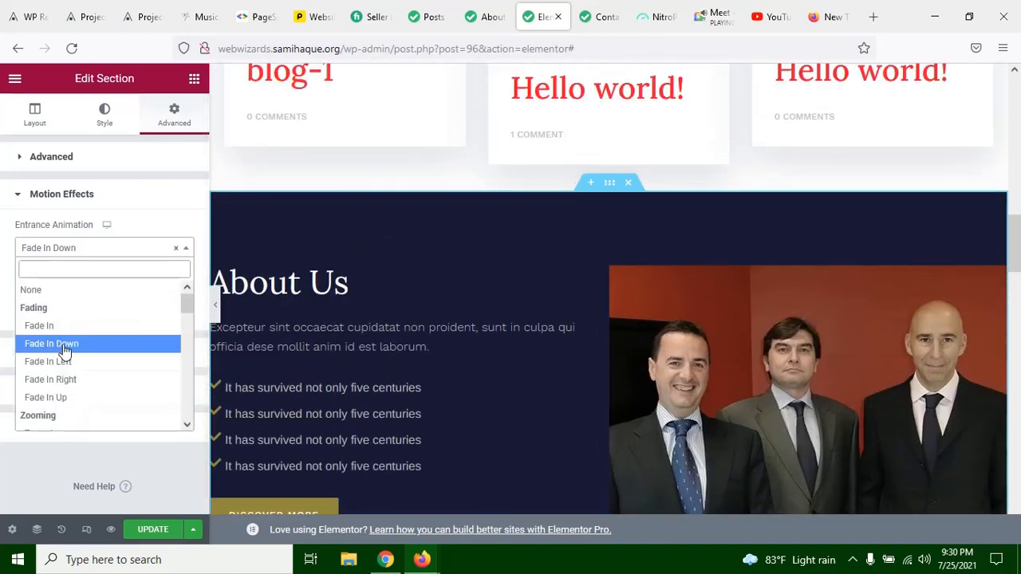
left_click(64, 346)
left_click(75, 250)
left_click(60, 359)
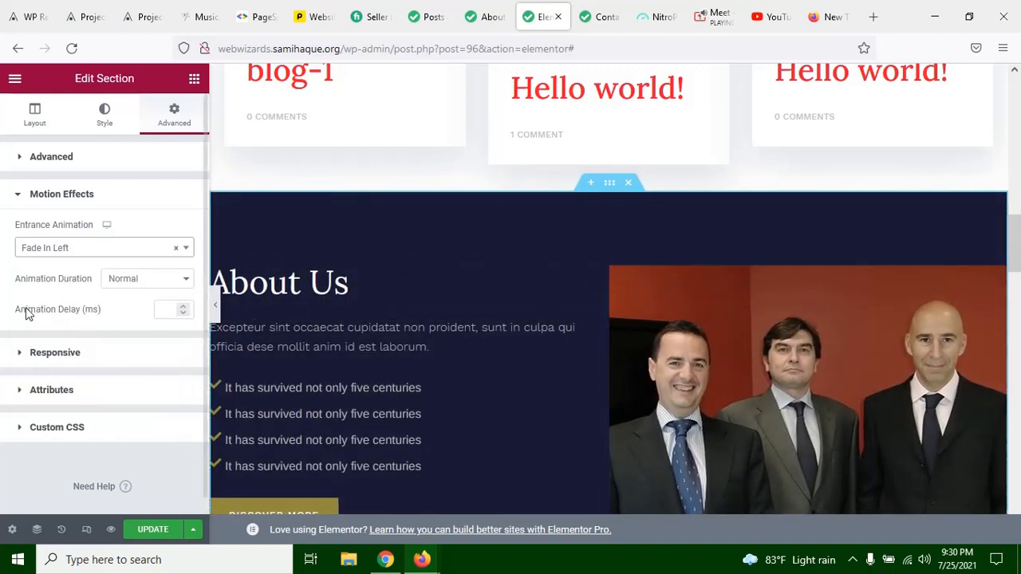
Step: Set the About Us section's entrance animation to Fade In Right and update the page
left_click(43, 254)
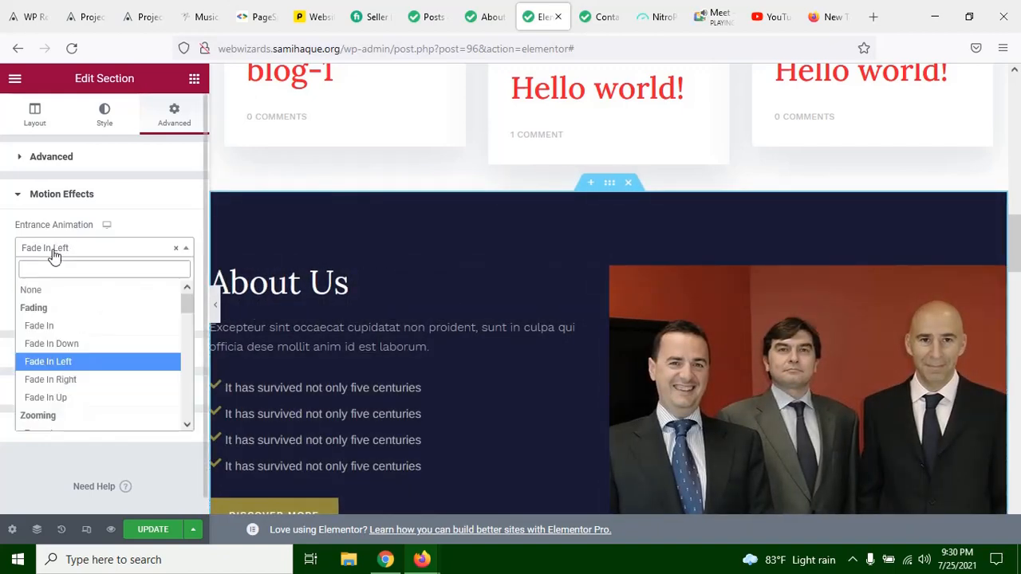
left_click(102, 379)
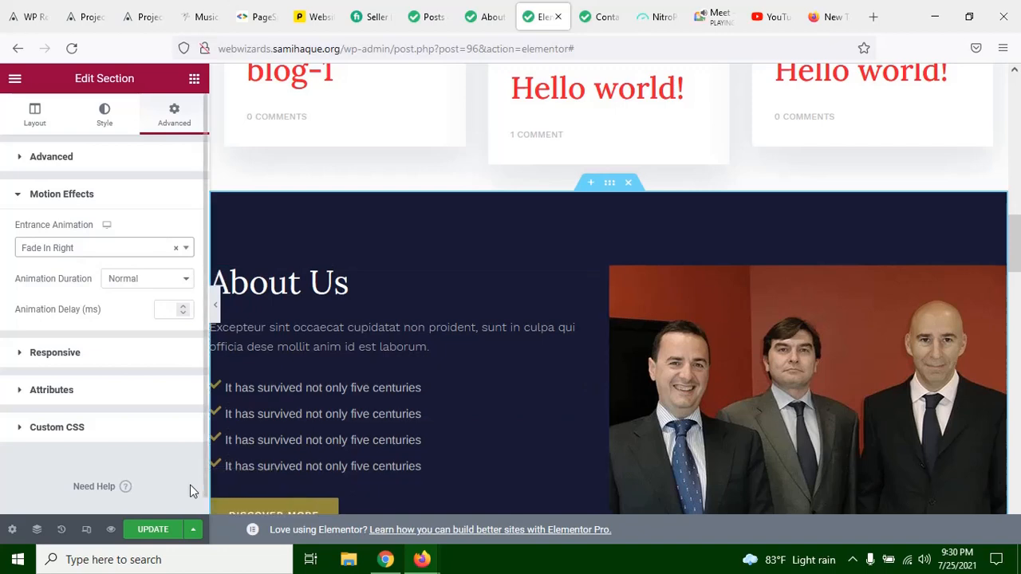
left_click(160, 530)
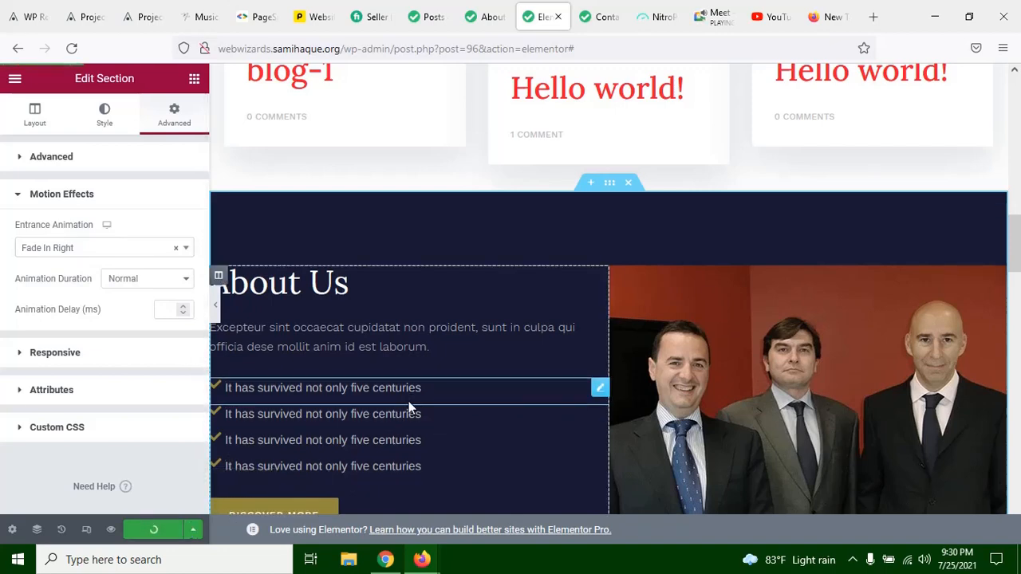
Step: Switch to the live About us page, view it down to the dark About Us section, and reload the page
left_click(484, 16)
scroll(540, 263, "up", 10)
scroll(562, 246, "down", 8)
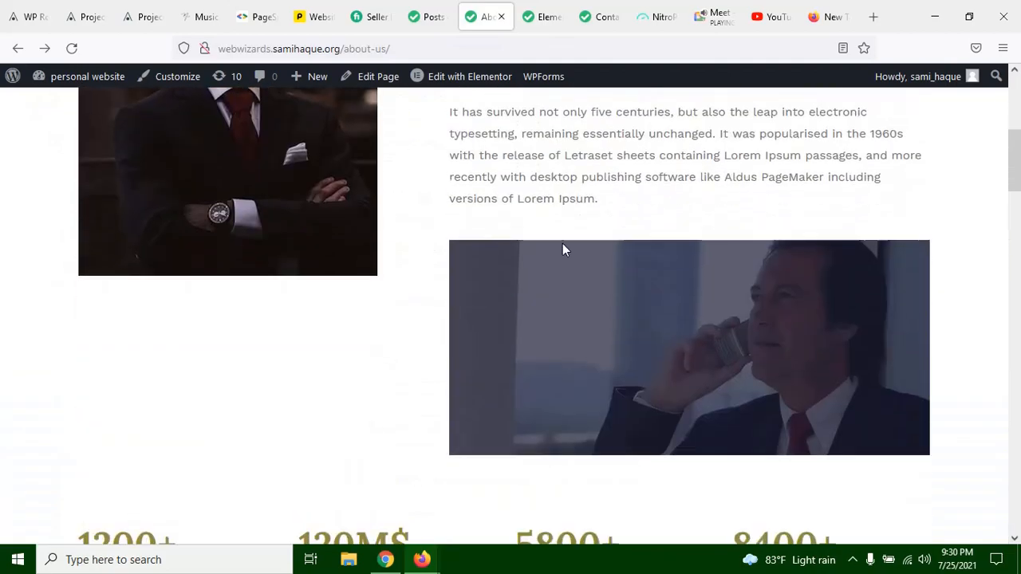
scroll(607, 343, "up", 10)
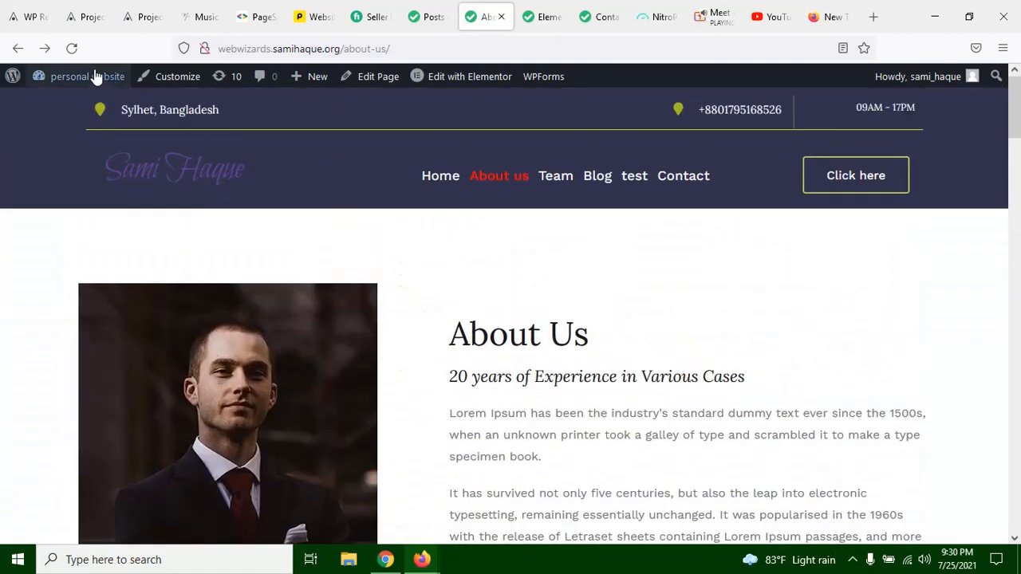
left_click(73, 48)
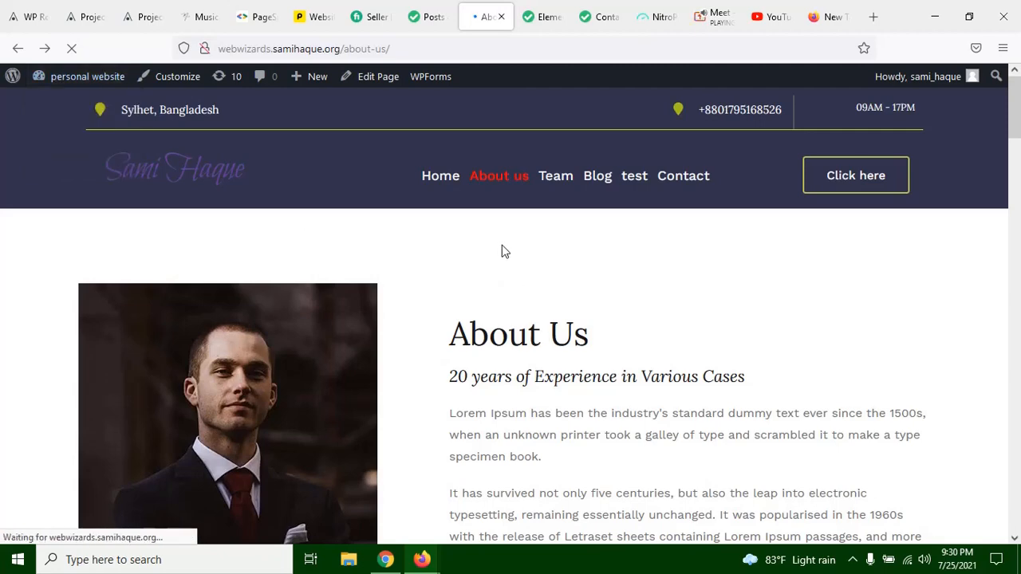
Step: Examine the reloaded live page from the header through the blog posts to see how the dark About Us section enters
scroll(504, 253, "down", 10)
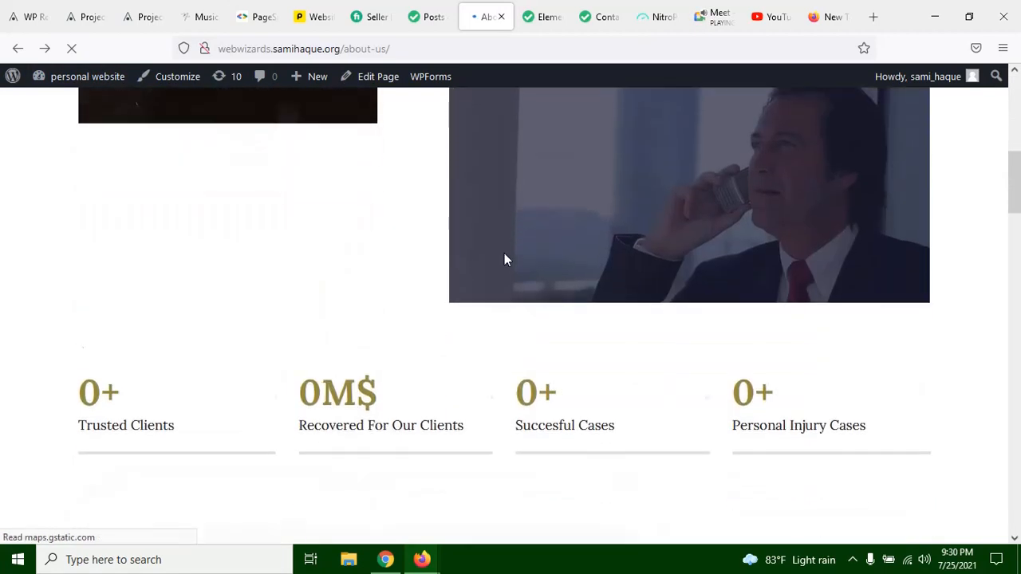
scroll(504, 260, "down", 5)
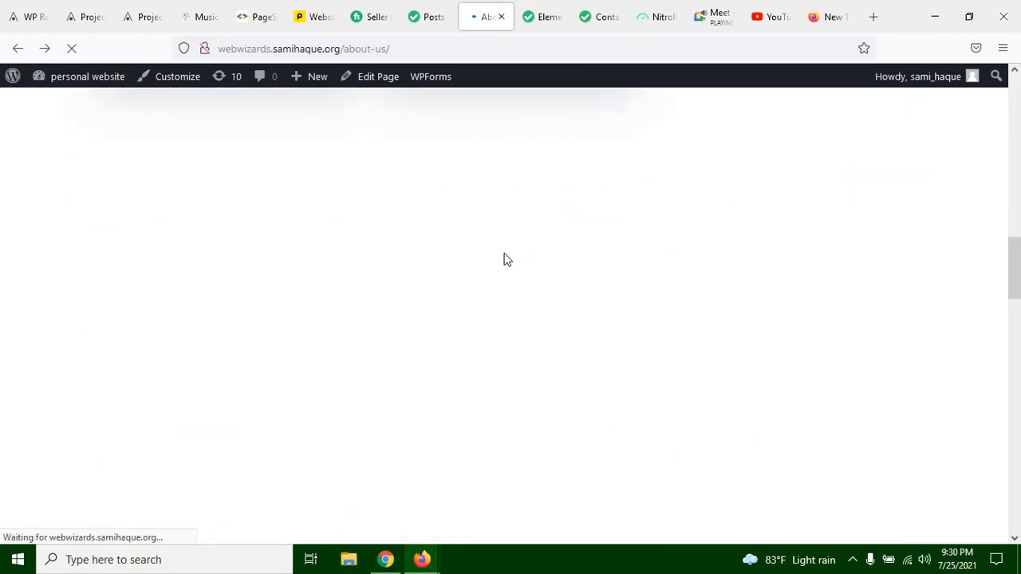
scroll(504, 259, "up", 3)
scroll(506, 260, "down", 3)
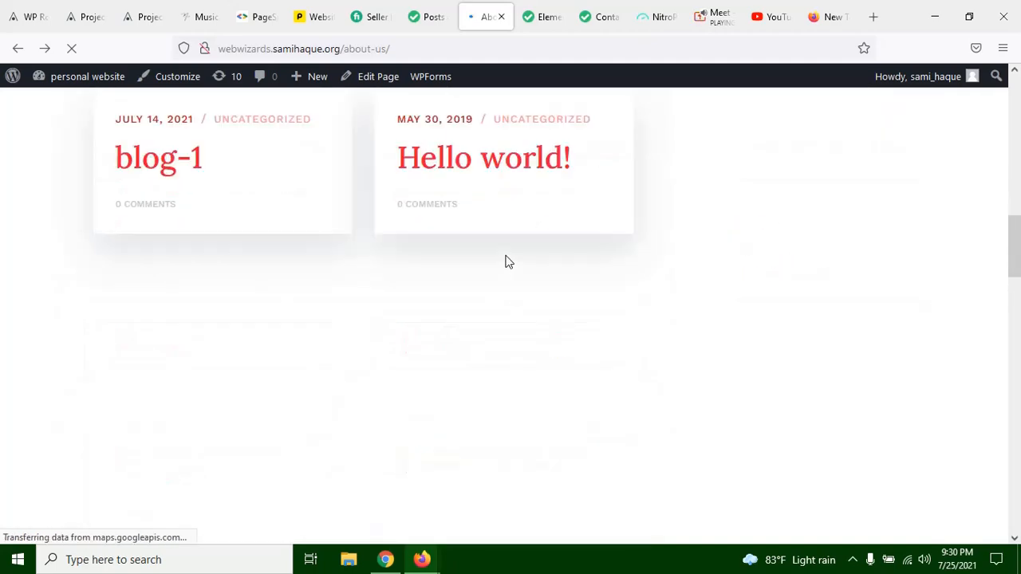
scroll(505, 262, "down", 3)
scroll(511, 265, "up", 3)
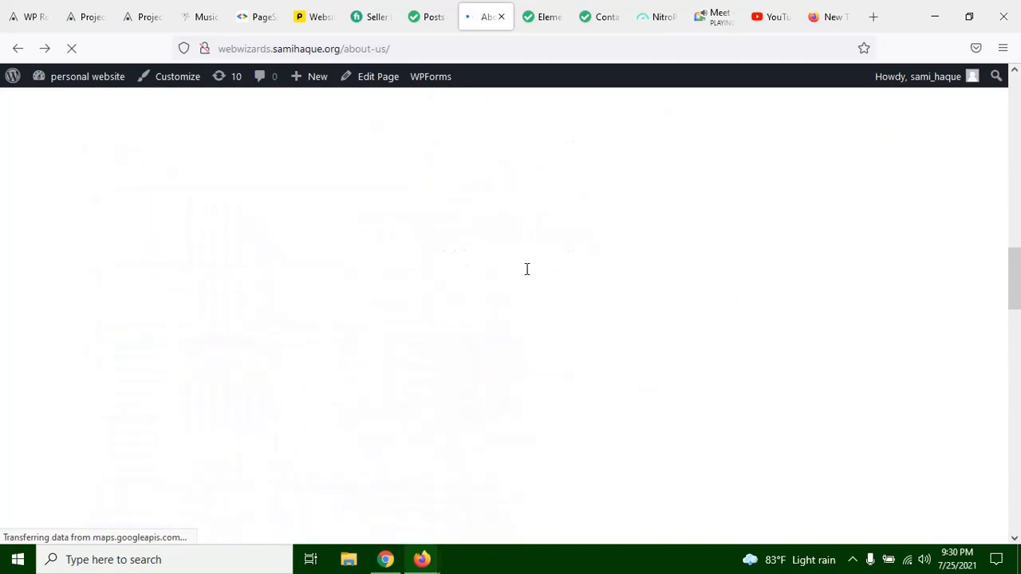
scroll(576, 296, "up", 10)
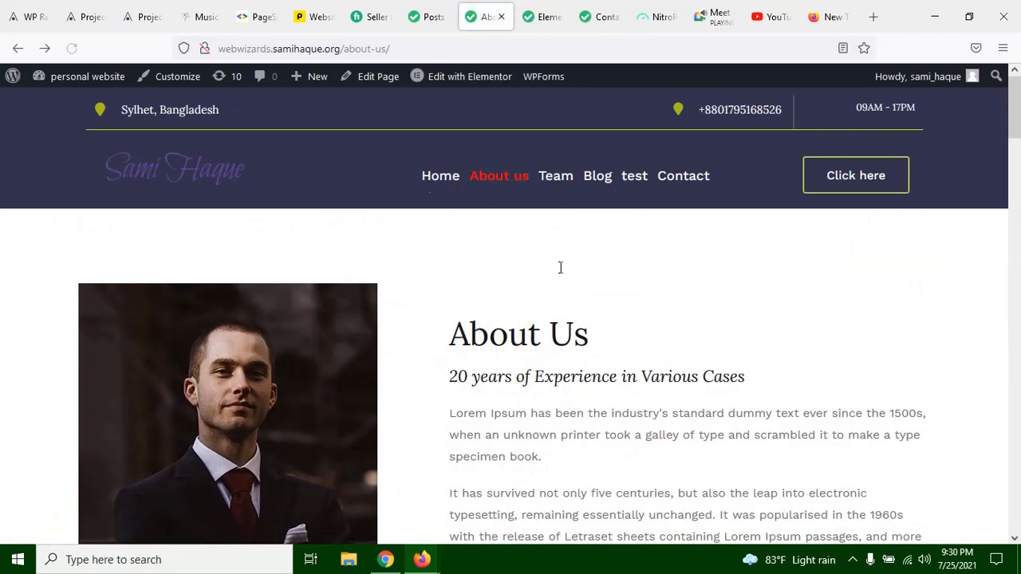
scroll(377, 200, "down", 12)
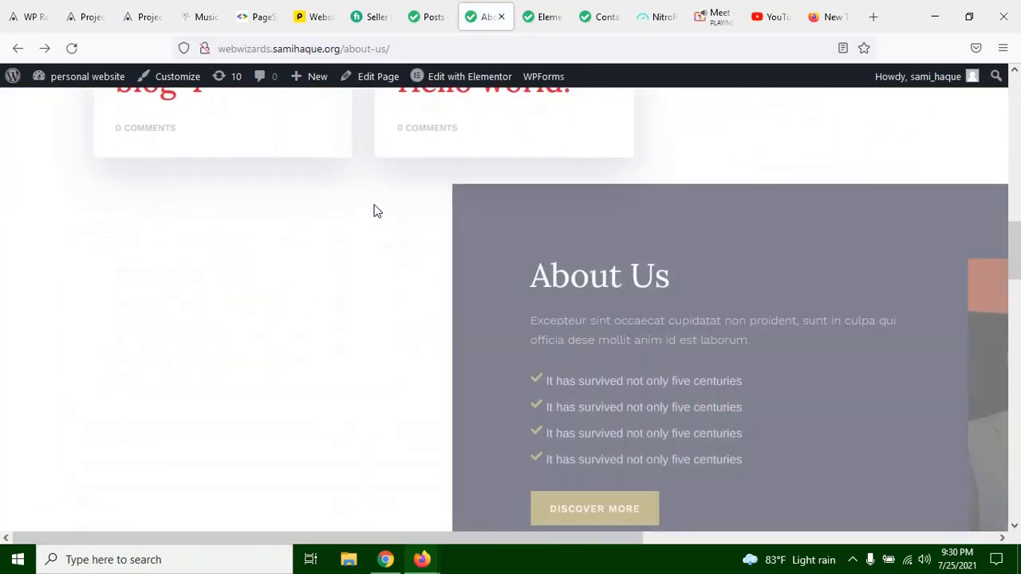
scroll(374, 204, "up", 2)
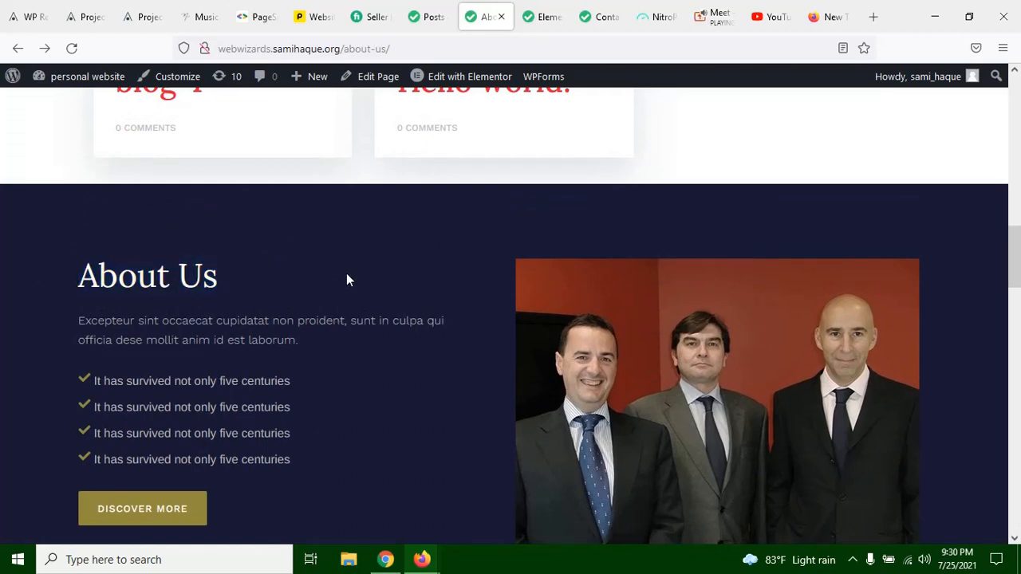
scroll(347, 276, "down", 6)
scroll(606, 311, "up", 6)
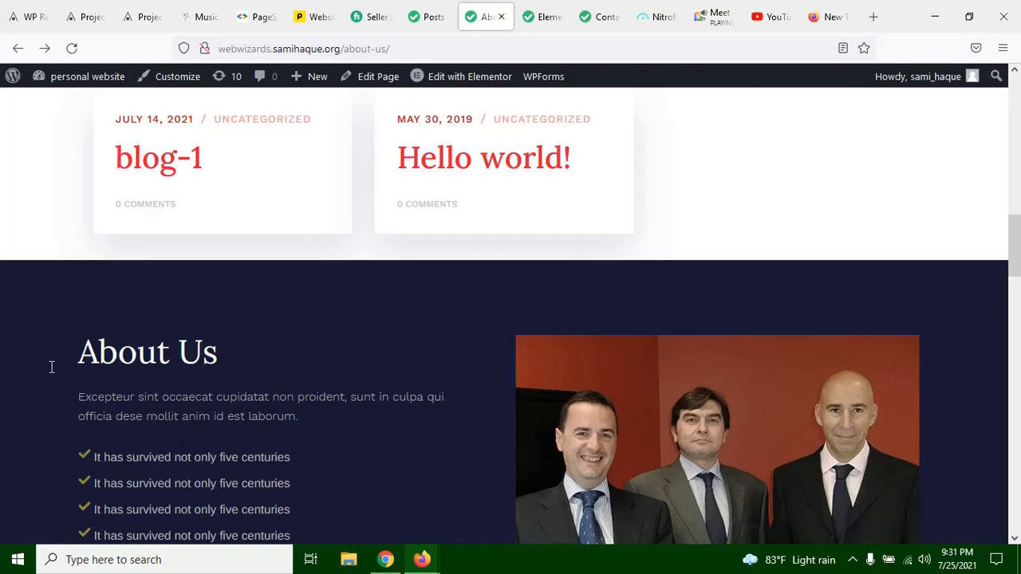
scroll(267, 369, "up", 2)
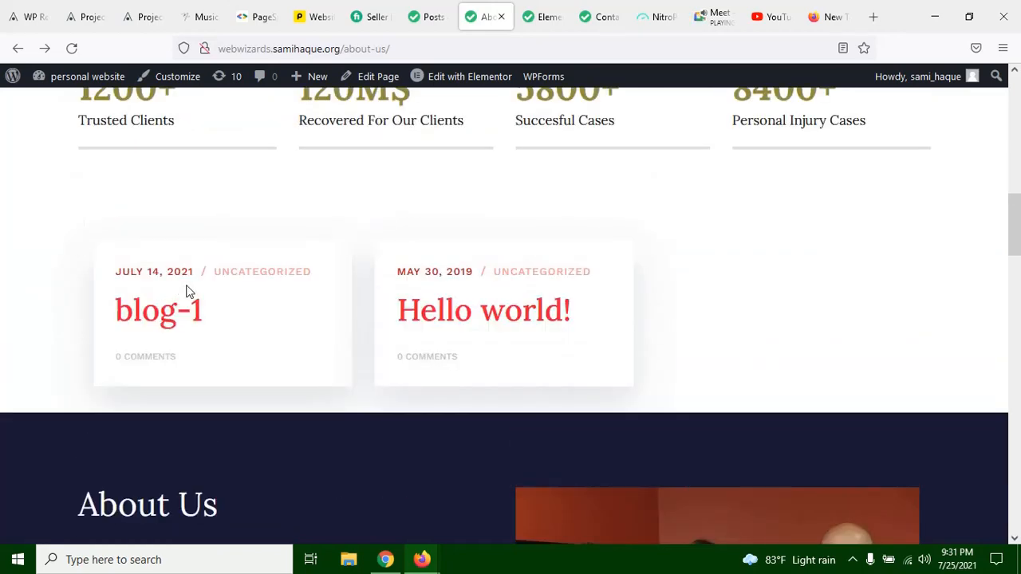
Step: Review the live About us page between its first About Us section and the dark About Us section
scroll(560, 425, "up", 8)
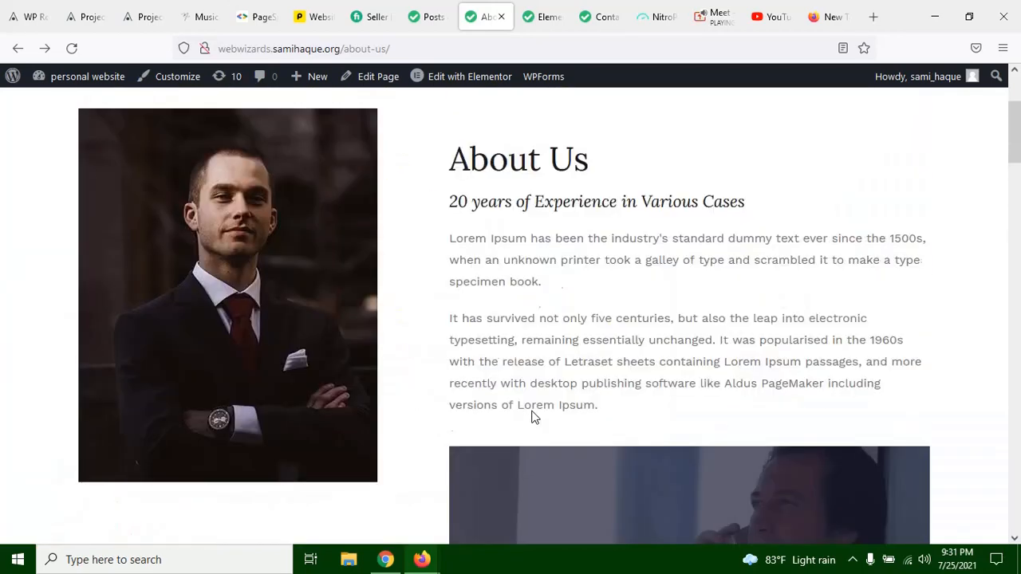
scroll(533, 415, "down", 10)
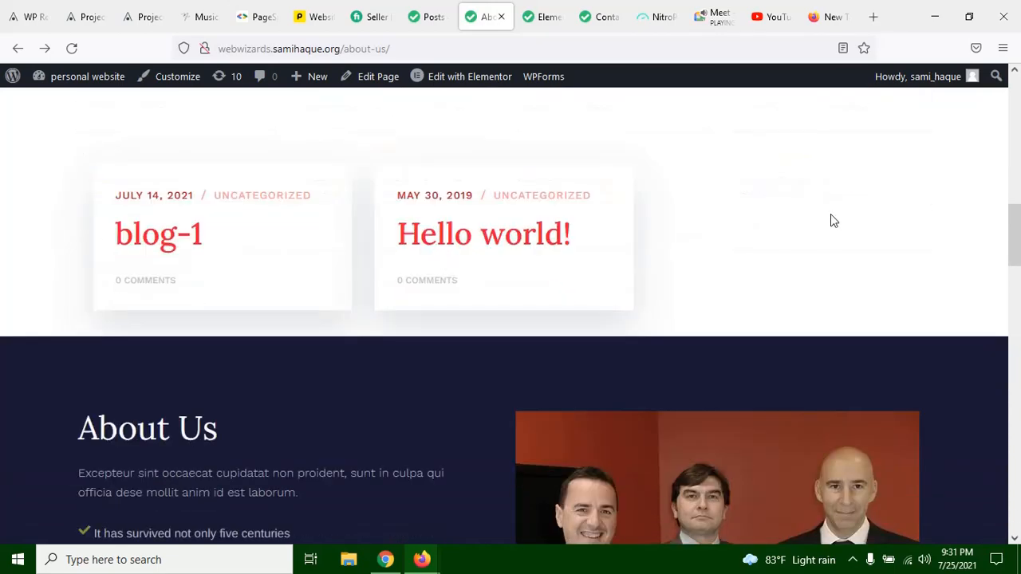
scroll(830, 221, "down", 2)
scroll(655, 227, "up", 3)
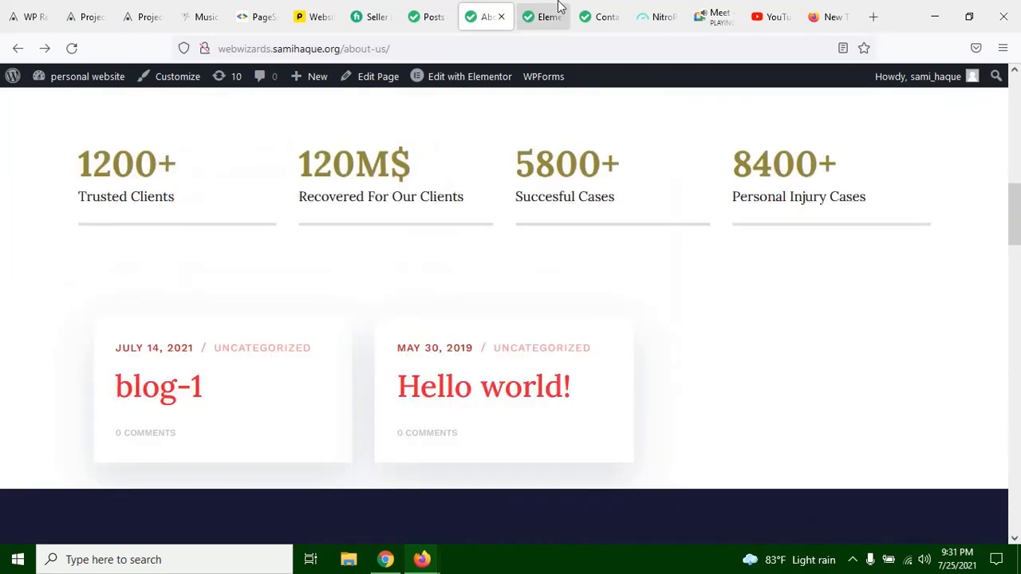
Step: Compare the blog posts and dark About Us section in the Elementor editor with the live page and the WordPress posts list
left_click(550, 11)
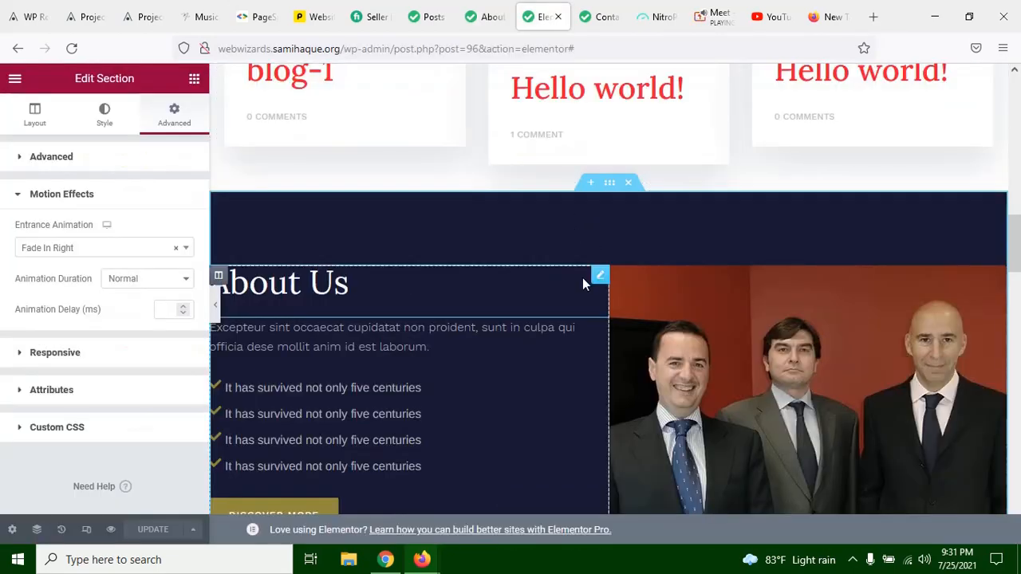
left_click(114, 248)
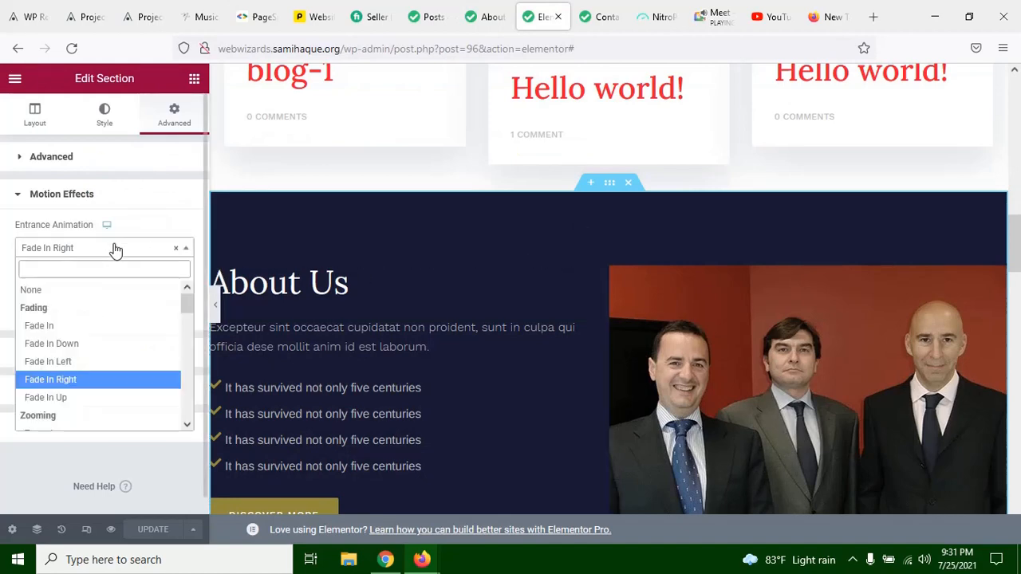
left_click(488, 19)
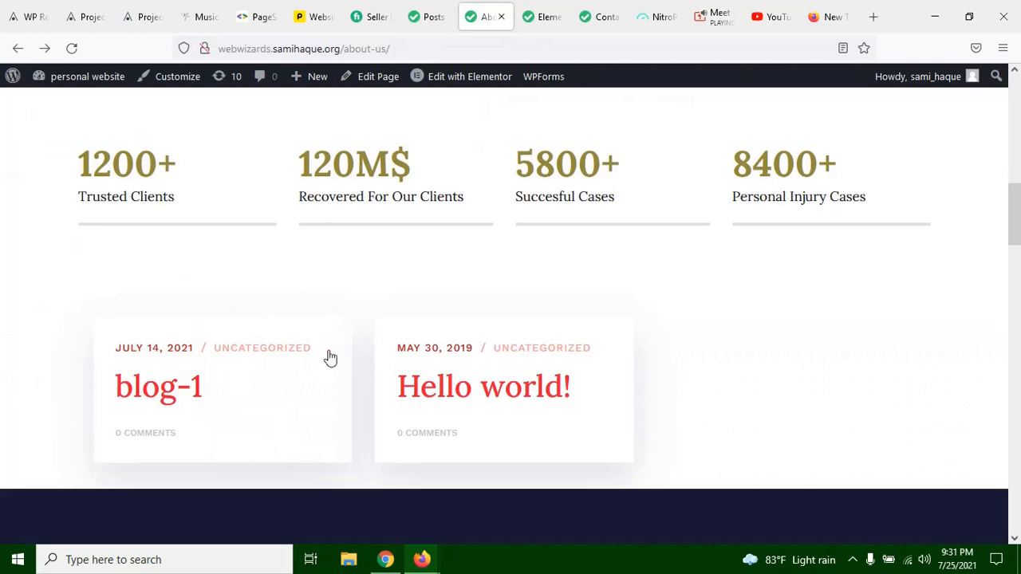
left_click(437, 19)
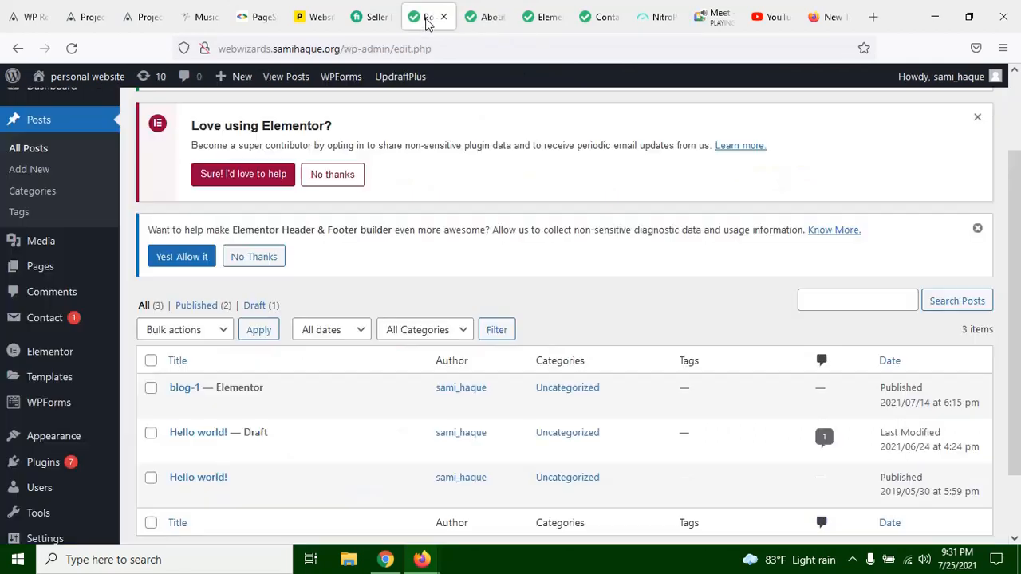
left_click(544, 17)
scroll(615, 291, "up", 2)
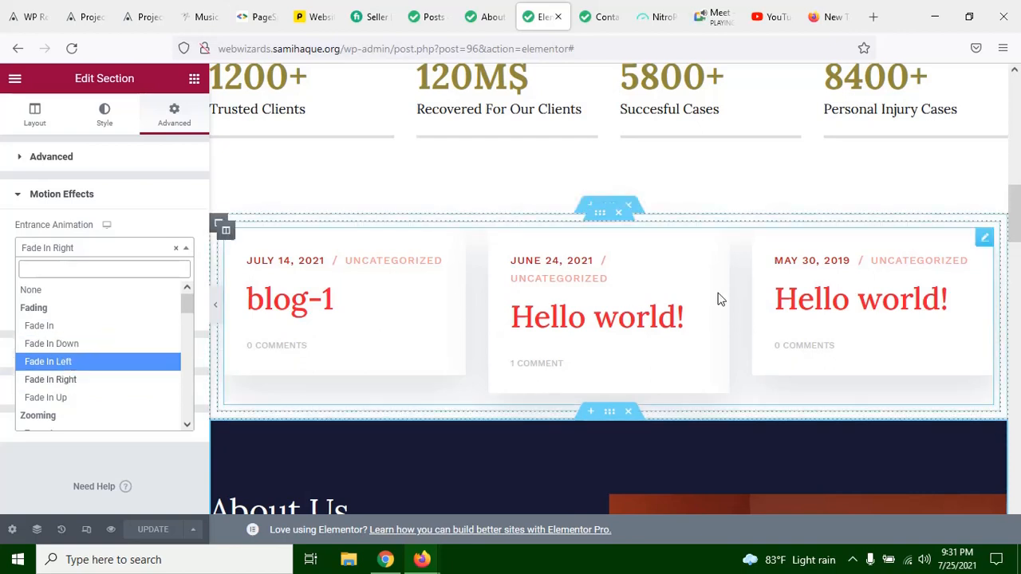
scroll(662, 302, "down", 4)
scroll(696, 292, "up", 1)
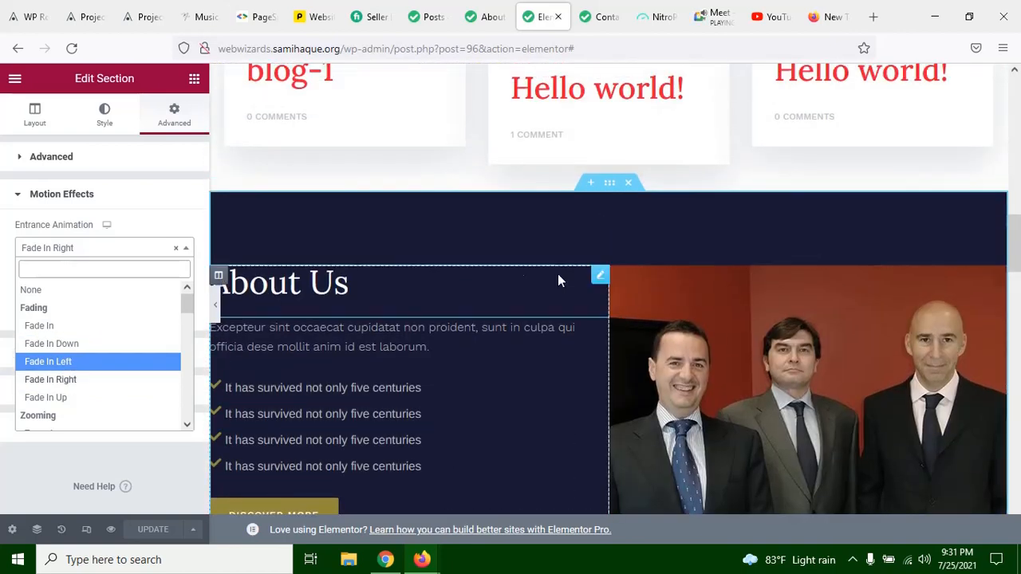
scroll(573, 251, "up", 2)
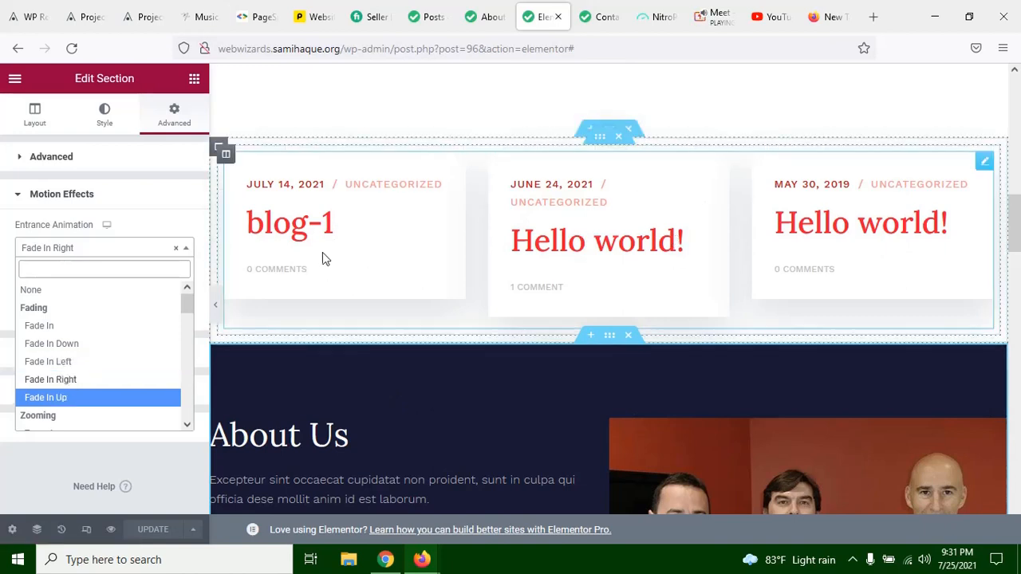
Step: Try Zoom In as the dark About Us section's entrance animation, and change it to Zoom In Down
scroll(91, 366, "down", 2)
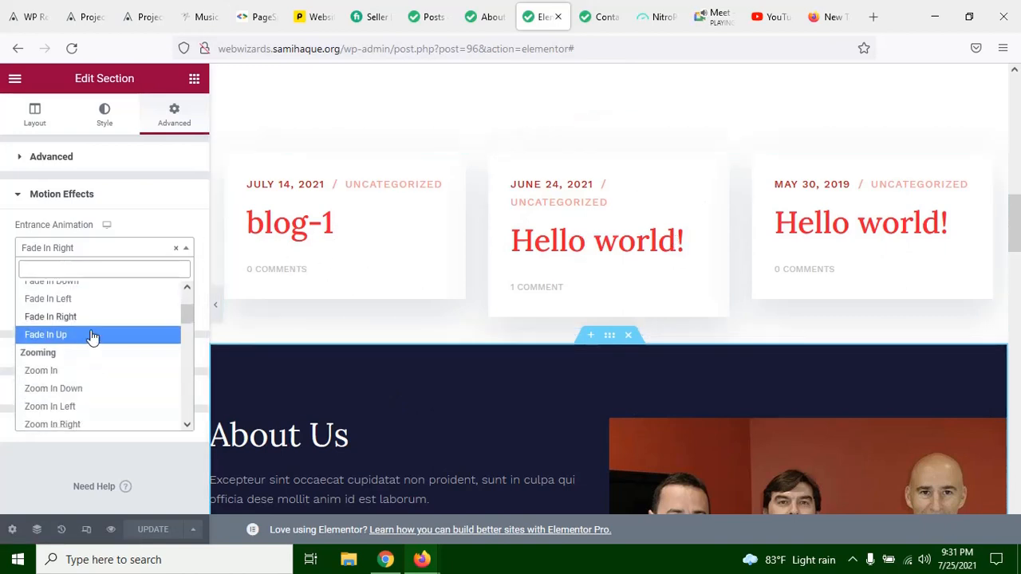
scroll(519, 283, "down", 2)
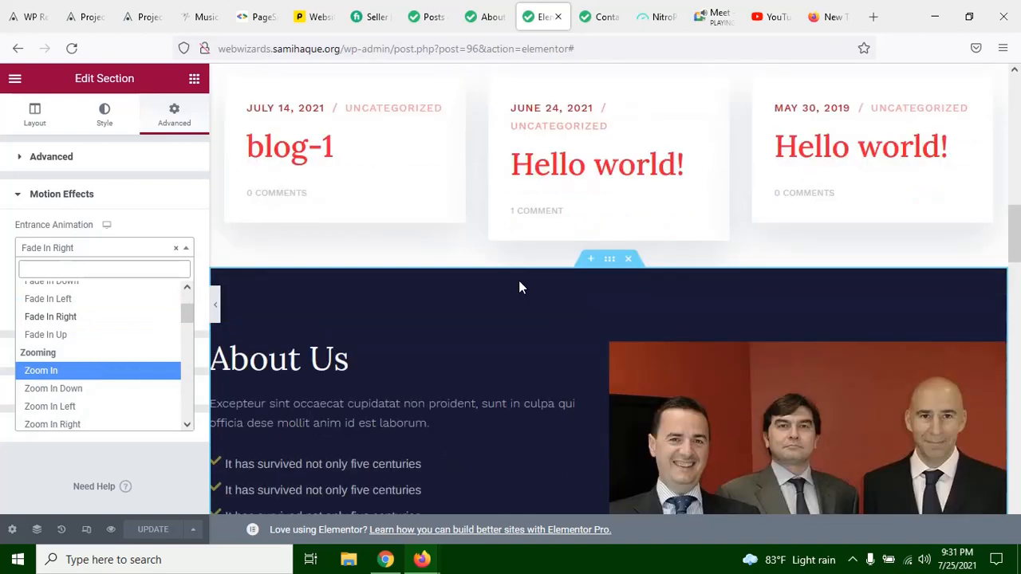
left_click(62, 371)
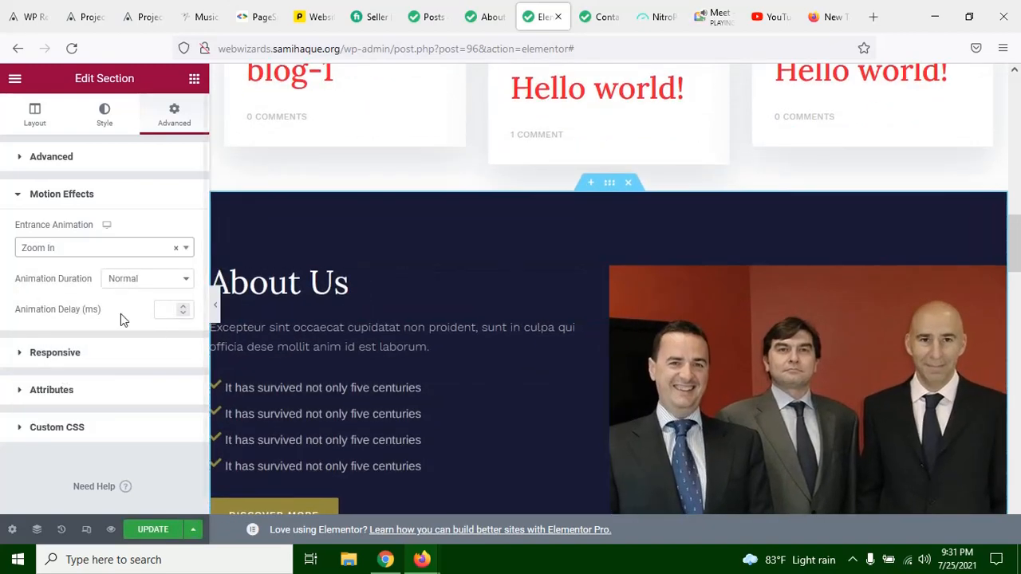
left_click(77, 252)
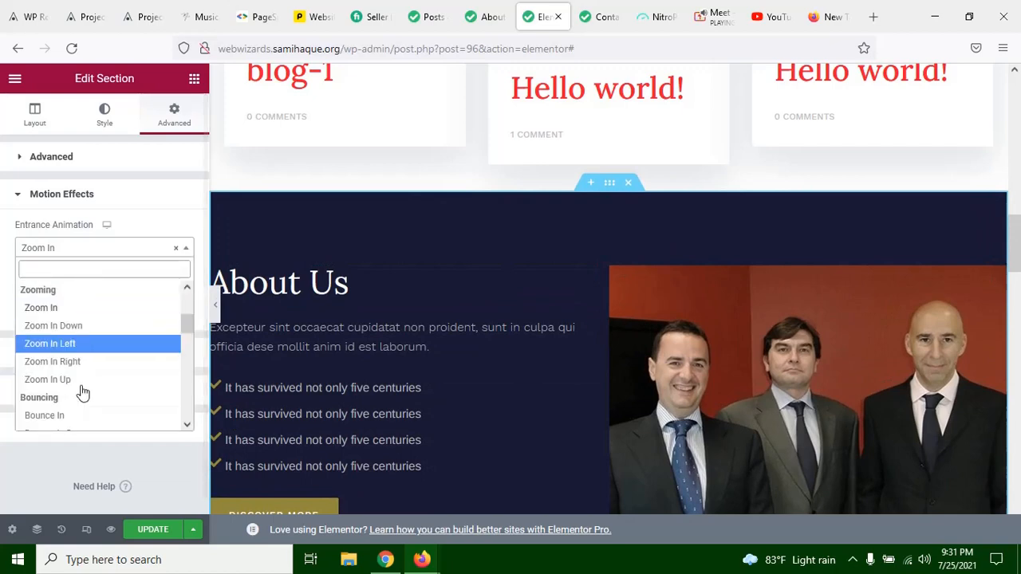
left_click(87, 327)
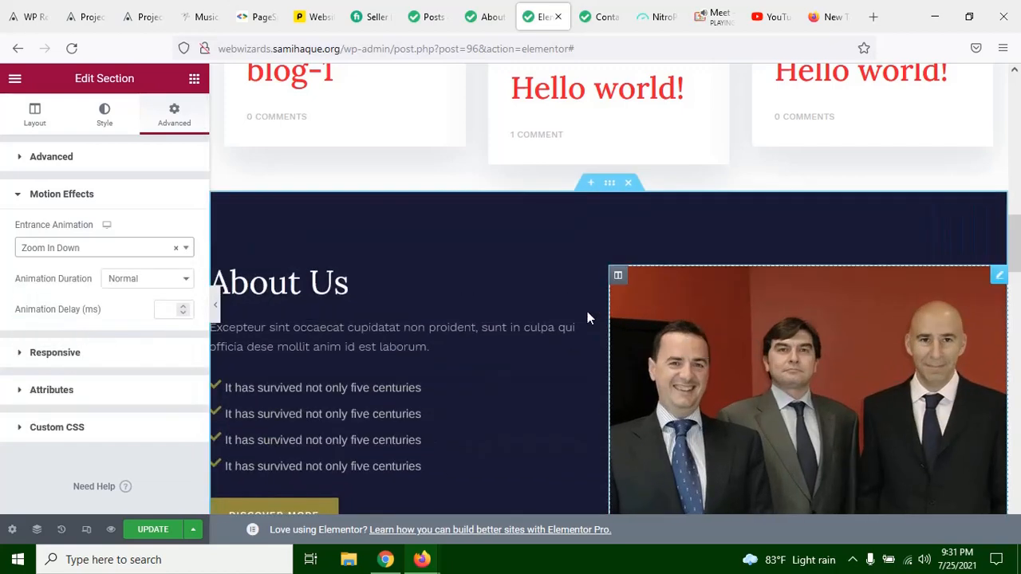
Step: Try Bounce In as the About Us section's entrance animation, and change it to Slide In Left
left_click(31, 248)
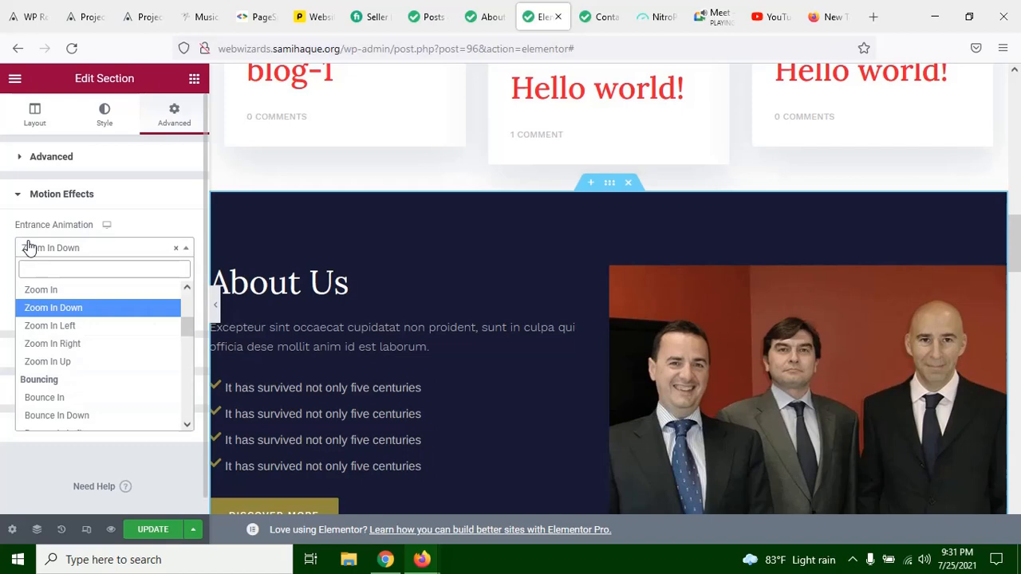
left_click(79, 398)
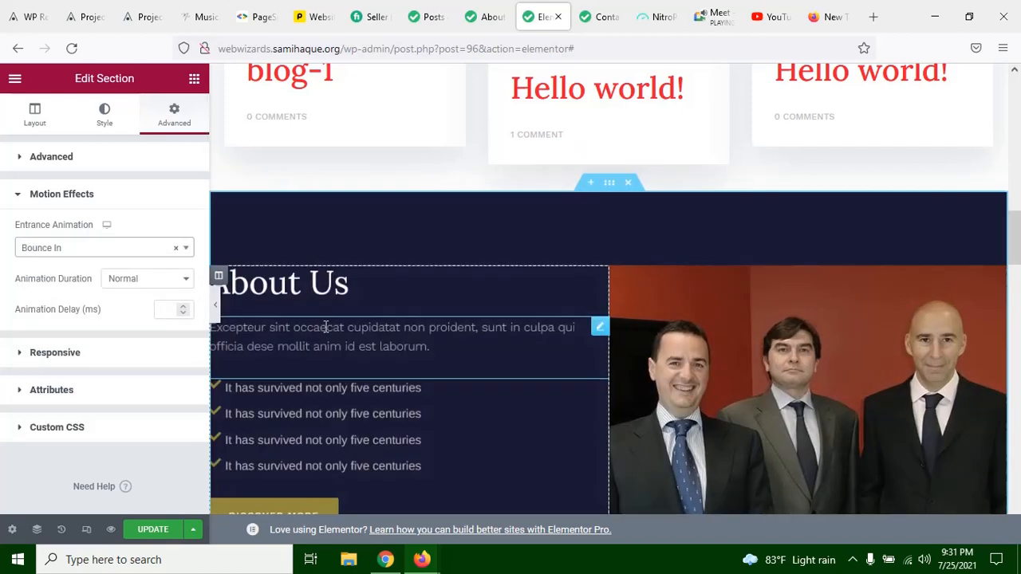
left_click(100, 247)
scroll(103, 417, "down", 5)
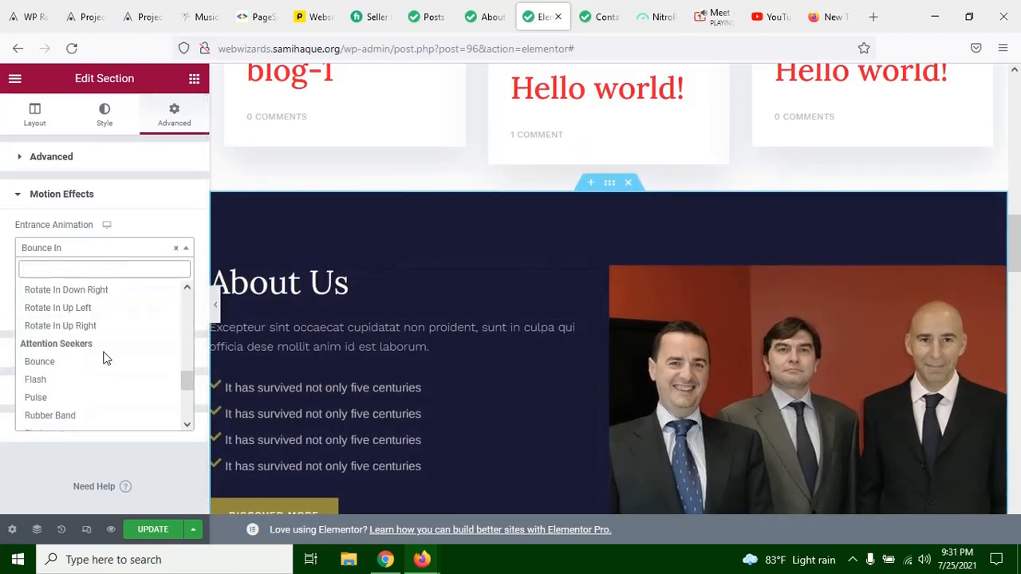
scroll(104, 359, "up", 1)
scroll(104, 359, "up", 2)
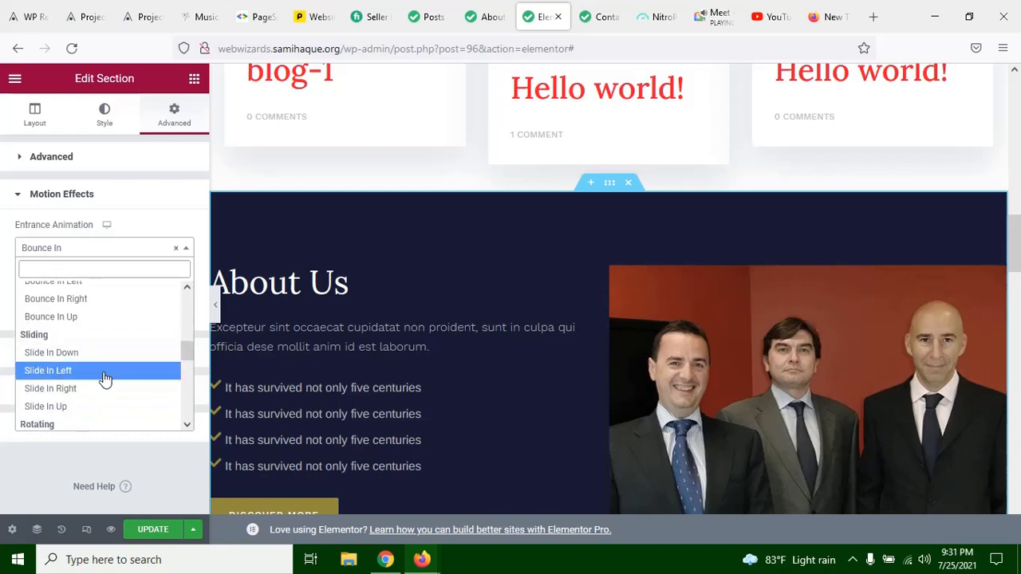
left_click(102, 372)
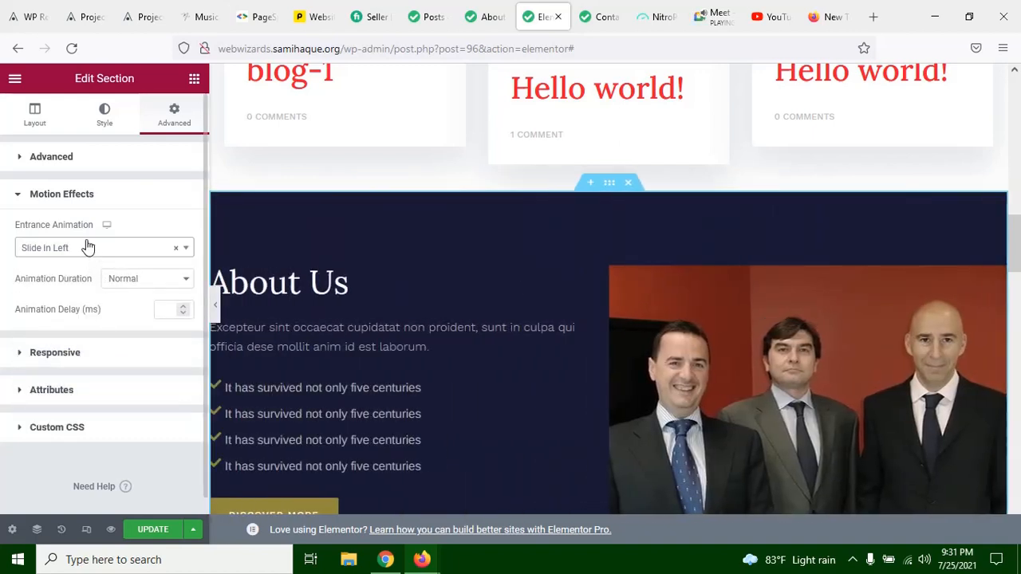
Step: Try the attention seeker animation Bounce on the About Us section, and change it to Shake
left_click(88, 248)
scroll(91, 379, "down", 3)
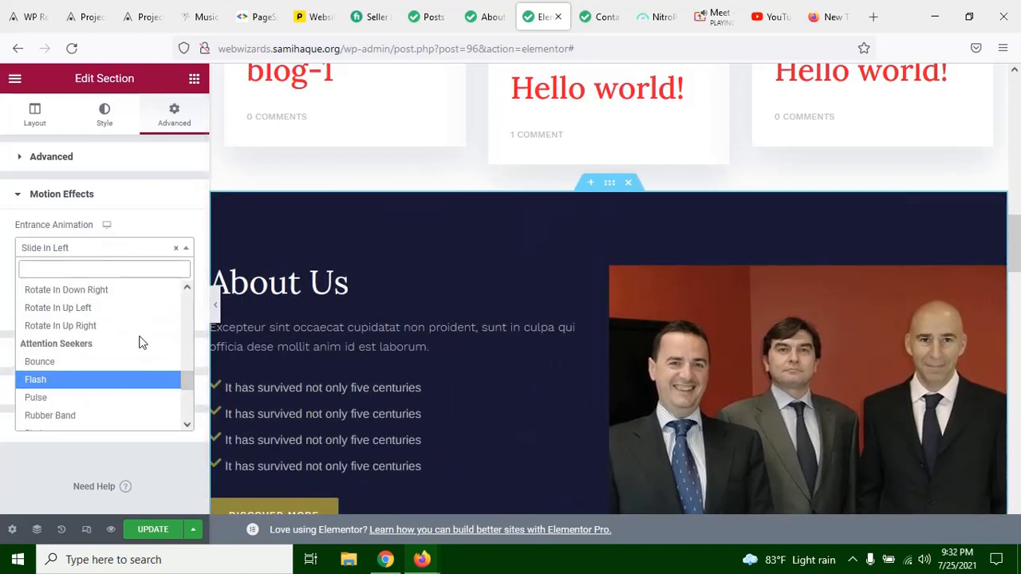
left_click(92, 363)
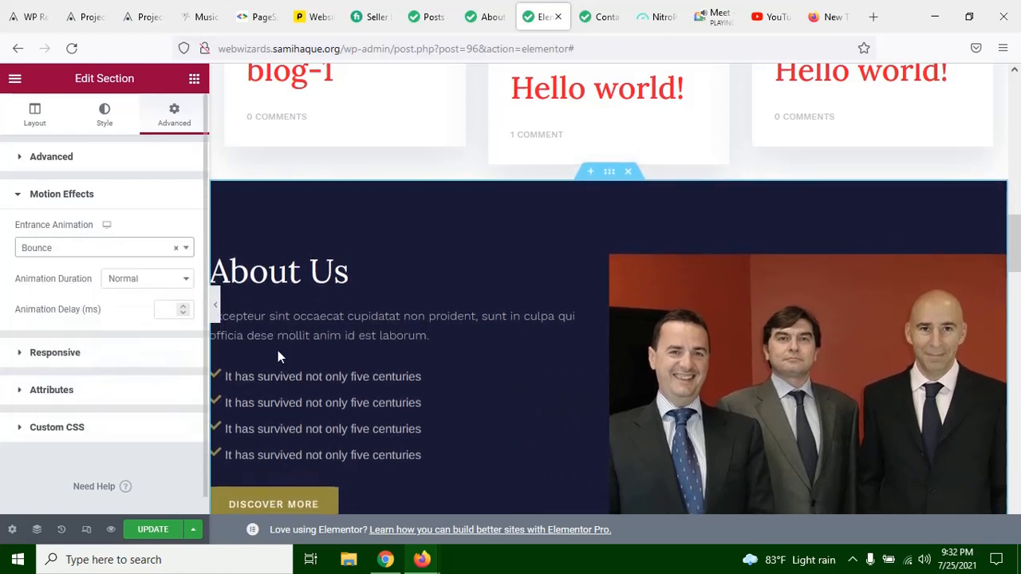
left_click(47, 246)
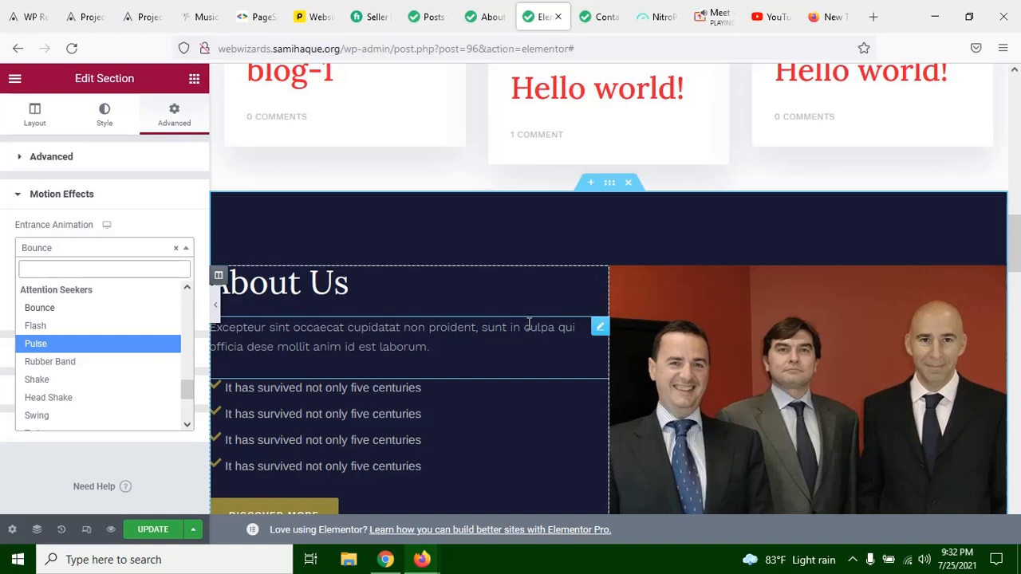
scroll(116, 348, "down", 2)
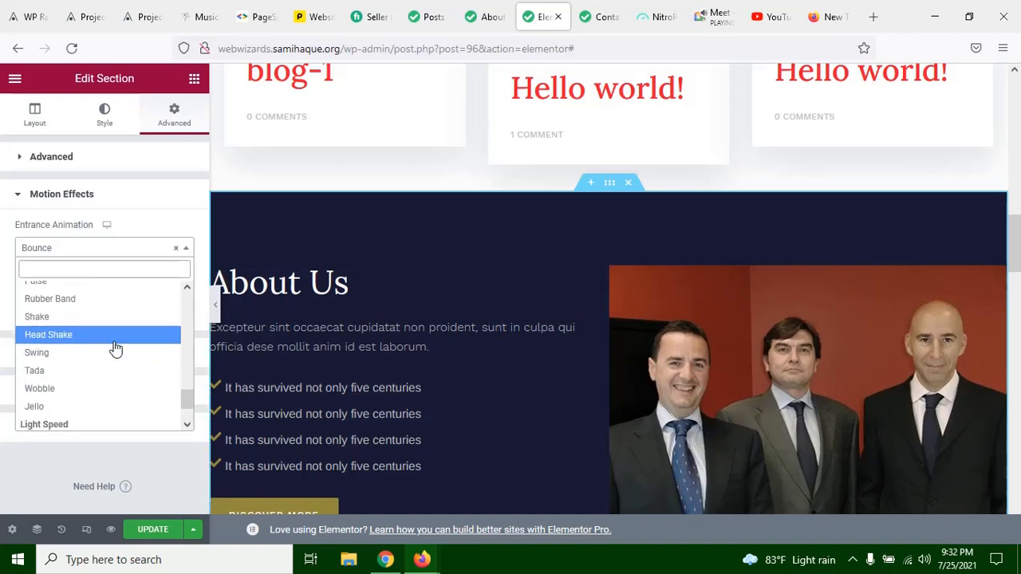
left_click(114, 319)
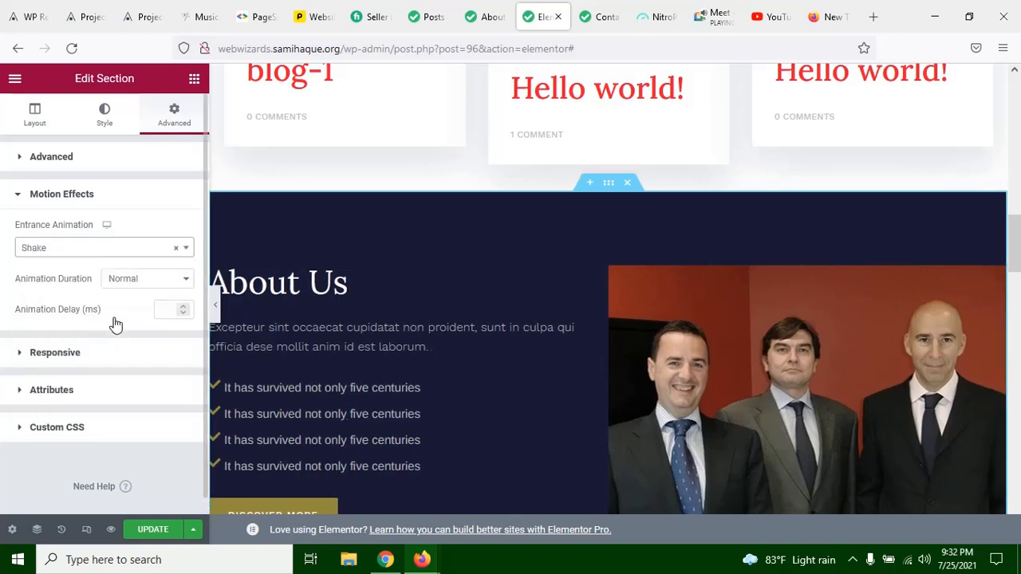
Step: Try Wobble as the About Us section's entrance animation, and change it to Jello
left_click(88, 250)
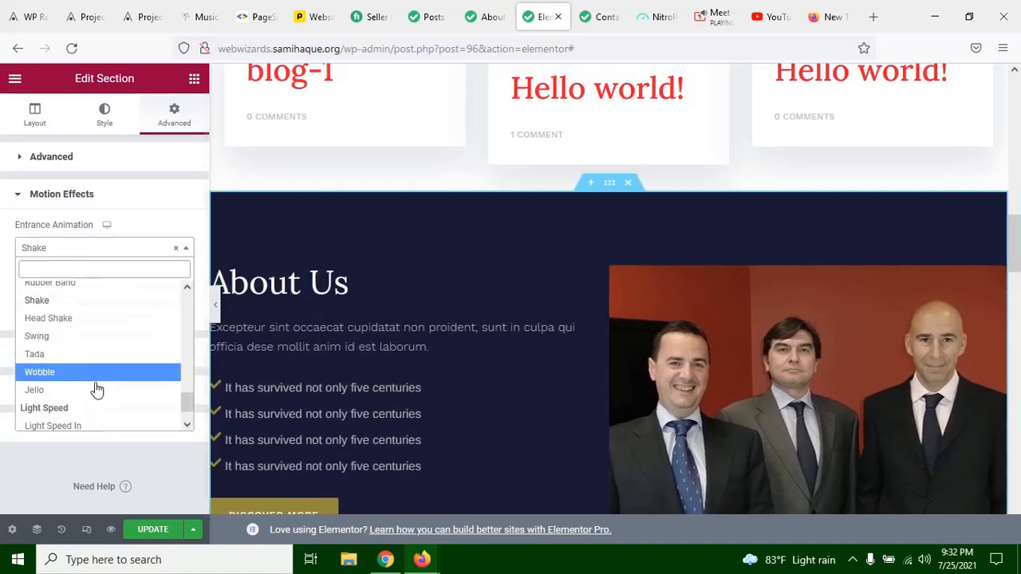
scroll(96, 351, "down", 1)
left_click(96, 331)
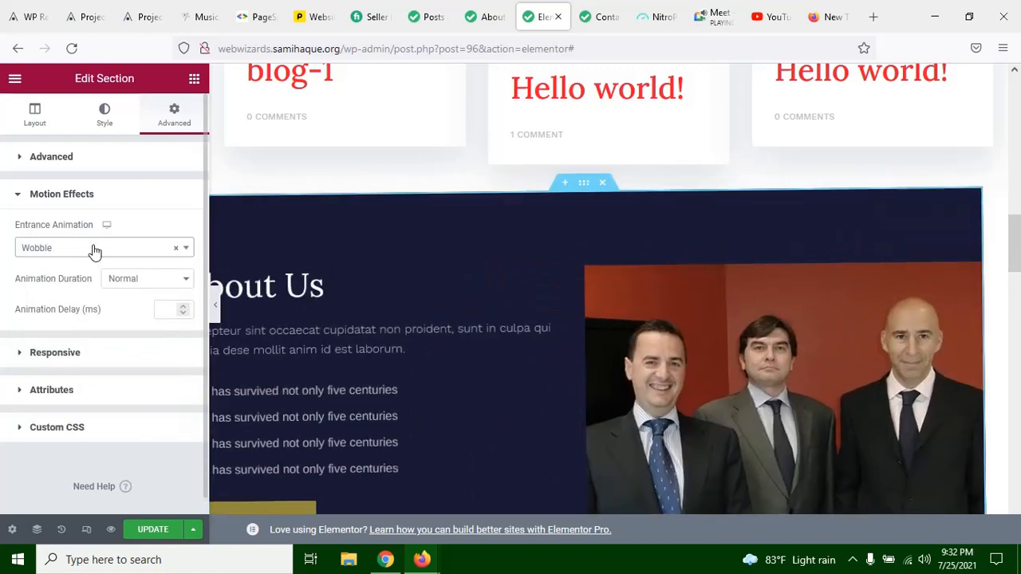
left_click(61, 251)
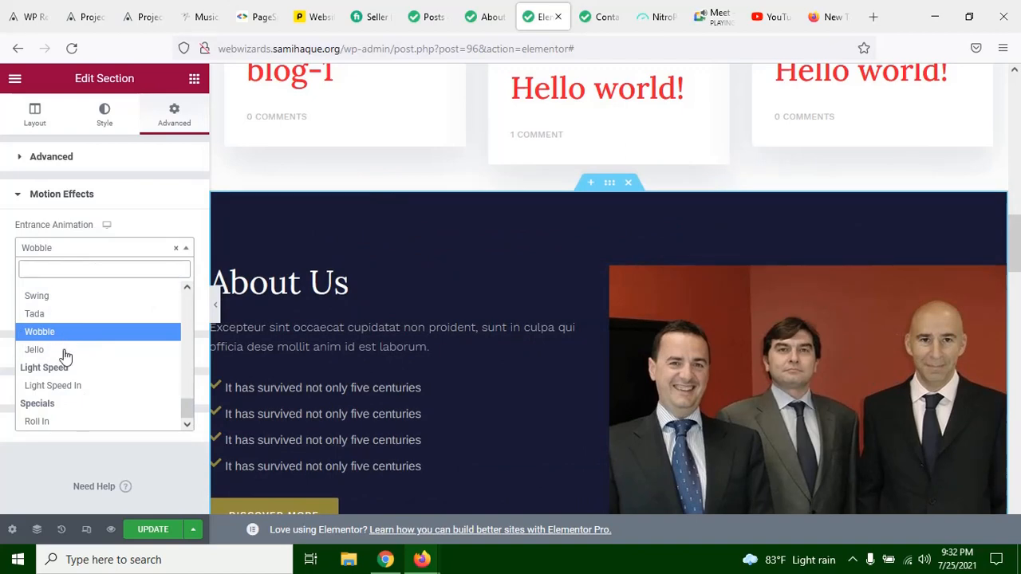
left_click(65, 354)
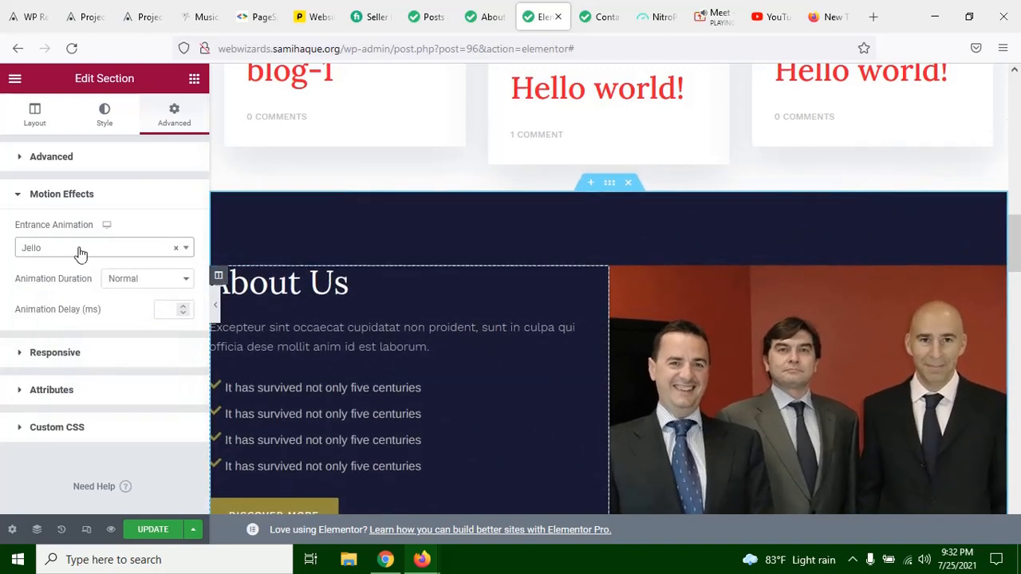
Step: Try the special entrance animation Roll In on the About Us section, and select it a second time
left_click(50, 250)
left_click(87, 422)
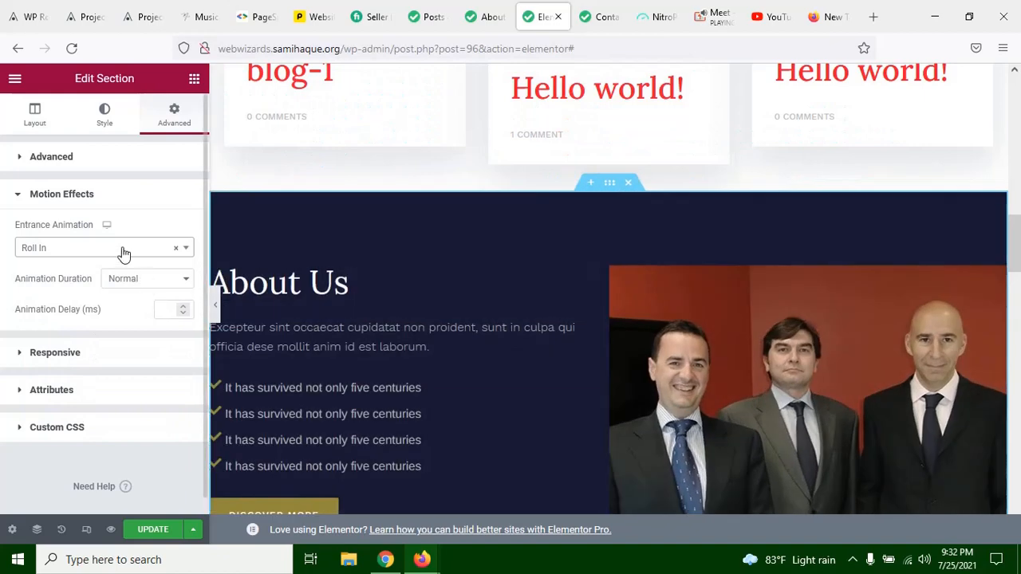
left_click(124, 252)
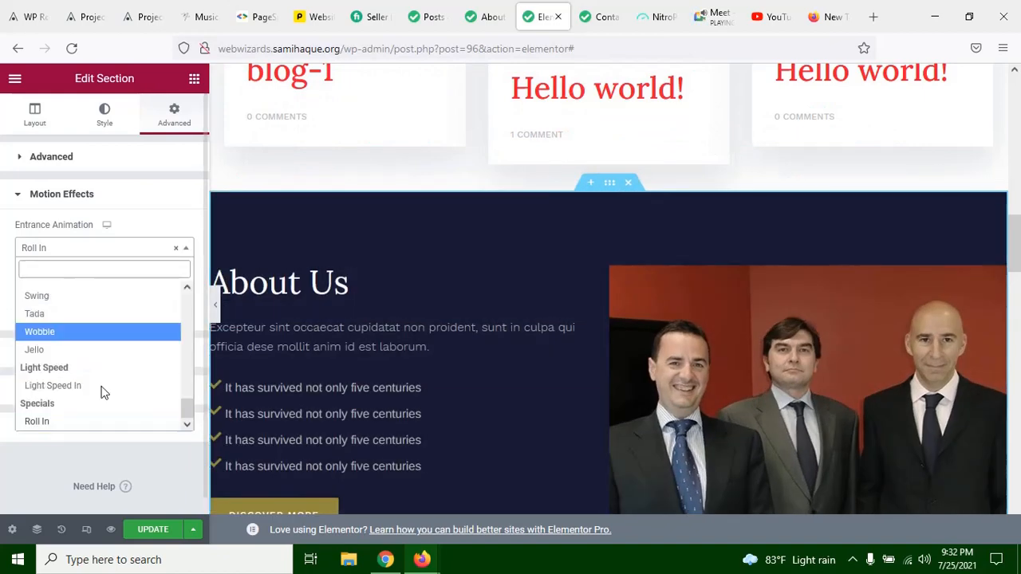
left_click(100, 425)
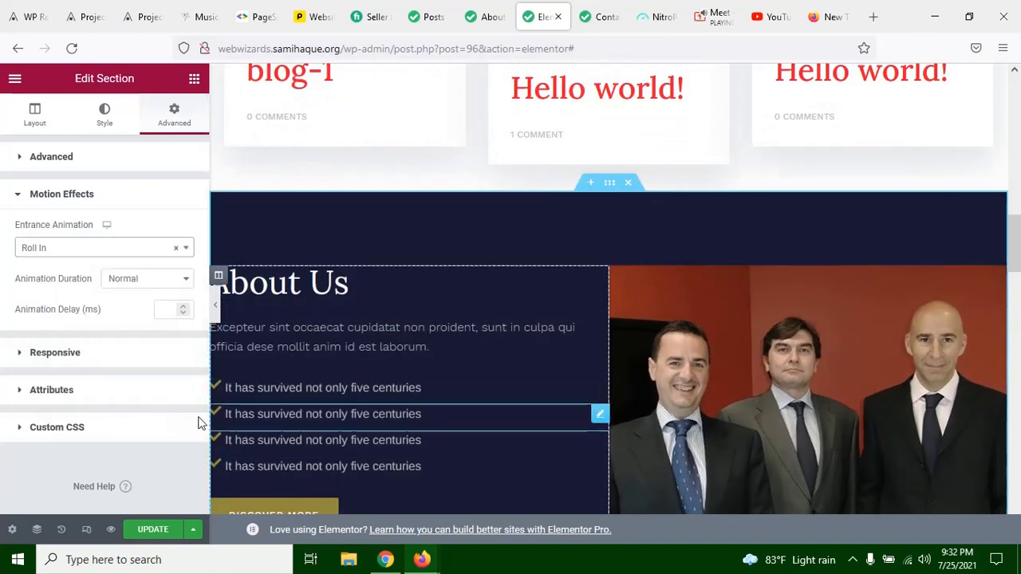
Step: Set the About Us section's entrance animation to Light Speed In and reopen the animation choices
left_click(48, 248)
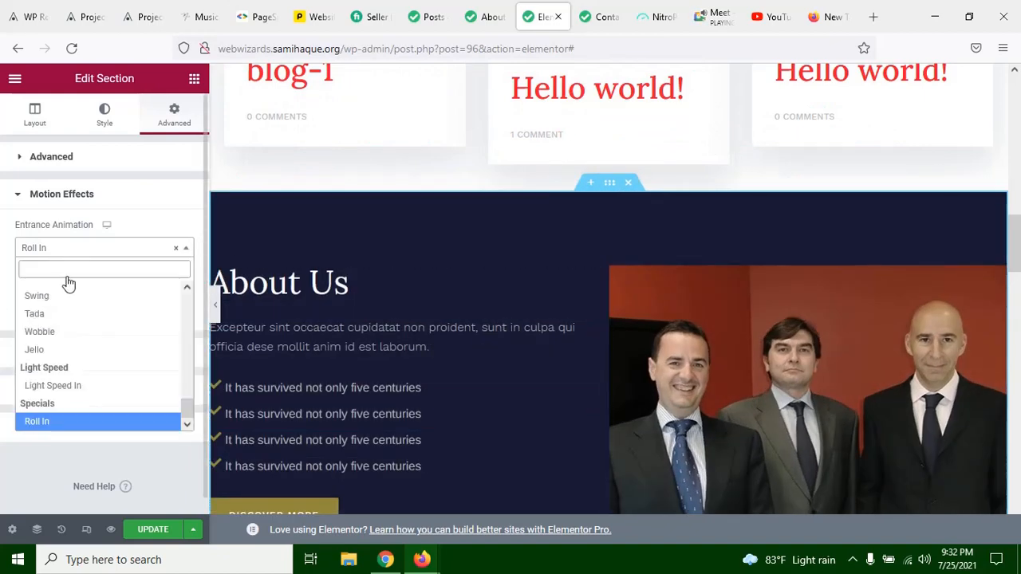
left_click(90, 386)
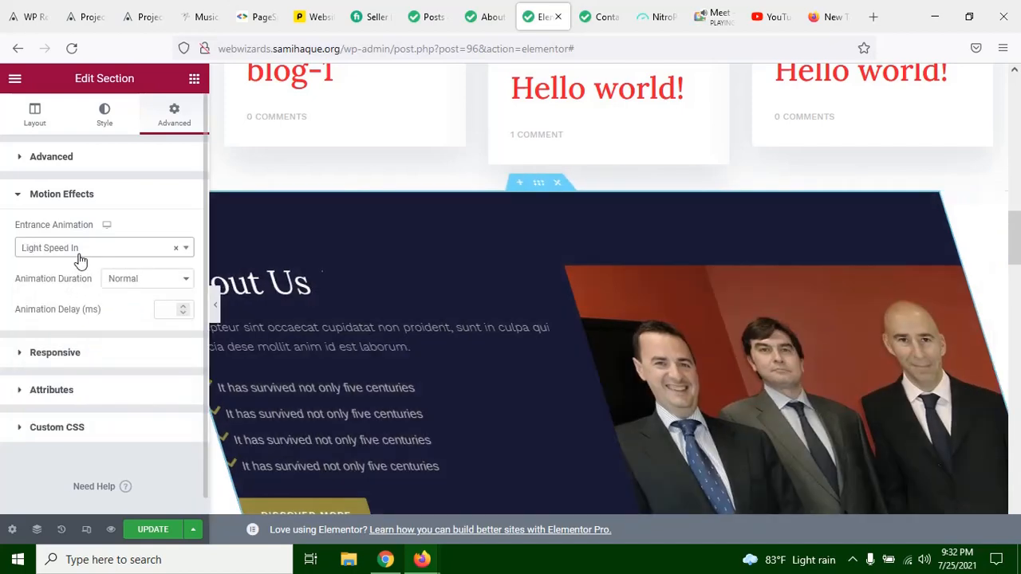
left_click(80, 252)
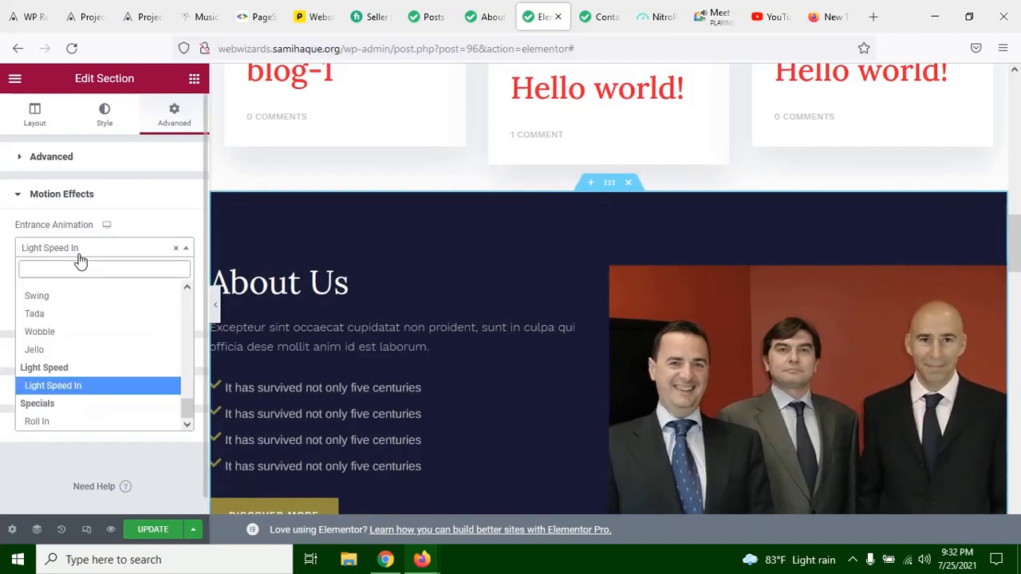
Step: Try Jello as the About Us section's entrance animation and reopen the animation choices
left_click(112, 351)
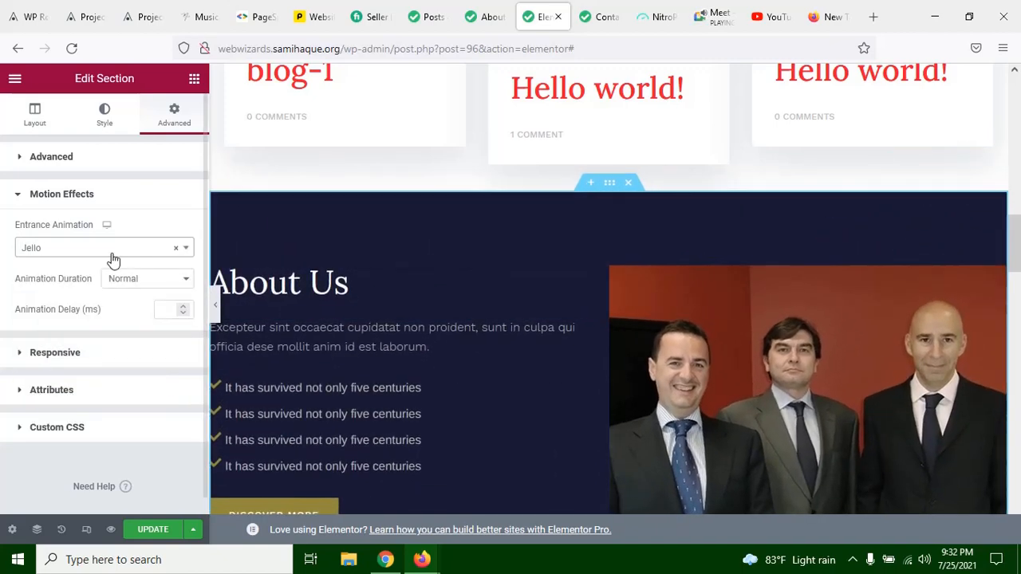
left_click(113, 252)
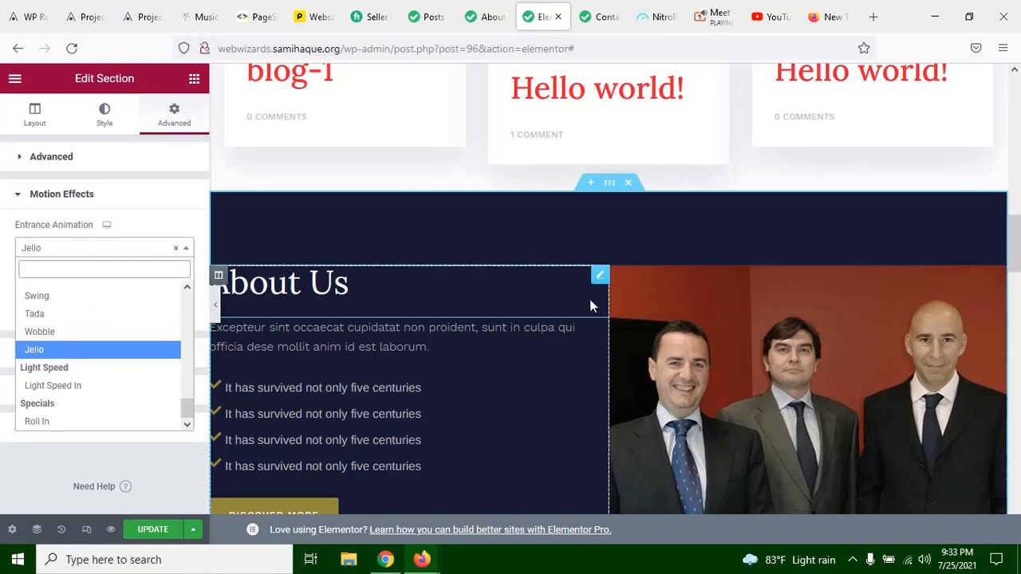
Step: Look over the page sections above and below the dark About Us section
scroll(589, 299, "up", 4)
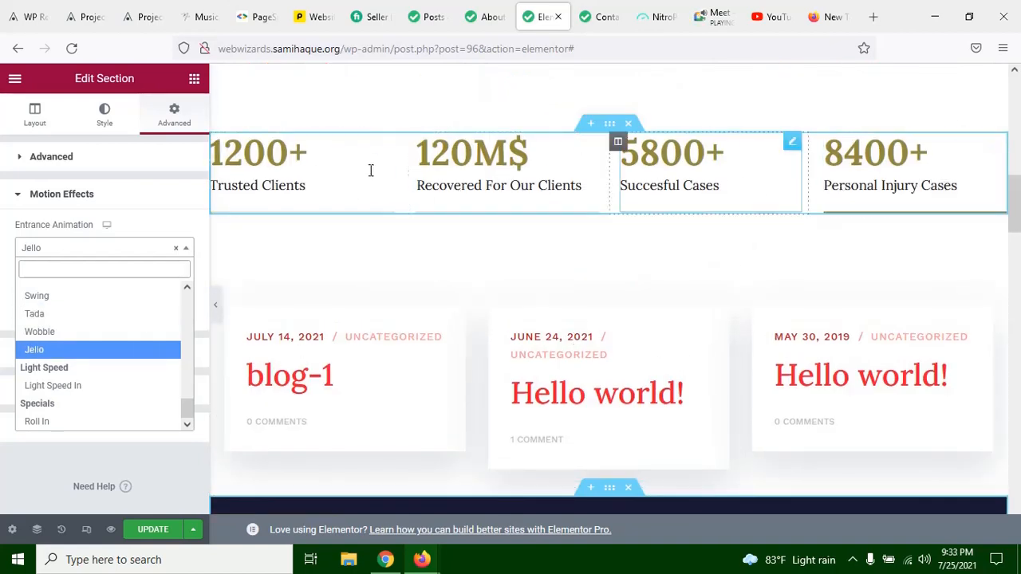
scroll(573, 256, "down", 2)
scroll(590, 263, "down", 5)
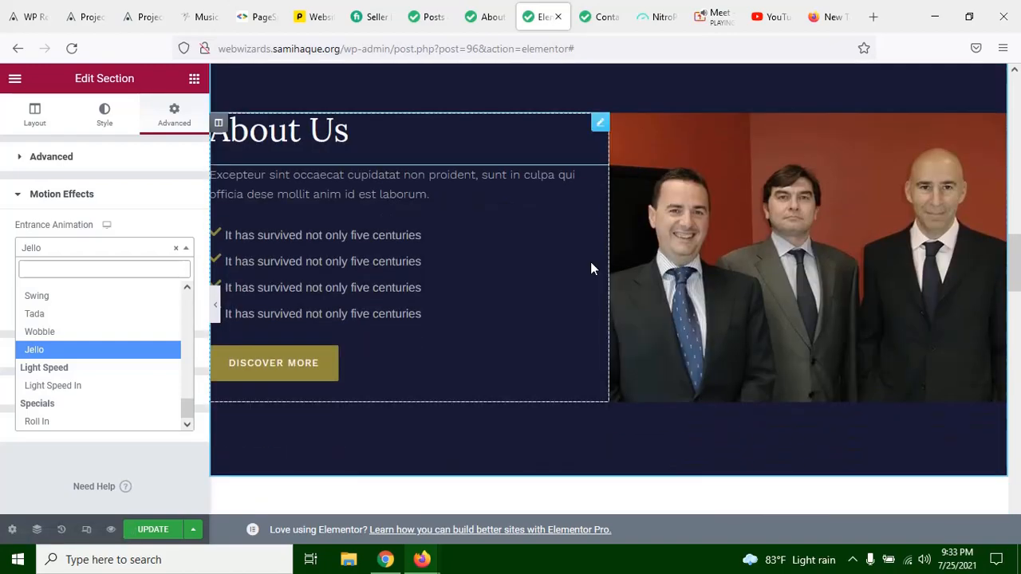
scroll(590, 261, "up", 2)
scroll(590, 264, "up", 10)
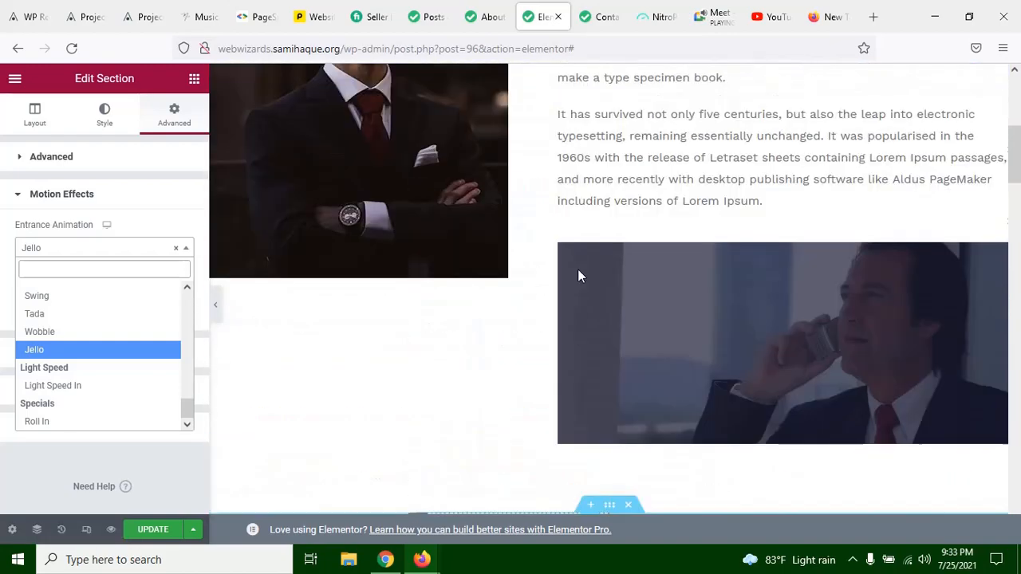
scroll(580, 281, "down", 10)
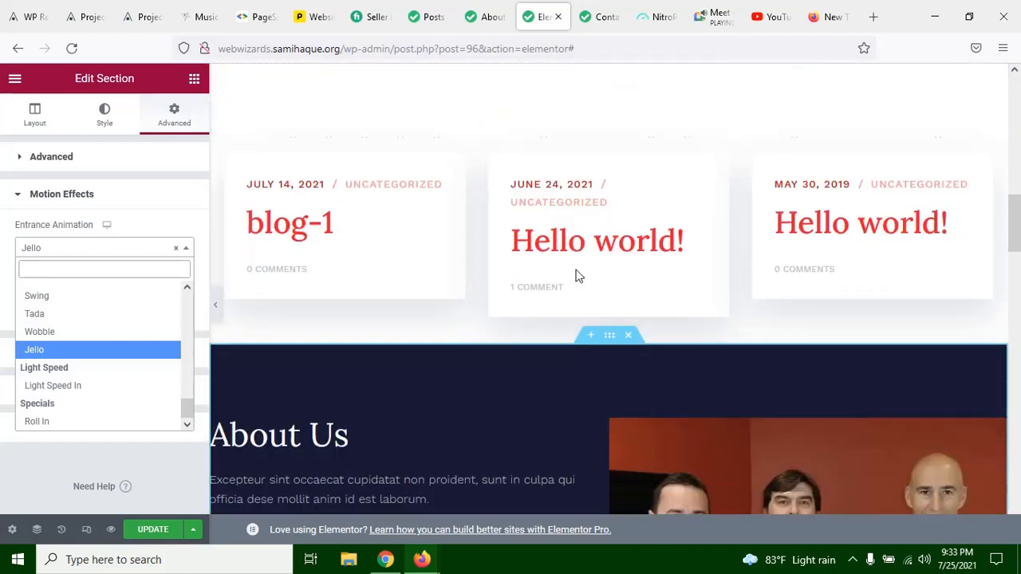
scroll(595, 289, "down", 5)
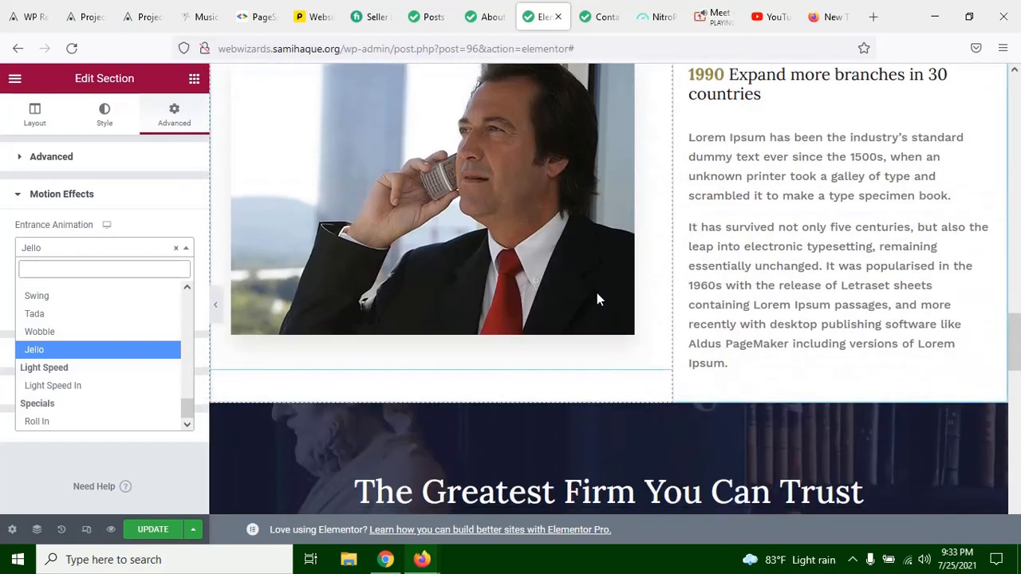
scroll(598, 294, "up", 10)
scroll(518, 247, "up", 2)
scroll(542, 307, "down", 7)
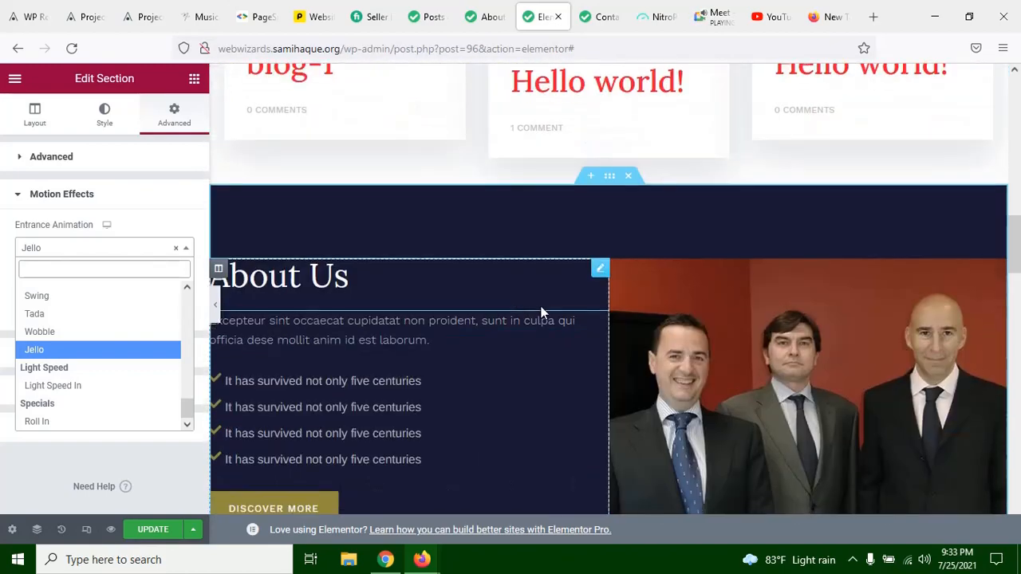
scroll(547, 279, "up", 3)
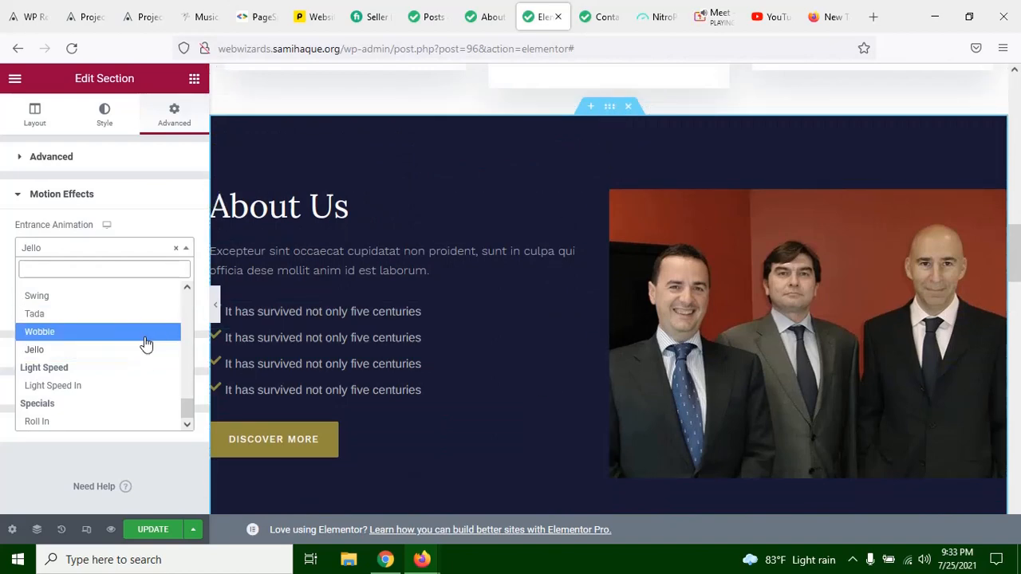
Step: Try Tada as the About Us section's entrance animation, and change it to Light Speed In
left_click(115, 317)
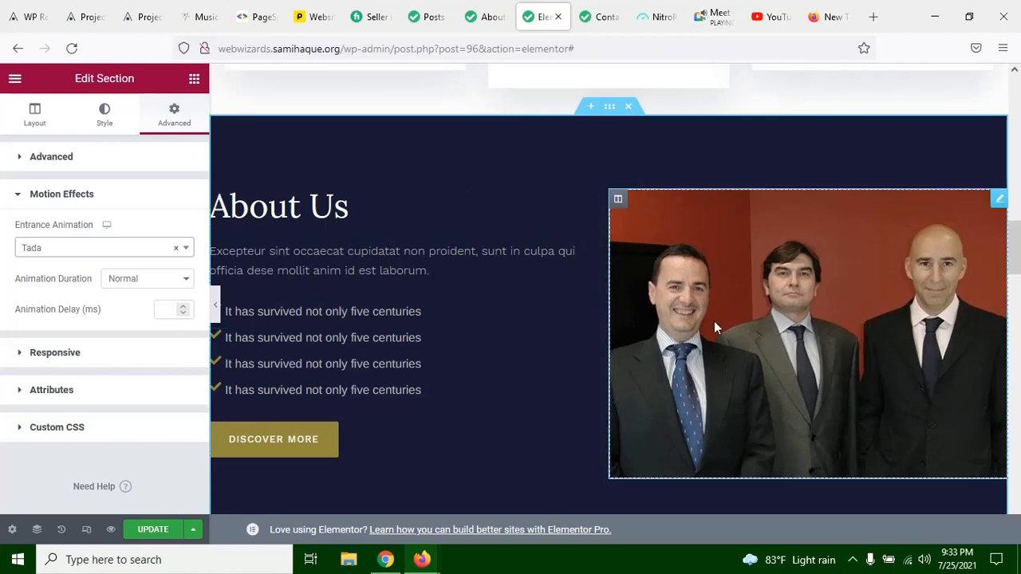
left_click(104, 248)
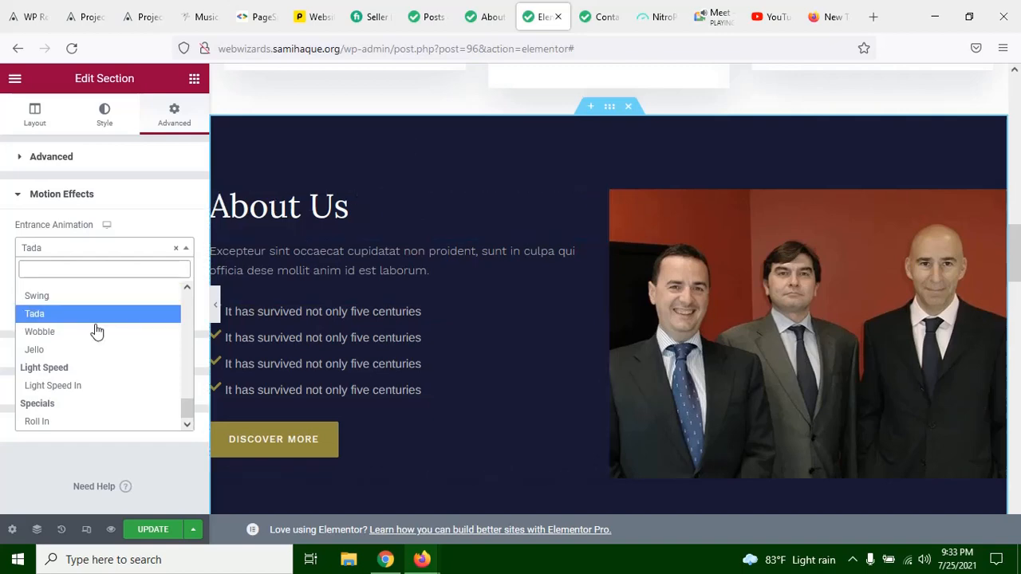
left_click(56, 385)
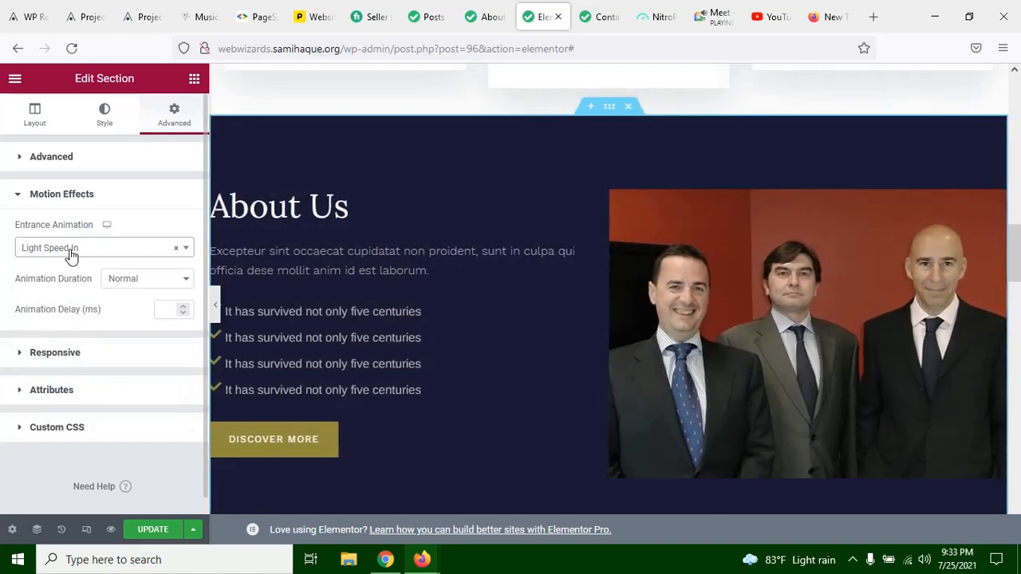
Step: Try the attention seeker animation Swing on the About Us section, and change it to Head Shake
left_click(70, 253)
scroll(68, 326, "up", 2)
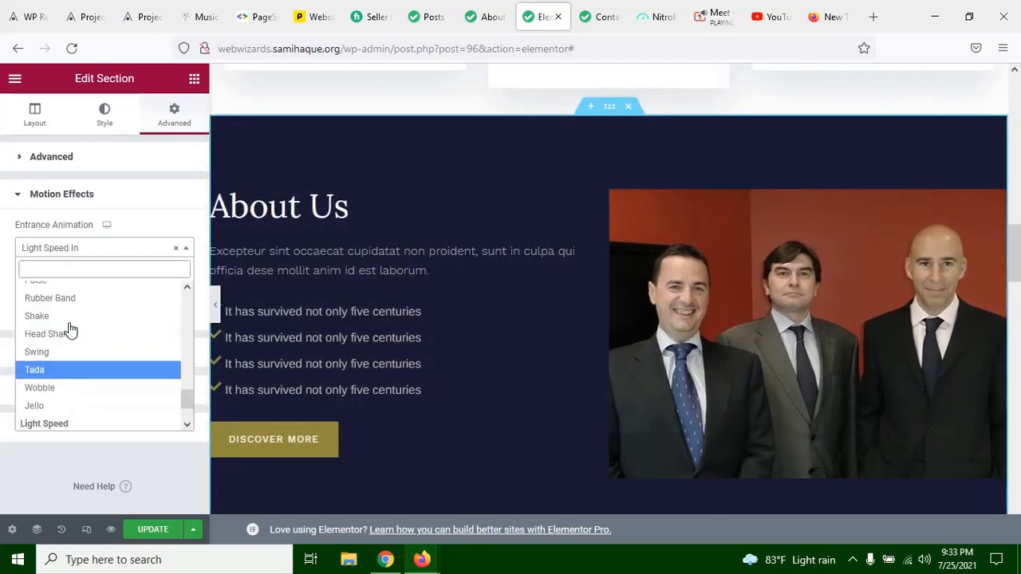
left_click(70, 359)
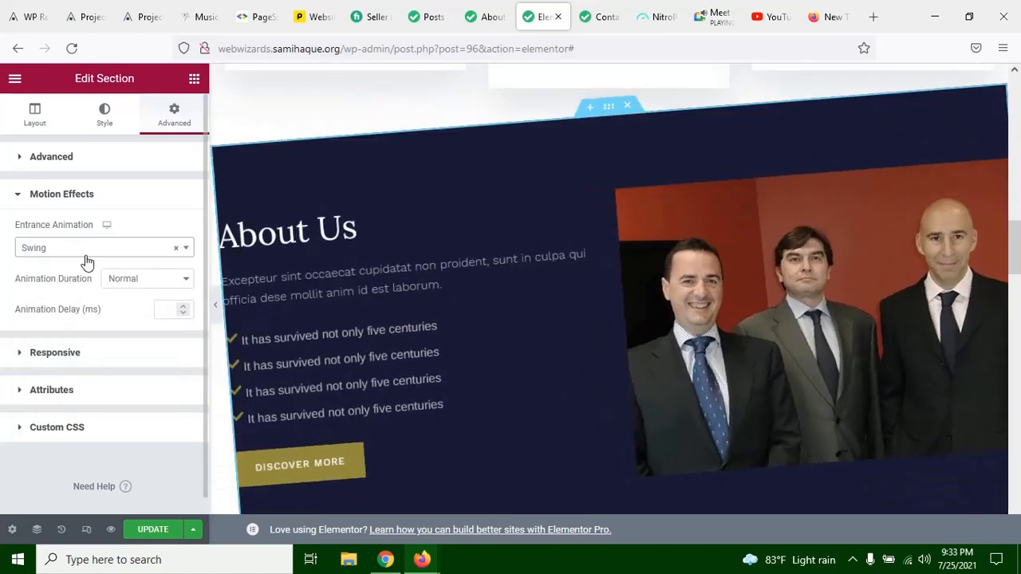
left_click(91, 253)
scroll(96, 307, "up", 2)
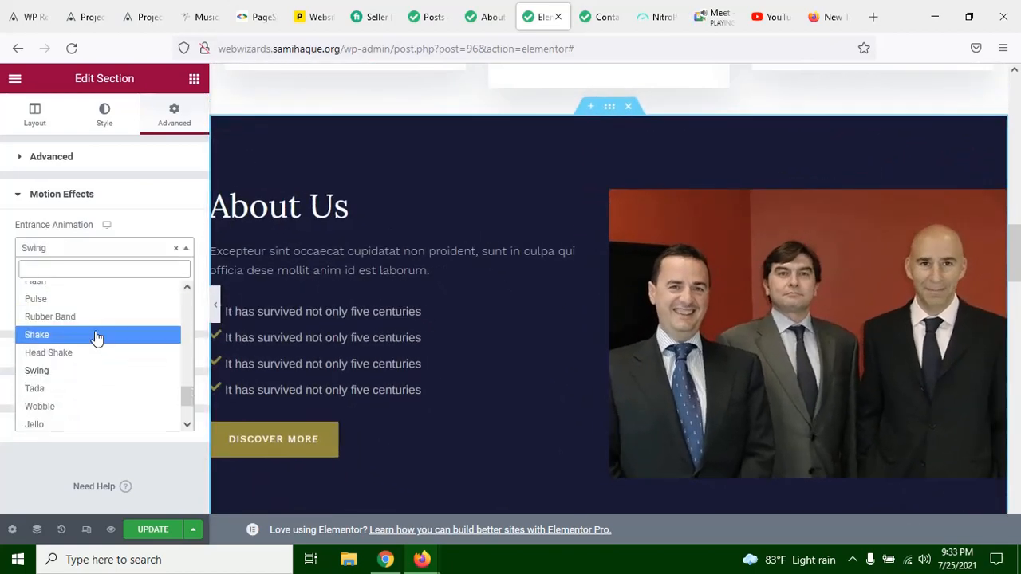
left_click(103, 353)
Step: Try Rotate In Up Right as the About Us section's entrance animation
left_click(100, 255)
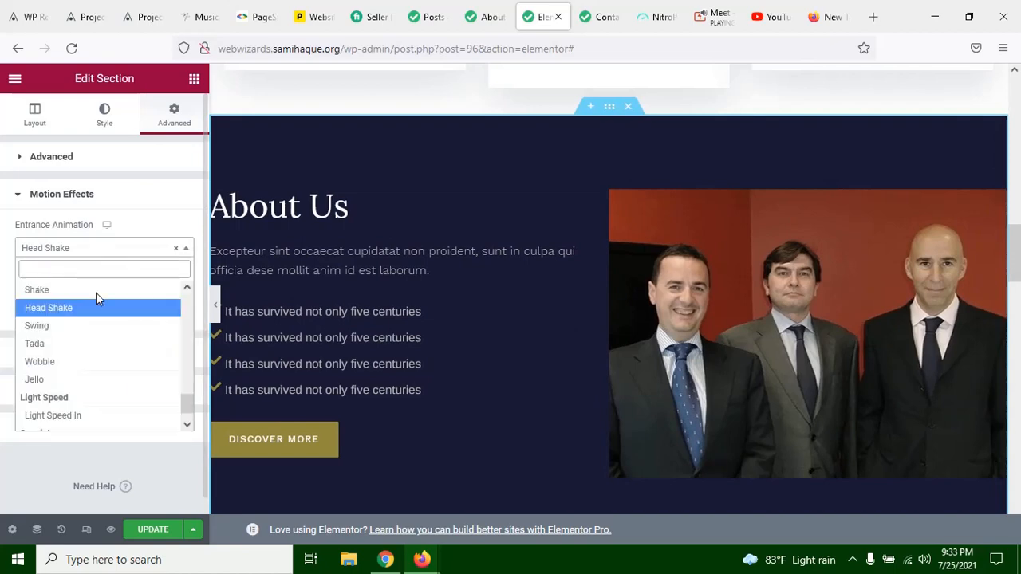
scroll(95, 311, "up", 3)
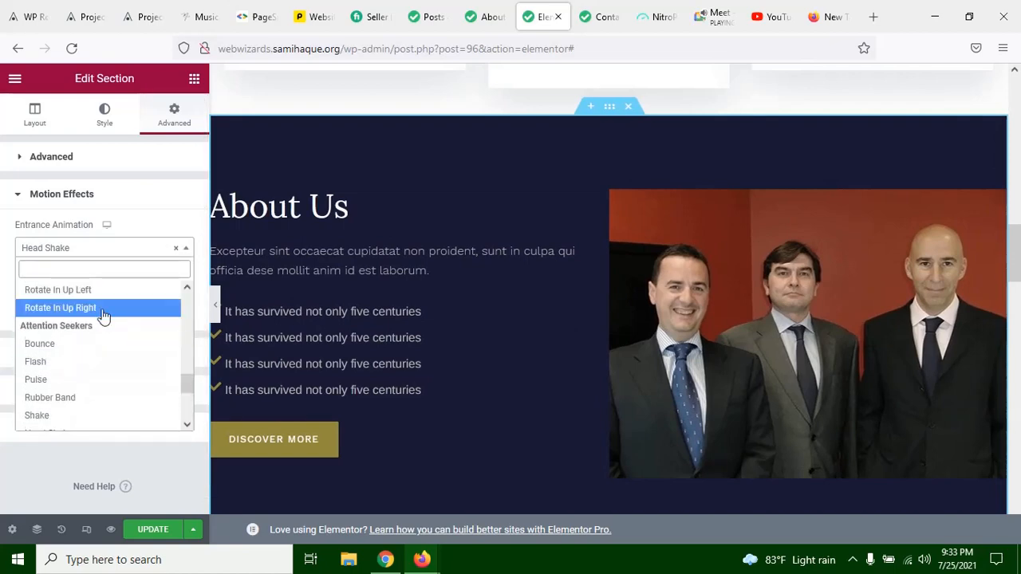
left_click(102, 309)
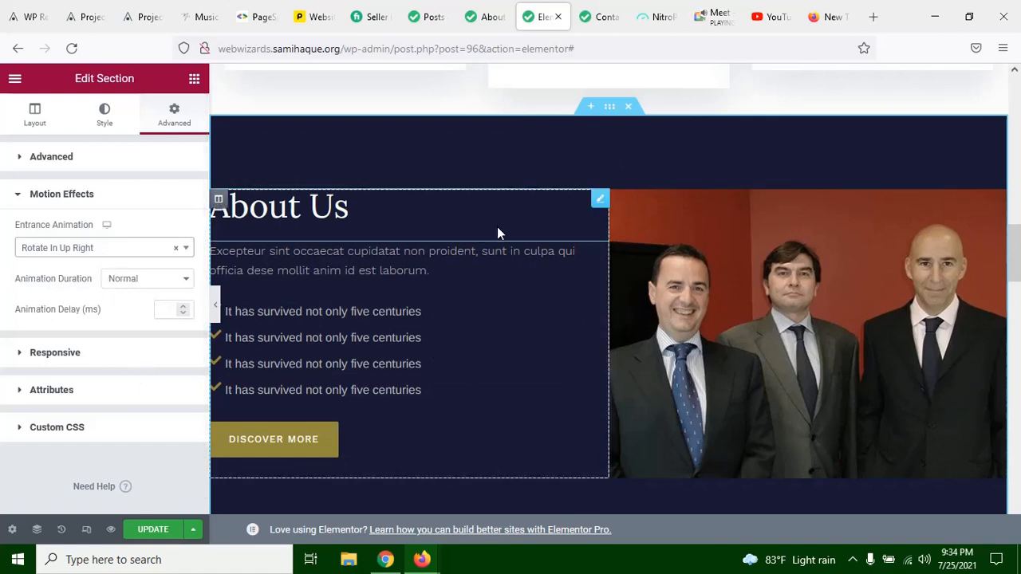
Step: Try the Fast and Slow animation durations on the About Us section, and return the duration to Normal
left_click(138, 279)
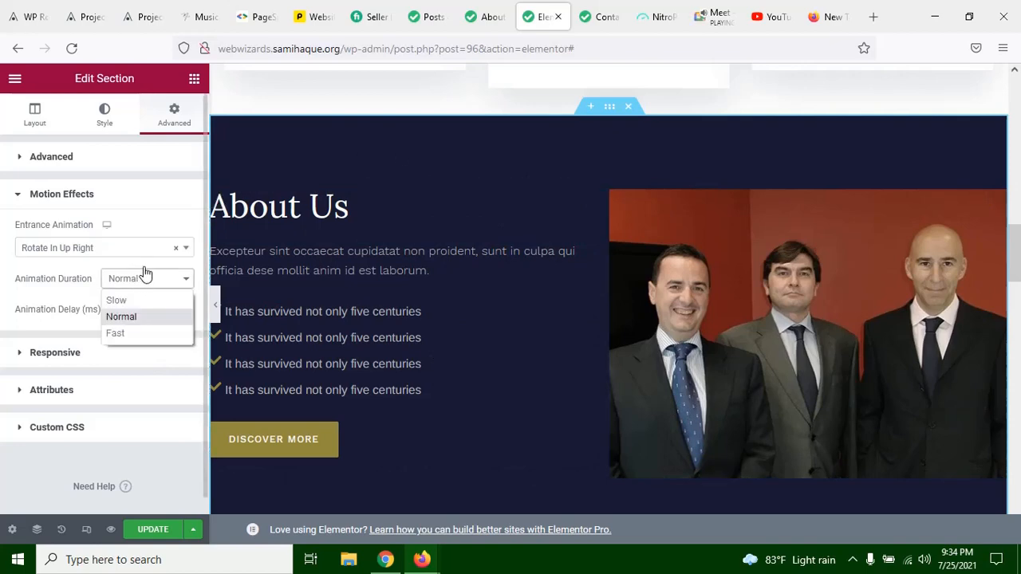
left_click(142, 332)
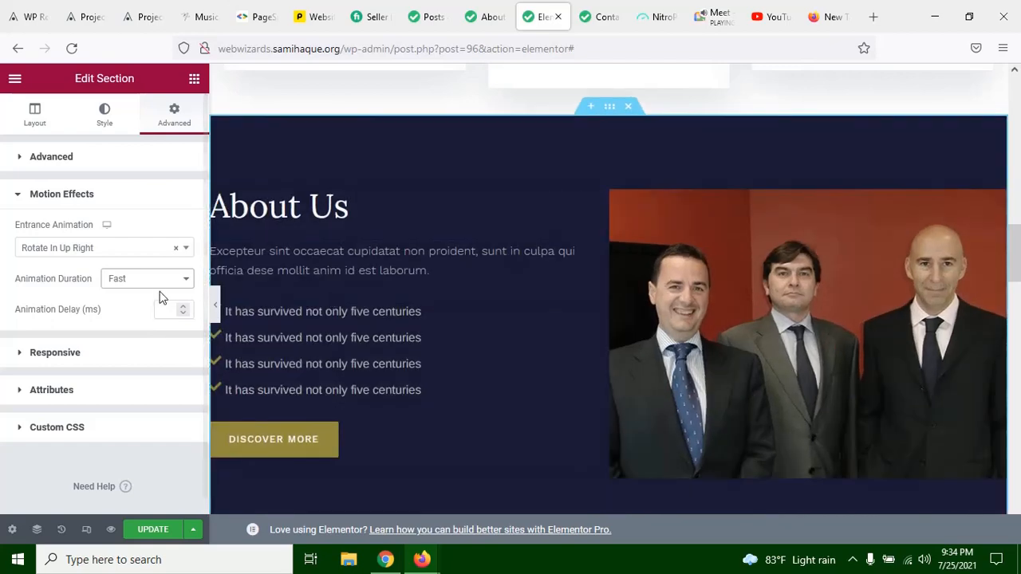
left_click(146, 279)
left_click(134, 303)
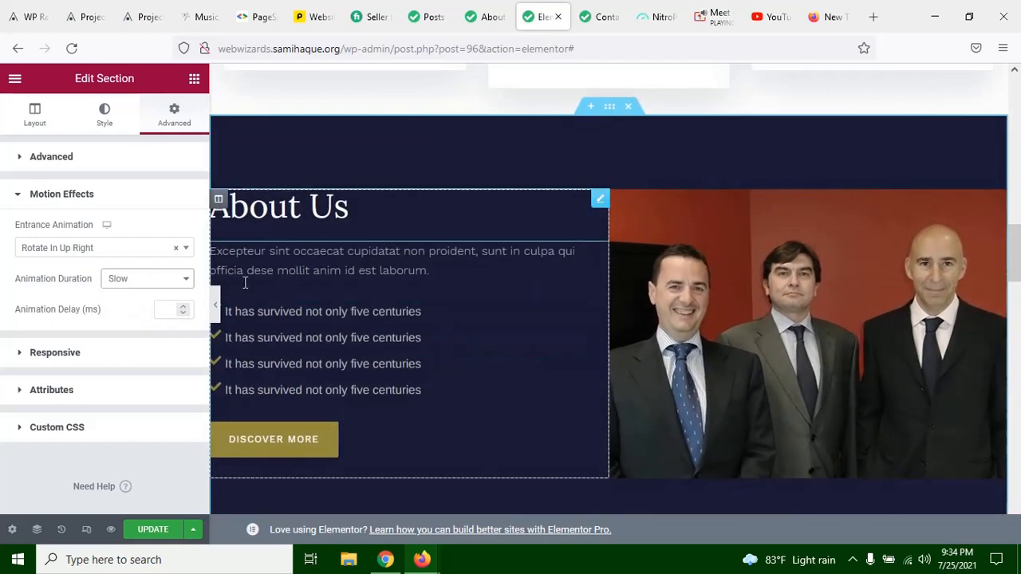
left_click(159, 280)
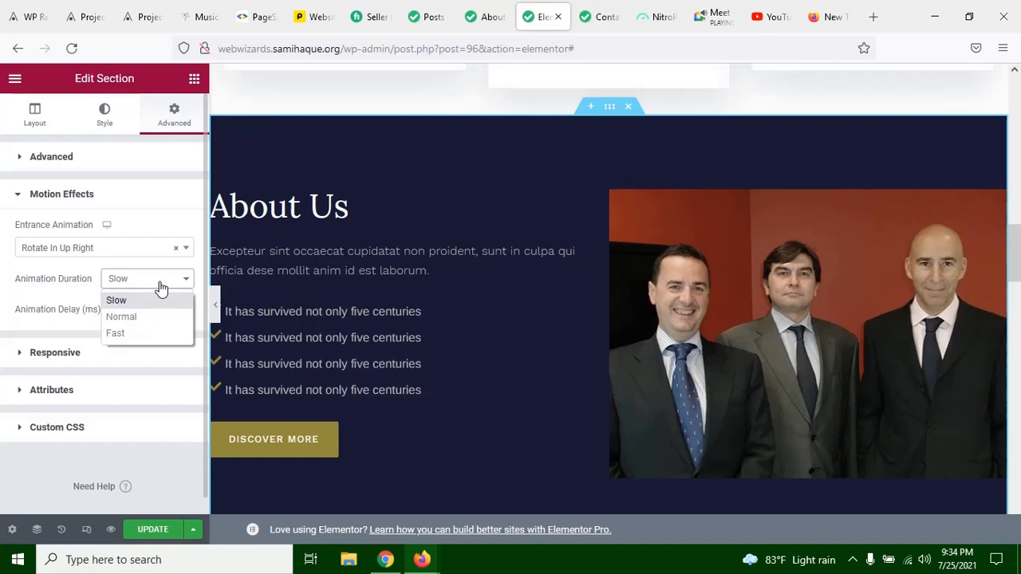
left_click(121, 317)
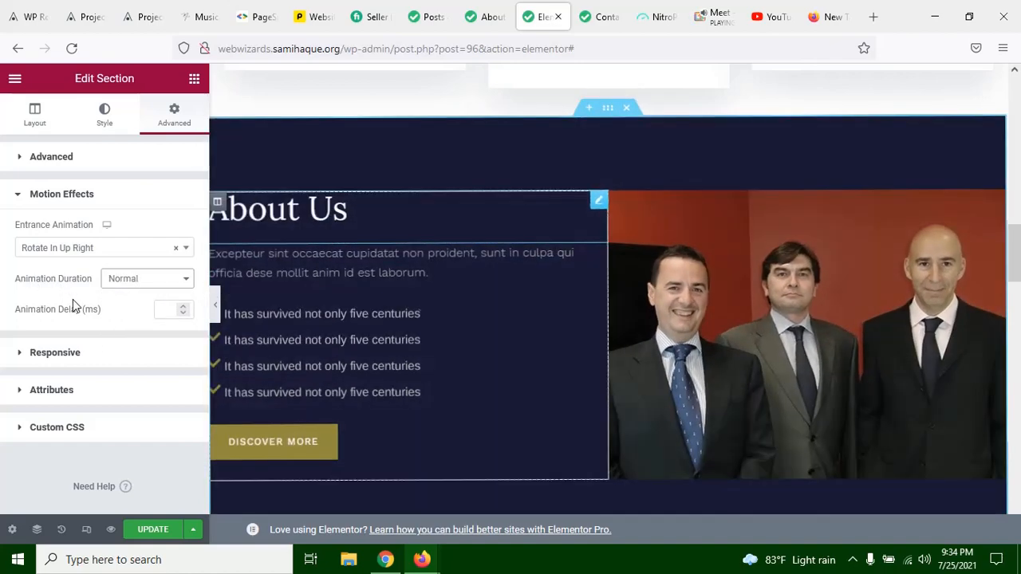
Step: Try animation delays of 200 and 2000 ms on the About Us section, clearing the entered values
left_click(158, 312)
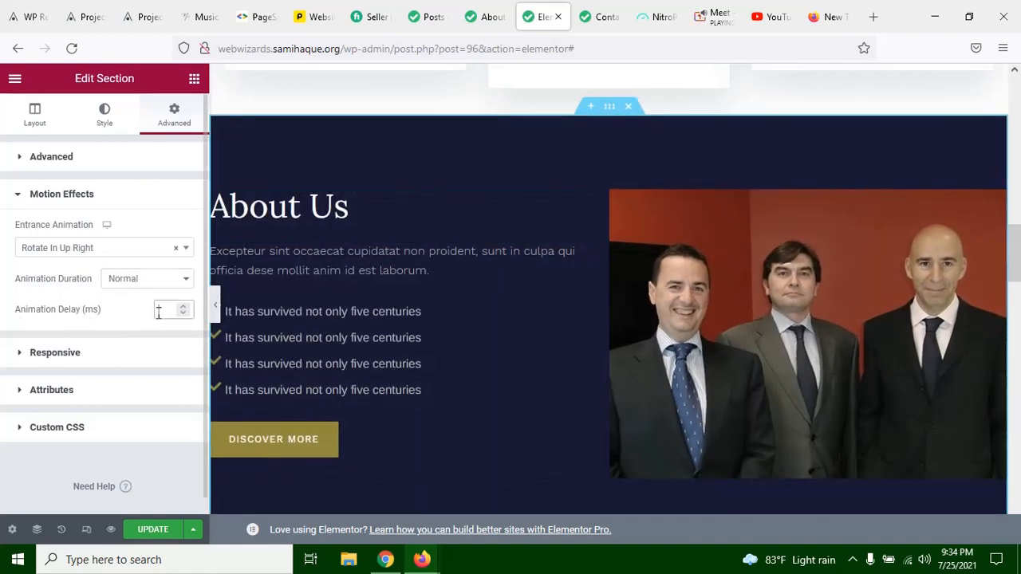
type("200")
key("BackSpace")
key("BackSpace")
key("BackSpace")
key("BackSpace")
type("2000")
key("BackSpace")
key("BackSpace")
Step: Set the About Us section's entrance animation to None, and clear the choice back to Default
scroll(544, 357, "down", 5)
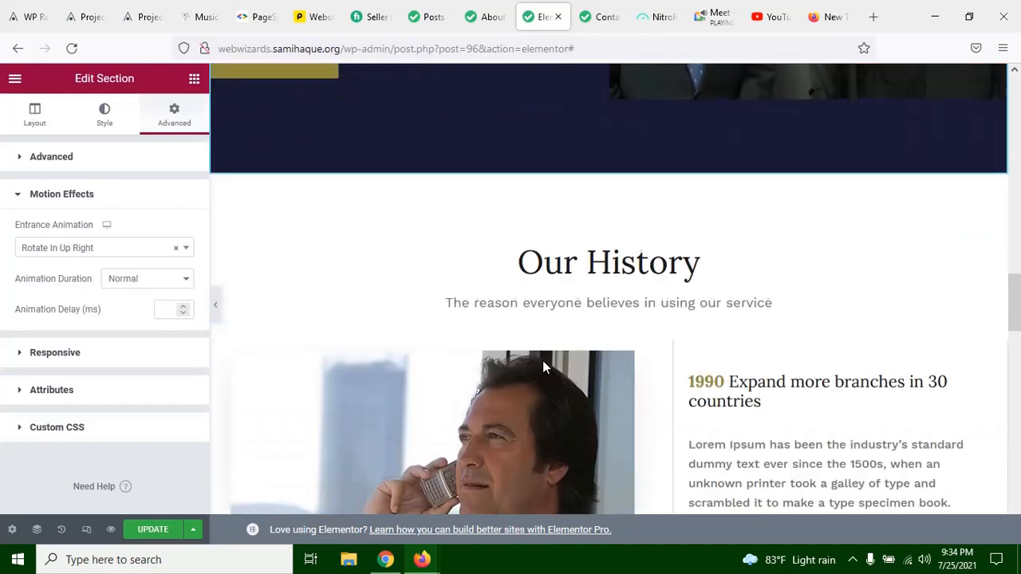
scroll(573, 362, "up", 15)
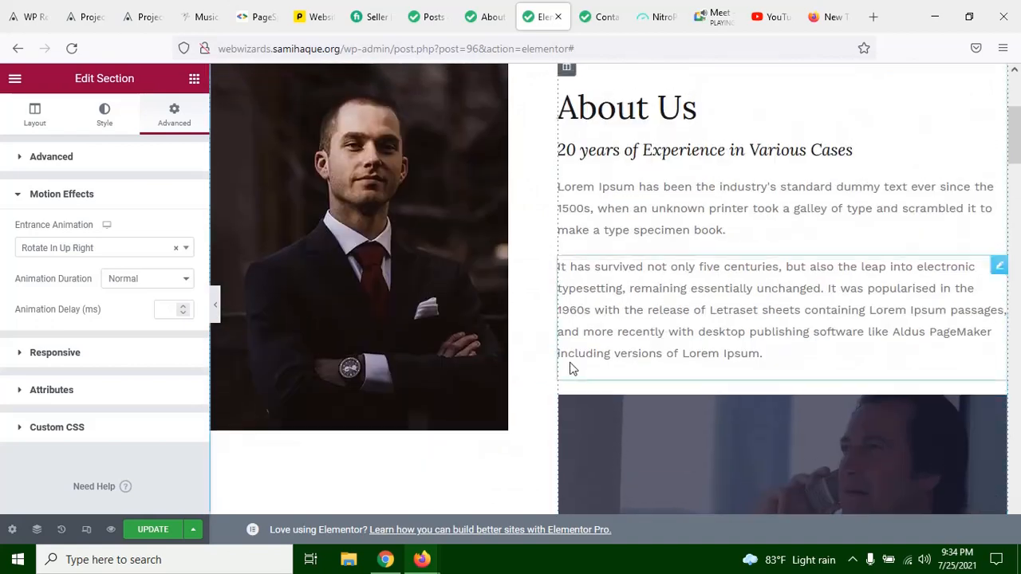
scroll(571, 365, "down", 2)
scroll(574, 284, "up", 8)
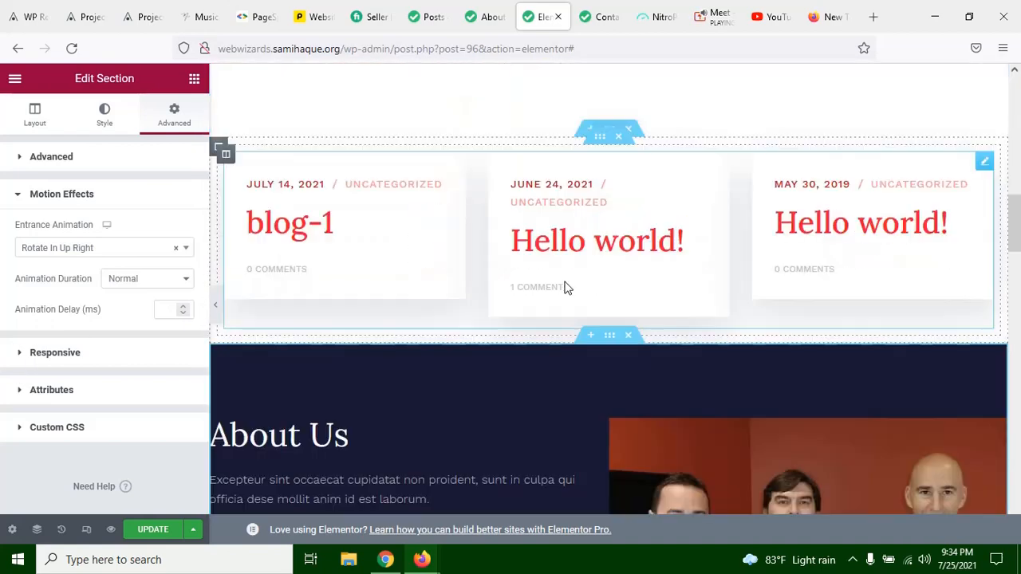
scroll(565, 287, "down", 2)
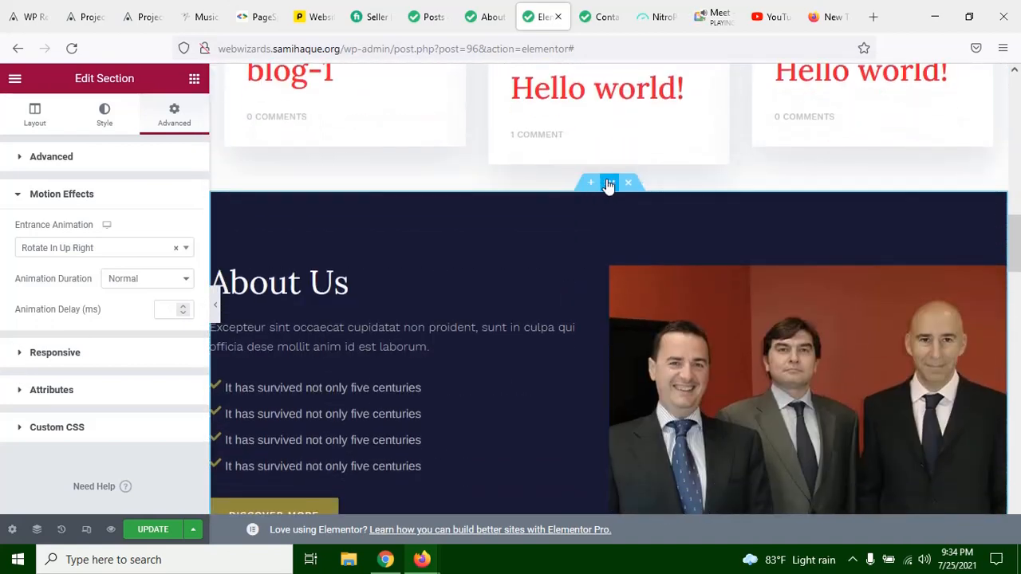
left_click(172, 249)
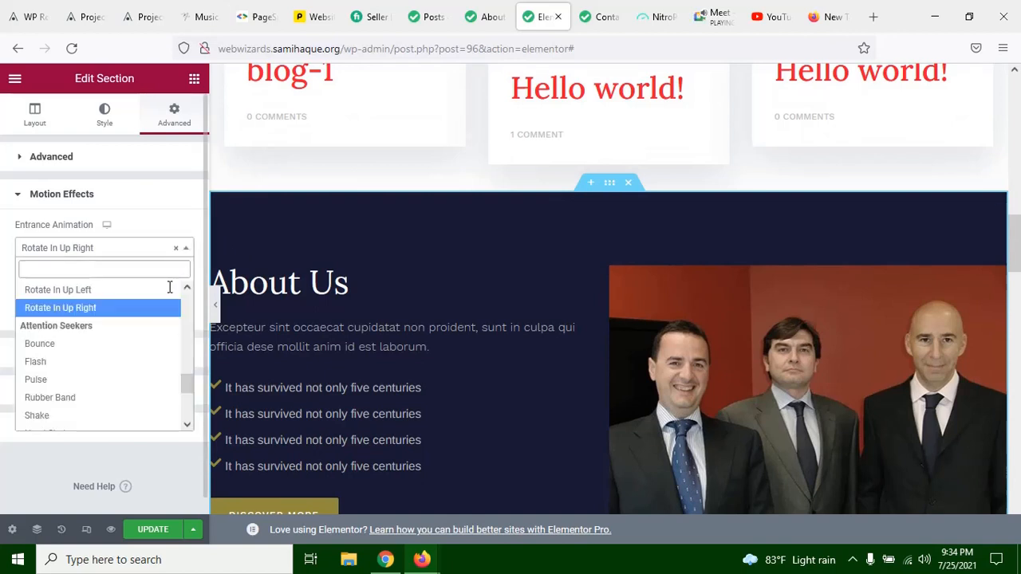
scroll(132, 318, "up", 10)
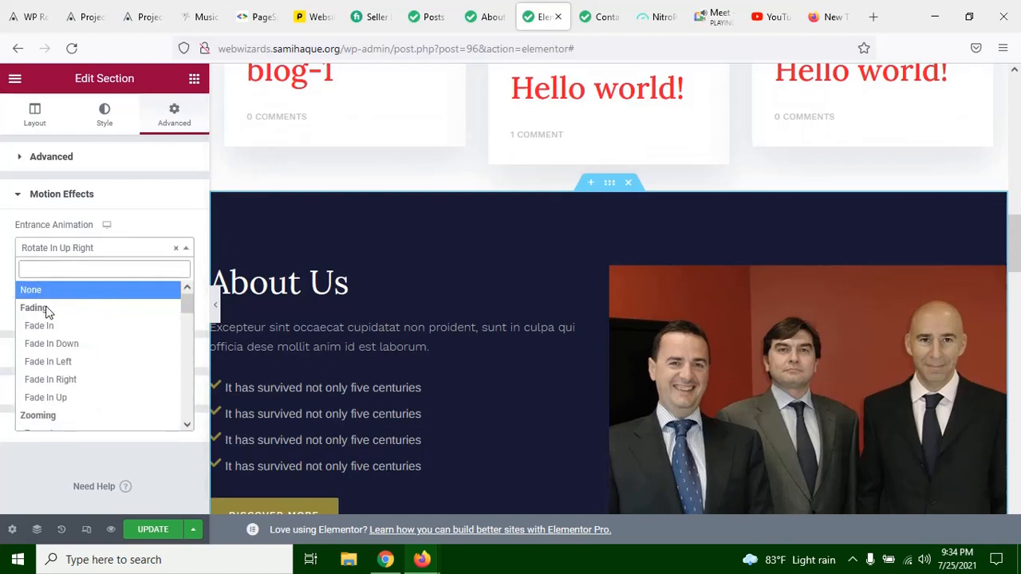
left_click(82, 291)
left_click(178, 250)
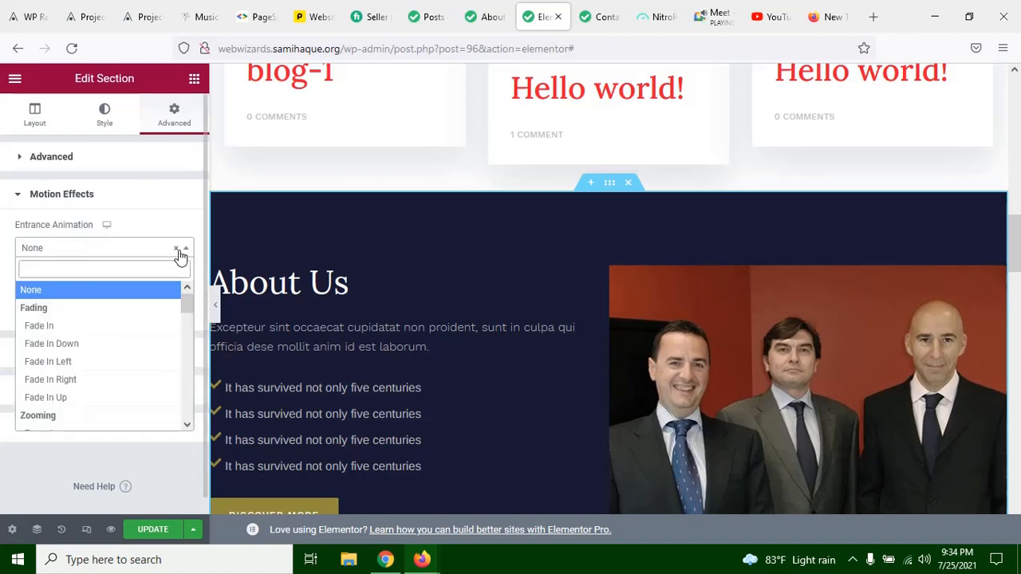
left_click(175, 249)
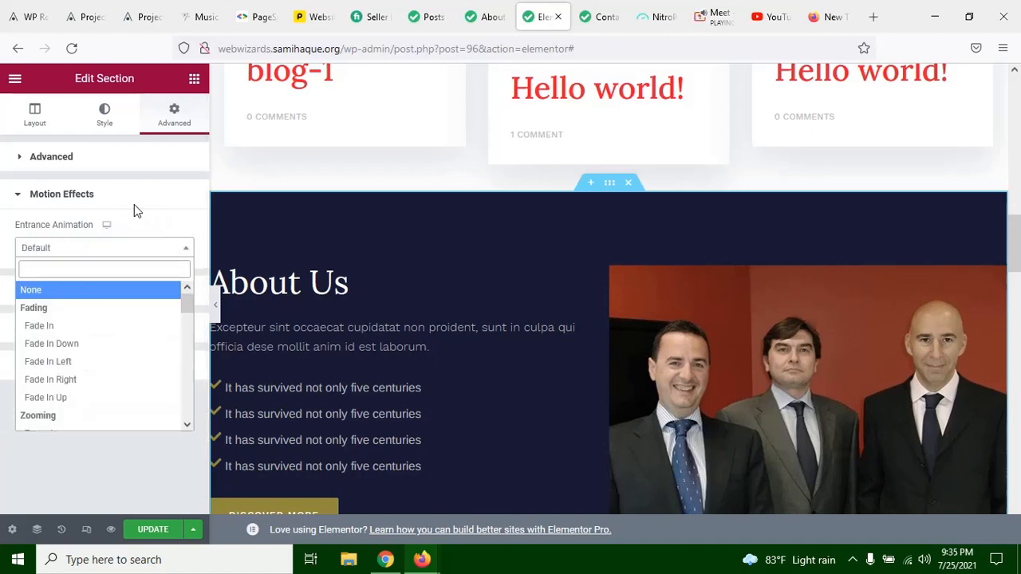
left_click(144, 177)
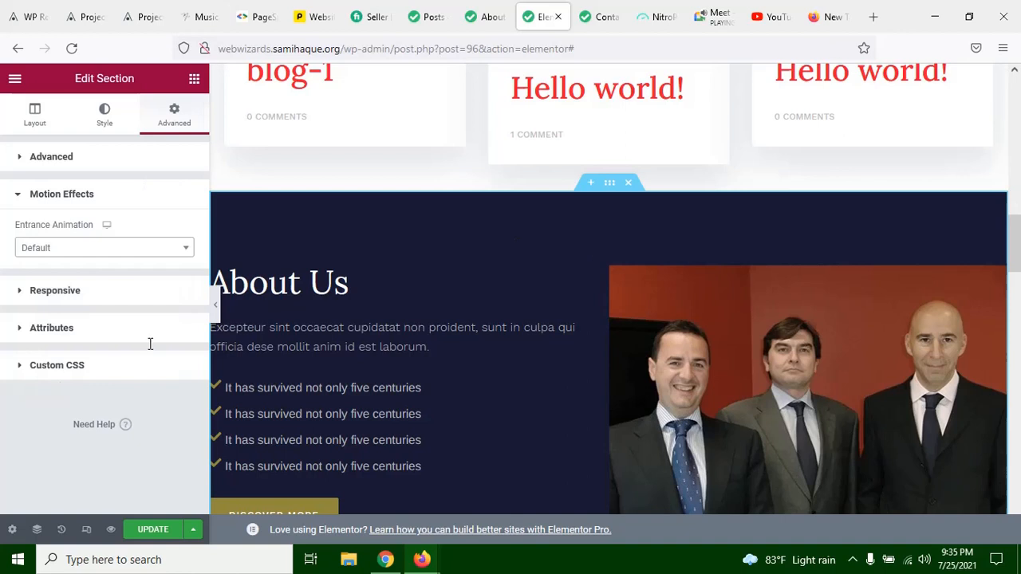
Step: Open the About Us section's style settings and look through its background, border, shape divider and typography groups
left_click(110, 117)
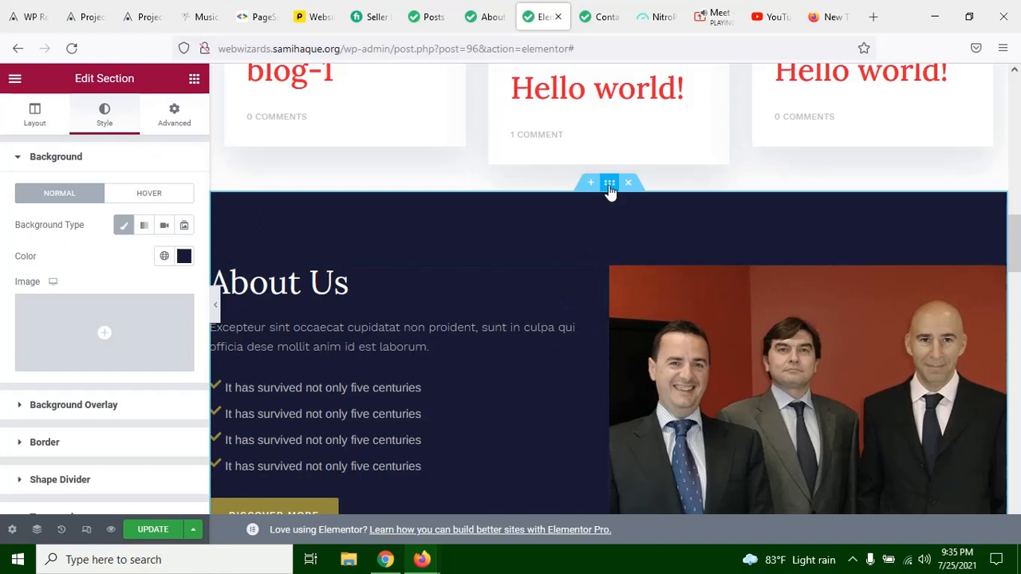
scroll(38, 424, "down", 2)
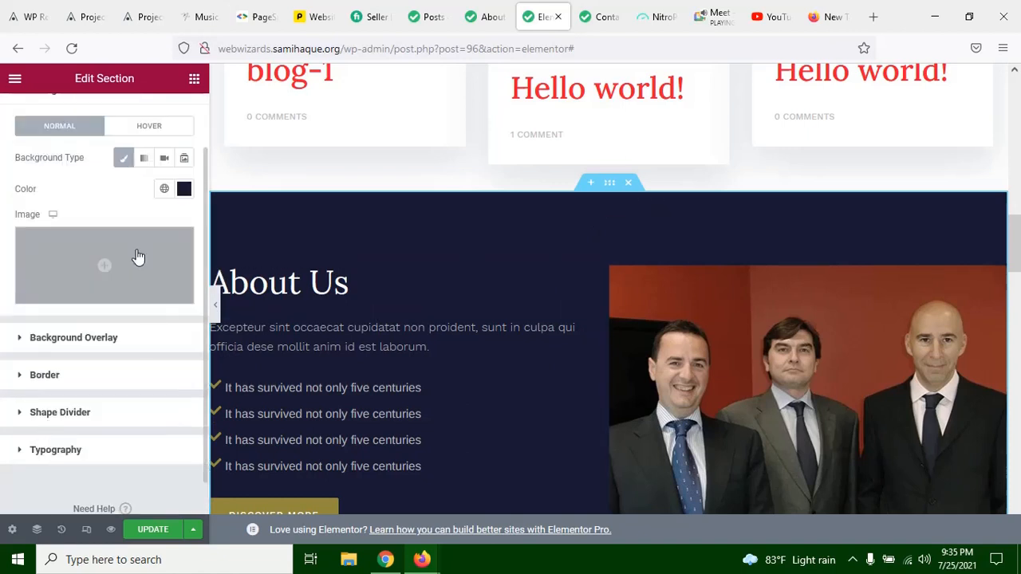
scroll(135, 239, "up", 2)
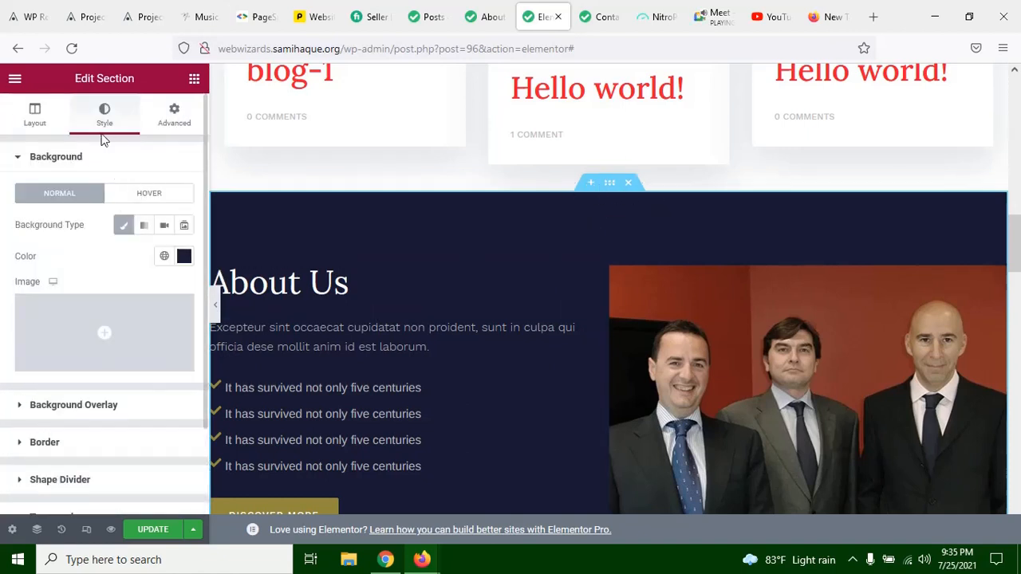
scroll(48, 307, "down", 3)
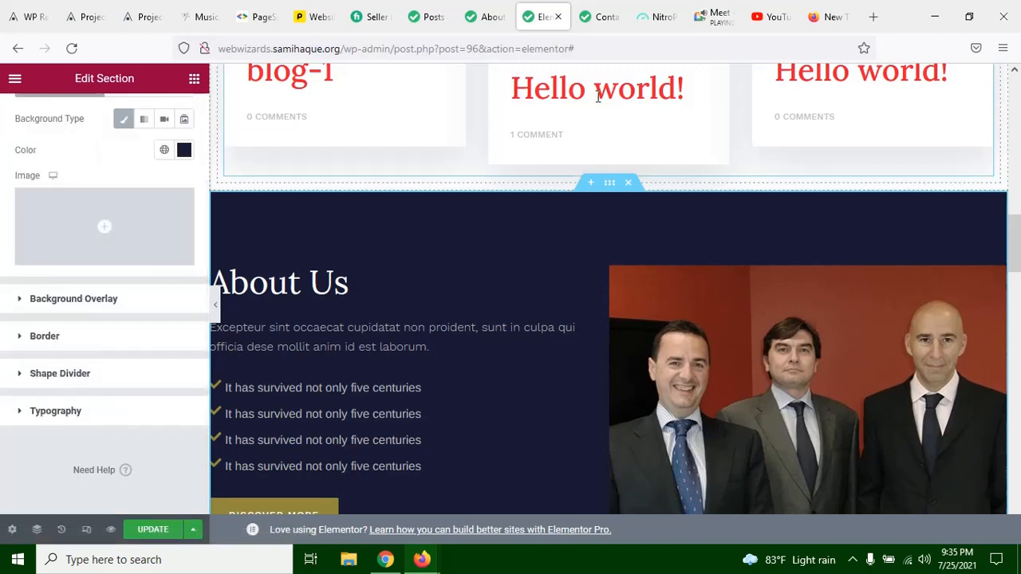
Step: Switch to the Google Meet call, read the in-call messages, and return to the Elementor editor
left_click(708, 24)
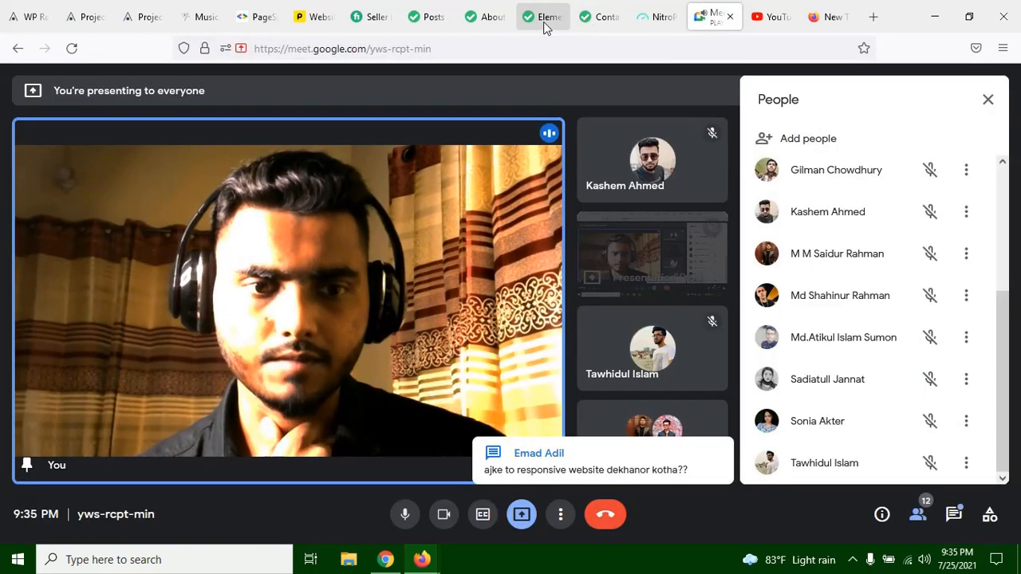
left_click(955, 515)
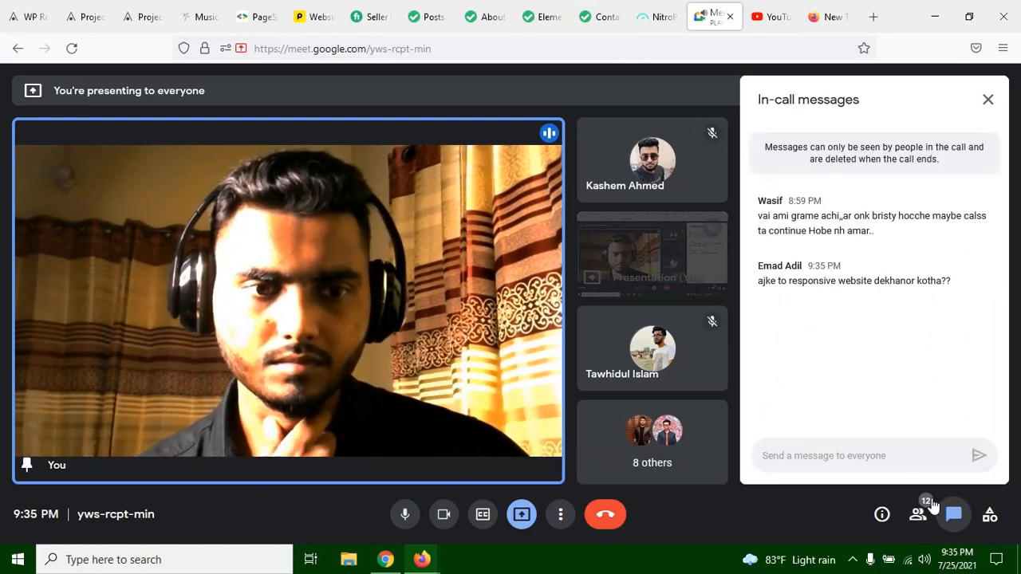
left_click(538, 27)
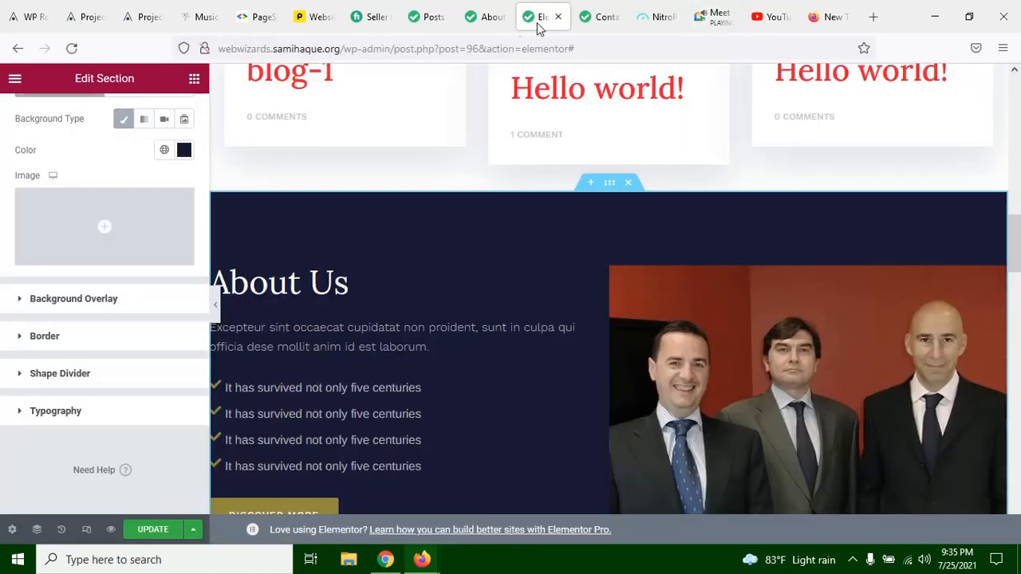
Step: Try Clouds as the top shape divider of the About Us section, dismissing the presenting notification
left_click(93, 375)
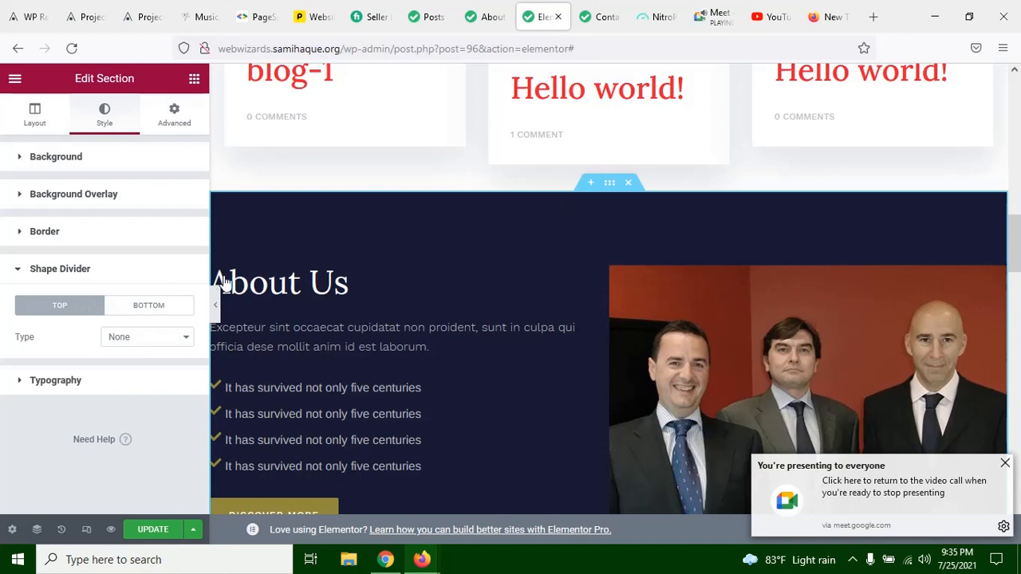
left_click(1005, 465)
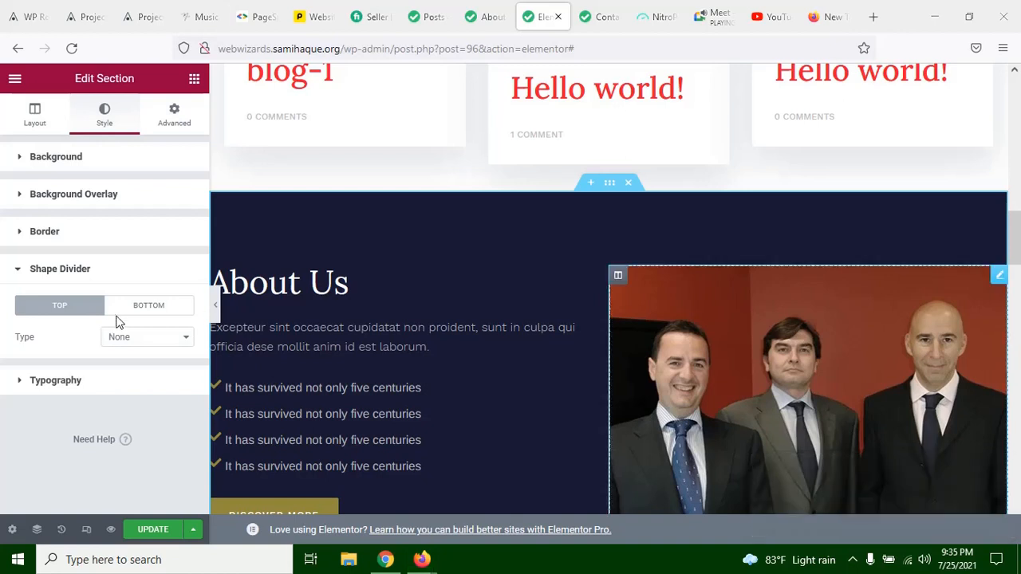
left_click(133, 341)
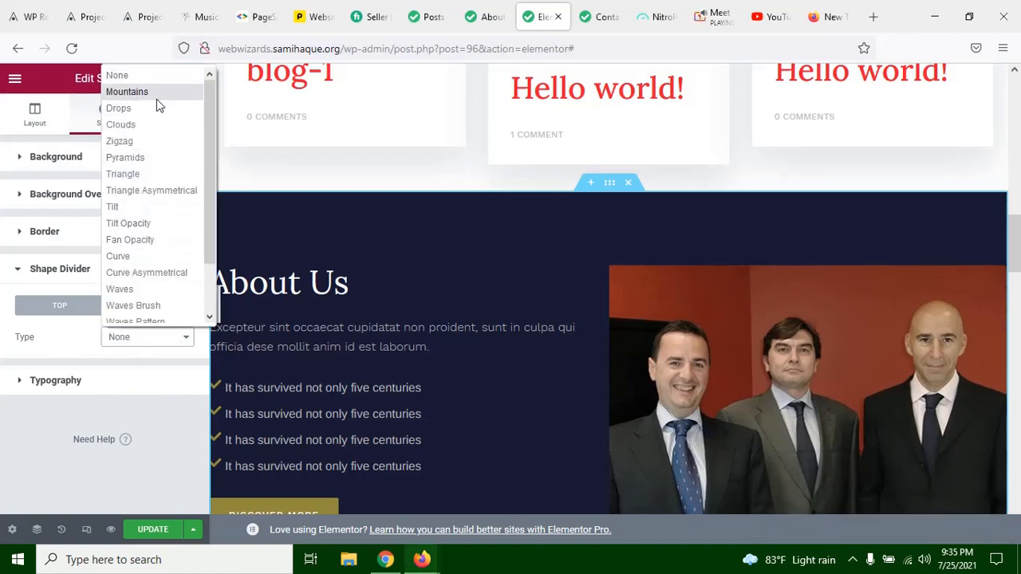
left_click(158, 131)
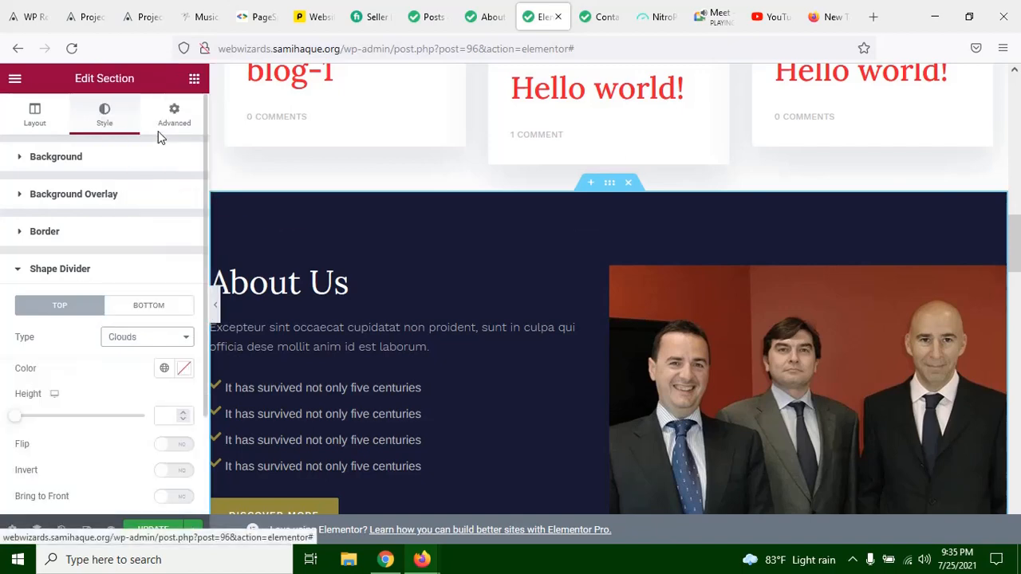
Step: Examine the Clouds divider on the full-width page, comparing the About Us section's upper and lower edges with the neighbouring sections
left_click(215, 307)
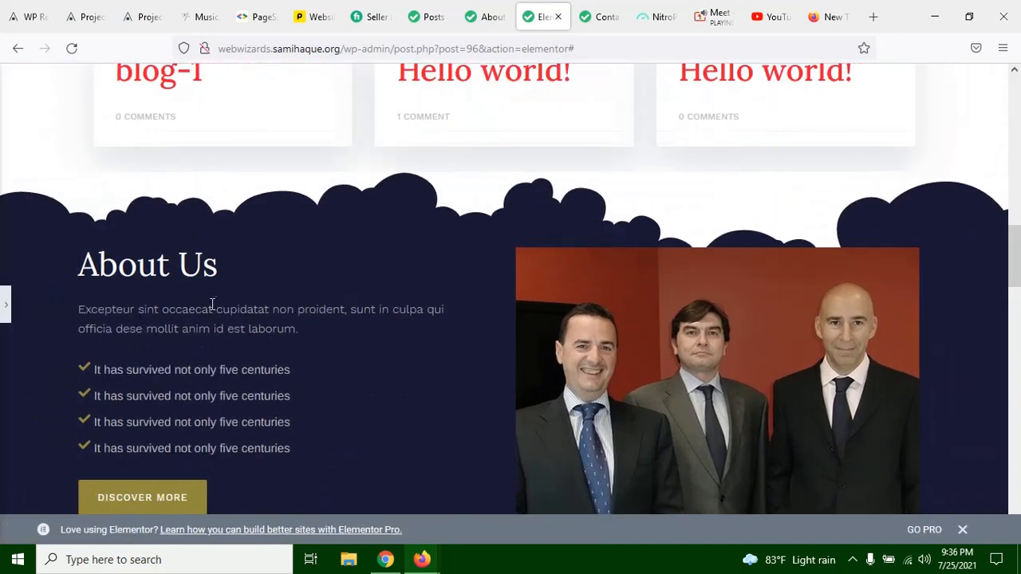
scroll(559, 293, "up", 2)
scroll(342, 279, "down", 1)
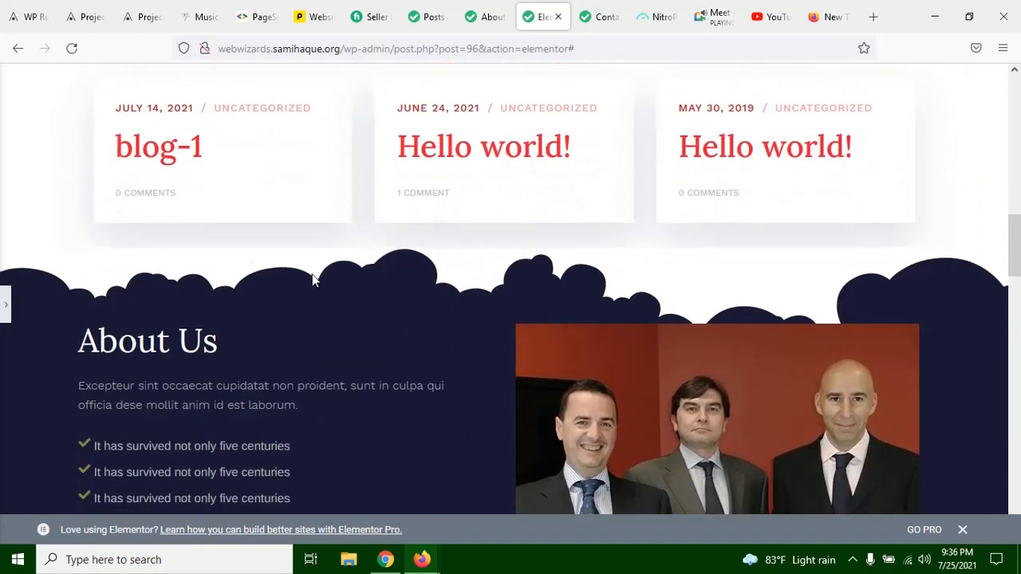
scroll(118, 289, "down", 8)
scroll(255, 236, "up", 6)
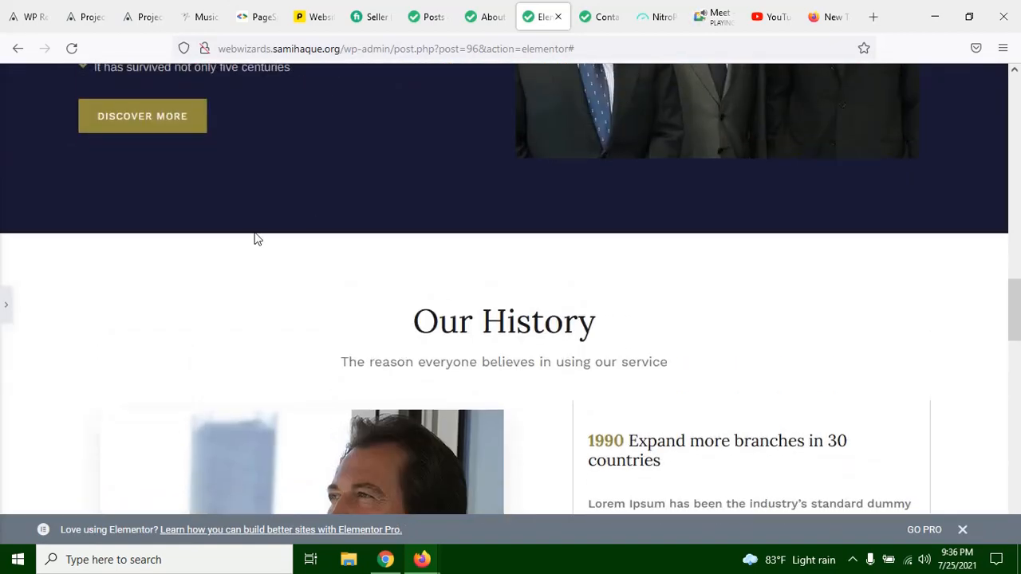
scroll(359, 264, "up", 2)
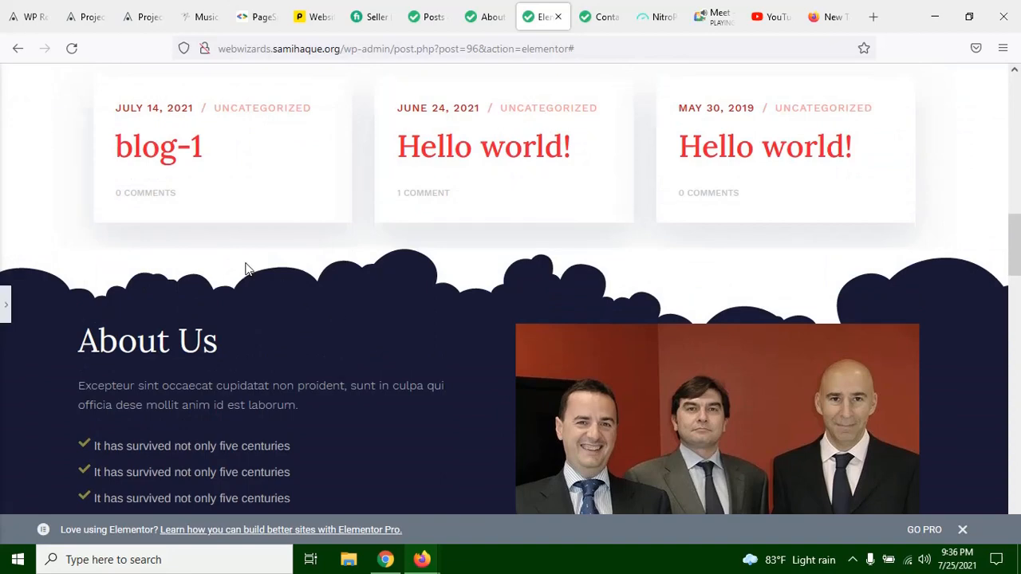
scroll(417, 294, "up", 3)
scroll(422, 296, "down", 5)
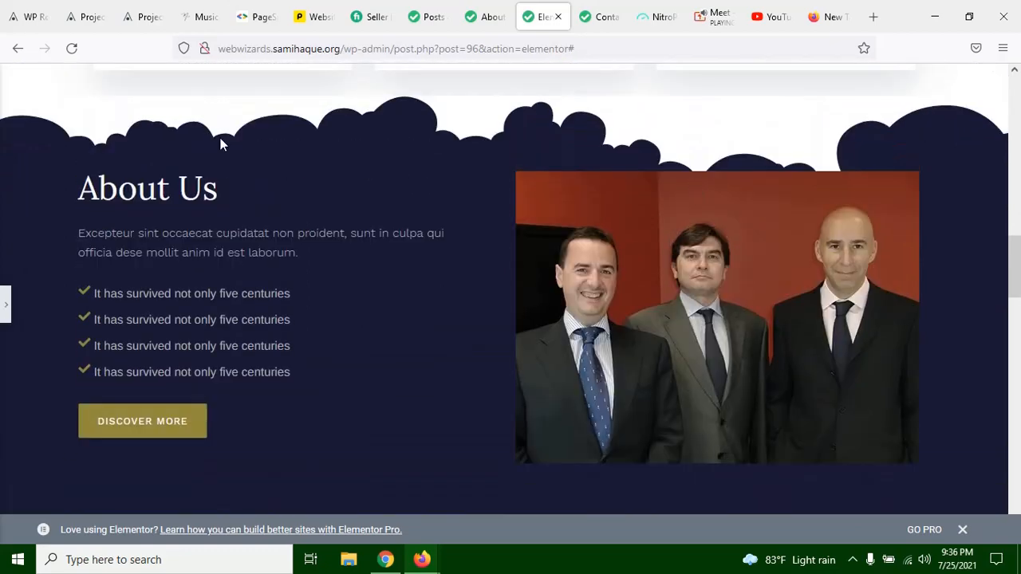
scroll(239, 145, "up", 2)
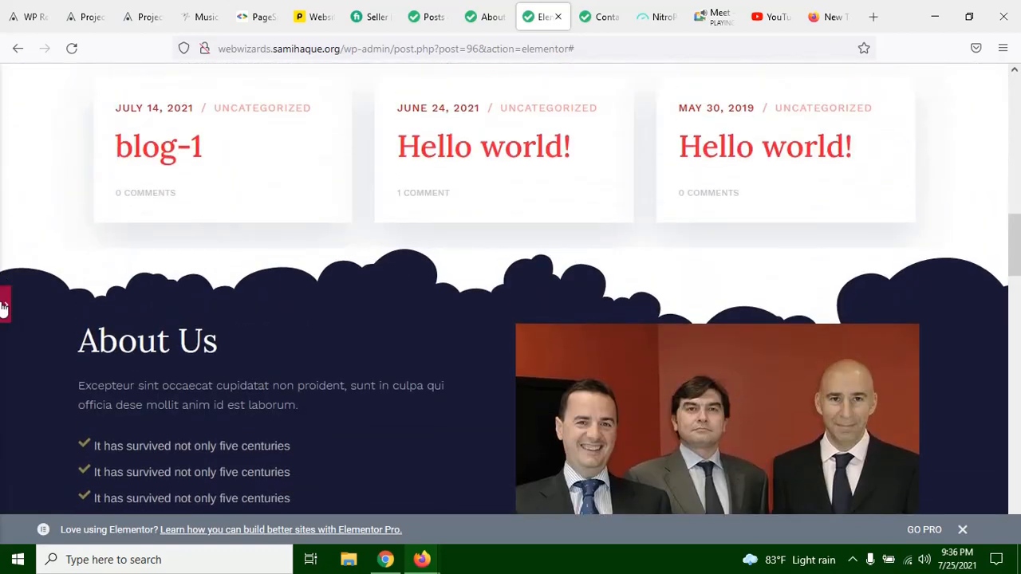
left_click(3, 307)
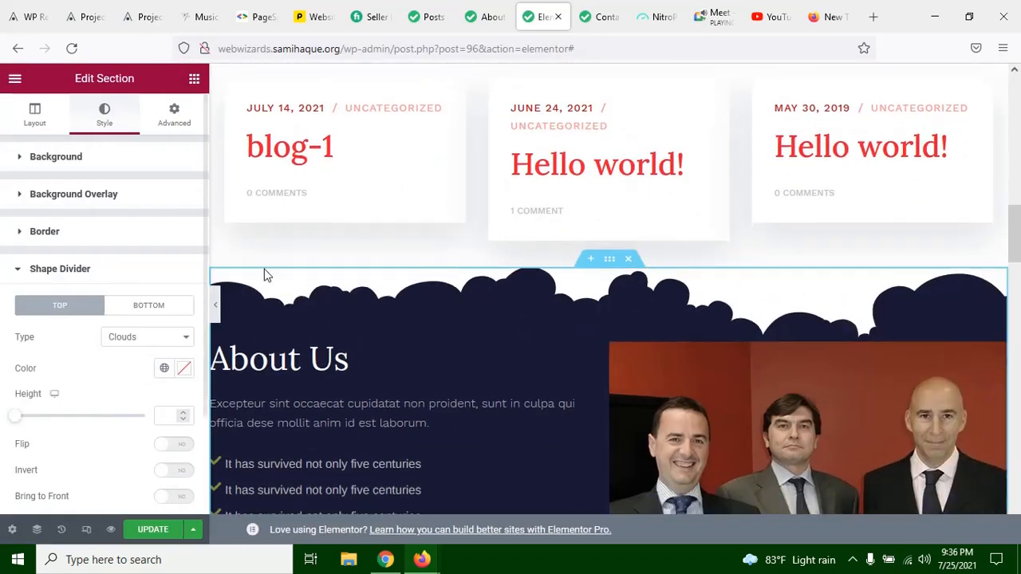
Step: Try Curve as the About Us section's top shape divider and preview it on the full-width page
left_click(145, 337)
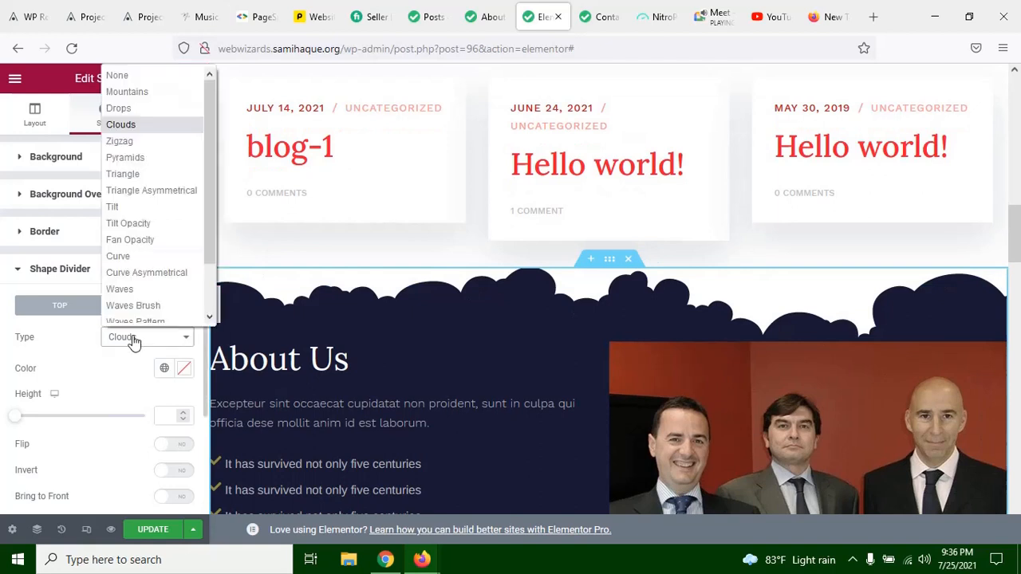
left_click(140, 250)
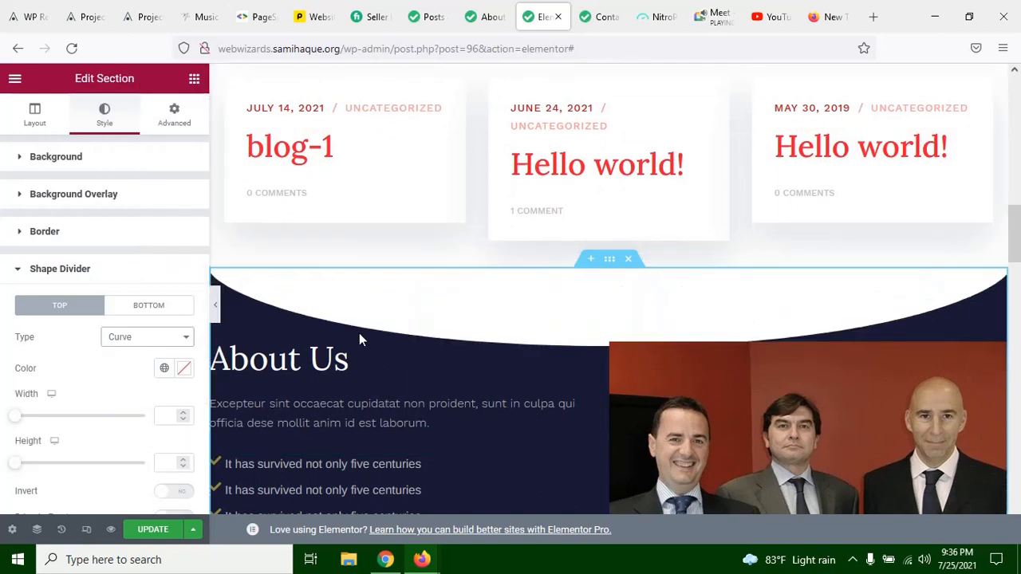
left_click(215, 311)
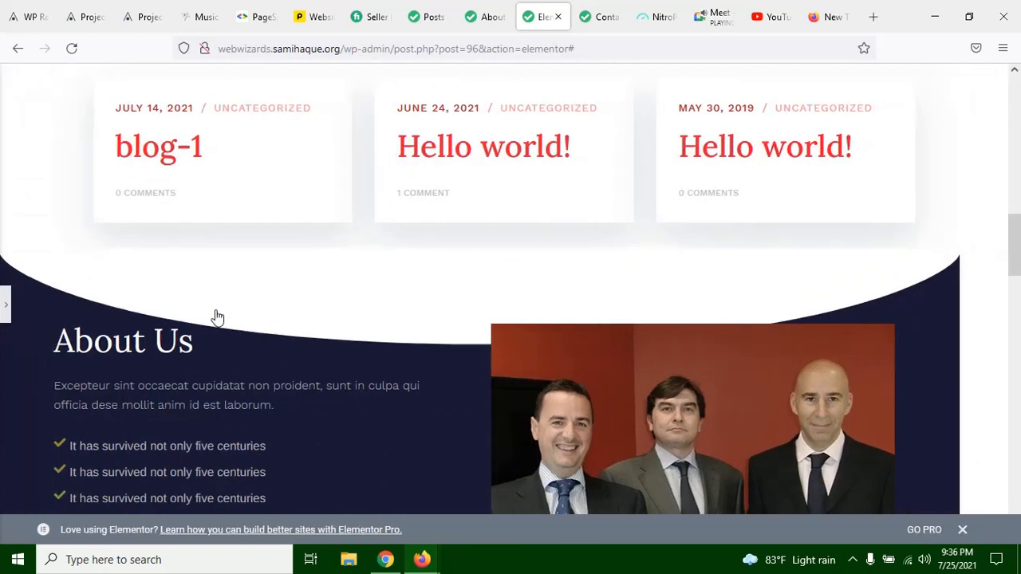
scroll(467, 258, "down", 5)
scroll(467, 262, "up", 5)
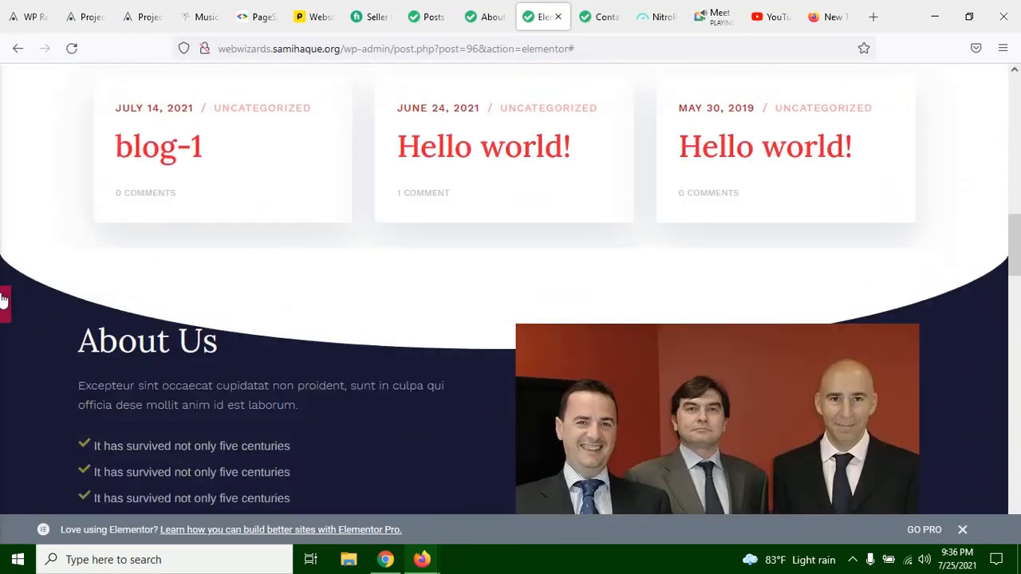
left_click(4, 299)
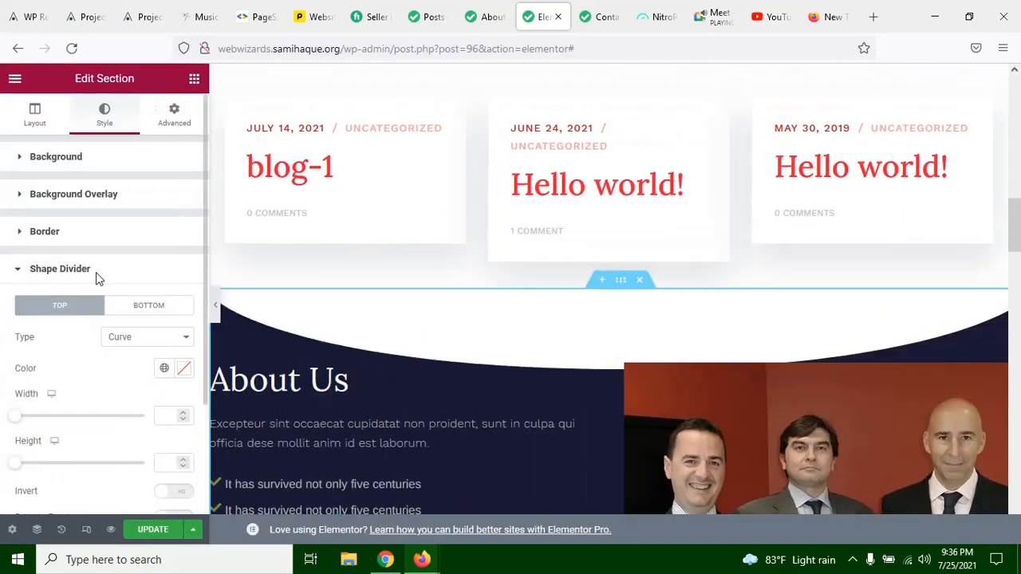
Step: Try Waves as the About Us section's top shape divider and preview it on the full-width page
left_click(126, 332)
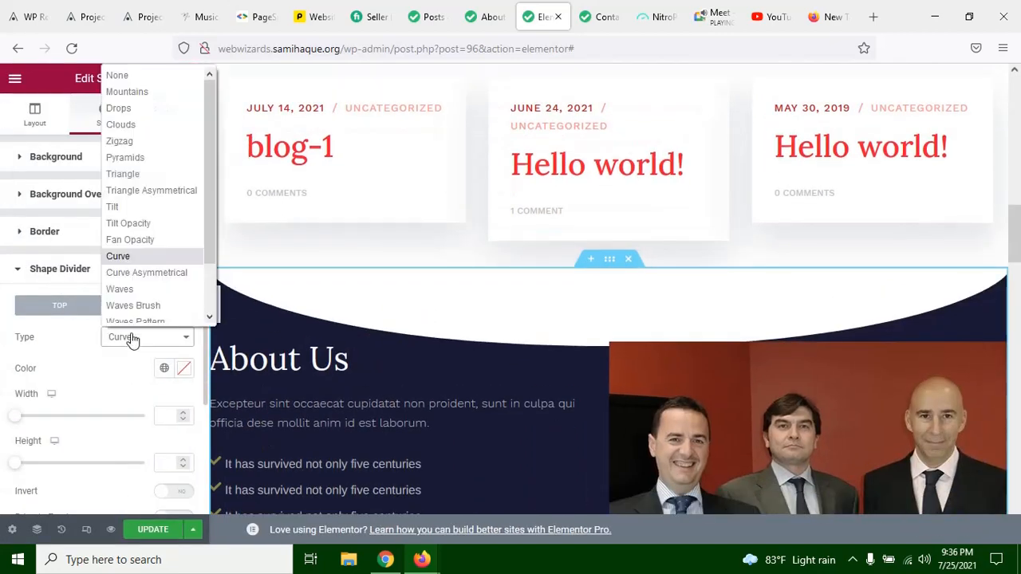
left_click(142, 282)
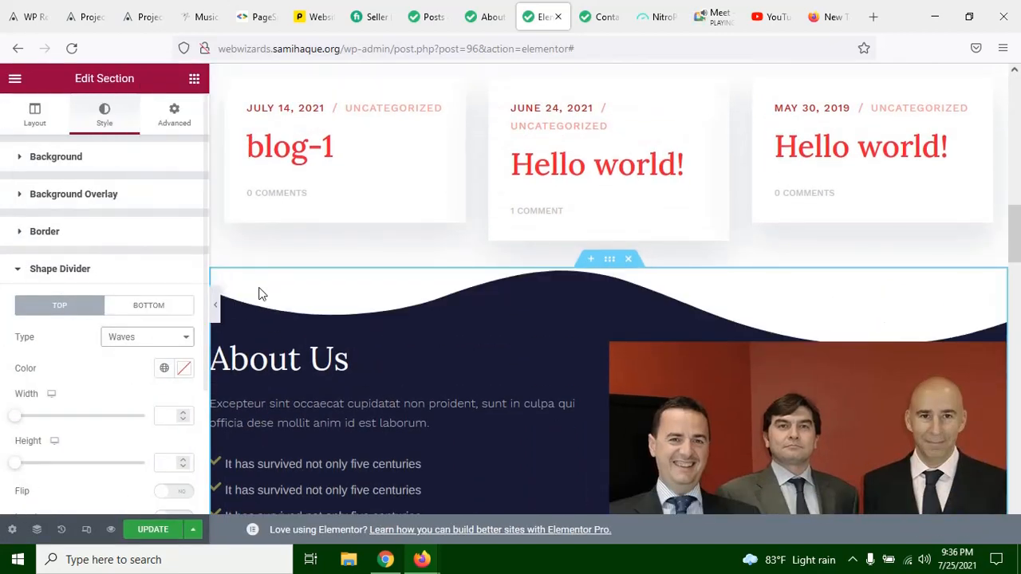
left_click(217, 303)
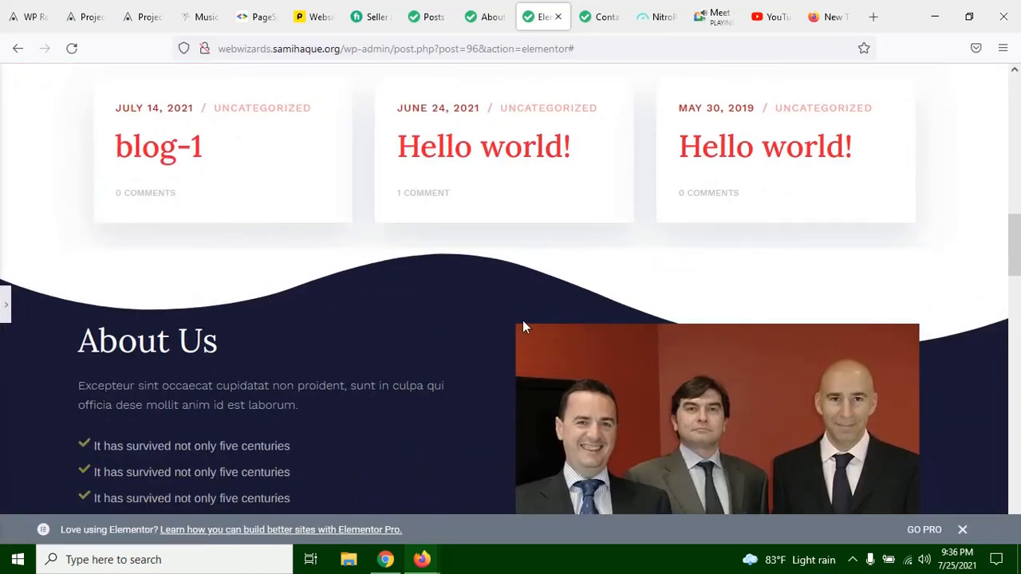
scroll(850, 323, "down", 3)
scroll(850, 319, "up", 3)
scroll(377, 292, "down", 3)
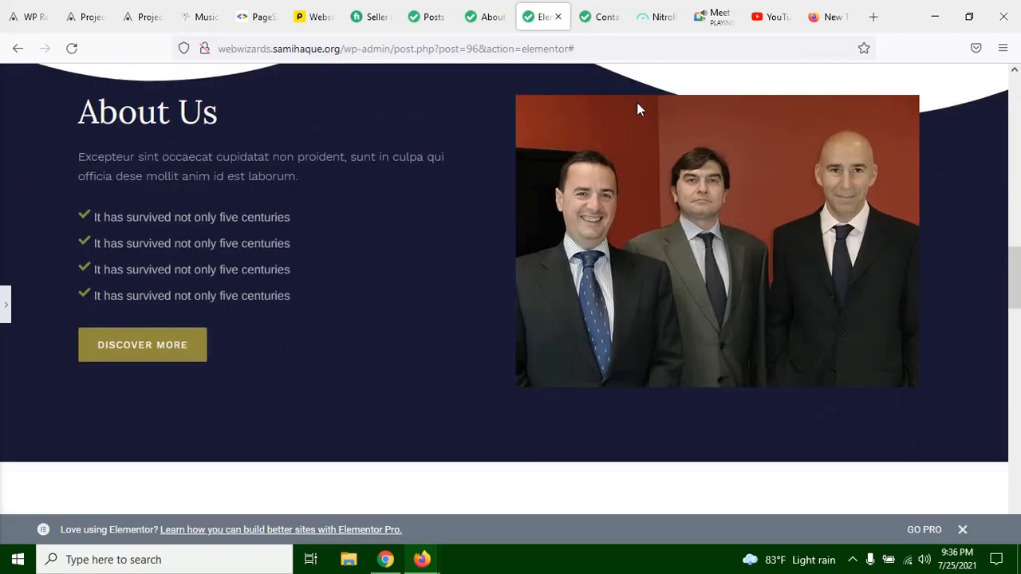
scroll(644, 411, "up", 1)
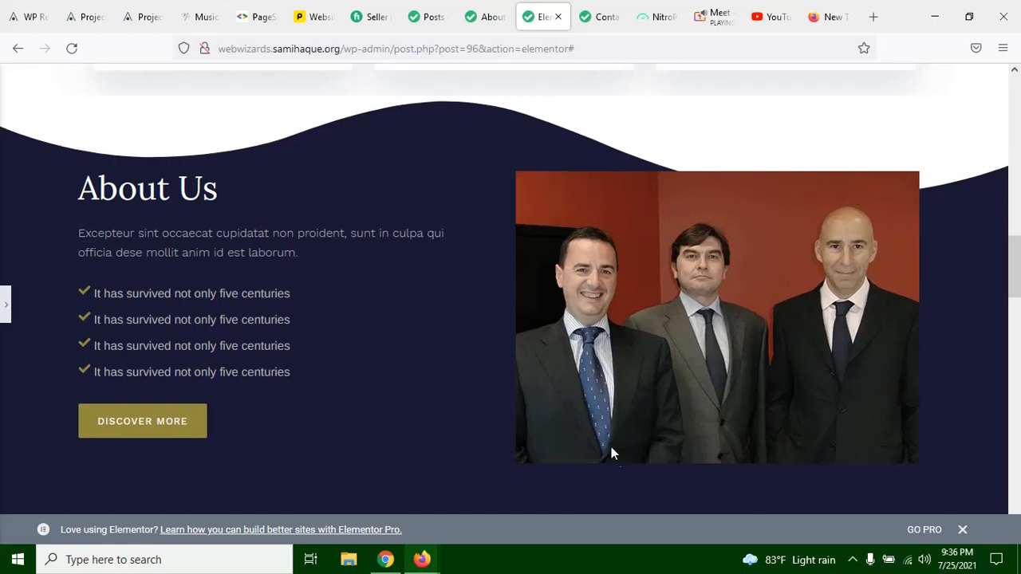
left_click(4, 307)
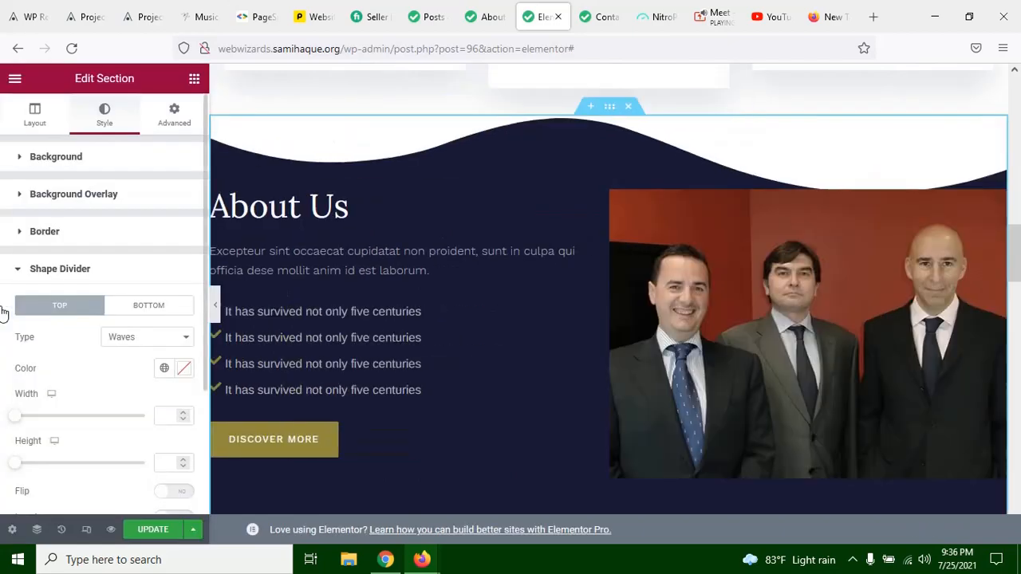
Step: Set the About Us section's top shape divider to Waves Brush and preview it on the full-width page
left_click(156, 339)
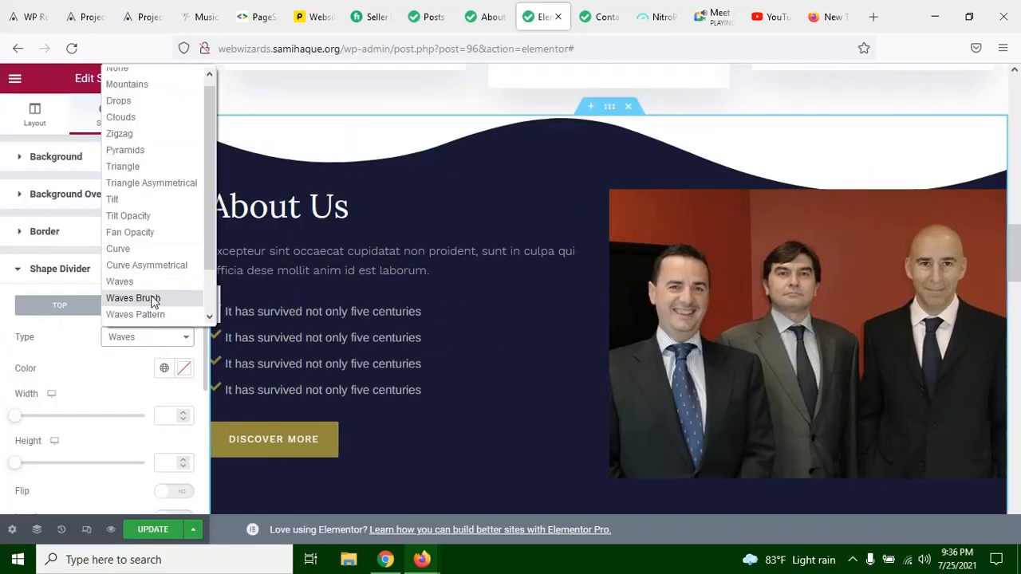
left_click(152, 299)
left_click(141, 337)
scroll(158, 267, "down", 1)
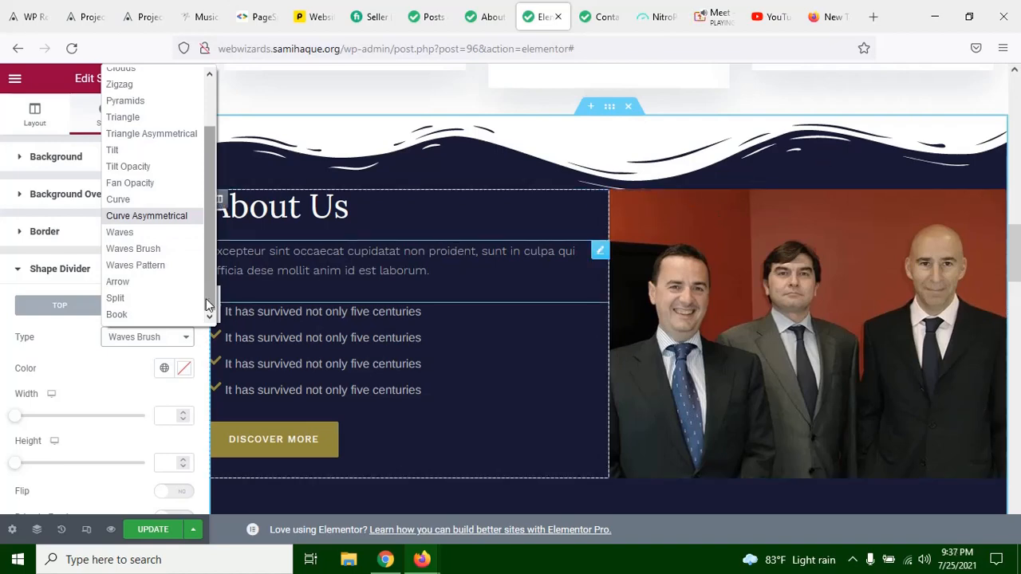
left_click(109, 368)
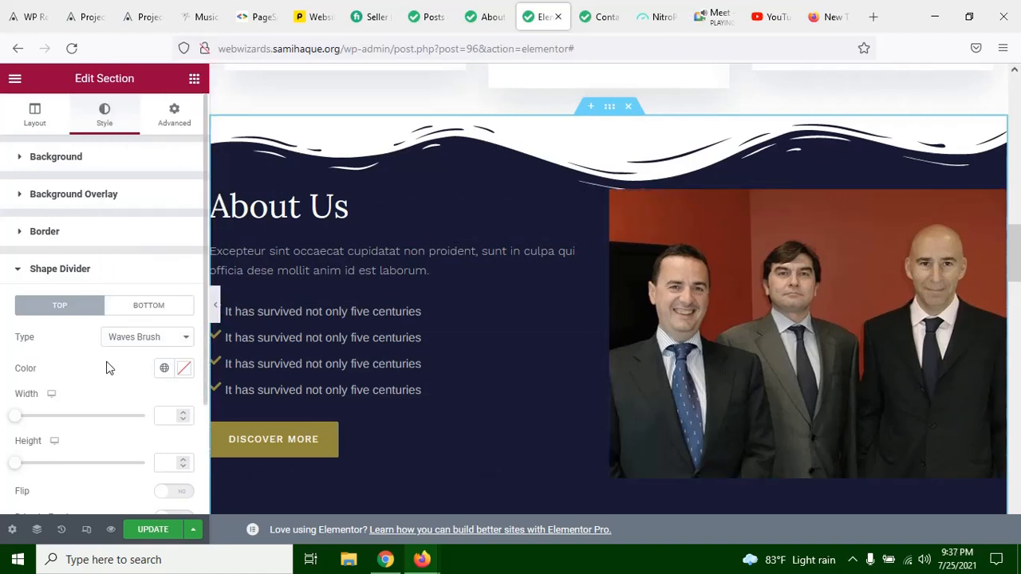
left_click(219, 306)
scroll(231, 181, "up", 2)
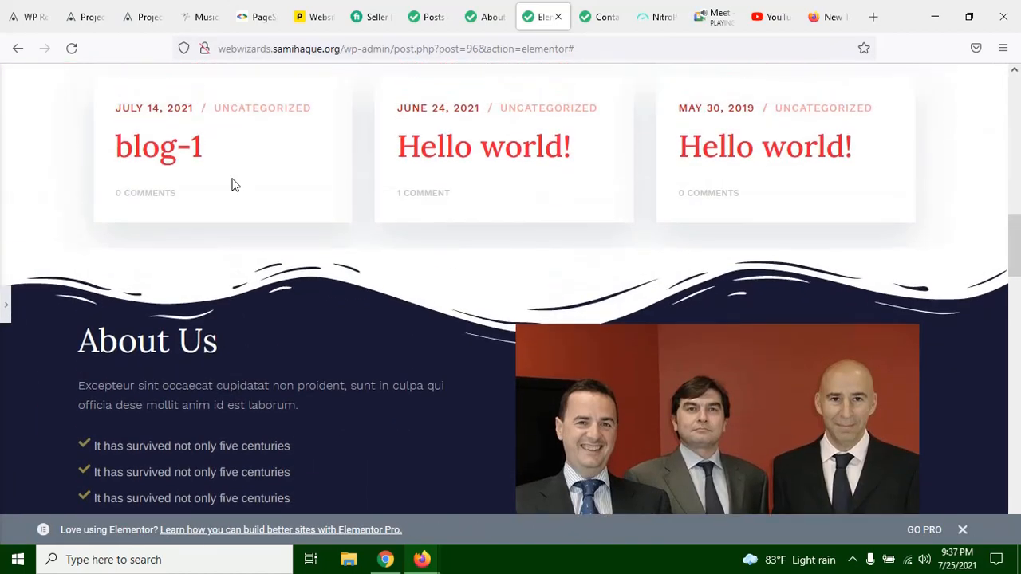
scroll(389, 288, "down", 2)
scroll(392, 289, "up", 5)
scroll(392, 292, "down", 5)
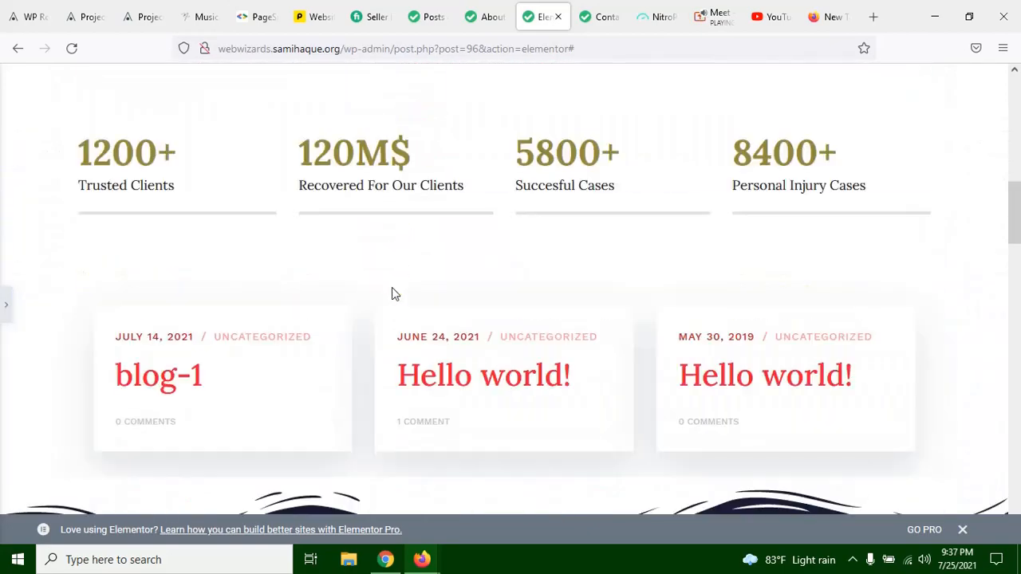
left_click(4, 301)
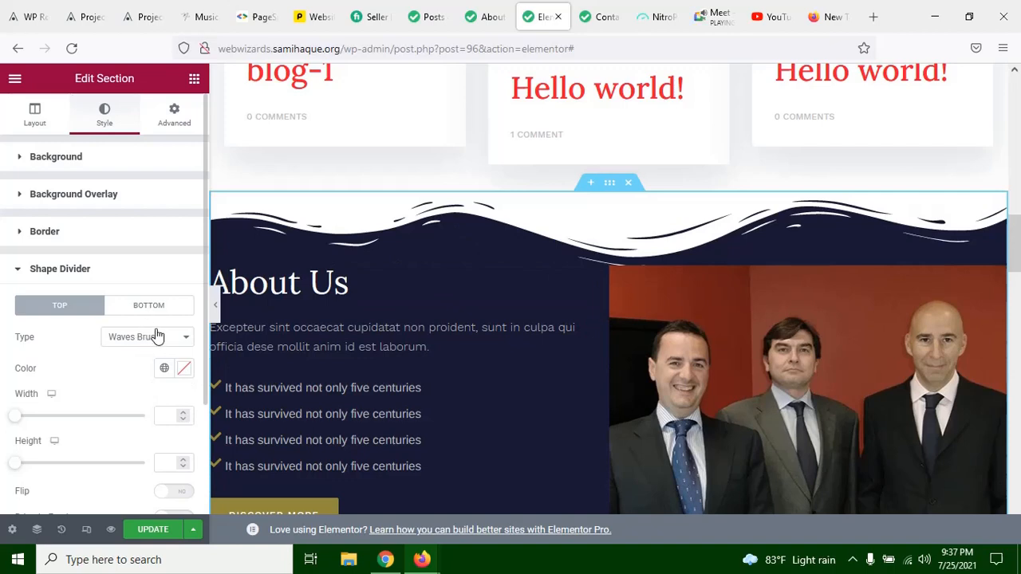
Step: Set the About Us section's bottom shape divider to Waves Brush
scroll(419, 259, "down", 3)
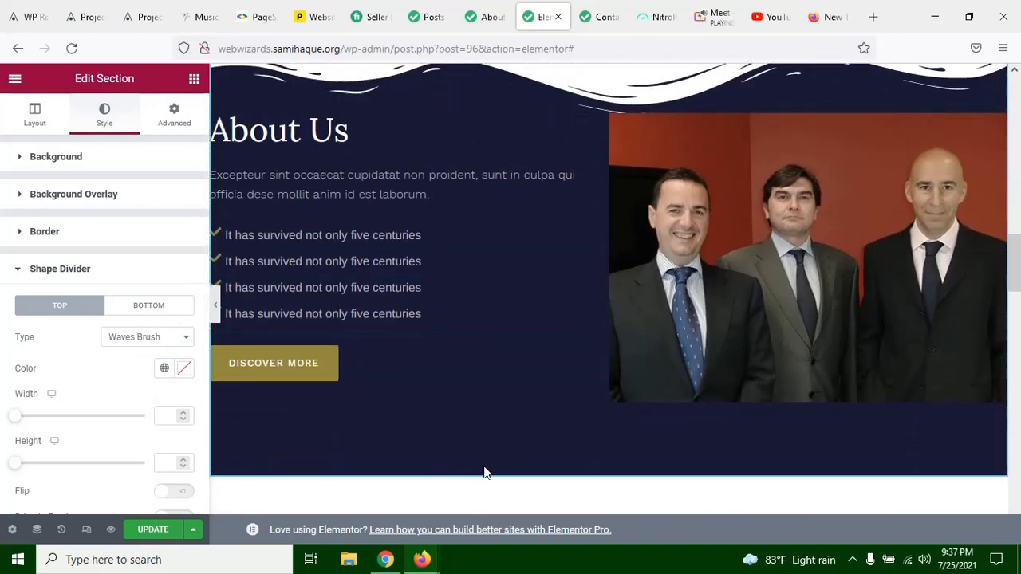
left_click(152, 310)
left_click(125, 345)
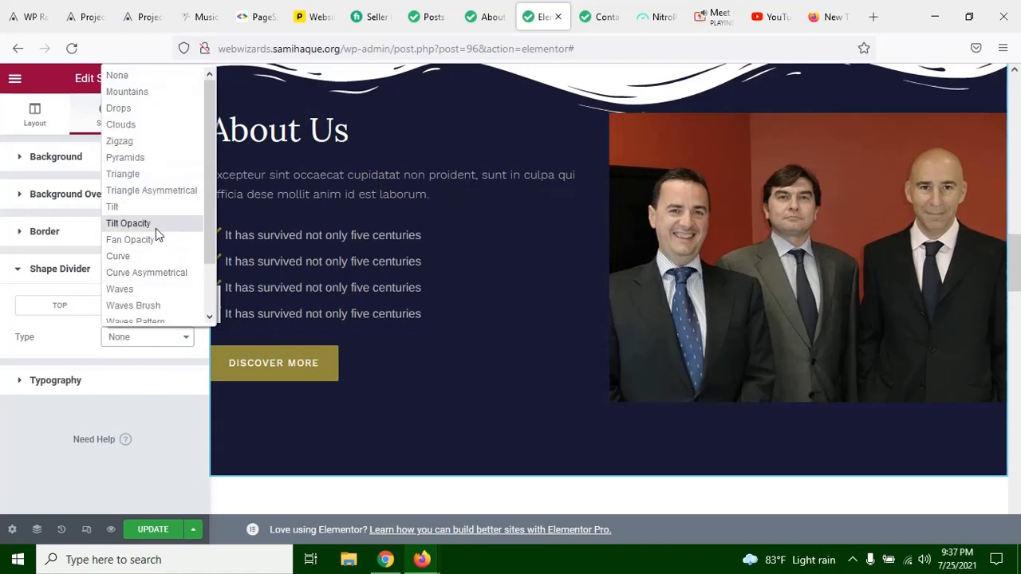
scroll(156, 232, "down", 2)
scroll(155, 244, "up", 2)
left_click(159, 307)
scroll(613, 368, "up", 2)
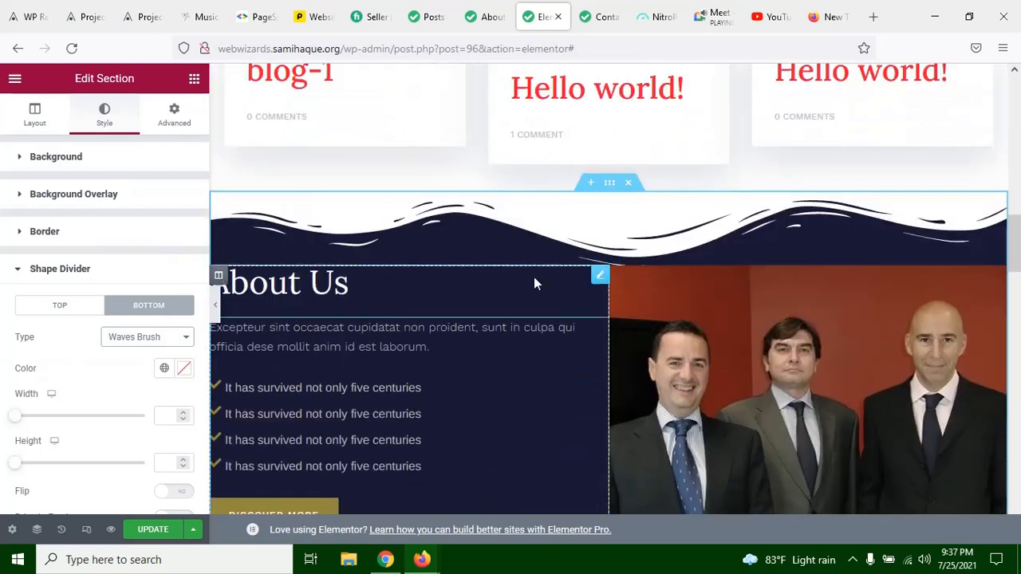
Step: Examine the Waves Brush dividers on the full-width page, comparing the About Us section's upper and lower edges with the other sections
left_click(215, 306)
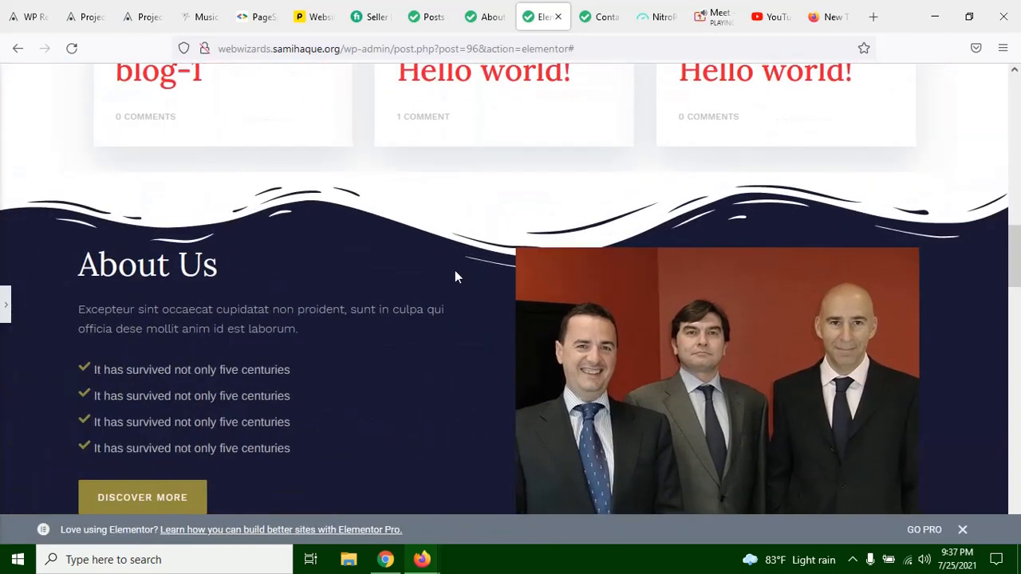
scroll(454, 270, "down", 2)
scroll(549, 196, "down", 2)
scroll(371, 328, "up", 4)
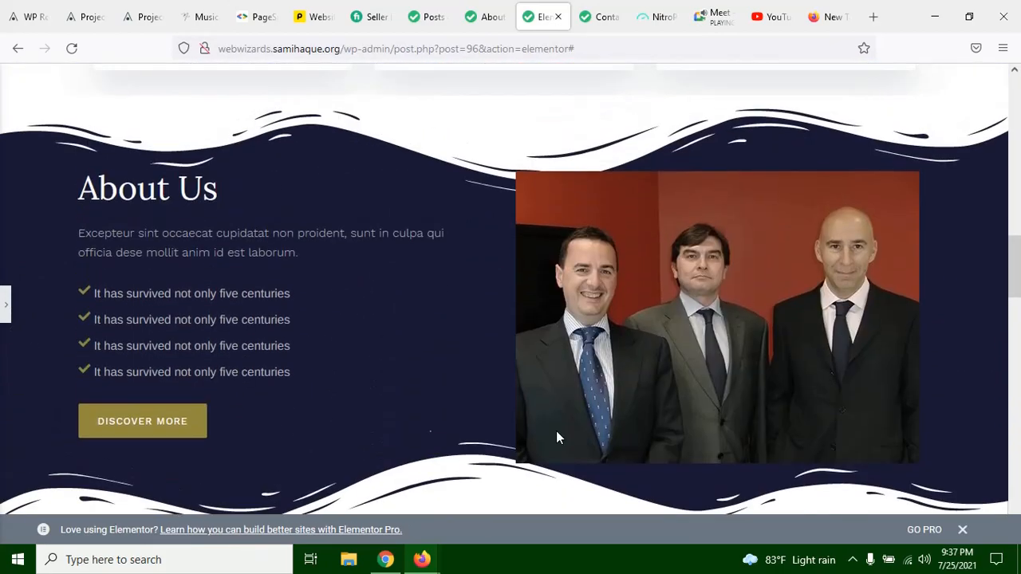
scroll(422, 325, "down", 3)
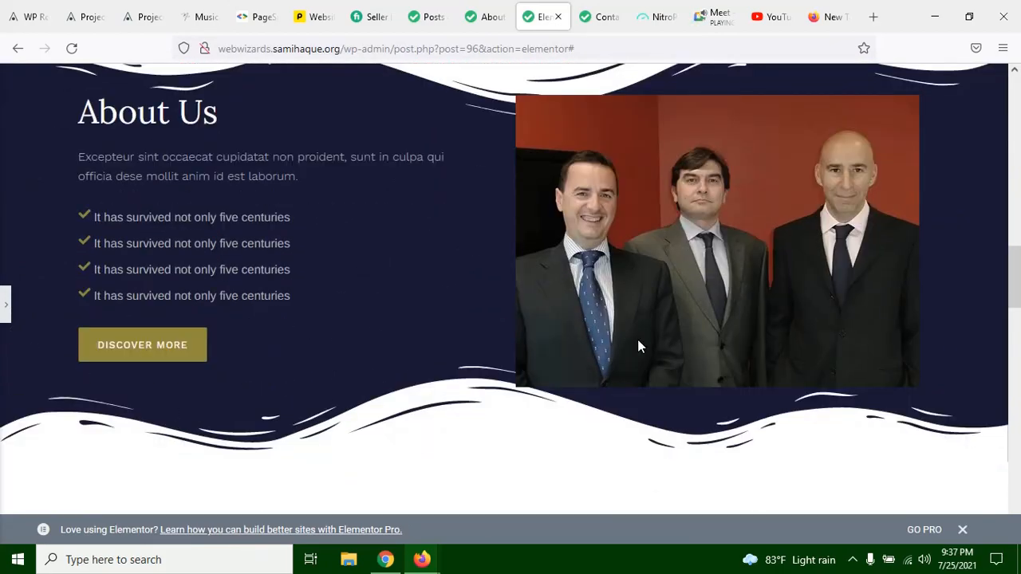
scroll(614, 350, "up", 3)
scroll(408, 329, "down", 10)
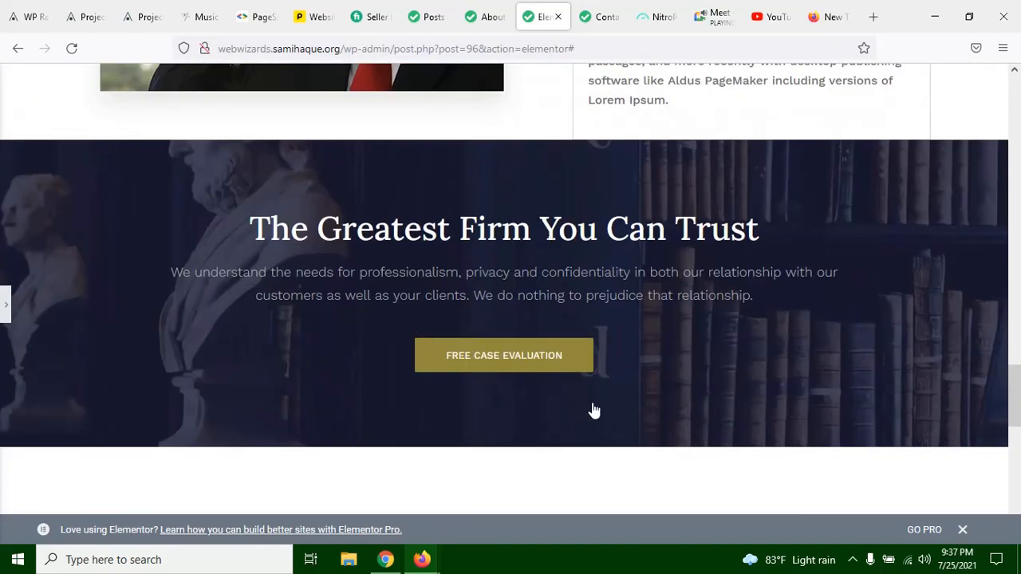
scroll(594, 411, "up", 10)
scroll(568, 386, "down", 3)
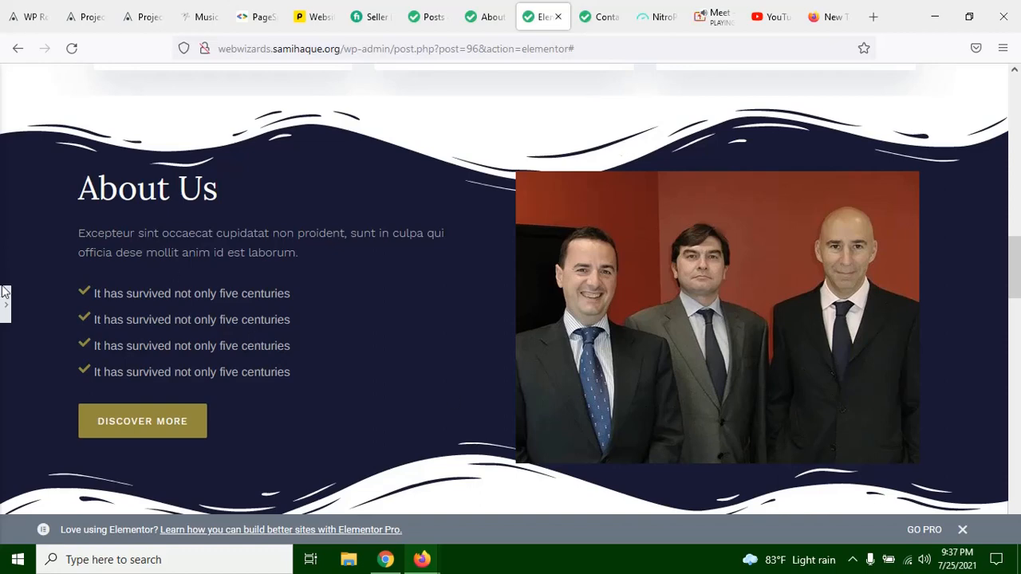
left_click(5, 315)
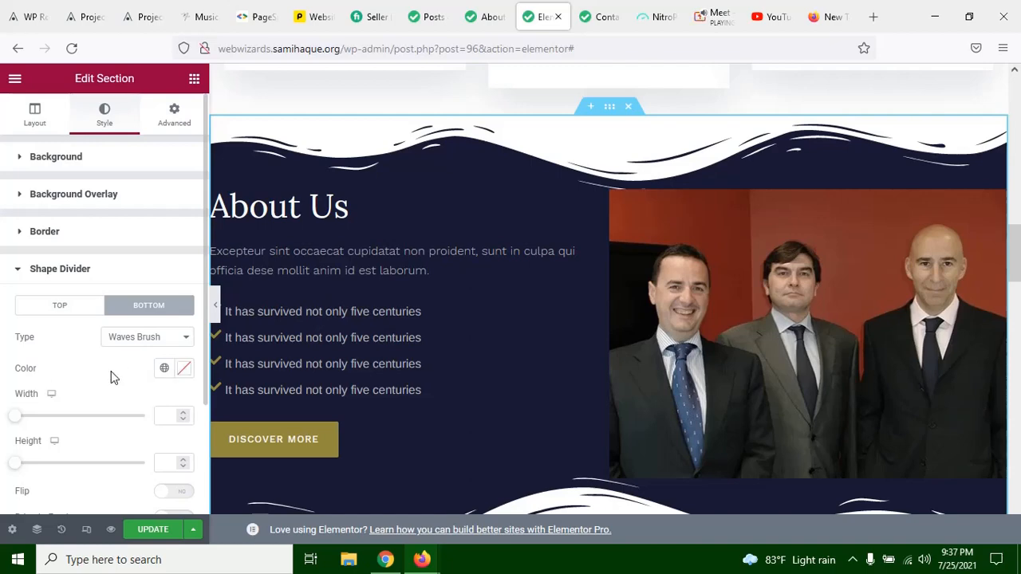
Step: Color the About Us section's bottom shape divider bright red (#CE1818) and preview it on the full-width page
left_click(184, 368)
left_click(216, 212)
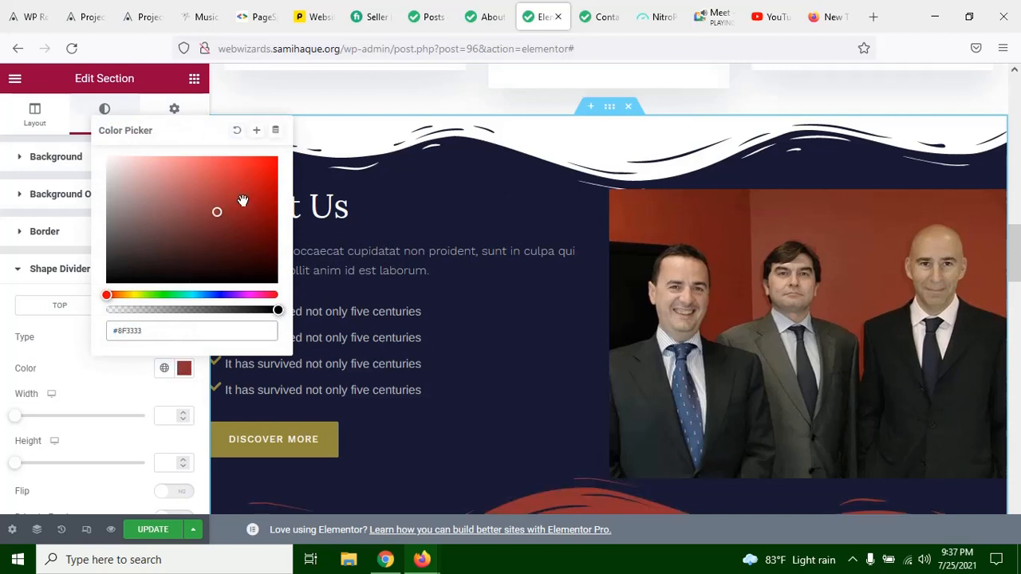
left_click(254, 184)
left_click(64, 332)
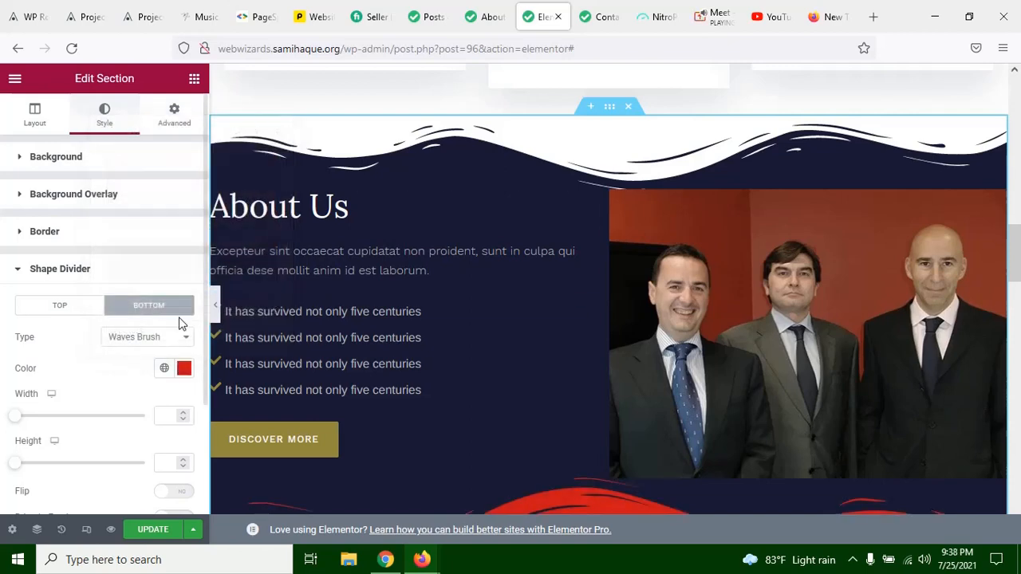
scroll(423, 285, "down", 3)
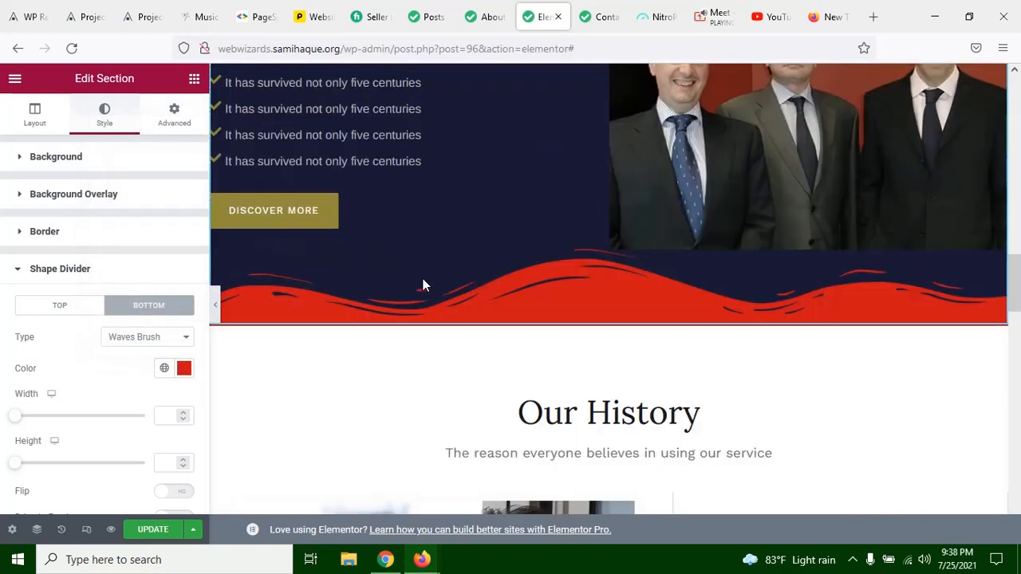
left_click(215, 301)
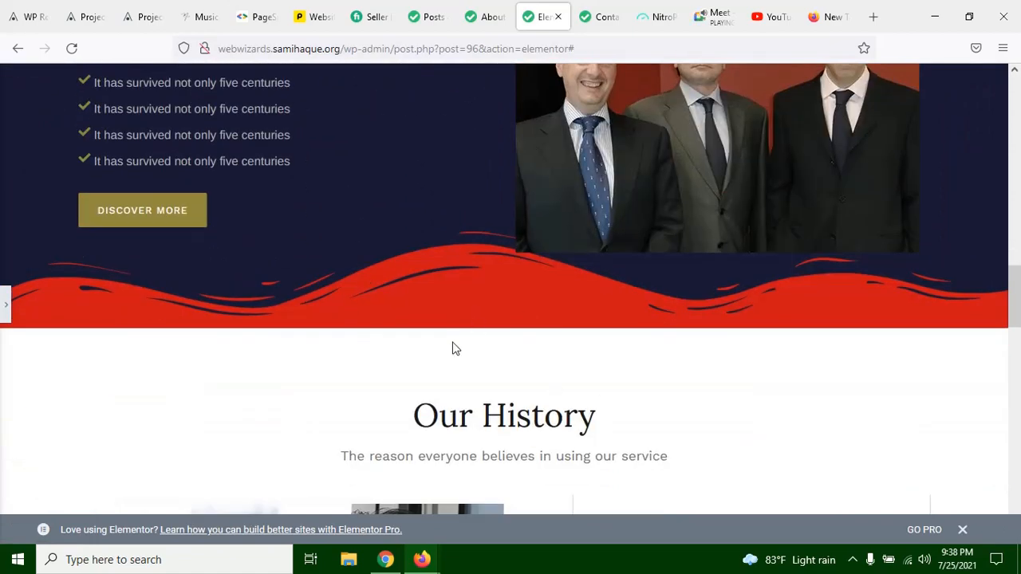
scroll(155, 341, "up", 3)
scroll(139, 330, "down", 2)
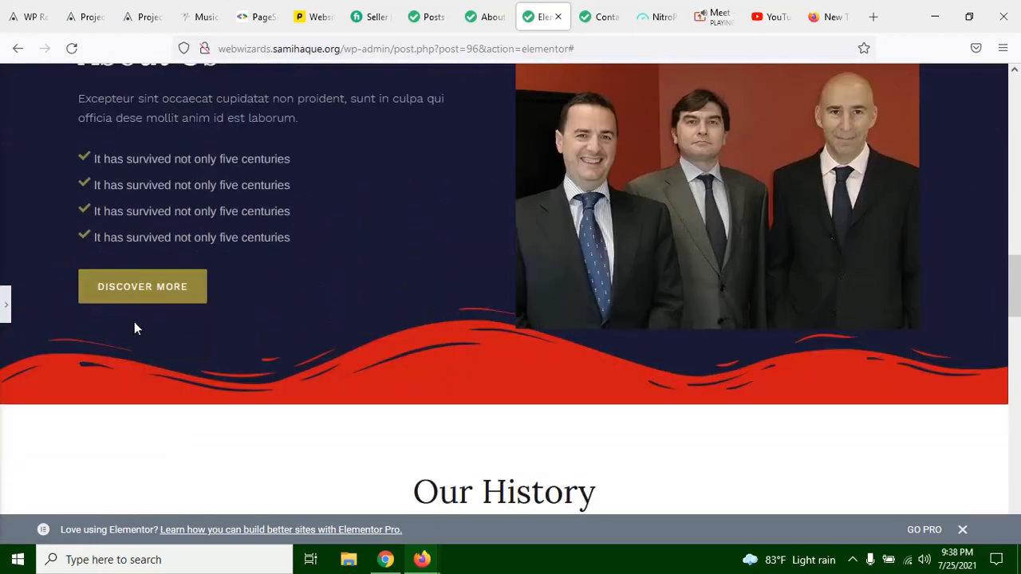
left_click(5, 307)
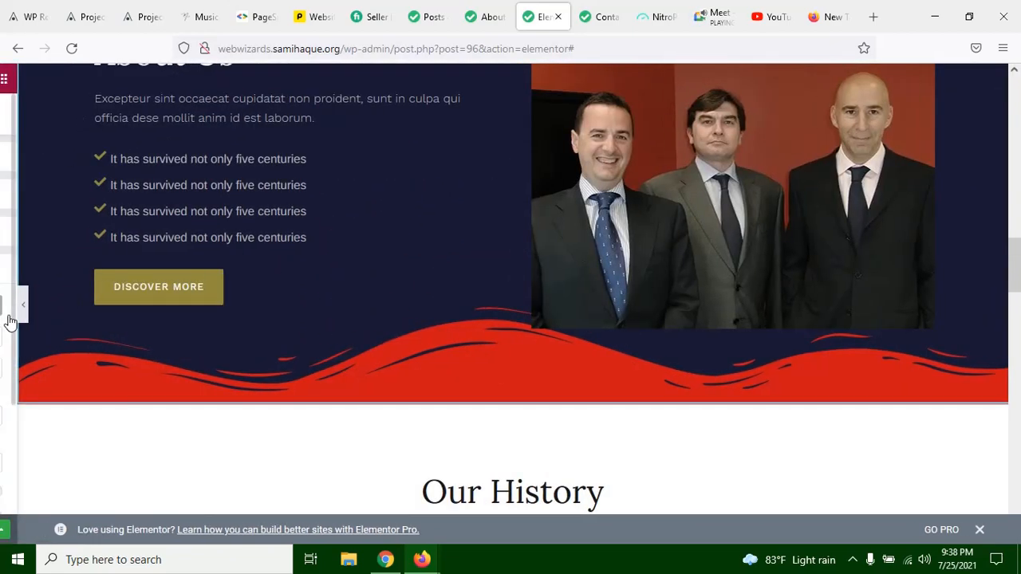
Step: Set the bottom shape divider's width to 100 and its height to 500
scroll(119, 399, "down", 1)
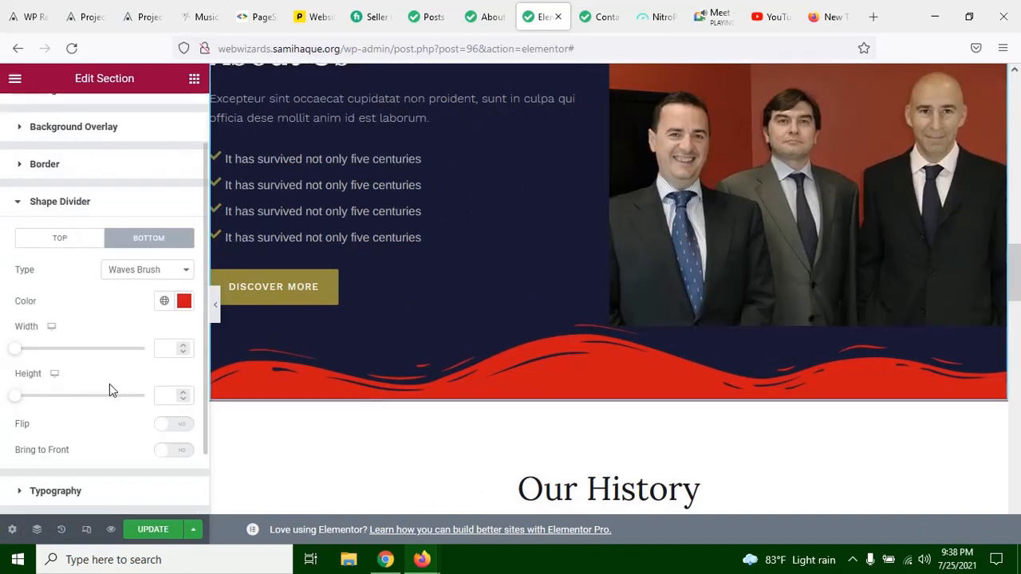
mouse_move(16, 350)
left_mouse_down()
mouse_move(143, 363)
mouse_move(5, 364)
left_mouse_up()
left_click_drag(23, 401, 146, 400)
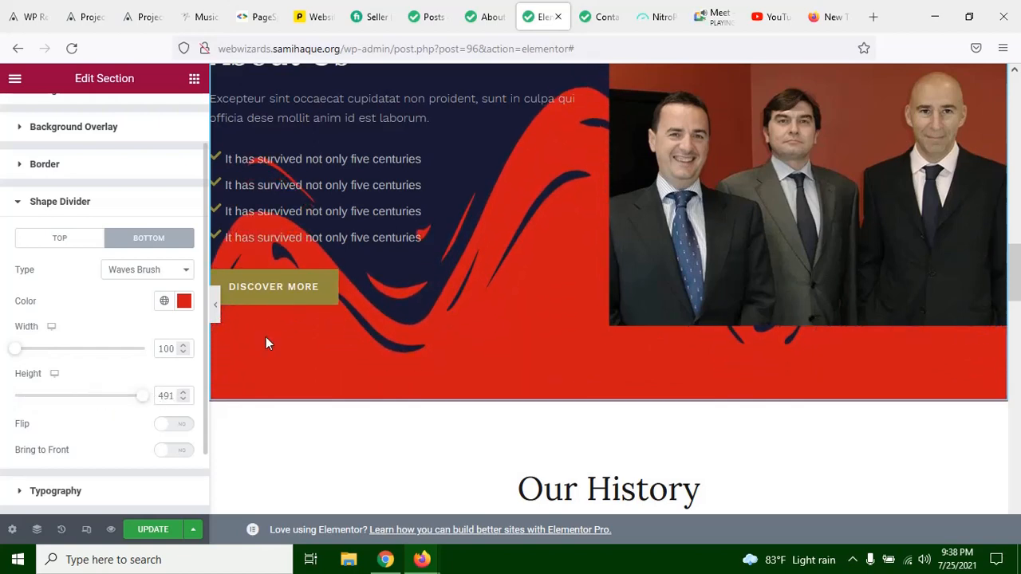
Step: Change the bottom shape divider's color to purple (#A518CE)
left_click(184, 300)
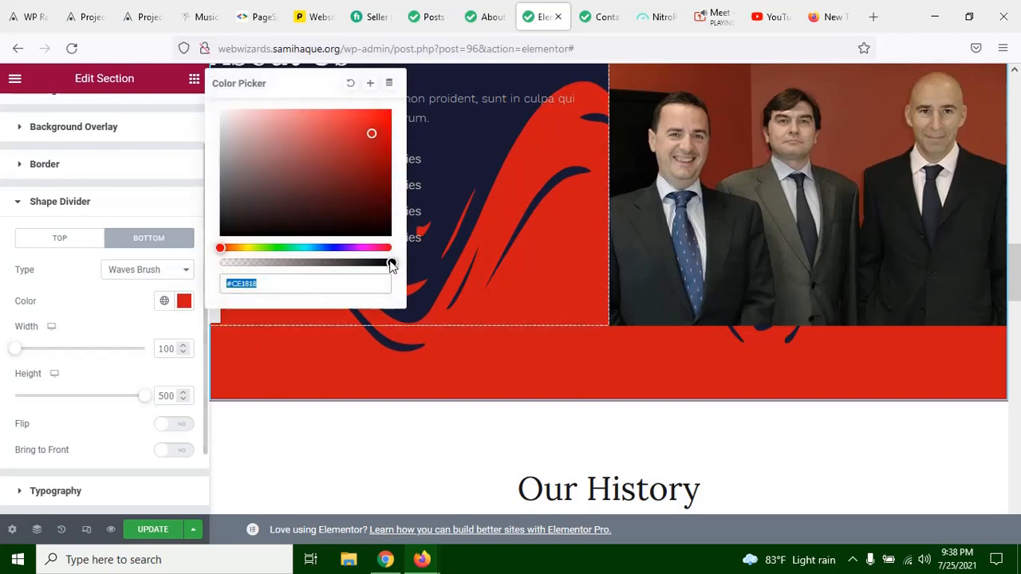
left_click(357, 248)
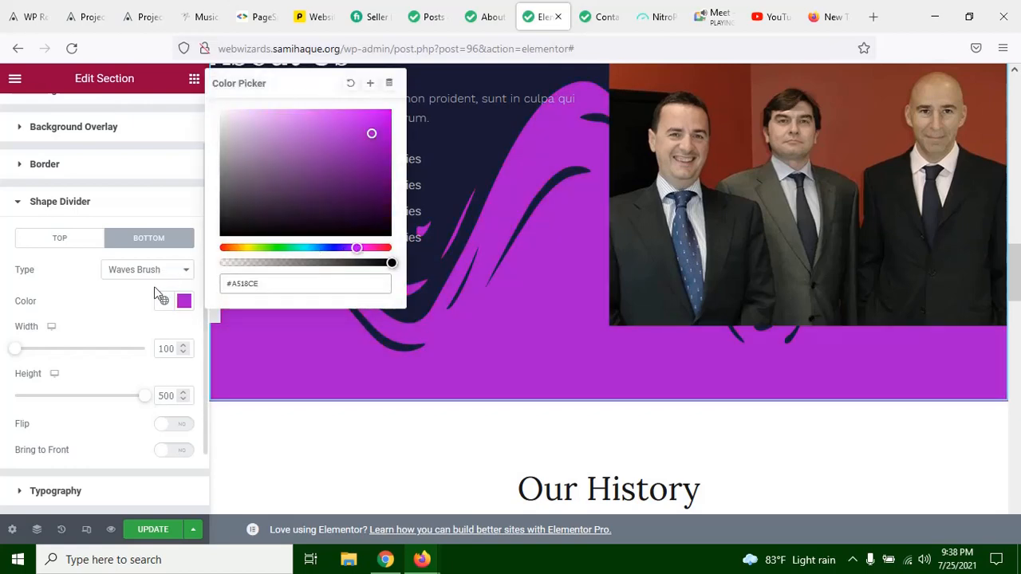
left_click(126, 299)
Step: Examine the enlarged purple divider on the full-width page, checking how it sits behind the About Us text and image
left_click(217, 308)
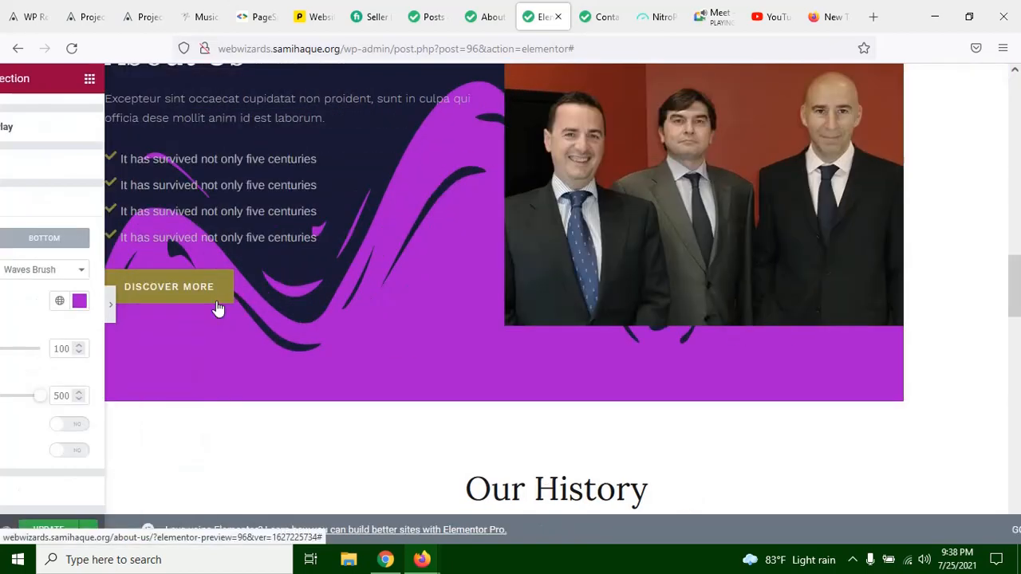
scroll(619, 308, "up", 3)
scroll(579, 296, "down", 3)
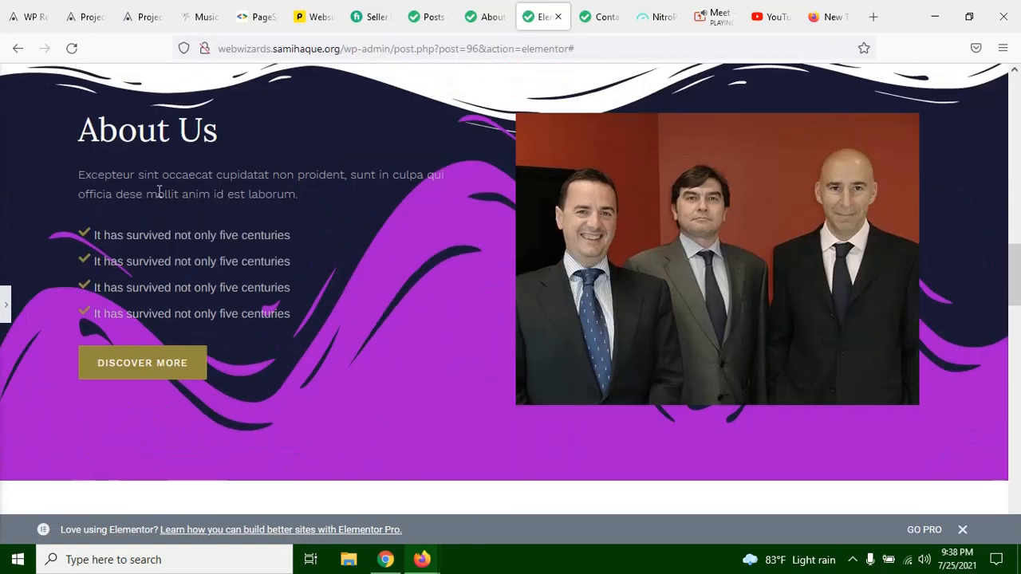
scroll(478, 279, "up", 3)
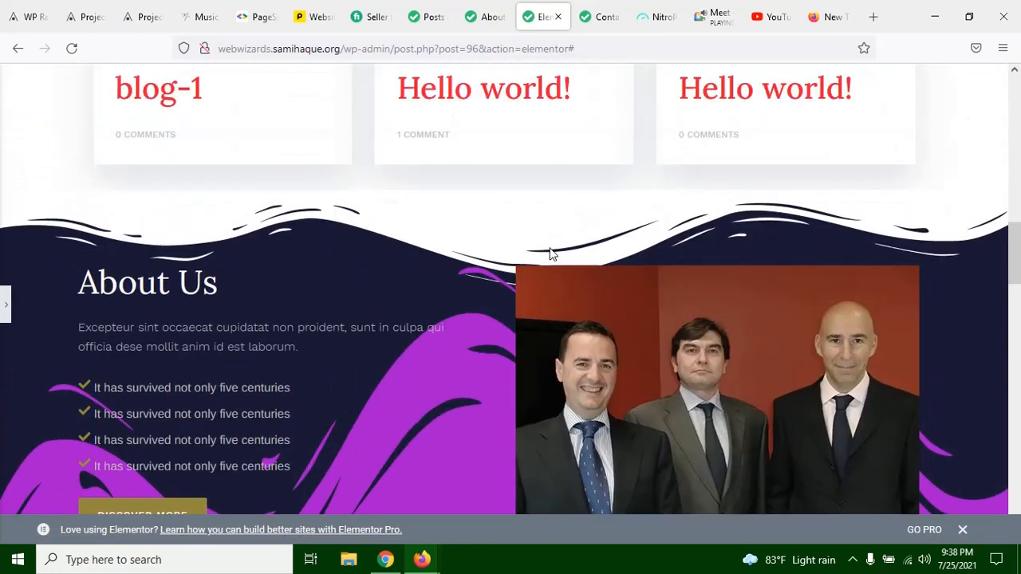
scroll(547, 241, "down", 5)
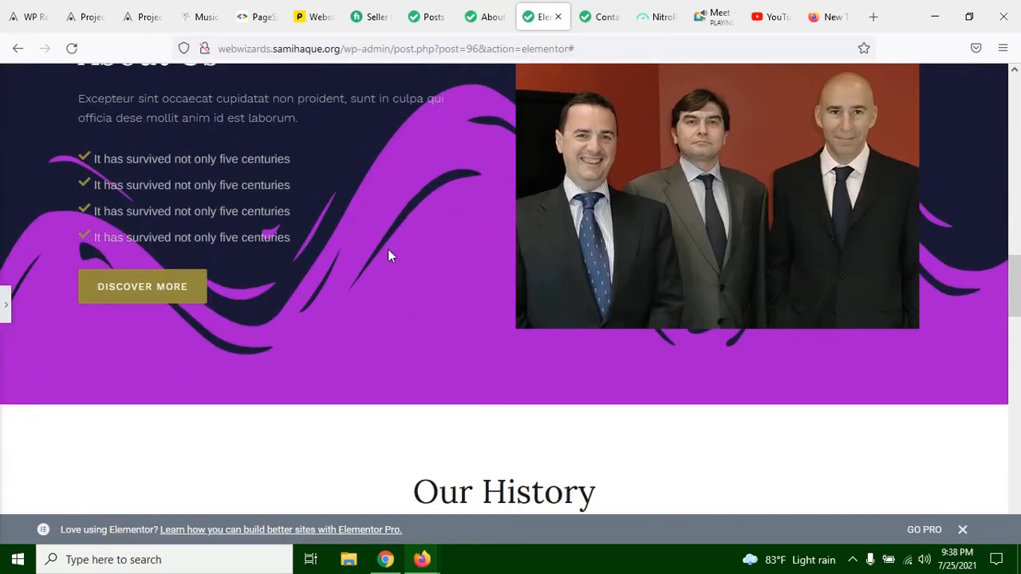
scroll(396, 216, "up", 3)
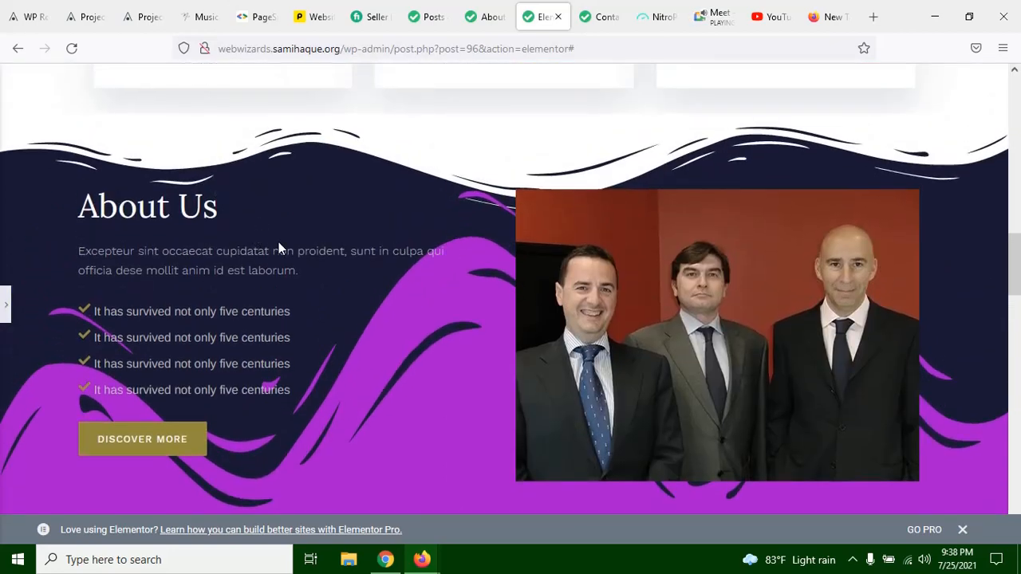
scroll(295, 306, "up", 8)
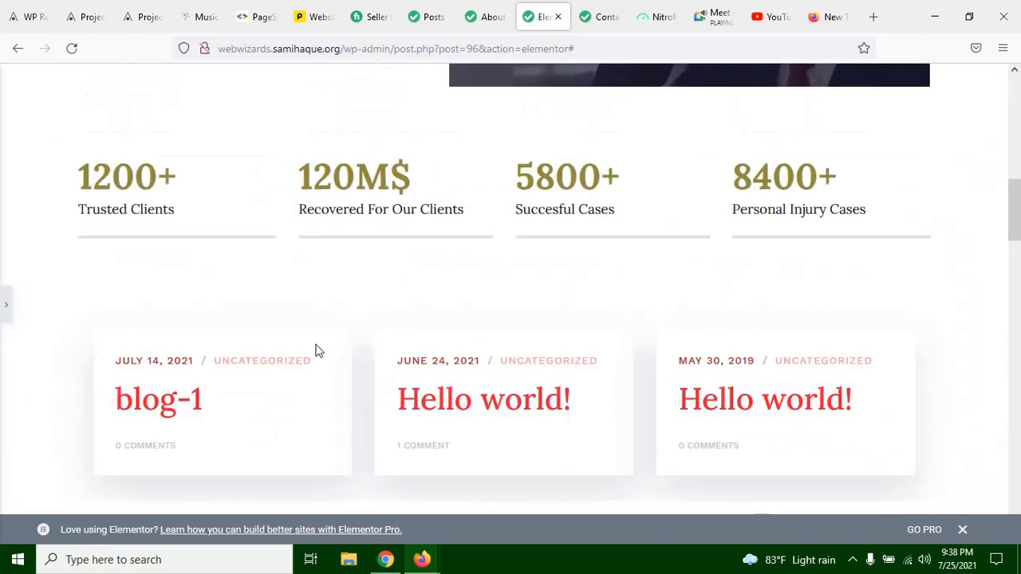
scroll(312, 320, "down", 11)
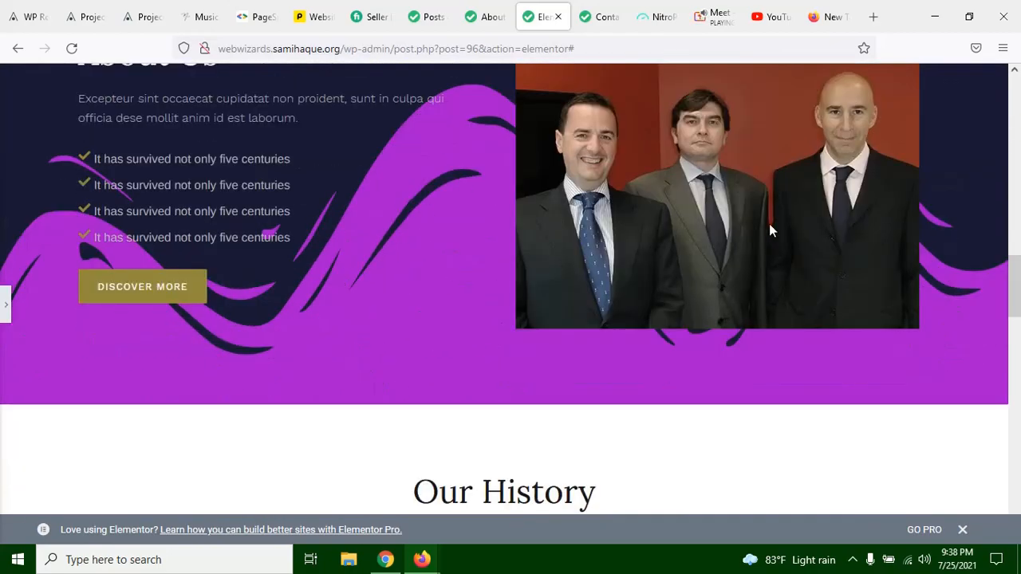
scroll(768, 230, "up", 3)
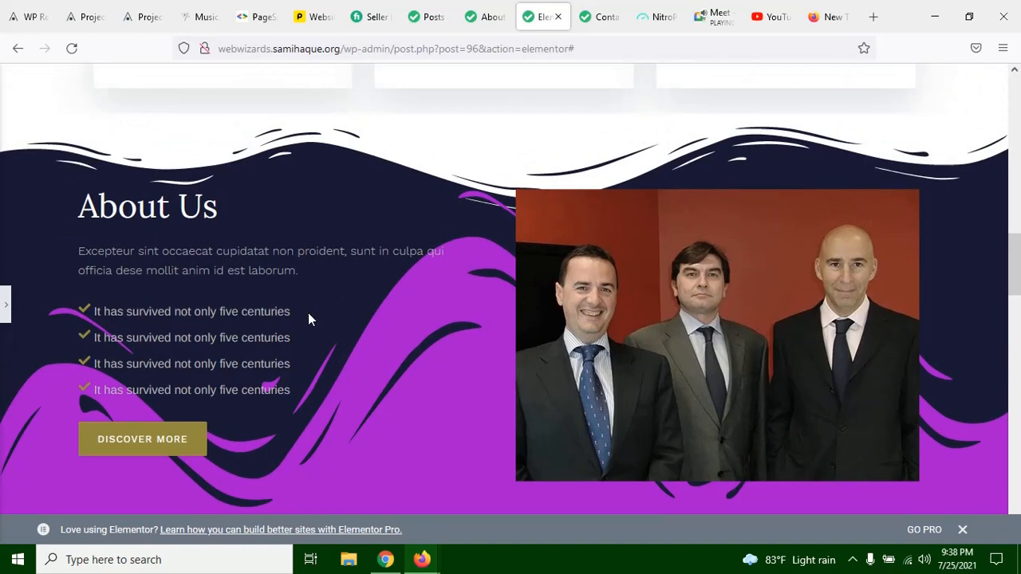
scroll(209, 349, "down", 3)
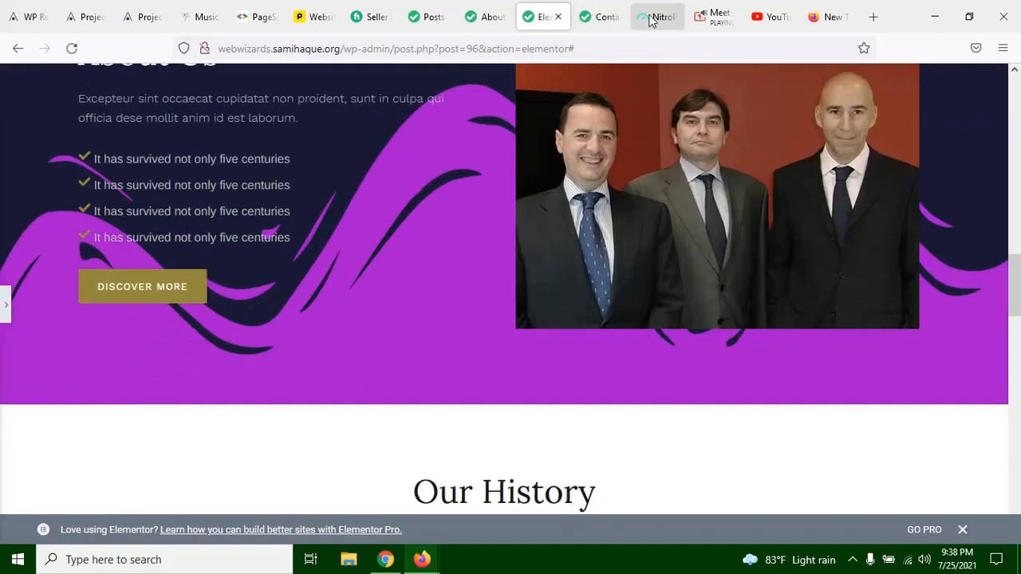
Step: Check the in-call messages in Google Meet, return to the Elementor page and bring back the section's editing options
left_click(712, 19)
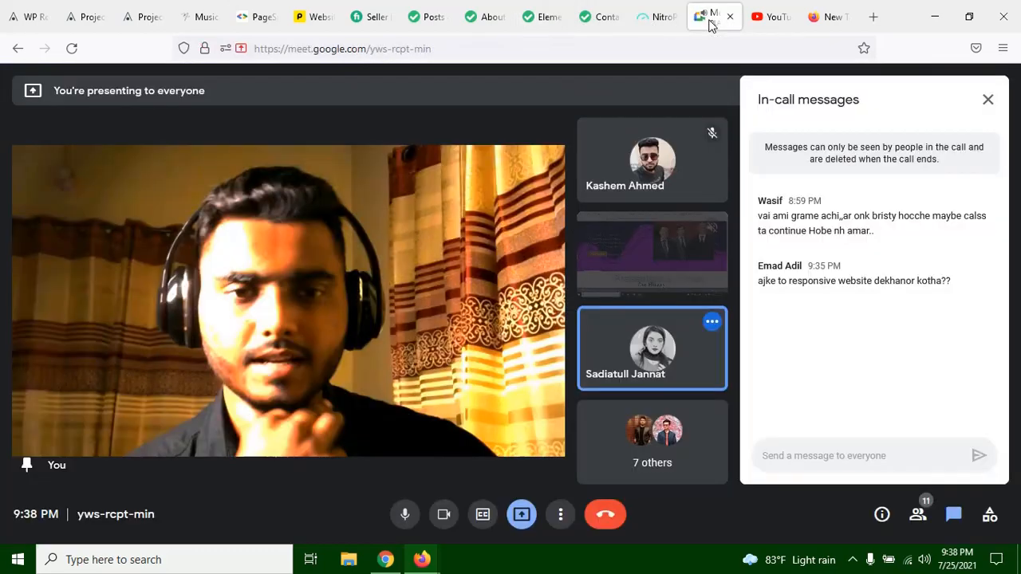
left_click(543, 17)
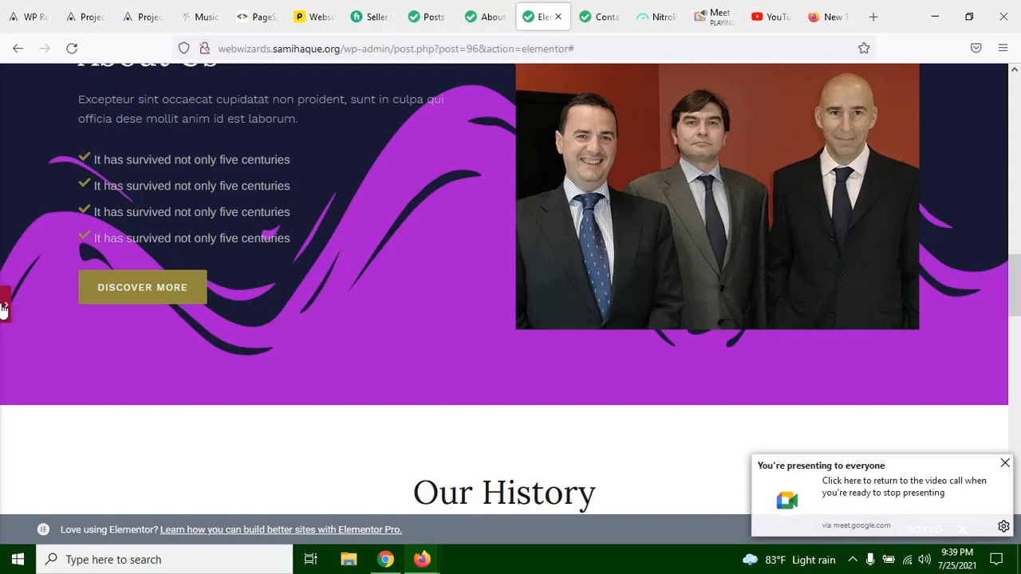
left_click(4, 310)
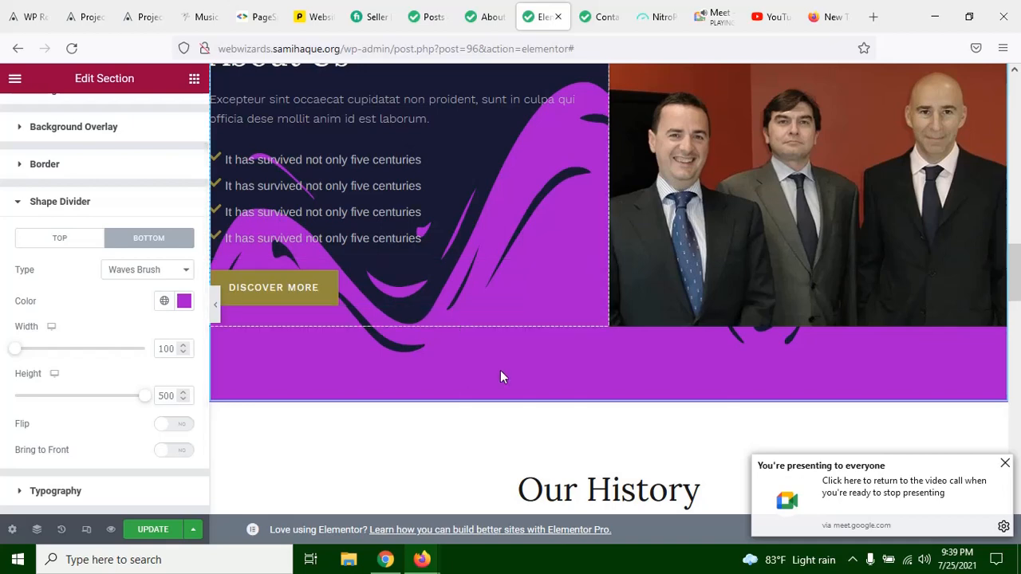
Step: Reopen the About Us section's bottom shape divider settings and reduce the divider's height to 78
scroll(499, 370, "up", 2)
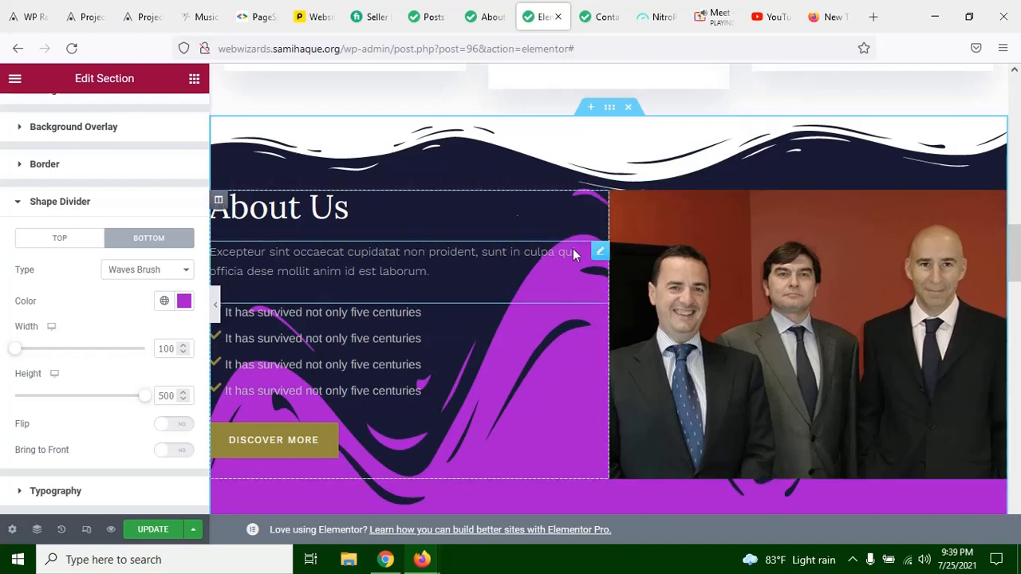
left_click(371, 206)
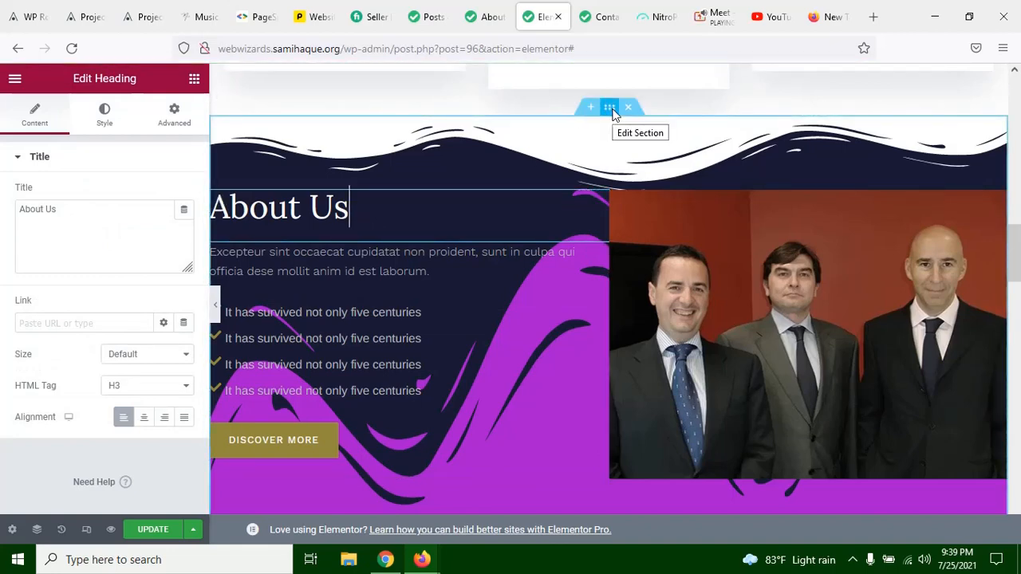
left_click(611, 108)
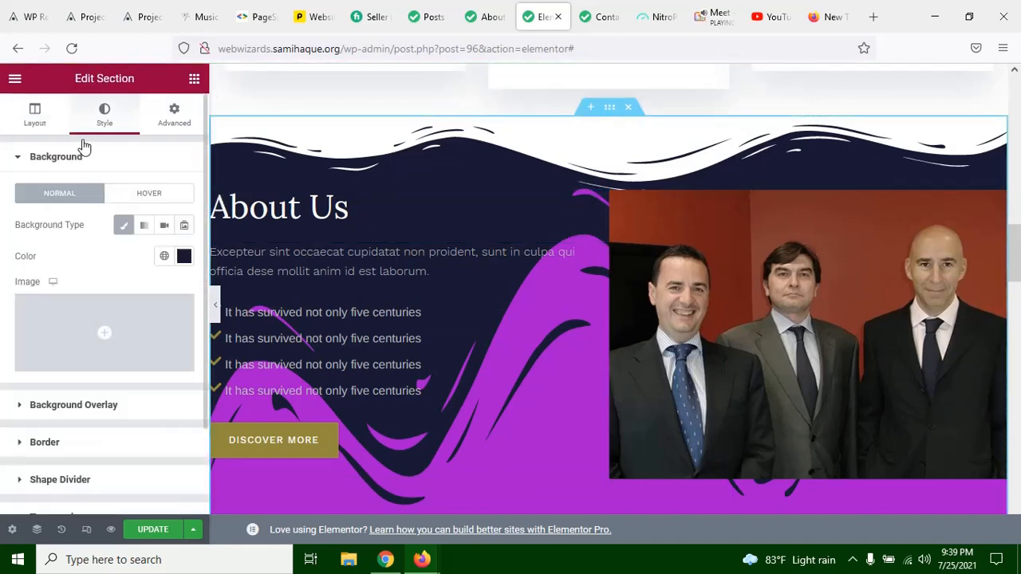
scroll(36, 419, "down", 2)
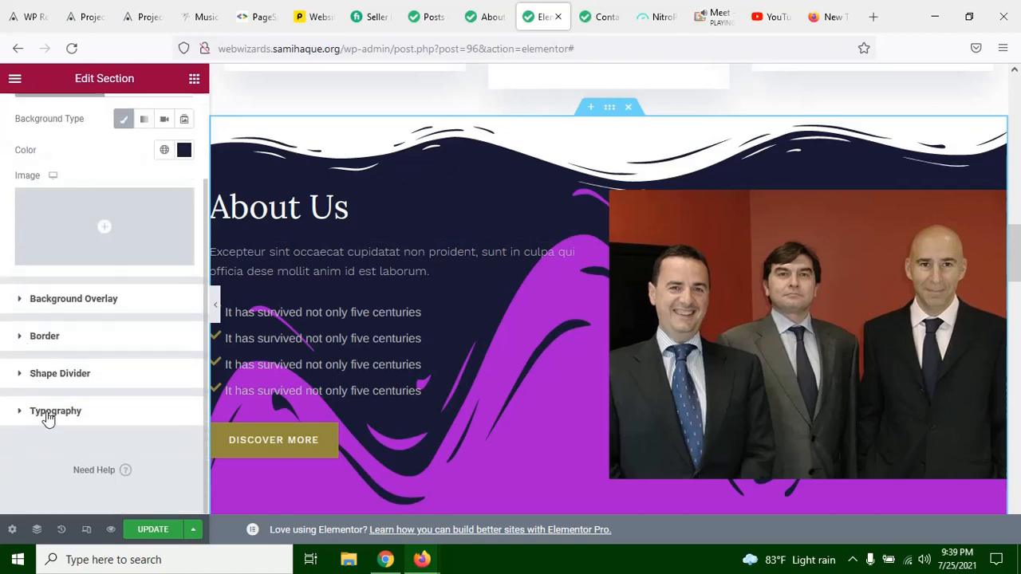
left_click(100, 384)
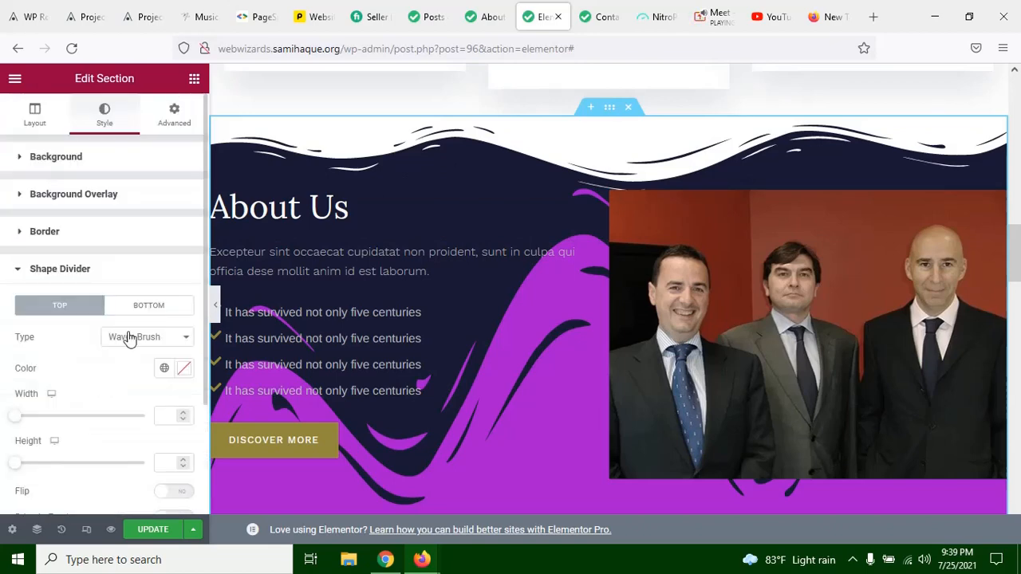
left_click(167, 306)
scroll(485, 180, "down", 2)
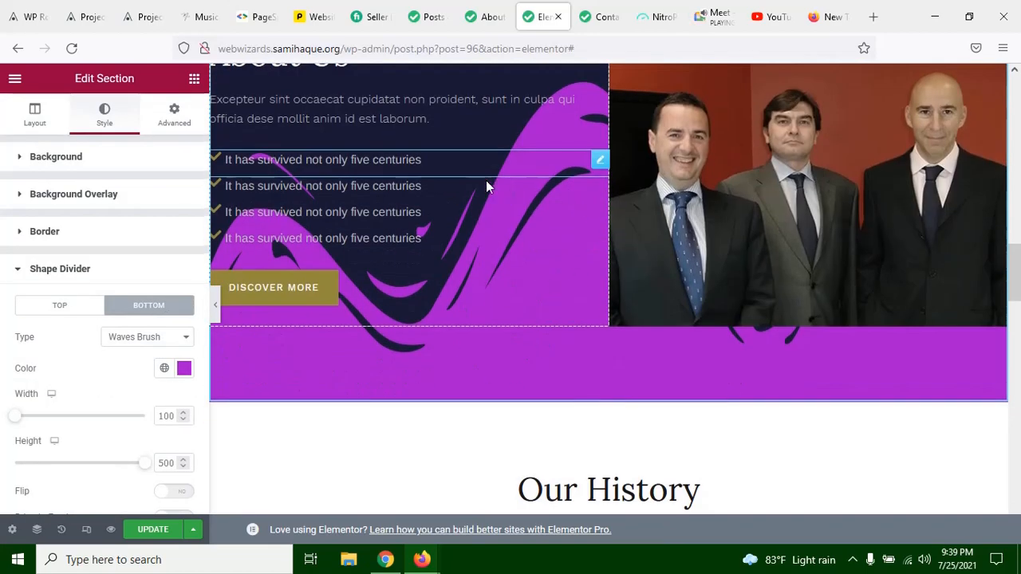
scroll(366, 351, "up", 2)
scroll(67, 446, "down", 1)
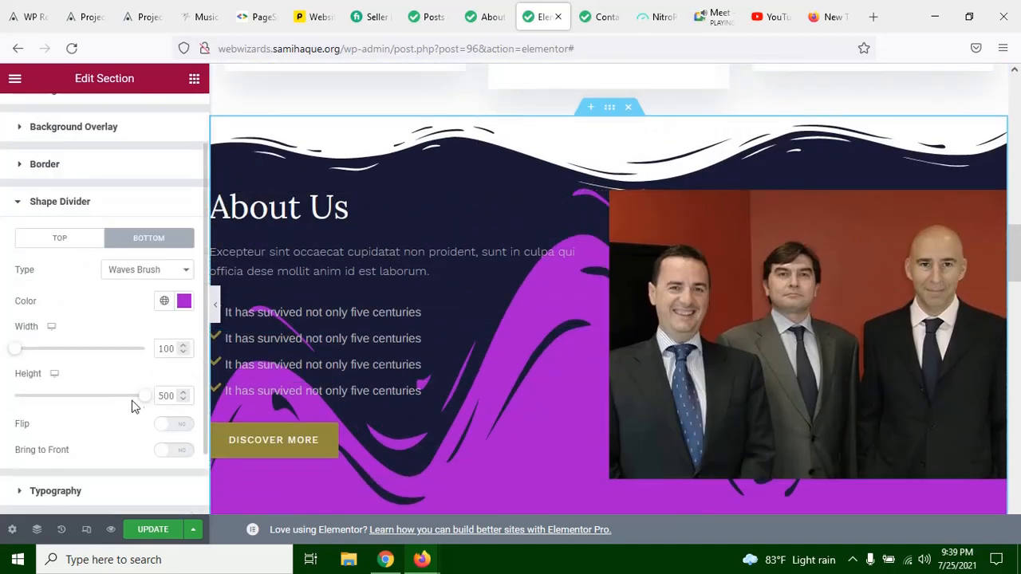
left_click_drag(144, 400, 36, 404)
scroll(511, 343, "down", 2)
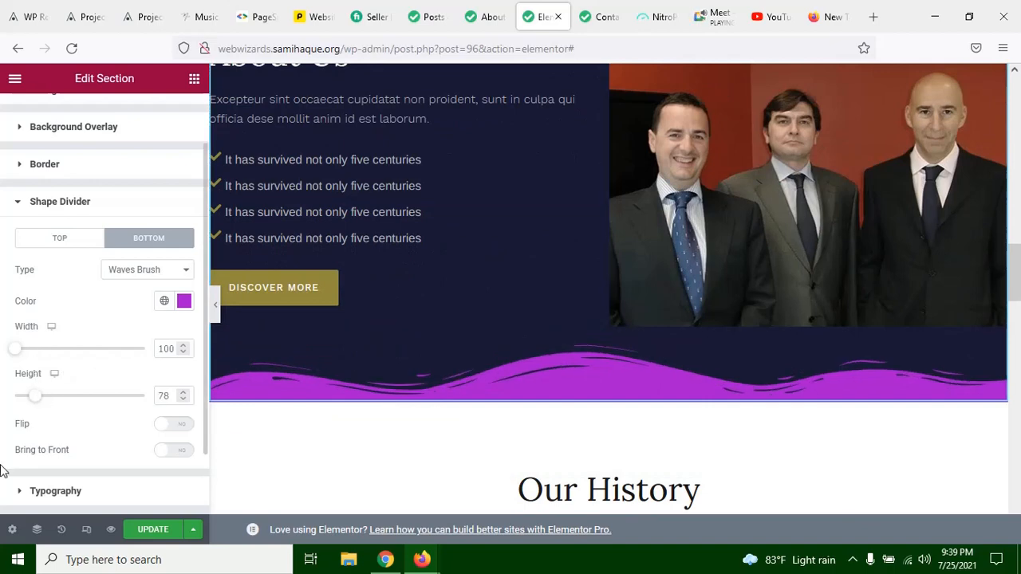
Step: Try the Flip option on the bottom shape divider, compare both orientations, and leave it switched off
left_click(183, 426)
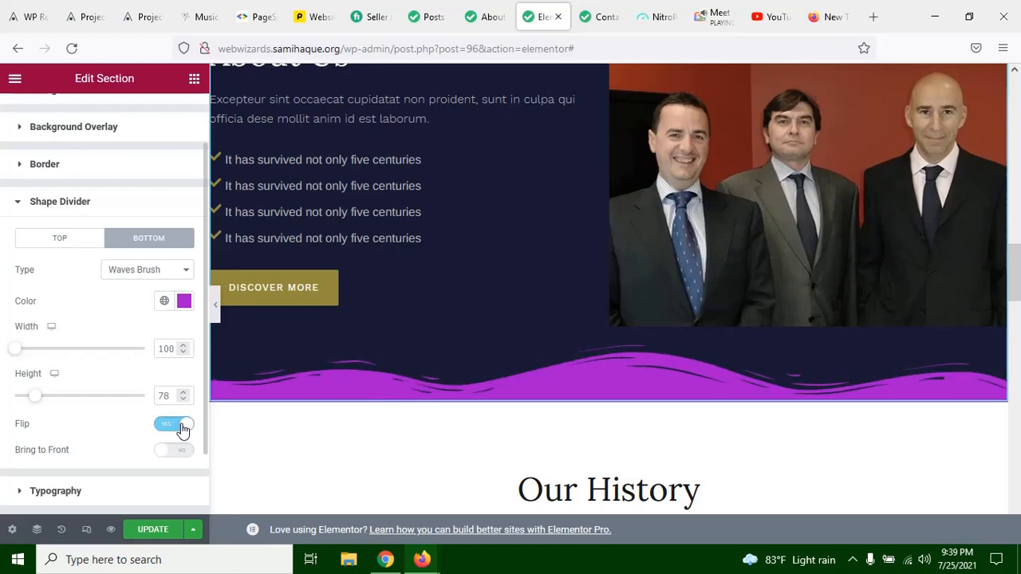
left_click(167, 427)
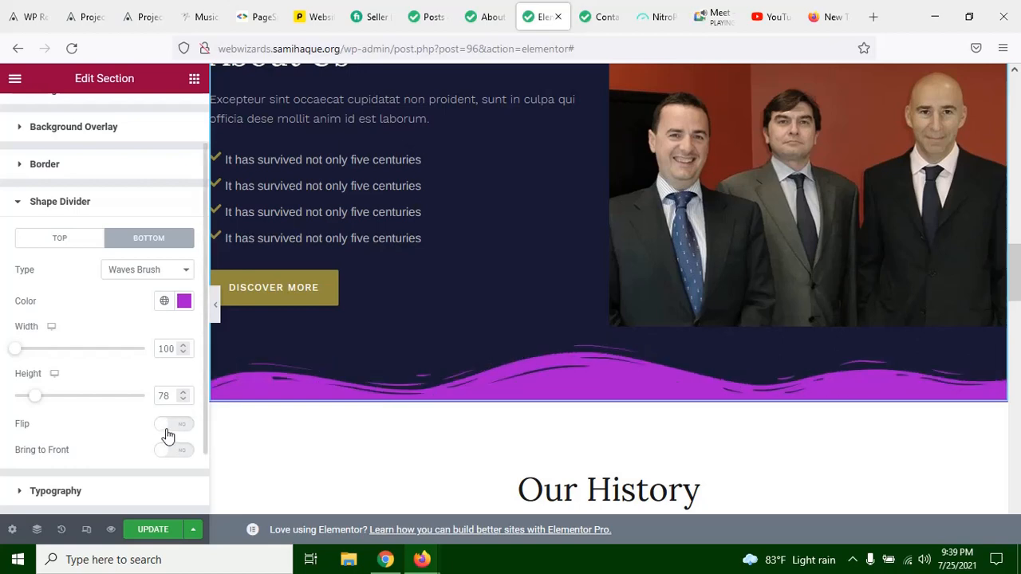
left_click(183, 424)
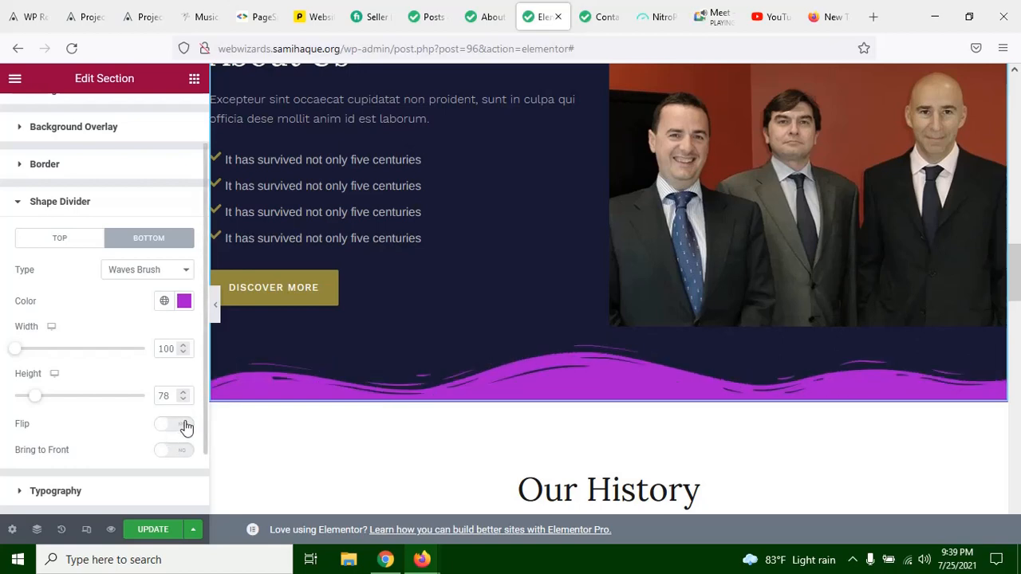
left_click(215, 305)
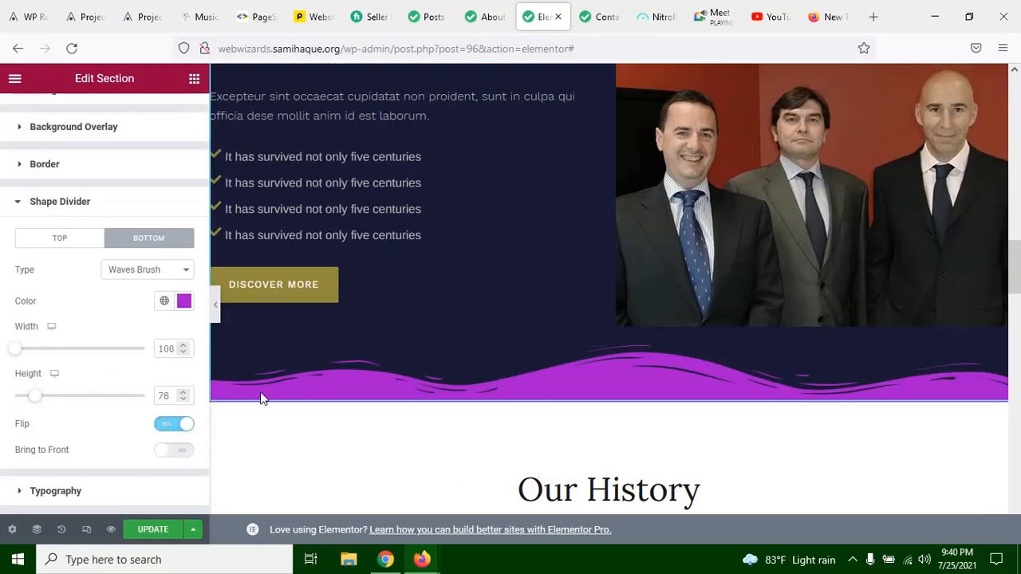
left_click(172, 426)
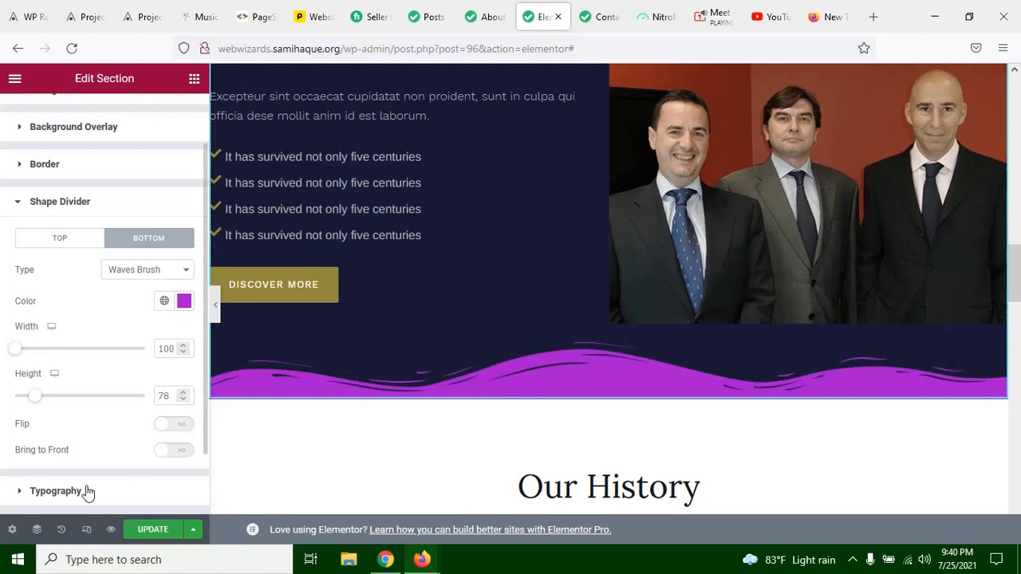
Step: Try Bring to Front on the bottom shape divider, check the section's lower edge, and switch the option back off
left_click(183, 452)
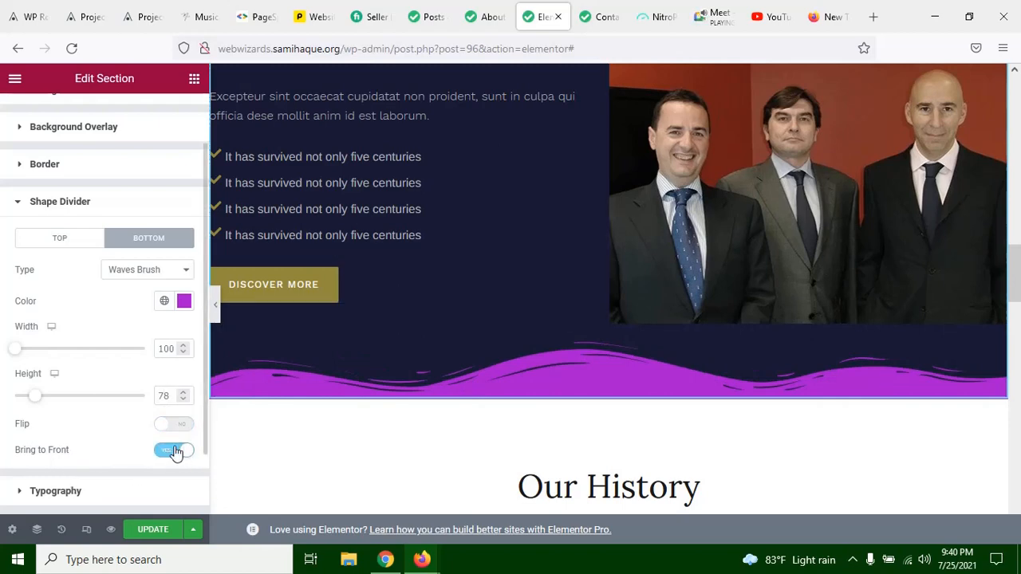
left_click(171, 451)
left_click(182, 452)
scroll(417, 399, "up", 3)
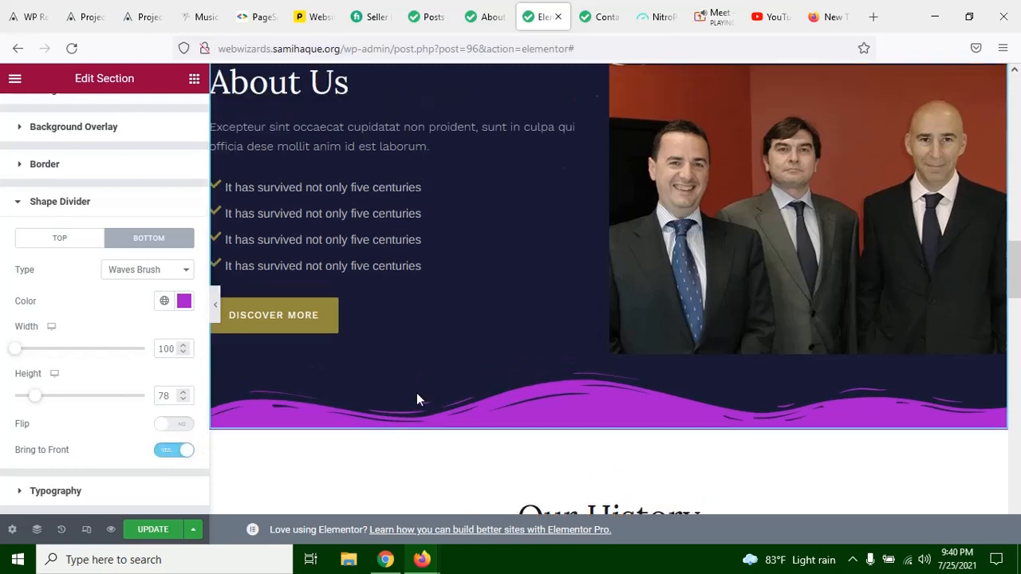
scroll(556, 193, "down", 5)
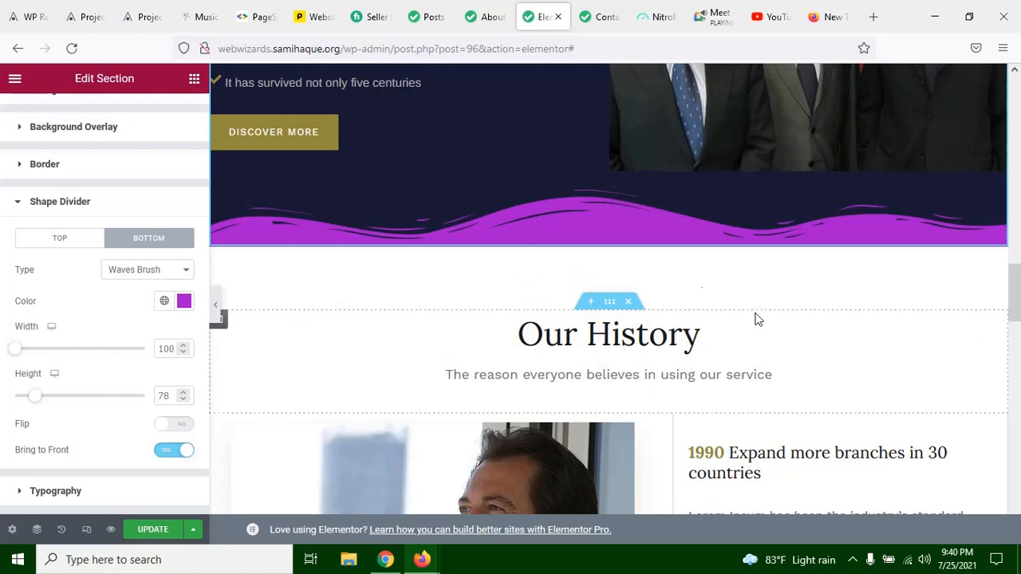
scroll(618, 247, "up", 2)
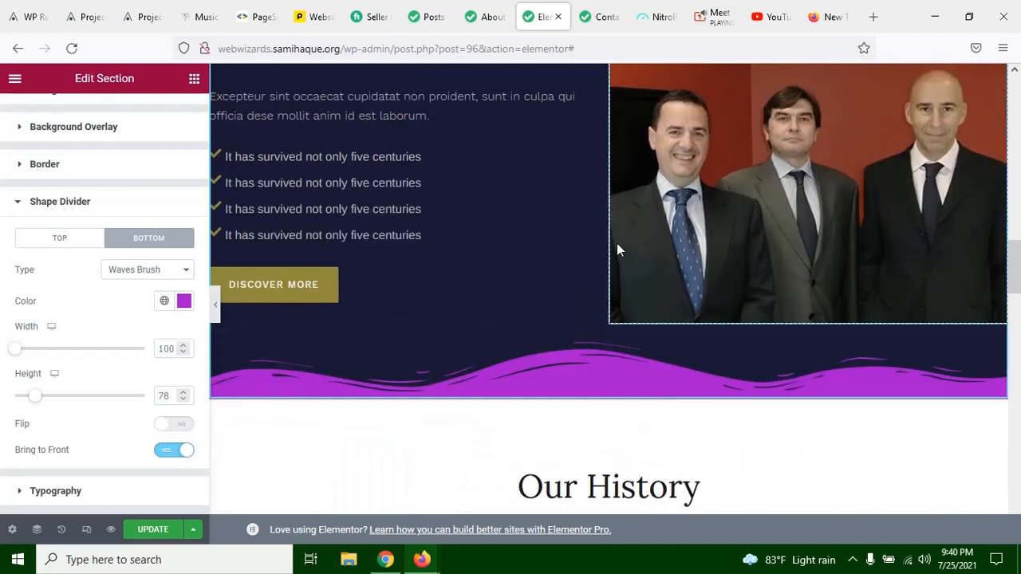
scroll(606, 323, "up", 3)
scroll(522, 234, "down", 1)
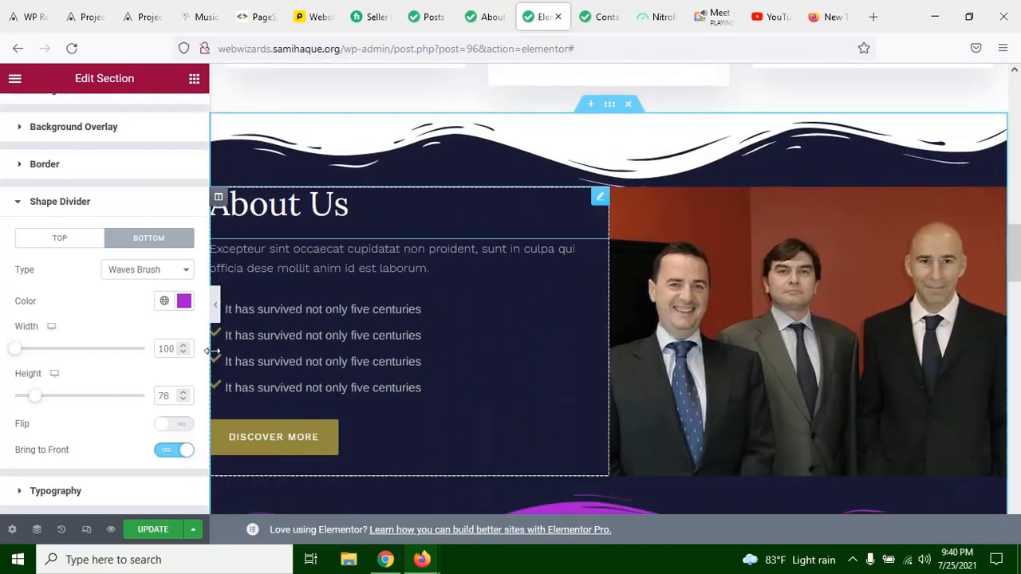
left_click(171, 450)
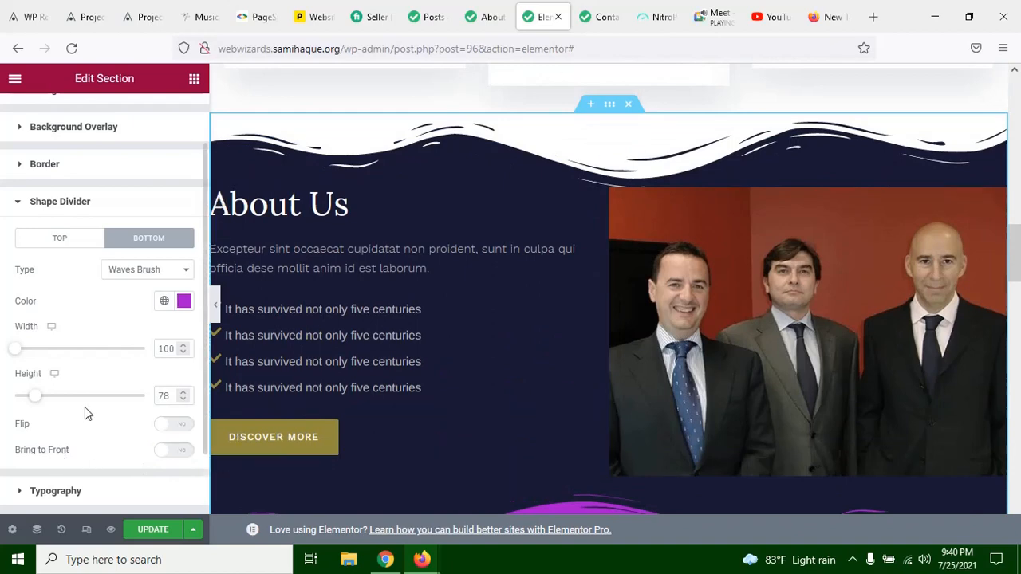
Step: Change the bottom shape divider's type to Zigzag and preview it on the full-width page
left_click(131, 275)
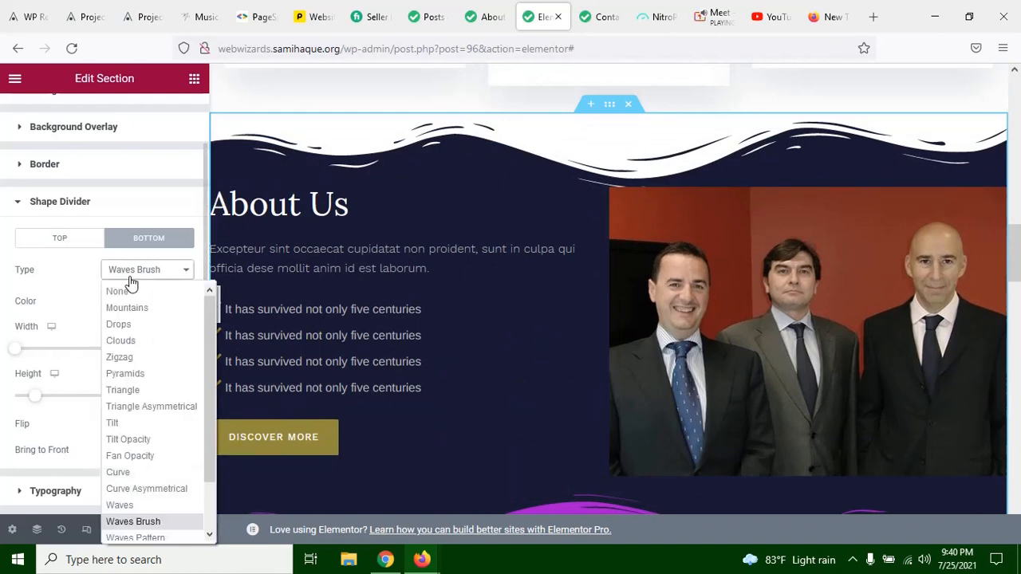
left_click(144, 361)
scroll(511, 316, "down", 2)
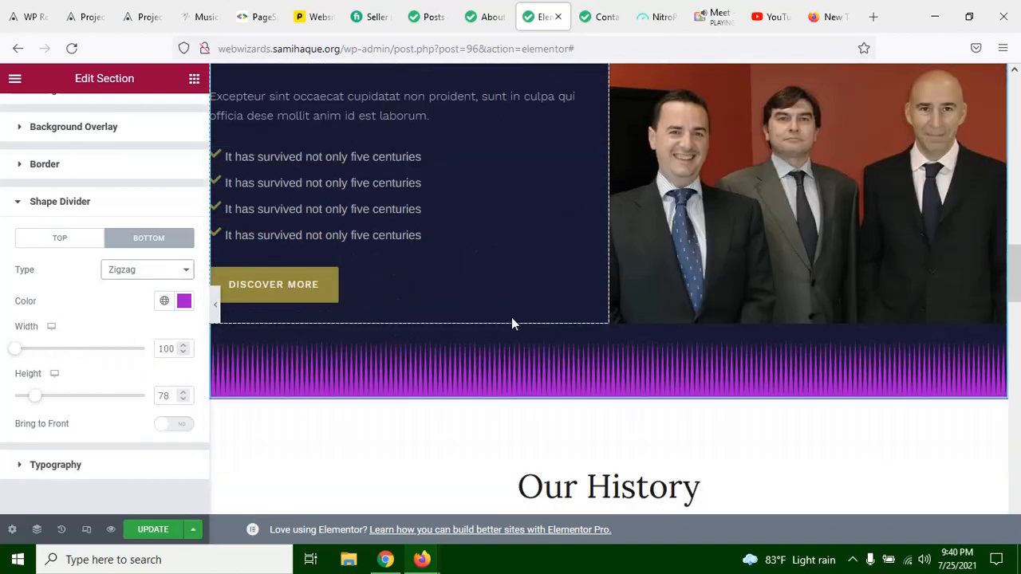
left_click(214, 306)
scroll(521, 329, "up", 1)
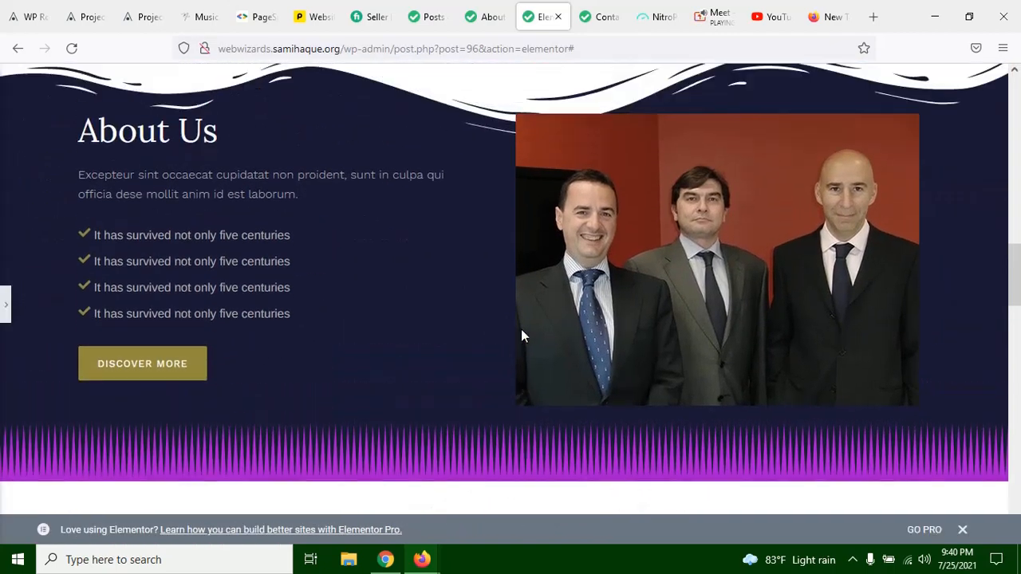
scroll(521, 329, "down", 2)
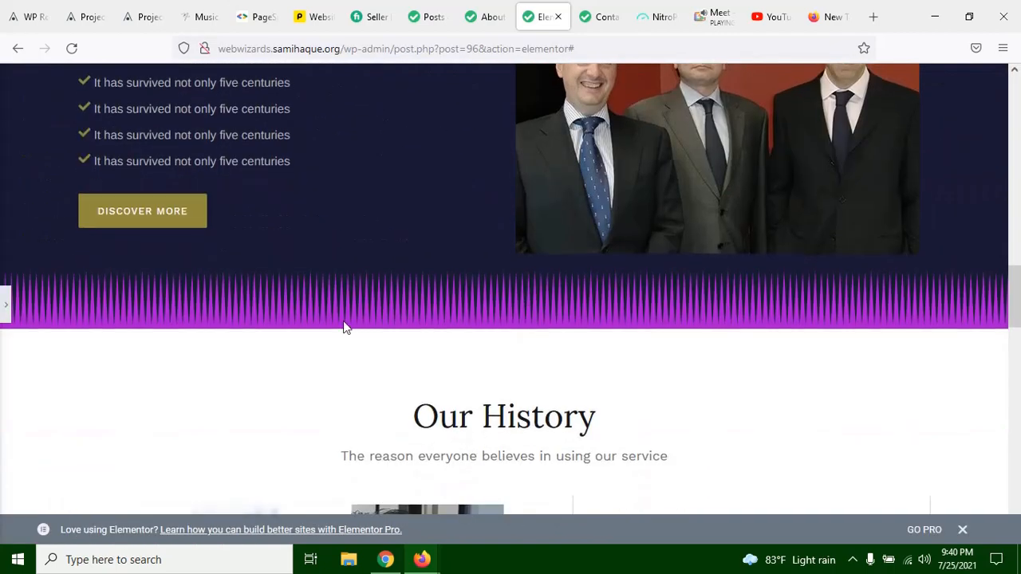
left_click(3, 305)
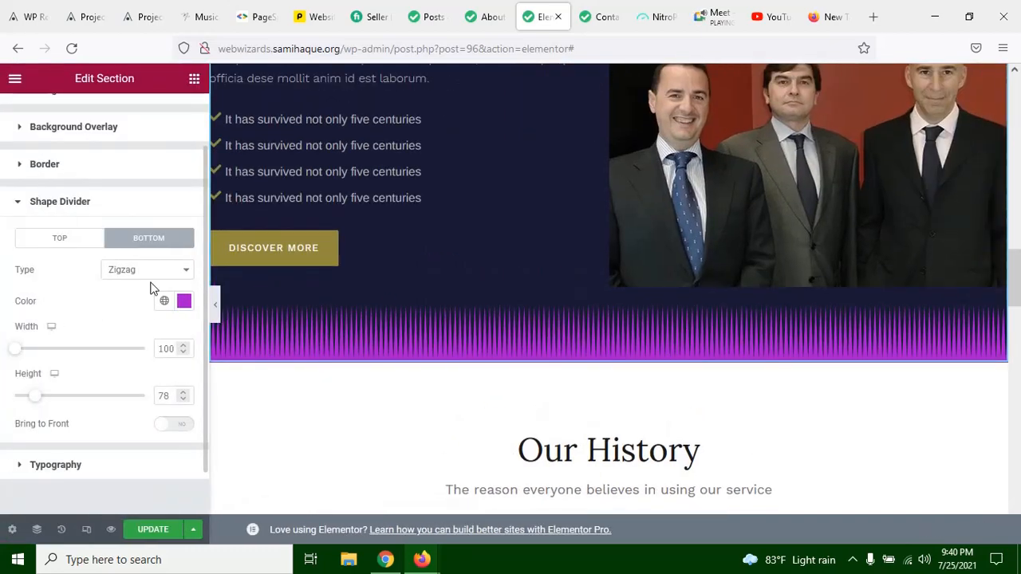
Step: Change the bottom shape divider's type to Pyramids and preview it on the full-width page
left_click(143, 274)
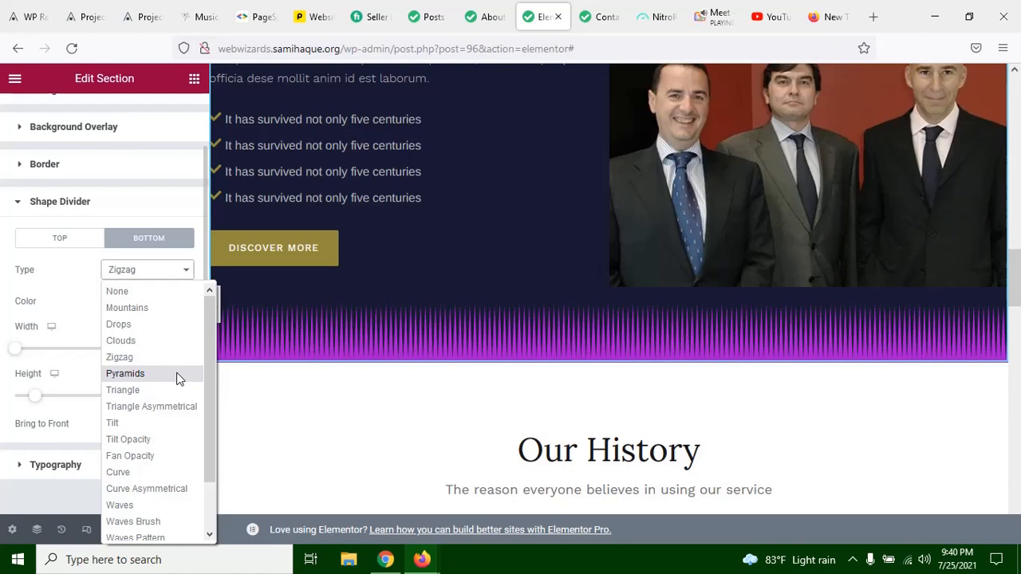
left_click(126, 373)
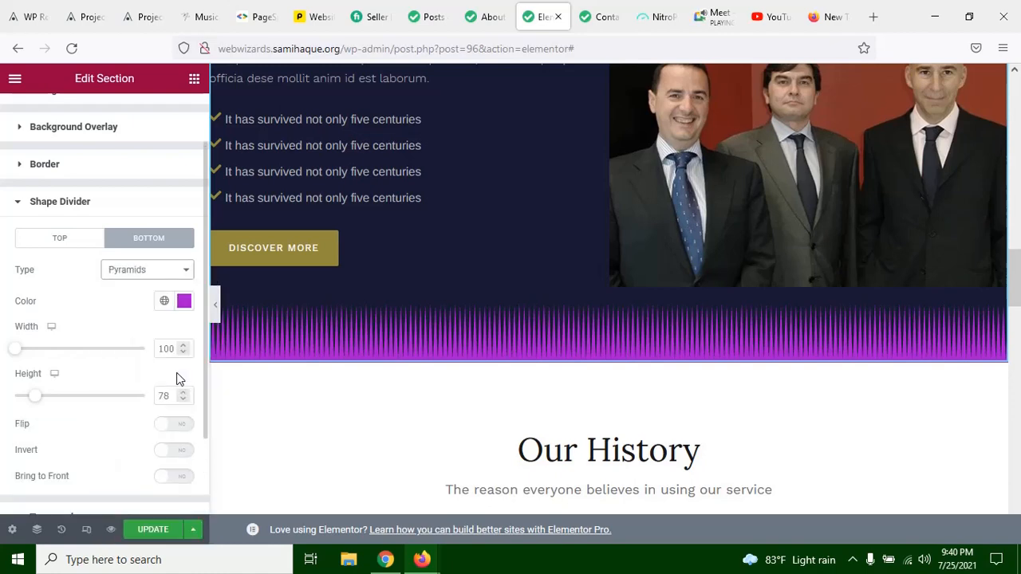
left_click(216, 307)
scroll(554, 325, "up", 2)
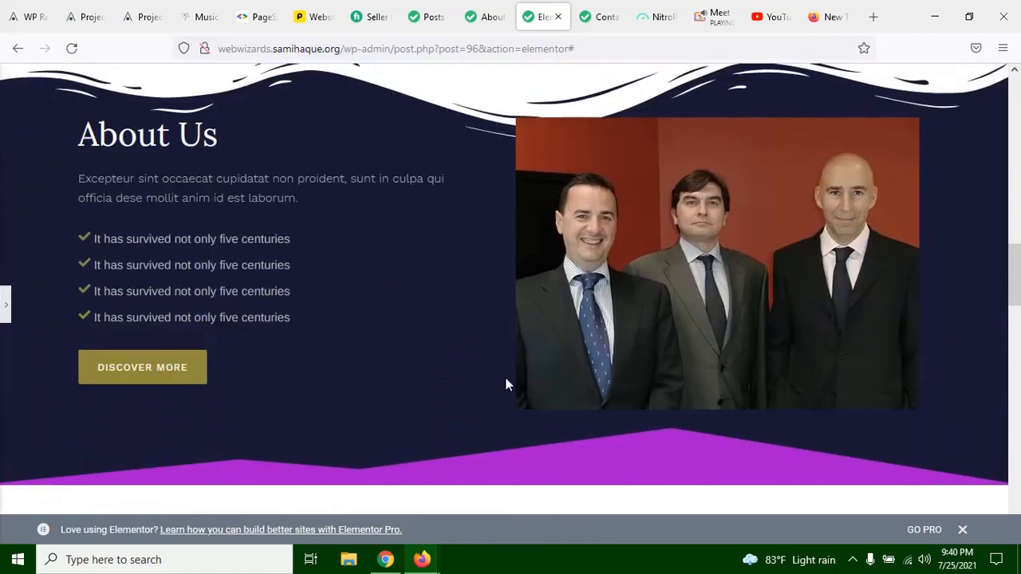
left_click(5, 315)
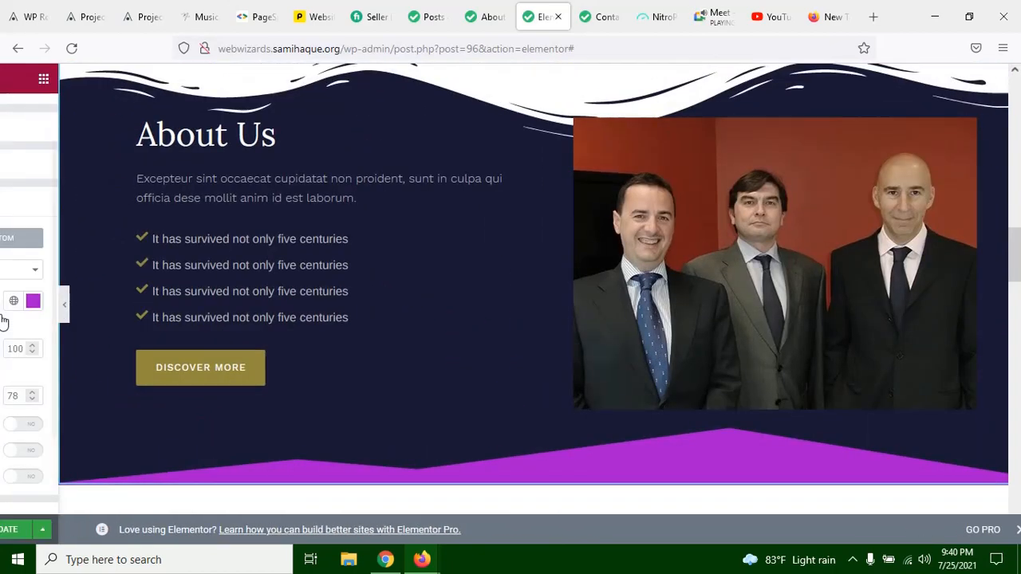
Step: Look through the available divider shapes and change the bottom shape divider's type to Clouds
left_click(110, 275)
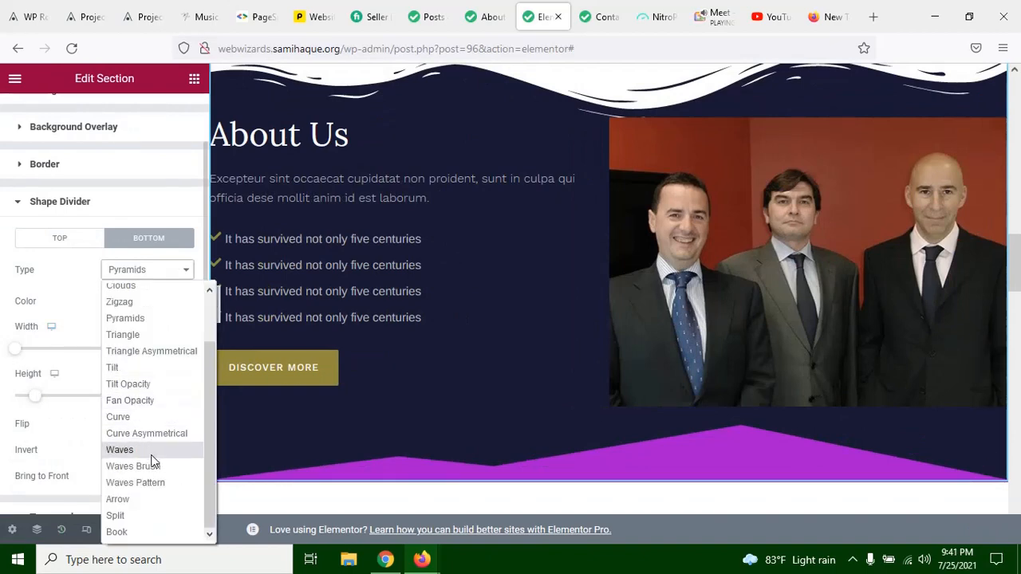
scroll(127, 342, "up", 1)
scroll(151, 314, "up", 2)
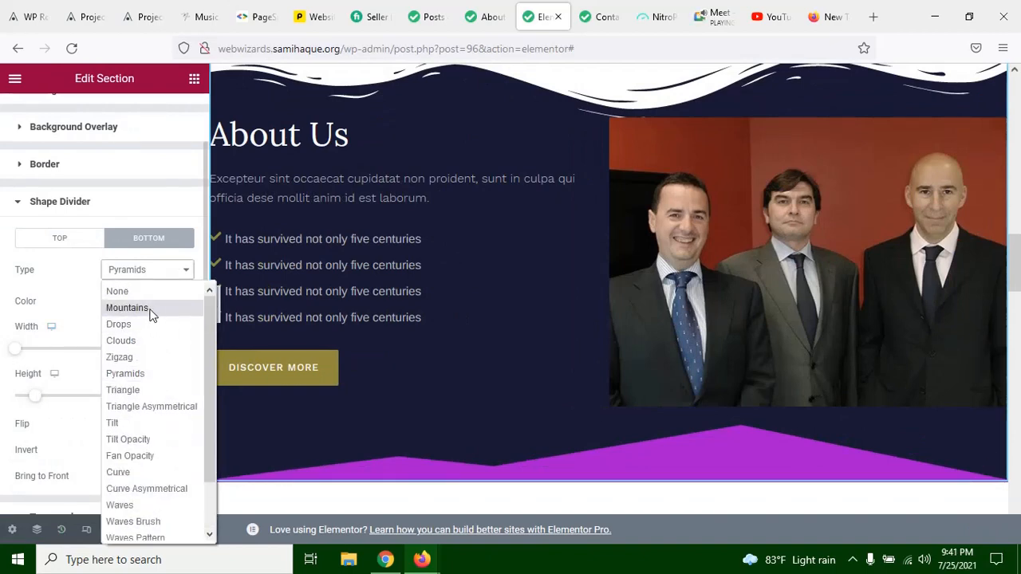
left_click(141, 349)
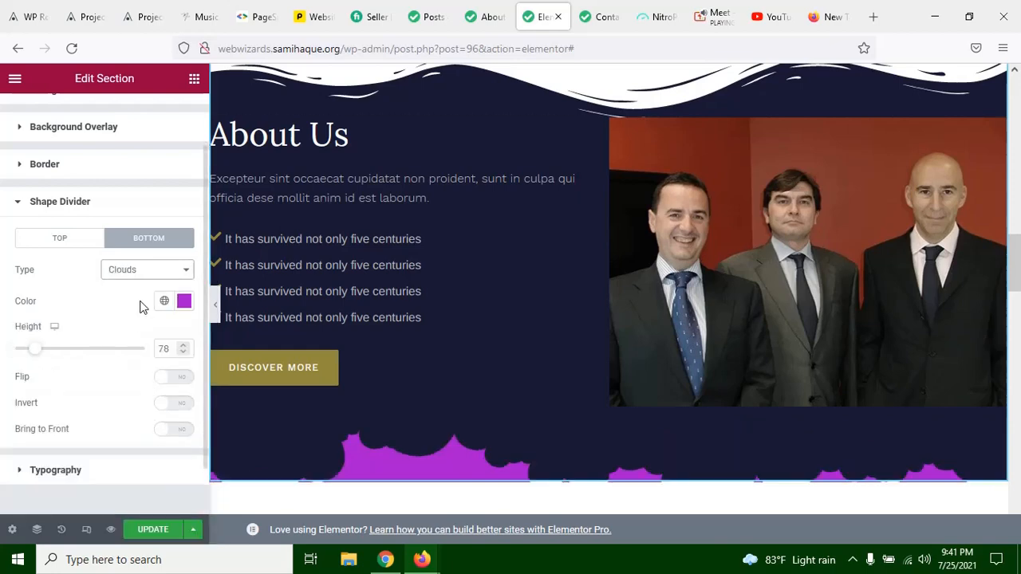
Step: Switch the bottom shape divider's type back to Waves Brush
left_click(162, 272)
scroll(142, 453, "down", 1)
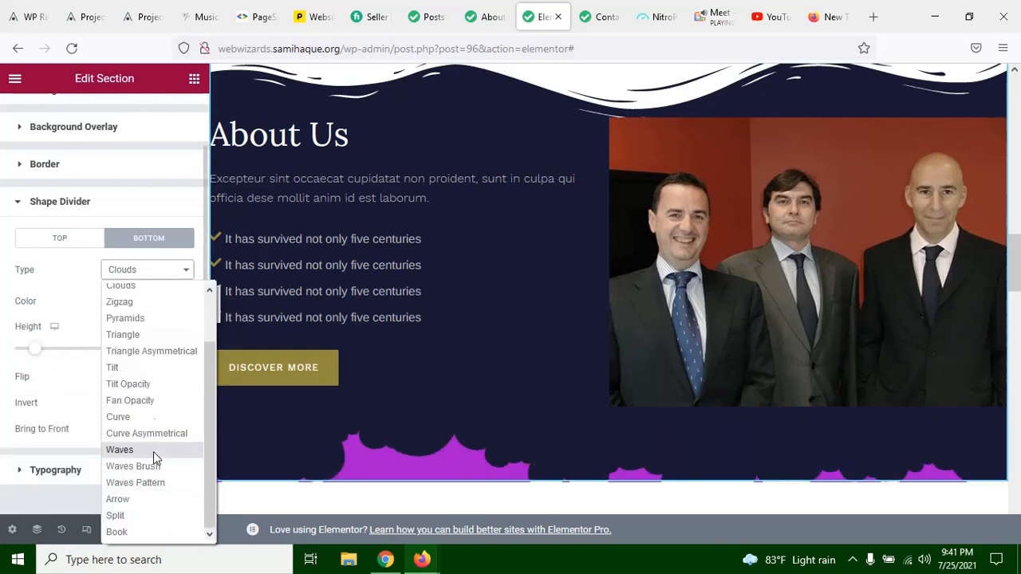
left_click(135, 465)
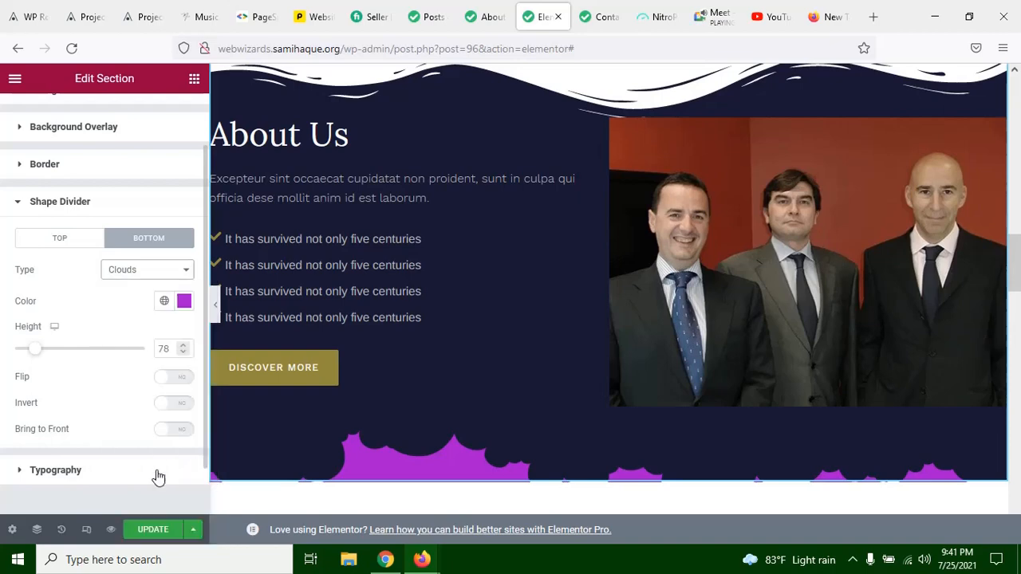
Step: Change the bottom shape divider's type to Waves Pattern
left_click(186, 270)
scroll(143, 478, "down", 1)
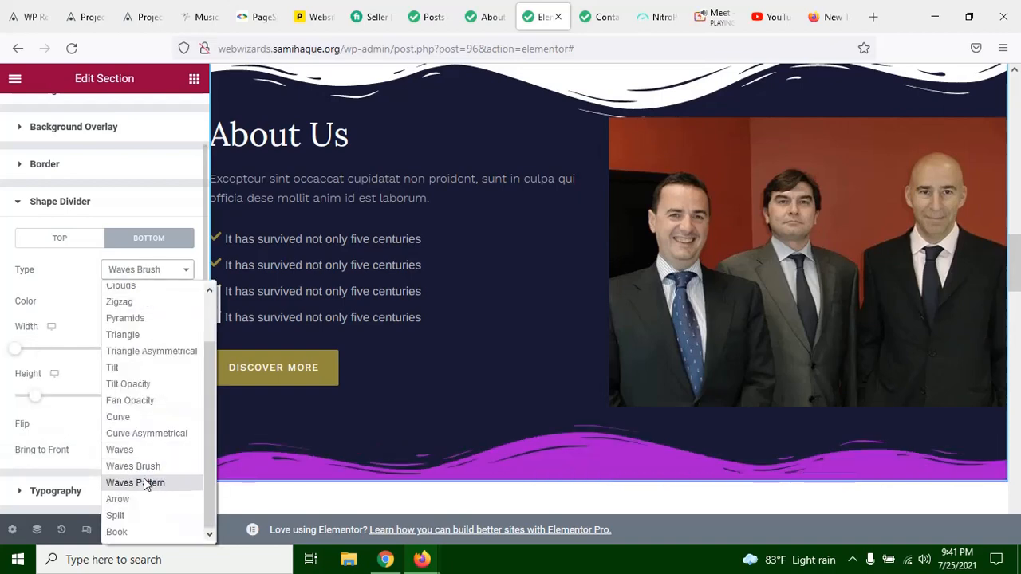
left_click(147, 485)
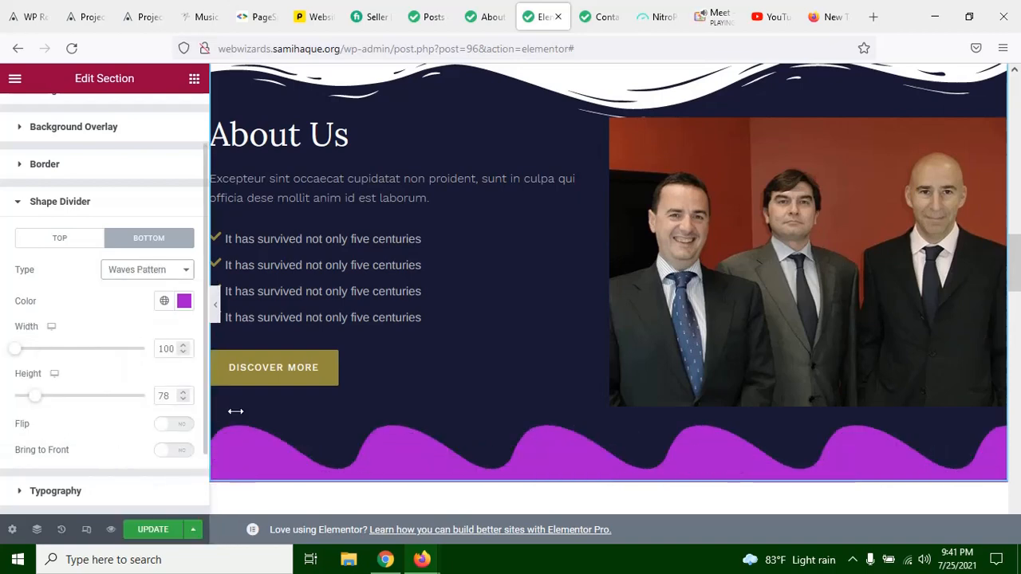
Step: Preview the Waves Pattern bottom divider and the top divider of the About Us section on the full-width page
left_click(216, 304)
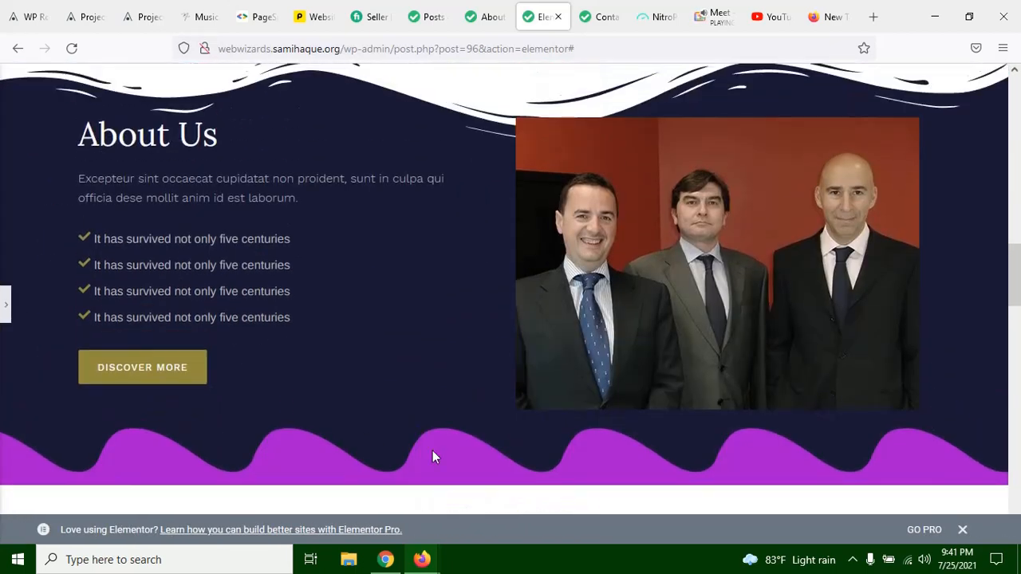
left_click(4, 303)
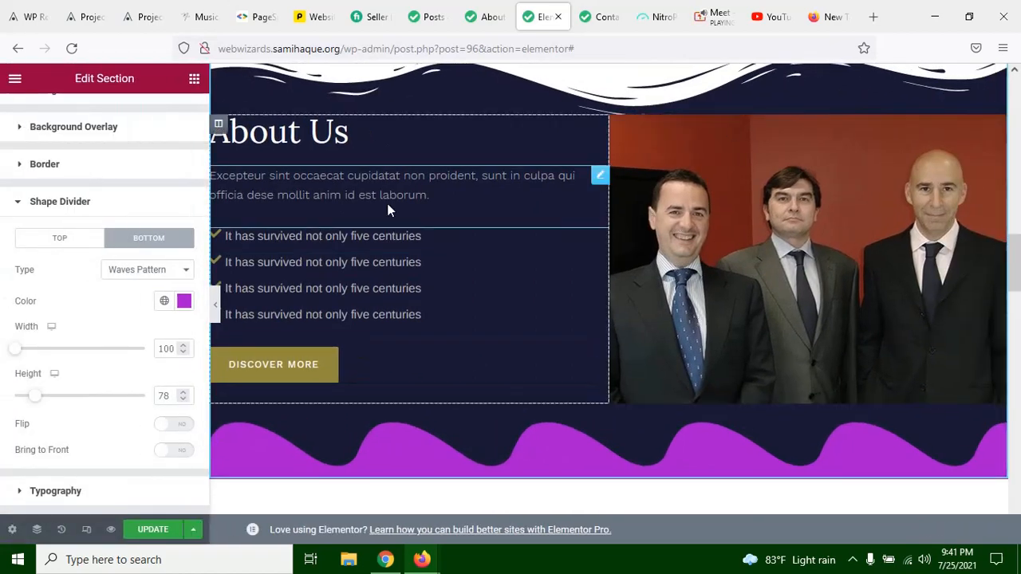
scroll(614, 197, "up", 2)
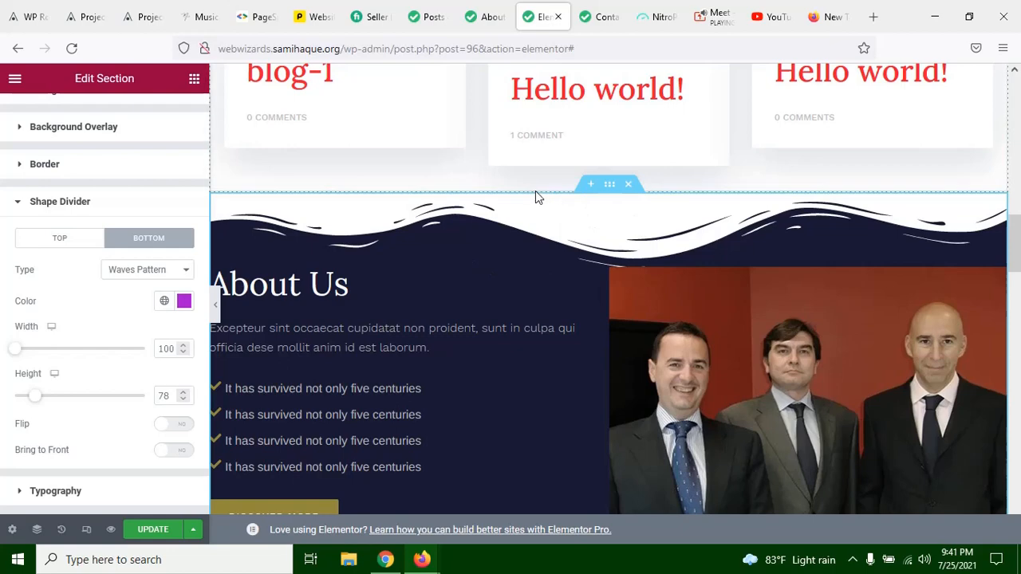
scroll(483, 224, "down", 3)
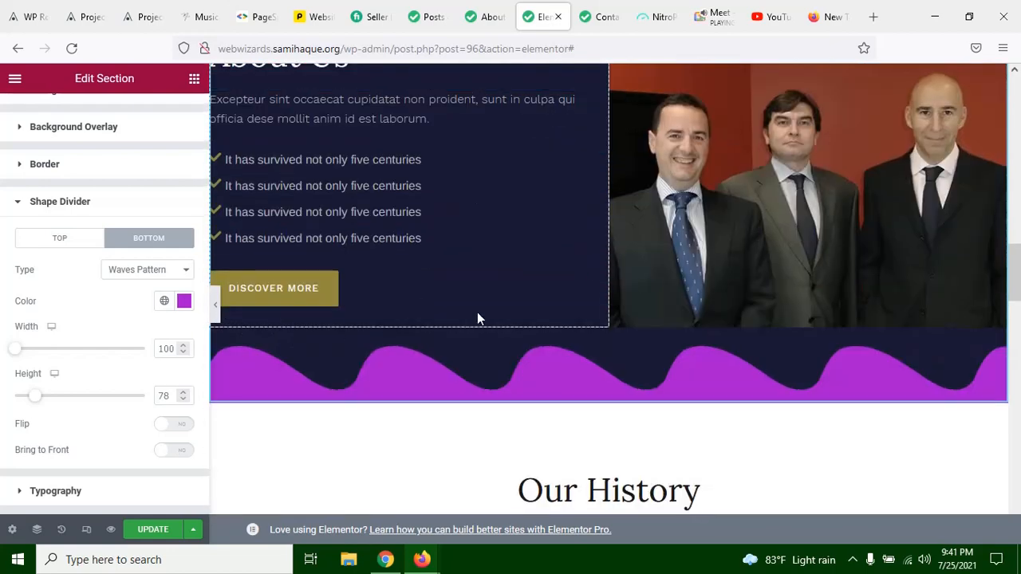
left_click(217, 308)
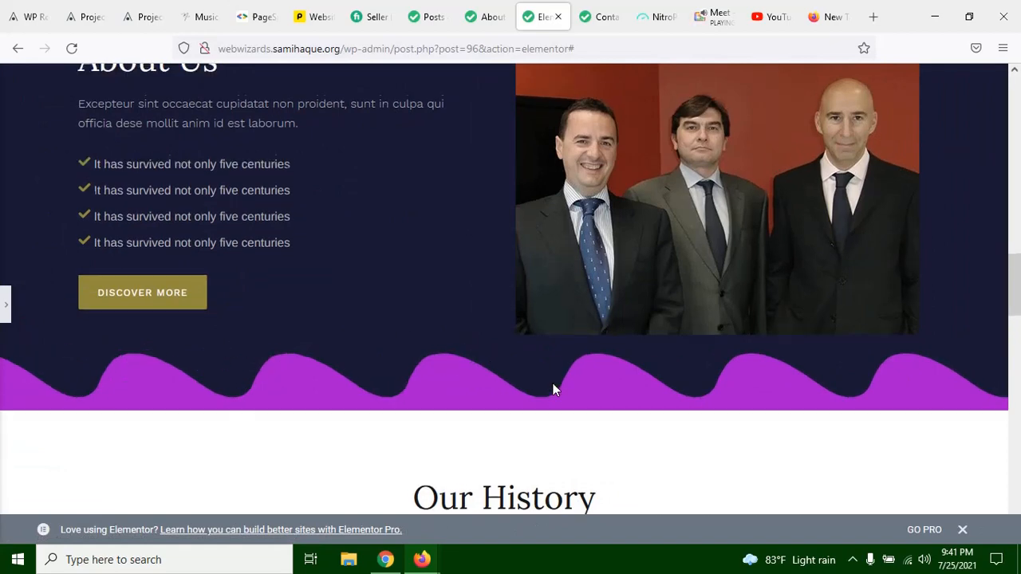
scroll(694, 404, "up", 1)
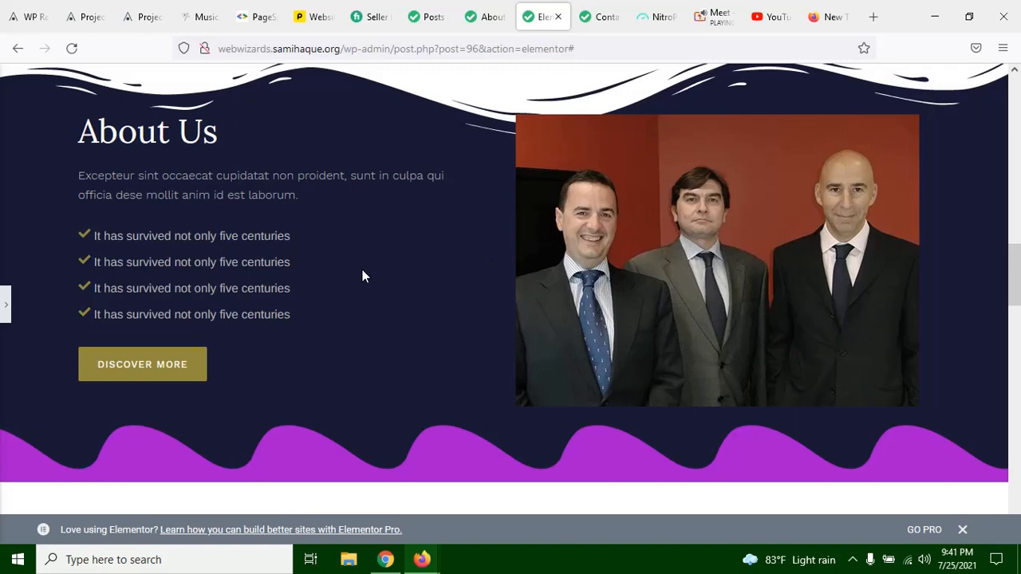
left_click(3, 304)
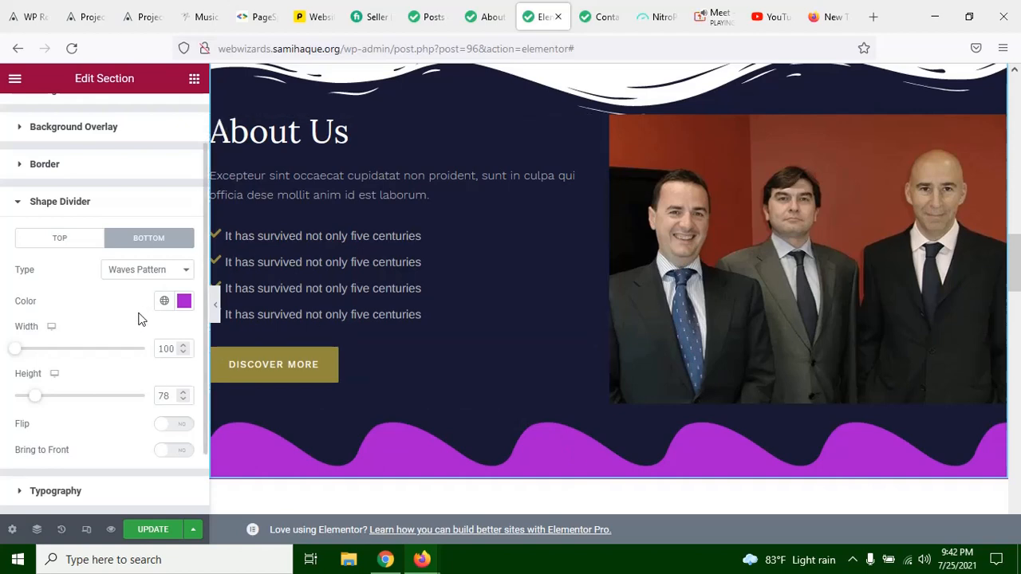
Step: Look over the divider types and examine how the About Us section's dividers meet the neighbouring sections in the editor and full-width preview
left_click(134, 270)
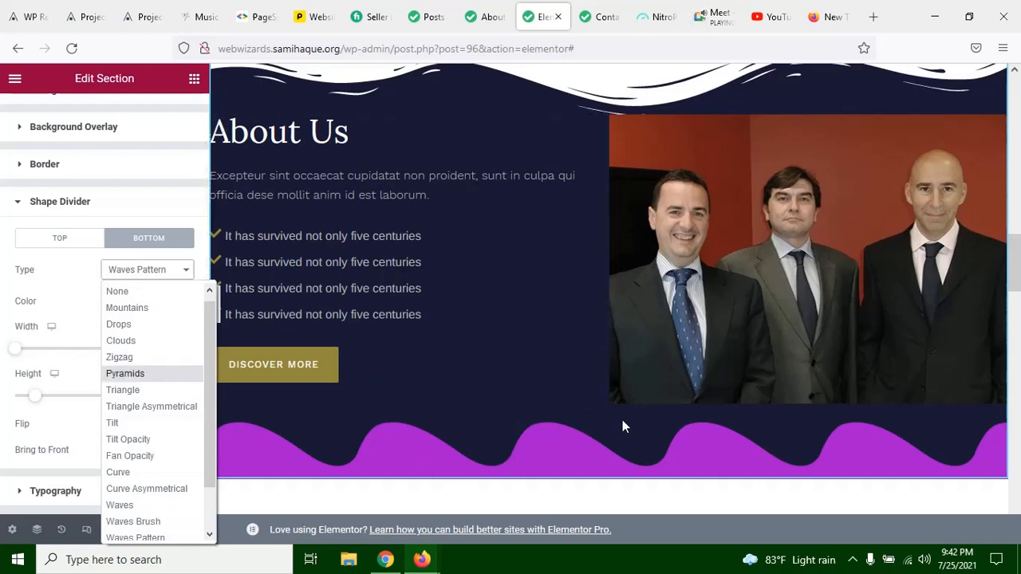
left_click(73, 270)
scroll(570, 307, "up", 2)
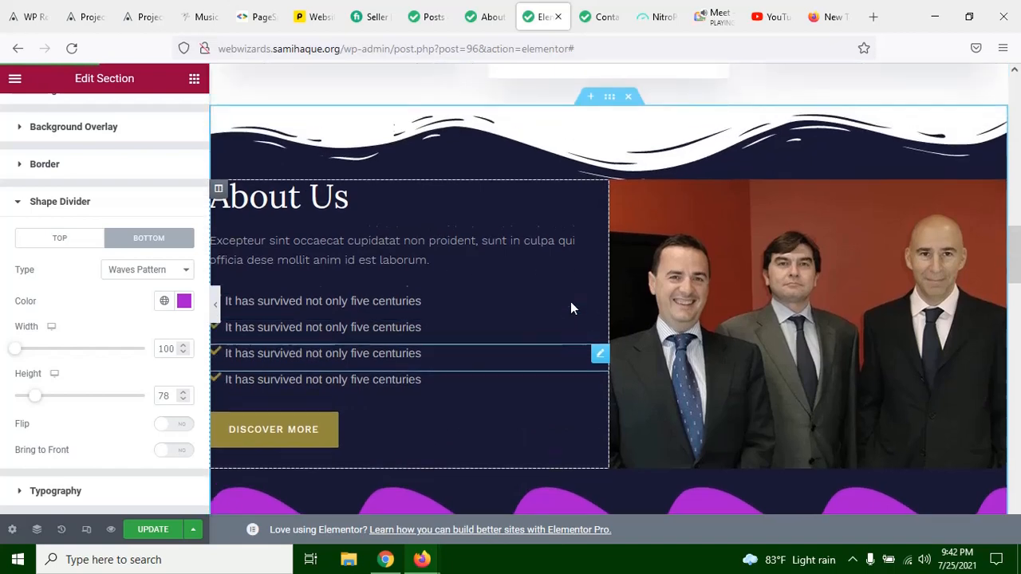
scroll(581, 281, "up", 1)
scroll(374, 292, "down", 3)
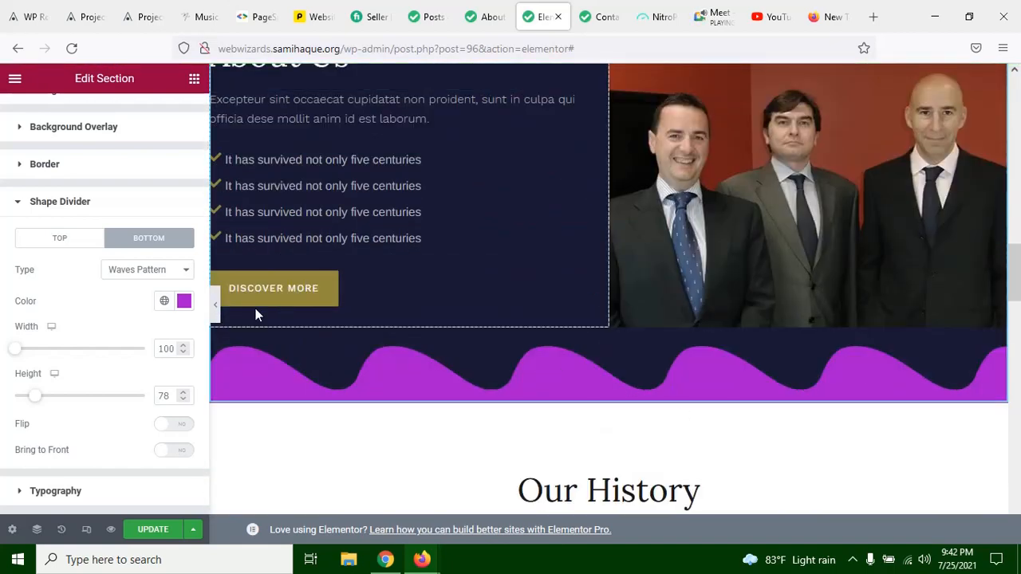
left_click(214, 305)
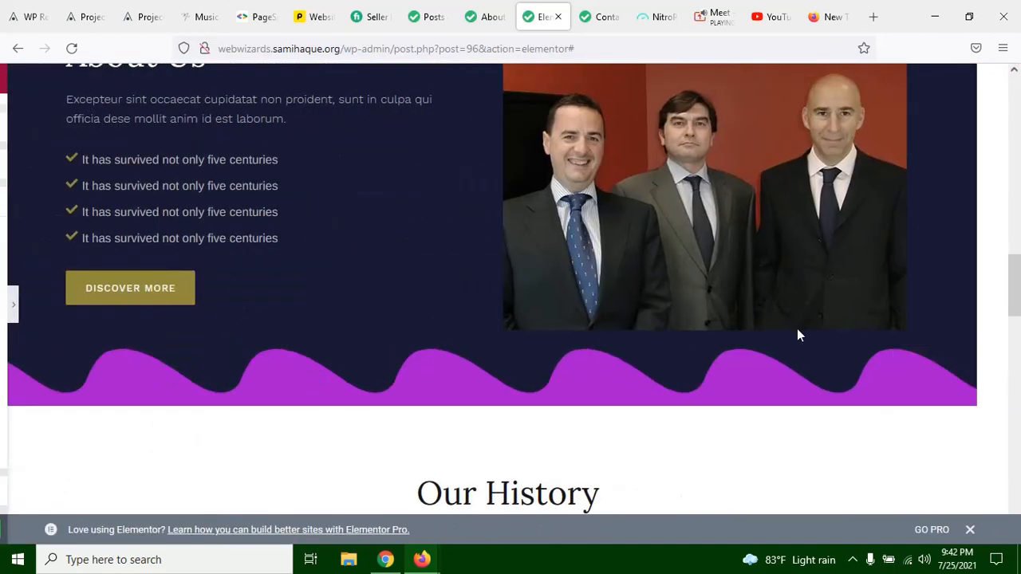
scroll(579, 340, "up", 3)
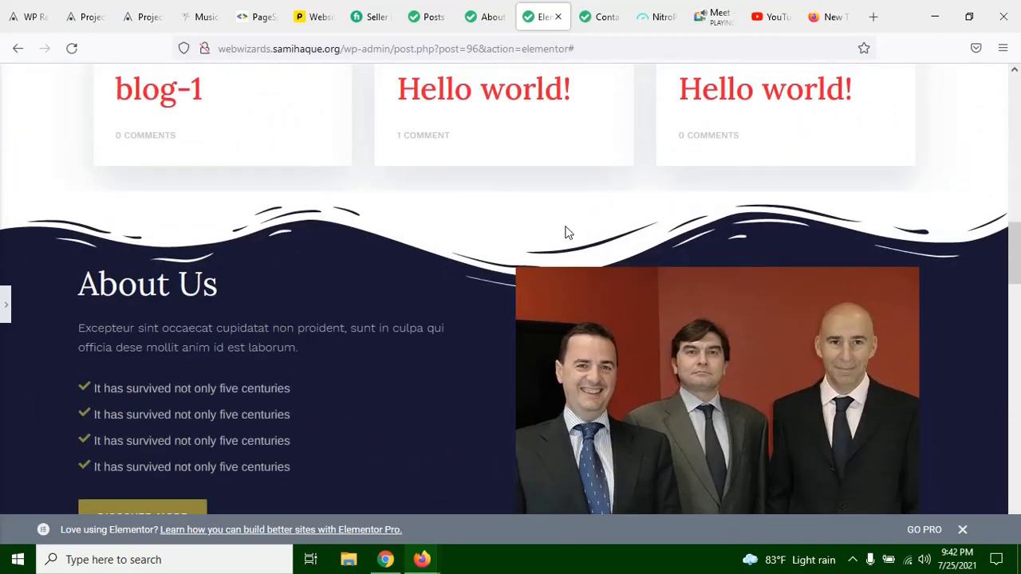
scroll(407, 391, "down", 2)
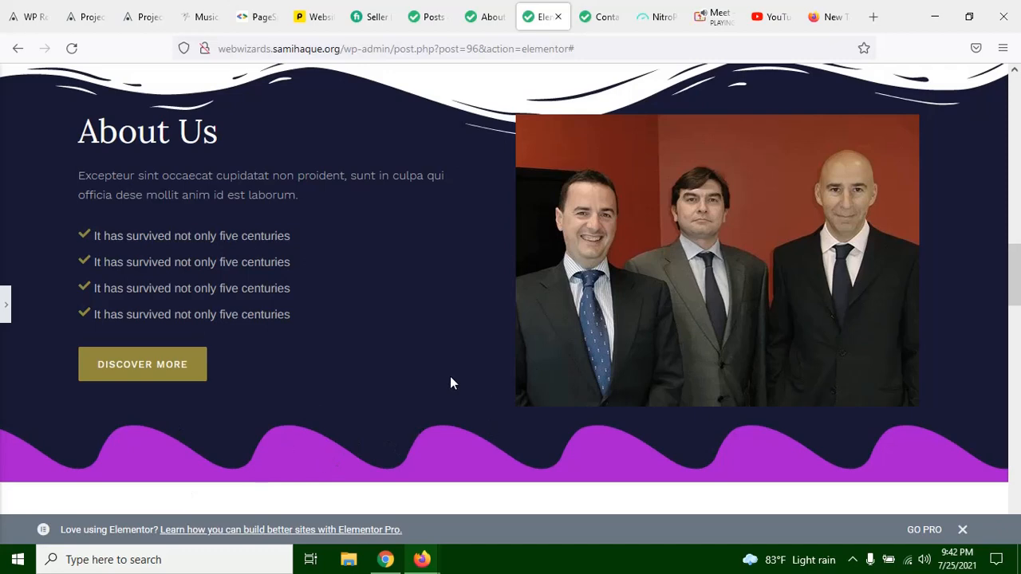
scroll(362, 263, "up", 2)
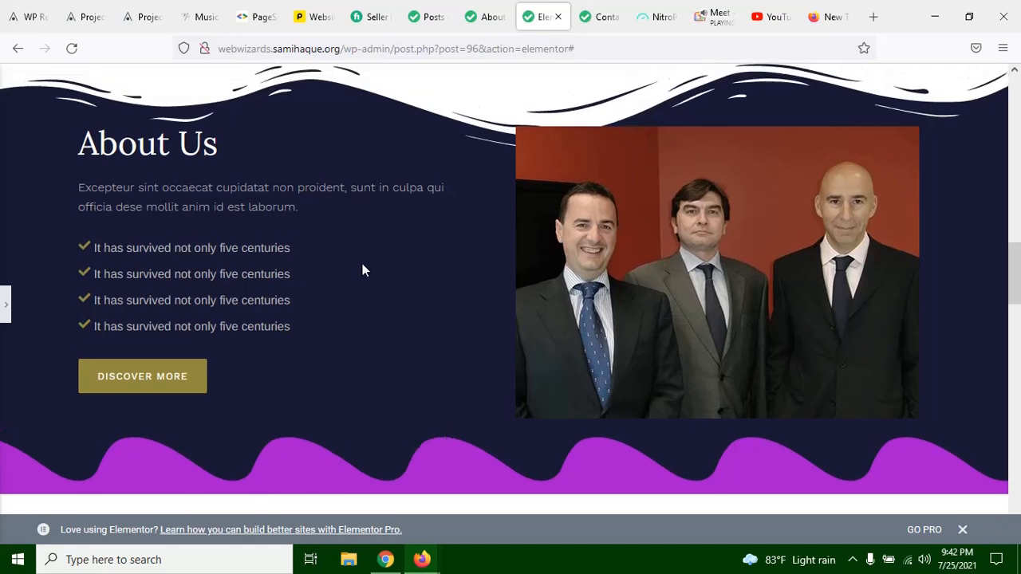
scroll(300, 257, "down", 4)
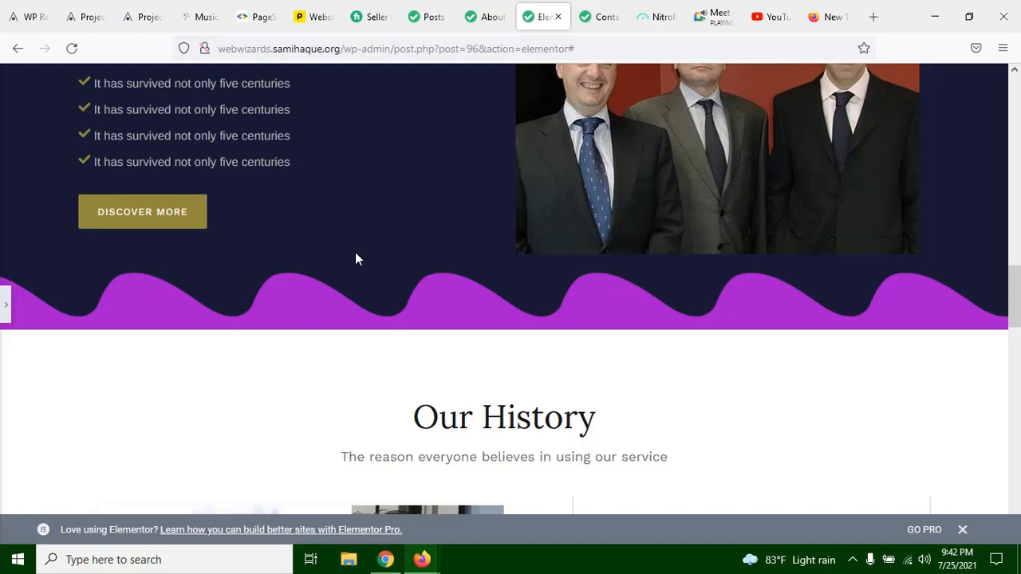
left_click(3, 323)
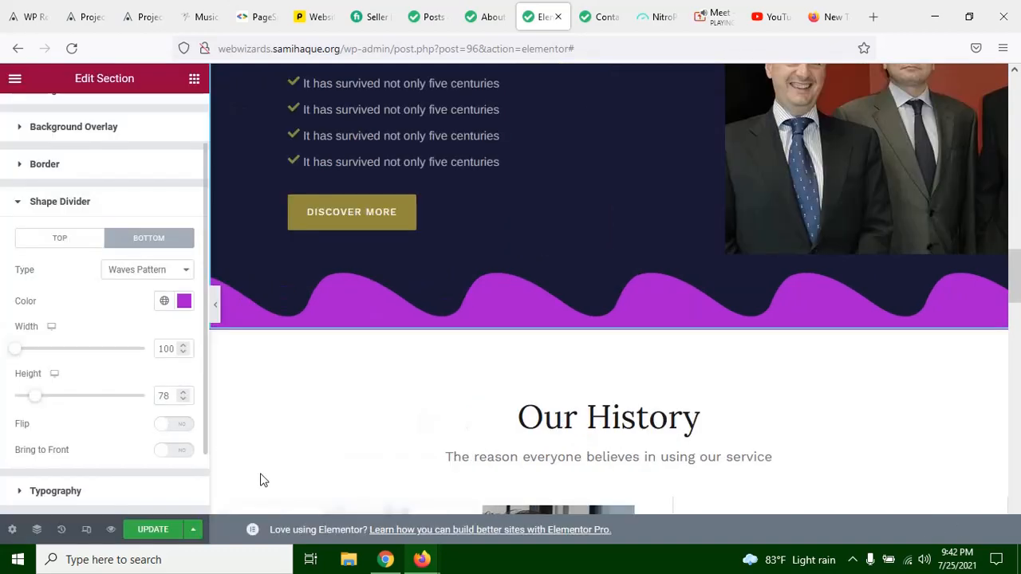
Step: Remove both shape dividers from the About Us section by setting the bottom and top types to None
left_click(138, 275)
left_click(137, 290)
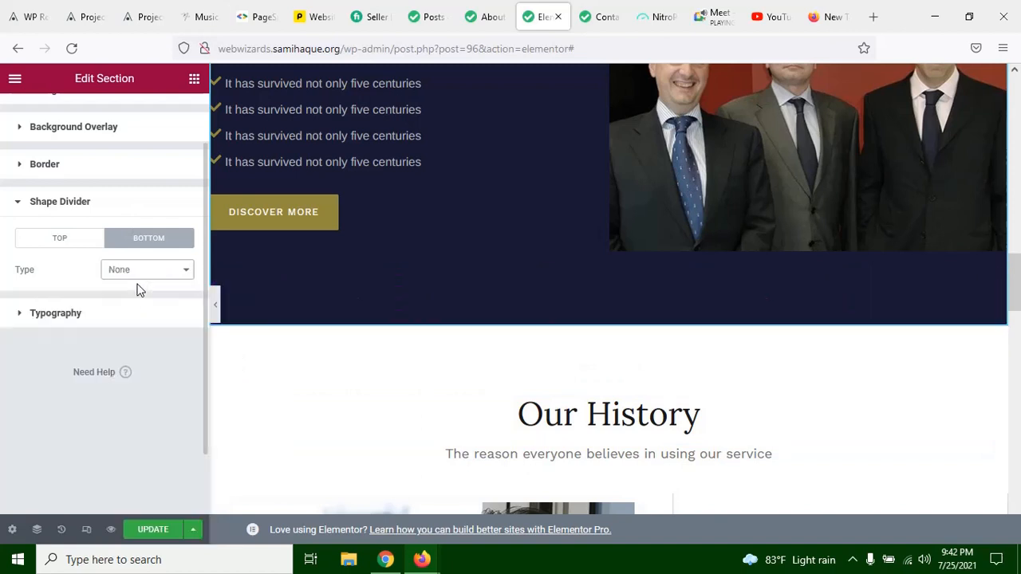
scroll(119, 275, "up", 1)
left_click(71, 304)
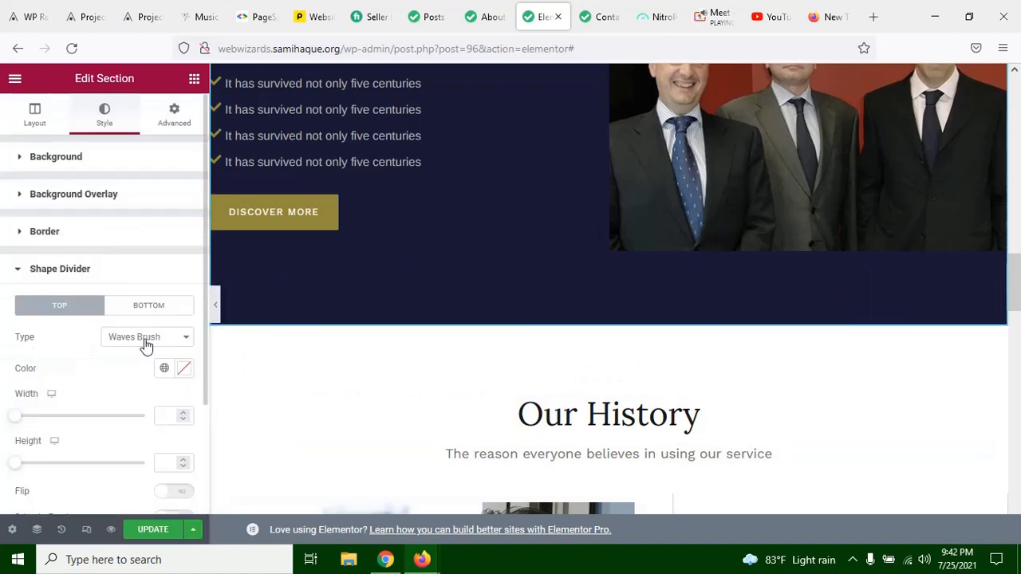
left_click(146, 338)
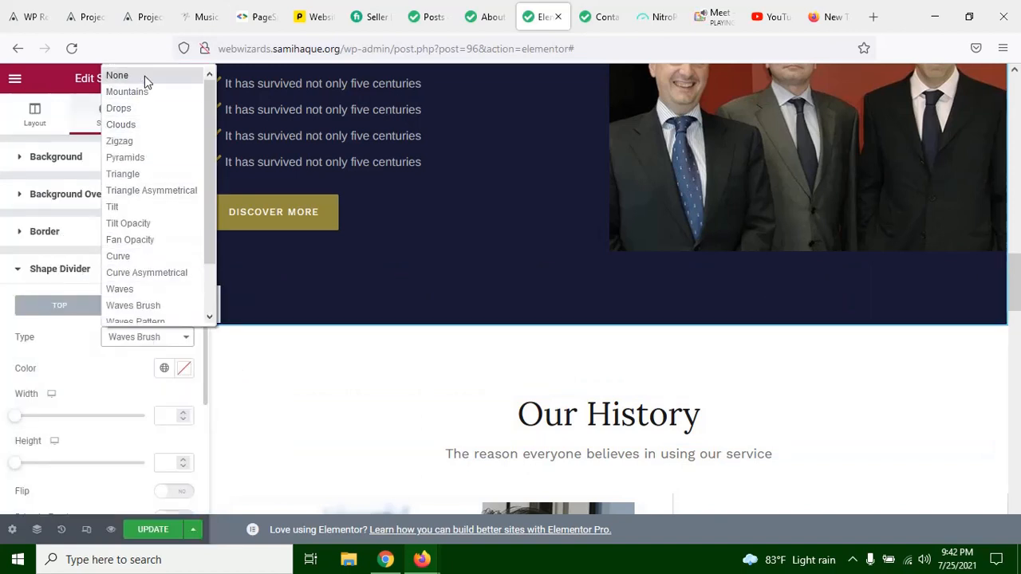
left_click(144, 76)
Step: Preview the About Us section full width without dividers and look back through the page up to its header
scroll(509, 373, "up", 2)
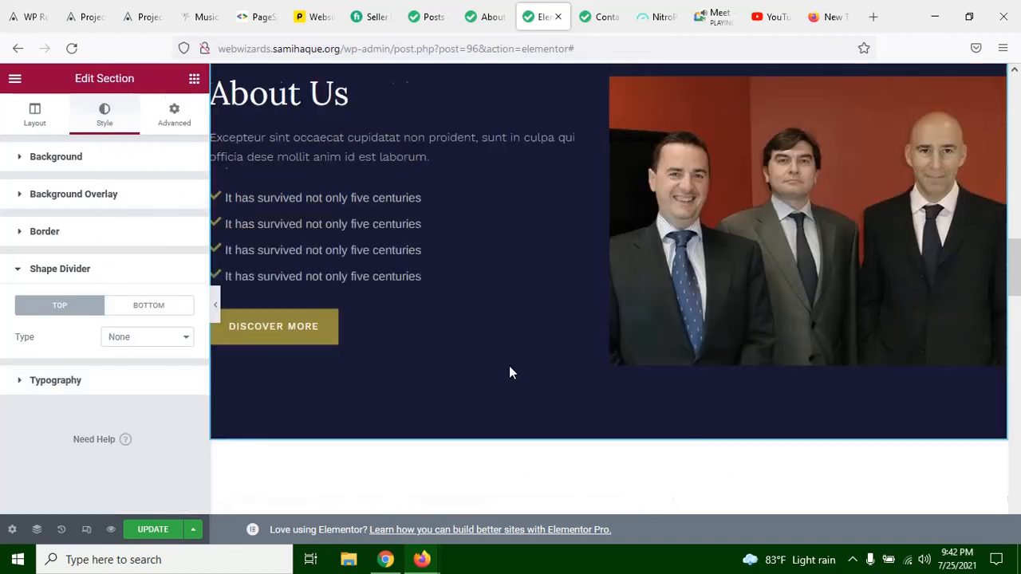
scroll(478, 239, "up", 3)
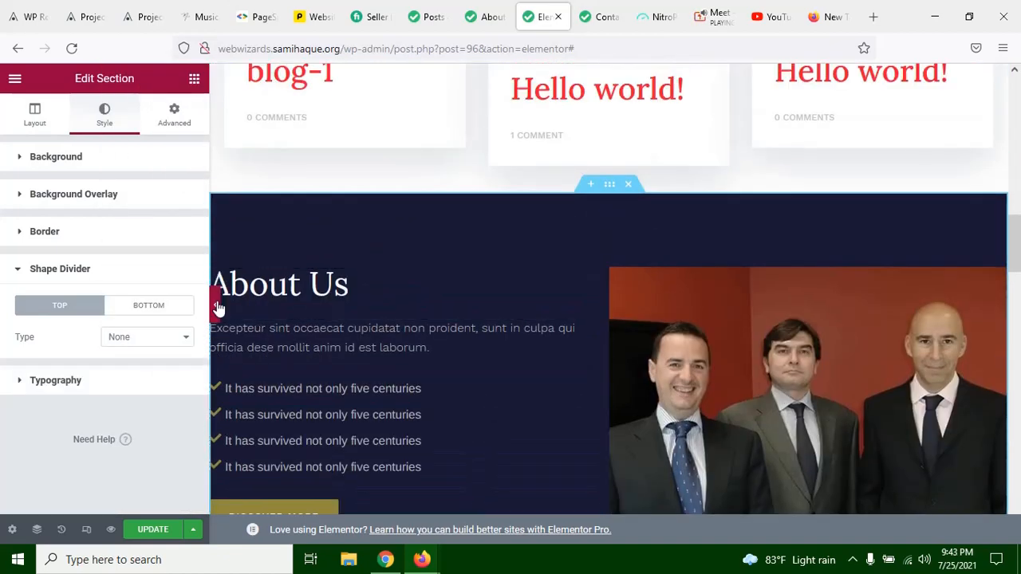
left_click(217, 304)
scroll(435, 303, "down", 4)
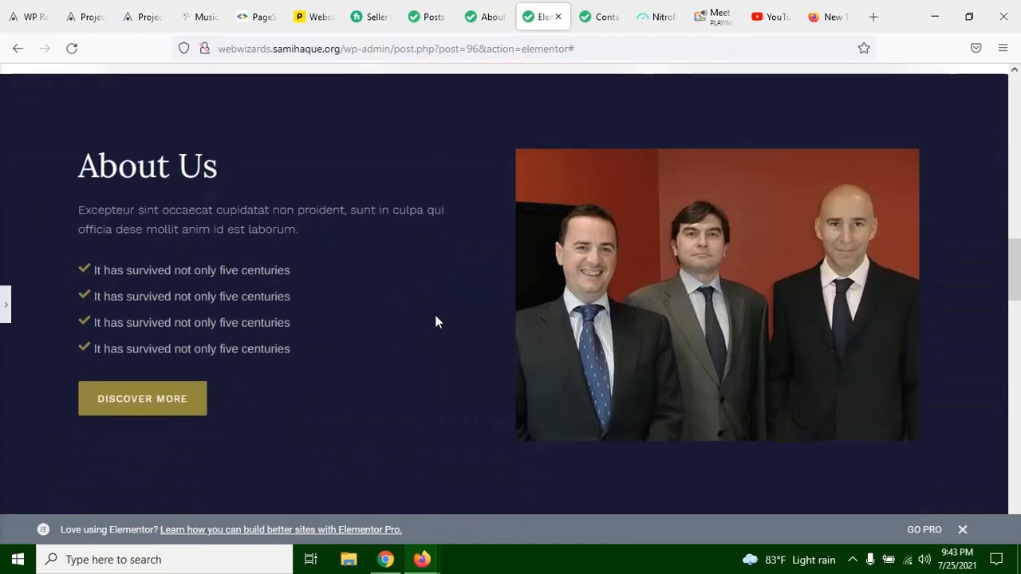
scroll(434, 314, "up", 2)
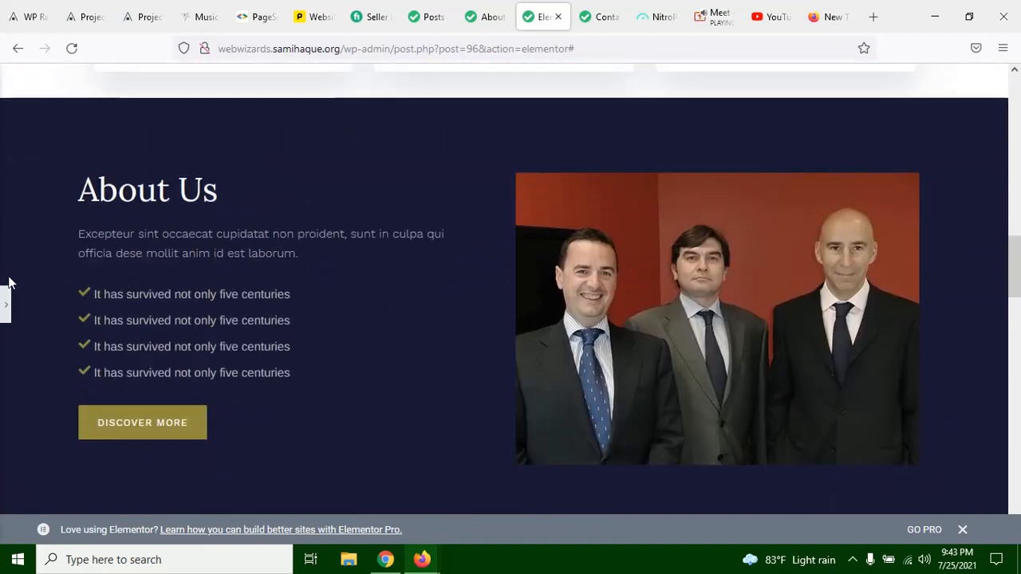
left_click(4, 303)
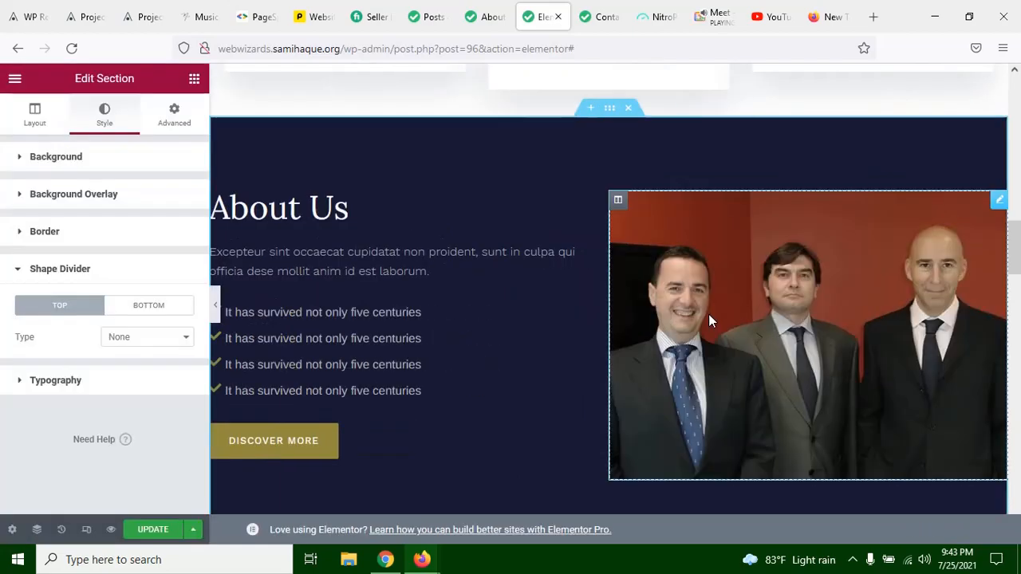
scroll(709, 319, "up", 5)
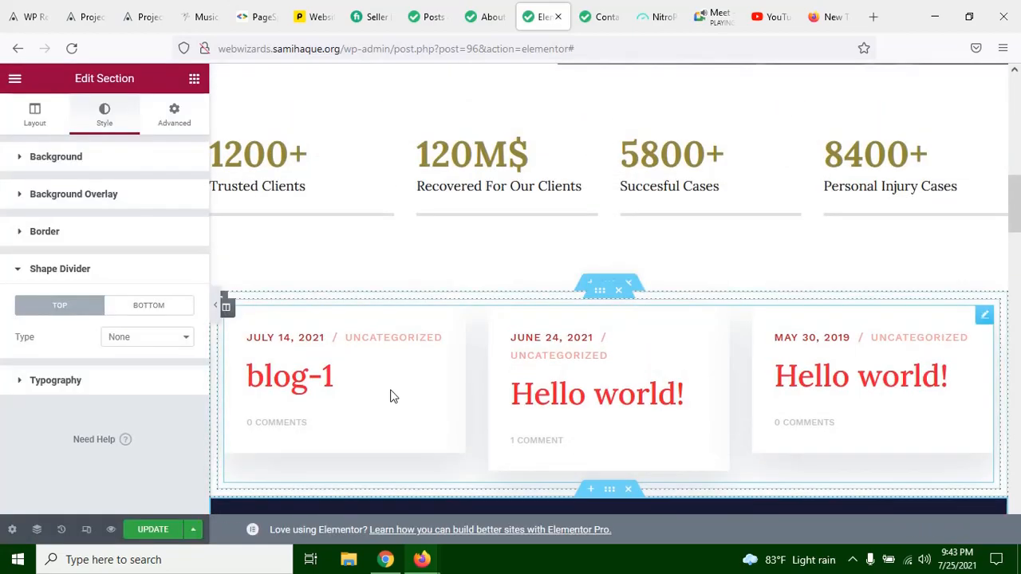
scroll(390, 390, "down", 4)
scroll(390, 390, "up", 8)
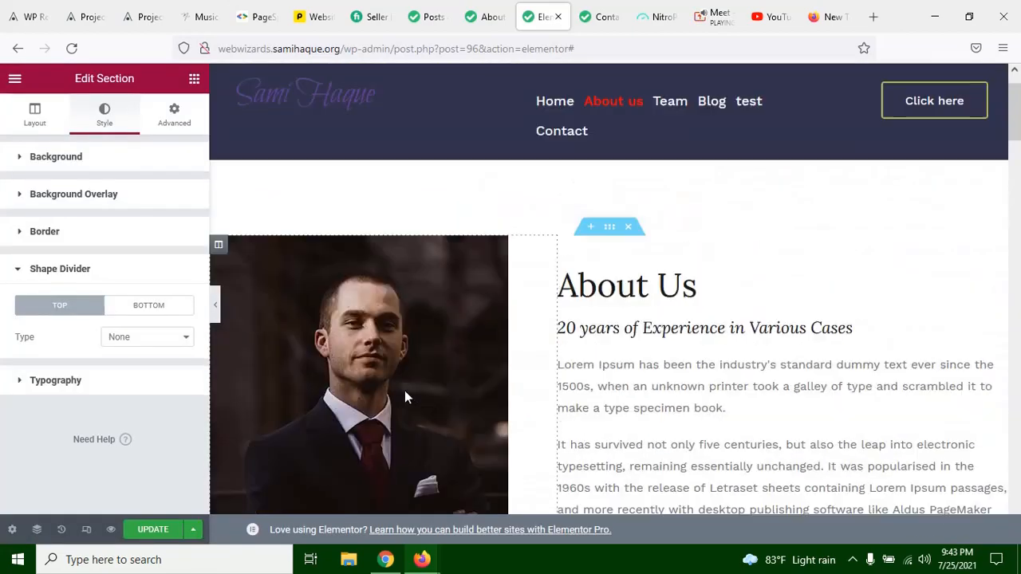
scroll(404, 390, "up", 1)
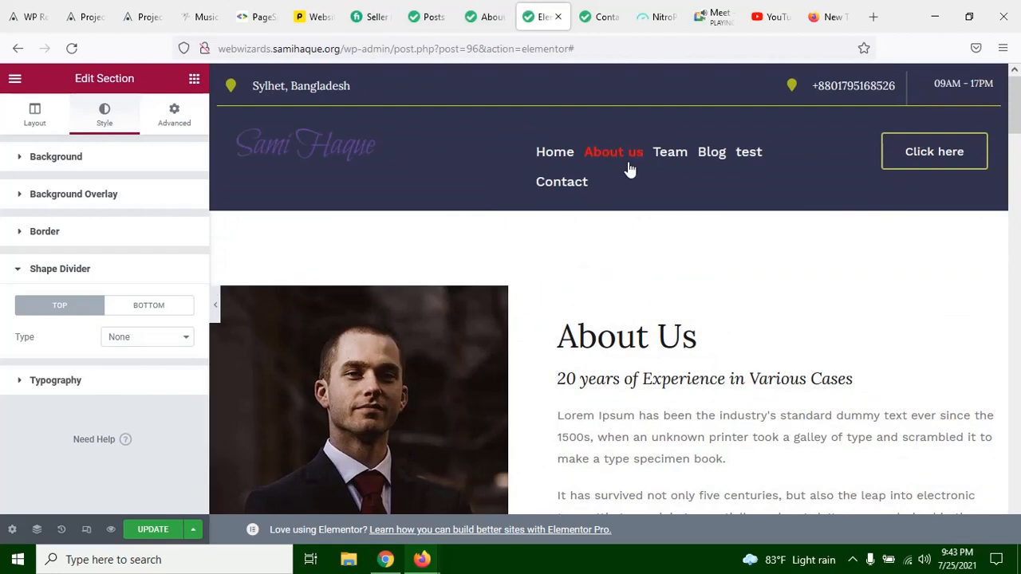
Step: Switch to the live About us page and look through its statistics, blog cards and header
left_click(490, 24)
scroll(528, 433, "up", 10)
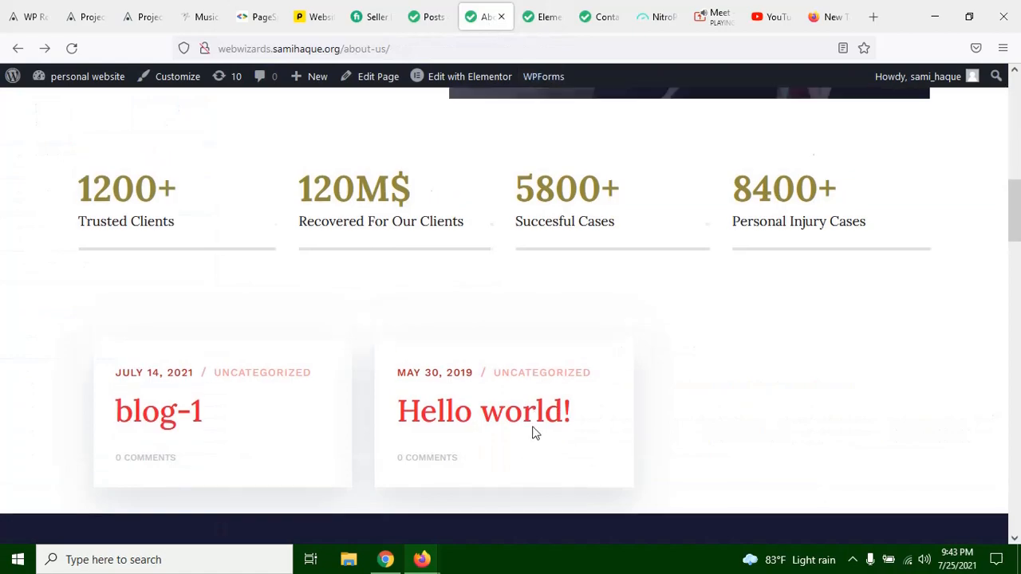
scroll(541, 458, "down", 15)
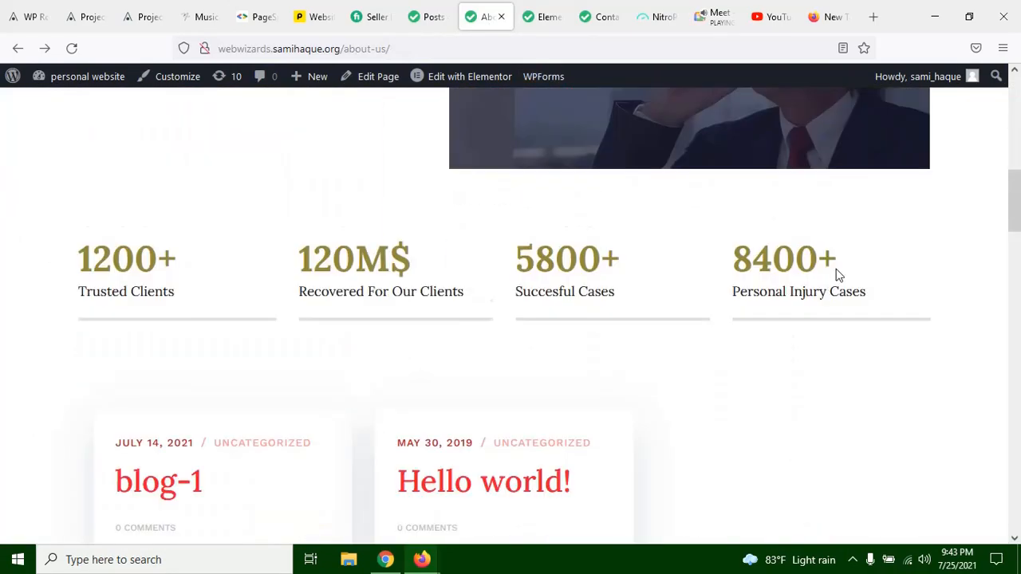
scroll(1014, 314, "up", 15)
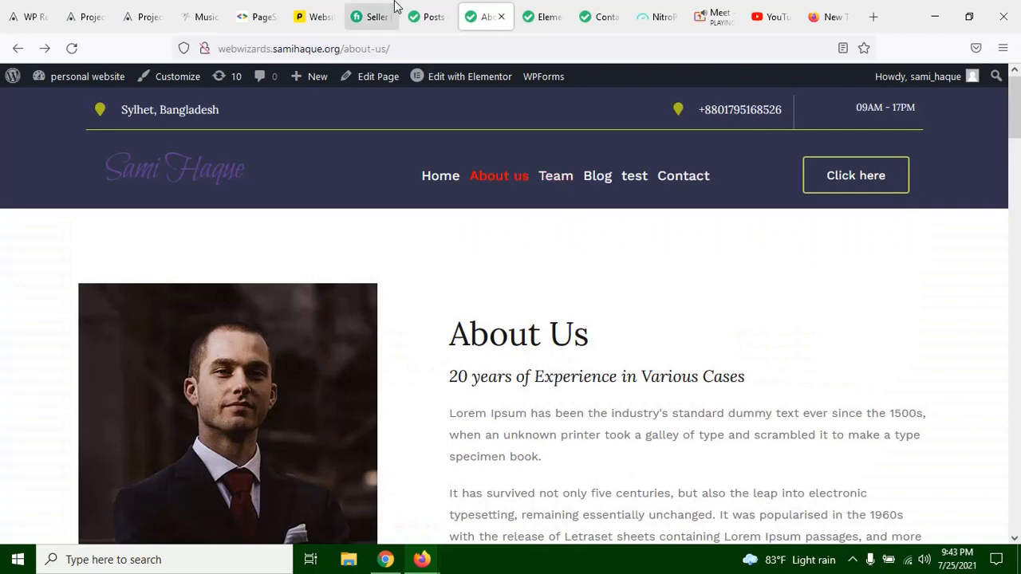
Step: Switch to the WordPress Posts list and dismiss the Elementor and Elementor Header & Footer builder notices
left_click(393, 9)
left_click(416, 8)
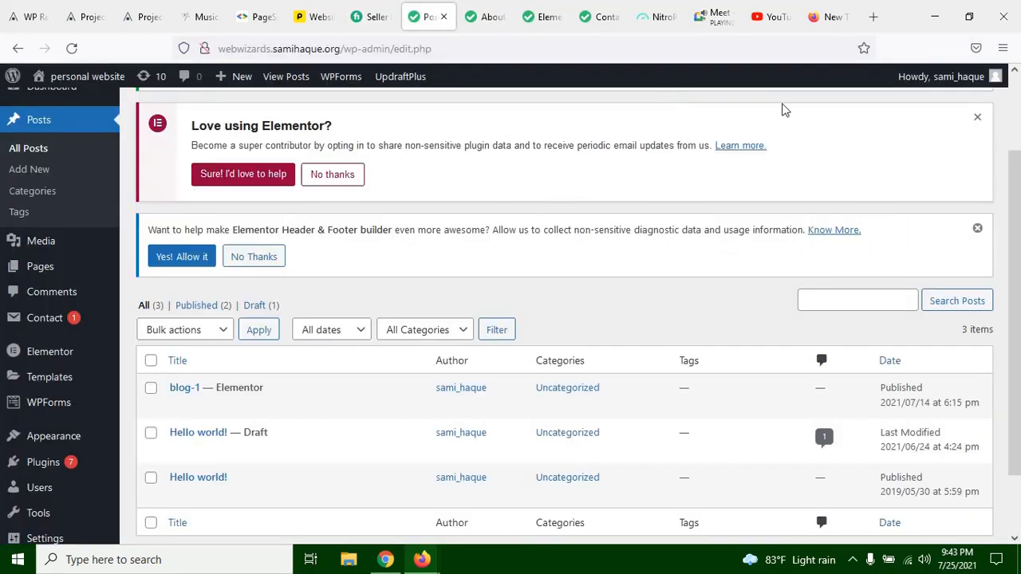
left_click(979, 119)
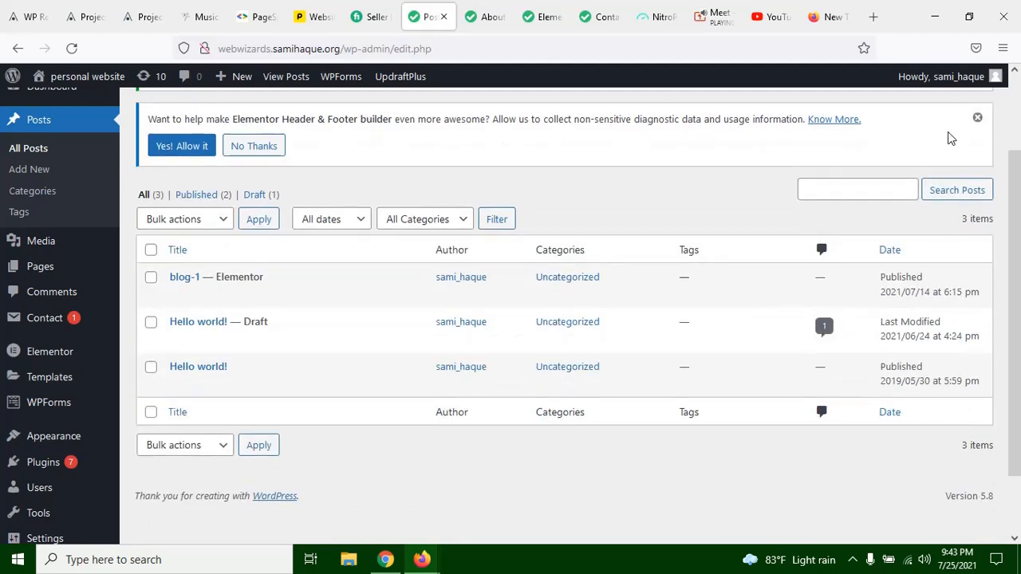
left_click(977, 119)
scroll(485, 308, "up", 3)
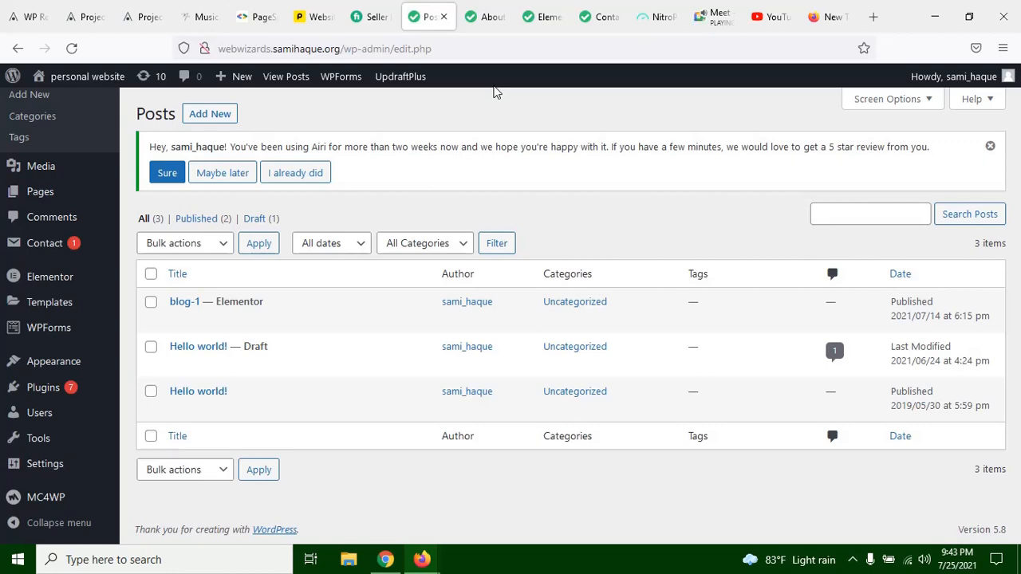
Step: Return to the live About us page and look through its sections down to Our Attorneys
scroll(427, 274, "down", 5)
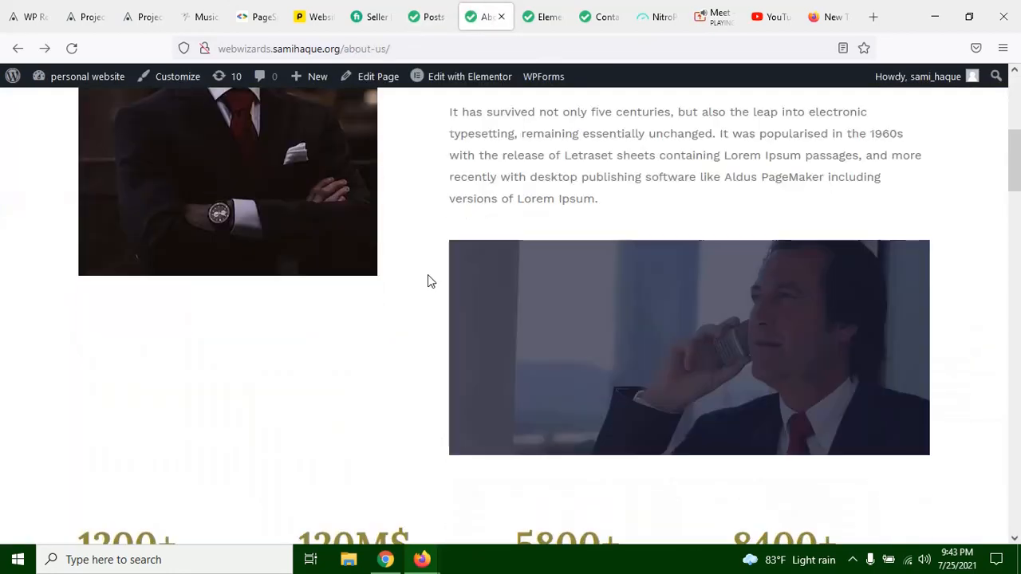
scroll(474, 263, "down", 4)
scroll(474, 263, "down", 15)
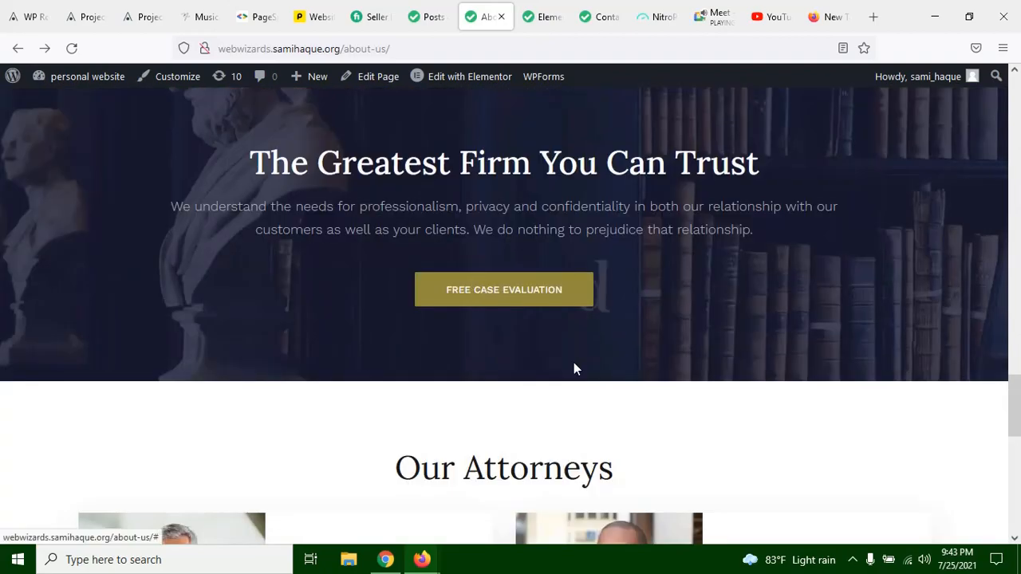
Step: Look back up to the live page's Our History section and compare the About Us and statistics sections in the Elementor editor
scroll(574, 367, "up", 8)
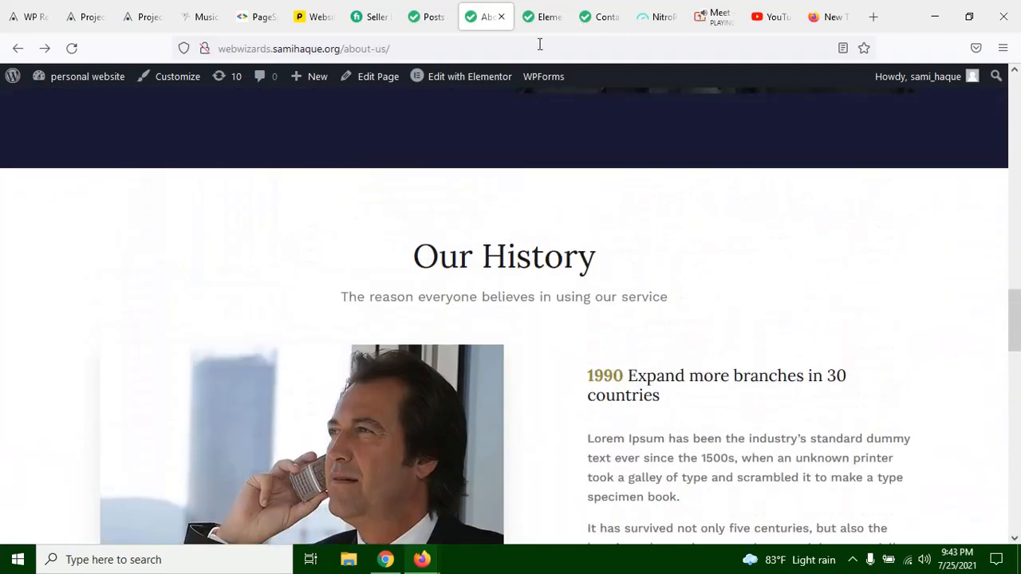
left_click(541, 28)
scroll(490, 359, "down", 3)
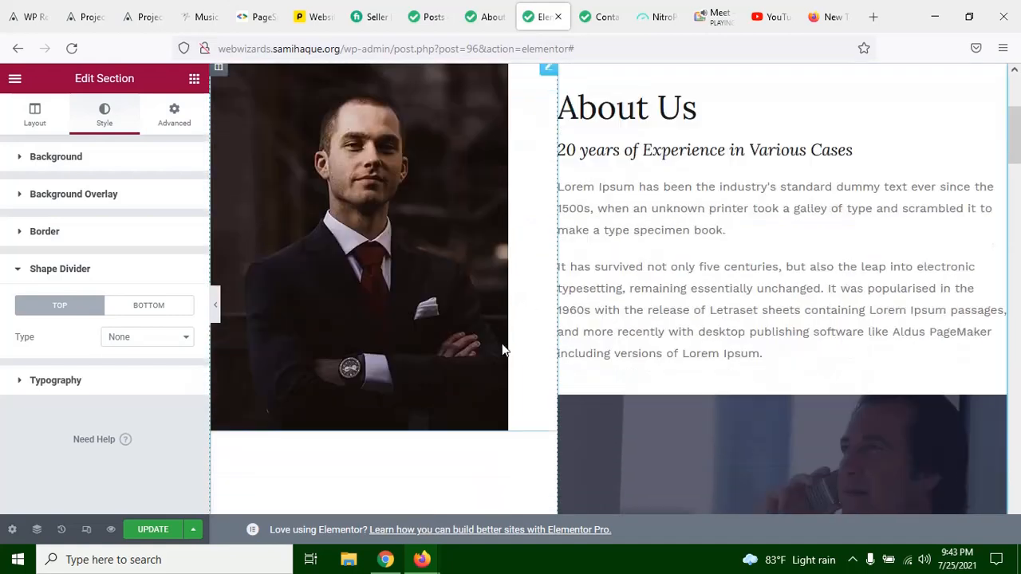
scroll(502, 349, "down", 4)
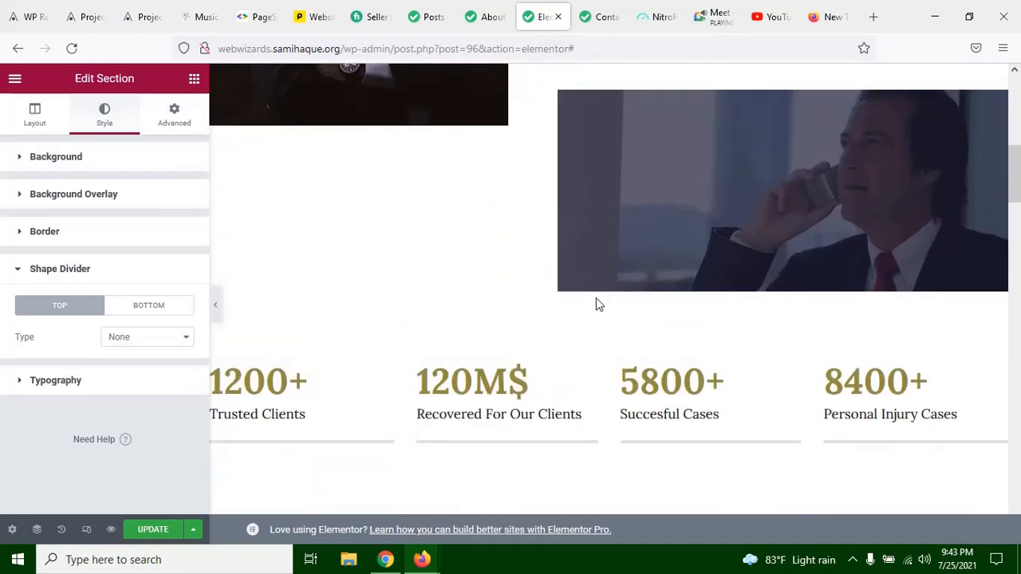
Step: Return to the live About us page and examine Our History, highlighting its "1990 Expand more branches in 30 countries" heading
left_click(495, 18)
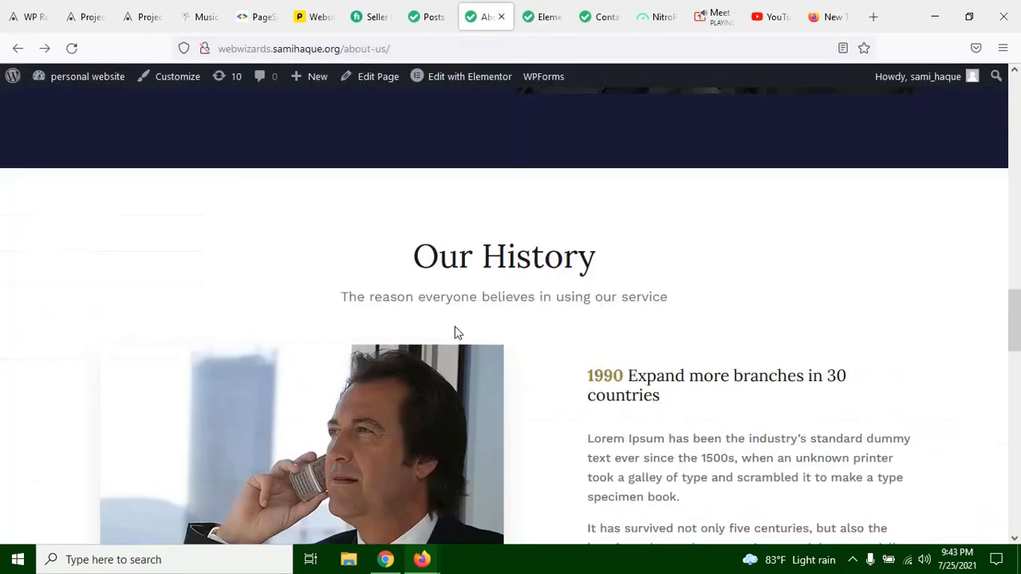
scroll(458, 332, "down", 3)
scroll(458, 332, "up", 1)
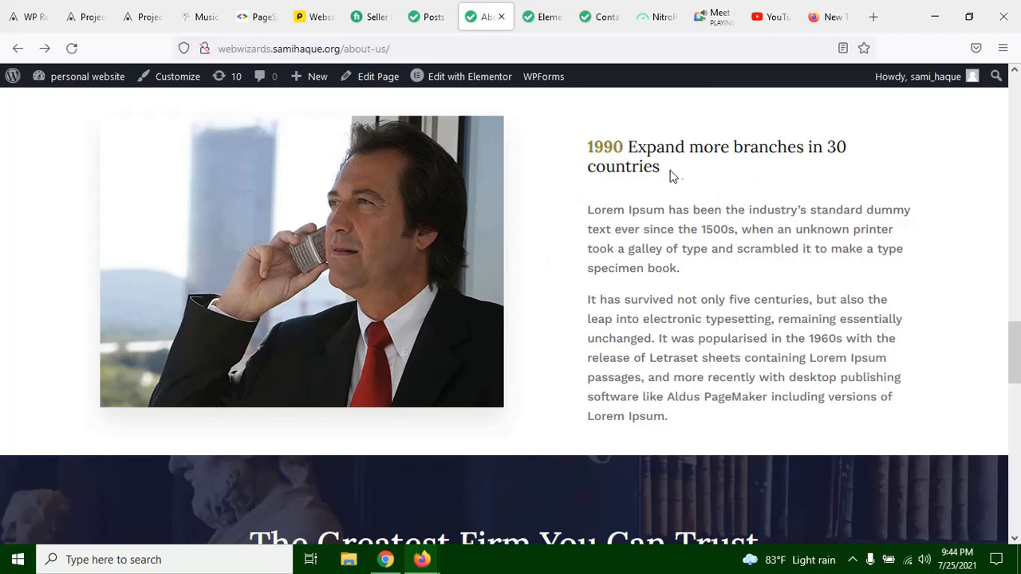
left_click_drag(660, 167, 603, 142)
left_click(603, 142)
Step: Switch to the WordPress admin, open the installed plugins list and look through it
left_click(434, 18)
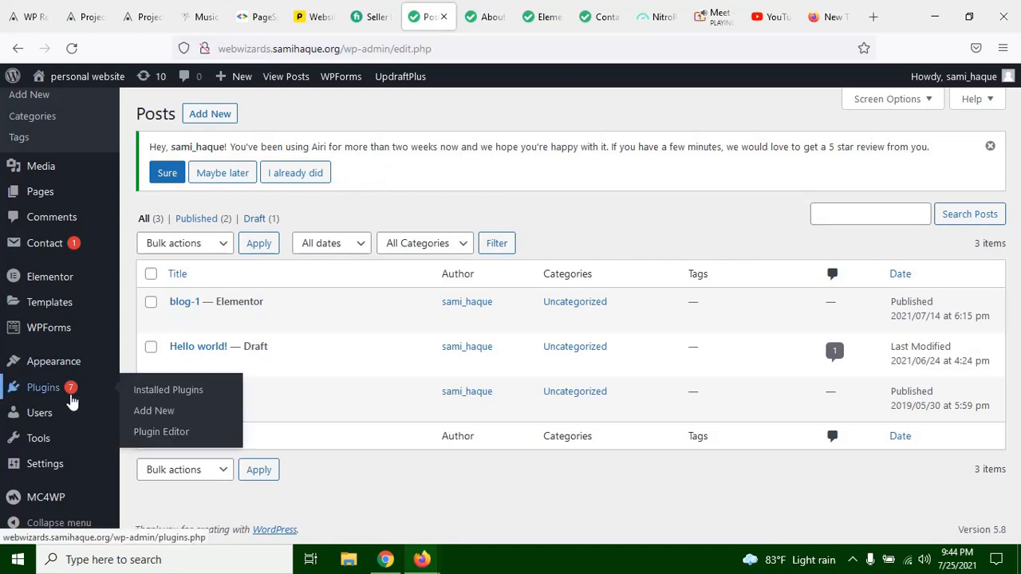
left_click(72, 399)
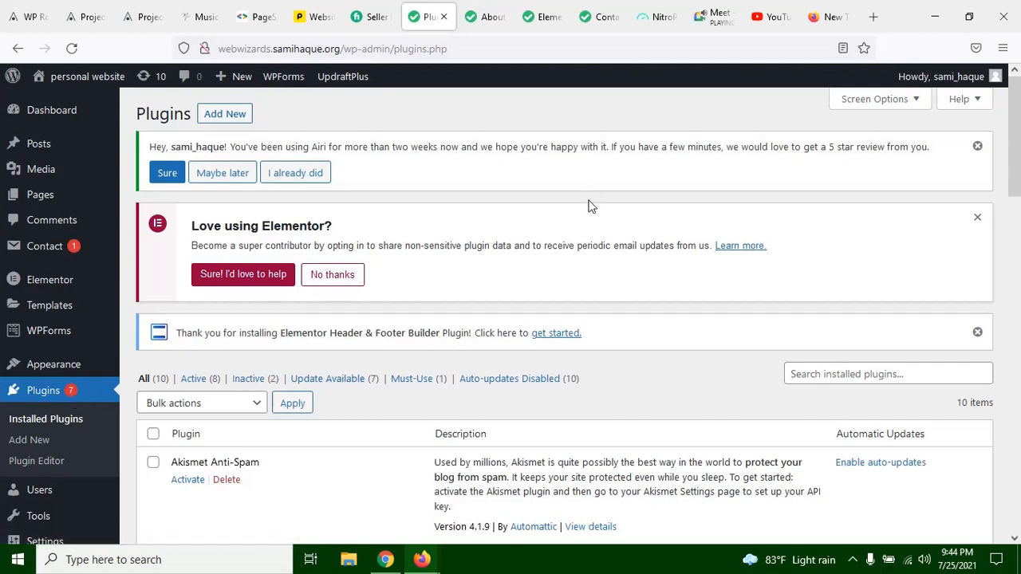
scroll(446, 375, "down", 8)
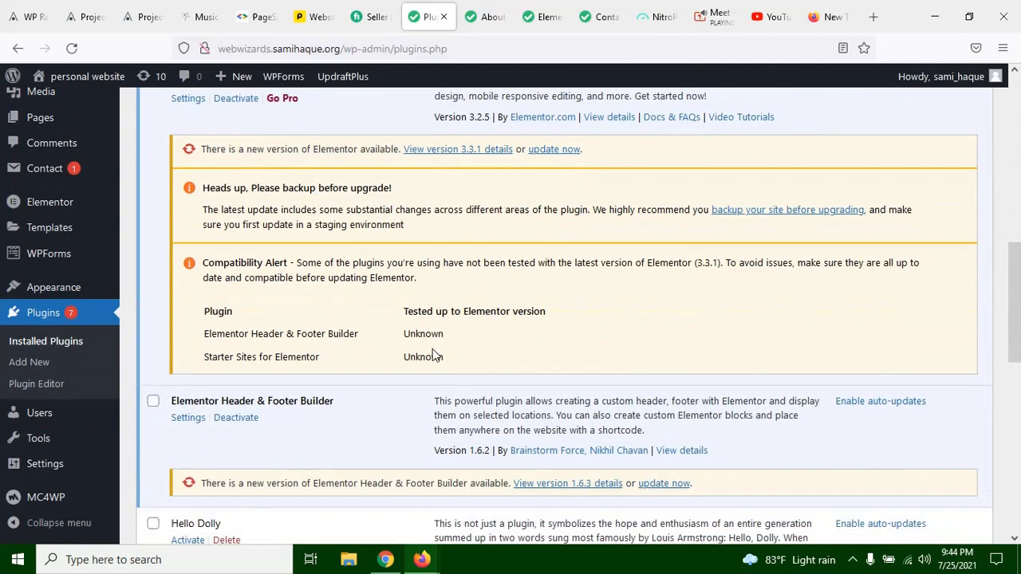
scroll(456, 383, "up", 3)
scroll(456, 383, "up", 5)
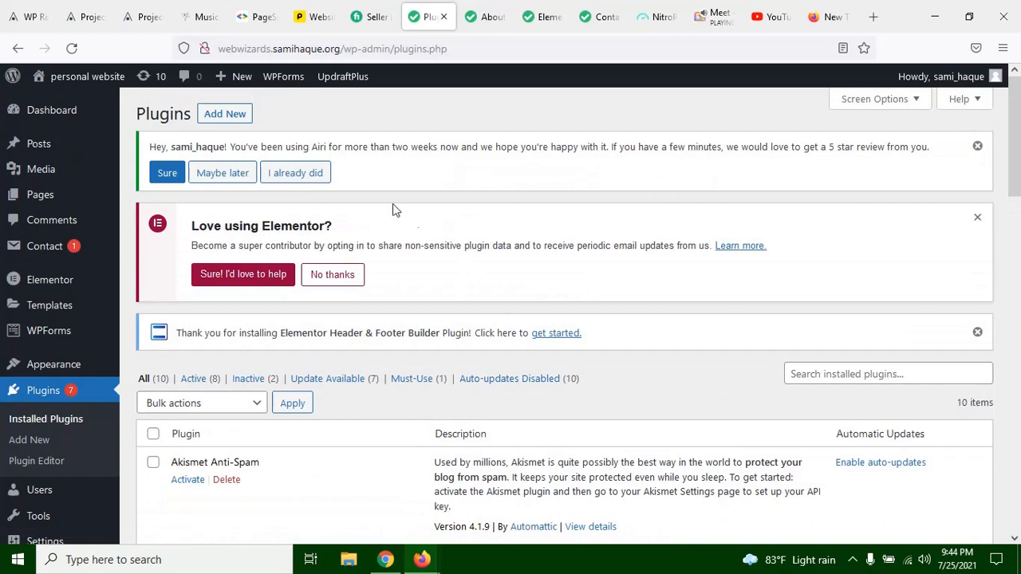
Step: Open the Add Plugins page and search the plugin directory for "form"
left_click(223, 113)
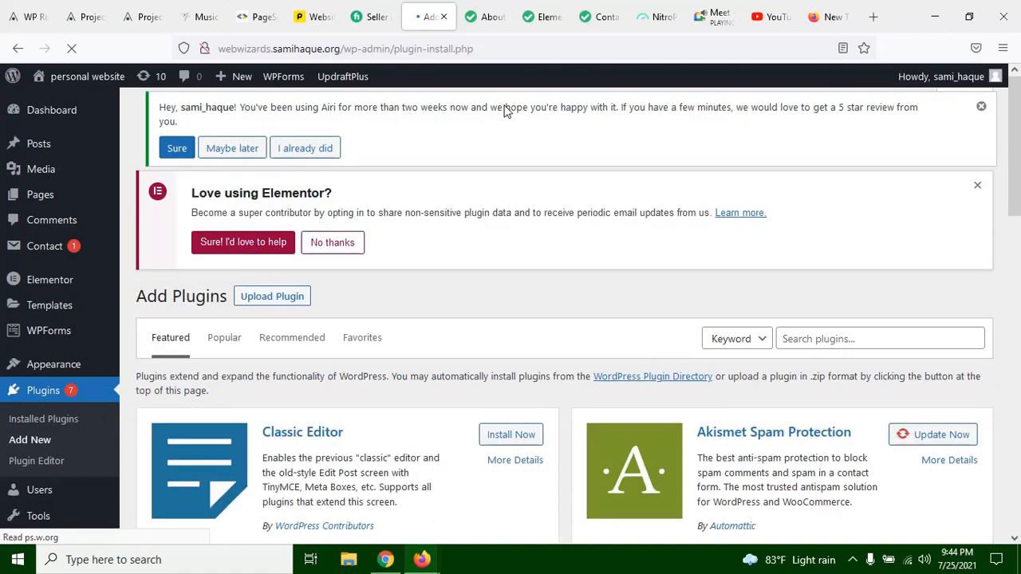
left_click(852, 559)
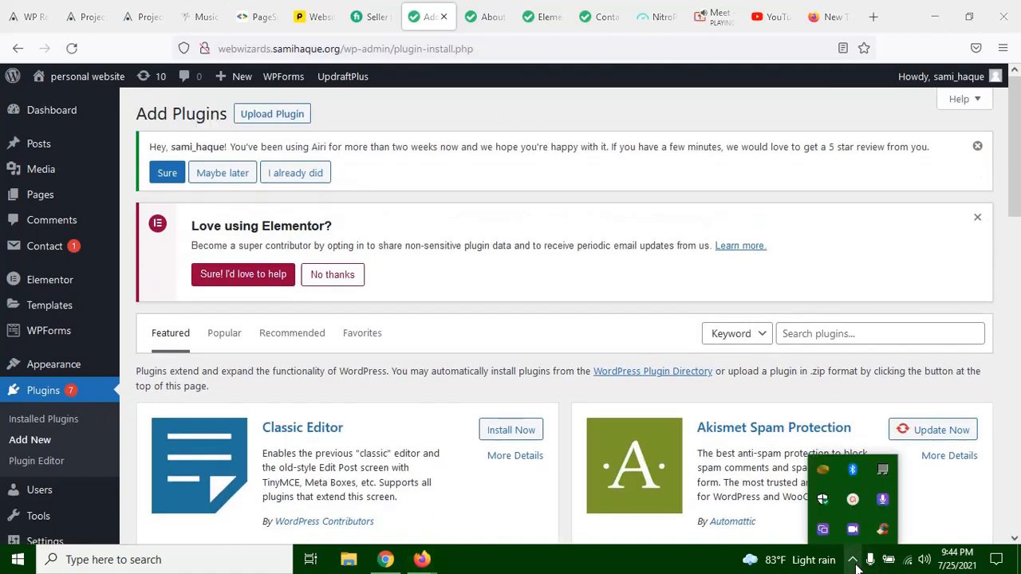
left_click(559, 212)
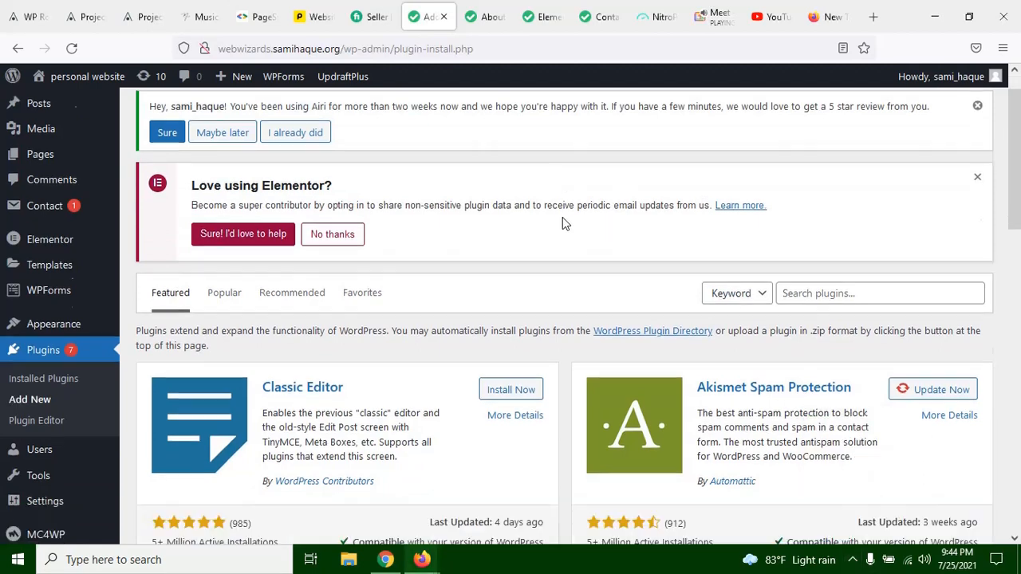
left_click(795, 335)
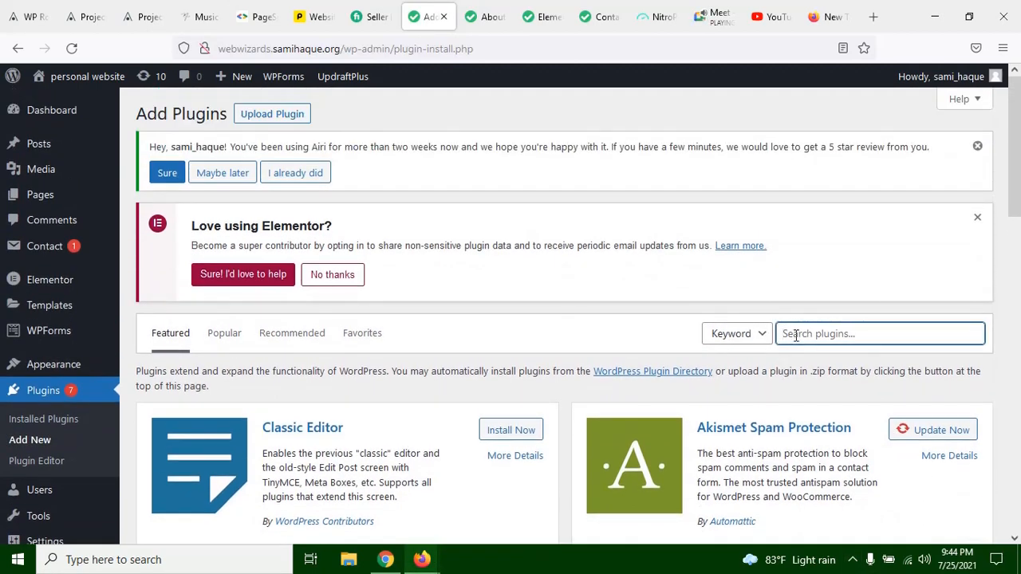
type("fpr")
key("BackSpace")
key("BackSpace")
type("form")
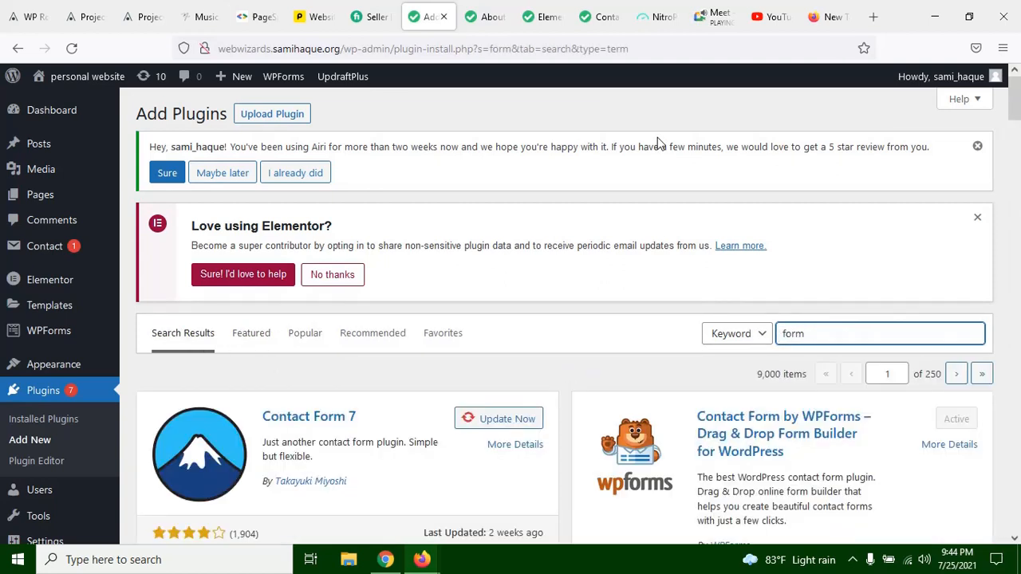
Step: Look through the form plugin results, comparing Contact Form 7 and WPForms with the other form builders
scroll(673, 167, "down", 3)
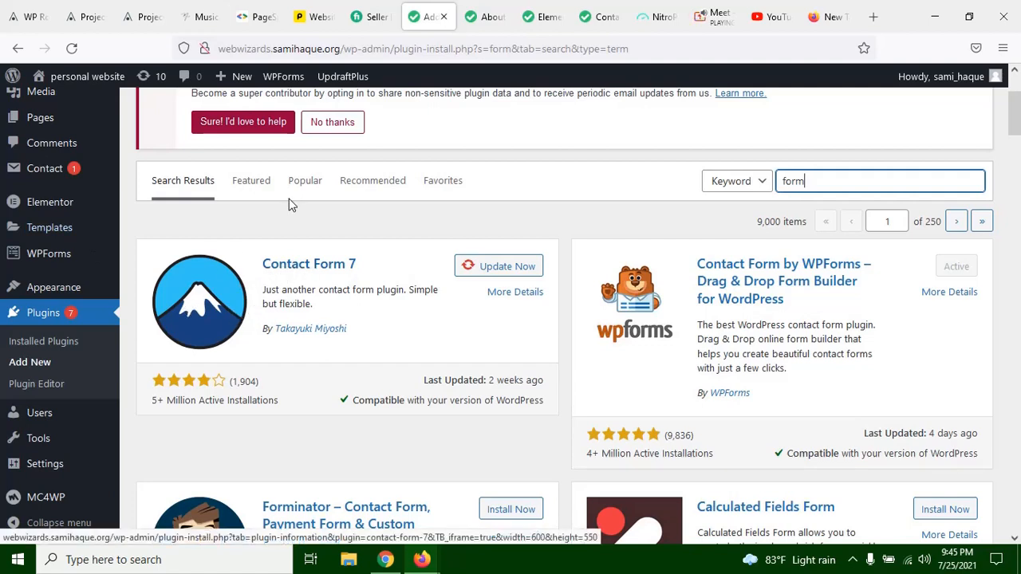
left_click(334, 214)
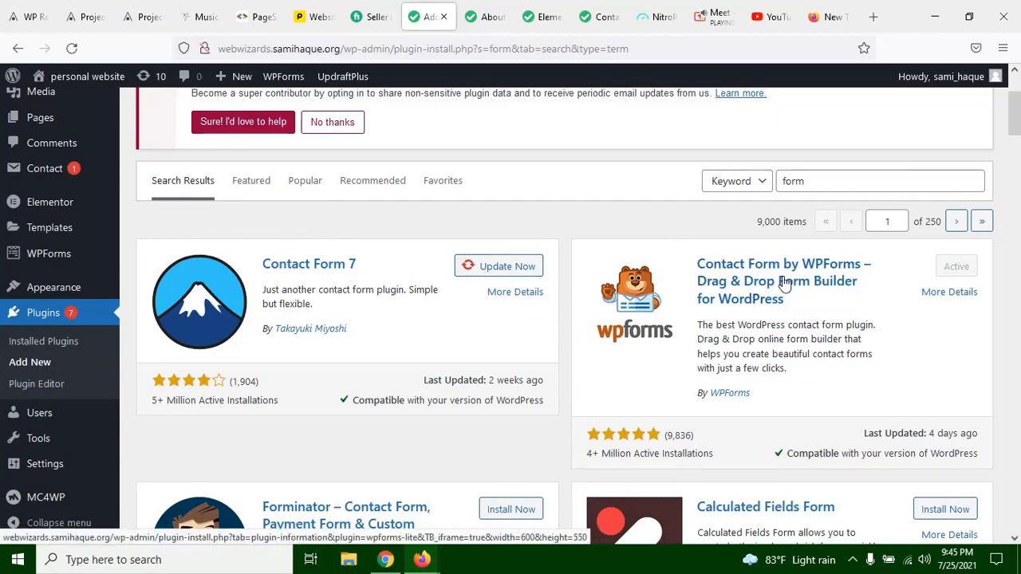
scroll(682, 319, "down", 5)
scroll(682, 318, "down", 3)
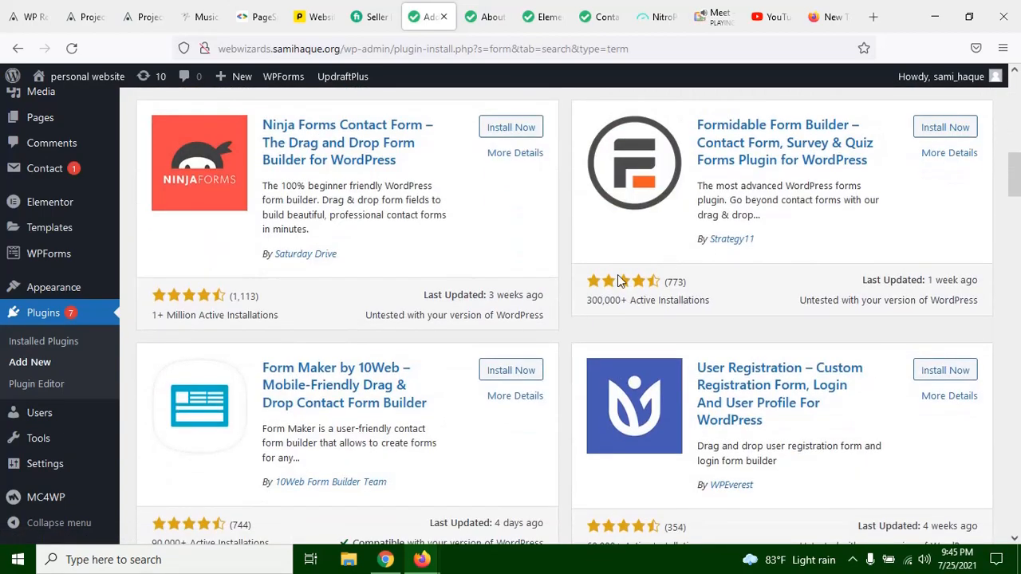
scroll(691, 316, "down", 6)
scroll(697, 333, "up", 6)
scroll(697, 332, "up", 10)
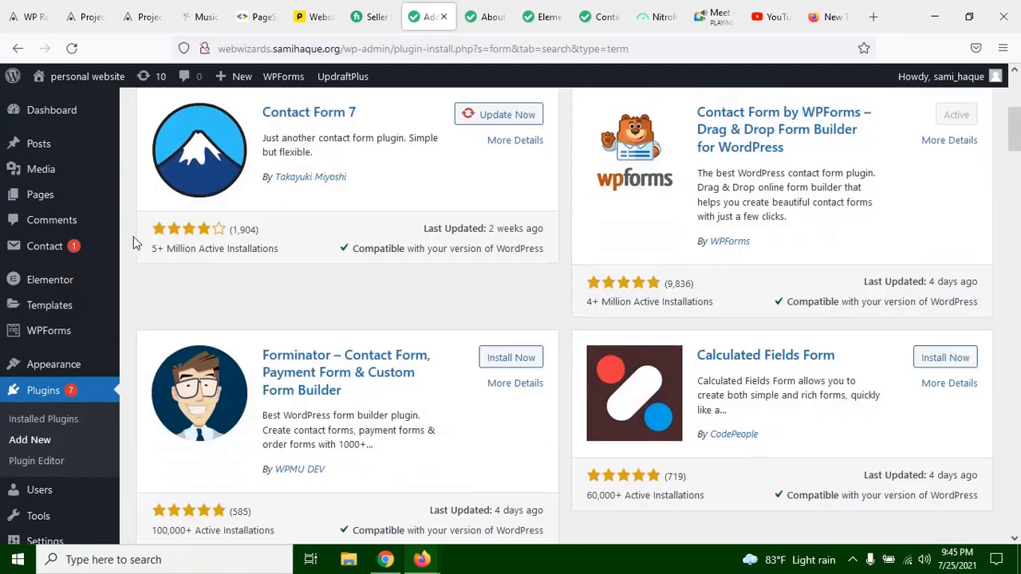
scroll(311, 399, "down", 3)
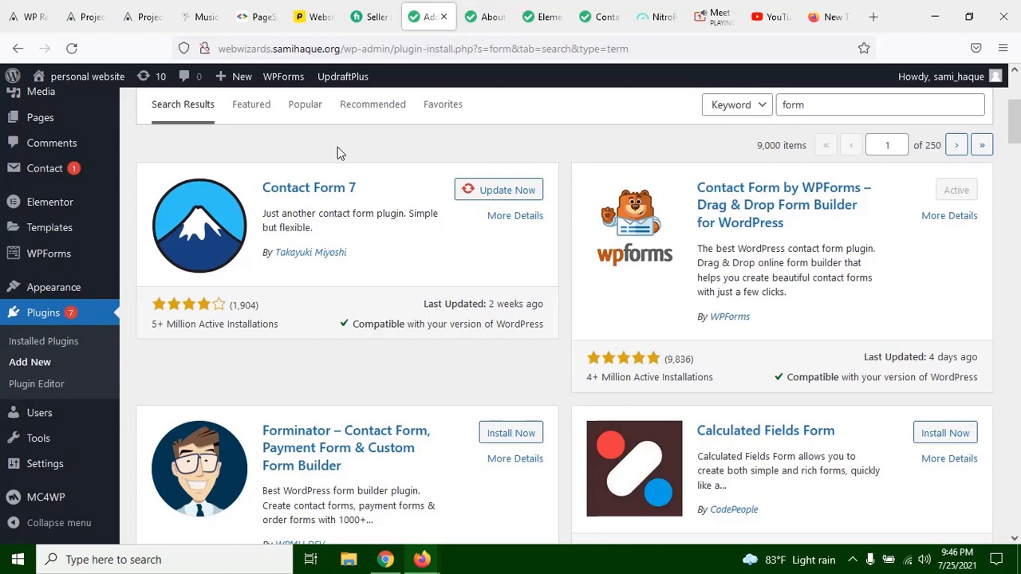
Step: Compare the ratings and active installations of Contact Form 7 and Contact Form by WPForms in the plugin results
scroll(372, 137, "up", 3)
scroll(437, 162, "down", 5)
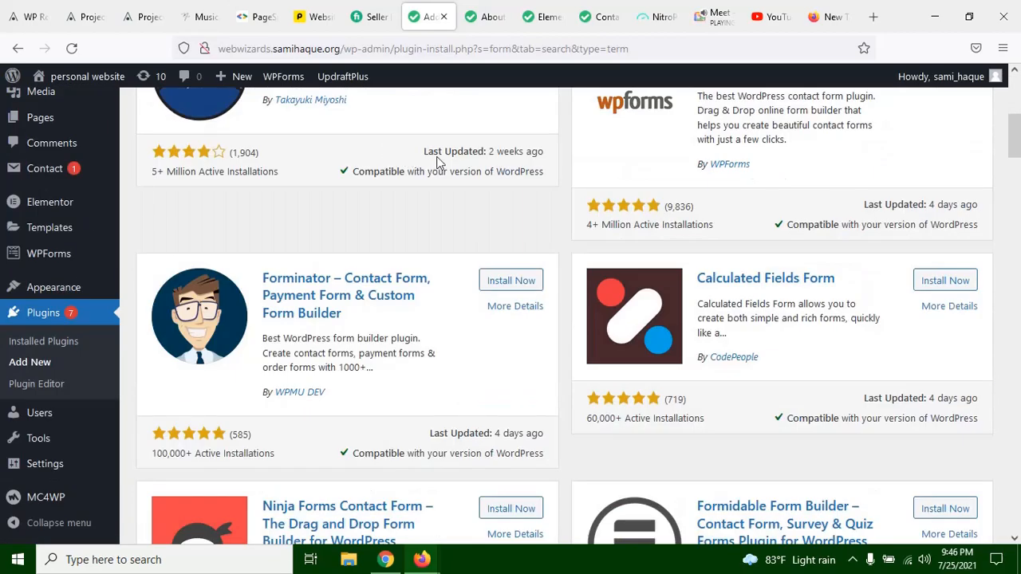
scroll(618, 191, "up", 3)
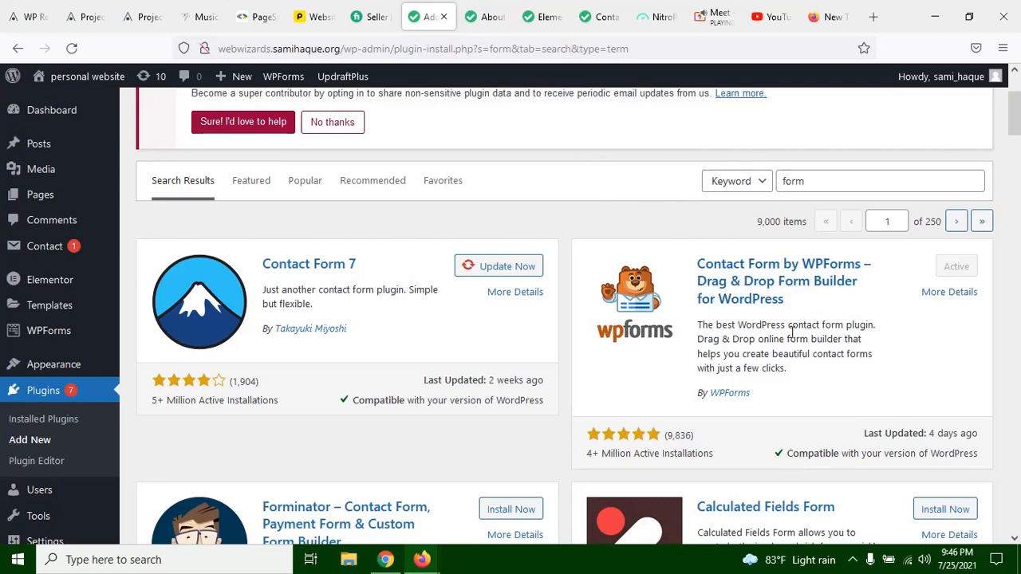
scroll(616, 279, "down", 2)
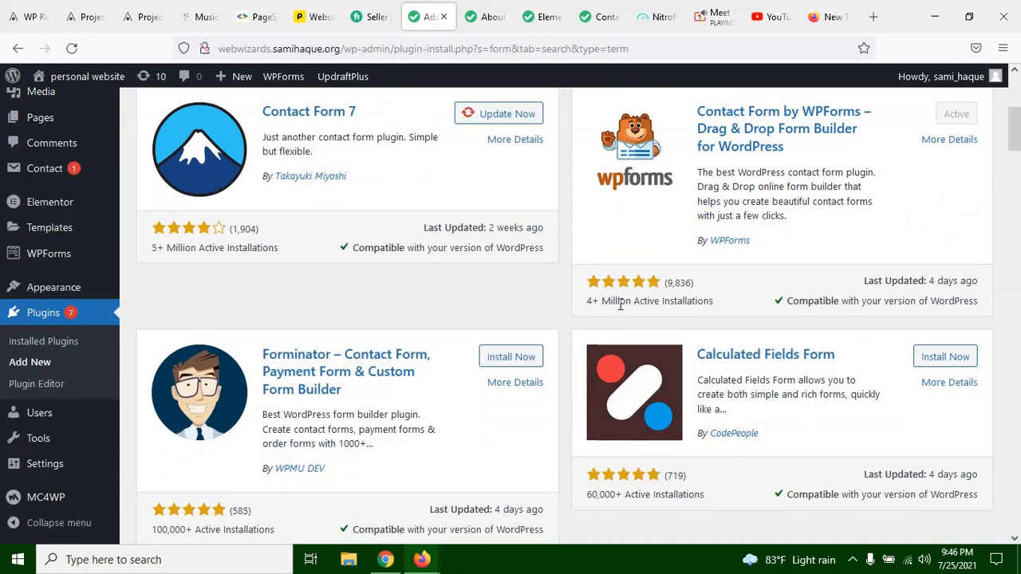
left_click_drag(718, 301, 636, 302)
left_click(687, 296)
scroll(527, 295, "up", 3)
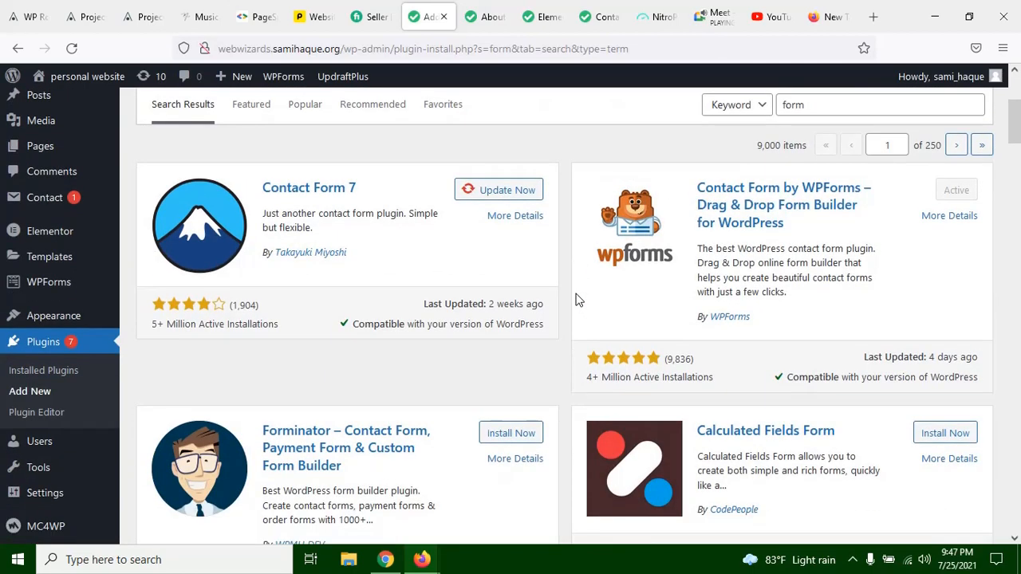
scroll(597, 225, "down", 3)
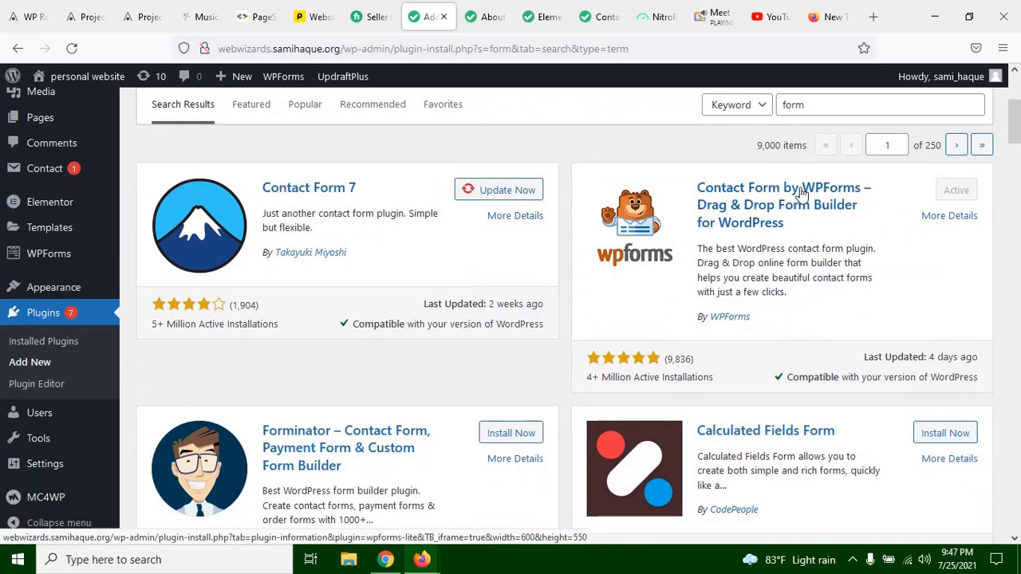
Step: Look through the other form plugins in the results, including Forminator, Calculated Fields Form, Ninja Forms and Form Maker
scroll(801, 195, "down", 1)
scroll(798, 207, "down", 5)
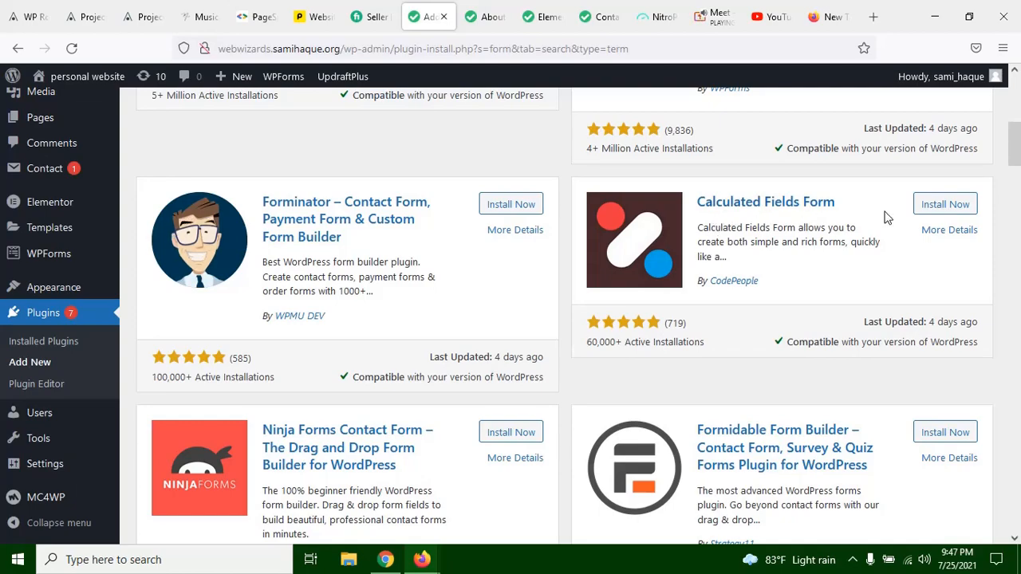
scroll(475, 323, "down", 2)
scroll(475, 322, "down", 8)
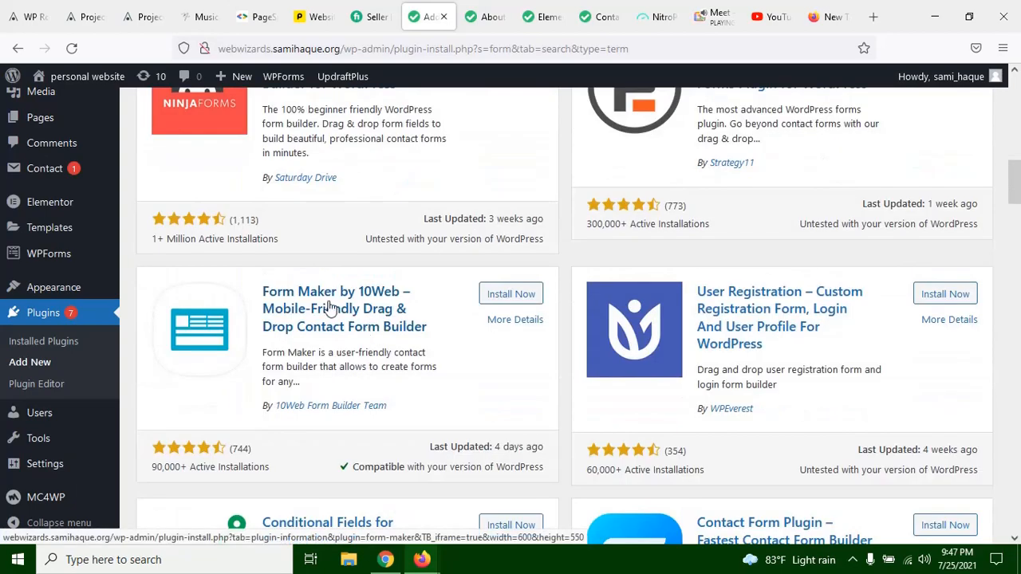
scroll(192, 255, "up", 2)
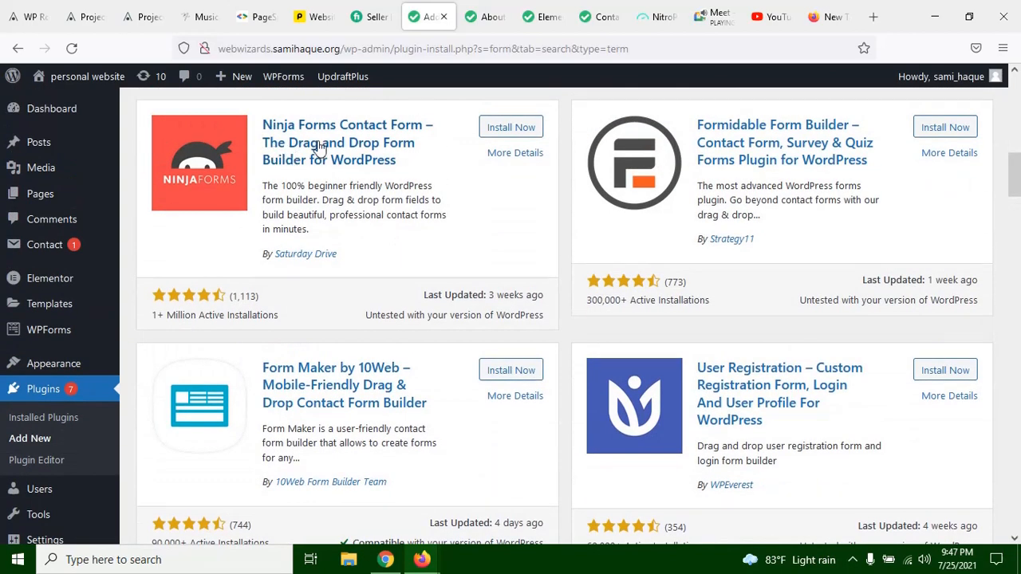
scroll(382, 252, "down", 6)
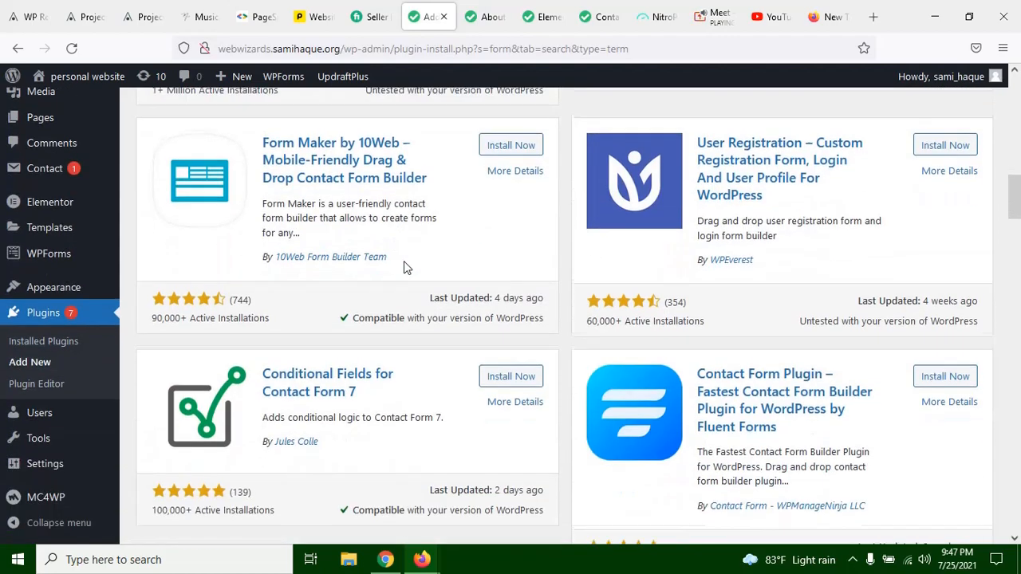
scroll(411, 275, "up", 5)
scroll(423, 289, "up", 10)
scroll(416, 291, "down", 2)
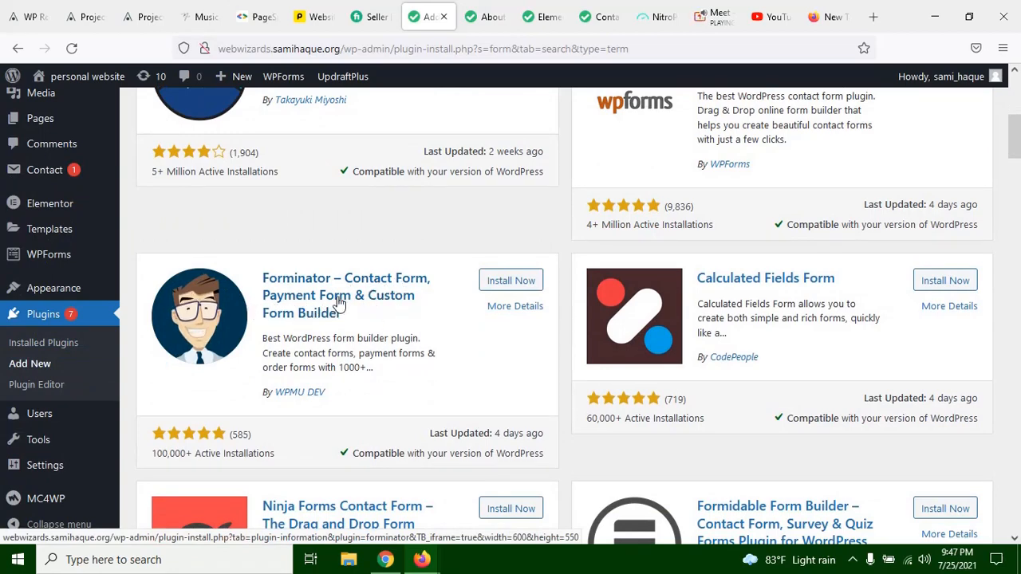
scroll(626, 289, "up", 4)
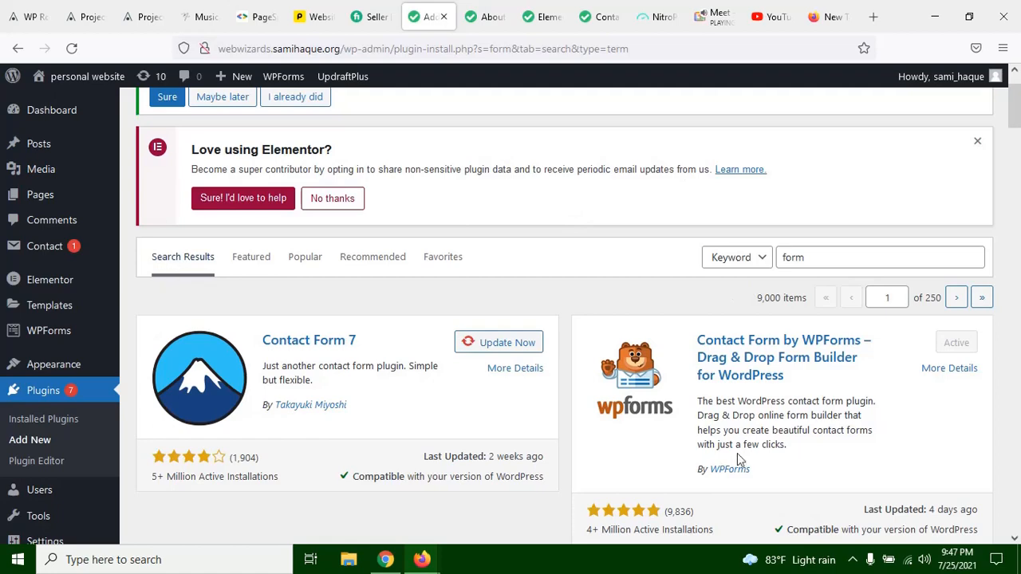
Step: Recheck the "form" search and its top results, and view the admin options that WPForms provides
double_click(824, 258)
left_click(524, 250)
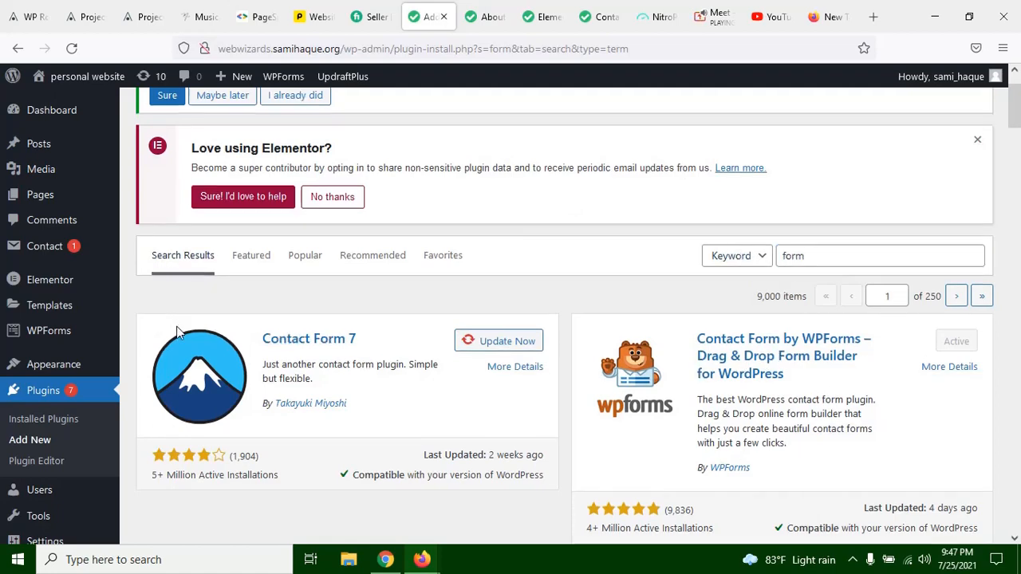
scroll(176, 326, "down", 2)
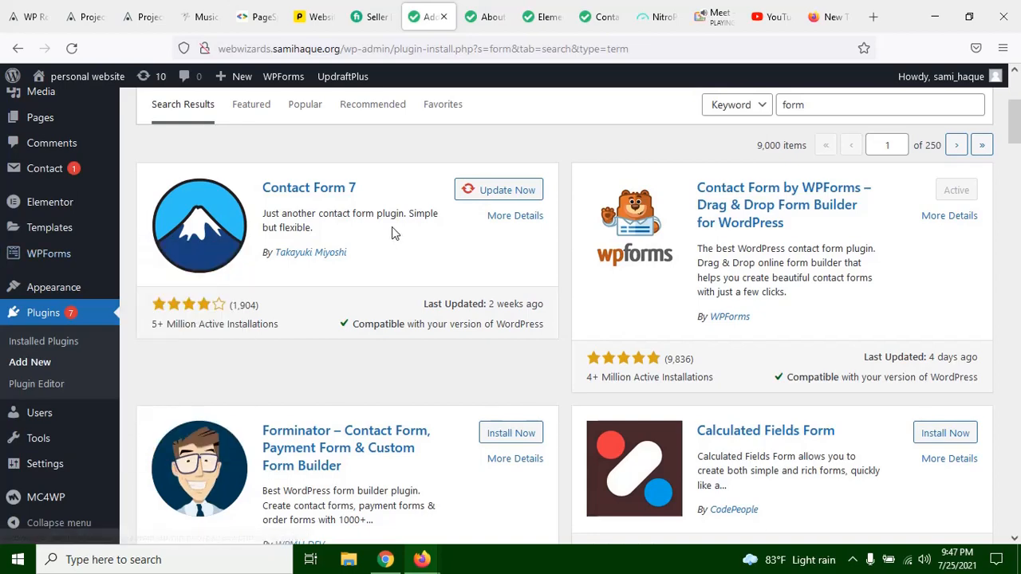
scroll(453, 212, "up", 3)
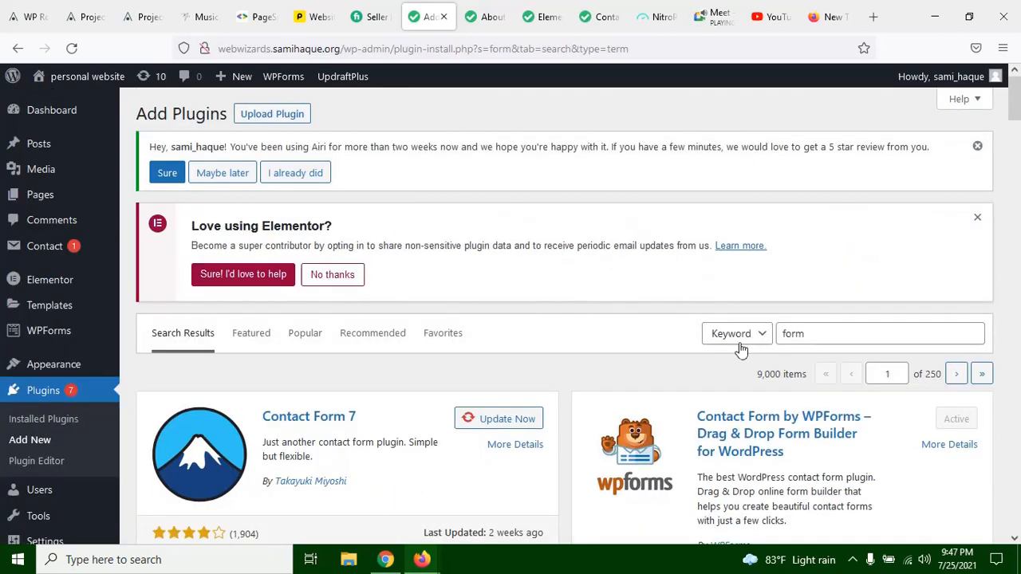
scroll(66, 232, "down", 1)
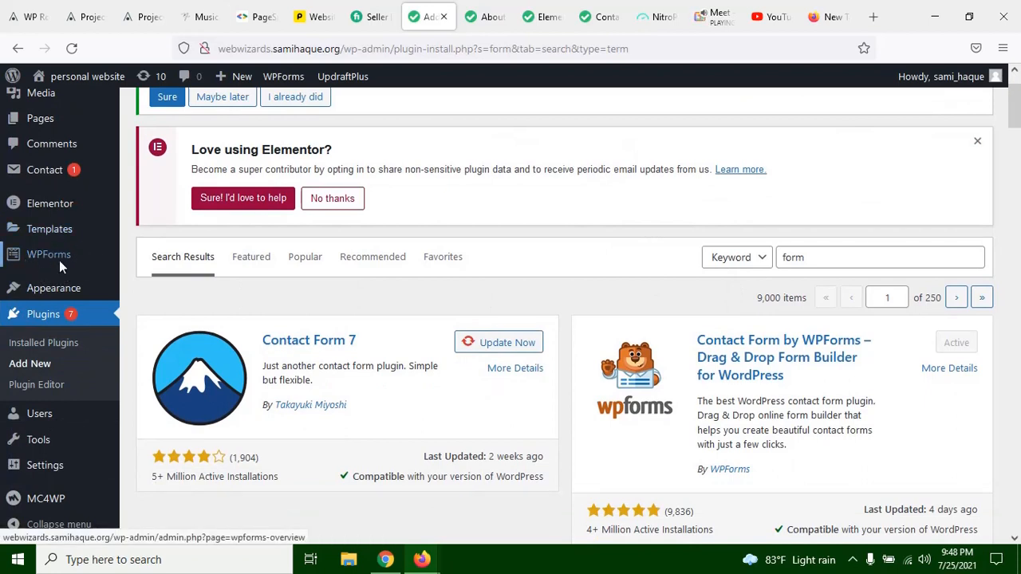
mouse_move(46, 267)
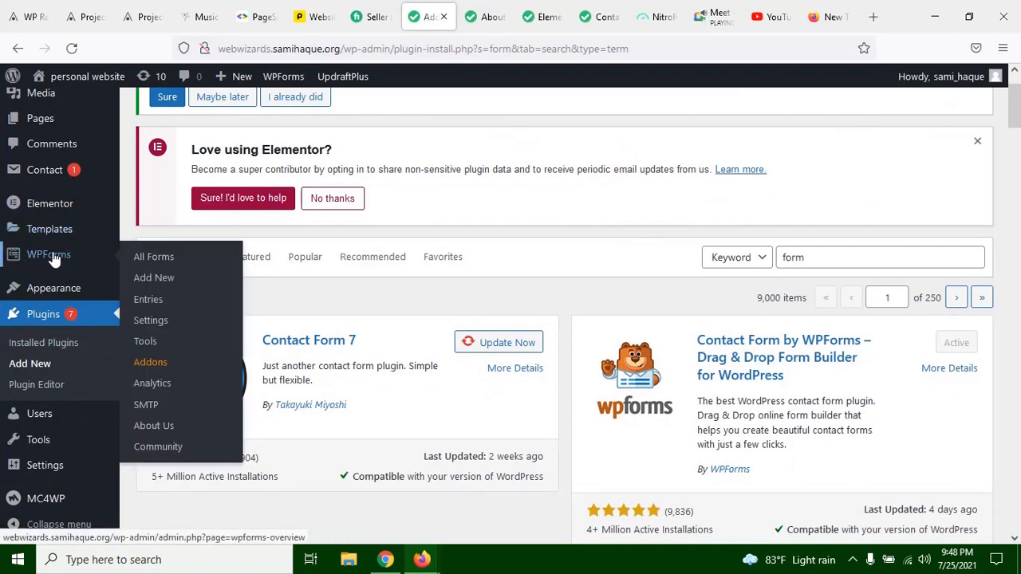
scroll(506, 478, "up", 2)
right_click(409, 254)
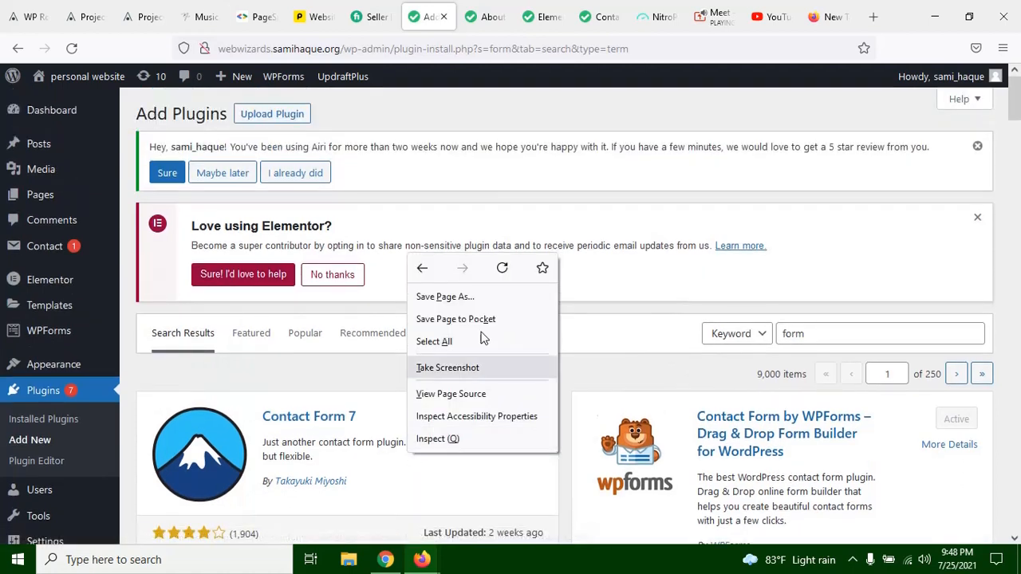
left_click(556, 205)
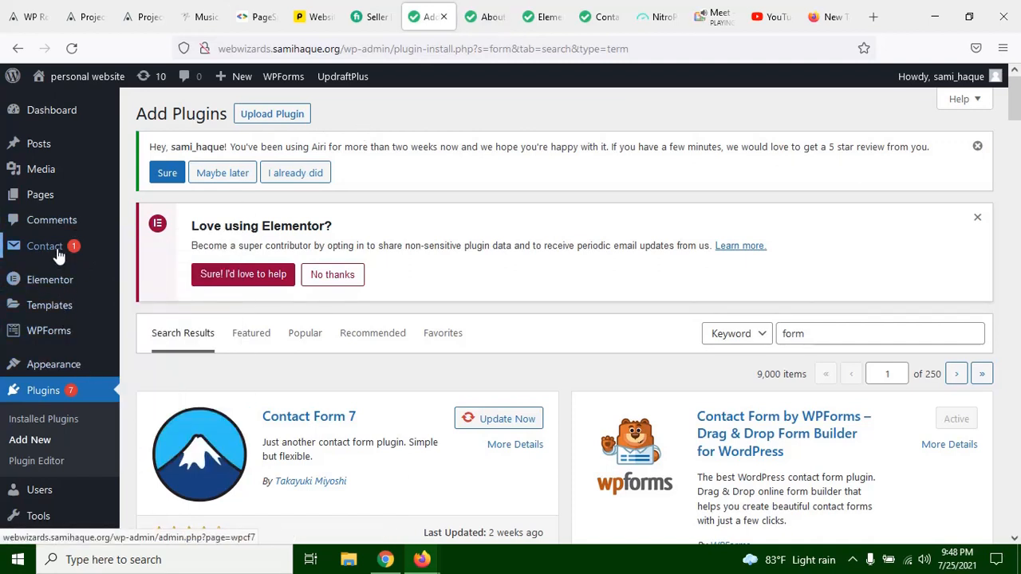
Step: Open the Contact Form 7 list of contact forms and view its table of forms and shortcodes
mouse_move(48, 256)
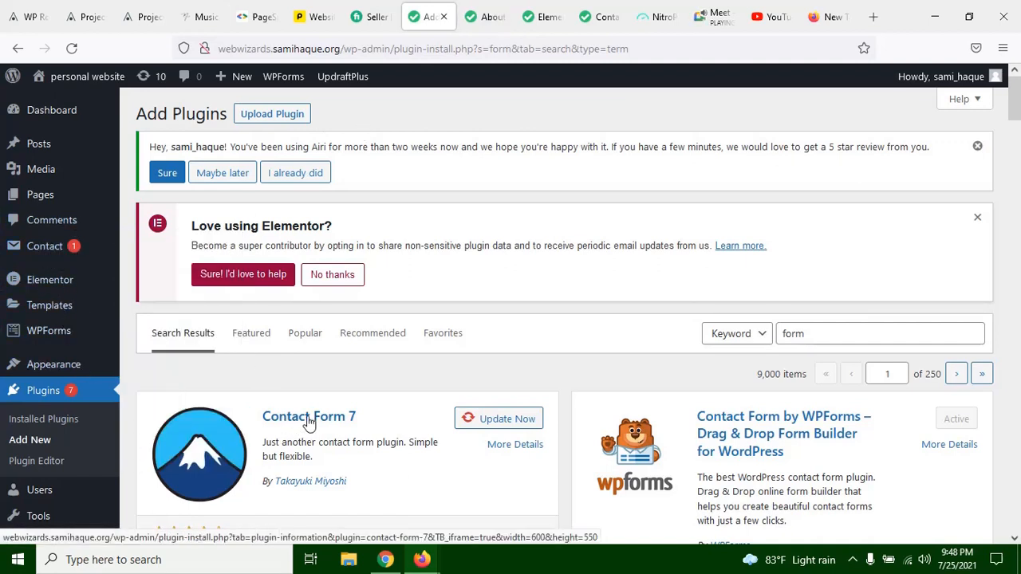
left_click(65, 253)
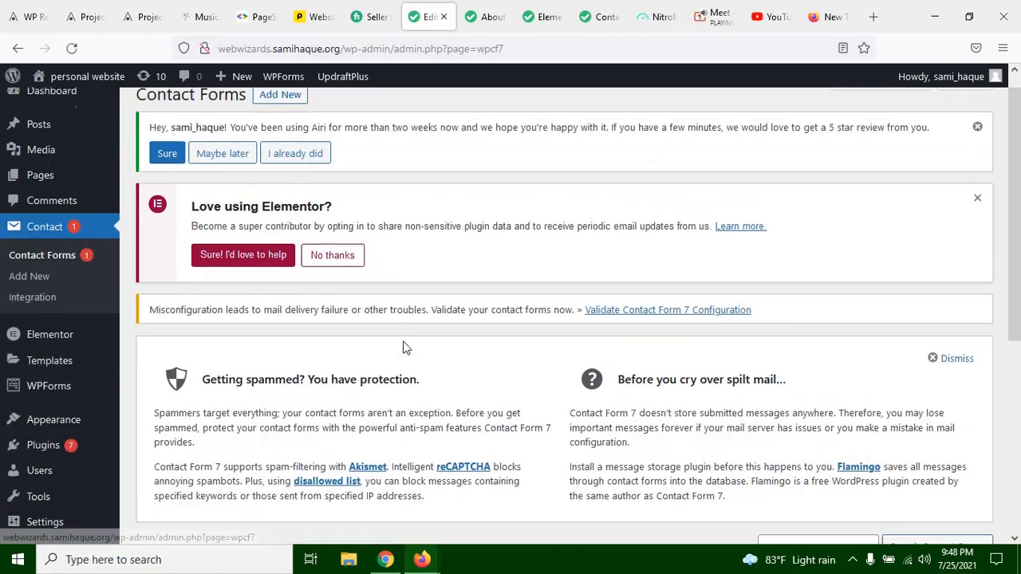
scroll(403, 347, "down", 5)
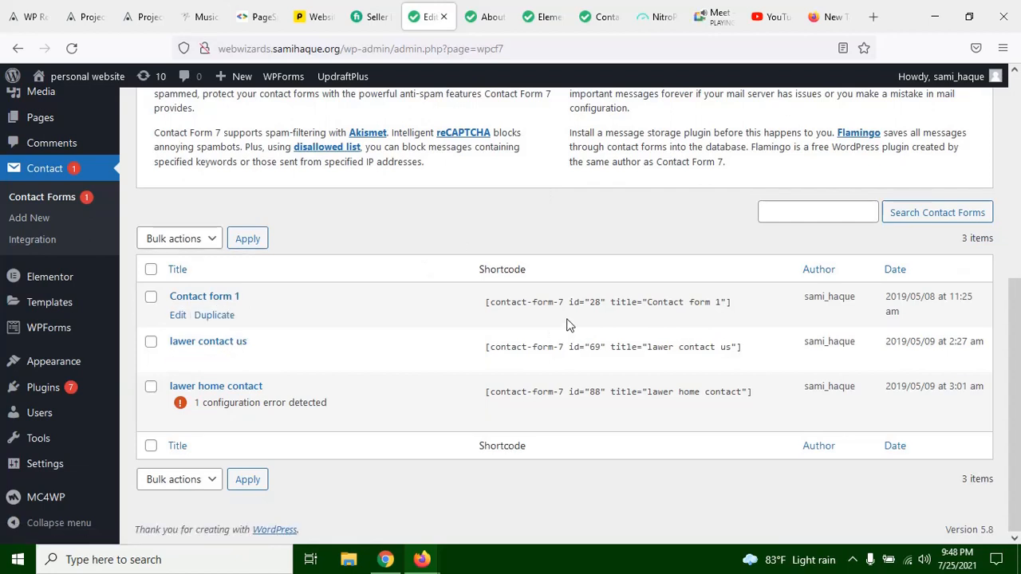
Step: Highlight the full shortcode of Contact form 1 in the contact forms list, then clear the selection
left_click(492, 305)
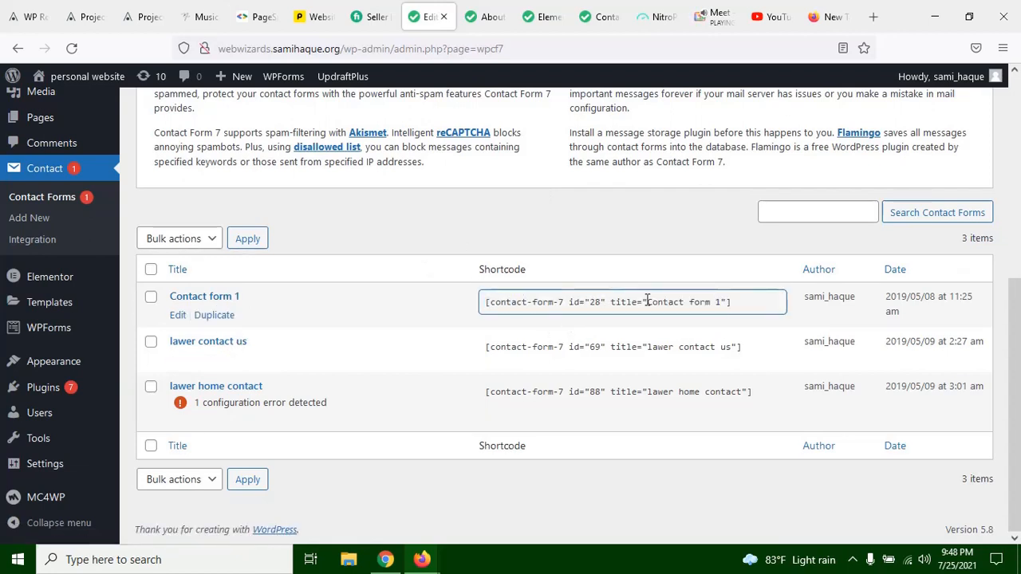
left_click_drag(749, 306, 416, 326)
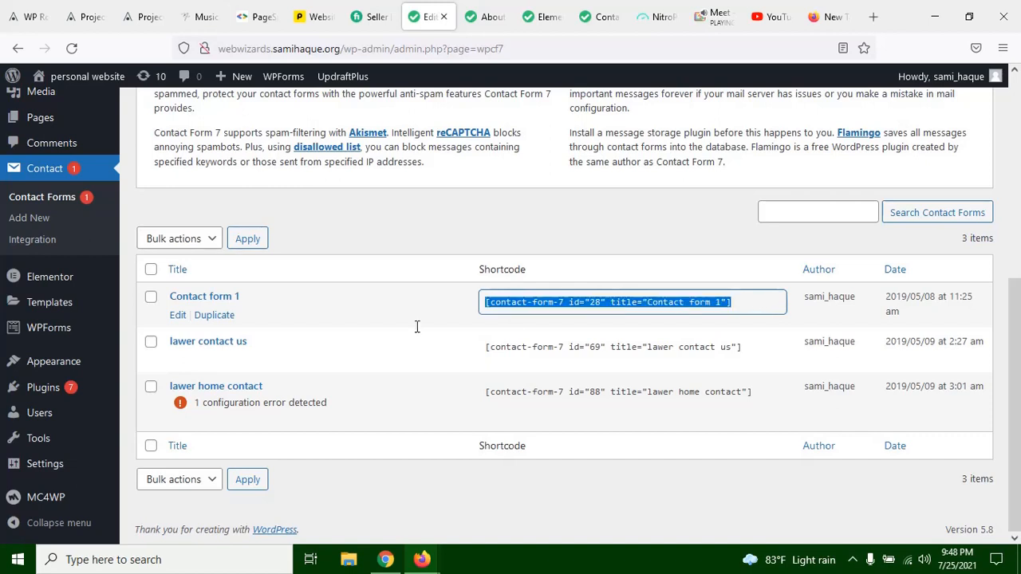
left_click(559, 311)
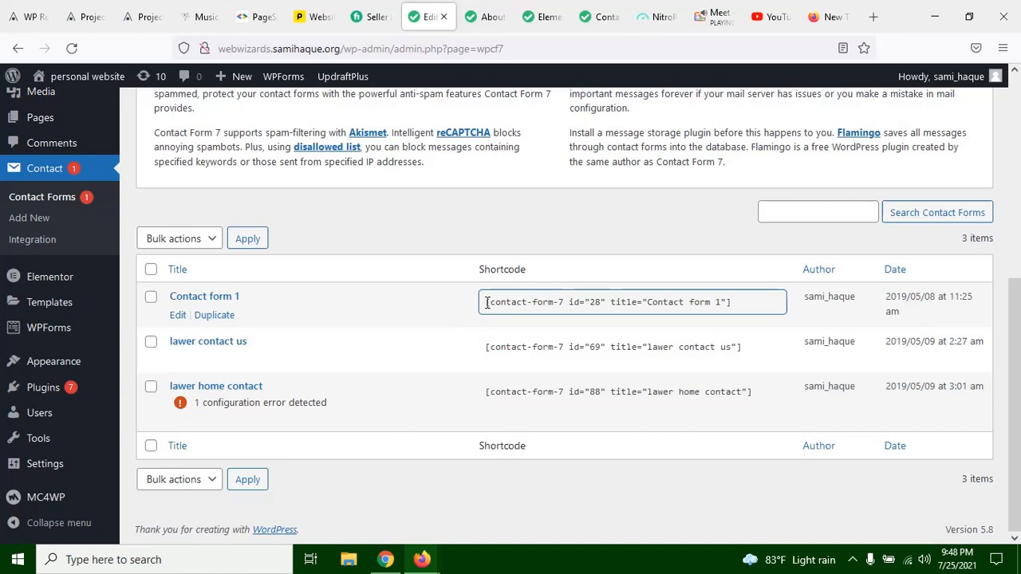
left_click_drag(484, 301, 741, 296)
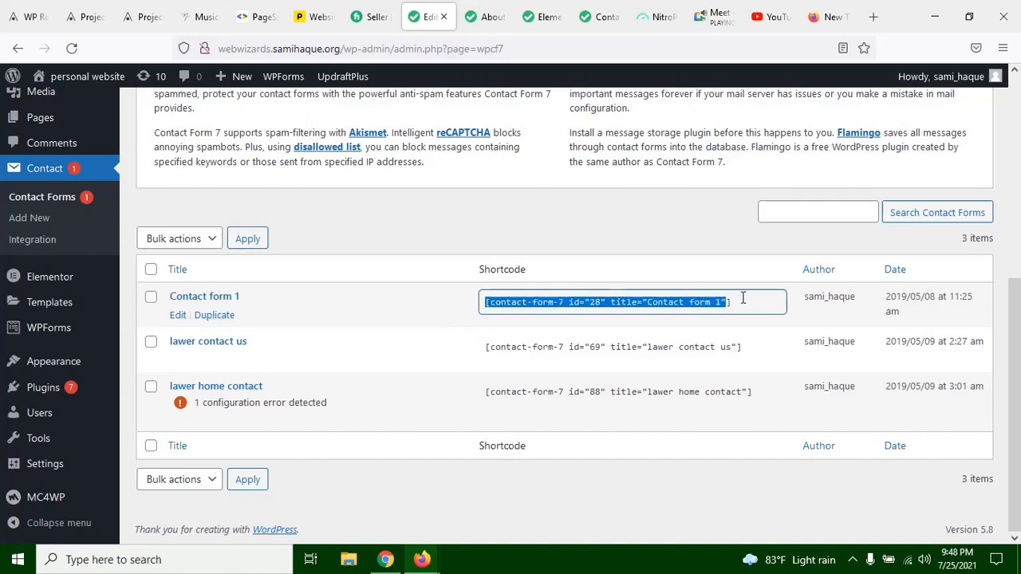
left_click(766, 296)
left_click_drag(485, 301, 734, 301)
left_click(656, 276)
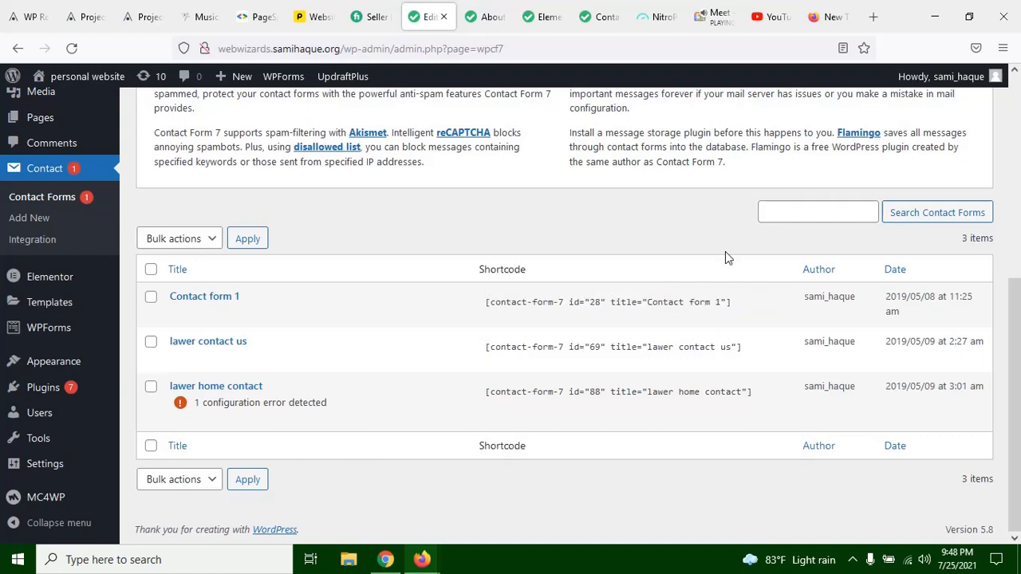
Step: Switch to the live About us page and look over the area around the Our History section
left_click(488, 17)
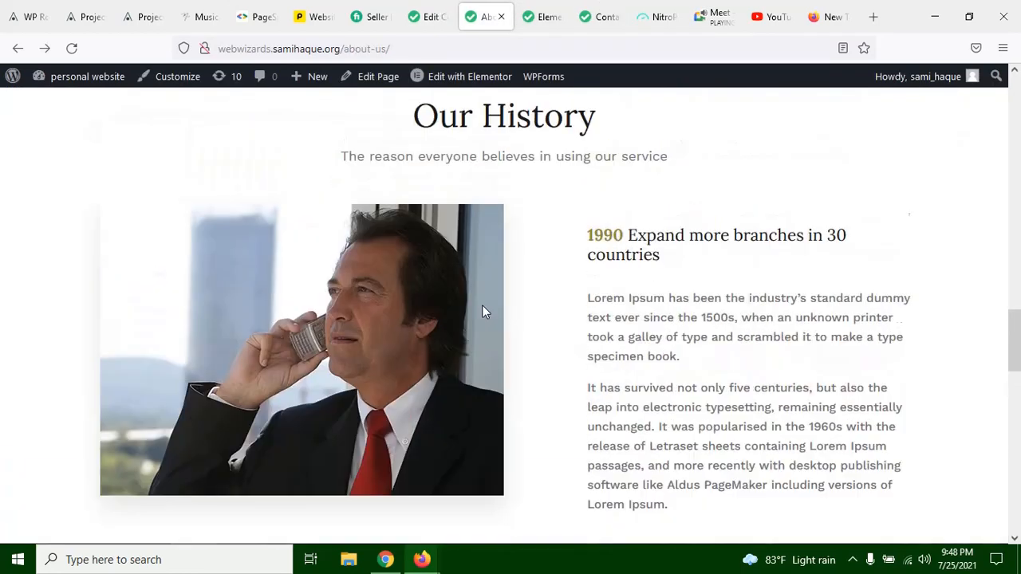
scroll(656, 214, "up", 2)
scroll(500, 262, "down", 4)
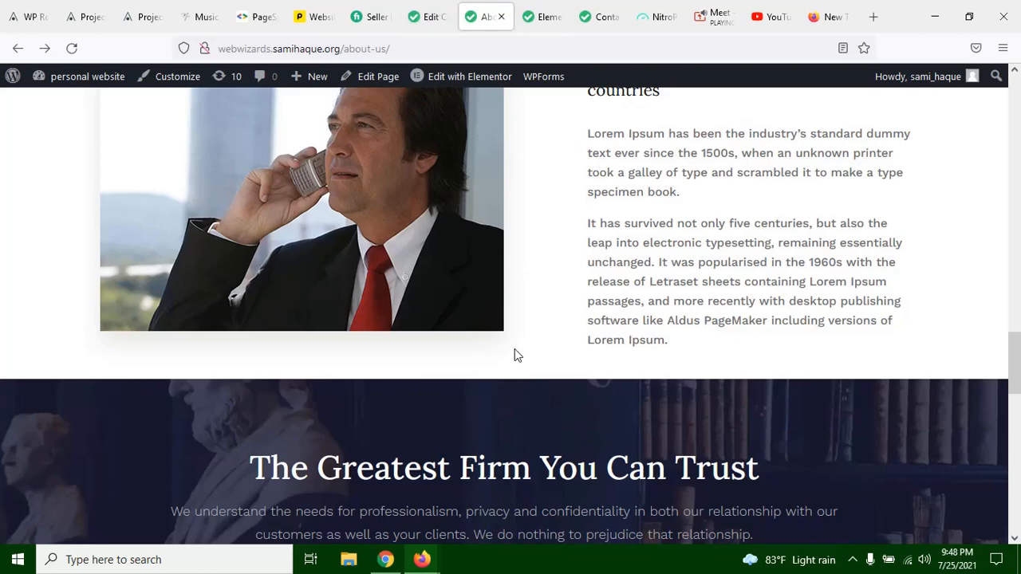
Step: Return to the contact forms list, open Contact form 1 for editing and examine its form template code
left_click(429, 16)
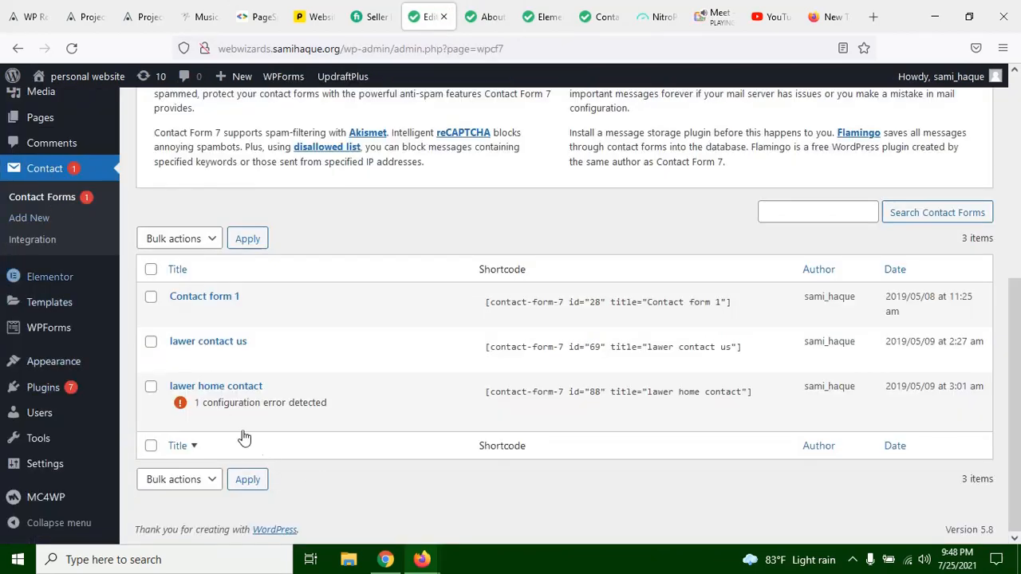
left_click(179, 315)
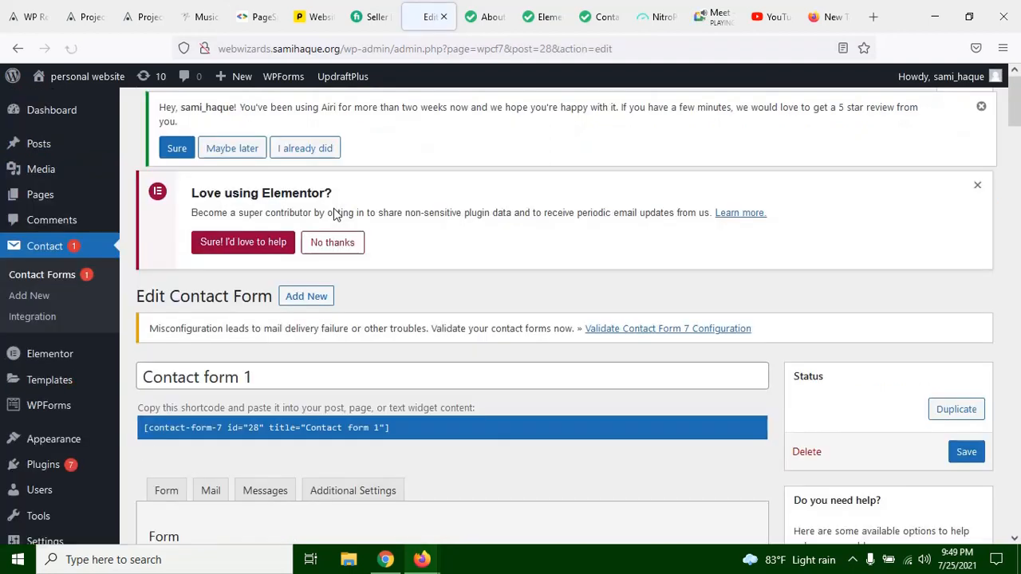
left_click(205, 376)
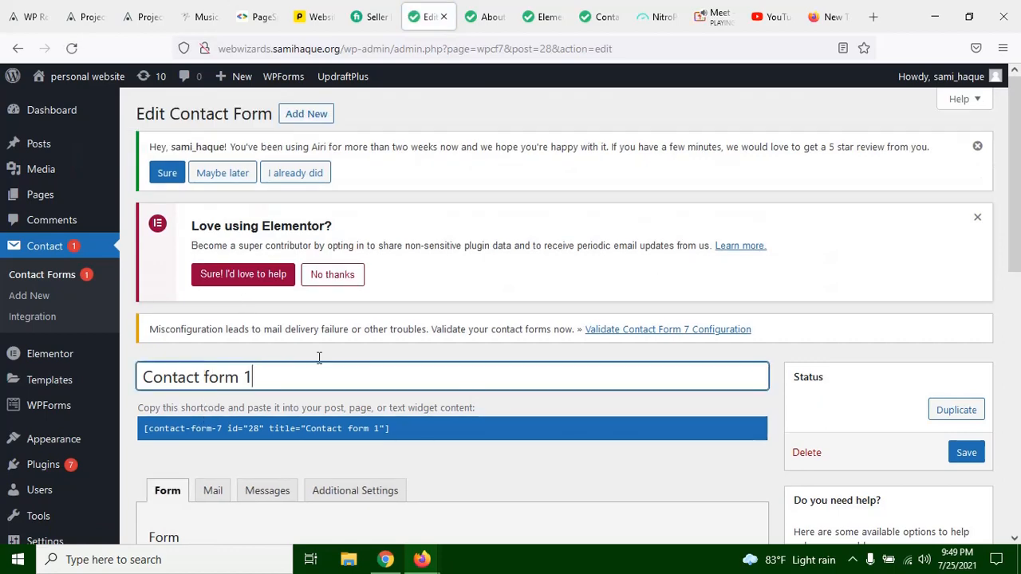
scroll(318, 357, "down", 4)
scroll(315, 365, "down", 1)
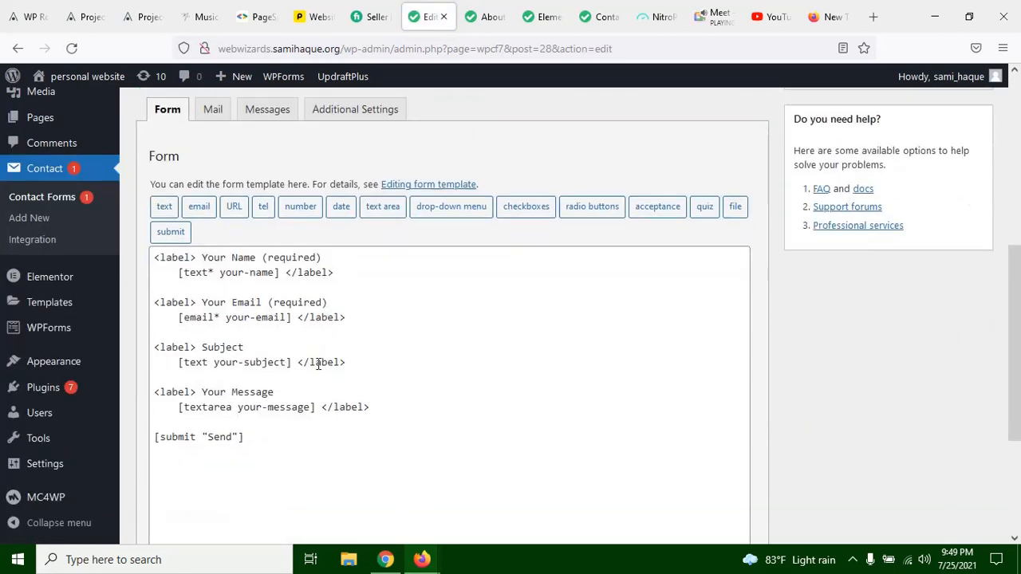
left_click(180, 272)
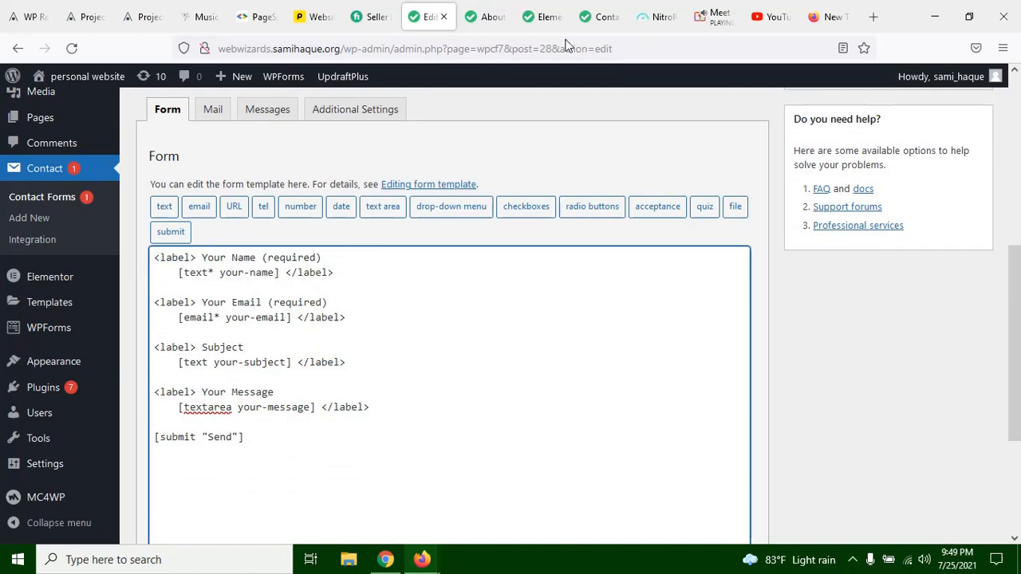
Step: Switch to the live Contact page and examine its contact form, placing the cursor in the Your Name field
left_click(597, 16)
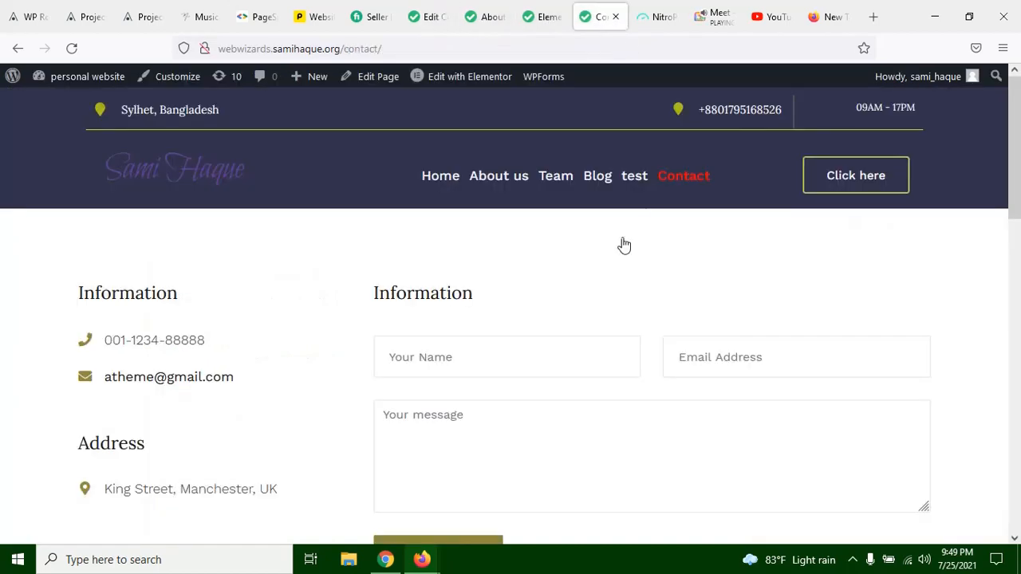
scroll(622, 244, "down", 2)
scroll(518, 255, "up", 1)
left_click(458, 292)
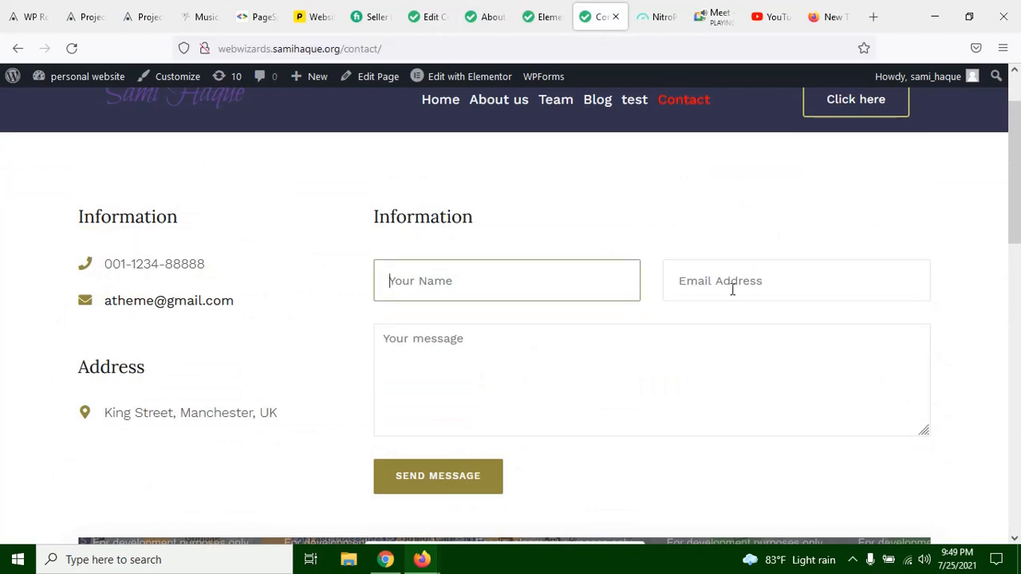
Step: Check the Email Address field on the live Contact page, then examine the Your Name lines in Contact form 1's template
left_click(731, 290)
left_click(353, 376)
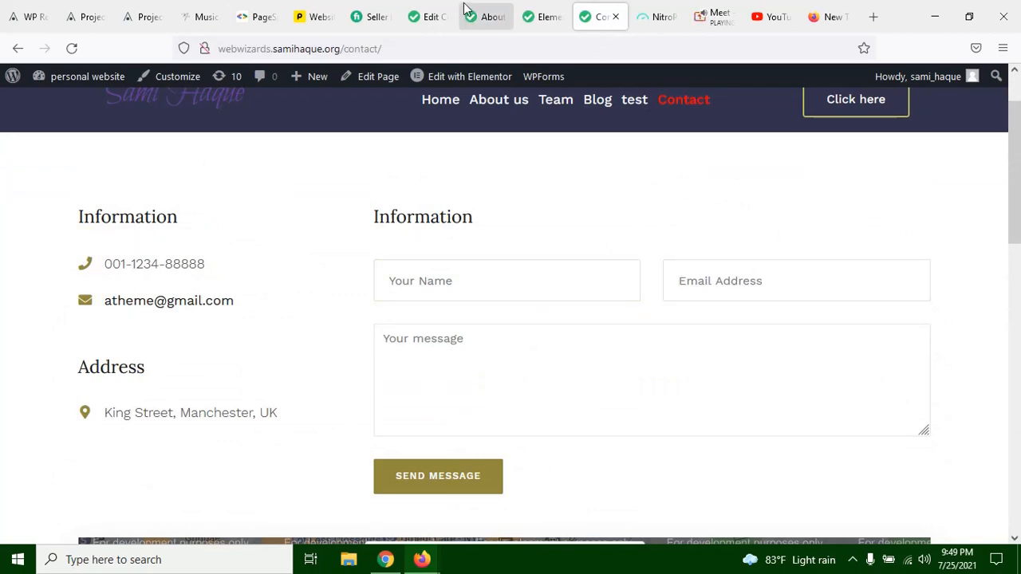
left_click(412, 14)
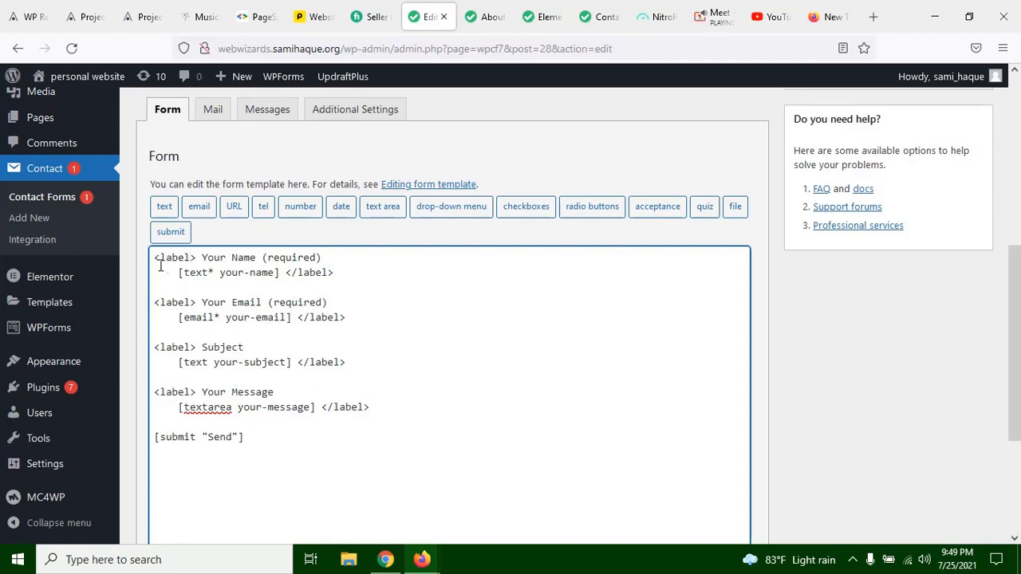
left_click_drag(154, 258, 323, 258)
left_click(323, 260)
left_click_drag(155, 259, 173, 272)
left_click(326, 283)
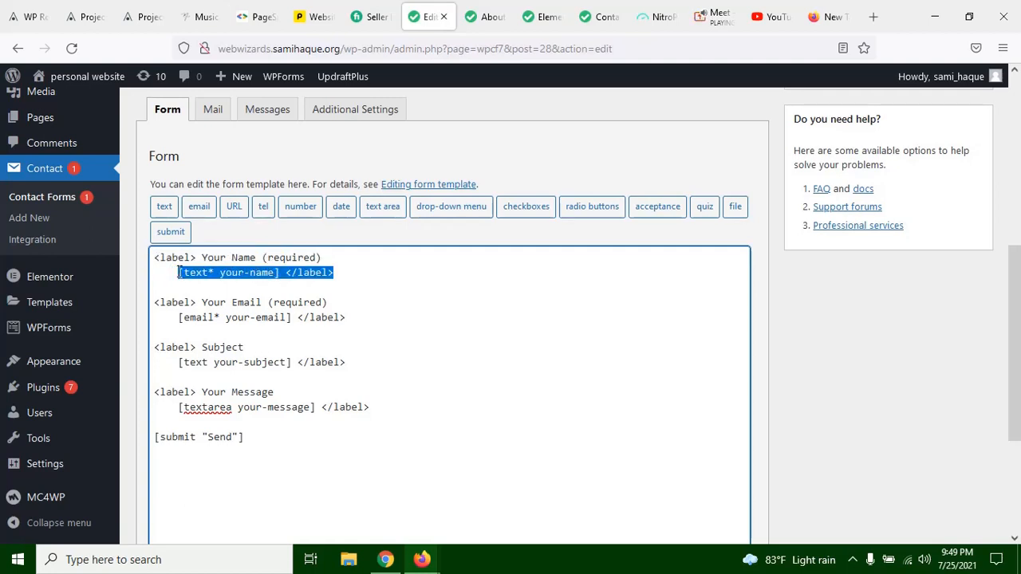
Step: Remove the required-field asterisk from the your-name text tag in the form template
left_click(193, 272)
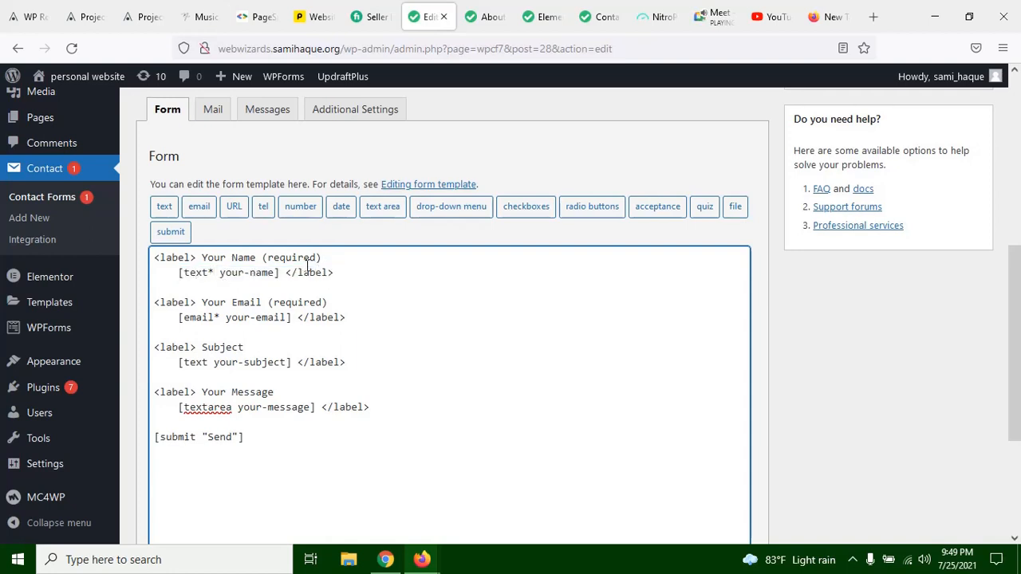
key("BackSpace")
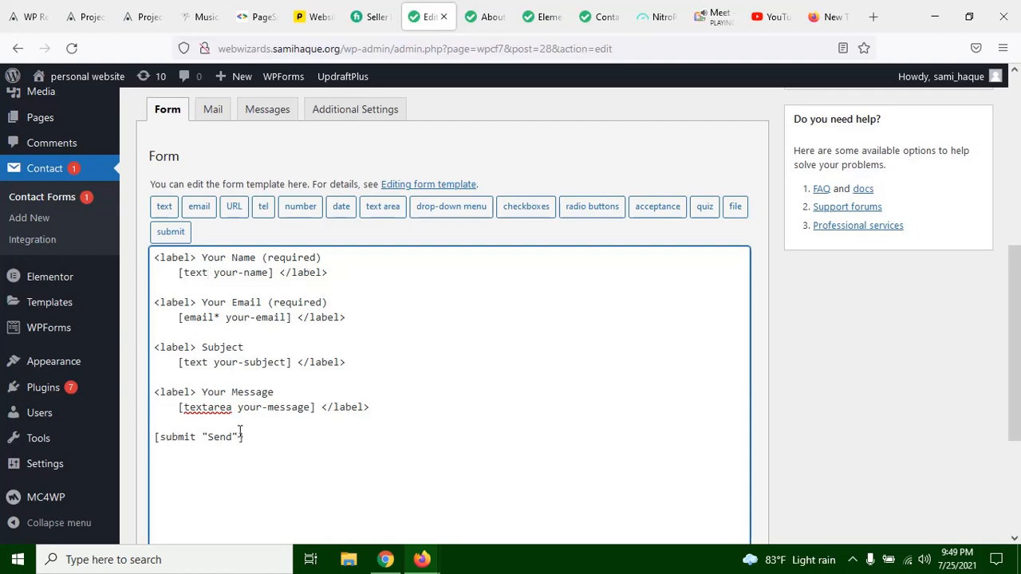
key("BackSpace")
left_click(380, 297)
Step: Compare the live Contact page's Your Name field with the form template, highlighting the your-name tag there
left_click(602, 17)
left_click(434, 285)
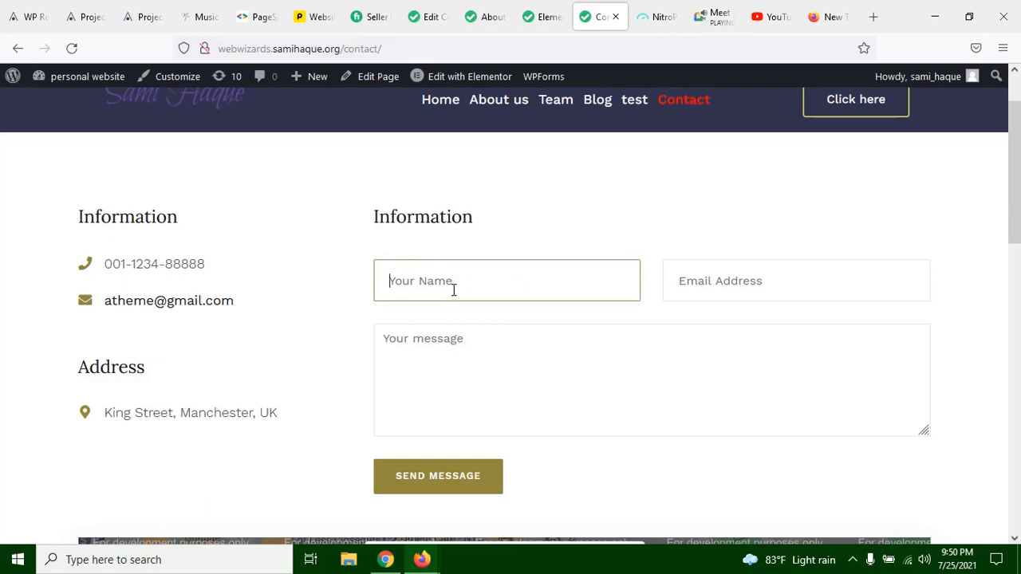
left_click(434, 15)
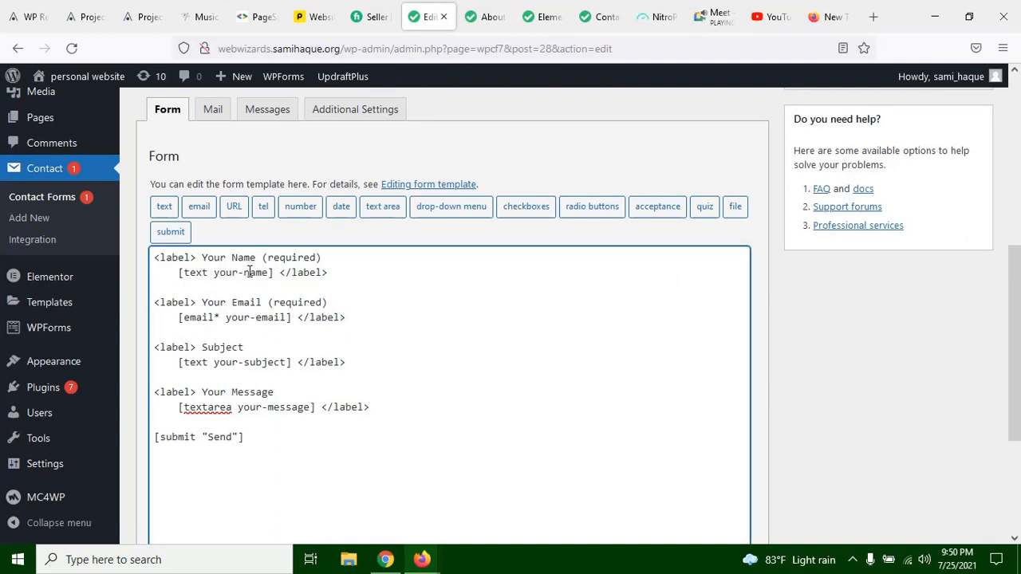
scroll(232, 272, "down", 1)
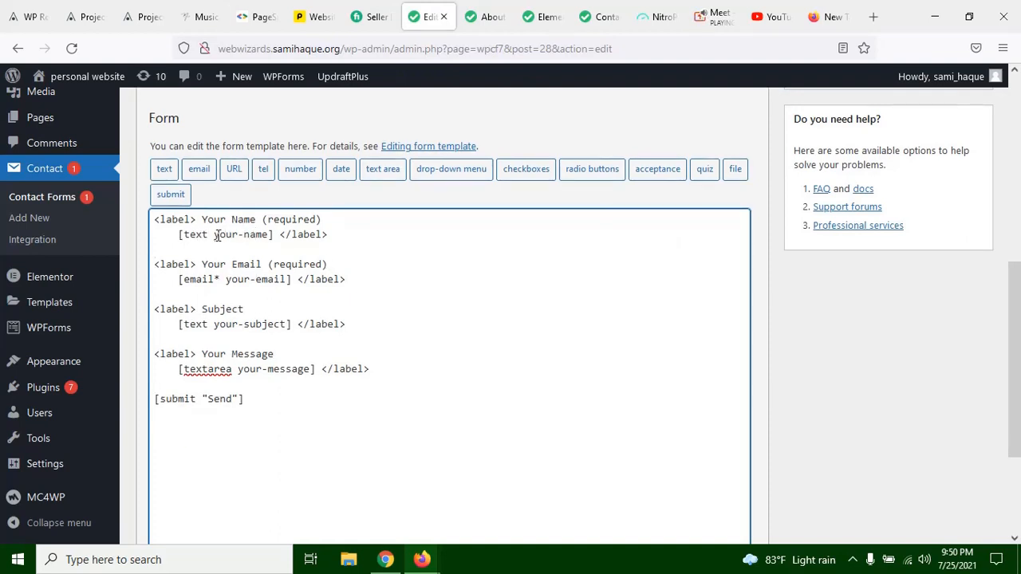
left_click_drag(215, 236, 276, 239)
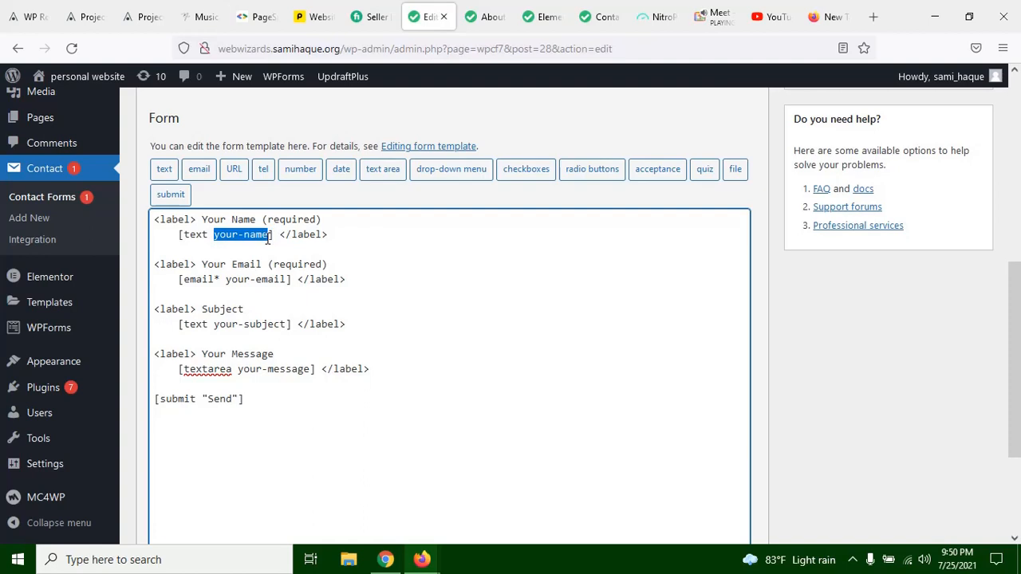
Step: Enter the test text "sh" in the live Contact page's Your Name field, then clear the field
left_click(600, 17)
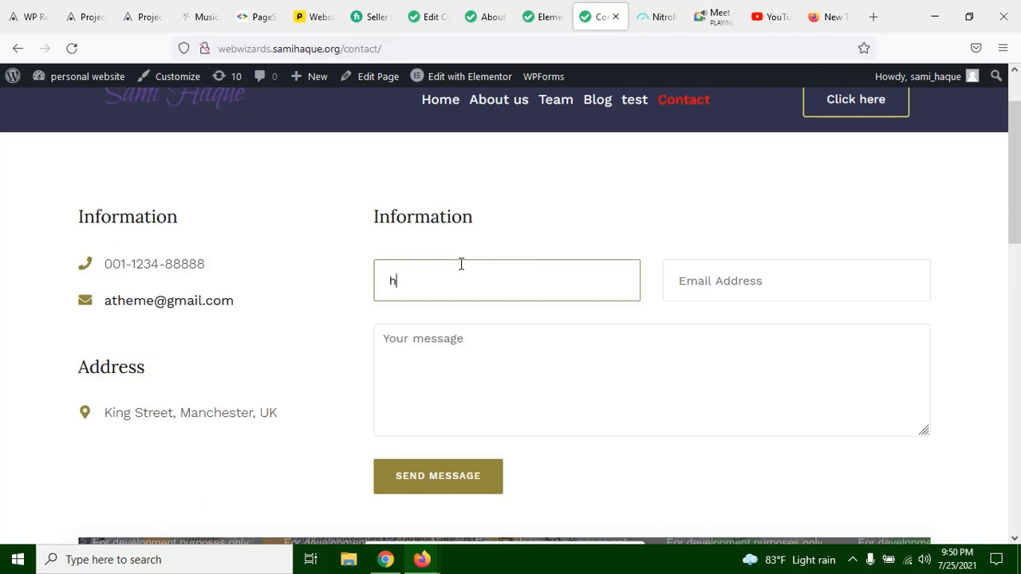
key("BackSpace")
key("BackSpace")
type("sh")
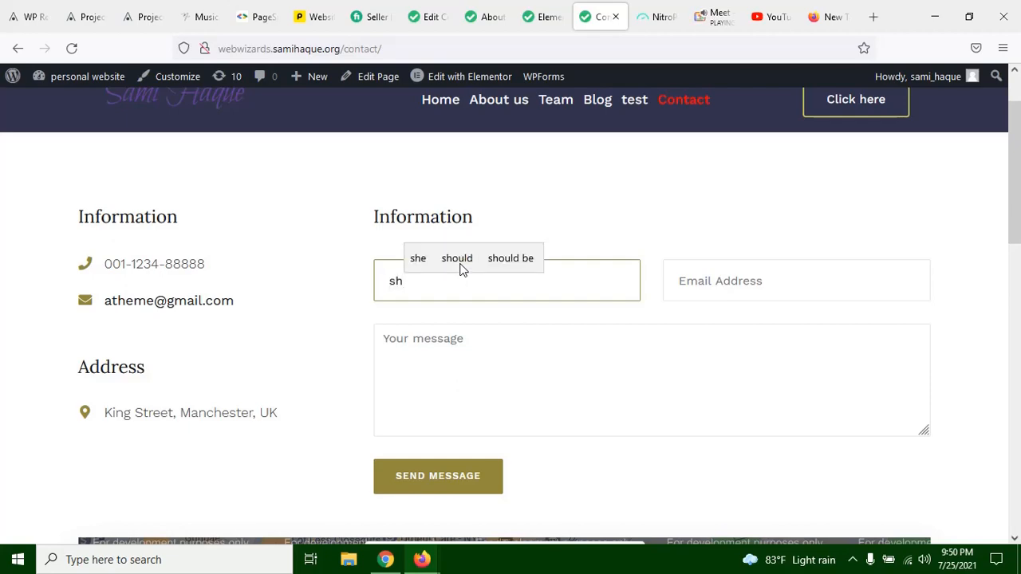
key("BackSpace")
key("BackSpace")
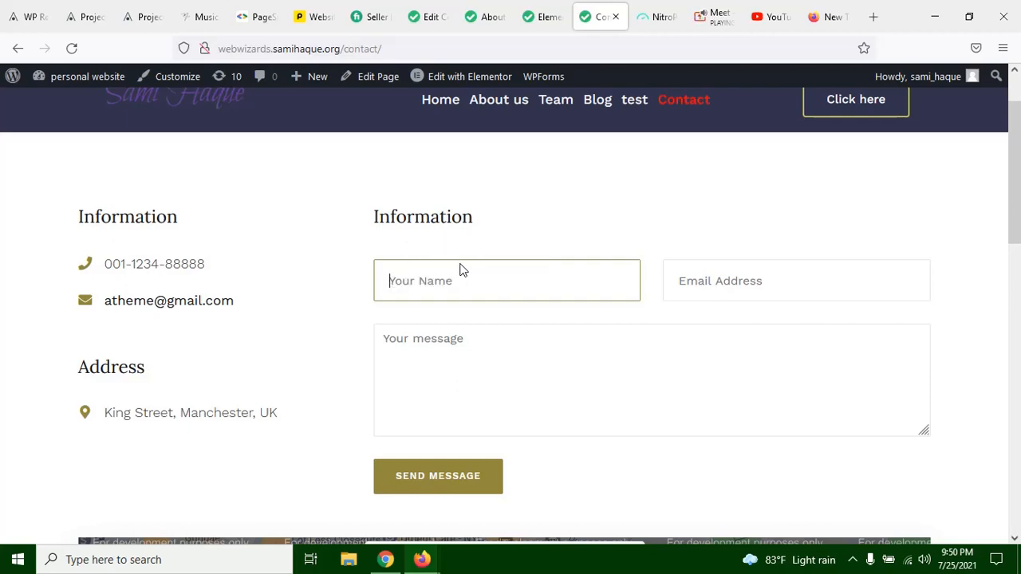
Step: Return to the Contact form 1 editor and highlight its template code down to the submit tag, then clear the selection
left_click(475, 12)
left_click(427, 16)
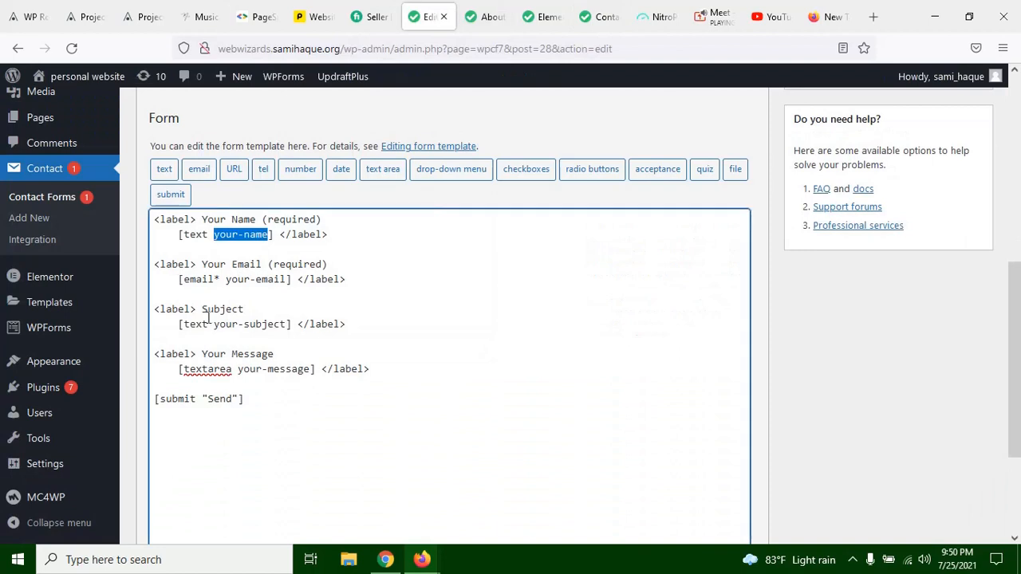
left_click(254, 333)
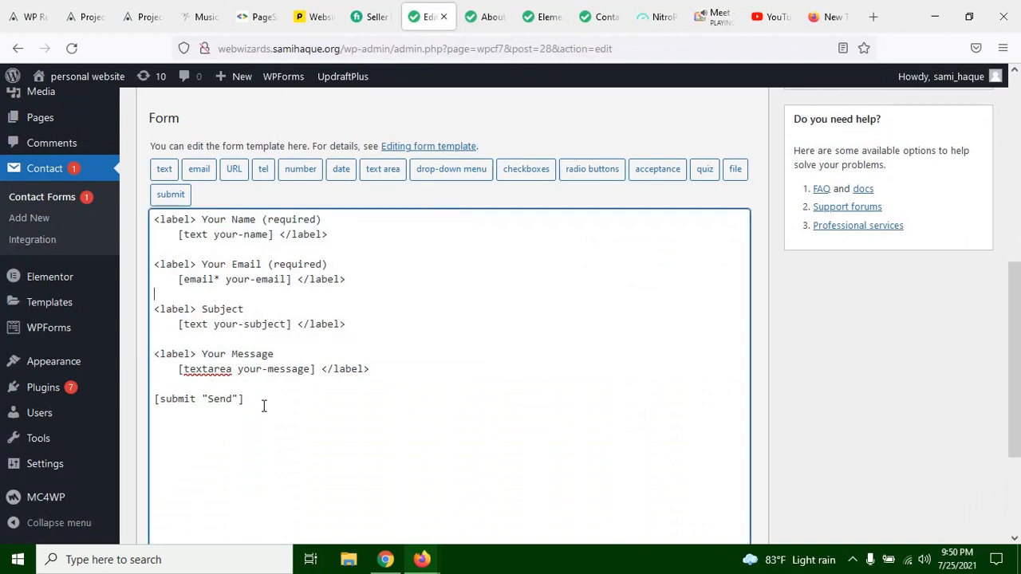
left_click_drag(263, 407, 169, 223)
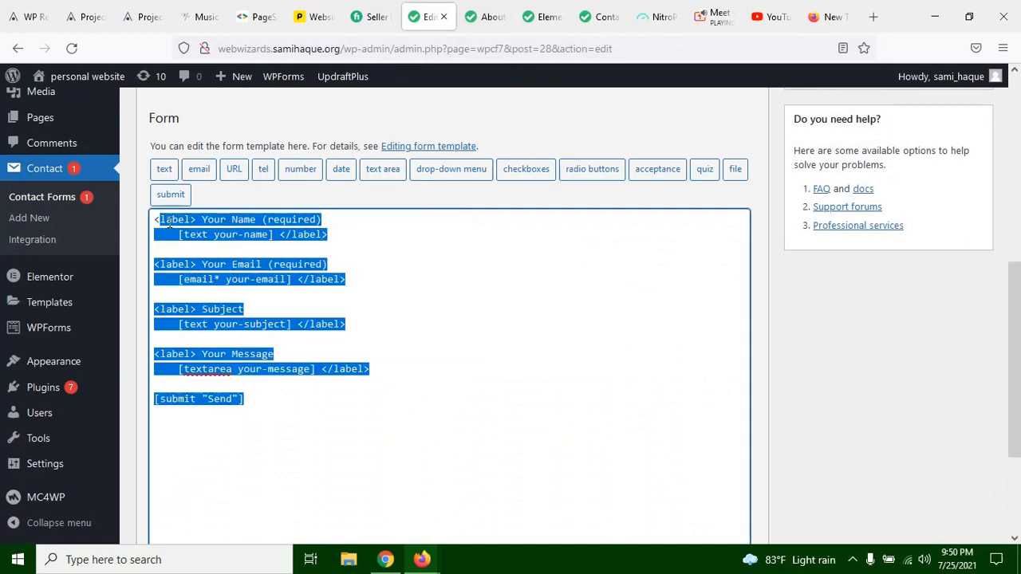
left_click(194, 301)
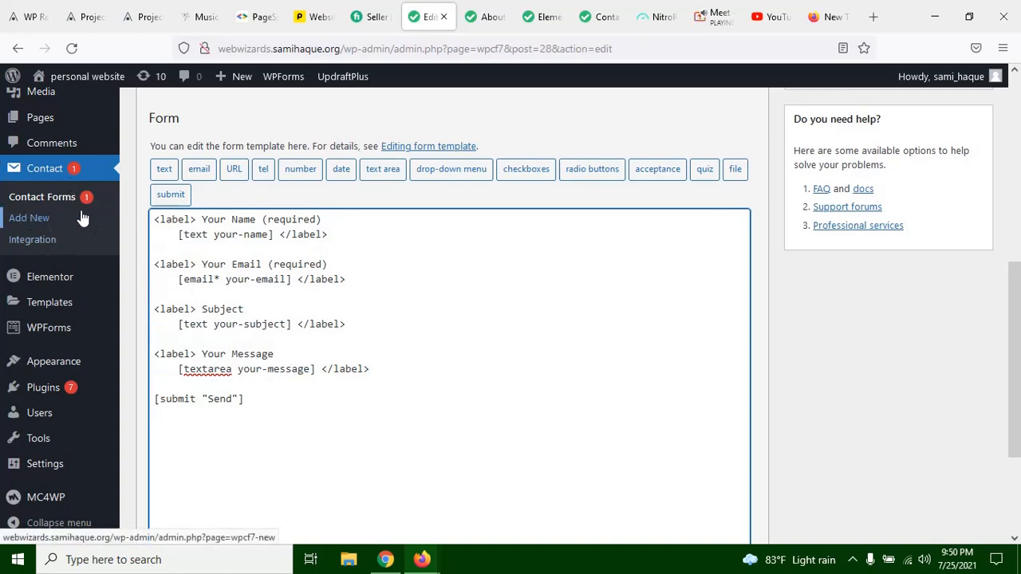
Step: Leave the form editor without saving and highlight Contact form 1's shortcode in the contact forms list, then clear the selection
left_click(46, 167)
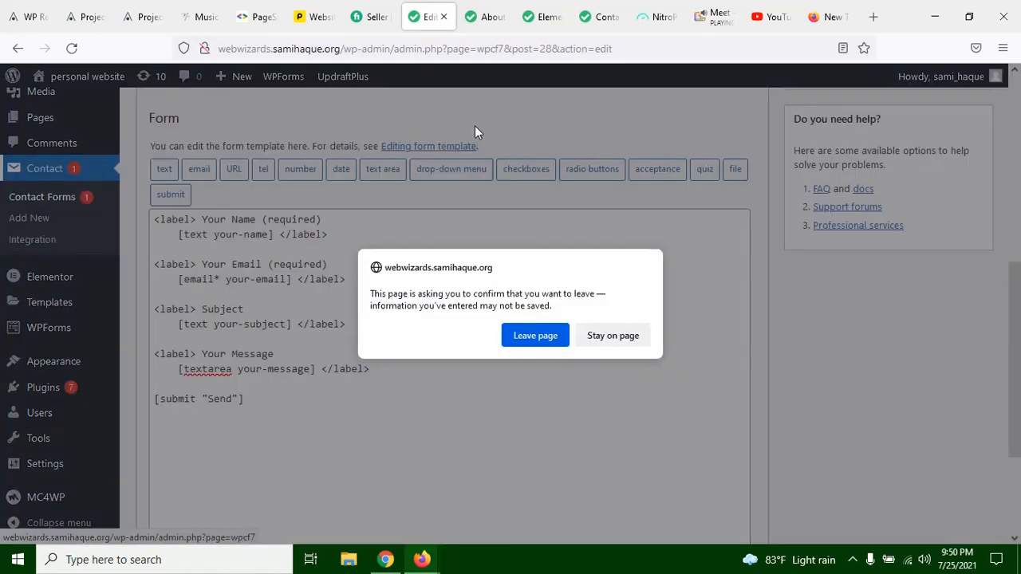
left_click(541, 339)
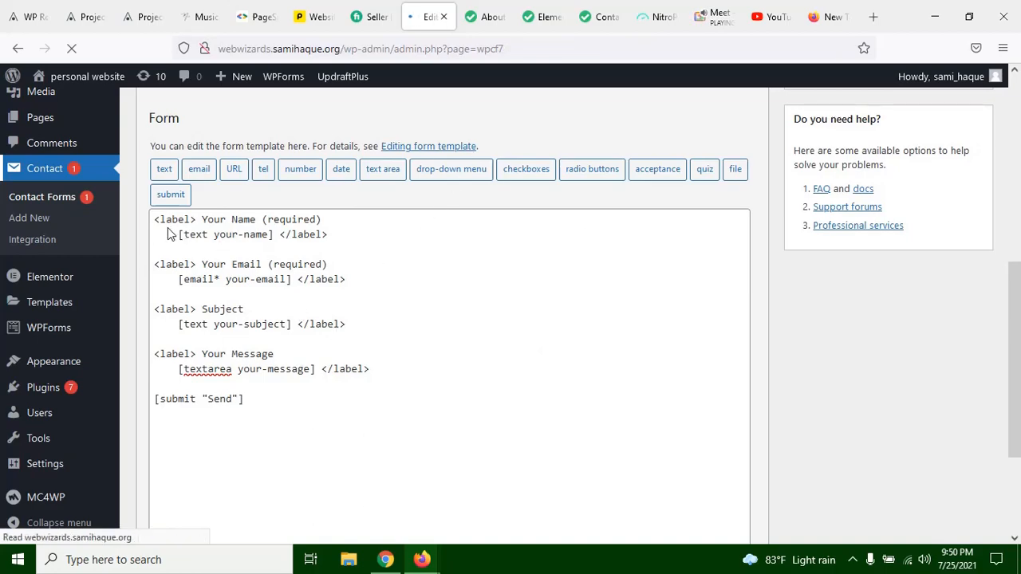
scroll(314, 303, "down", 5)
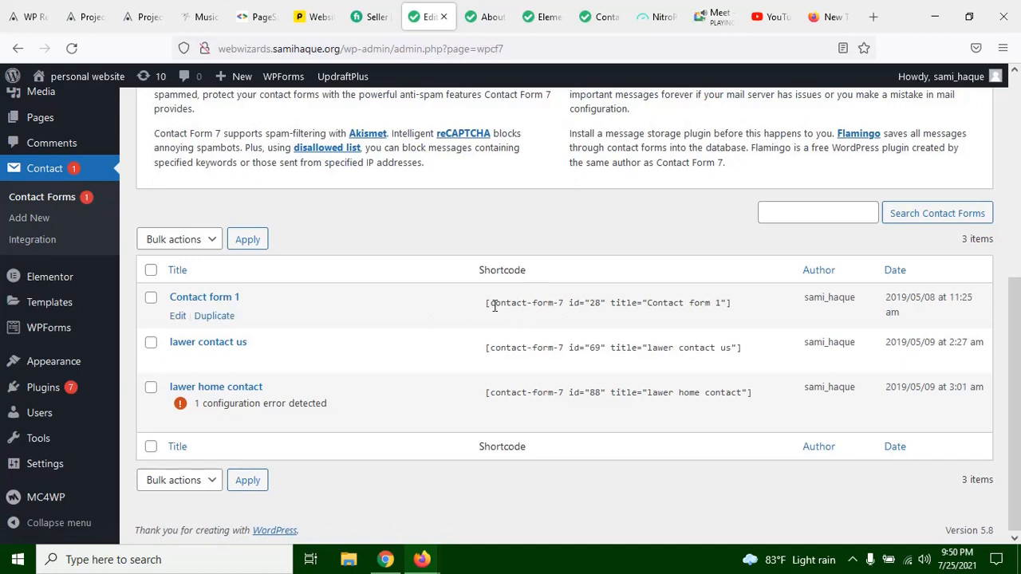
left_click(618, 298)
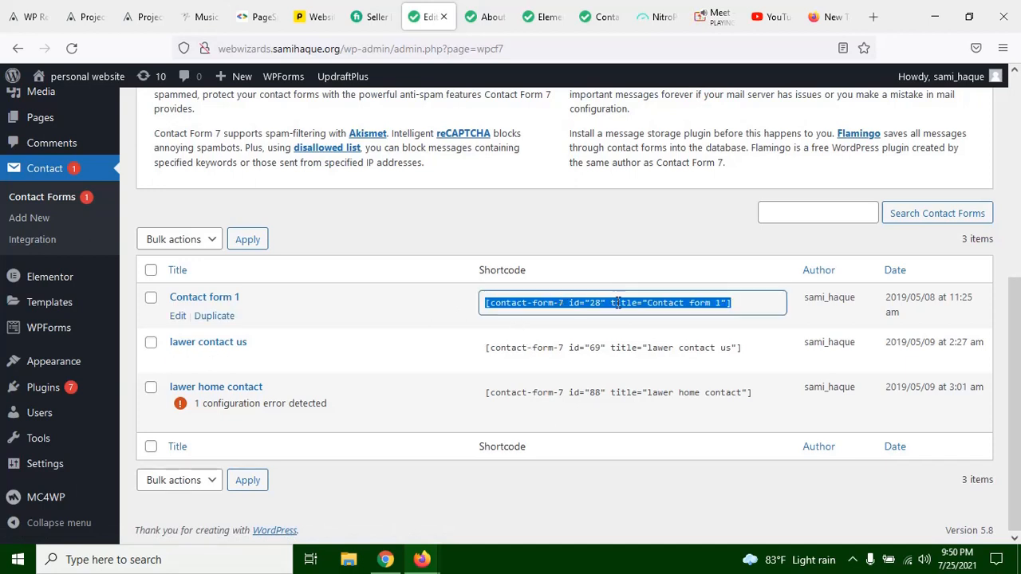
left_click(618, 303)
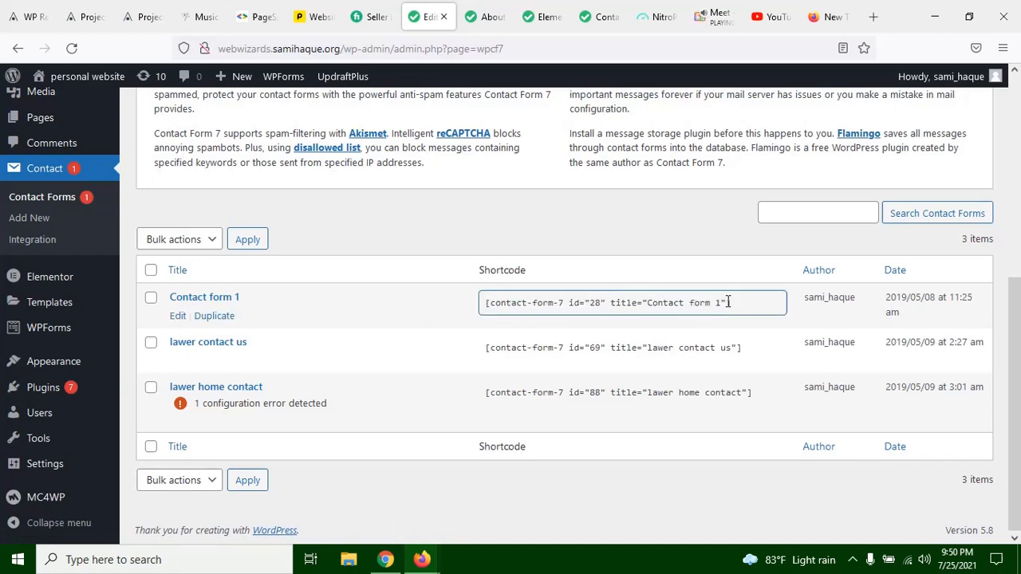
left_click(522, 234)
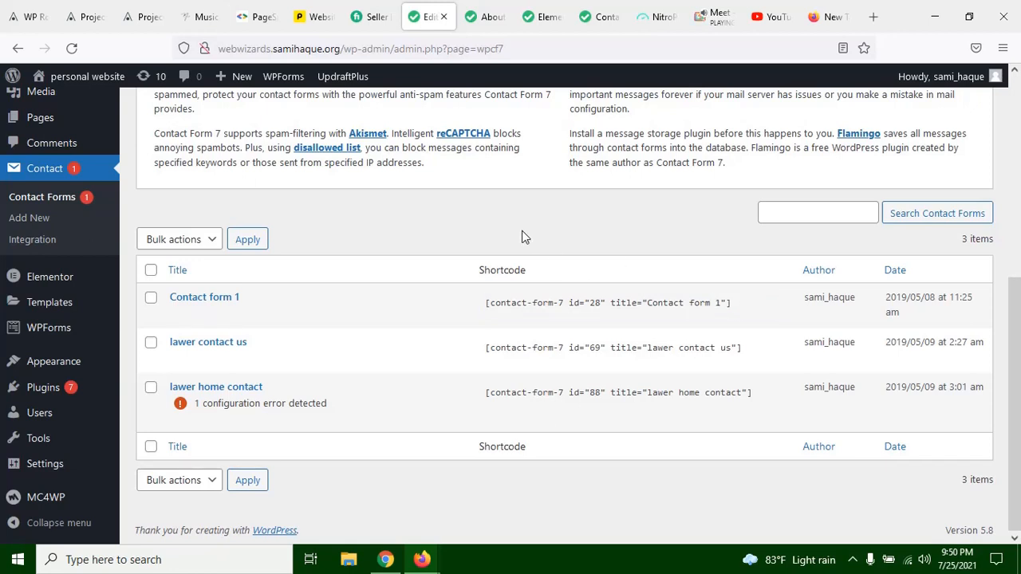
left_click(560, 303)
left_click(478, 193)
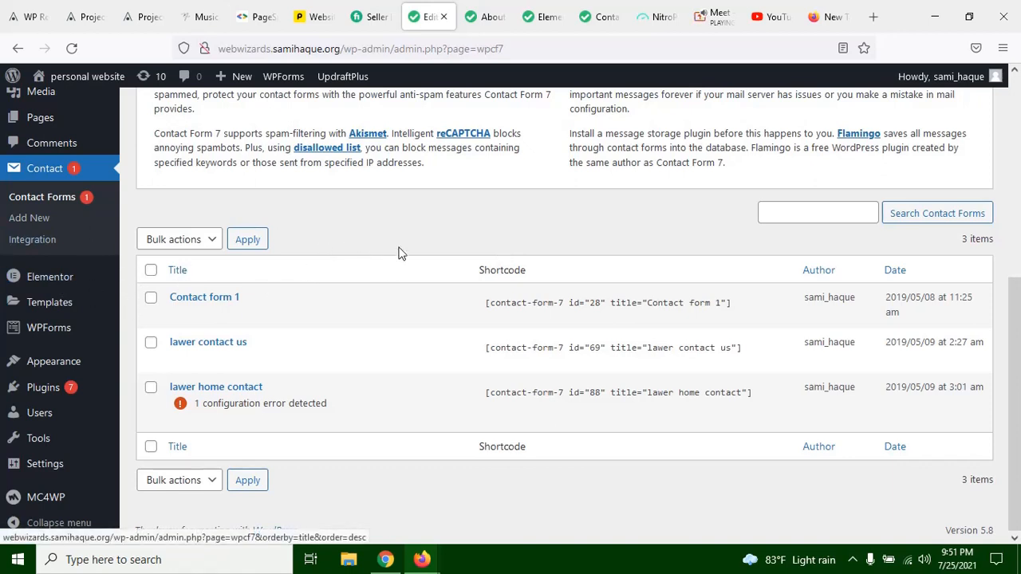
Step: Open the WPForms forms overview, then look over the live About us page around The Greatest Firm You Can Trust section
mouse_move(65, 333)
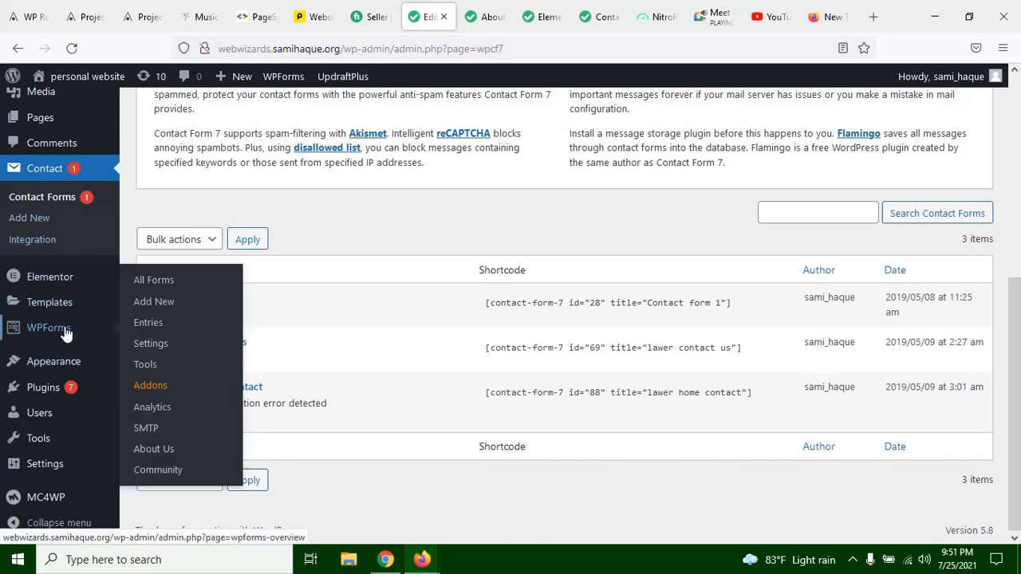
left_click(66, 334)
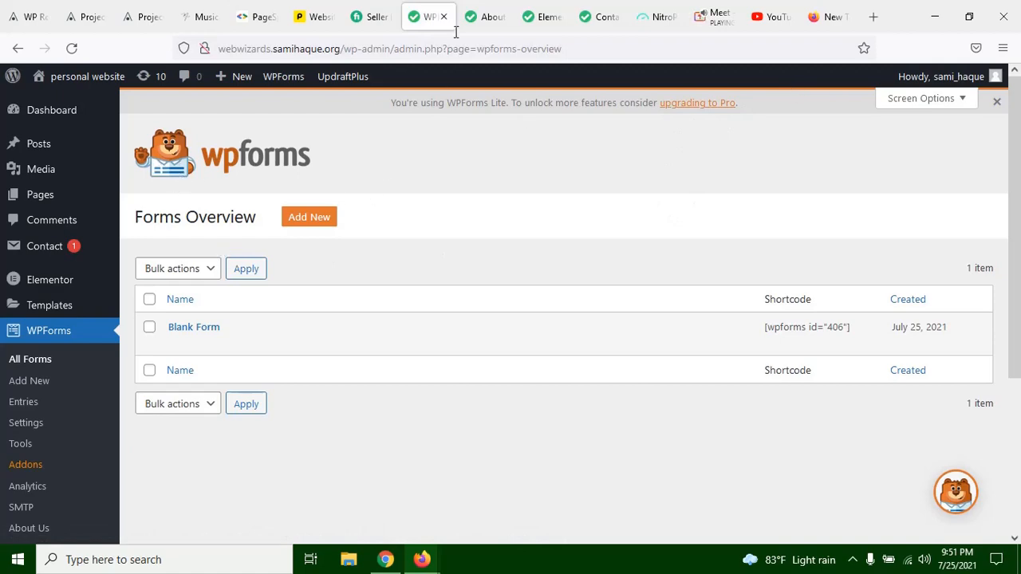
left_click(485, 17)
scroll(560, 362, "up", 2)
scroll(561, 362, "down", 5)
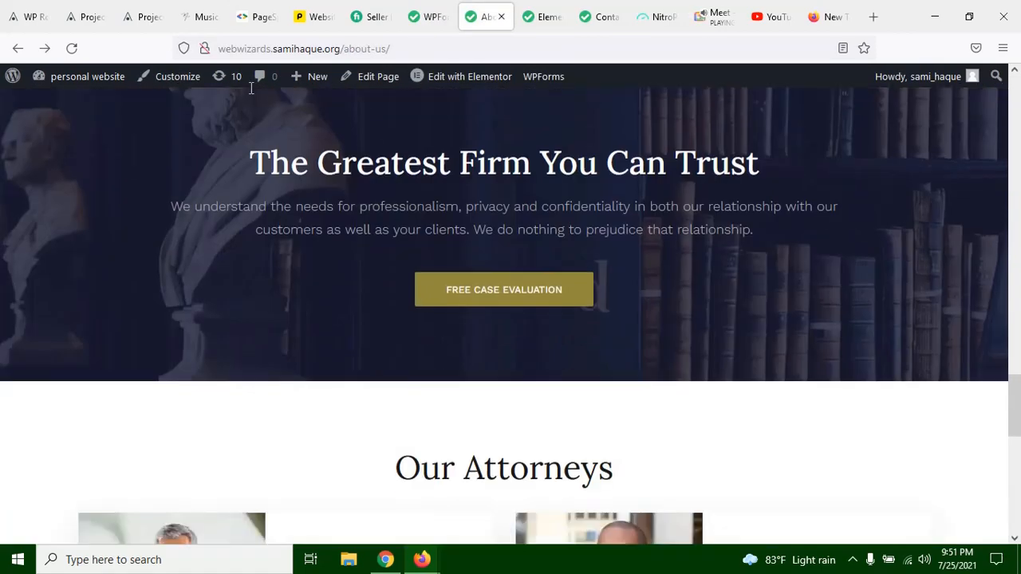
scroll(494, 255, "down", 2)
scroll(483, 289, "up", 4)
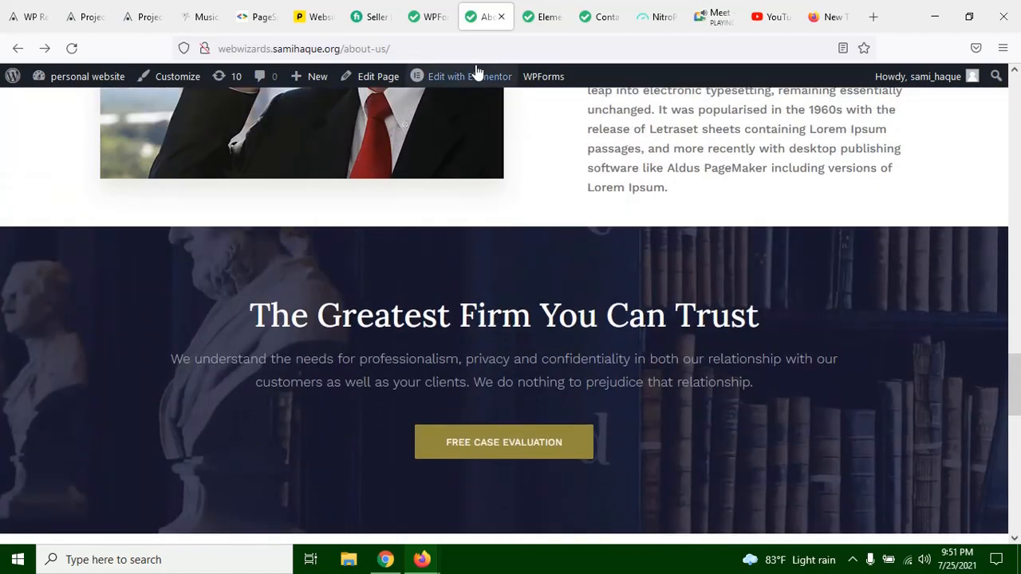
Step: Return to the WPForms overview, start a new form and name it "test form"
left_click(431, 16)
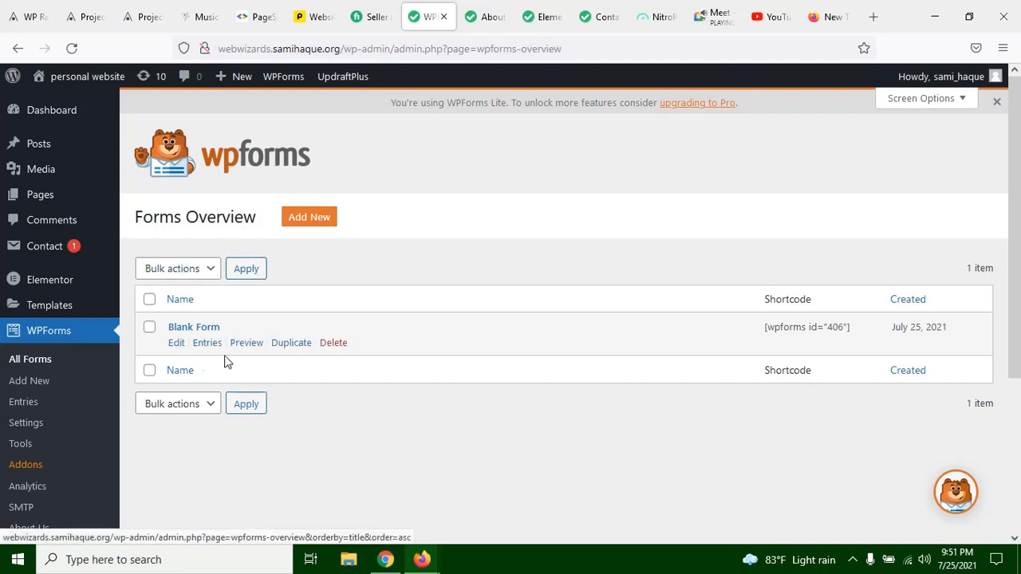
left_click(296, 223)
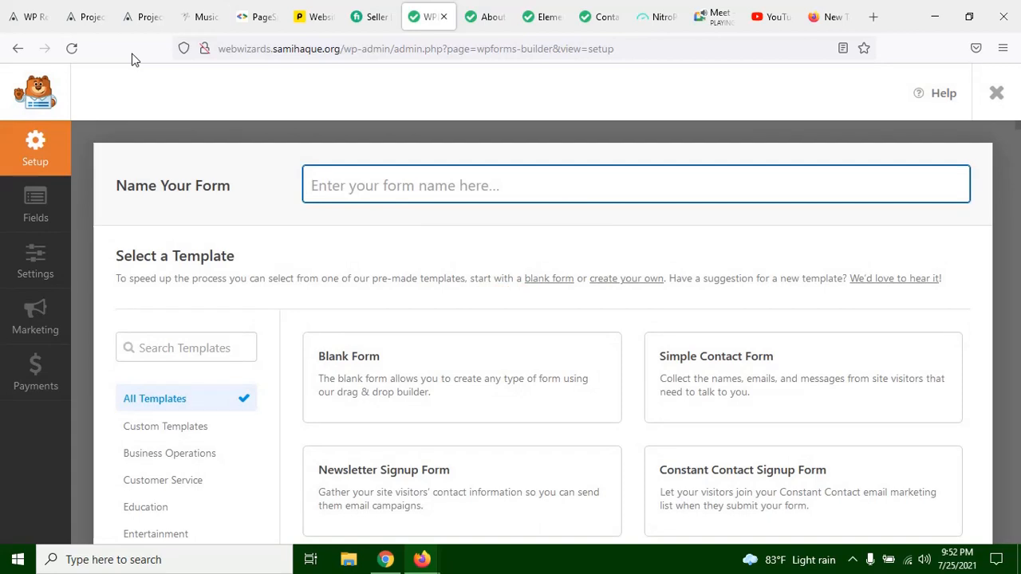
left_click(403, 176)
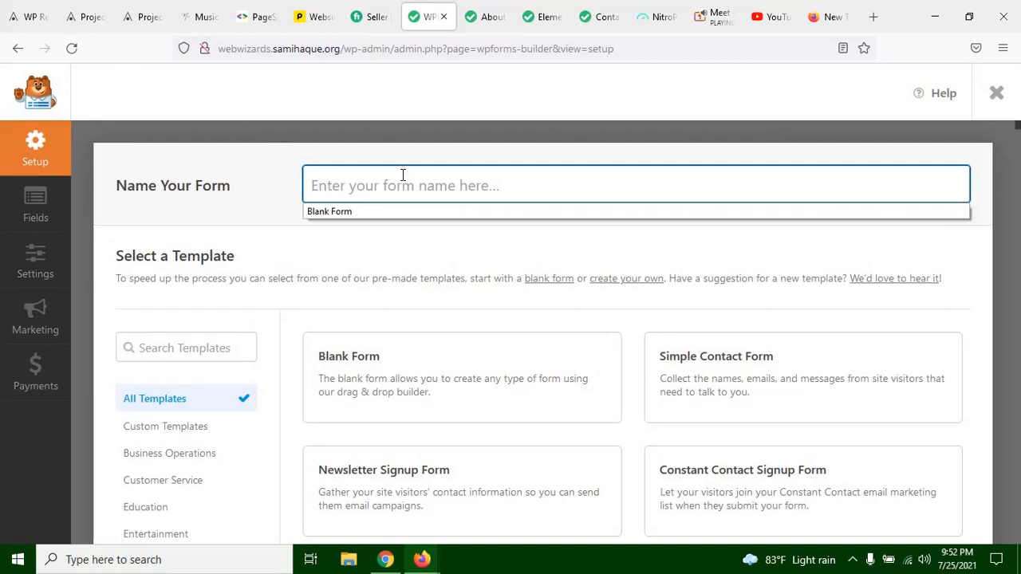
left_click(403, 176)
left_click(420, 176)
type("test form")
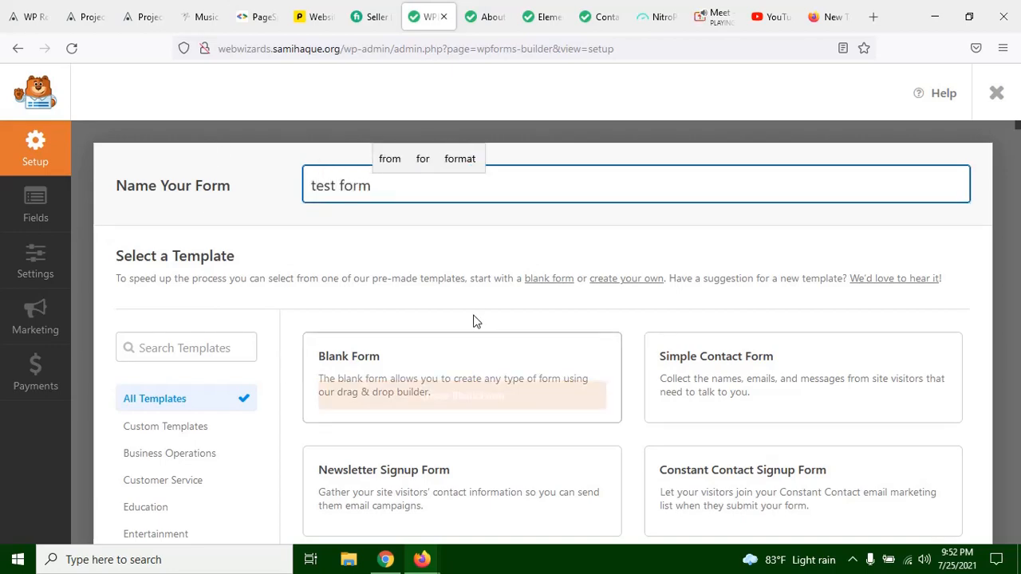
Step: Browse the WPForms templates and bring up the link options for the Newsletter Signup Form demo, then dismiss them
scroll(478, 266, "down", 1)
scroll(478, 267, "down", 1)
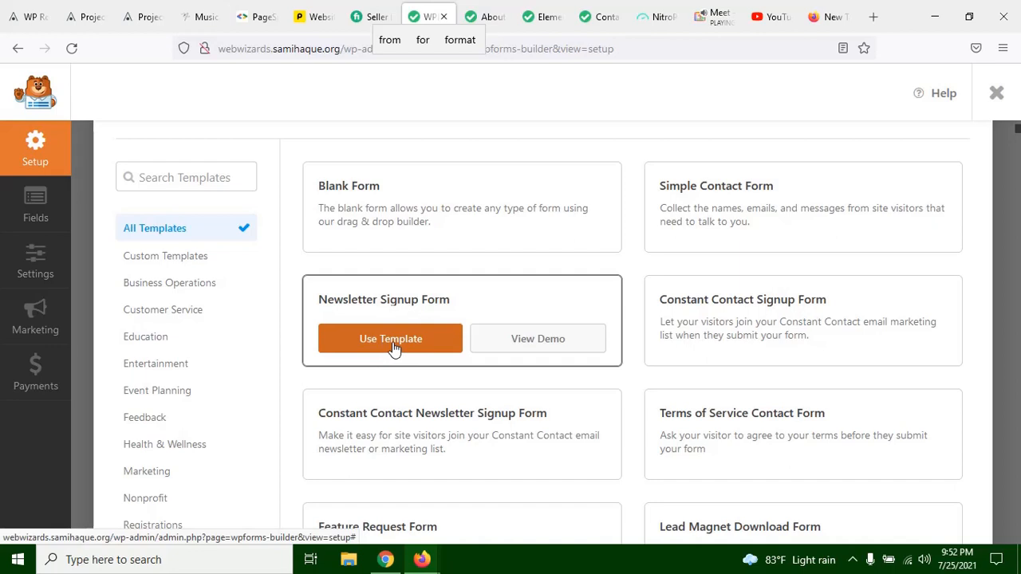
right_click(526, 337)
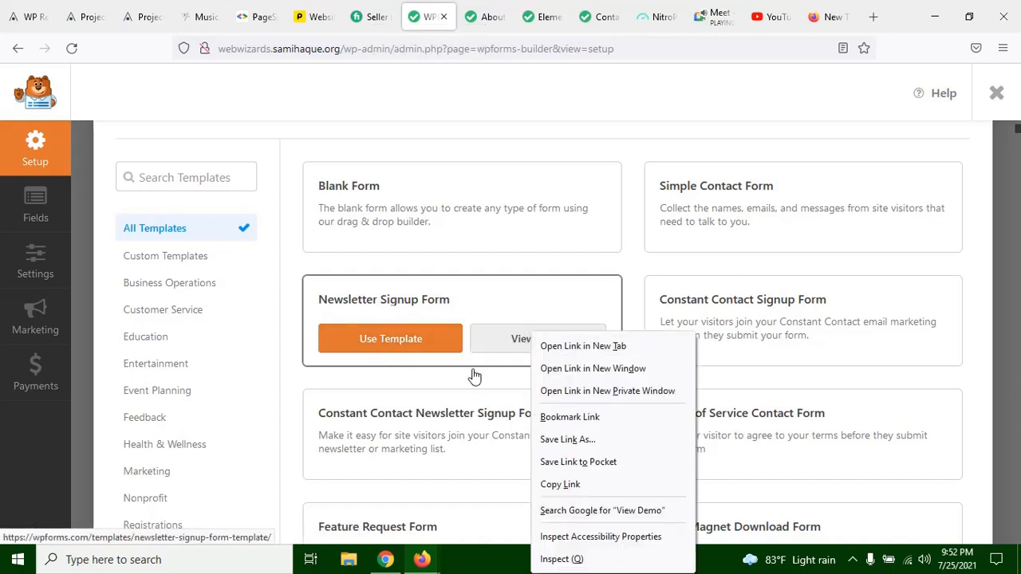
left_click(641, 270)
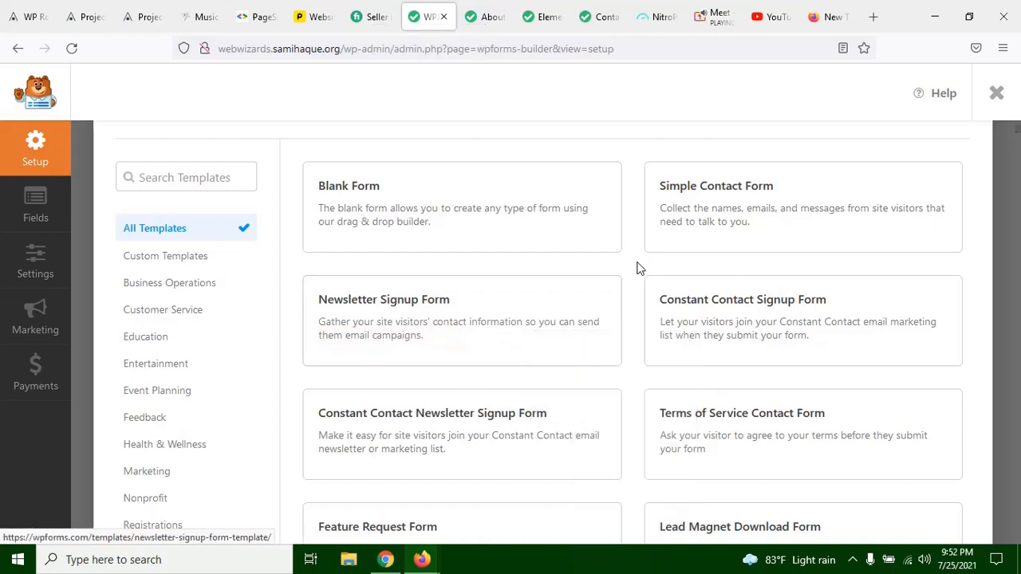
Step: Open the Newsletter Signup Form demo in a new browser tab and look through the available form templates, including the PRO ones
right_click(526, 351)
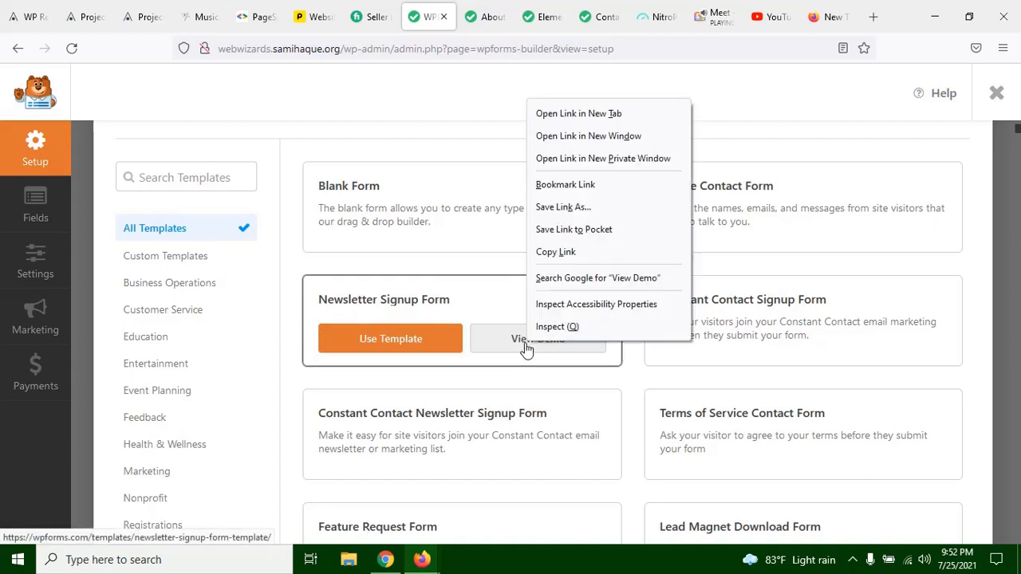
left_click(587, 110)
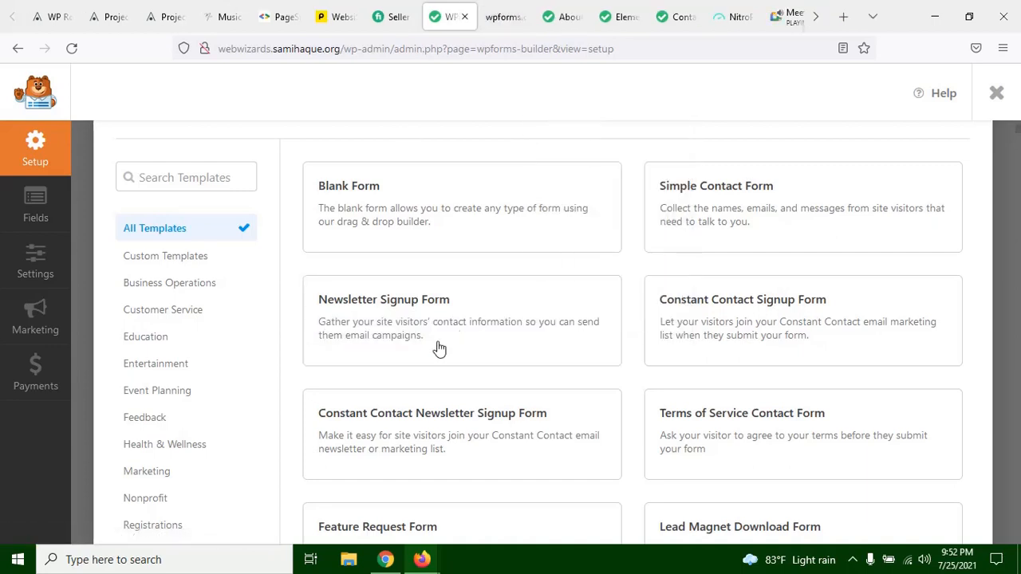
scroll(417, 394, "down", 2)
scroll(438, 330, "down", 6)
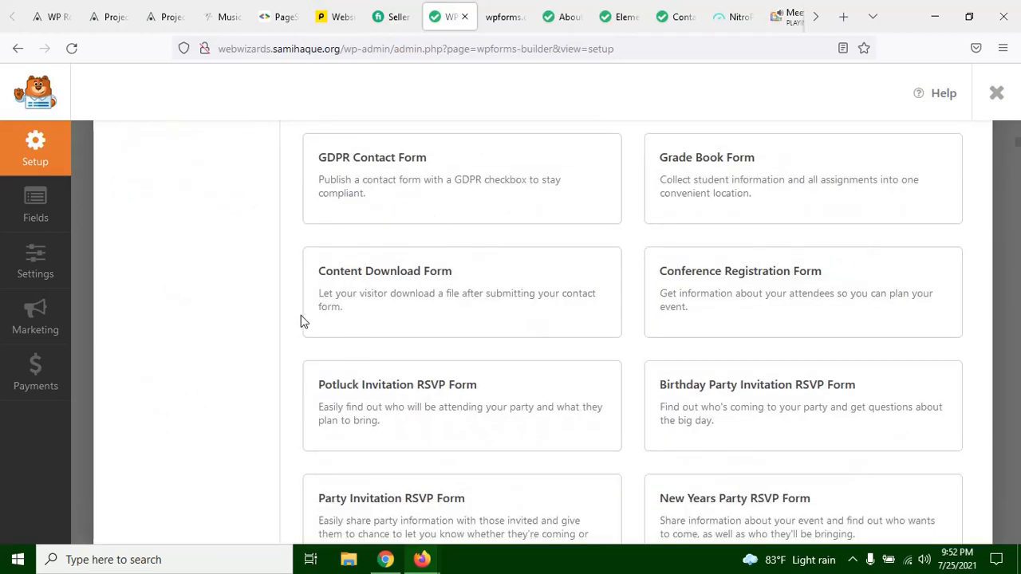
scroll(532, 319, "down", 2)
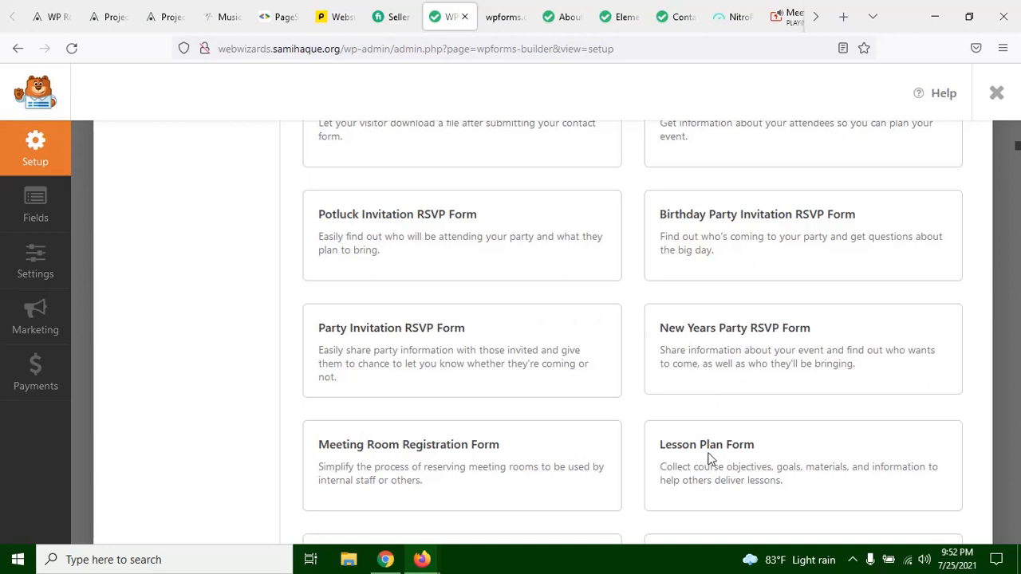
scroll(502, 375, "down", 4)
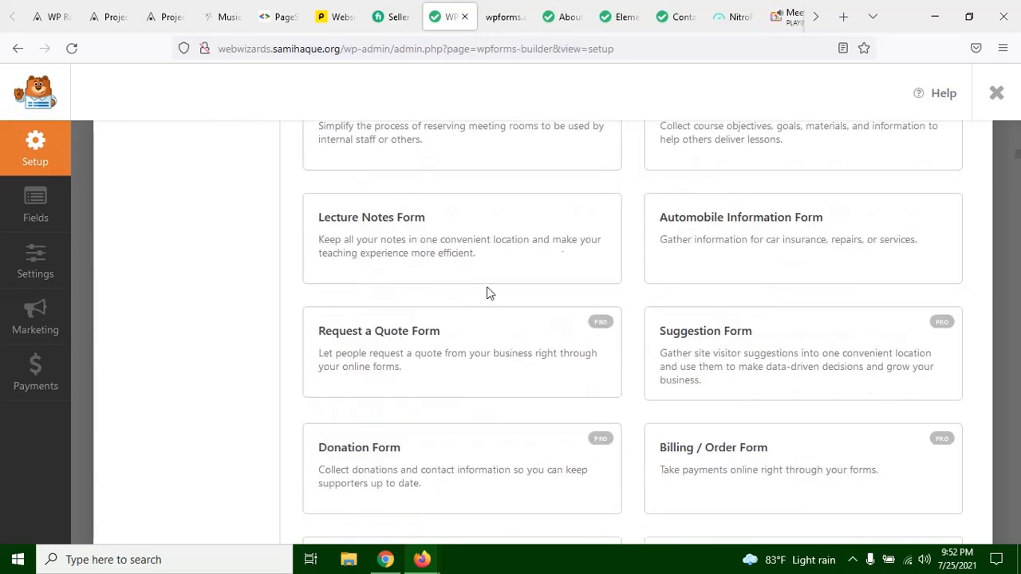
mouse_move(344, 232)
scroll(558, 314, "up", 10)
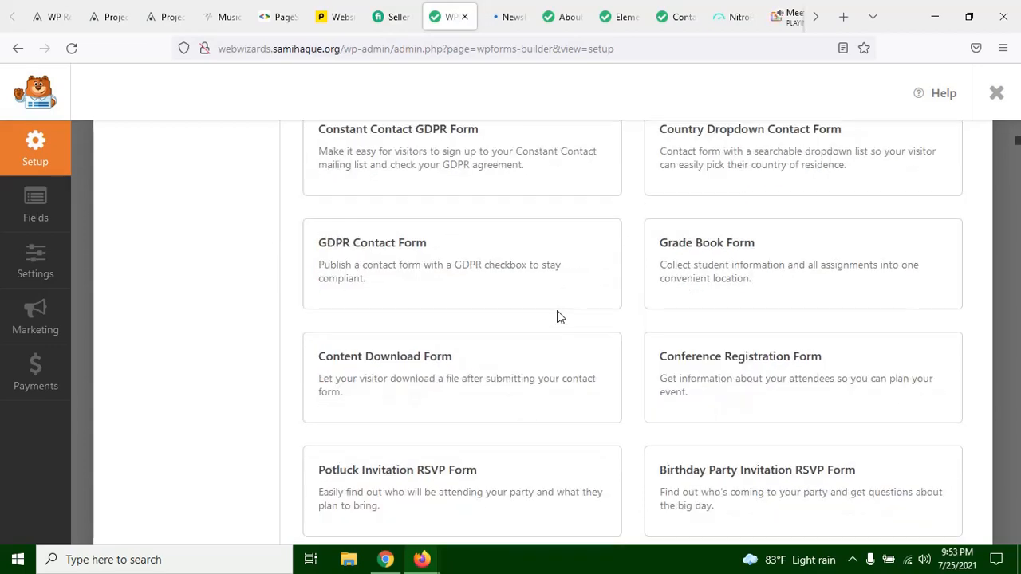
scroll(471, 335, "up", 4)
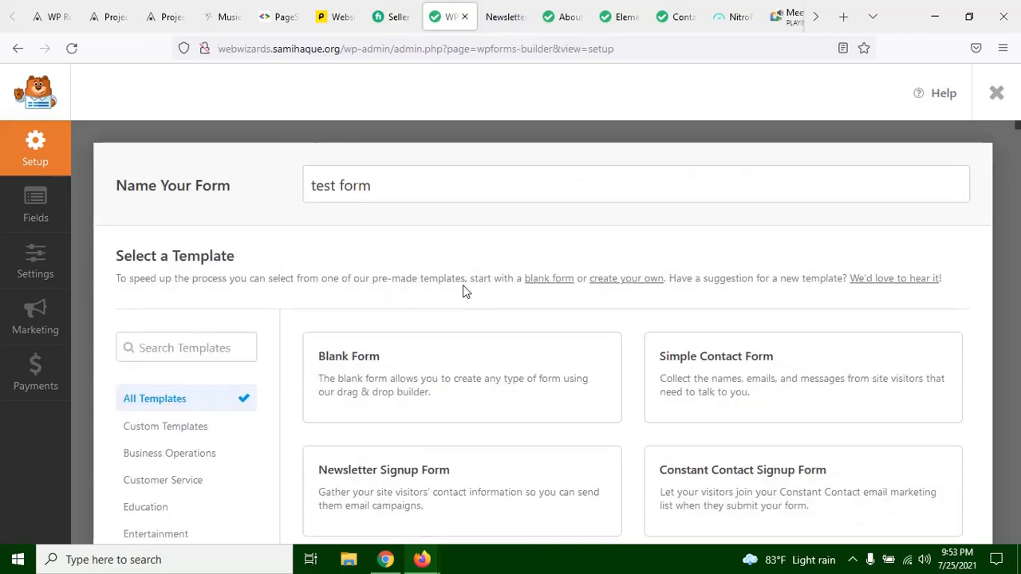
Step: Check the form name, then browse the templates down to the Lesson Plan Form's options
left_click(377, 188)
left_click(267, 191)
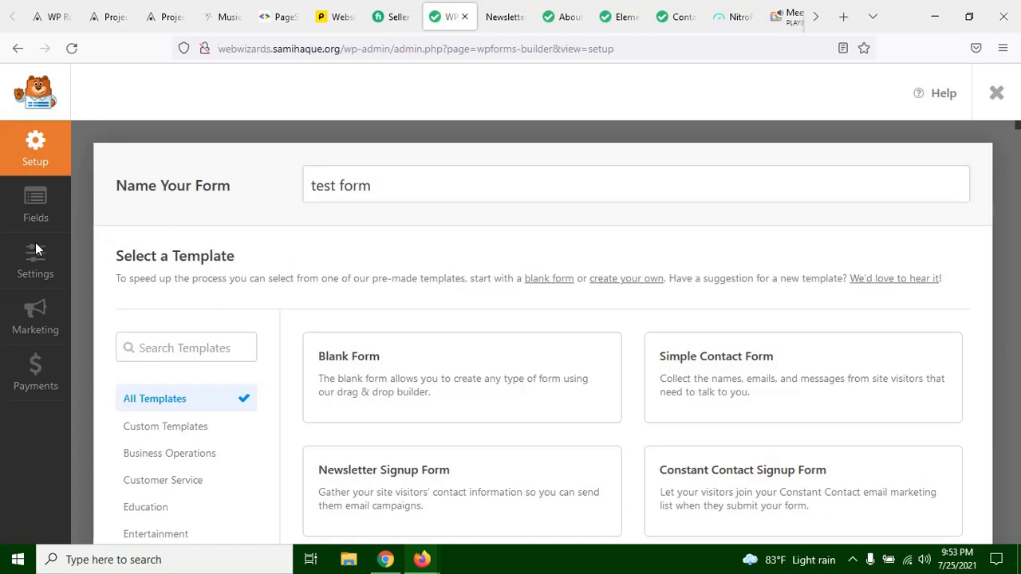
scroll(488, 223, "down", 12)
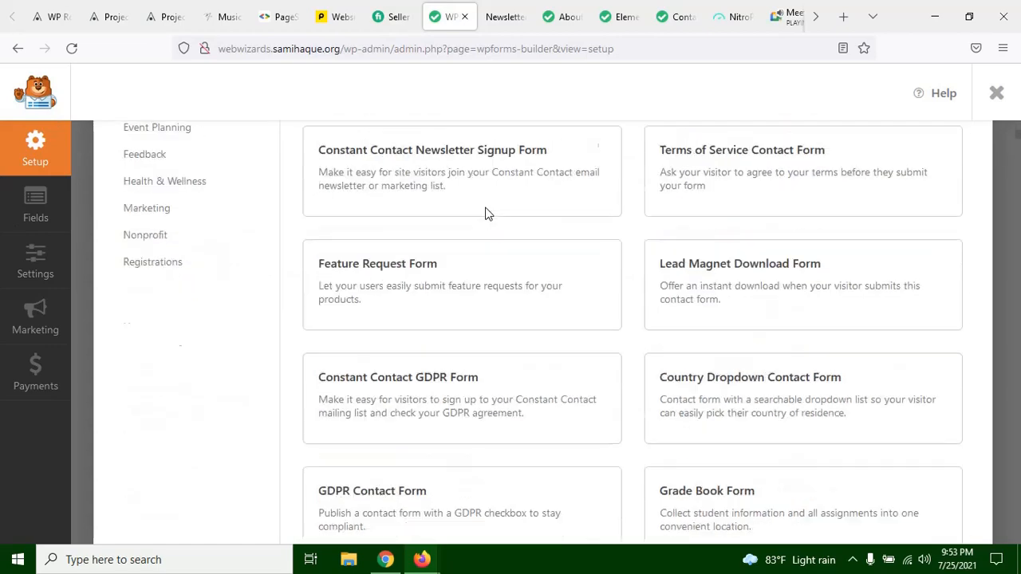
scroll(536, 224, "down", 4)
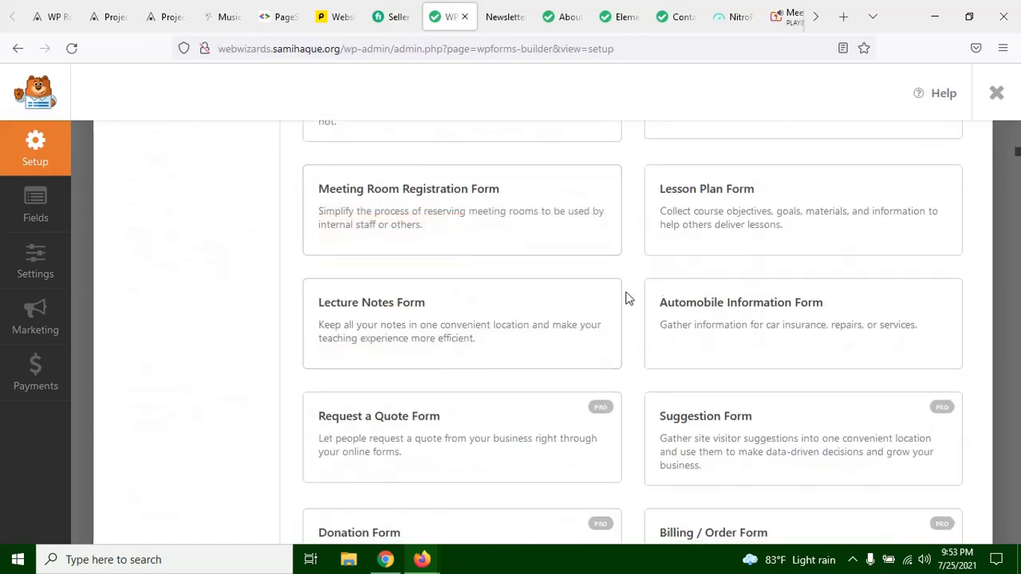
mouse_move(725, 213)
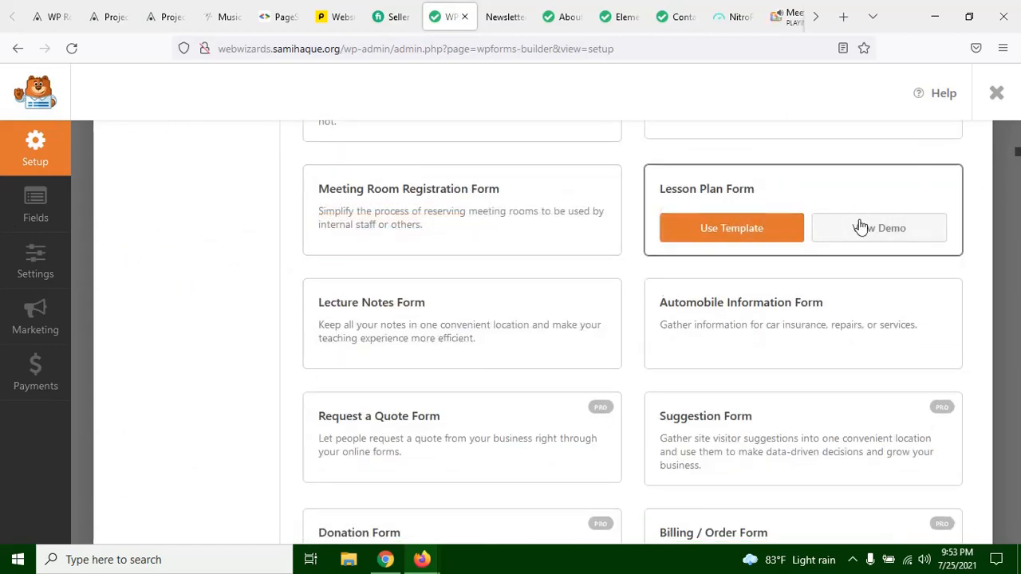
Step: Review the form preview on the Newsletter Signup Form demo page and choose to use that template
left_click(486, 6)
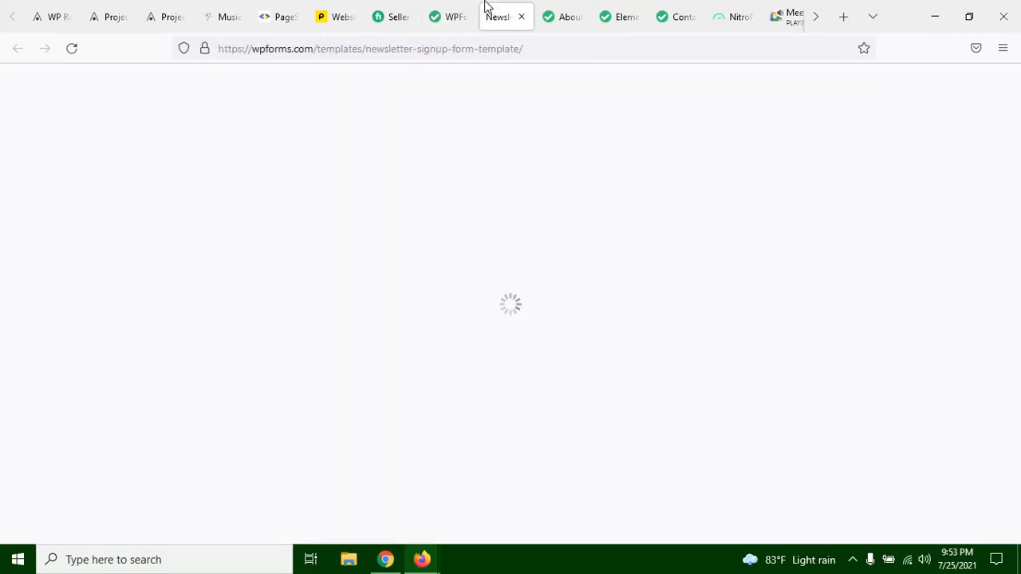
scroll(519, 244, "down", 5)
scroll(519, 244, "down", 12)
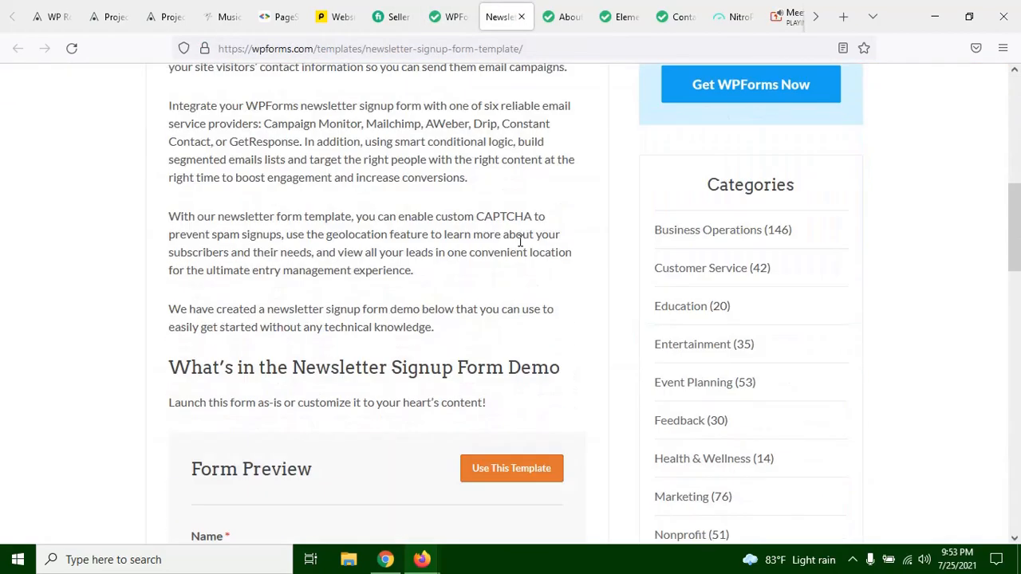
scroll(519, 240, "up", 10)
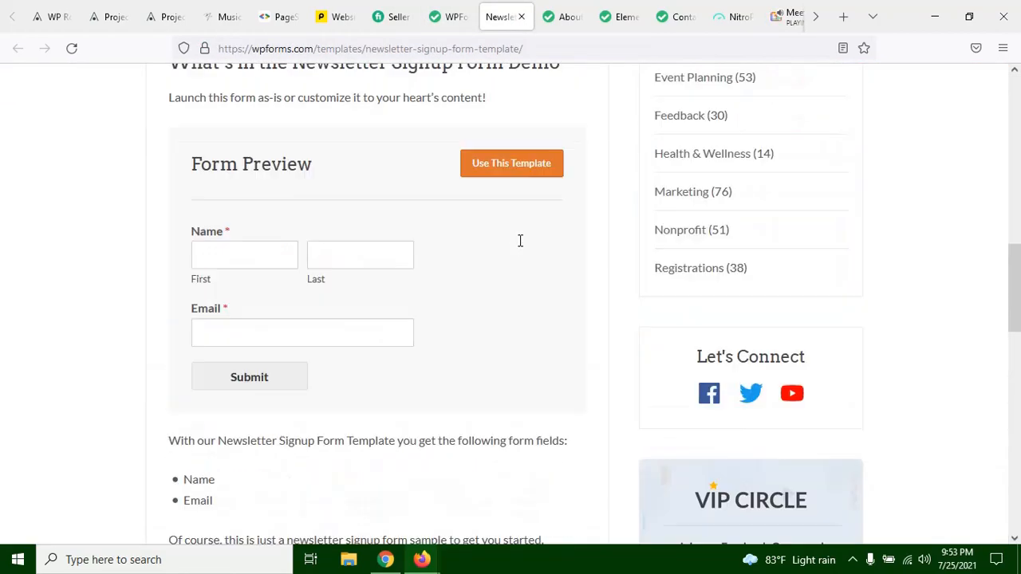
left_click(266, 249)
left_click(526, 169)
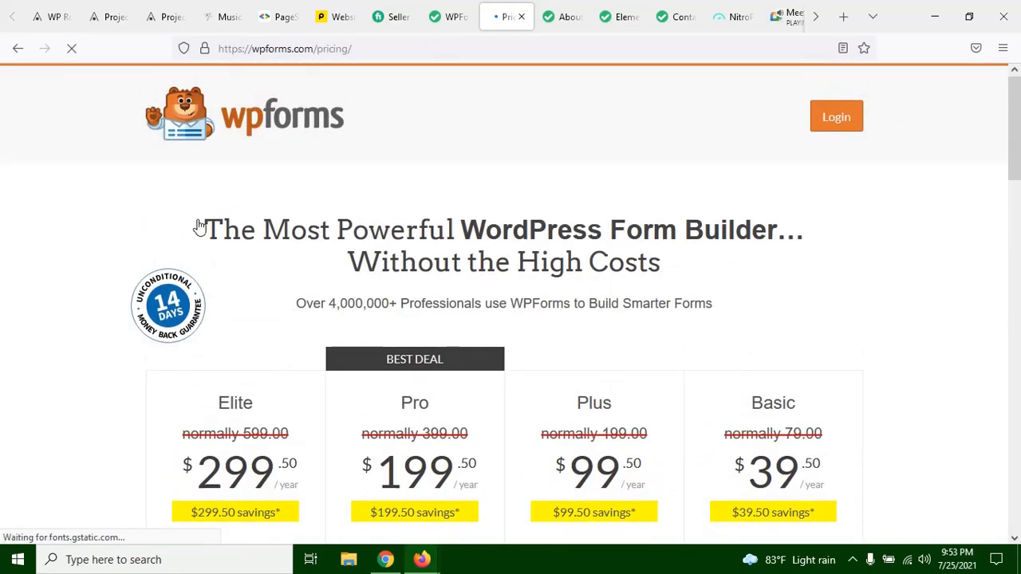
Step: Highlight the WPForms pricing page's headline and the Elite plan's price, clearing each selection
left_click_drag(210, 229, 861, 281)
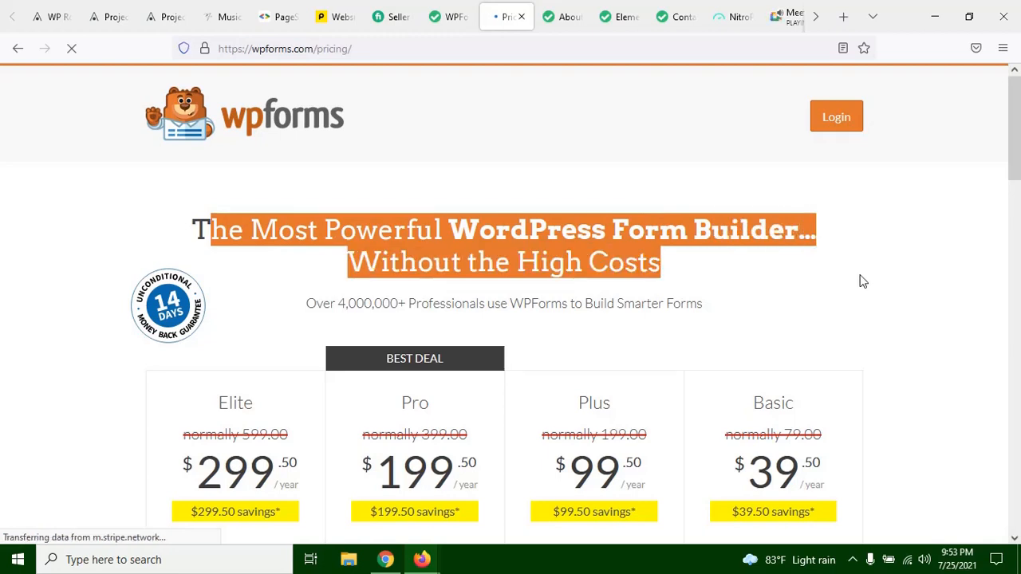
left_click(615, 206)
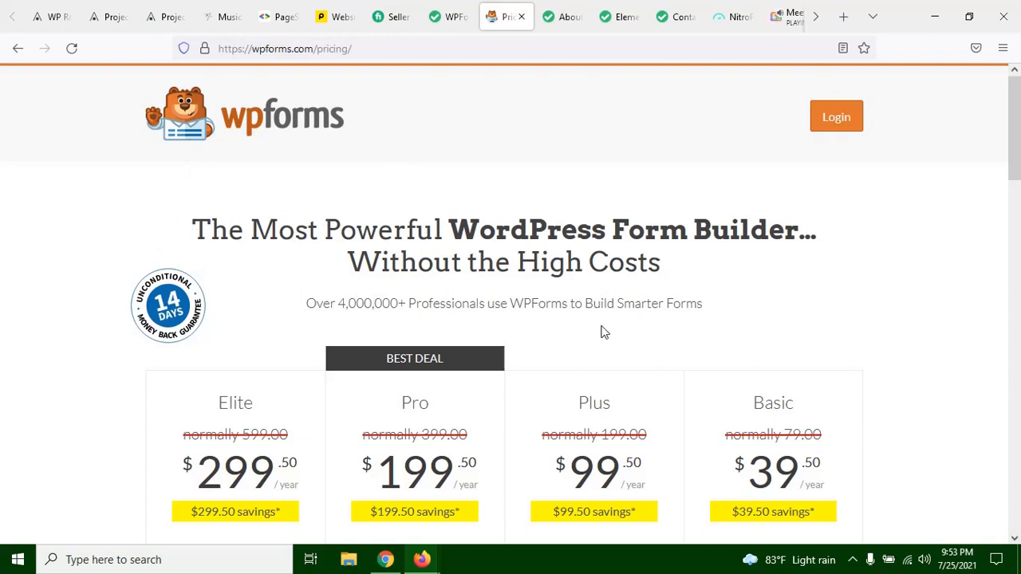
scroll(505, 191, "down", 2)
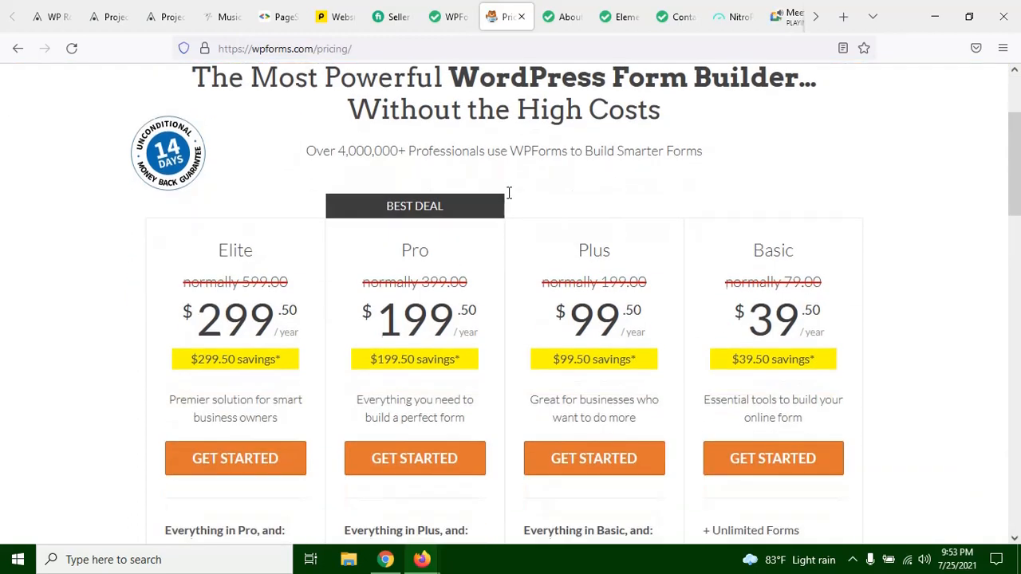
scroll(559, 264, "down", 1)
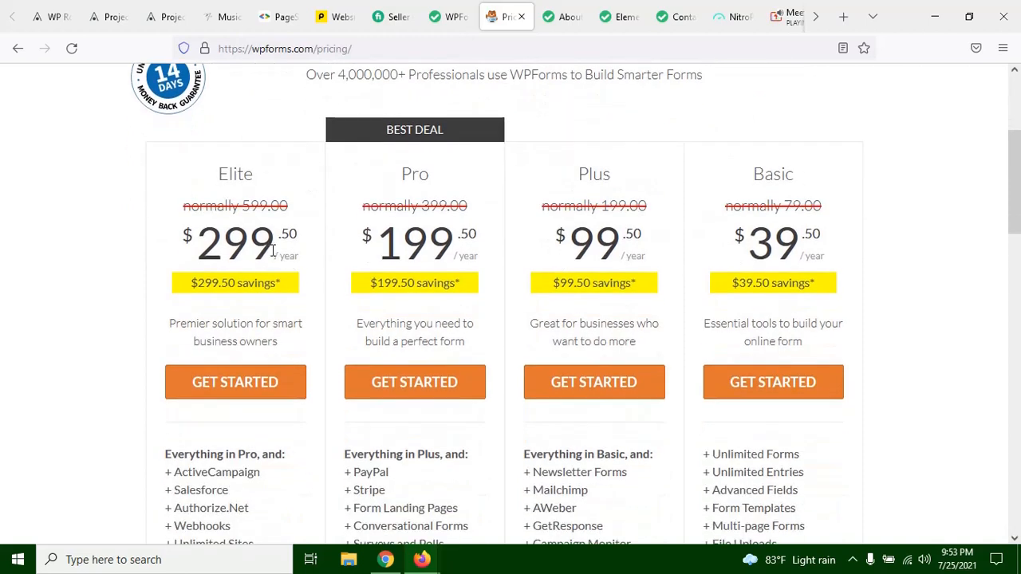
left_click_drag(197, 248, 283, 239)
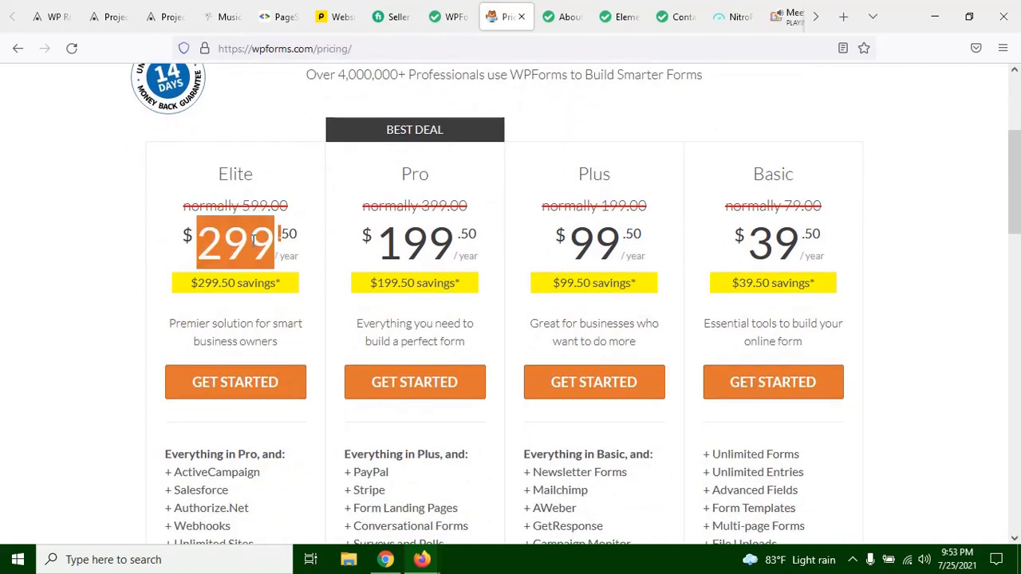
left_click(231, 243)
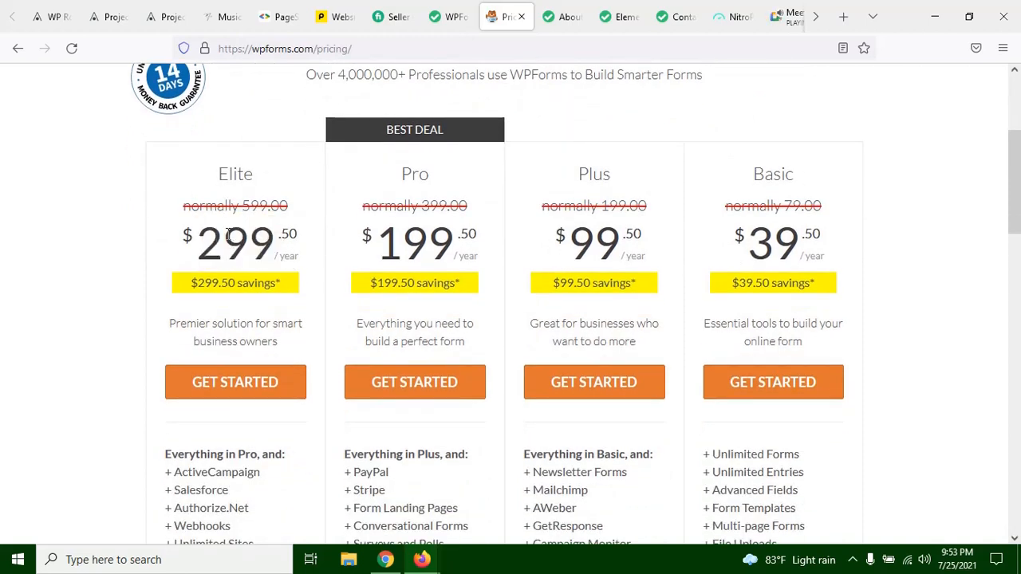
left_click_drag(201, 240, 276, 244)
left_click(276, 244)
scroll(585, 410, "up", 3)
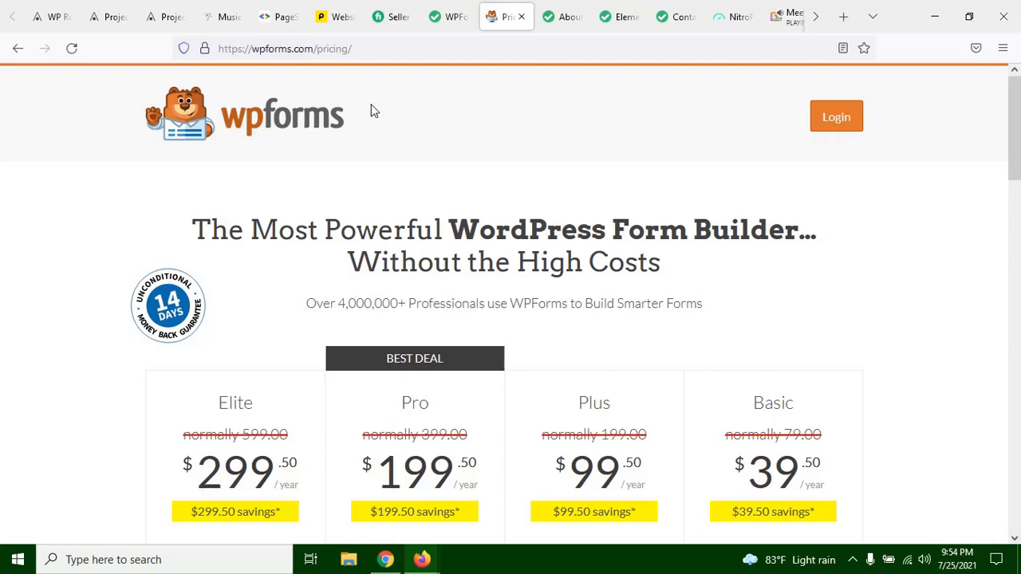
Step: Highlight the Elite plan's yearly price once more and look over the features listed under the plans
scroll(263, 323, "down", 3)
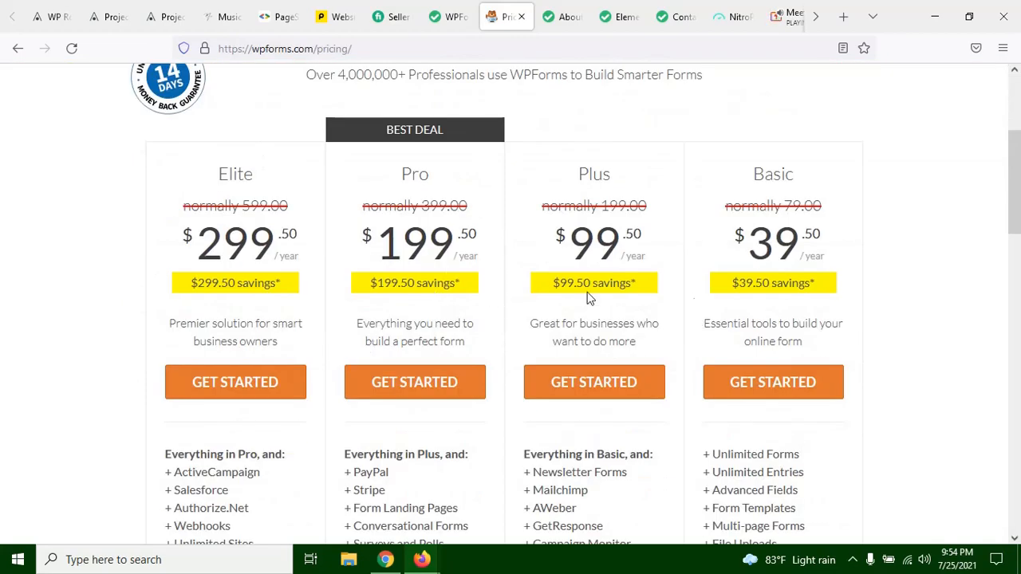
left_click_drag(204, 252, 300, 232)
left_click(261, 243)
left_click(297, 232)
scroll(263, 319, "down", 6)
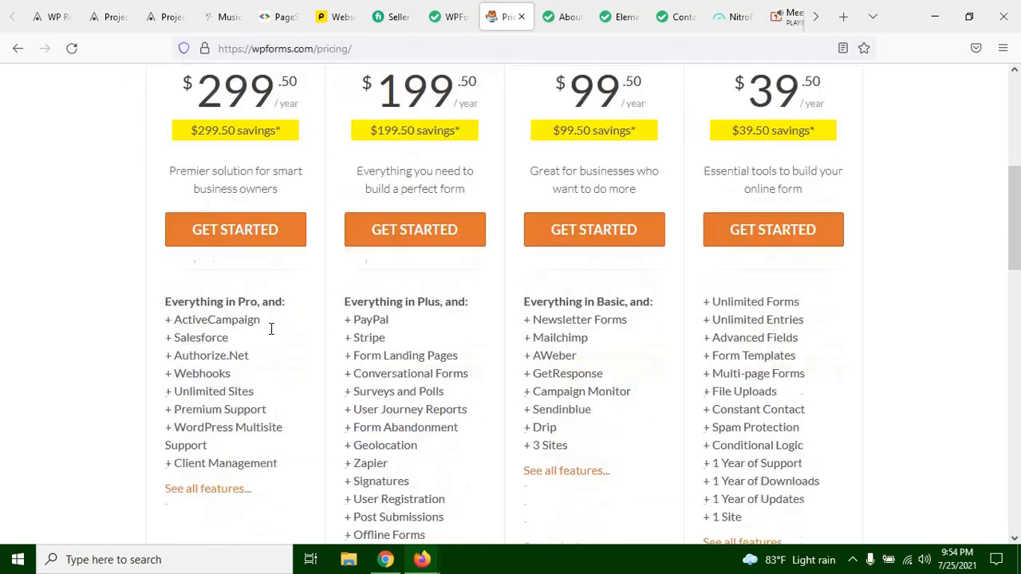
scroll(242, 311, "up", 6)
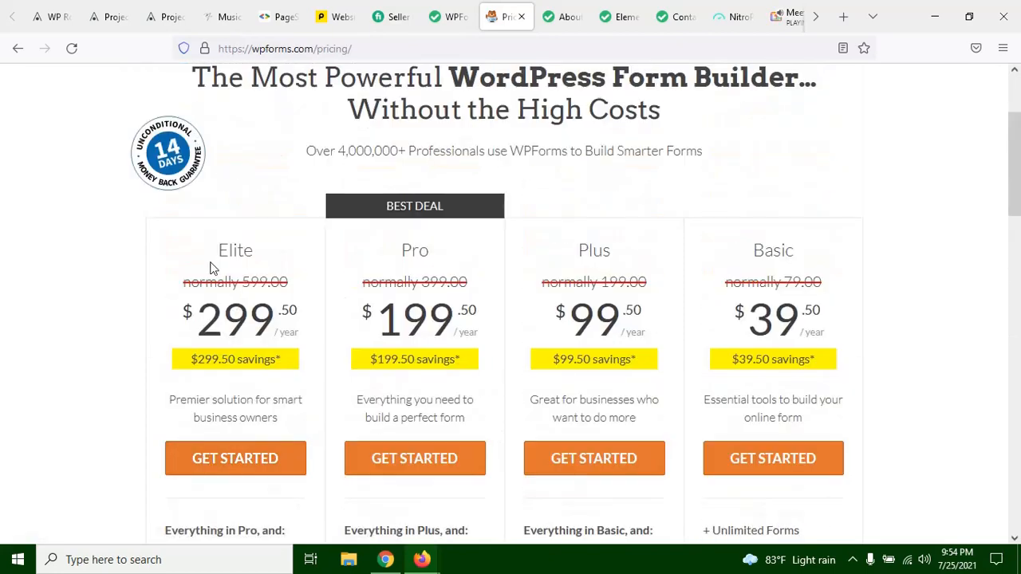
Step: Highlight the Elite plan's name and its price in turn, then clear the selection
left_click_drag(217, 250, 276, 250)
left_click(281, 308)
left_click_drag(197, 319, 280, 319)
left_click(257, 319)
scroll(799, 362, "down", 1)
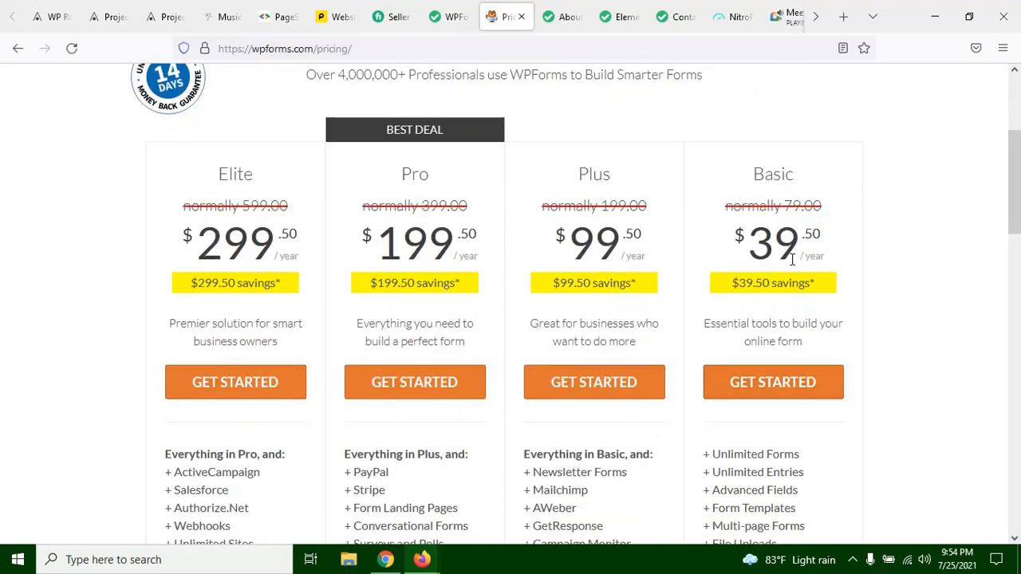
Step: Highlight part of the Basic plan's yearly price, then clear the selection
scroll(562, 255, "up", 2)
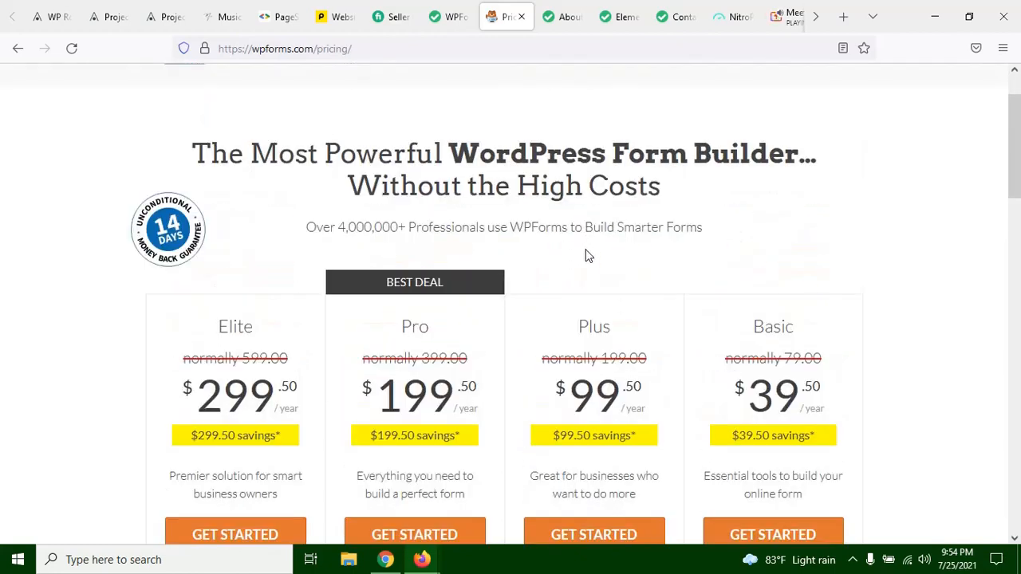
scroll(588, 255, "down", 2)
left_click_drag(765, 239, 800, 233)
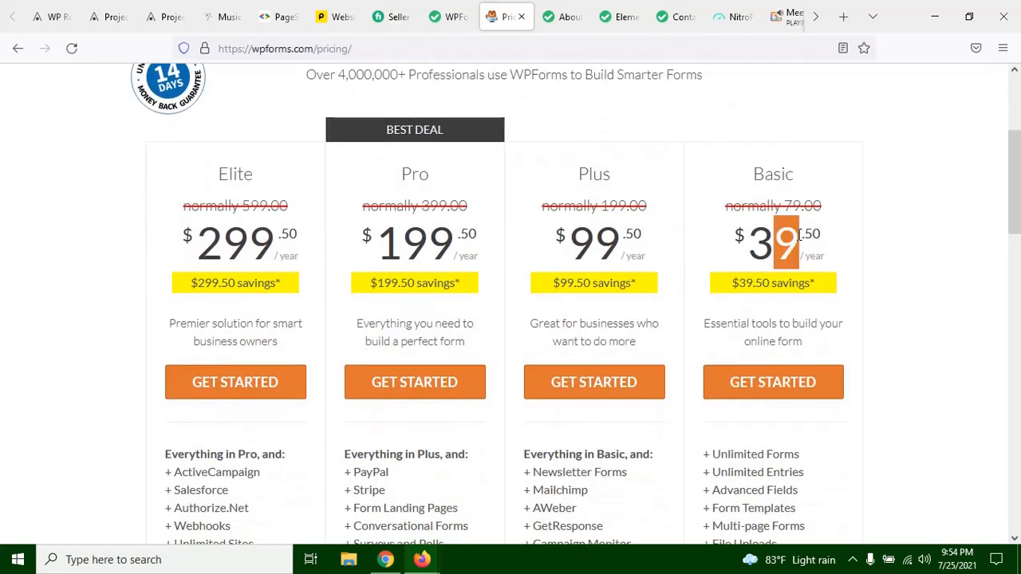
left_click(800, 233)
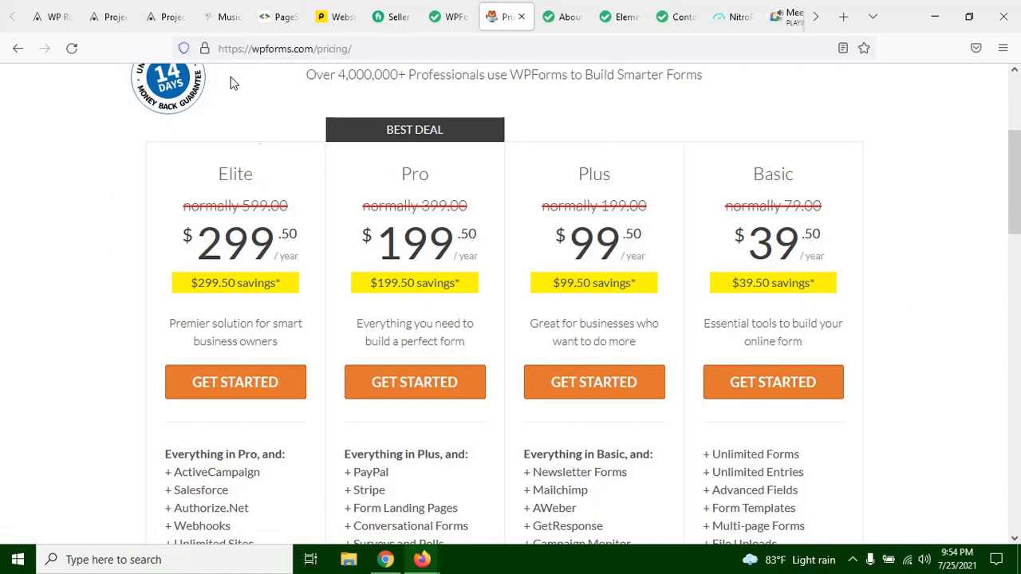
Step: Compare the WPForms plans down to the money-back guarantee, then return to the form builder's template list
scroll(330, 276, "up", 3)
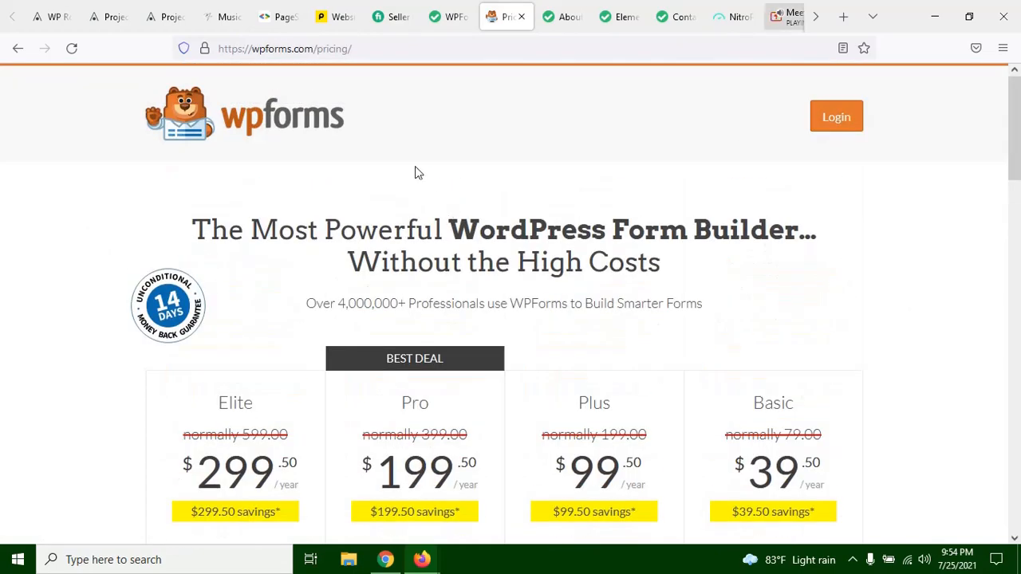
scroll(638, 232, "down", 4)
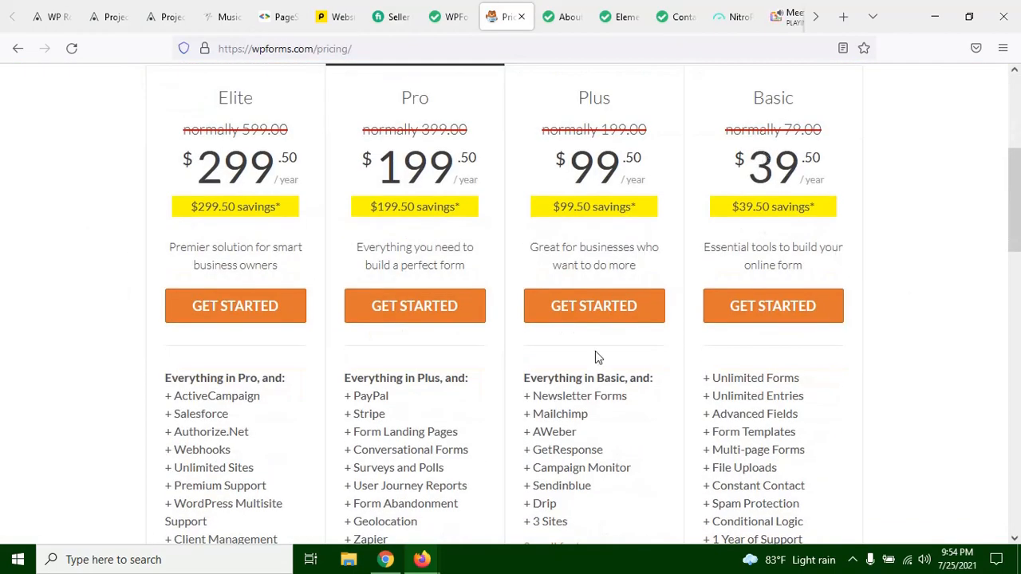
scroll(648, 315, "up", 3)
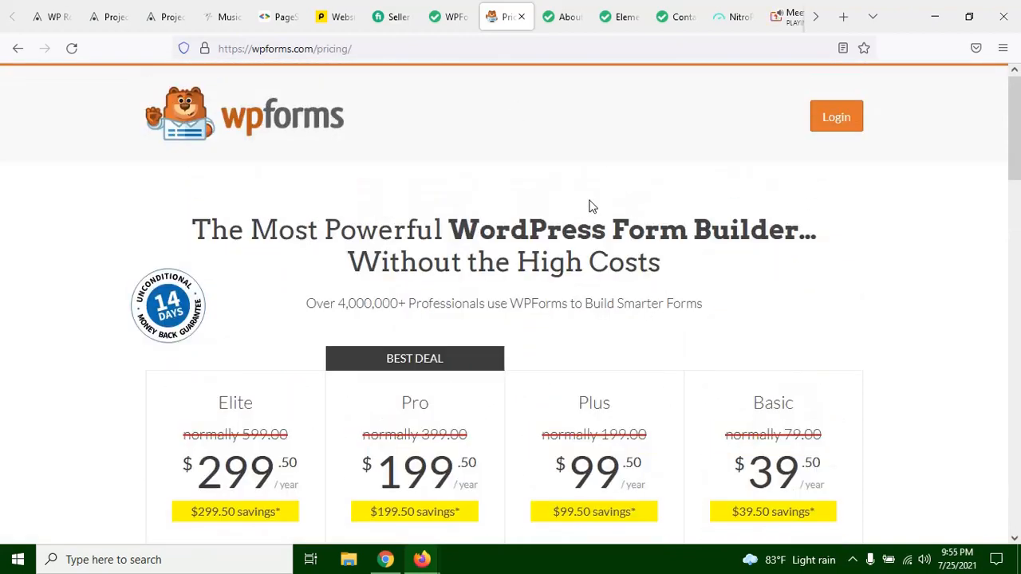
scroll(606, 231, "down", 2)
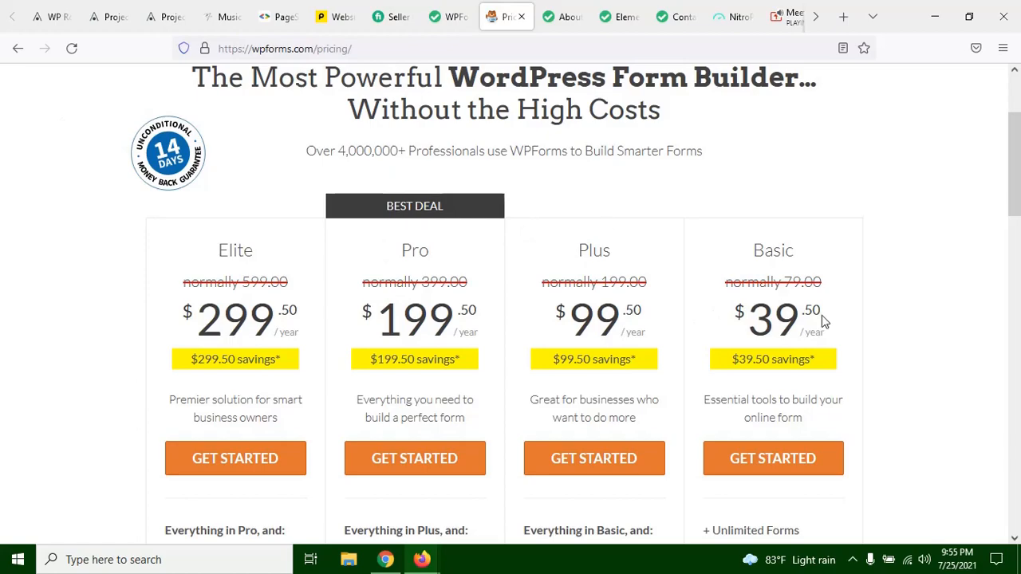
scroll(822, 319, "down", 7)
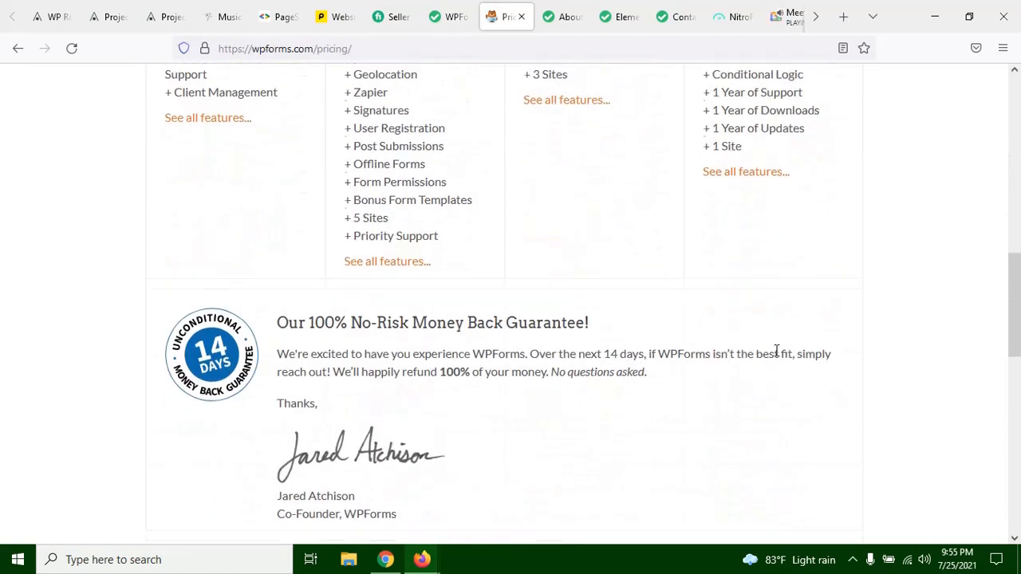
scroll(635, 301, "up", 8)
left_click(449, 16)
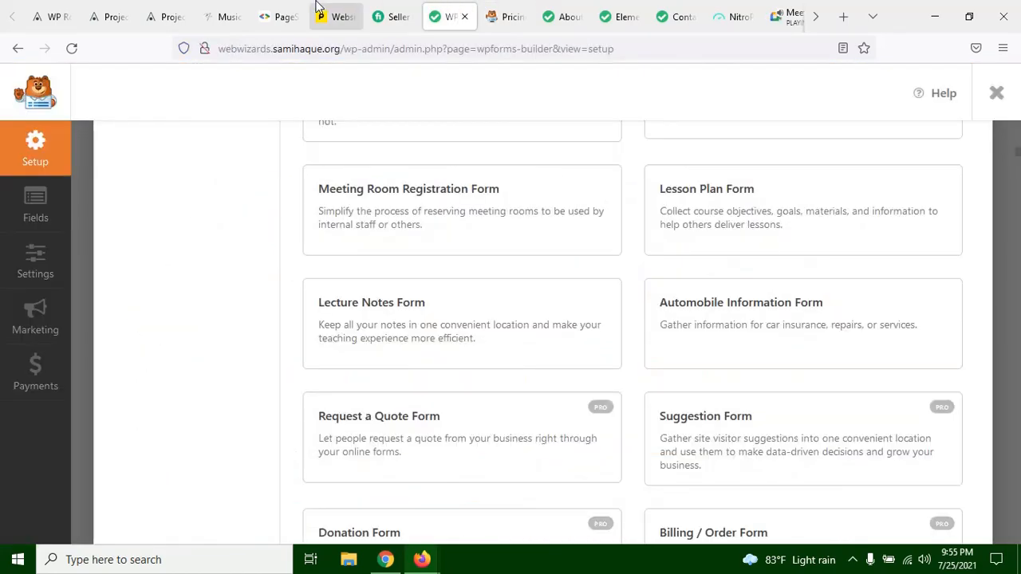
Step: Create the test form from the Blank Form template, keeping the name "test form"
scroll(684, 307, "up", 1)
scroll(685, 307, "up", 10)
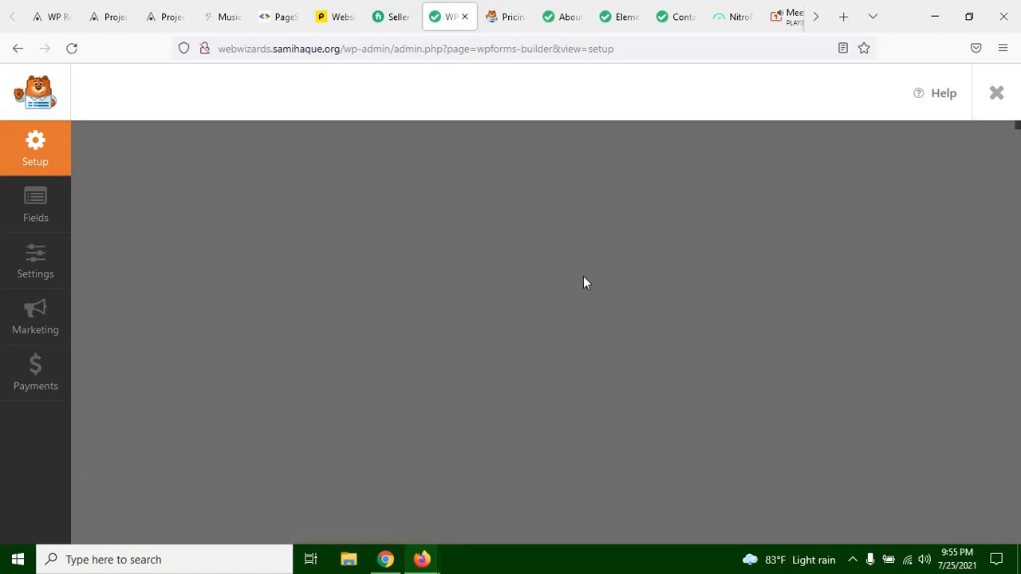
scroll(562, 279, "down", 3)
scroll(558, 272, "up", 3)
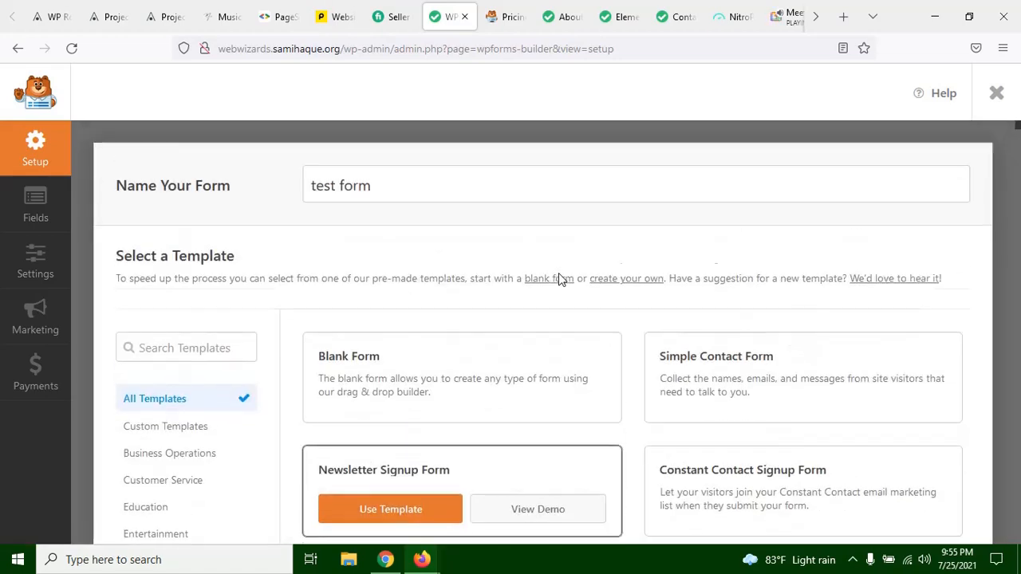
left_click(387, 188)
left_click(279, 184)
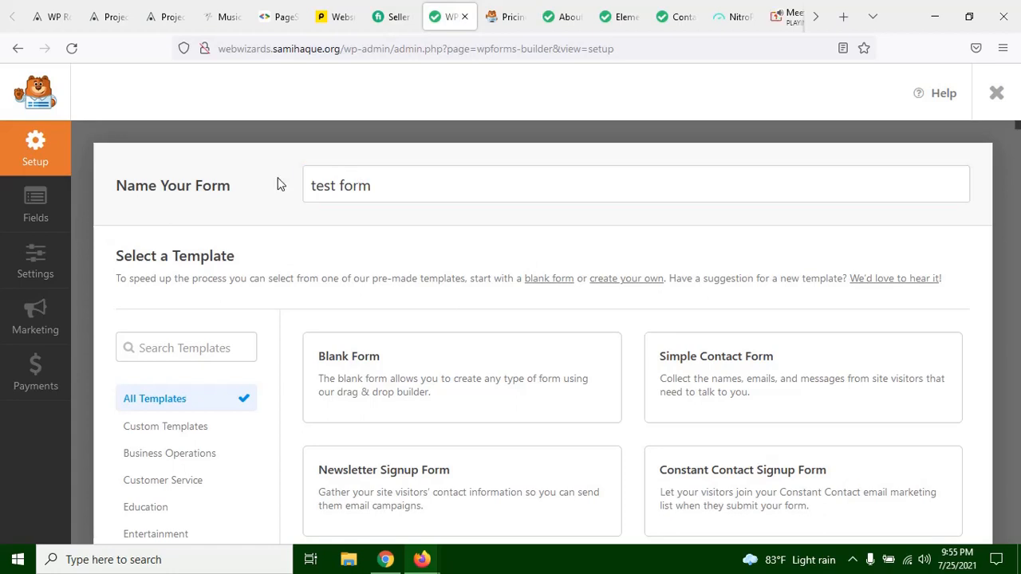
left_click(377, 186)
left_click(279, 182)
scroll(453, 222, "down", 2)
mouse_move(399, 312)
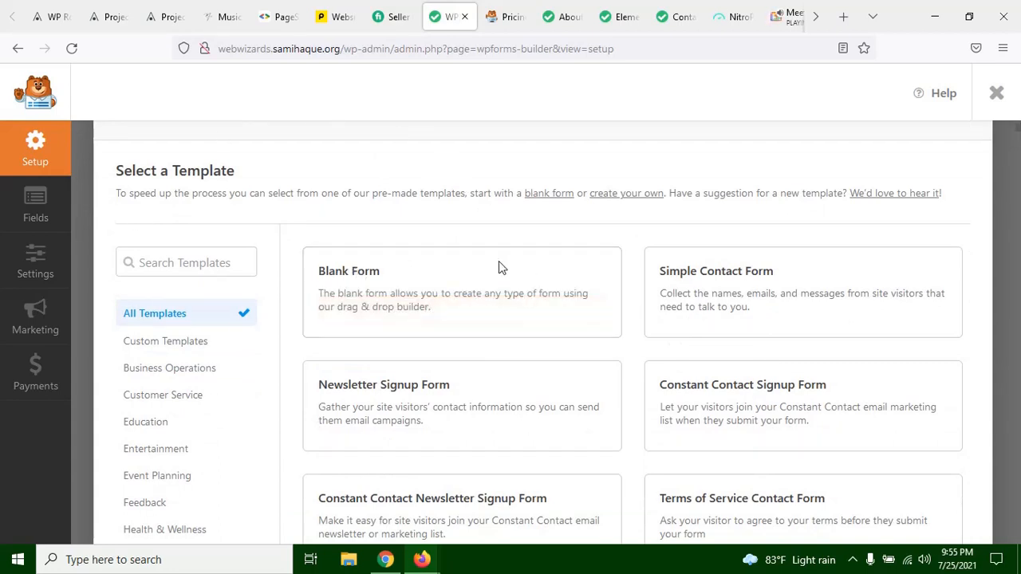
mouse_move(484, 282)
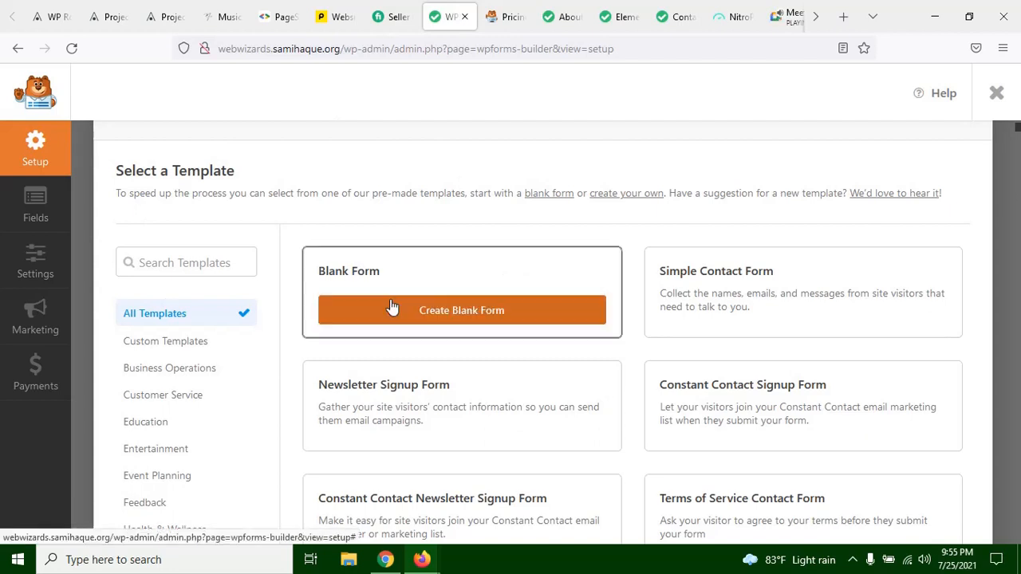
left_click(477, 317)
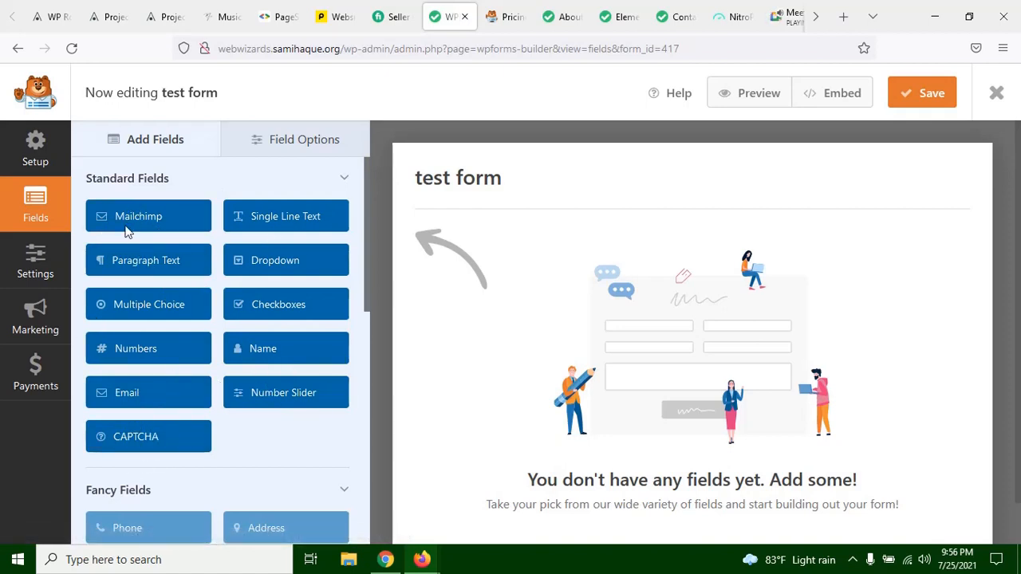
Step: Try to add the Address field from the Fancy Fields group, then dismiss the upgrade offer
scroll(205, 342, "down", 3)
scroll(166, 326, "down", 1)
scroll(163, 327, "up", 1)
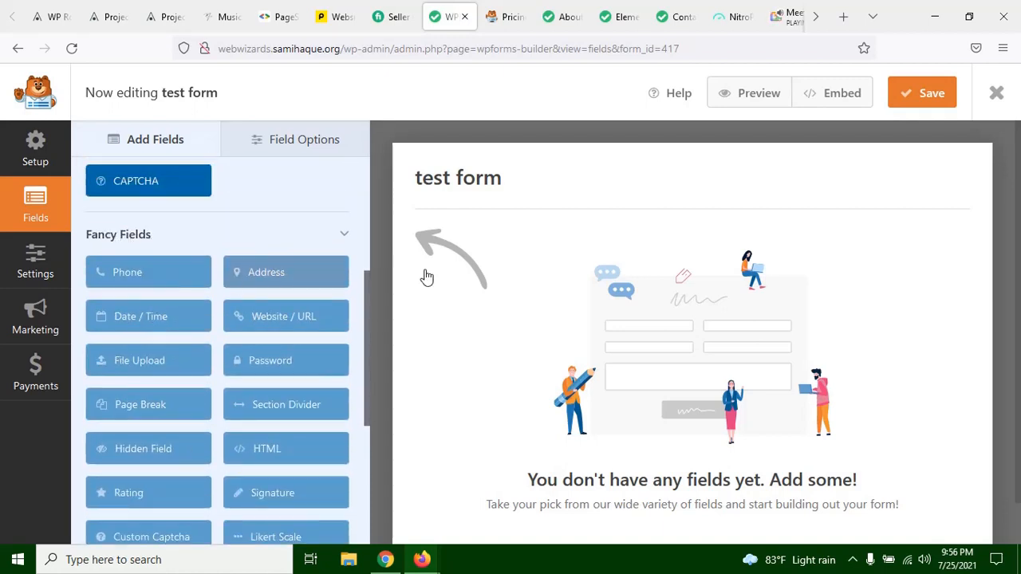
left_click(272, 275)
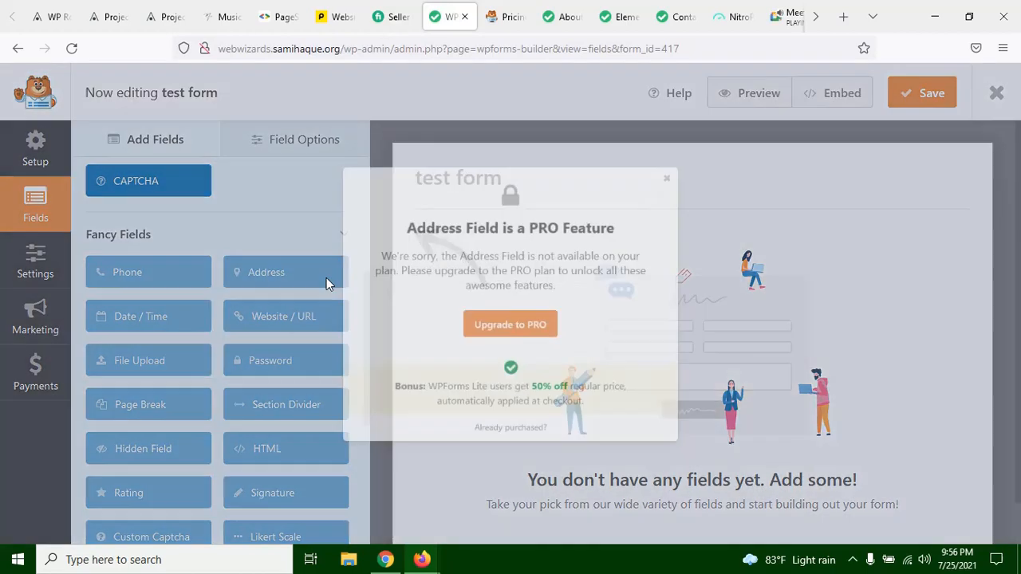
left_click(326, 281)
left_click(273, 272)
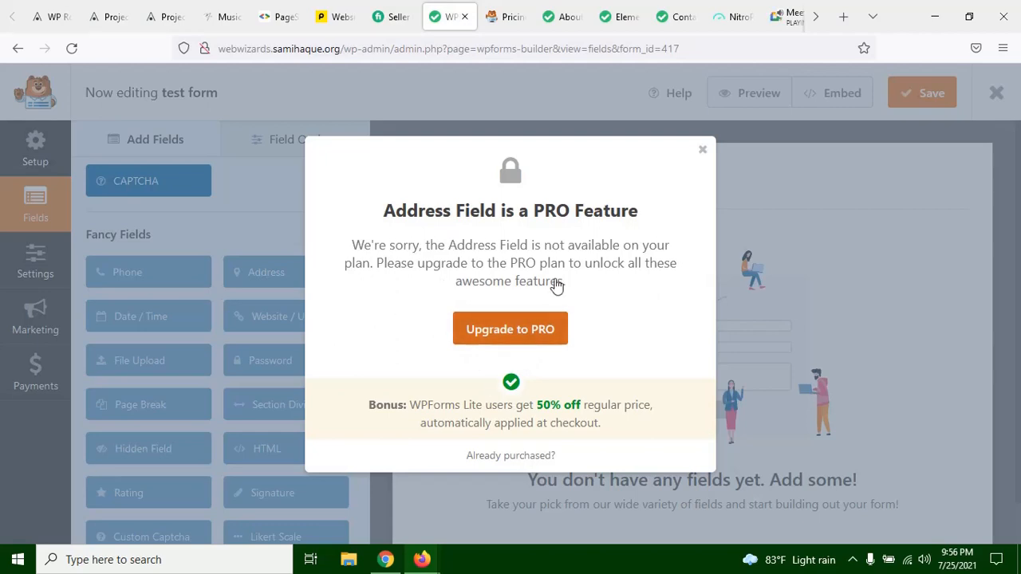
left_click(702, 150)
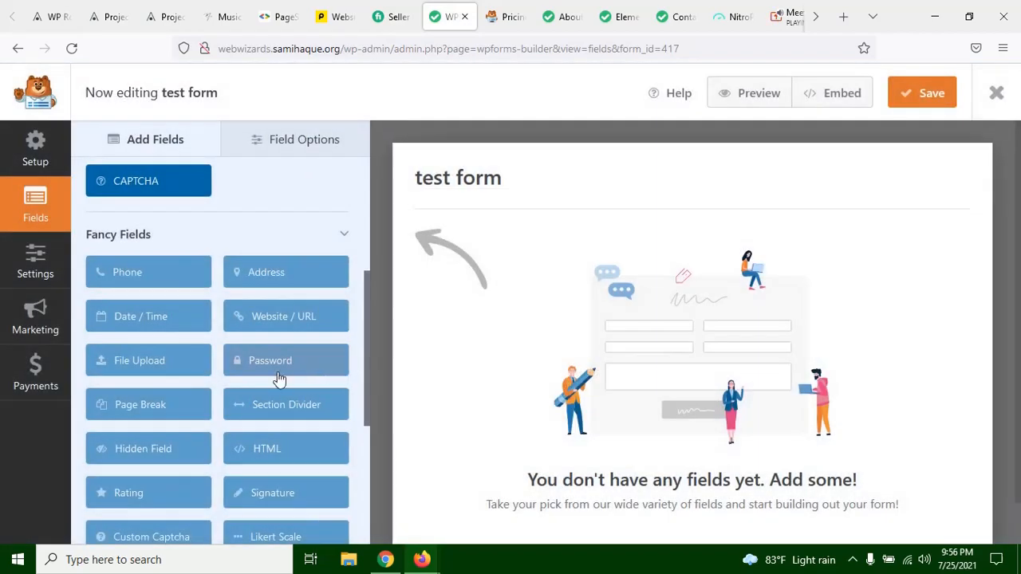
Step: Look over the remaining fancy and payment fields and the form's general settings, then return to the field list
scroll(279, 382, "down", 2)
scroll(279, 387, "down", 2)
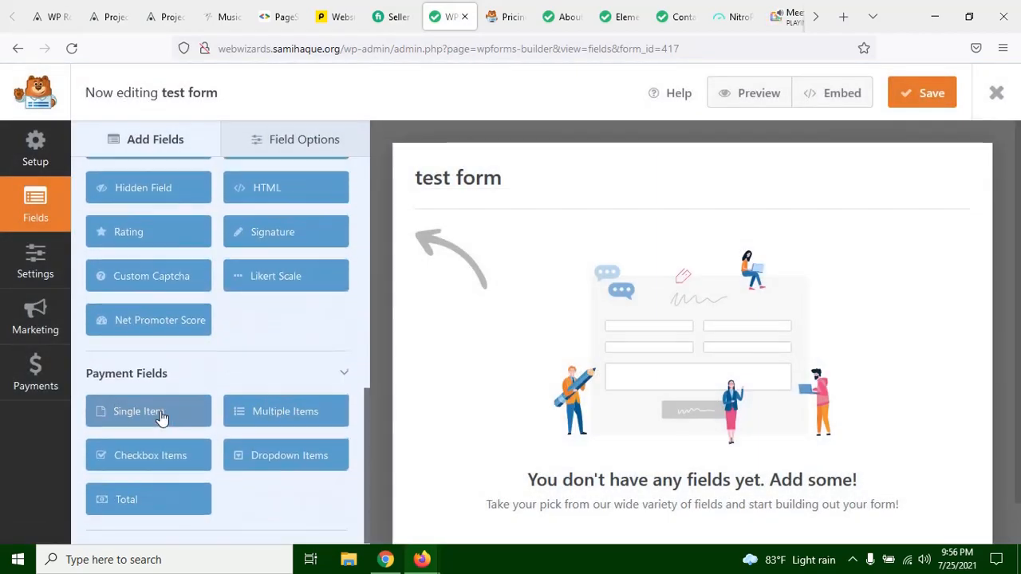
scroll(160, 359, "up", 2)
scroll(152, 319, "up", 5)
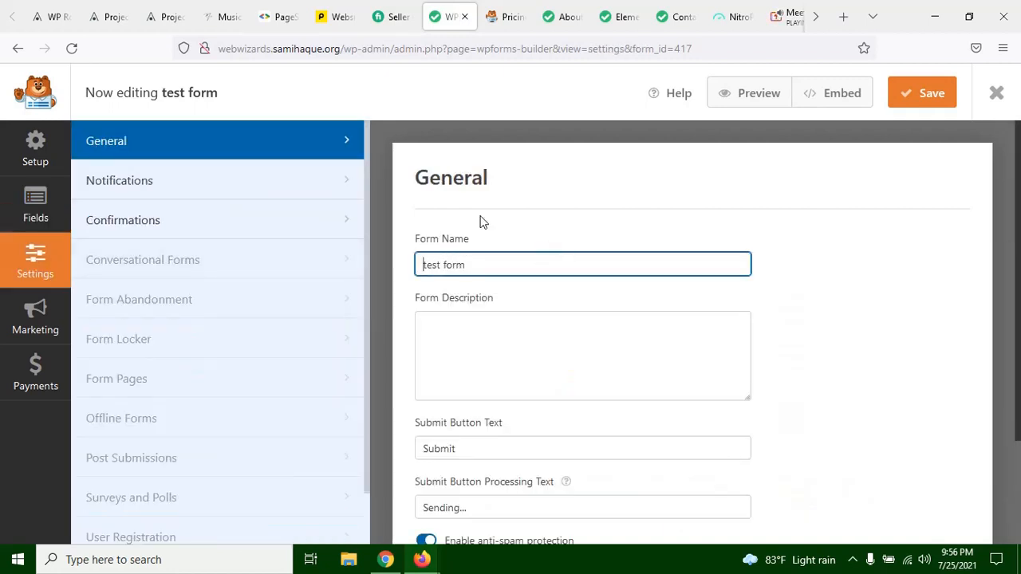
left_click(32, 207)
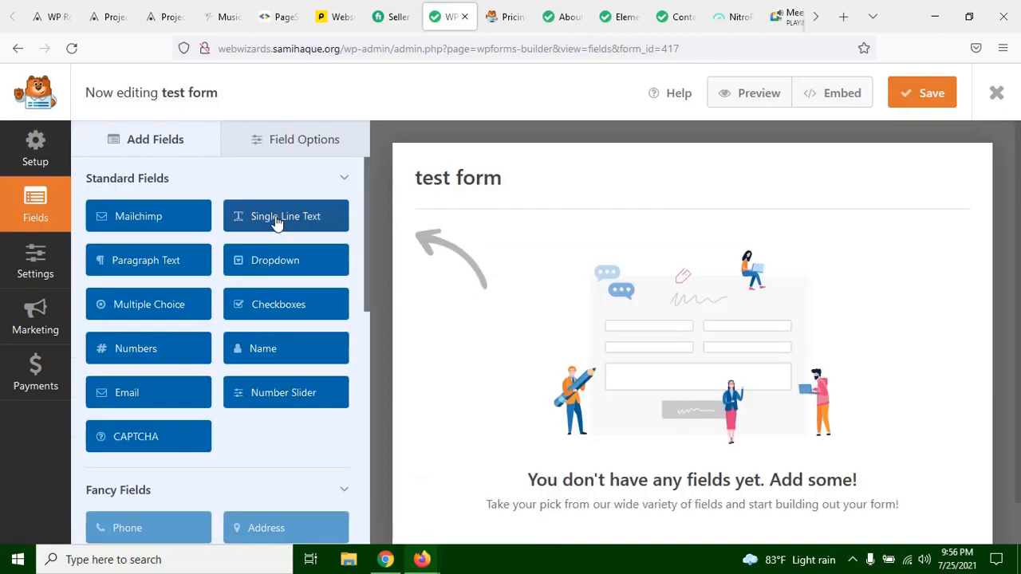
Step: Add a Single Line Text field to the empty form and set its label to "Your Name"
left_click_drag(276, 223, 685, 236)
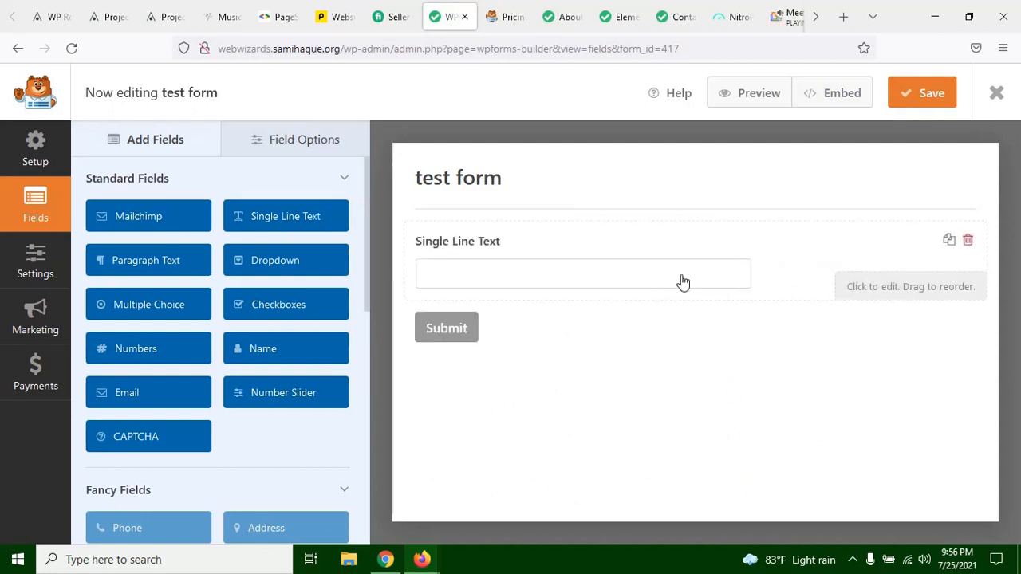
left_click(494, 248)
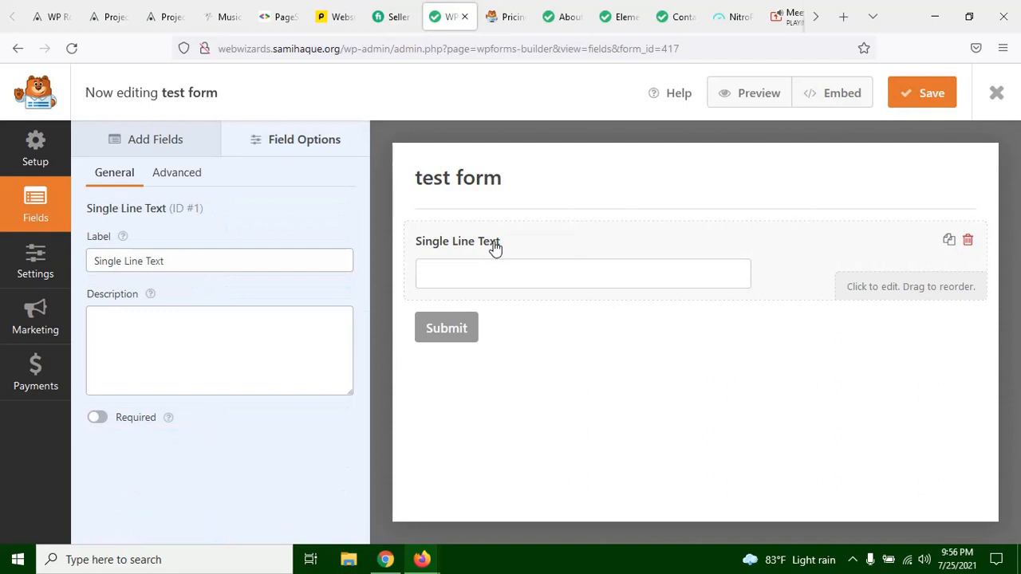
left_click(155, 263)
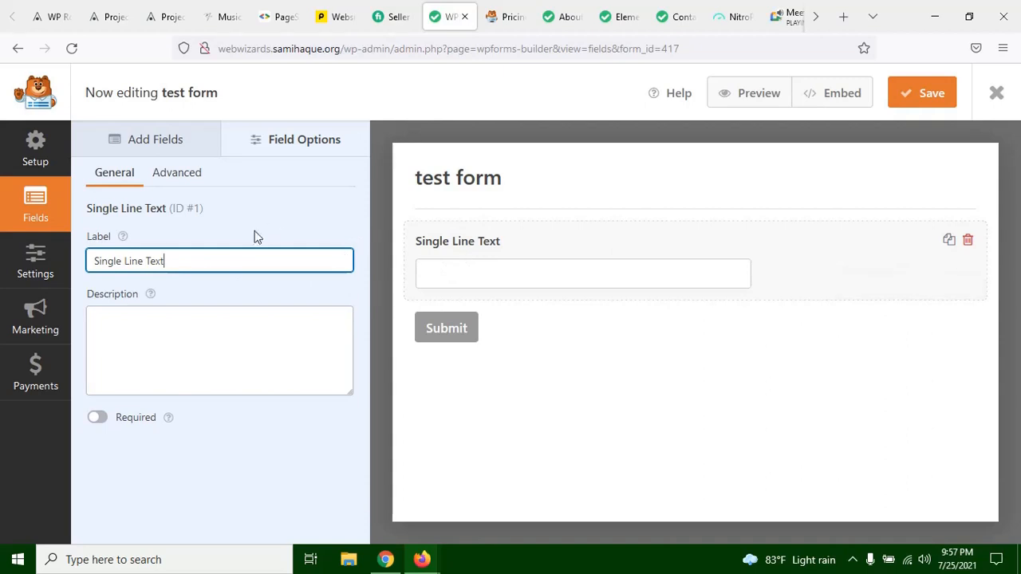
left_click_drag(166, 261, 86, 261)
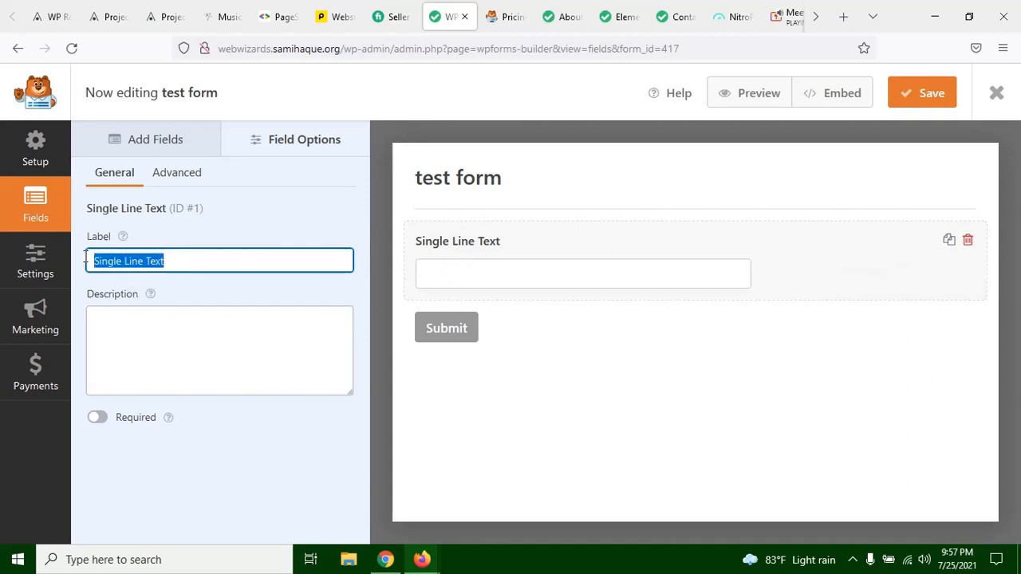
key("BackSpace")
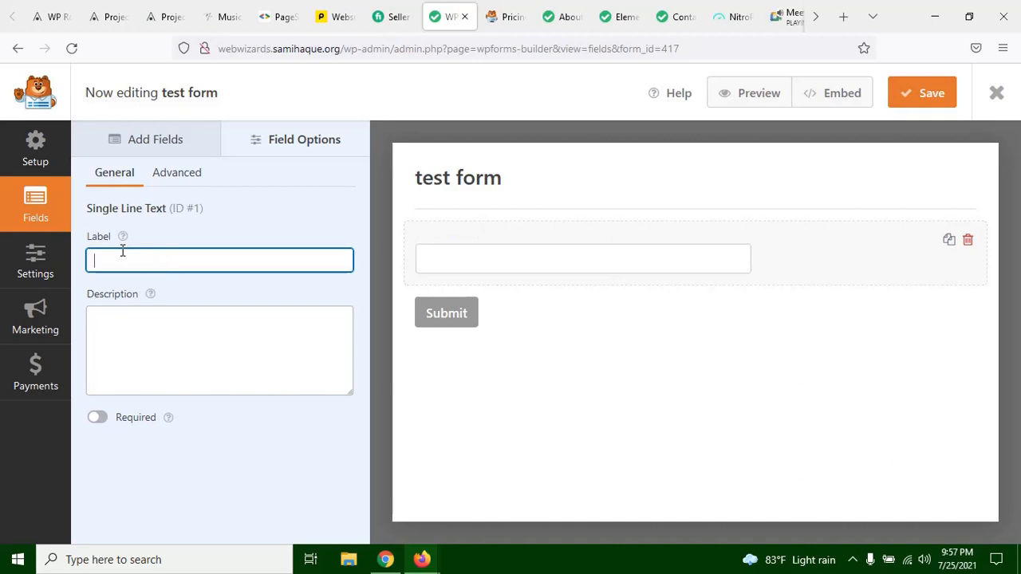
type("Your Name")
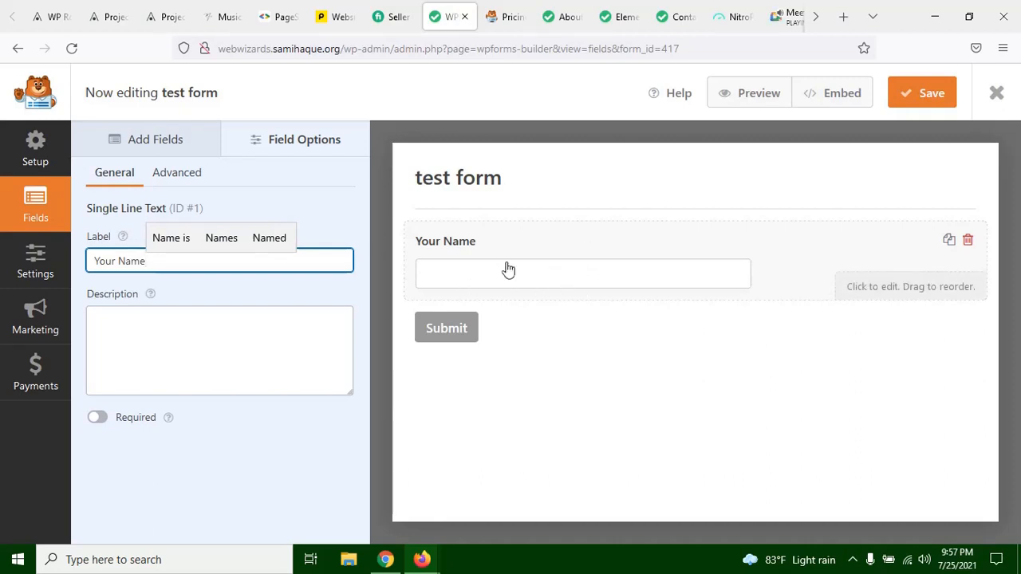
Step: Try out a short description text such as "type" under the Your Name field, then clear it
left_click(210, 348)
type("ff")
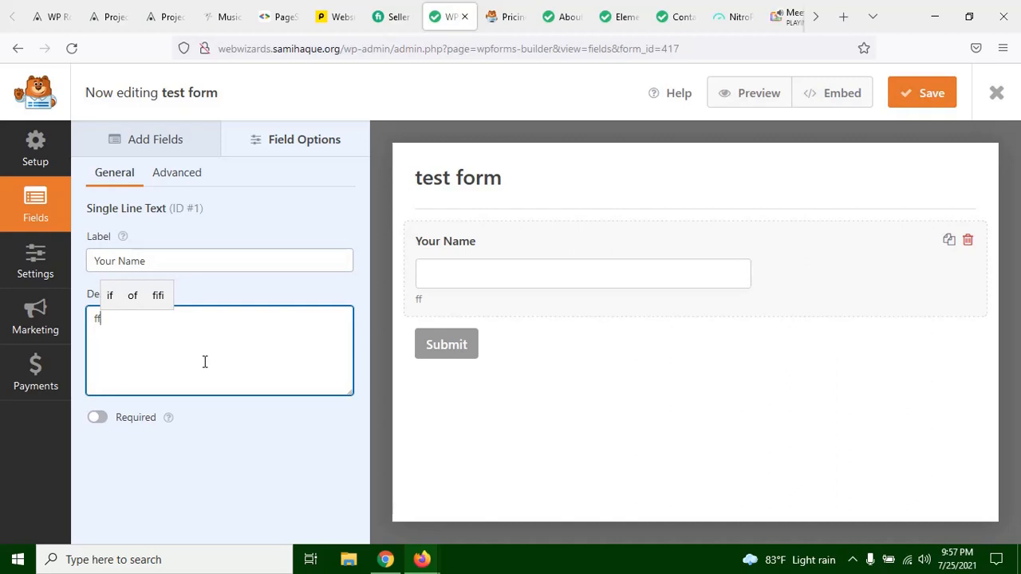
key("BackSpace")
key("BackSpace")
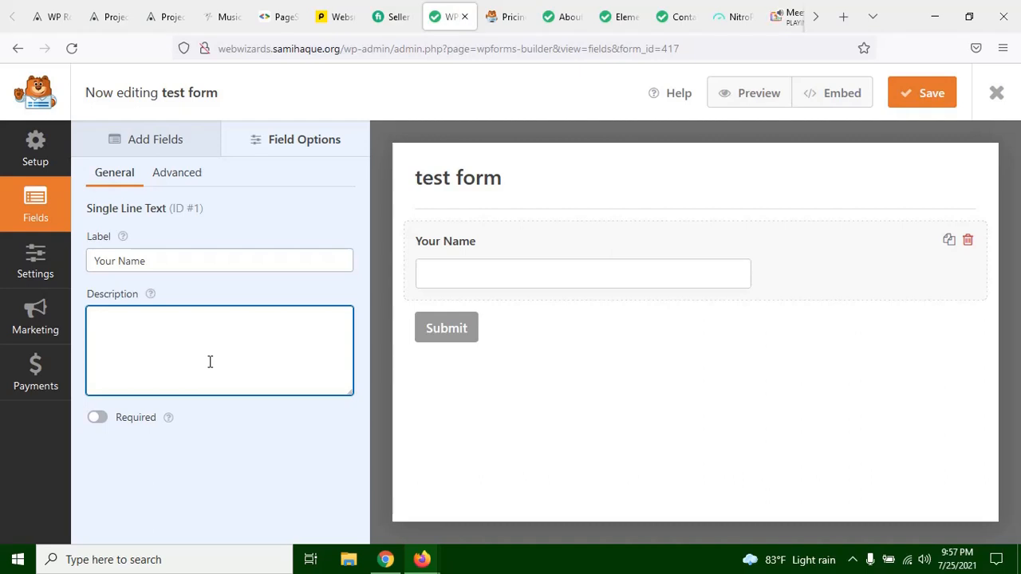
type("type ypo")
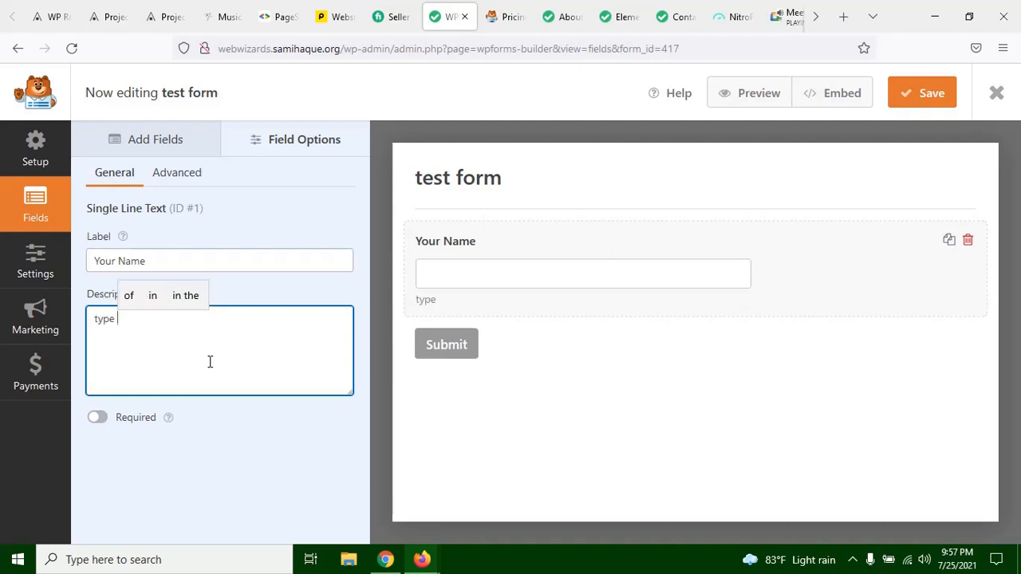
key("BackSpace")
key("BackSpace")
key("BackSpace")
key("BackSpace")
key("BackSpace")
key("BackSpace")
key("BackSpace")
key("BackSpace")
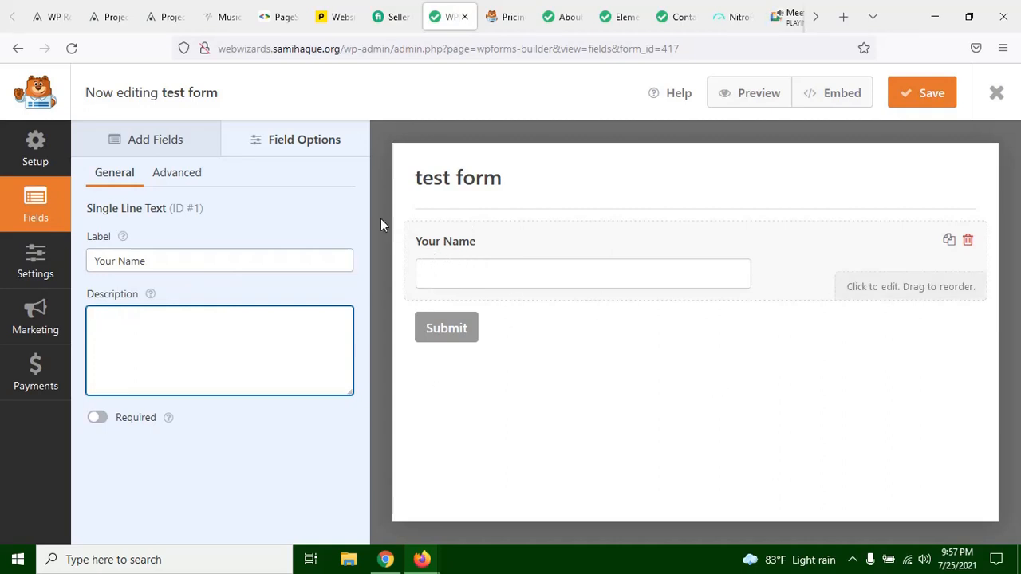
Step: Try the Large, Medium and Small sizes on the Your Name field in its advanced options, then set it back to Medium
left_click(196, 175)
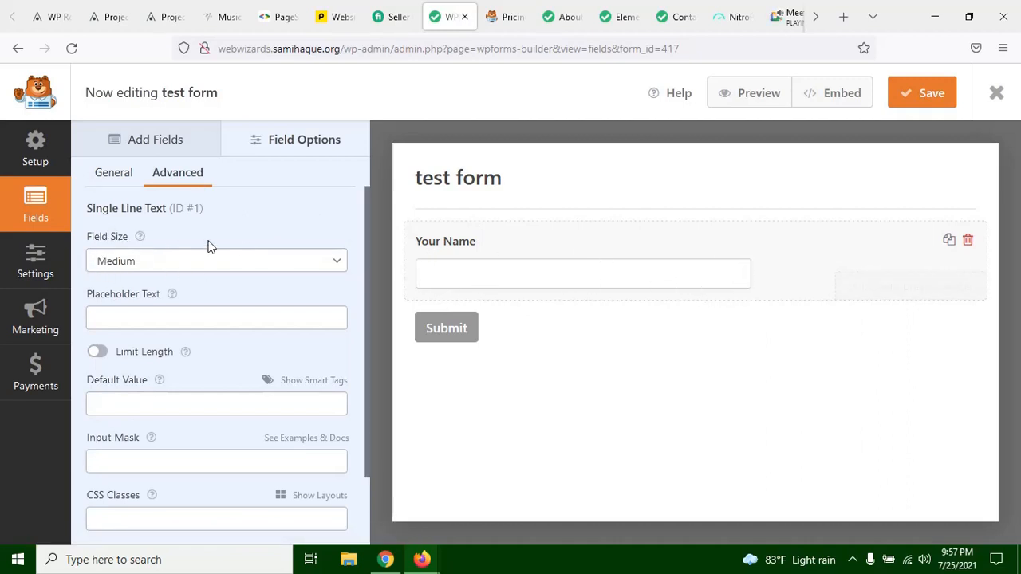
left_click(133, 261)
left_click(118, 329)
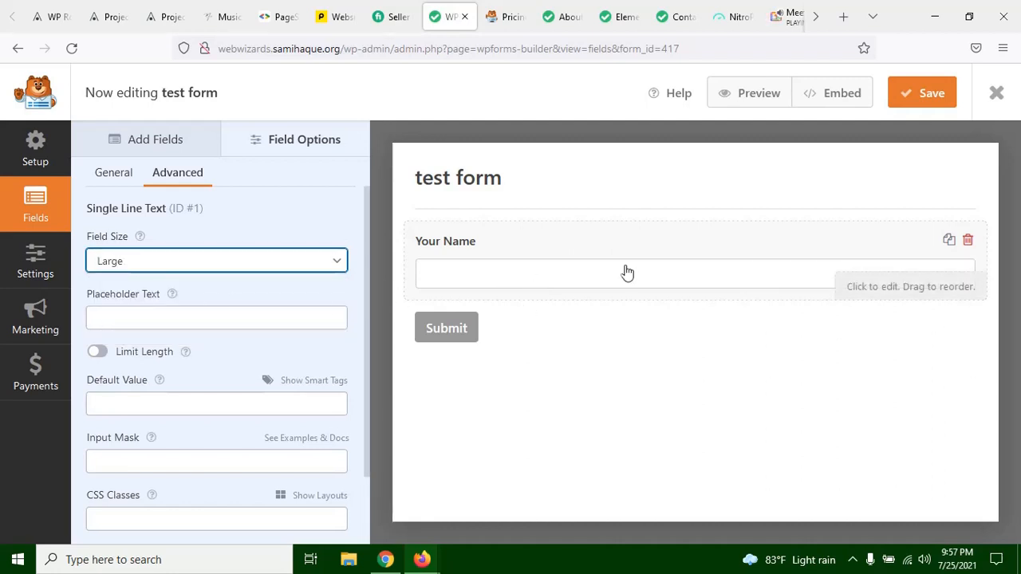
left_click(244, 259)
left_click(193, 313)
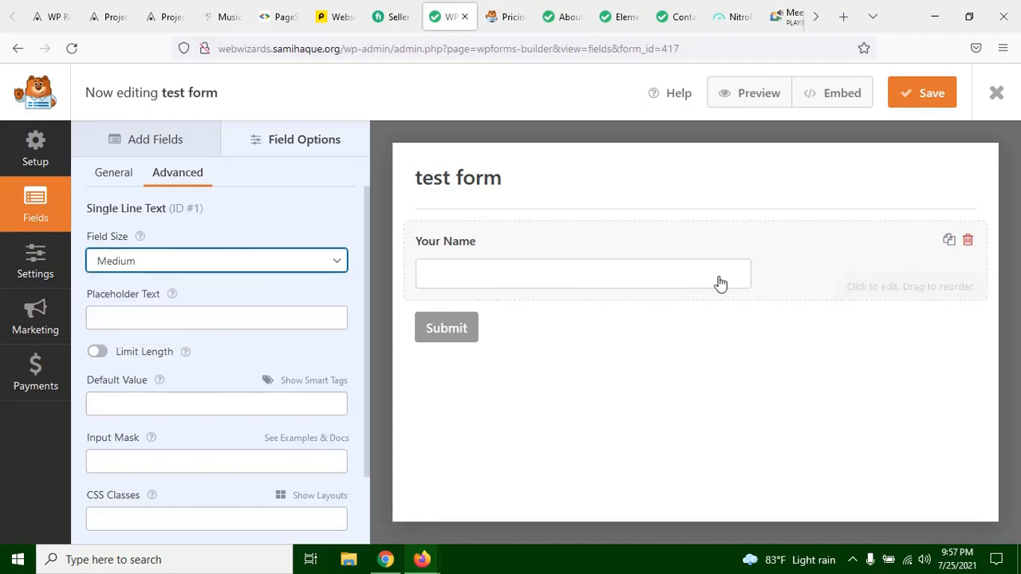
left_click(140, 272)
left_click(135, 289)
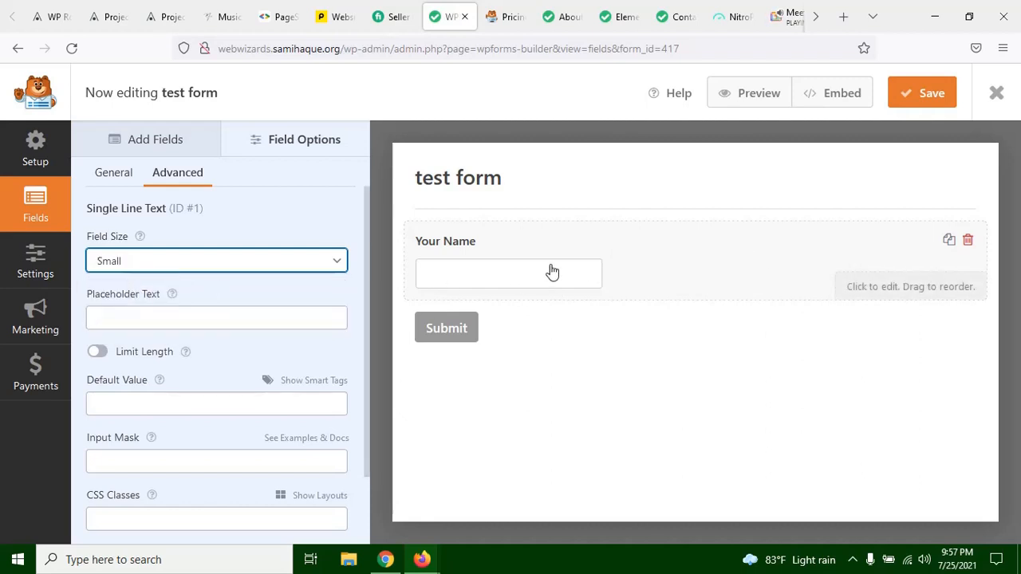
left_click(213, 262)
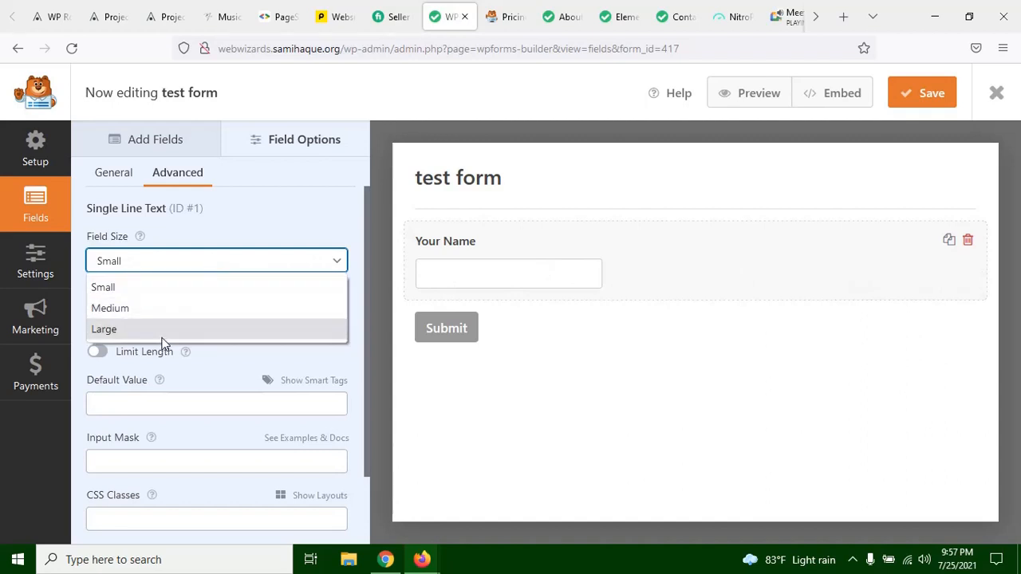
left_click(169, 303)
Step: Set the Your Name field's placeholder text to "type your name"
left_click(134, 318)
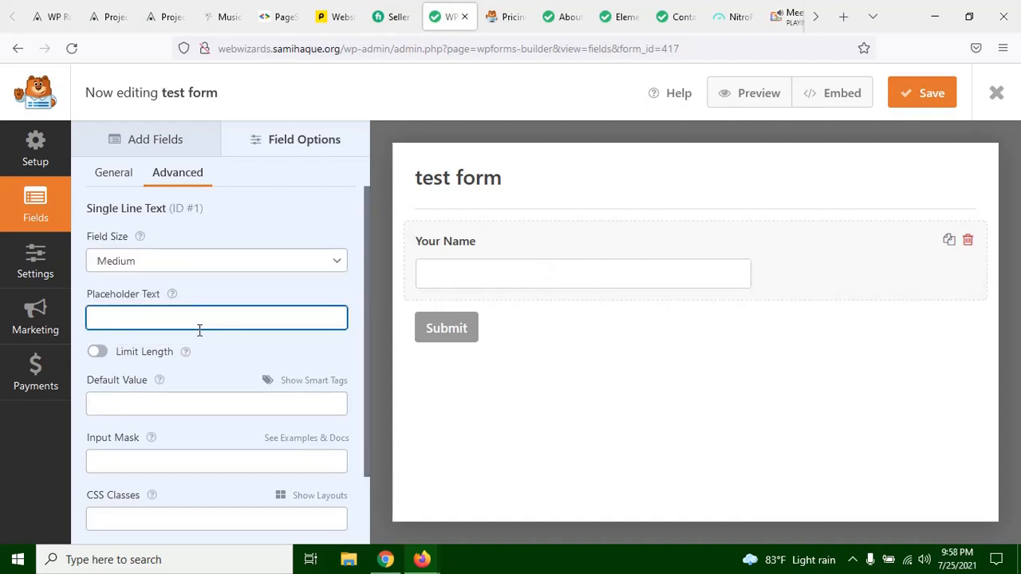
type("type ")
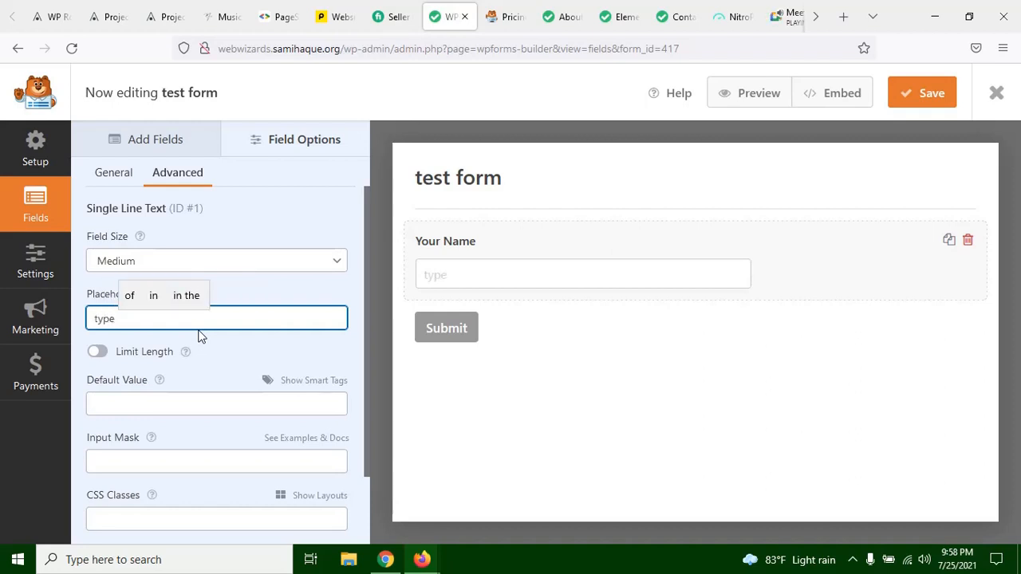
type("your name")
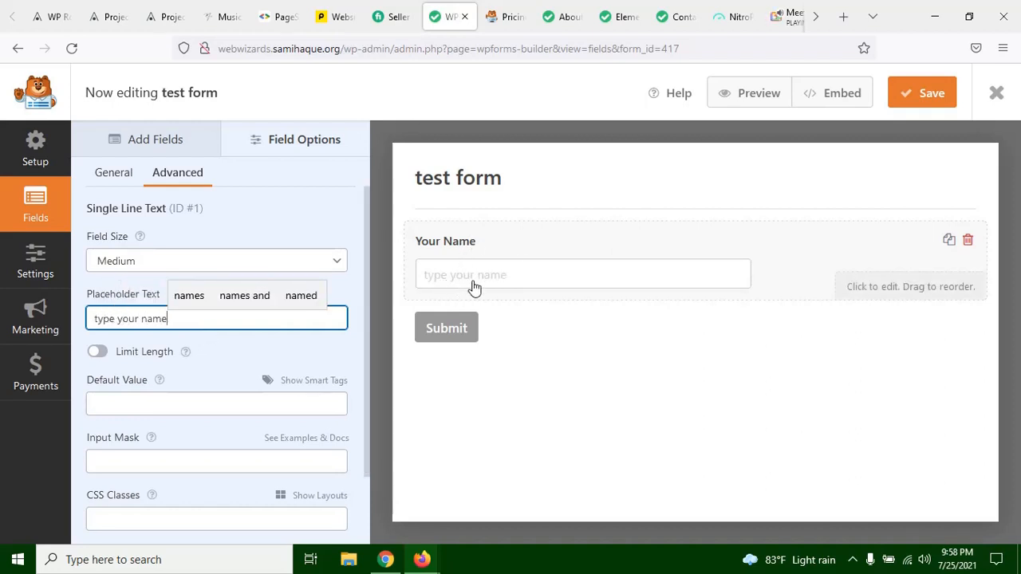
Step: Compare with the name field on the site's contact page, then hide the Your Name field's label in the form builder
left_click(677, 20)
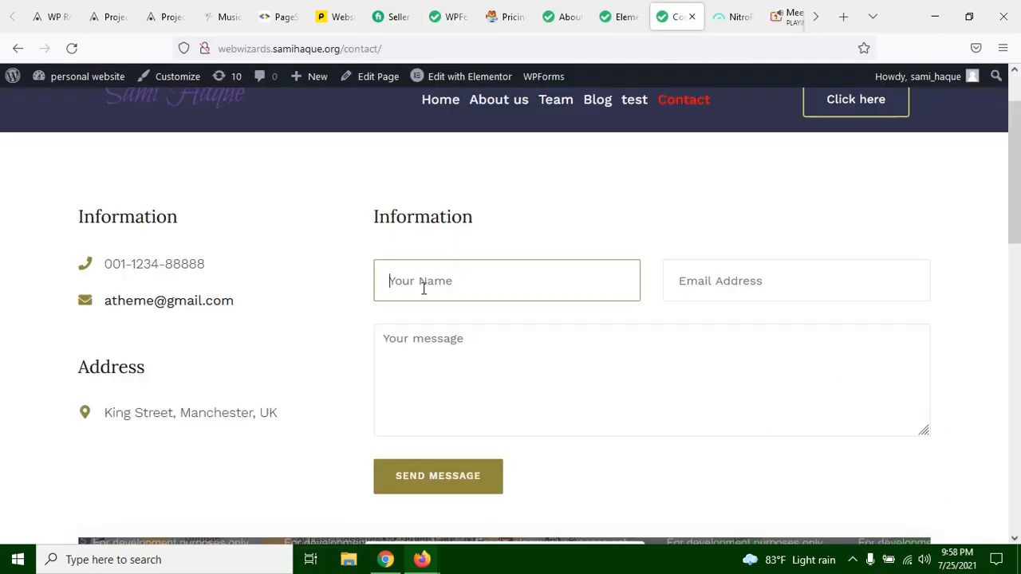
left_click(459, 22)
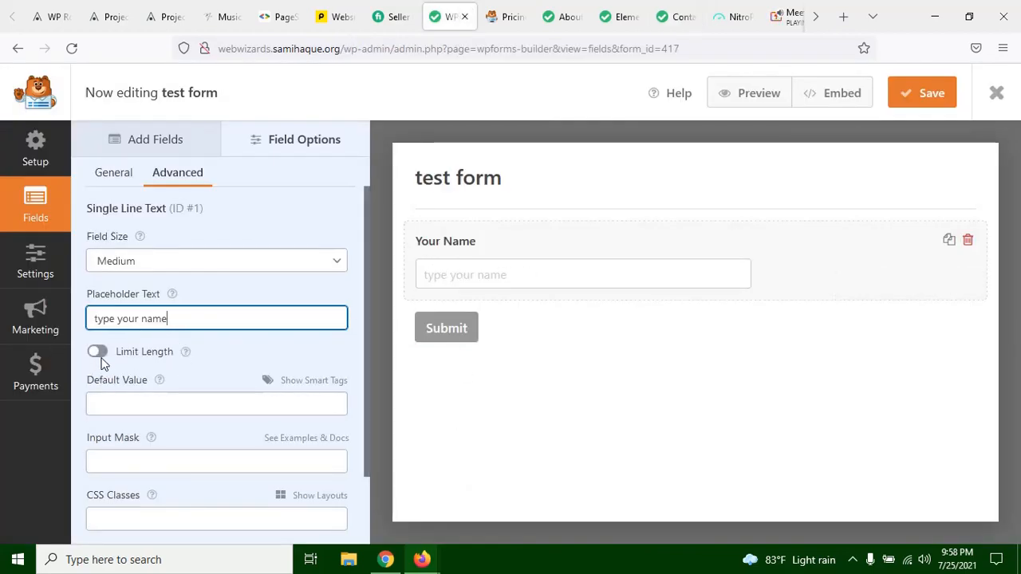
scroll(167, 359, "down", 1)
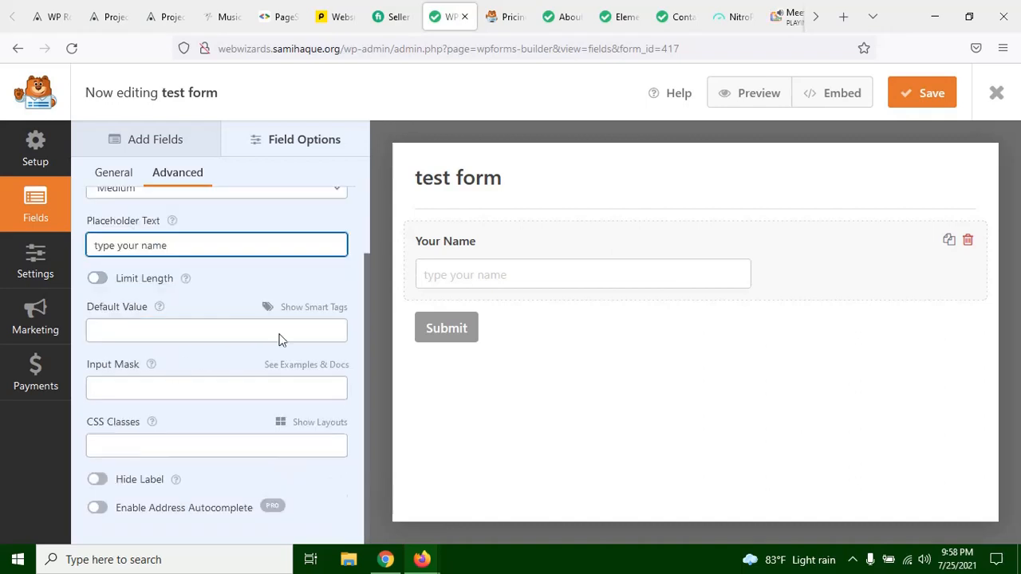
left_click(97, 479)
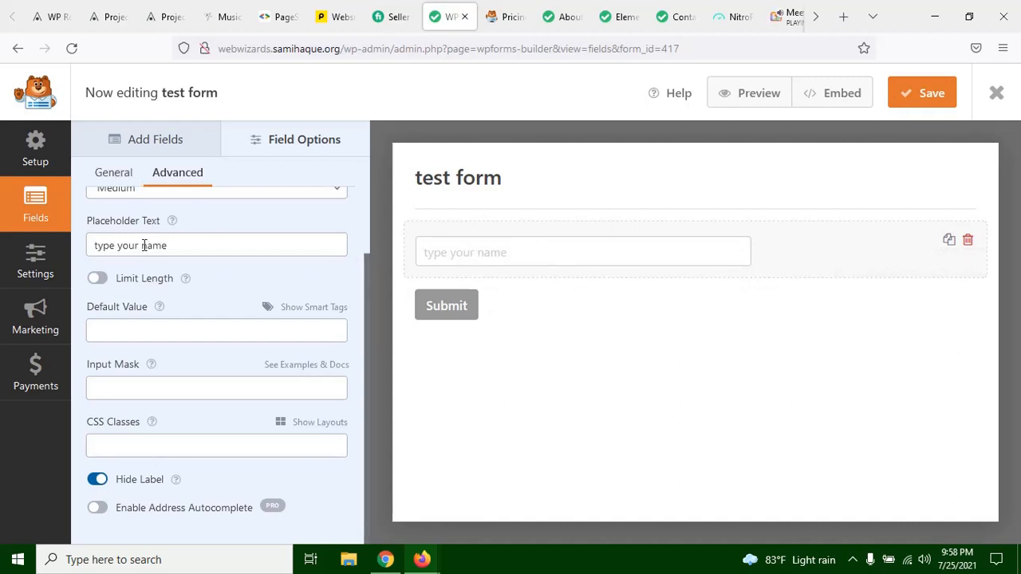
Step: Turn off label hiding for the Your Name field in its advanced options
left_click(98, 481)
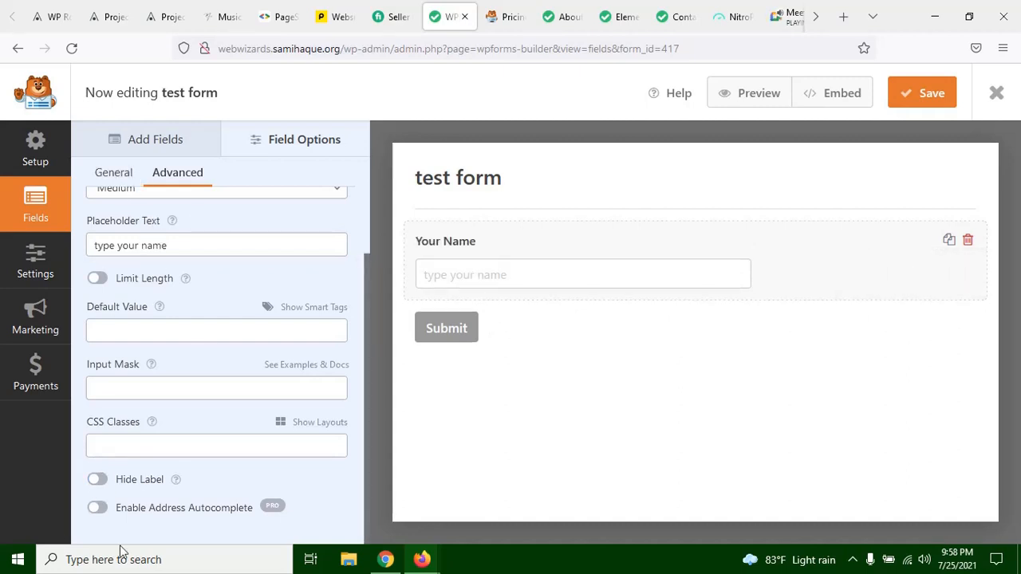
scroll(312, 353, "up", 2)
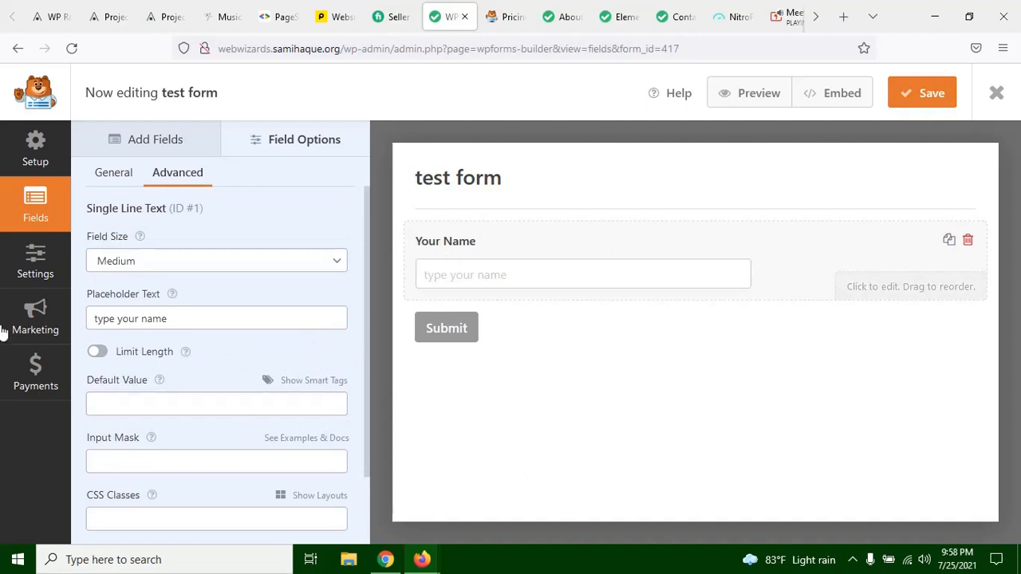
Step: Try out the Limit Length option on the Your Name field with a limit of 1 character, then switch it off
left_click(103, 353)
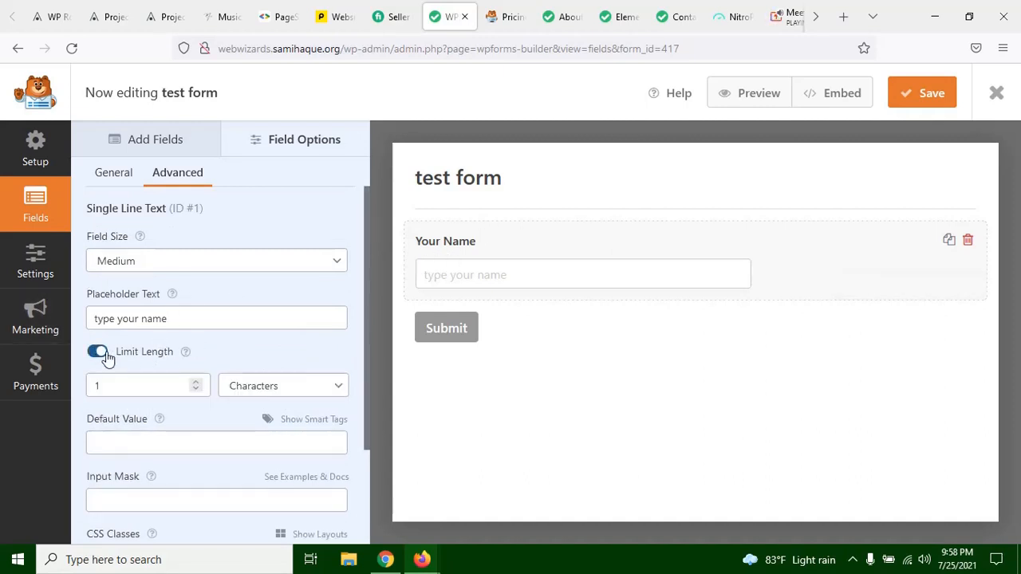
left_click(276, 390)
left_click(273, 390)
left_click(164, 386)
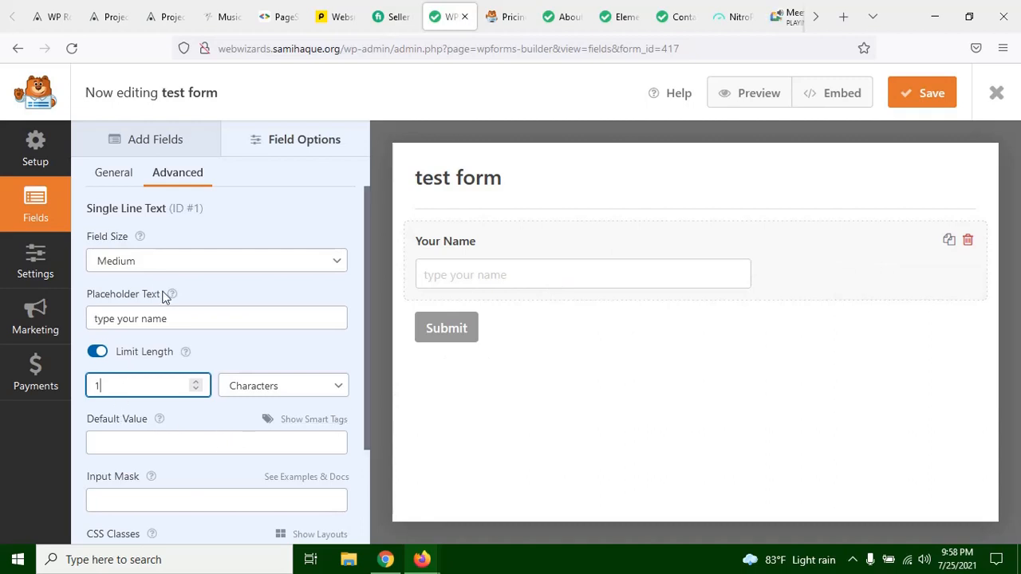
left_click(175, 321)
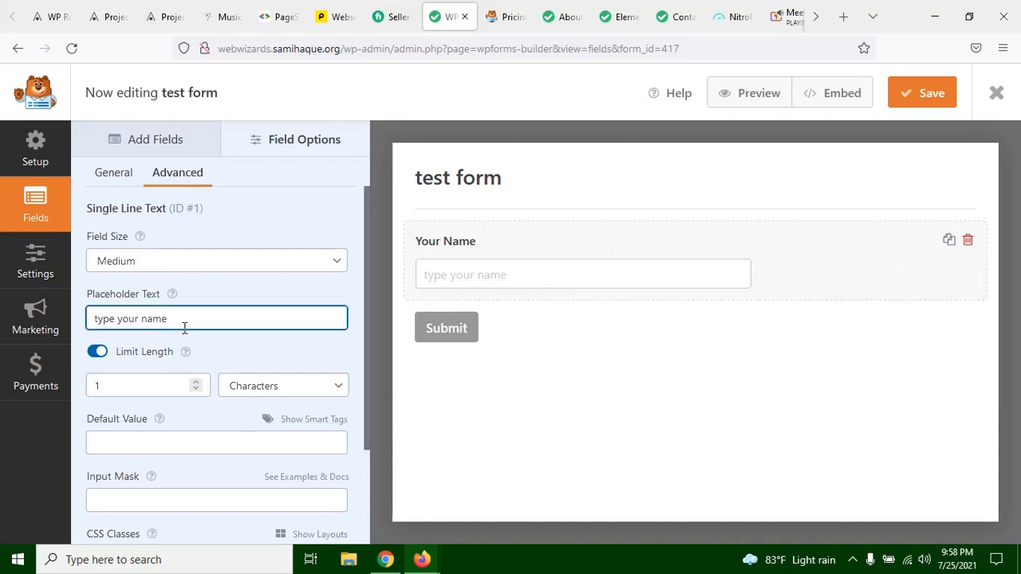
type("vgdgd")
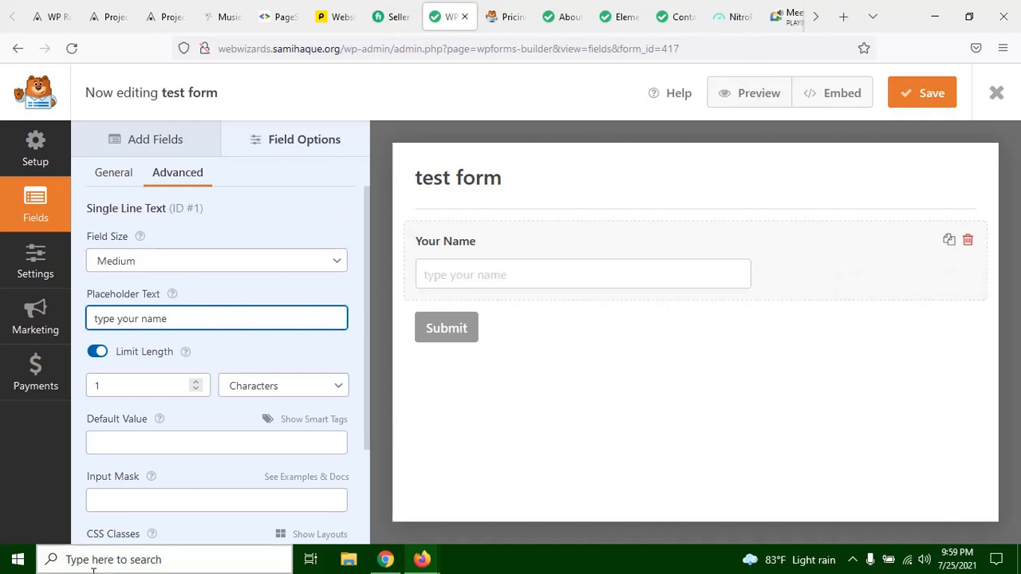
left_click(124, 391)
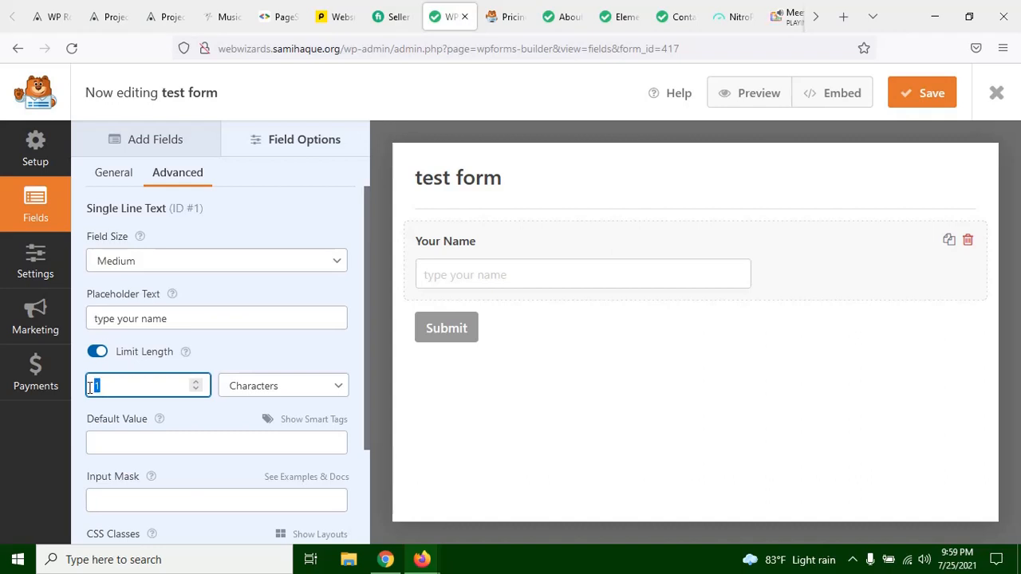
left_click(104, 388)
left_click(110, 389)
left_click(96, 352)
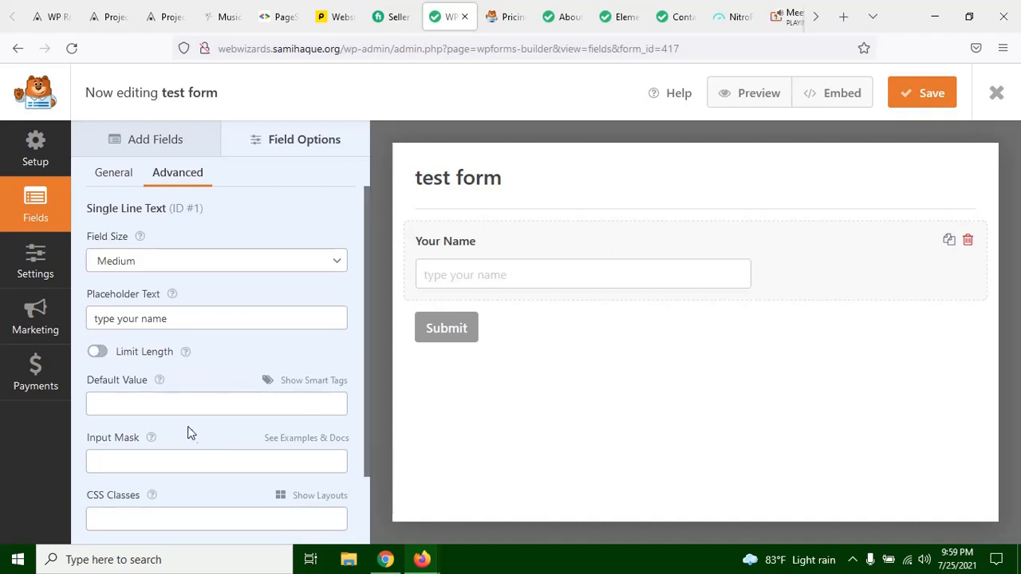
right_click(118, 366)
left_click(218, 337)
Step: Make the Your Name field required in its general options
left_click(128, 173)
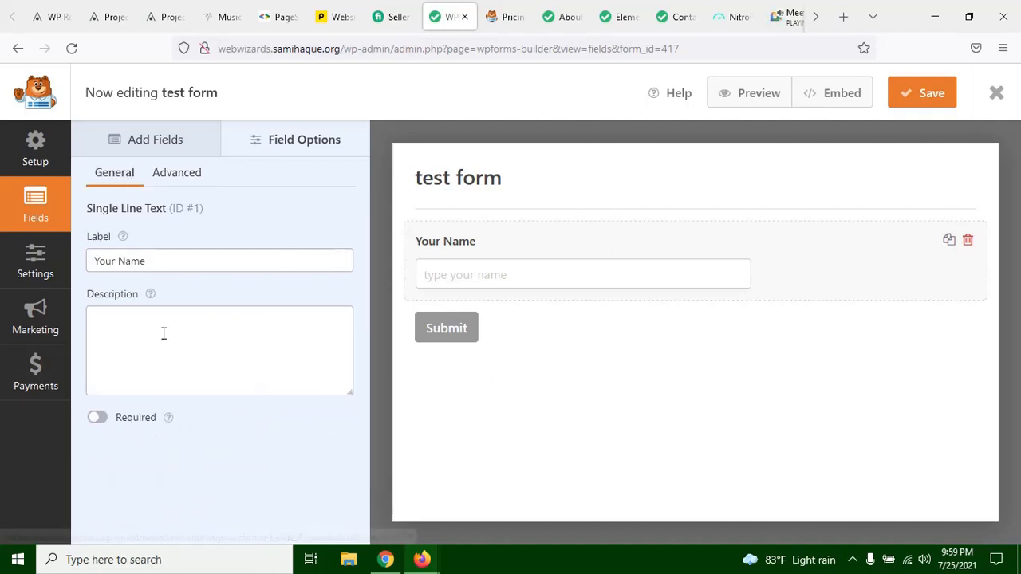
left_click(98, 418)
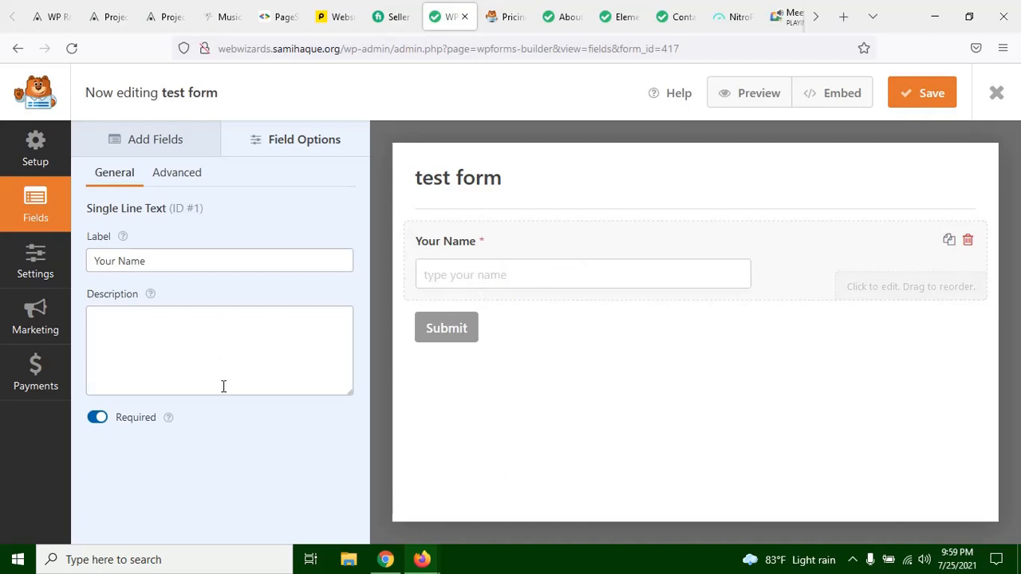
left_click(200, 353)
left_click(195, 289)
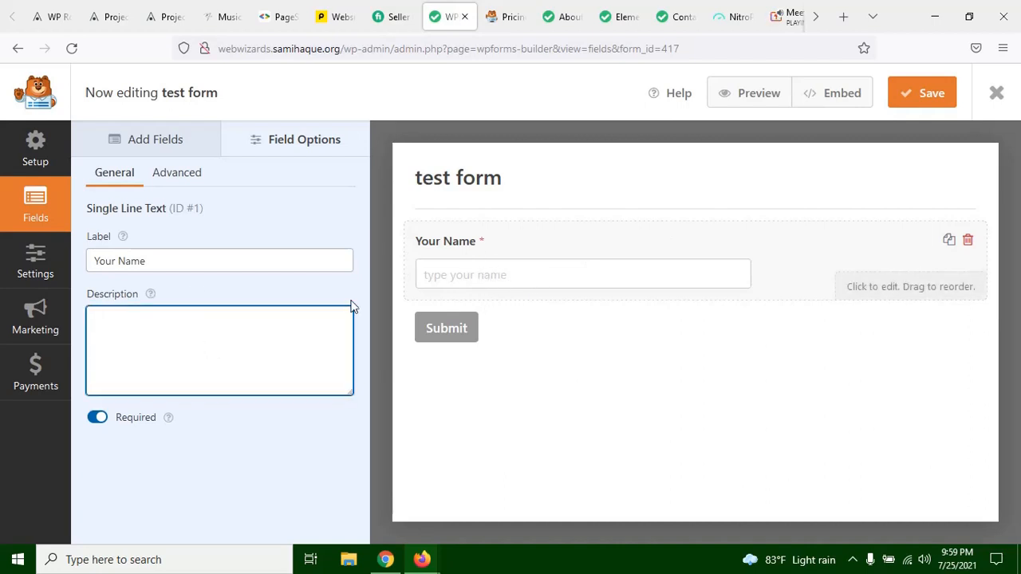
left_click(96, 423)
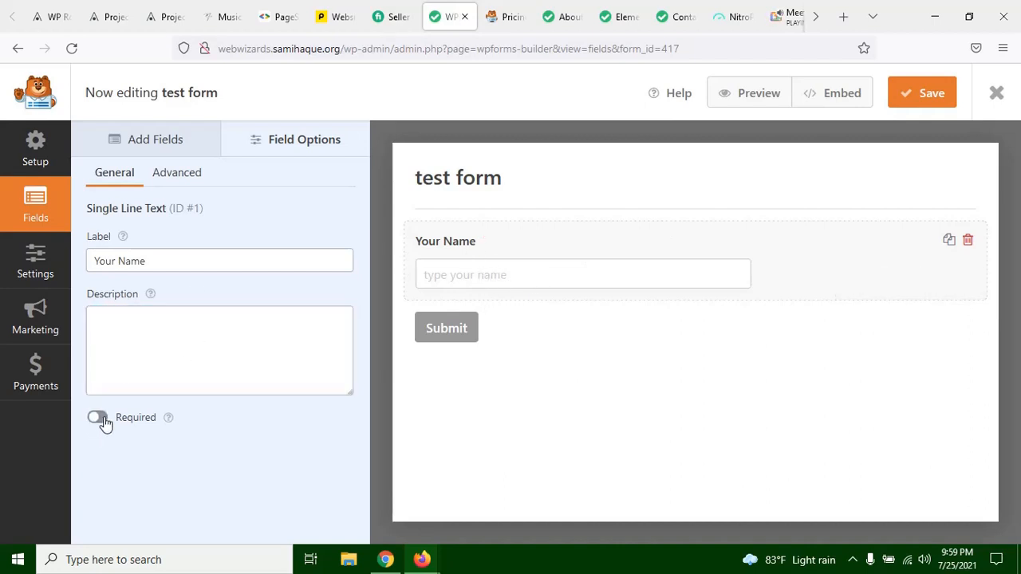
left_click(99, 422)
Step: Add a Dropdown field below the Your Name field and open its options
left_click(153, 142)
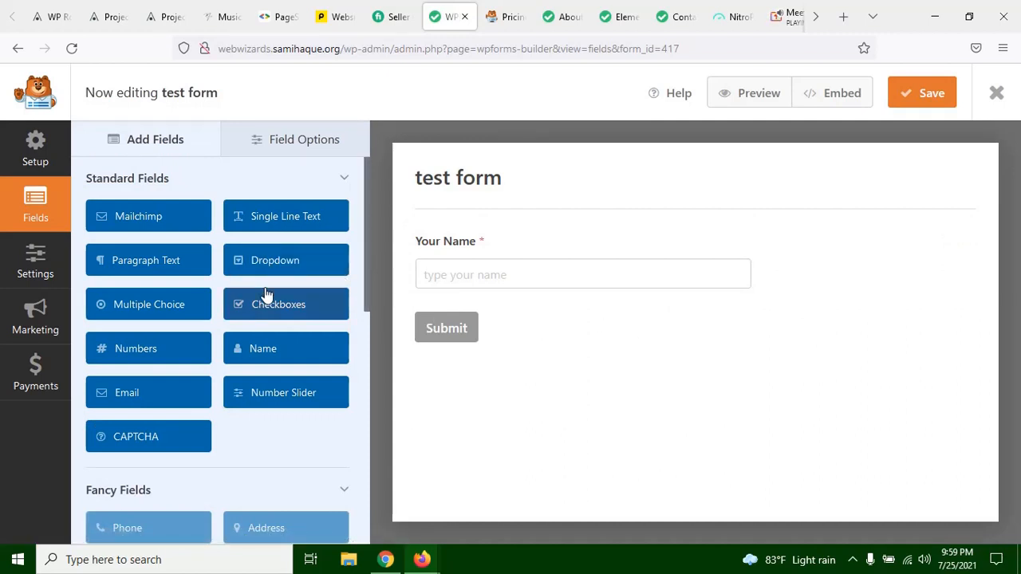
left_click_drag(271, 261, 476, 292)
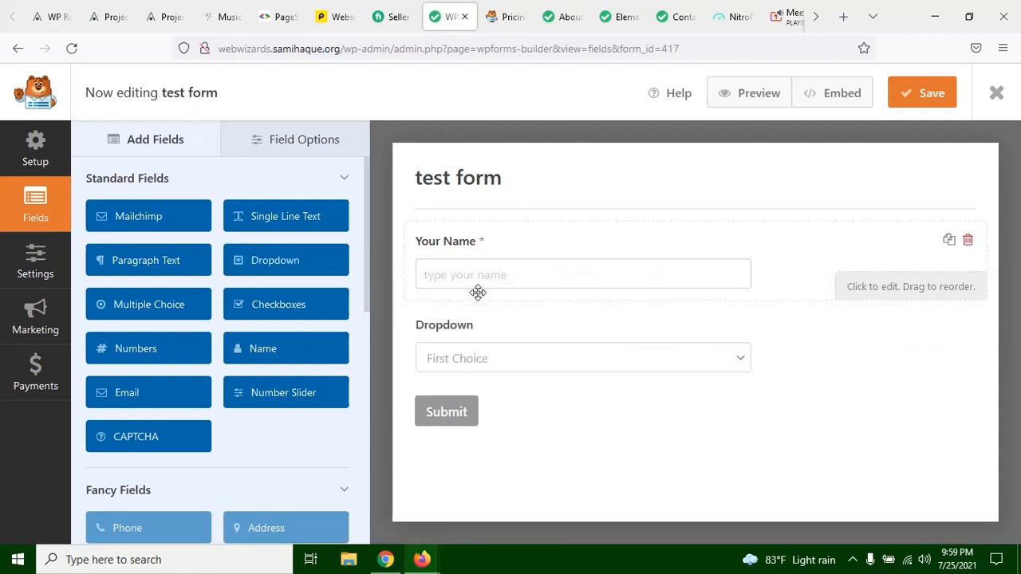
left_click(507, 365)
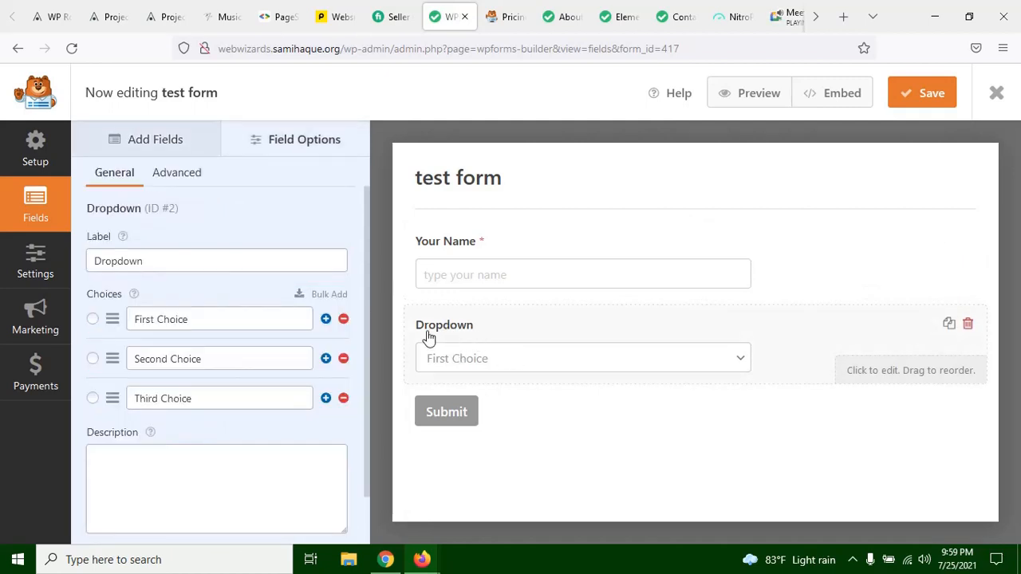
Step: Change the dropdown field's label to "Select a plan"
left_click(158, 259)
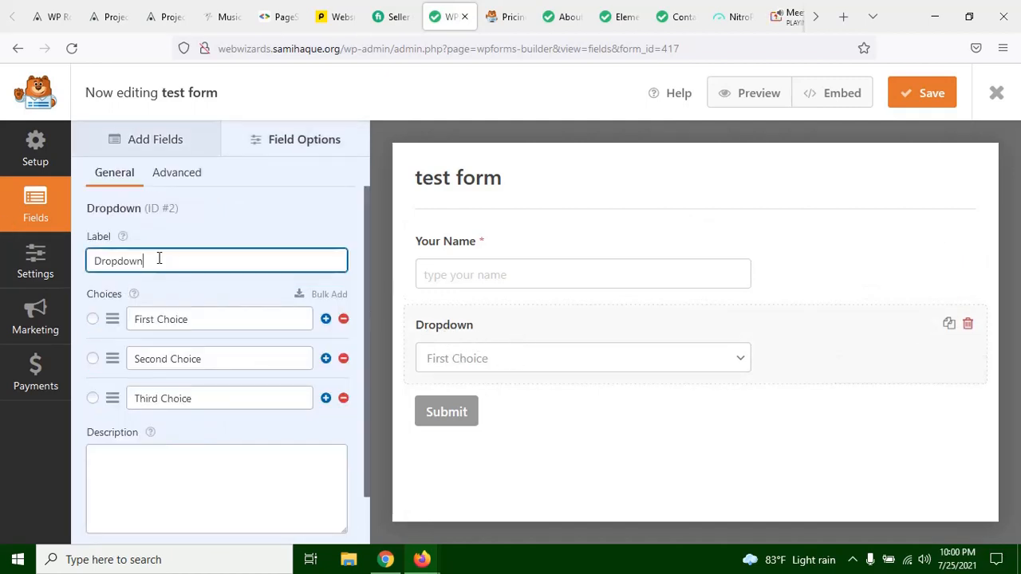
key("ctrl+a")
type("sele")
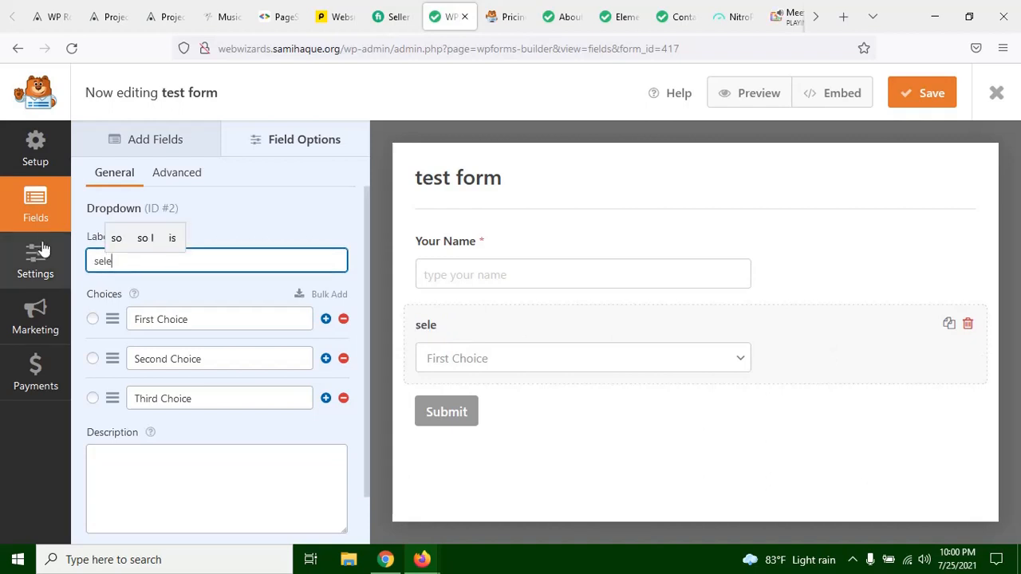
type("ct a plan")
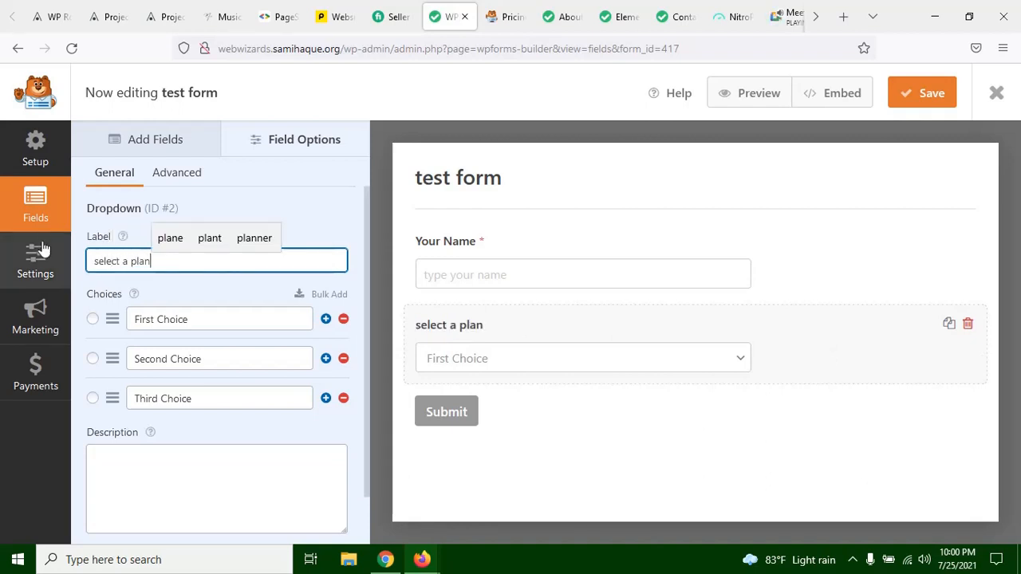
left_click(90, 261)
key("BackSpace")
type("S")
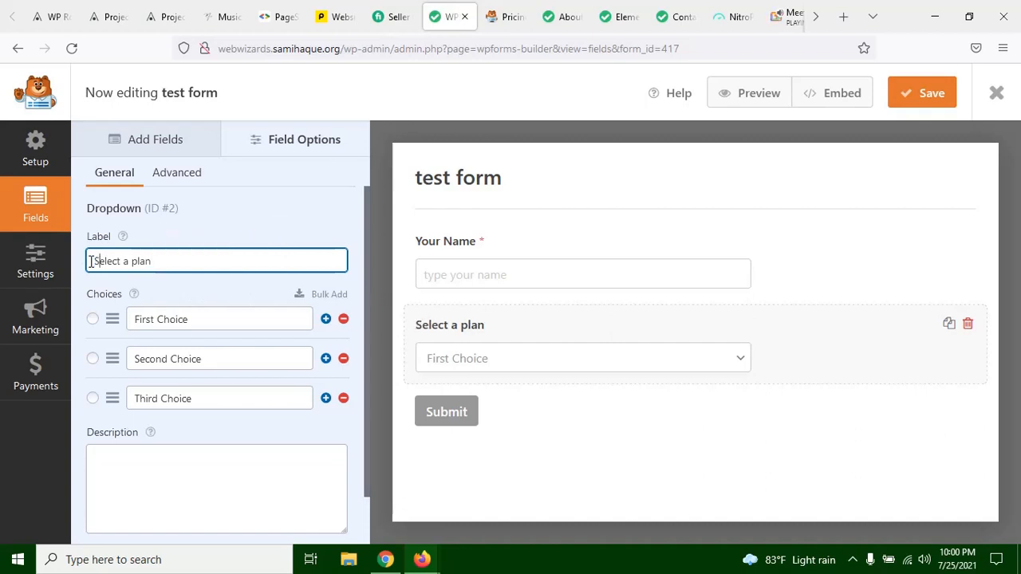
Step: Rename the three choices of the Select a plan dropdown to A, B and C
left_click(196, 321)
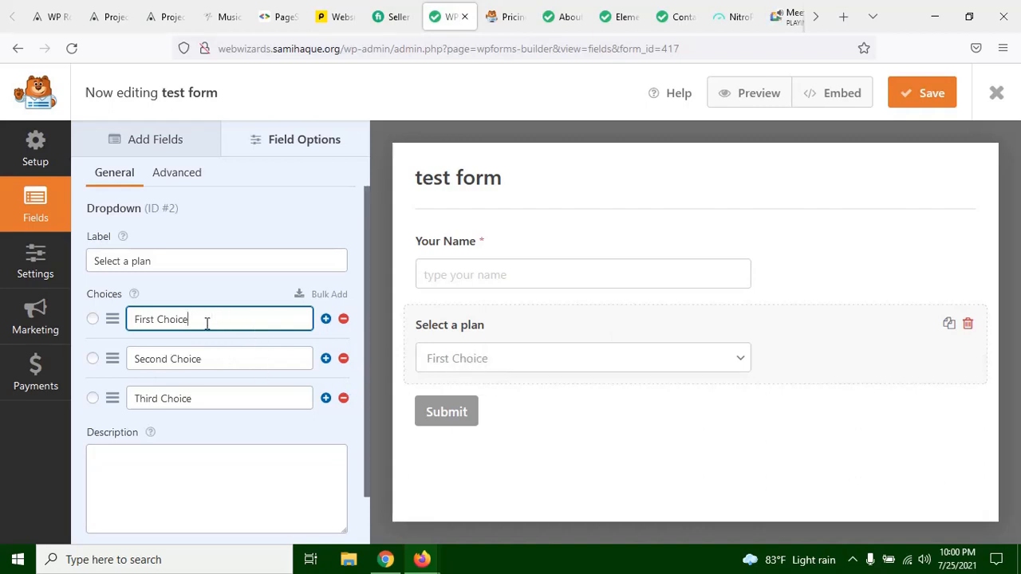
left_click_drag(207, 323, 113, 323)
left_click_drag(233, 318, 72, 314)
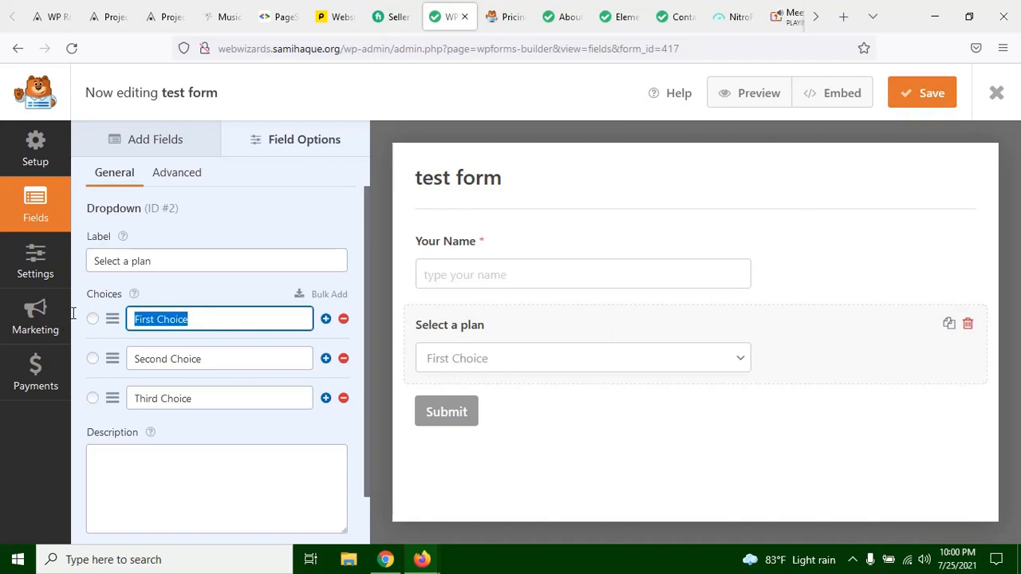
type("A")
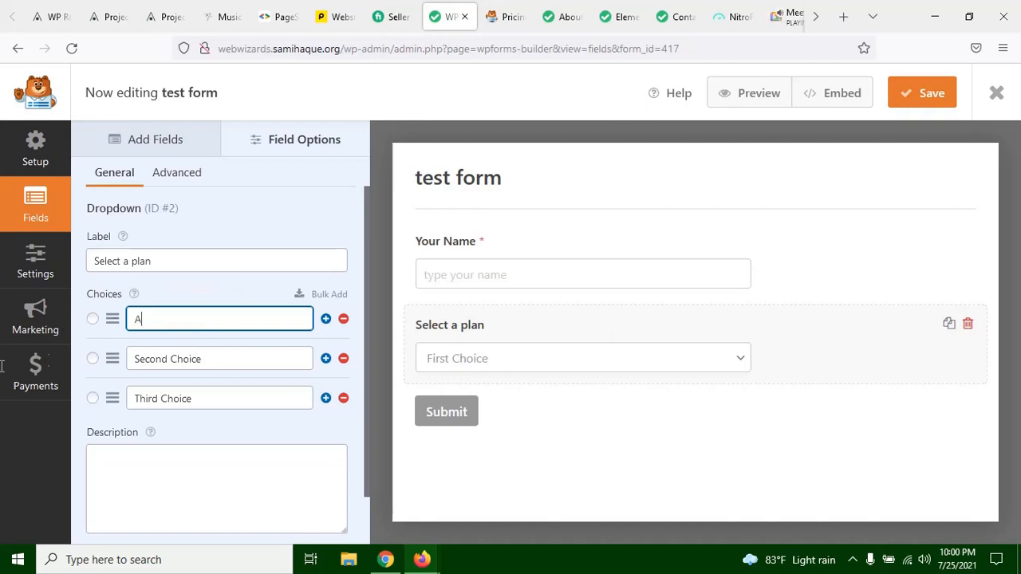
left_click_drag(201, 358, 3, 365)
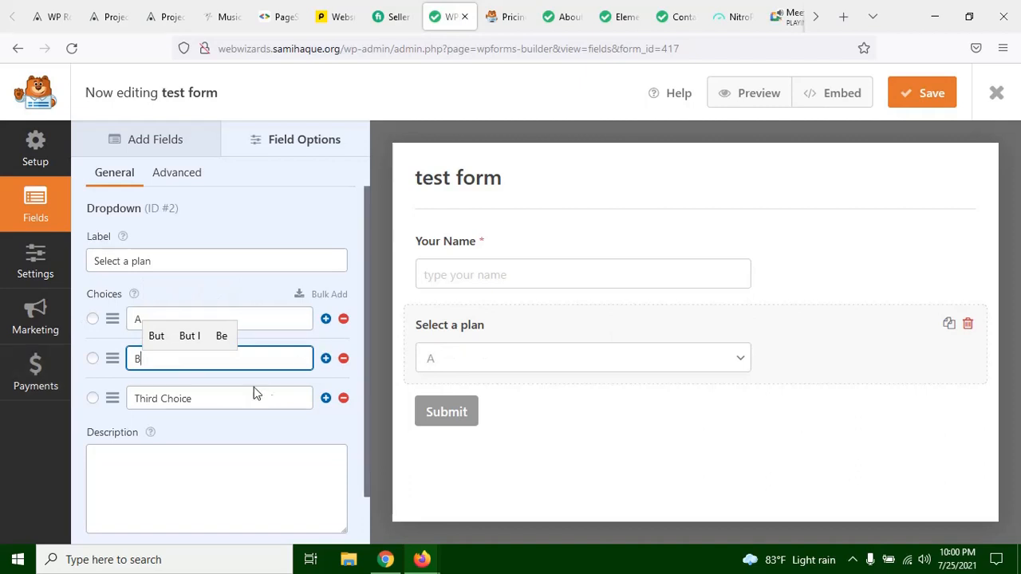
triple_click(183, 405)
type("C")
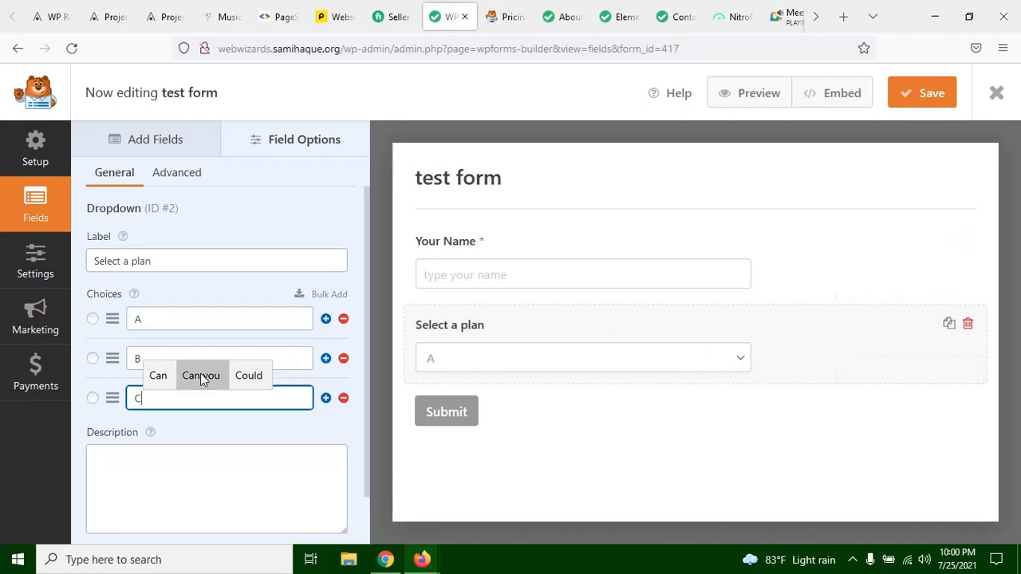
left_click(204, 426)
Step: Try the description texts "dummyy" and "best plan" under the Select a plan dropdown, then clear the description
scroll(200, 435, "down", 1)
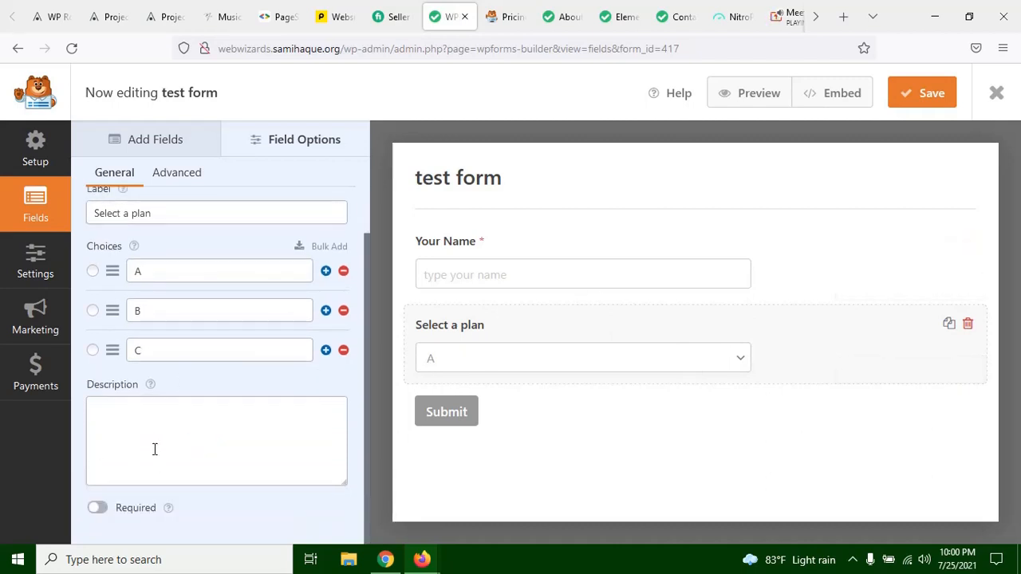
left_click(112, 427)
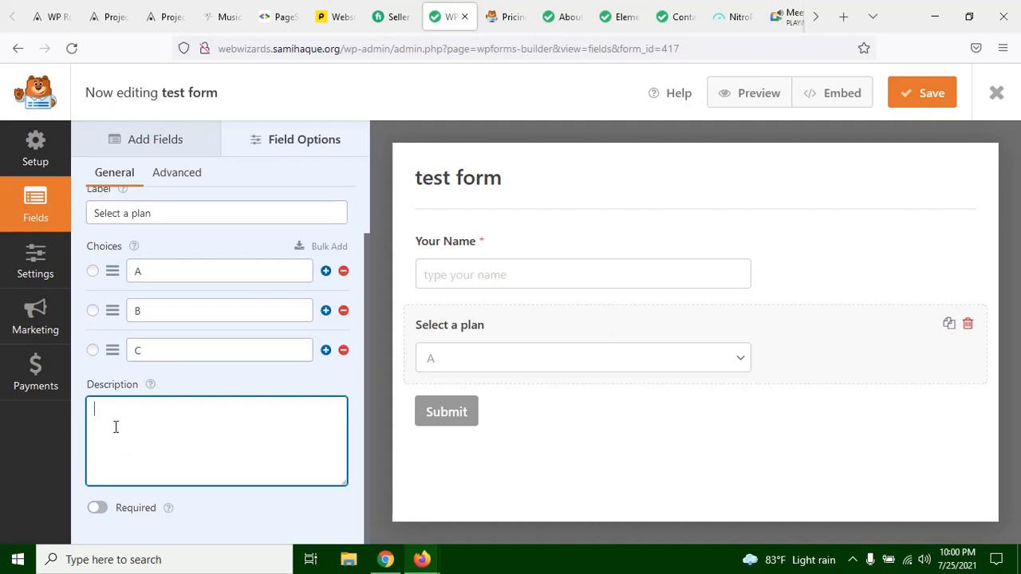
type("dummyy")
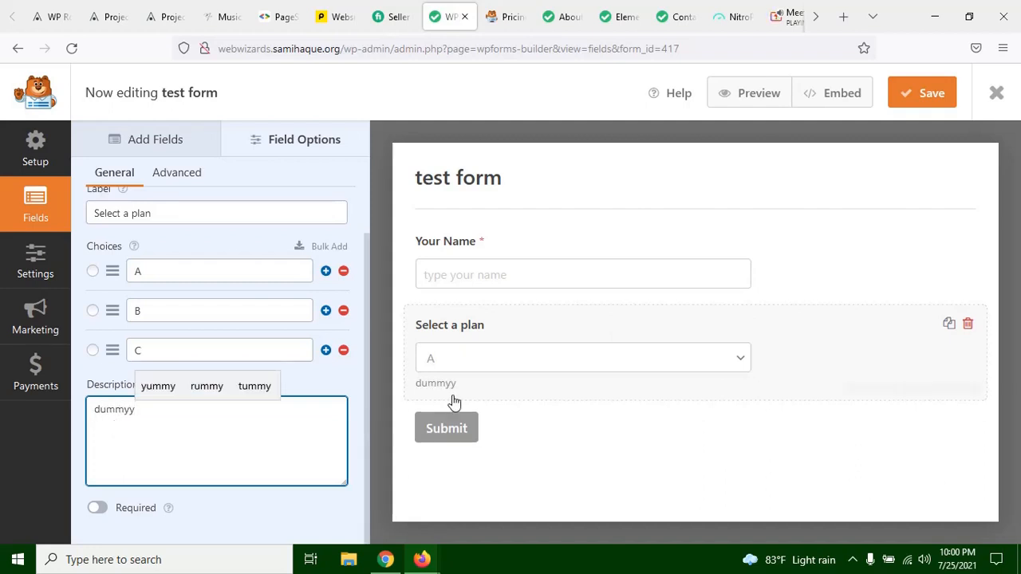
left_click_drag(136, 420, 101, 413)
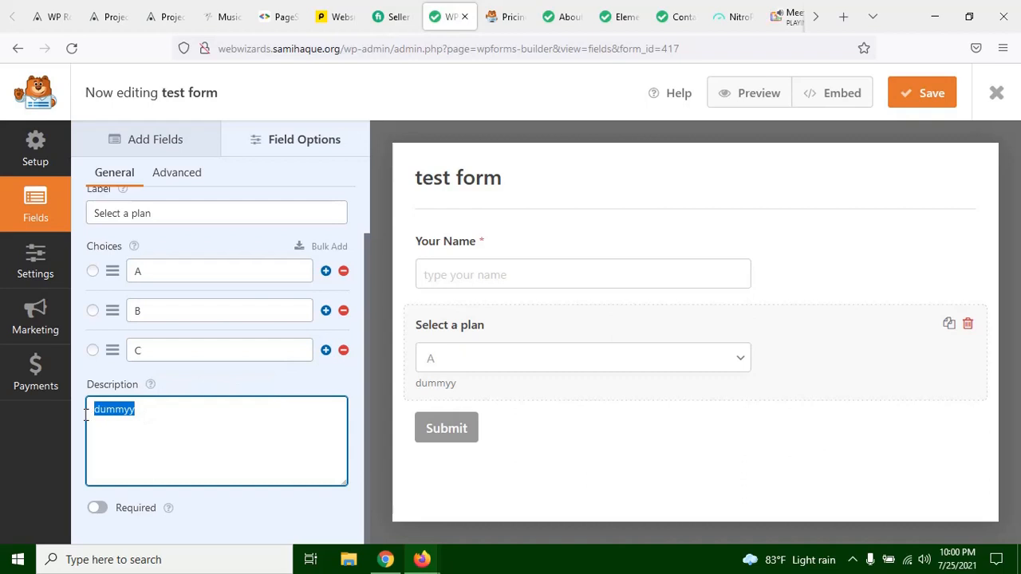
key("BackSpace")
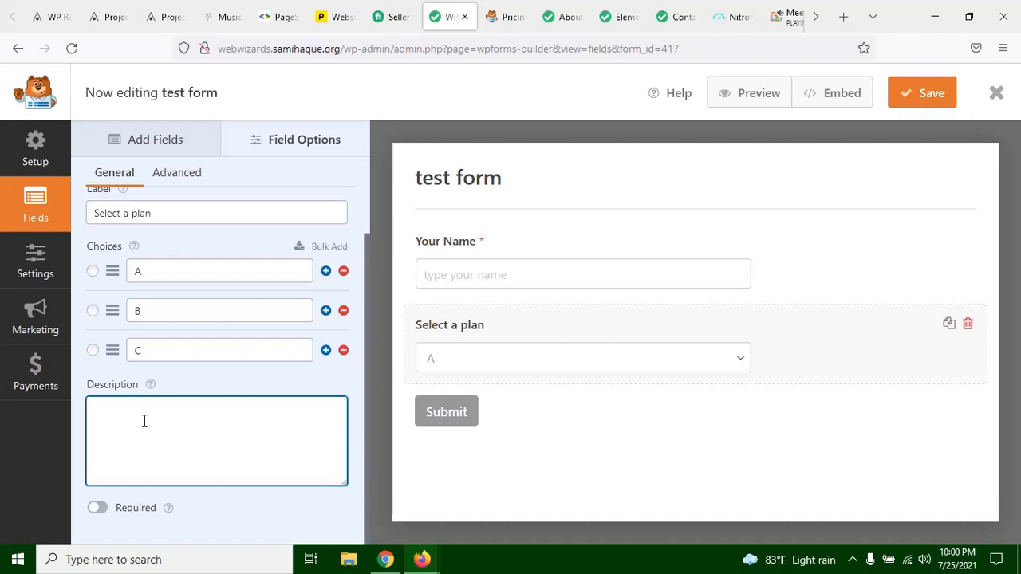
type("best plan")
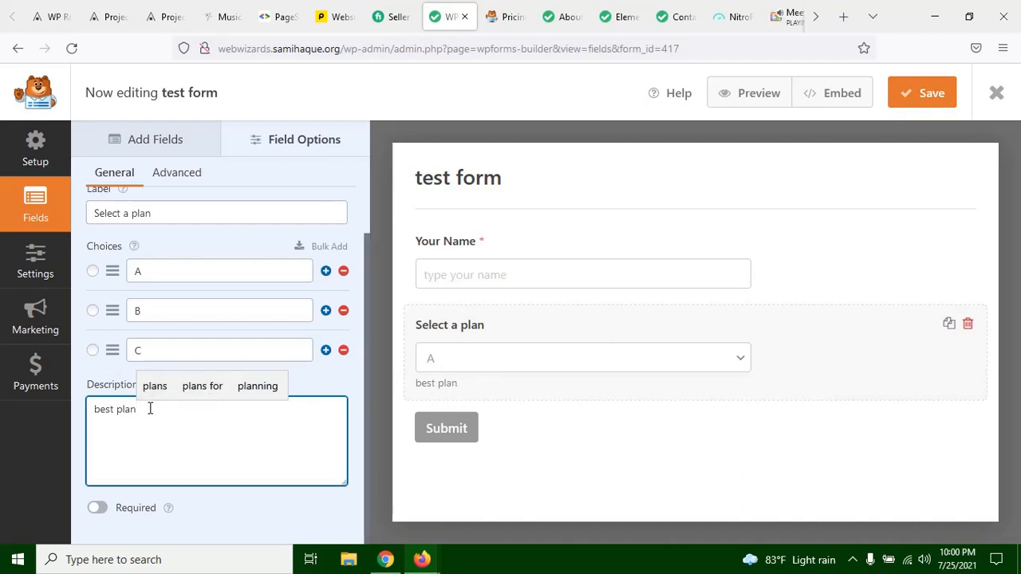
key("ctrl+a")
key("BackSpace")
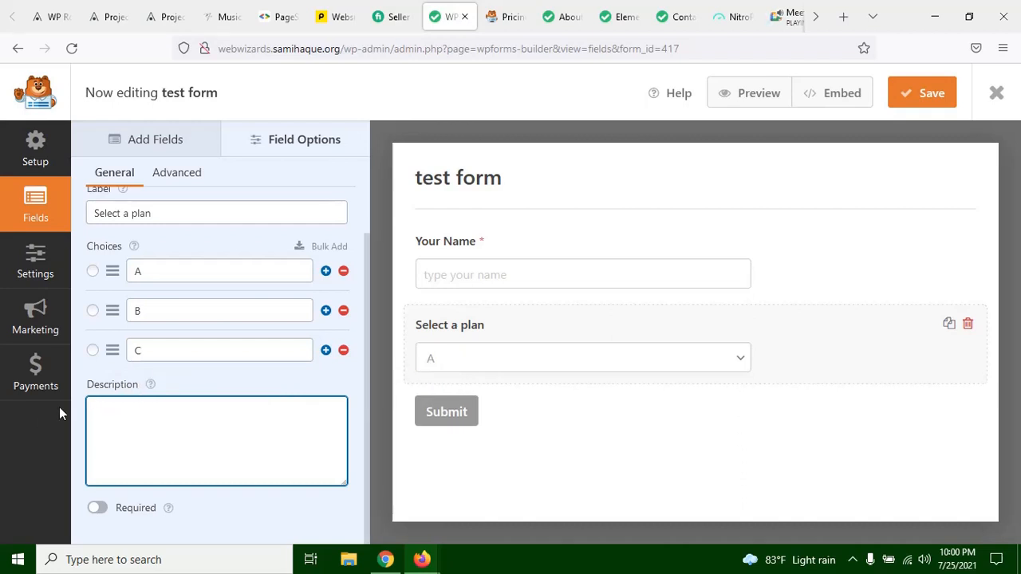
Step: Try choice B as the default of the Select a plan dropdown, then set the default to choice A
left_click(92, 271)
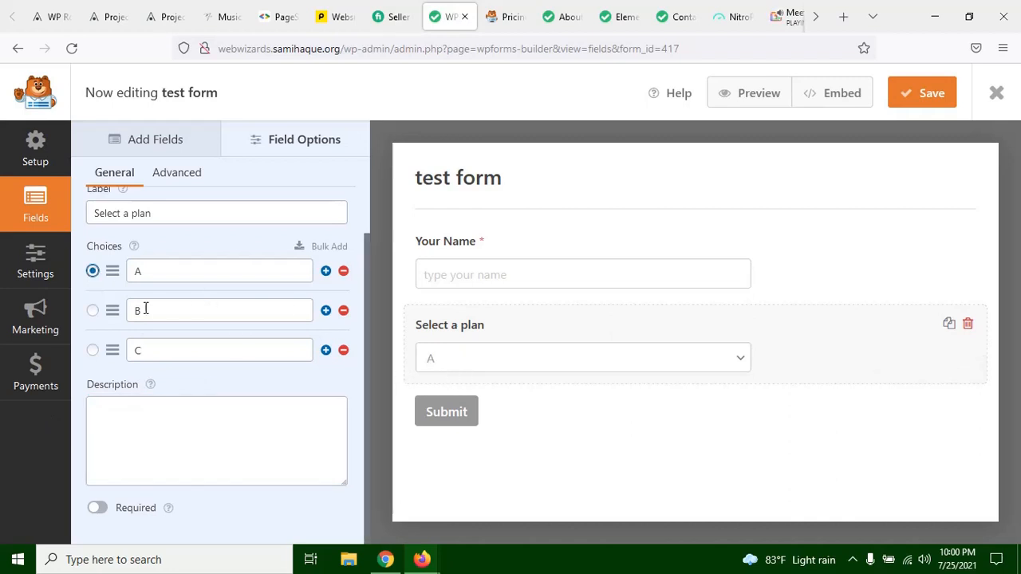
left_click(94, 312)
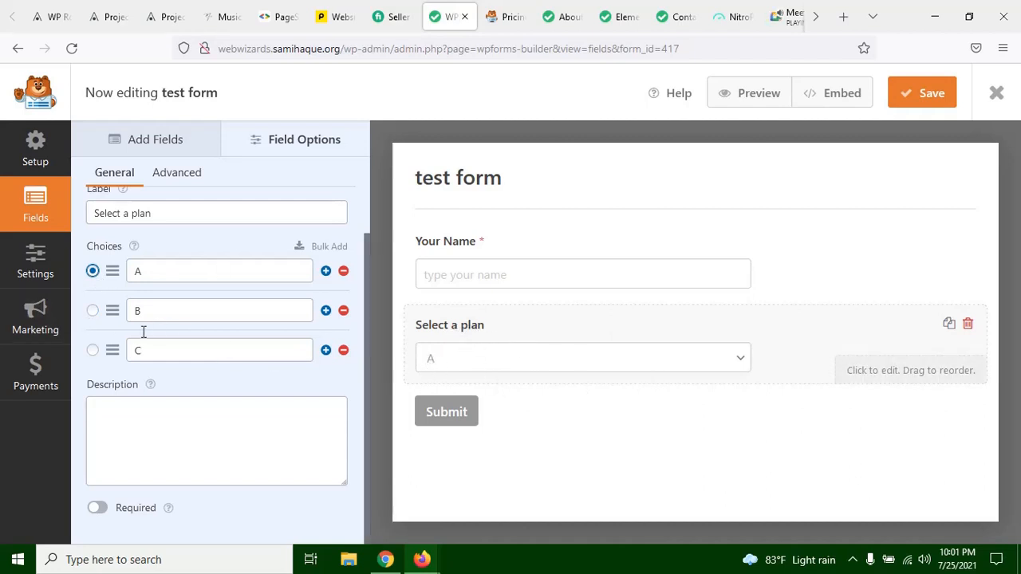
left_click(93, 311)
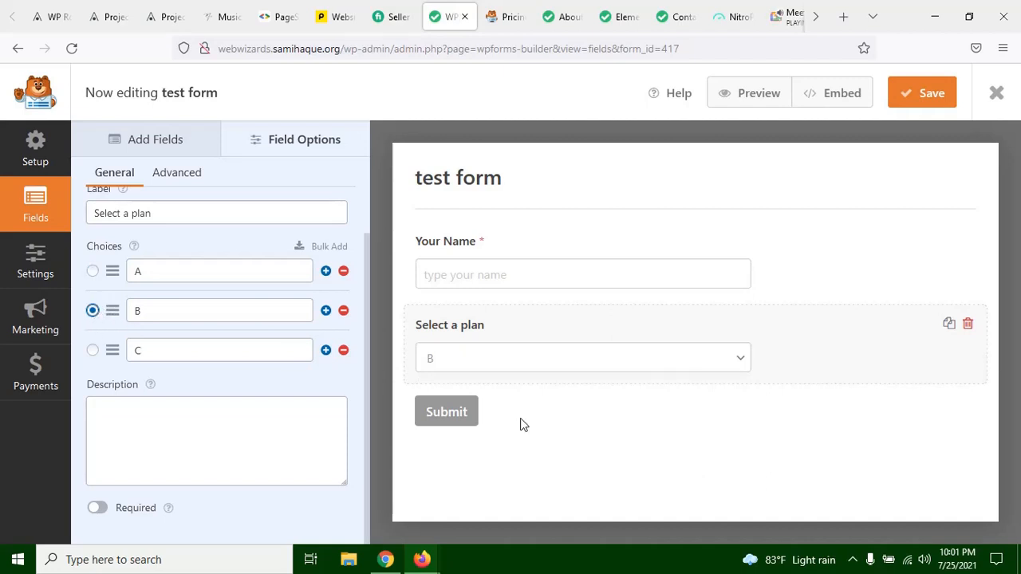
left_click(93, 272)
scroll(250, 340, "up", 1)
scroll(249, 339, "up", 1)
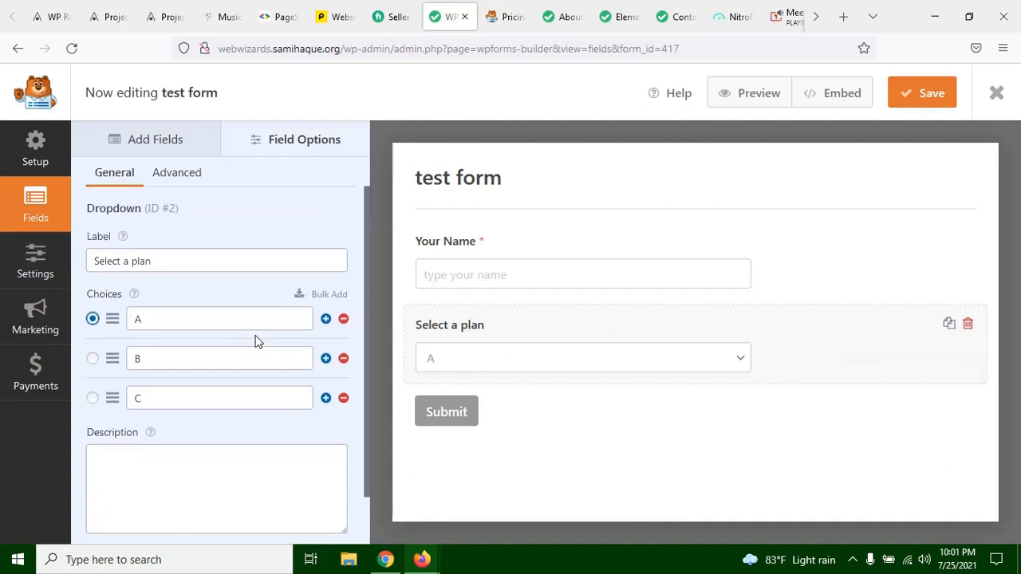
Step: Try the Modern and Classic styles on the Select a plan dropdown, then set its style to Modern
left_click(180, 174)
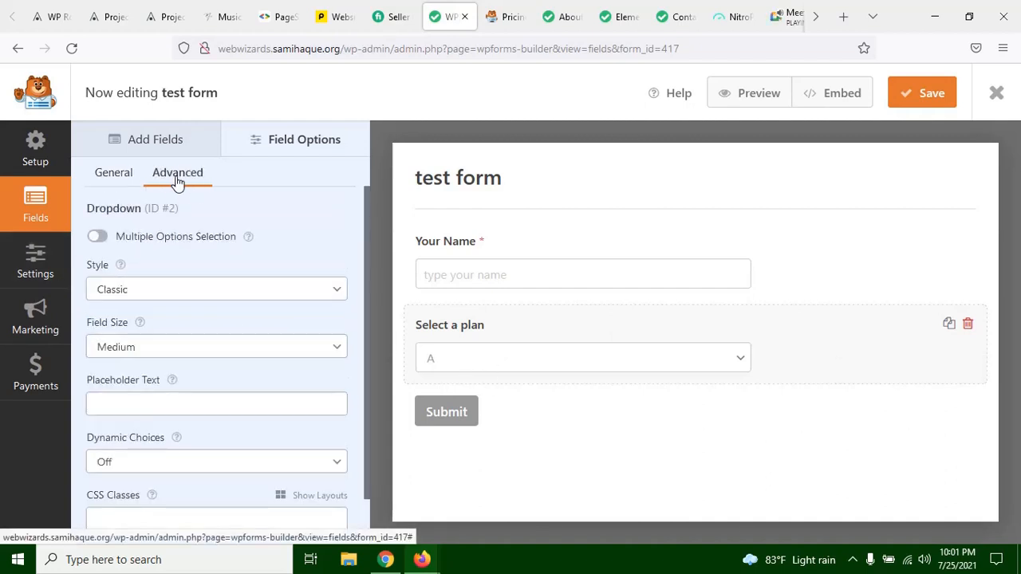
left_click(158, 290)
left_click(134, 339)
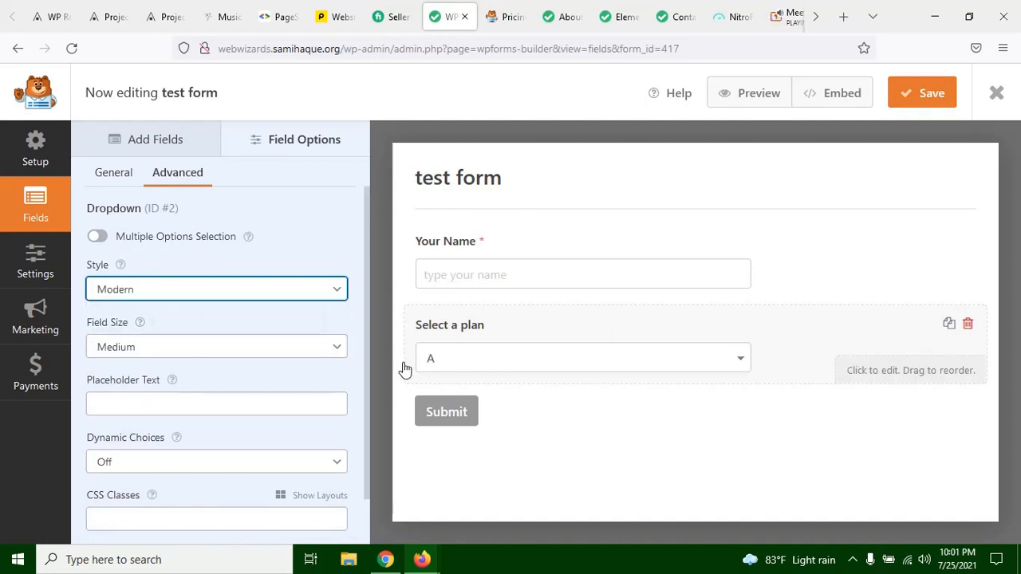
left_click(157, 289)
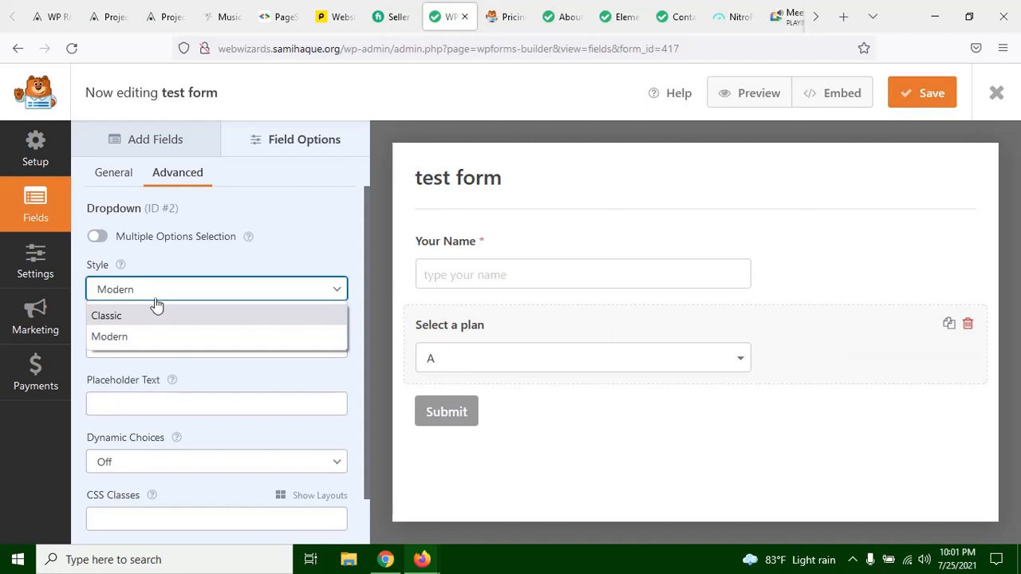
left_click(167, 319)
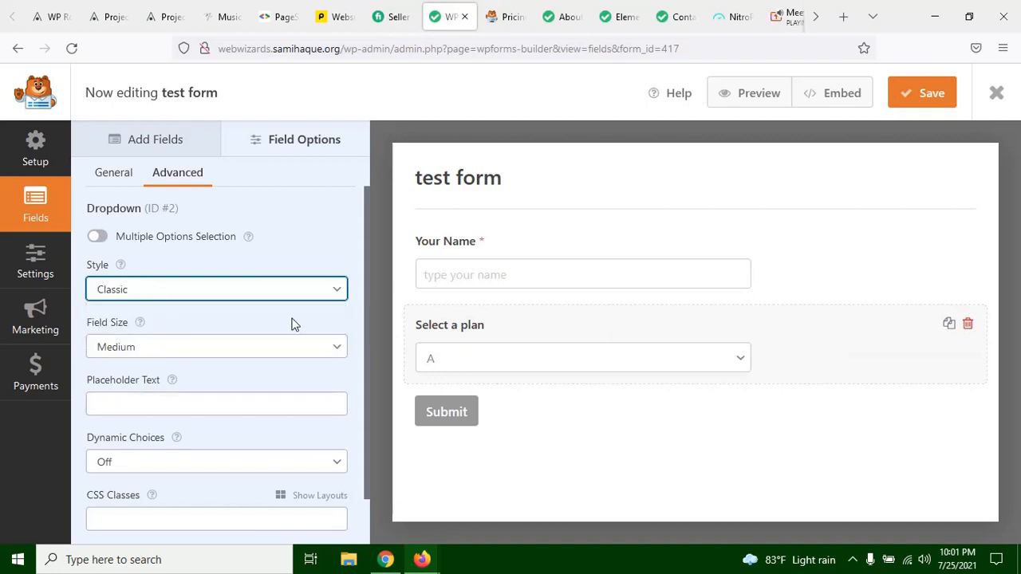
left_click(243, 296)
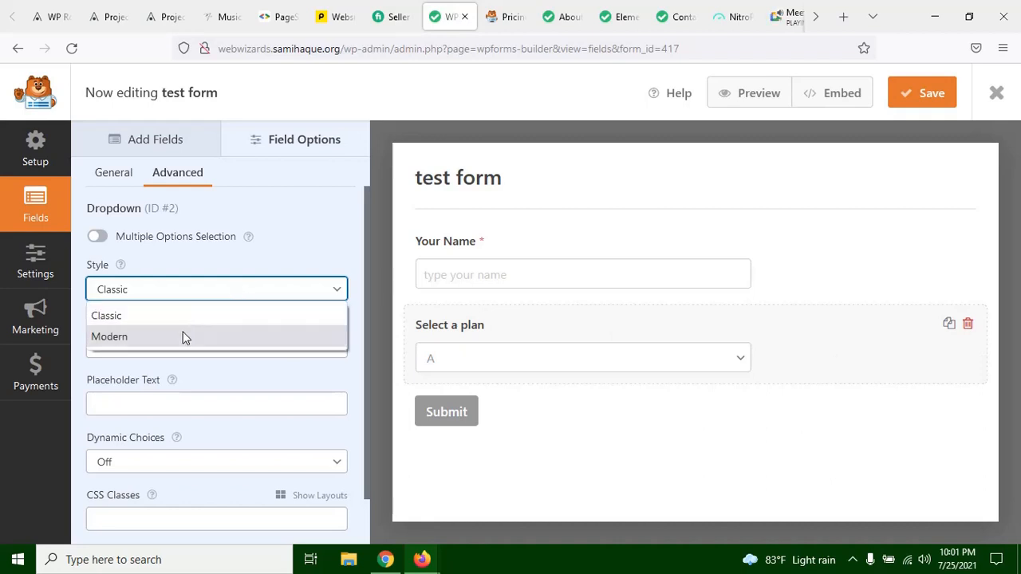
left_click(182, 336)
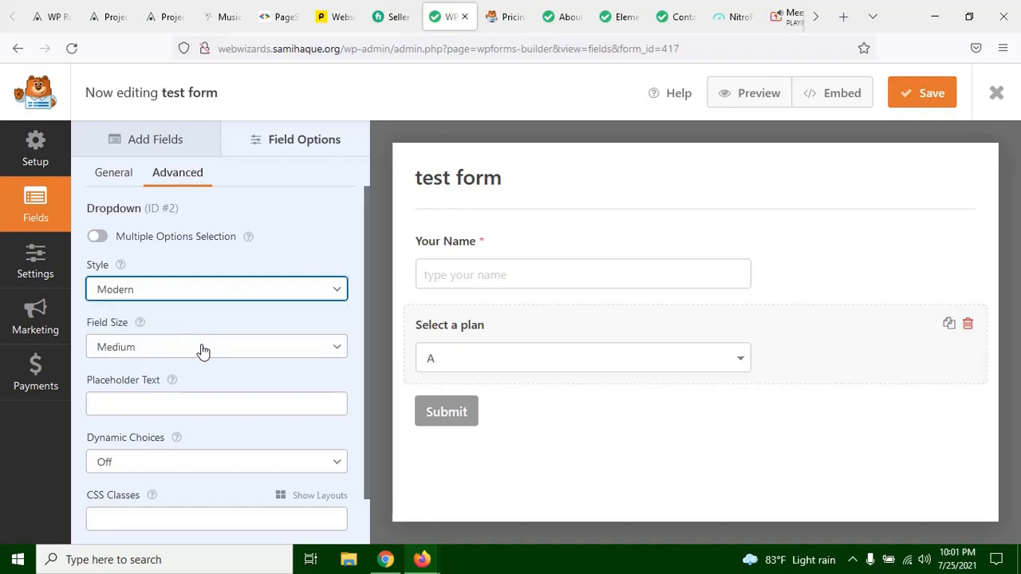
Step: Try different field sizes on the Select a plan dropdown and set the size to Small
left_click(198, 348)
left_click(189, 376)
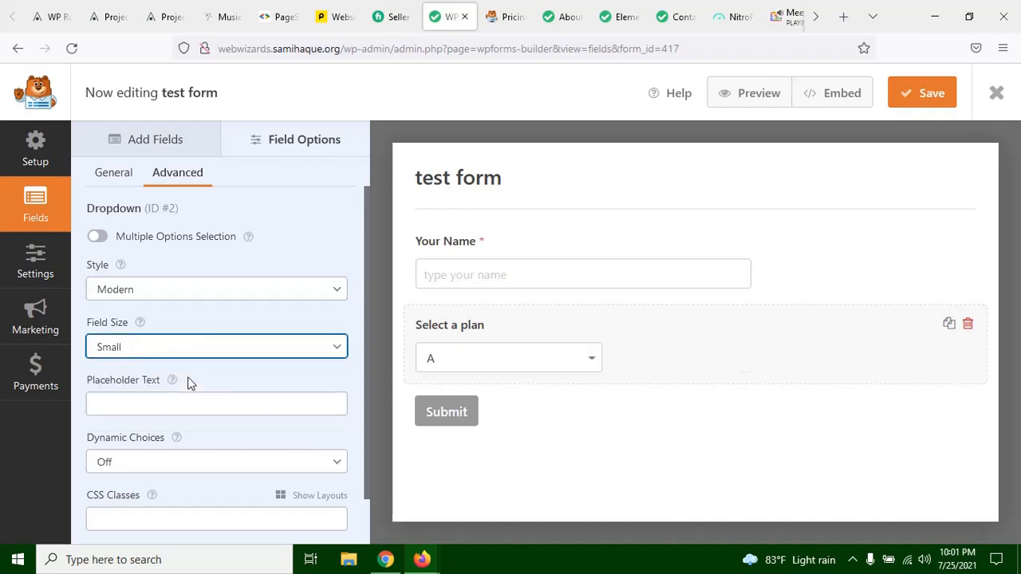
left_click(118, 350)
left_click(128, 414)
left_click(212, 349)
left_click(191, 374)
Step: Try the placeholder text "fg" for the Select a plan dropdown, then clear the placeholder
left_click(156, 405)
type("fgs")
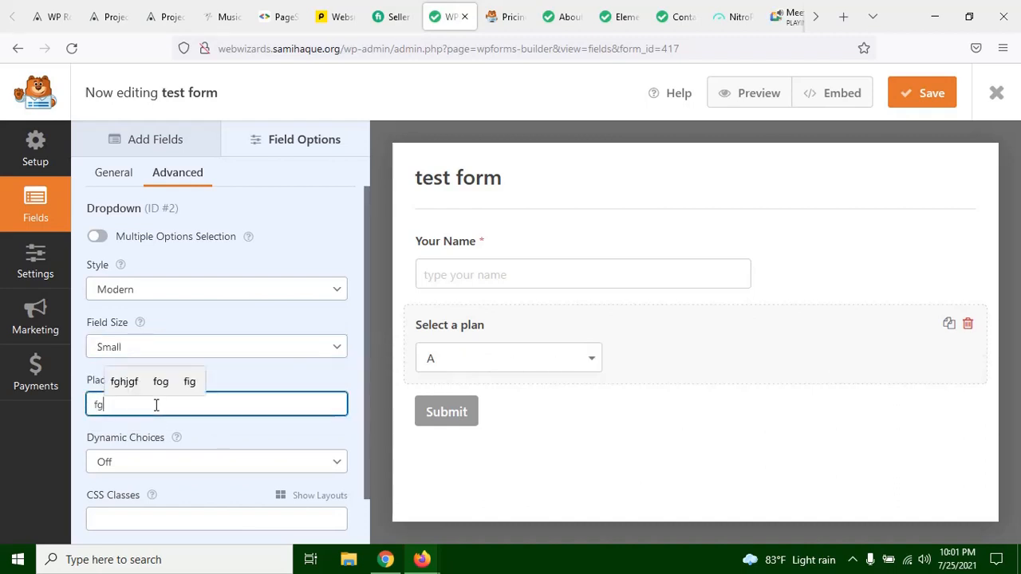
key("BackSpace")
key("BackSpace")
key("BackSpace")
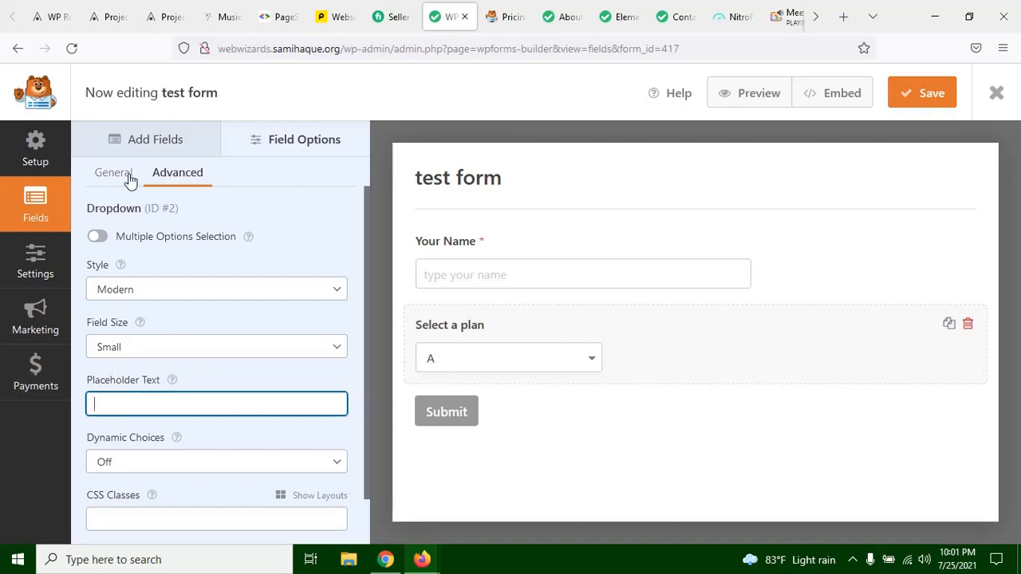
scroll(160, 365, "down", 1)
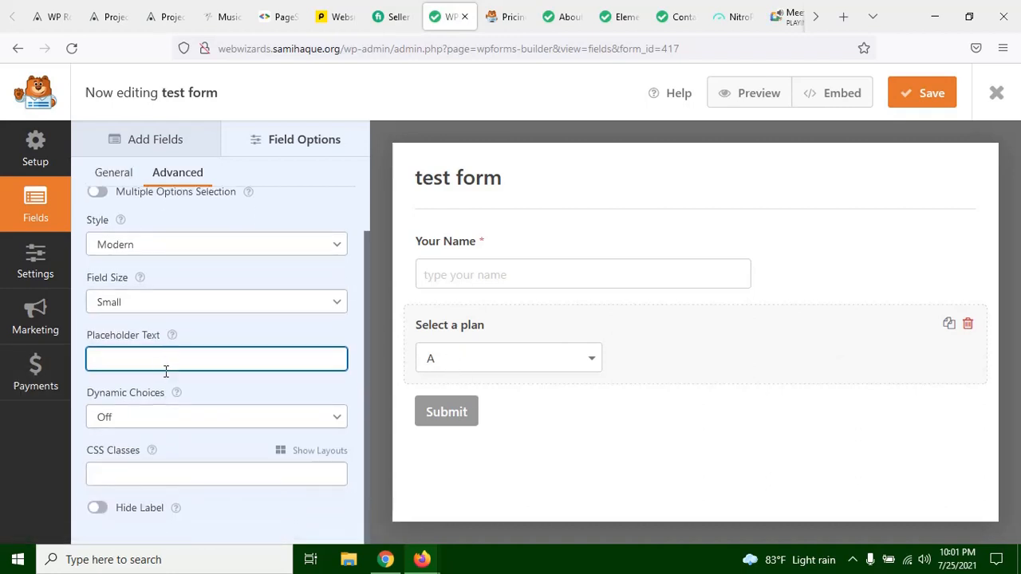
scroll(164, 371, "up", 1)
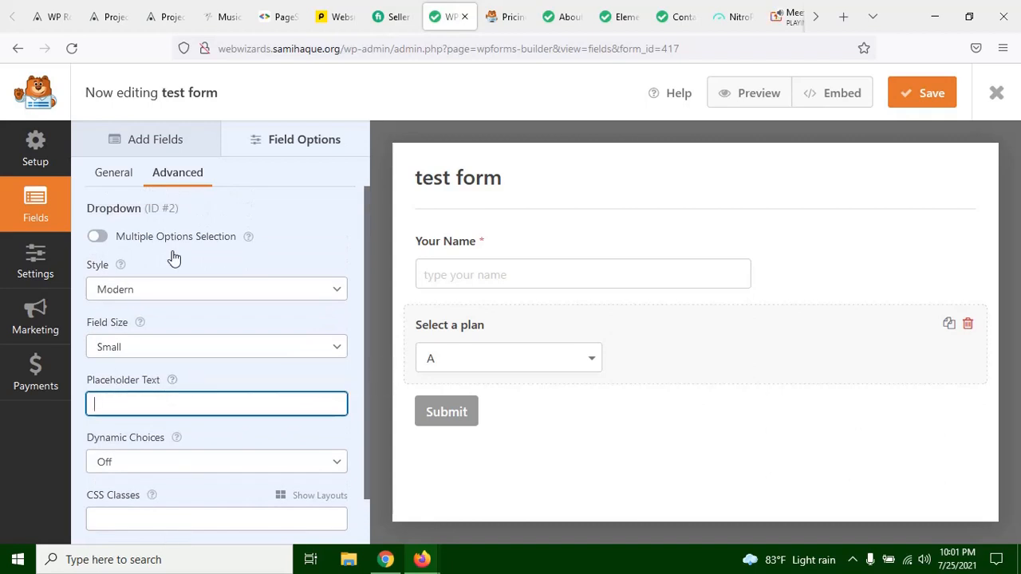
Step: Add a Multiple Choice field below the Select a plan dropdown and open its field options
left_click(115, 173)
left_click(158, 138)
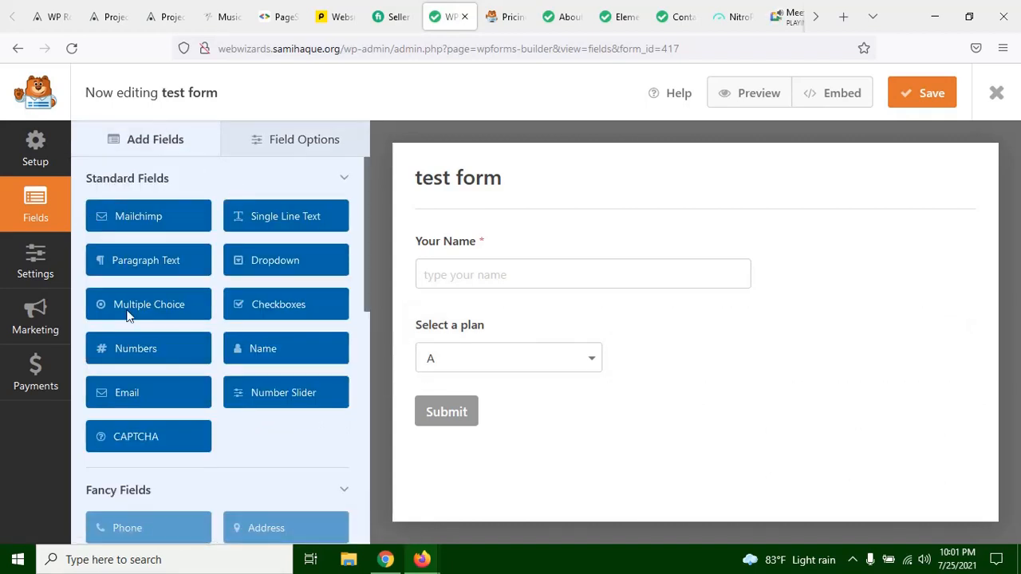
left_click_drag(135, 309, 485, 386)
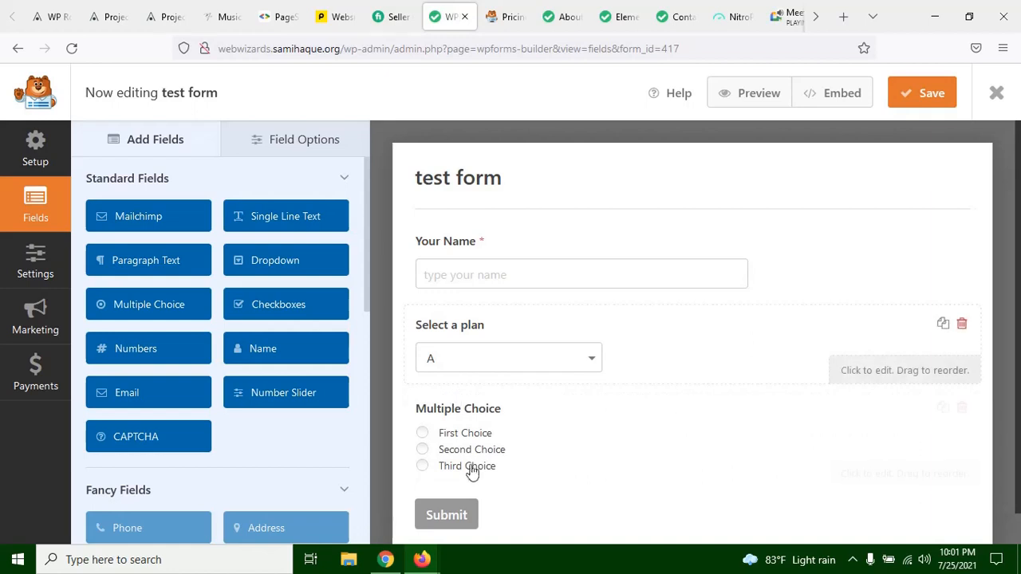
left_click(449, 456)
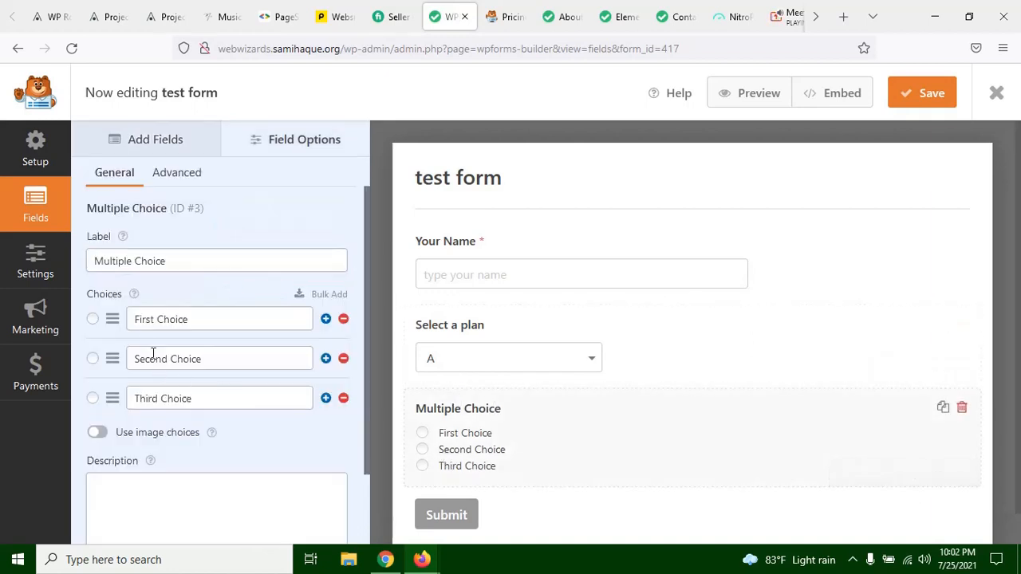
Step: Enable image choices for the Multiple Choice field and view the image layout in the form preview
scroll(181, 373, "down", 1)
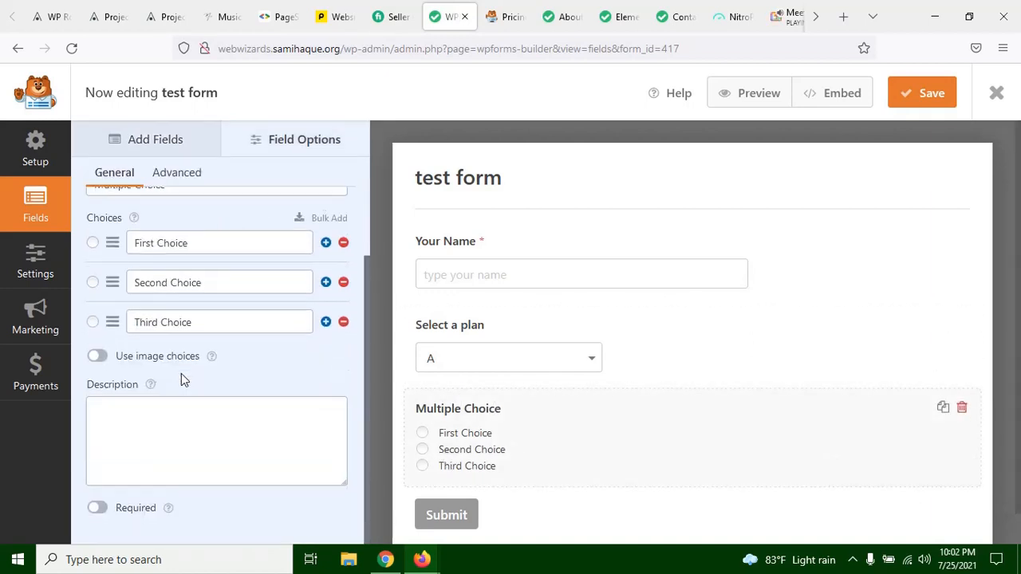
left_click(96, 356)
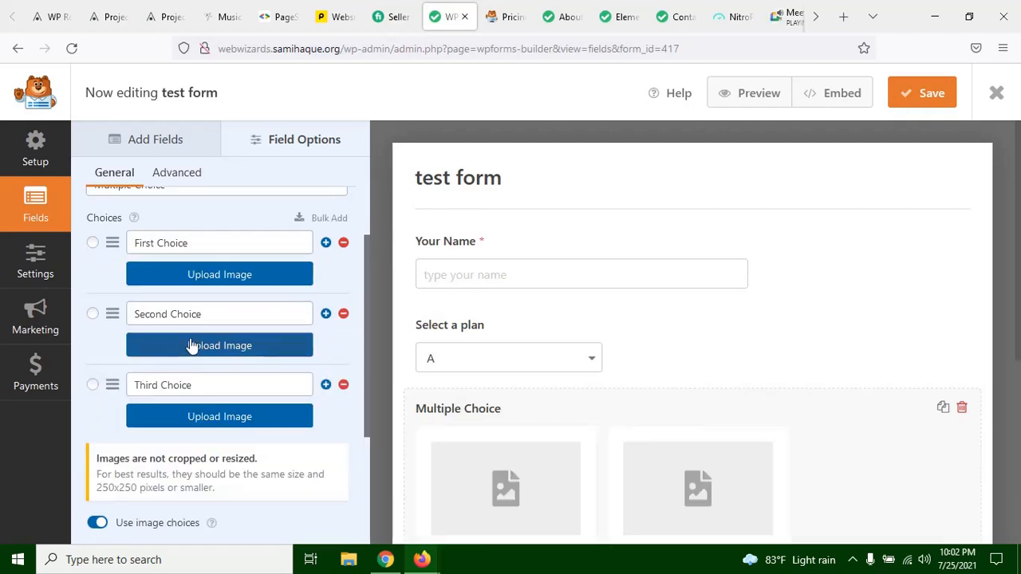
scroll(594, 376, "down", 2)
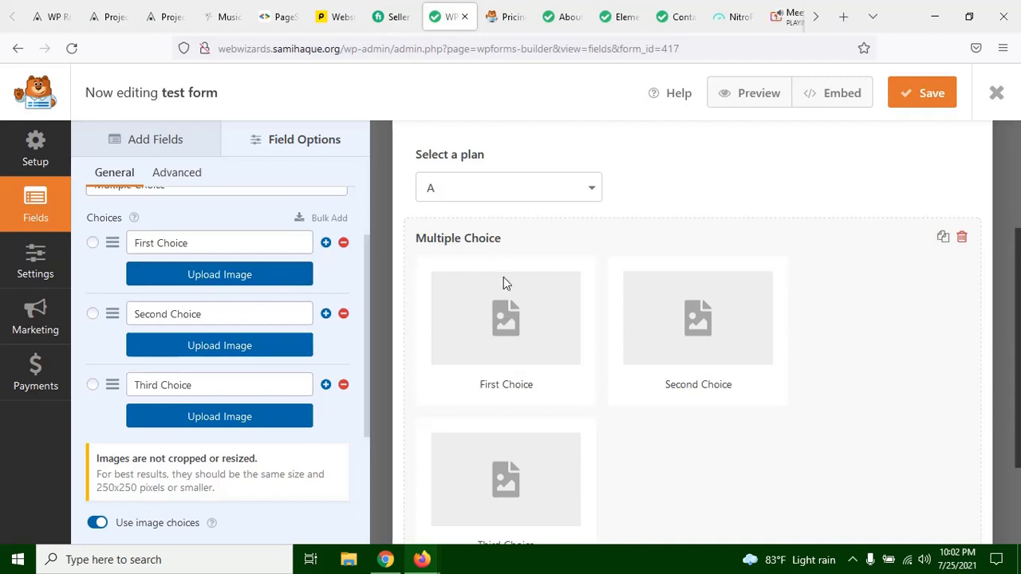
scroll(497, 189, "up", 3)
scroll(693, 248, "down", 3)
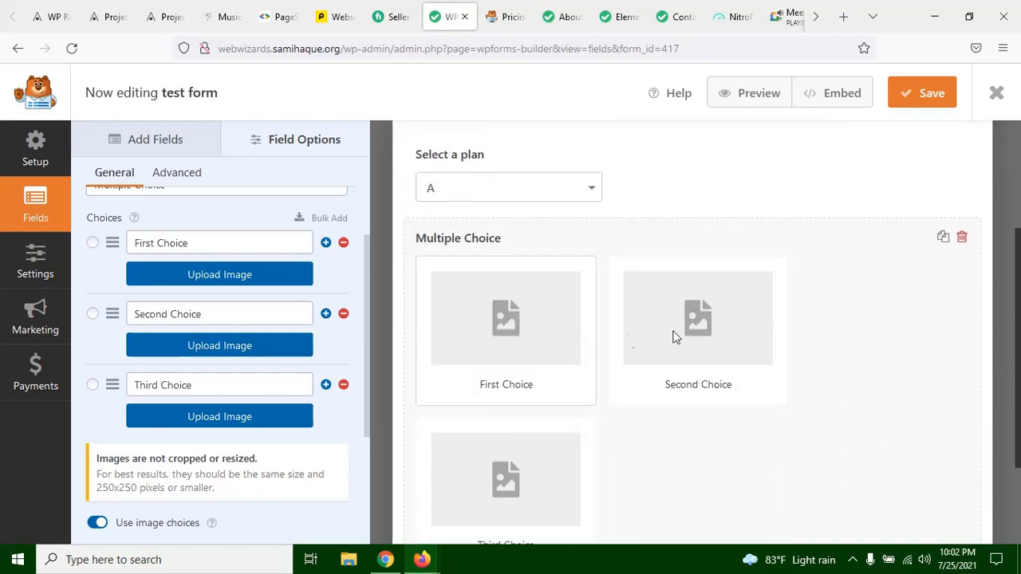
scroll(572, 430, "down", 2)
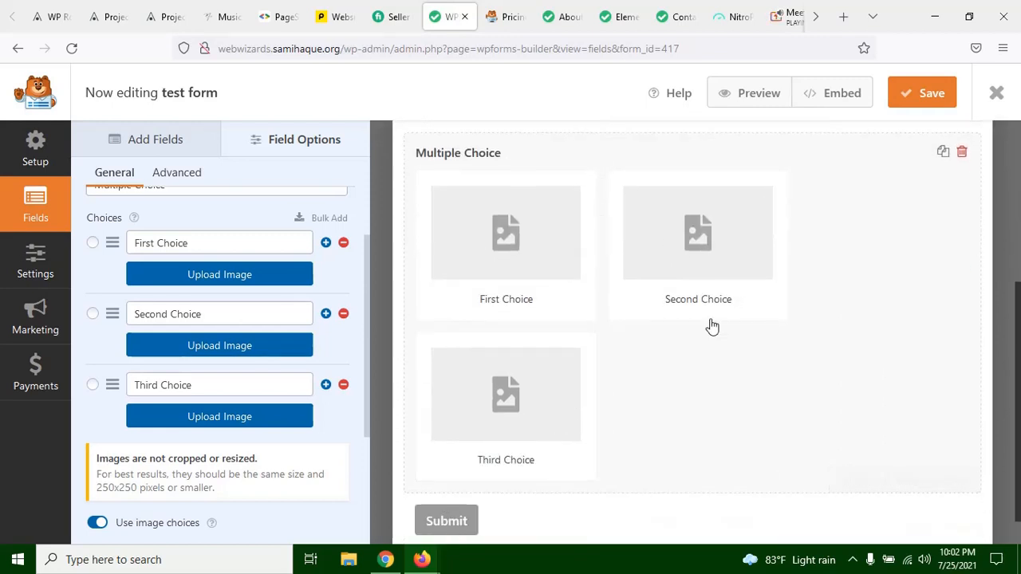
Step: Assign lawer_4.jpg from the media library as the image of the Multiple Choice field's first choice
left_click(231, 279)
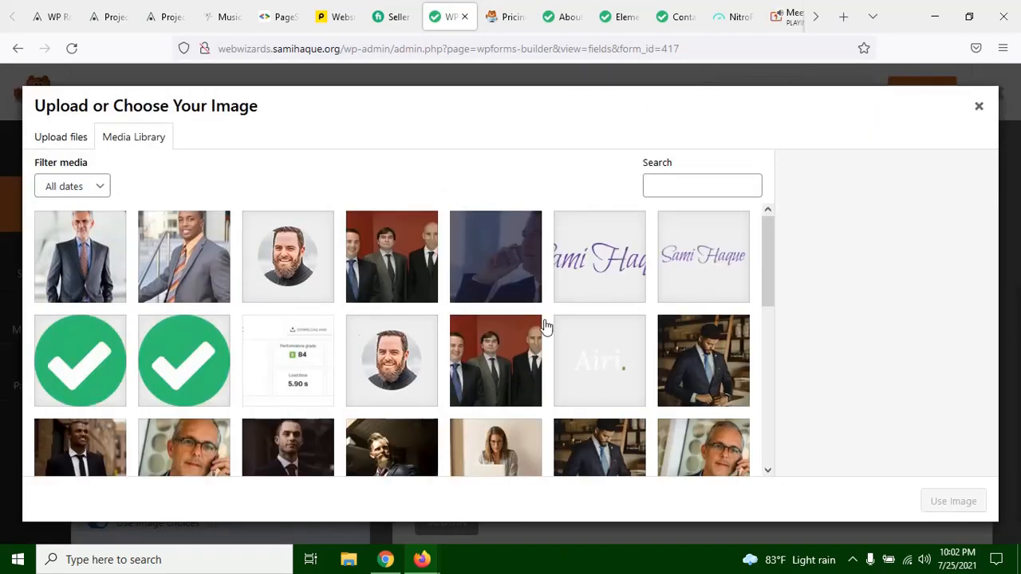
left_click(706, 358)
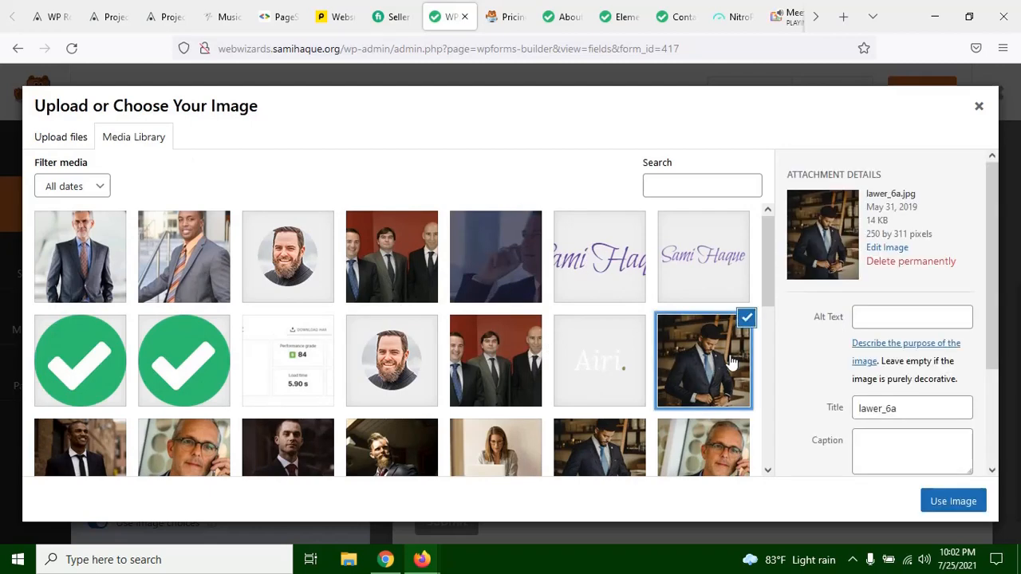
left_click(728, 454)
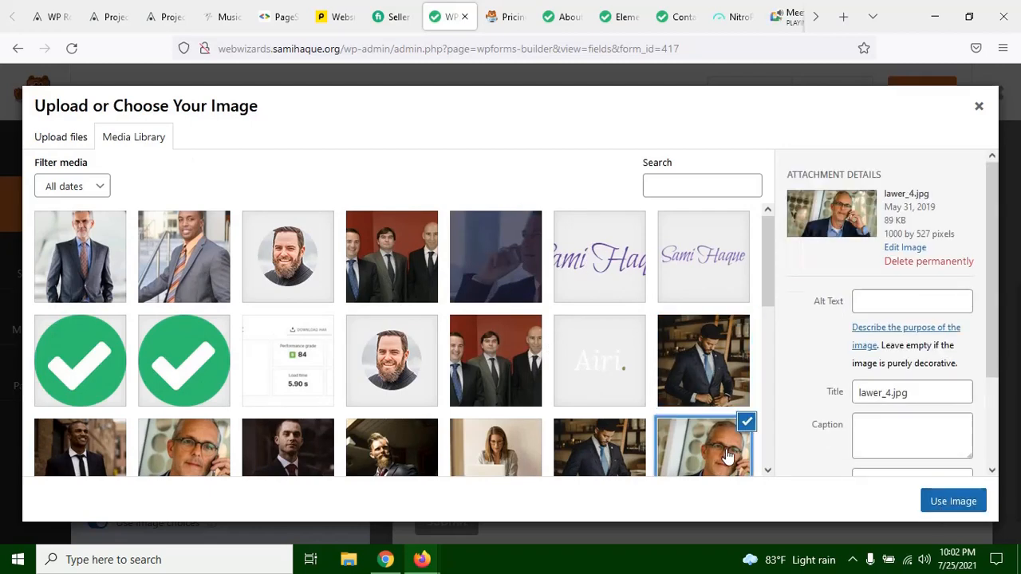
left_click(952, 502)
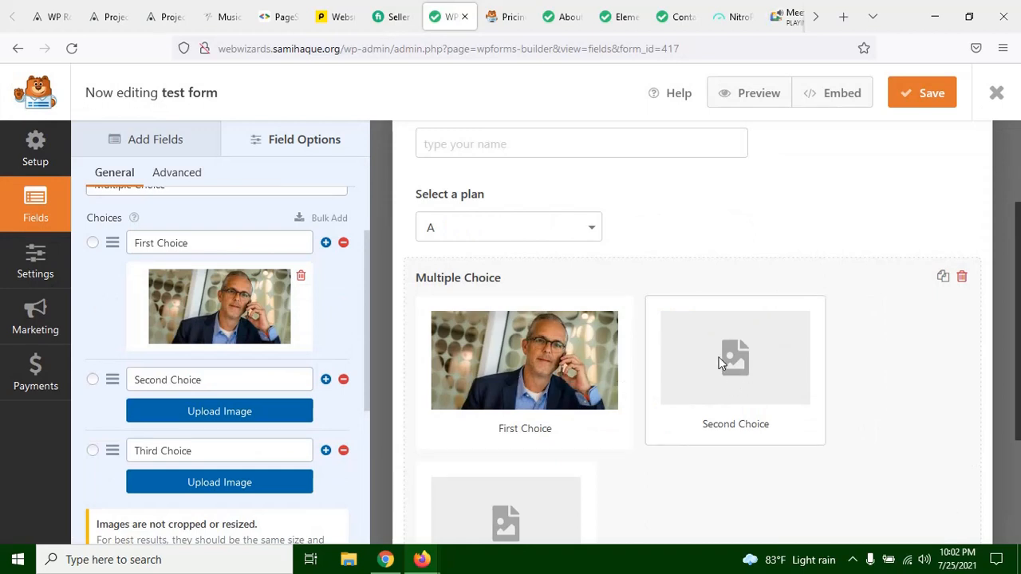
Step: Try the text "dummy name" for the Multiple Choice field's first choice, then clear that choice's text
left_click_drag(207, 242, 81, 232)
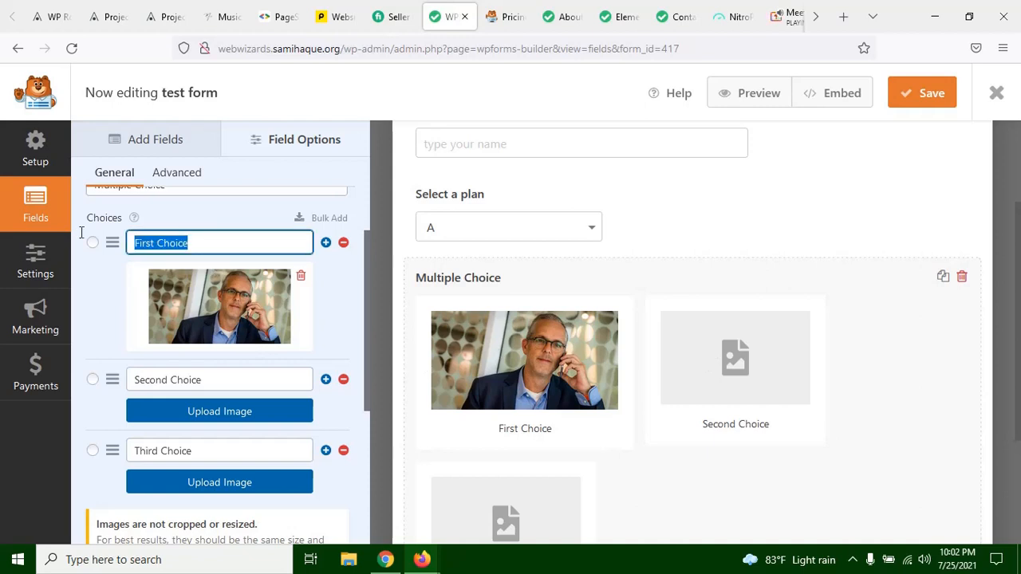
type("dummy name")
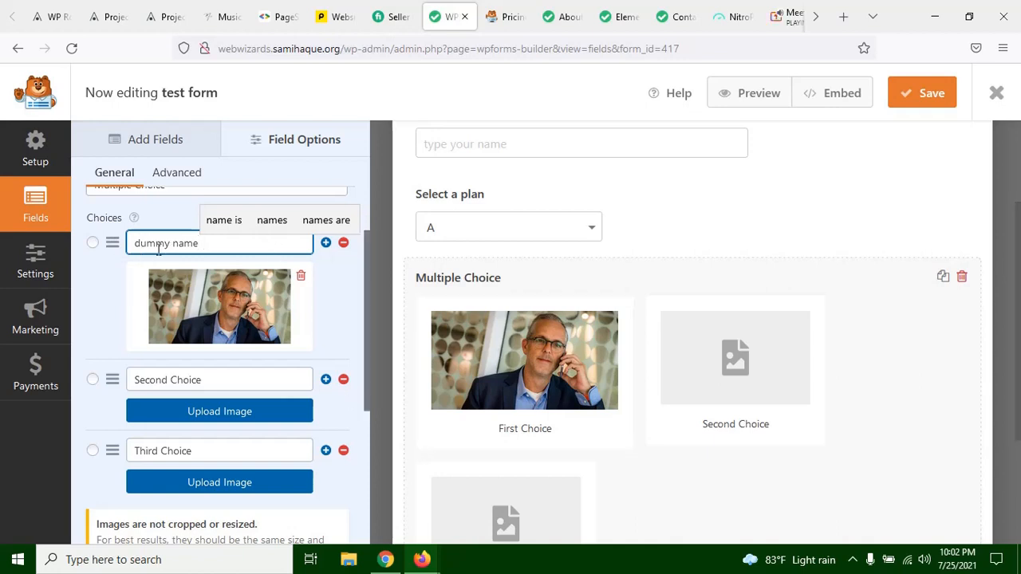
scroll(611, 356, "up", 2)
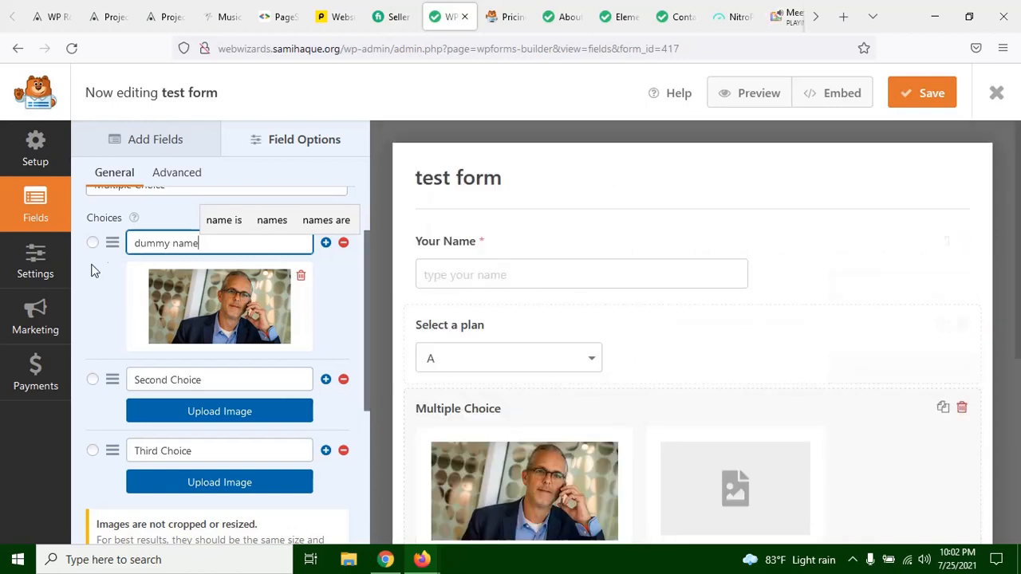
scroll(572, 307, "down", 2)
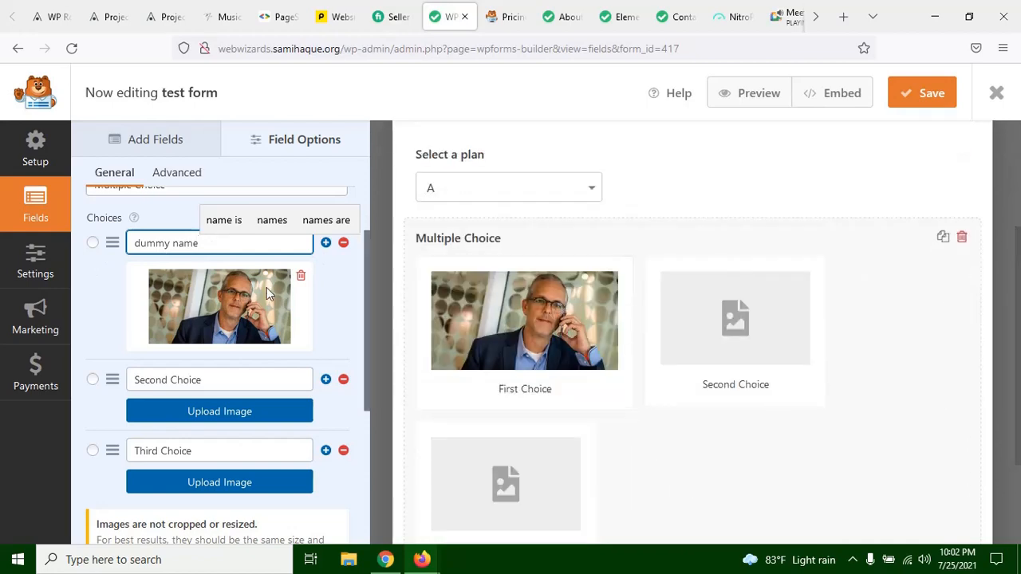
scroll(267, 287, "up", 1)
left_click_drag(215, 319, 74, 307)
key("BackSpace")
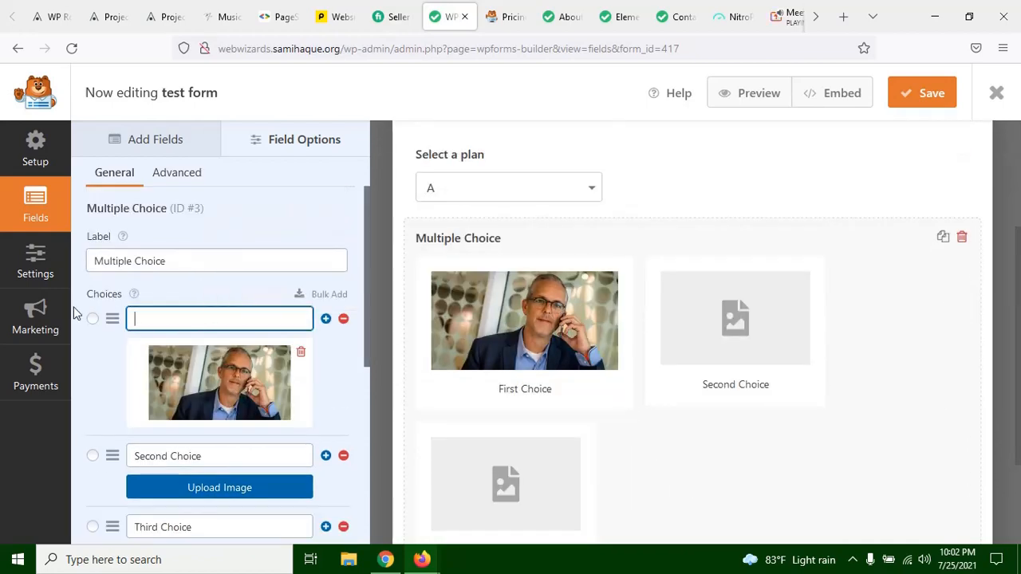
Step: Turn off image choices for the Multiple Choice field
scroll(240, 315, "down", 4)
scroll(569, 390, "down", 1)
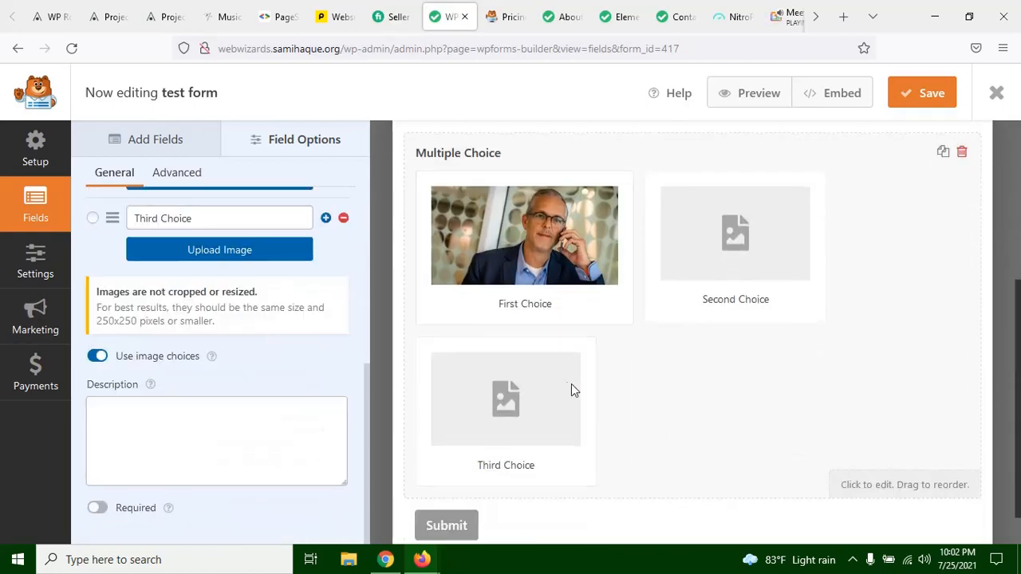
scroll(488, 434, "up", 3)
scroll(487, 434, "up", 1)
scroll(194, 314, "up", 4)
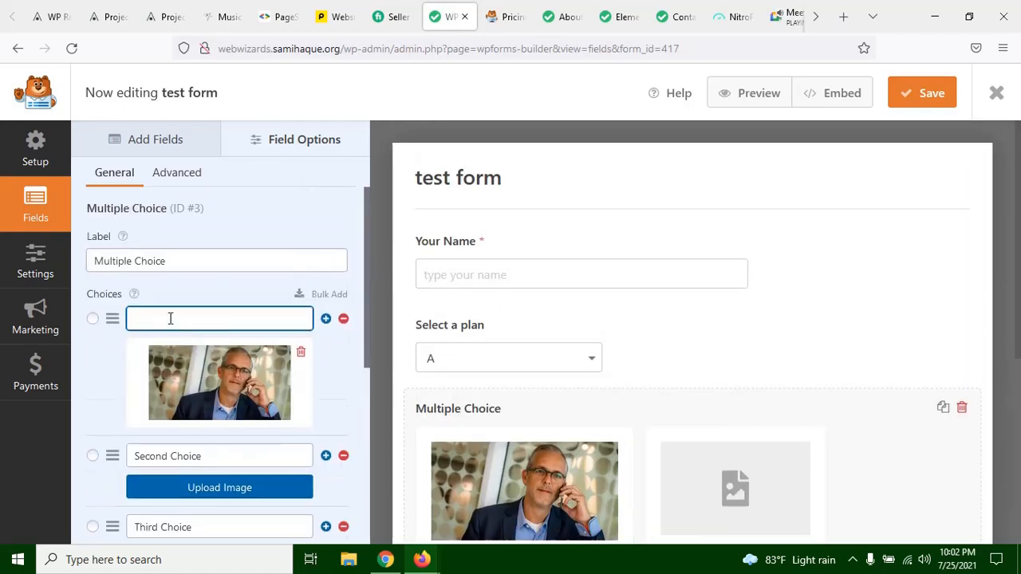
scroll(194, 319, "down", 4)
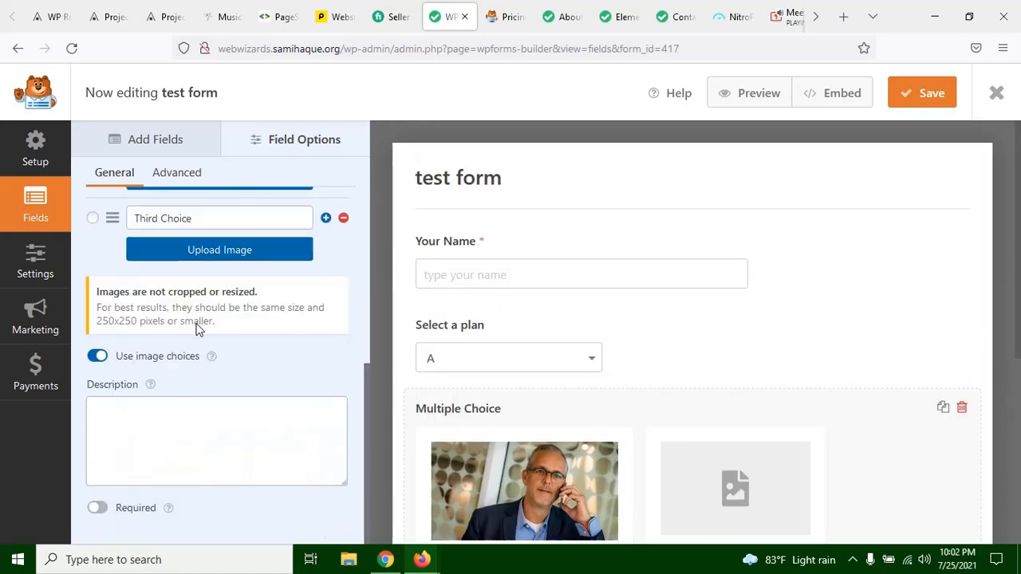
scroll(136, 305, "up", 4)
scroll(208, 343, "down", 4)
left_click(104, 357)
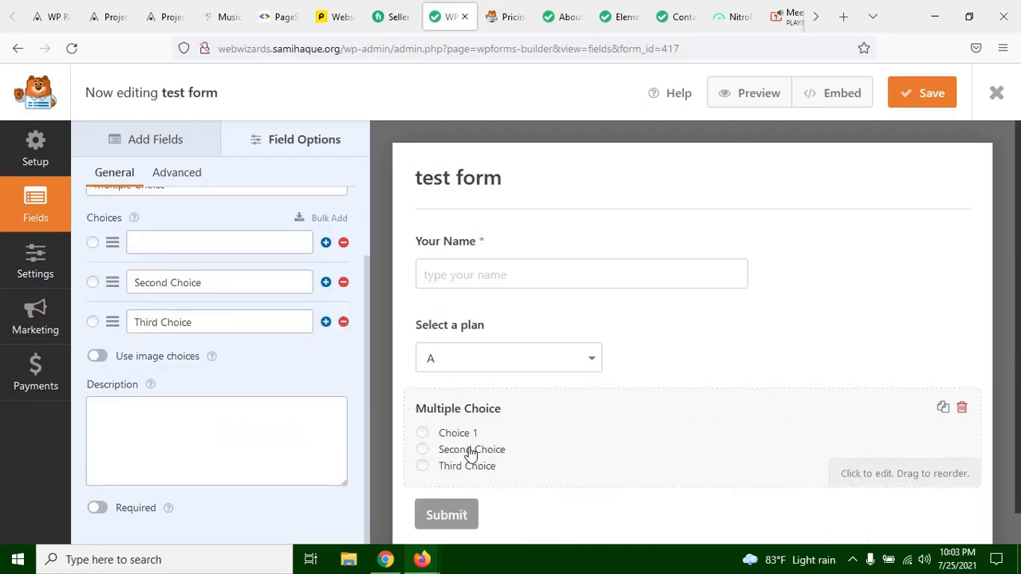
scroll(229, 394, "up", 2)
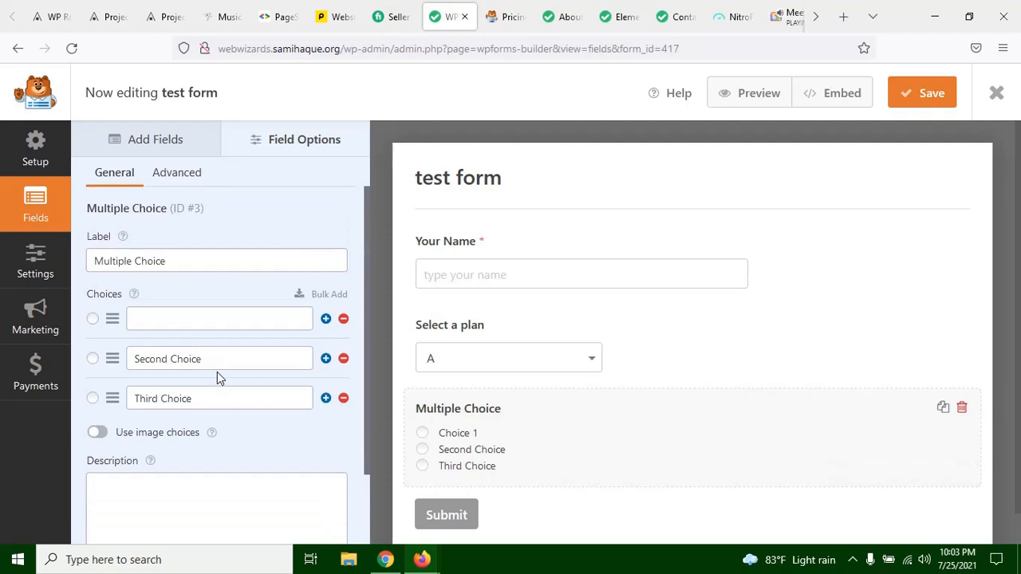
Step: Try "A" as the Multiple Choice field's label, then undo the label change
left_click(174, 263)
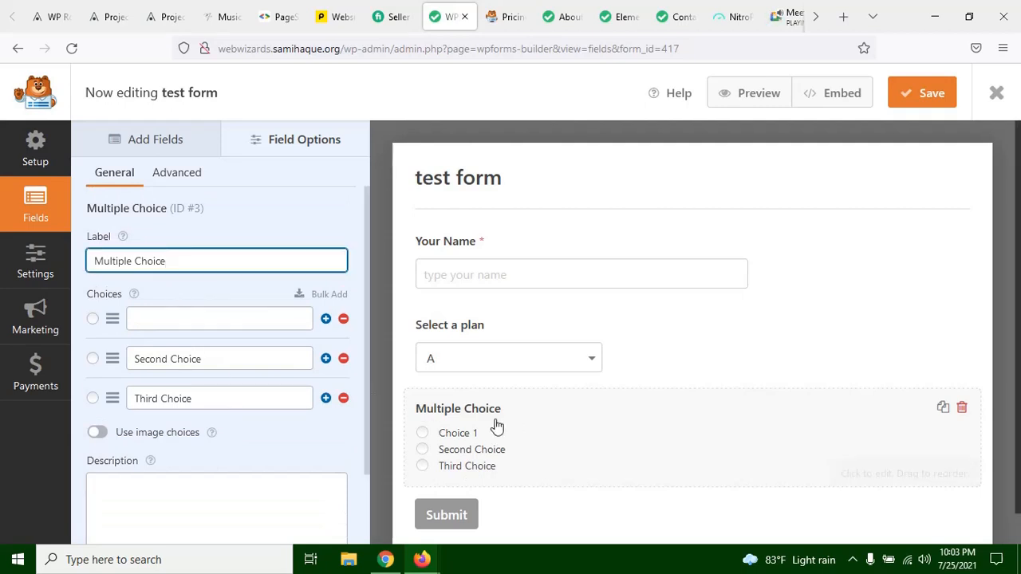
triple_click(173, 263)
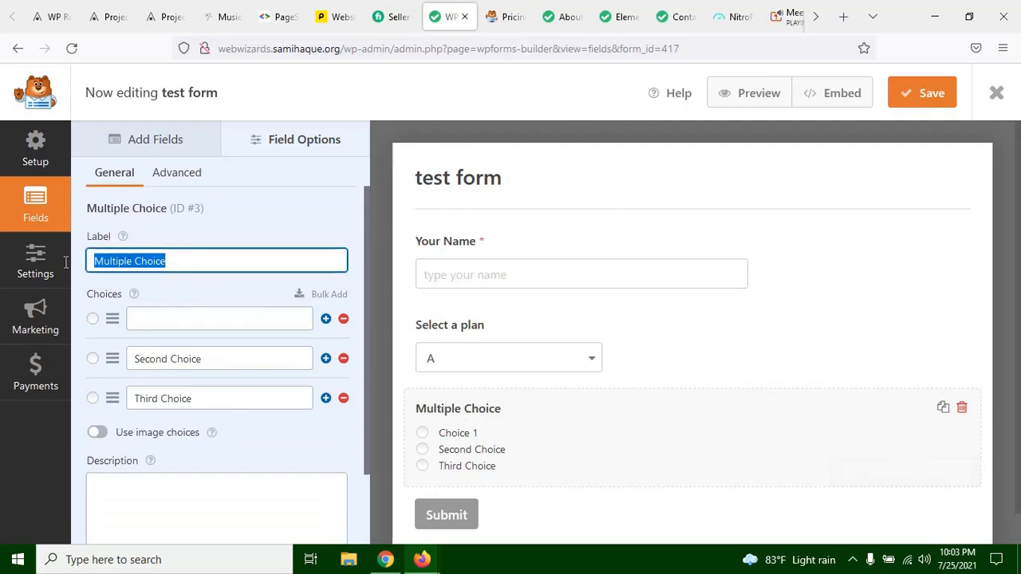
type("A")
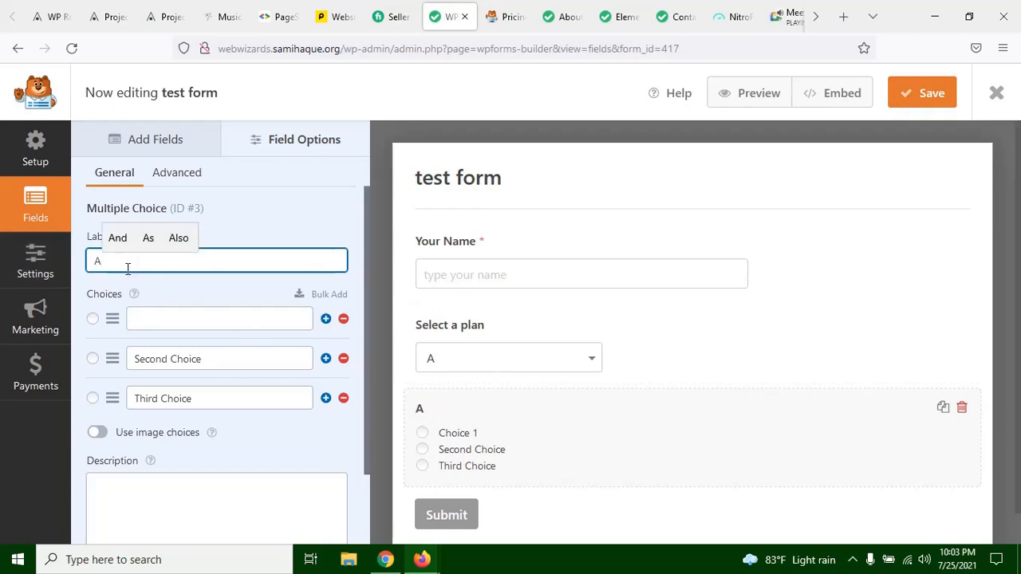
key("ctrl+z")
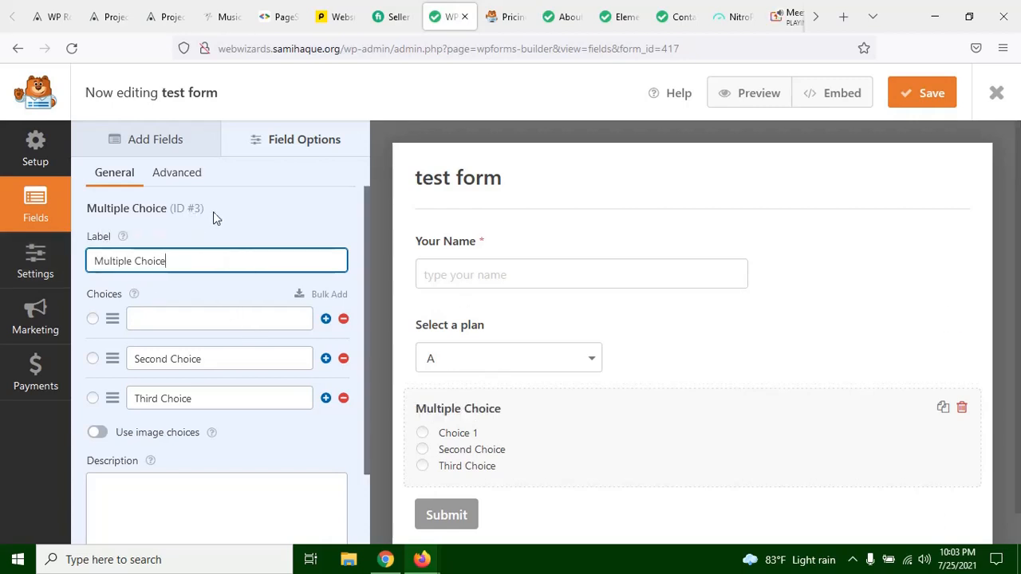
Step: Try the Three Columns, Two Columns and Inline choice layouts on the Multiple Choice field, then set the layout back to One Column
left_click(177, 173)
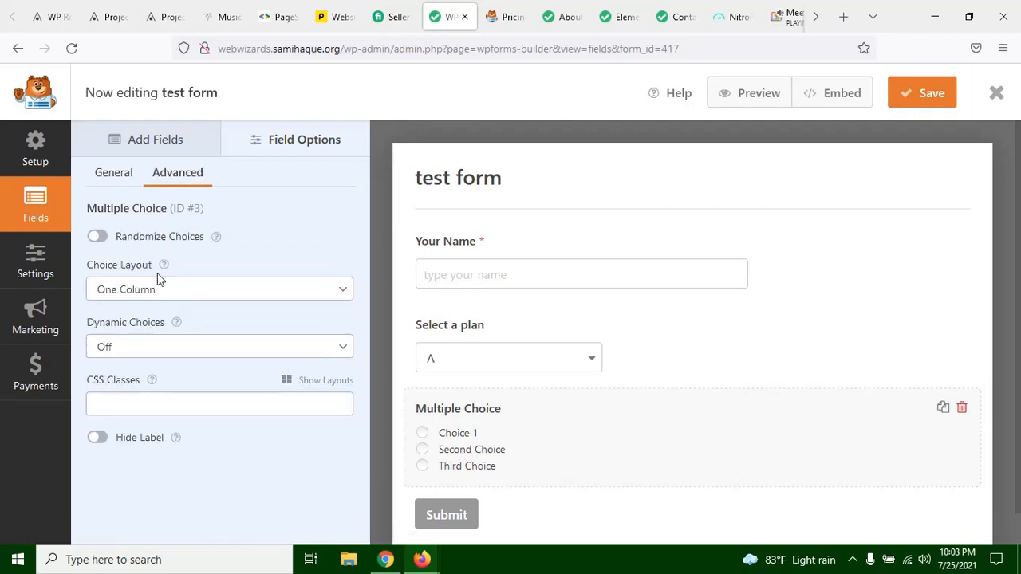
left_click(134, 290)
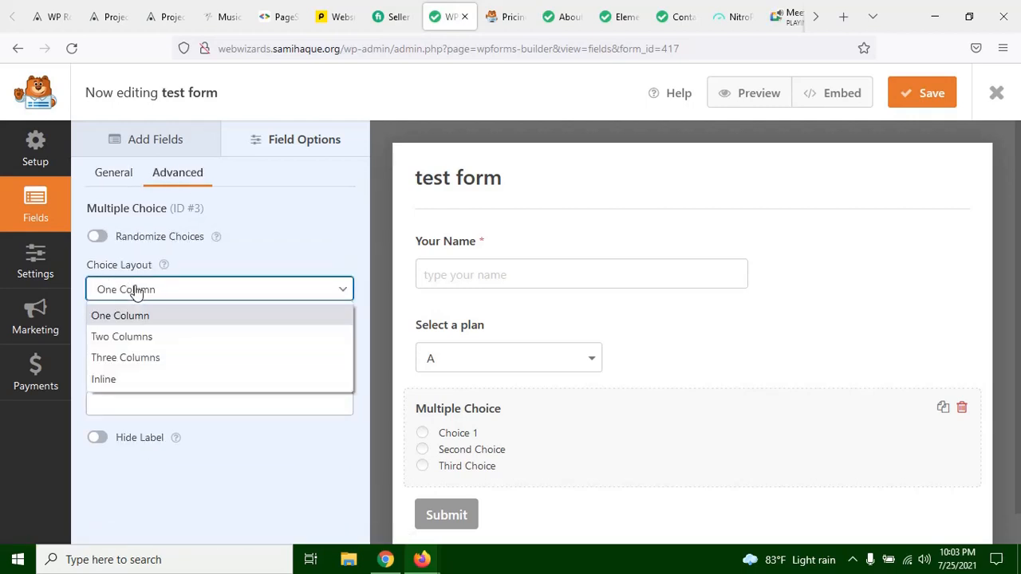
left_click(127, 358)
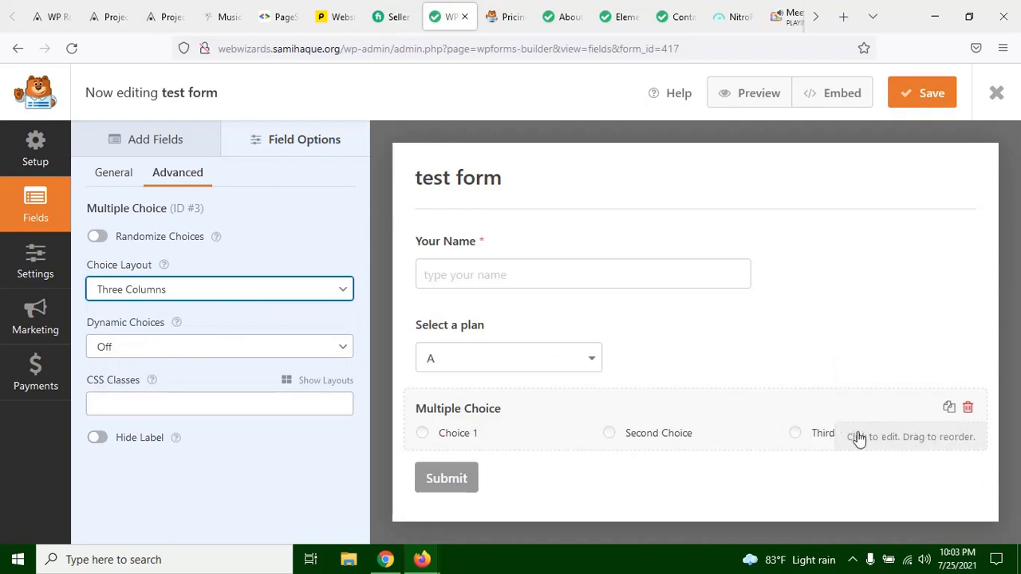
left_click(165, 295)
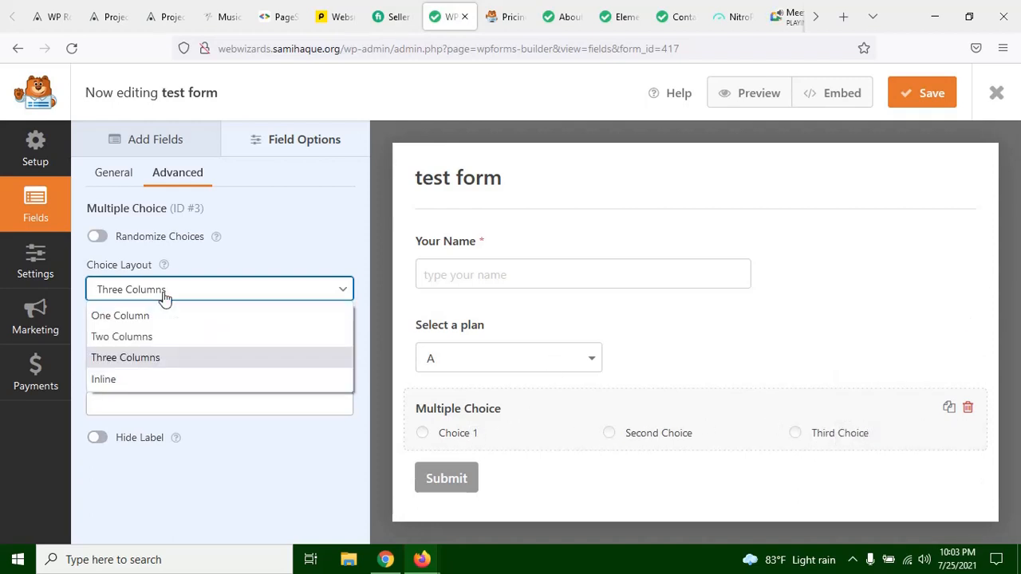
left_click(167, 336)
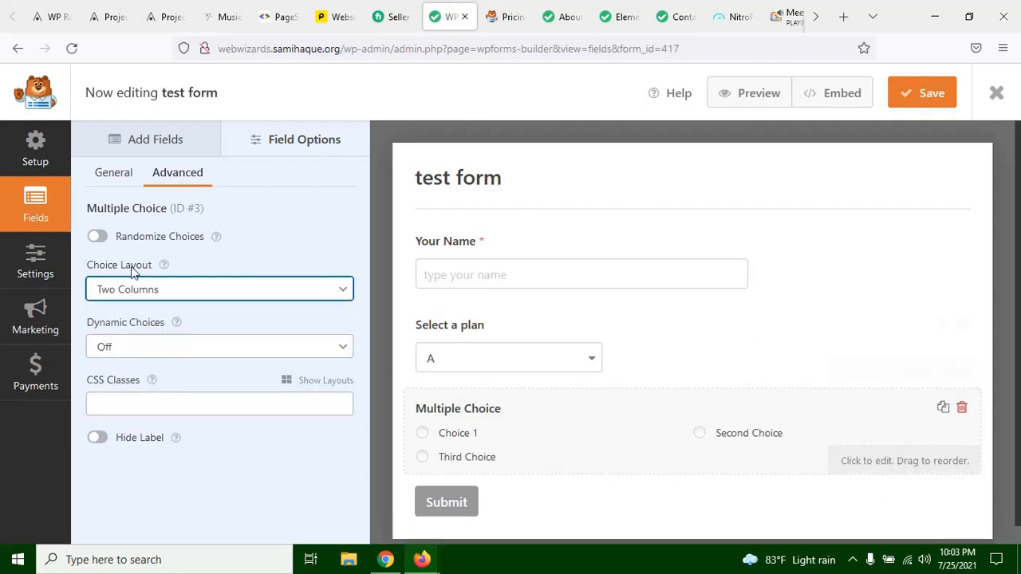
left_click(134, 295)
left_click(154, 380)
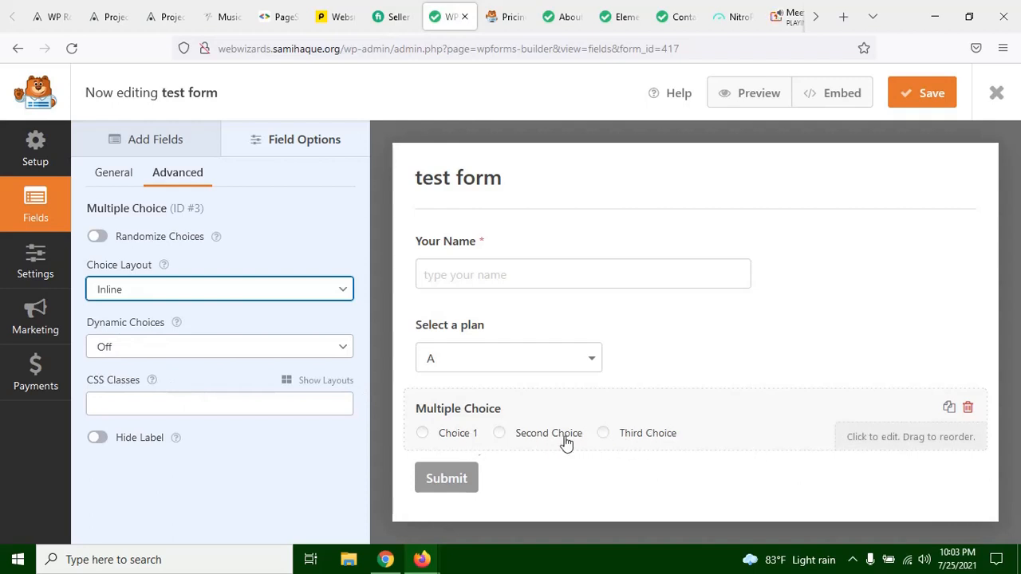
left_click(134, 295)
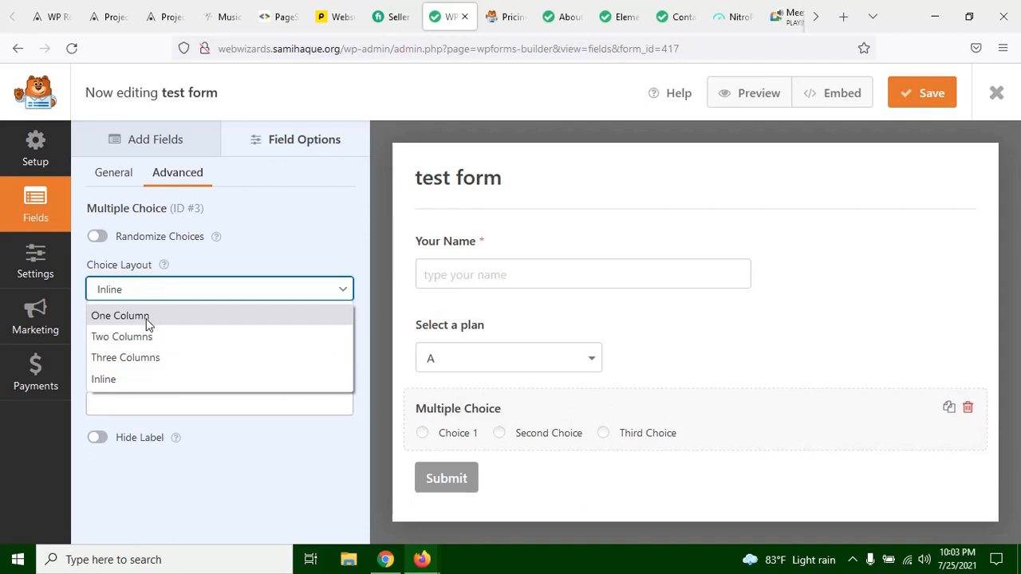
left_click(148, 317)
scroll(520, 409, "down", 1)
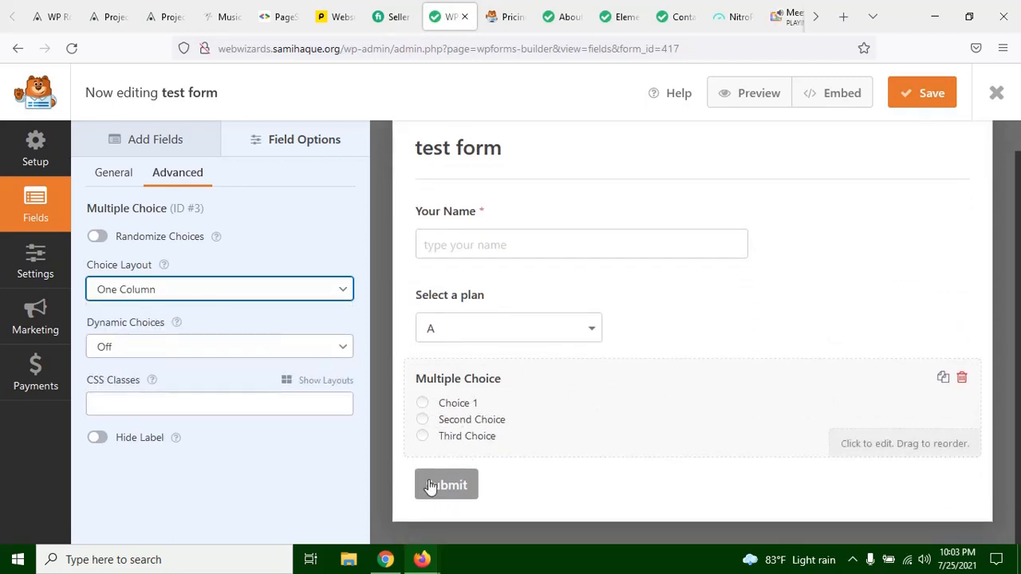
scroll(458, 394, "up", 1)
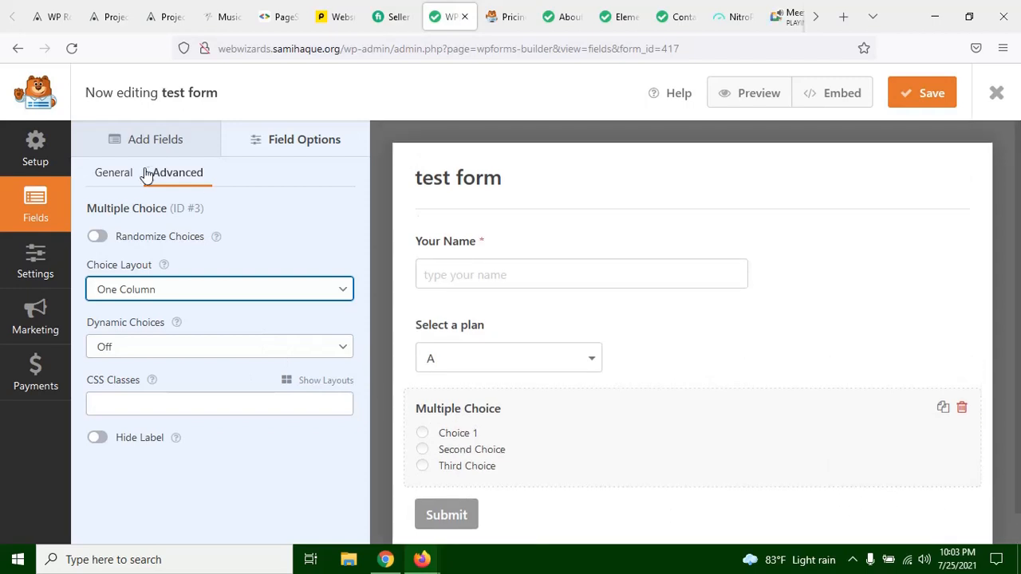
Step: Add a Checkboxes field between the Select a plan dropdown and the Multiple Choice field, and open its field options
left_click(150, 144)
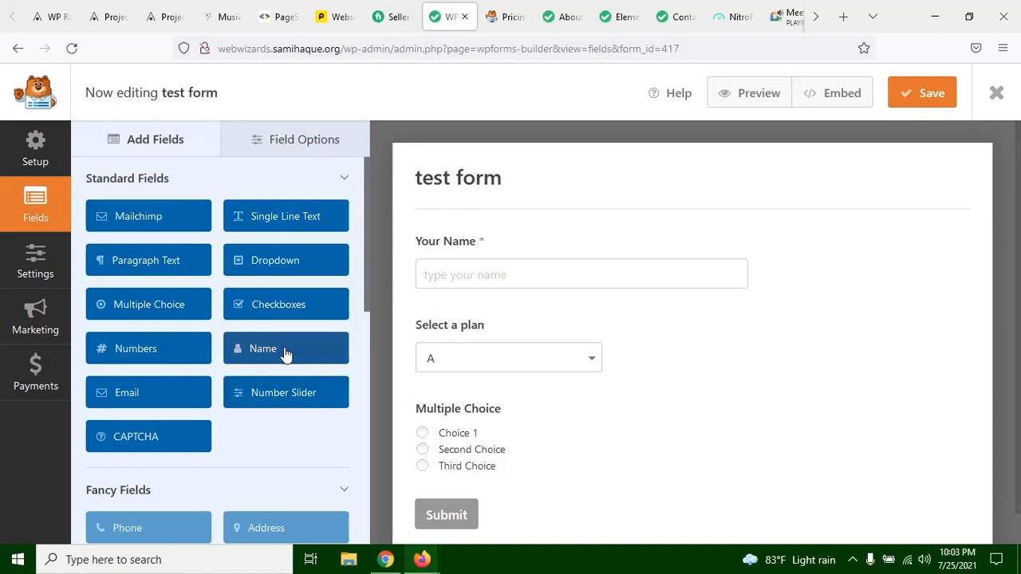
scroll(291, 313, "down", 2)
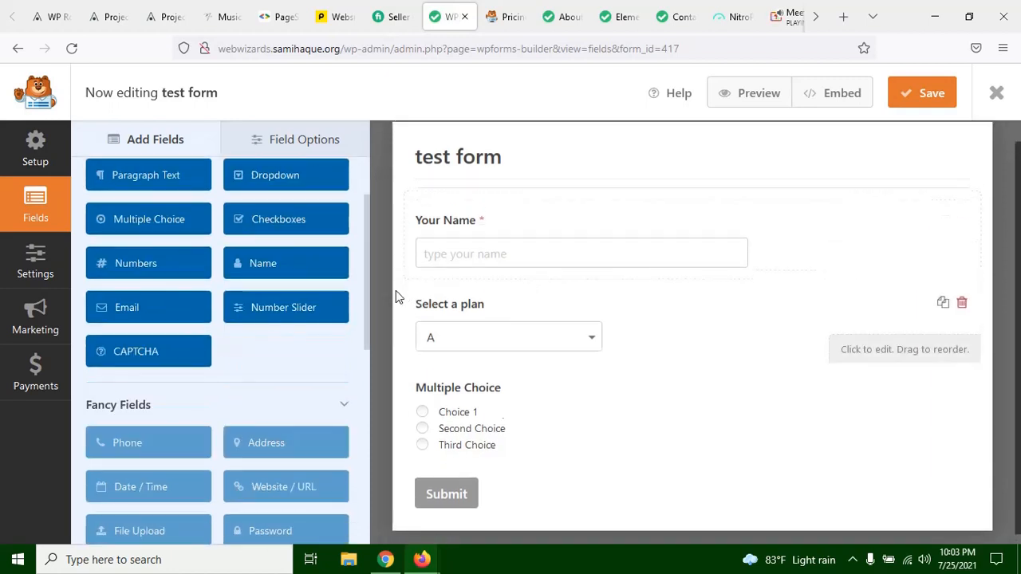
left_click_drag(291, 223, 509, 416)
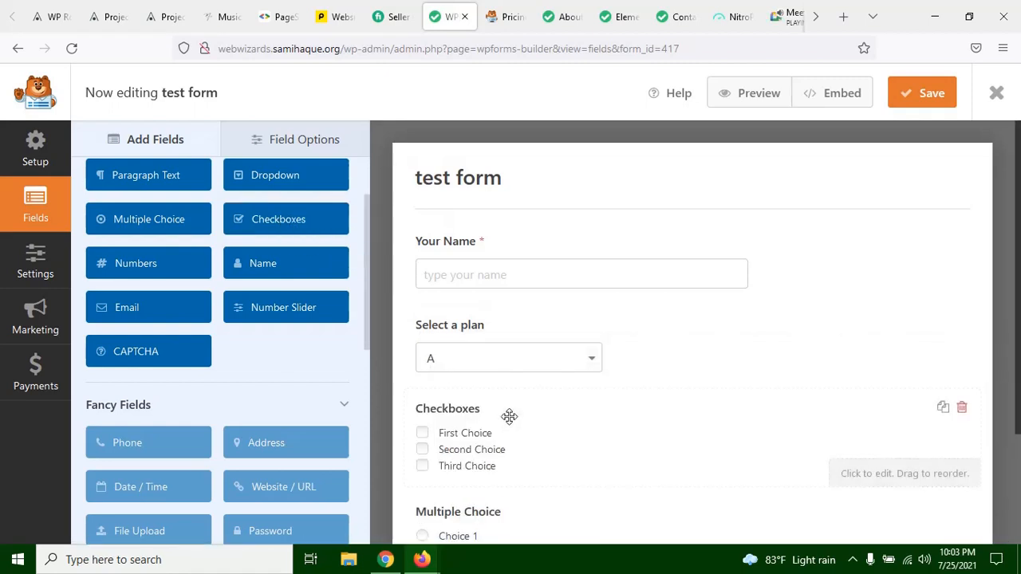
scroll(517, 421, "down", 1)
scroll(514, 421, "down", 1)
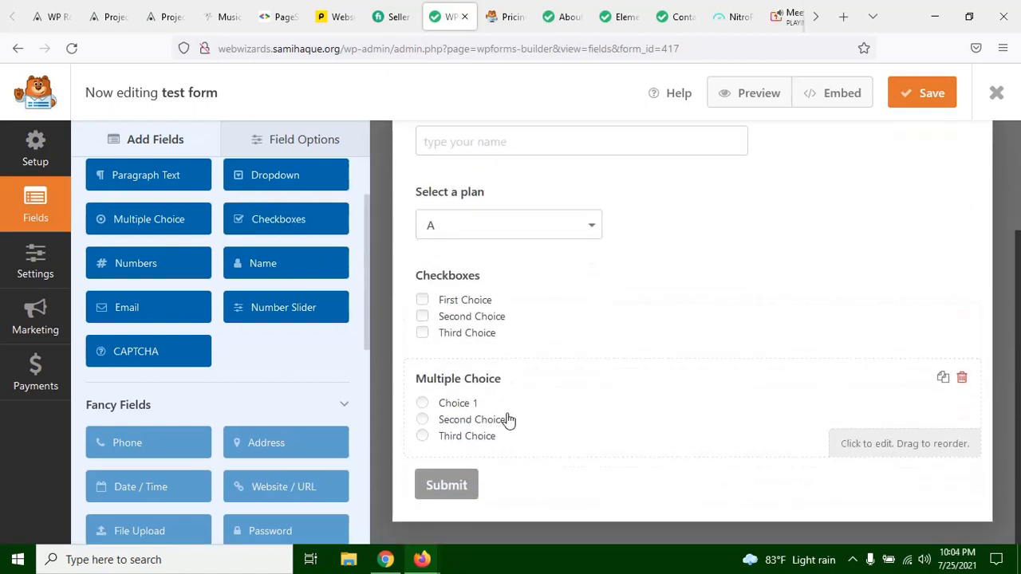
left_click(424, 305)
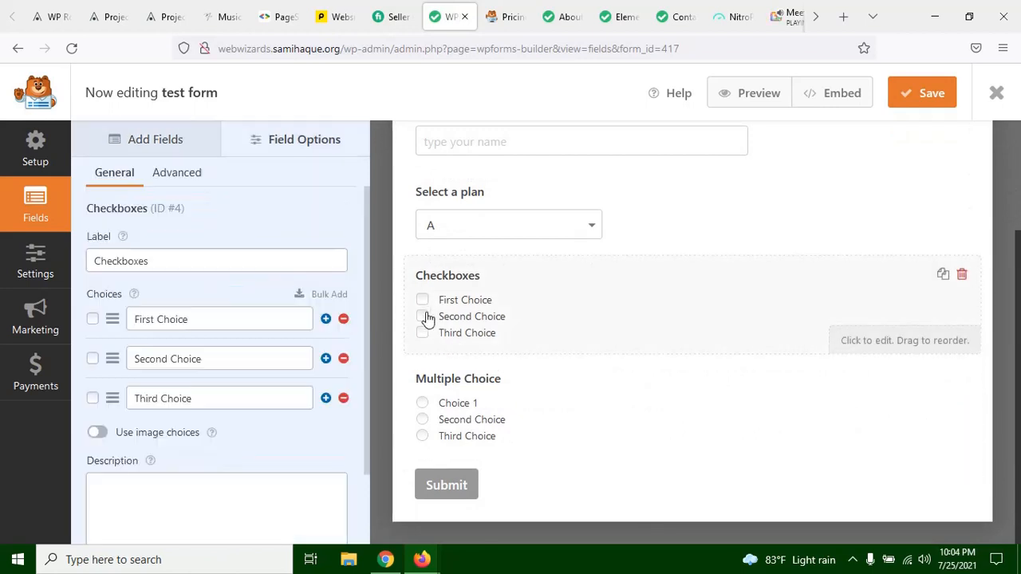
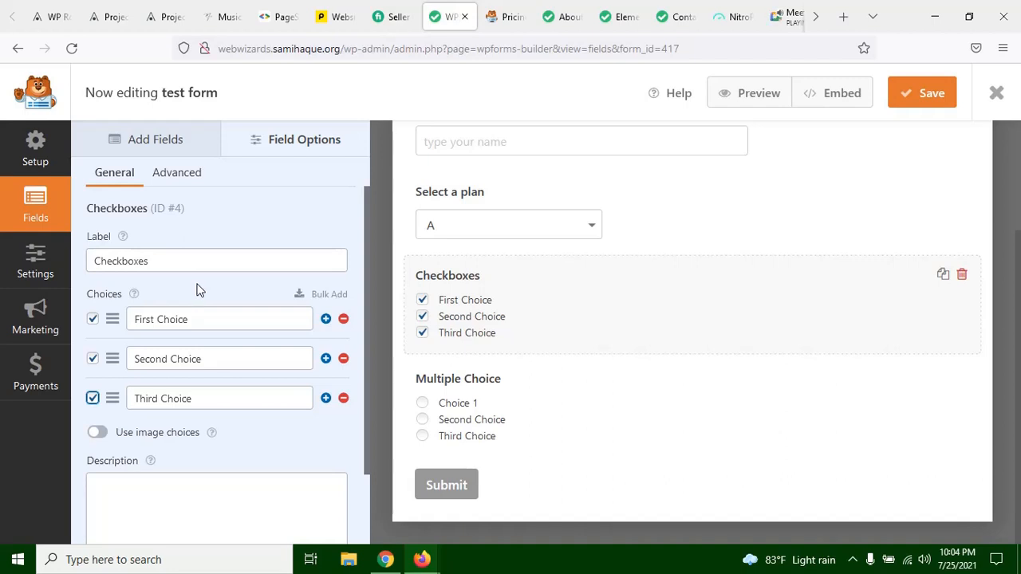
Step: Clear the default selection of First Choice, Second Choice and Third Choice in the Checkboxes field
left_click(92, 319)
left_click(93, 358)
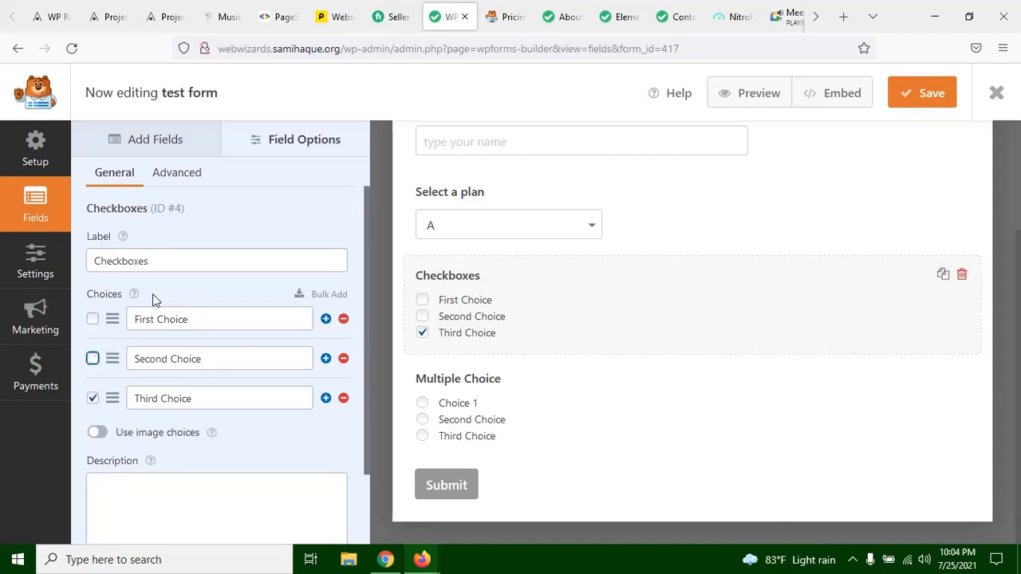
left_click(92, 398)
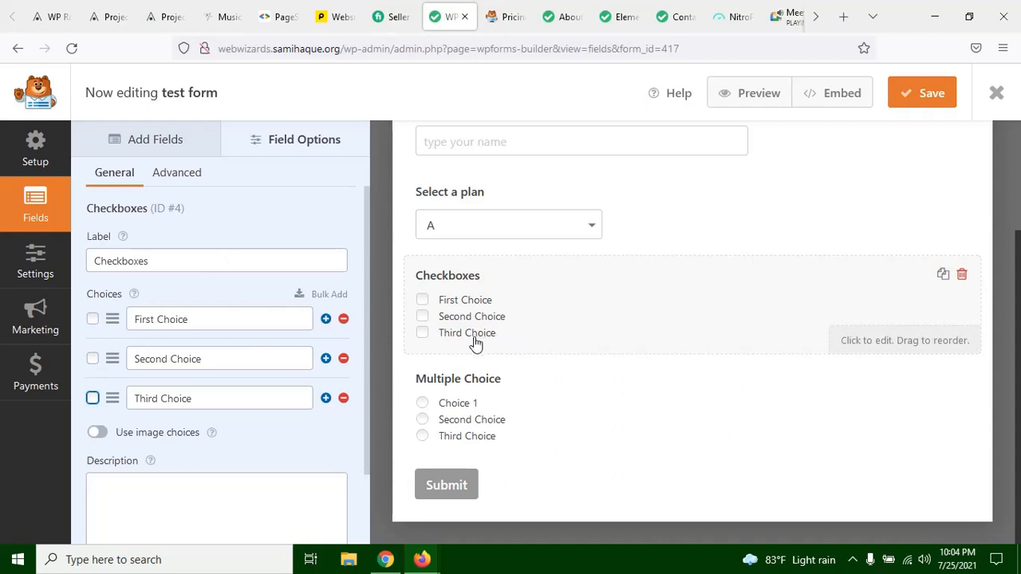
left_click(215, 264)
left_click_drag(165, 264, 67, 266)
left_click(279, 267)
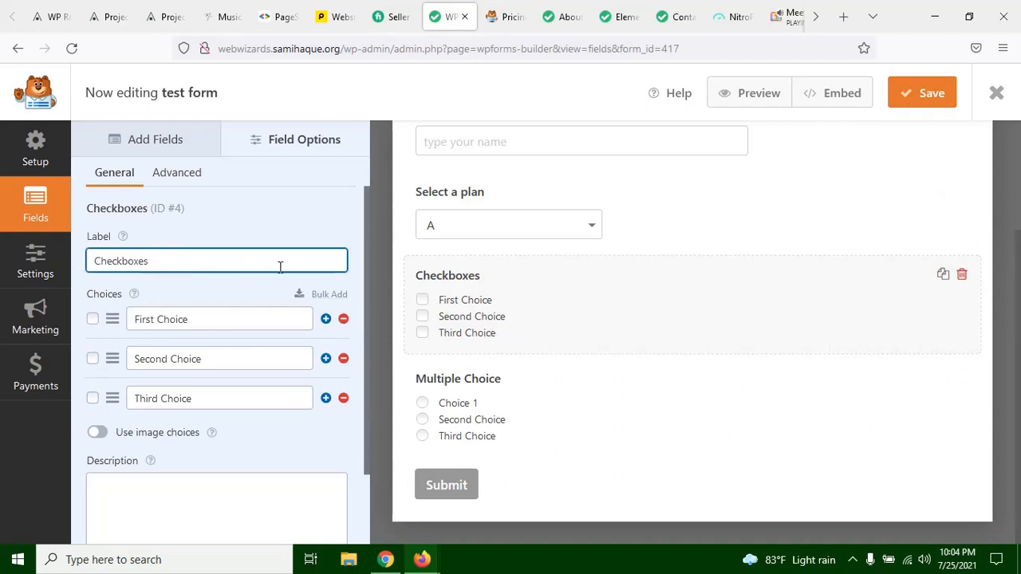
Step: Add a Paragraph Text field below the Multiple Choice field and open its field options
left_click(182, 141)
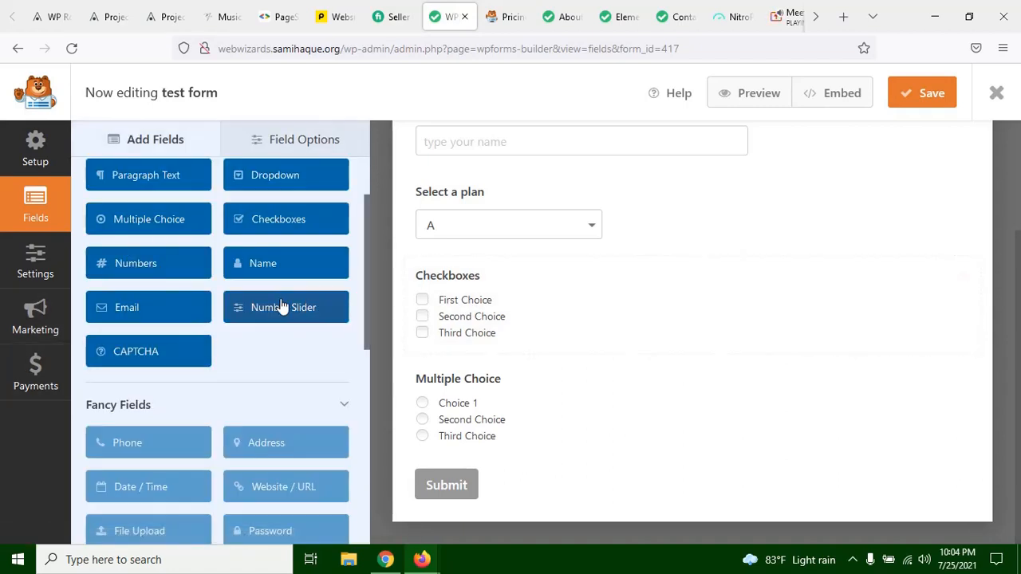
scroll(216, 303, "up", 2)
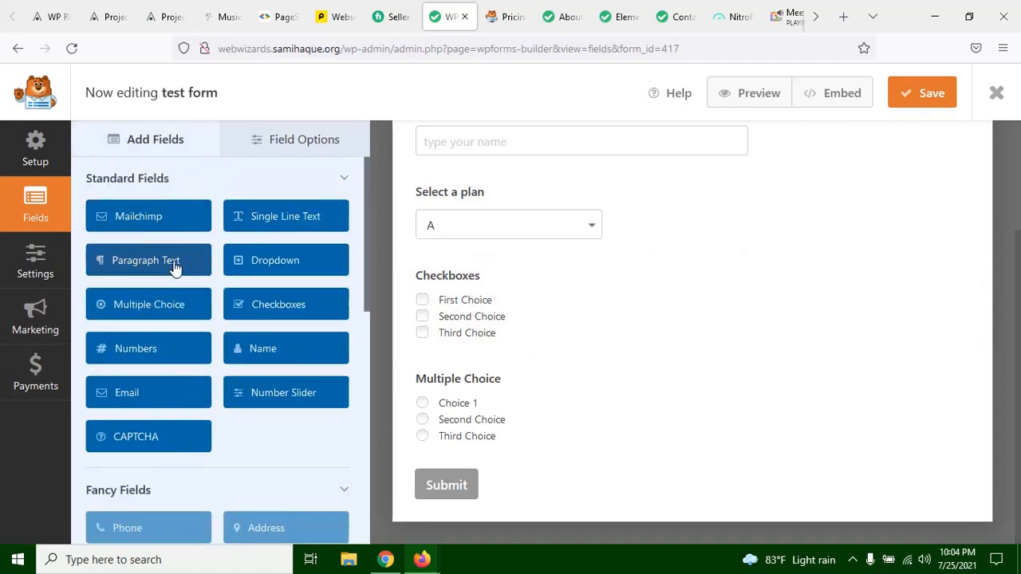
left_click_drag(143, 265, 501, 444)
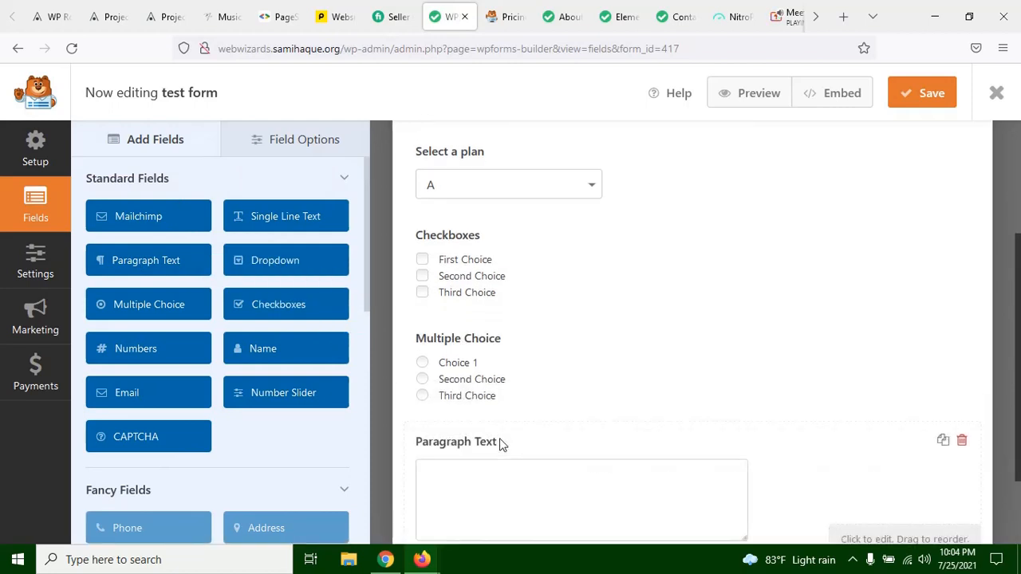
scroll(502, 446, "down", 2)
left_click(503, 395)
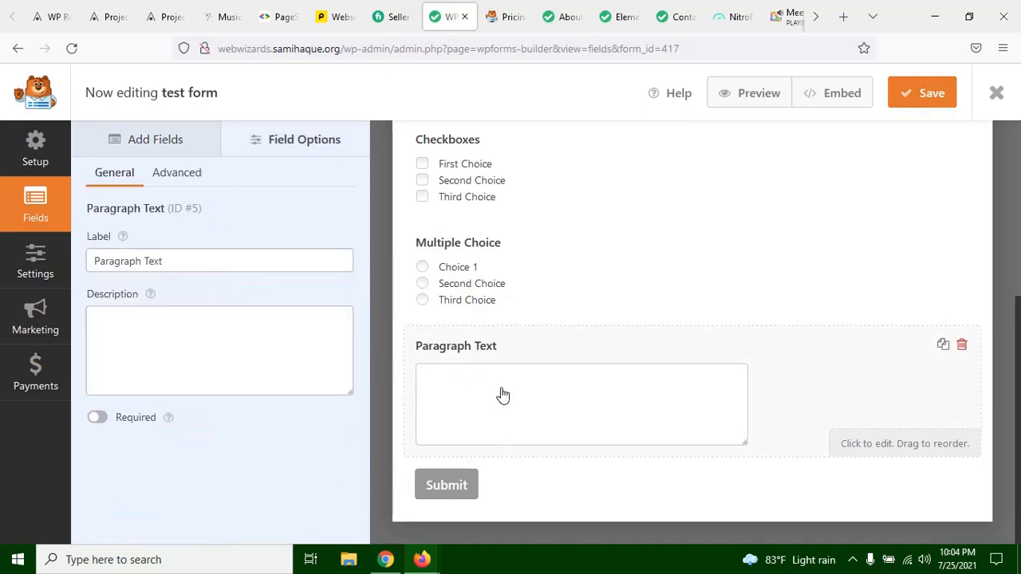
Step: Set the Paragraph Text field's label to "Your comments"
left_click(201, 262)
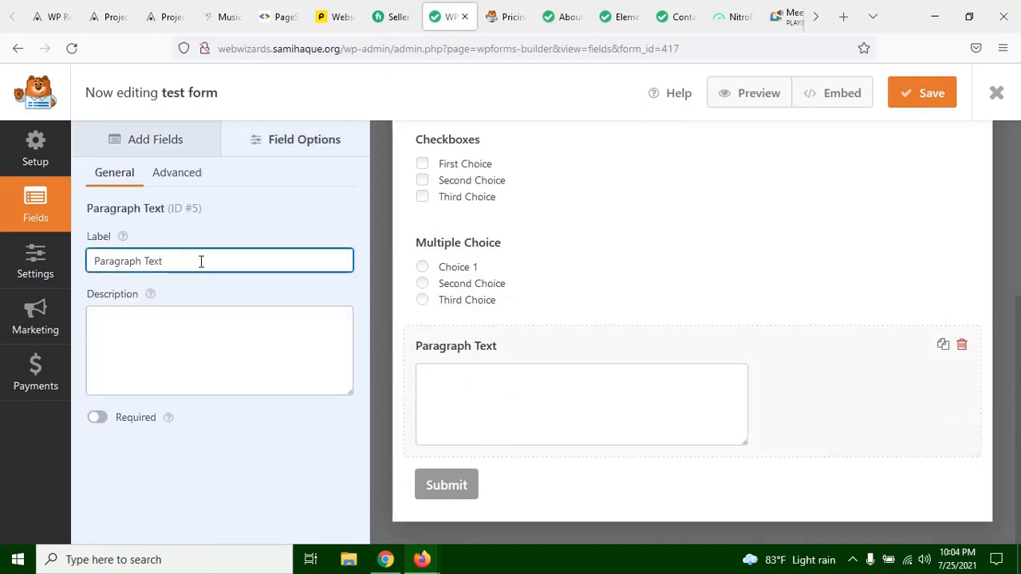
key("ctrl+a")
type("your ")
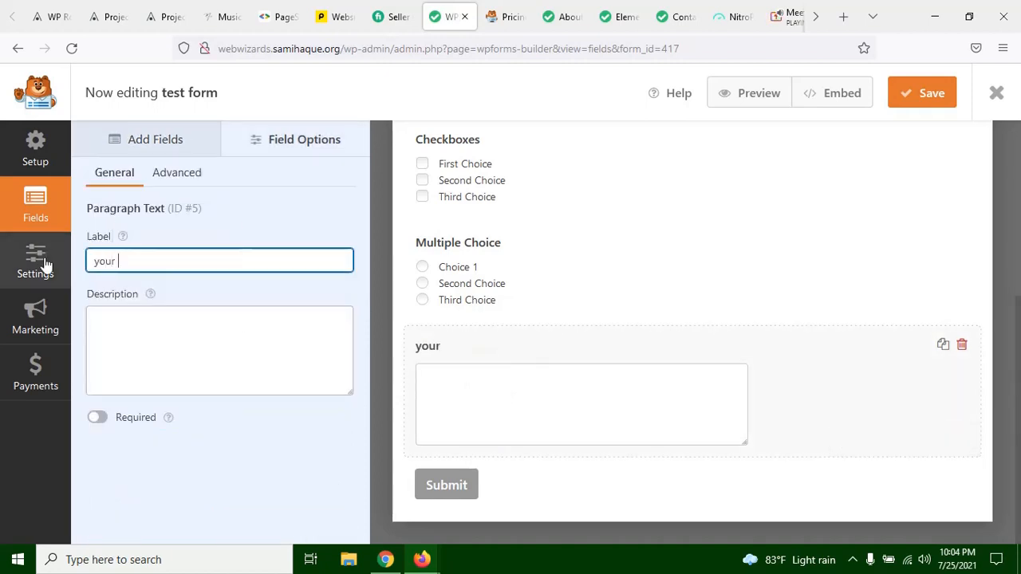
type("comments")
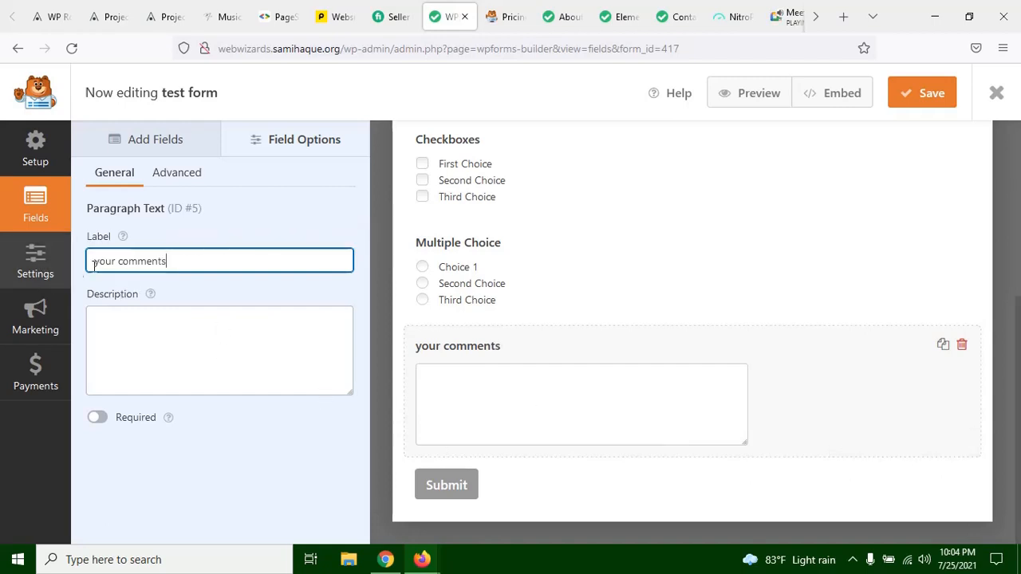
key("BackSpace")
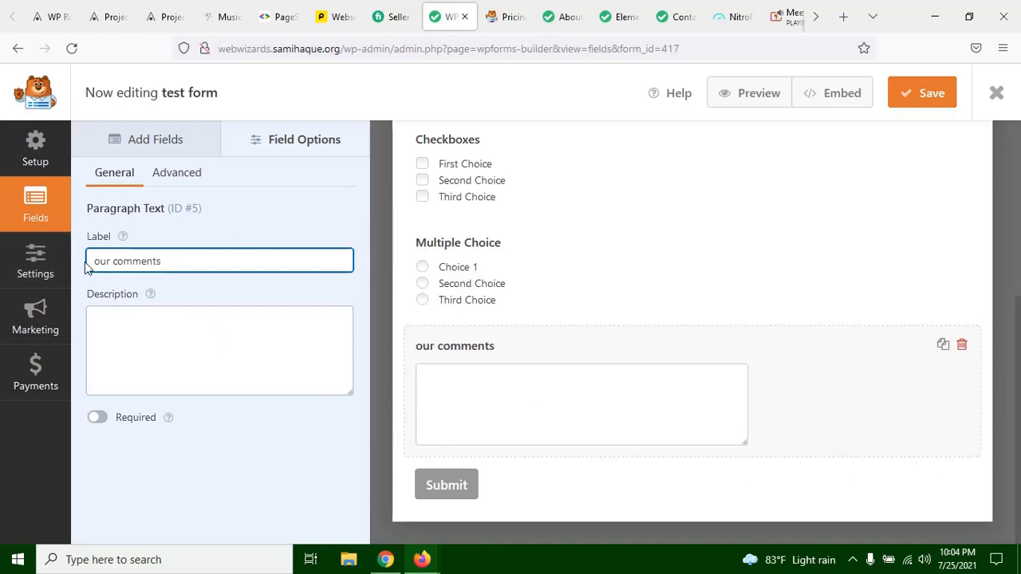
type("Y")
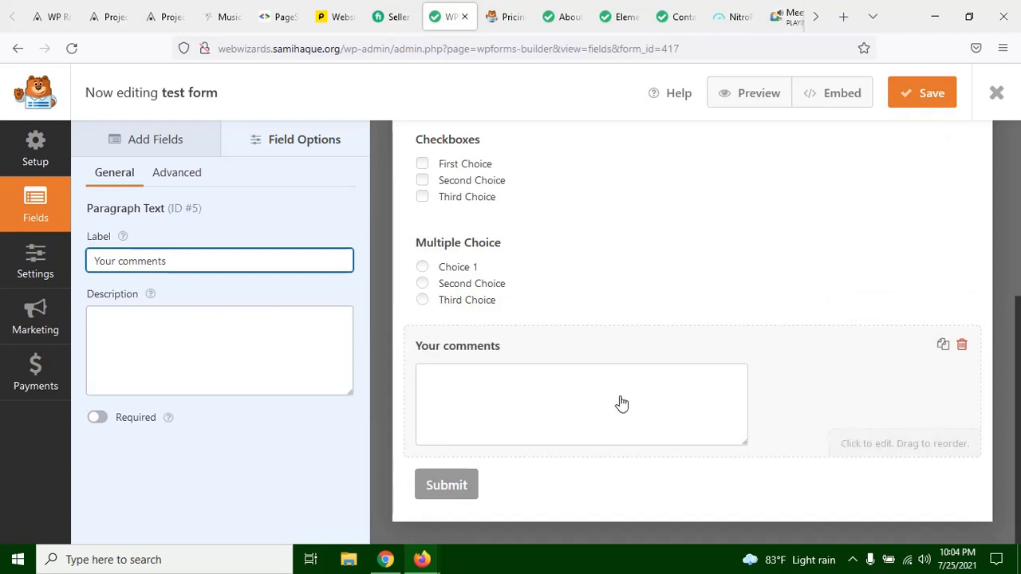
Step: Add an Email field between the Checkboxes and Multiple Choice fields
scroll(615, 408, "up", 5)
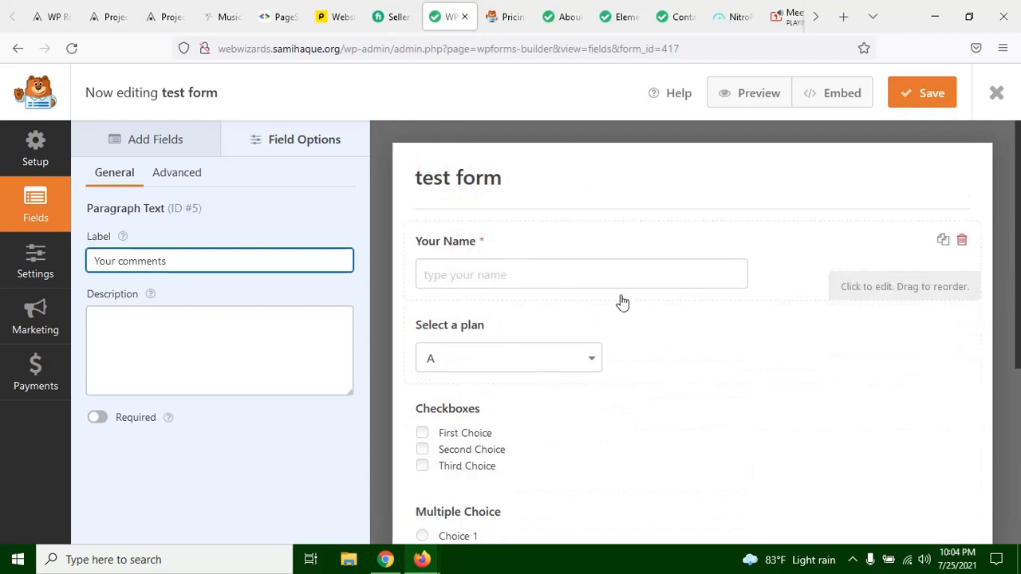
scroll(622, 302, "down", 4)
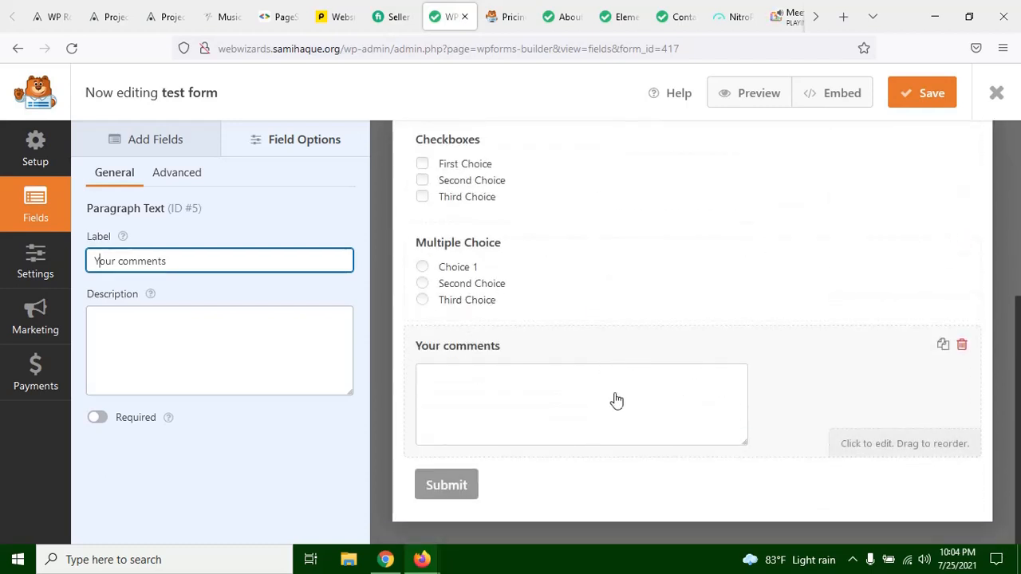
scroll(615, 402, "up", 4)
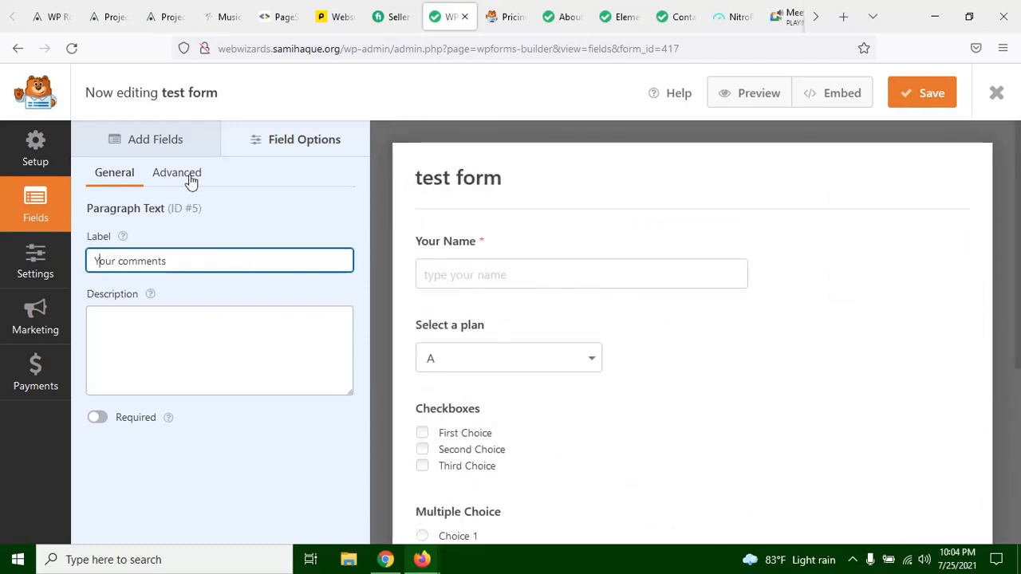
left_click(157, 136)
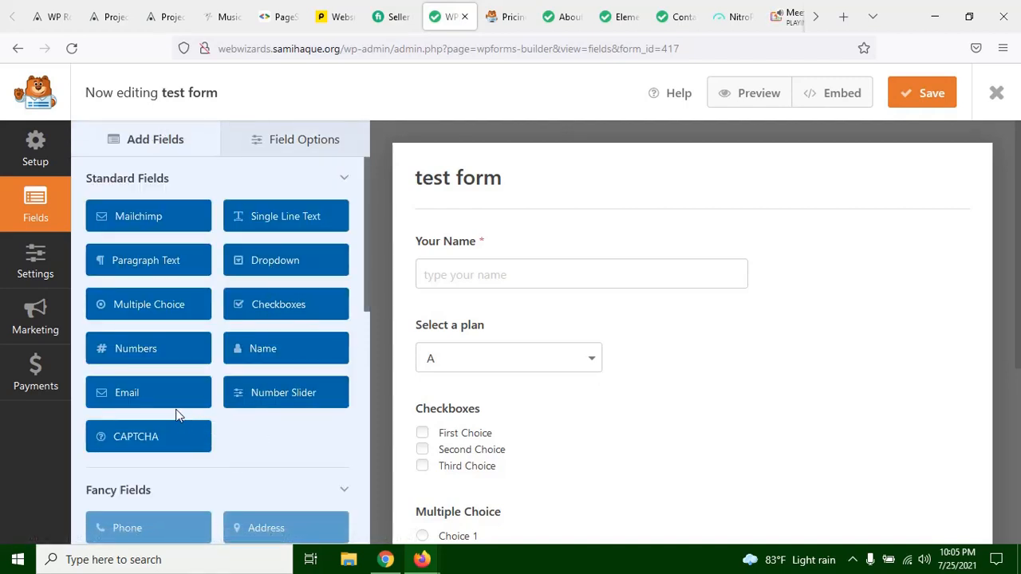
scroll(523, 365, "down", 3)
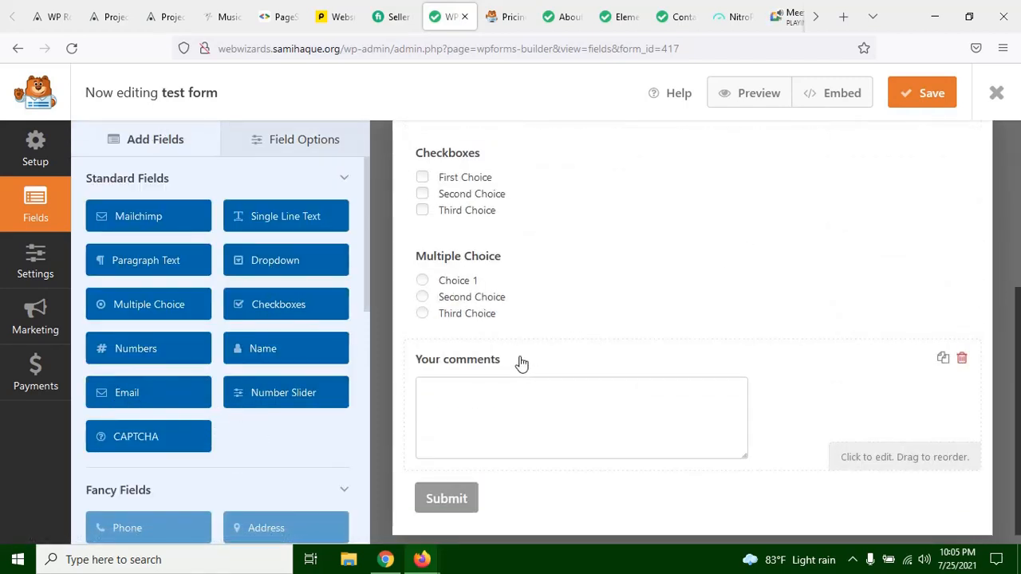
left_click_drag(164, 403, 488, 230)
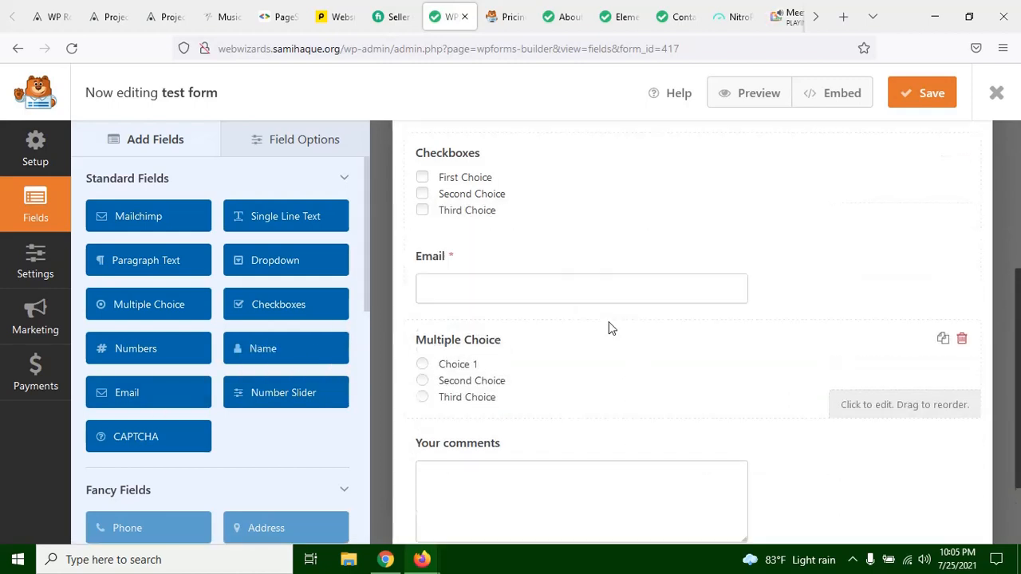
Step: Open the field options of the Email field
scroll(613, 351, "up", 3)
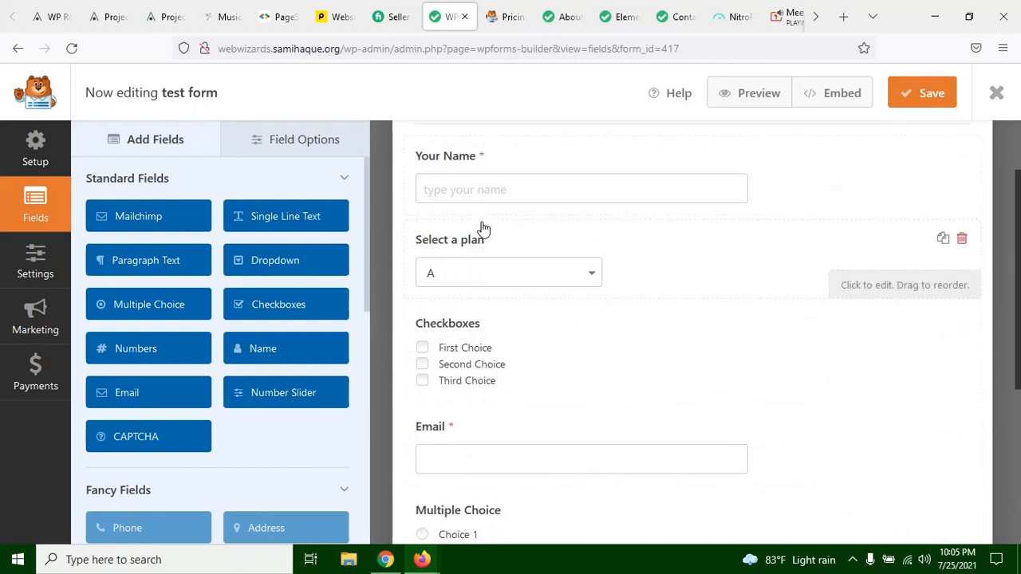
scroll(497, 218, "up", 2)
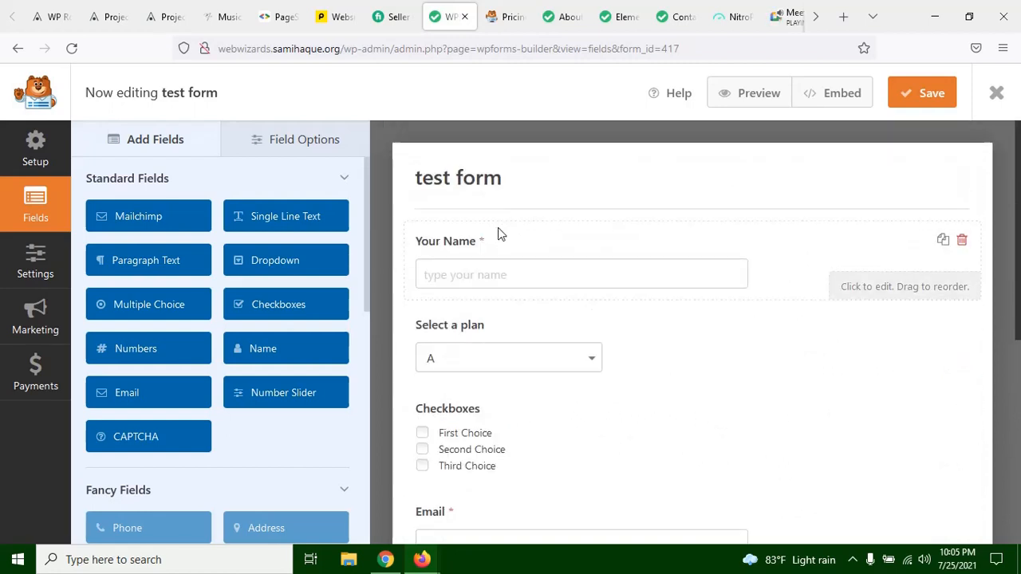
left_click(481, 300)
scroll(647, 341, "down", 5)
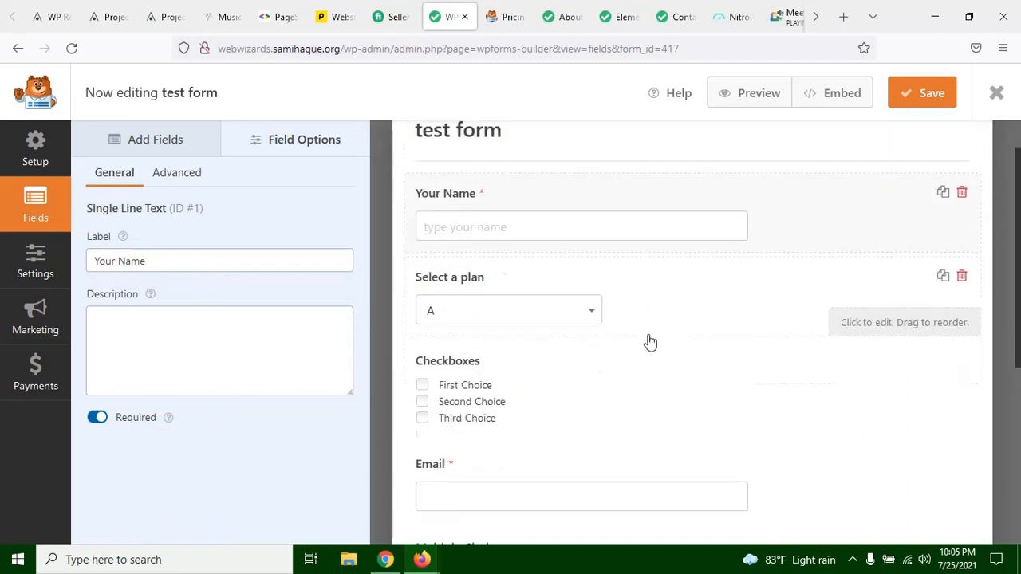
left_click(483, 226)
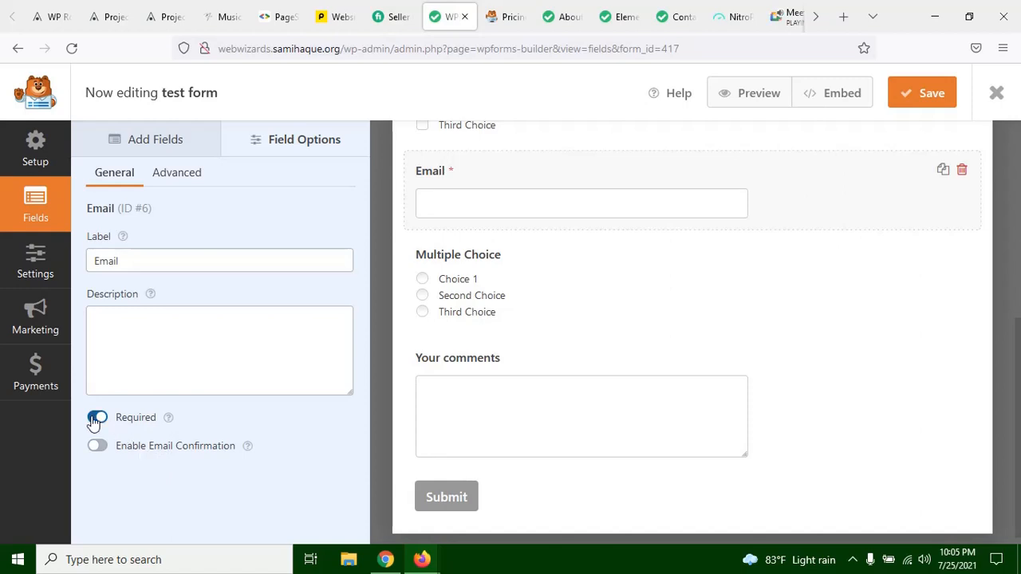
Step: Try email confirmation on the Email field, check it in the form, and turn it off again
scroll(502, 354, "up", 3)
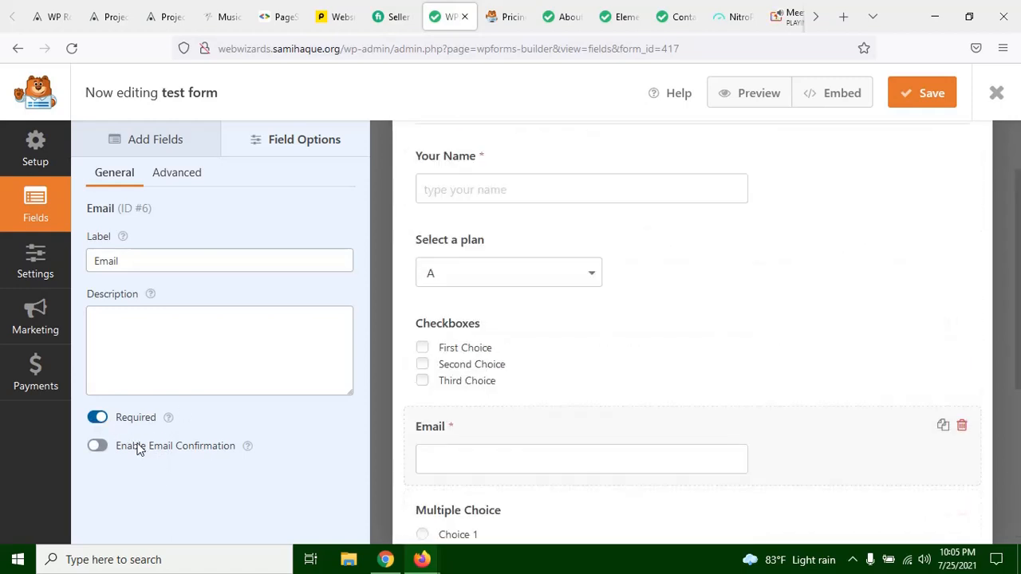
scroll(540, 369, "up", 2)
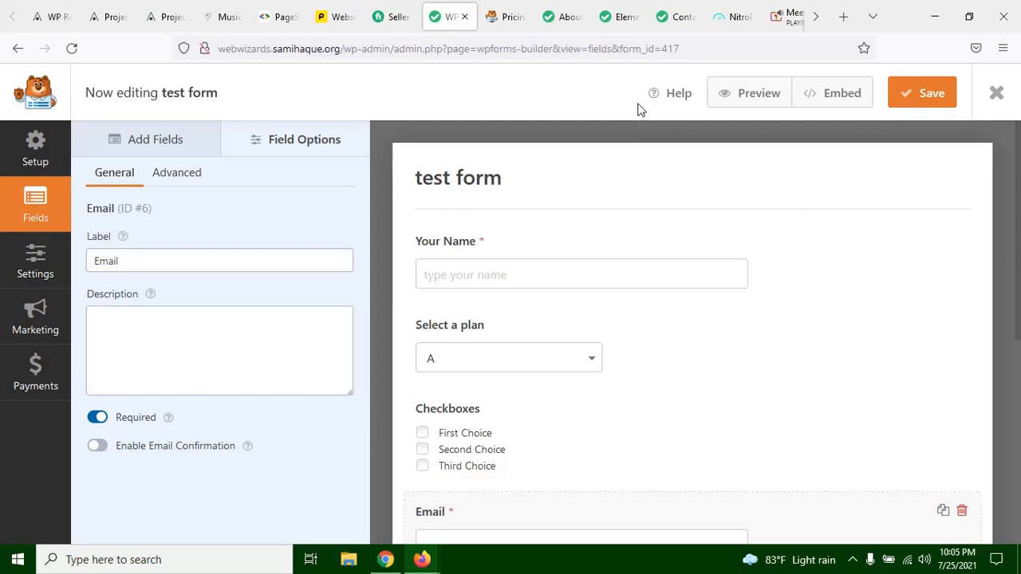
left_click(101, 448)
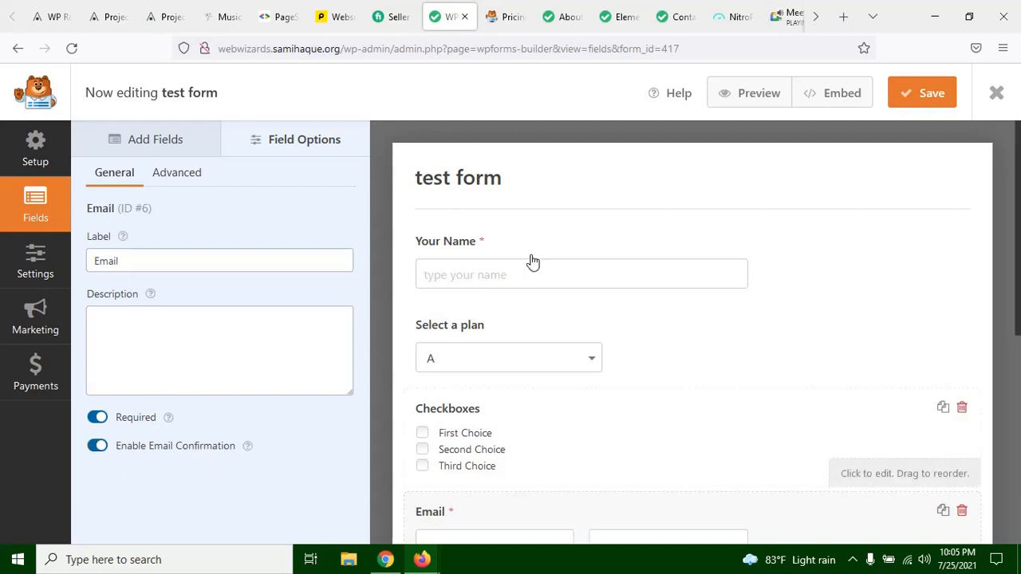
scroll(551, 433, "down", 5)
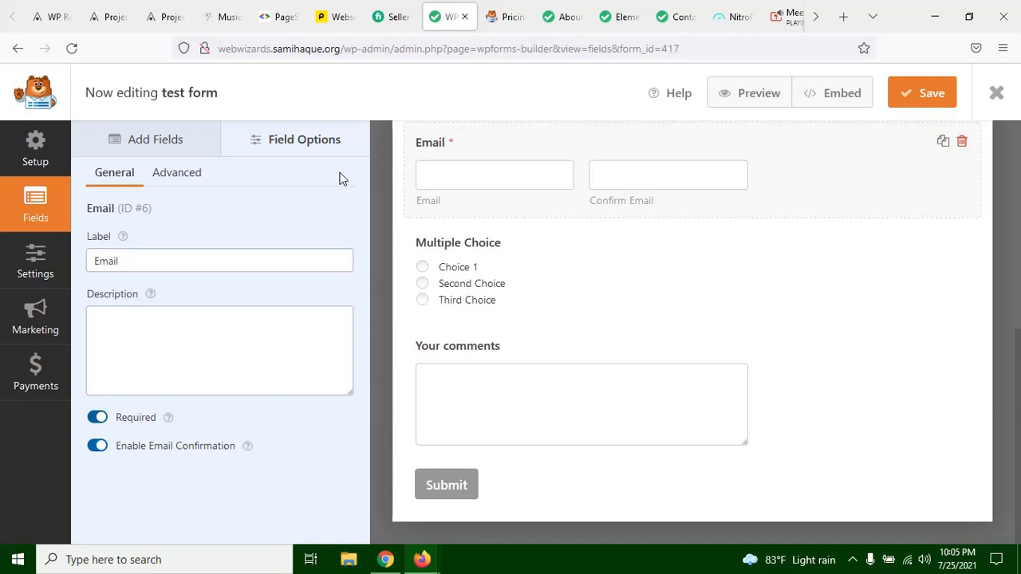
scroll(698, 401, "up", 1)
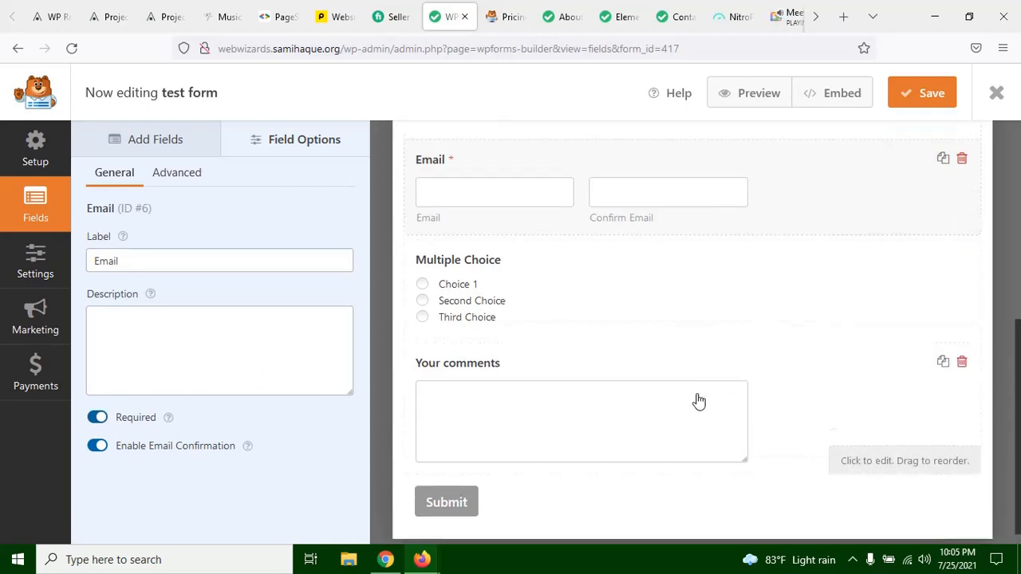
scroll(699, 401, "up", 5)
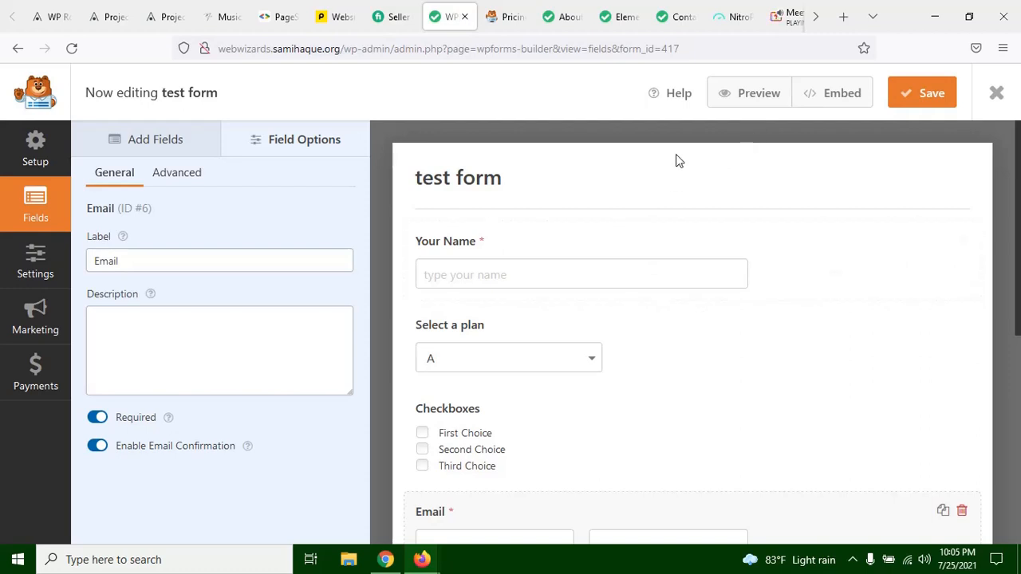
left_click(97, 449)
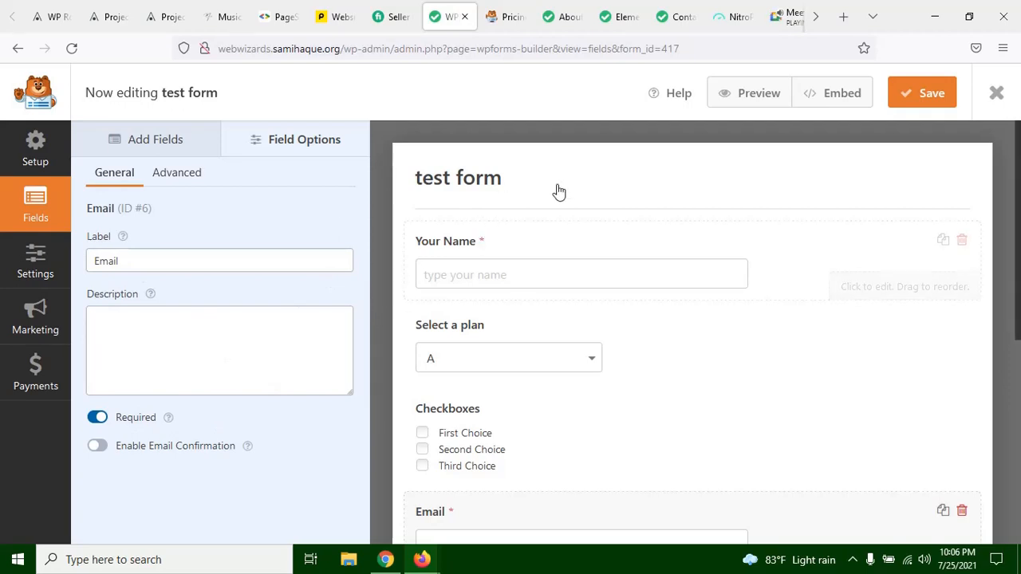
scroll(574, 207, "down", 4)
scroll(588, 237, "up", 4)
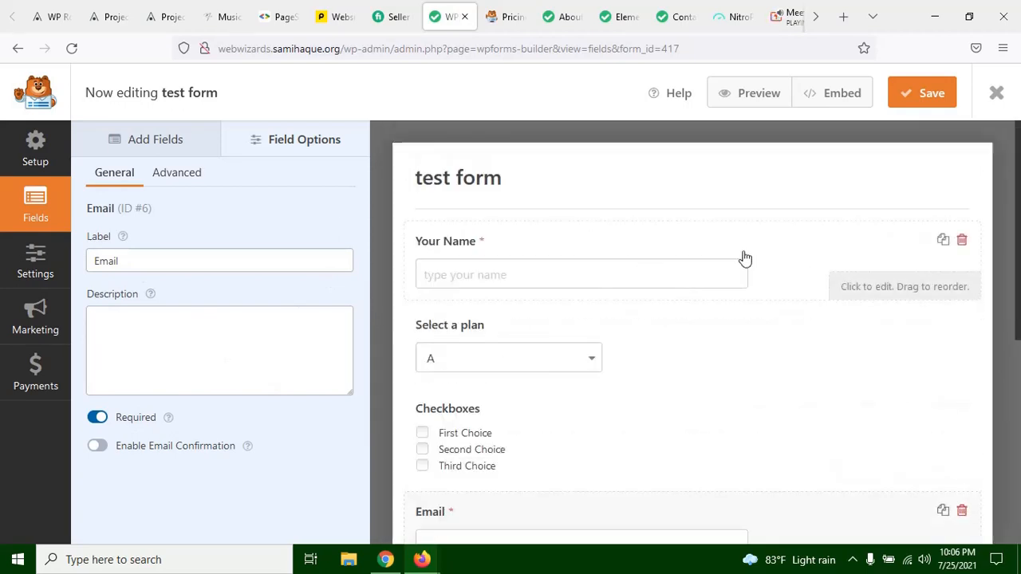
scroll(850, 300, "down", 5)
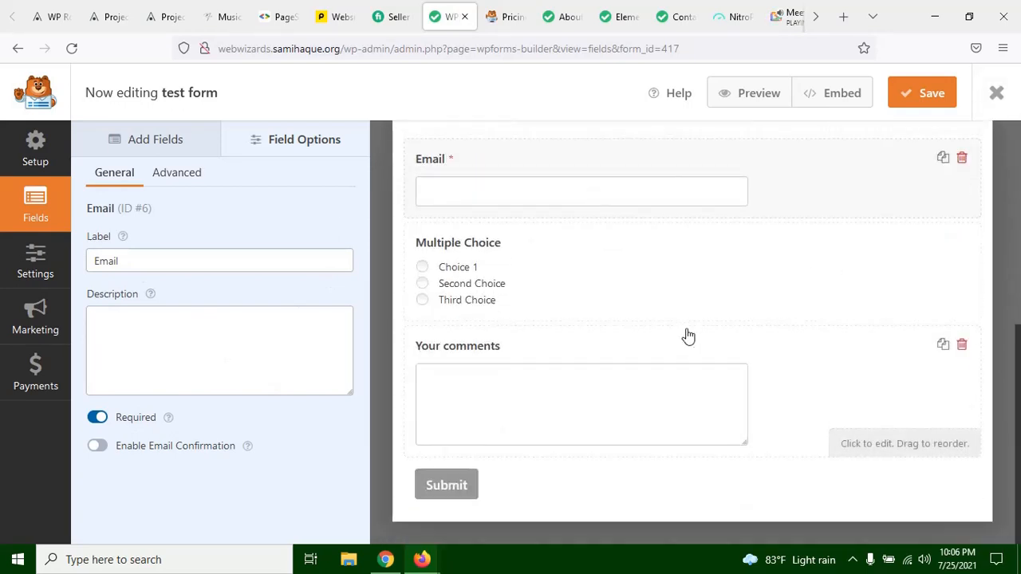
scroll(686, 335, "up", 5)
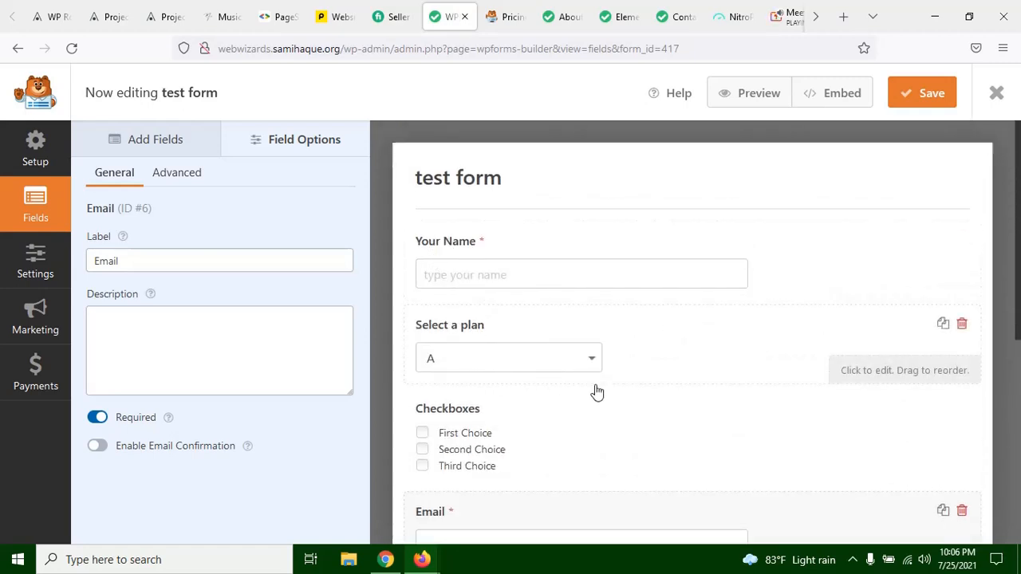
scroll(576, 387, "down", 4)
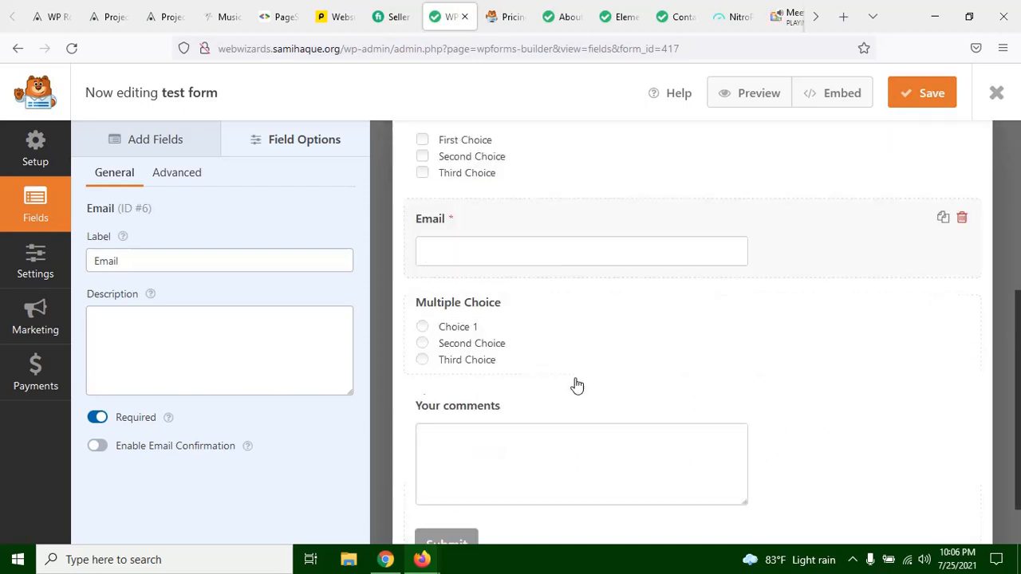
scroll(577, 387, "up", 4)
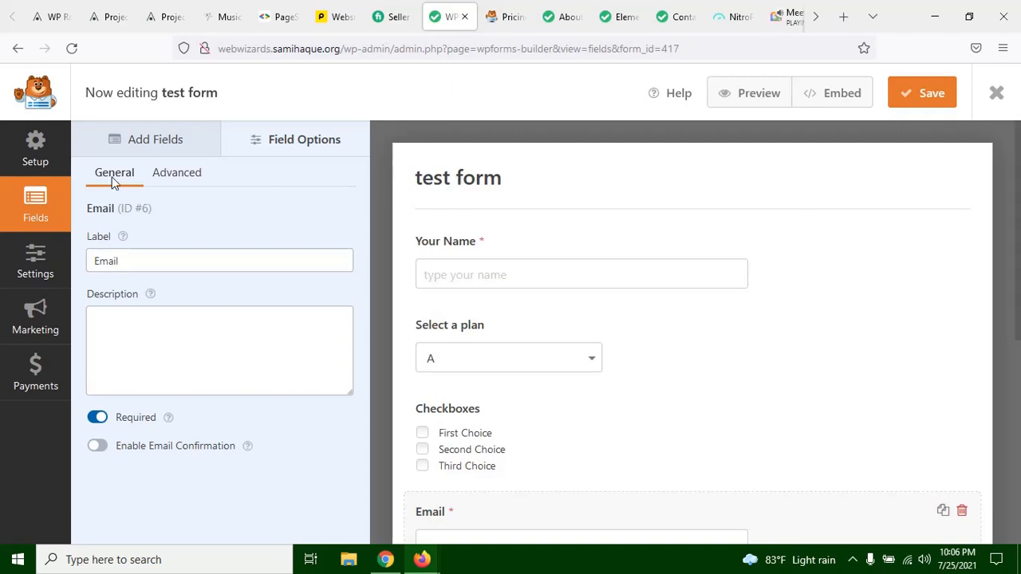
left_click(148, 264)
left_click_drag(141, 262, 82, 261)
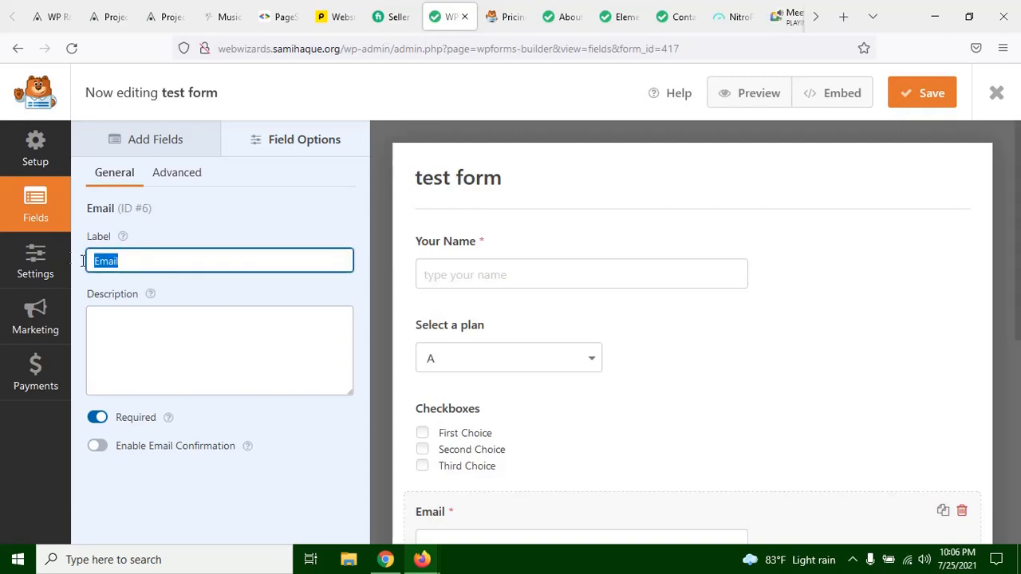
left_click(156, 259)
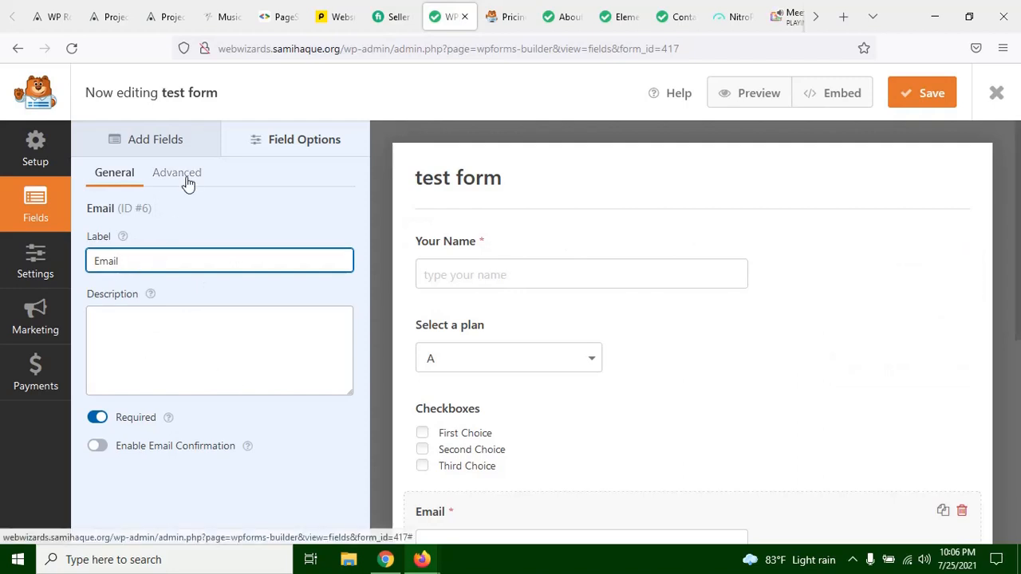
Step: Look through the available field types and the lower part of the test form
left_click(169, 137)
scroll(205, 471, "down", 4)
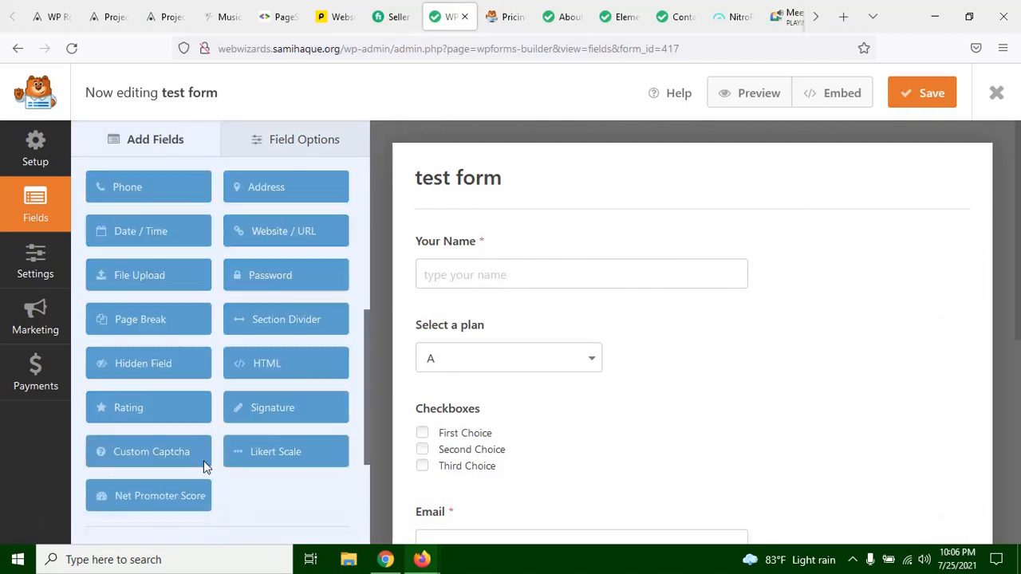
scroll(212, 462, "up", 4)
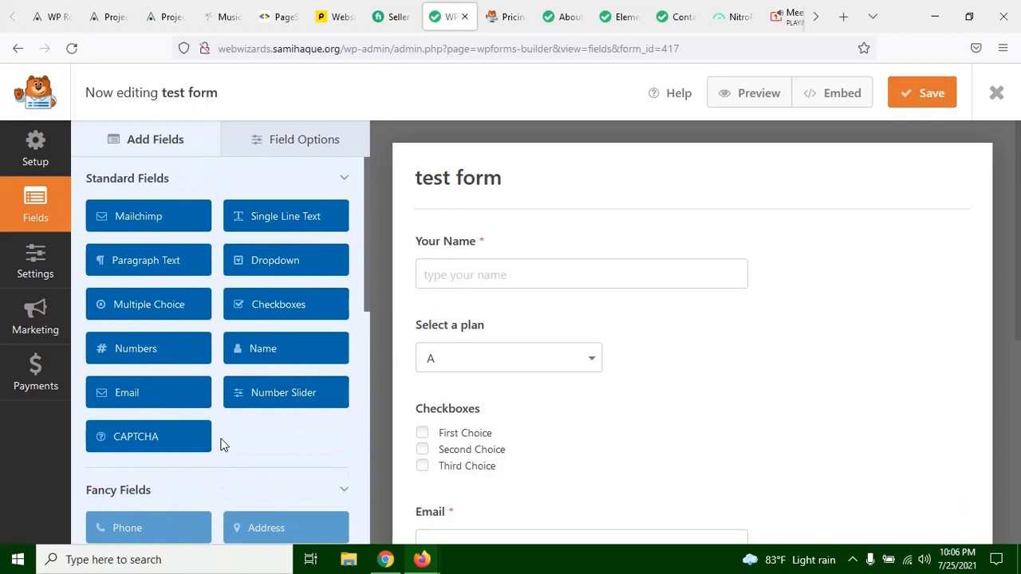
scroll(542, 398, "down", 5)
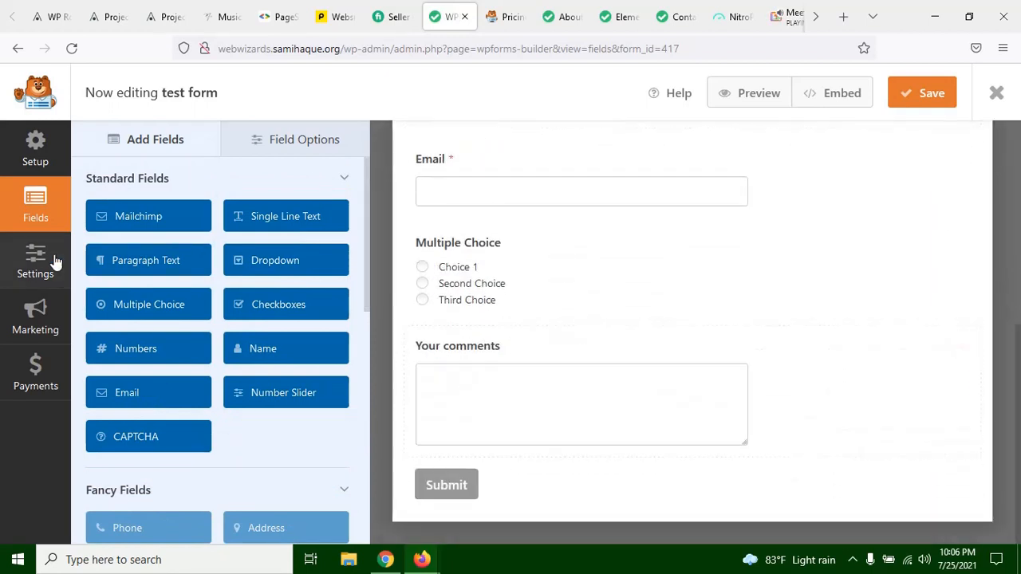
Step: Open the test form's notification settings and review the Default Notification fields
left_click(55, 262)
scroll(645, 287, "down", 3)
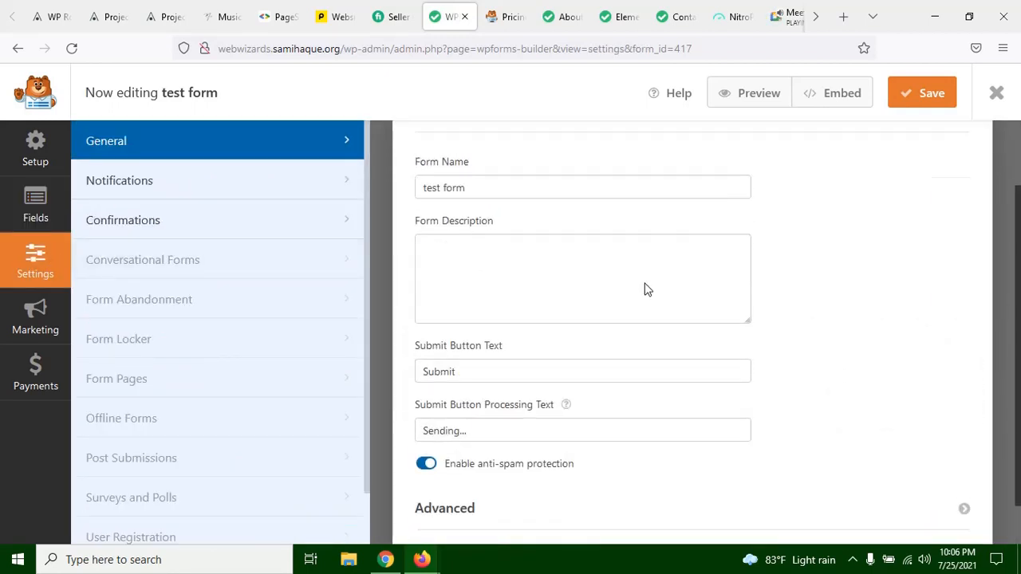
left_click(214, 186)
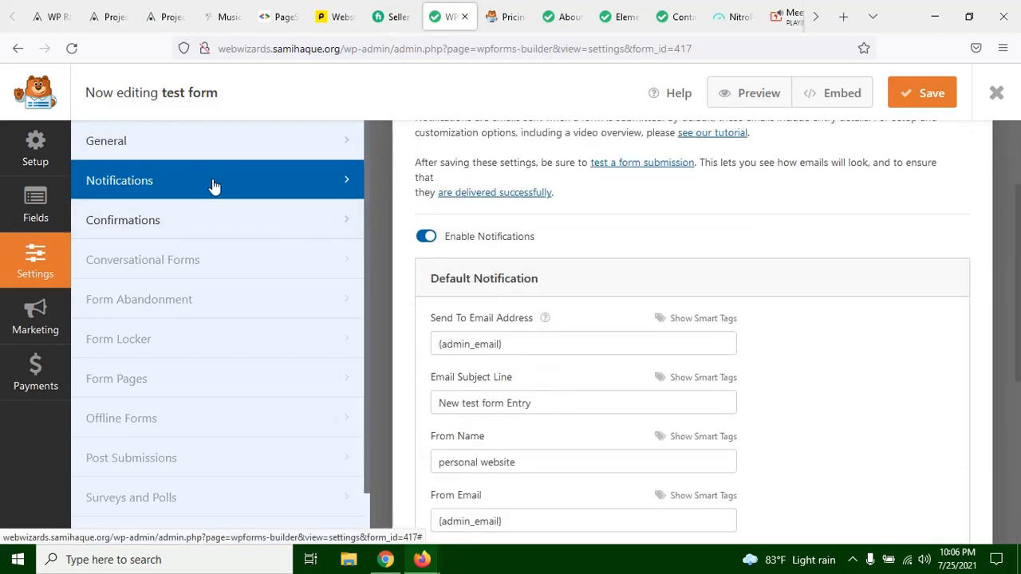
scroll(622, 277, "up", 3)
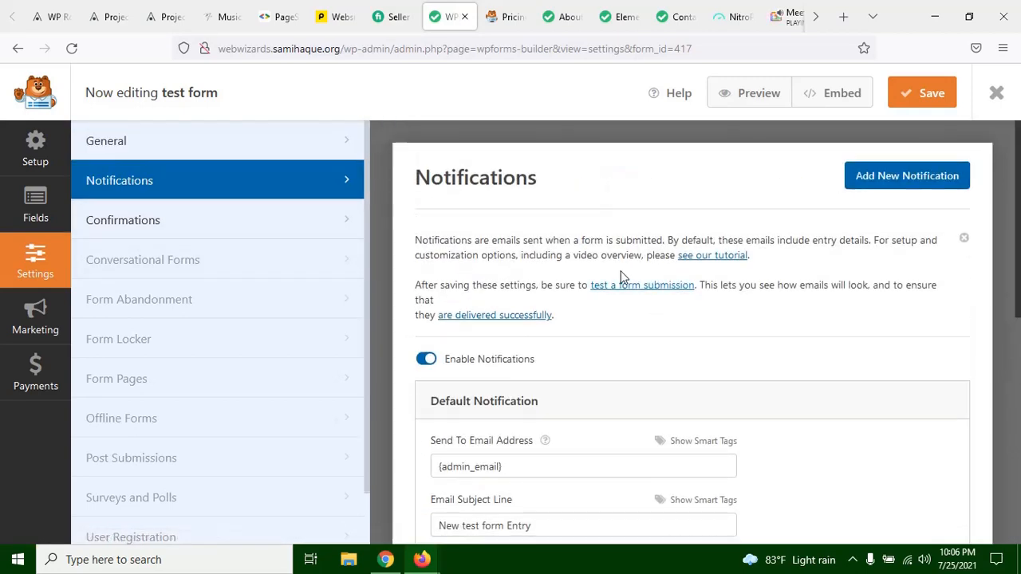
scroll(606, 209, "down", 5)
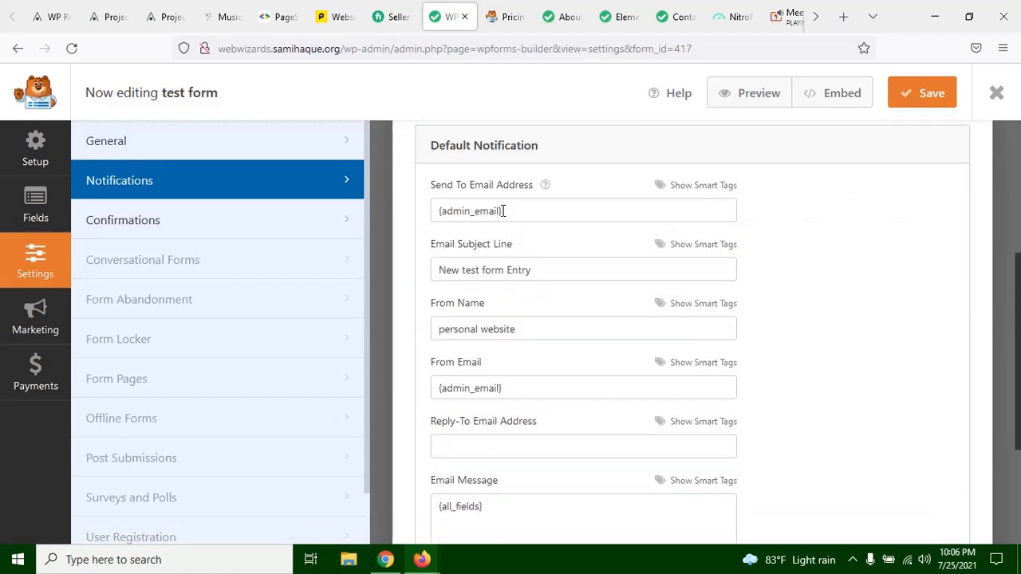
Step: Check the message form on the site's Contact page and return to the test form's notification settings
left_click(563, 16)
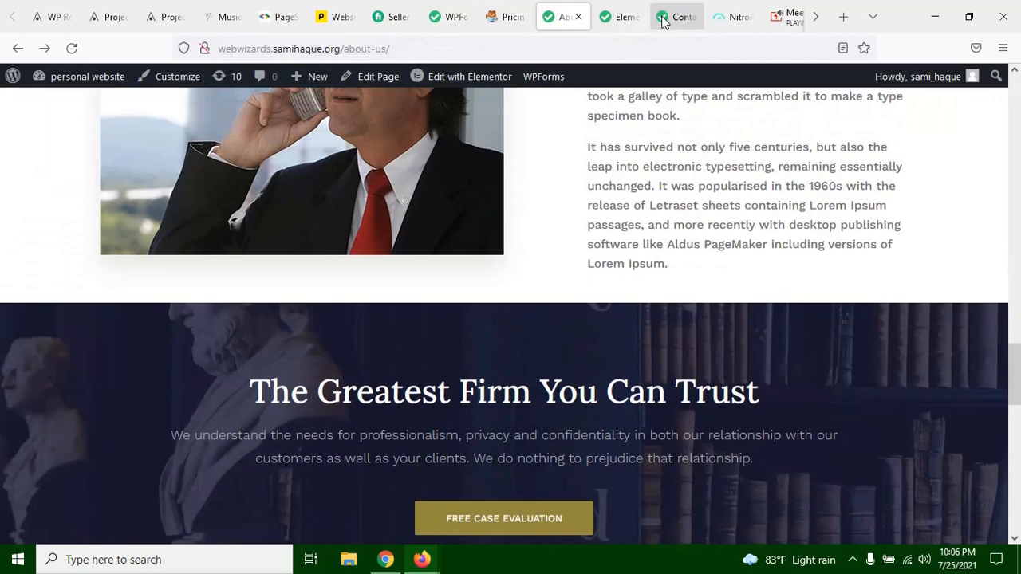
left_click(662, 18)
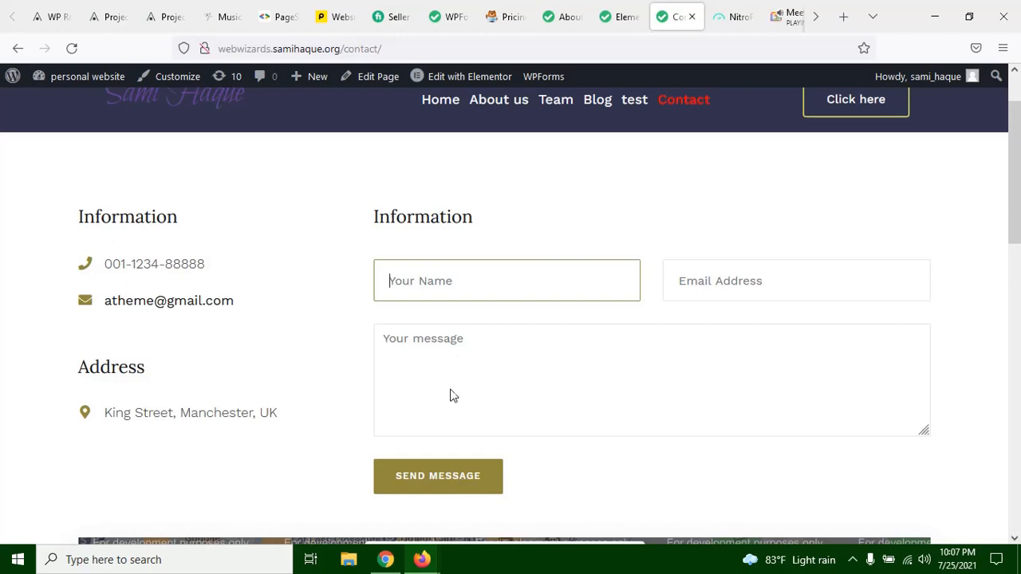
left_click(445, 16)
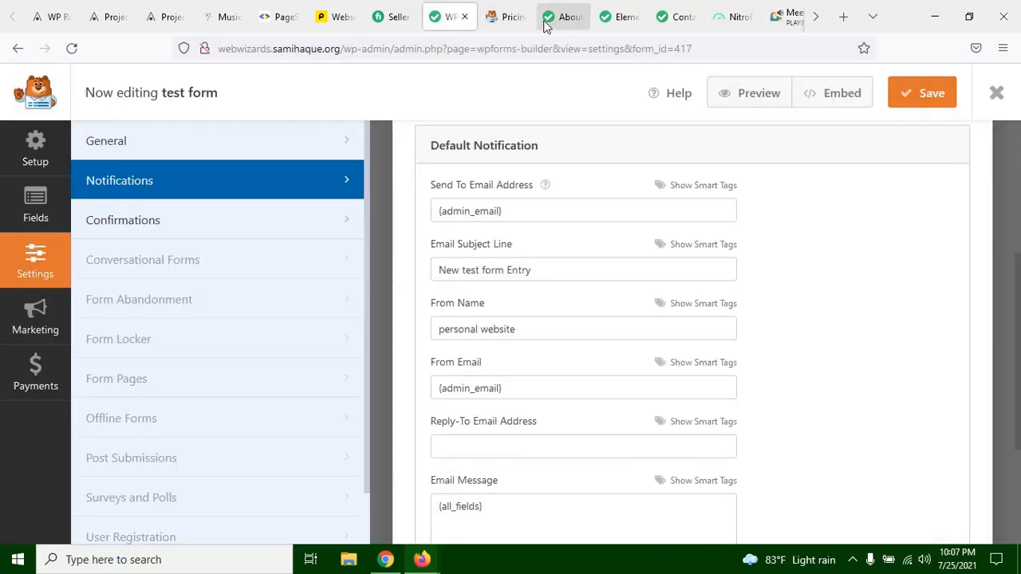
scroll(469, 232, "up", 1)
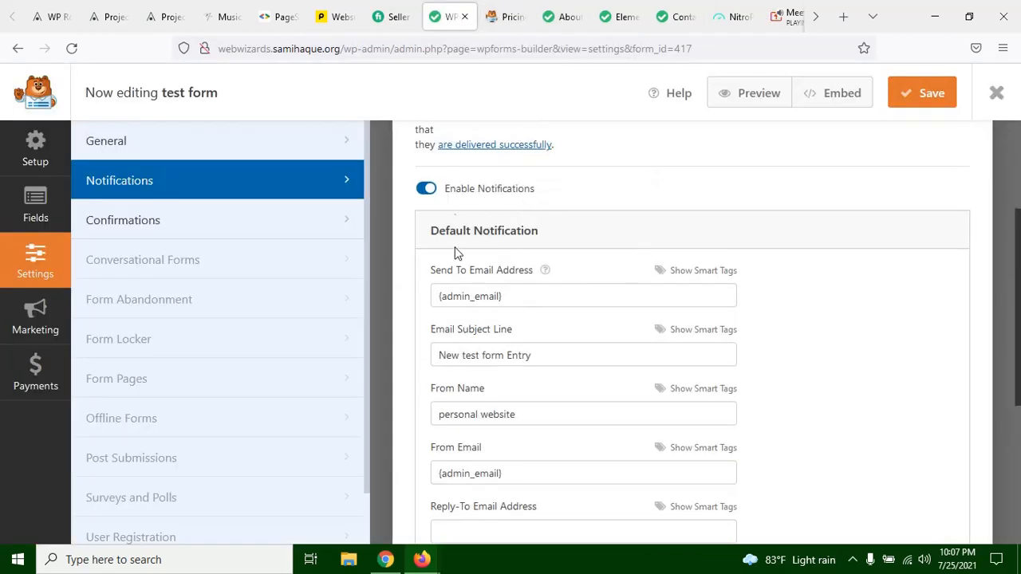
Step: Examine the Send To Email Address value in the Default Notification, glancing at the form's fields in between
left_click(510, 296)
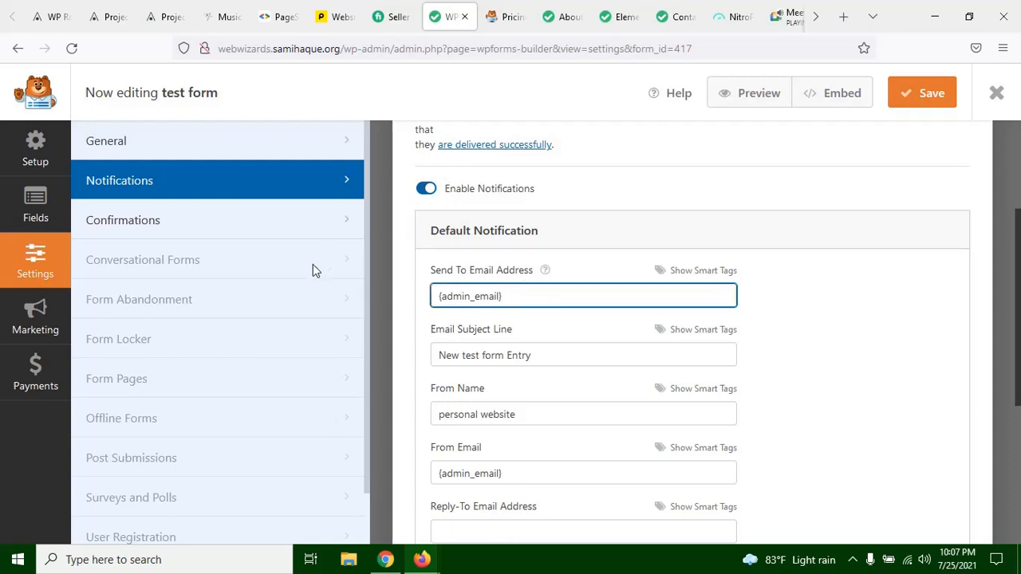
left_click(35, 203)
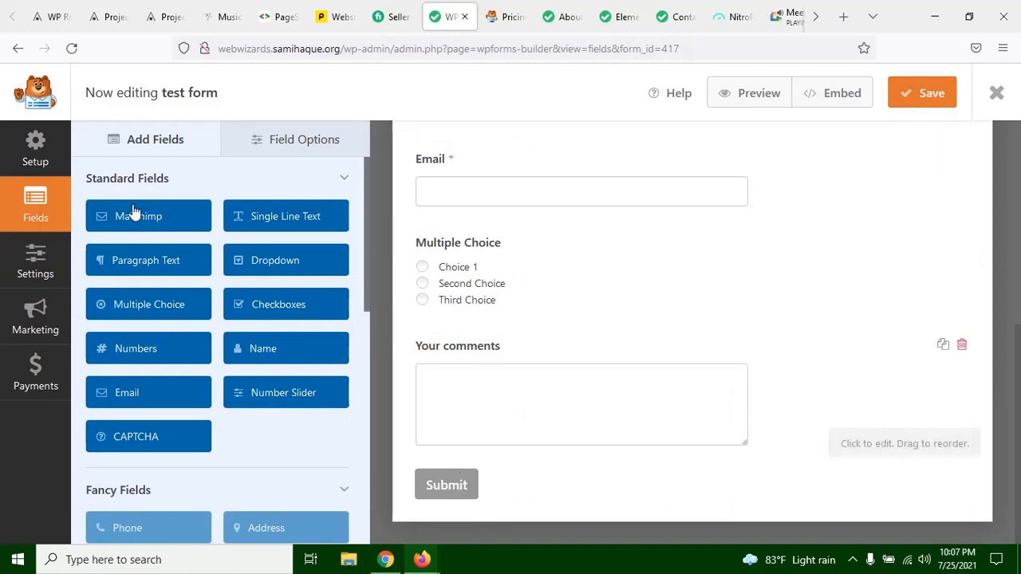
left_click(35, 263)
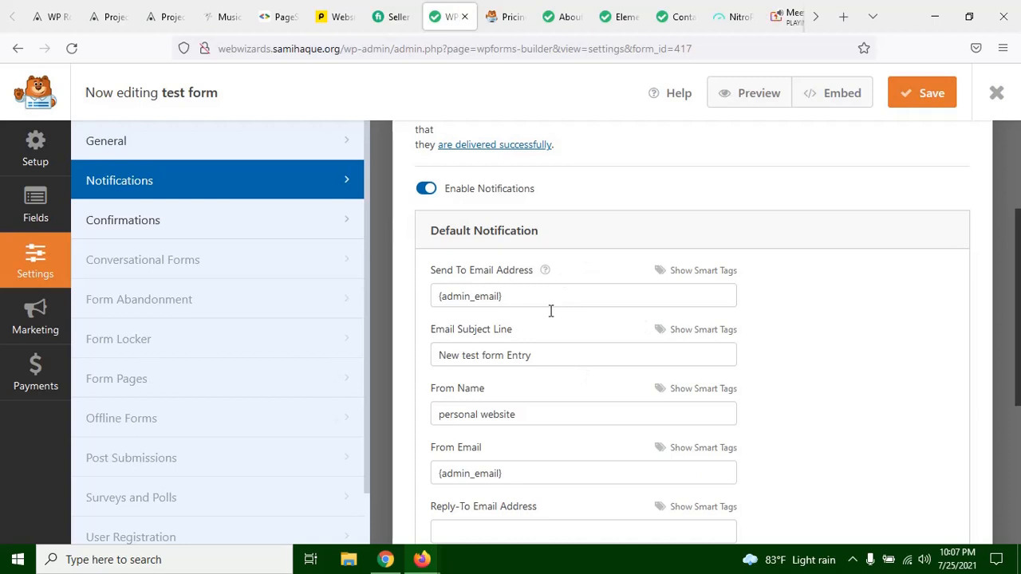
left_click(437, 296)
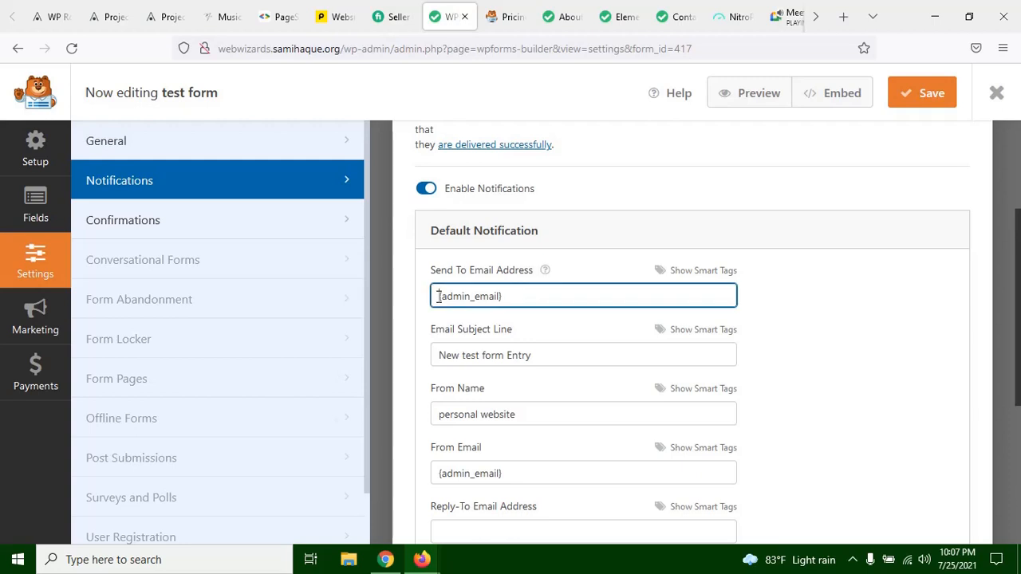
left_click(507, 296)
left_click_drag(503, 298, 422, 301)
left_click(438, 294)
left_click_drag(440, 291, 508, 296)
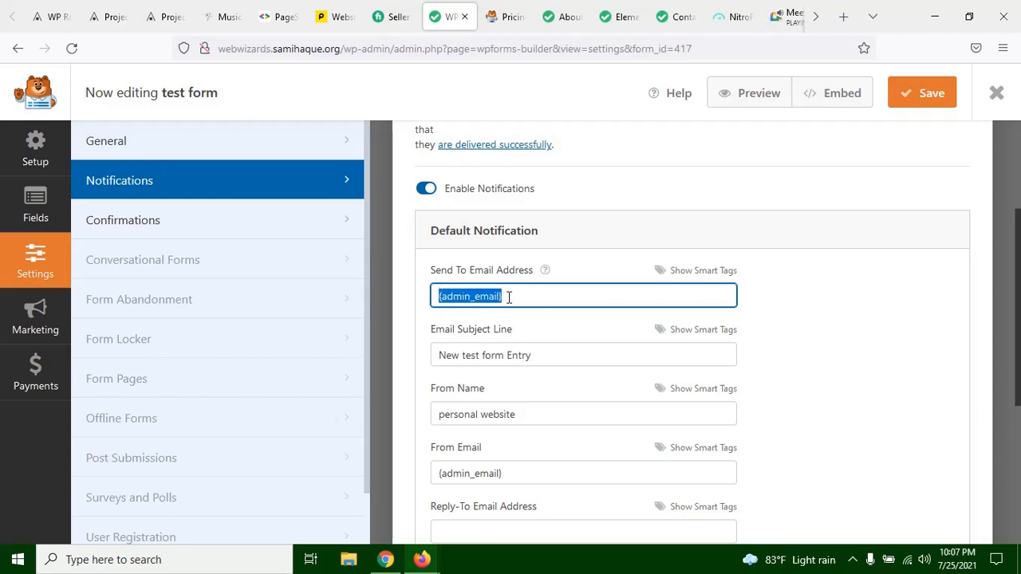
left_click(447, 292)
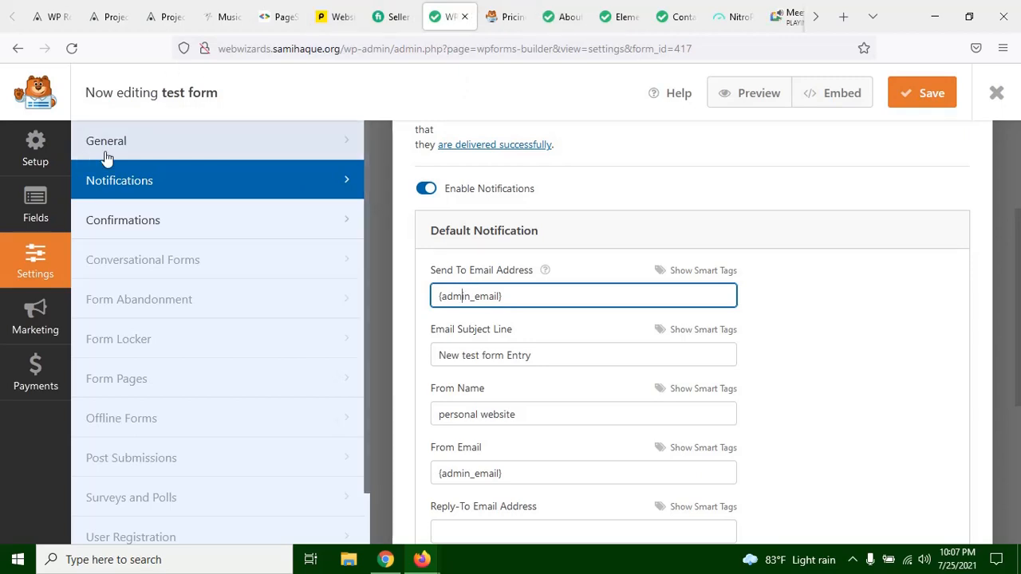
Step: Close the WPForms pricing page and open the WordPress dashboard in a new browser tab from the About us page
left_click(517, 16)
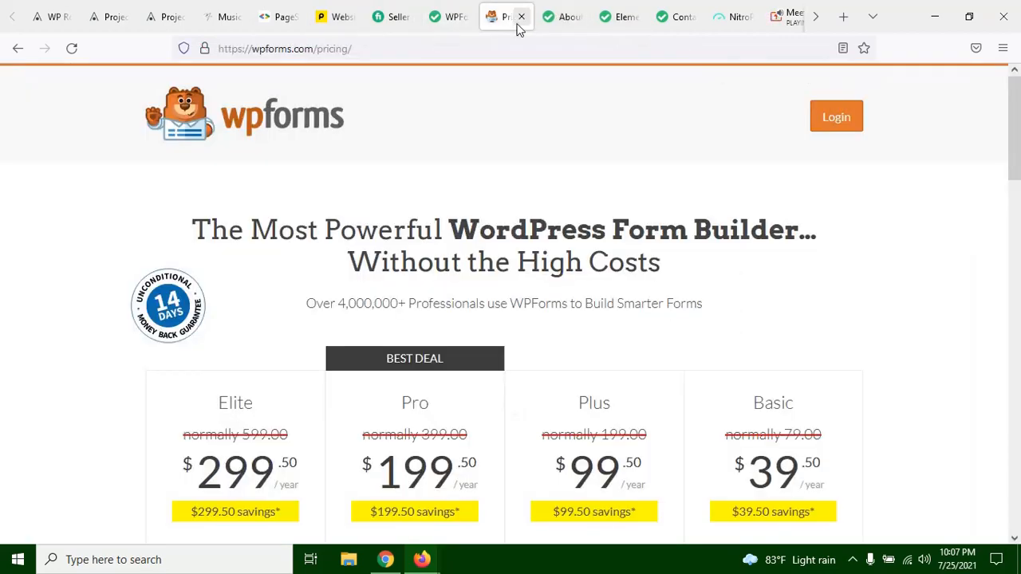
left_click(520, 17)
scroll(532, 187, "up", 7)
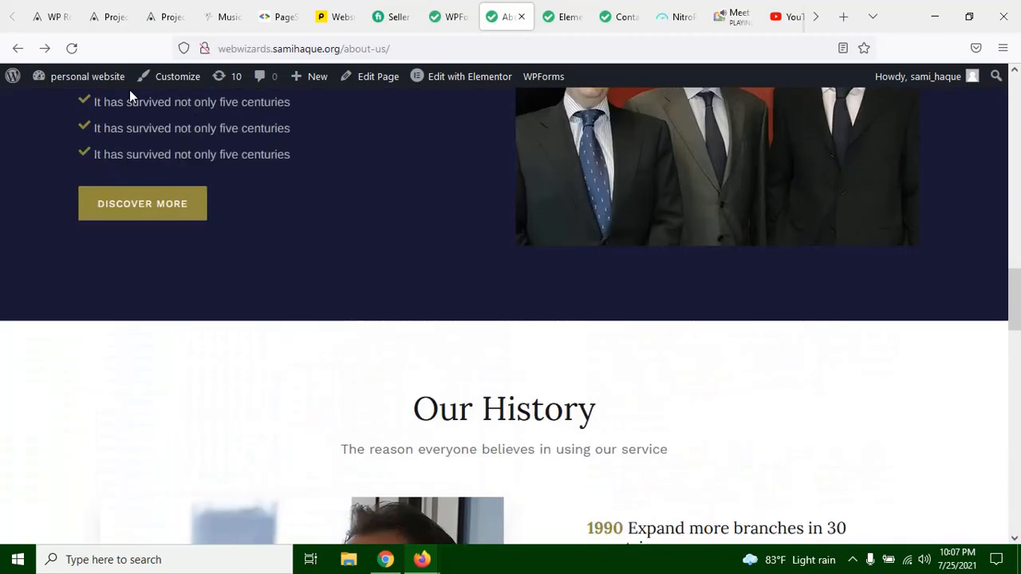
mouse_move(115, 80)
right_click(70, 107)
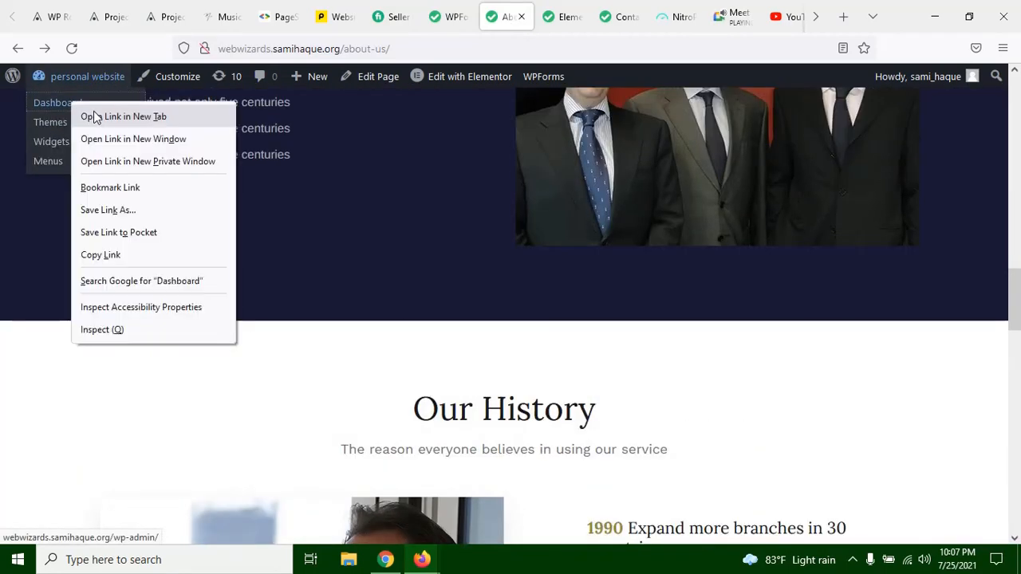
left_click(112, 118)
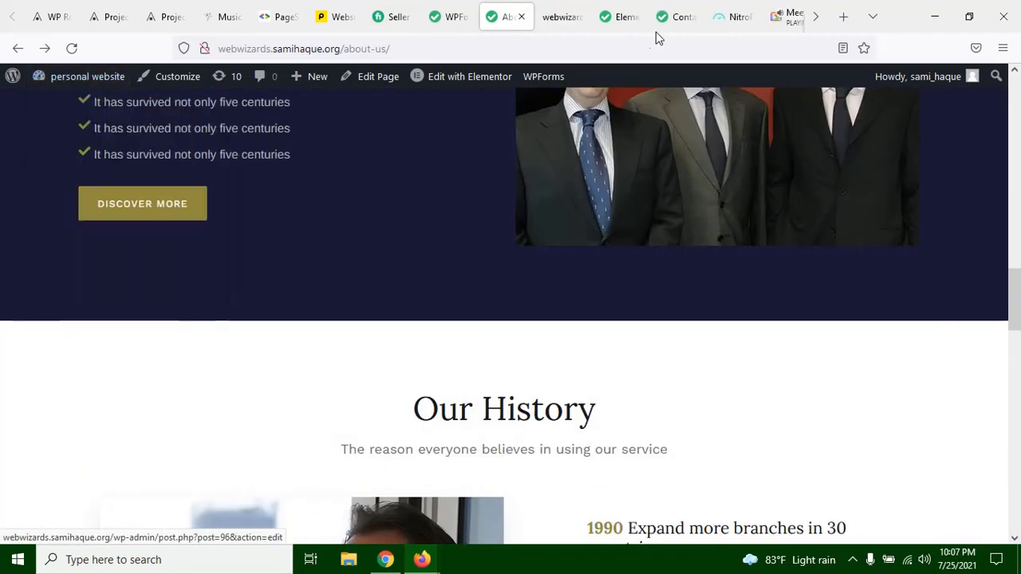
left_click(558, 14)
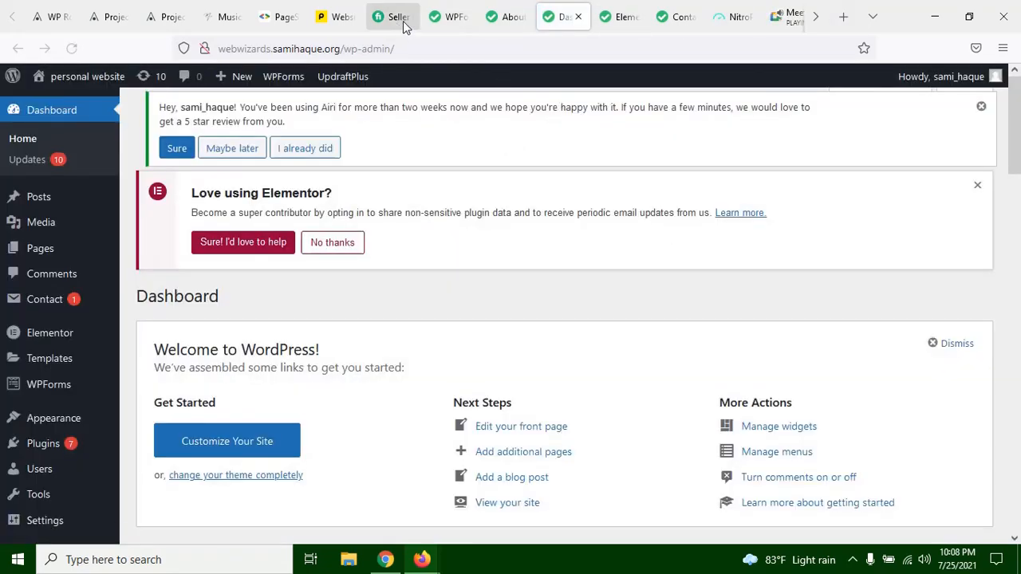
Step: Recheck the notification's Send To Email Address field in the form builder and return to the WordPress dashboard
left_click(468, 16)
left_click(530, 298)
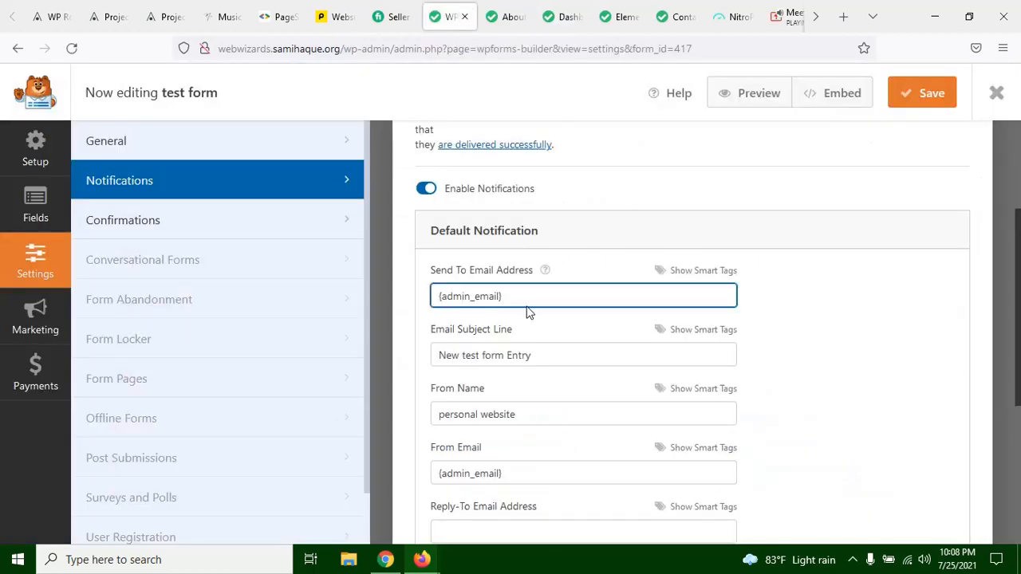
left_click(559, 24)
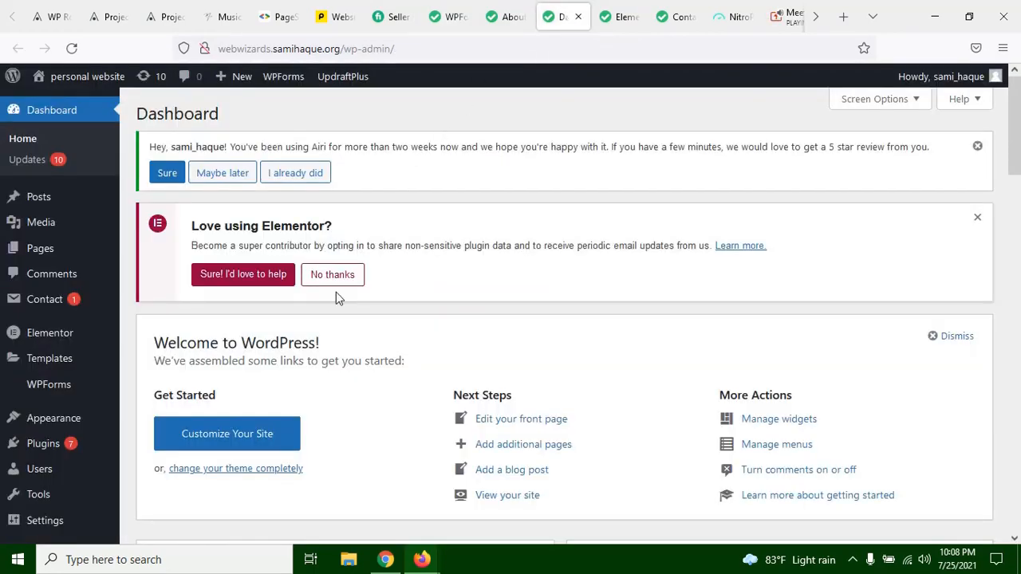
Step: Open the site's Reading settings and look through the available options
scroll(336, 292, "down", 5)
scroll(325, 252, "up", 5)
scroll(235, 250, "down", 8)
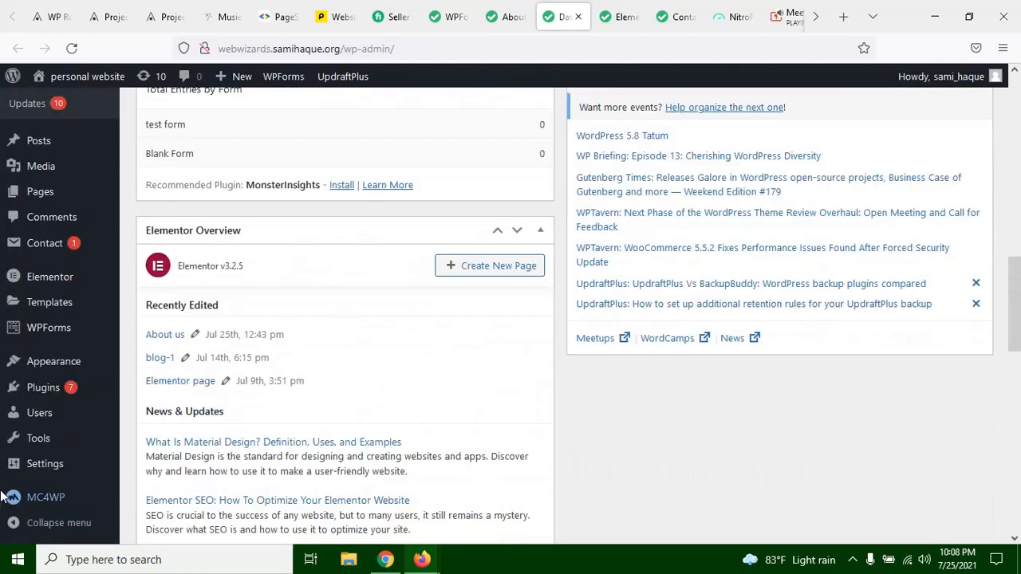
mouse_move(58, 473)
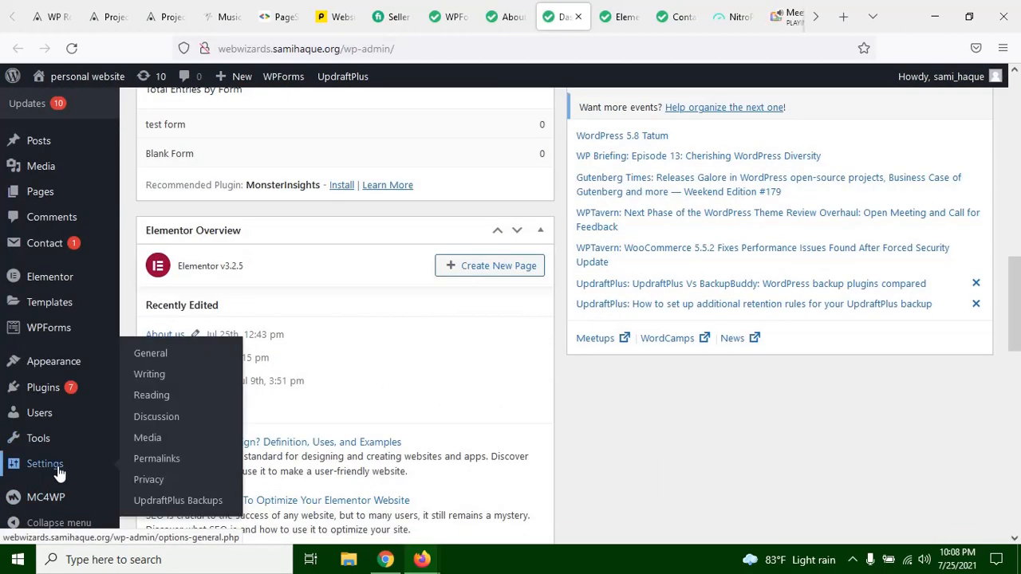
left_click(181, 401)
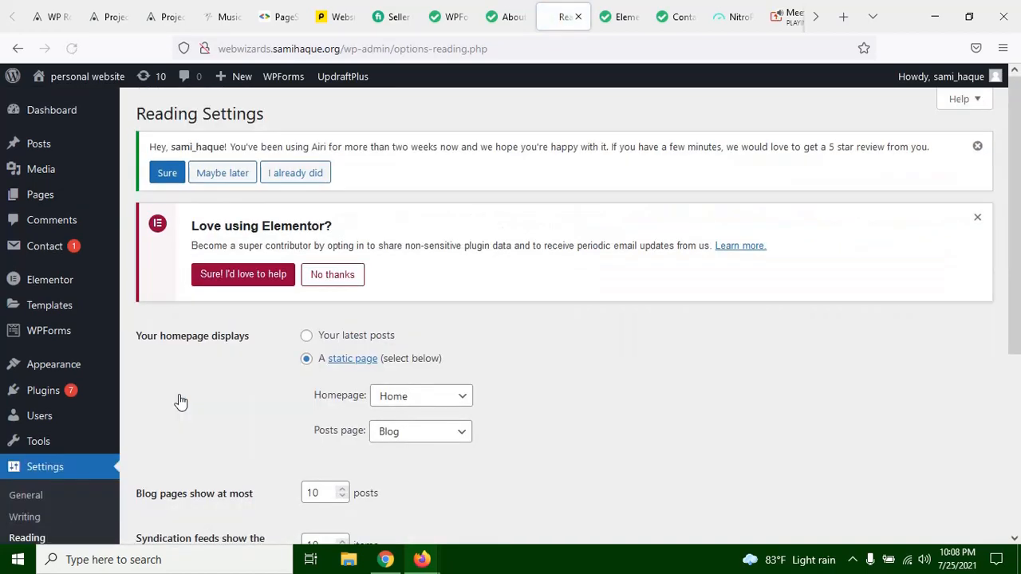
scroll(262, 399, "down", 3)
scroll(262, 399, "up", 2)
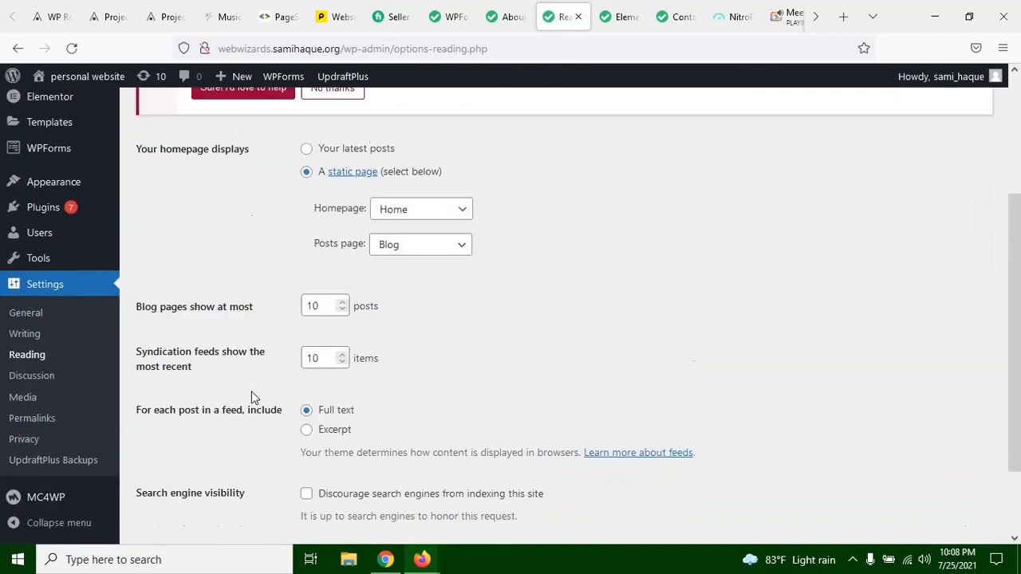
scroll(56, 441, "down", 2)
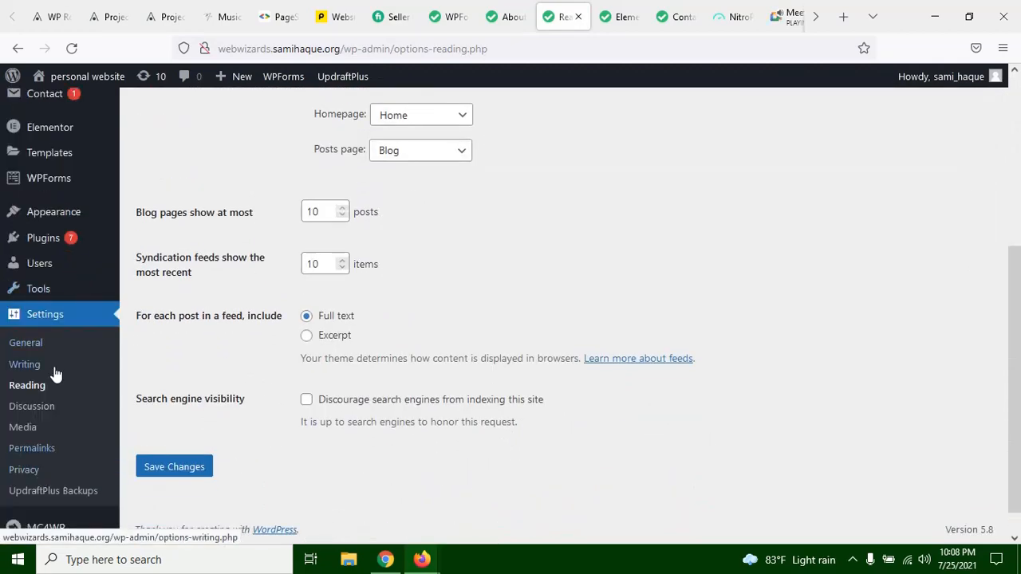
Step: Open the site's General settings and highlight the Administration Email Address
left_click(40, 343)
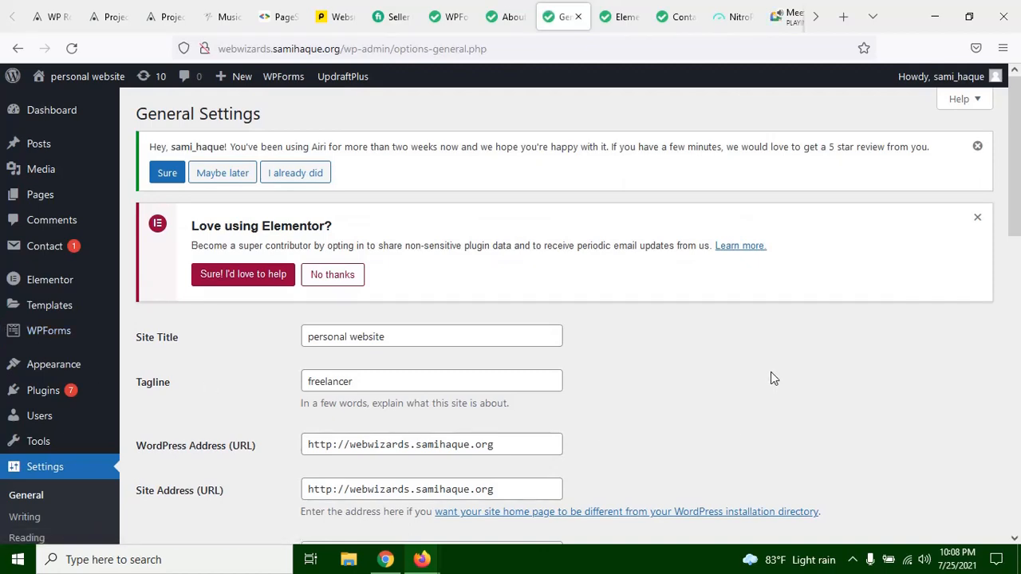
scroll(770, 378, "down", 3)
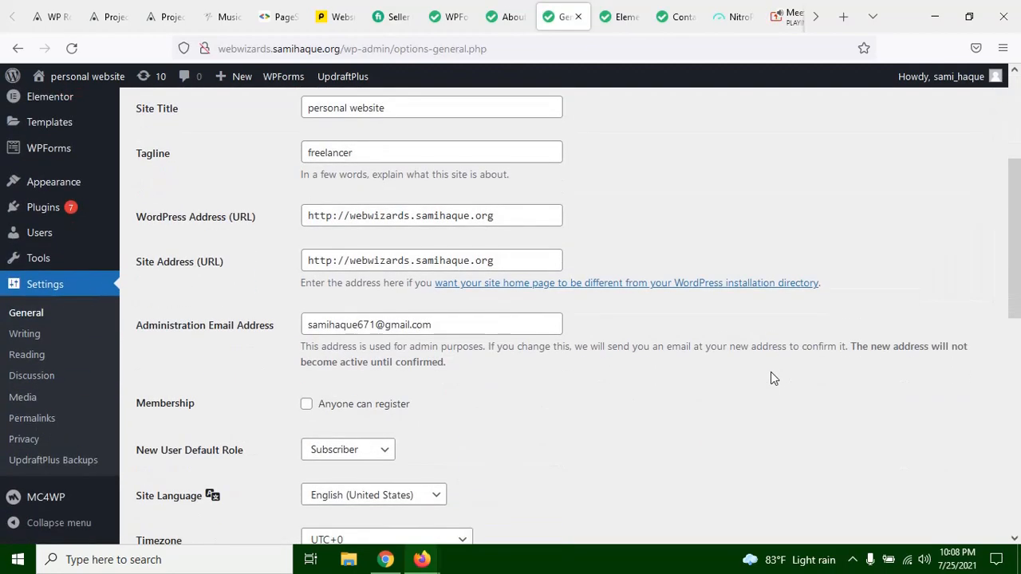
scroll(768, 387, "down", 2)
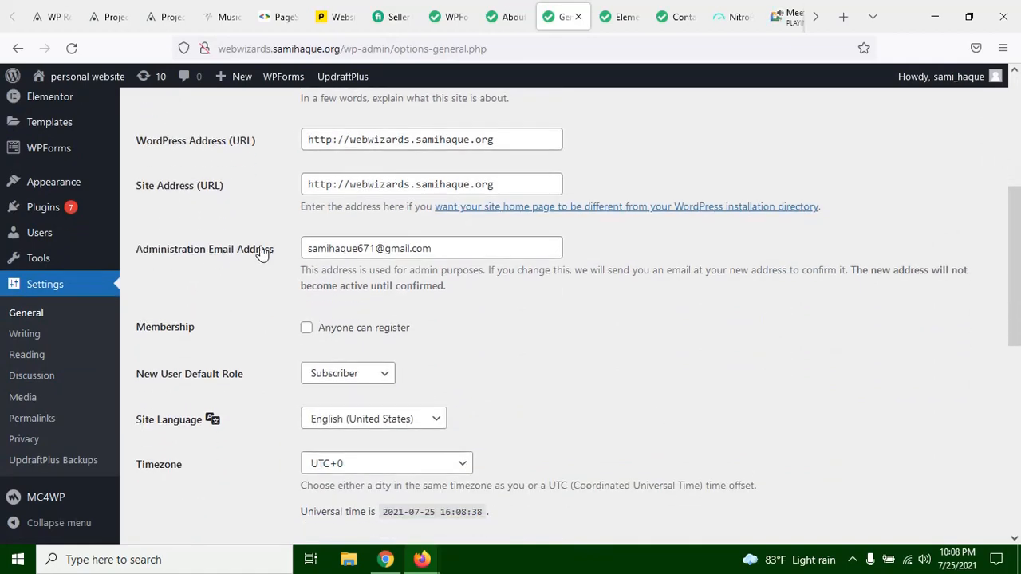
scroll(225, 311, "down", 3)
scroll(412, 310, "up", 3)
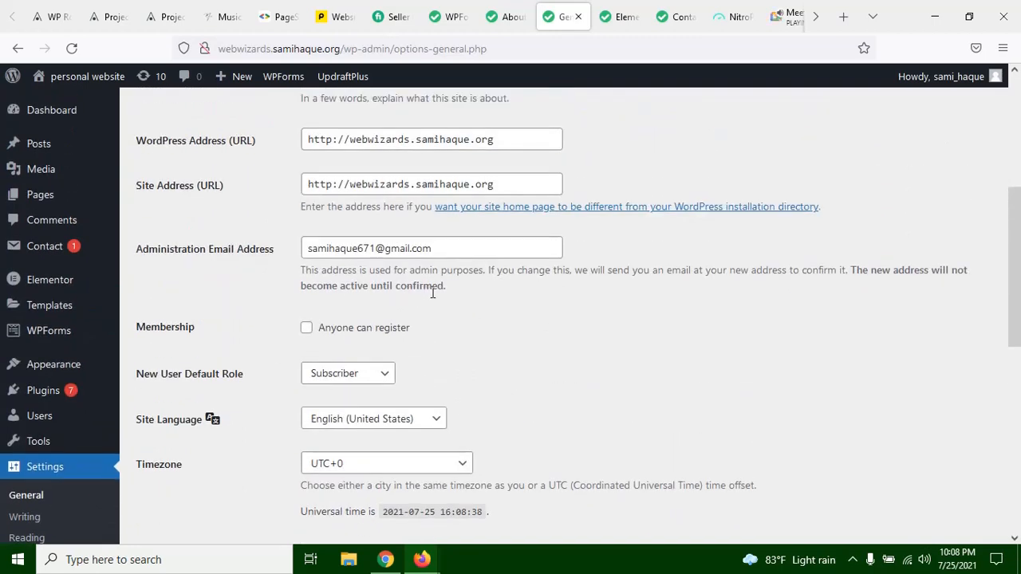
left_click(384, 244)
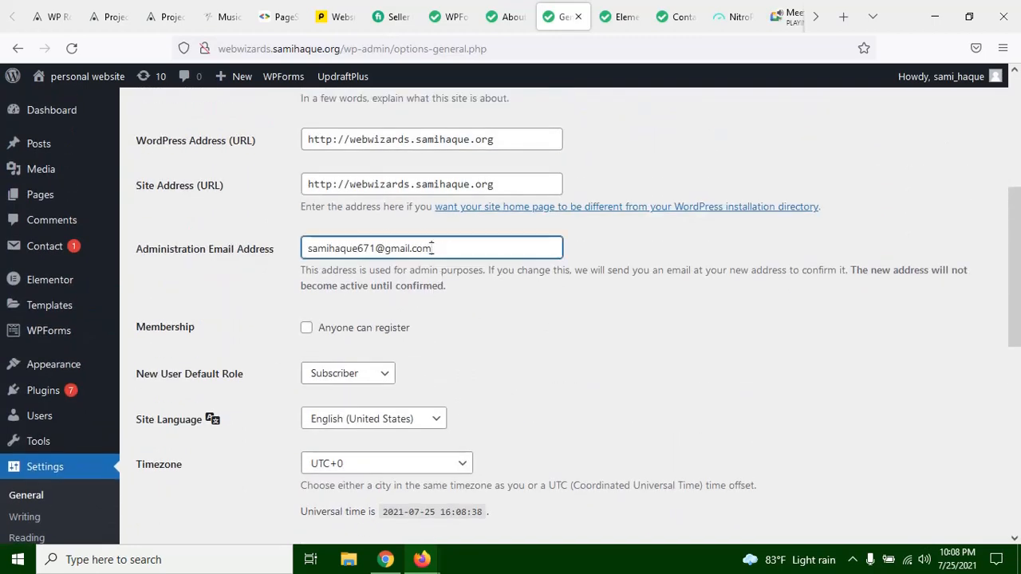
left_click_drag(432, 248, 311, 248)
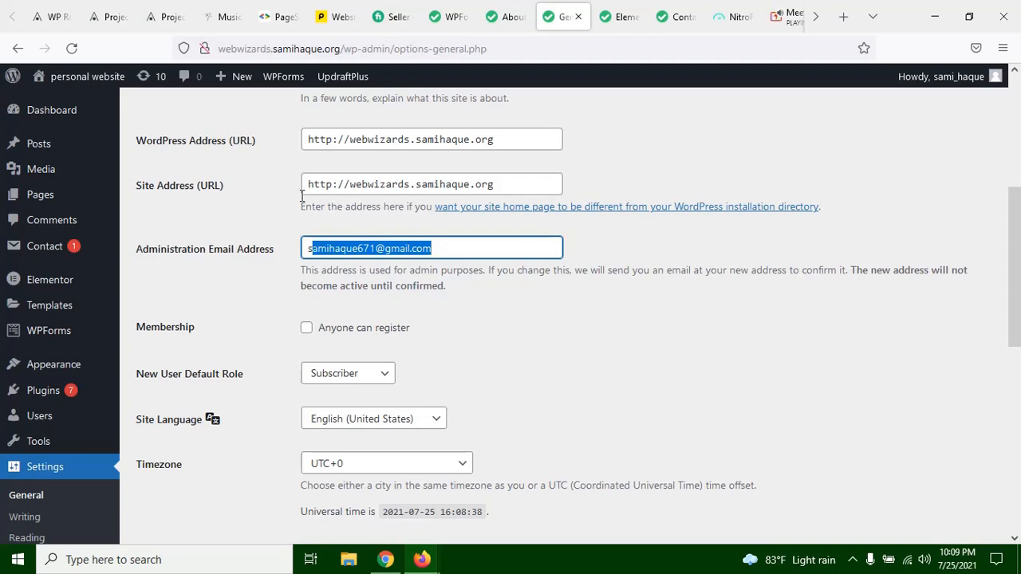
Step: Compare the form notification's Send To Email Address with the Administration Email Address in the site's General settings, highlighting the latter
left_click(451, 18)
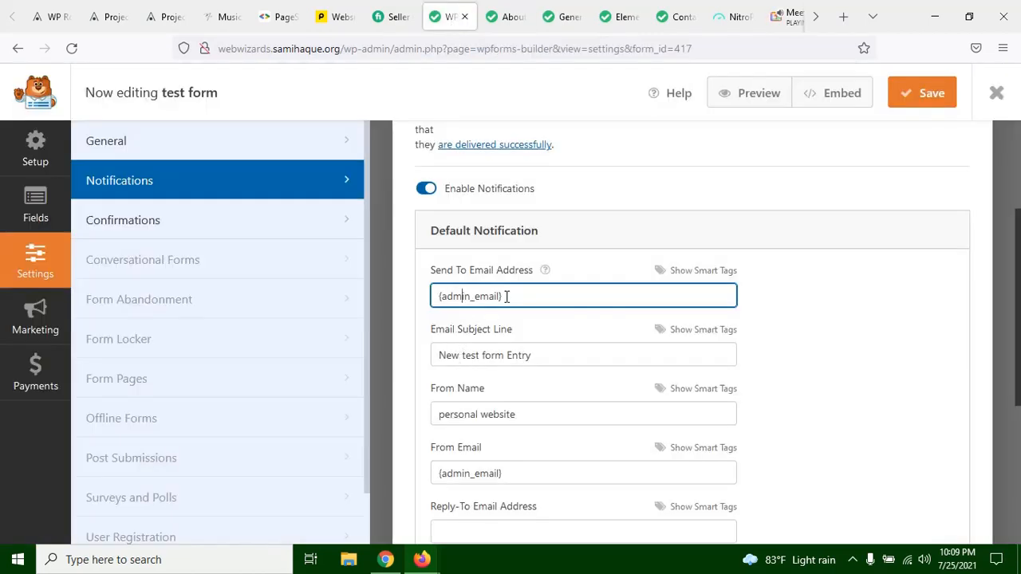
left_click(510, 17)
left_click(558, 21)
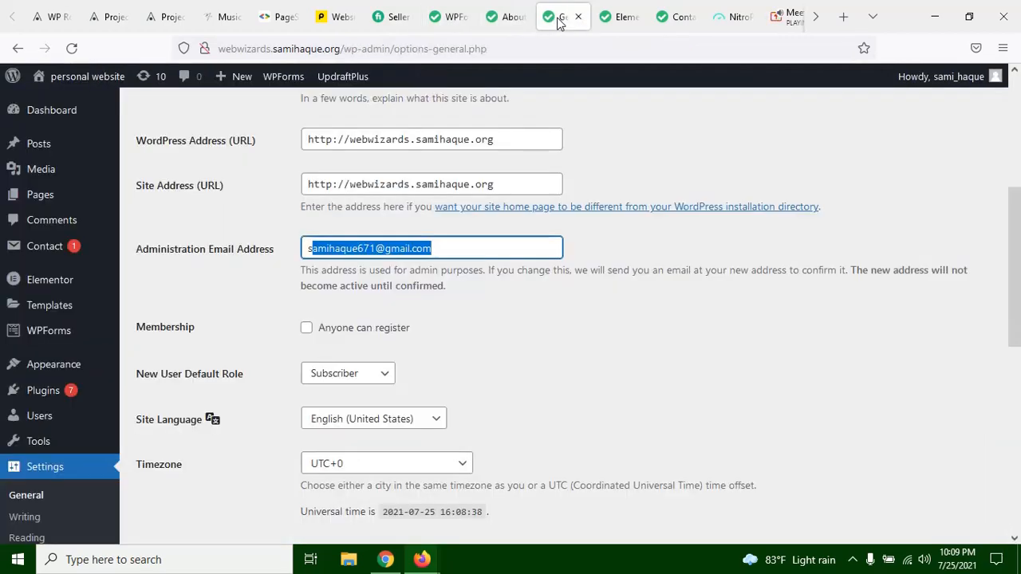
left_click(336, 250)
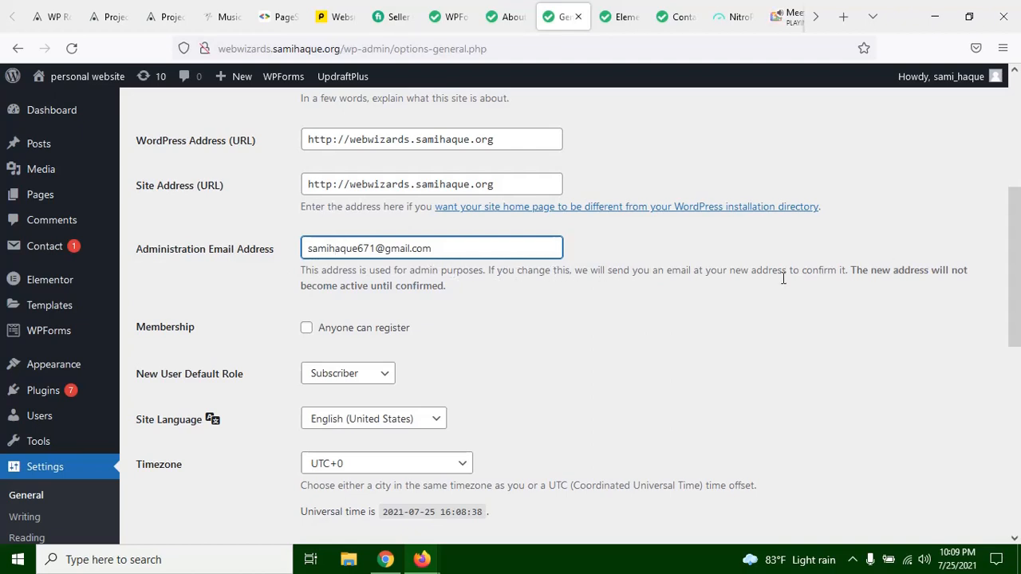
mouse_move(305, 252)
left_mouse_down()
mouse_move(449, 252)
mouse_move(300, 252)
left_mouse_up()
left_click(449, 252)
left_click(441, 250)
left_click_drag(471, 249, 310, 249)
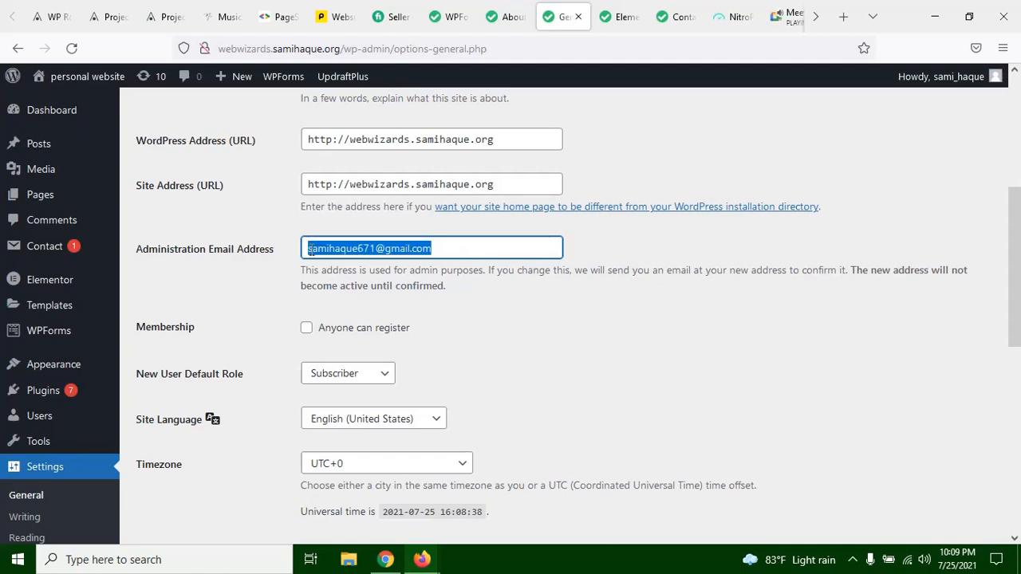
left_click(477, 249)
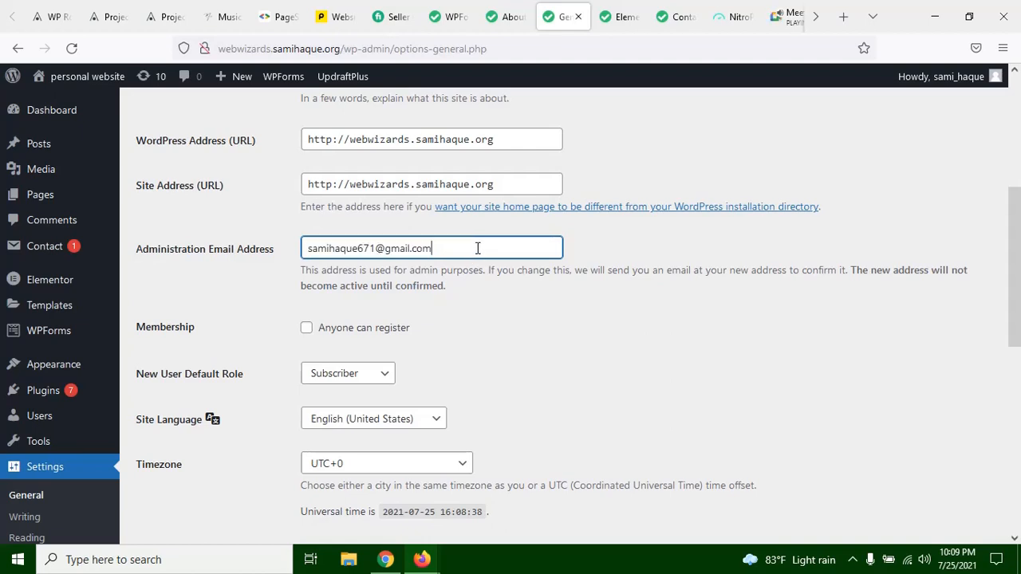
left_click(303, 277)
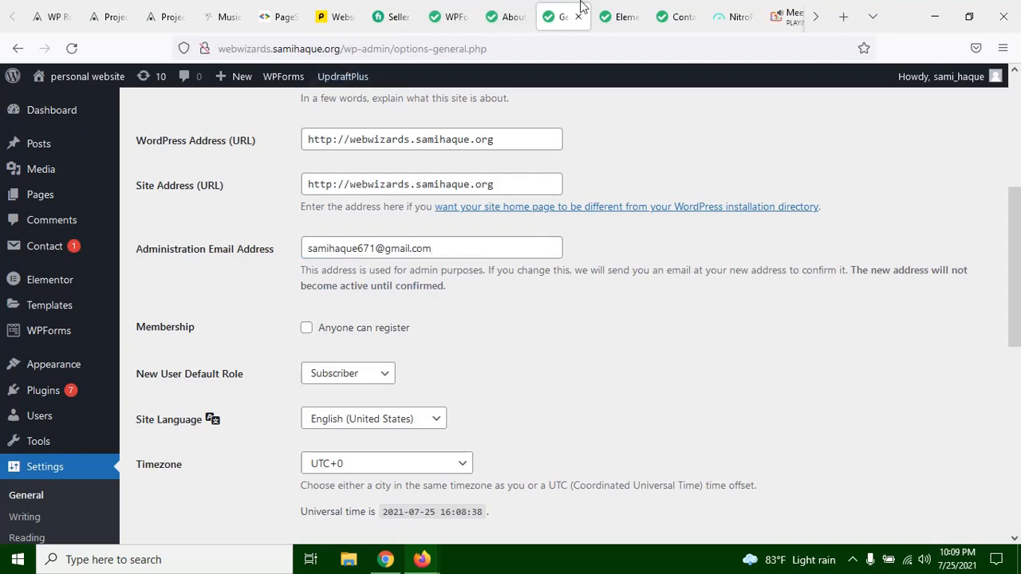
Step: Recheck the form builder's notification recipient and highlight the Administration Email Address in the General settings again
left_click(456, 10)
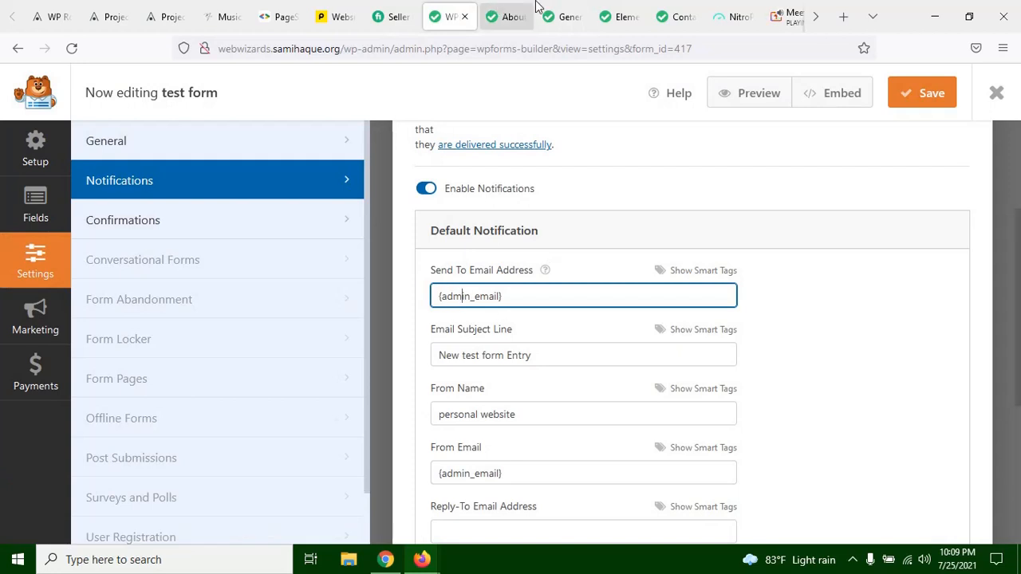
left_click(565, 15)
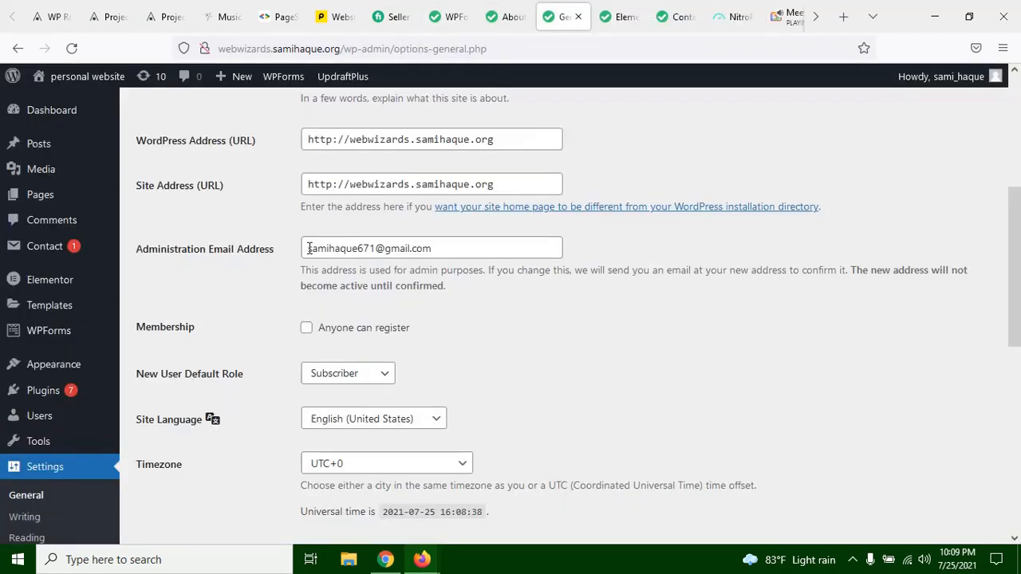
left_click_drag(307, 248, 433, 247)
left_click(386, 251)
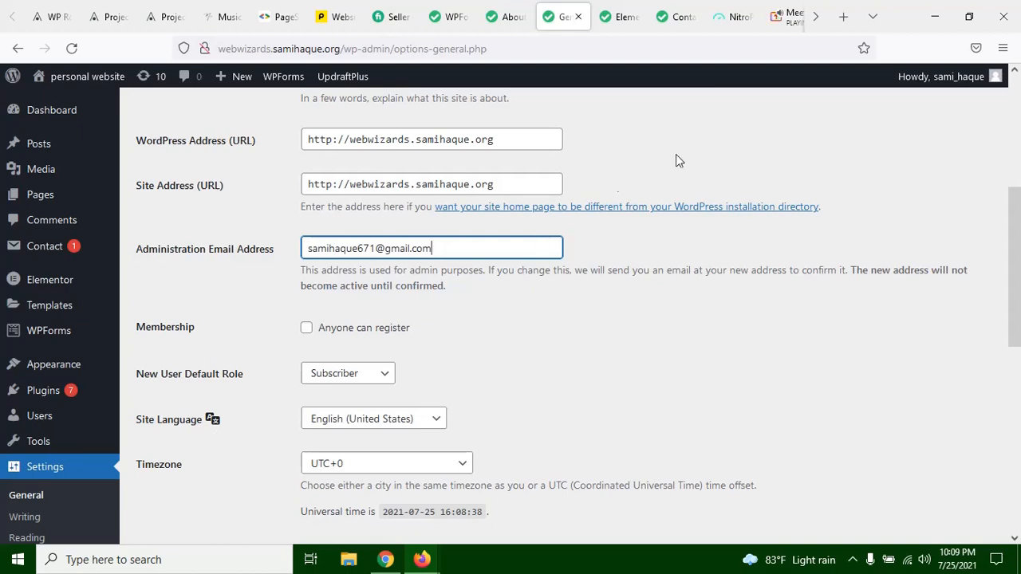
left_click_drag(380, 249, 282, 248)
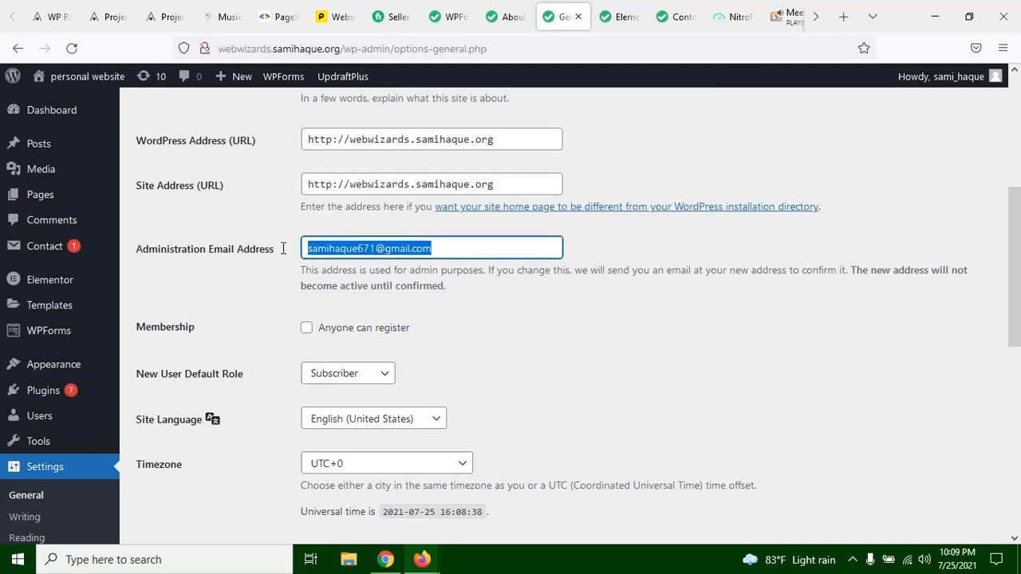
left_click(283, 250)
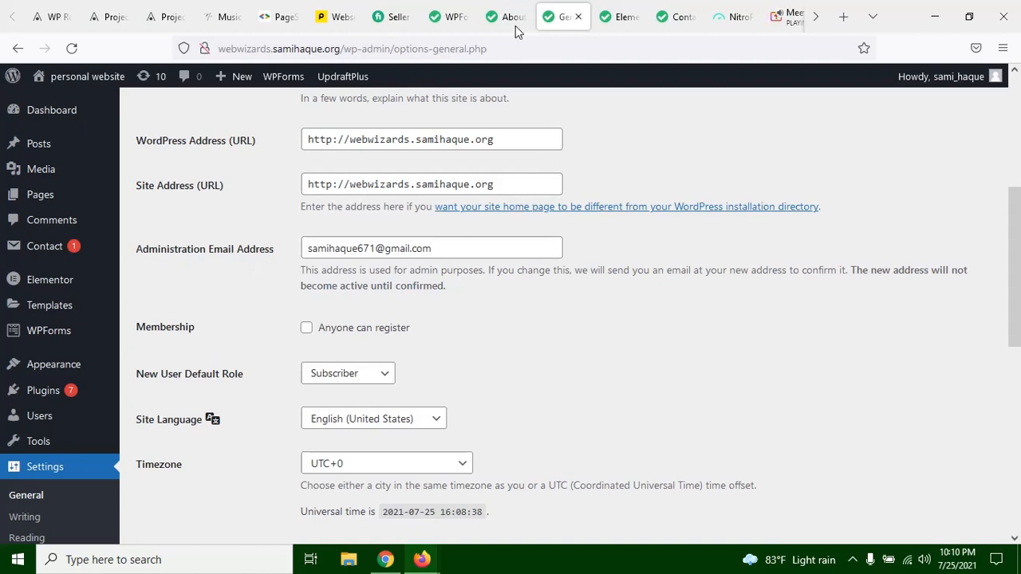
Step: Review the remaining Default Notification fields of the test form, including Reply-To Email Address and Email Message
left_click(452, 17)
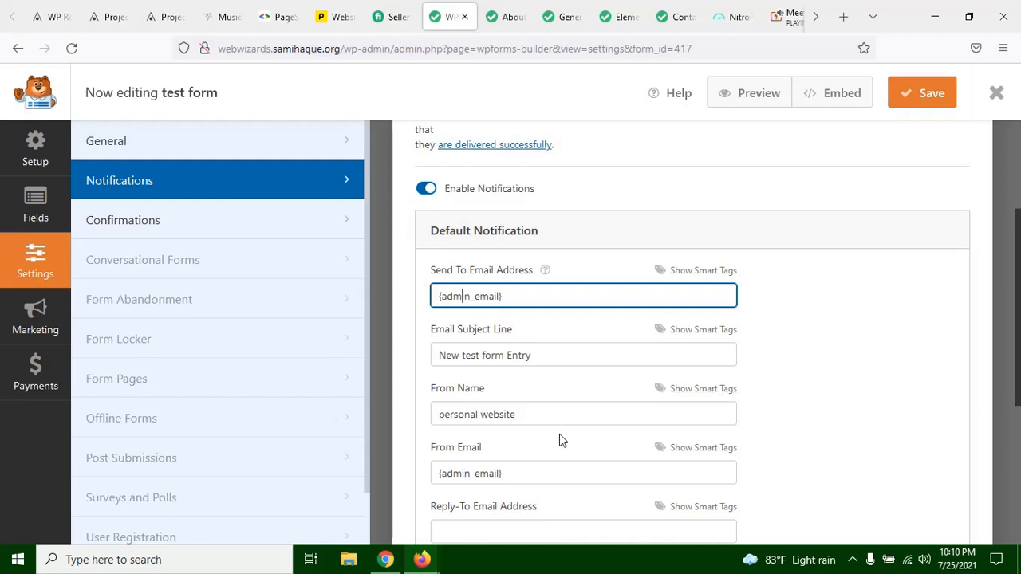
scroll(518, 419, "down", 2)
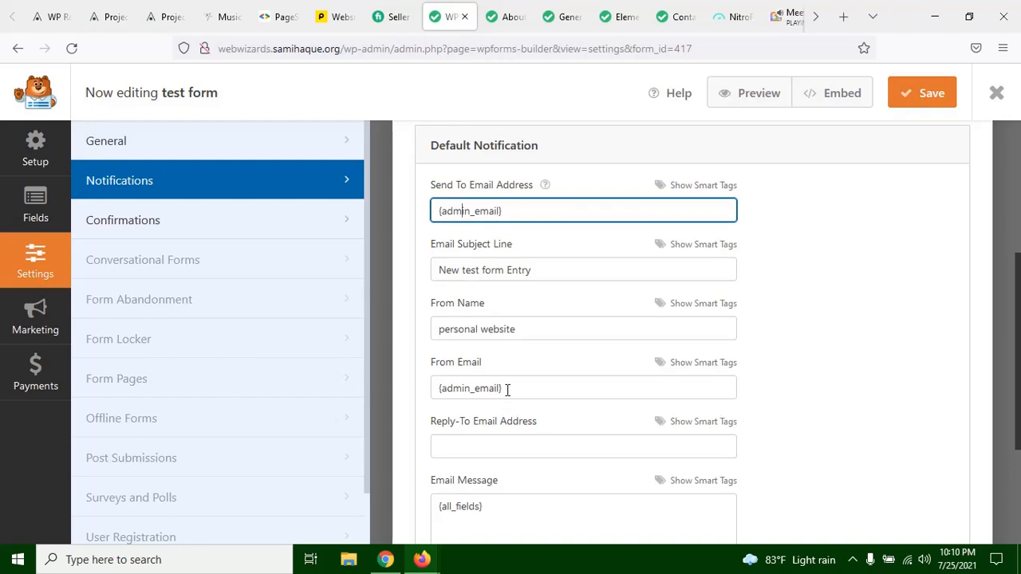
scroll(503, 377, "down", 4)
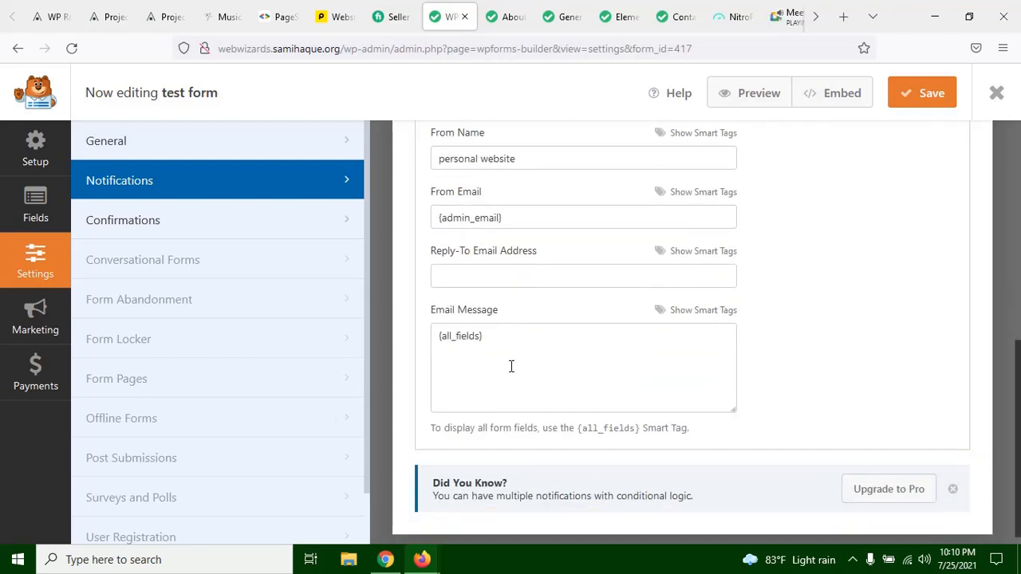
left_click(457, 281)
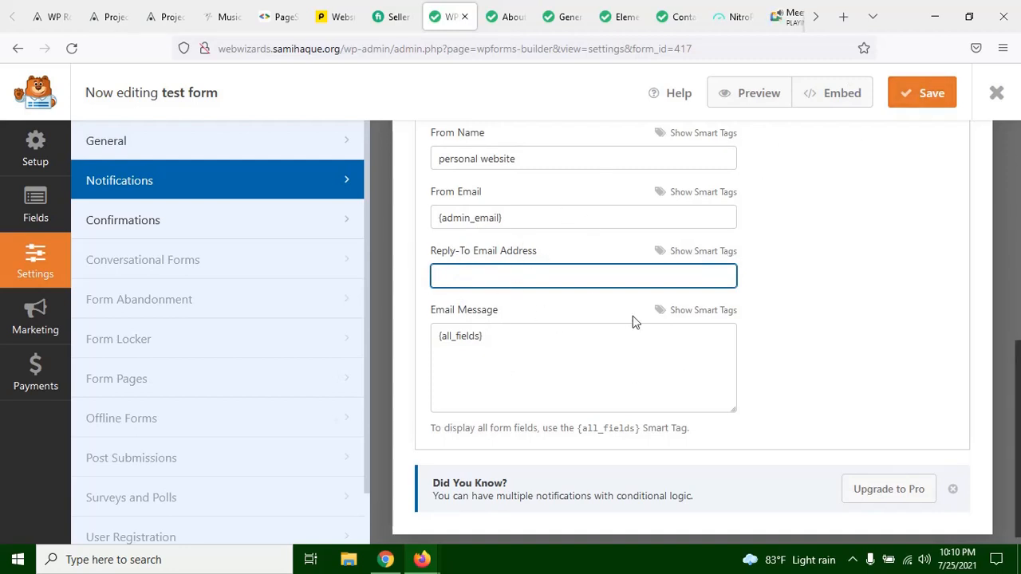
left_click(485, 336)
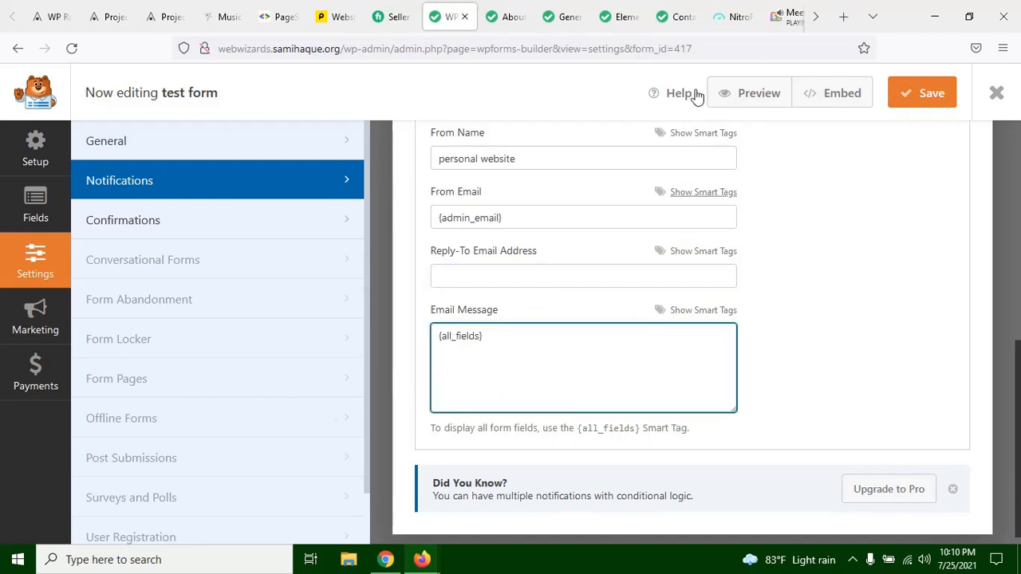
Step: Compare the contact page's form fields with the notification's Email Message in the form builder
left_click(675, 18)
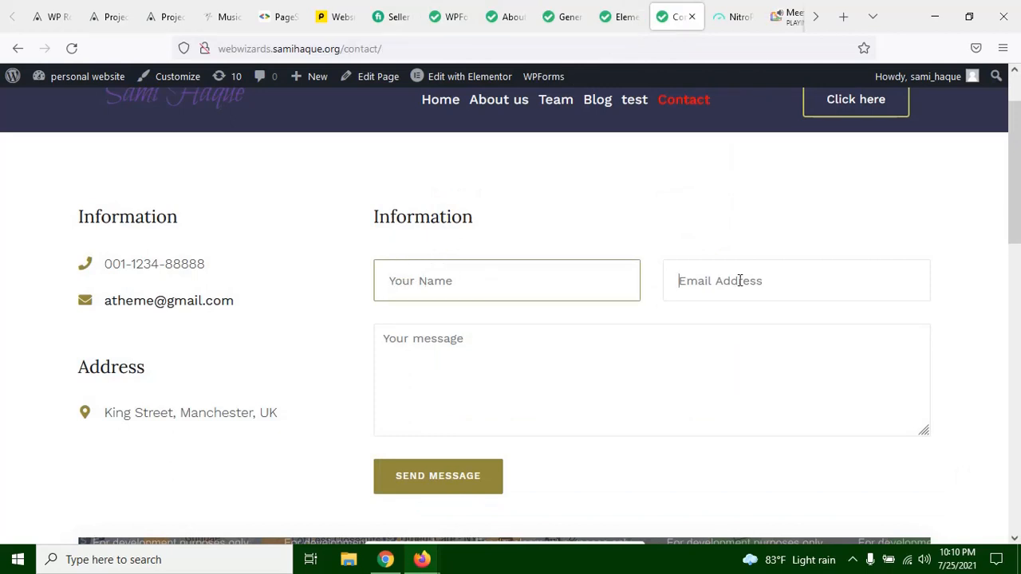
left_click(425, 356)
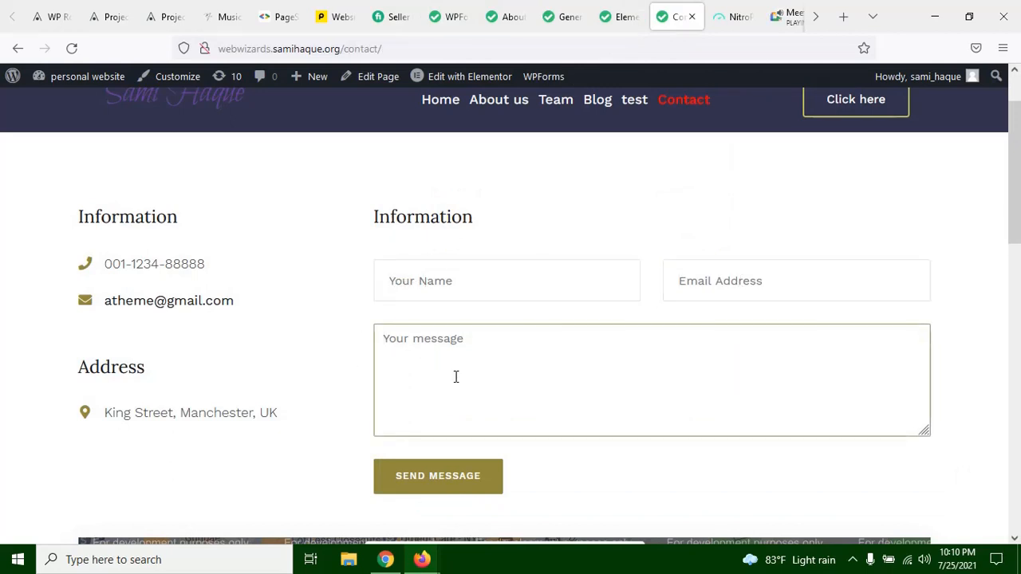
left_click(451, 17)
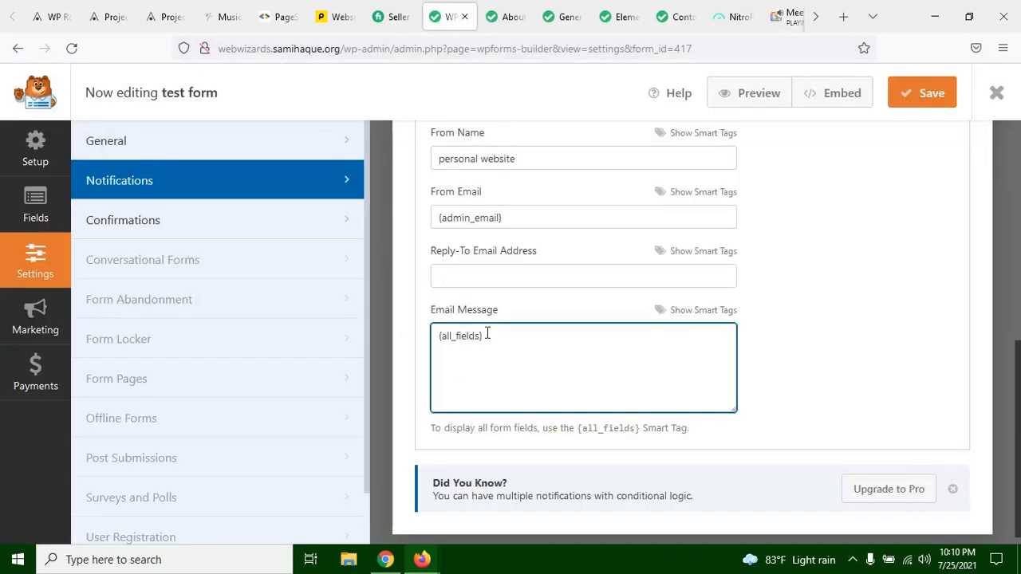
left_click(676, 17)
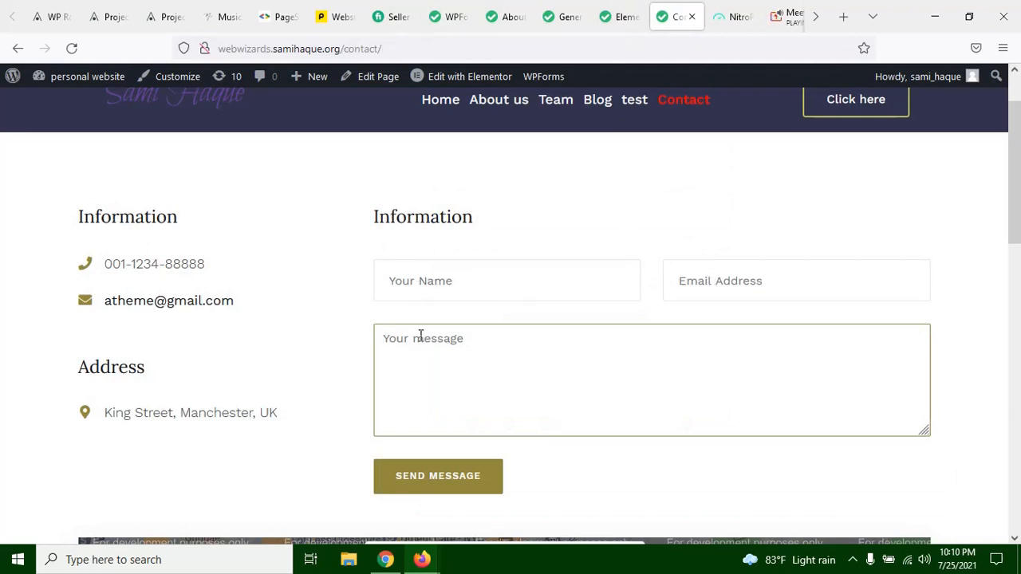
left_click(507, 20)
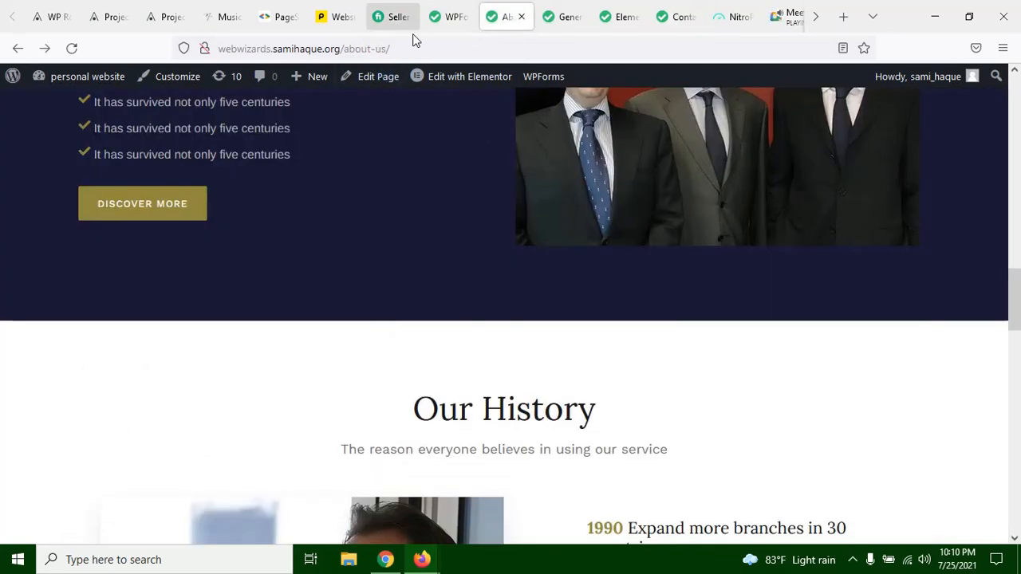
left_click(452, 17)
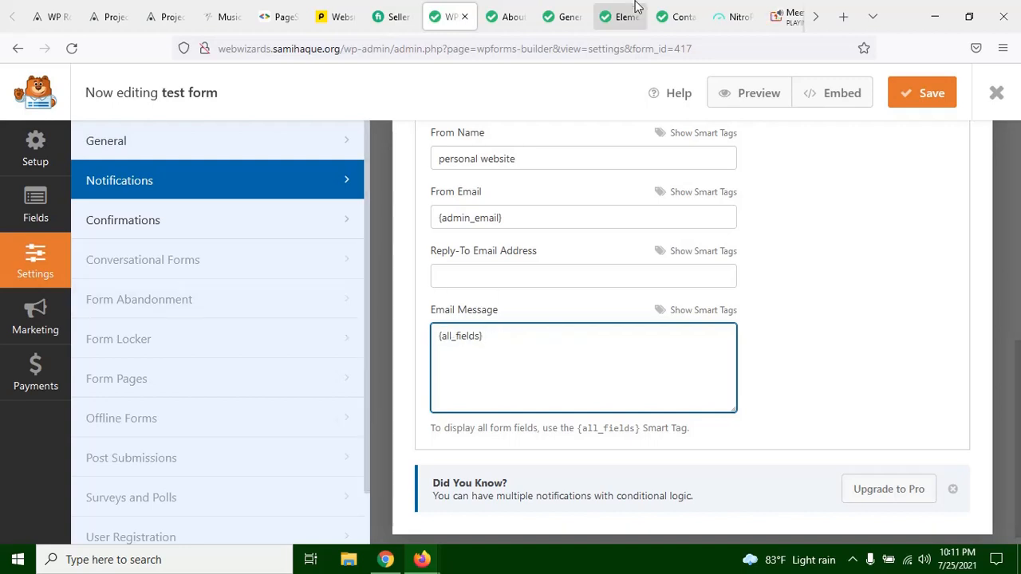
Step: Examine the name, email address and message fields of the form on the Contact page
left_click(673, 16)
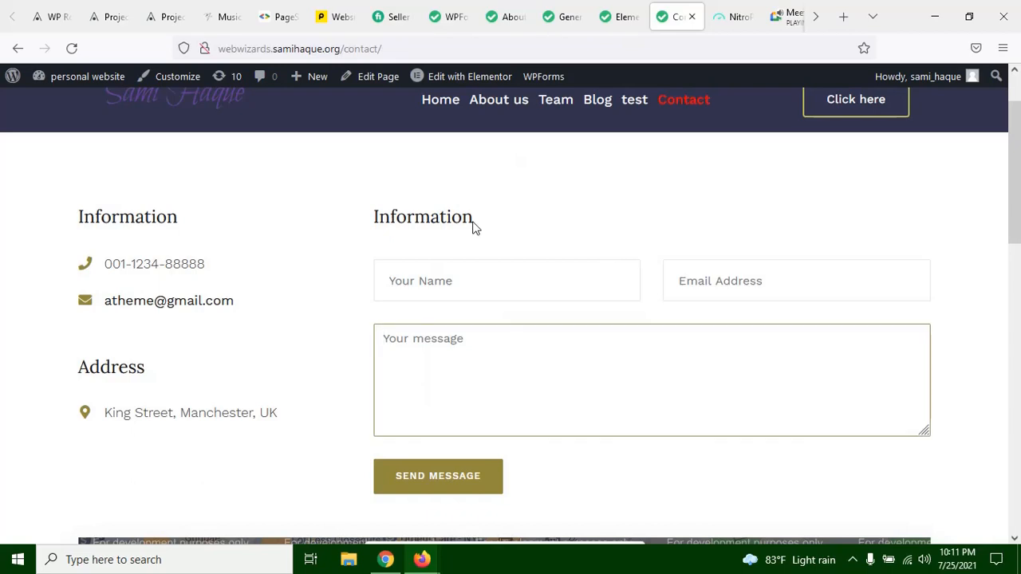
left_click(445, 286)
left_click(424, 356)
left_click(358, 324)
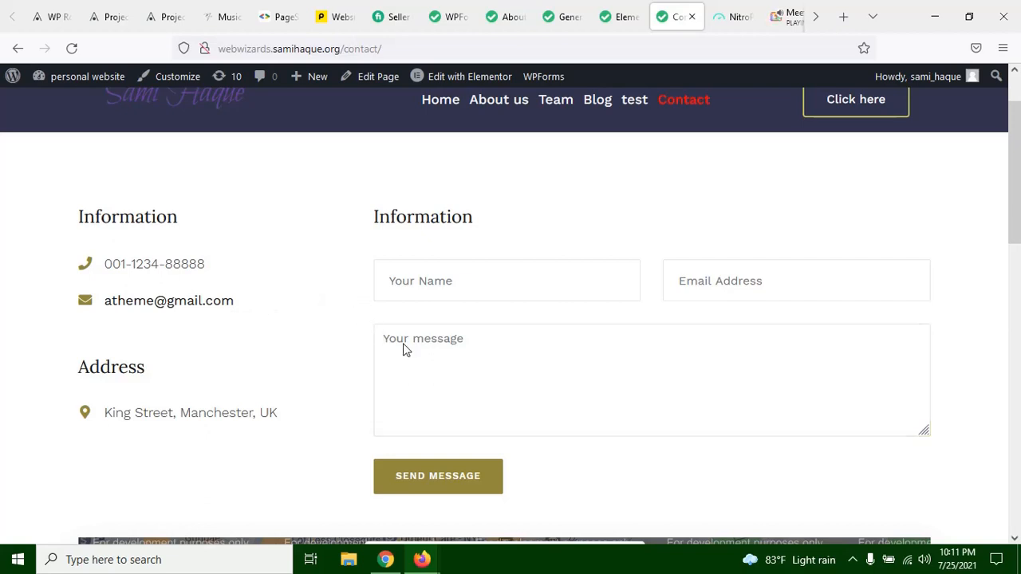
left_click(497, 338)
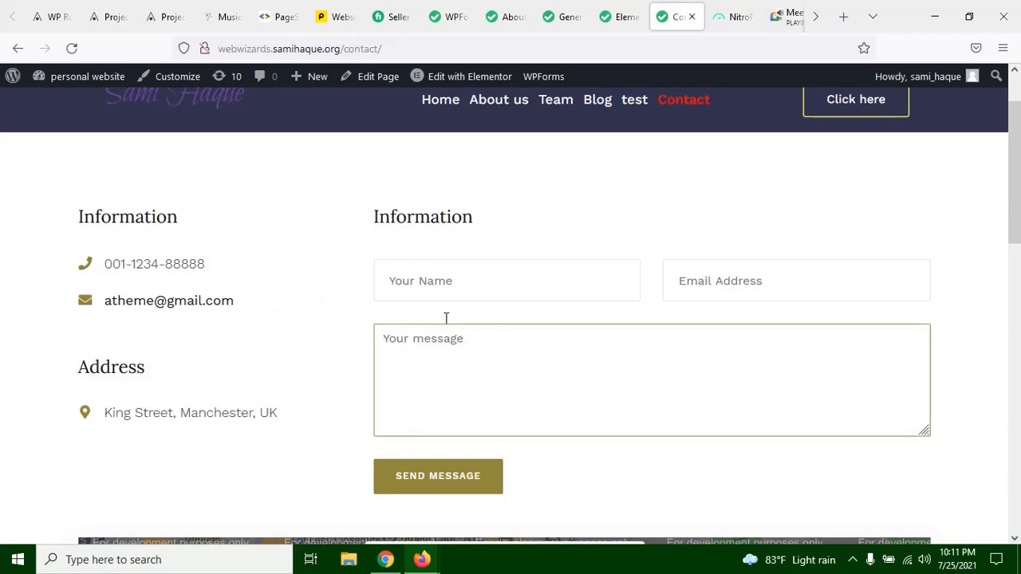
left_click(343, 303)
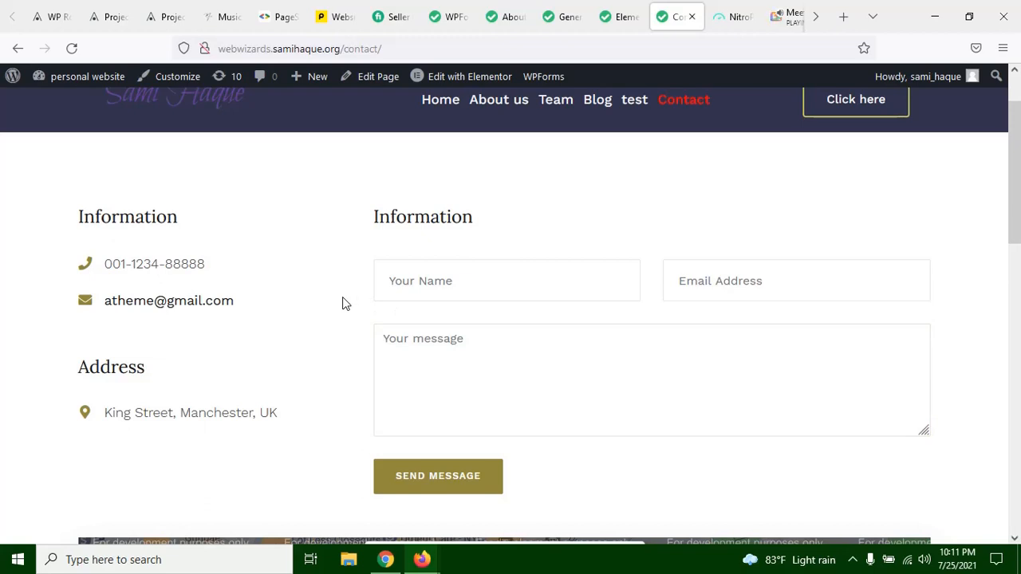
left_click(476, 271)
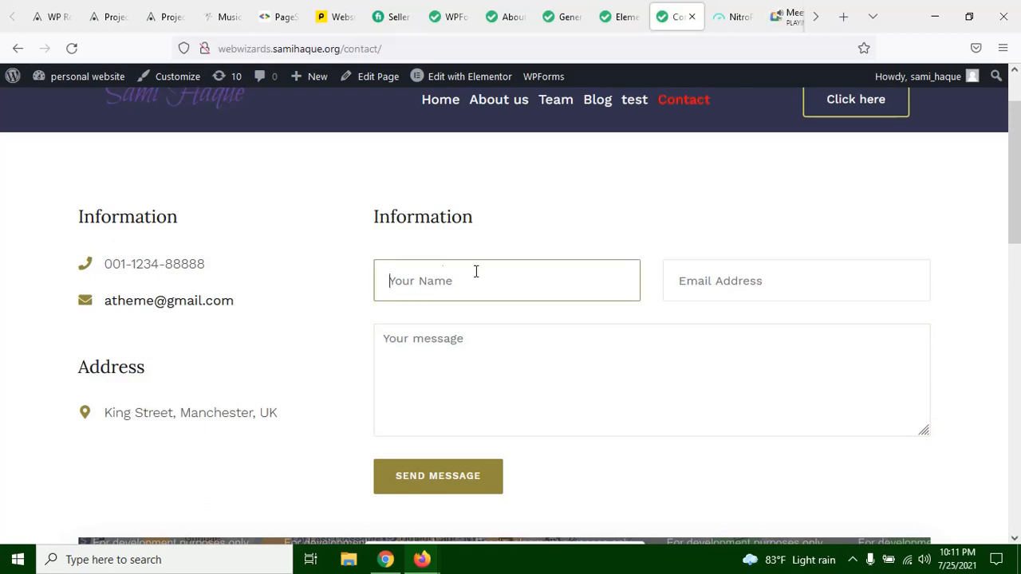
left_click(563, 228)
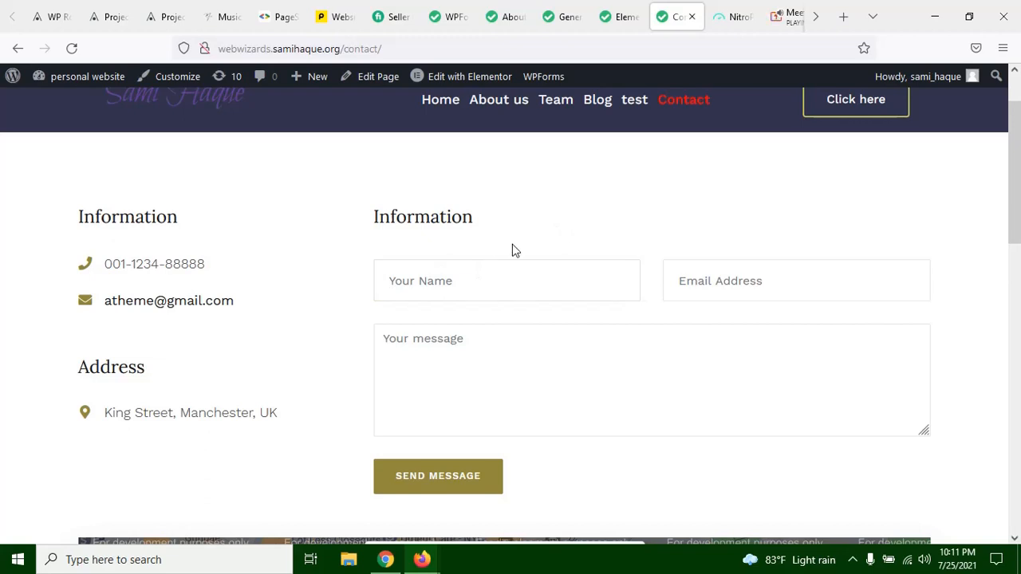
left_click(470, 293)
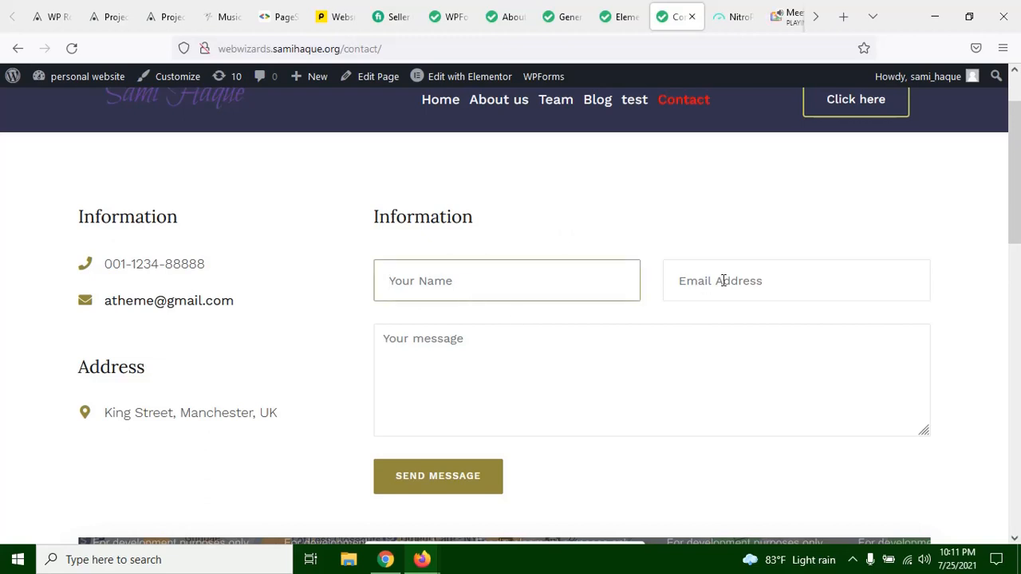
left_click(795, 276)
left_click(500, 377)
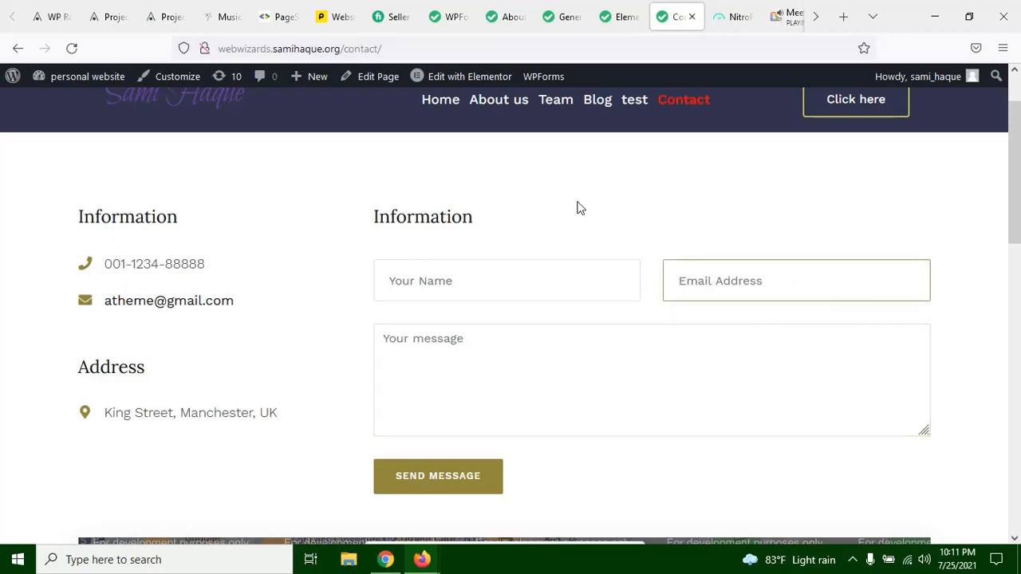
Step: Return to the test form's notification settings and read the Did You Know note below the Email Message field
left_click(526, 13)
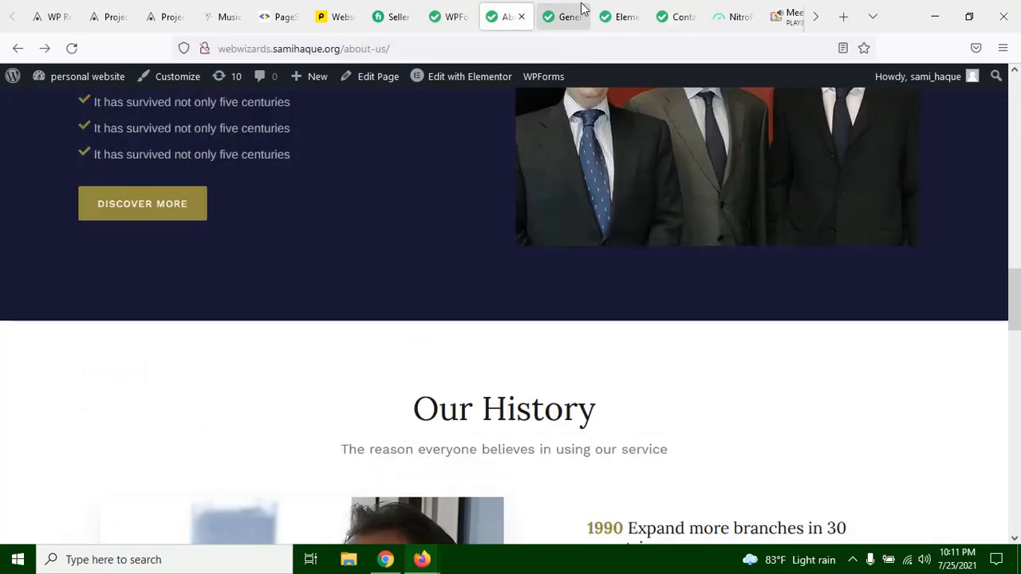
left_click(568, 16)
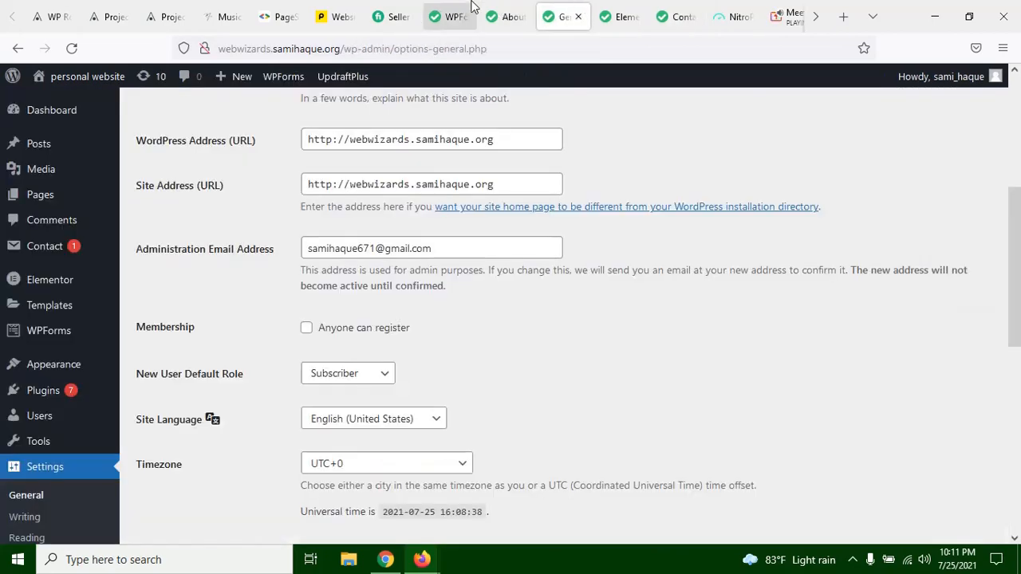
left_click(454, 16)
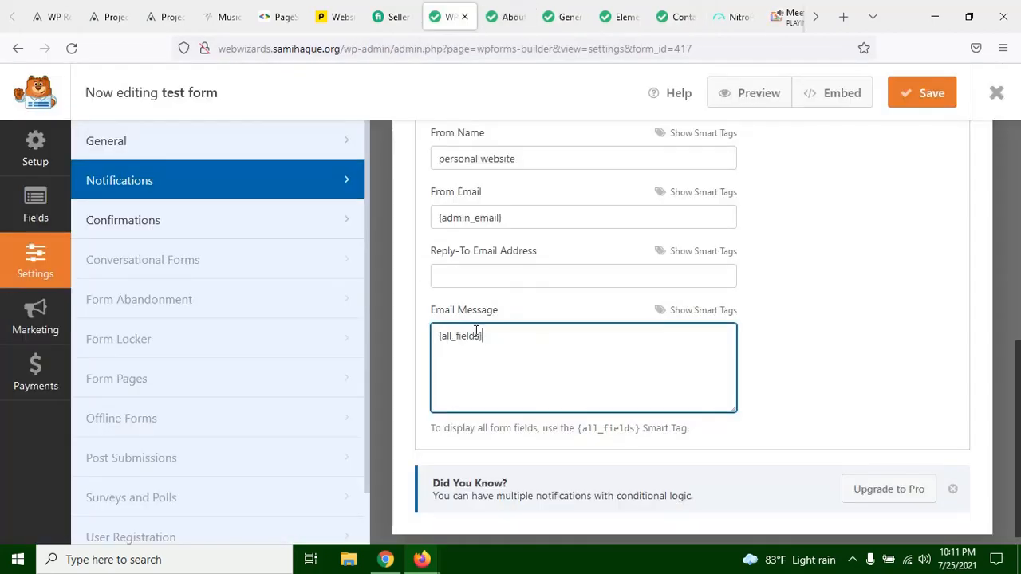
scroll(652, 317, "down", 1)
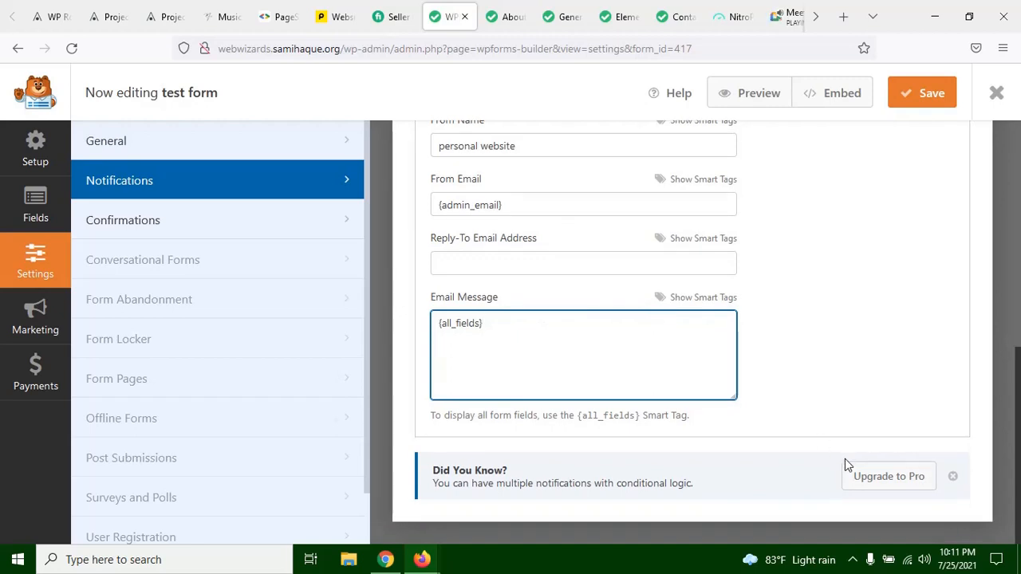
left_click(436, 473)
left_click_drag(436, 474, 510, 477)
left_click(504, 478)
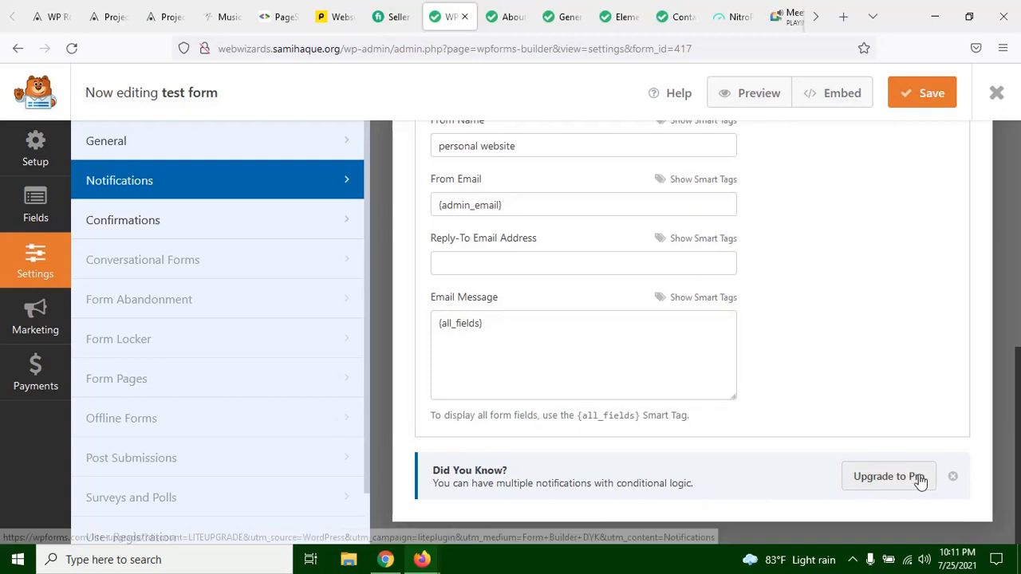
Step: Open the test form's confirmation settings and check them against the form on the Contact page
scroll(652, 298, "up", 5)
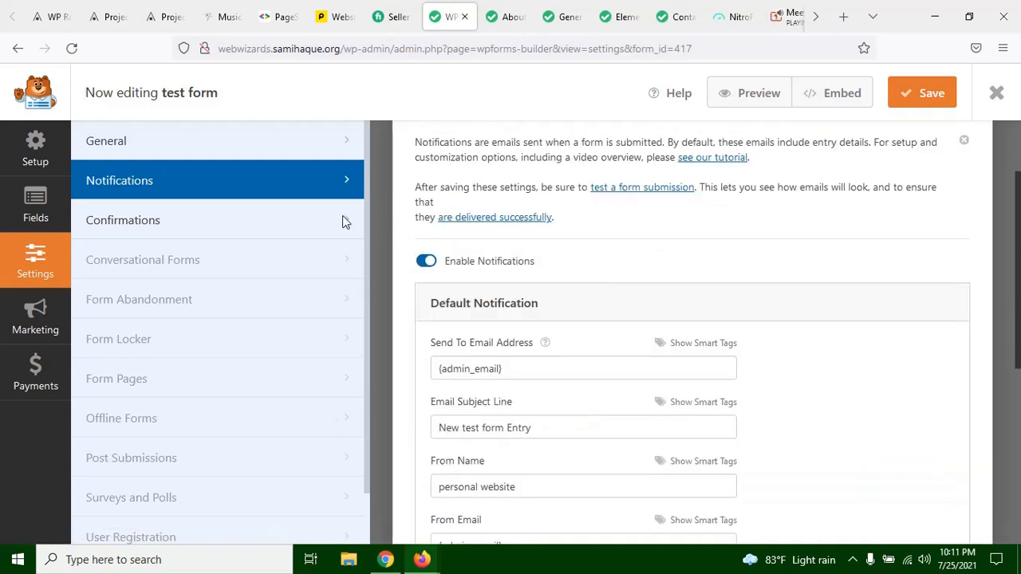
left_click(292, 217)
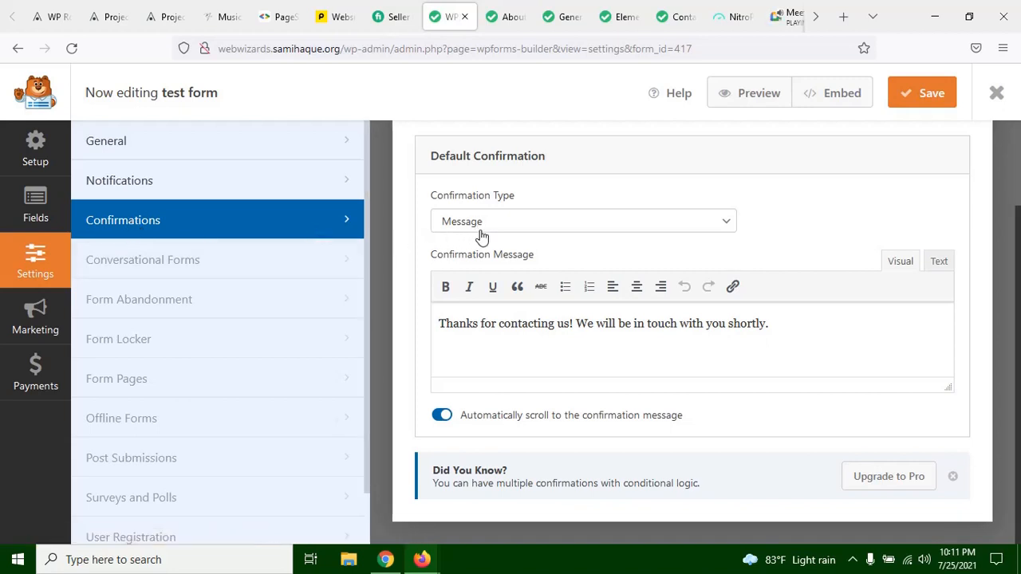
left_click(676, 17)
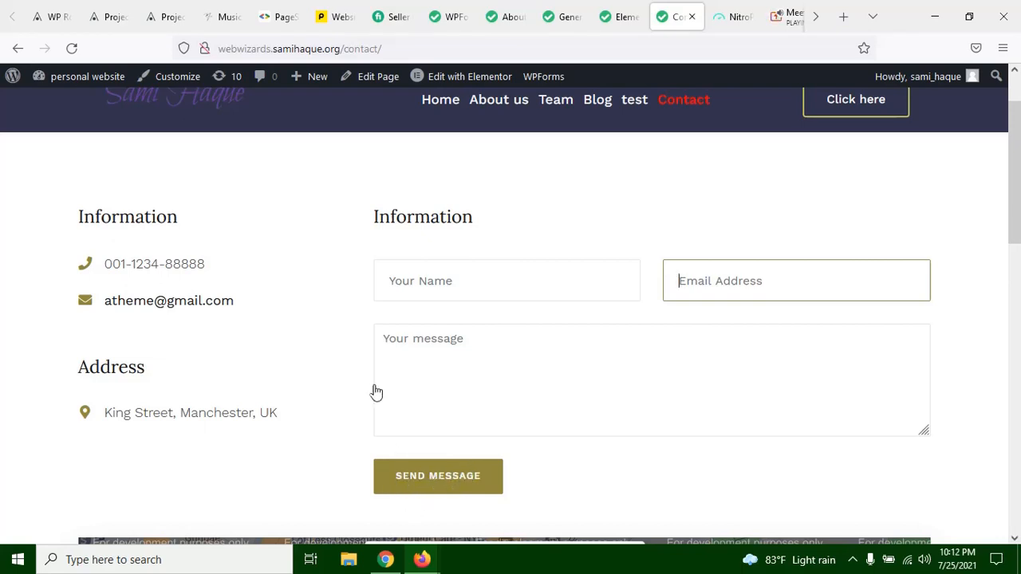
left_click(682, 146)
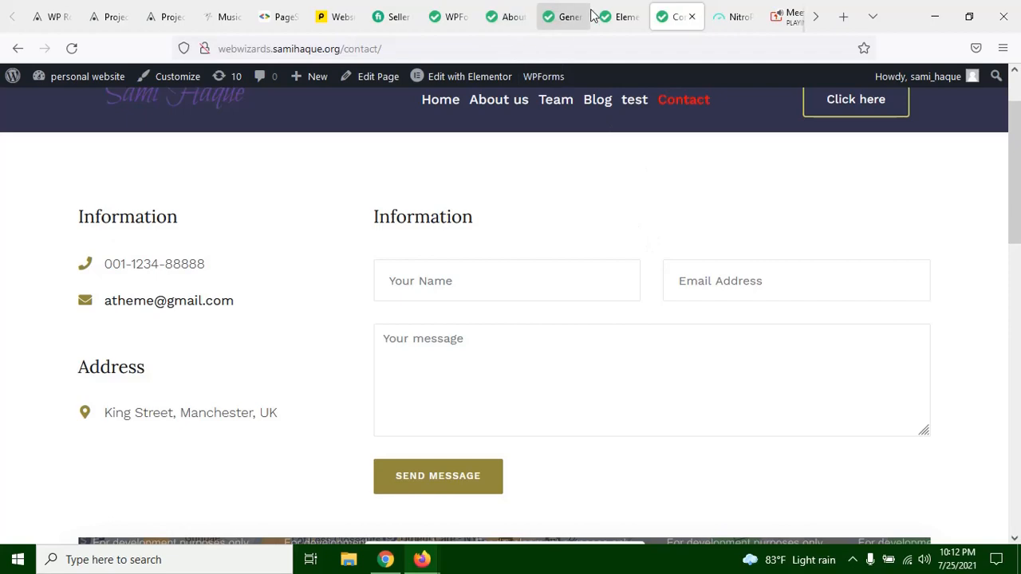
left_click(563, 16)
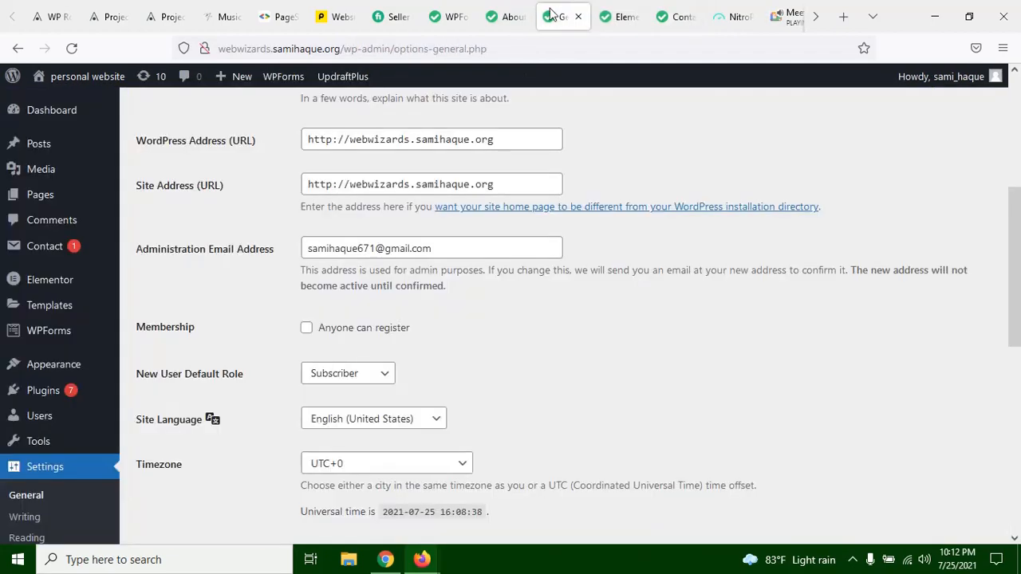
left_click(514, 16)
left_click(449, 16)
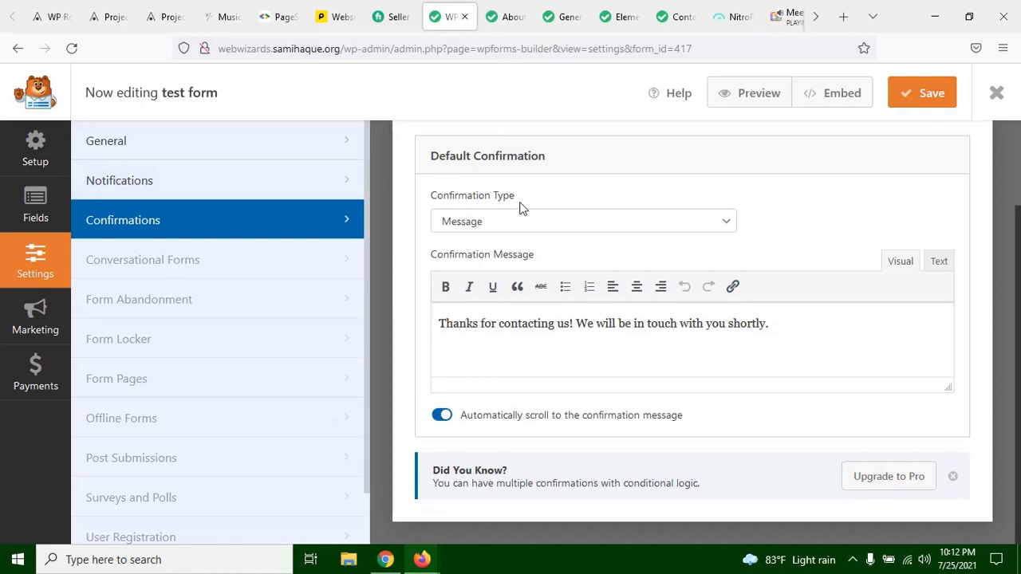
Step: Choose Message as the Default Confirmation's type and append "thanks" to the end of the confirmation message
left_click(485, 223)
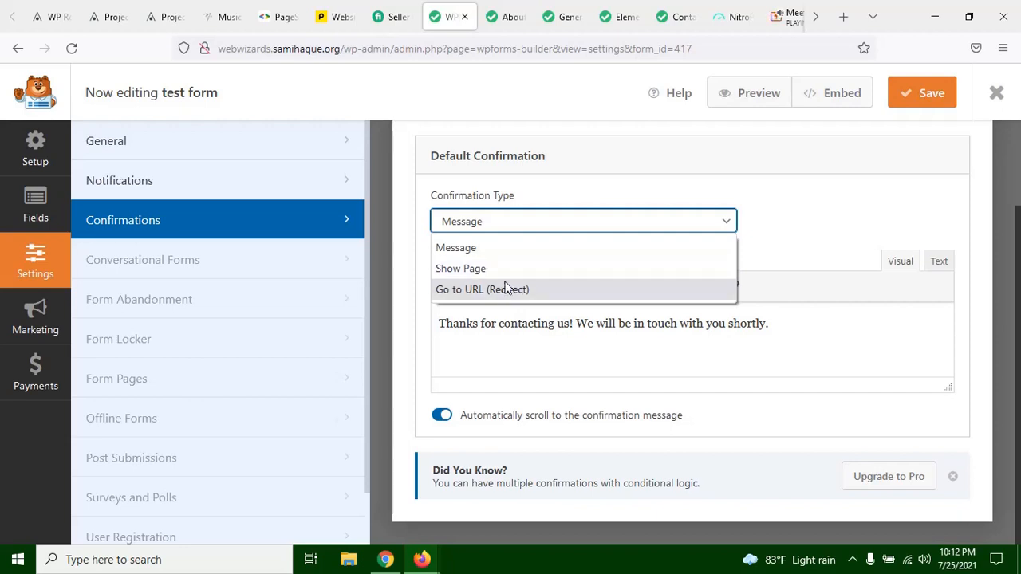
left_click(505, 247)
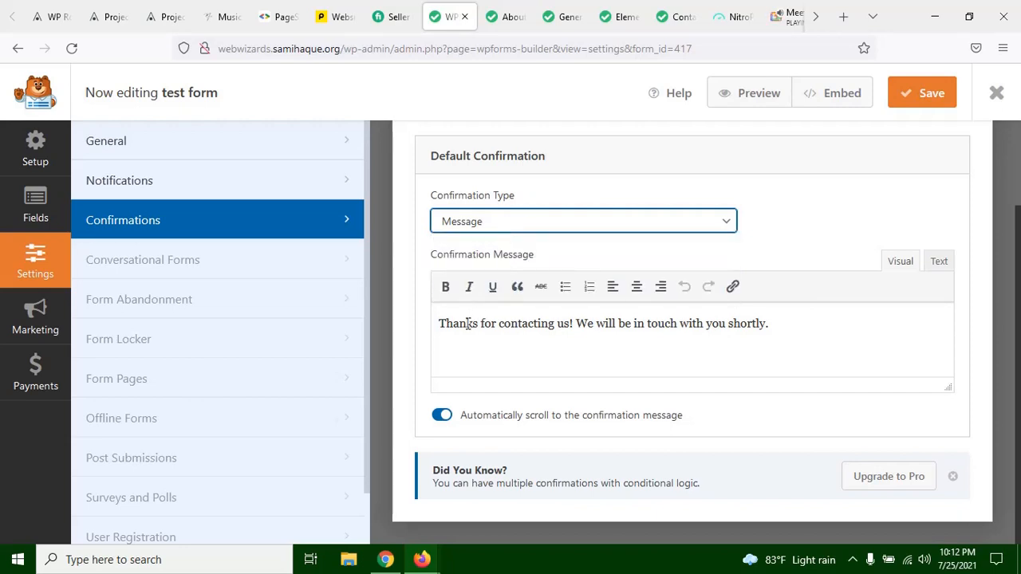
left_click(570, 328)
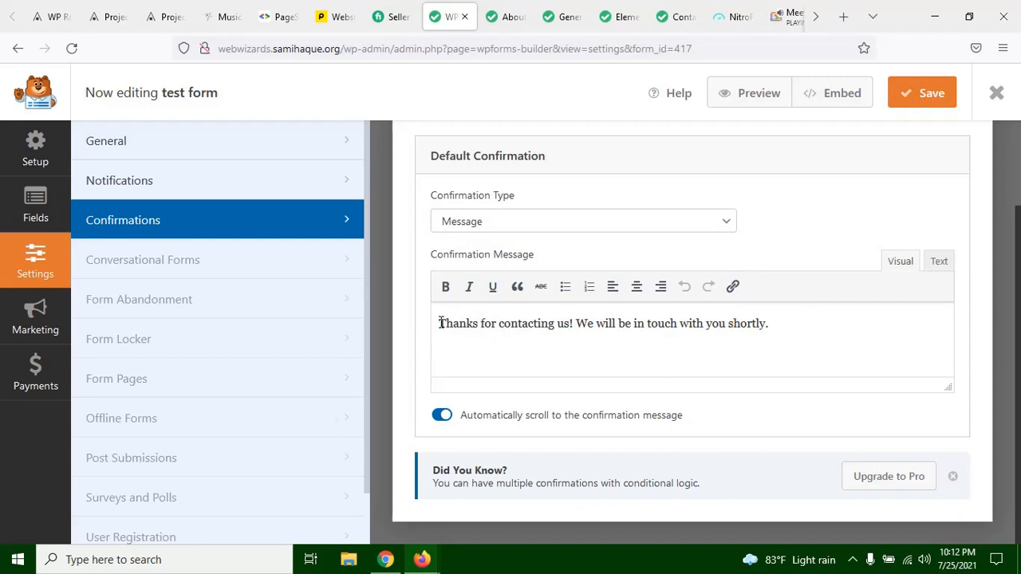
left_click_drag(439, 323, 777, 327)
left_click(777, 327)
type("thanks")
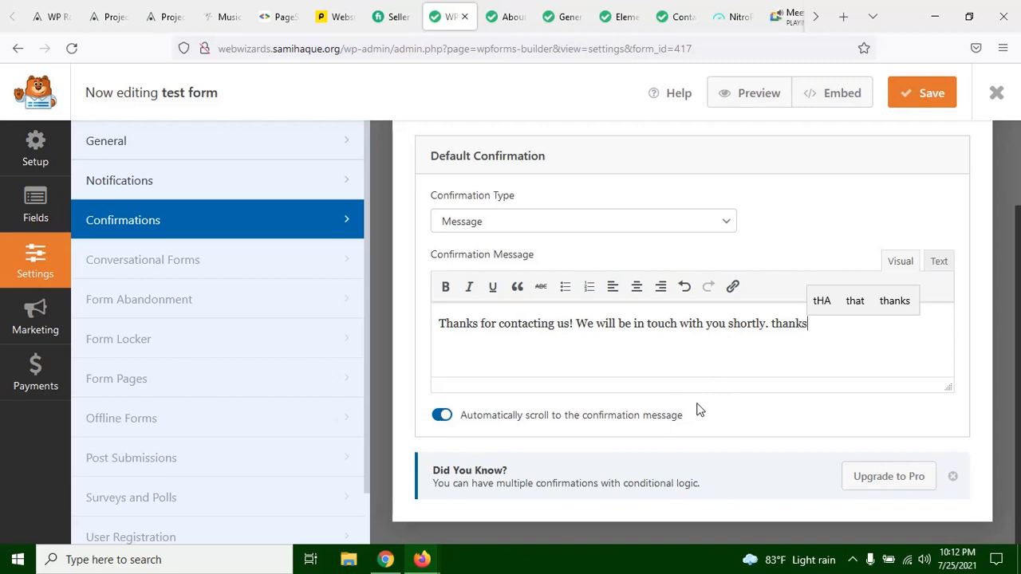
Step: Set the Default Confirmation's type to Go to URL (Redirect)
scroll(456, 235, "up", 2)
left_click(520, 308)
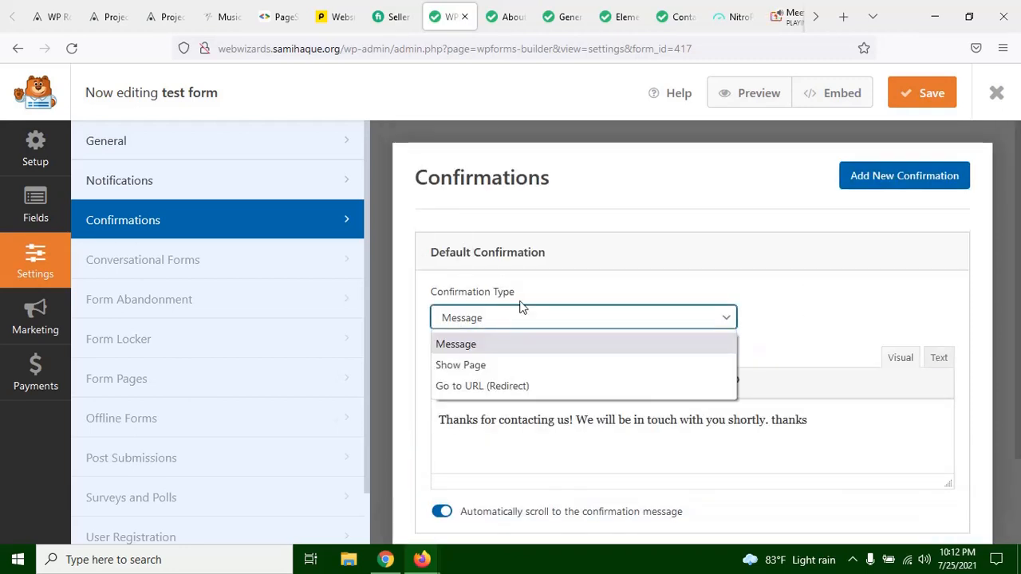
scroll(560, 216, "down", 2)
left_click(555, 227)
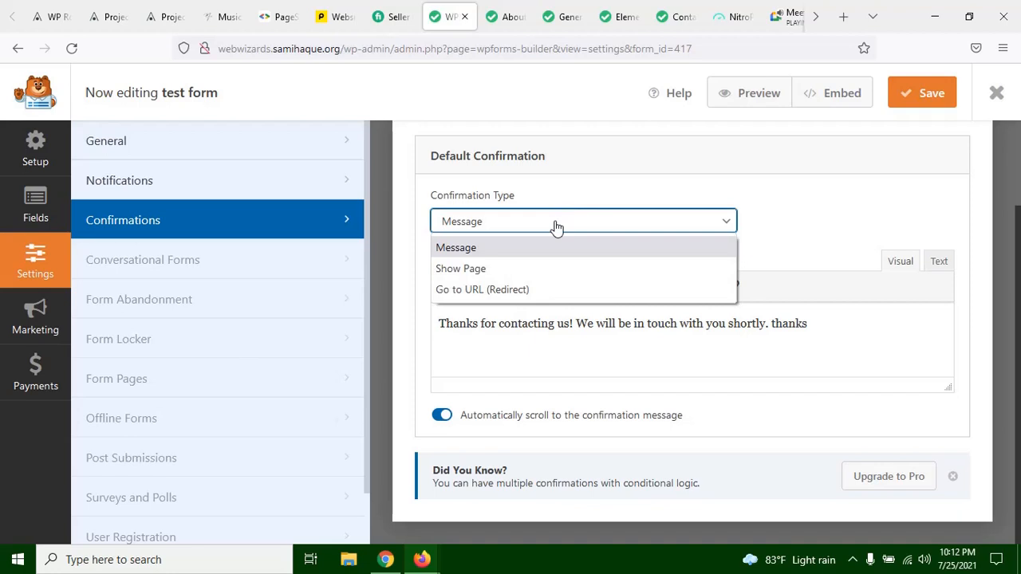
left_click(545, 293)
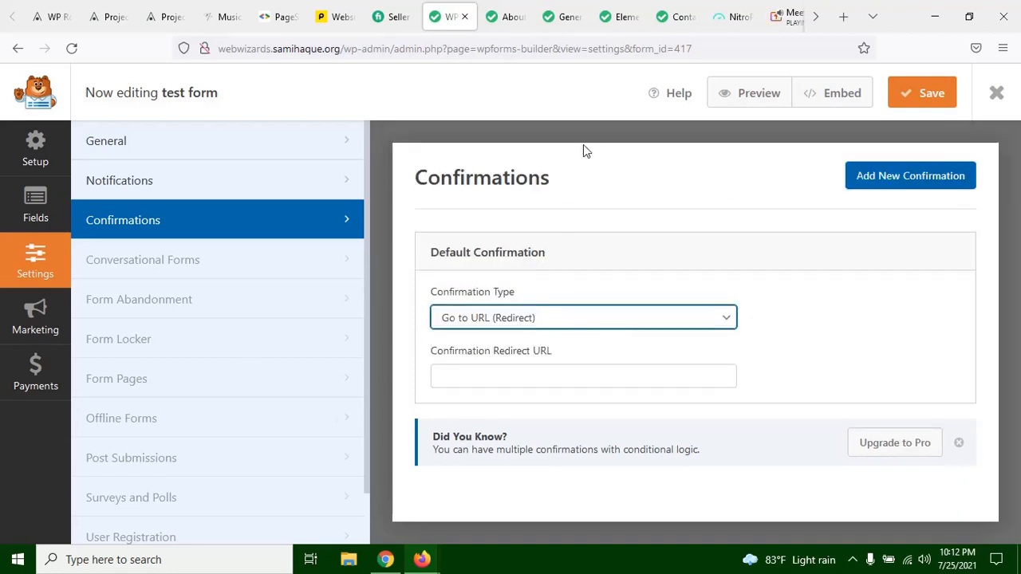
Step: Examine the name, message and send controls of the Contact page's form, and return to the test form's confirmation settings
left_click(674, 17)
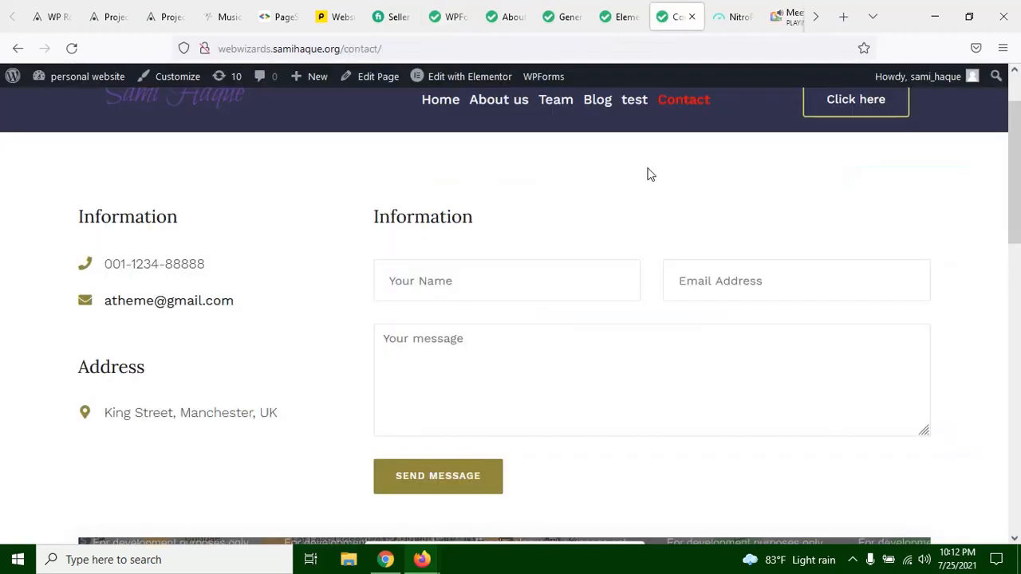
left_click(454, 295)
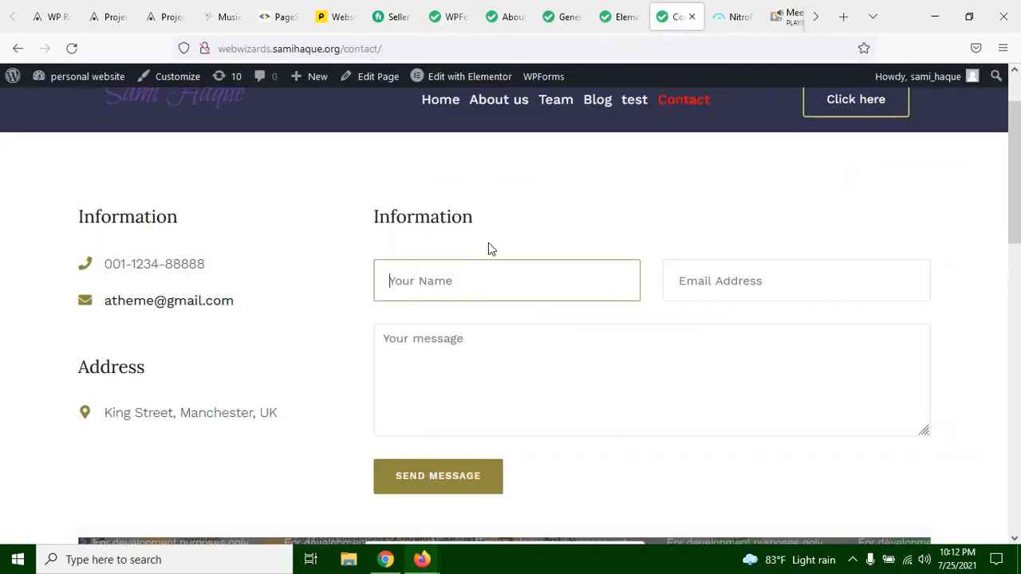
left_click(542, 202)
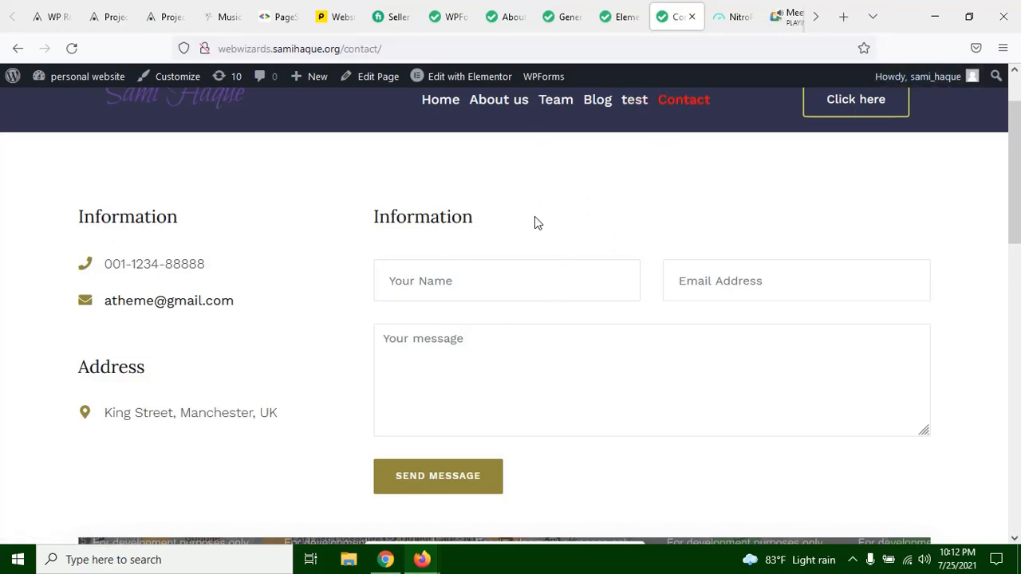
left_click(508, 285)
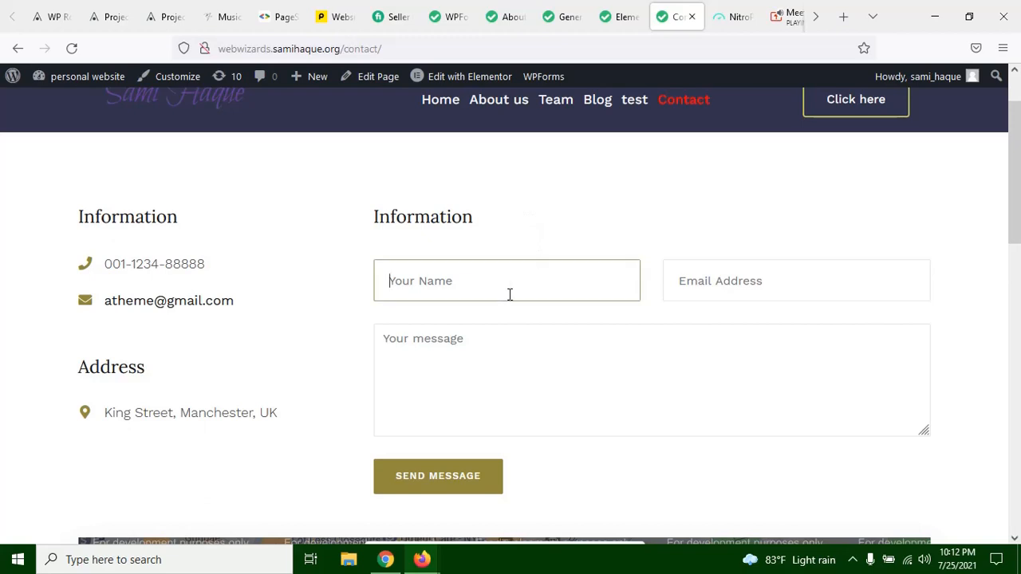
left_click(515, 372)
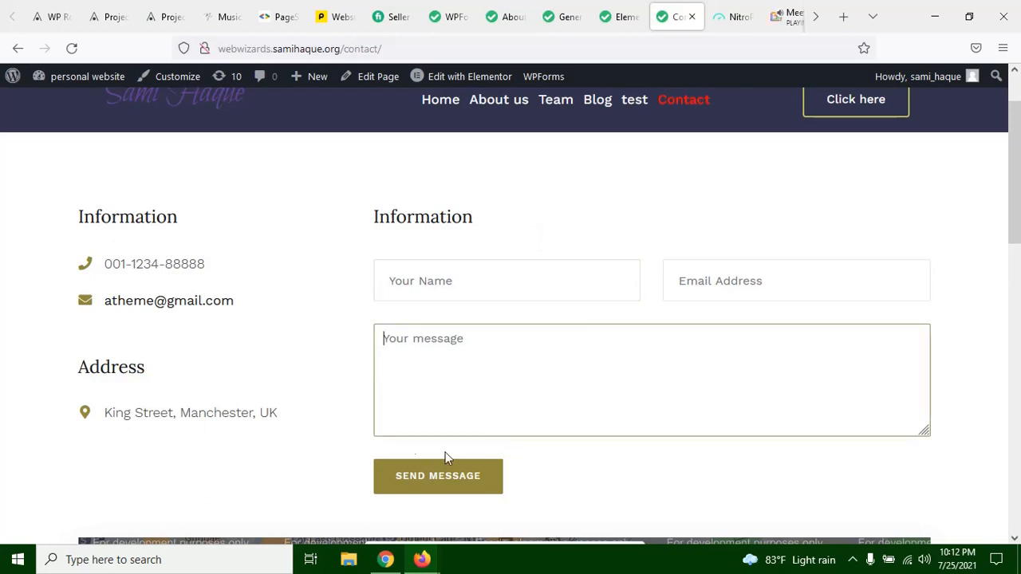
left_click(340, 274)
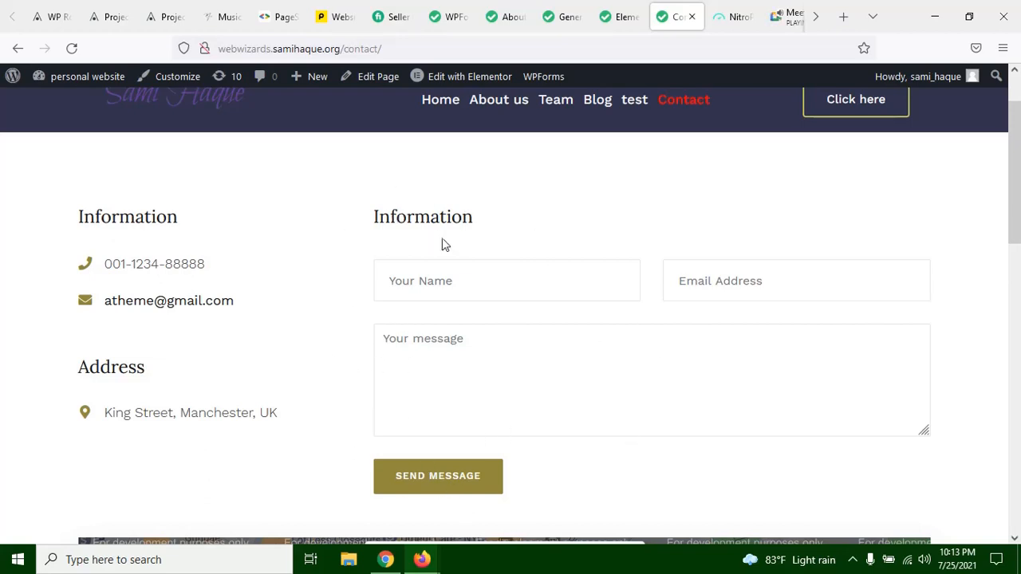
left_click(618, 18)
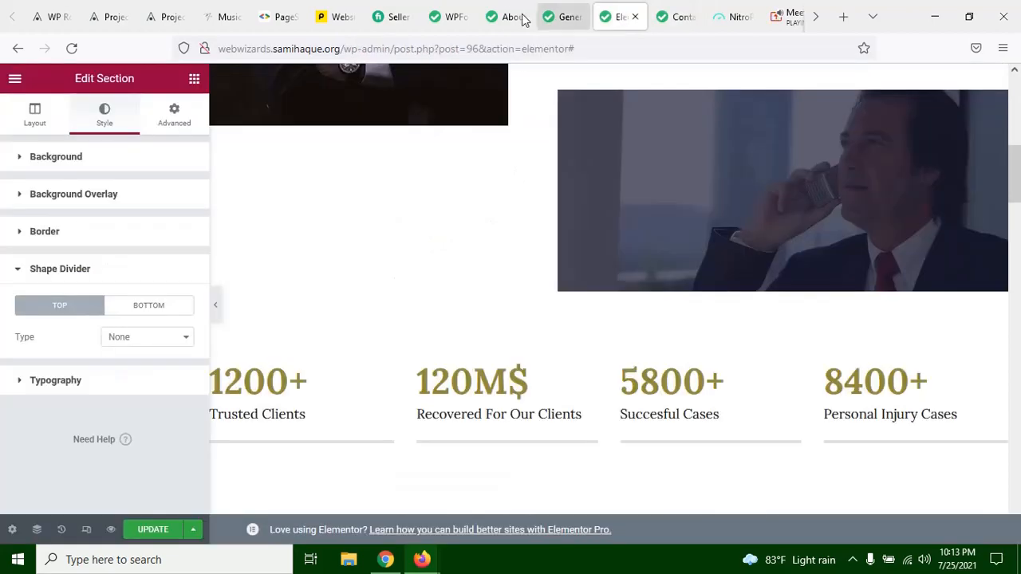
left_click(515, 17)
left_click(452, 16)
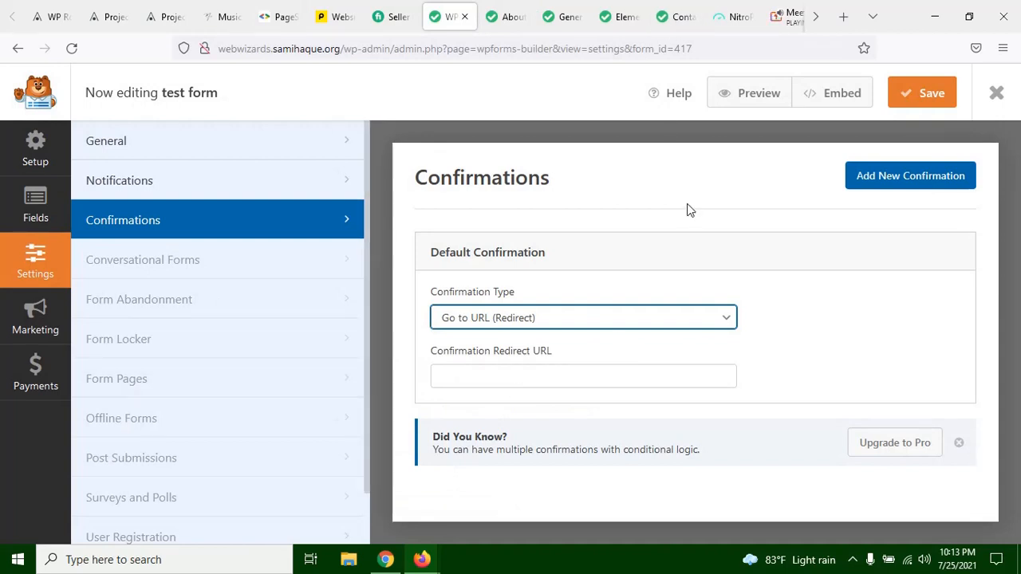
Step: Look through the Fiverr seller dashboard's active orders, orders awaiting response and inbox as an example redirect destination
left_click(391, 10)
scroll(526, 200, "down", 10)
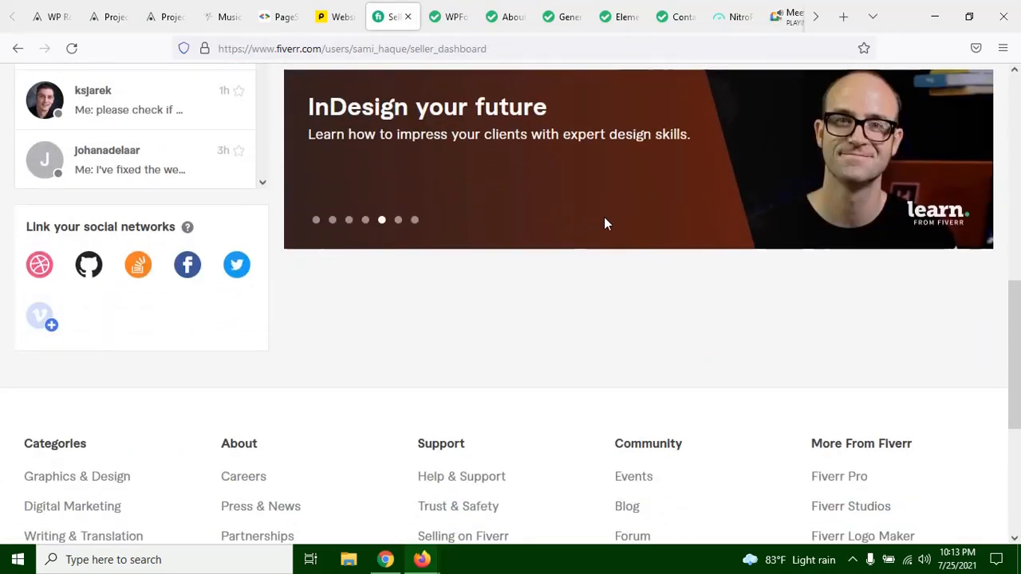
scroll(877, 199, "up", 10)
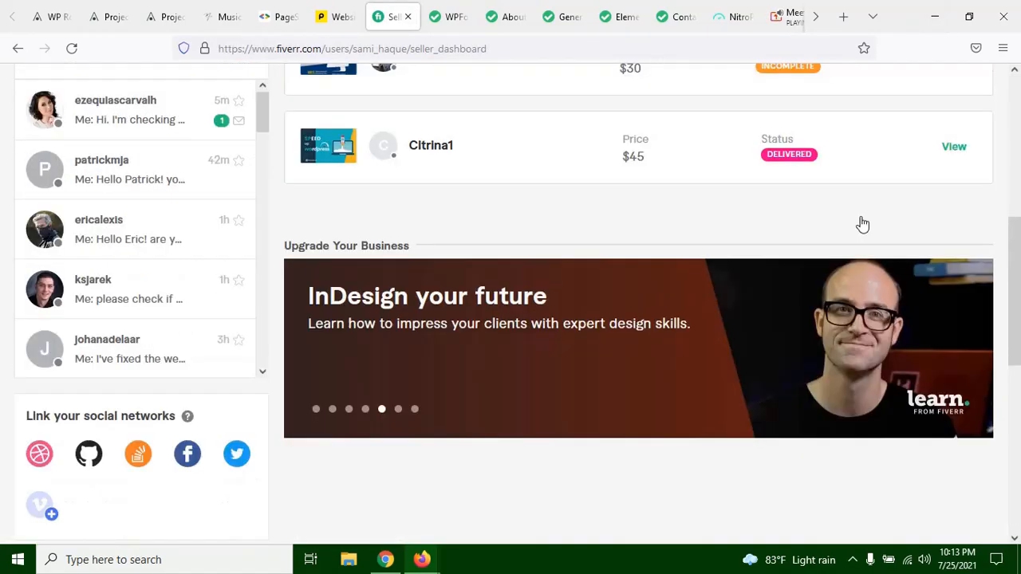
scroll(235, 221, "down", 3)
scroll(234, 221, "up", 3)
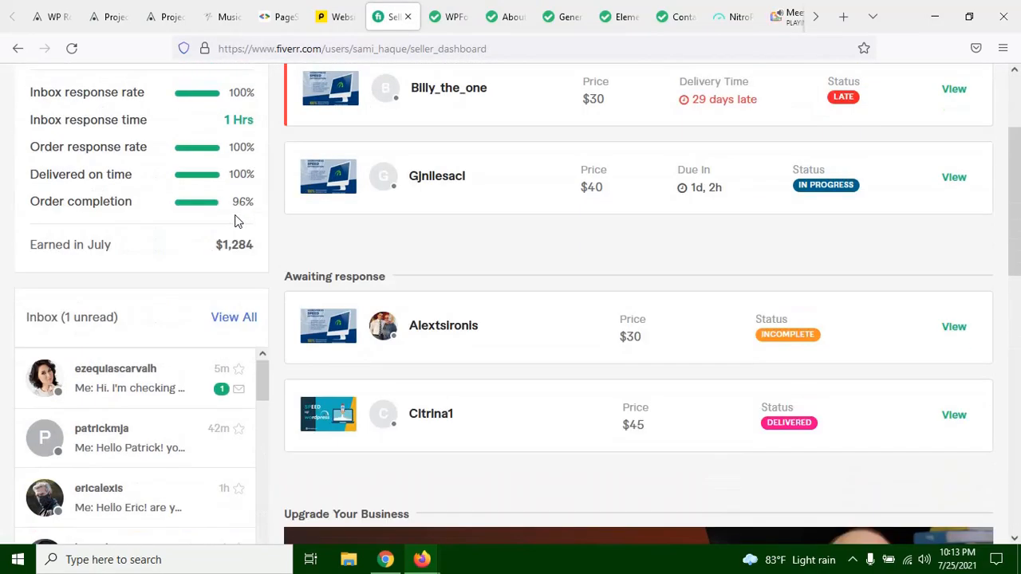
scroll(574, 314, "down", 2)
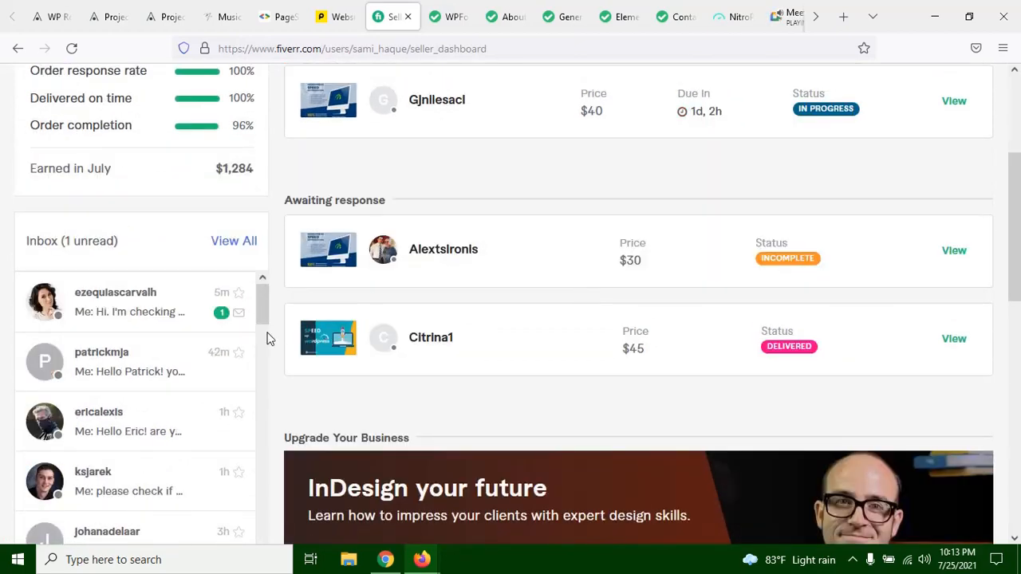
scroll(279, 342, "up", 2)
scroll(506, 120, "up", 1)
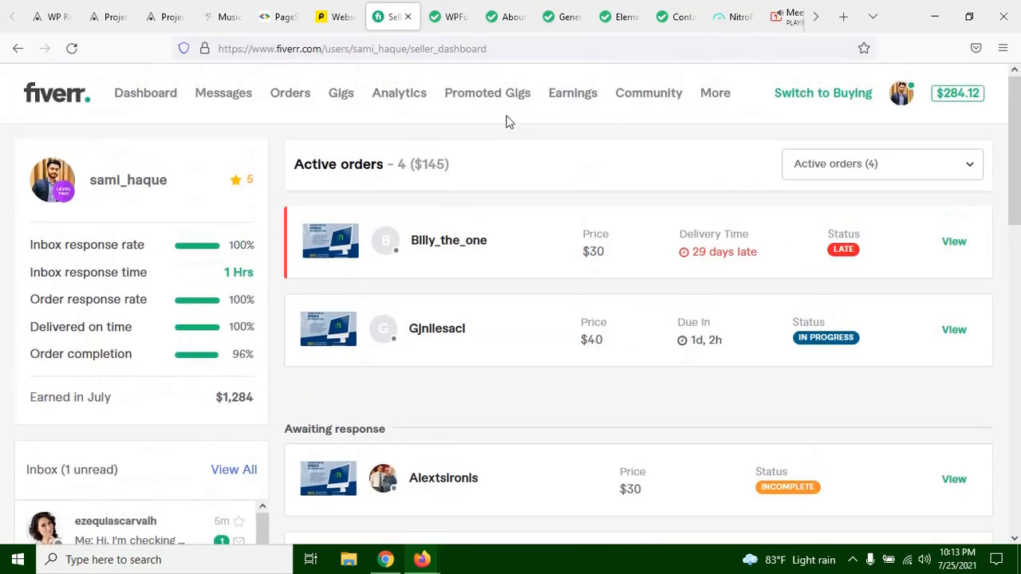
scroll(380, 189, "down", 1)
scroll(547, 243, "down", 1)
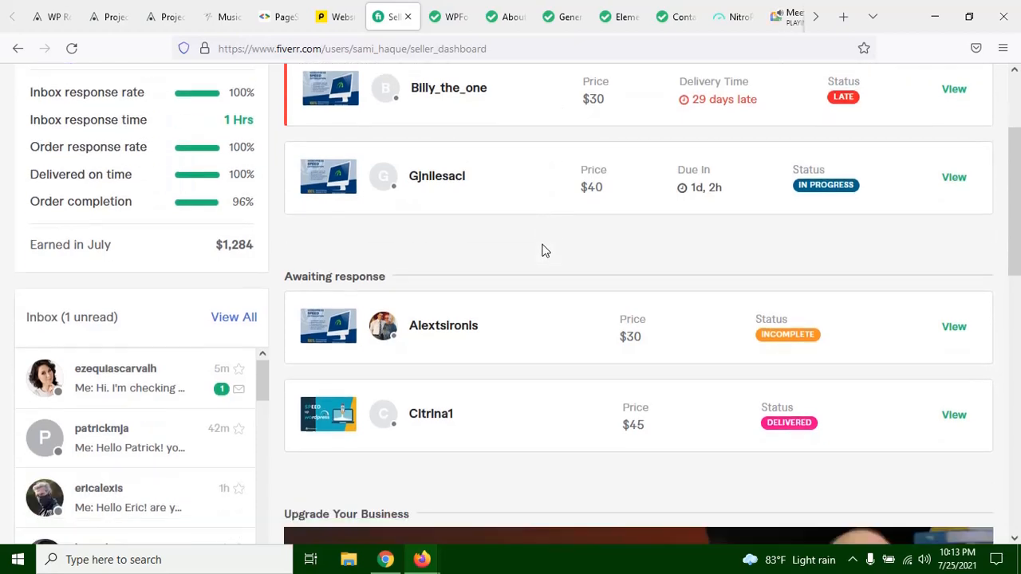
scroll(542, 251, "down", 4)
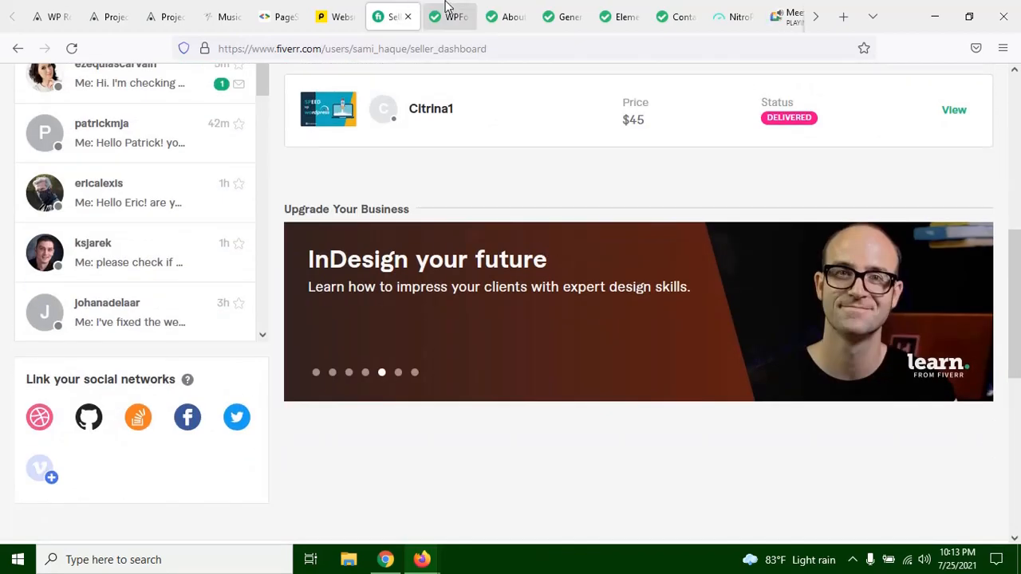
Step: Review the redirect confirmation settings alongside the Contact and About us pages, ending back in the form builder
left_click(542, 9)
left_click(514, 6)
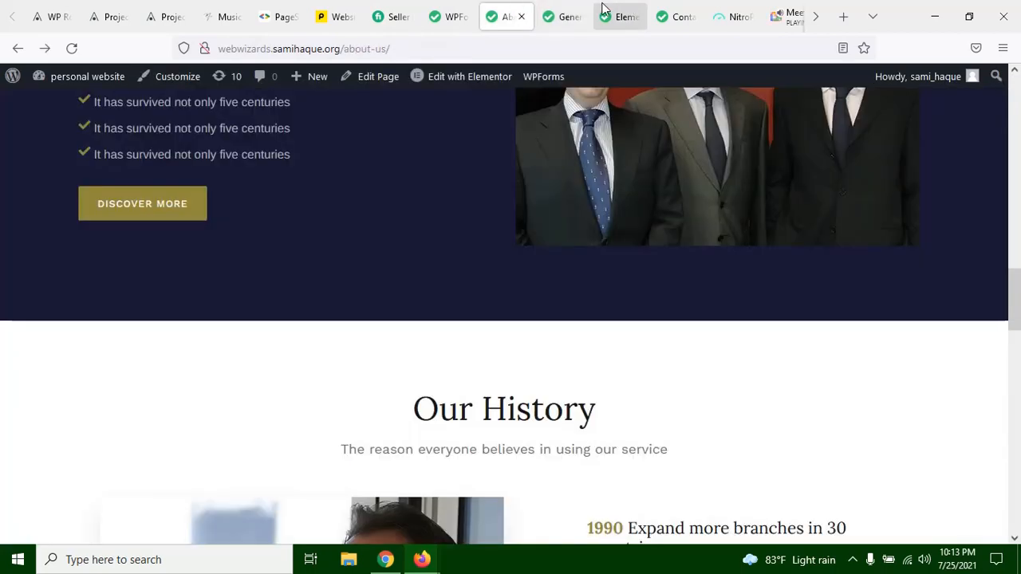
left_click(603, 7)
left_click(561, 8)
left_click(451, 17)
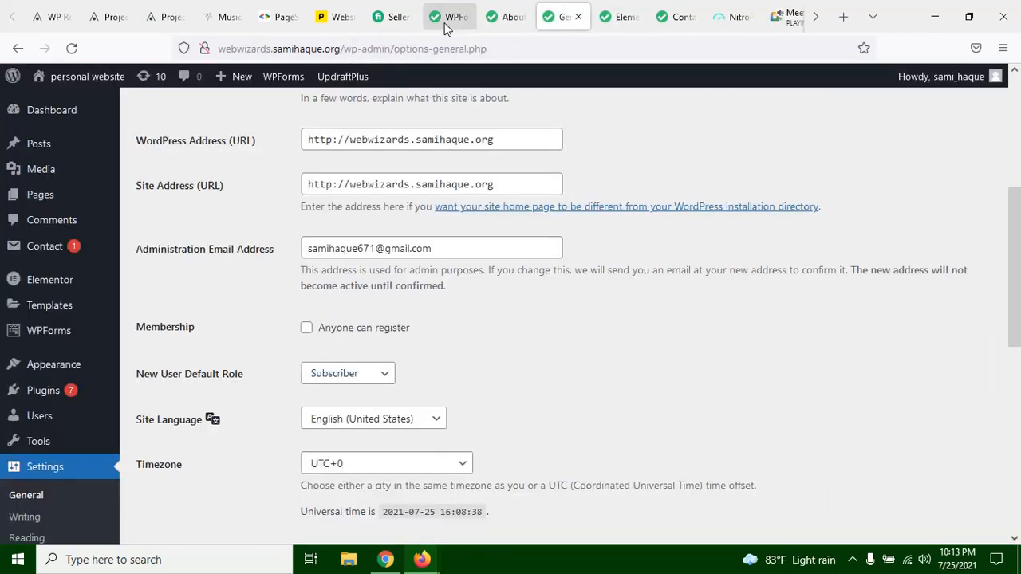
left_click(666, 19)
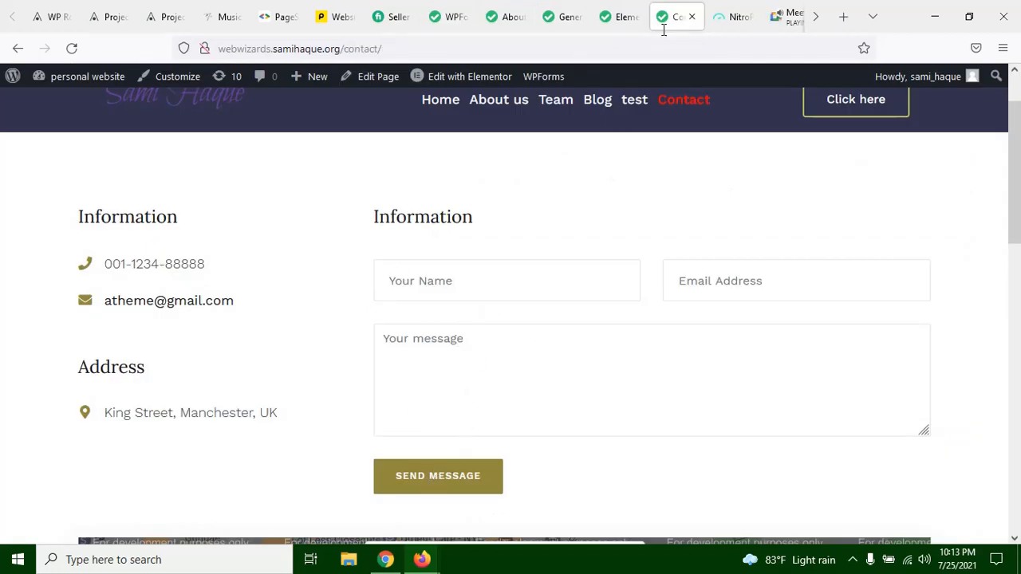
left_click(507, 7)
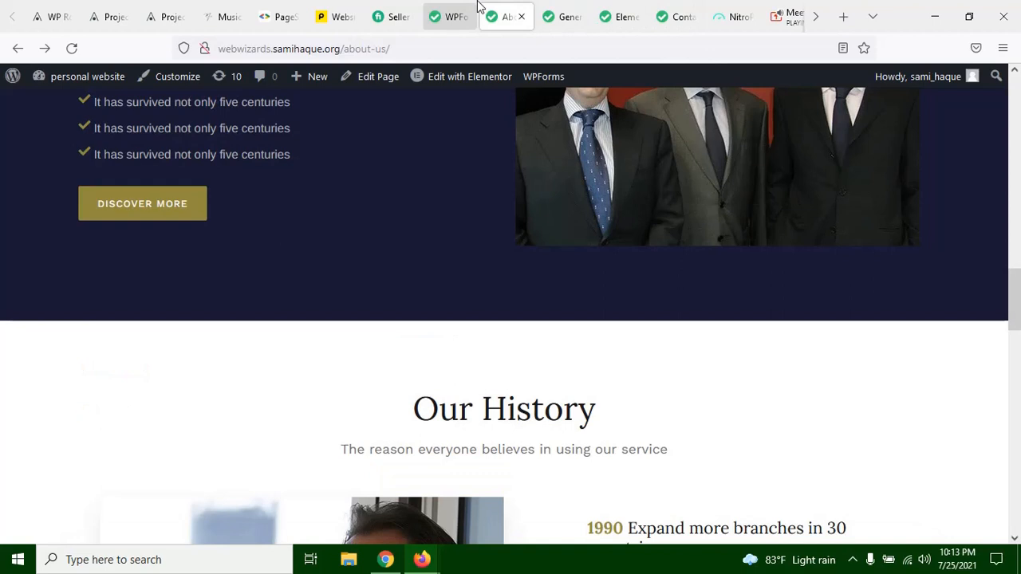
left_click(475, 10)
Step: Activate the Confirmation Redirect URL field, check the Fiverr dashboard page, and return to the confirmation settings
left_click(479, 375)
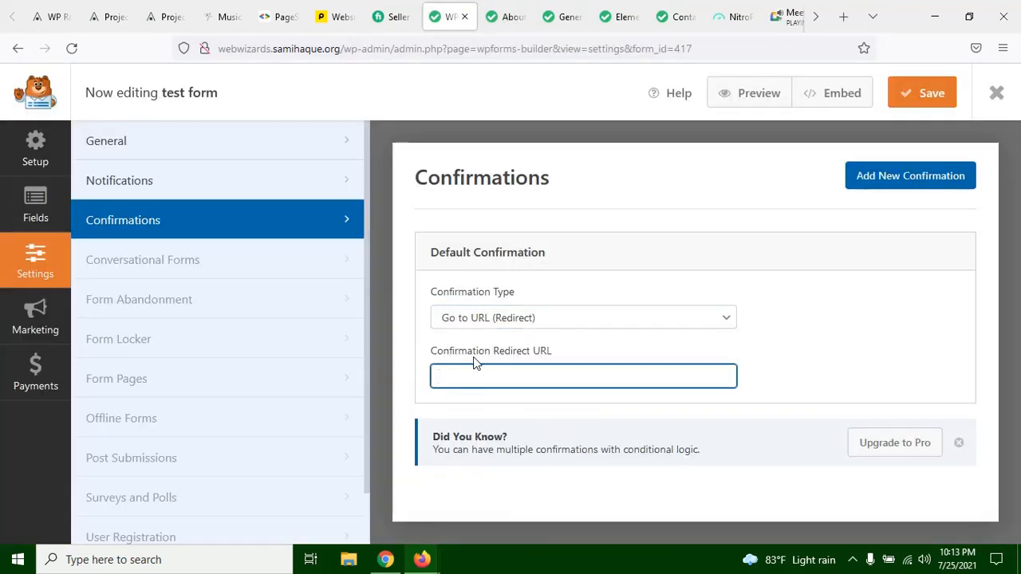
left_click(456, 390)
left_click(464, 385)
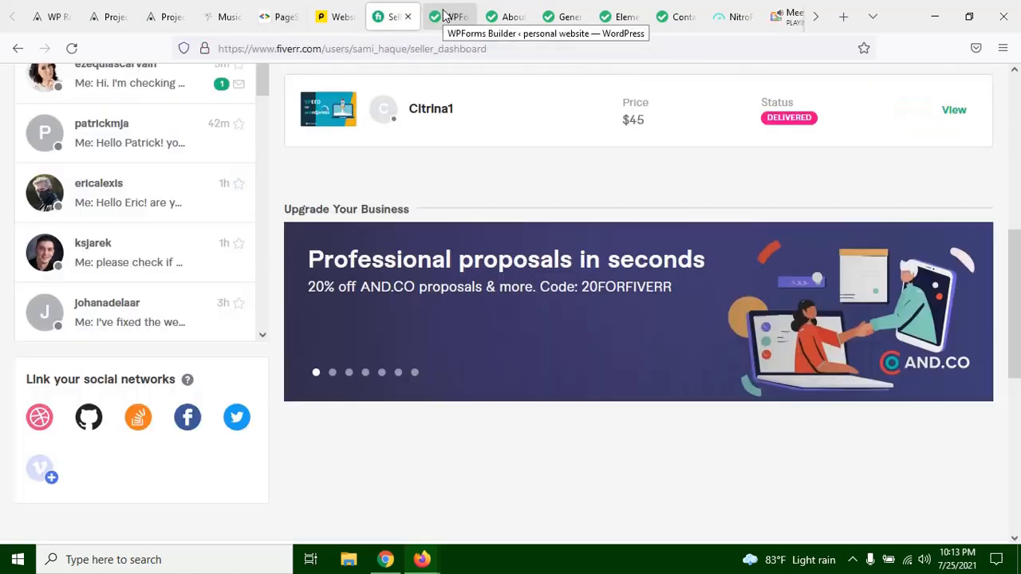
left_click(447, 16)
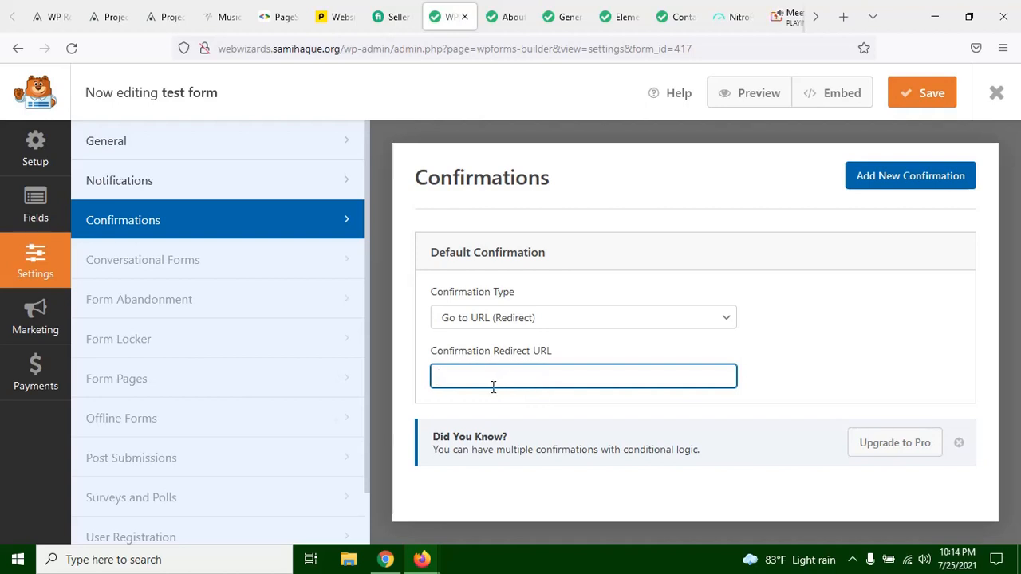
Step: Set the test form's confirmation type to Message, review the confirmation text, and save the form
left_click(536, 325)
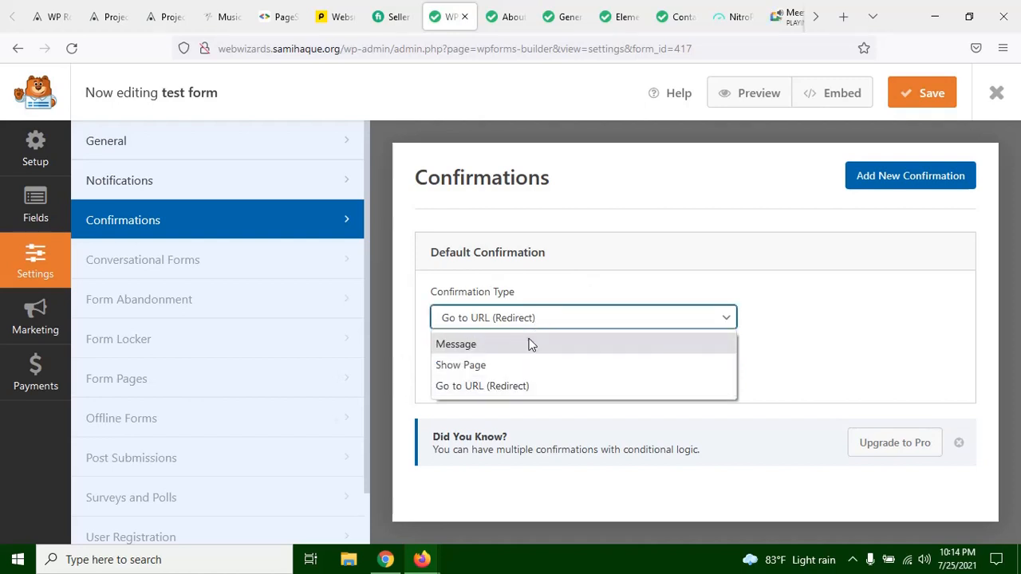
left_click(507, 344)
scroll(504, 339, "down", 2)
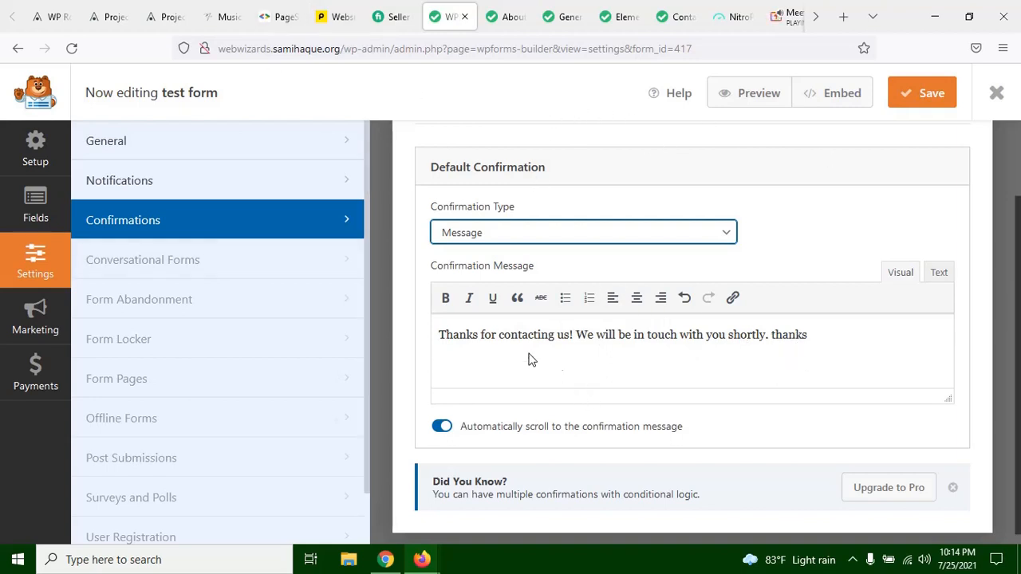
left_click(497, 337)
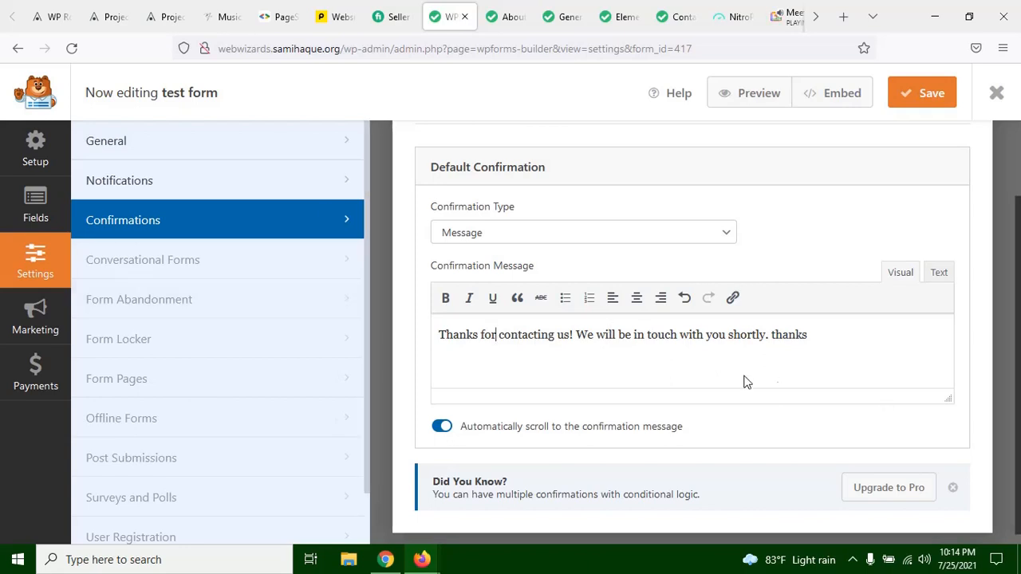
scroll(739, 375, "up", 2)
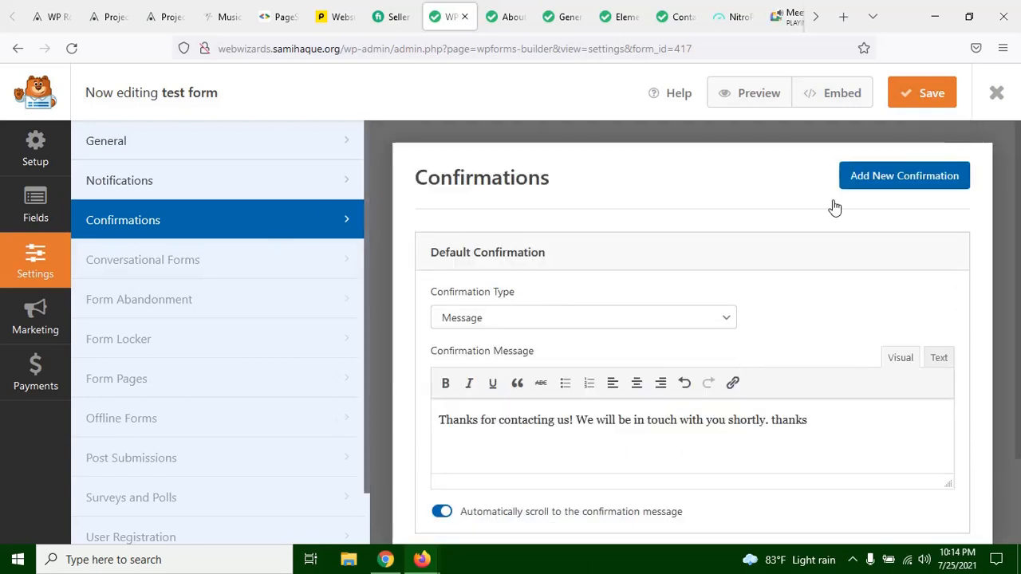
left_click(923, 94)
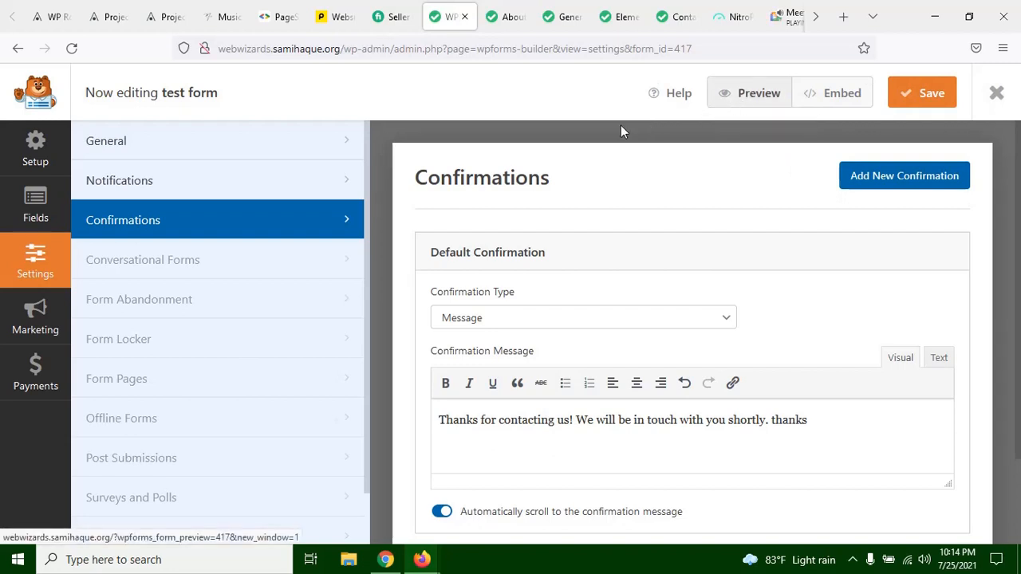
Step: Leave the form builder for the WPForms Forms Overview and reload the list of forms
right_click(246, 120)
left_click(329, 81)
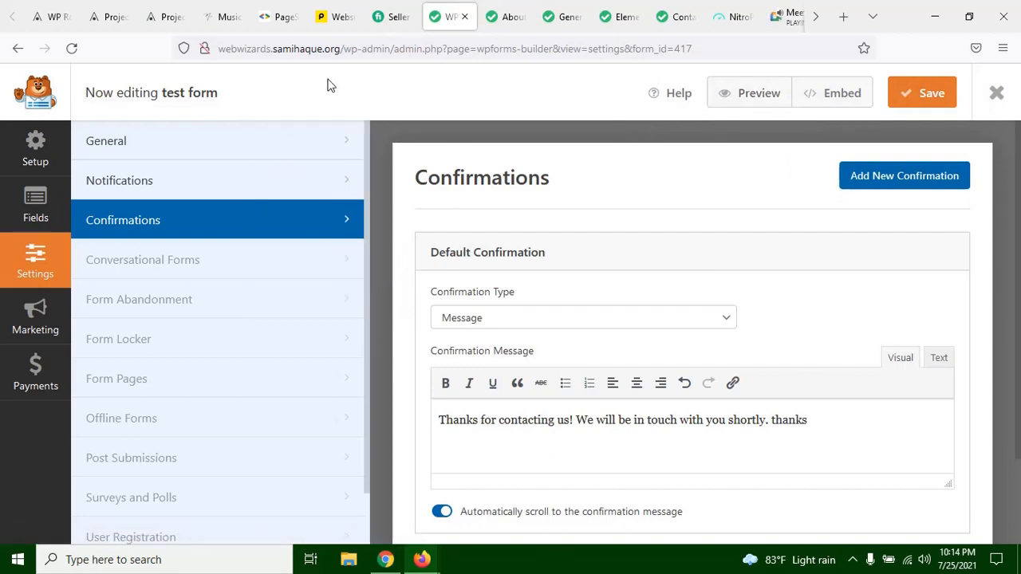
left_click(18, 48)
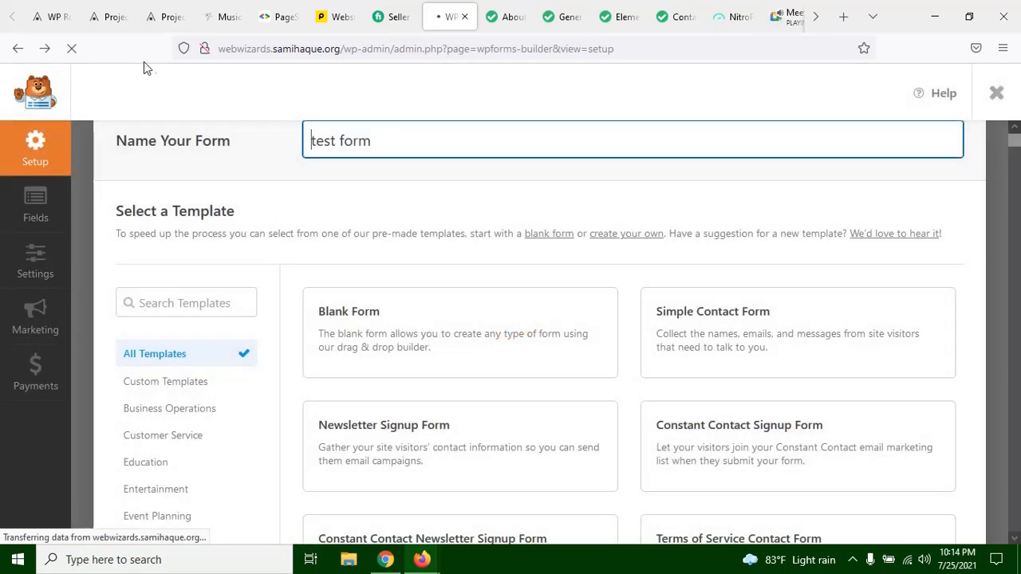
left_click(12, 58)
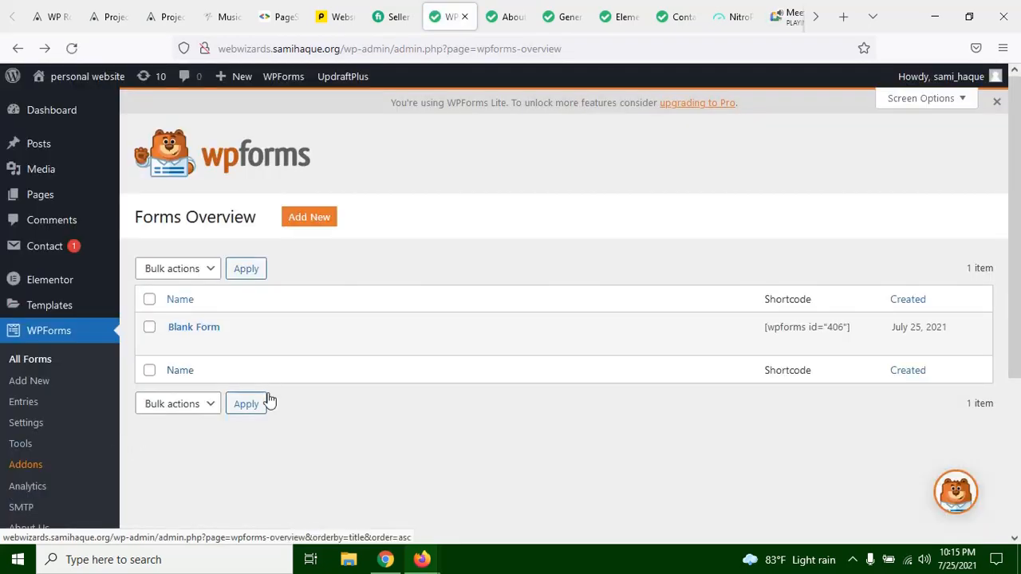
left_click(72, 49)
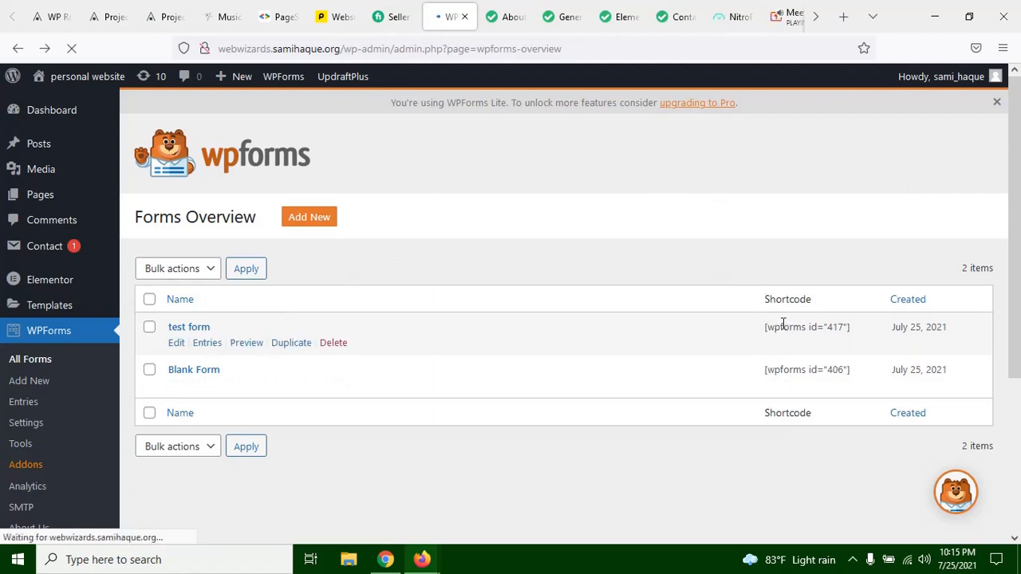
Step: Copy the test form's shortcode [wpforms id="417"] from the Forms Overview
left_click_drag(850, 327, 778, 326)
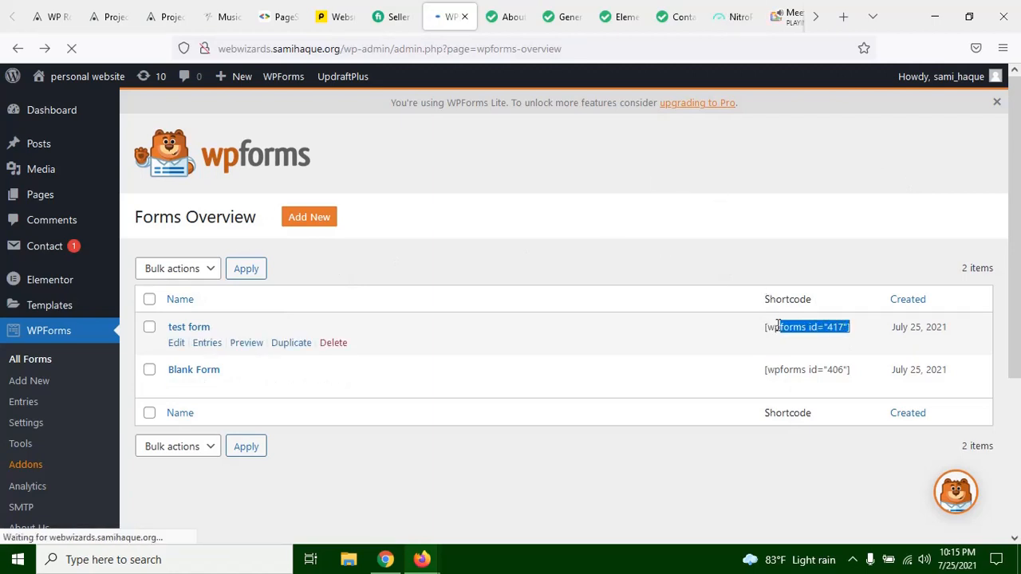
left_click_drag(891, 327, 924, 330)
left_click(947, 328)
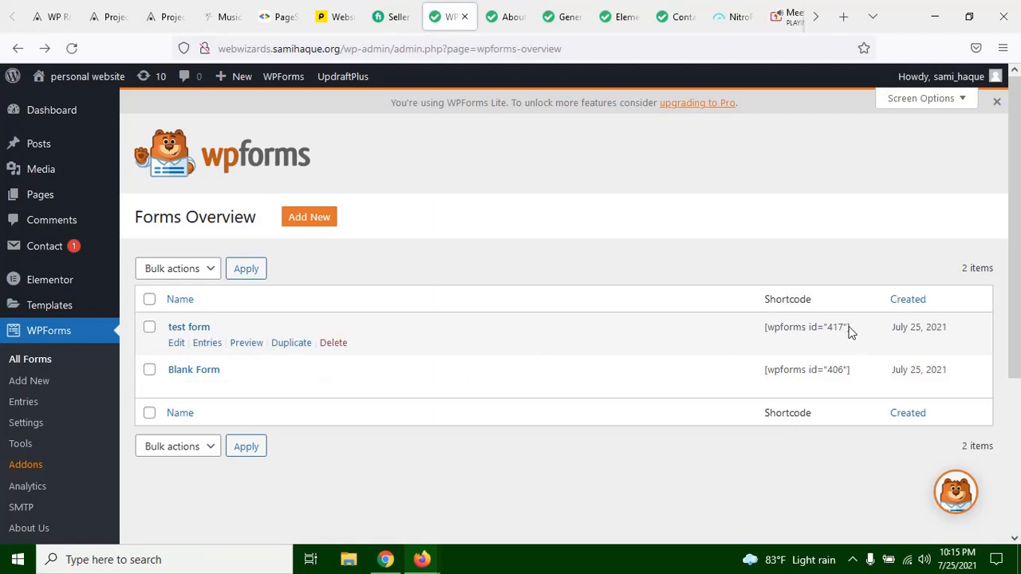
left_click_drag(850, 333, 764, 327)
key("ctrl+c")
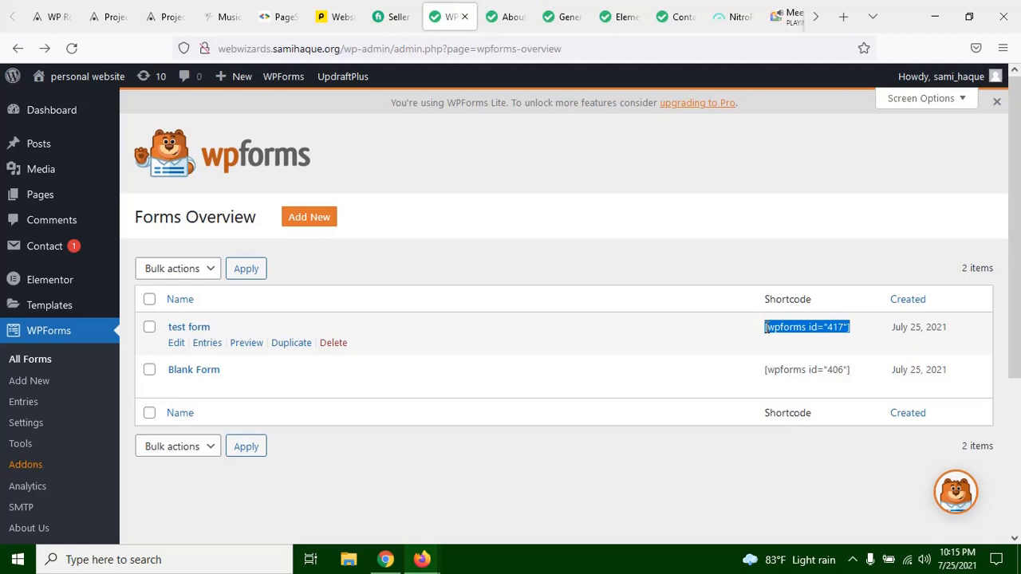
left_click(636, 230)
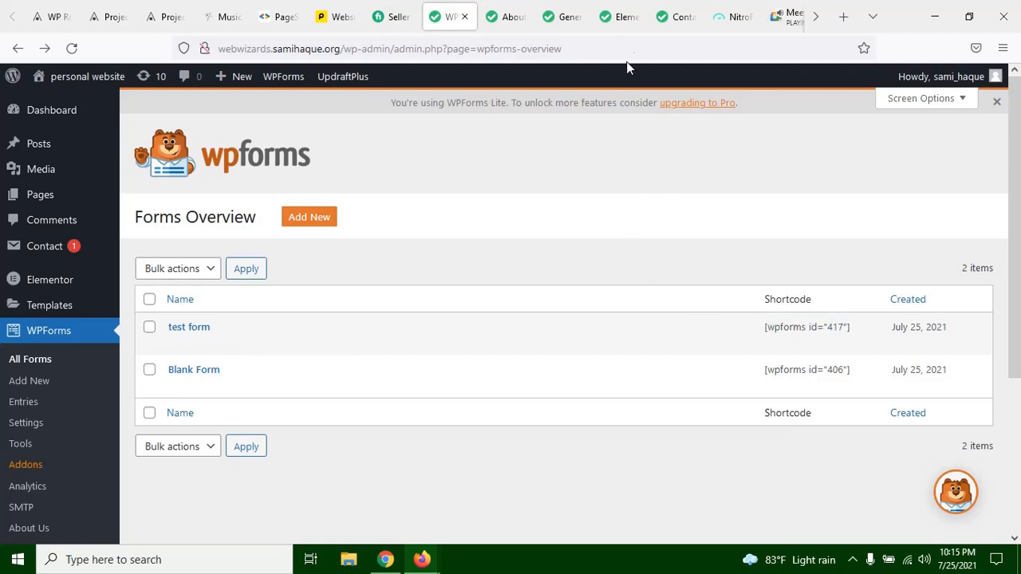
Step: In the Elementor editor of the About us page, insert a single-column section above "The Greatest Firm You Can Trust"
left_click(618, 18)
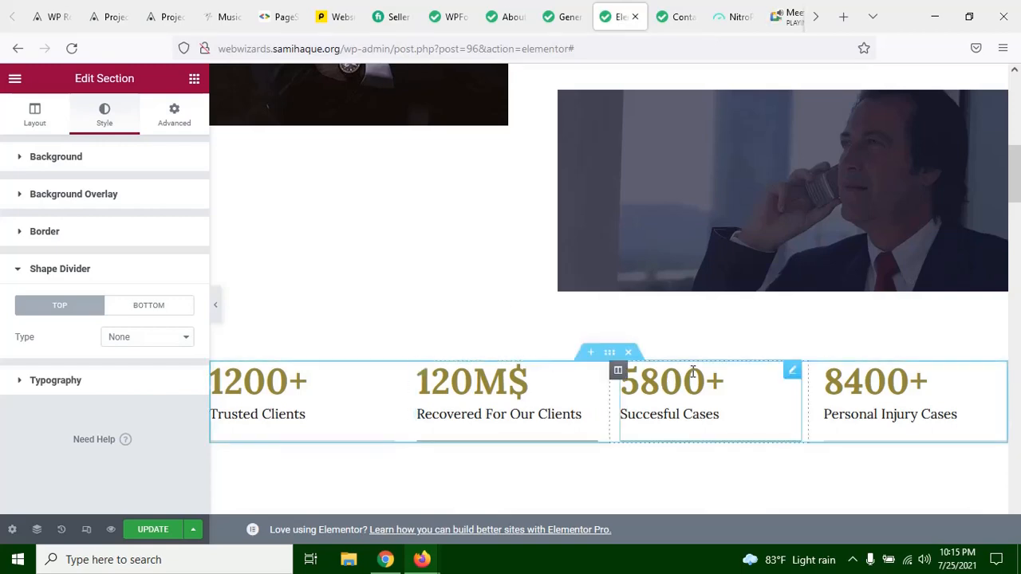
scroll(690, 375, "down", 3)
scroll(691, 381, "up", 10)
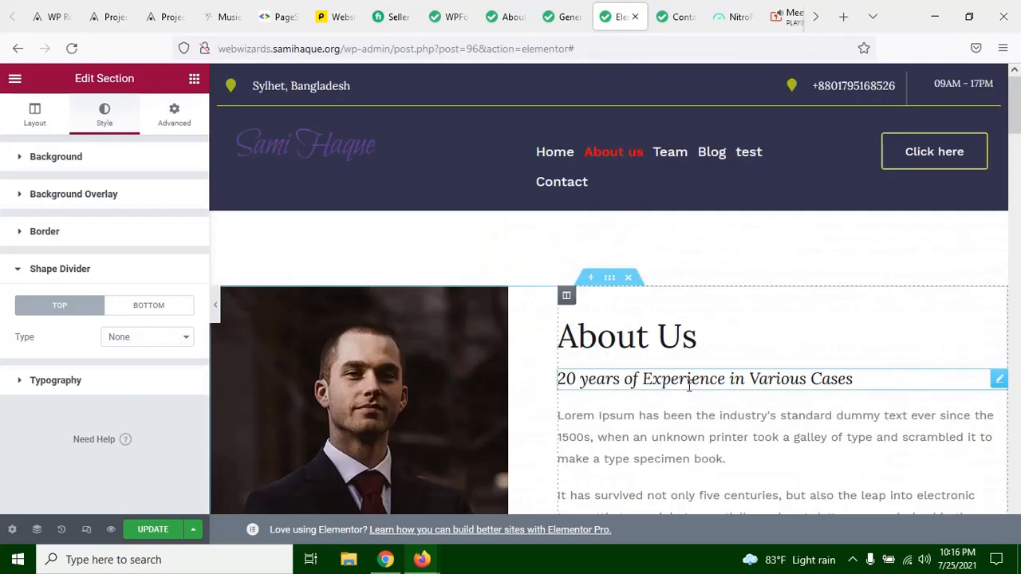
scroll(688, 396, "down", 12)
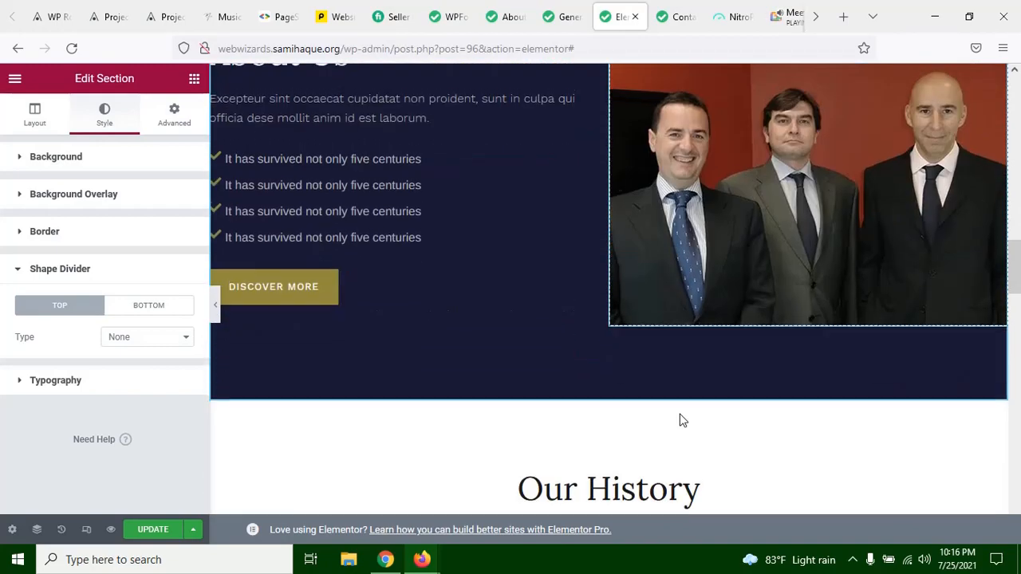
scroll(681, 420, "down", 10)
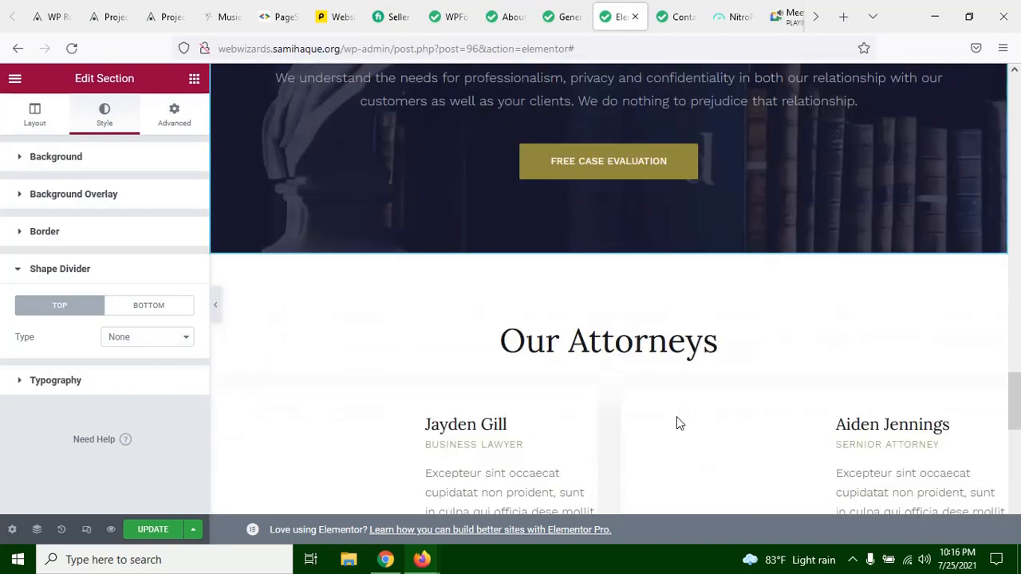
scroll(676, 416, "up", 5)
scroll(638, 359, "down", 2)
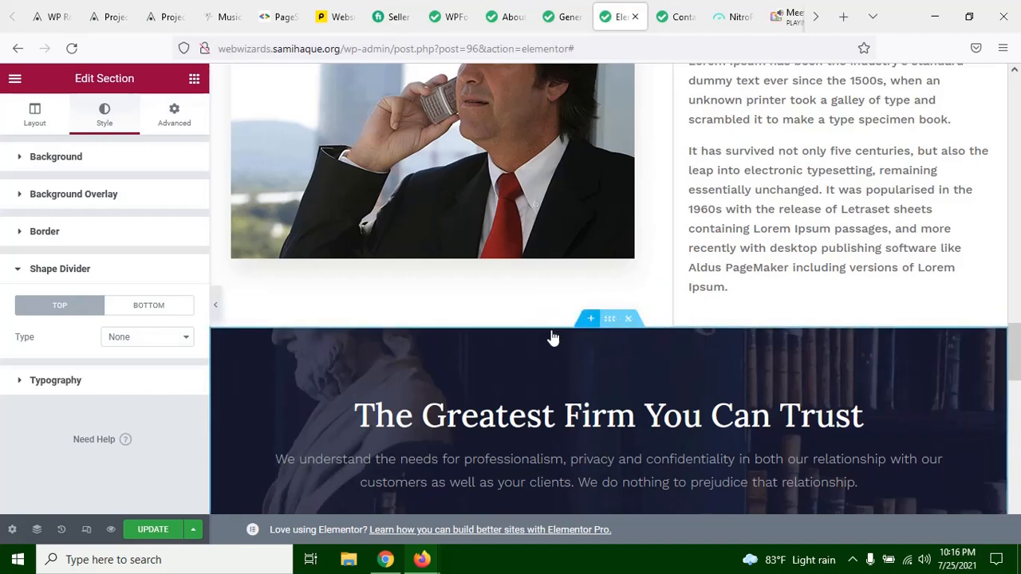
left_click(591, 319)
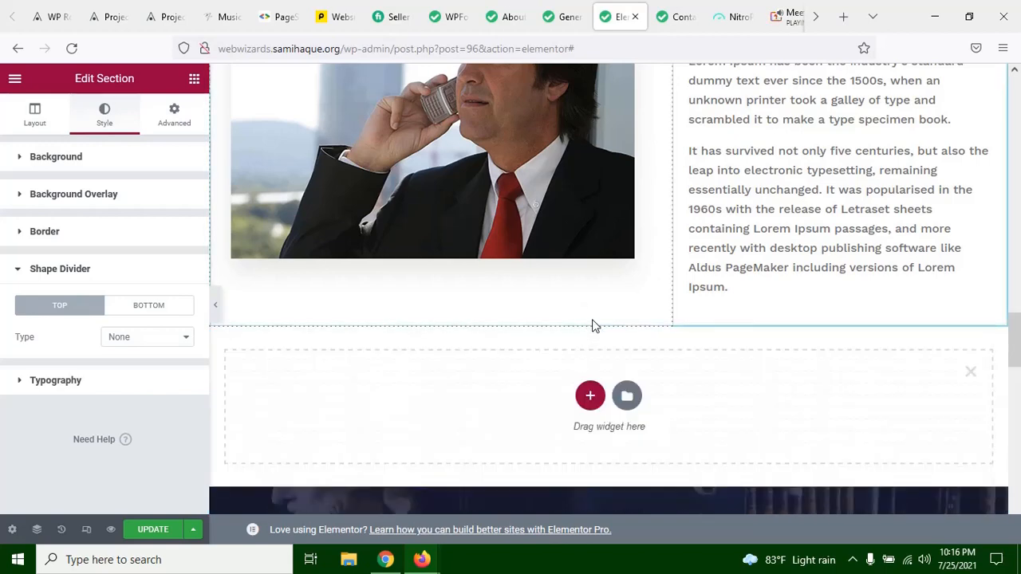
left_click(590, 395)
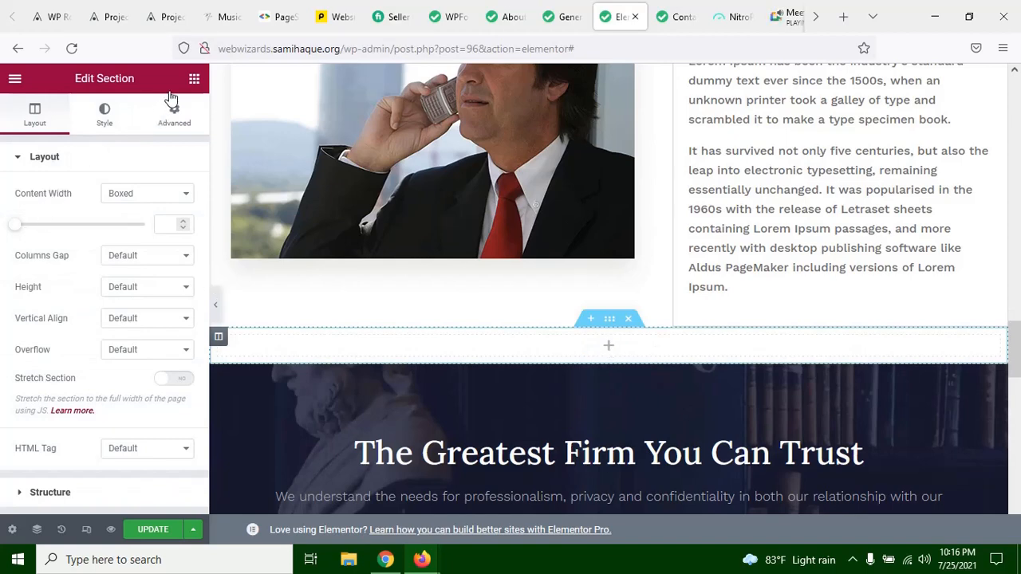
Step: Search the widgets for "short" and place the Shortcode widget in the new empty section
left_click(194, 80)
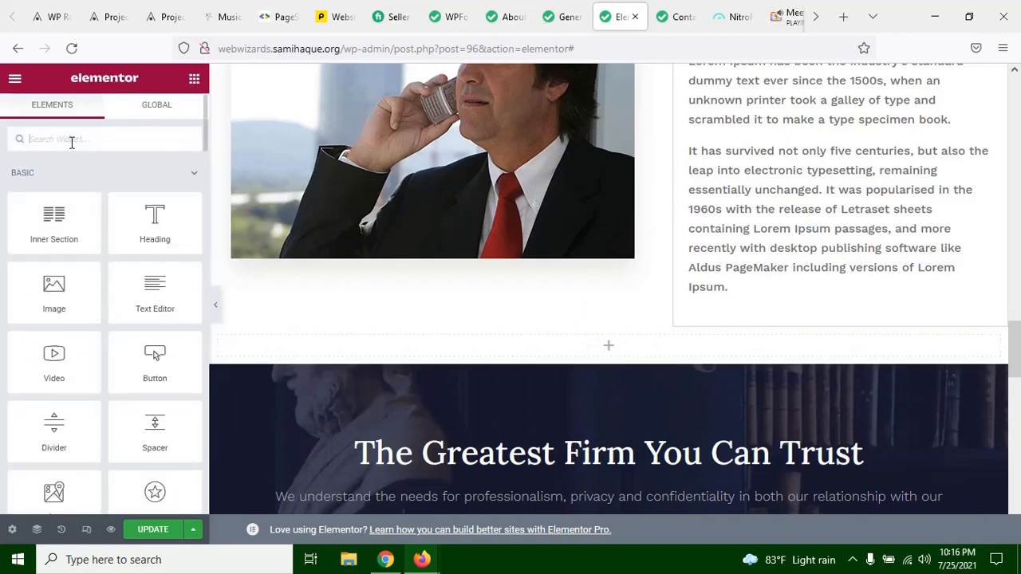
type("short")
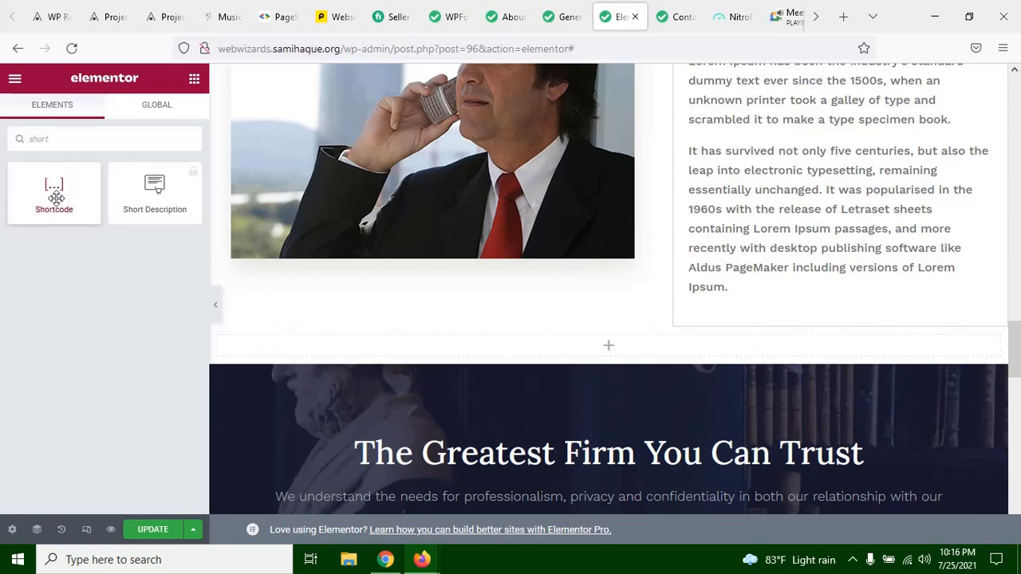
left_click_drag(55, 185, 534, 337)
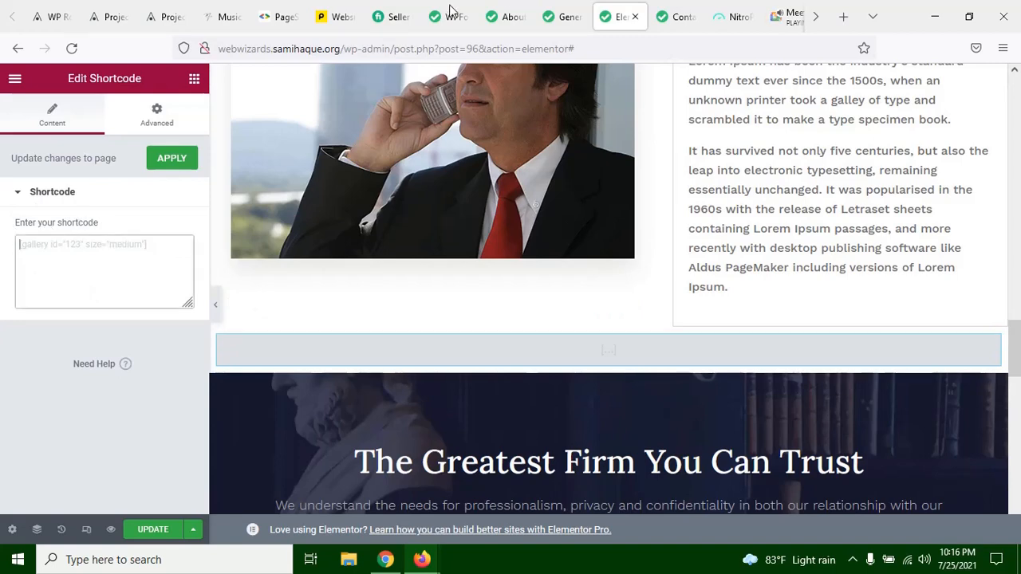
Step: Recheck the test form's shortcode in the Forms Overview and paste [wpforms id="417"] into the Shortcode widget
left_click(506, 17)
left_click(444, 8)
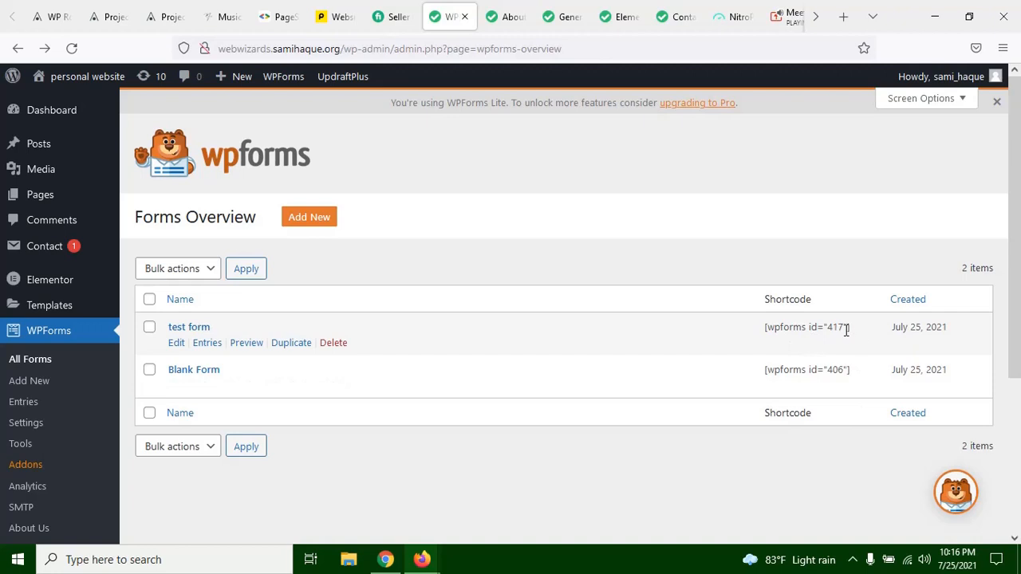
left_click(623, 10)
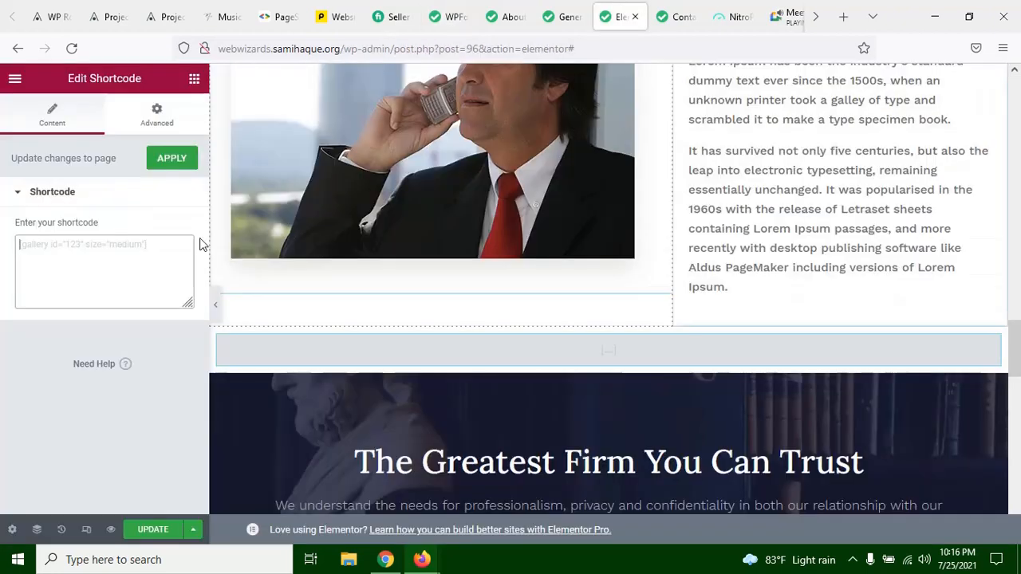
left_click(129, 254)
key("ctrl+v")
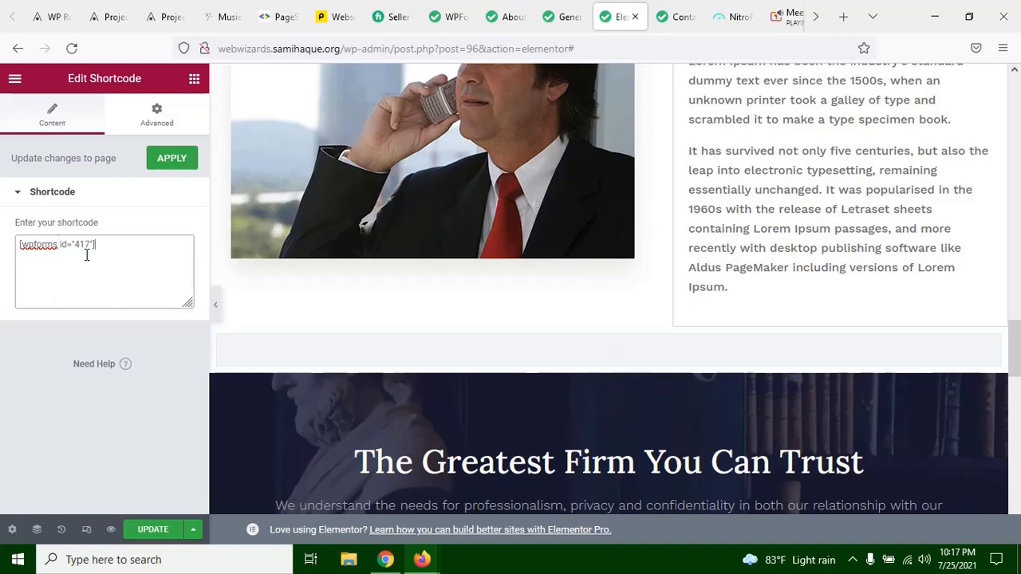
Step: Check the embedded form's fields in full-width view, and update the About us page
scroll(407, 265, "down", 2)
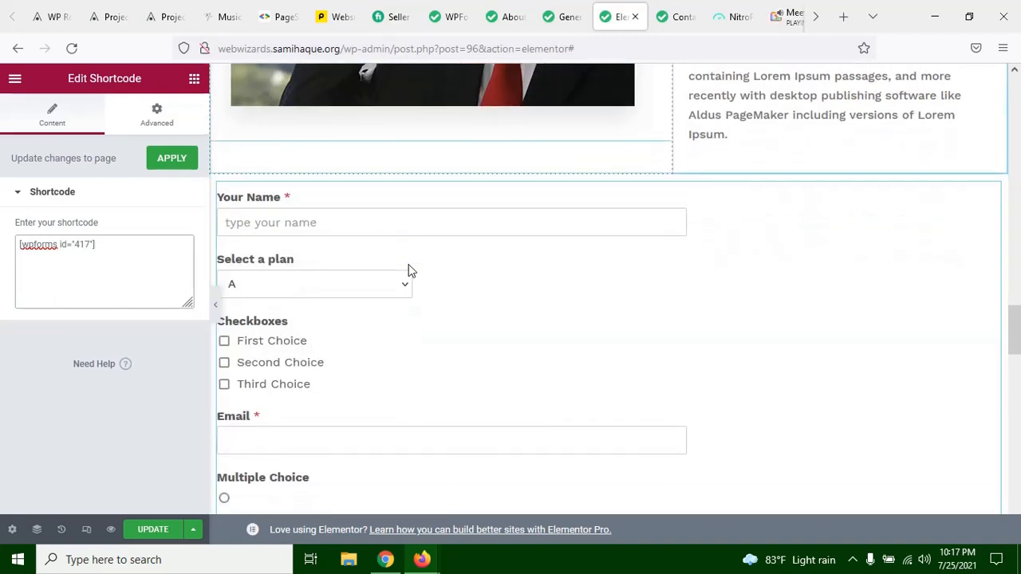
left_click(214, 308)
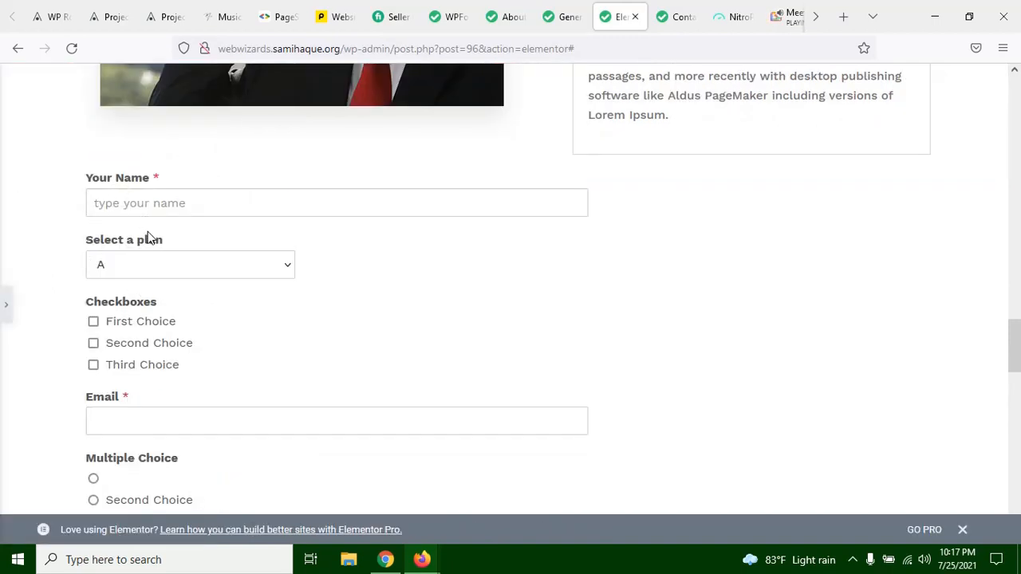
scroll(150, 243, "down", 4)
scroll(164, 358, "up", 5)
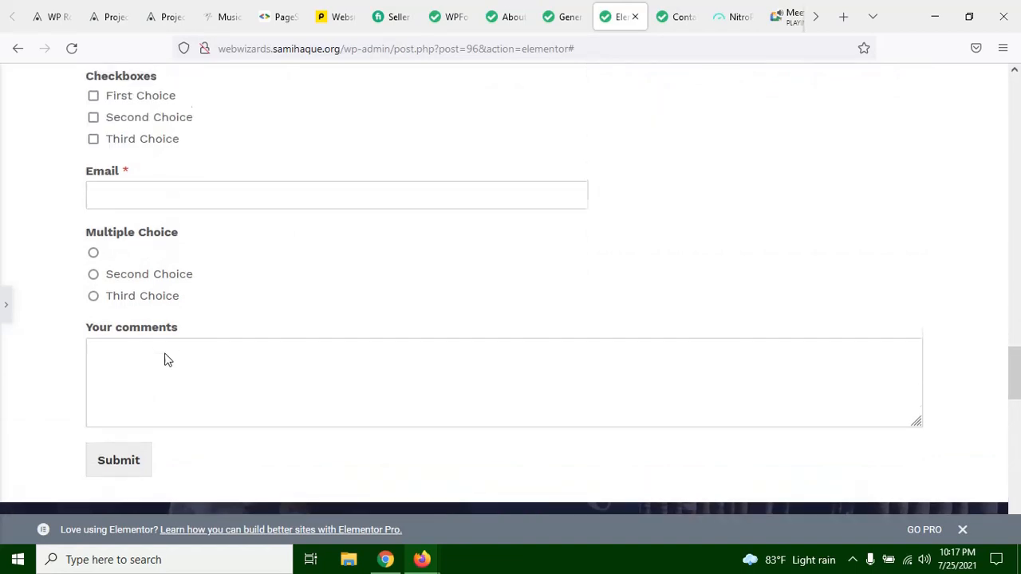
scroll(412, 269, "down", 2)
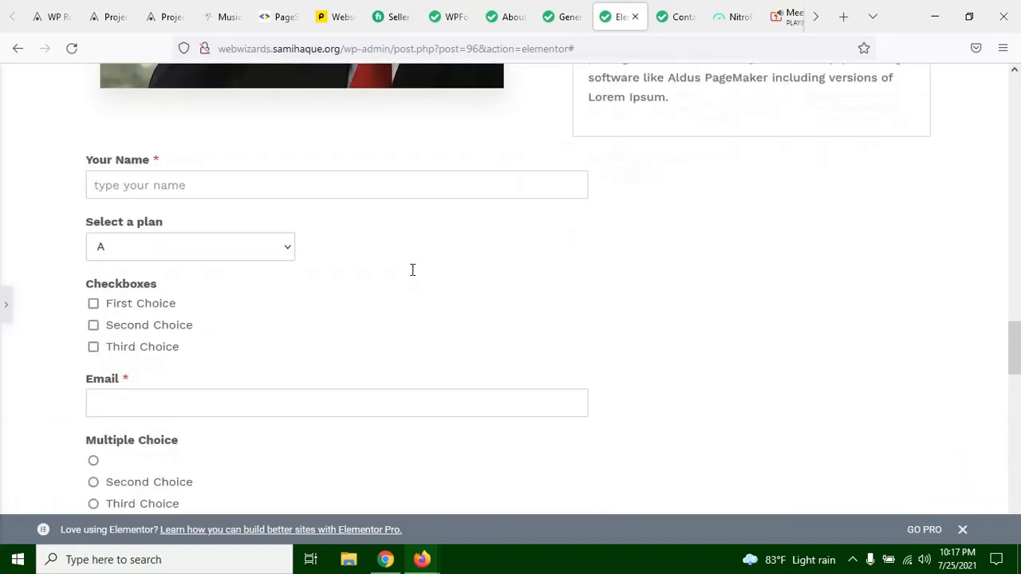
left_click(5, 307)
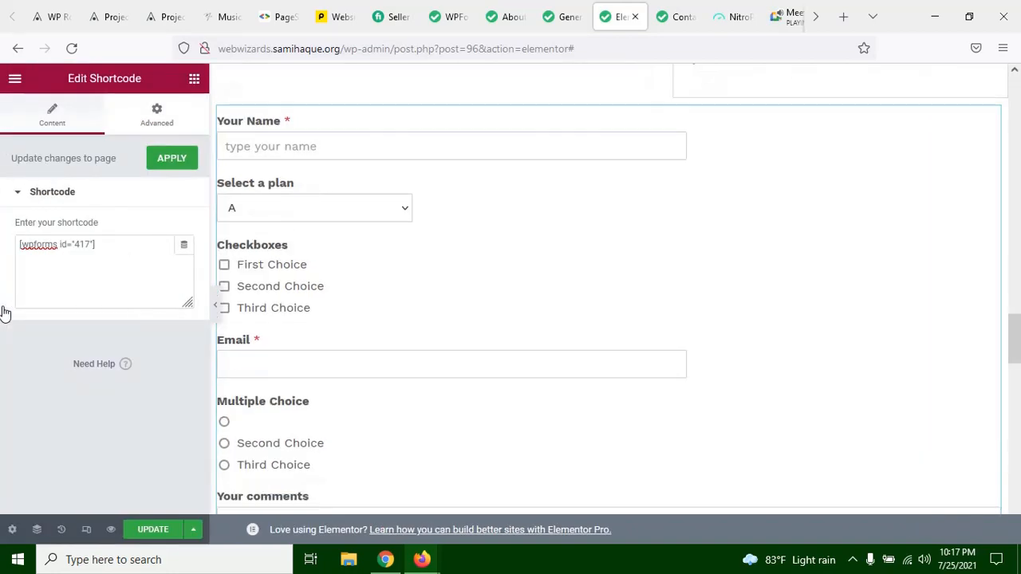
left_click(156, 530)
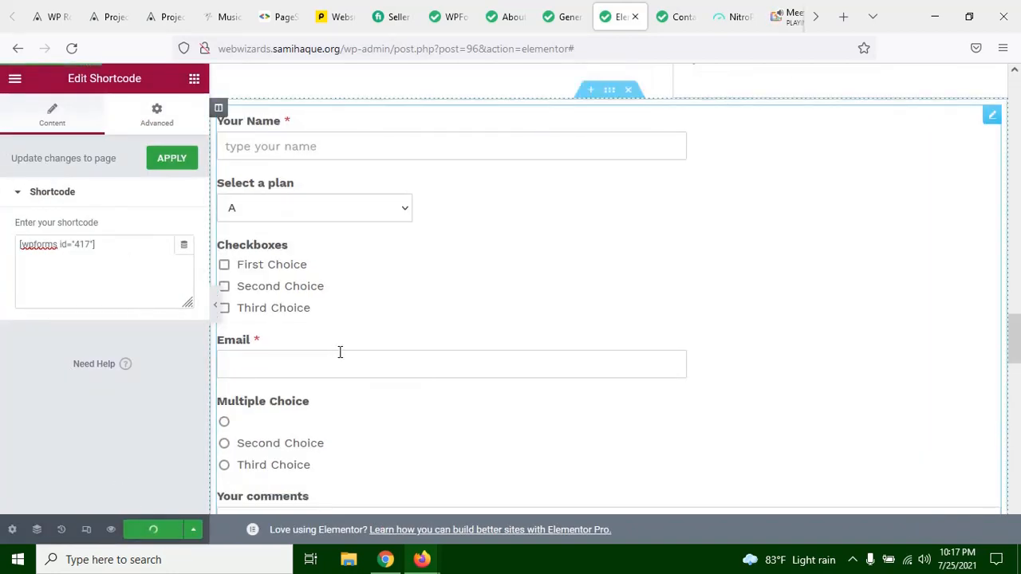
left_click(147, 125)
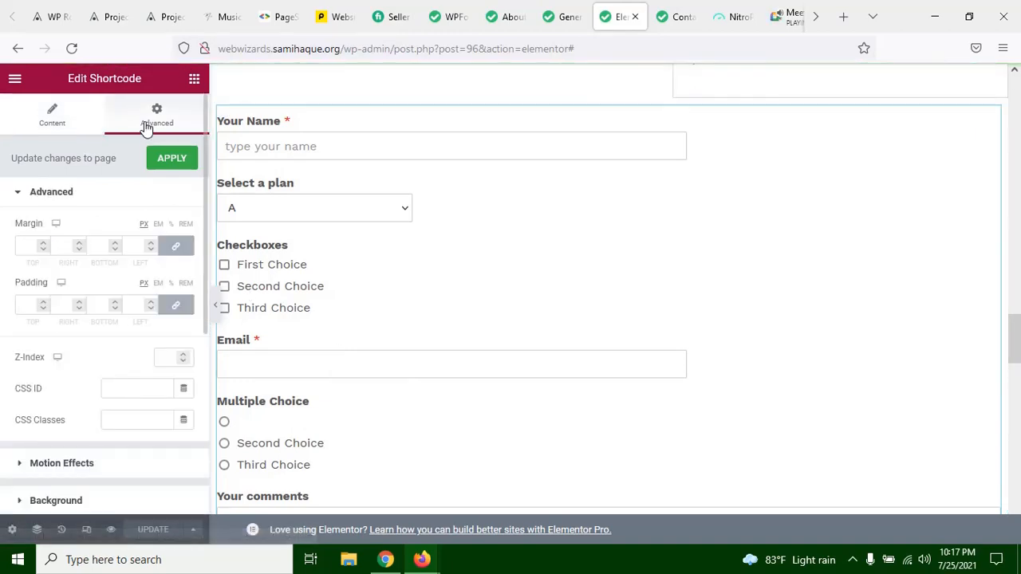
Step: Reload the live About us page and examine the embedded test form's fields
left_click(510, 17)
left_click(71, 48)
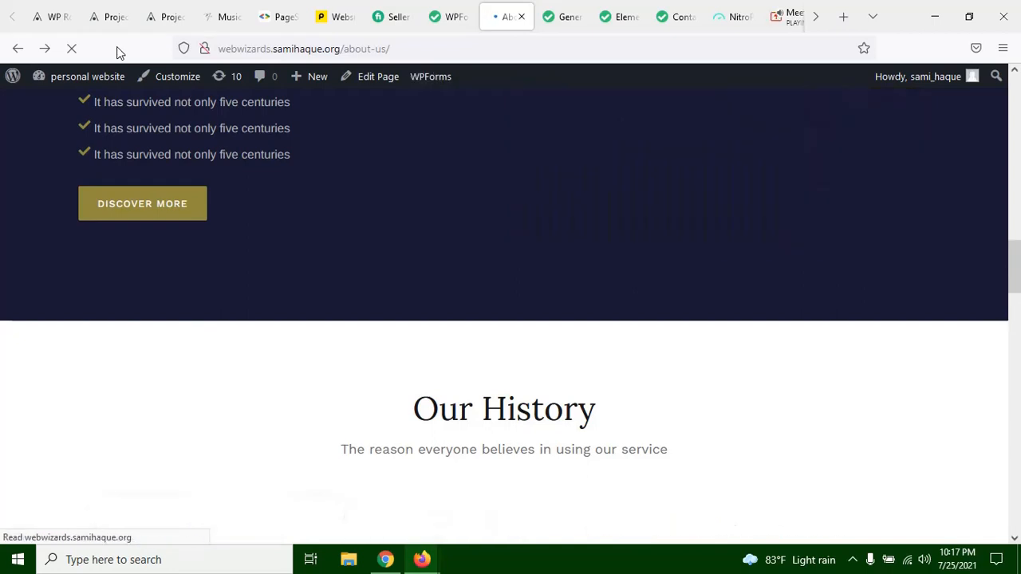
scroll(421, 339, "up", 4)
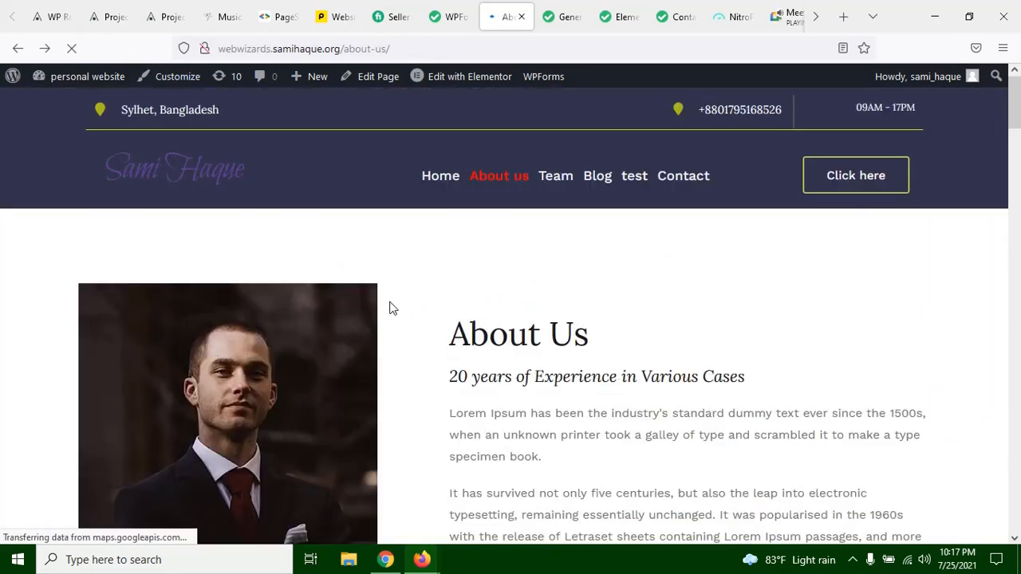
scroll(391, 306, "down", 15)
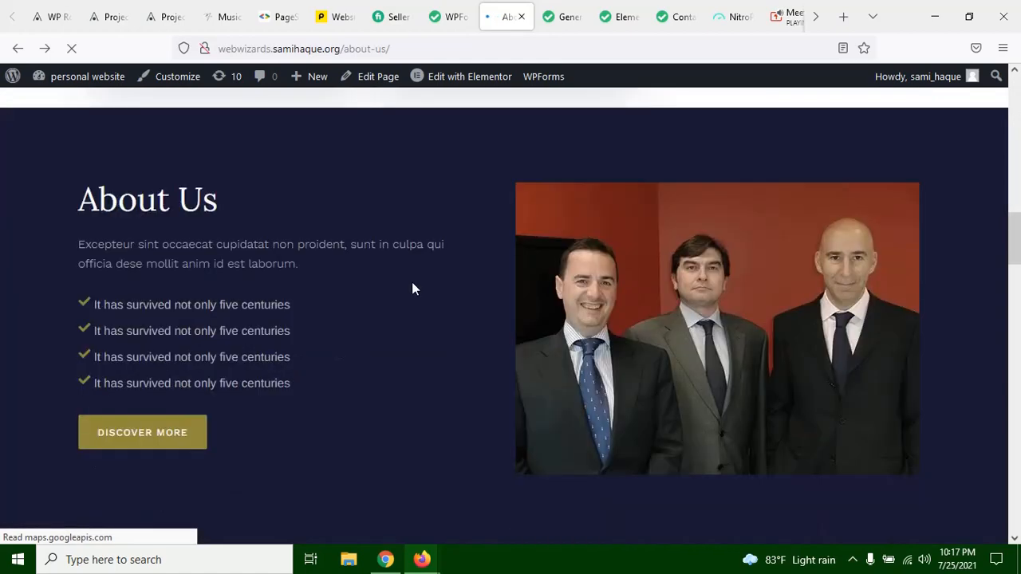
scroll(411, 290, "down", 6)
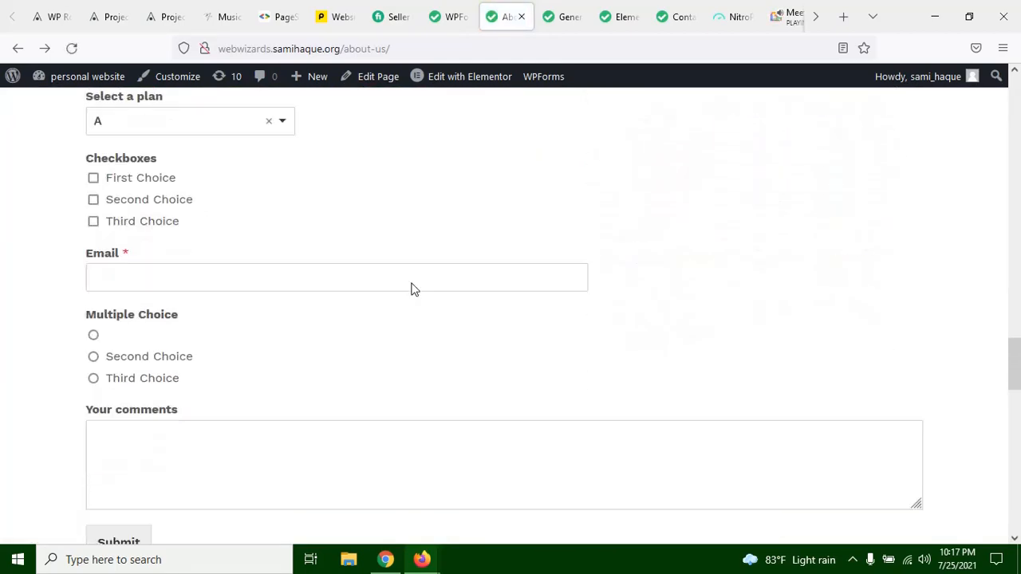
scroll(225, 291, "up", 5)
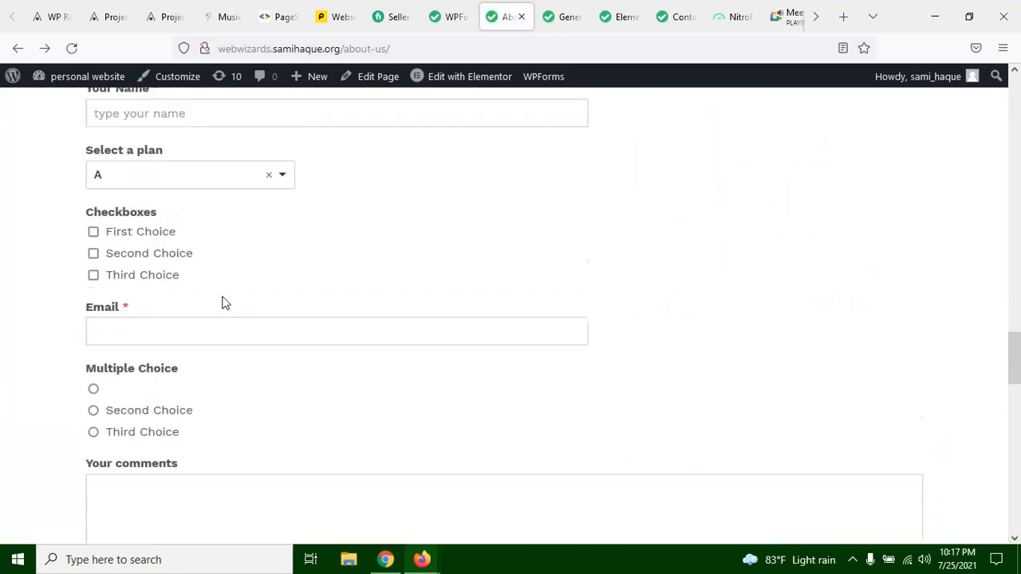
scroll(226, 302, "up", 1)
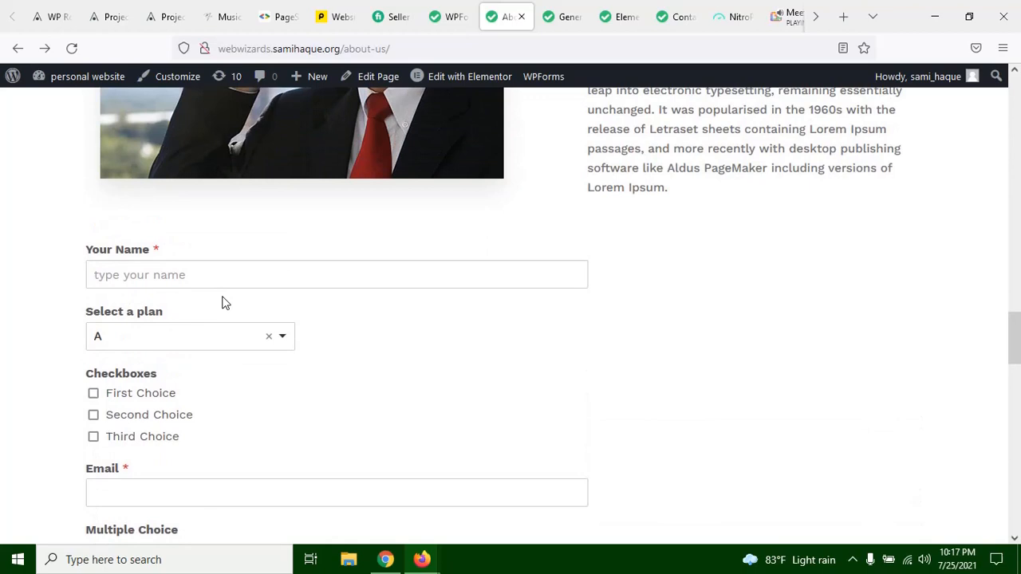
Step: In the live form, enter the sender's full name, select plan B, and tick the Second Choice checkbox
left_click(158, 275)
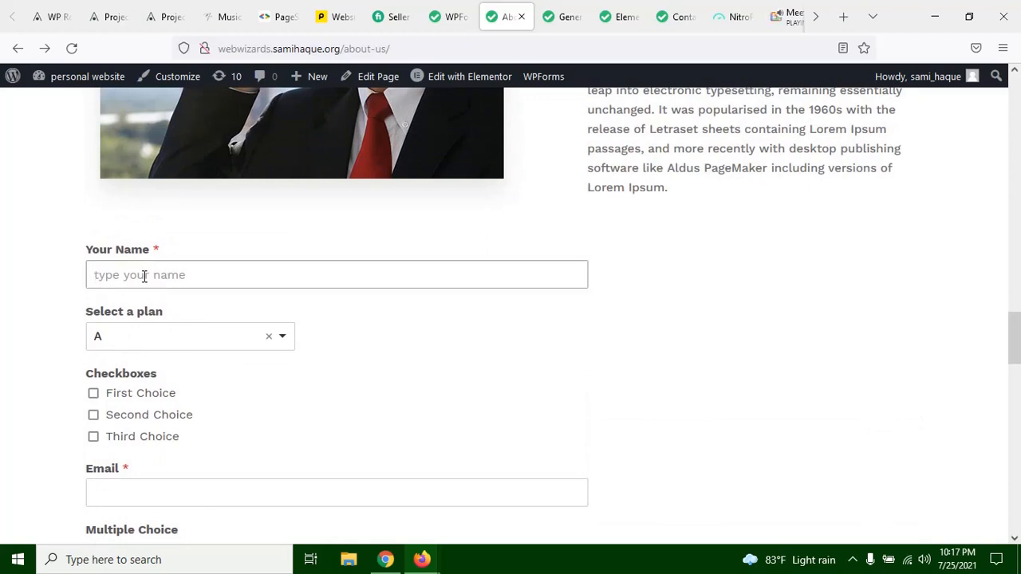
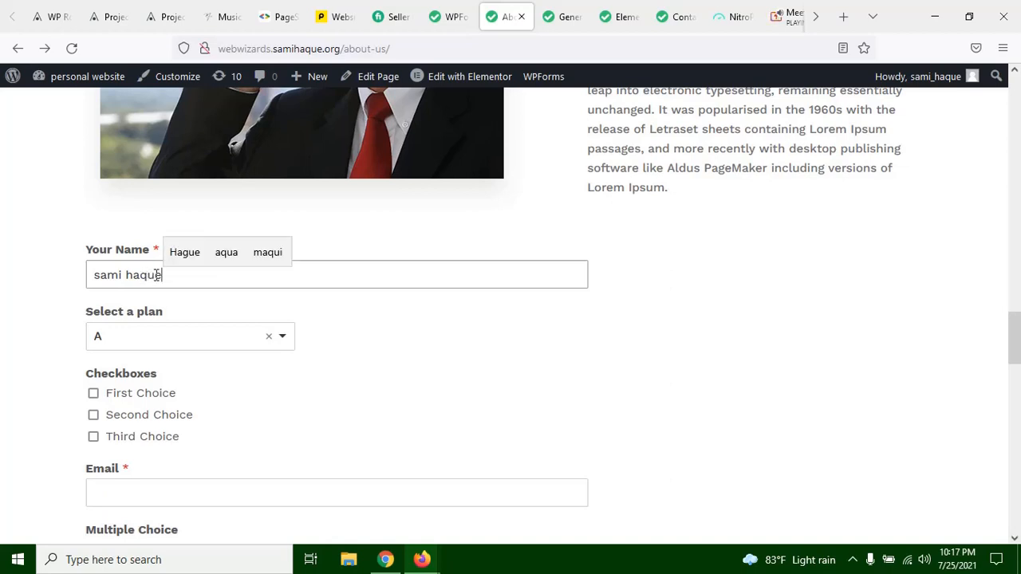
left_click(141, 338)
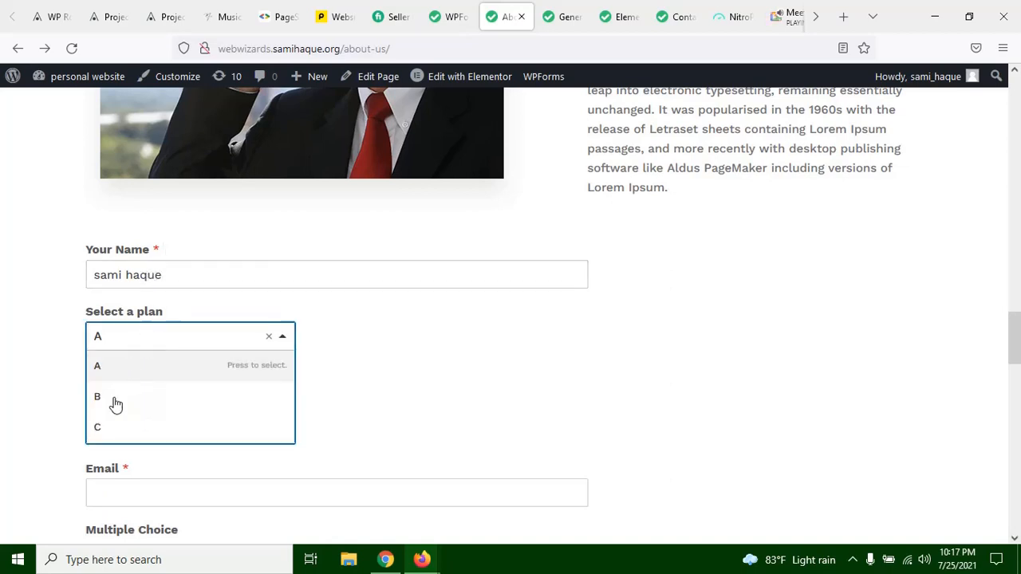
left_click(150, 409)
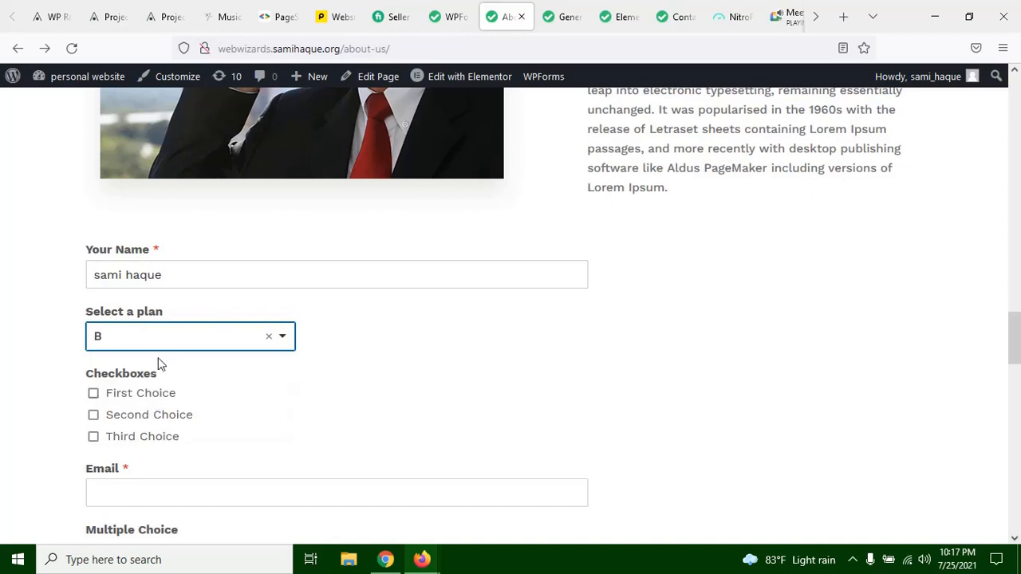
scroll(179, 361, "down", 2)
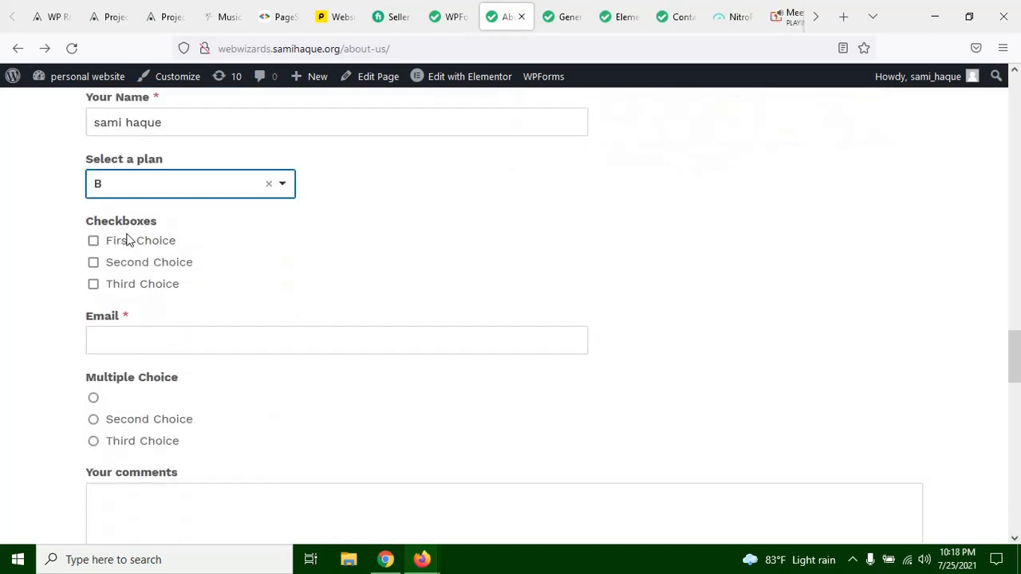
left_click(141, 266)
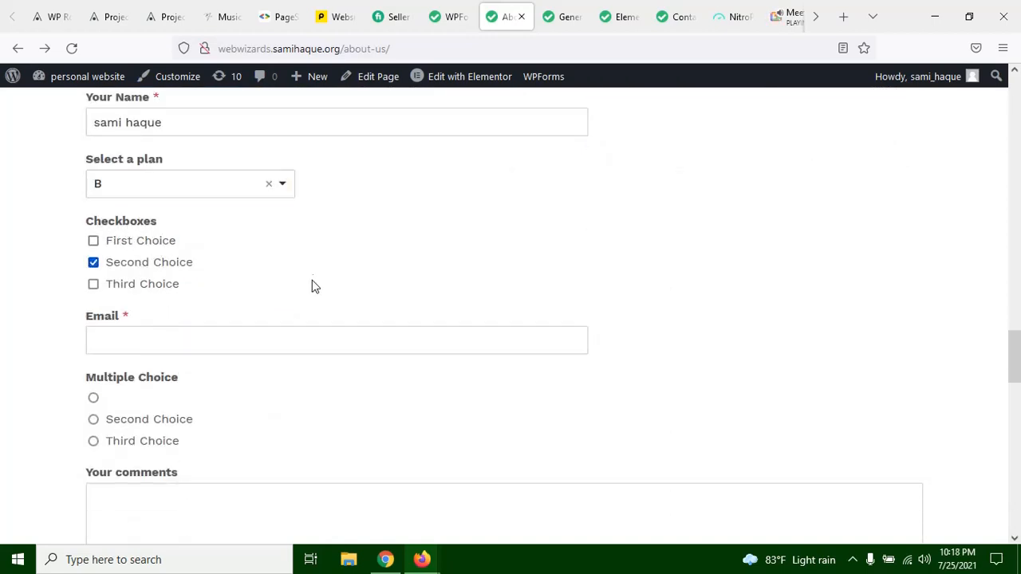
Step: Test the Email field's validation with the invalid entry "ssa", and clear the field
scroll(268, 244, "down", 1)
left_click(178, 264)
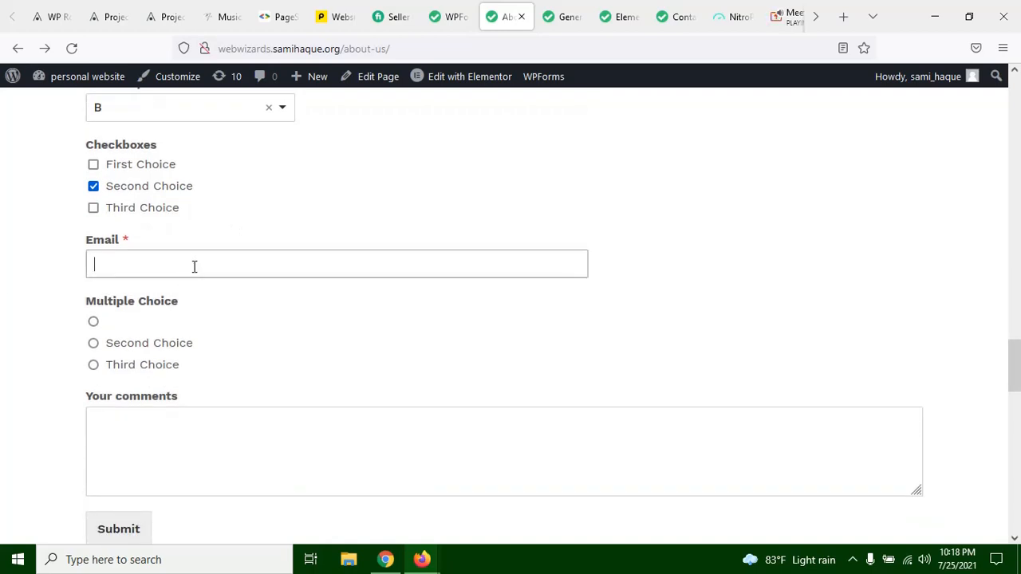
type("ssa")
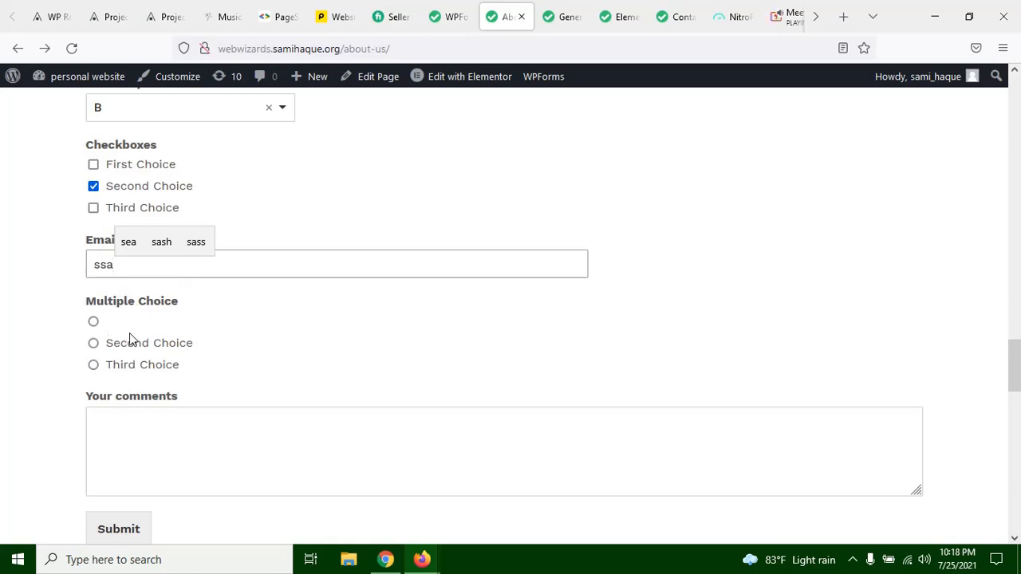
left_click(93, 368)
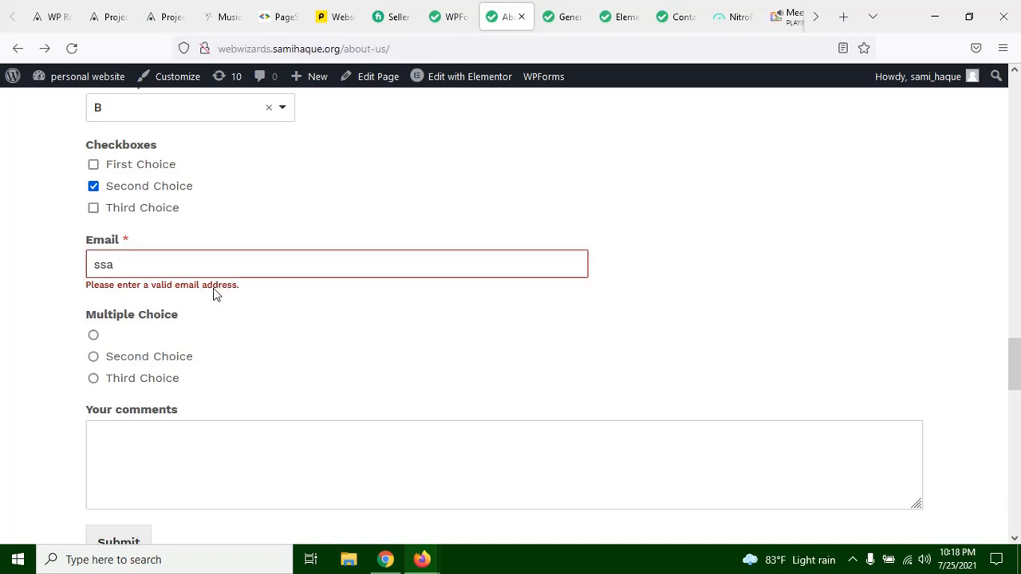
left_click_drag(143, 263, 51, 262)
key("BackSpace")
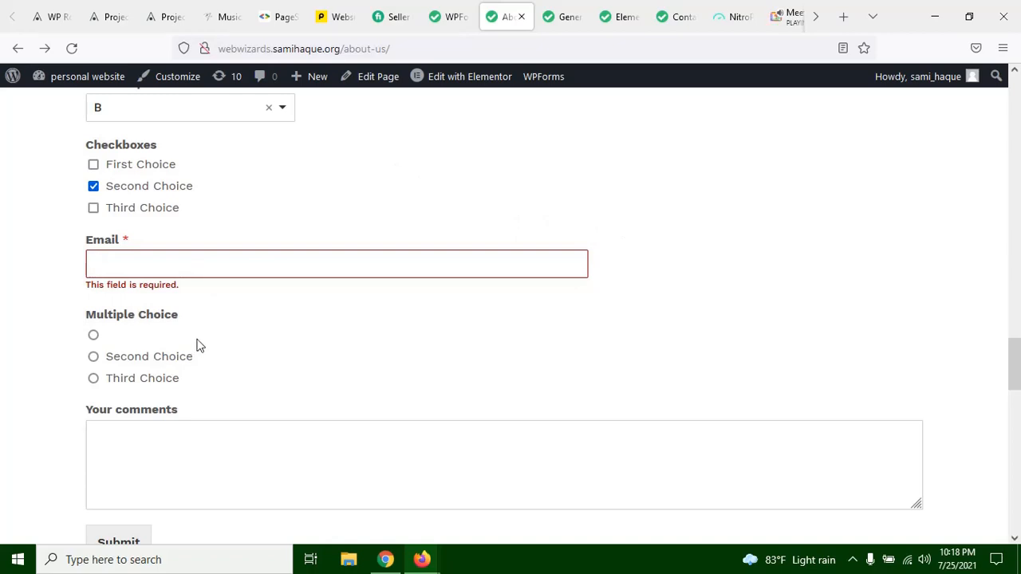
Step: Select Second Choice under Multiple Choice, and review the form from the name field to the empty comments box
left_click(144, 359)
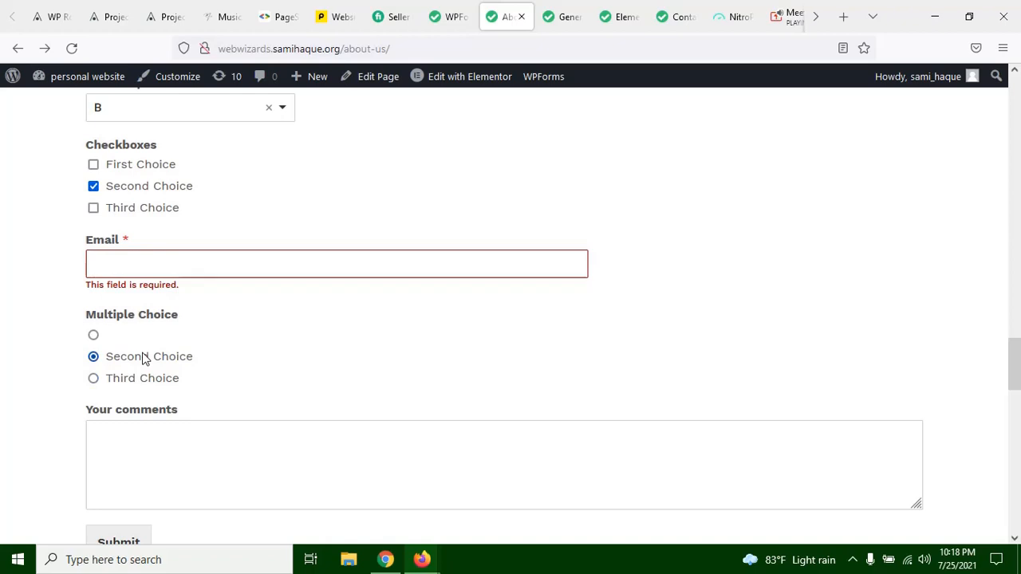
scroll(144, 359, "down", 1)
left_click(183, 387)
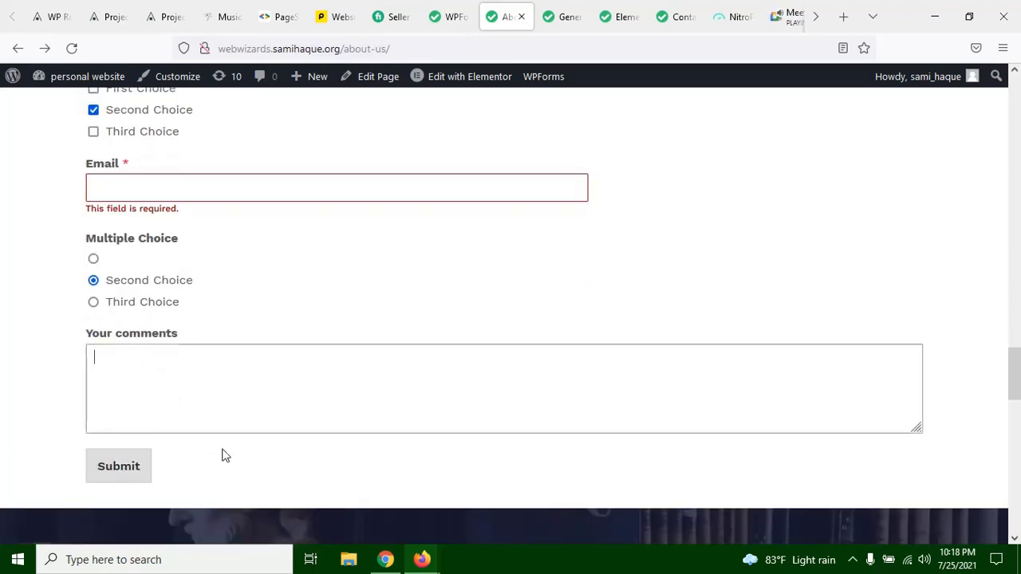
scroll(152, 453, "up", 4)
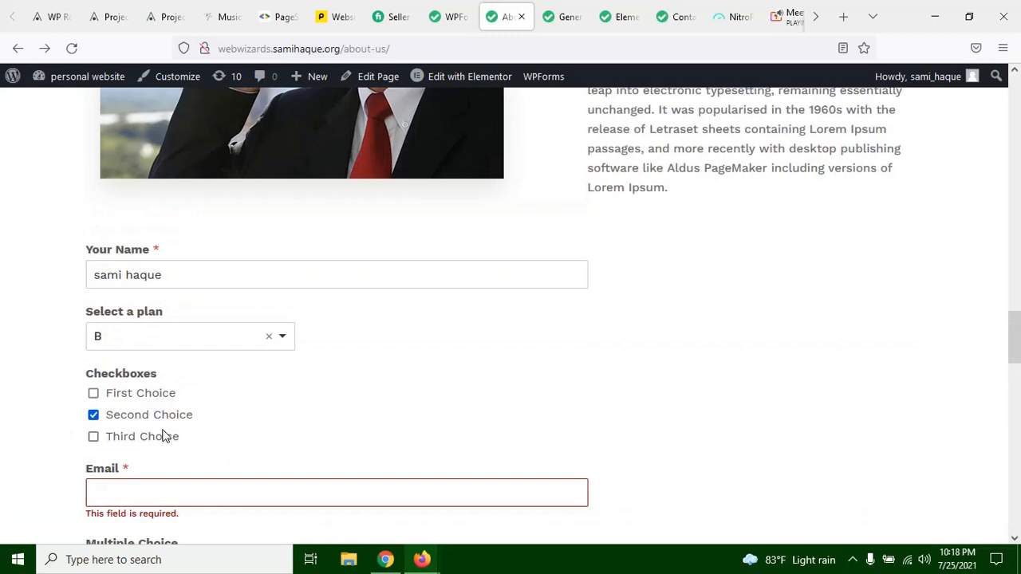
scroll(161, 438, "down", 4)
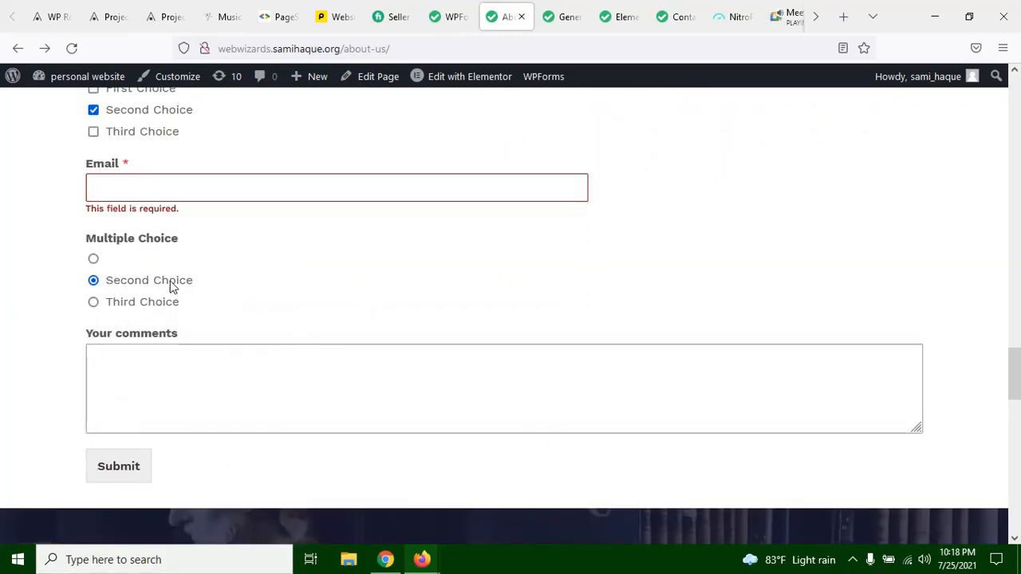
scroll(371, 293, "up", 9)
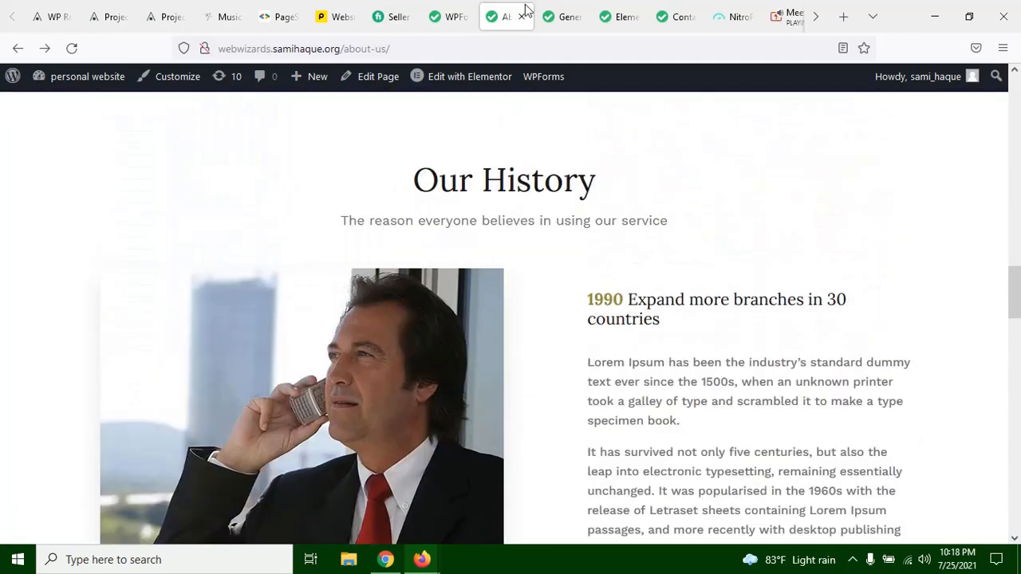
Step: In the Elementor editor, try Full Width as the form section's content width and restore it to Boxed
left_click(565, 14)
left_click(624, 11)
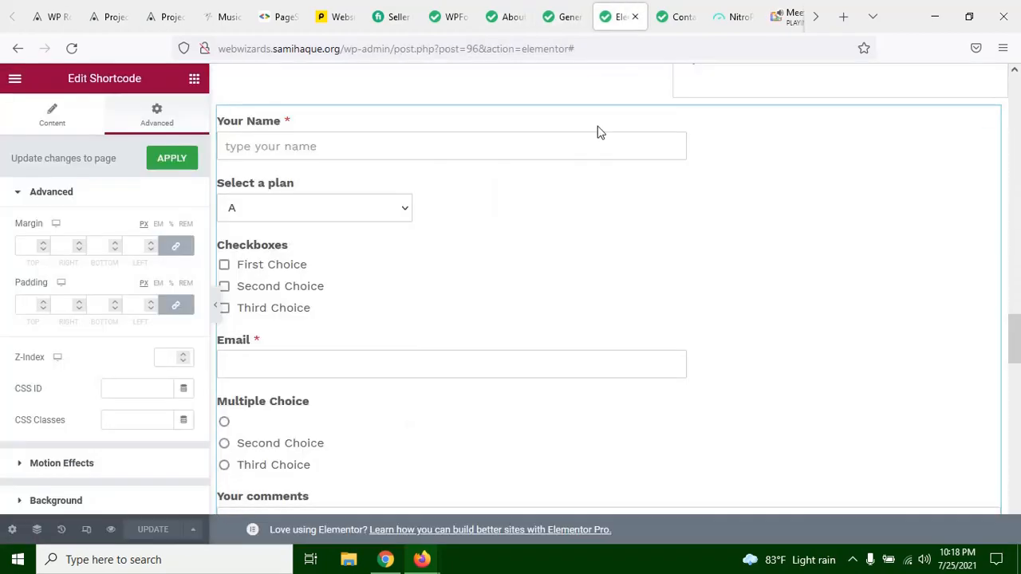
scroll(440, 276, "up", 1)
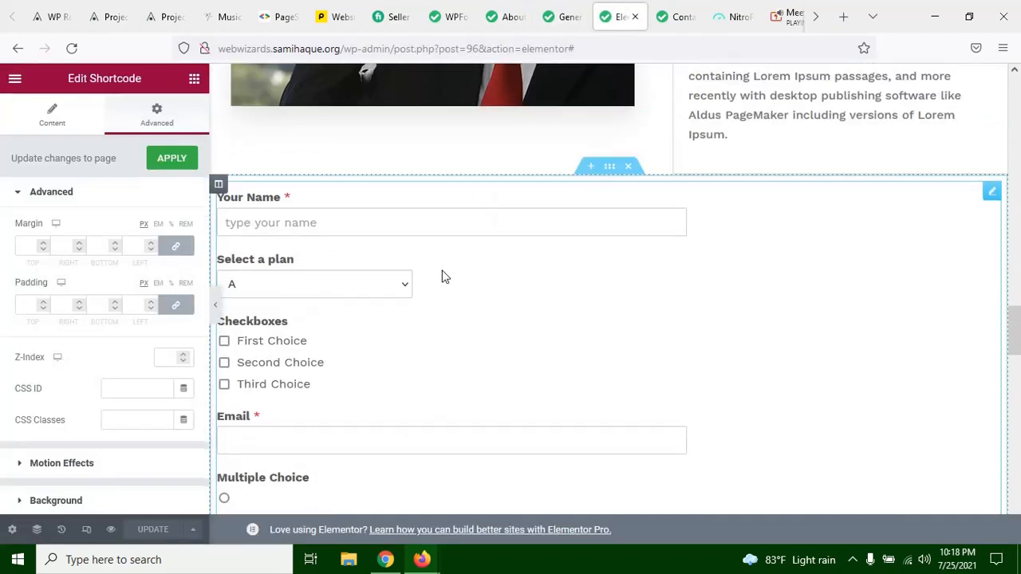
left_click(608, 167)
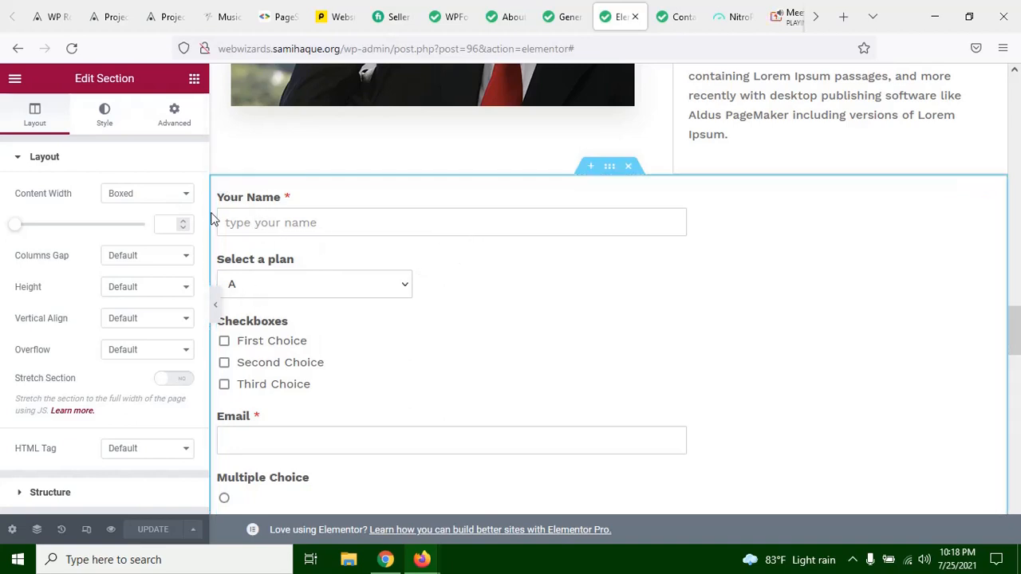
left_click(149, 200)
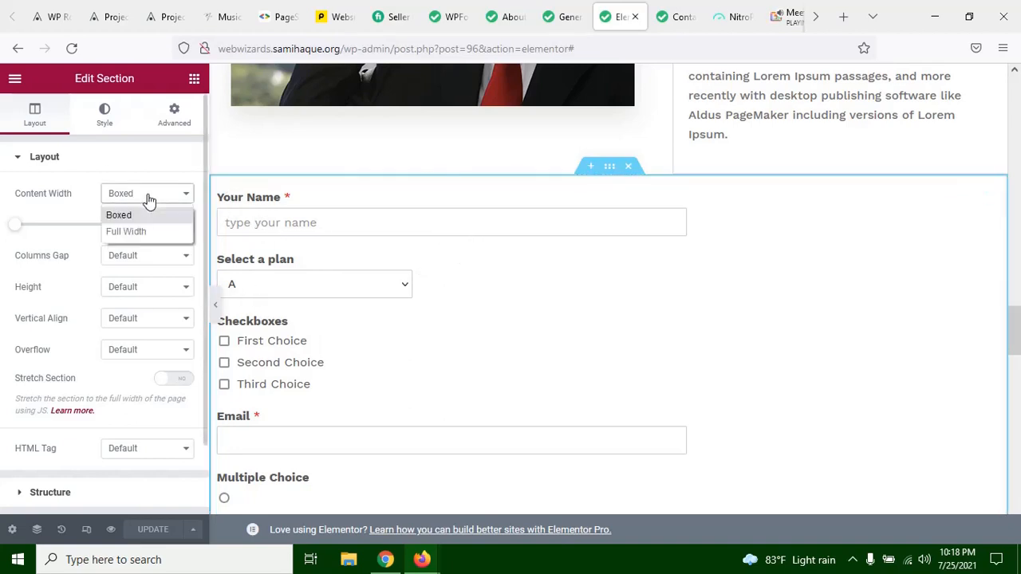
left_click(146, 228)
left_click(144, 200)
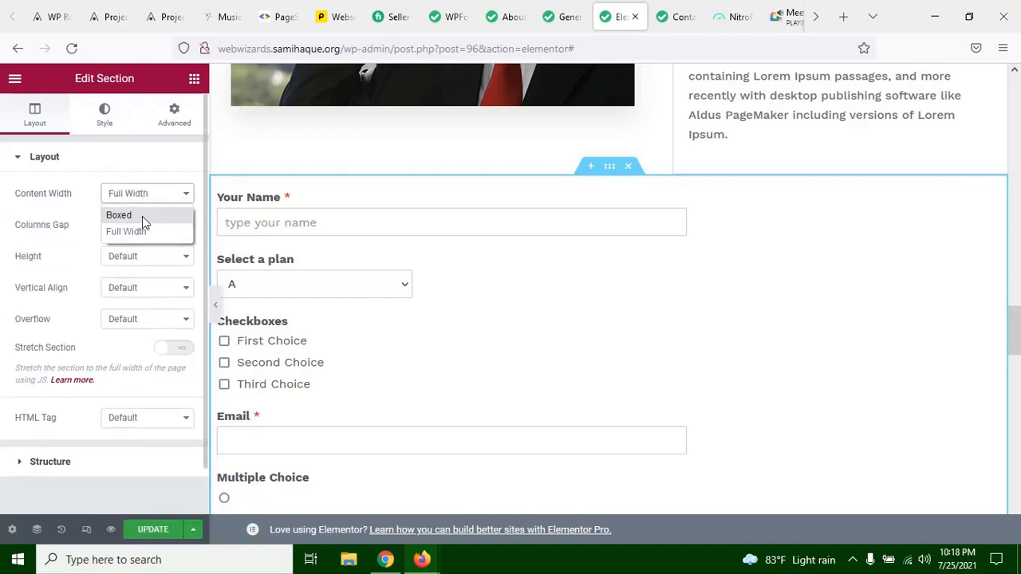
left_click(142, 214)
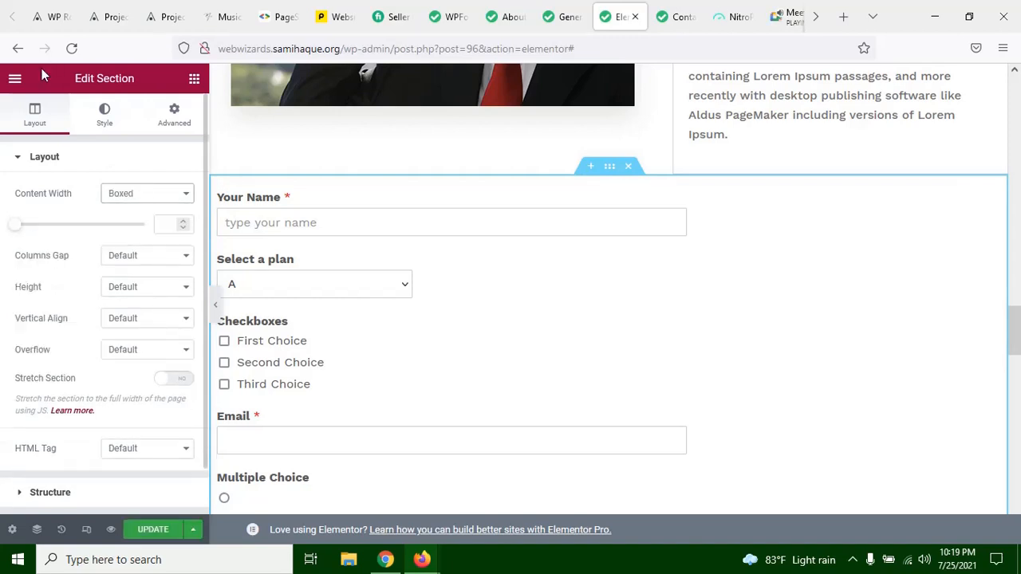
Step: Inspect the Shortcode widget's content settings and the form preview in the Elementor editor
left_click(431, 301)
left_click(52, 114)
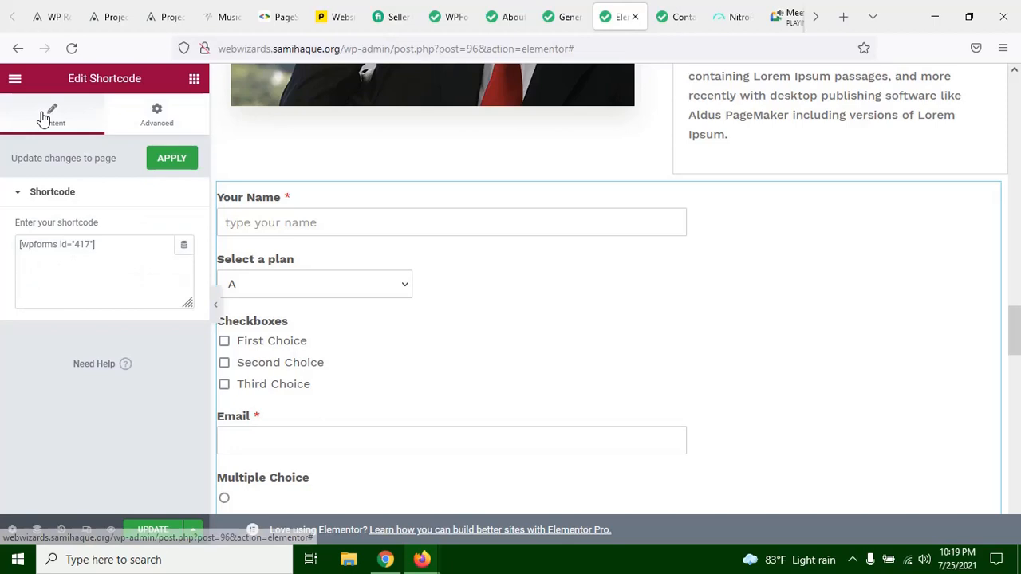
left_click(101, 246)
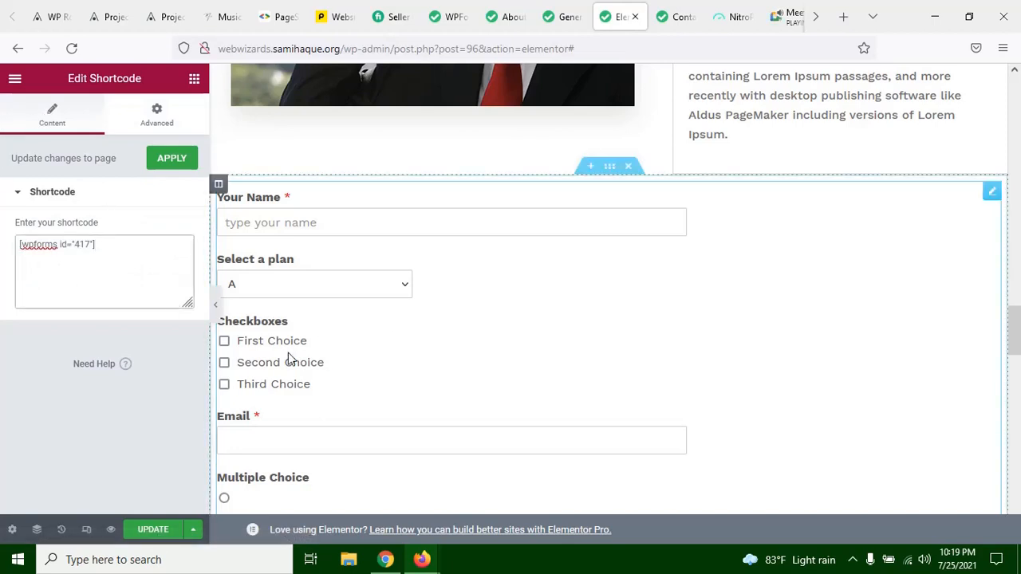
scroll(287, 360, "down", 2)
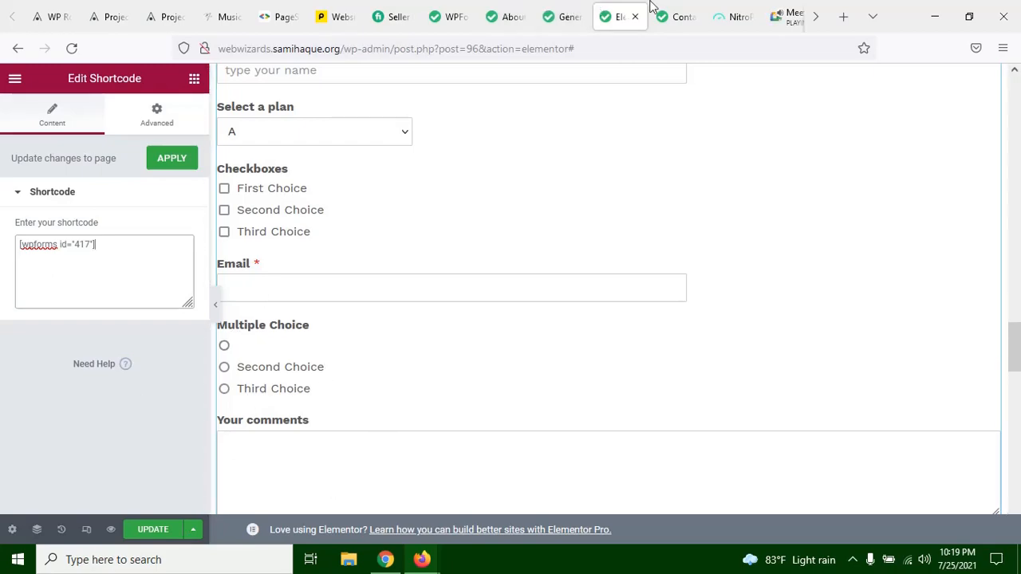
Step: Review the checkbox choices and other fields in the live About us form, and return to the WPForms Forms Overview
left_click(502, 12)
scroll(480, 255, "up", 5)
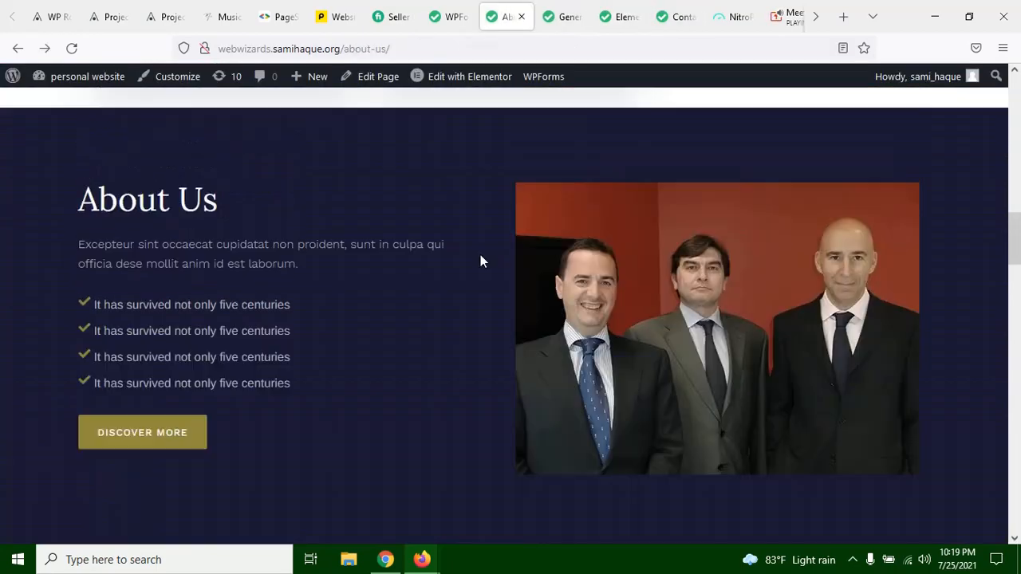
scroll(479, 254, "down", 10)
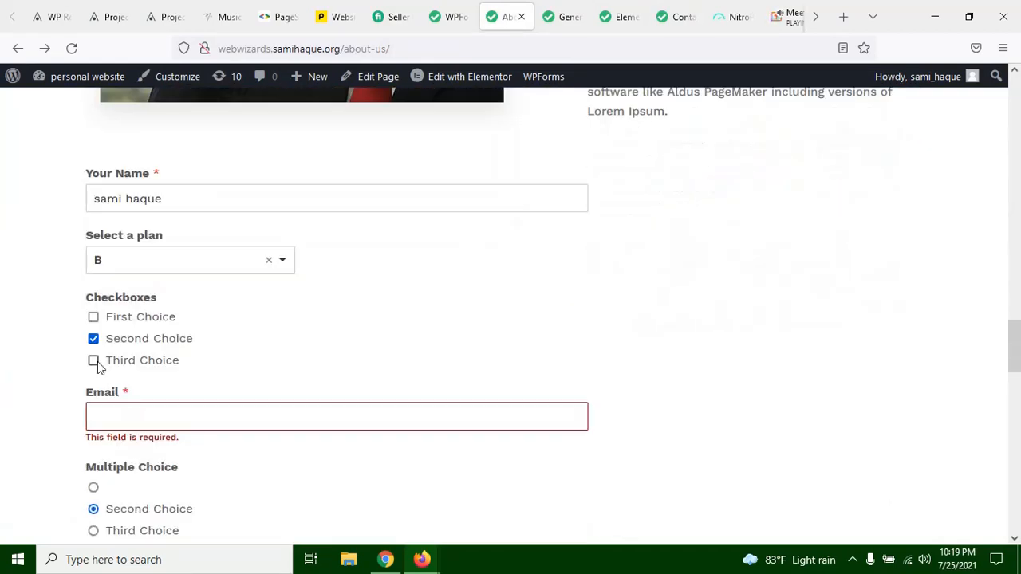
scroll(102, 367, "down", 2)
scroll(102, 366, "up", 1)
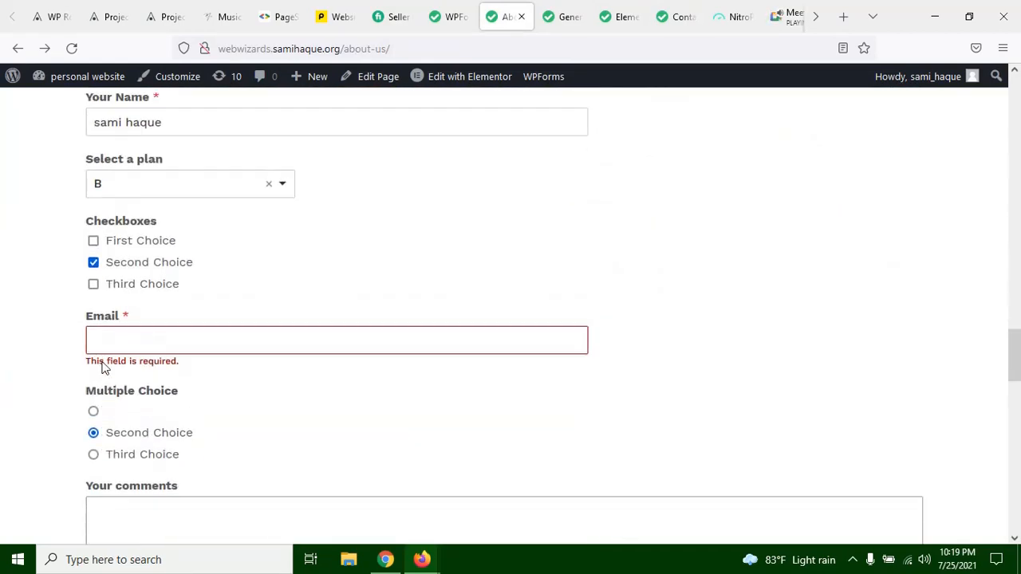
scroll(103, 367, "up", 1)
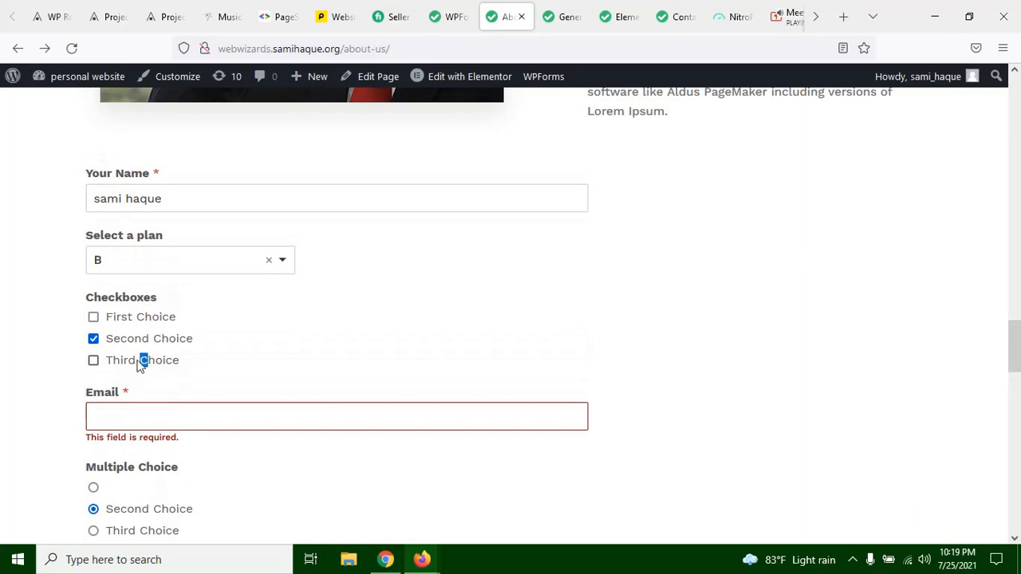
left_click(130, 368)
left_click(141, 359)
left_click(138, 343)
left_click(448, 14)
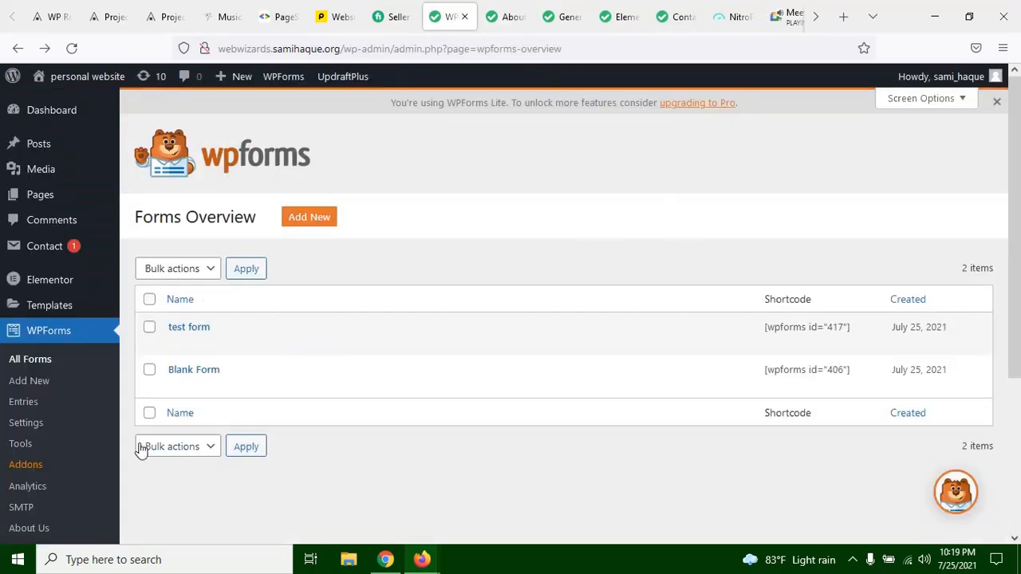
Step: Open test form for editing in the WPForms builder and show the Multiple Choice field's options
mouse_move(196, 327)
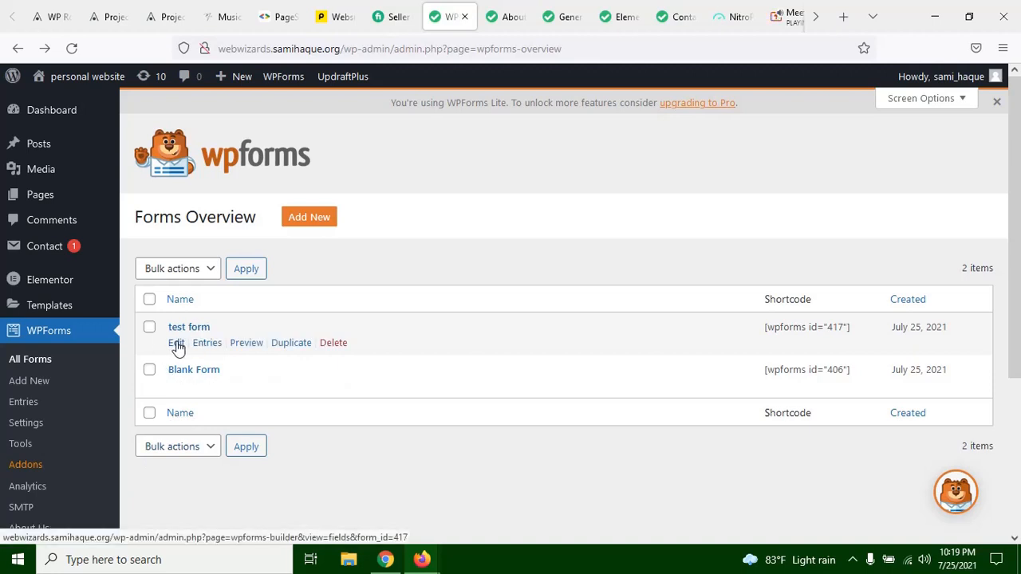
left_click(176, 343)
left_click(614, 8)
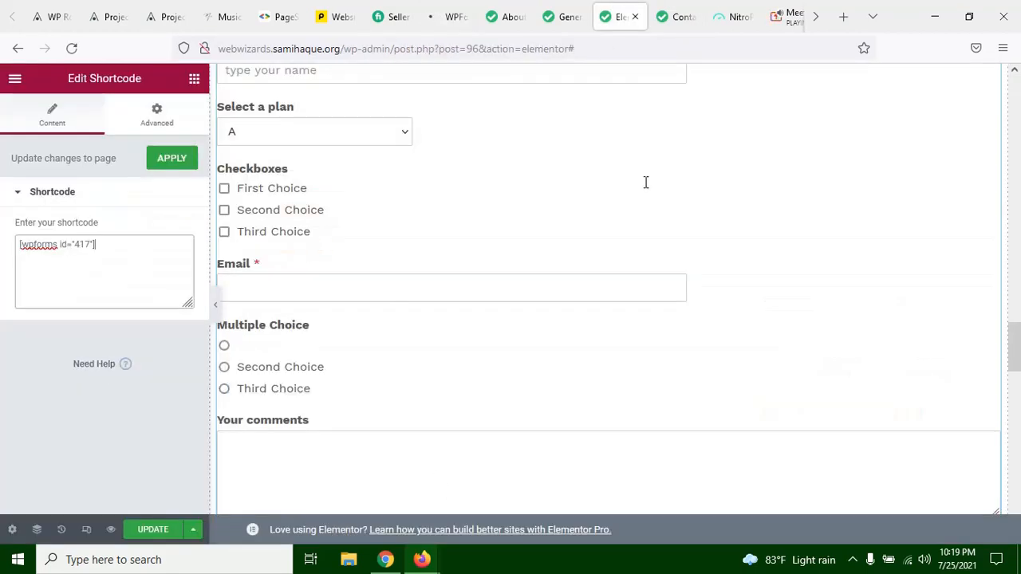
left_click(450, 17)
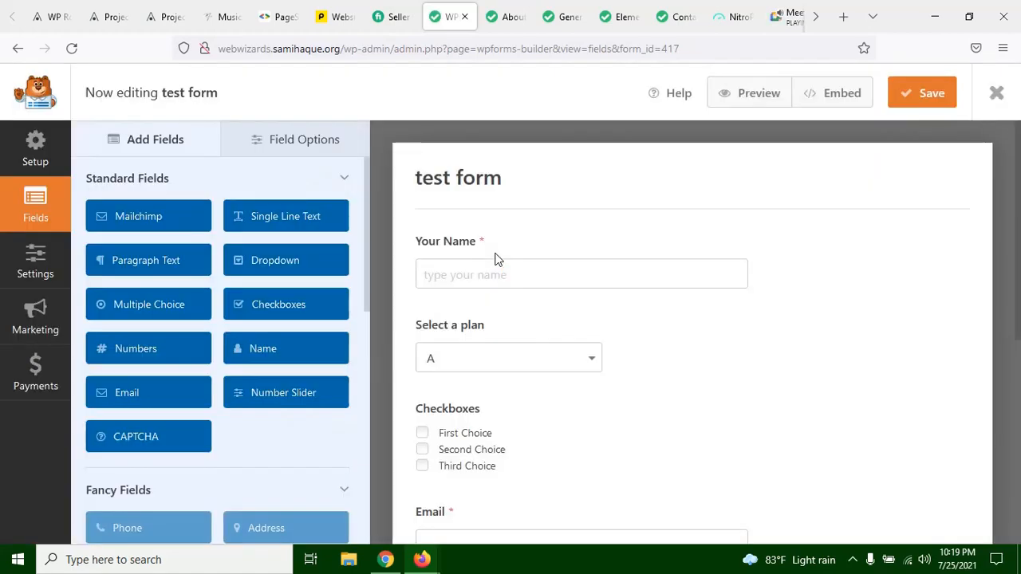
scroll(517, 295, "down", 3)
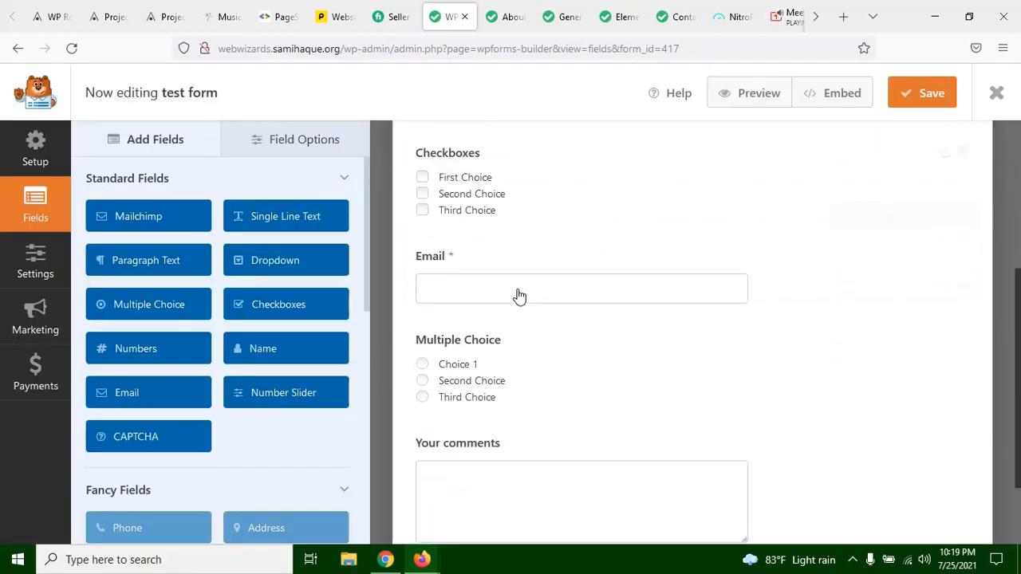
scroll(470, 319, "down", 1)
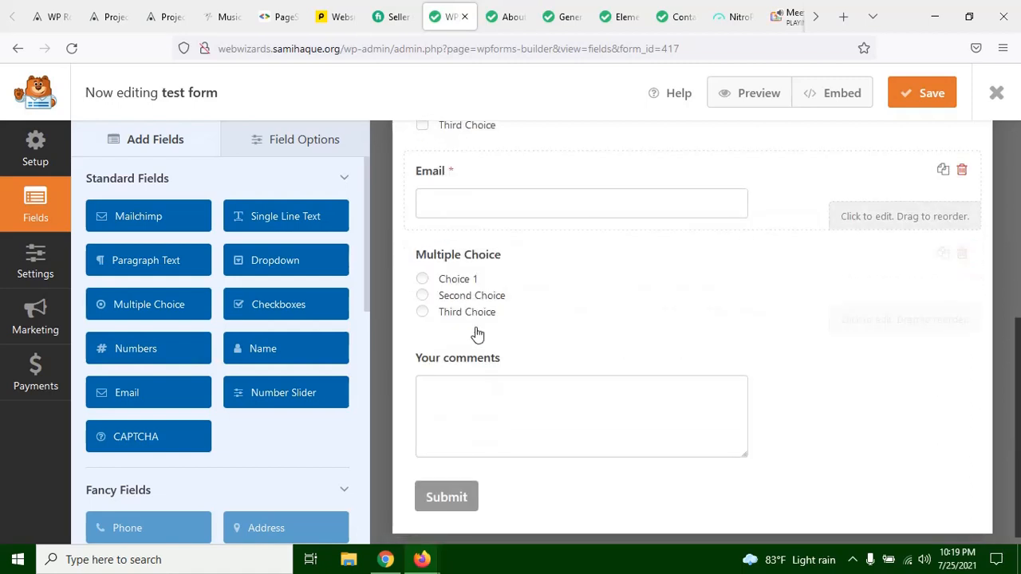
left_click(477, 319)
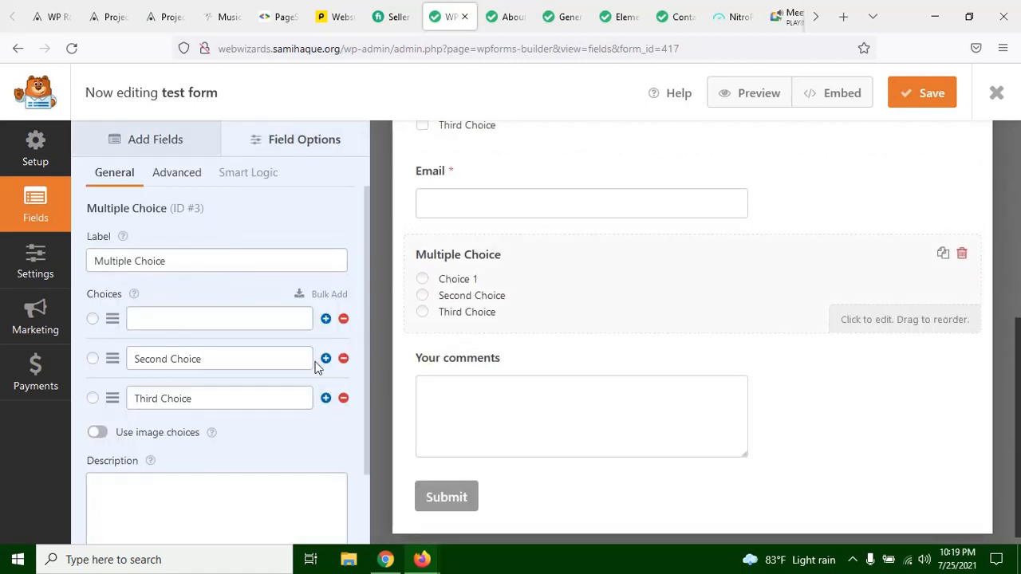
Step: Replace the third choice of the Multiple Choice field with the person's full name
left_click(205, 398)
key("ctrl+a")
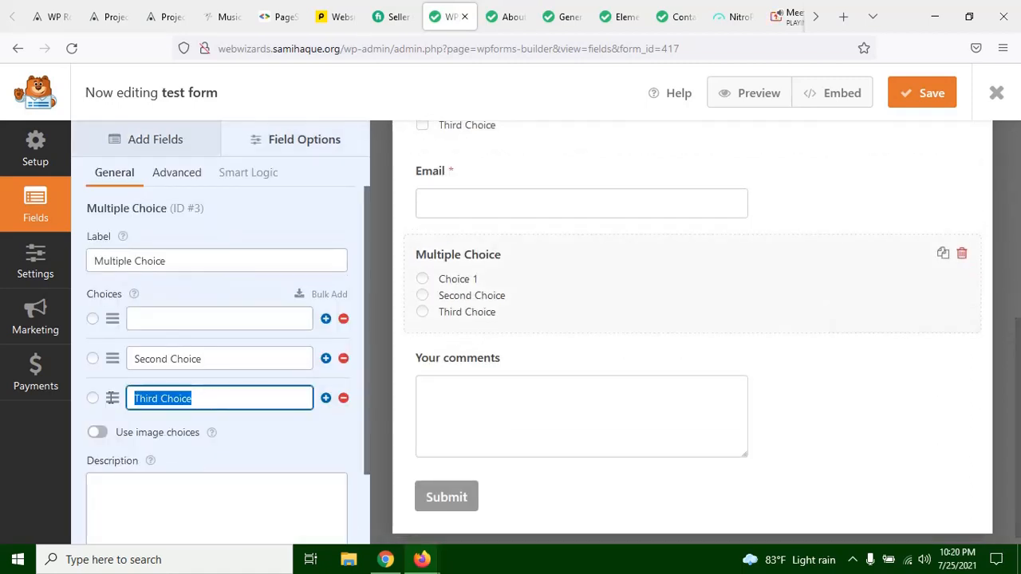
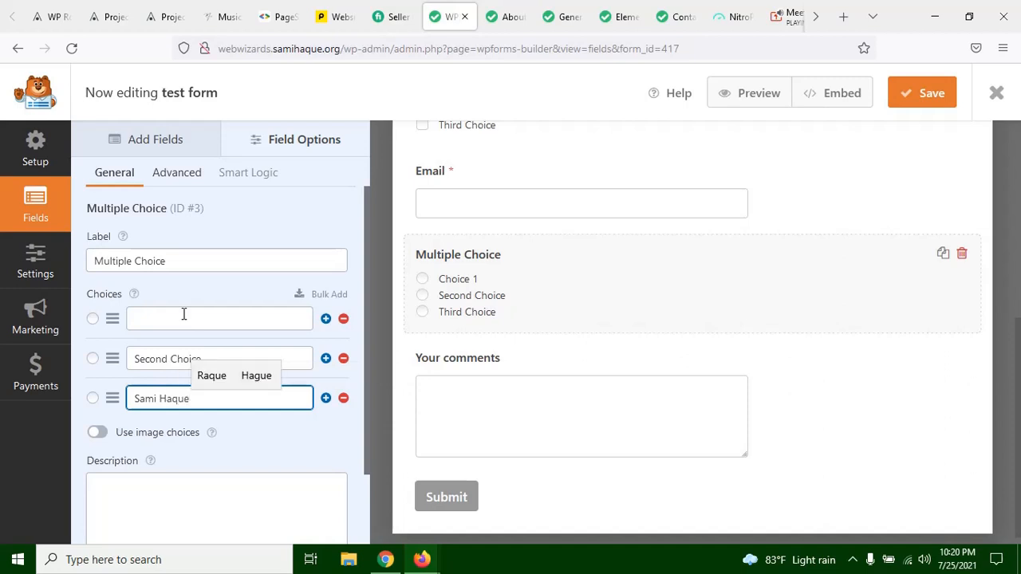
Step: Set the first choice of the Multiple Choice field to "one" and save the form
left_click(183, 318)
type("o")
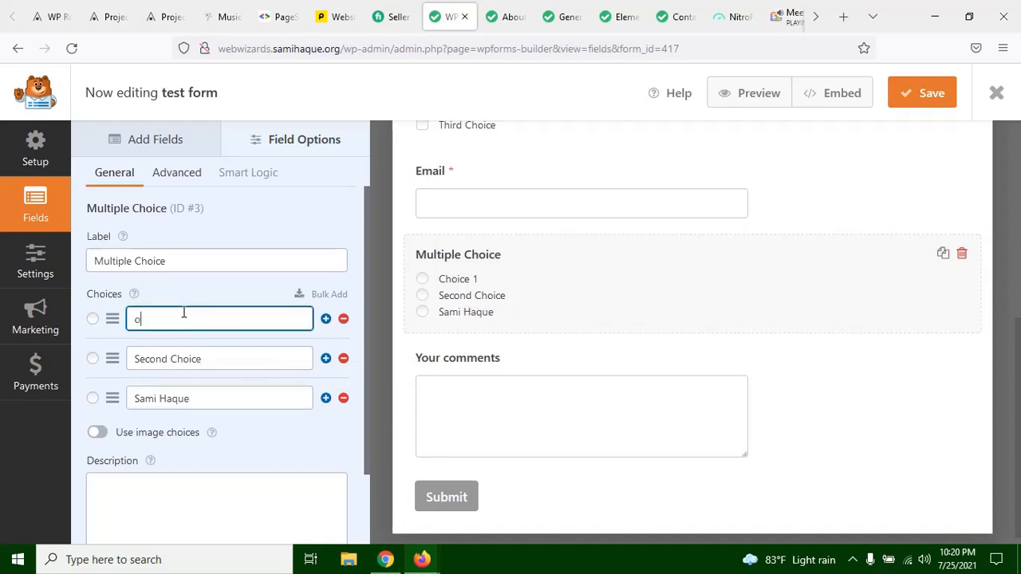
type("ne")
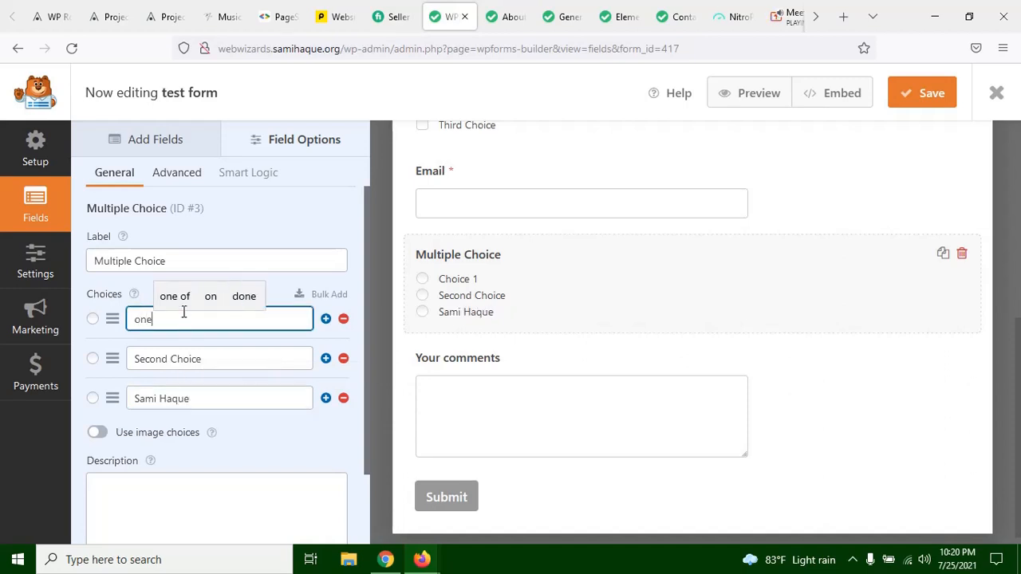
left_click(921, 102)
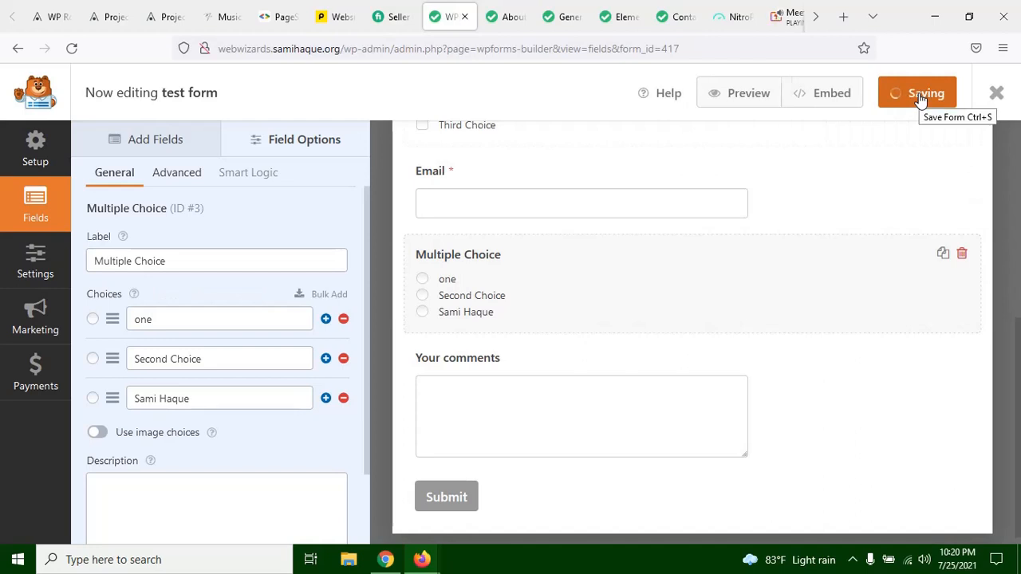
Step: Return to the live About us page and reload it to load the saved Multiple Choice options
left_click(505, 10)
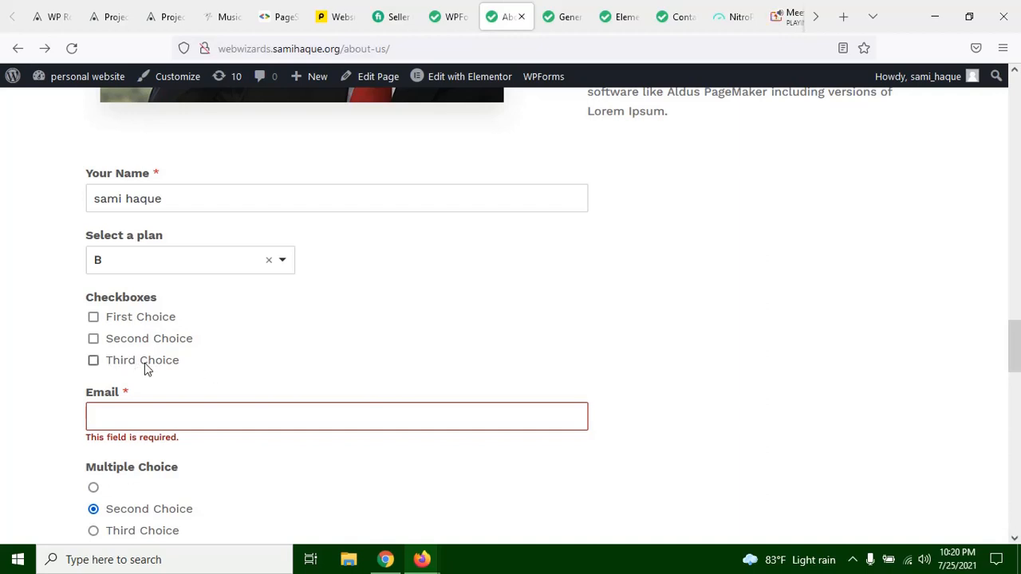
scroll(145, 369, "down", 2)
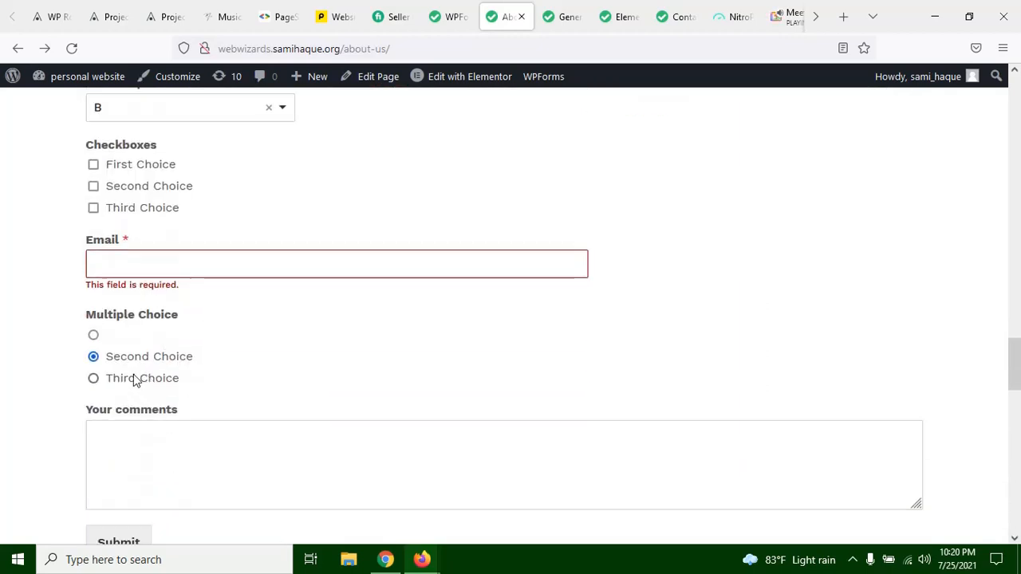
left_click(71, 48)
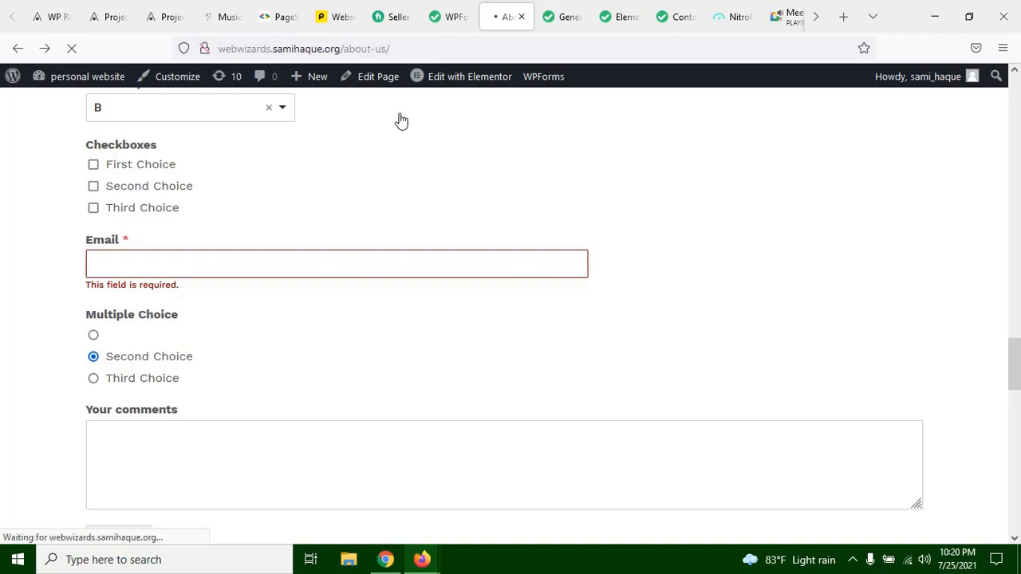
Step: Inspect the embedded form's shortcode in the Elementor Shortcode widget
left_click(606, 24)
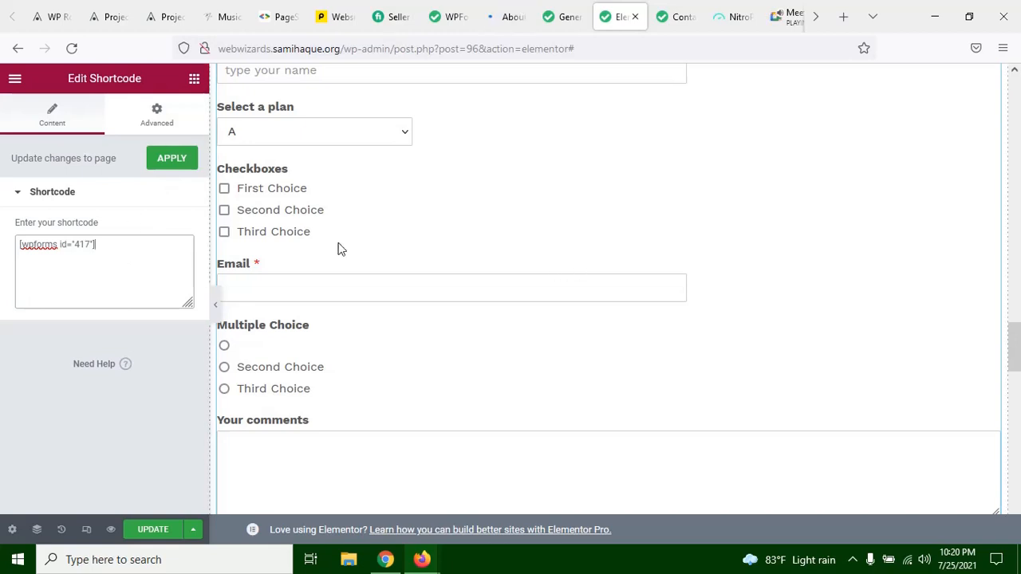
left_click(121, 246)
left_click_drag(21, 245, 89, 244)
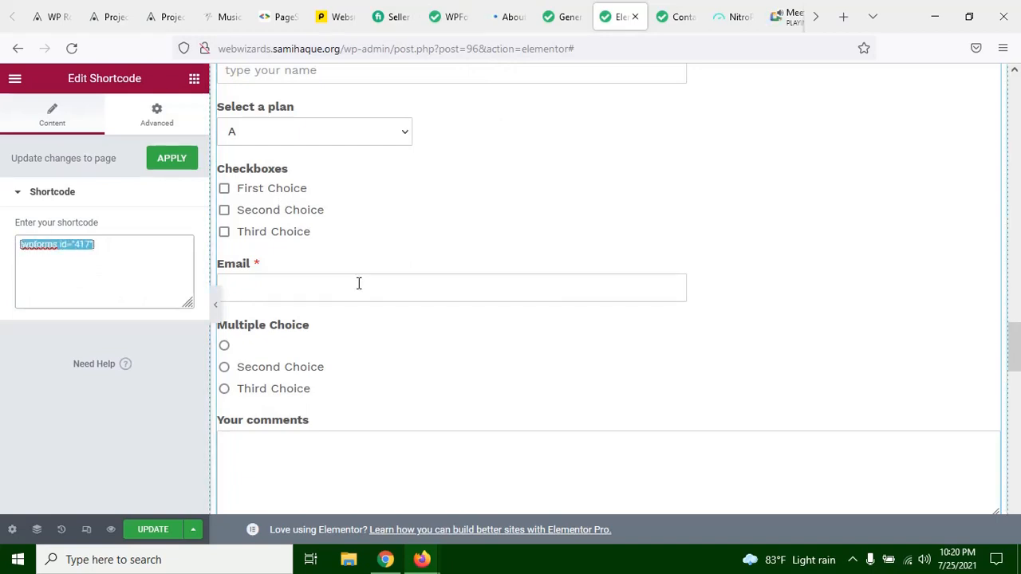
left_click(134, 254)
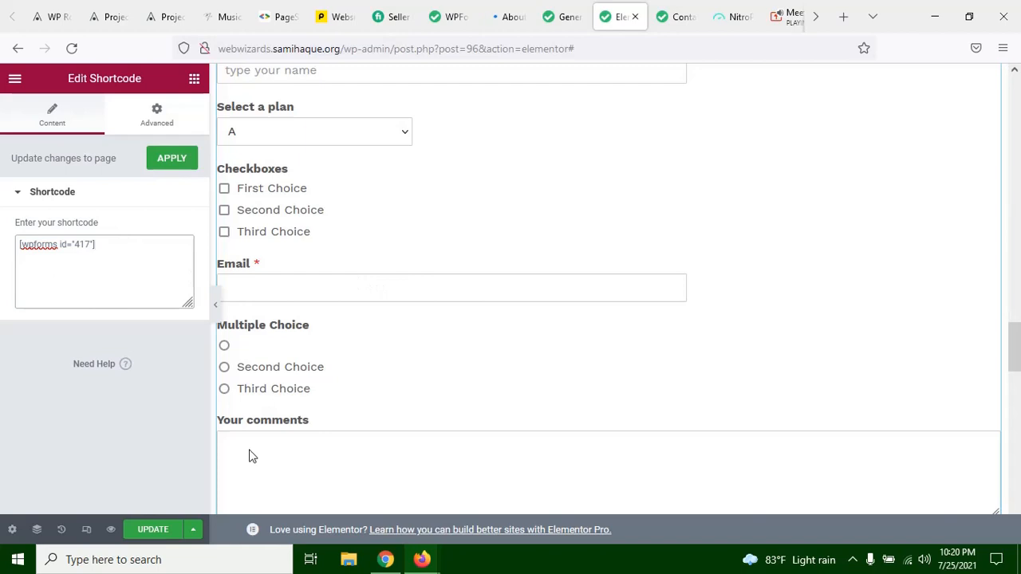
Step: Test the Multiple Choice options in the live About us form by selecting the third choice and then "one"
left_click(507, 9)
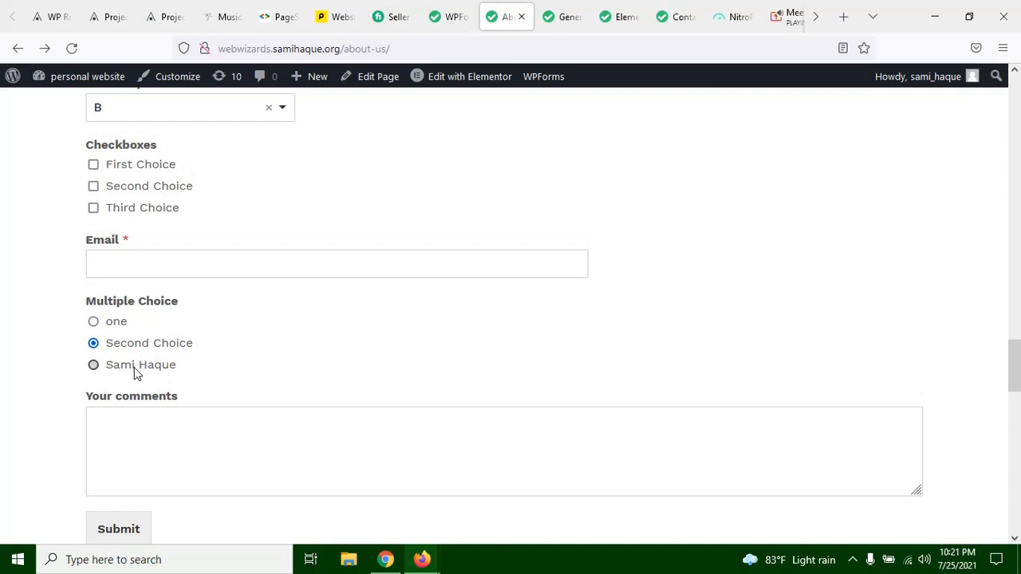
left_click(136, 371)
left_click(117, 327)
Step: Delete the Select a plan dropdown field from test form in the WPForms builder and save the form
left_click(637, 12)
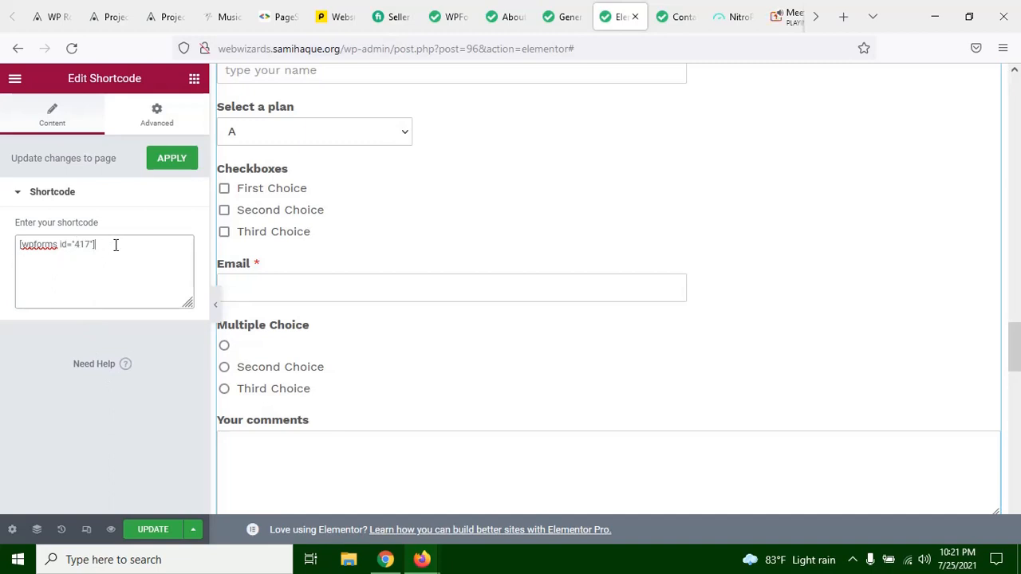
left_click(463, 12)
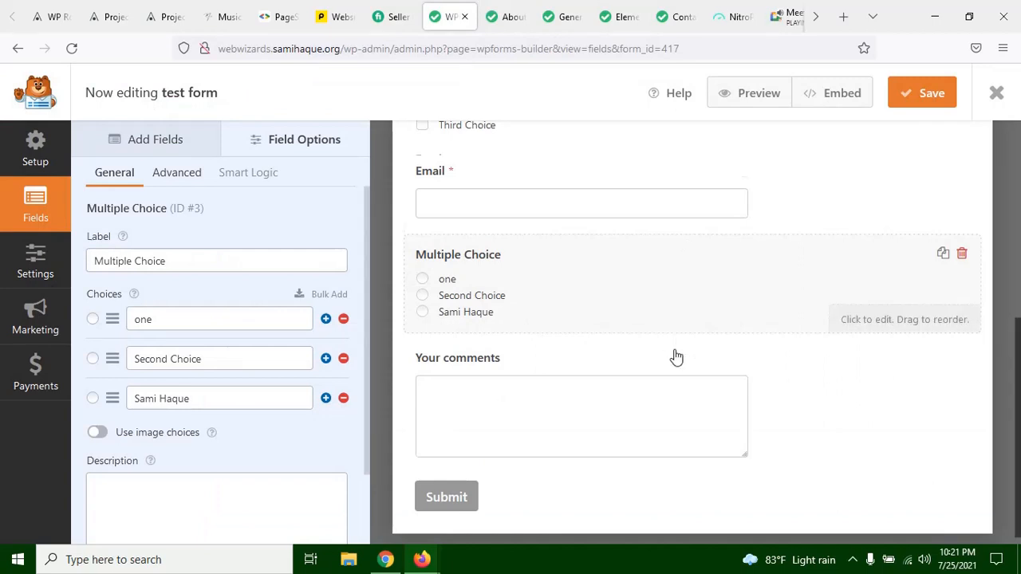
scroll(717, 371, "down", 1)
scroll(733, 376, "up", 1)
scroll(732, 375, "up", 5)
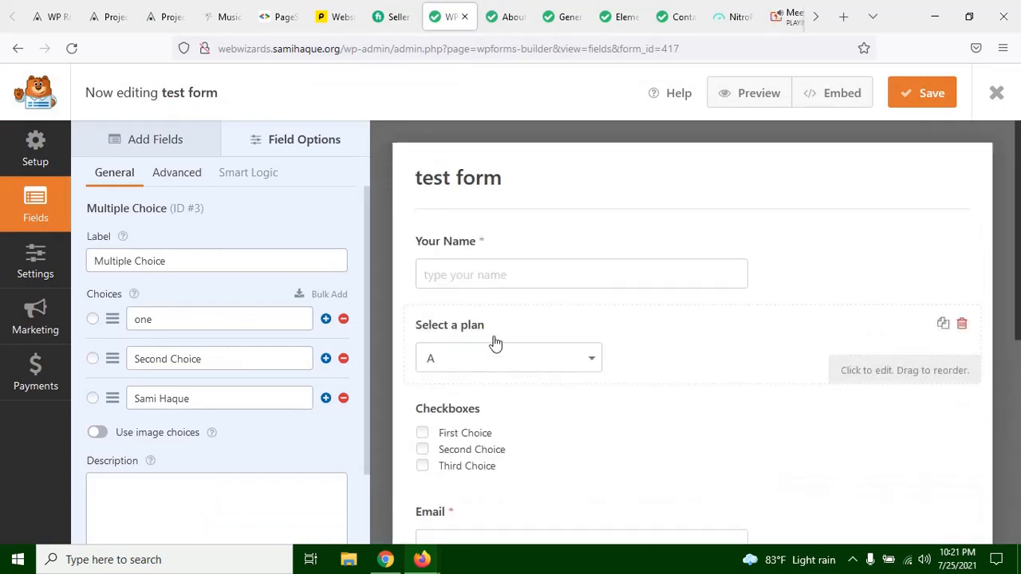
left_click(962, 326)
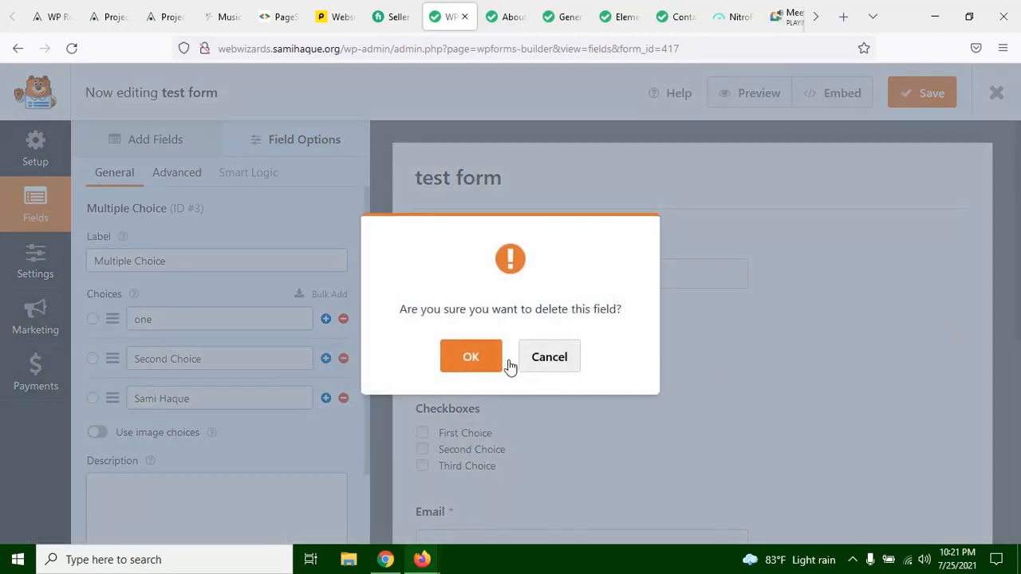
left_click(472, 357)
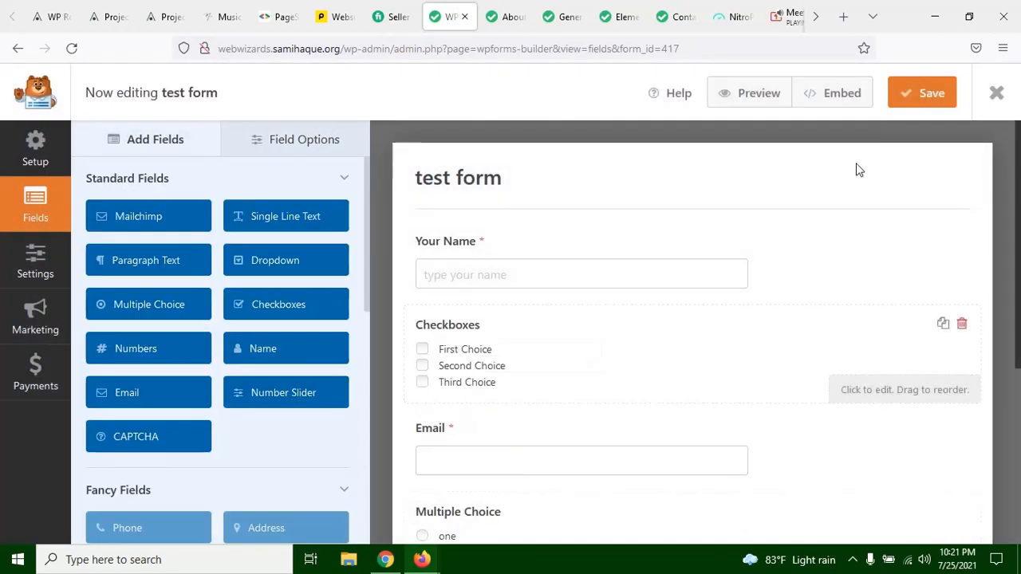
left_click(921, 94)
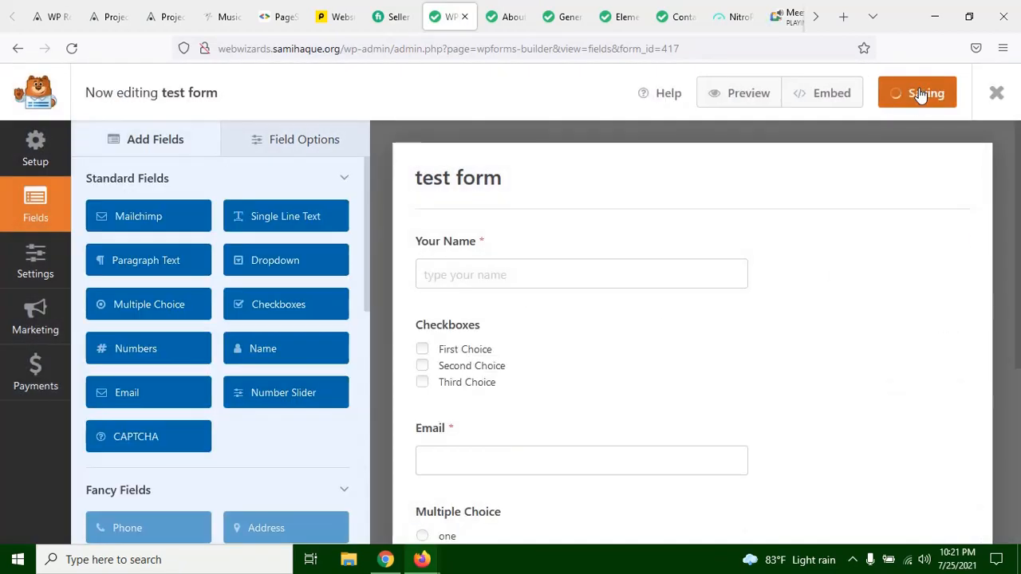
Step: Check the Select a plan dropdown's options in the live About us form
left_click(510, 14)
scroll(191, 379, "up", 2)
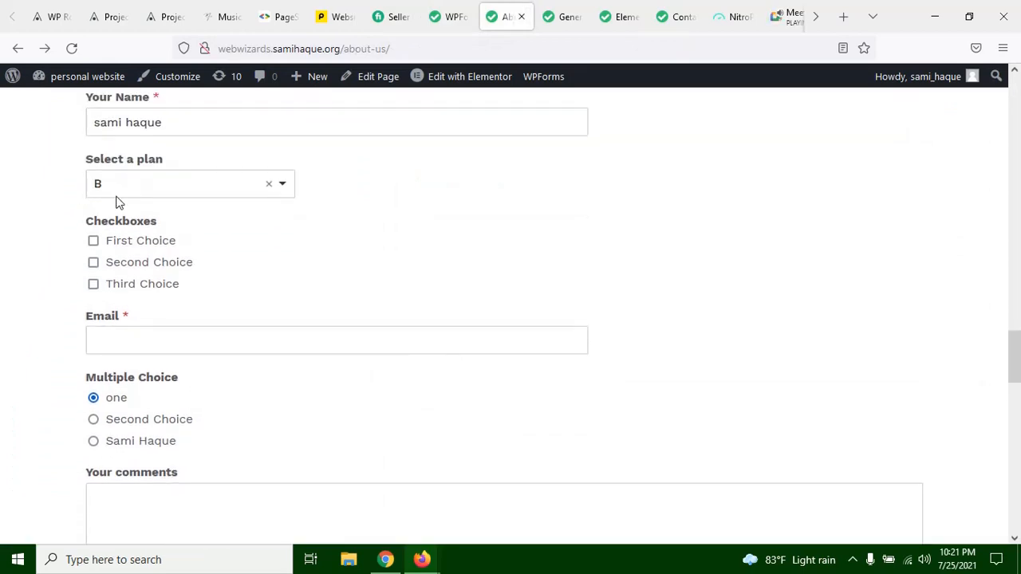
left_click(166, 195)
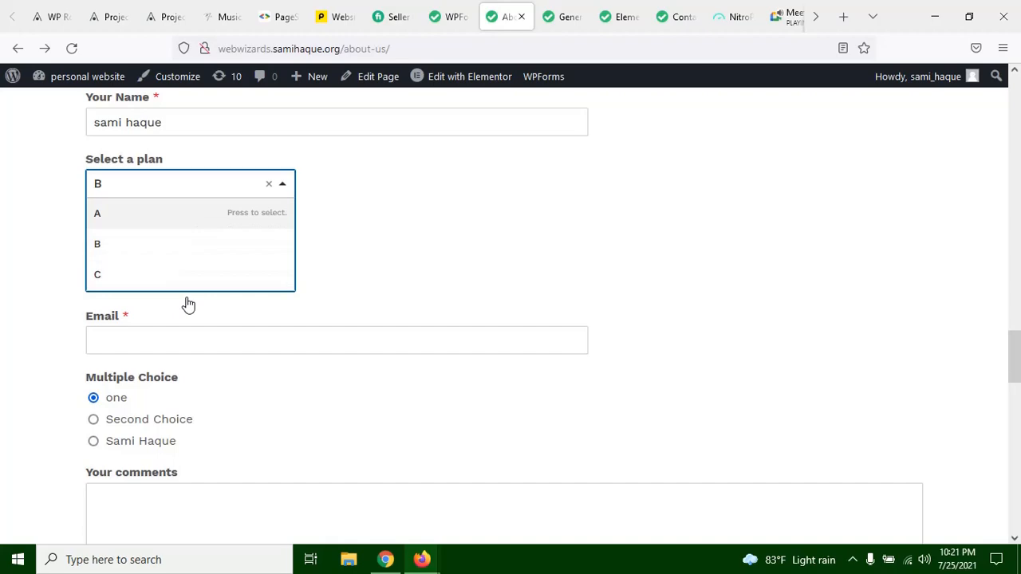
left_click(462, 181)
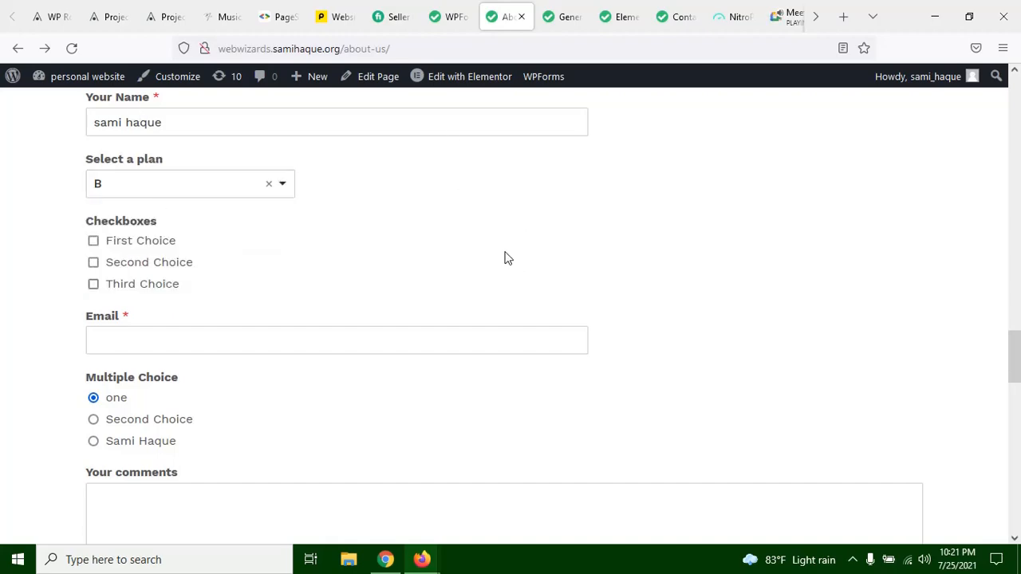
Step: Look over the live About us page from the embedded form up to the header
scroll(516, 264, "down", 4)
scroll(515, 279, "up", 4)
scroll(515, 291, "up", 15)
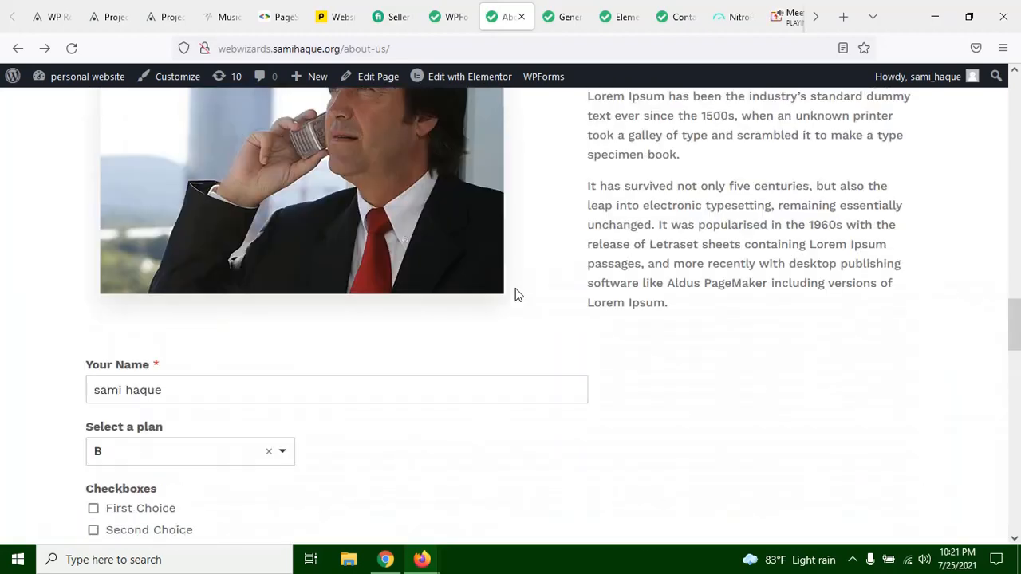
scroll(518, 283, "down", 14)
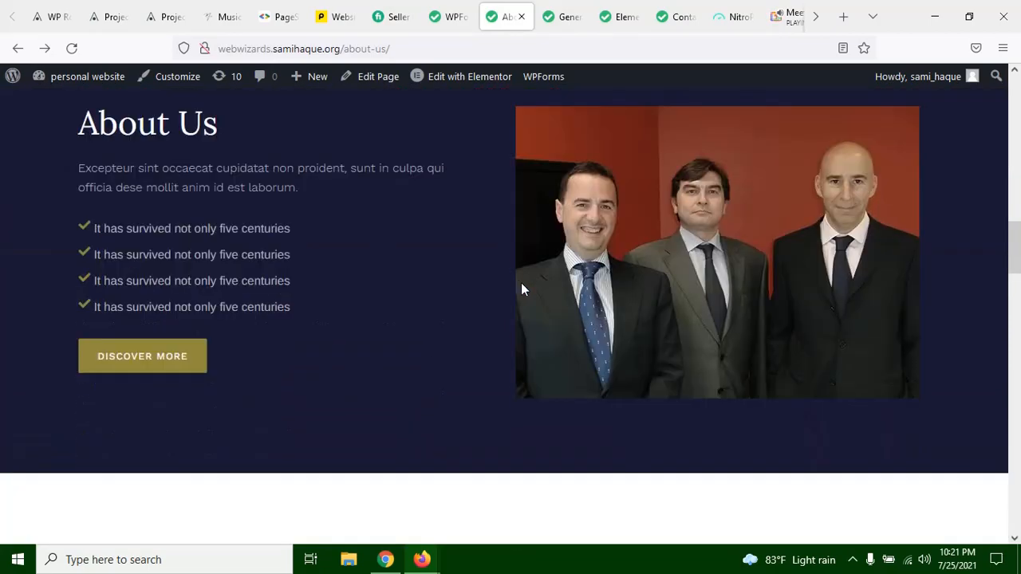
scroll(527, 299, "up", 10)
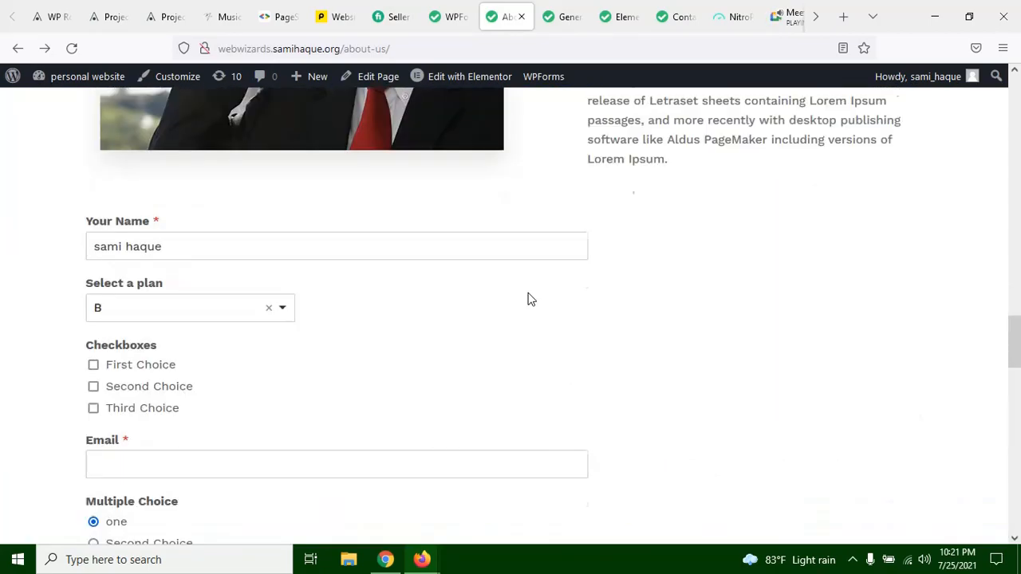
scroll(520, 293, "up", 12)
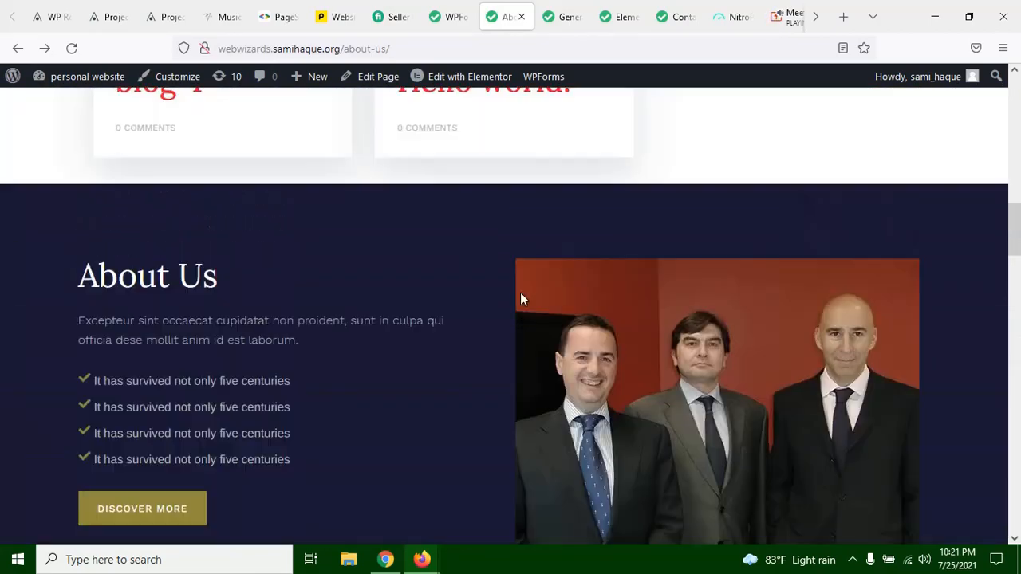
scroll(757, 206, "down", 15)
scroll(760, 203, "up", 3)
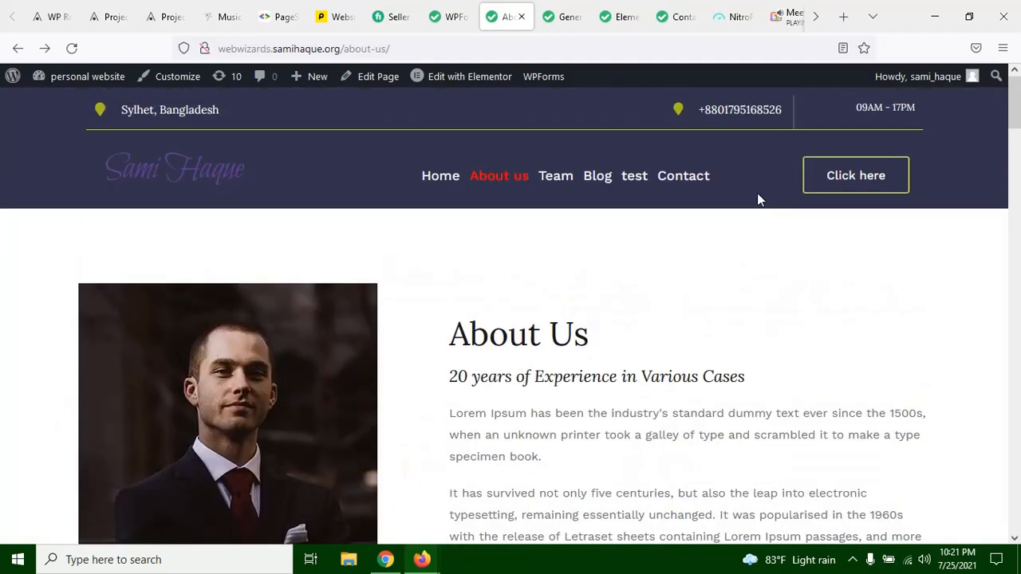
scroll(519, 326, "down", 6)
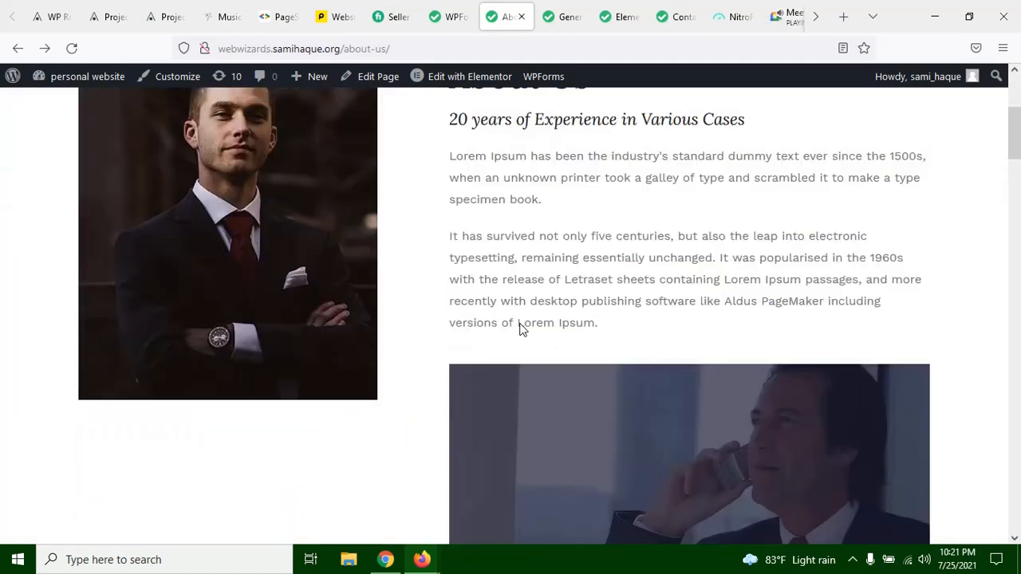
Step: Look over the live About us page's sections between the blog posts and the embedded form
scroll(513, 328, "down", 10)
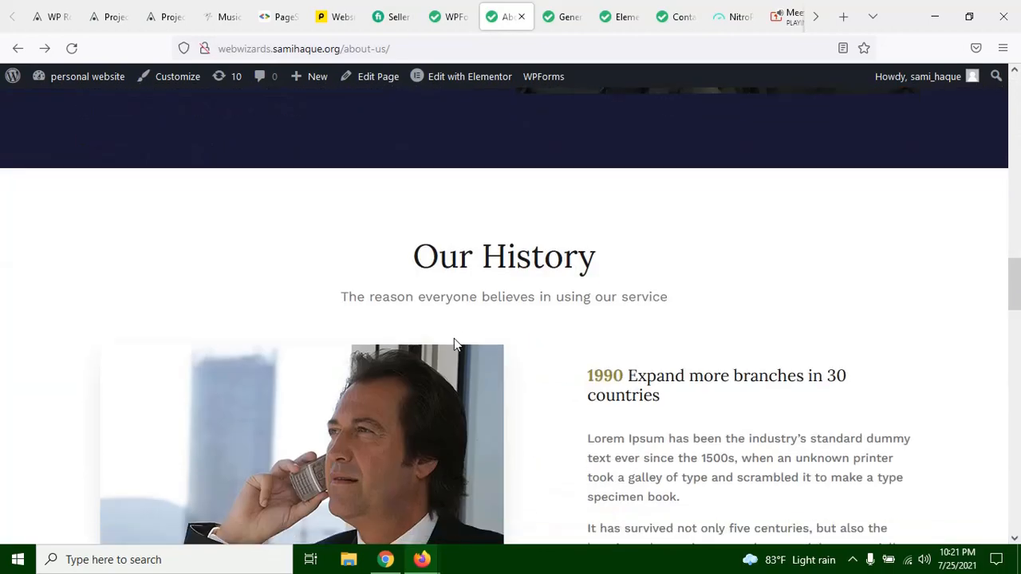
scroll(452, 338, "up", 8)
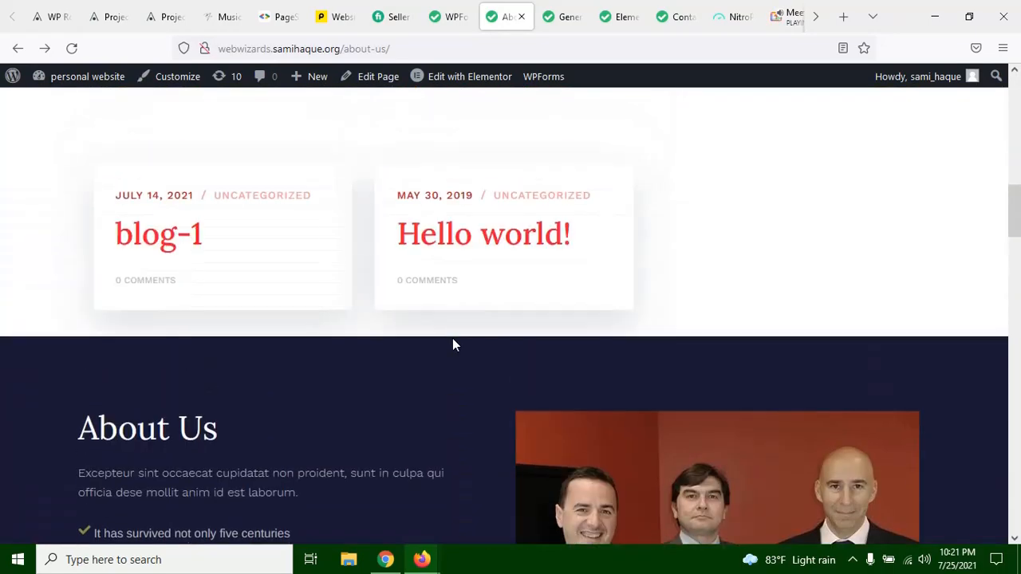
scroll(274, 488, "down", 4)
scroll(274, 495, "down", 10)
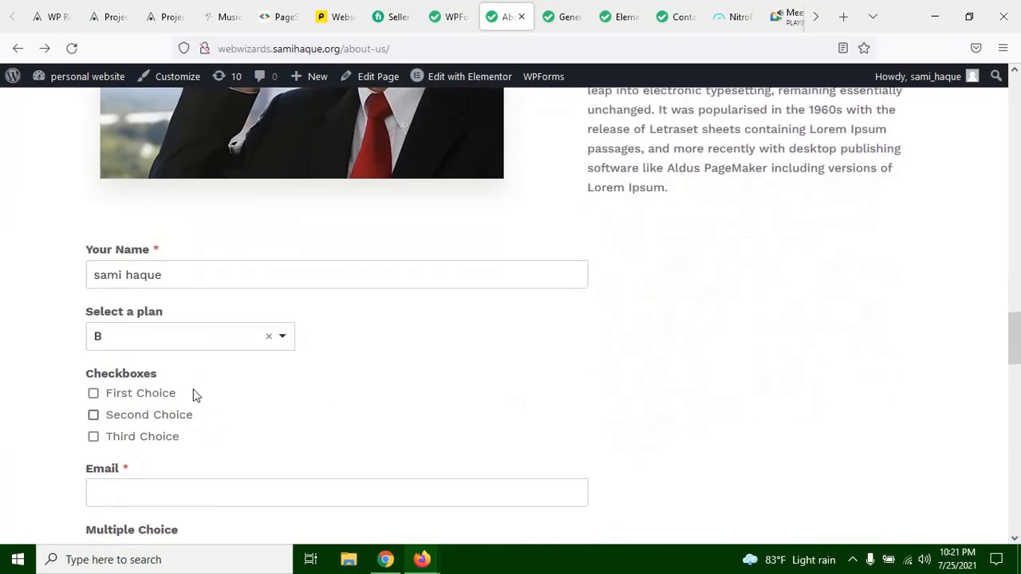
scroll(193, 392, "up", 5)
scroll(206, 396, "up", 6)
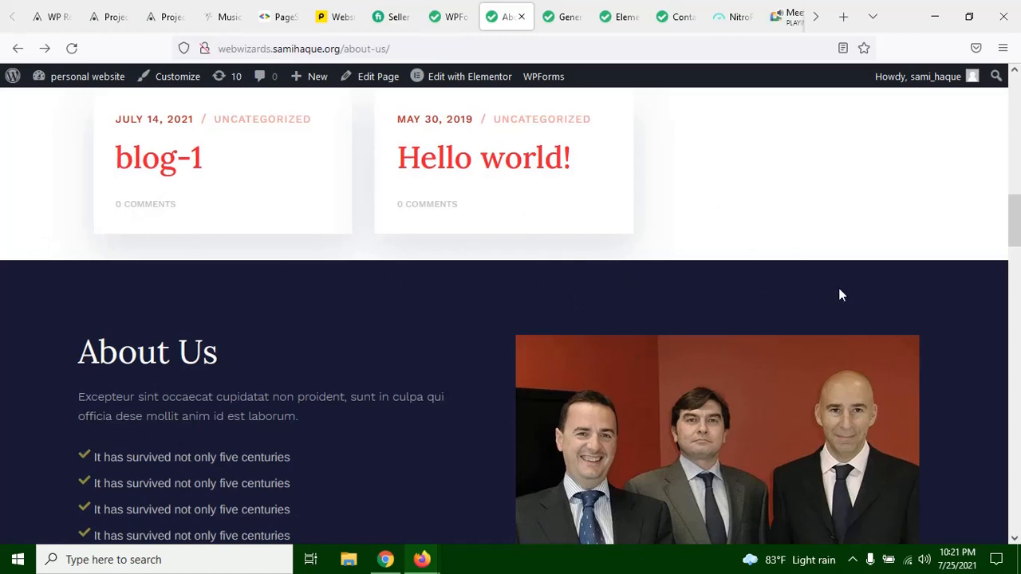
scroll(192, 279, "down", 4)
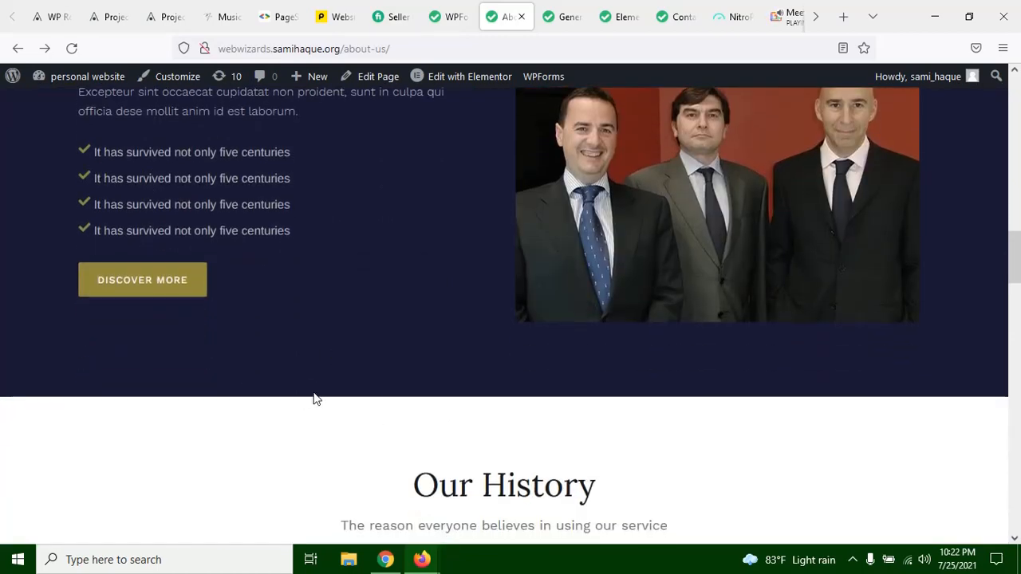
scroll(313, 399, "up", 3)
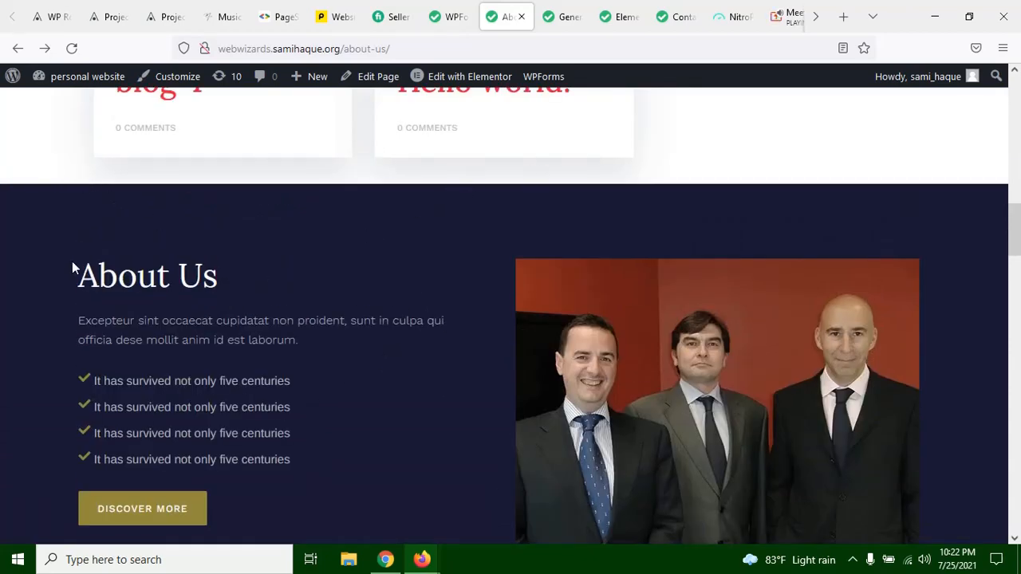
scroll(285, 235, "down", 2)
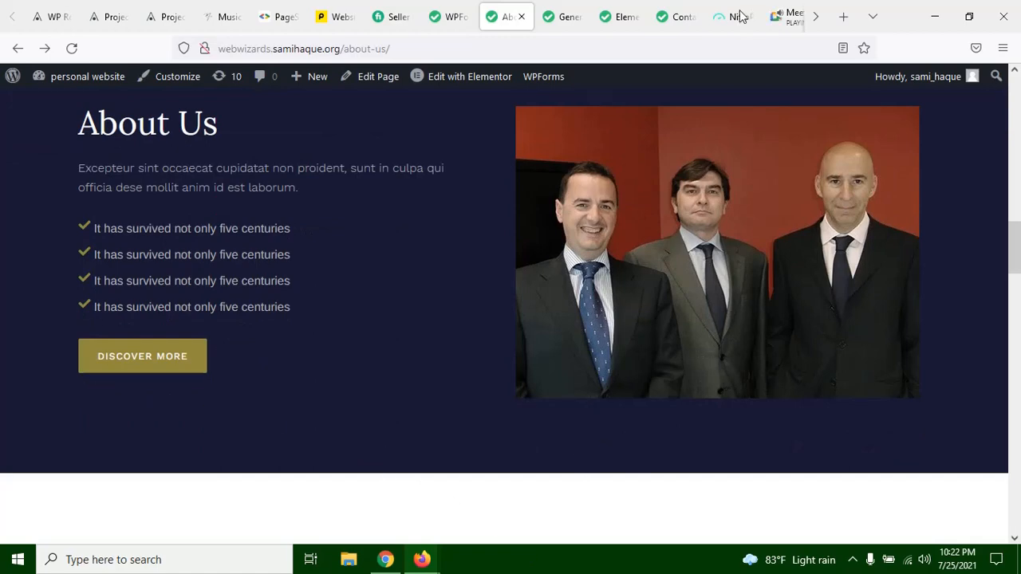
Step: Switch to the Google Meet call and check the in-call messages
left_click(784, 25)
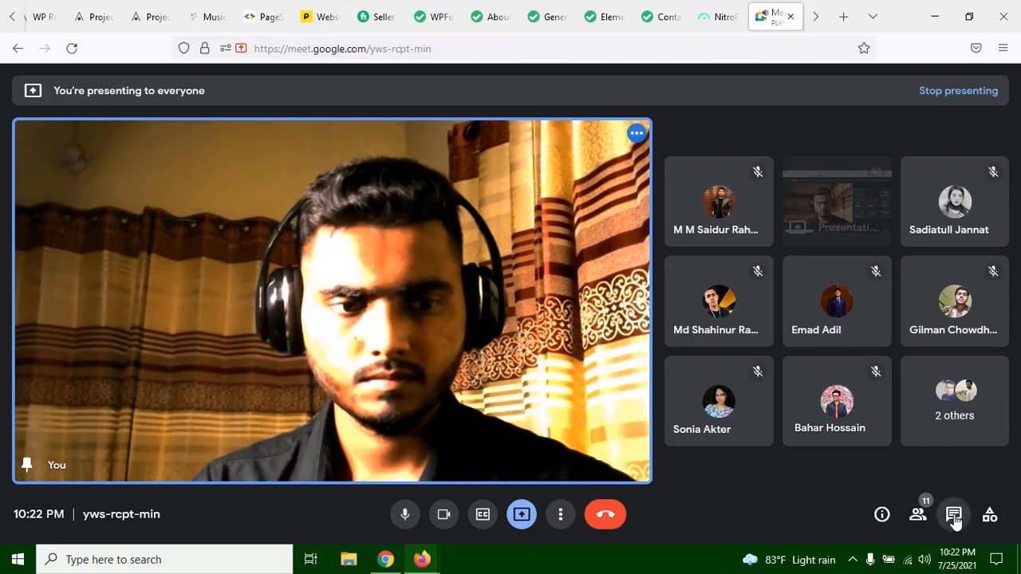
left_click(953, 516)
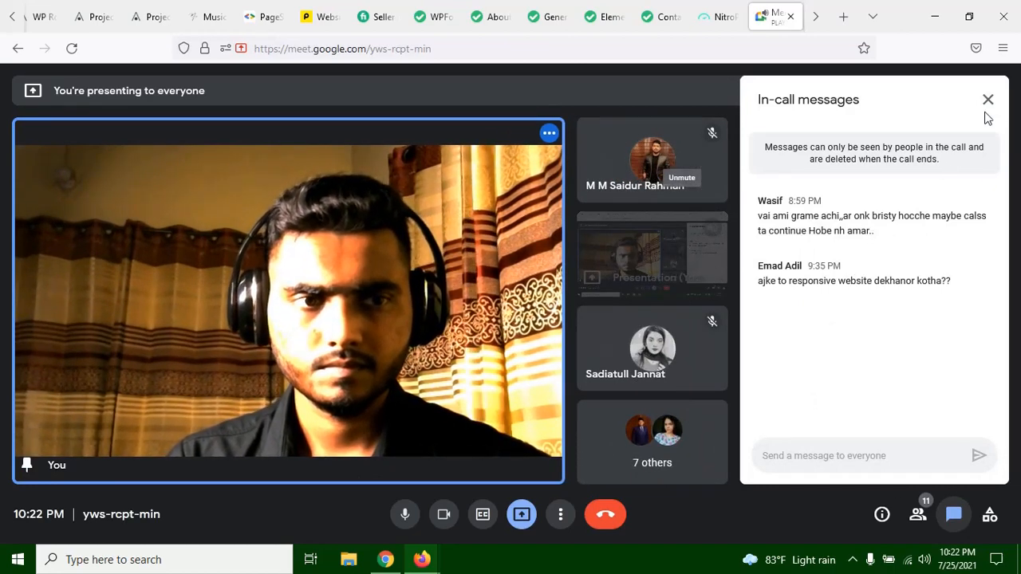
left_click(554, 13)
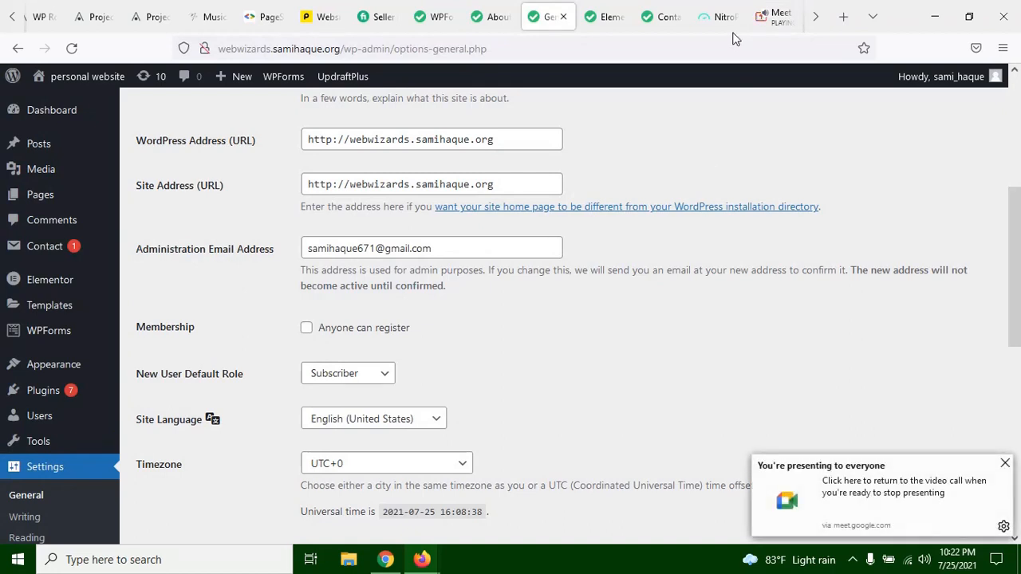
left_click(780, 27)
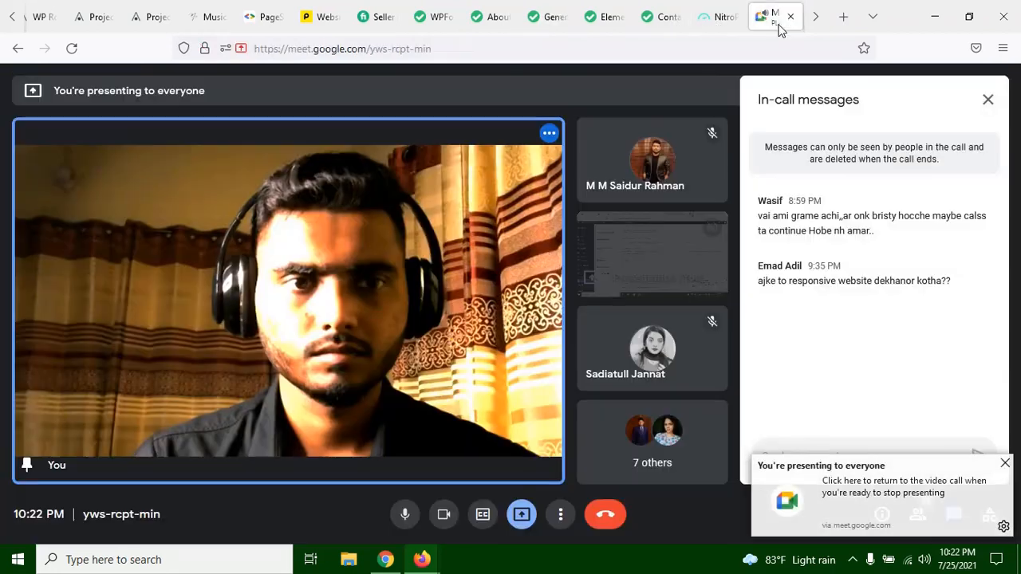
Step: Turn off the camera and microphone in the Meet call, and bring up the live Contact page
left_click(443, 516)
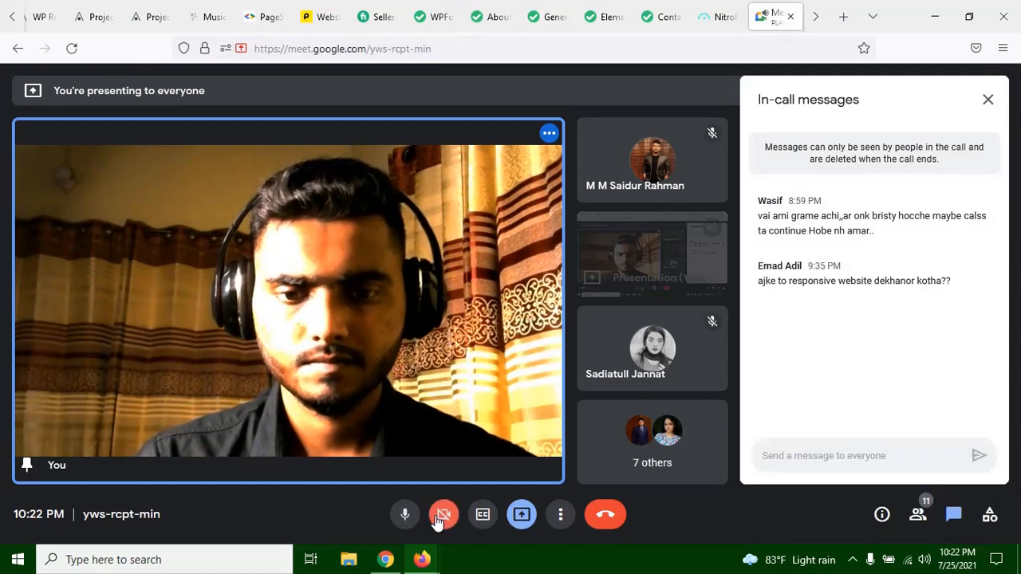
left_click(404, 514)
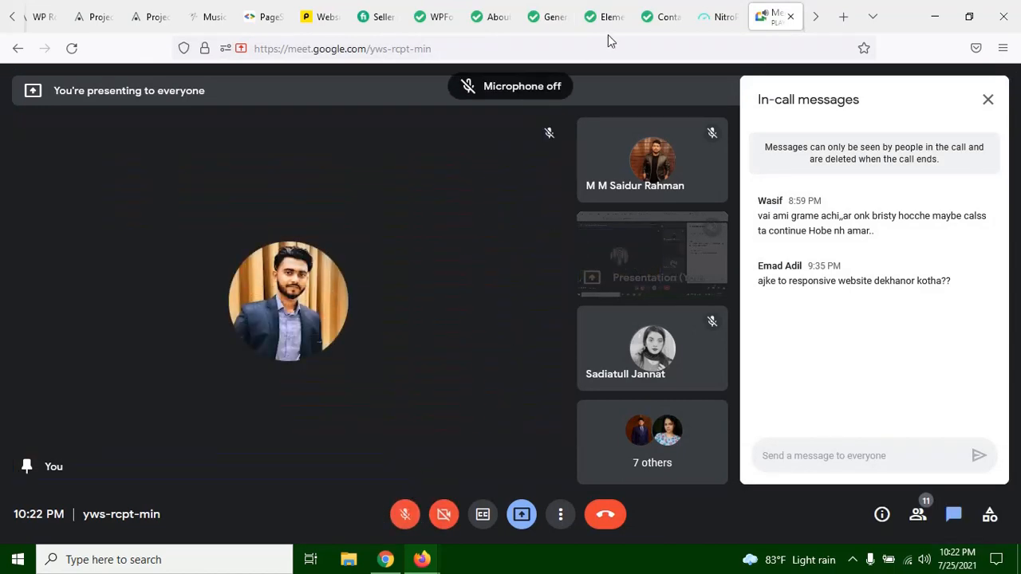
left_click(664, 24)
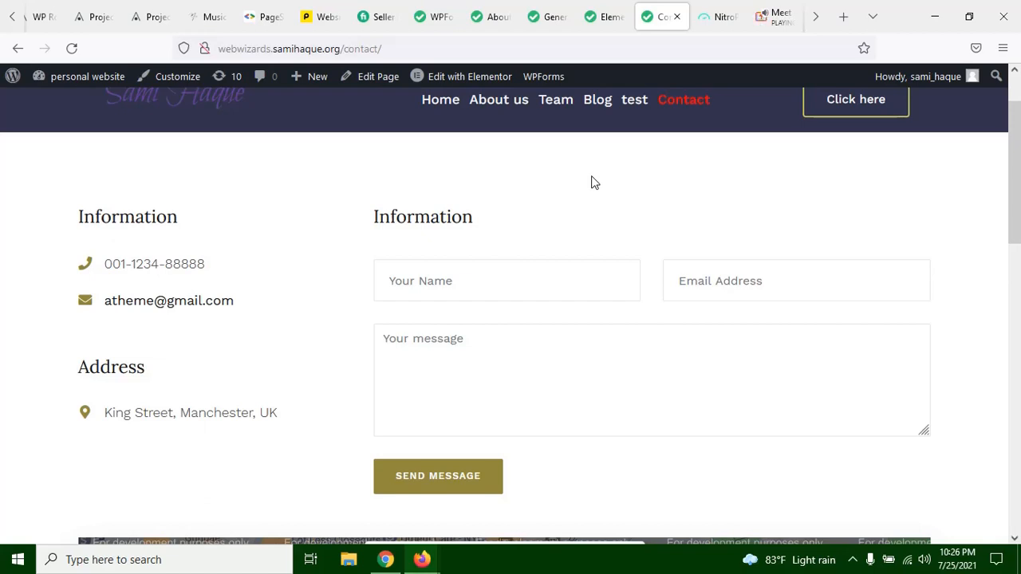
Step: Return to the Google Meet call, unmute the microphone and close the in-call messages
left_click(764, 21)
left_click(404, 514)
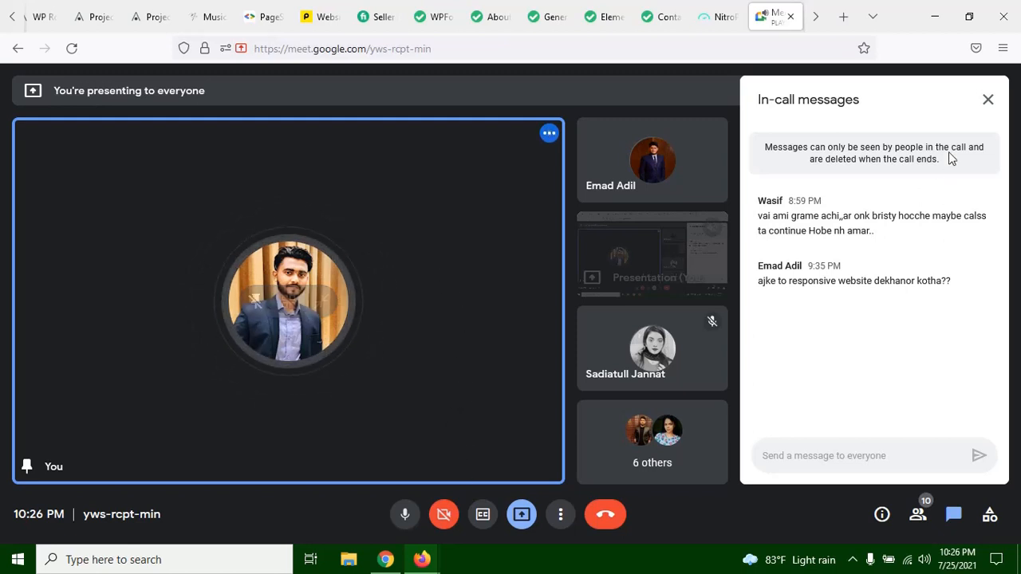
left_click(986, 101)
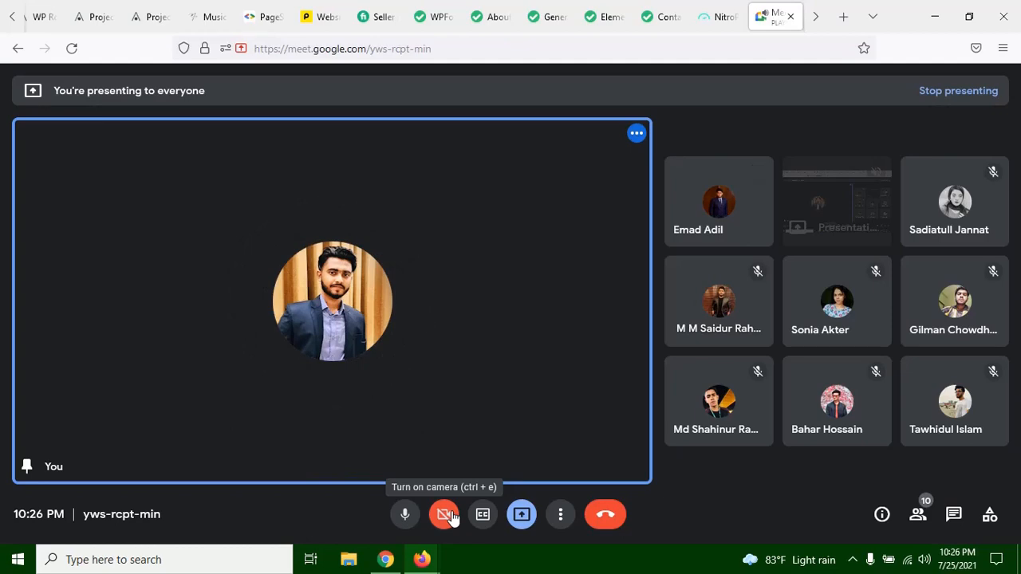
Step: Turn the call camera on and off again, and switch to the Elementor editor with the embedded form's shortcode
left_click(451, 517)
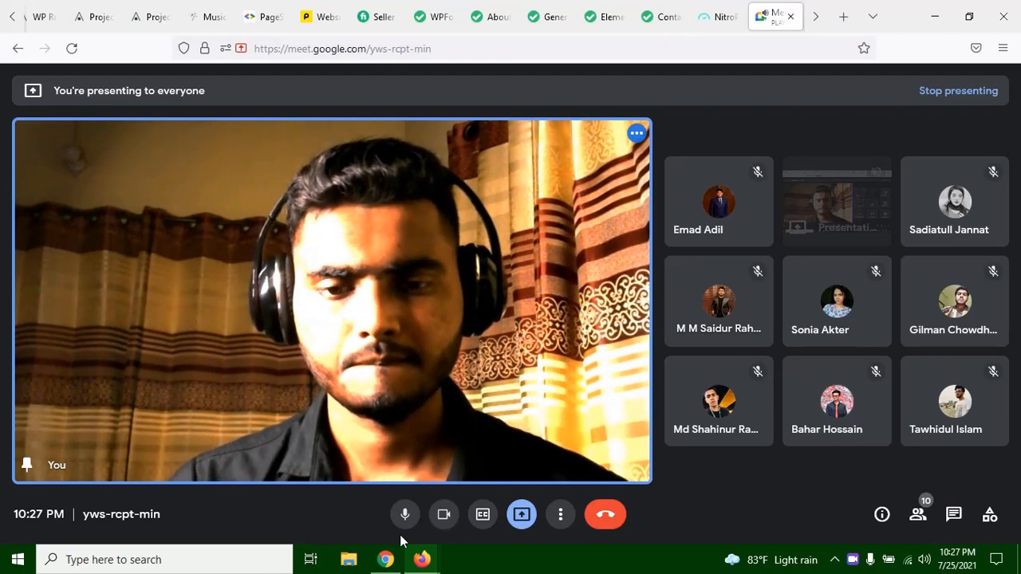
left_click(443, 514)
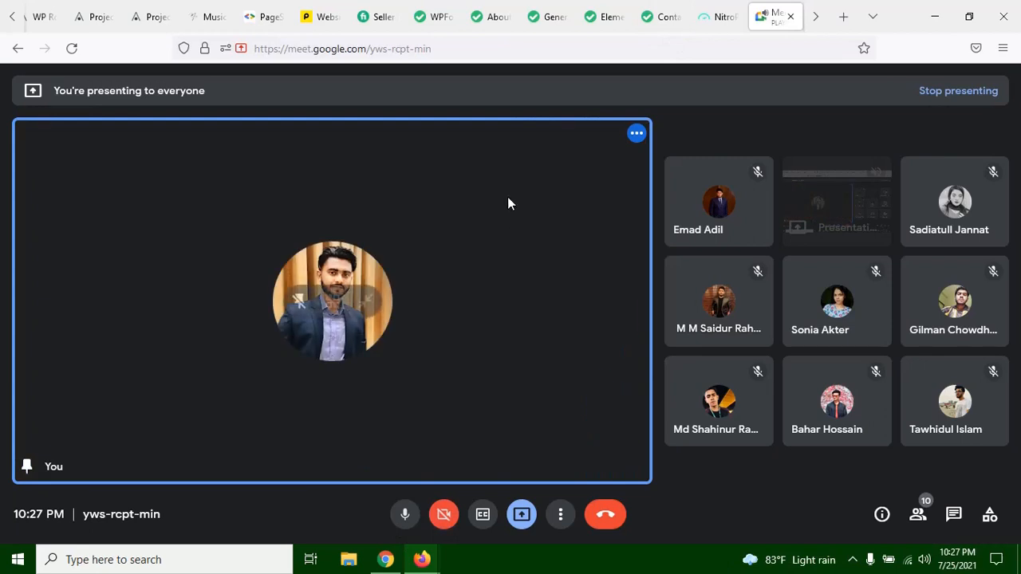
left_click(625, 17)
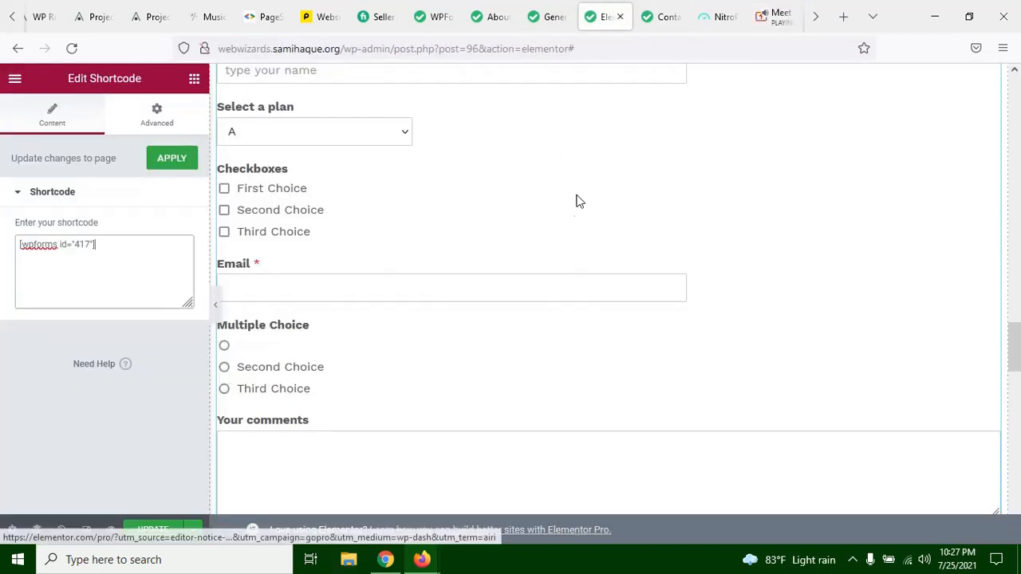
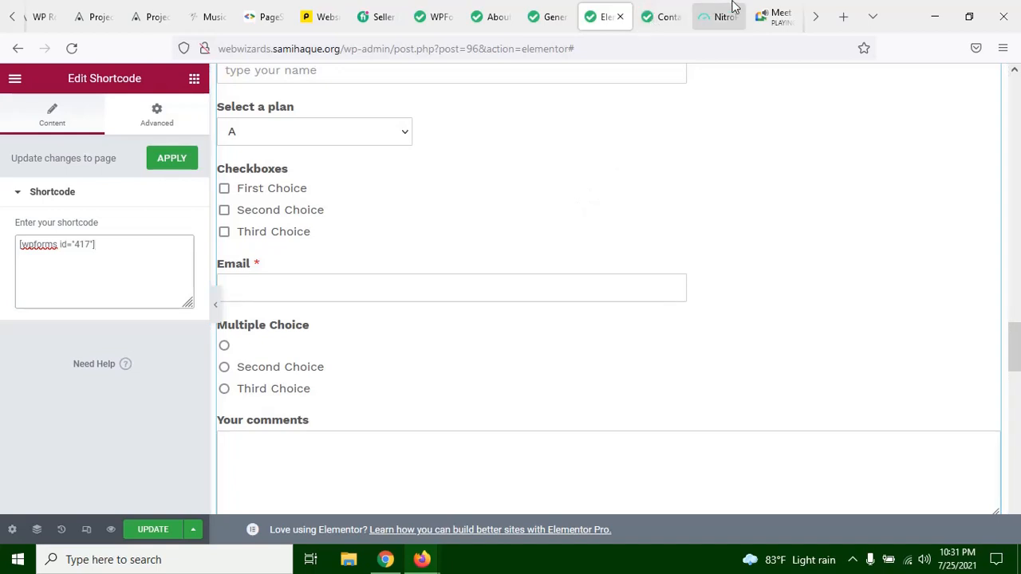
Step: Switch to the Google Meet call and turn on the camera
left_click(770, 24)
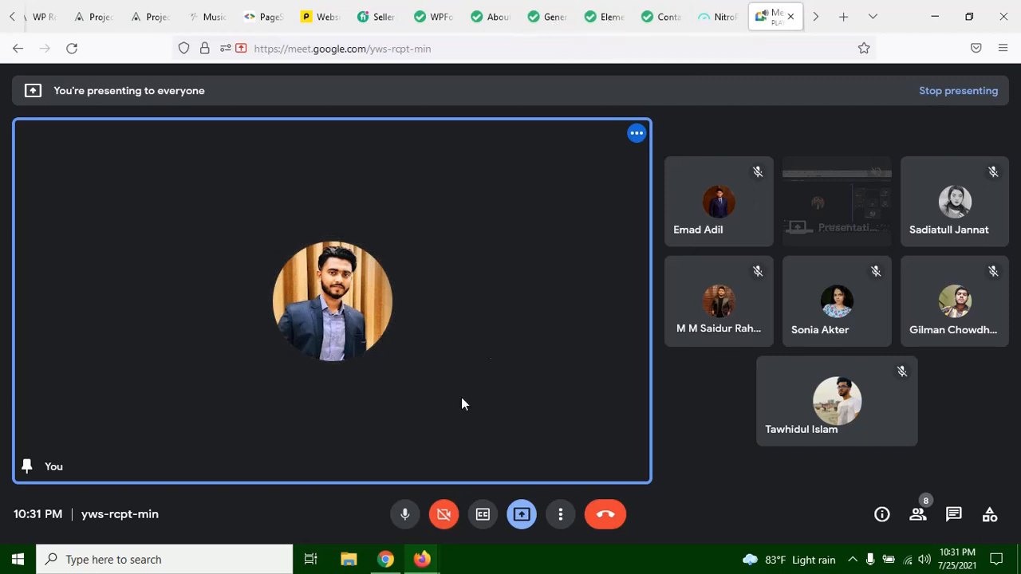
left_click(443, 514)
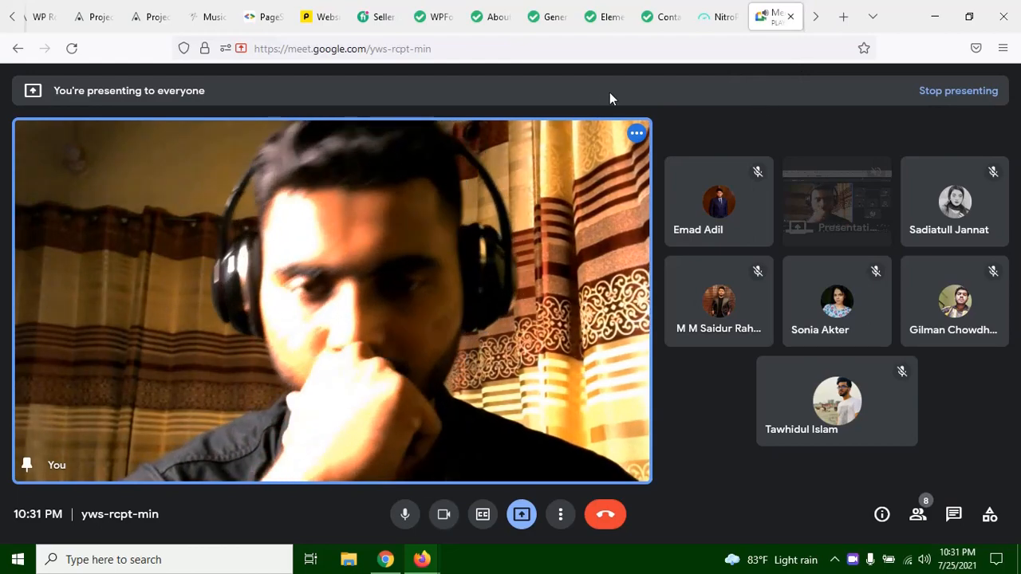
Step: Return to the Elementor editor and look over the page from the embedded form down to the footer
left_click(595, 25)
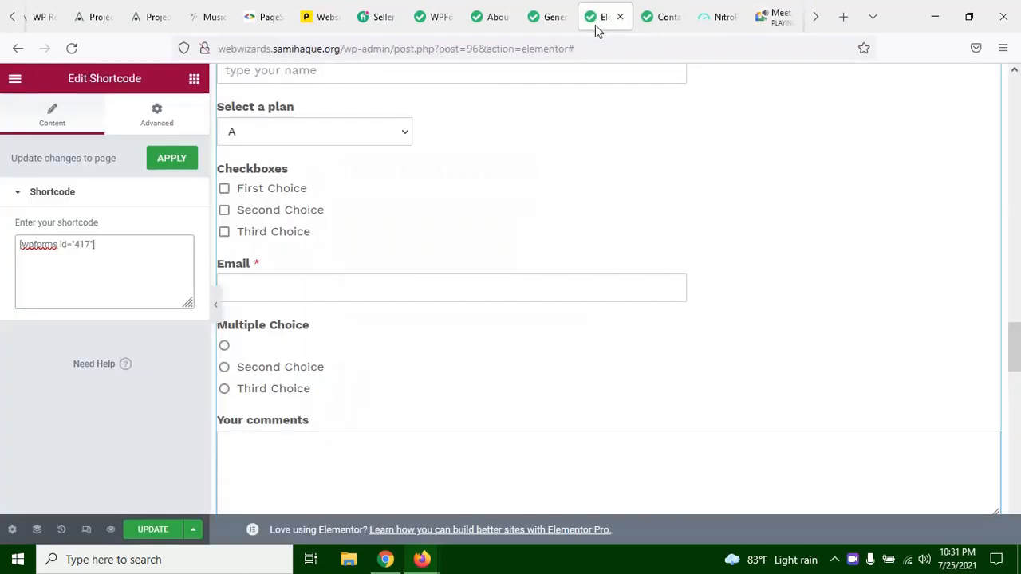
scroll(386, 330, "up", 6)
scroll(471, 273, "down", 4)
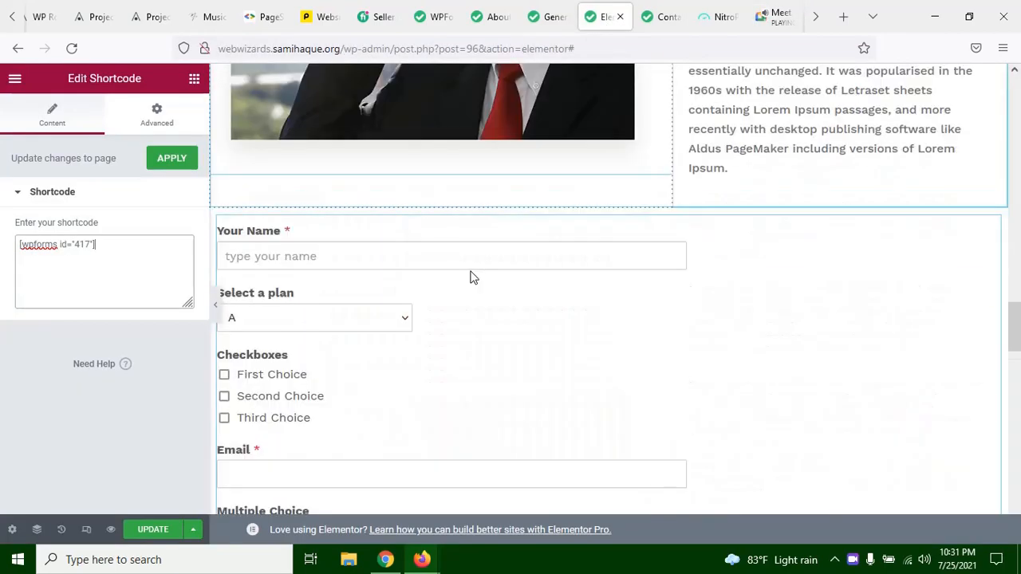
scroll(470, 276, "down", 8)
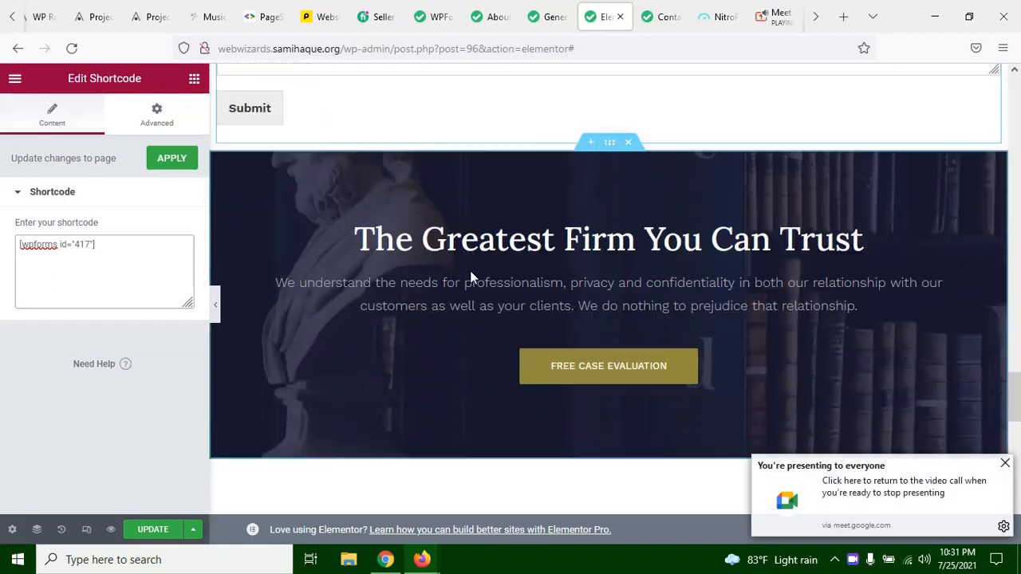
scroll(470, 274, "down", 10)
scroll(490, 311, "up", 3)
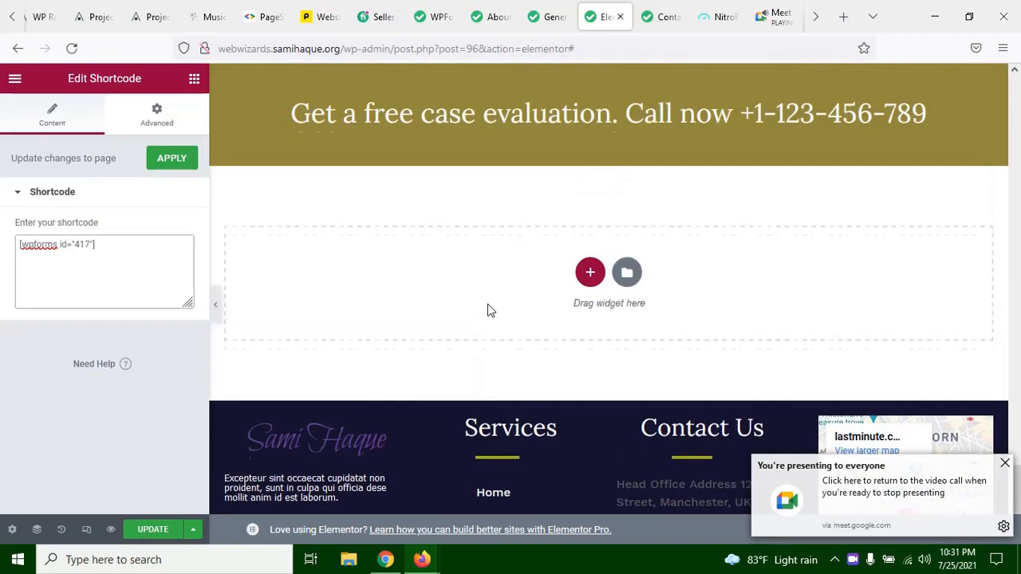
scroll(489, 310, "up", 7)
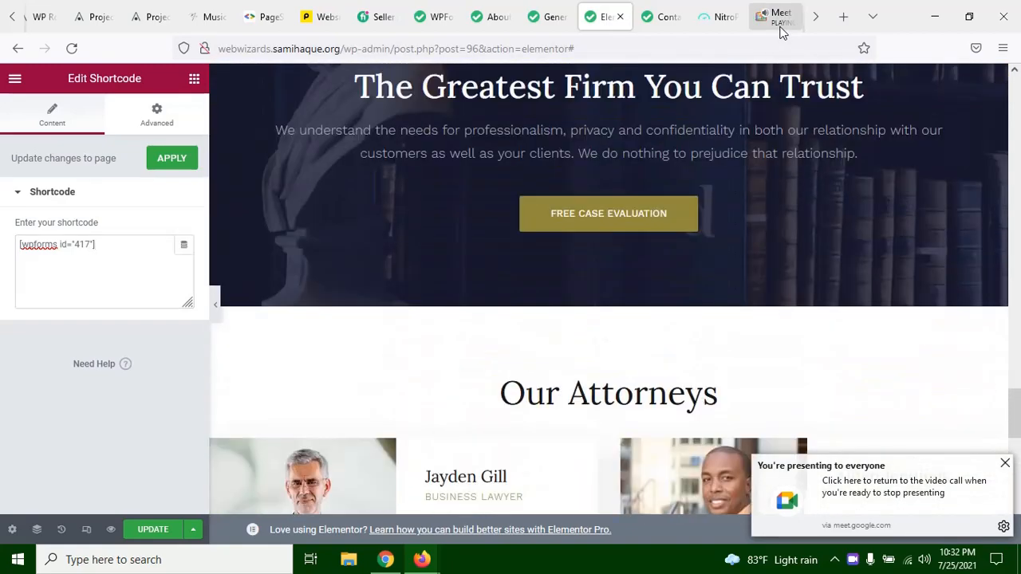
Step: Look over the open Meet call, the WordPress General Settings, the WPForms test form and the published Contact page
left_click(777, 17)
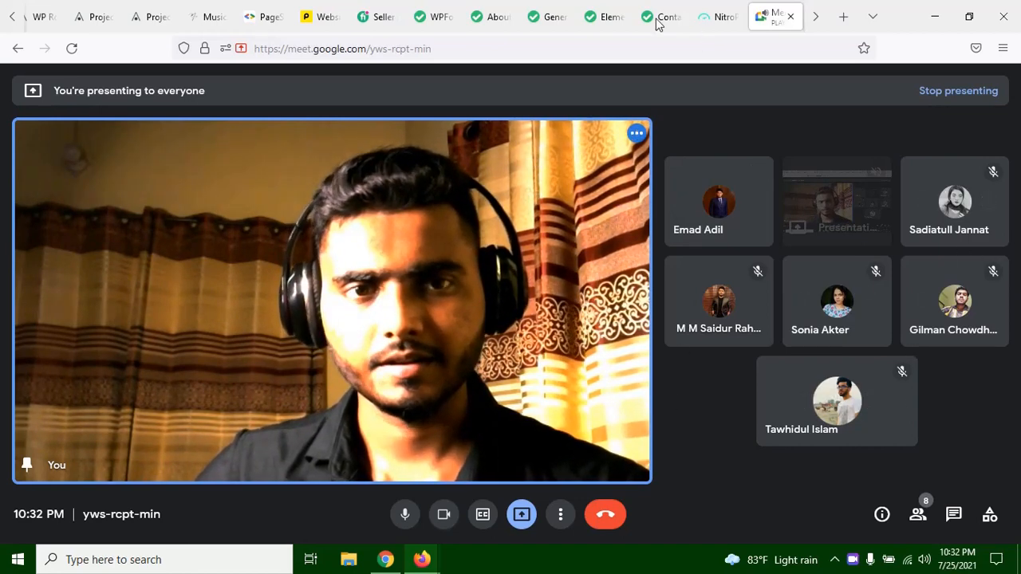
left_click(549, 16)
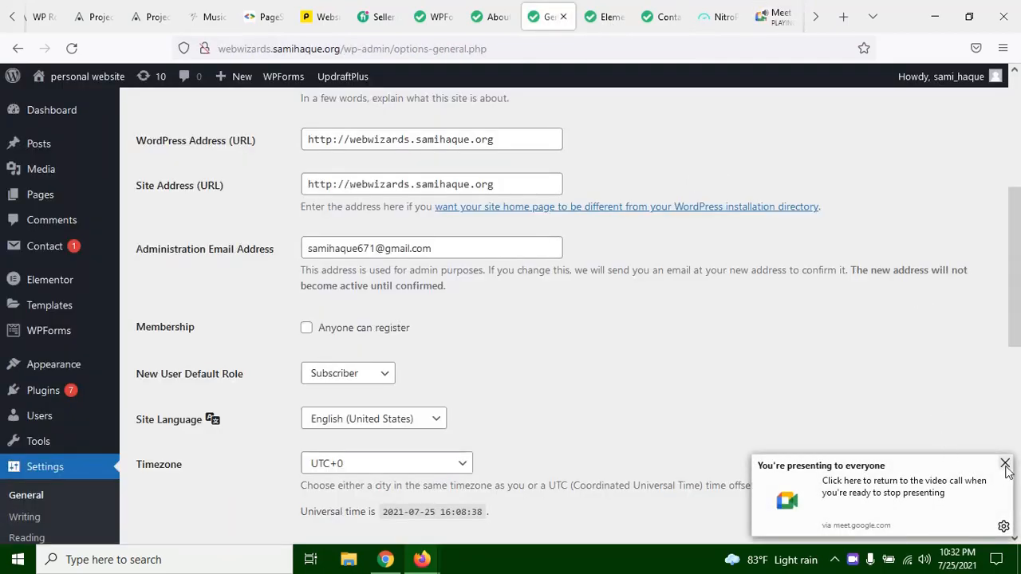
scroll(614, 135, "up", 5)
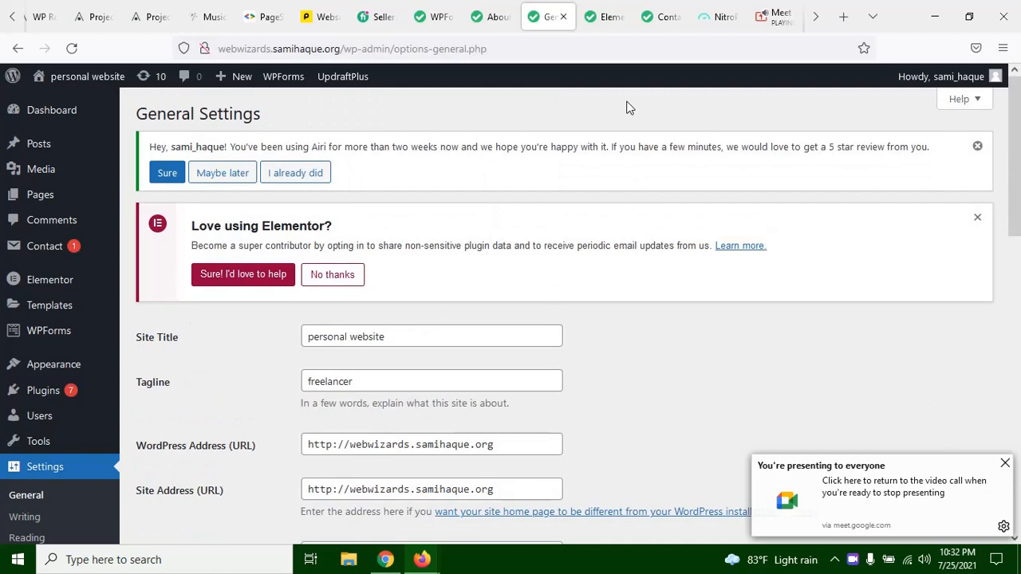
left_click(495, 7)
left_click(433, 13)
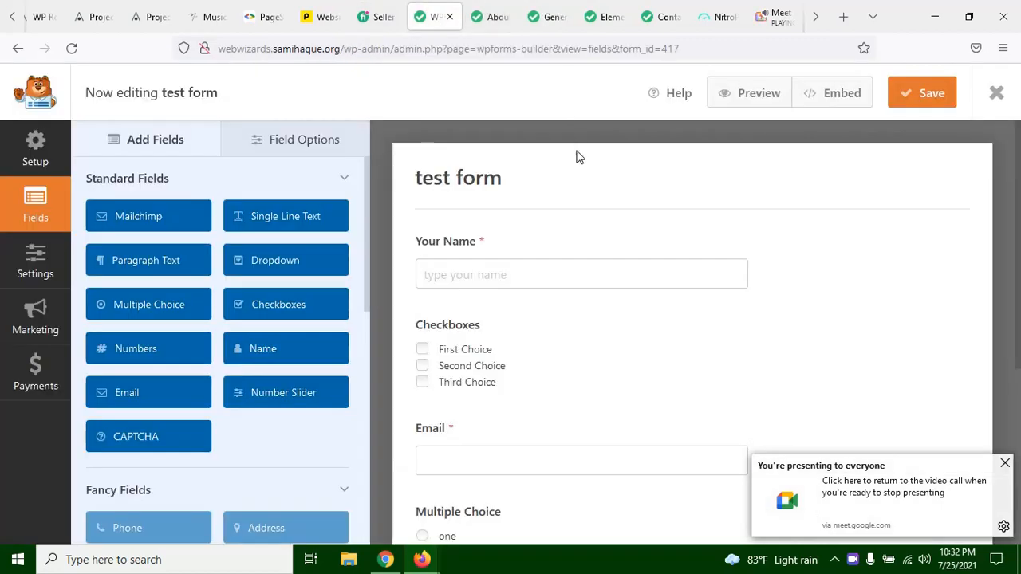
left_click(611, 24)
left_click(666, 20)
scroll(619, 402, "down", 2)
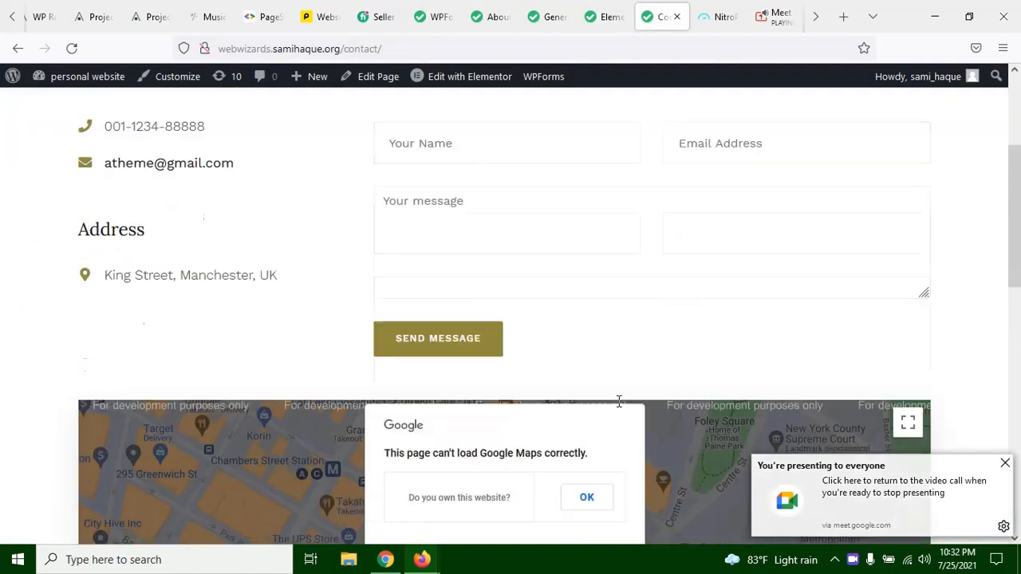
scroll(618, 401, "down", 4)
scroll(629, 403, "up", 7)
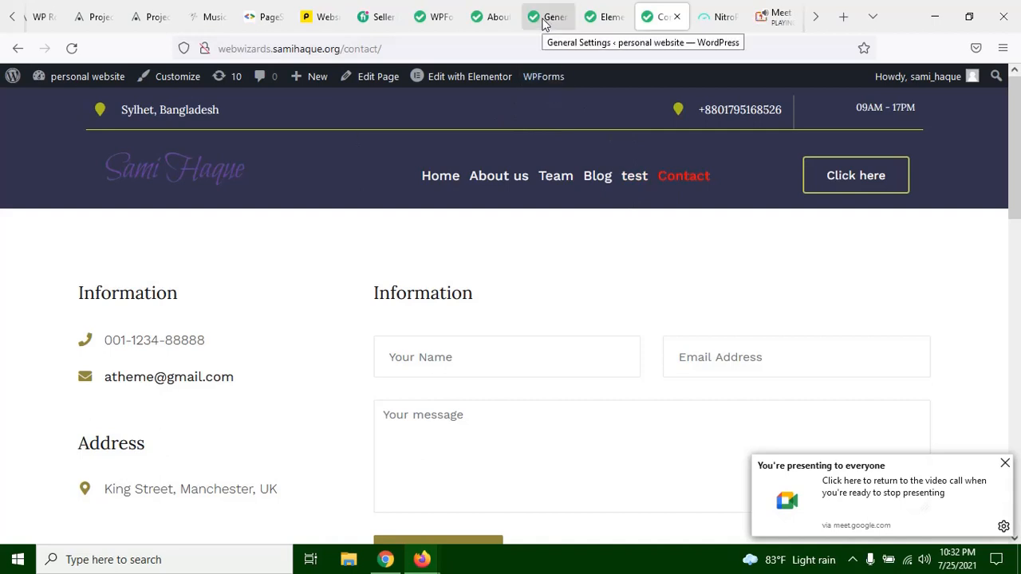
left_click(487, 24)
left_click(441, 25)
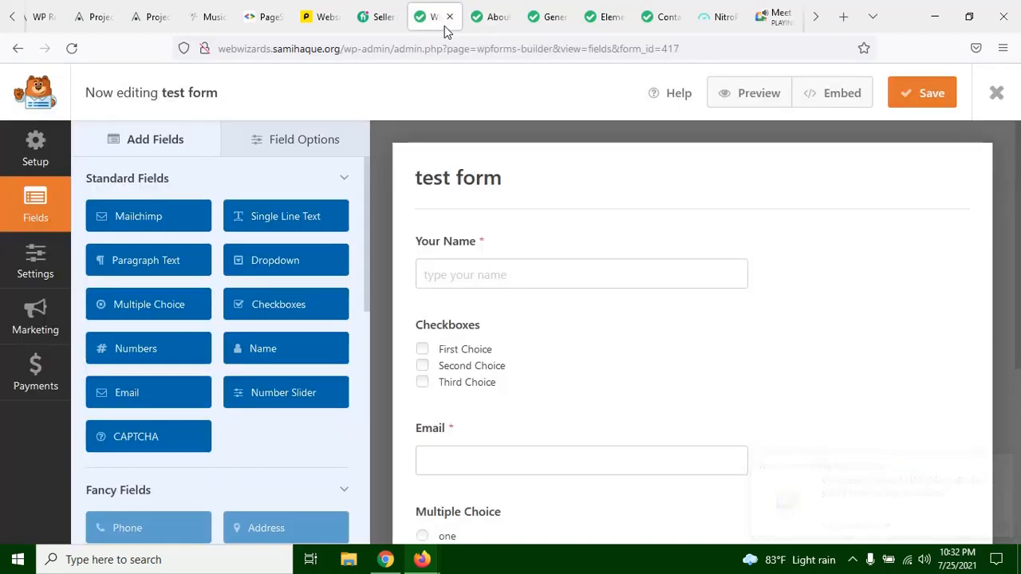
Step: Open the page for adding new plugins from the WordPress General Settings page
left_click(553, 22)
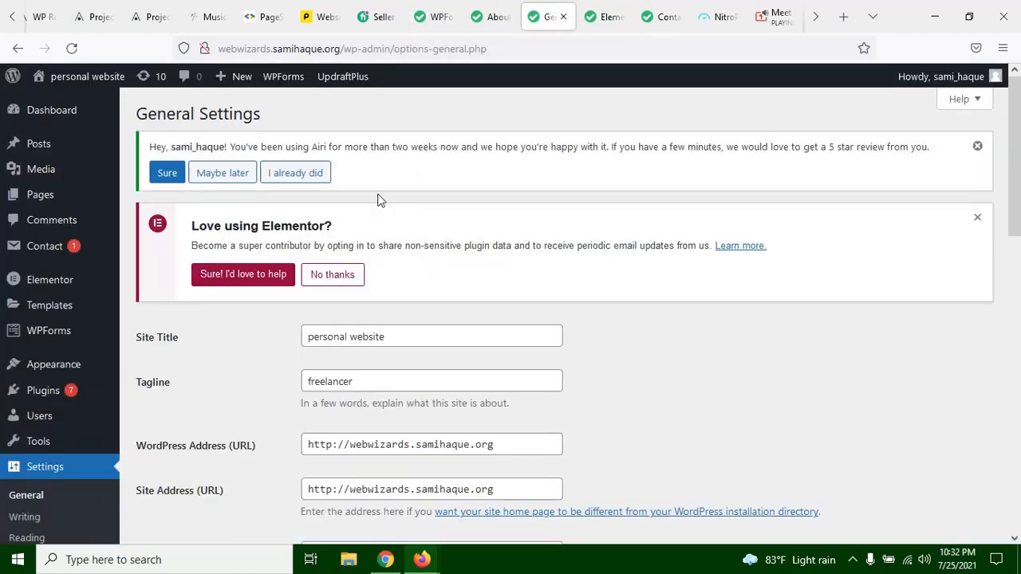
scroll(311, 232, "down", 3)
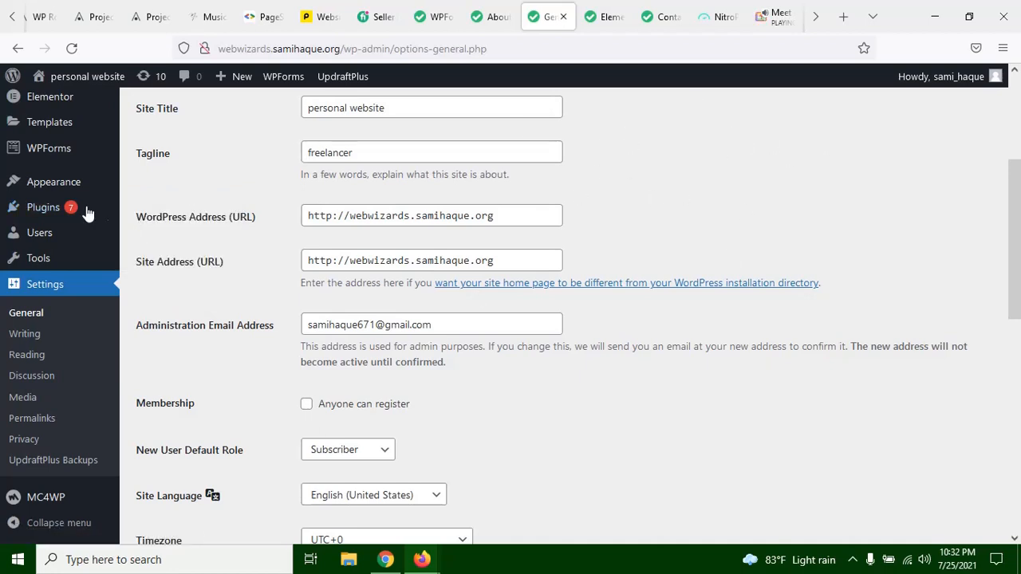
mouse_move(87, 214)
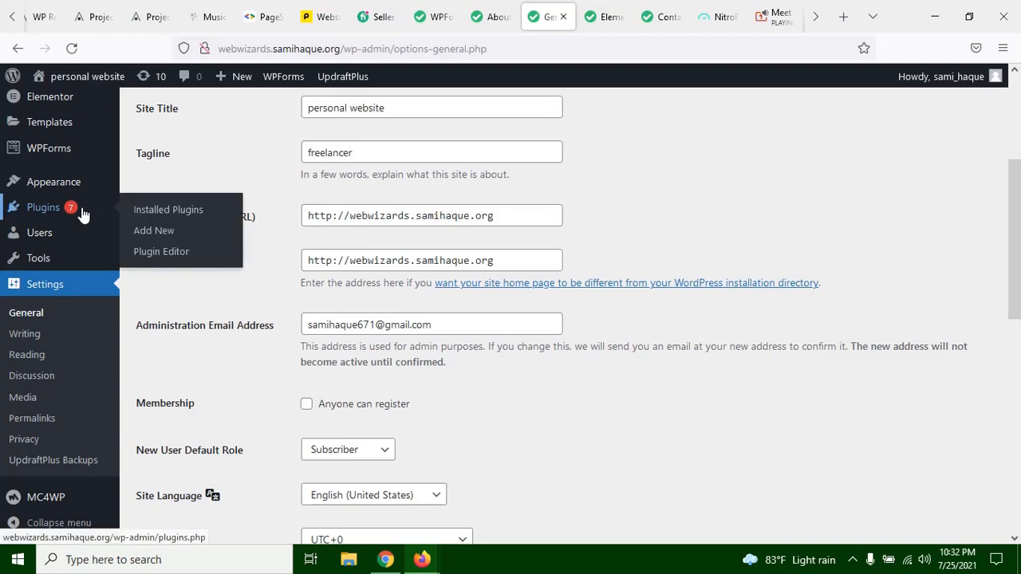
left_click(197, 231)
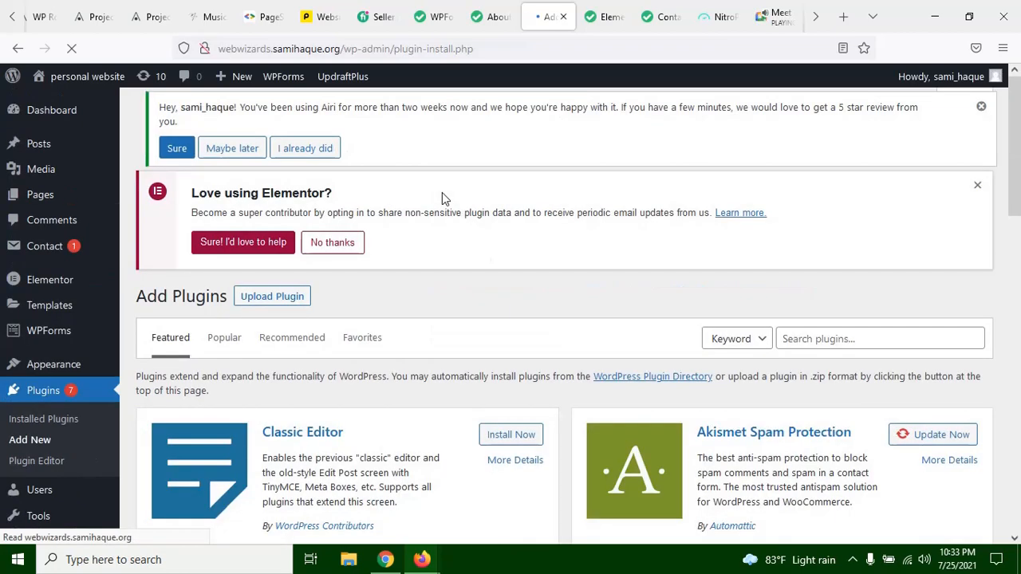
Step: Browse the featured plugins and open the form for uploading a plugin in .zip format
left_click(800, 338)
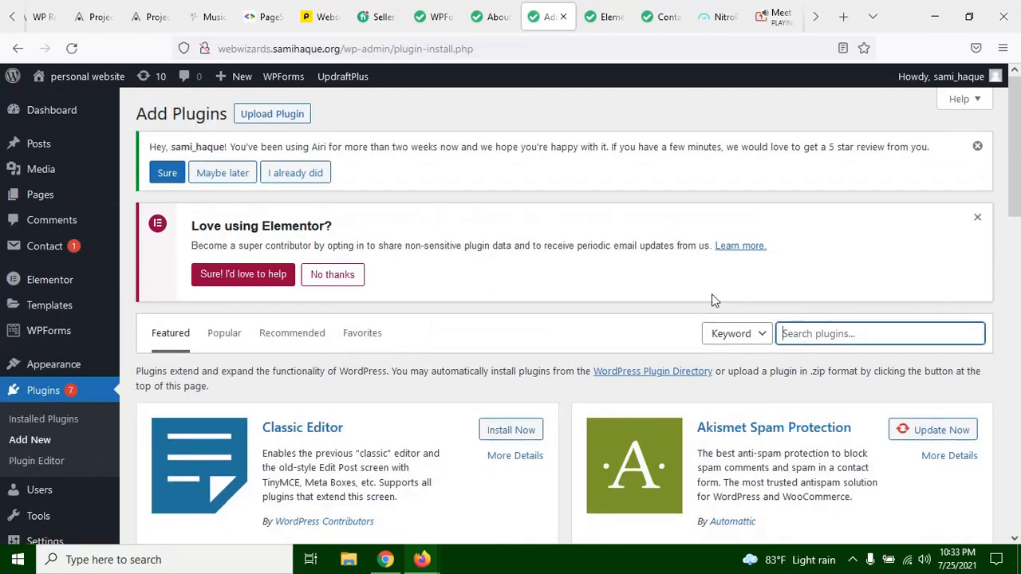
left_click(633, 193)
scroll(422, 248, "down", 6)
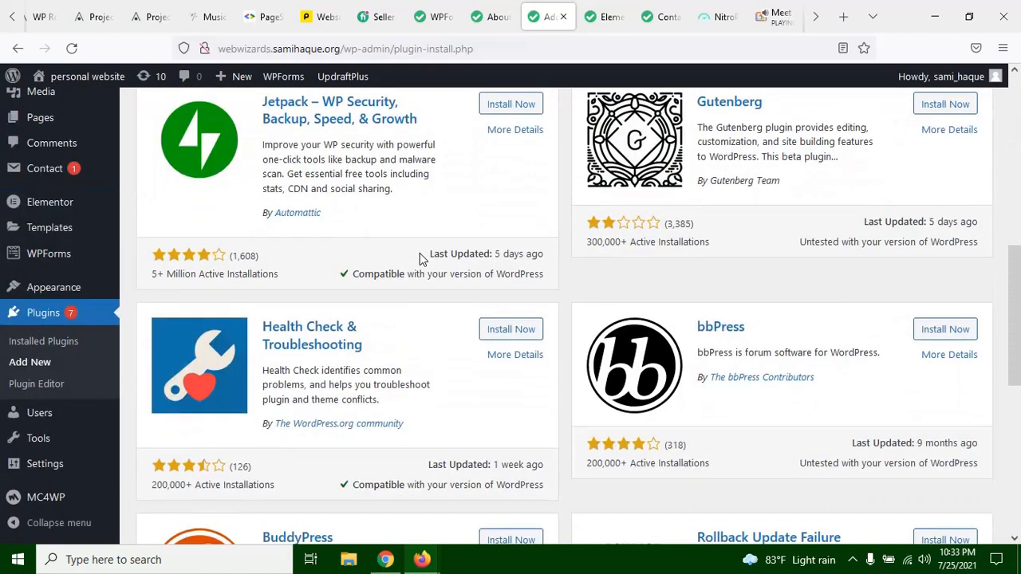
scroll(420, 255, "up", 6)
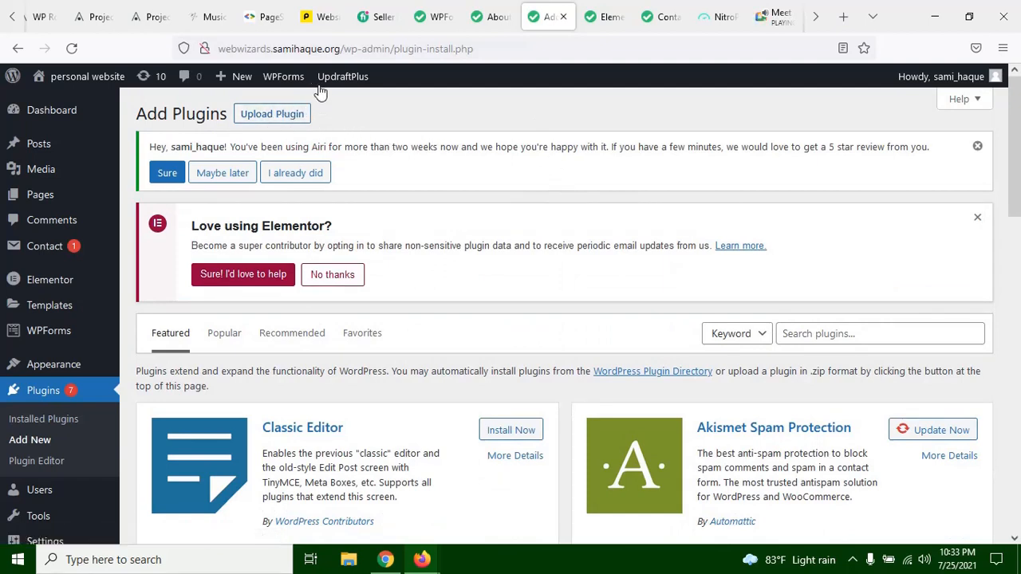
left_click(278, 120)
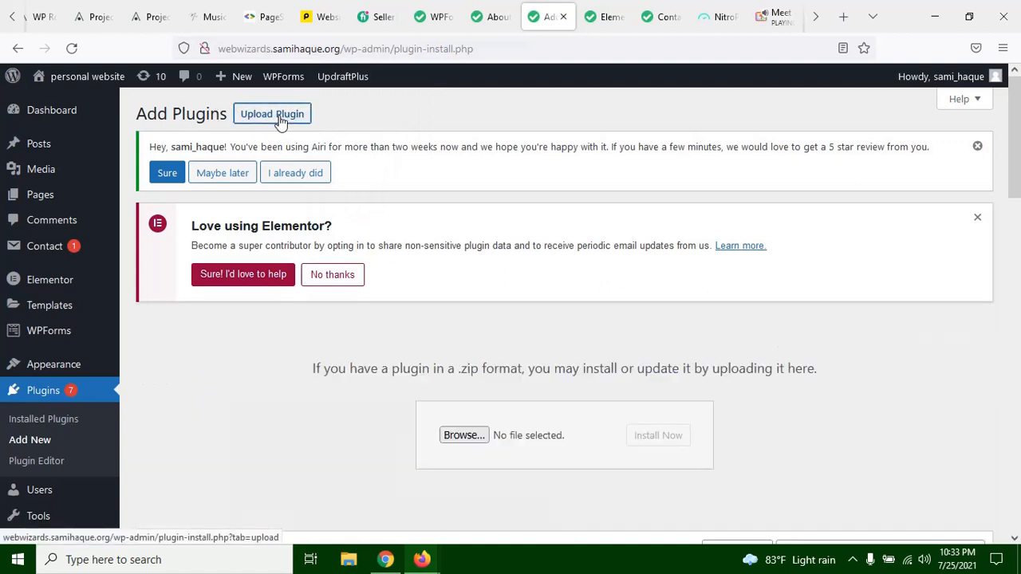
scroll(551, 350, "down", 3)
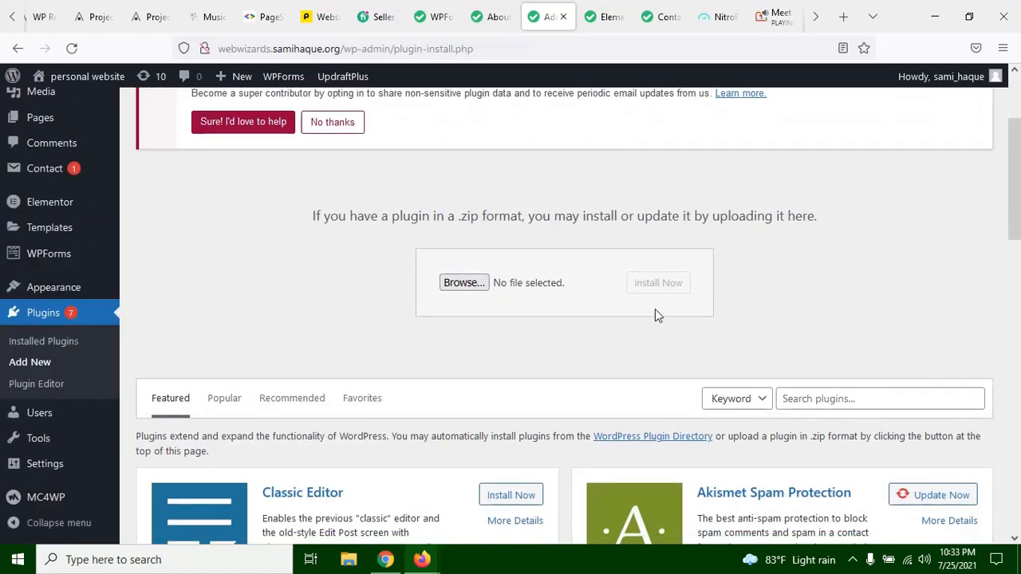
Step: Choose elementor-pro-334n.zip from the elementor-packages-new folder inside PRO PLUGINS on the Desktop as the plugin file
left_click(472, 289)
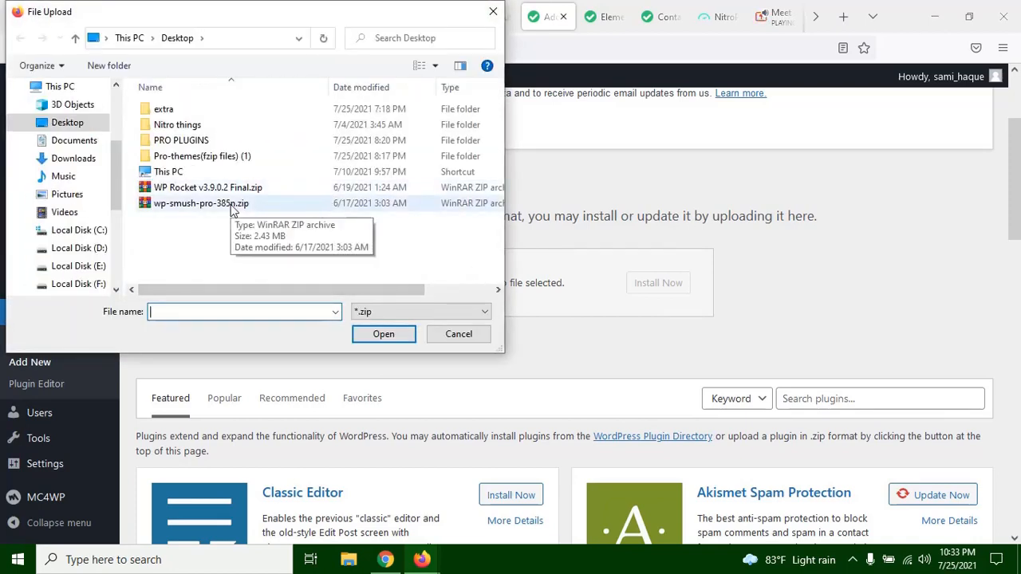
double_click(228, 142)
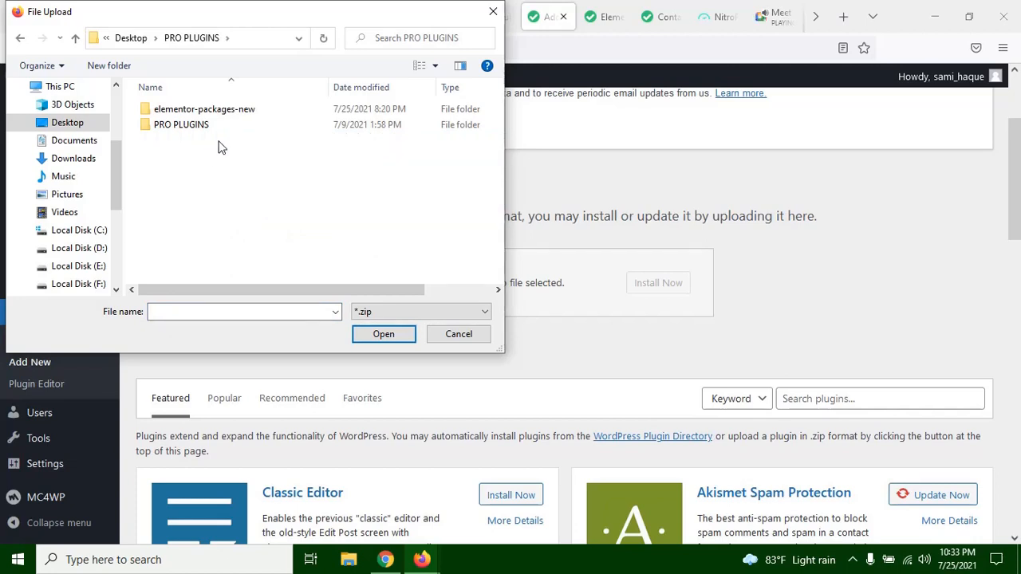
double_click(218, 126)
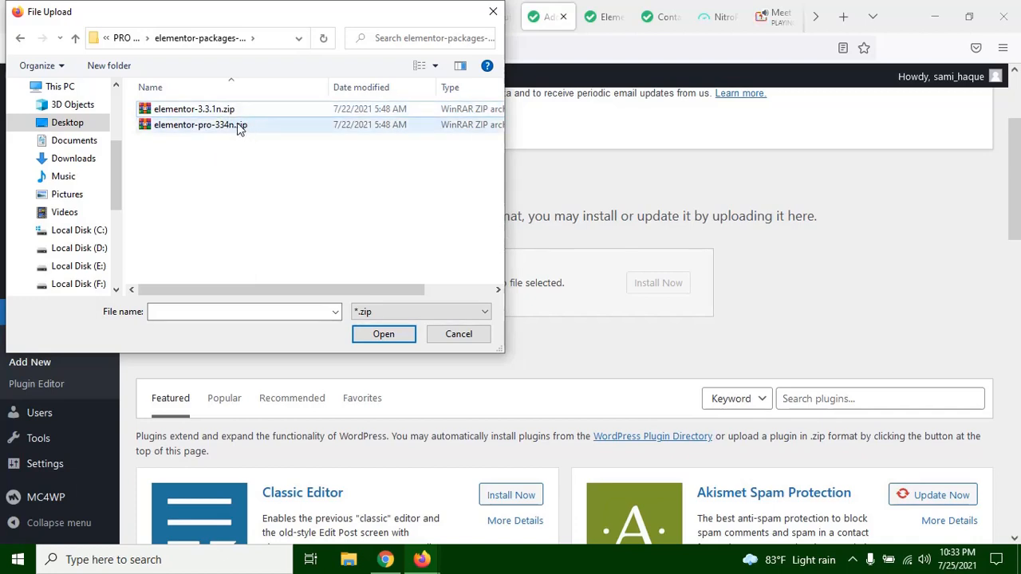
left_click(217, 128)
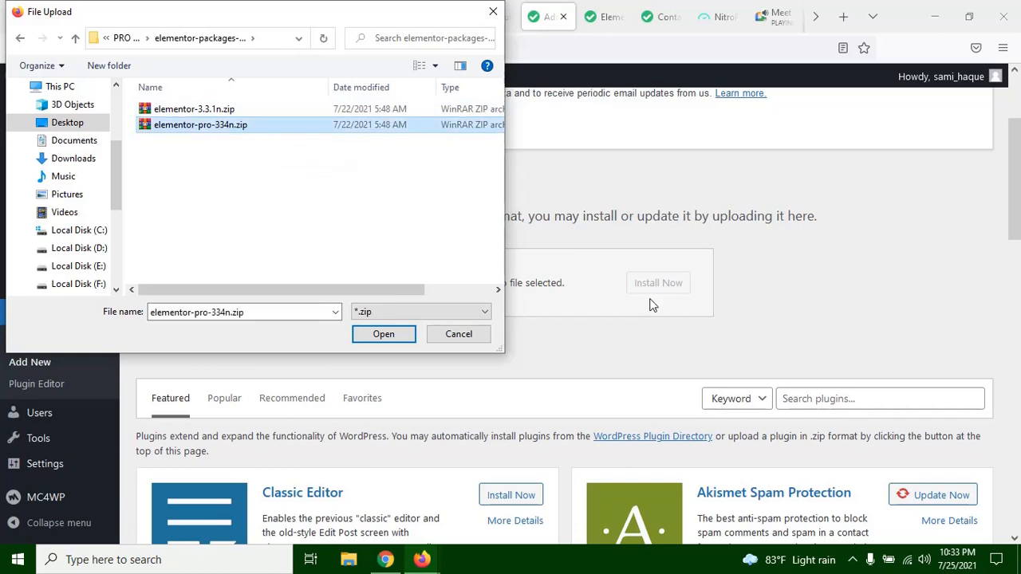
left_click_drag(360, 11, 356, 140)
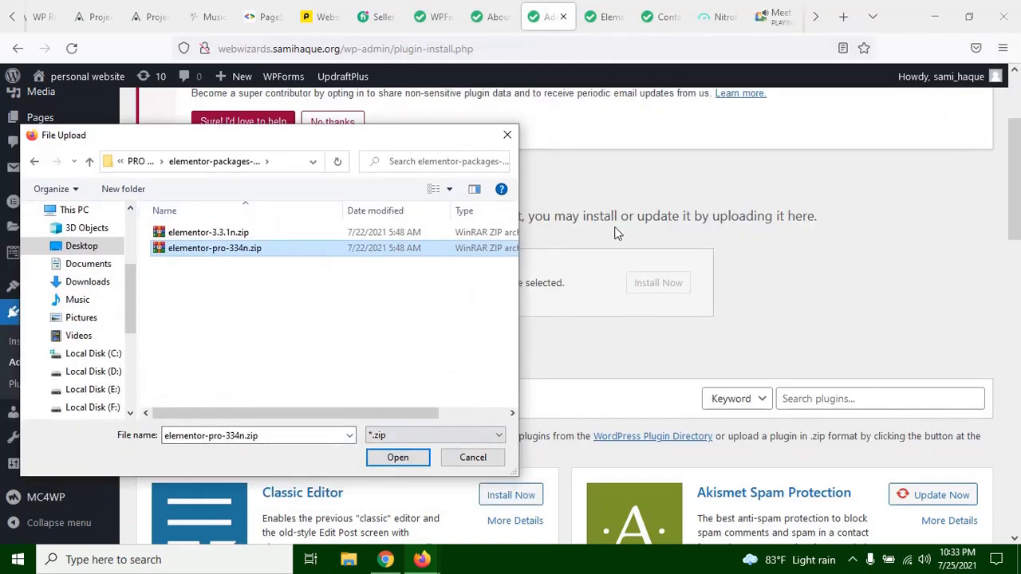
left_click(403, 461)
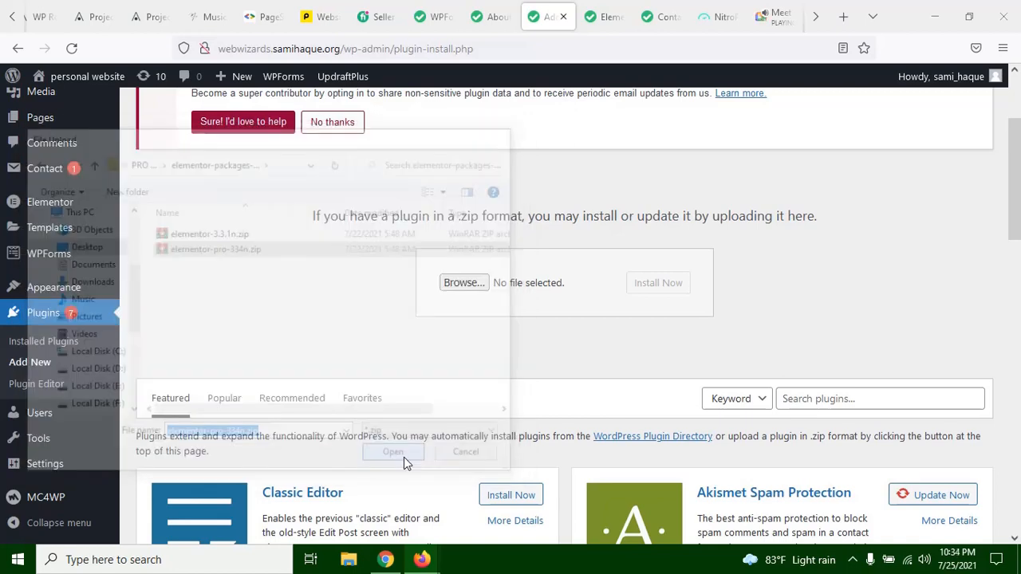
Step: Install the selected elementor-pro-334n.zip plugin and activate it
left_click(661, 285)
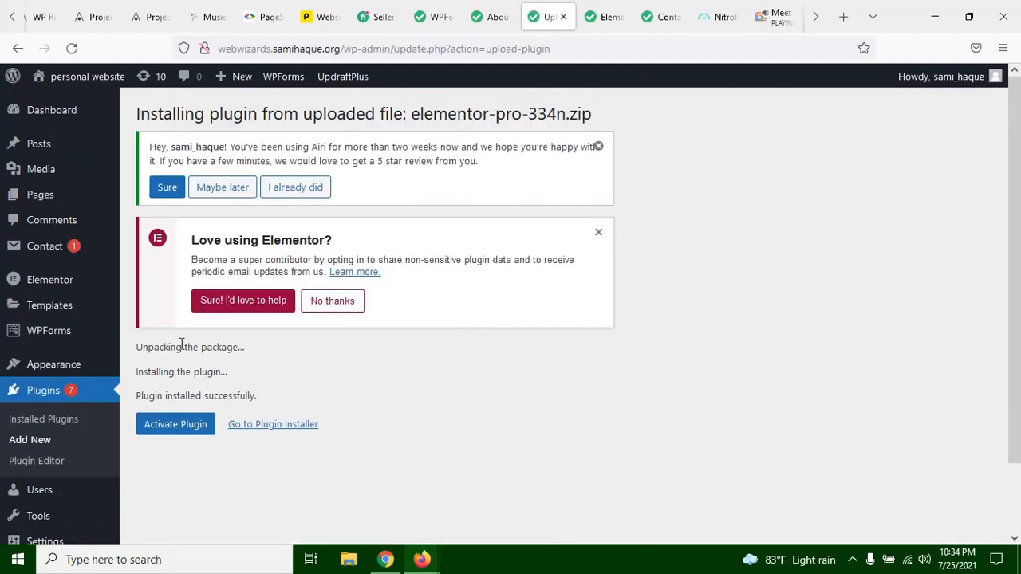
left_click_drag(133, 357, 255, 354)
left_click(259, 352)
scroll(265, 331, "down", 2)
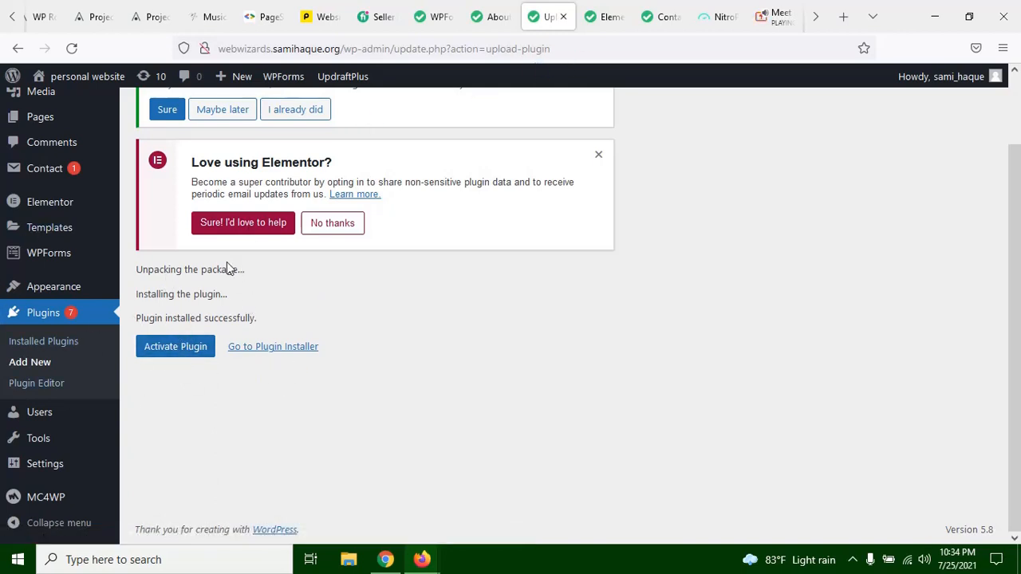
left_click(192, 350)
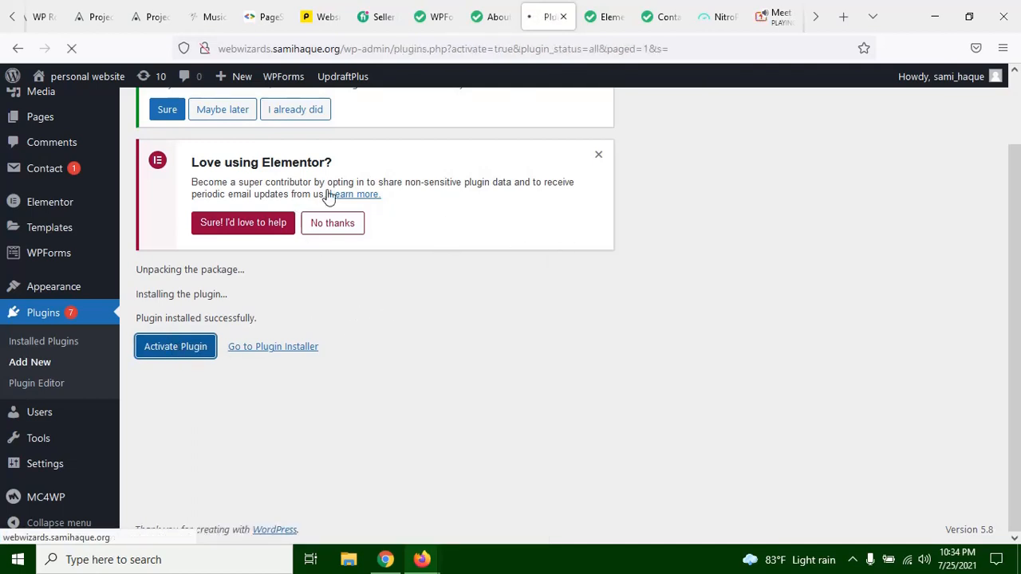
Step: Examine the notices and the list of installed plugins on the Plugins page
scroll(325, 194, "up", 1)
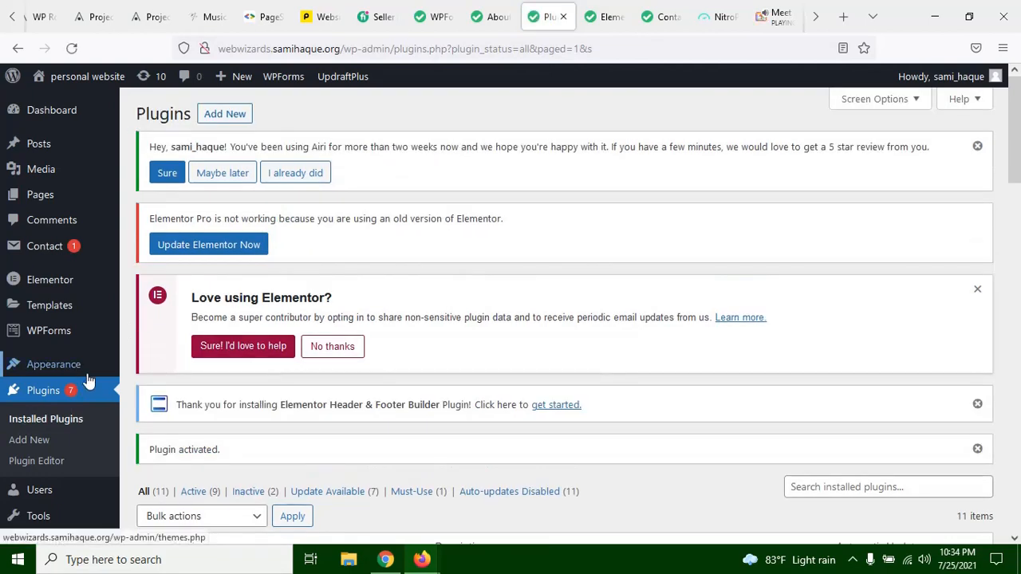
mouse_move(84, 370)
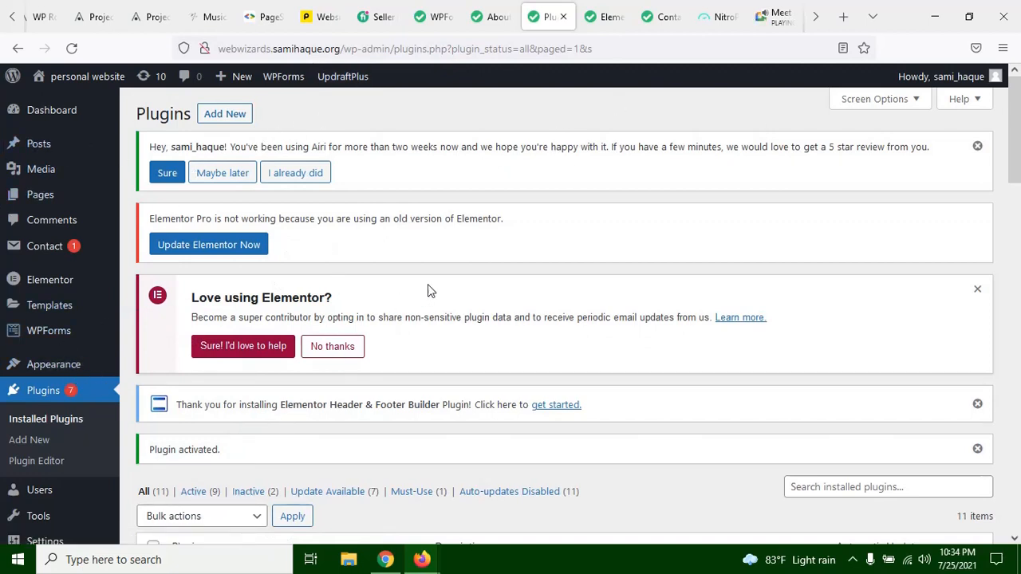
scroll(546, 283, "down", 3)
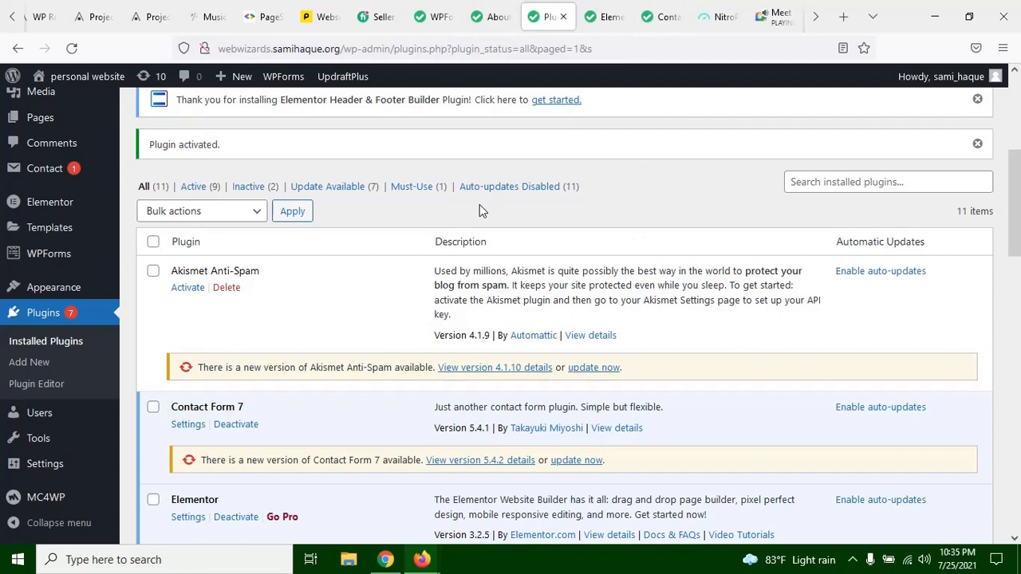
Step: Check the Elementor and Elementor Pro entries in the installed plugins list
scroll(471, 246, "down", 1)
scroll(470, 247, "down", 6)
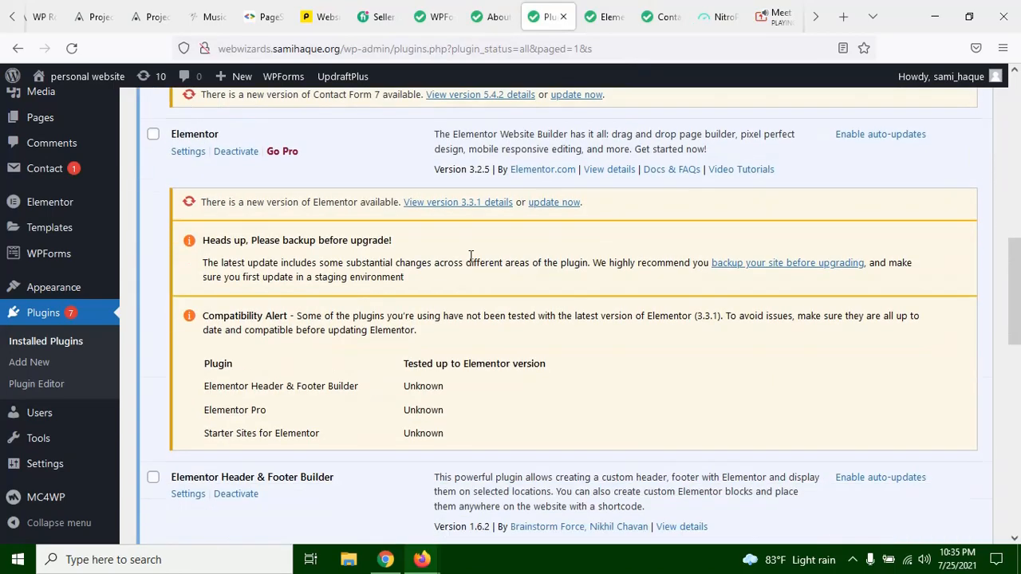
scroll(299, 364, "down", 2)
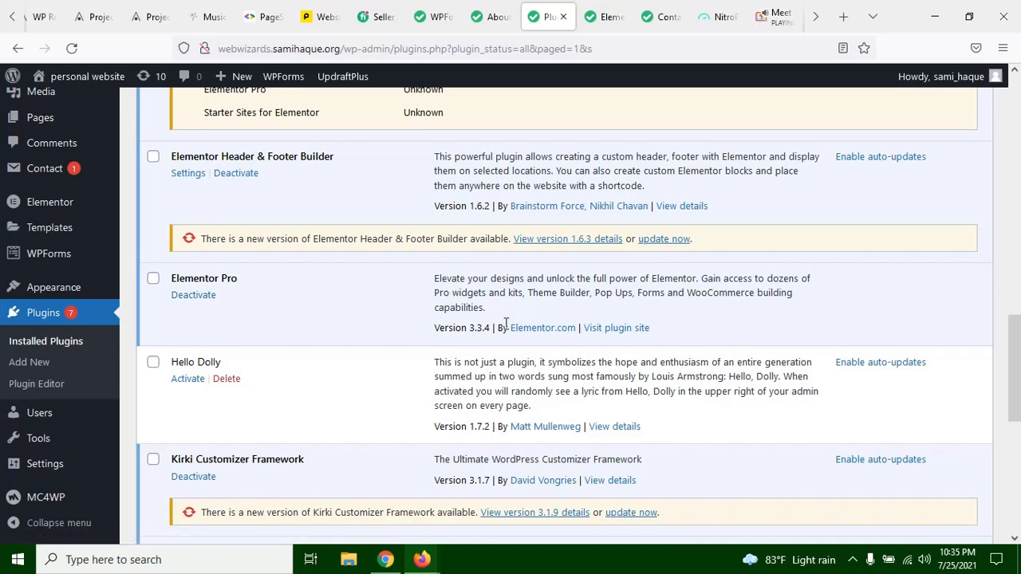
scroll(505, 323, "up", 10)
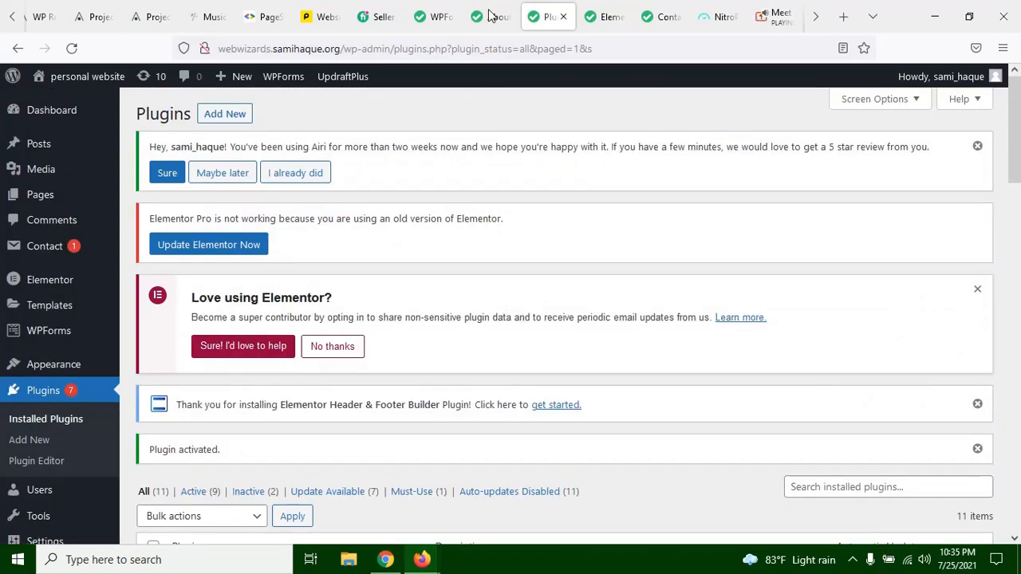
Step: View the site's Contact page and highlight the location text in its header
left_click(666, 17)
scroll(479, 303, "down", 5)
scroll(485, 326, "up", 5)
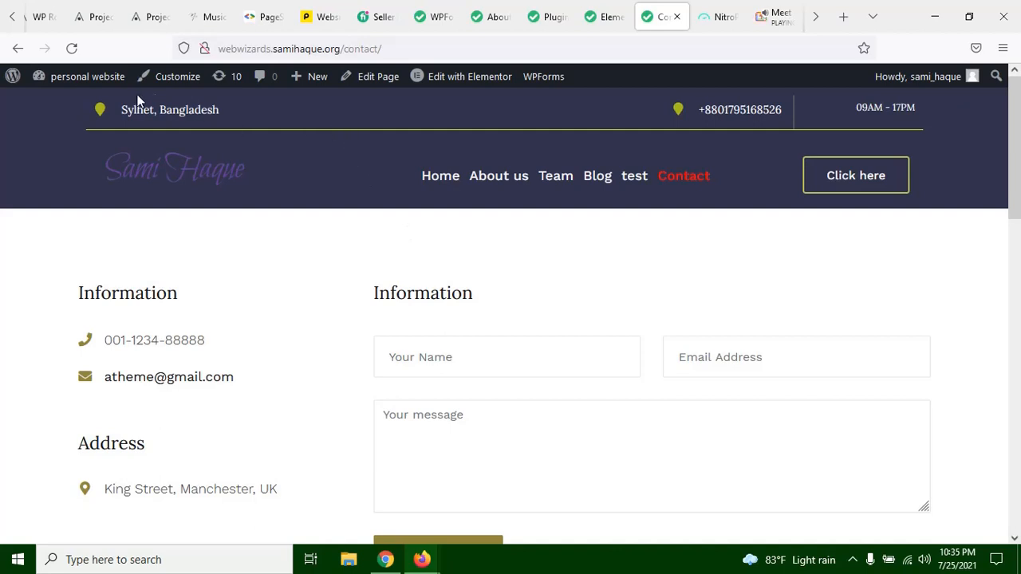
mouse_move(122, 110)
left_mouse_down()
mouse_move(219, 110)
mouse_move(126, 124)
left_mouse_up()
left_click(219, 110)
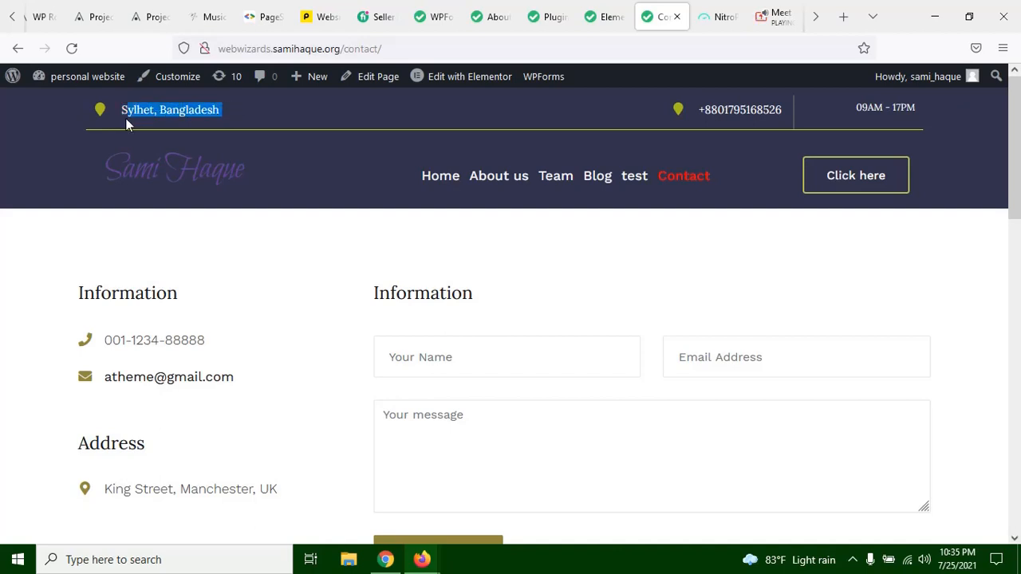
left_click(290, 117)
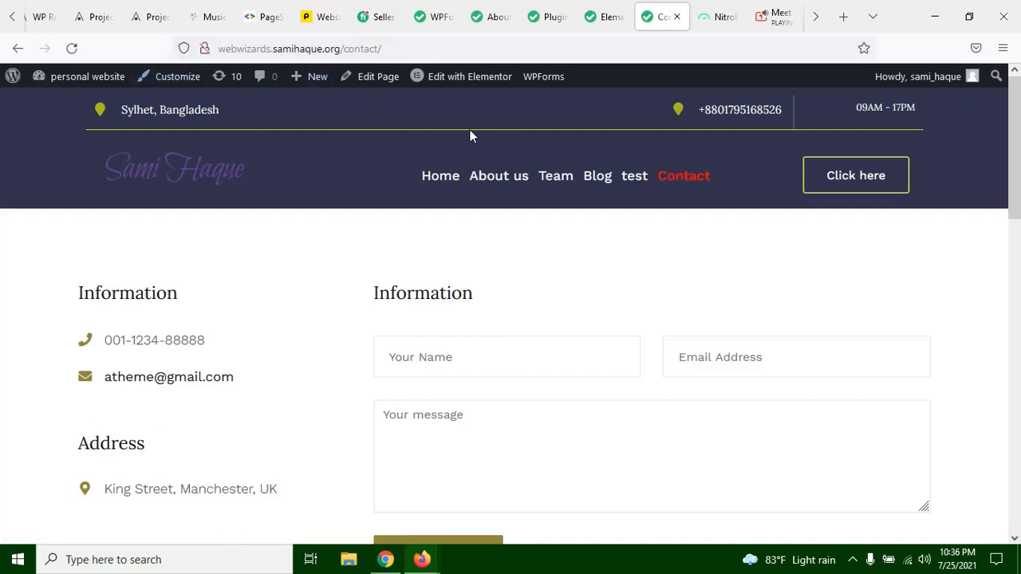
Step: Review the About Us page and its already open Elementor editing session, including the Our Attorneys section and the embedded form
left_click(549, 15)
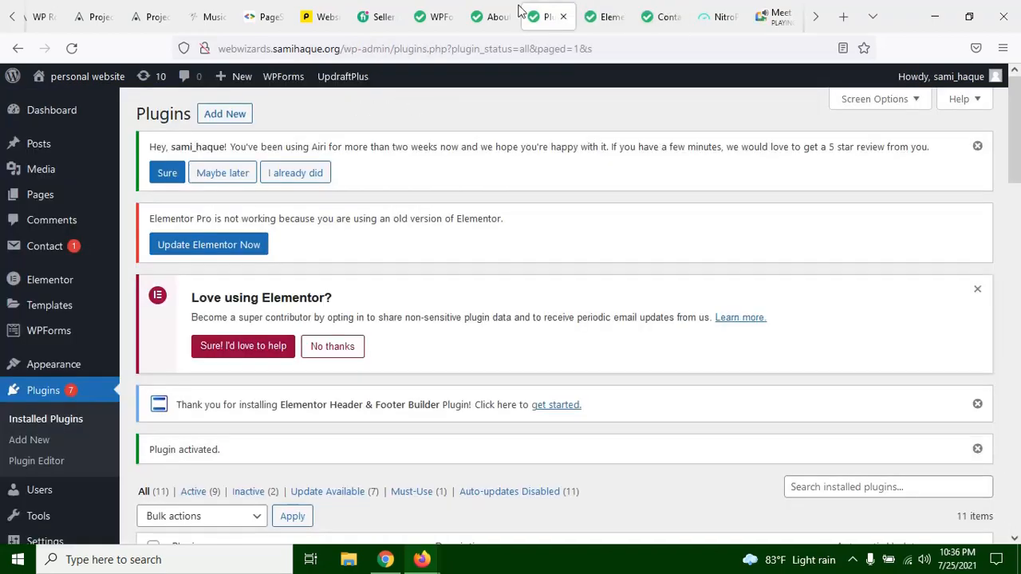
left_click(493, 16)
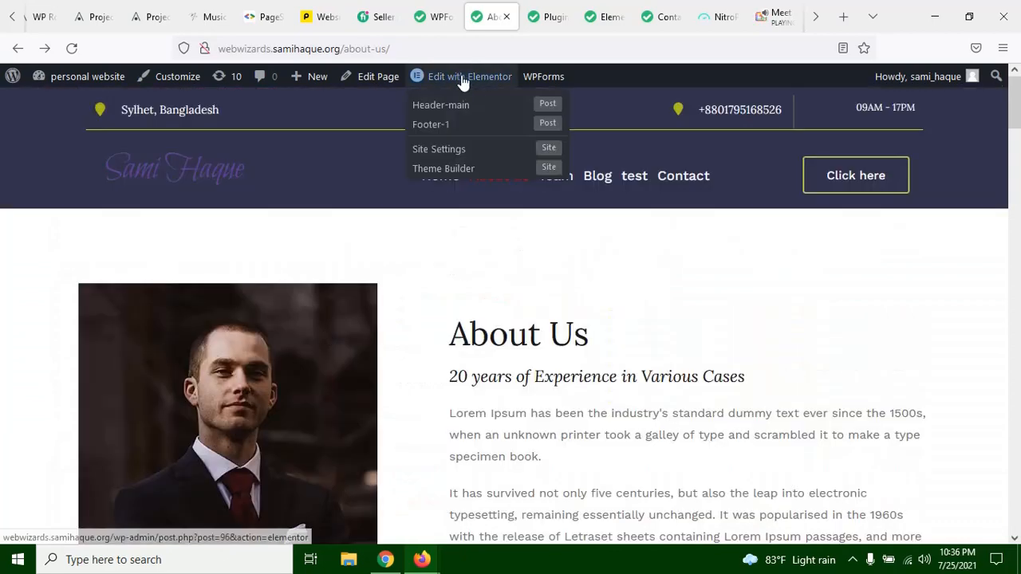
left_click(610, 22)
scroll(305, 317, "down", 6)
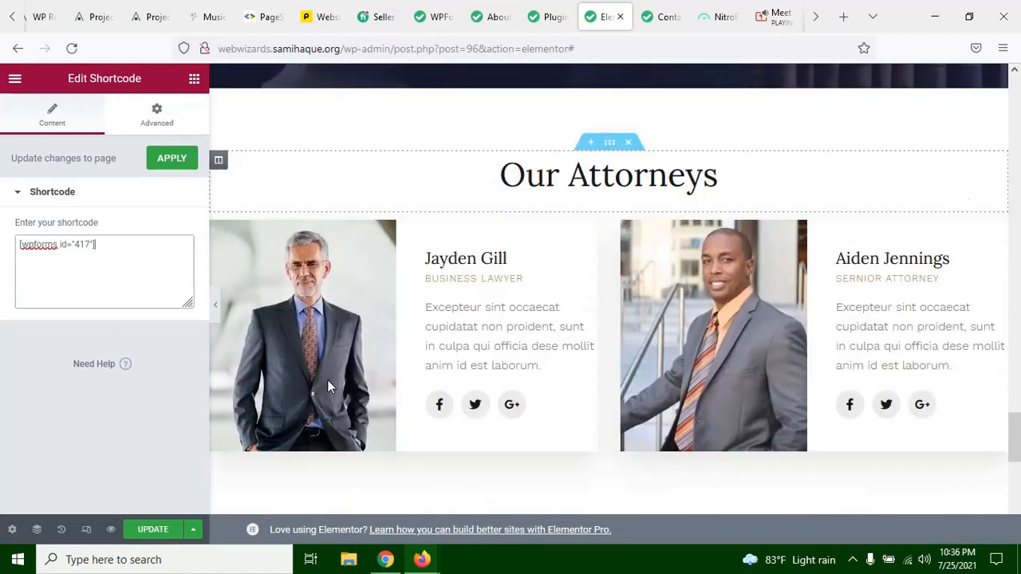
scroll(265, 365, "down", 1)
scroll(494, 239, "up", 12)
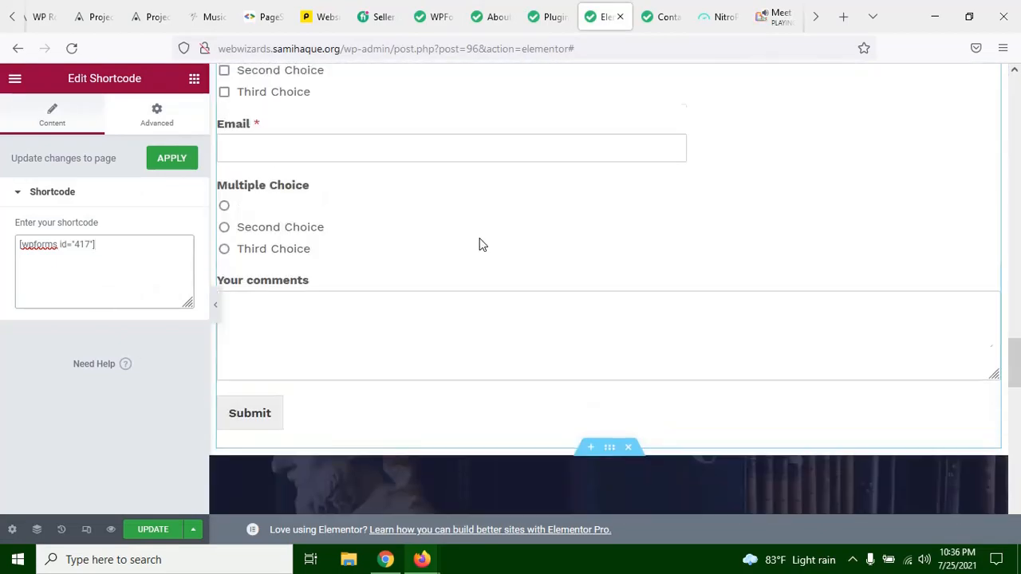
scroll(470, 255, "up", 8)
Step: Open the About Us page for editing with Elementor in a new browser tab
left_click(546, 24)
left_click(496, 18)
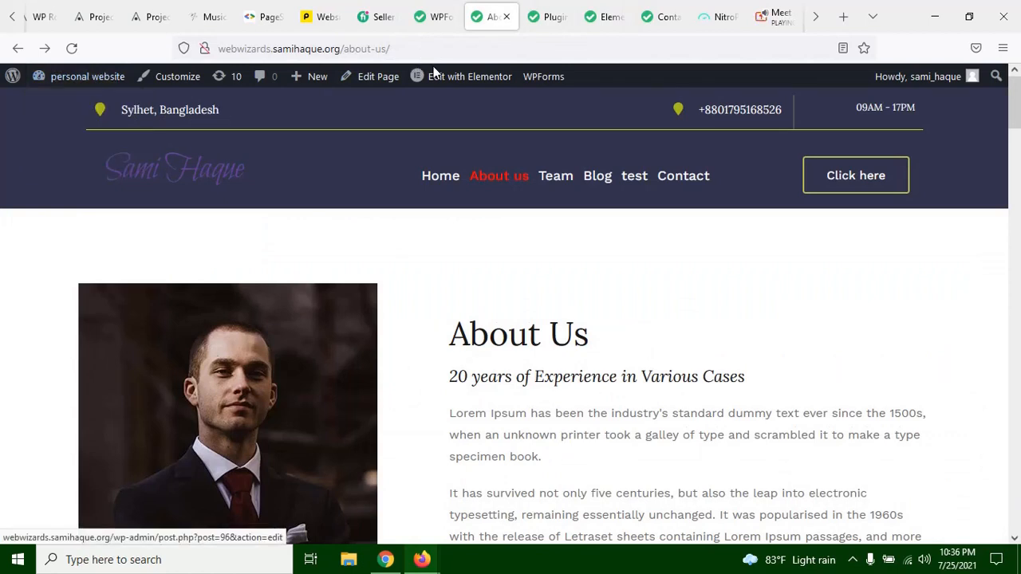
right_click(449, 80)
left_click(491, 90)
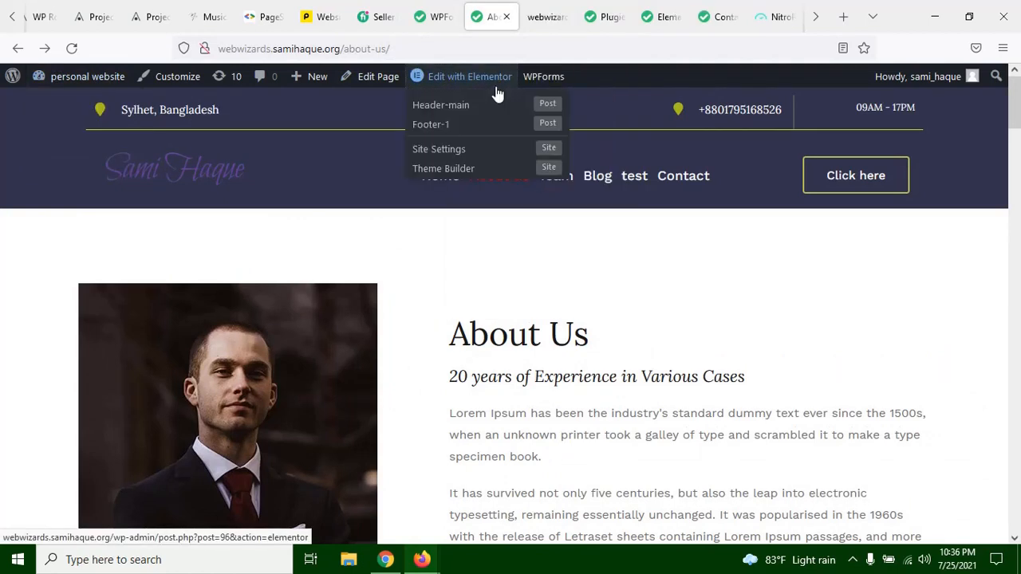
left_click(543, 22)
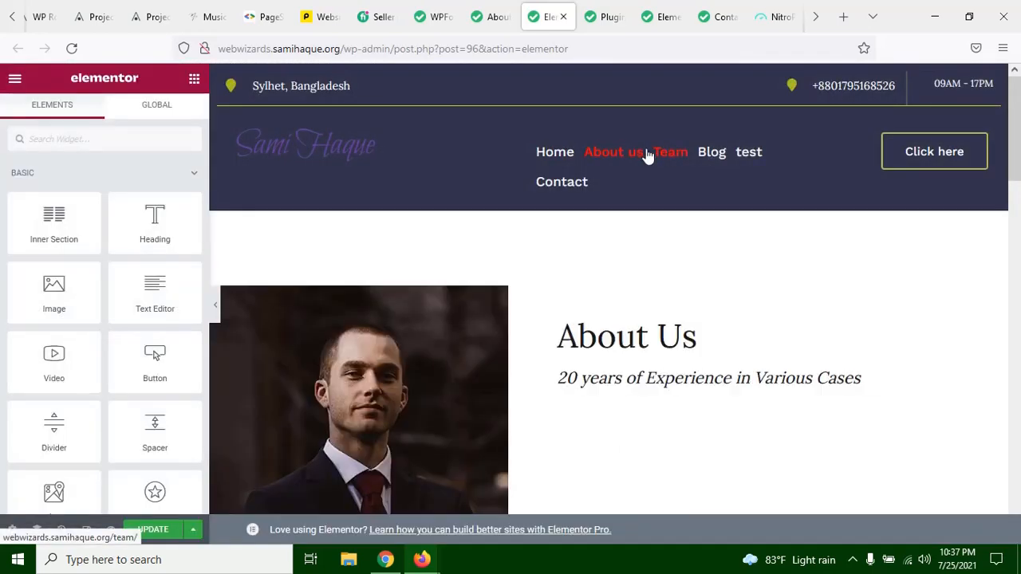
Step: Select the first Lorem Ipsum paragraph under About Us and look over the page content in the editor
scroll(670, 188, "down", 2)
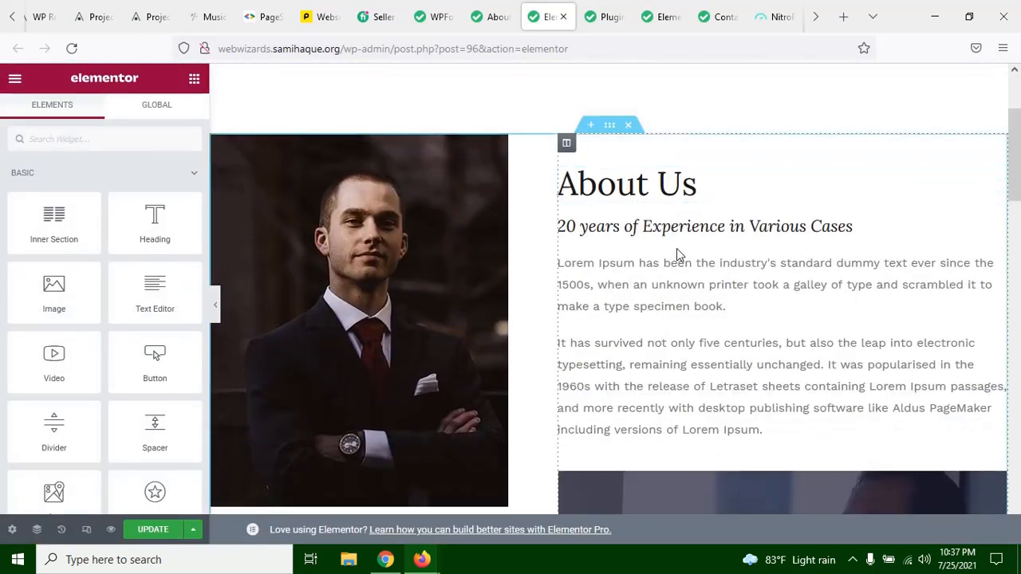
left_click(685, 281)
scroll(685, 282, "down", 6)
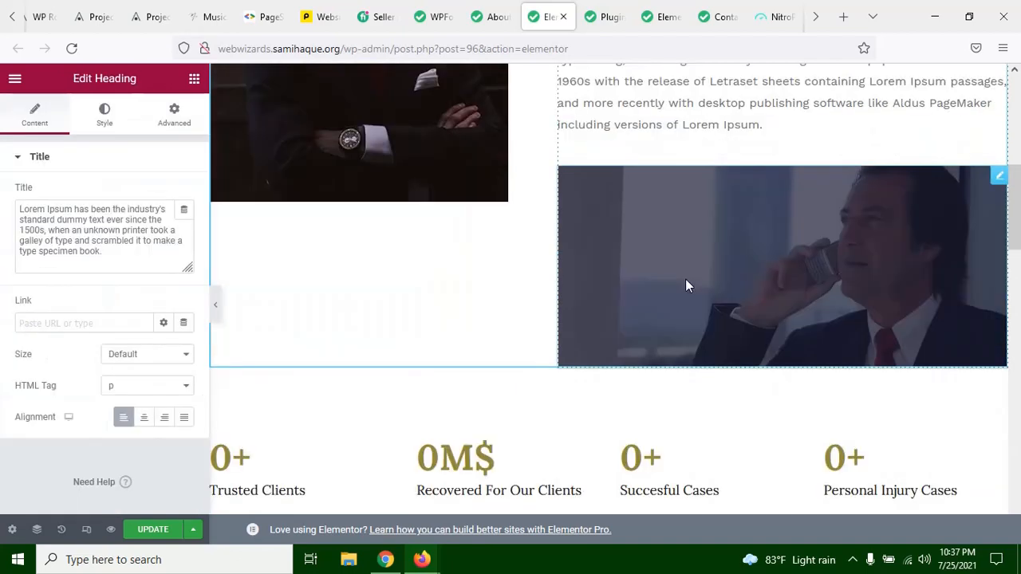
scroll(685, 278, "up", 4)
scroll(690, 284, "up", 4)
scroll(690, 285, "down", 5)
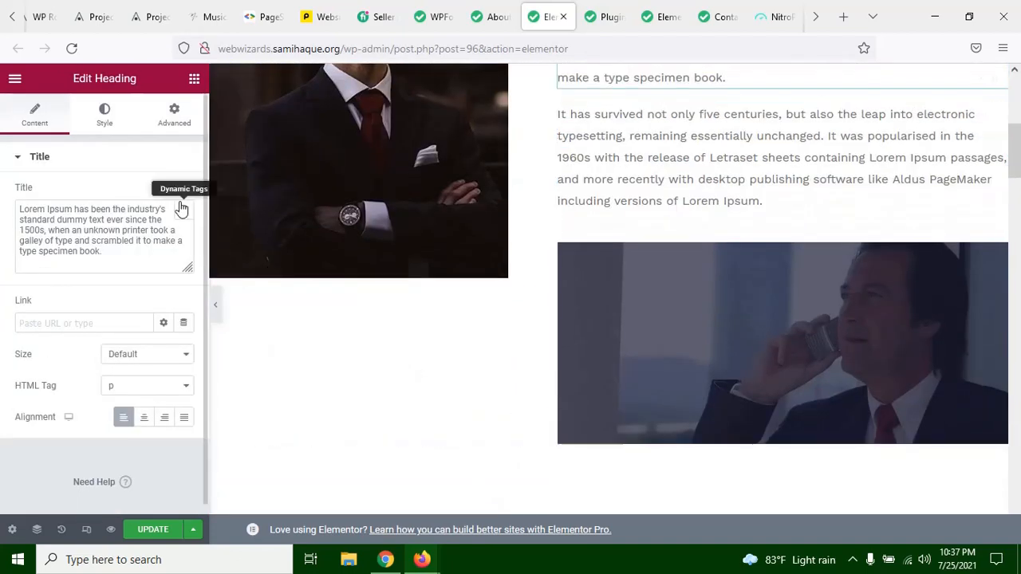
Step: Return to the Elementor widget list and examine the available widgets from the basic ones down to the WordPress category
left_click(193, 79)
scroll(46, 272, "down", 7)
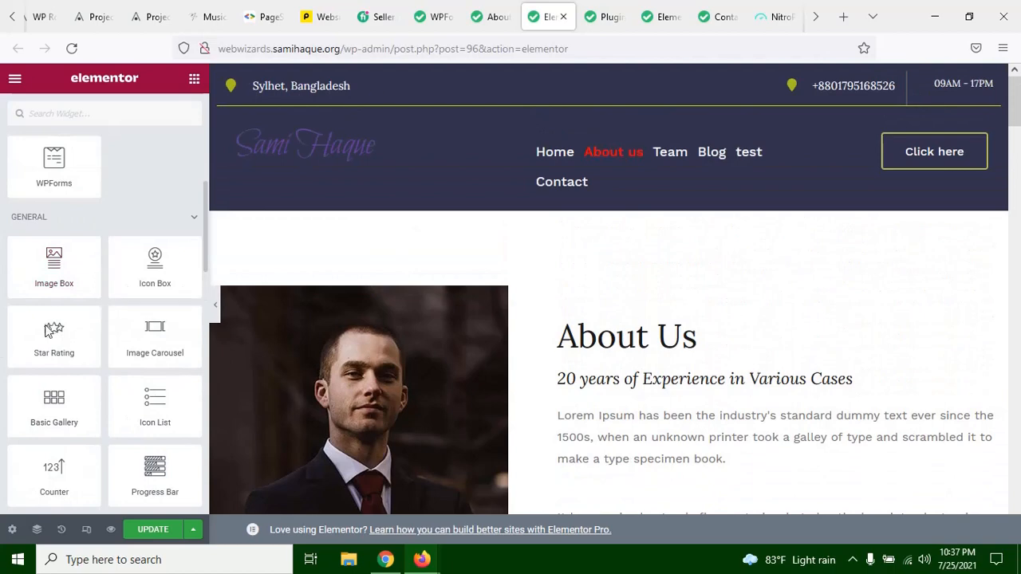
scroll(24, 337, "down", 5)
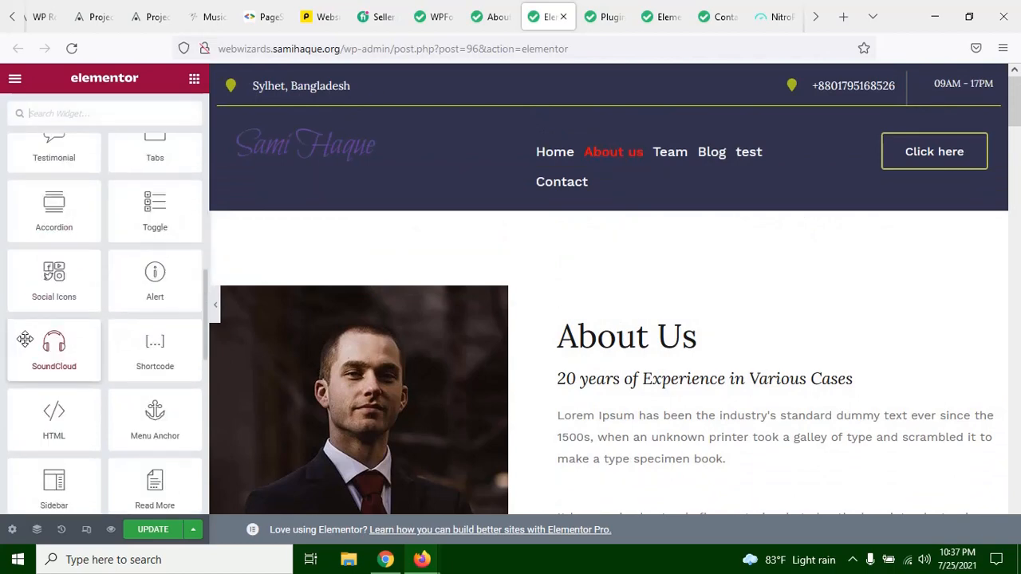
scroll(91, 224, "down", 4)
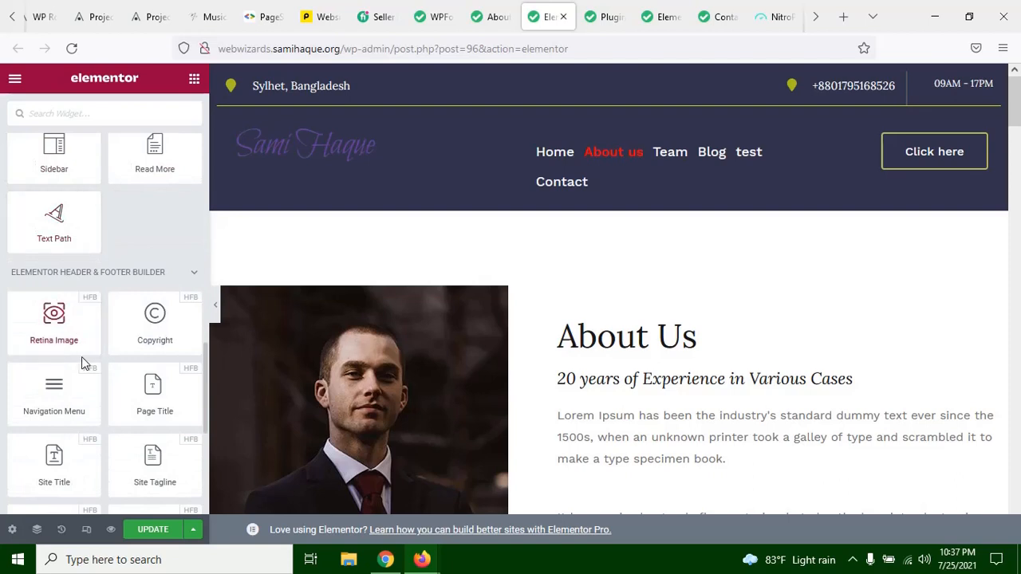
scroll(119, 269, "down", 3)
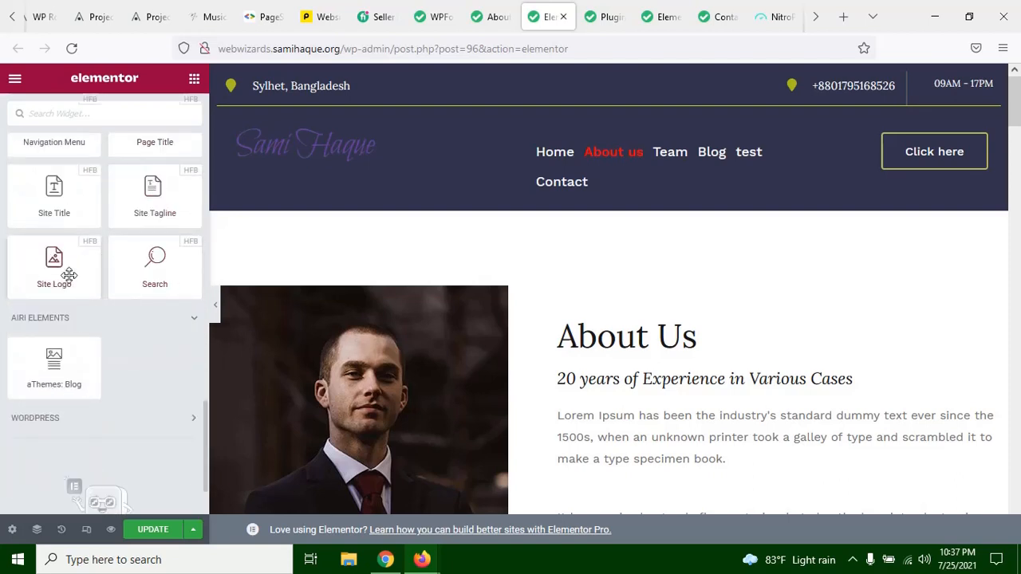
scroll(67, 274, "down", 2)
scroll(133, 422, "up", 2)
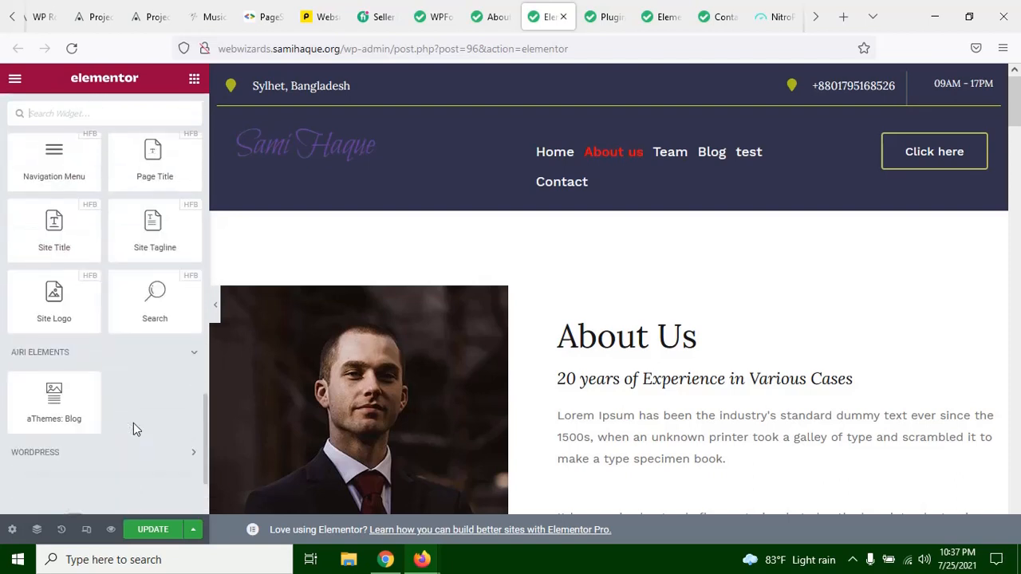
scroll(133, 427, "down", 2)
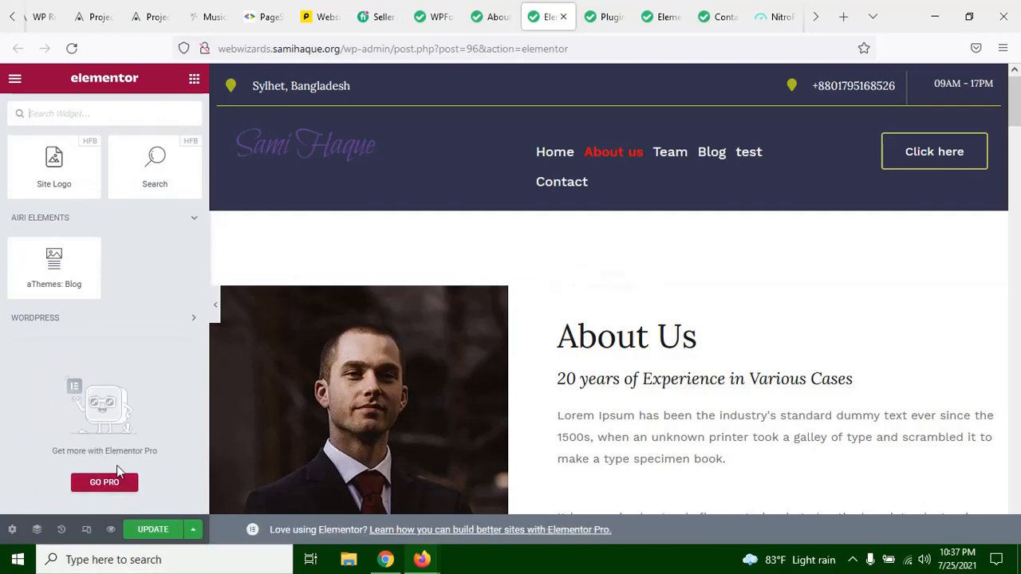
Step: Reload the live About Us page and view the test form in WPForms while it loads
left_click(476, 20)
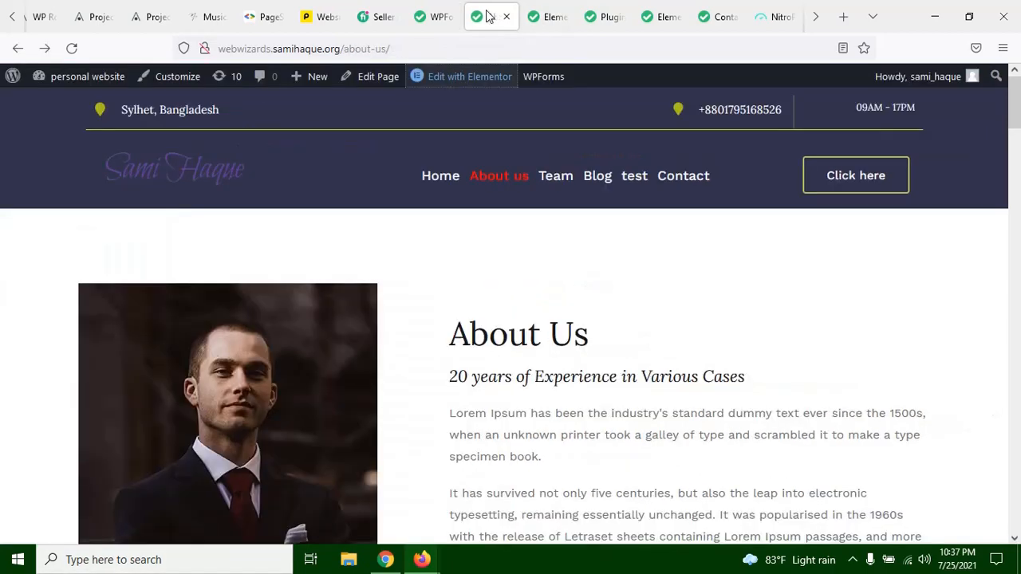
key("F5")
left_click(435, 9)
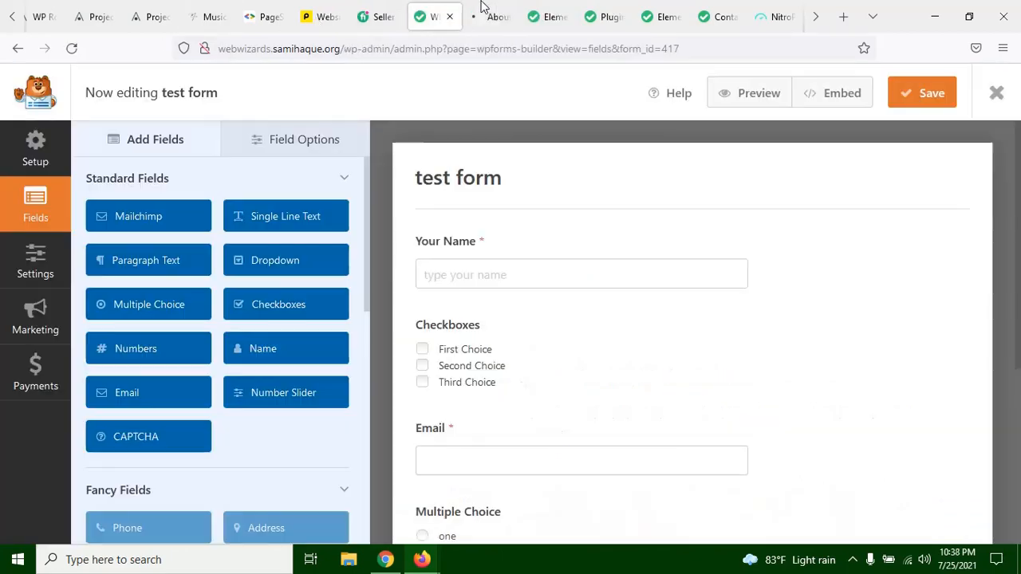
Step: Search the Elementor widgets of the About Us page for "blog", "post" and "grid"
left_click(549, 16)
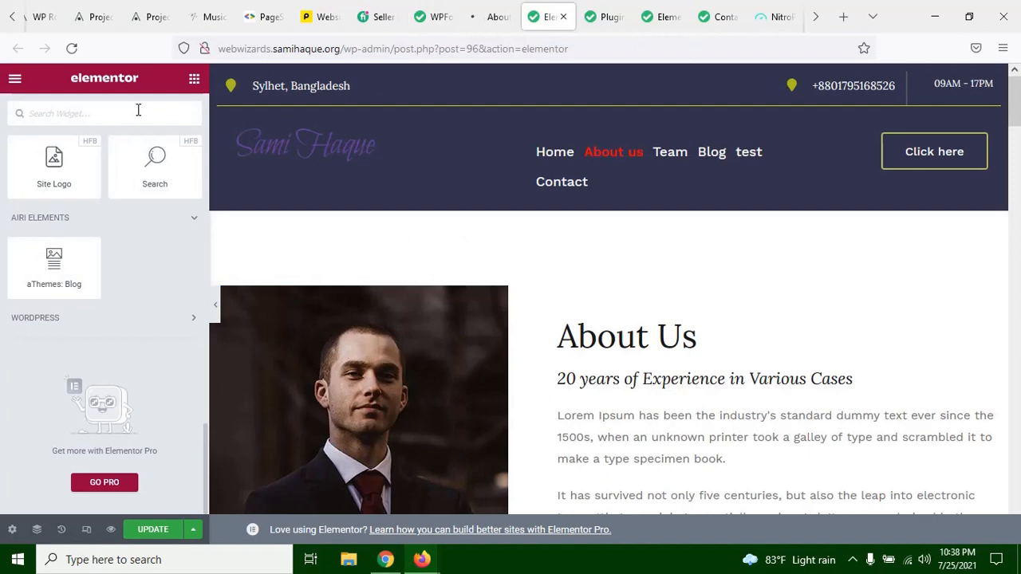
type("b")
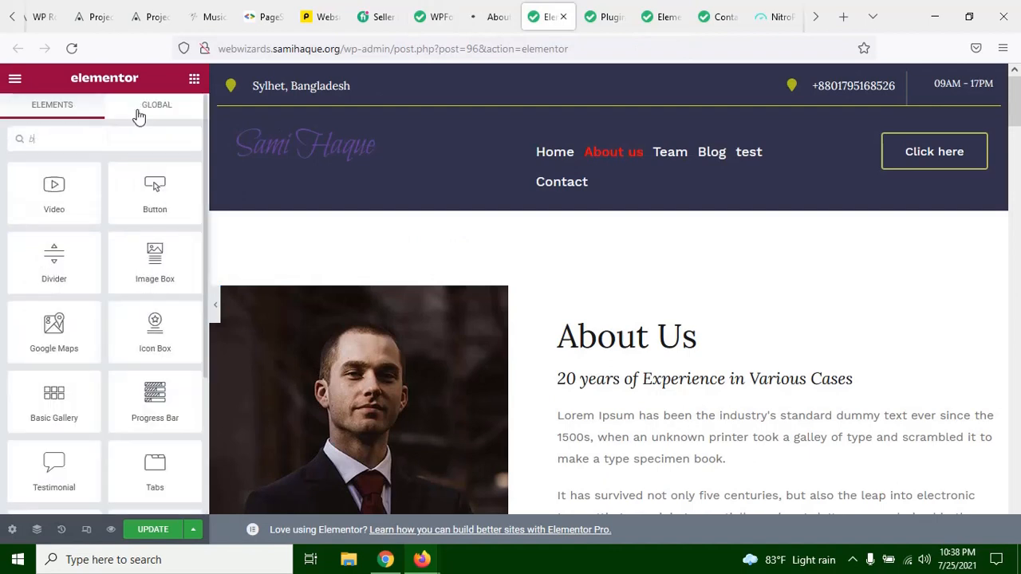
type("log")
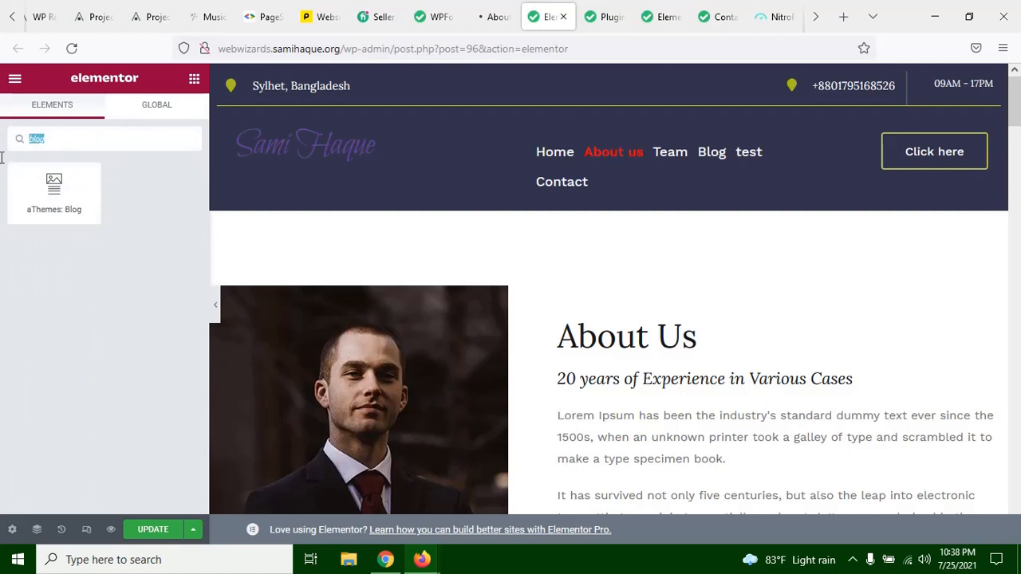
type("post")
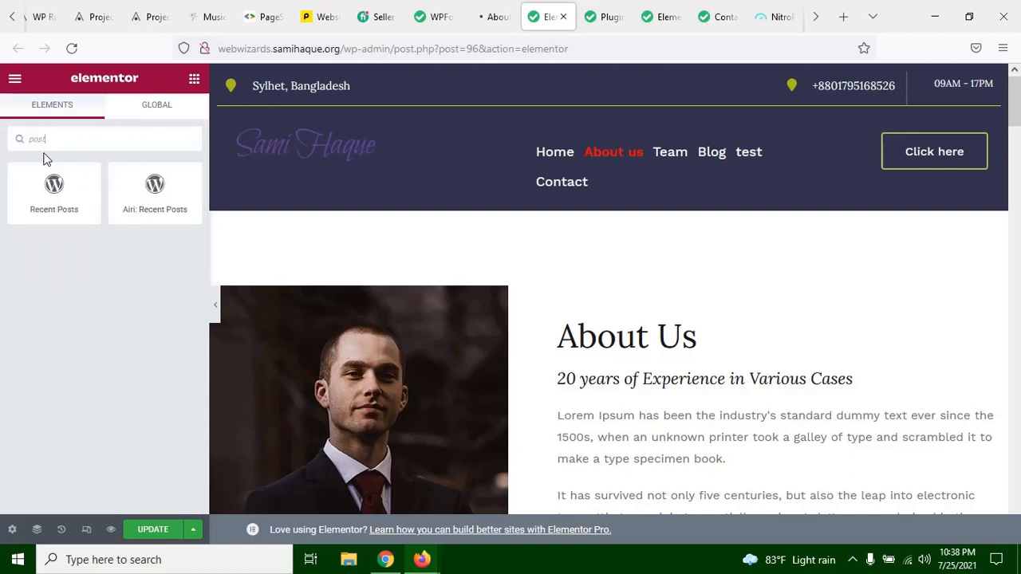
left_click_drag(64, 140, 3, 142)
type("grif")
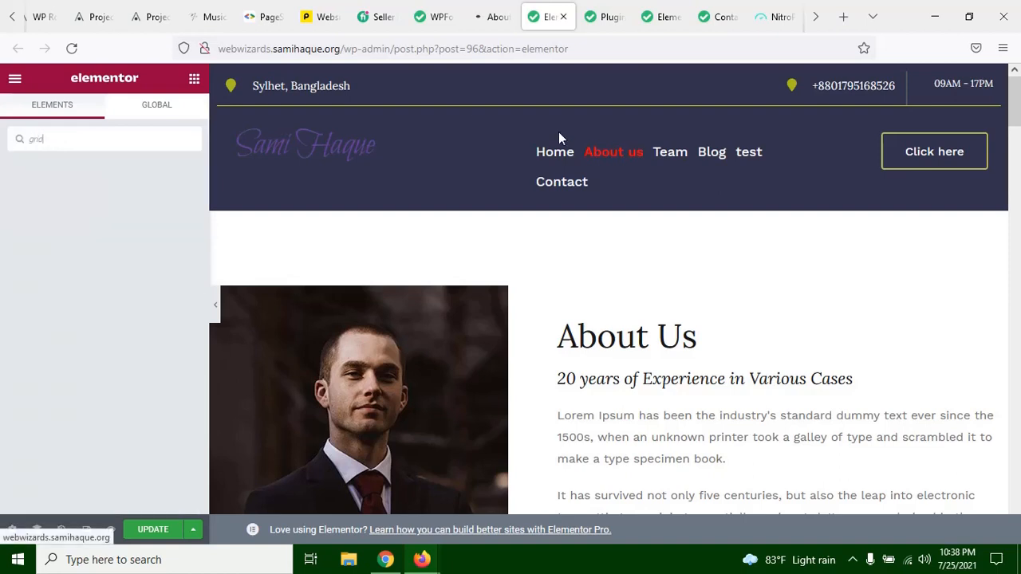
Step: Check the loading progress of the live About Us page, glancing at the test form in between
left_click(491, 19)
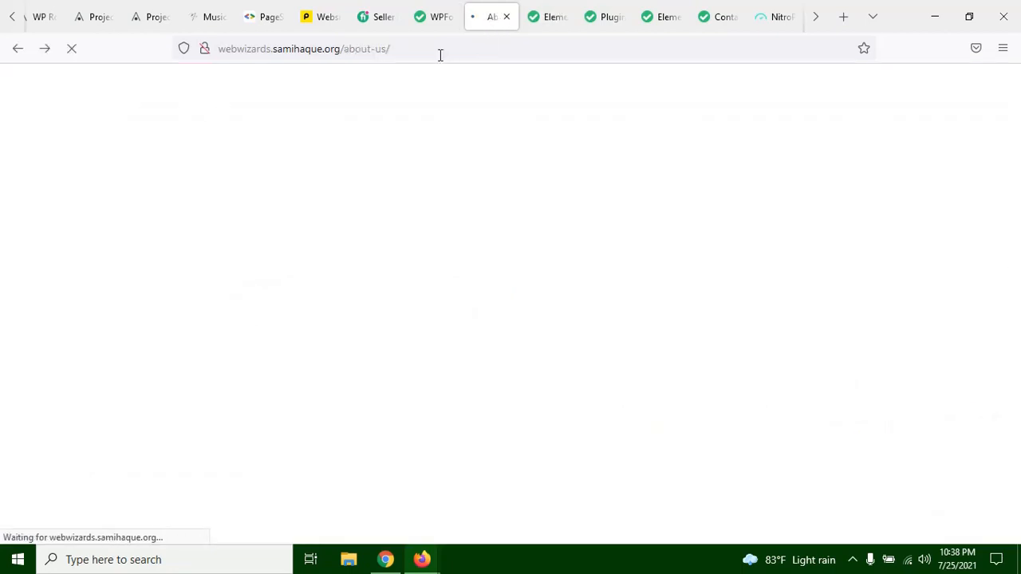
left_click(435, 18)
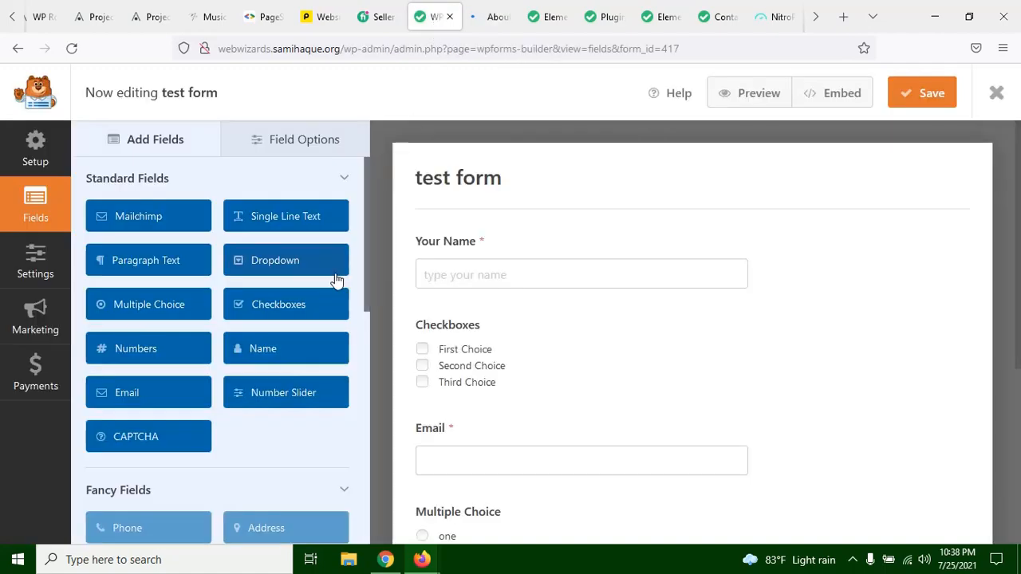
left_click(494, 20)
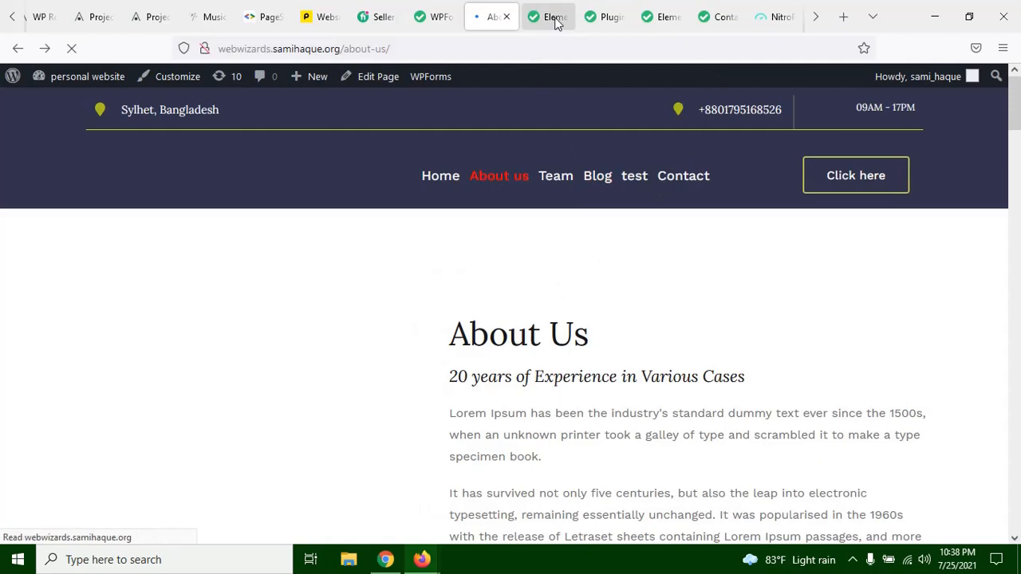
Step: Examine the Elementor update and compatibility notices on the Plugins page and return to its heading
left_click(600, 18)
scroll(358, 304, "down", 7)
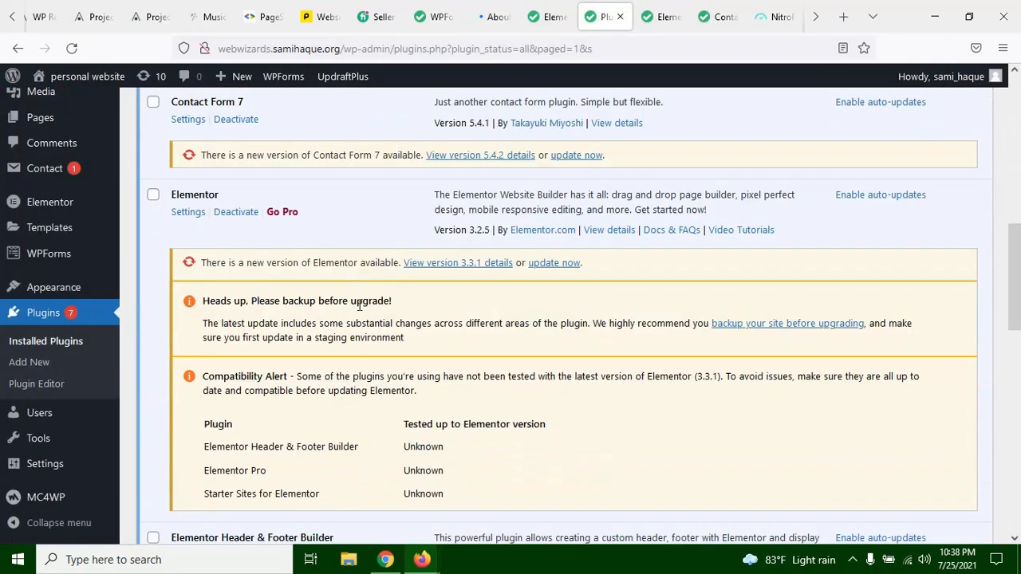
scroll(359, 311, "up", 2)
scroll(359, 316, "down", 5)
scroll(308, 322, "up", 2)
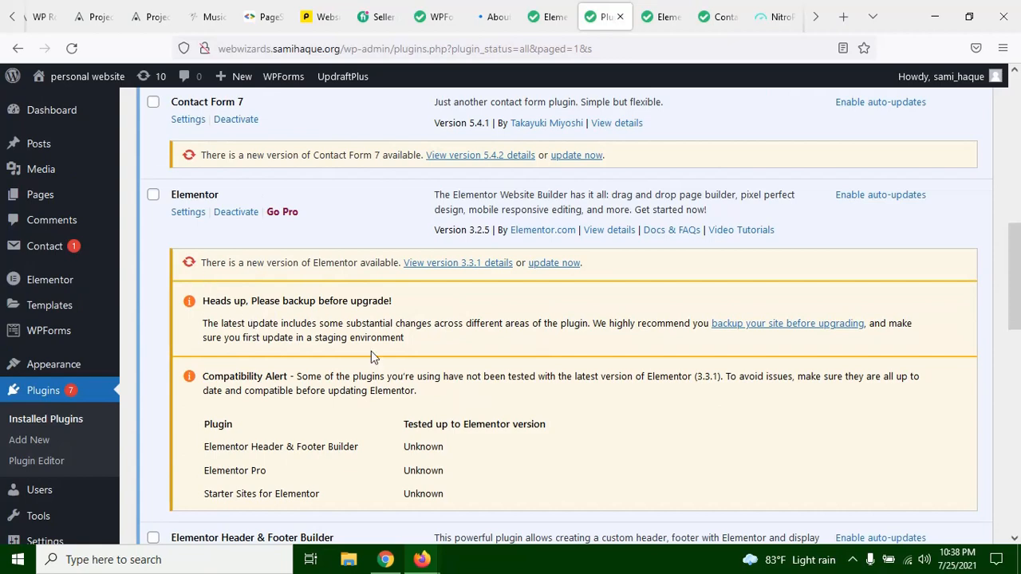
scroll(351, 353, "up", 8)
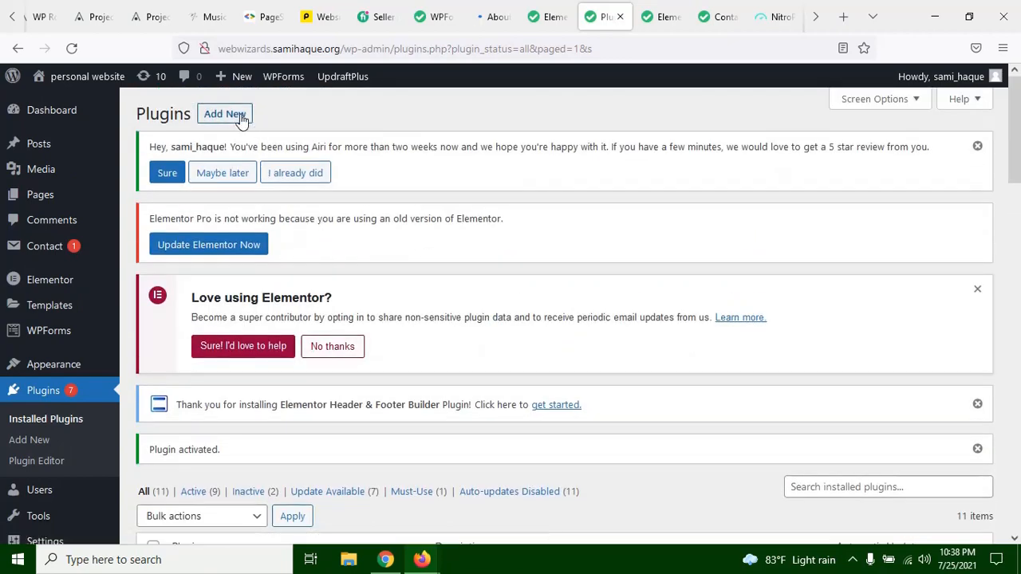
Step: Upload elementor-3.3.1n.zip from the Elementor packages folder as a new plugin and start its installation
left_click(241, 117)
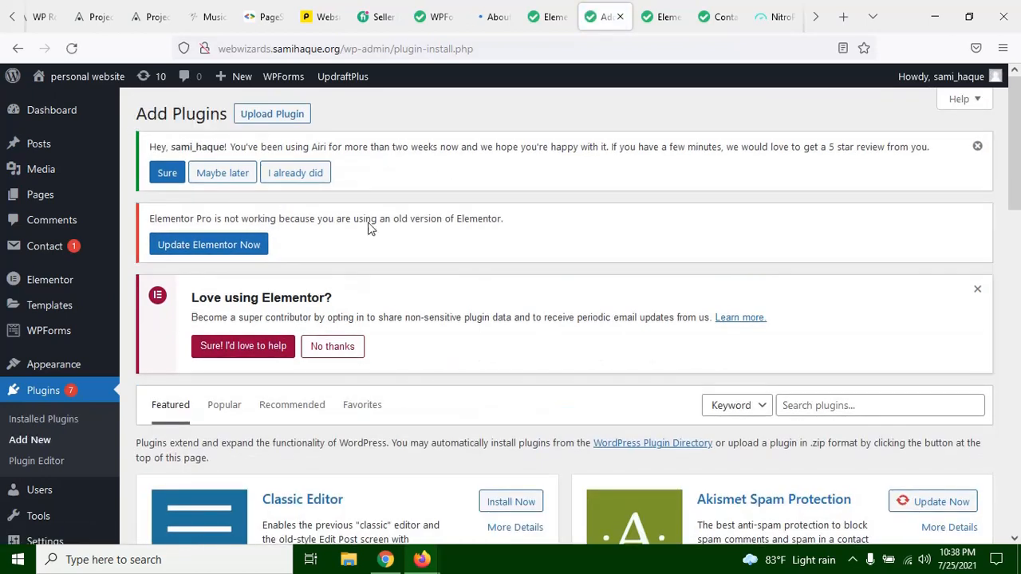
left_click(276, 120)
left_click(470, 510)
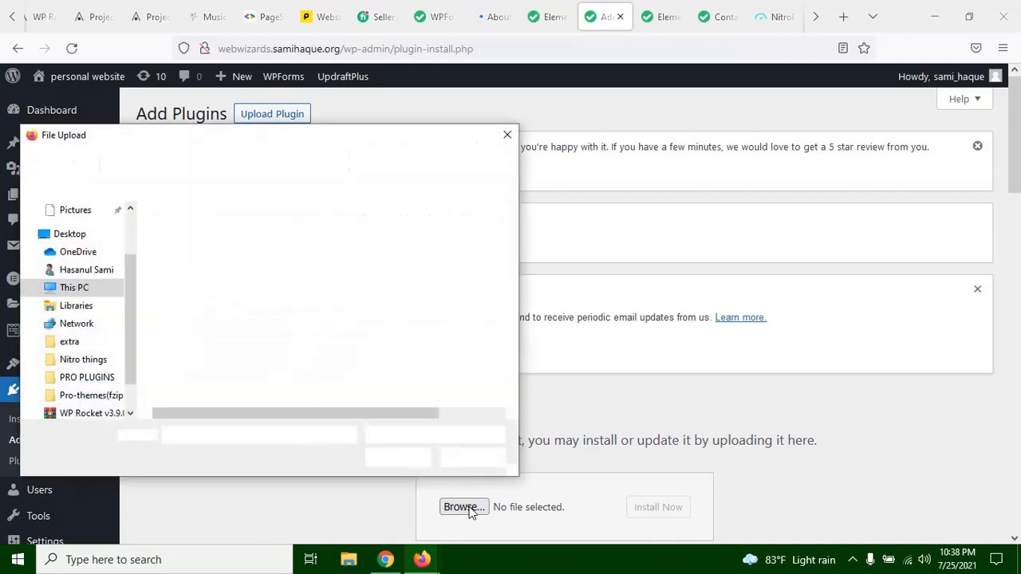
left_click(234, 234)
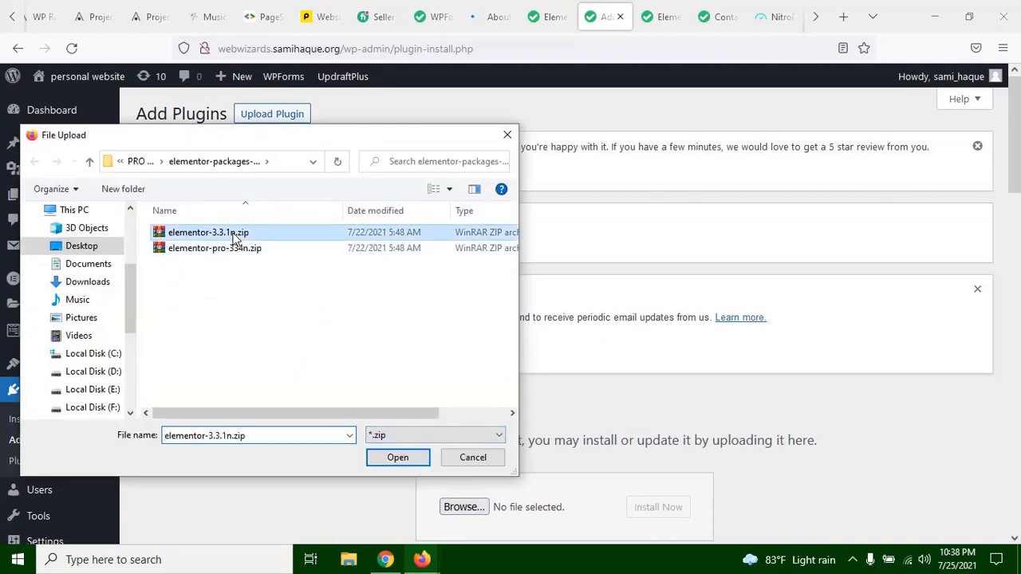
left_click(394, 465)
scroll(674, 490, "down", 3)
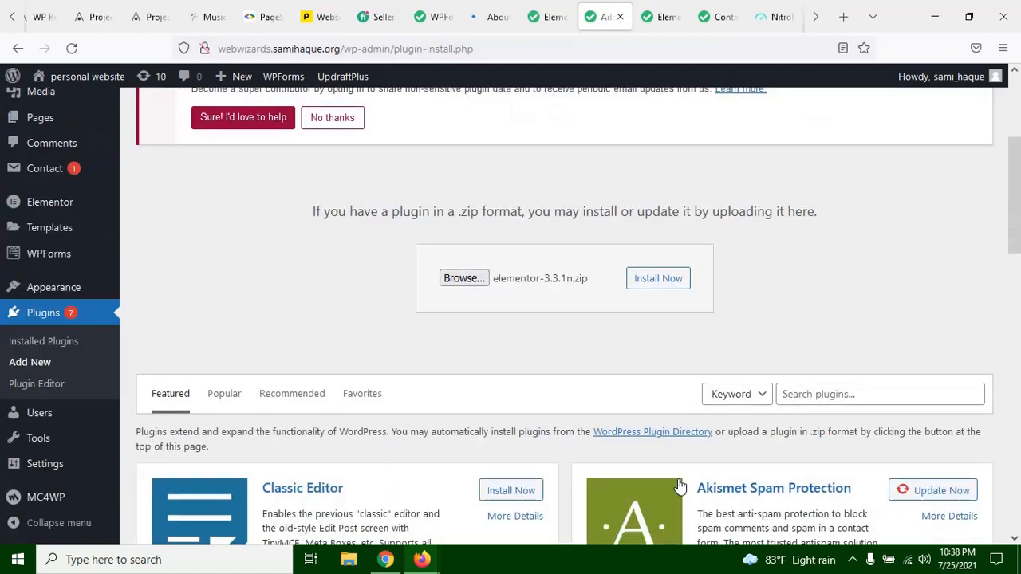
left_click(661, 276)
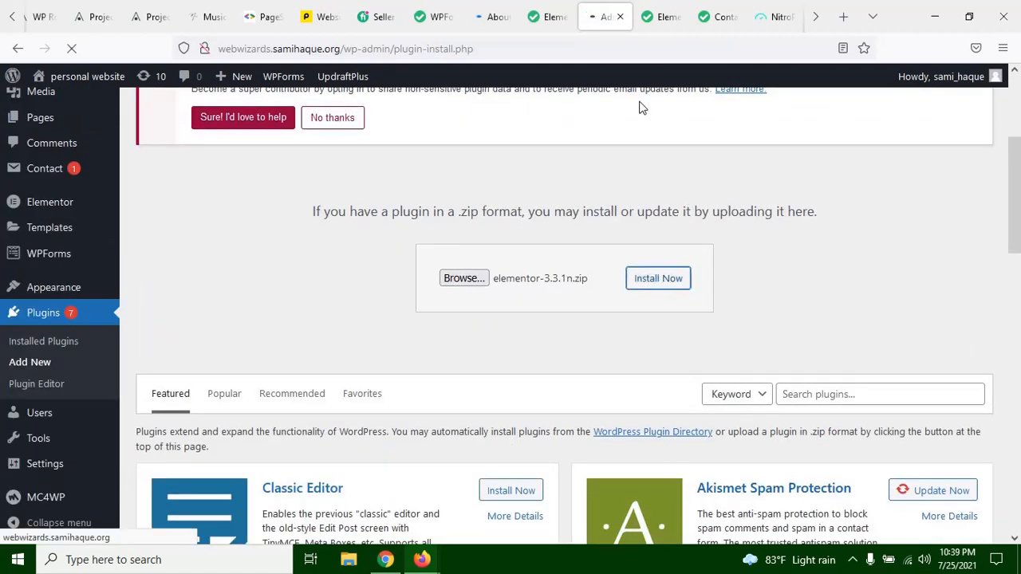
Step: Look through the live About Us page down to its embedded form while the plugin installs
left_click(494, 17)
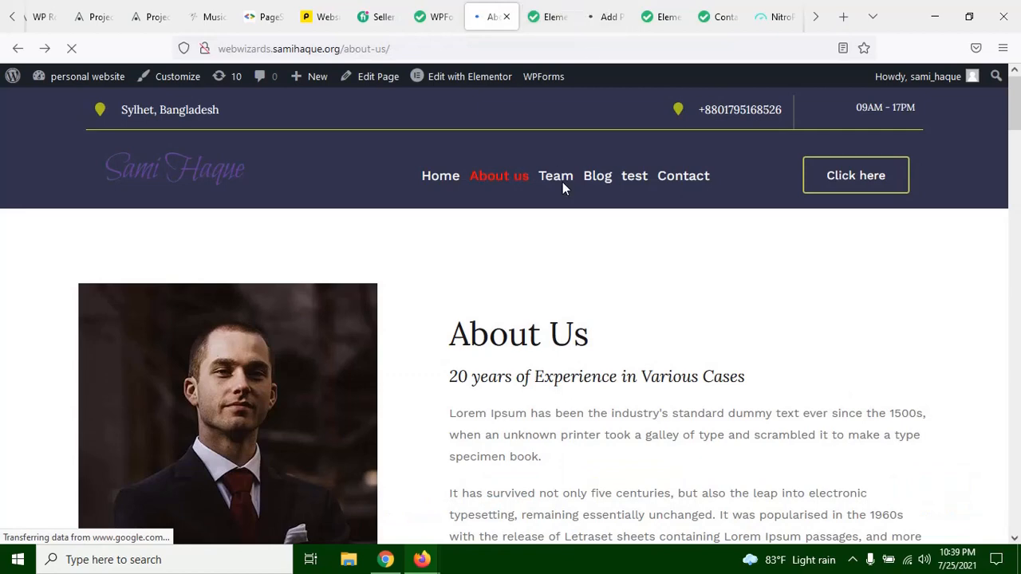
scroll(563, 182, "down", 20)
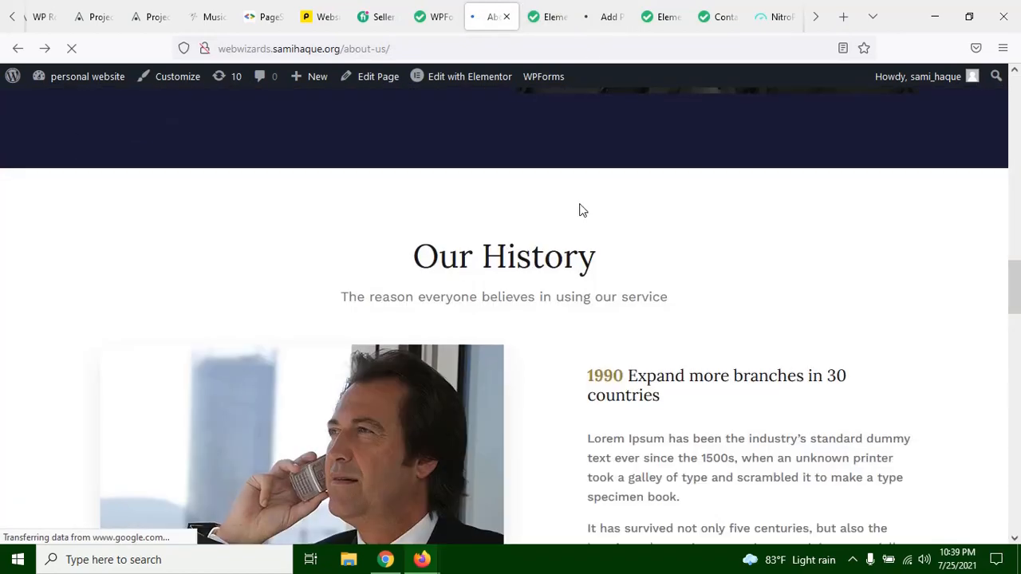
scroll(579, 210, "down", 9)
scroll(579, 203, "up", 3)
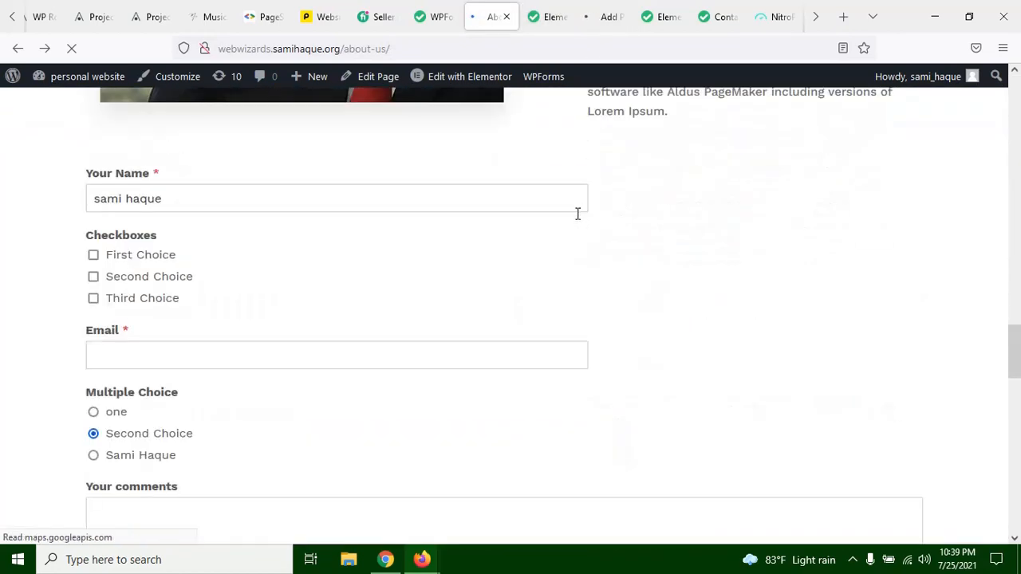
scroll(511, 265, "up", 2)
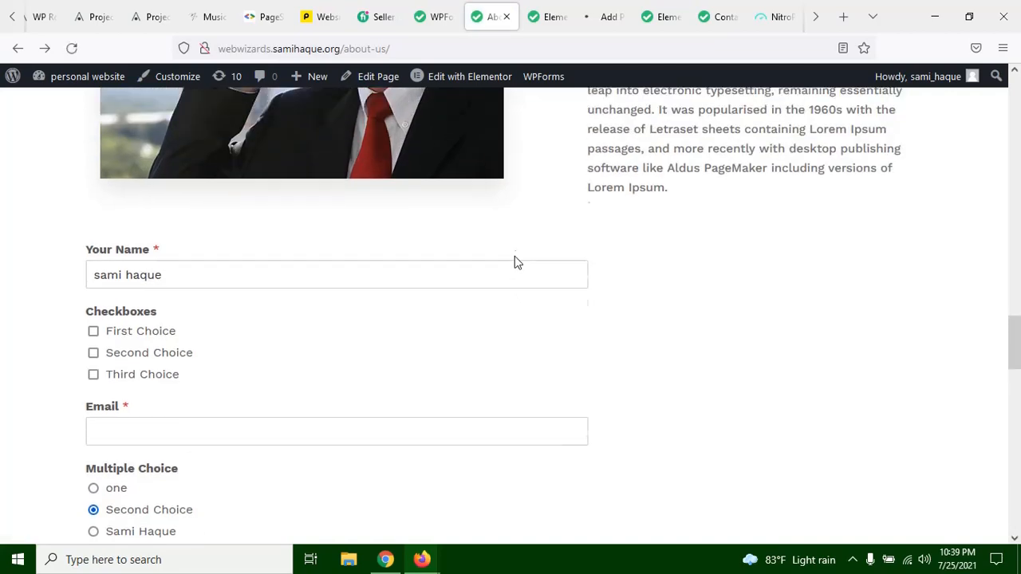
scroll(550, 175, "up", 5)
scroll(554, 170, "up", 2)
Step: Replace the current Elementor plugin with the uploaded 3.3.1 version and open the WordPress dashboard
left_click(604, 17)
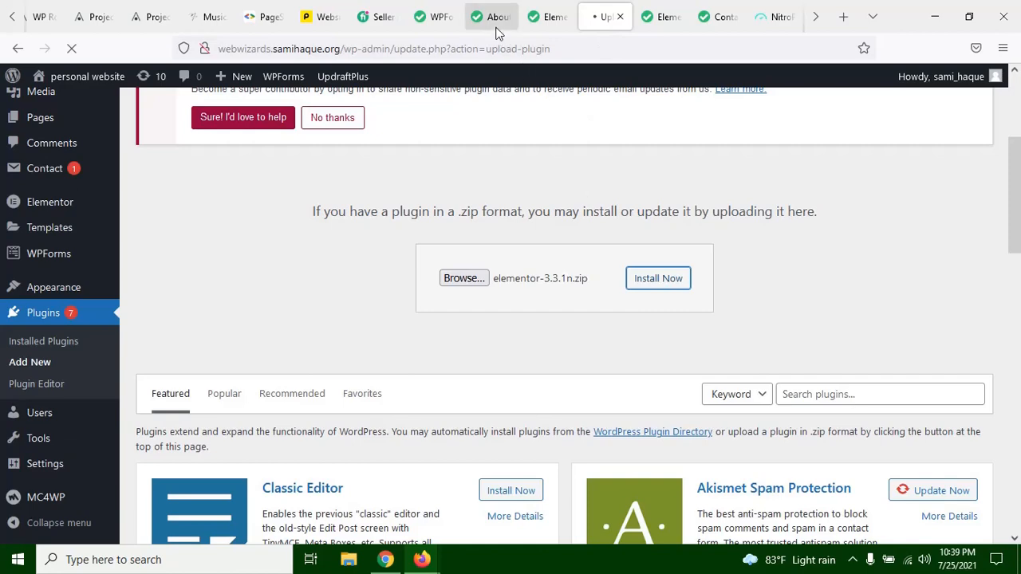
scroll(498, 301, "down", 5)
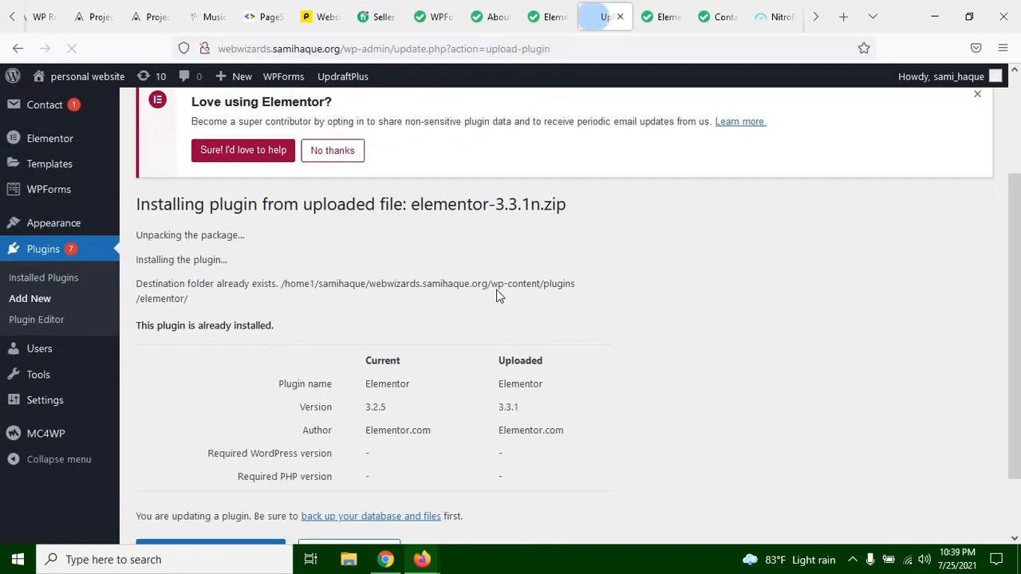
left_click(182, 483)
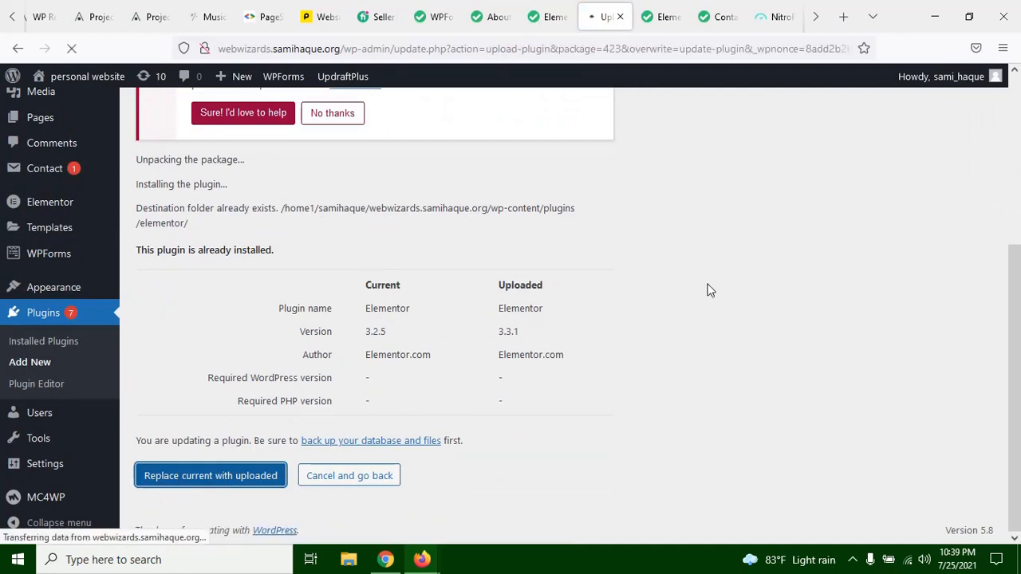
scroll(691, 289, "up", 1)
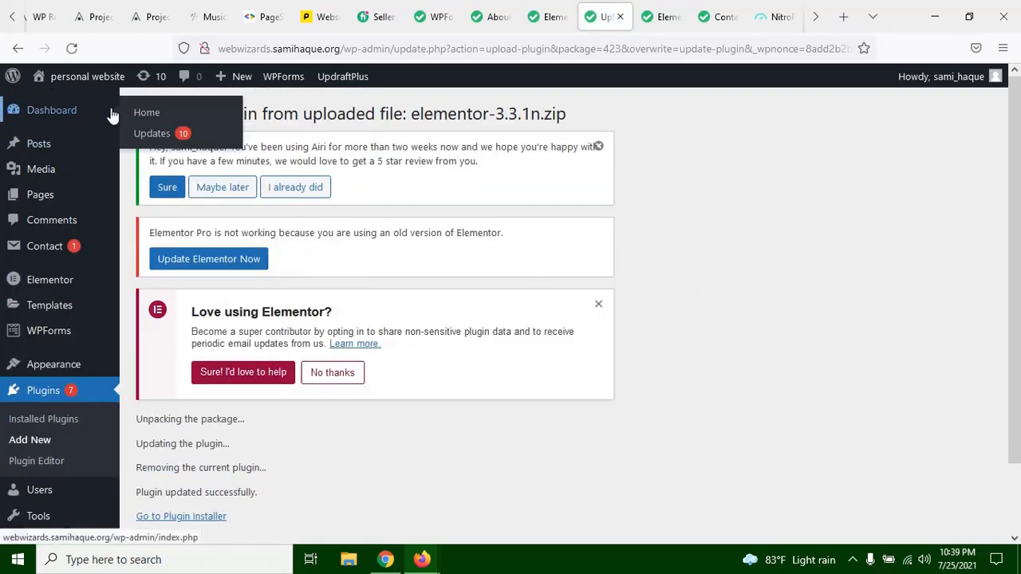
left_click(52, 110)
Step: Reload the live About Us page and close both Elementor editor tabs, leaving the page without saving
left_click(500, 9)
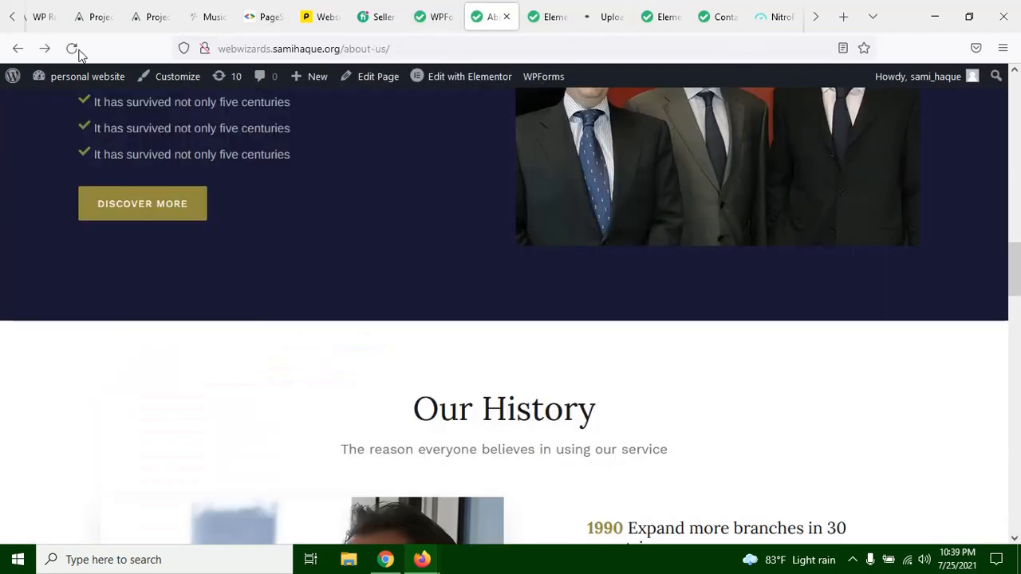
left_click(532, 17)
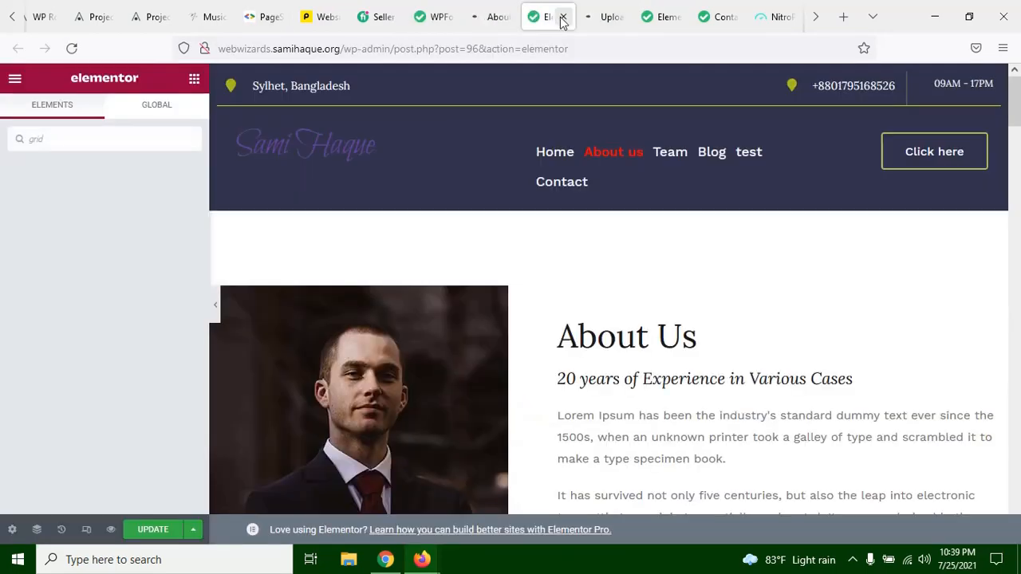
left_click(562, 17)
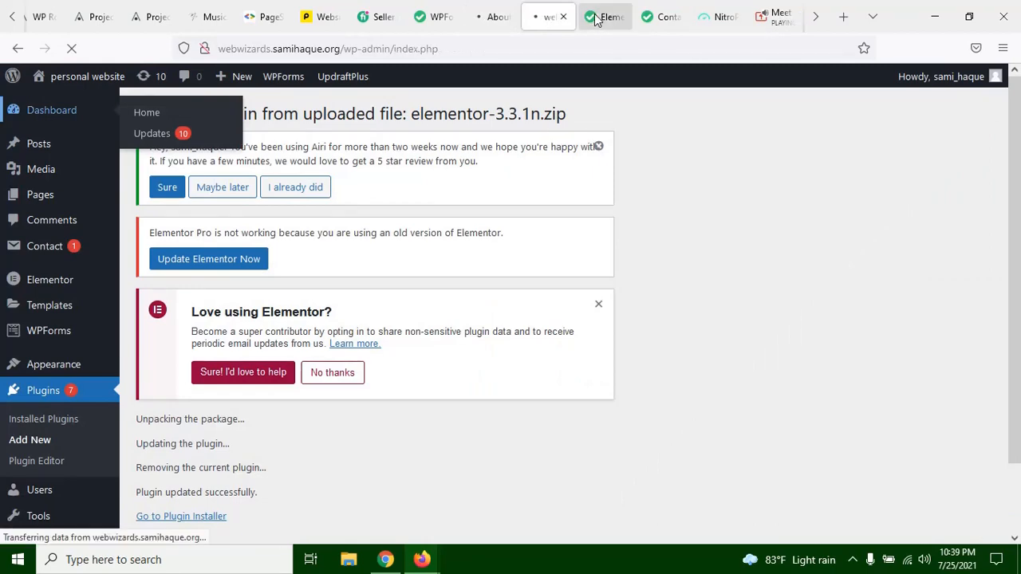
left_click(604, 19)
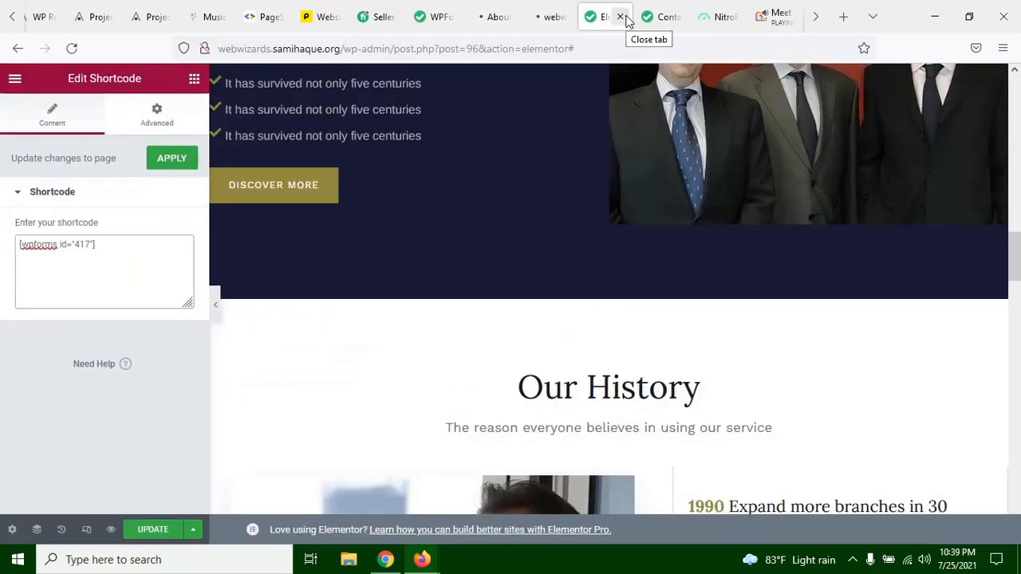
left_click(619, 17)
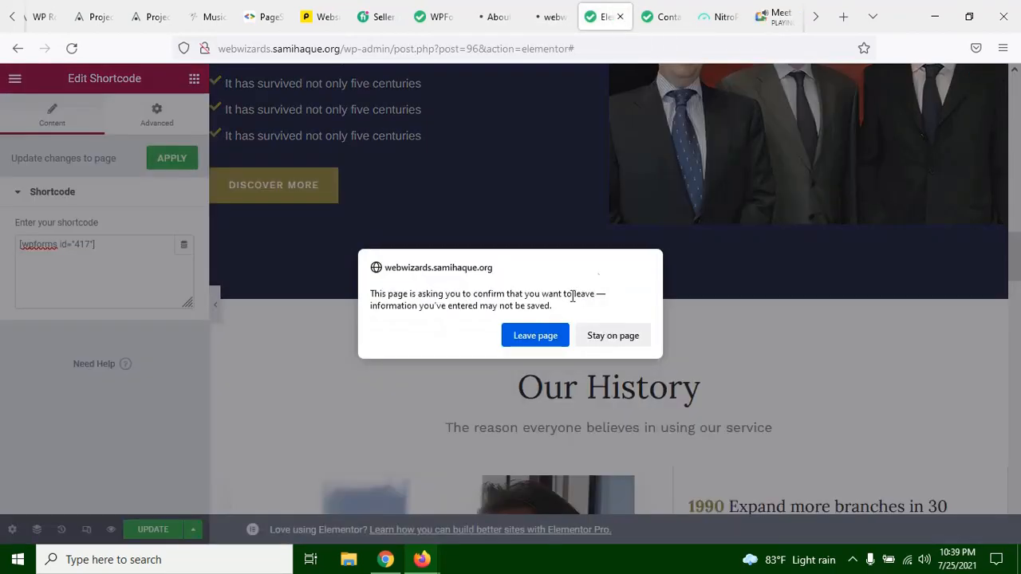
left_click(536, 335)
Step: Check the loading progress of the dashboard and the About Us page, viewing the WPForms test form in between
left_click(549, 8)
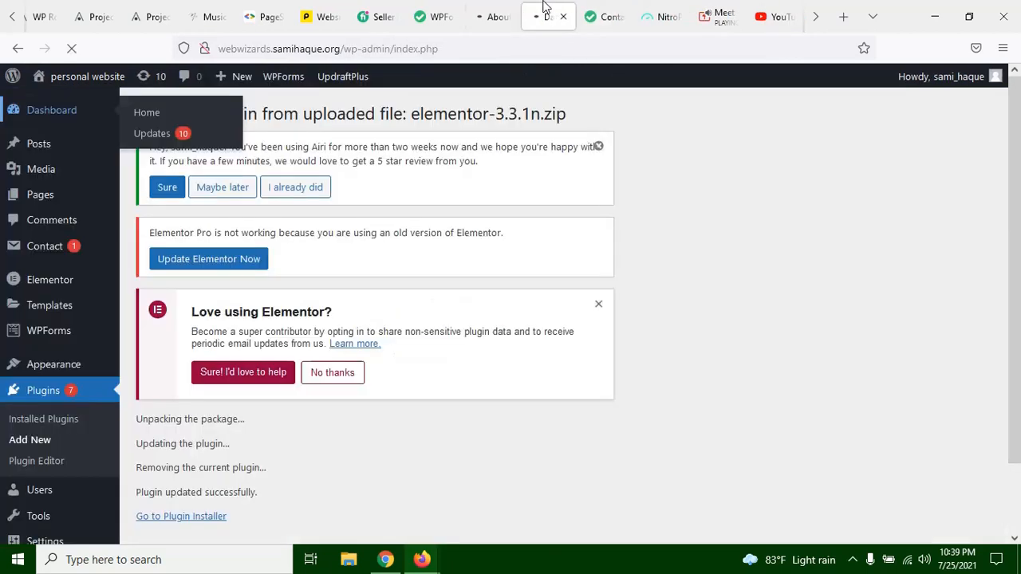
left_click(502, 11)
left_click(526, 6)
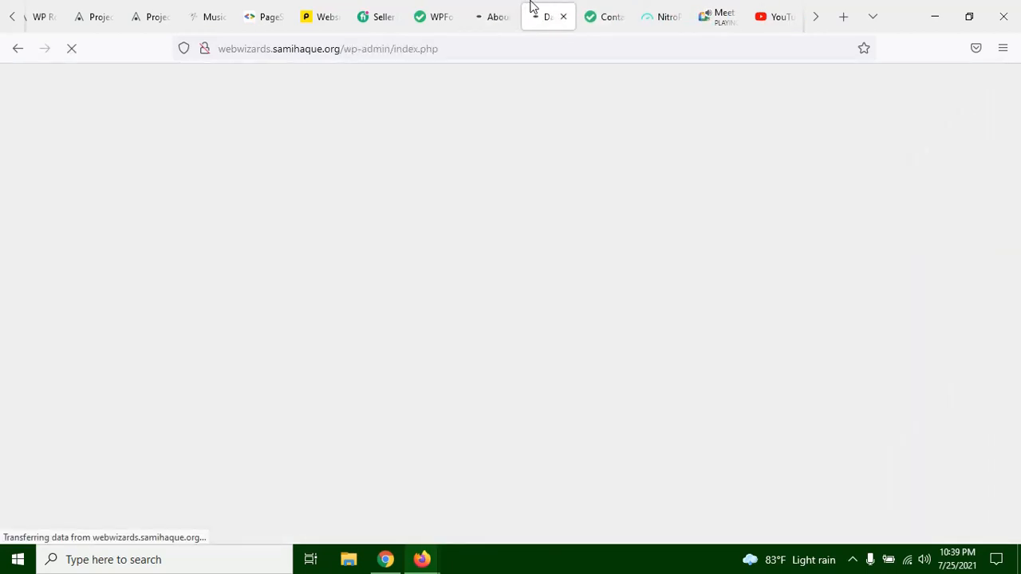
left_click(445, 7)
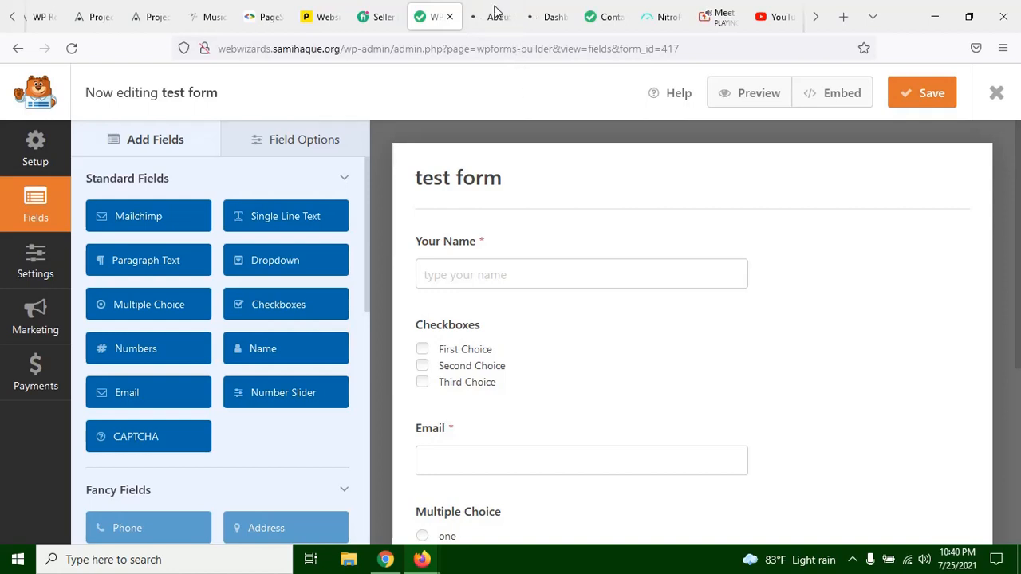
left_click(558, 30)
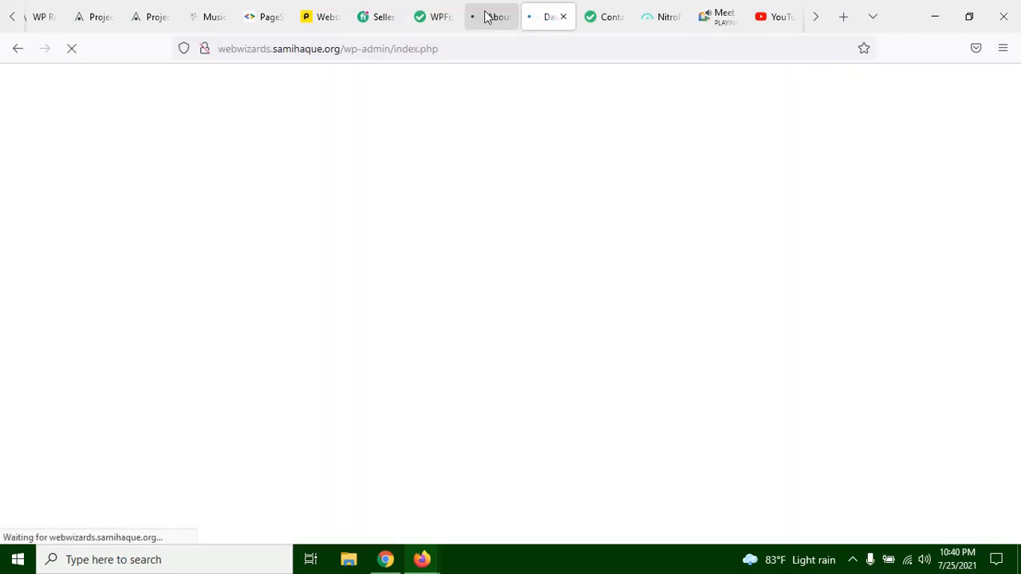
left_click(485, 15)
Step: Try to add a CAPTCHA field to the test form in WPForms and dismiss the notice
left_click(435, 16)
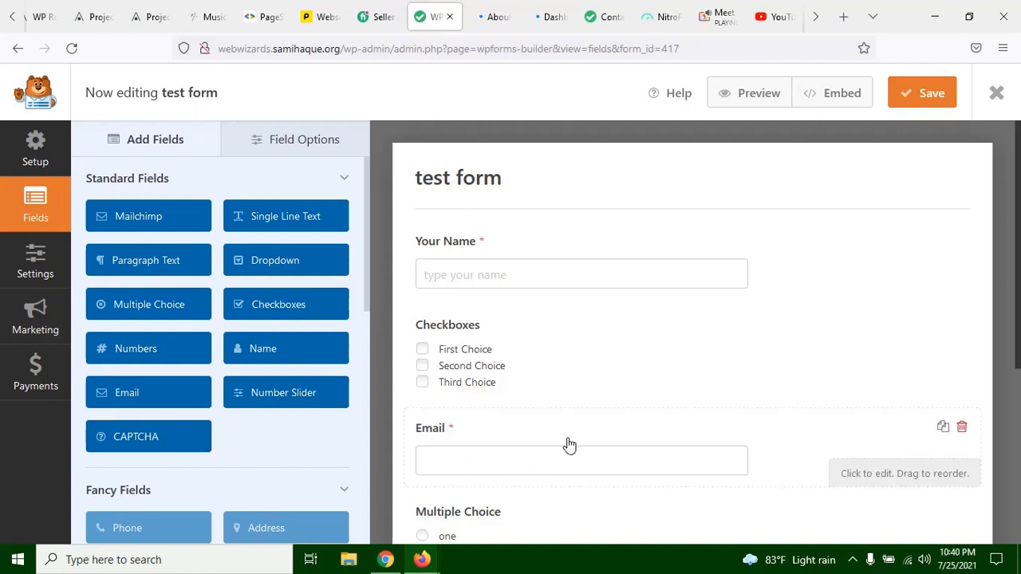
scroll(626, 378, "down", 3)
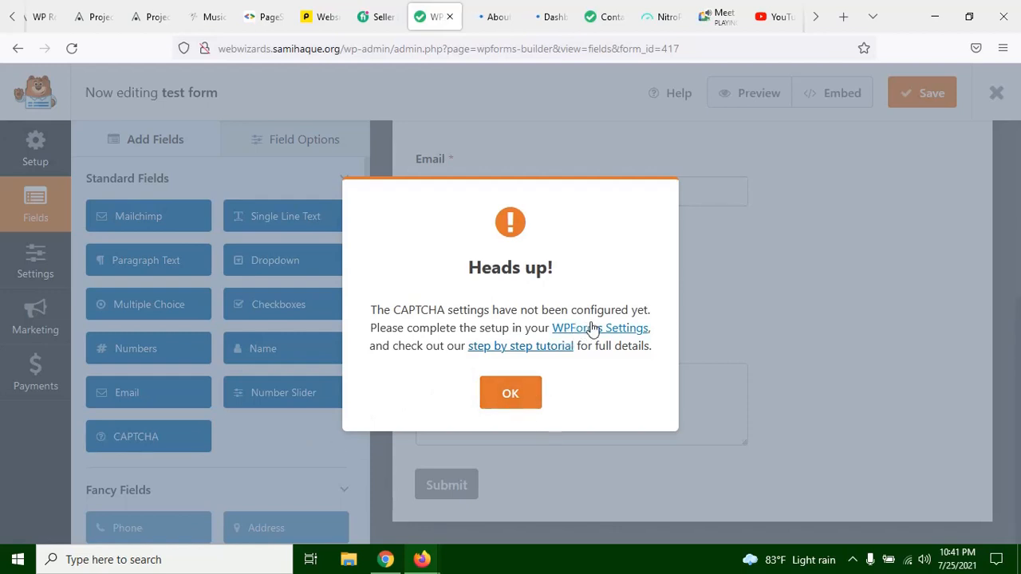
left_click(510, 397)
Step: Examine the reloaded About Us page from its Our History section back up to the header
left_click(495, 15)
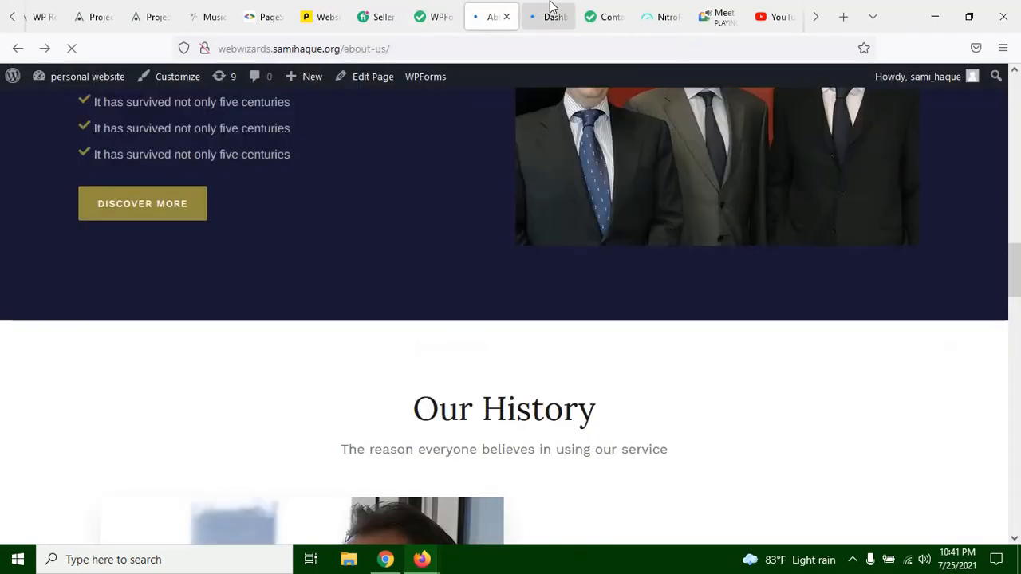
scroll(629, 252, "up", 3)
scroll(629, 252, "down", 6)
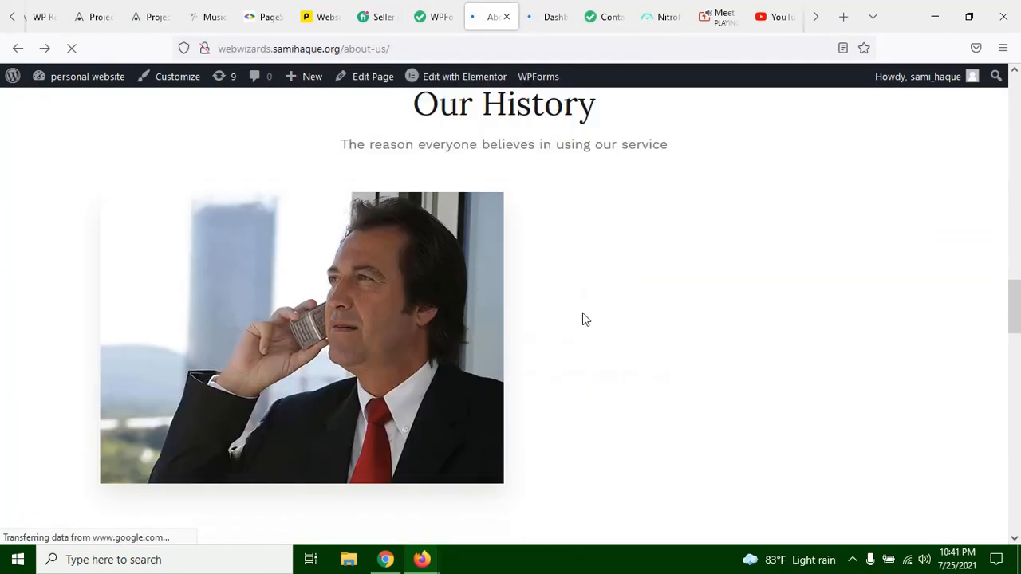
scroll(567, 308, "up", 3)
scroll(568, 303, "down", 6)
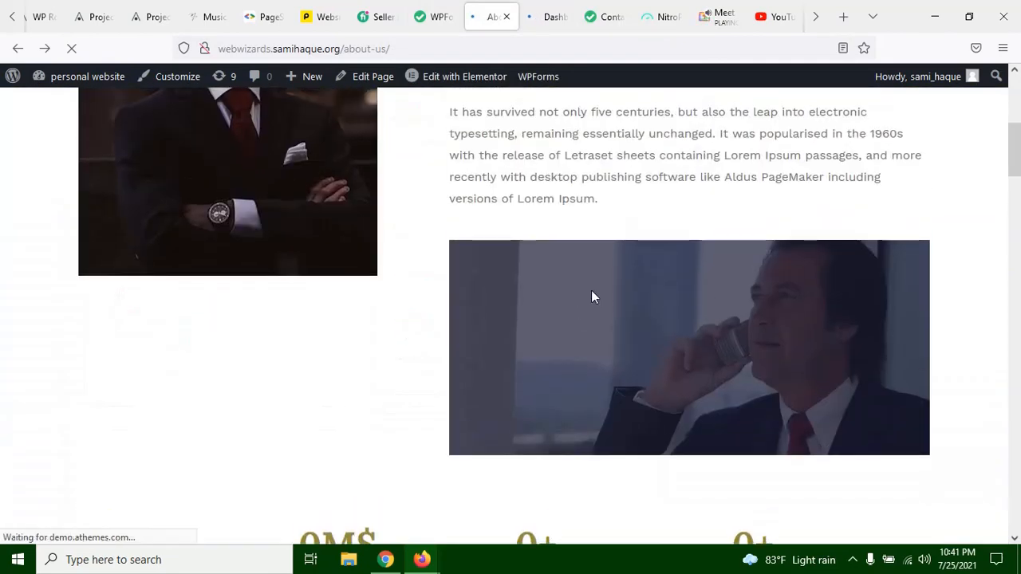
scroll(591, 297, "up", 5)
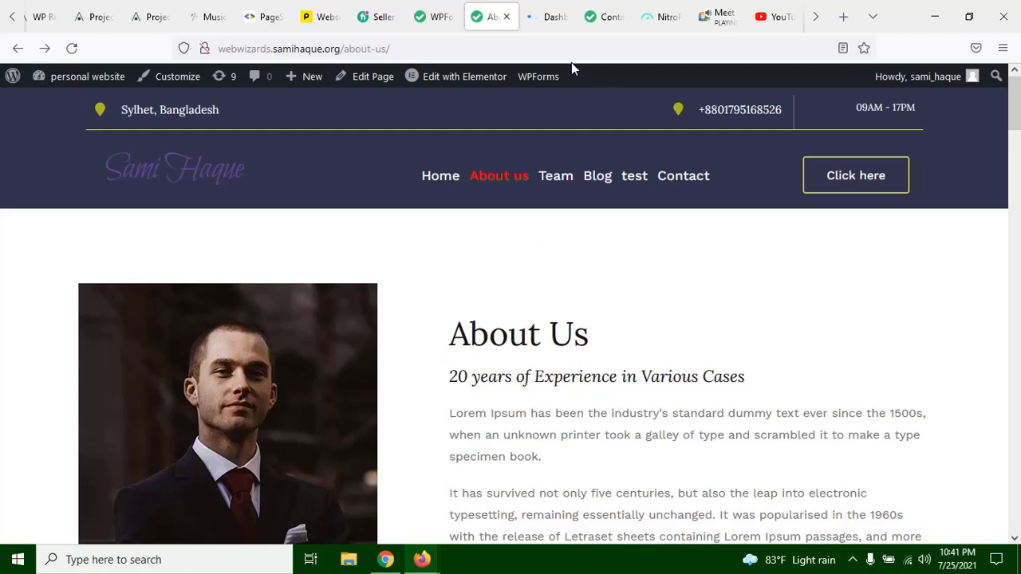
Step: Check the WordPress dashboard after the Elementor update and review the introductory section of the live About Us page
left_click(549, 19)
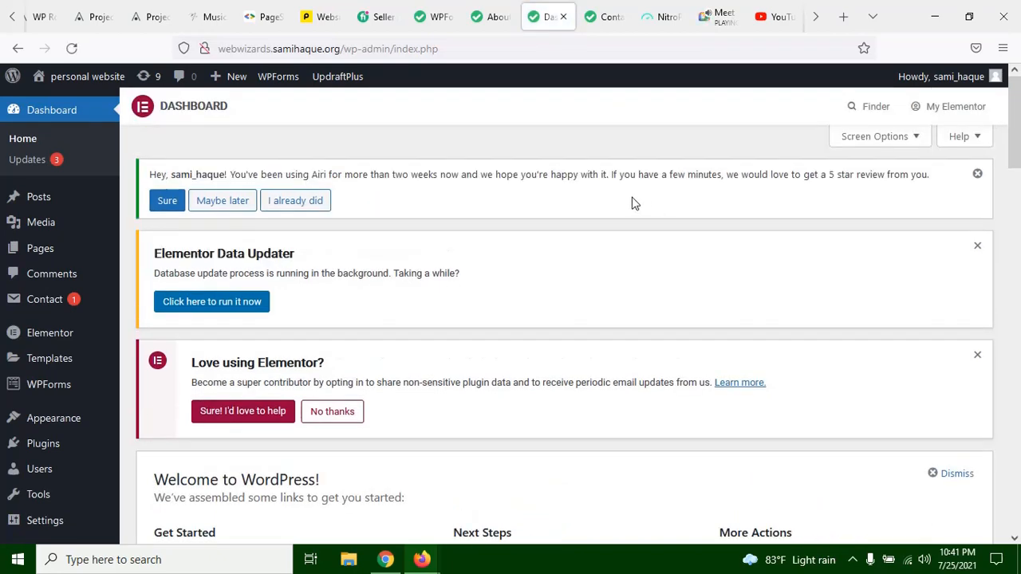
left_click(502, 24)
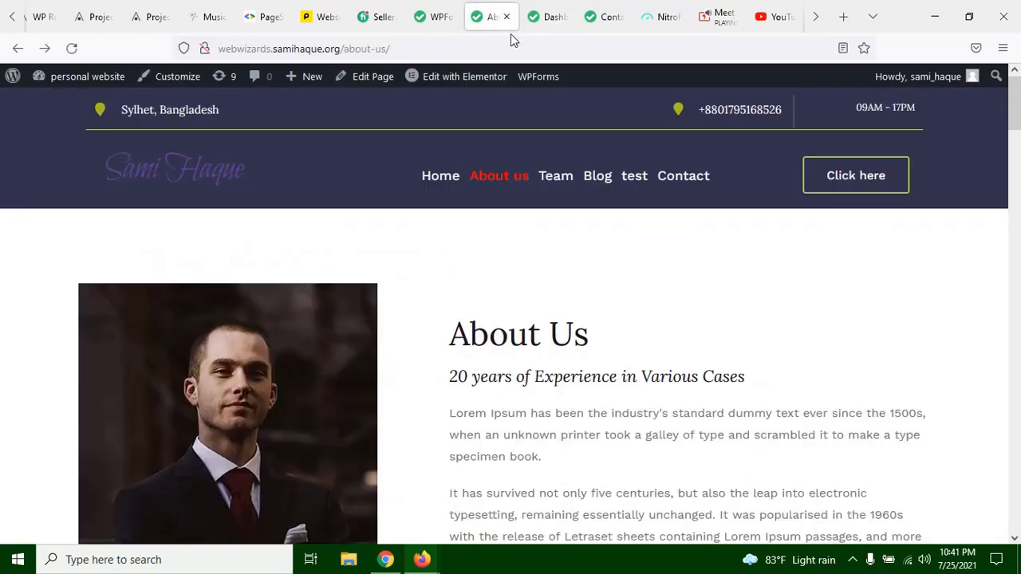
scroll(439, 372, "down", 8)
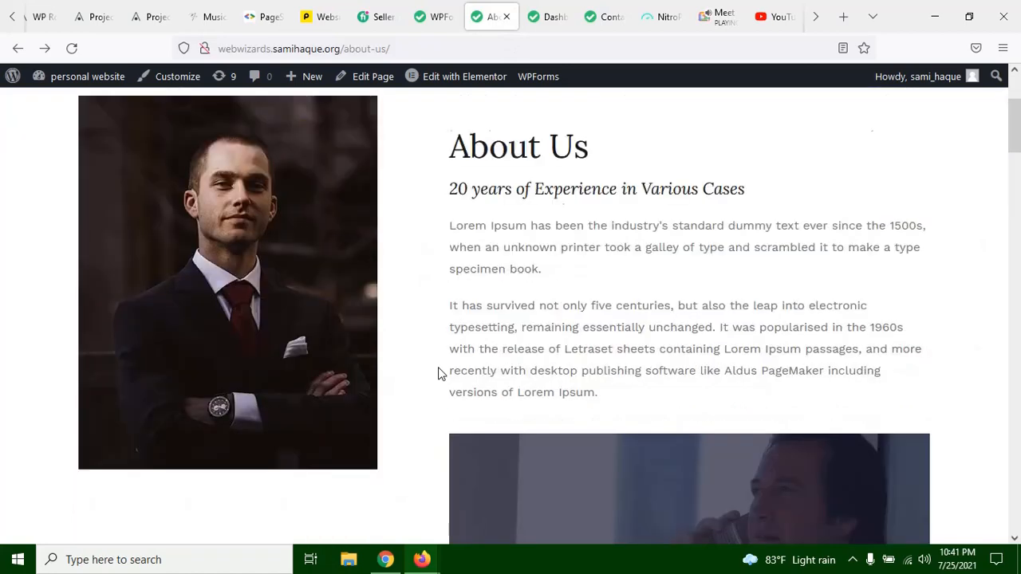
scroll(438, 359, "up", 5)
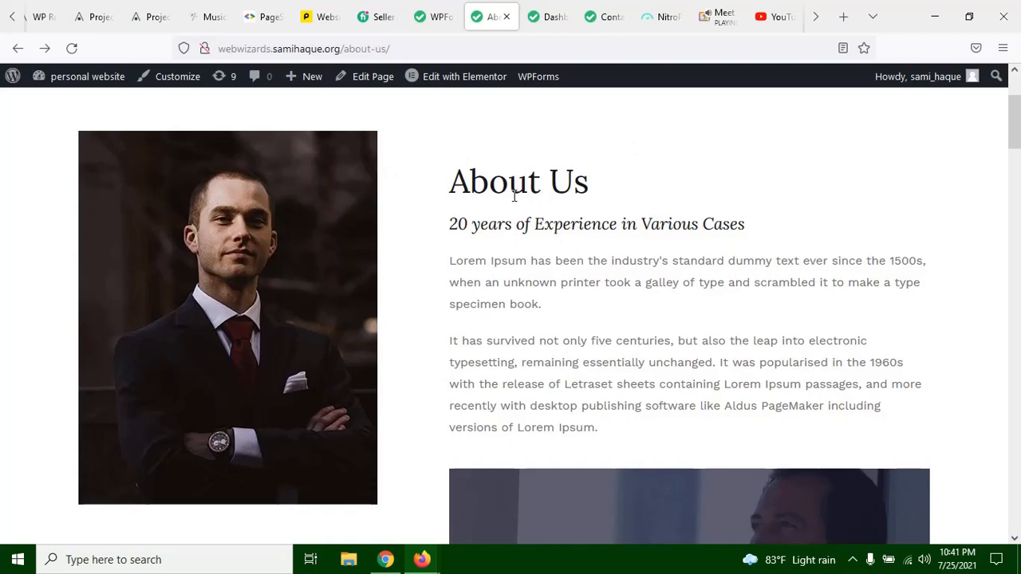
scroll(399, 189, "down", 4)
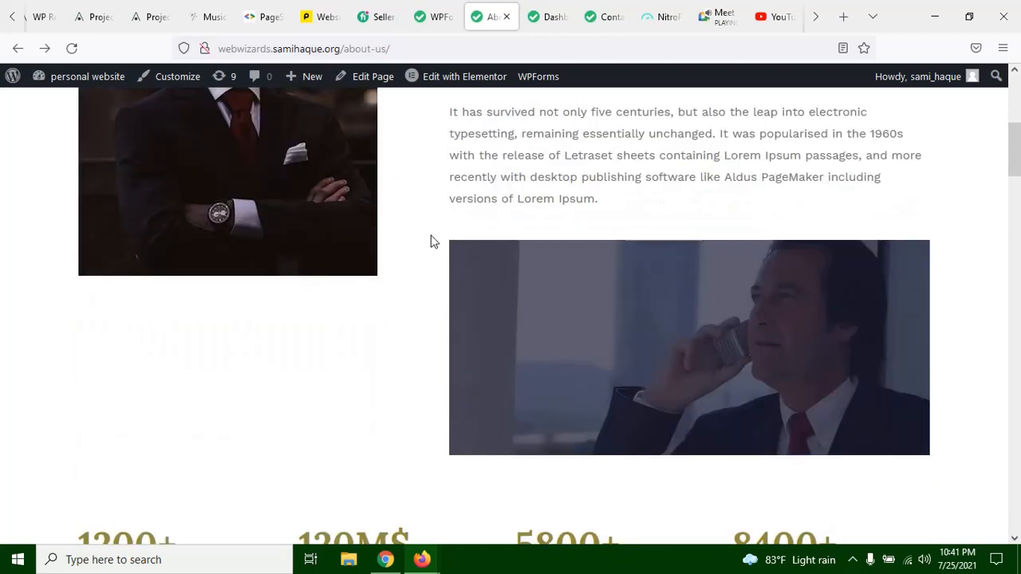
scroll(269, 242, "up", 3)
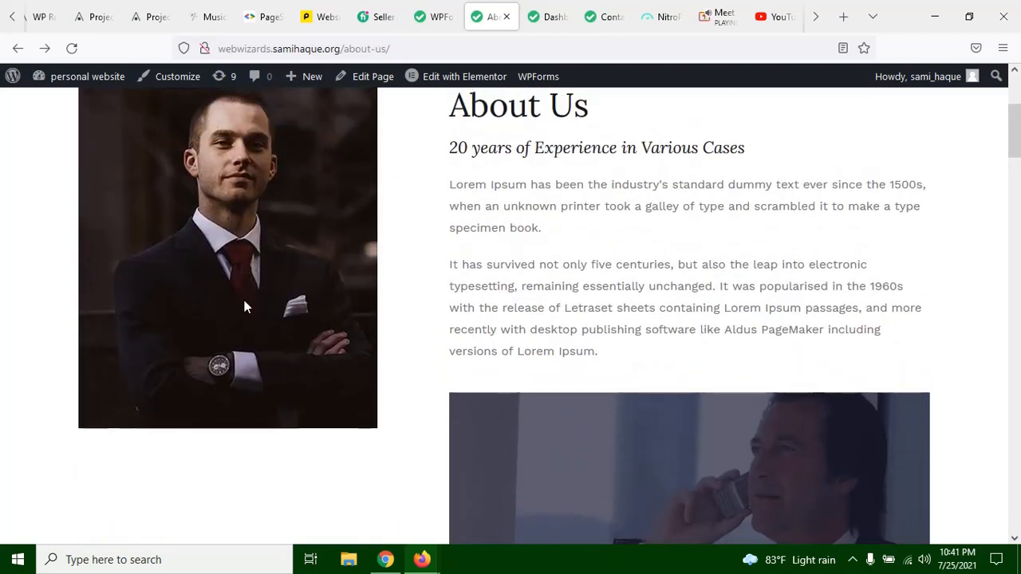
scroll(438, 275, "up", 2)
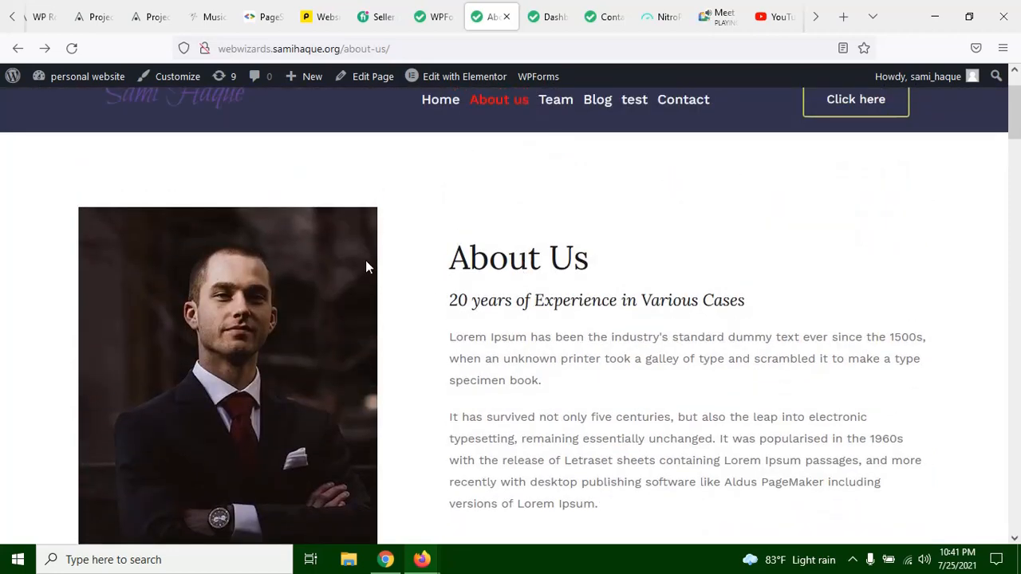
Step: Review the introduction and client statistics sections of the live About Us page
triple_click(474, 259)
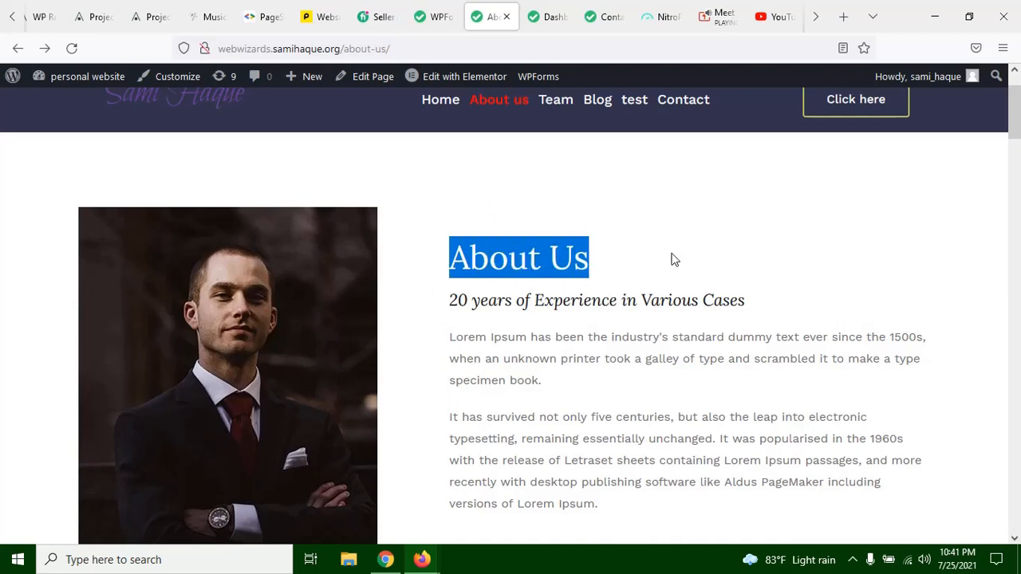
left_click(670, 257)
scroll(527, 289, "down", 10)
scroll(444, 308, "up", 5)
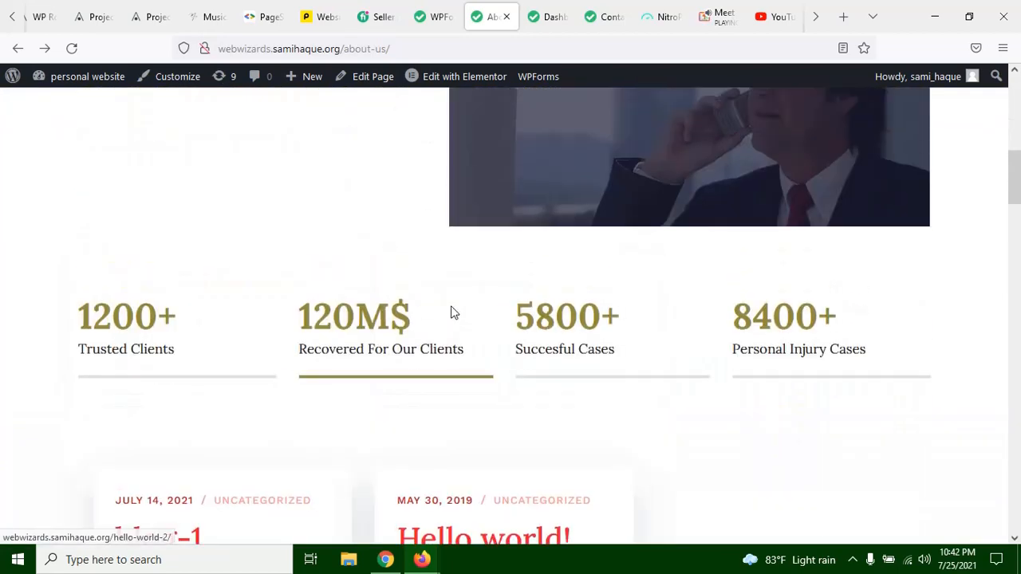
scroll(460, 332, "down", 3)
scroll(457, 334, "up", 4)
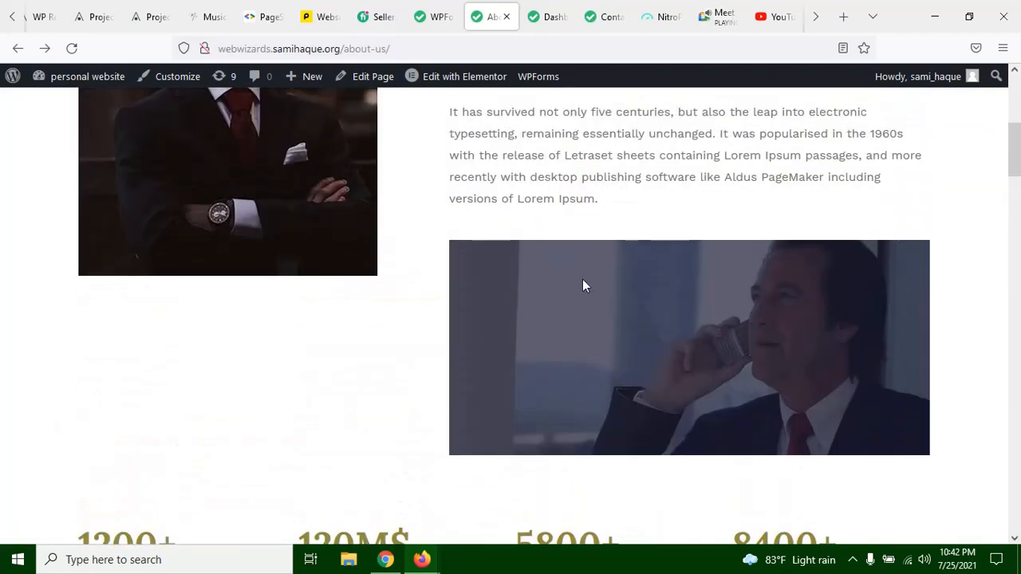
scroll(582, 308, "up", 3)
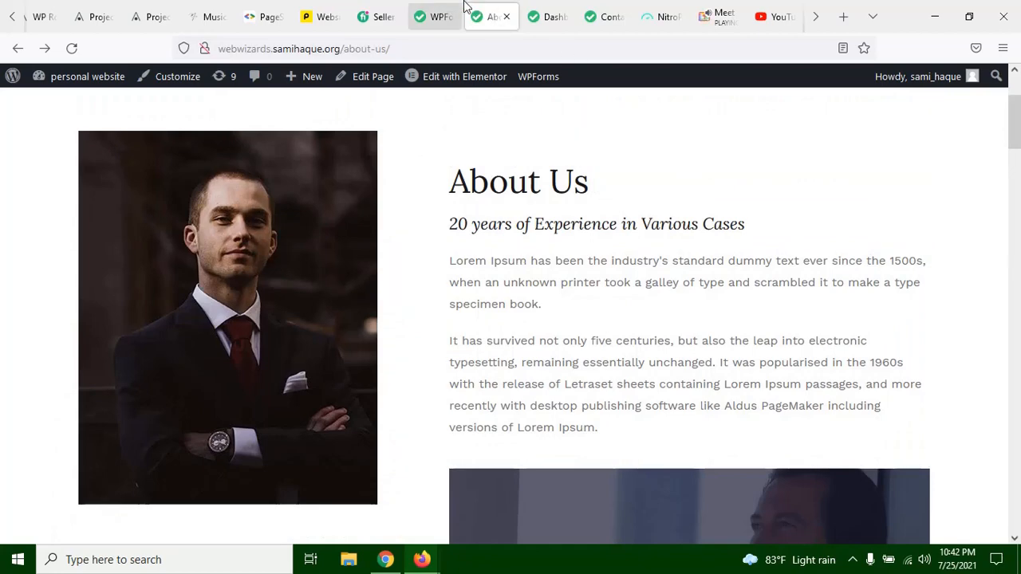
Step: Open the About Us page in the Elementor editor in a separate browser tab
right_click(456, 82)
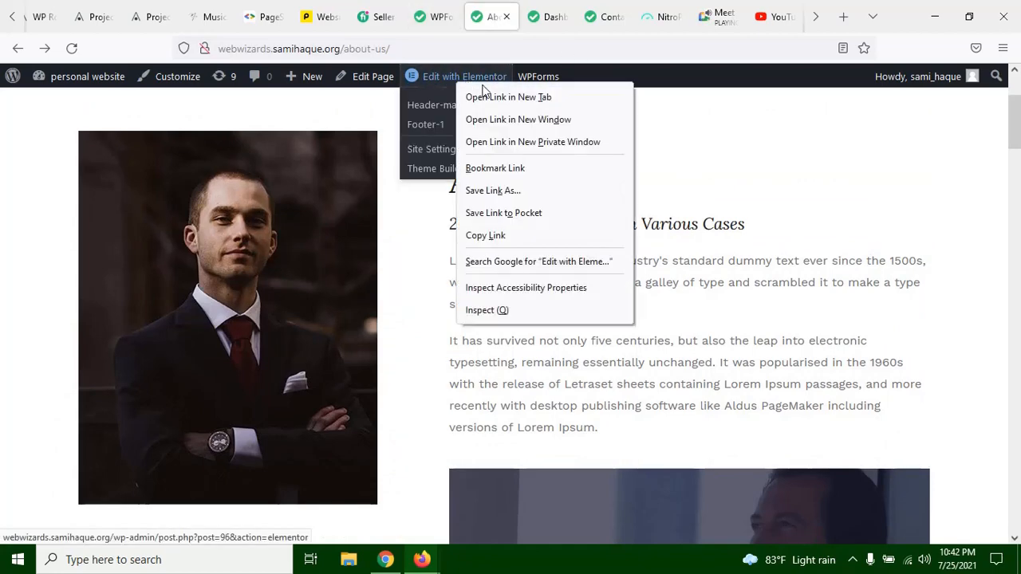
left_click(503, 97)
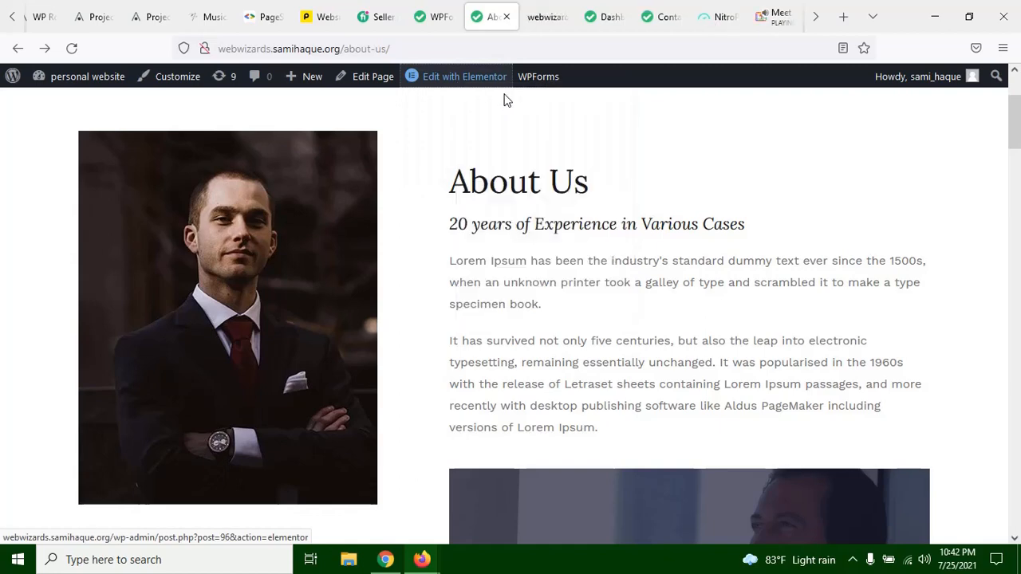
left_click(545, 14)
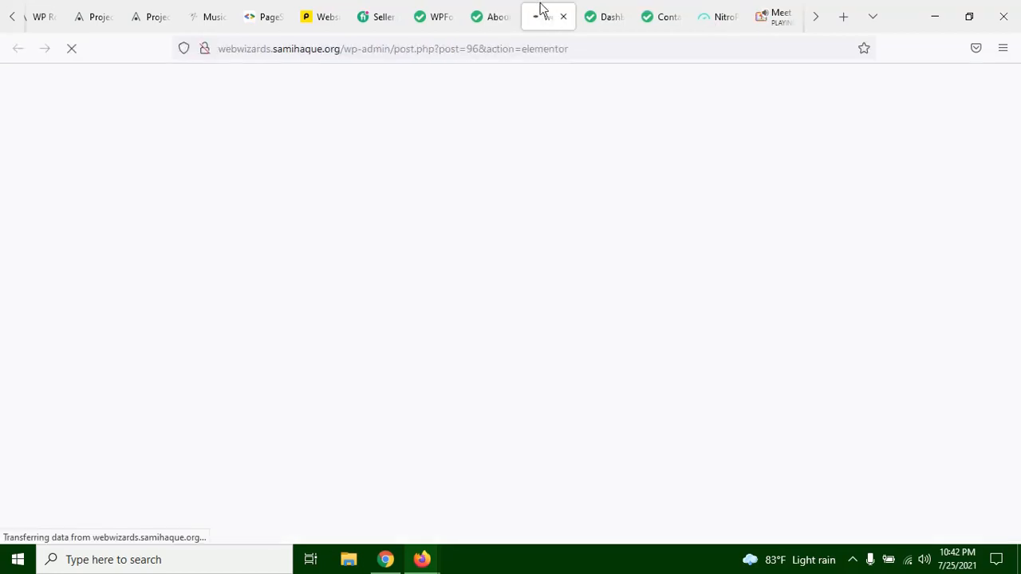
Step: Check the Elementor editor's loading progress, viewing the statistics section of the live About Us page in between
left_click(500, 15)
scroll(537, 228, "down", 5)
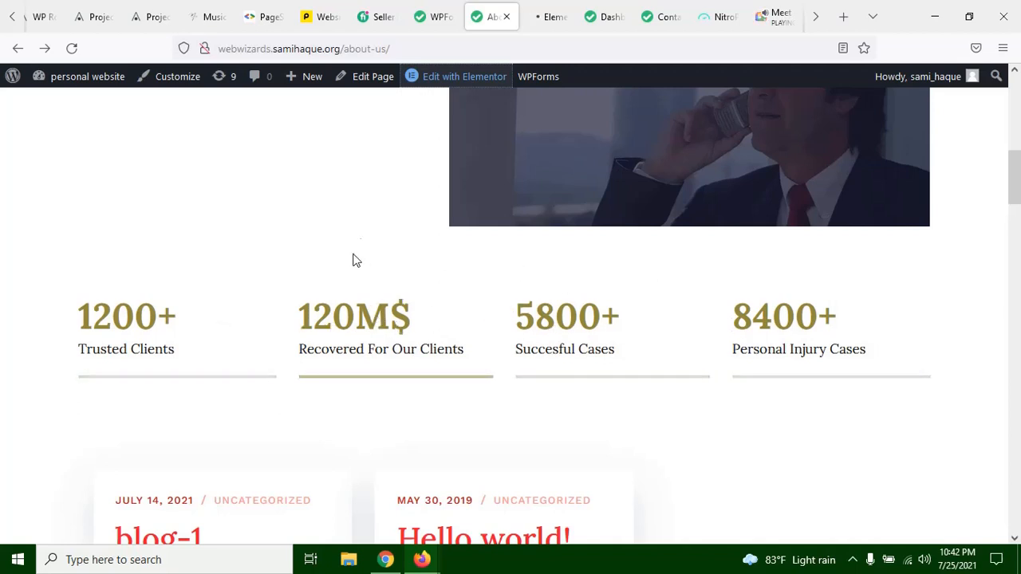
left_click(567, 16)
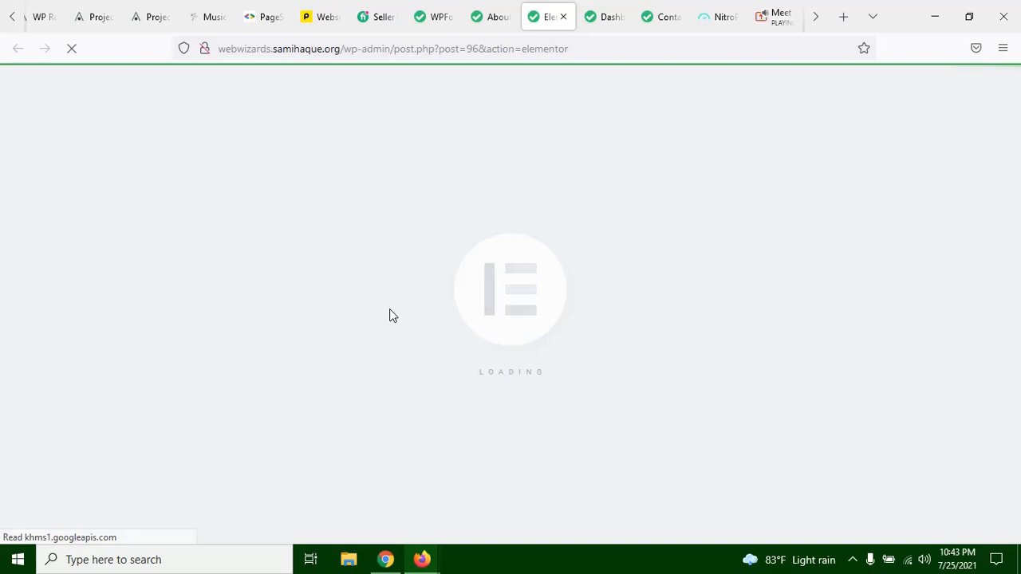
left_click(516, 7)
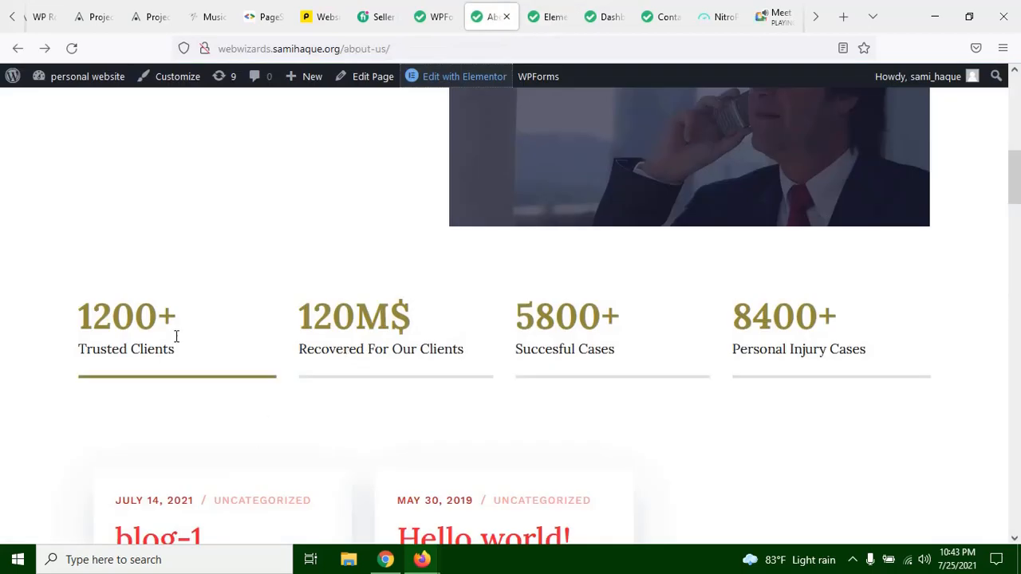
left_click(547, 17)
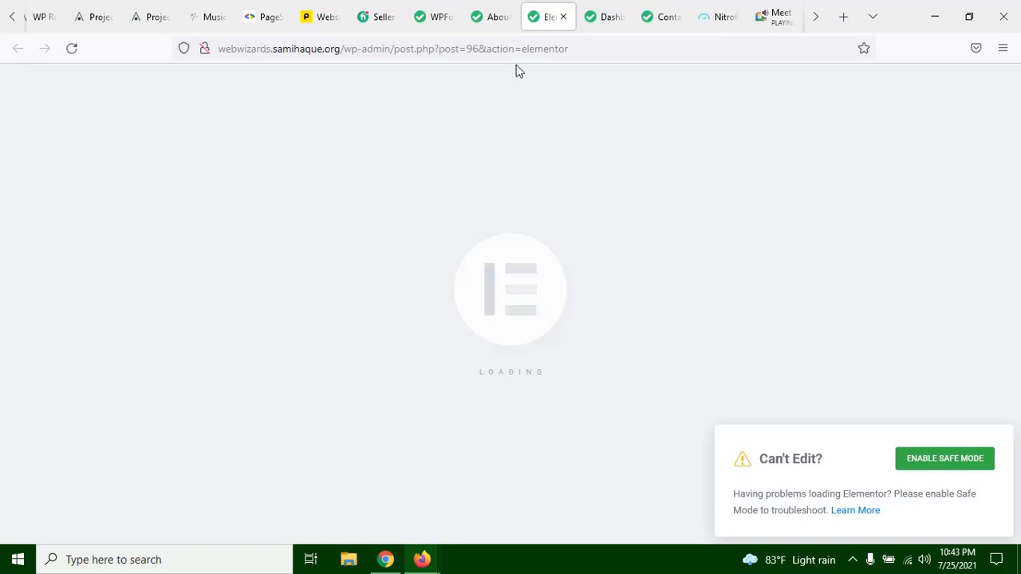
Step: Examine the live About Us page down to the Our History section and back up to its introduction
left_click(494, 16)
scroll(510, 507, "down", 5)
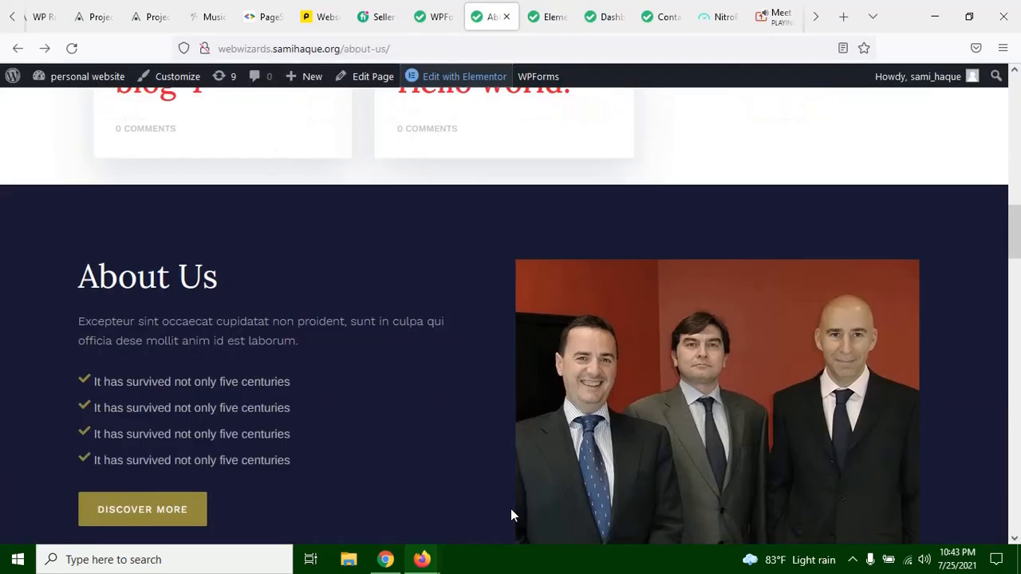
scroll(515, 504, "down", 2)
scroll(521, 498, "down", 6)
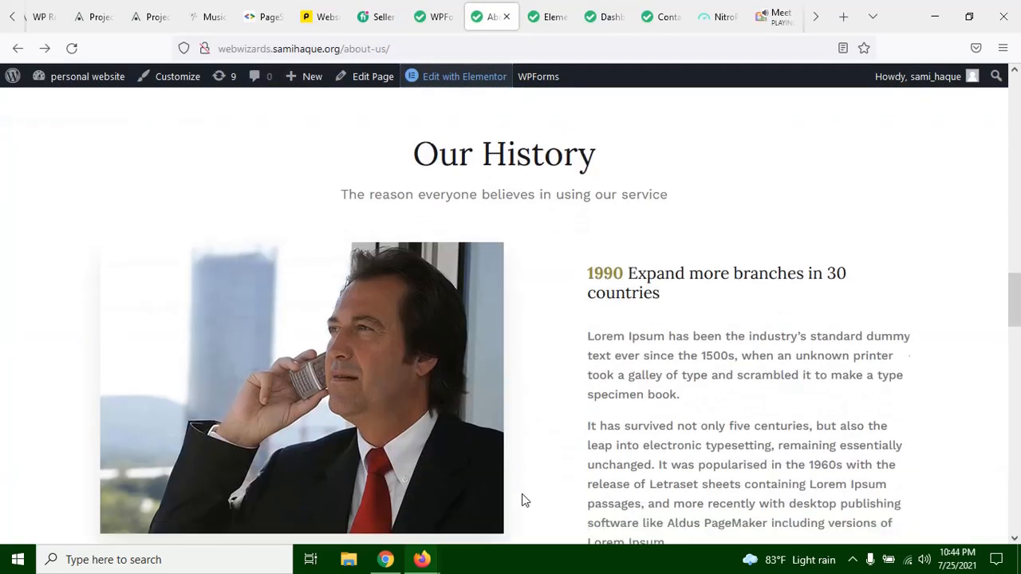
scroll(522, 479, "up", 2)
left_click(545, 23)
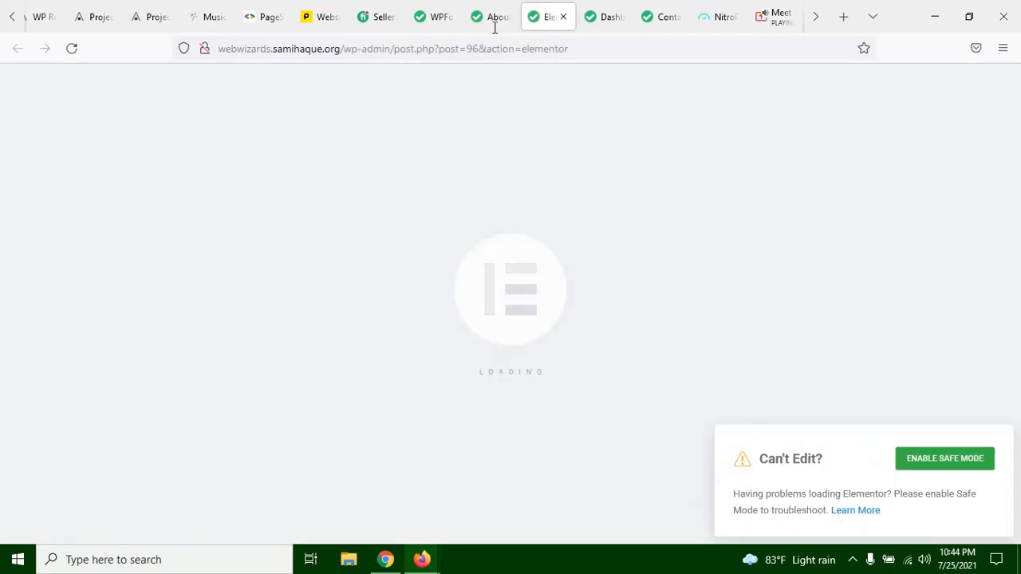
left_click(494, 23)
scroll(636, 267, "up", 2)
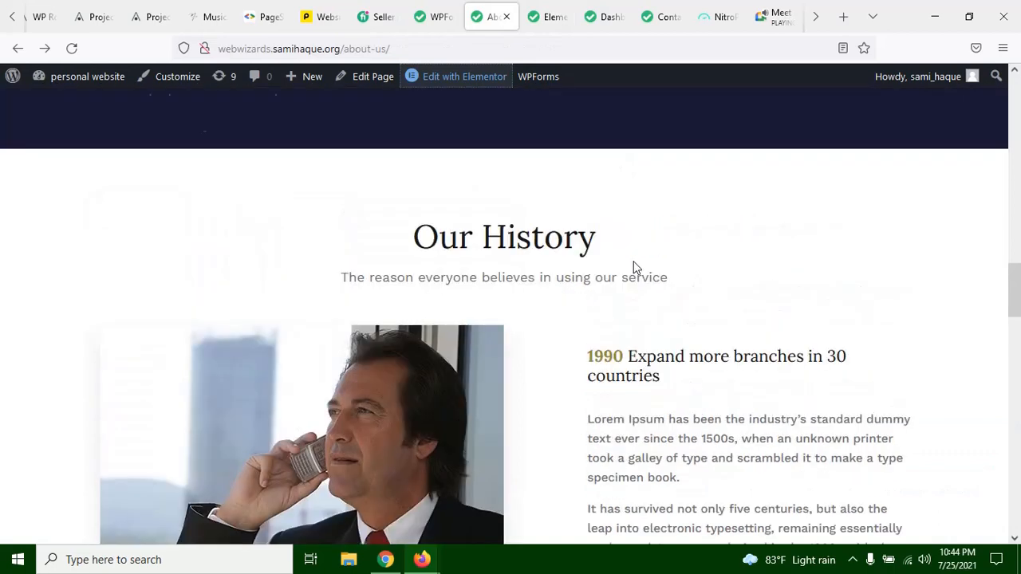
scroll(636, 267, "up", 12)
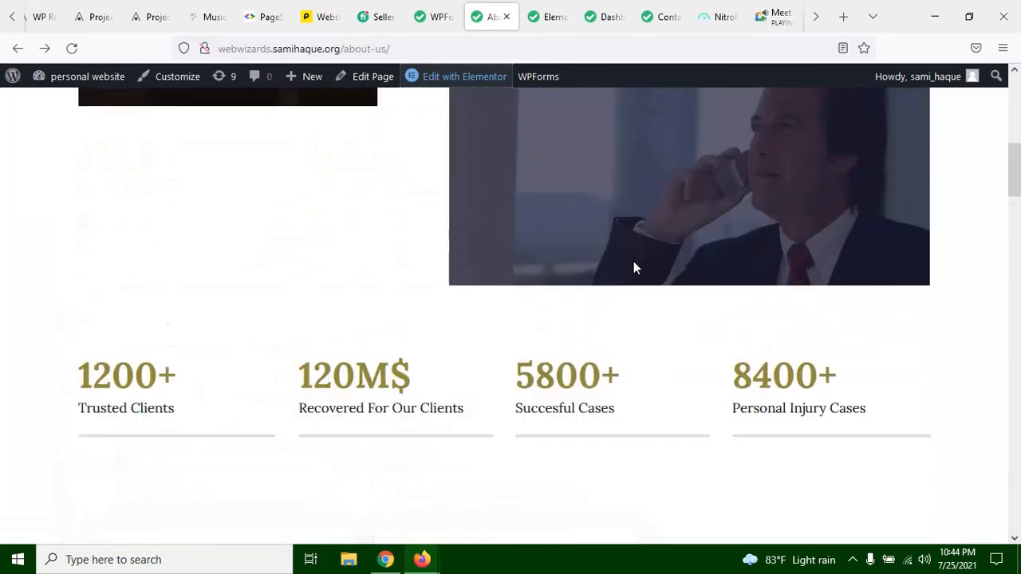
scroll(635, 268, "up", 3)
scroll(636, 267, "up", 2)
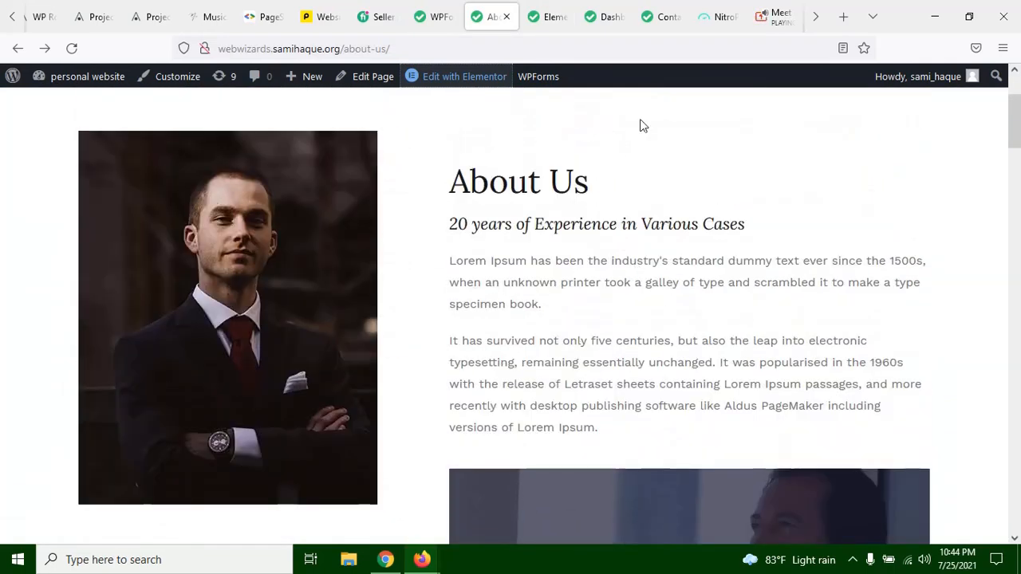
Step: Check the Google Meet call and reload the Elementor editor of the About Us page
left_click(553, 17)
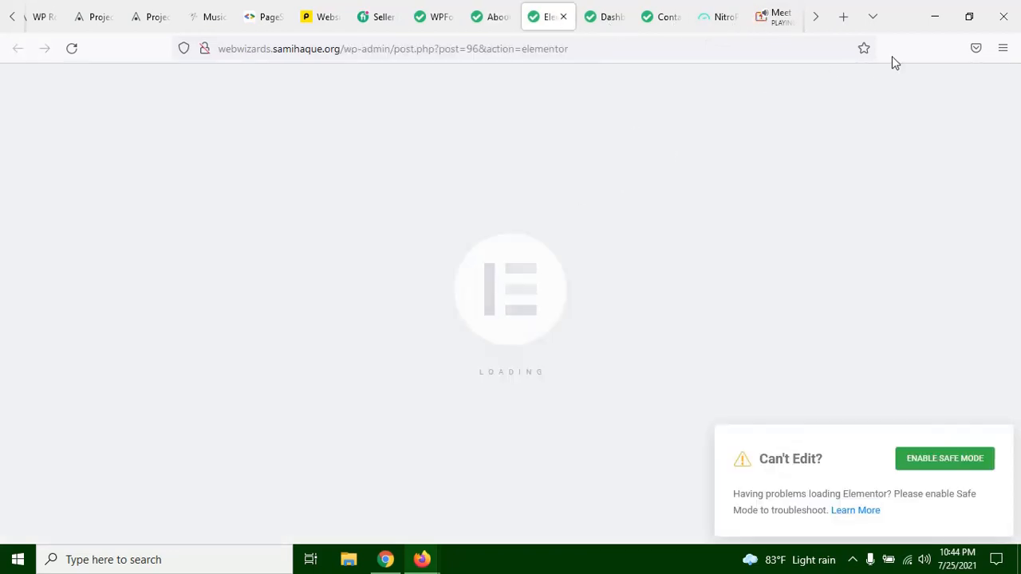
left_click(766, 23)
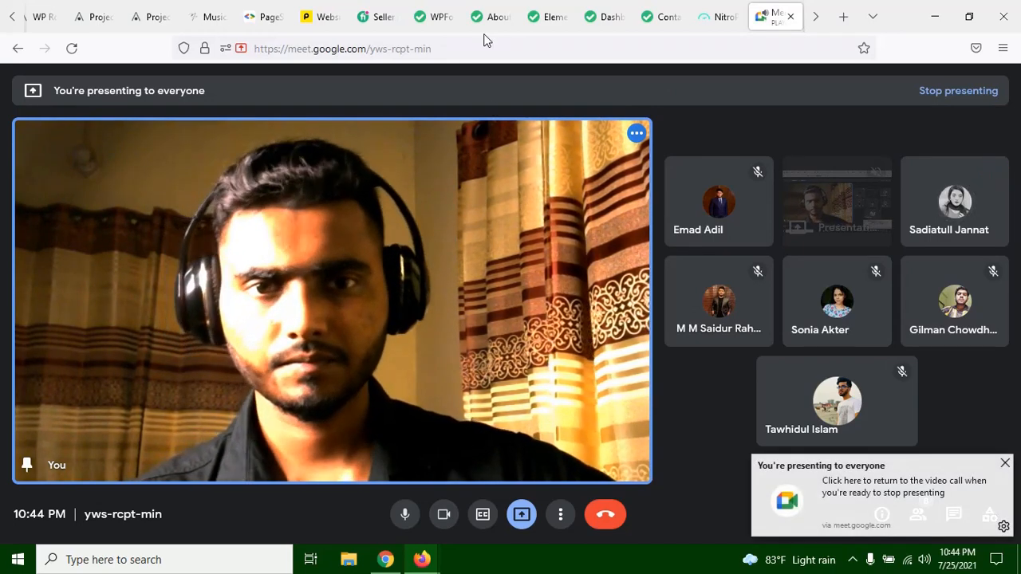
left_click(547, 17)
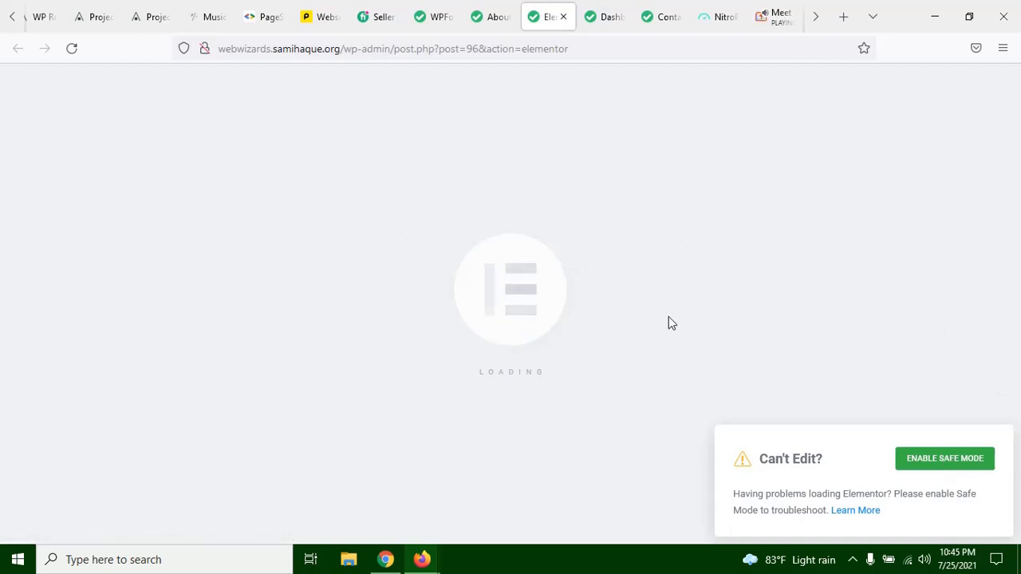
key("F5")
Step: Look over the header, heading and introductory text of the live About Us page while the editor reloads
left_click(484, 15)
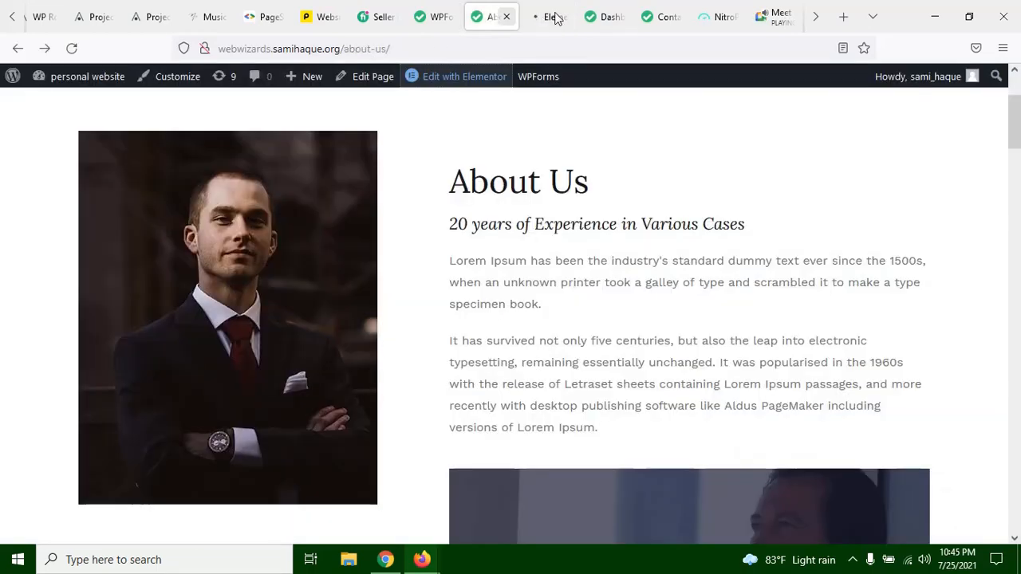
left_click_drag(547, 238, 696, 241)
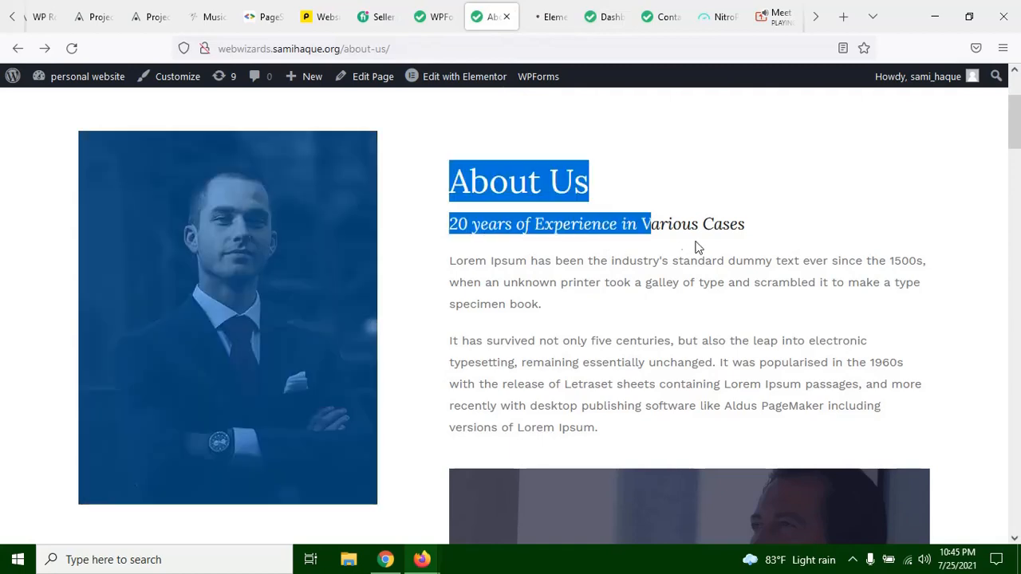
left_click(738, 220)
scroll(441, 318, "up", 2)
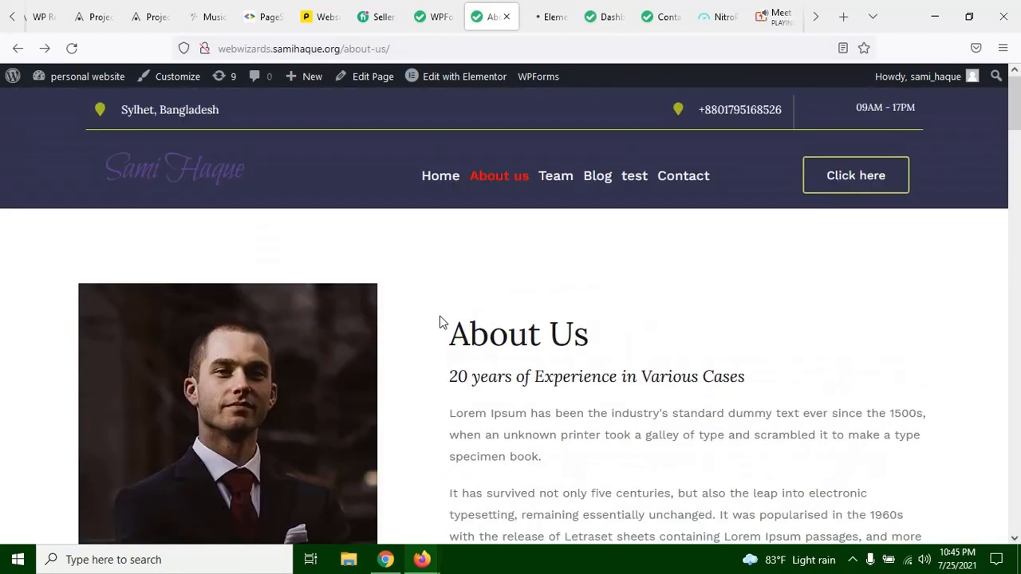
scroll(455, 309, "down", 5)
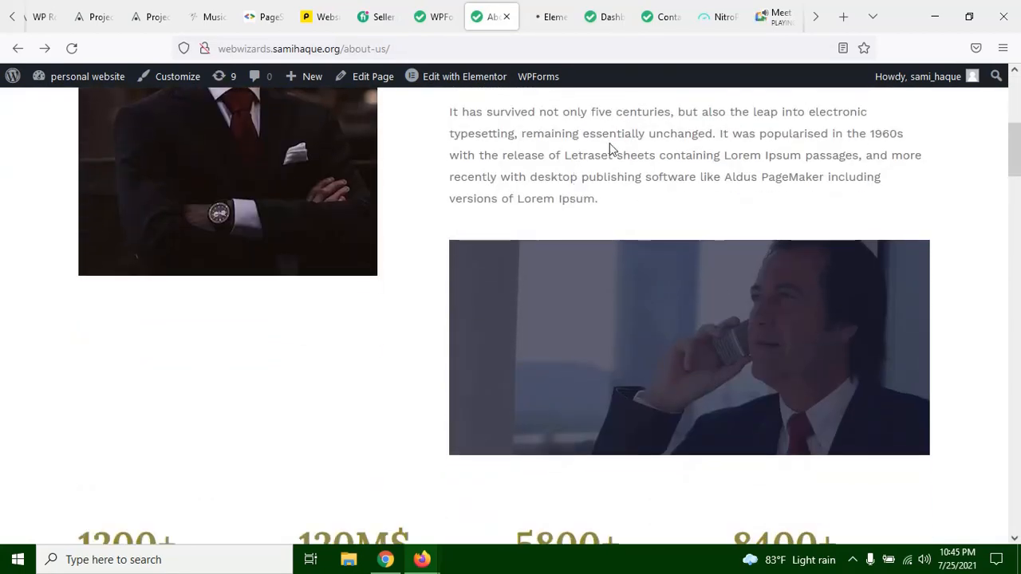
Step: Check the Elementor editor's loading in safe mode and review the experience subtitle on the live About Us page
left_click(535, 21)
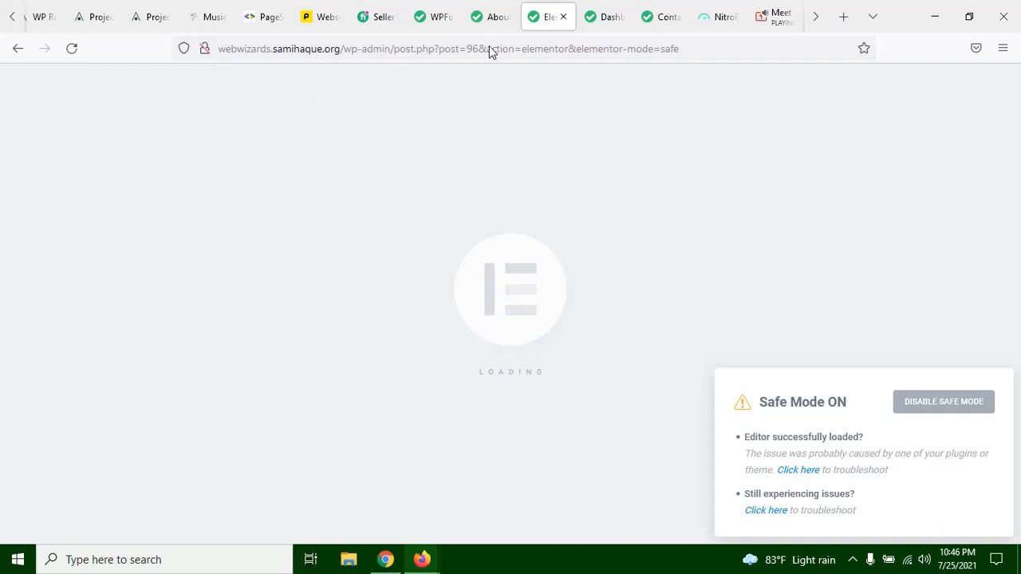
left_click(479, 13)
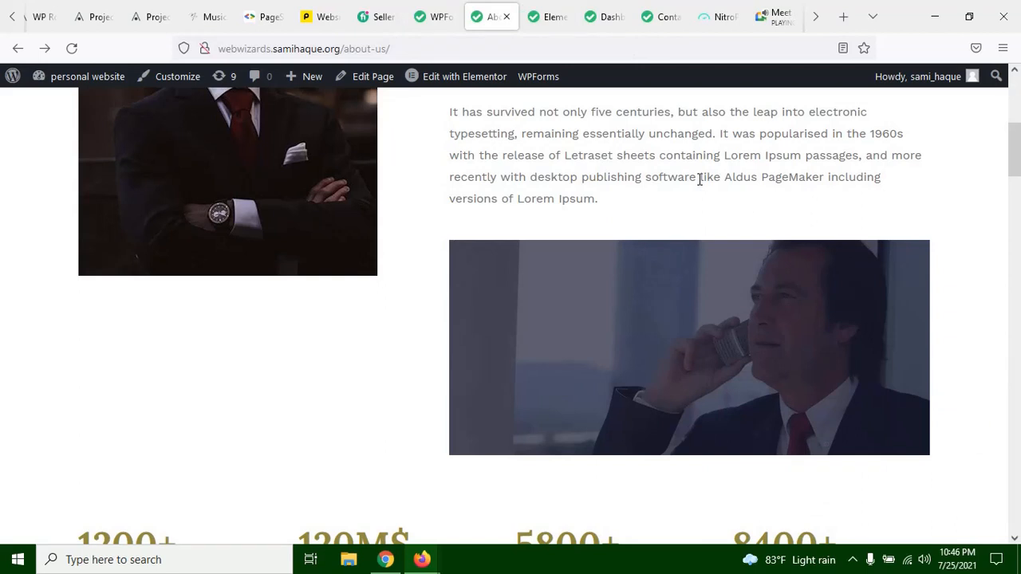
mouse_move(597, 179)
left_mouse_down()
mouse_move(697, 179)
mouse_move(597, 180)
left_mouse_up()
scroll(597, 180, "up", 2)
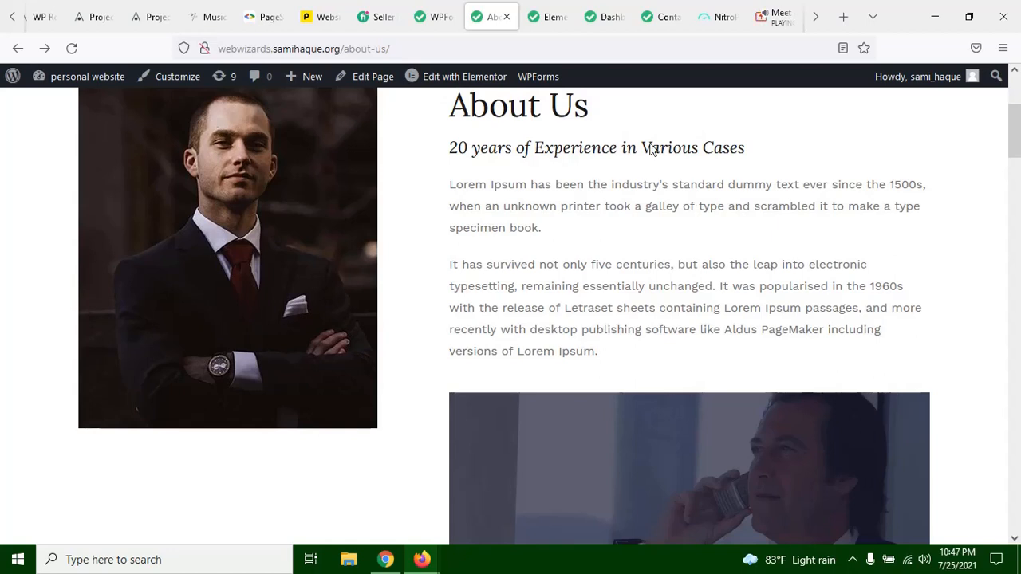
left_click_drag(449, 147, 762, 150)
left_click(761, 150)
scroll(760, 204, "up", 3)
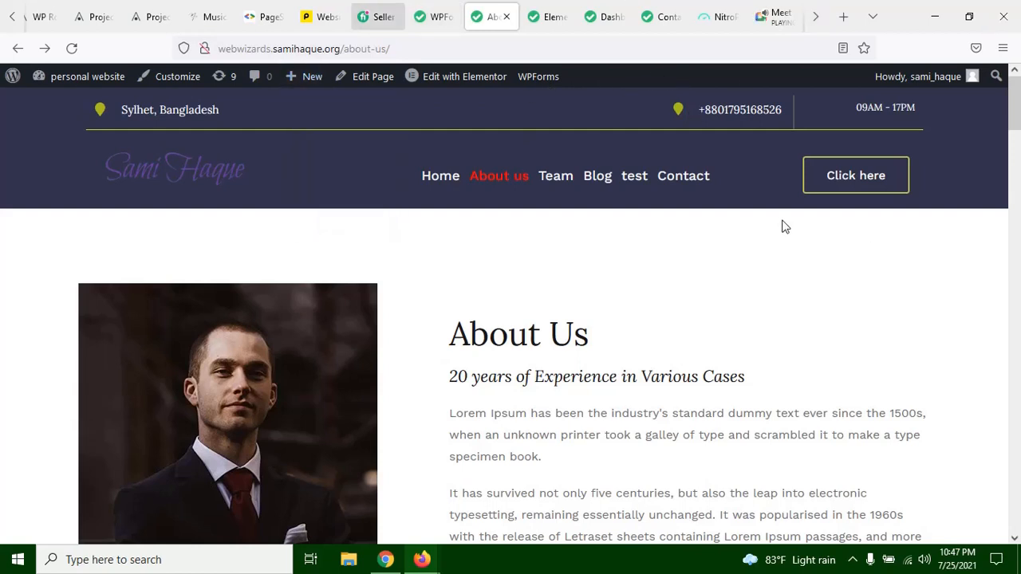
Step: Search for cloudflare in a new browser tab and open the Cloudflare login page
left_click(839, 17)
left_click(610, 49)
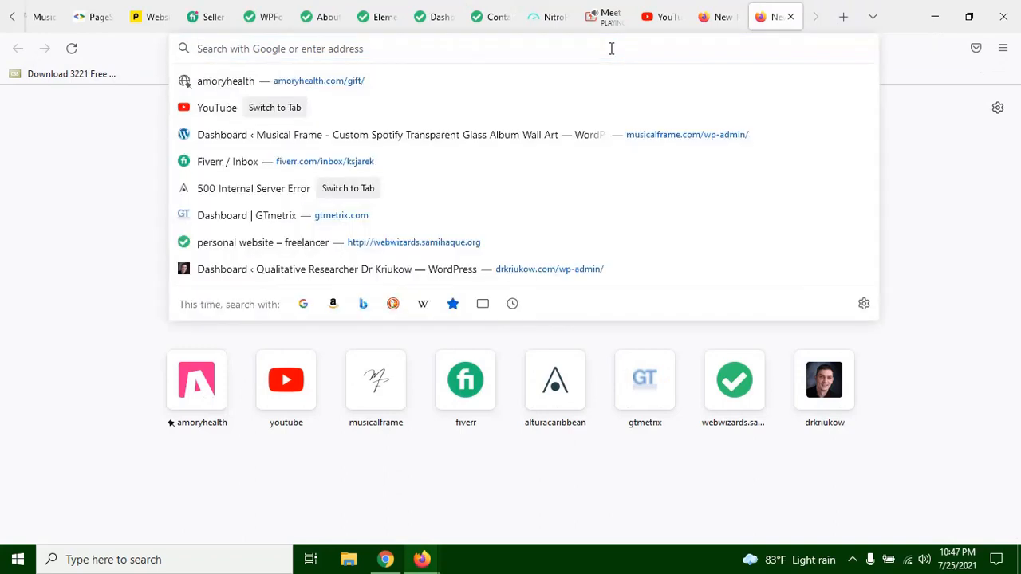
type("cloudflare")
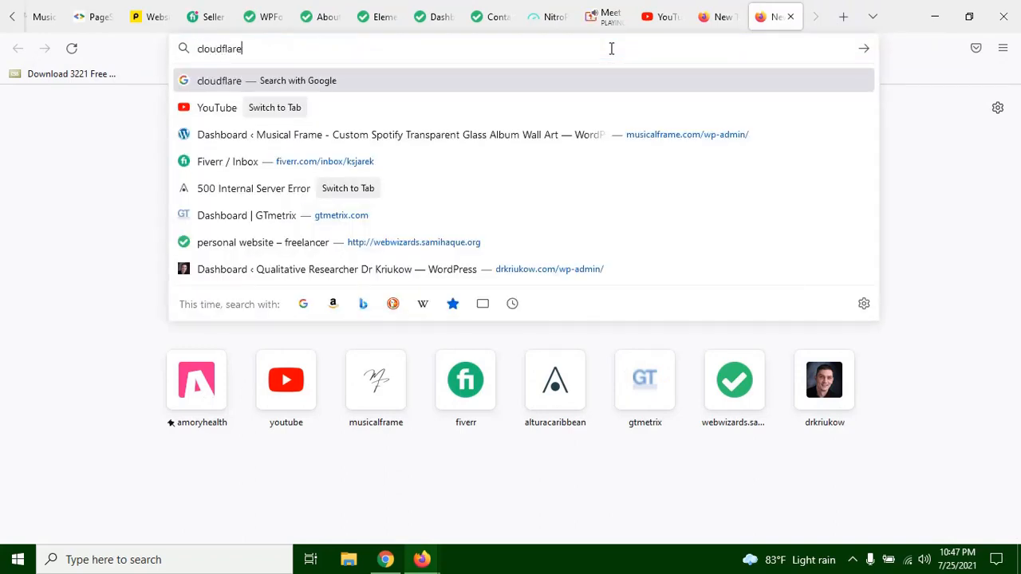
key("Return")
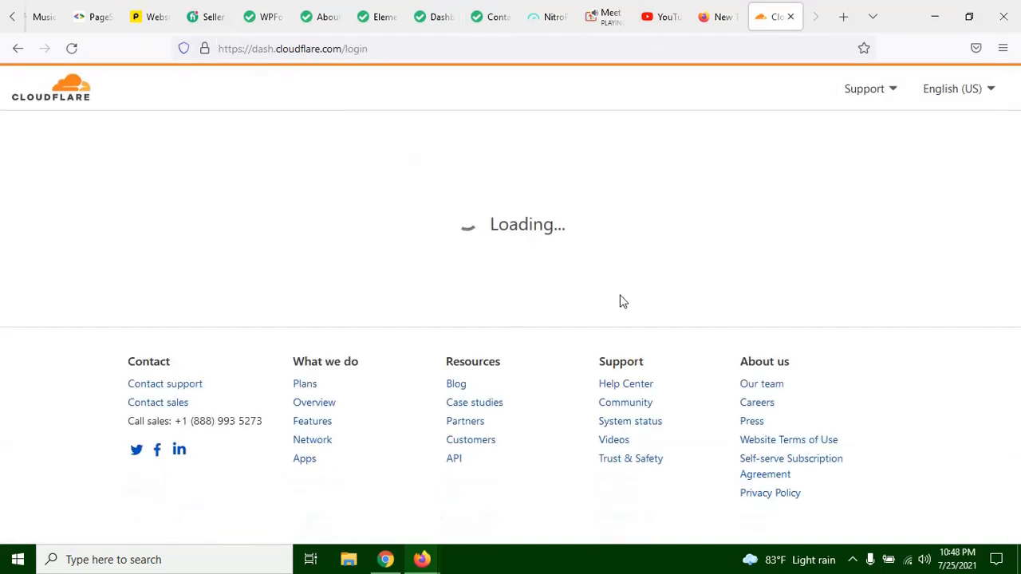
left_click(493, 137)
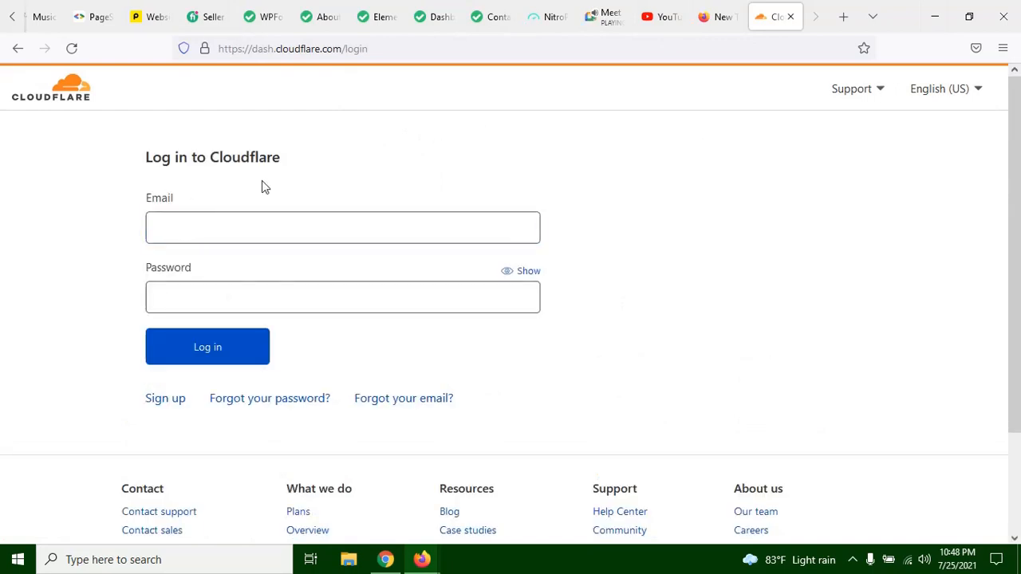
Step: View the saved login suggestions for the Cloudflare email field and dismiss them
left_click(174, 231)
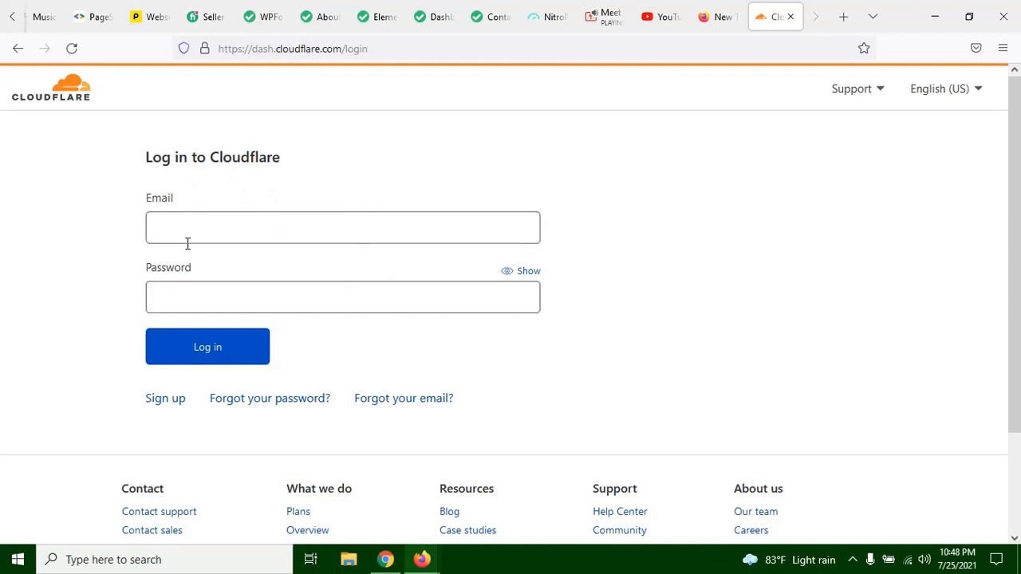
left_click(76, 241)
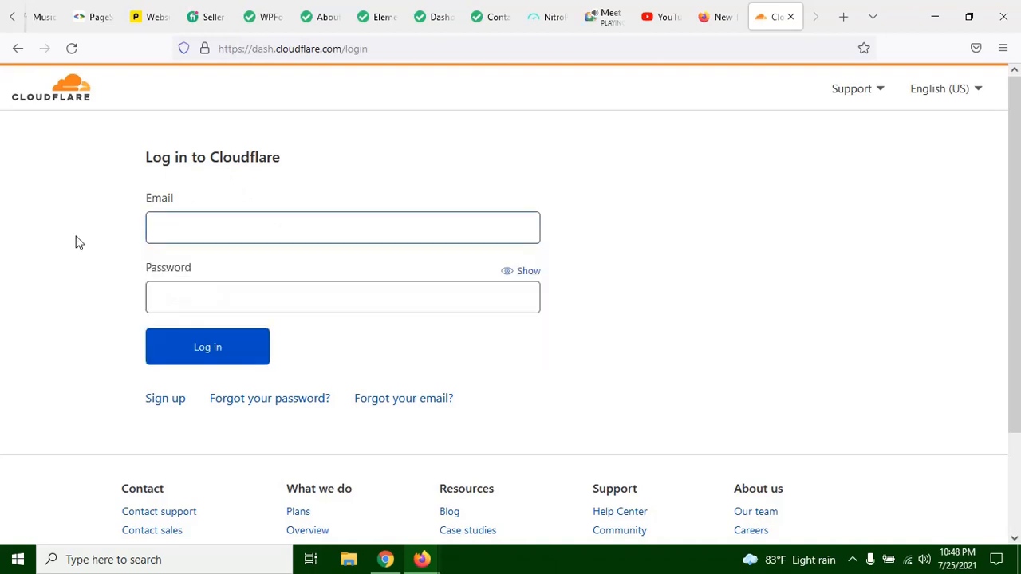
left_click(172, 227)
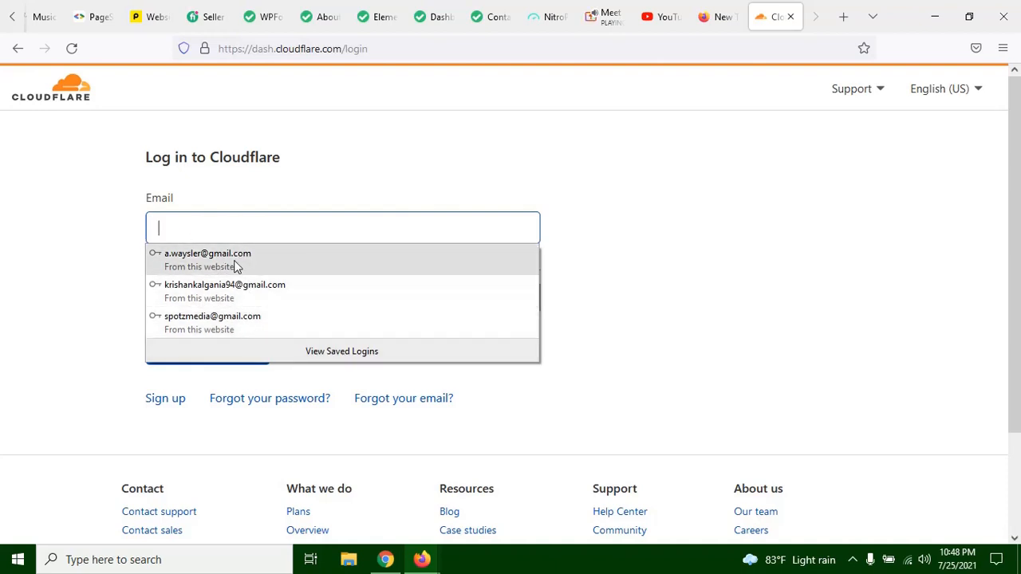
left_click(117, 141)
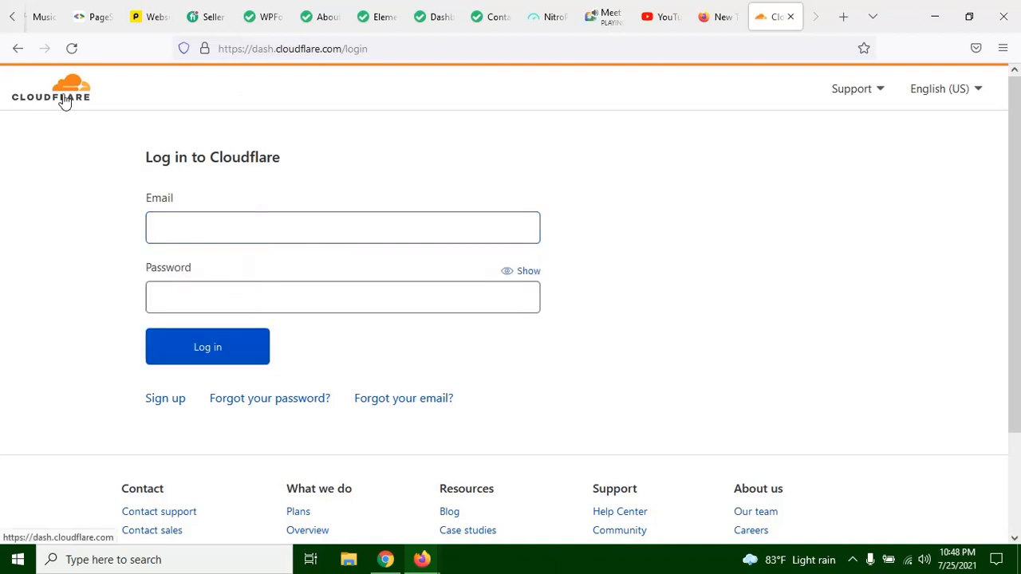
Step: Open the Cloudflare dashboard home in a separate tab, return to the login page and look over its footer links
right_click(62, 102)
left_click(69, 108)
left_click(219, 235)
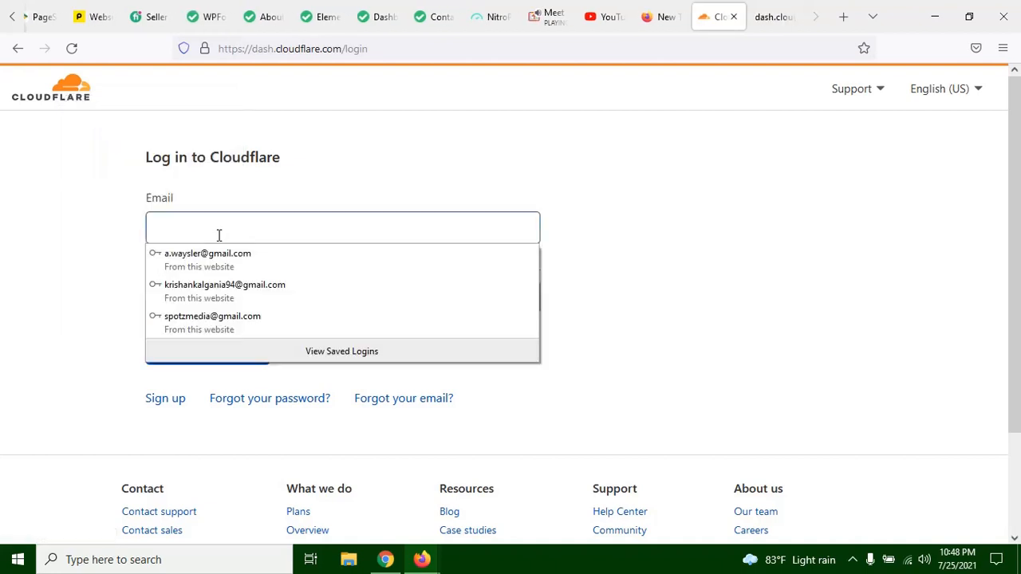
left_click(99, 221)
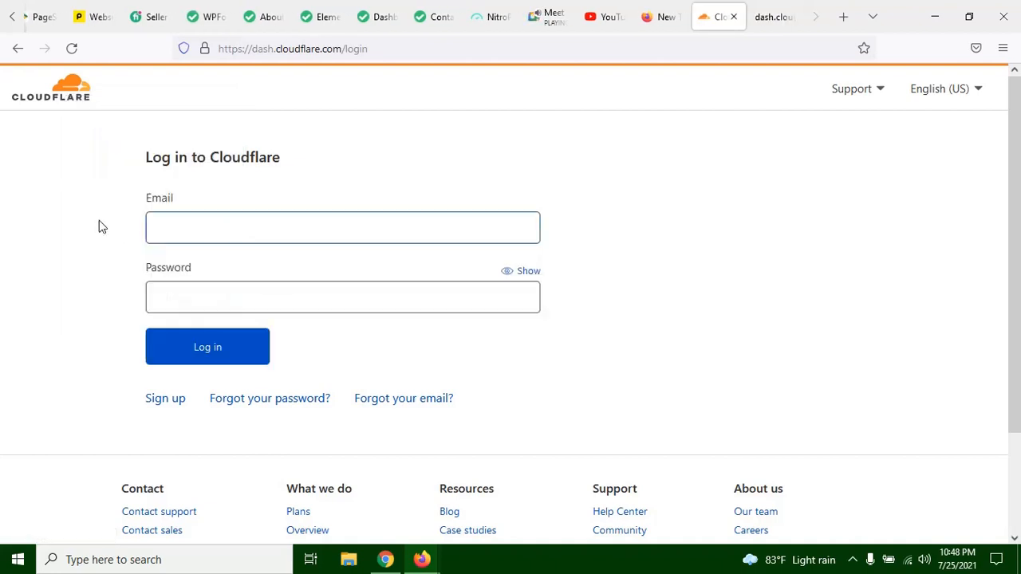
left_click(770, 19)
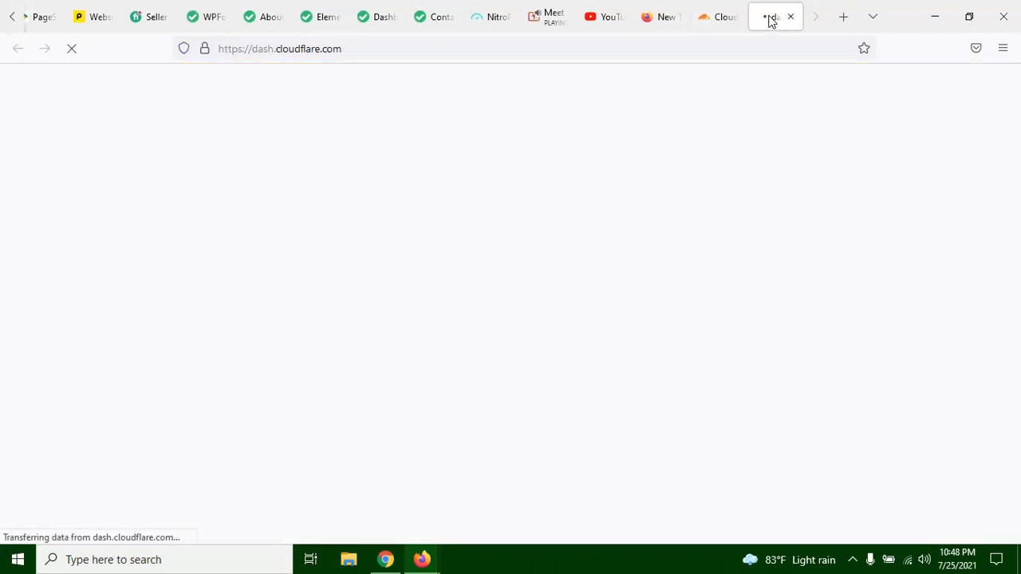
left_click(722, 9)
scroll(970, 379, "down", 3)
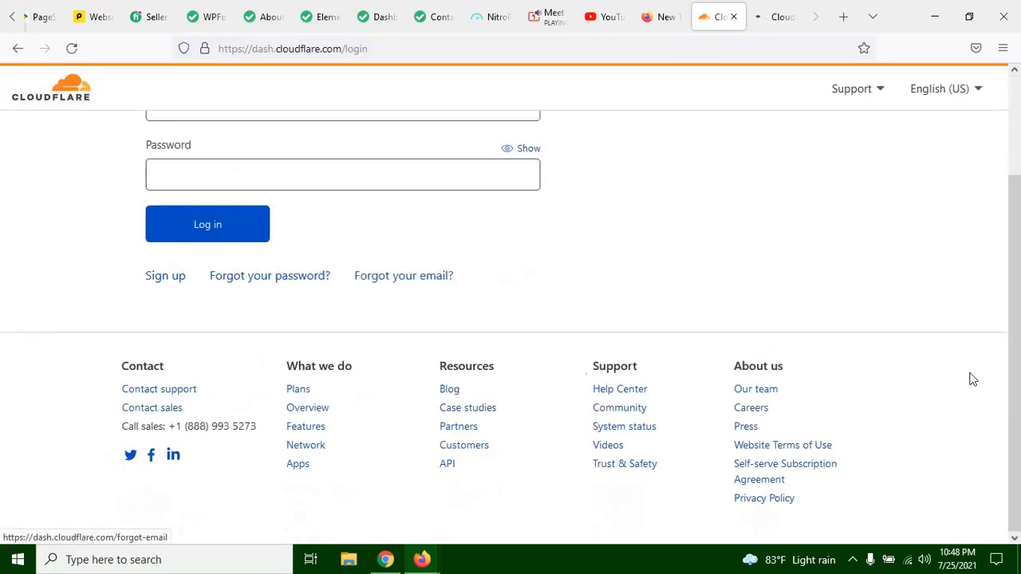
scroll(909, 340, "up", 3)
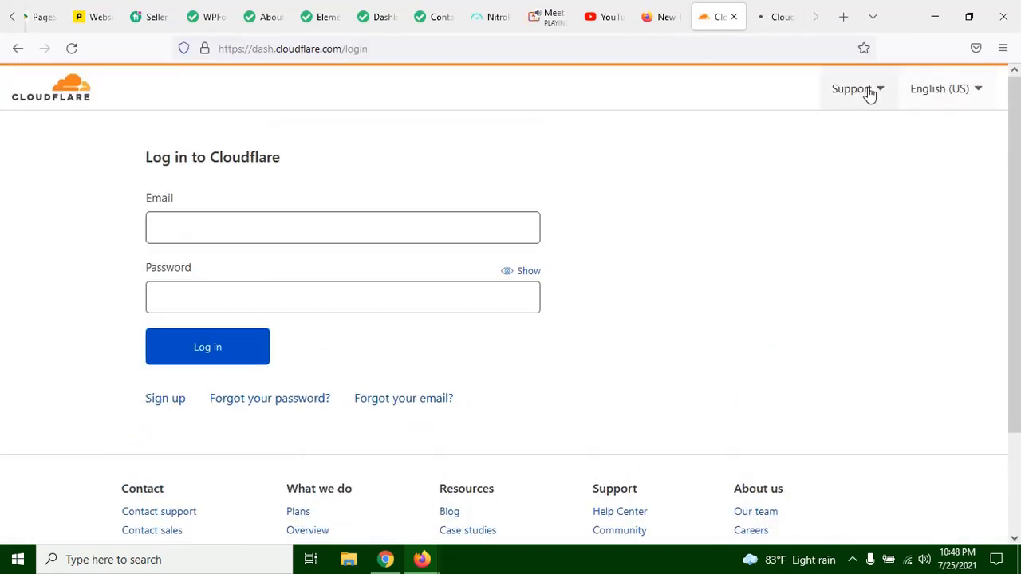
Step: Fill in the saved account e-mail and password and log in to Cloudflare
left_click(227, 237)
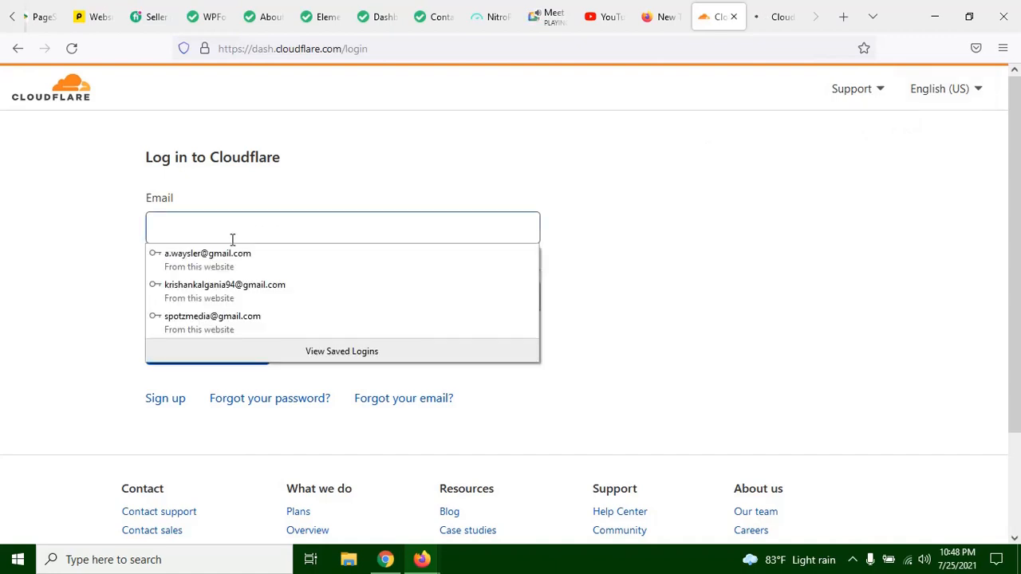
left_click(247, 305)
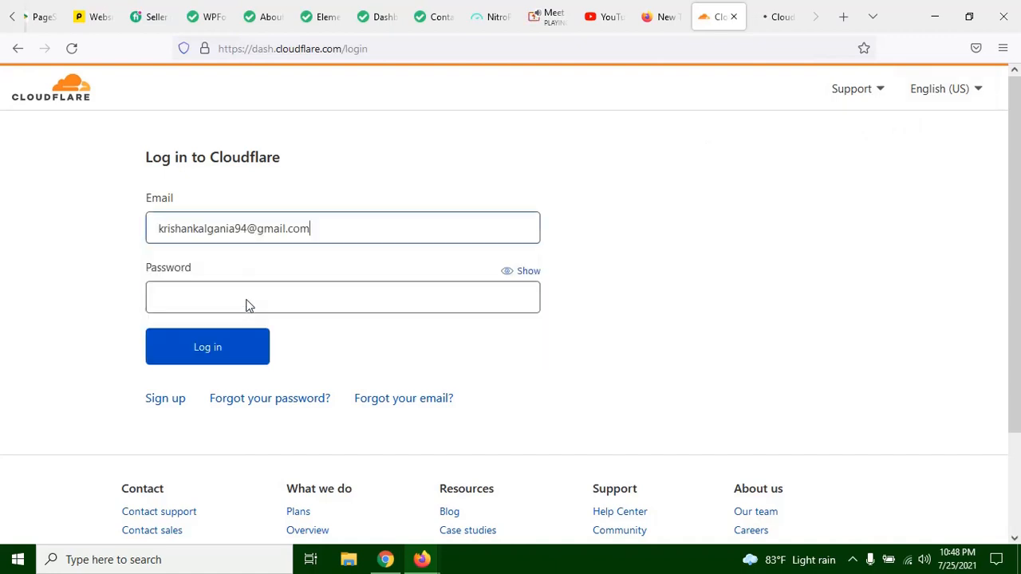
left_click(222, 354)
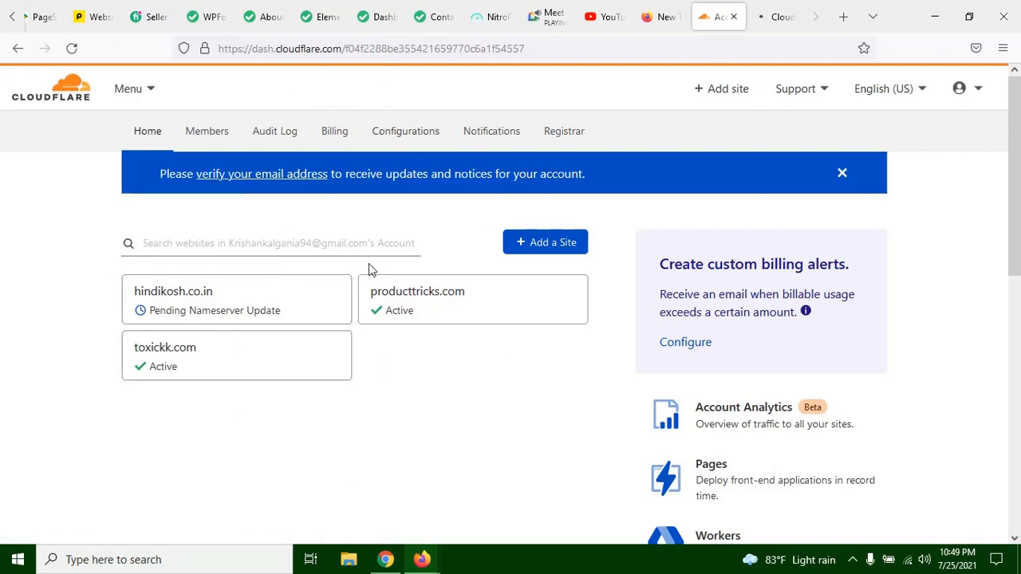
Step: Look over the Cloudflare account home and open the producttricks.com site in a new tab
scroll(399, 276, "down", 5)
scroll(404, 231, "up", 2)
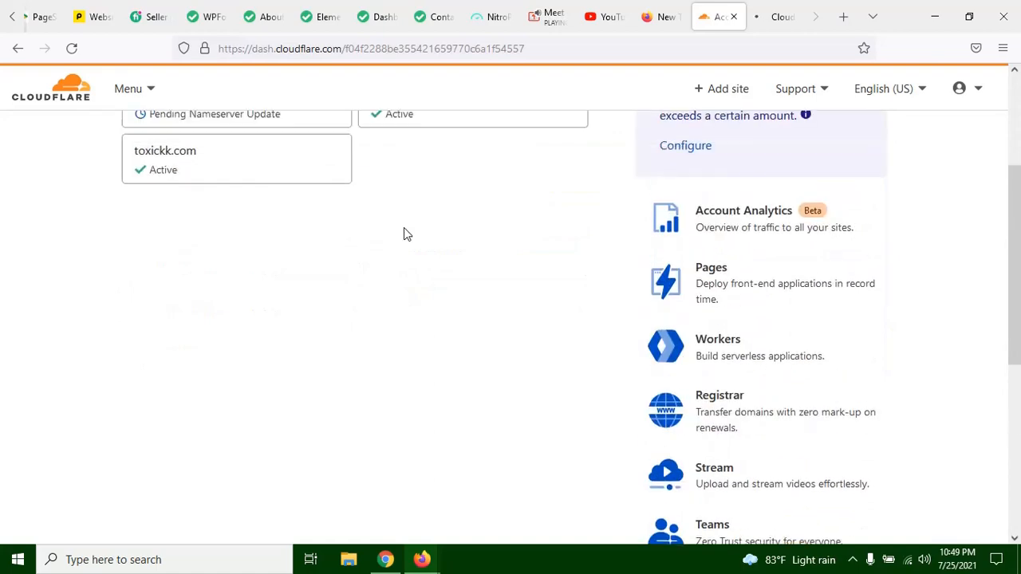
scroll(403, 232, "up", 3)
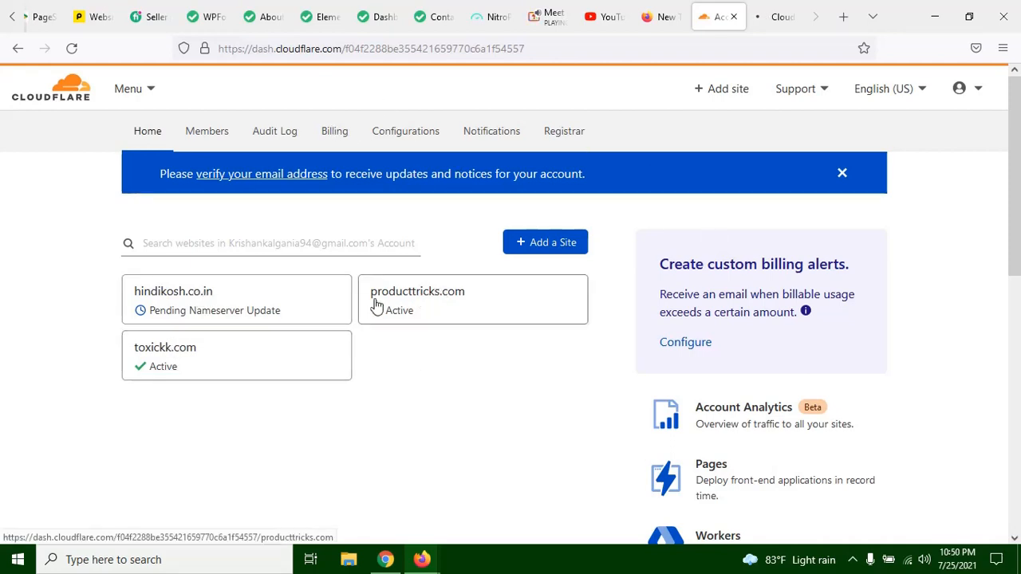
right_click(467, 316)
left_click(502, 320)
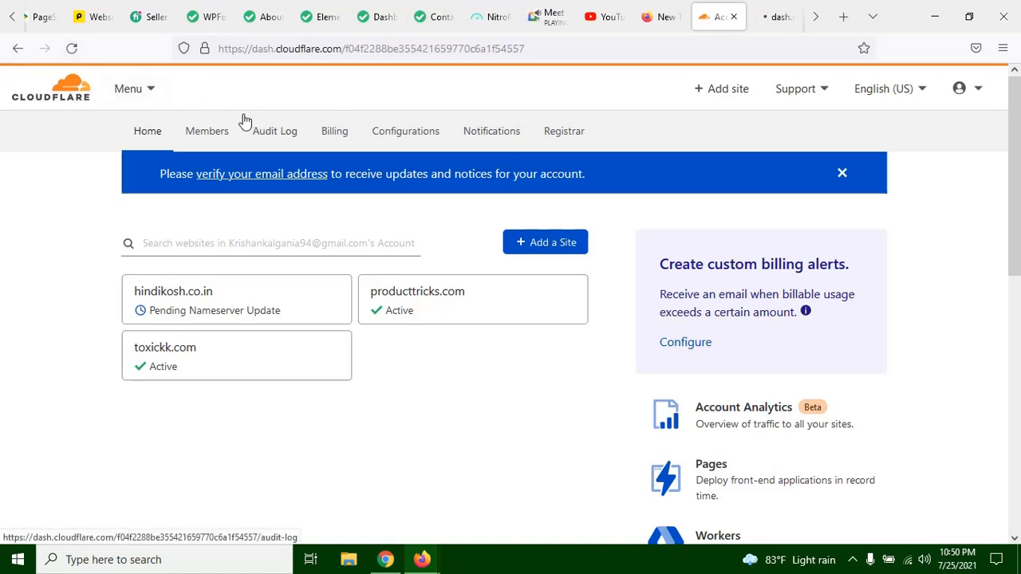
Step: Check the WordPress dashboard and the loading of the newly opened Cloudflare tabs
left_click(372, 14)
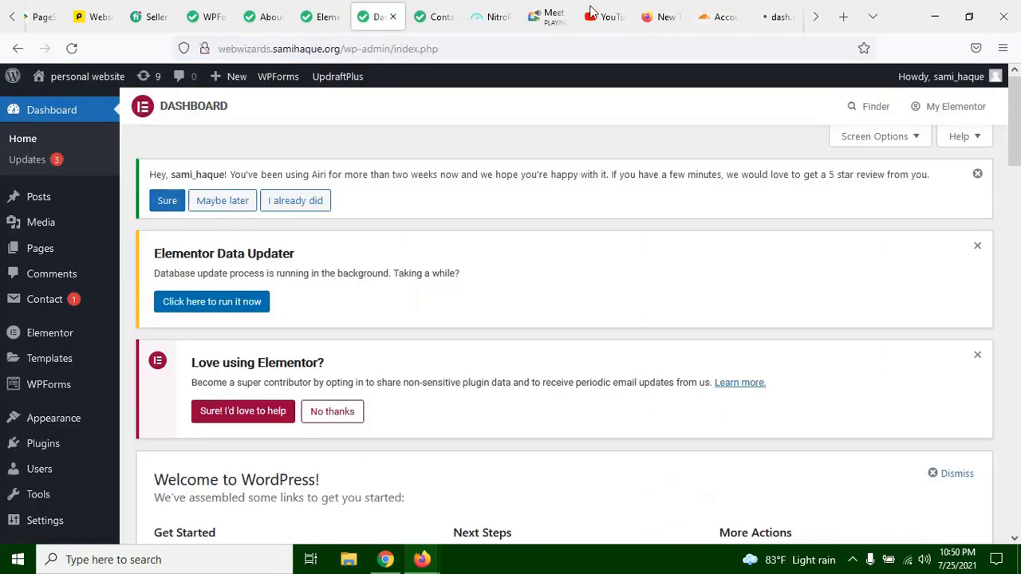
left_click(717, 16)
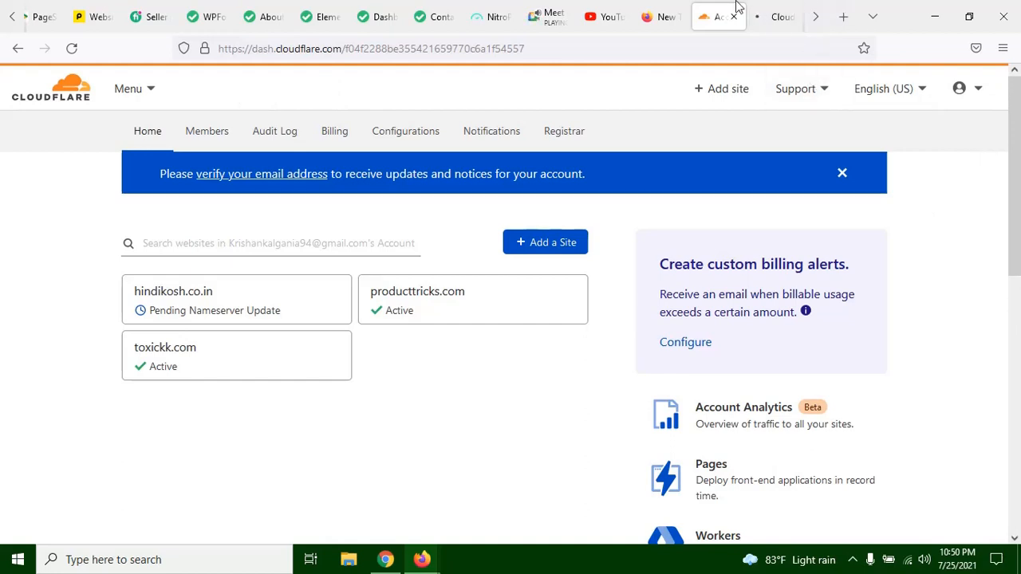
left_click(776, 17)
left_click(815, 17)
left_click(780, 20)
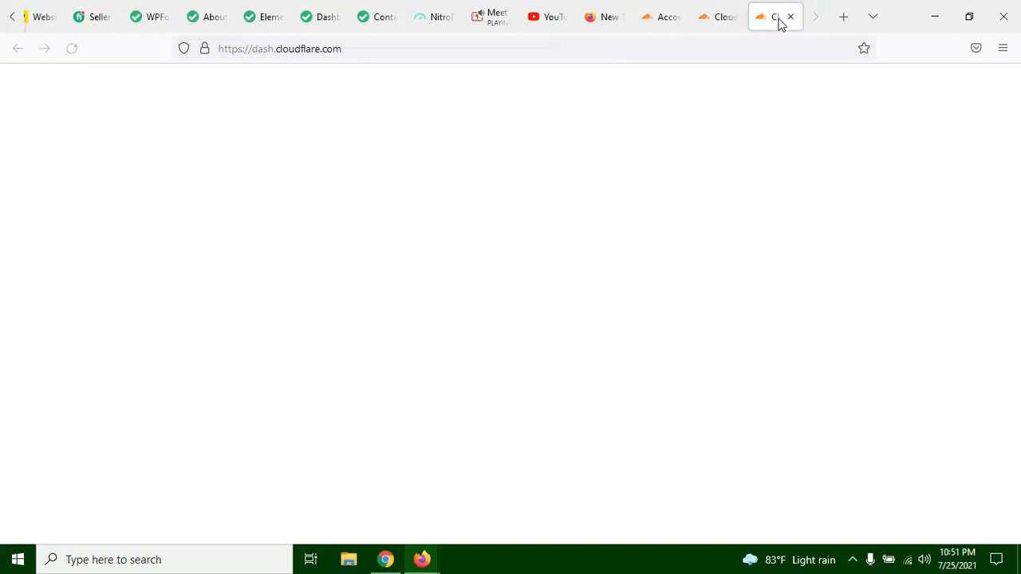
left_click(740, 16)
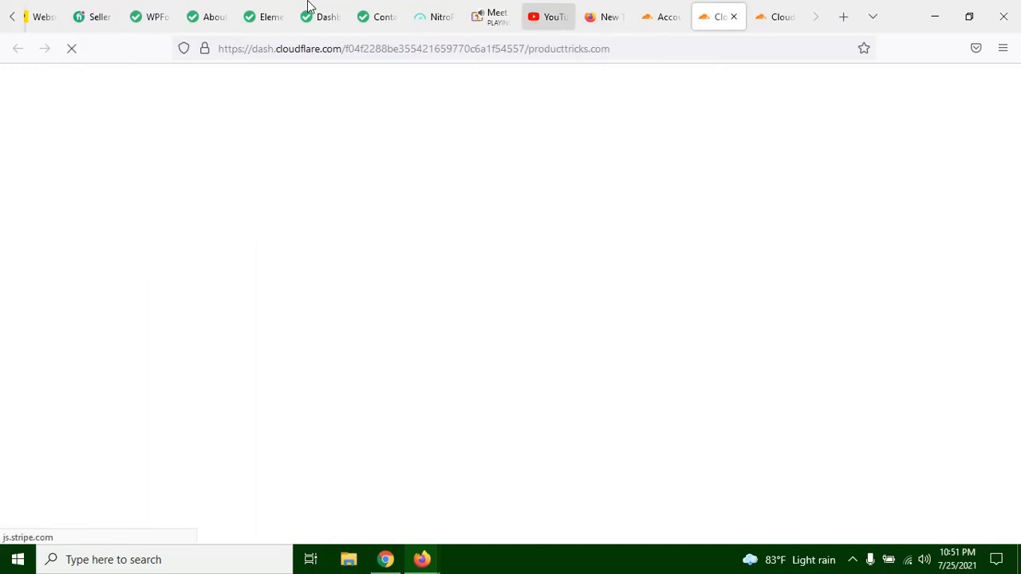
Step: Check the loading of the Elementor safe mode editor and of the producttricks.com Cloudflare page
left_click(276, 7)
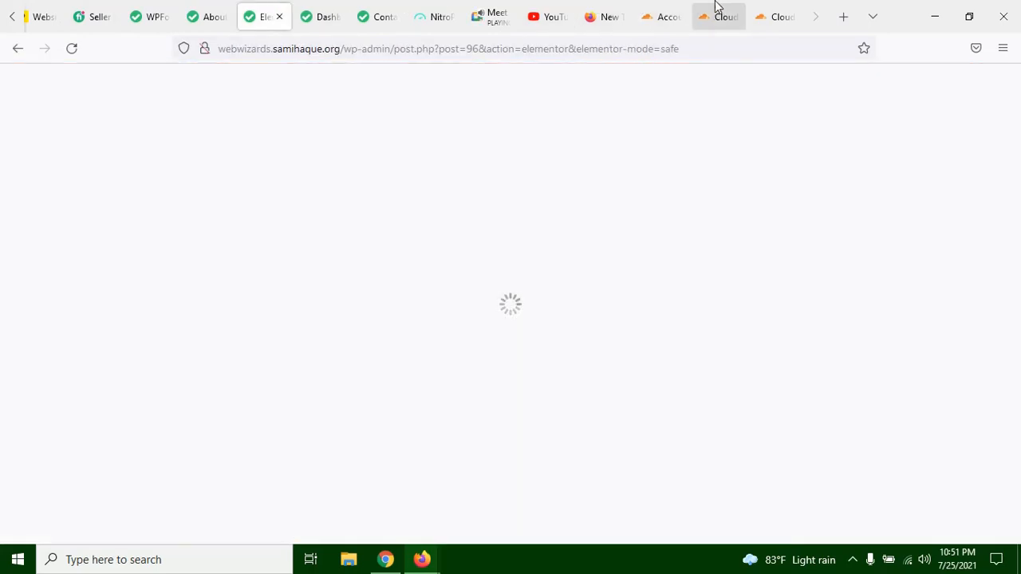
left_click(717, 8)
left_click(279, 8)
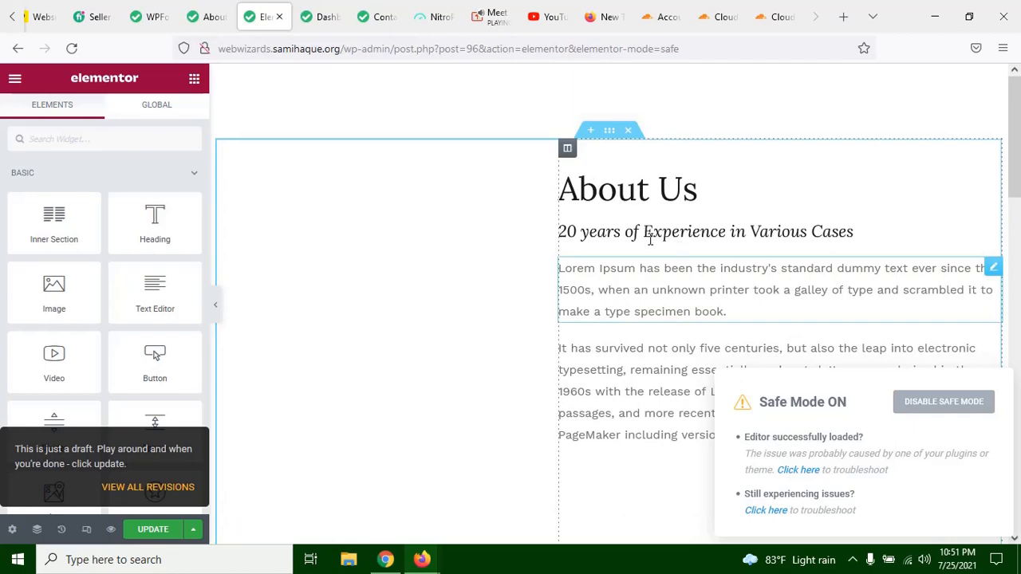
Step: Review the live About Us page from its header down to the blog post cards
left_click(201, 8)
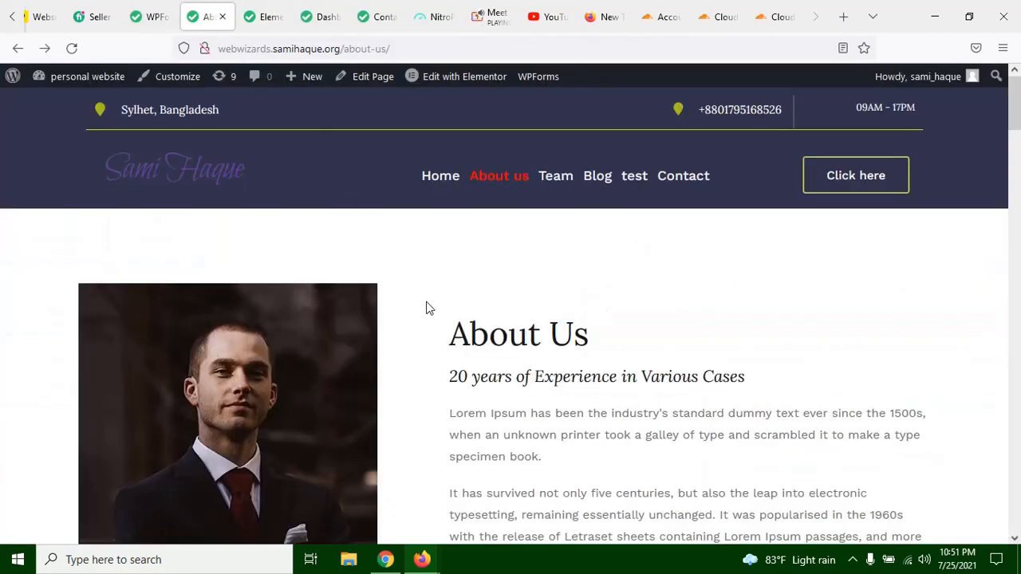
scroll(435, 314, "down", 5)
scroll(450, 314, "down", 1)
scroll(451, 314, "up", 6)
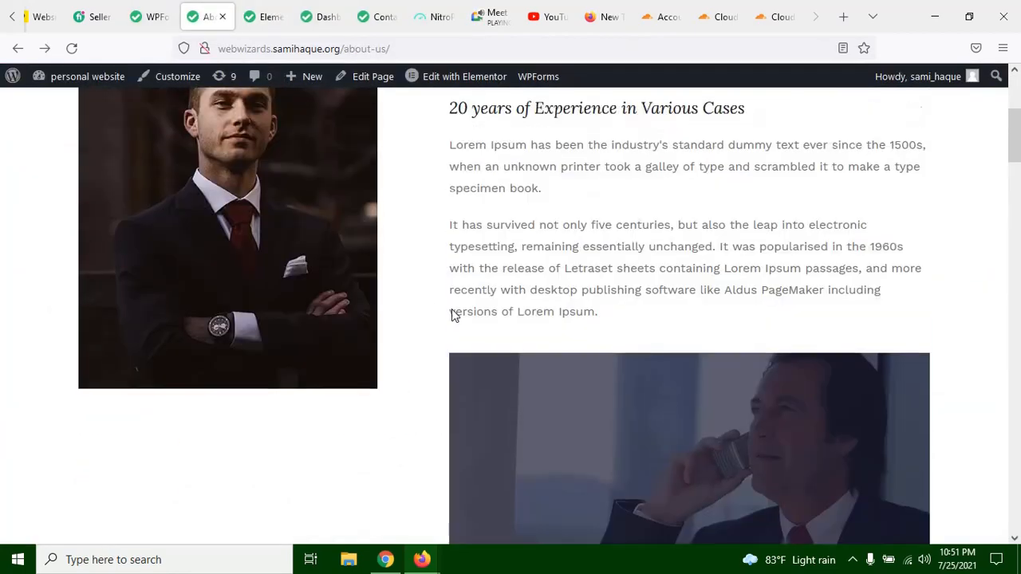
scroll(274, 323, "down", 6)
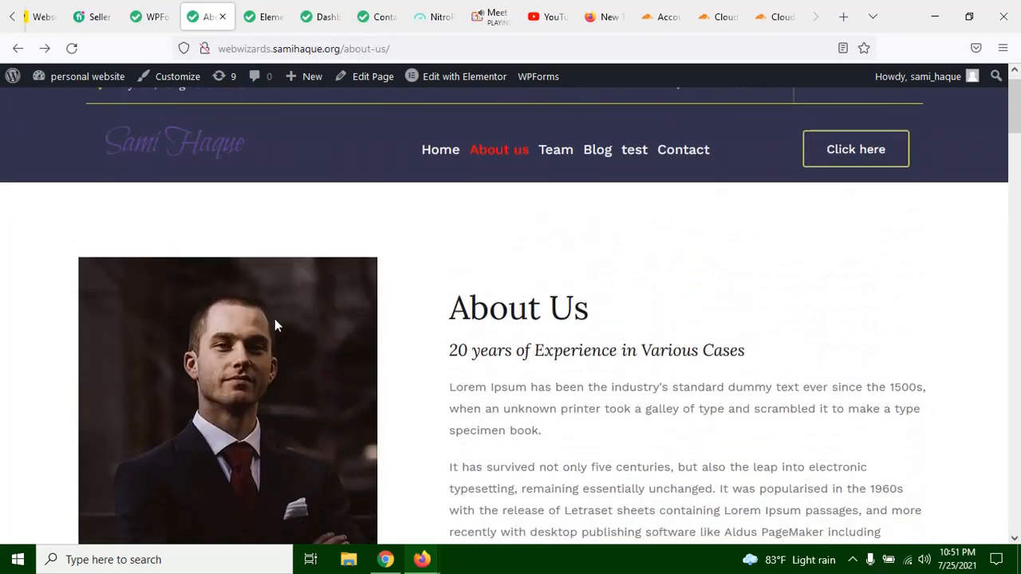
scroll(347, 319, "down", 2)
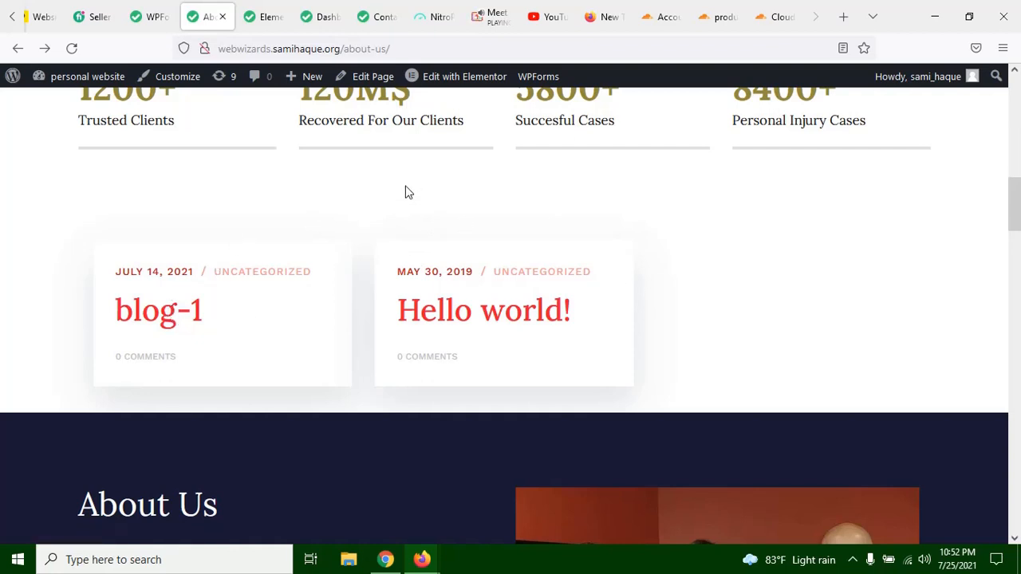
Step: Open the Hello world! blog post, look over its content and comment area, and return to the About Us page
left_click(490, 312)
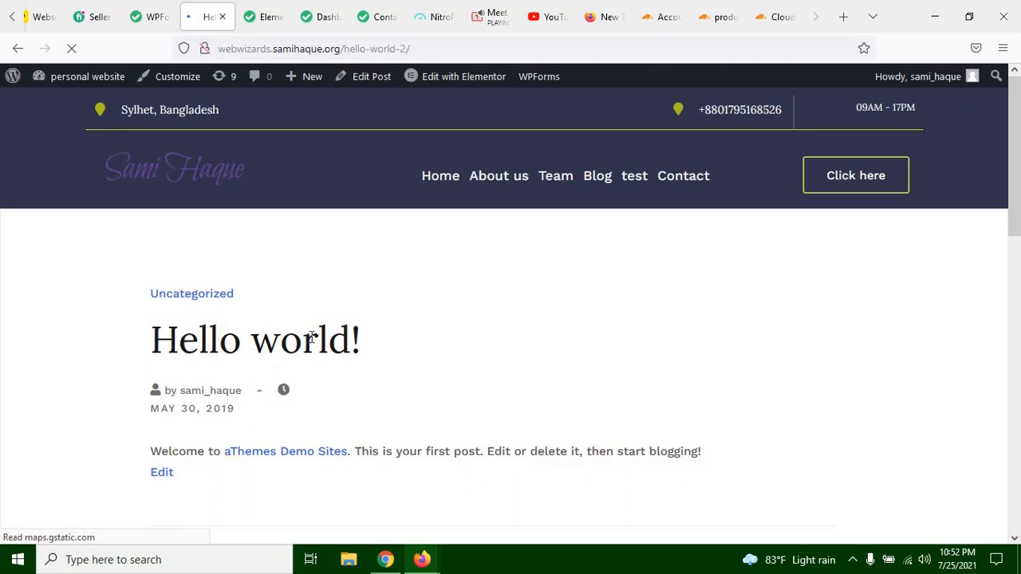
scroll(380, 344, "down", 3)
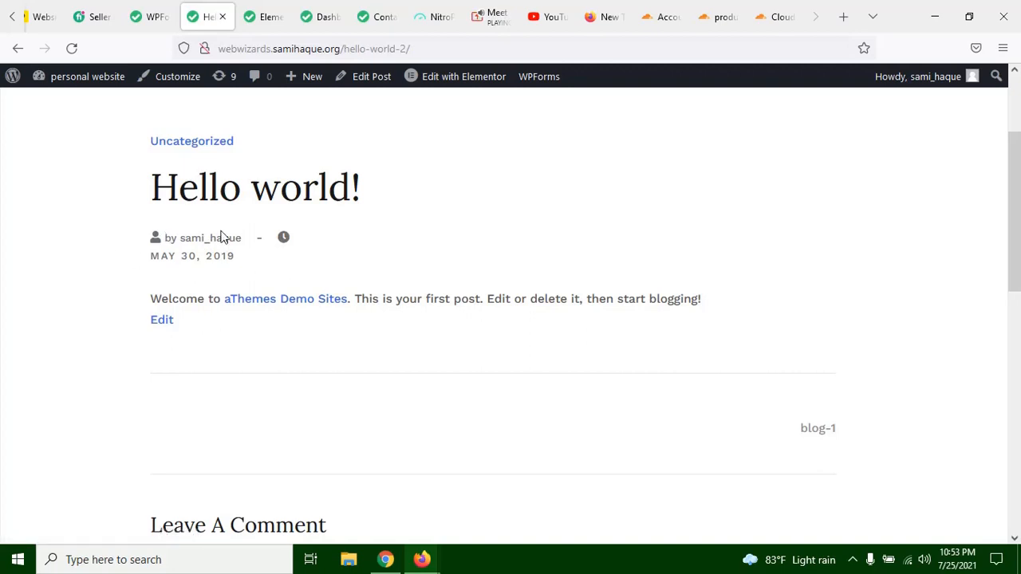
scroll(180, 359, "down", 3)
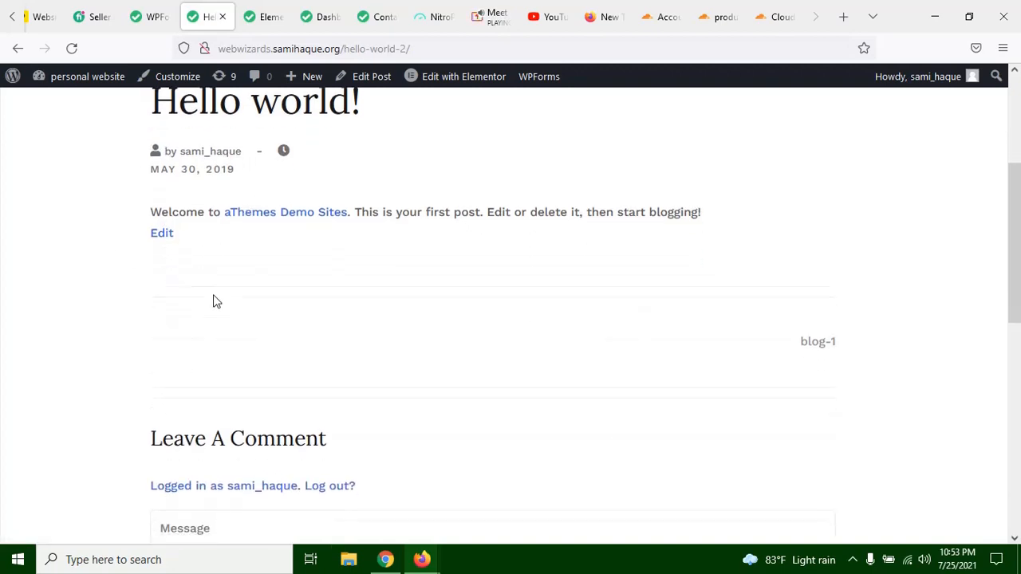
scroll(479, 319, "up", 3)
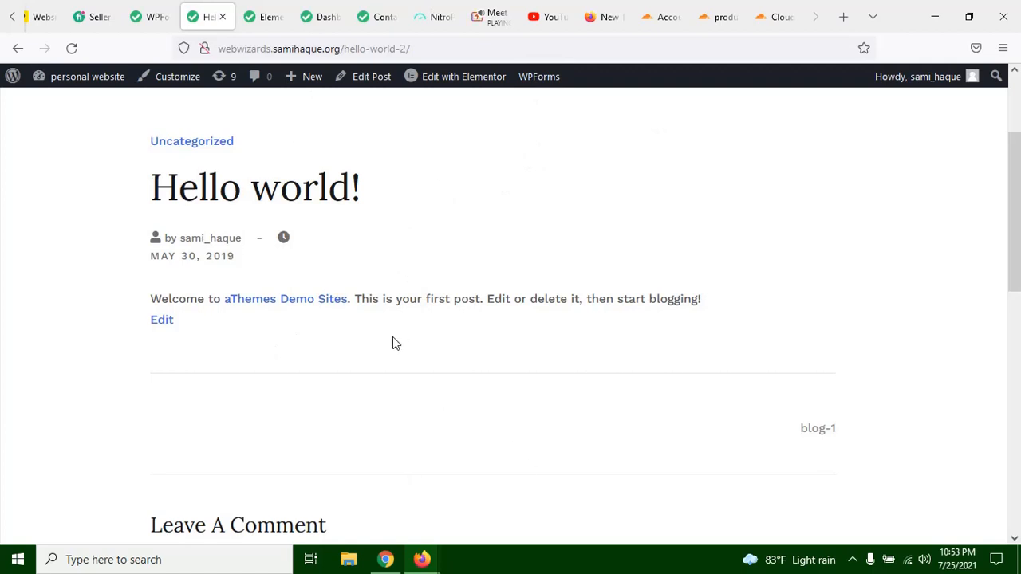
left_click(19, 48)
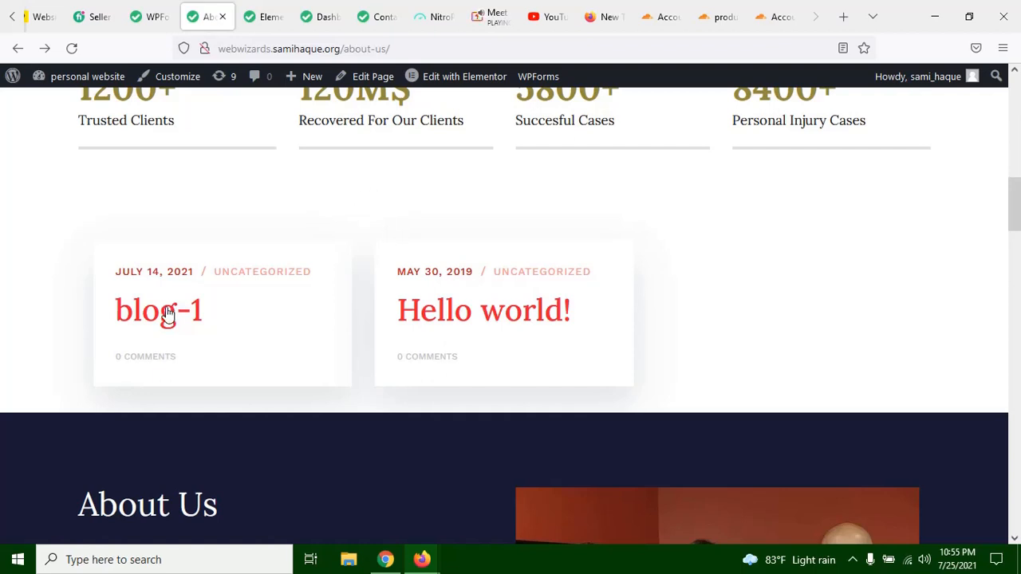
Step: Look through the About Us page sections from the blog post cards down to the contact form
scroll(540, 279, "down", 3)
scroll(577, 171, "up", 2)
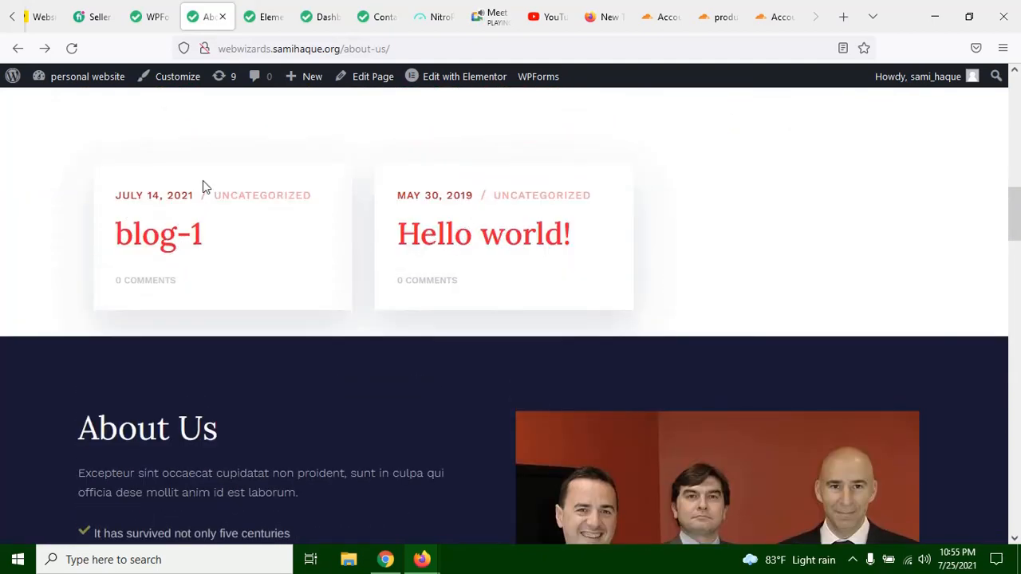
scroll(242, 227, "down", 10)
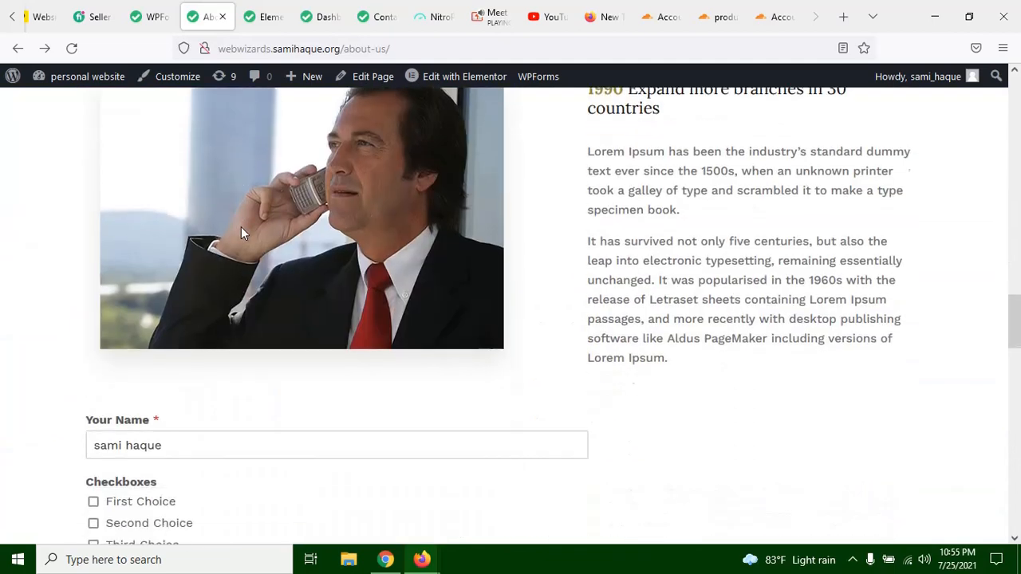
scroll(241, 231, "down", 4)
scroll(43, 251, "up", 2)
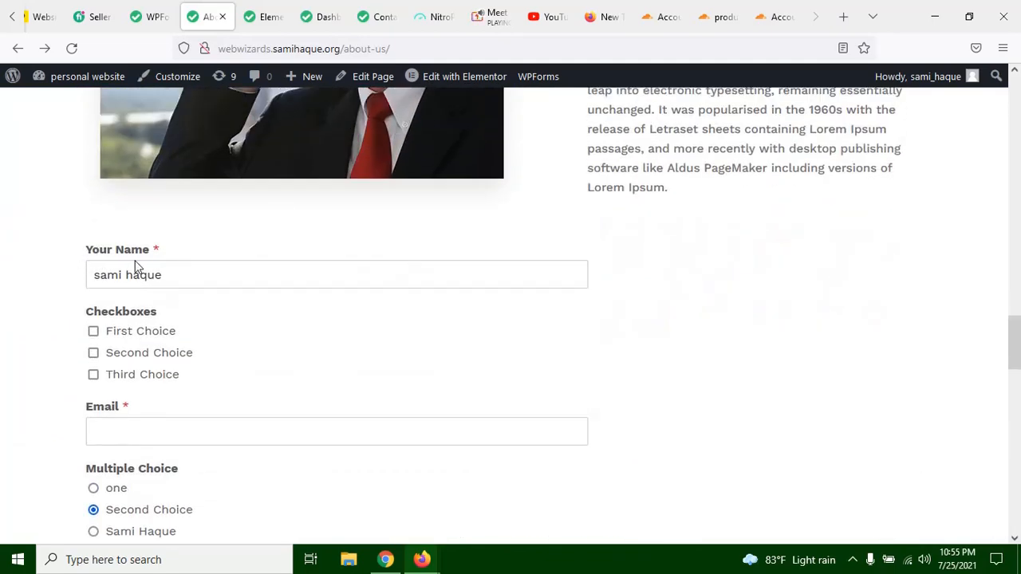
Step: Examine the contact form's name, checkbox, email, multiple choice and comments fields, then go back up to the dark About Us section
left_click_drag(75, 250, 167, 249)
left_click(171, 250)
scroll(159, 270, "down", 2)
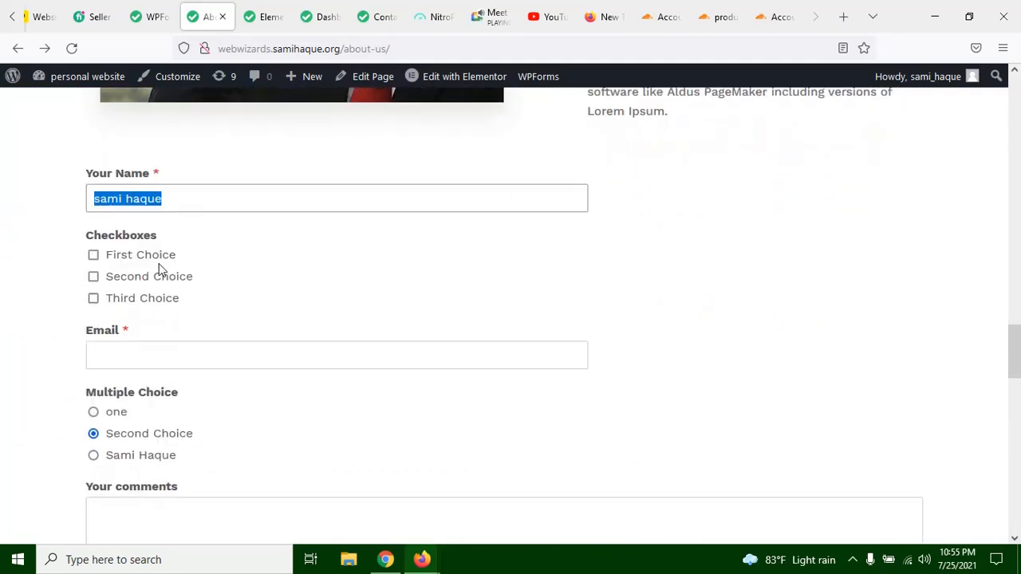
left_click(66, 243)
scroll(175, 287, "down", 10)
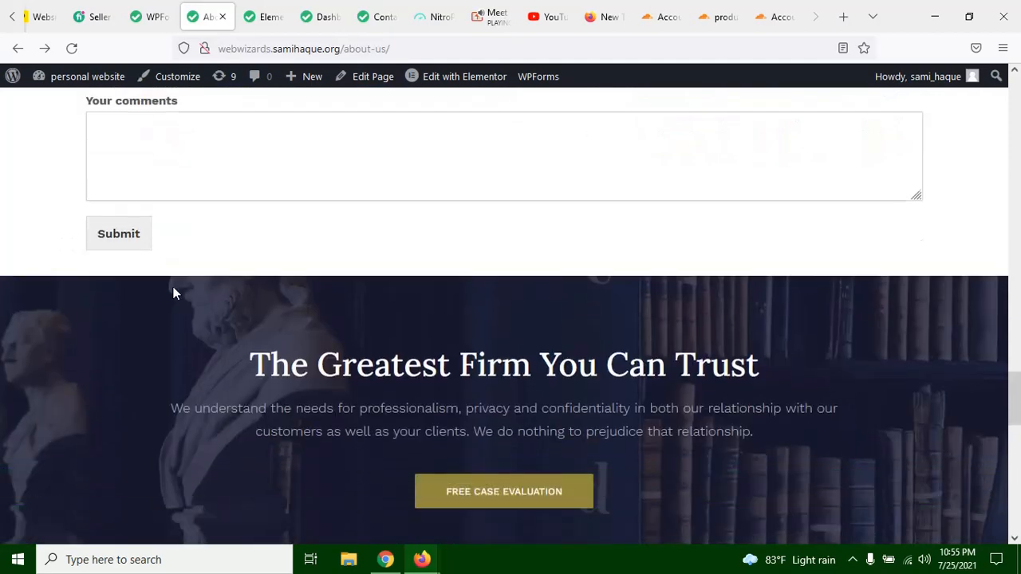
scroll(179, 293, "up", 8)
left_click(123, 289)
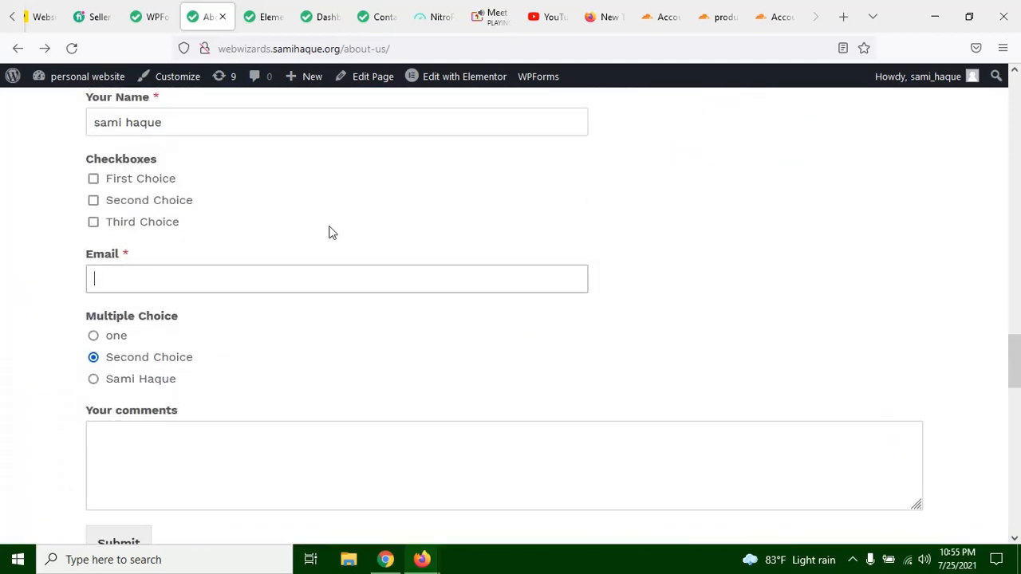
left_click(283, 240)
scroll(216, 275, "down", 6)
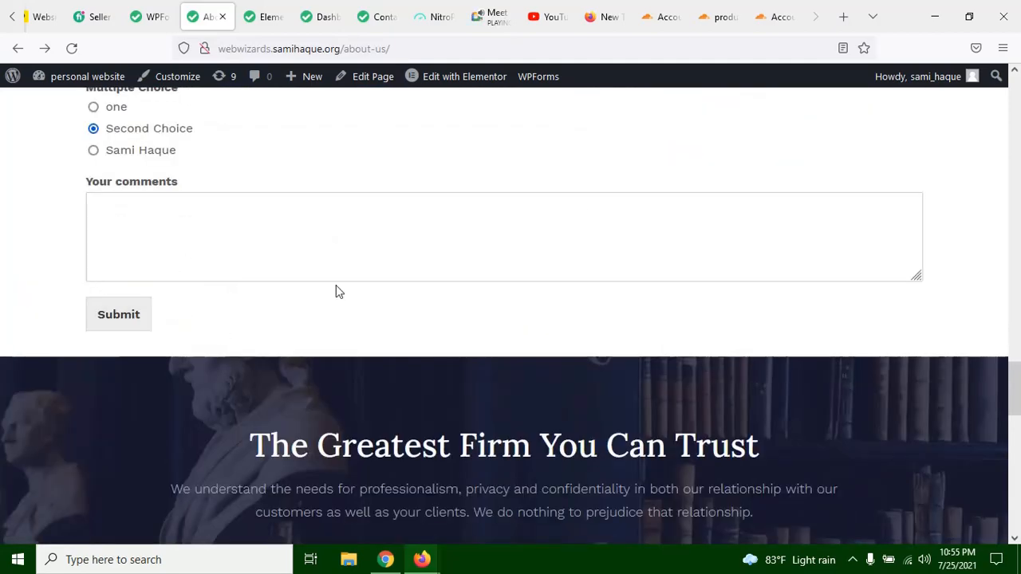
scroll(414, 340, "up", 5)
scroll(466, 341, "down", 7)
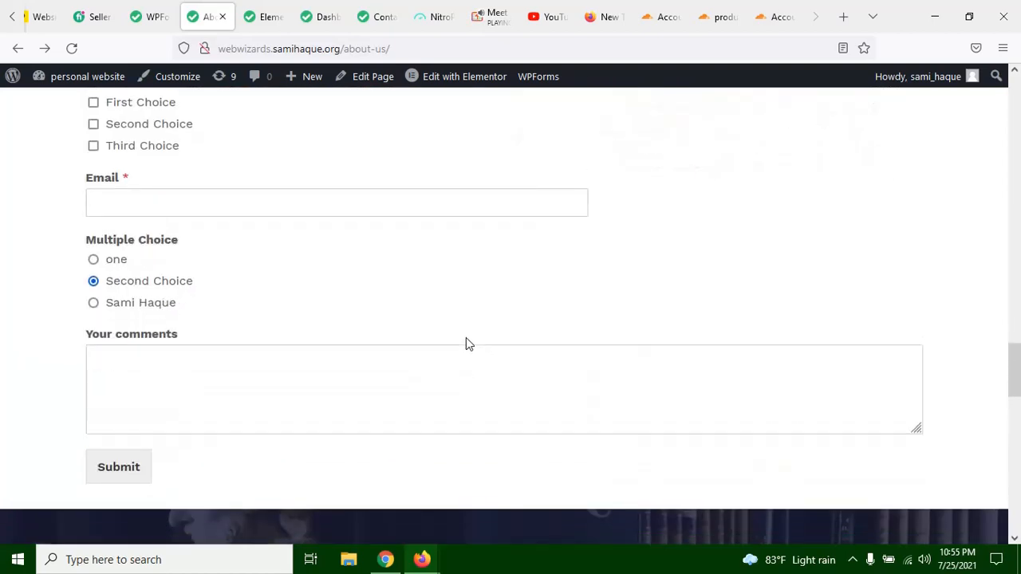
scroll(466, 341, "up", 14)
scroll(466, 341, "up", 5)
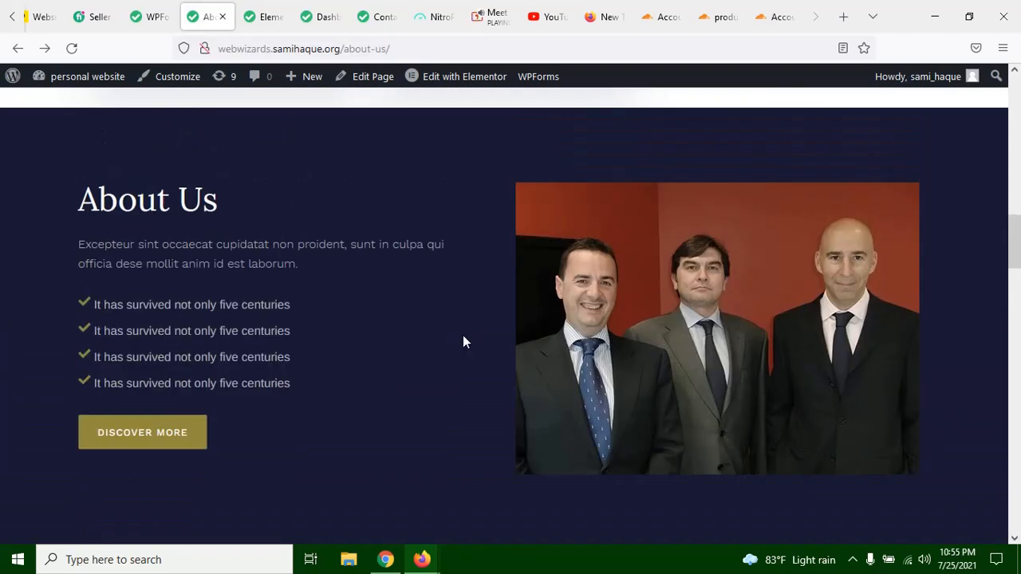
Step: Examine the dark About Us section together with the neighbouring statistics, blog post cards and Our History heading
scroll(155, 215, "down", 1)
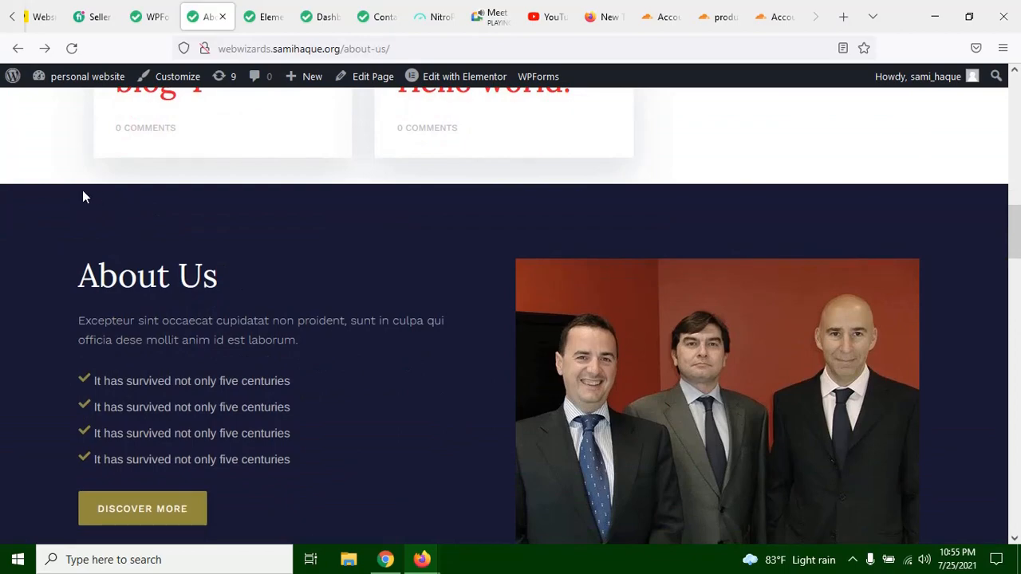
scroll(291, 374, "down", 12)
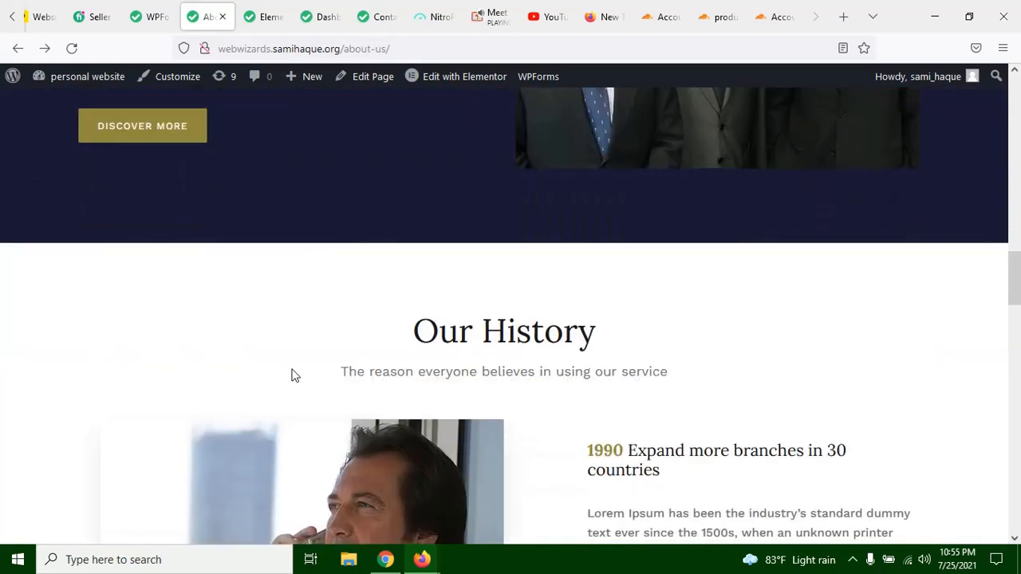
scroll(168, 366, "up", 12)
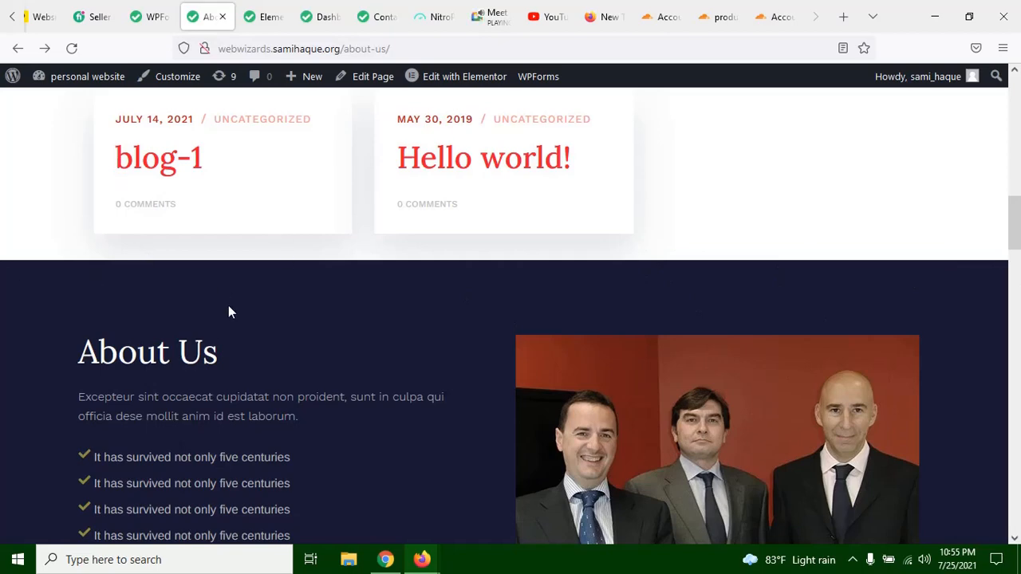
scroll(974, 289, "down", 3)
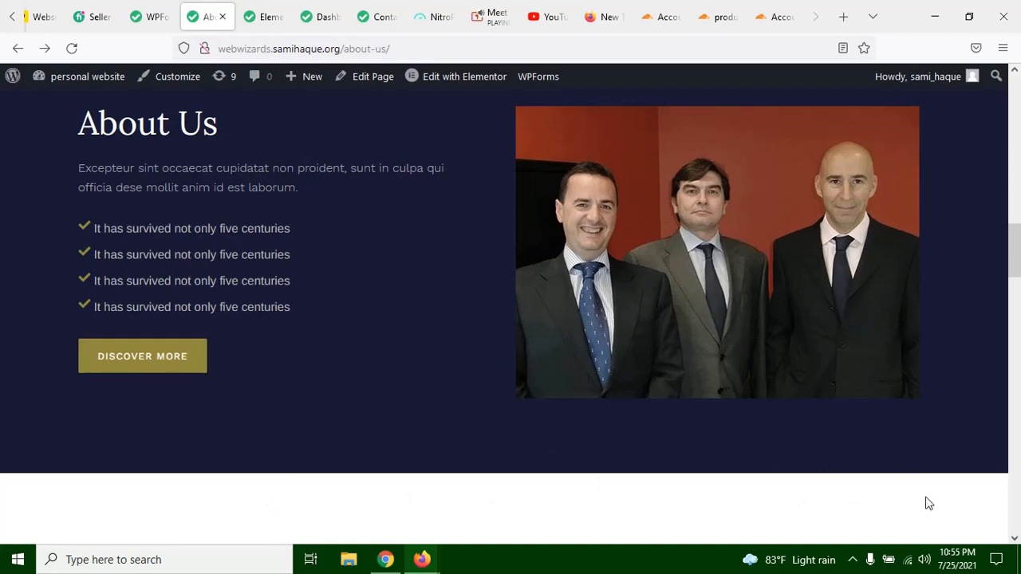
scroll(437, 276, "up", 3)
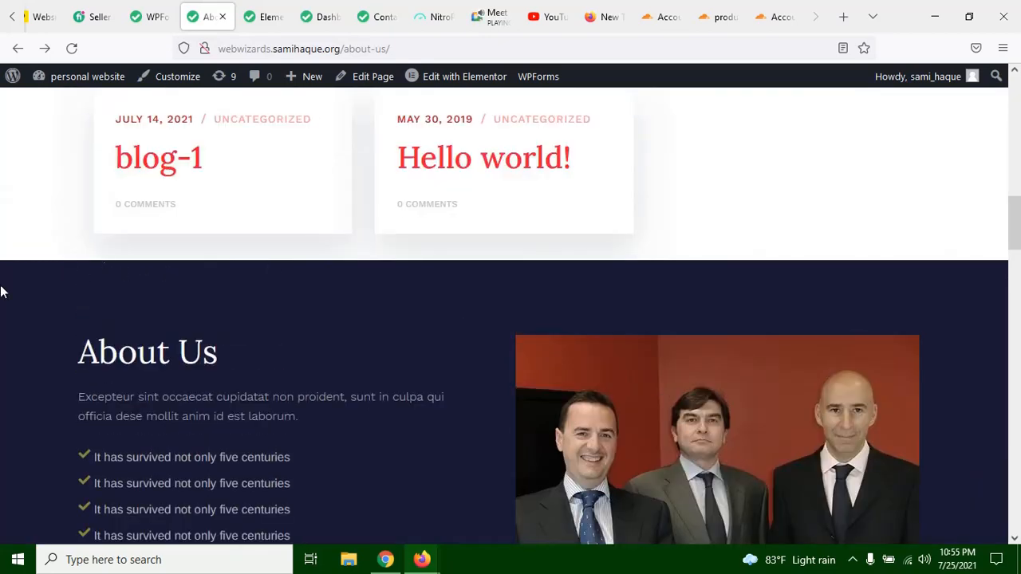
scroll(583, 279, "up", 5)
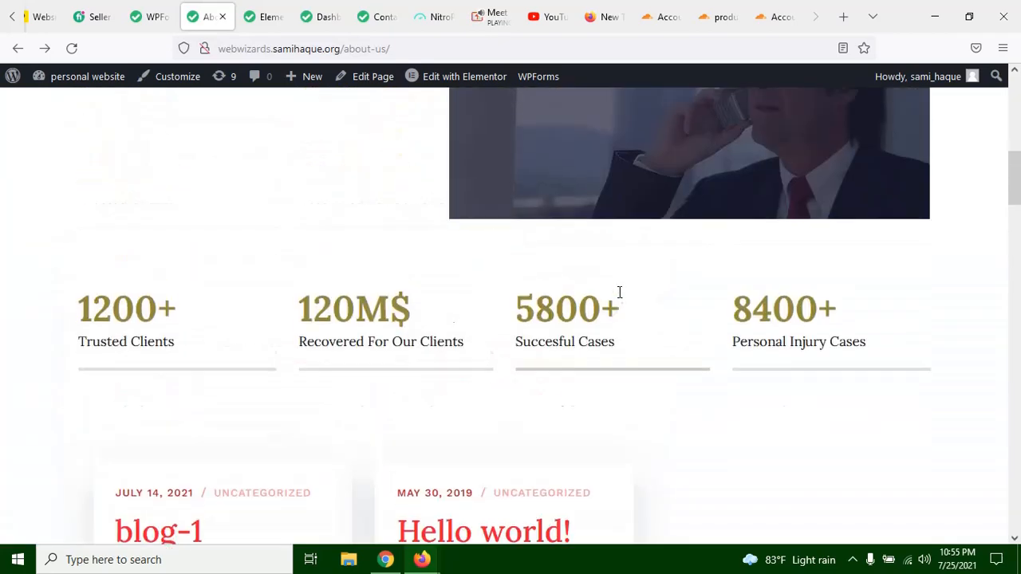
scroll(618, 292, "up", 8)
scroll(592, 294, "down", 12)
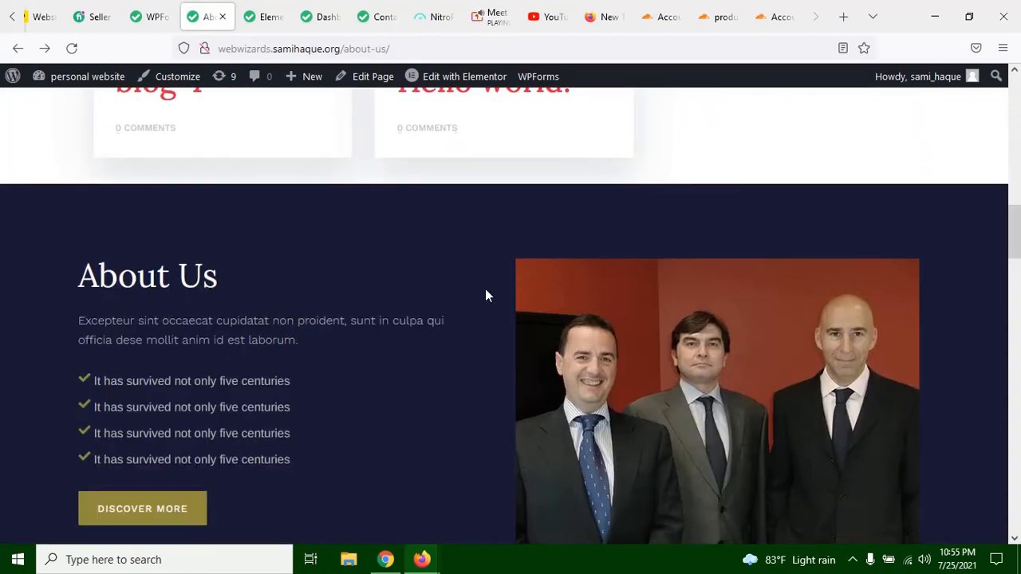
scroll(485, 296, "up", 2)
scroll(232, 339, "down", 4)
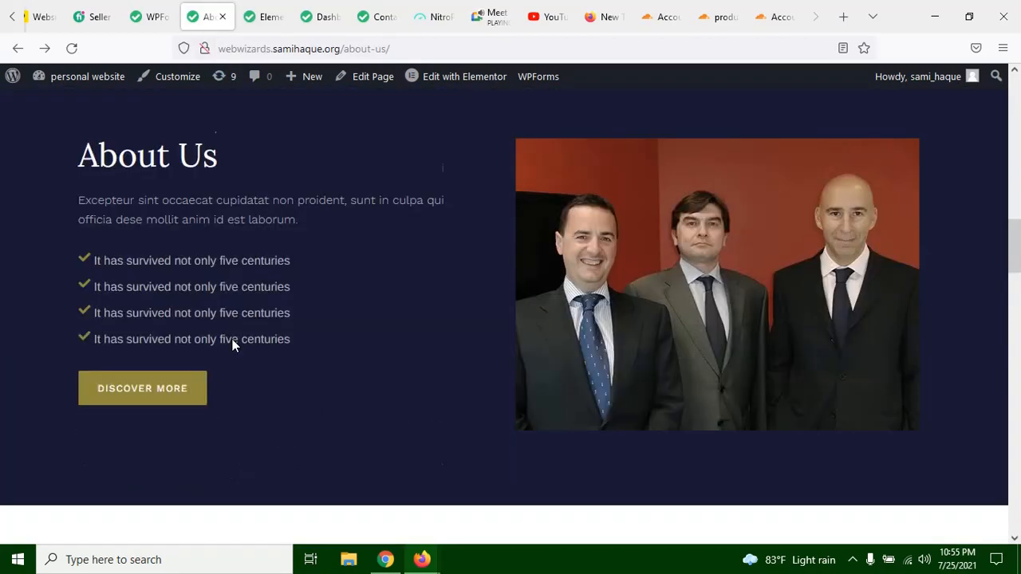
Step: Look over the contact form and the Our Attorneys section, then return to the About Us page's header
scroll(393, 311, "down", 11)
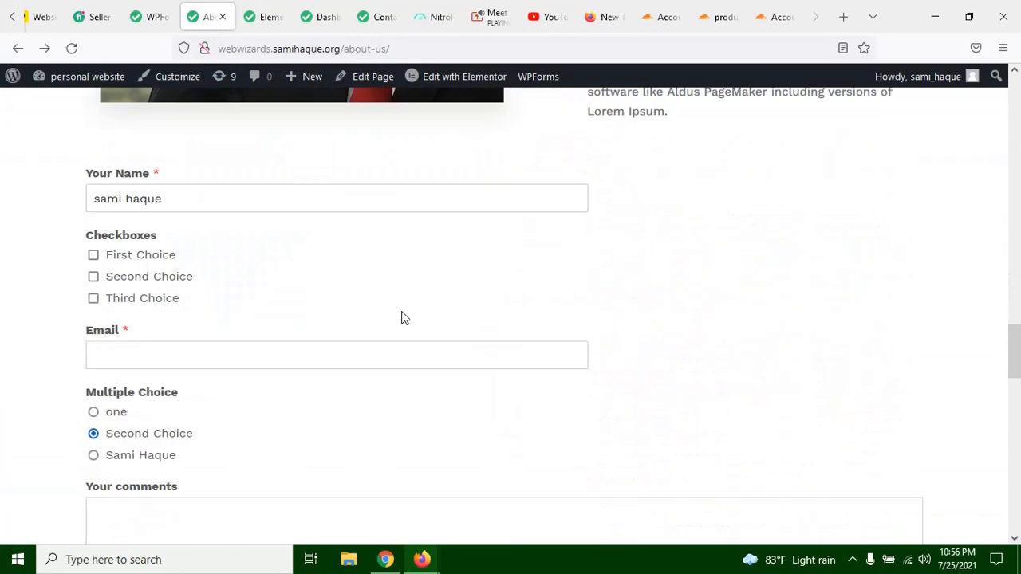
scroll(403, 317, "down", 15)
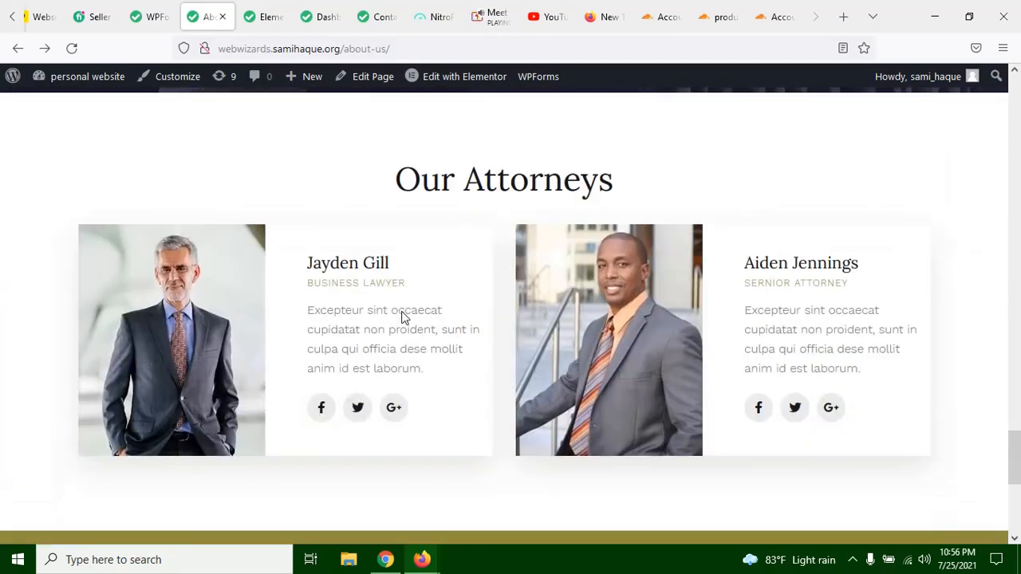
scroll(403, 316, "down", 5)
scroll(483, 319, "up", 15)
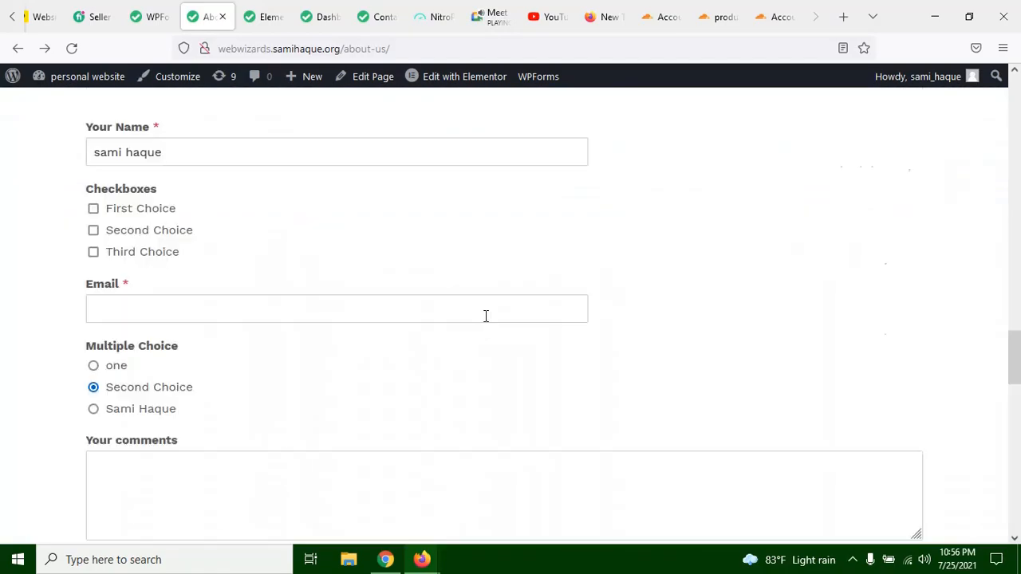
scroll(485, 316, "up", 15)
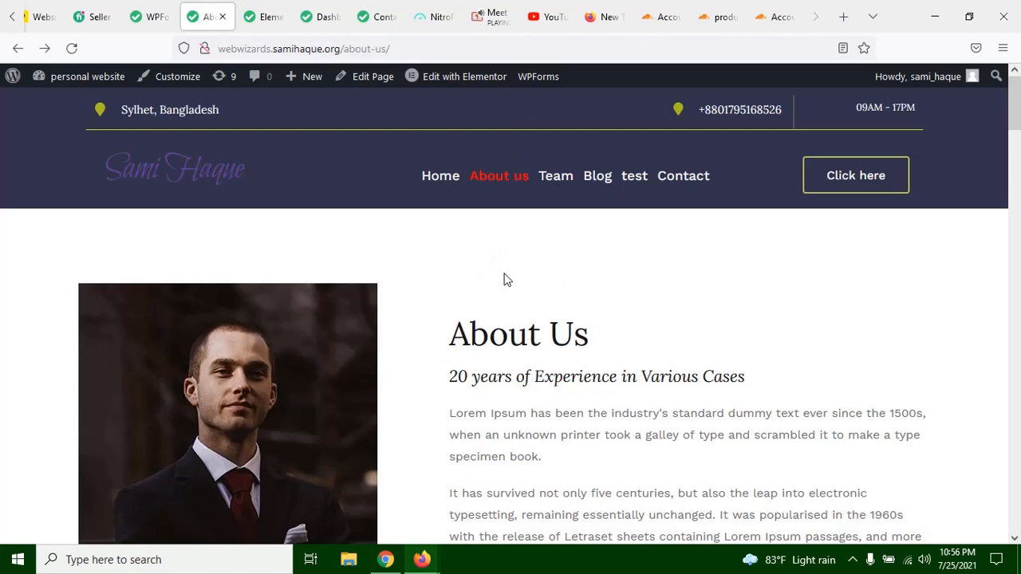
Step: Review the blog post cards, Our History section and contact form fields, then return to the page header
scroll(503, 281, "down", 10)
scroll(518, 275, "down", 2)
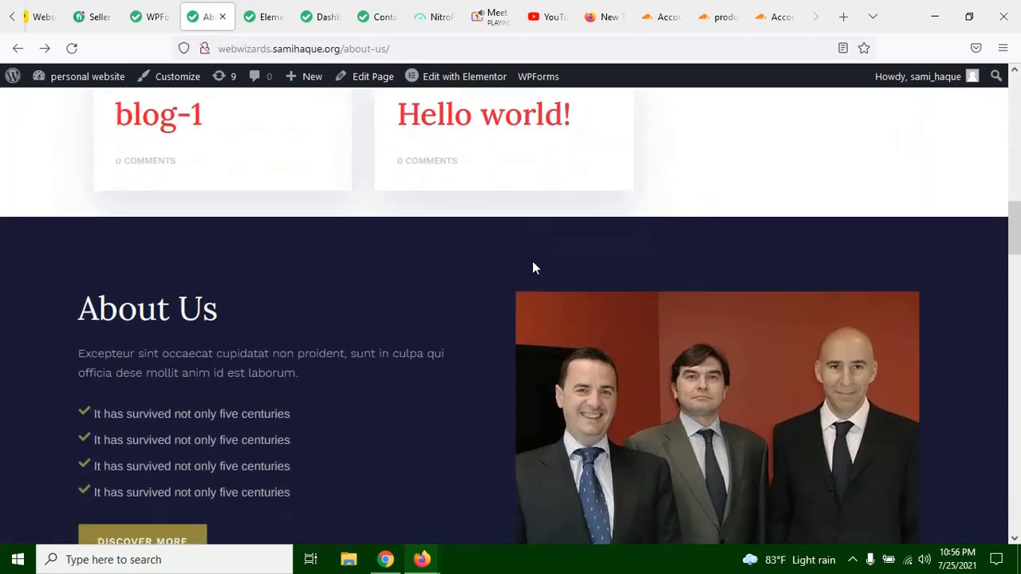
scroll(534, 266, "up", 2)
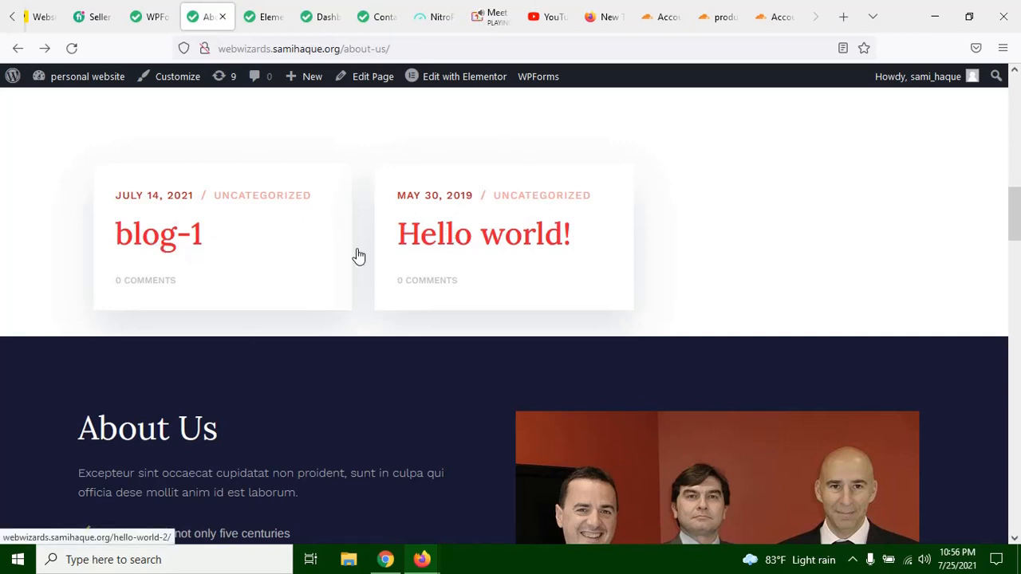
scroll(132, 346, "down", 8)
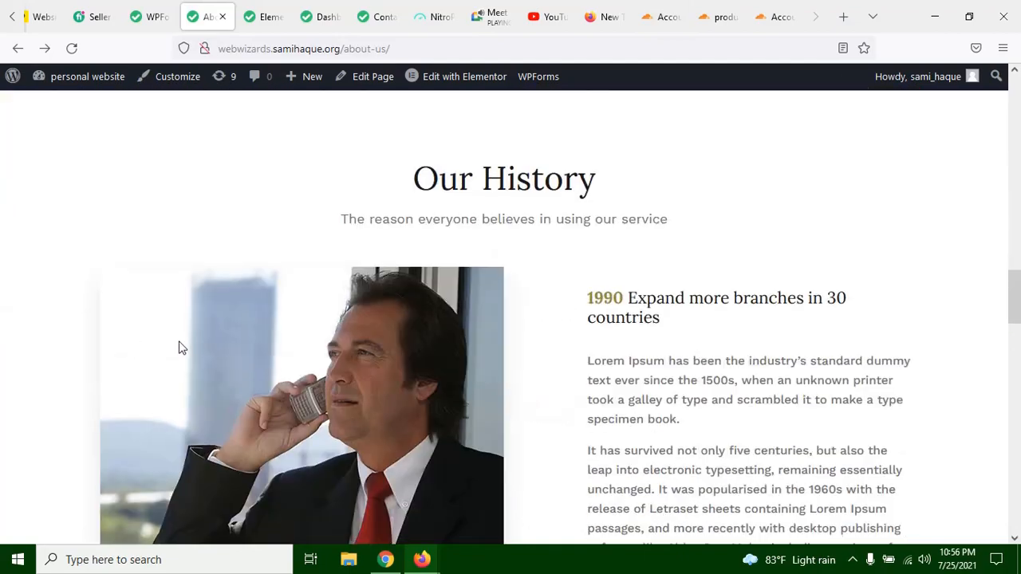
scroll(358, 378, "up", 6)
scroll(489, 406, "down", 10)
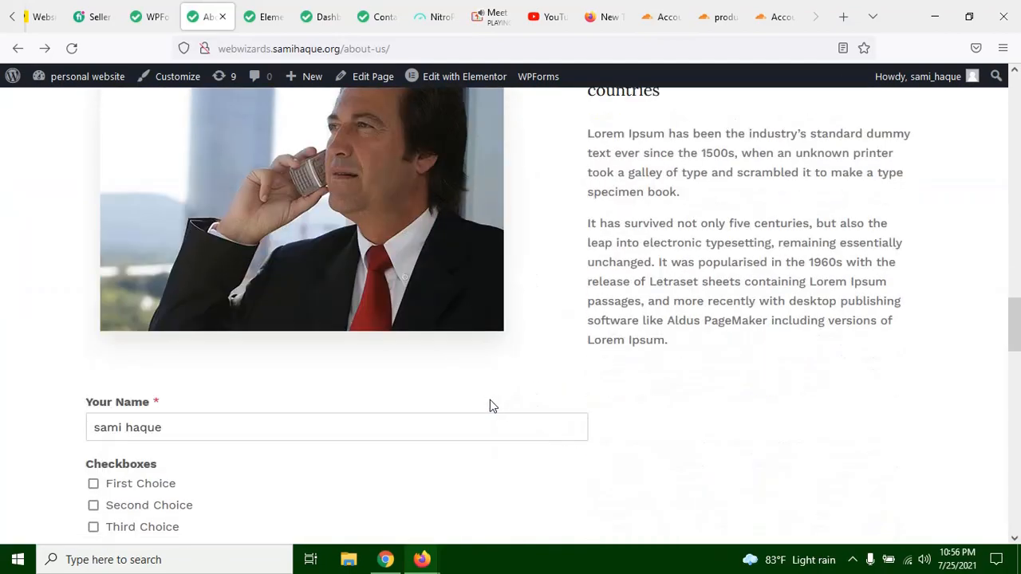
scroll(476, 297, "down", 5)
scroll(364, 303, "up", 10)
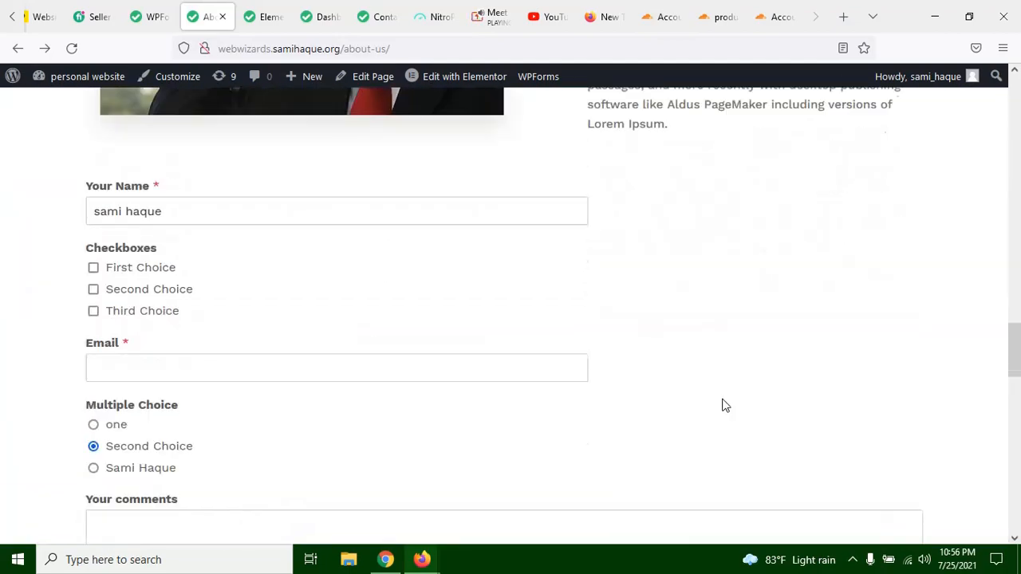
scroll(723, 400, "up", 10)
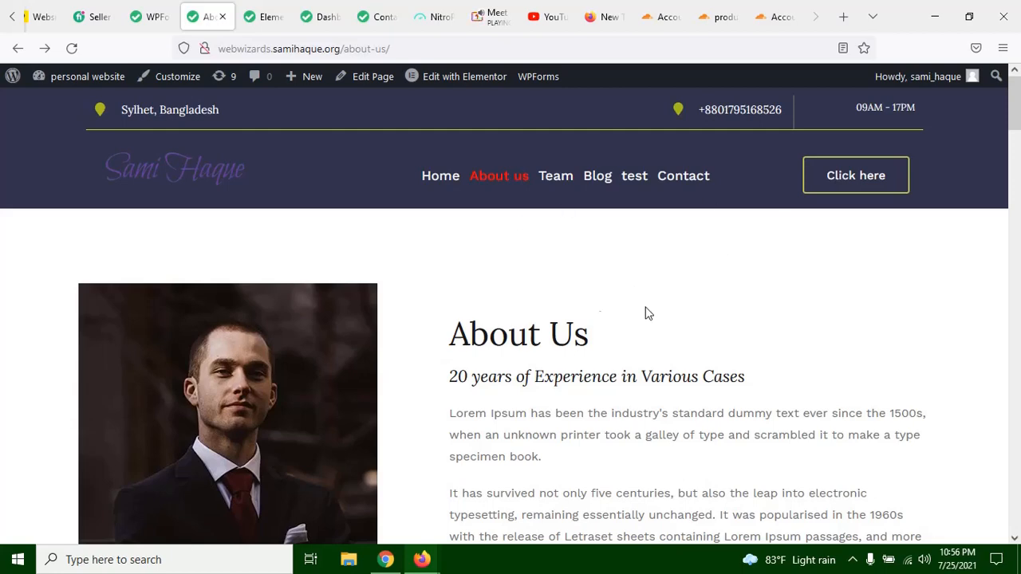
Step: Review the whole About Us page from the introduction and statistics to the Our Attorneys section, ending back at the introduction
scroll(286, 506, "down", 10)
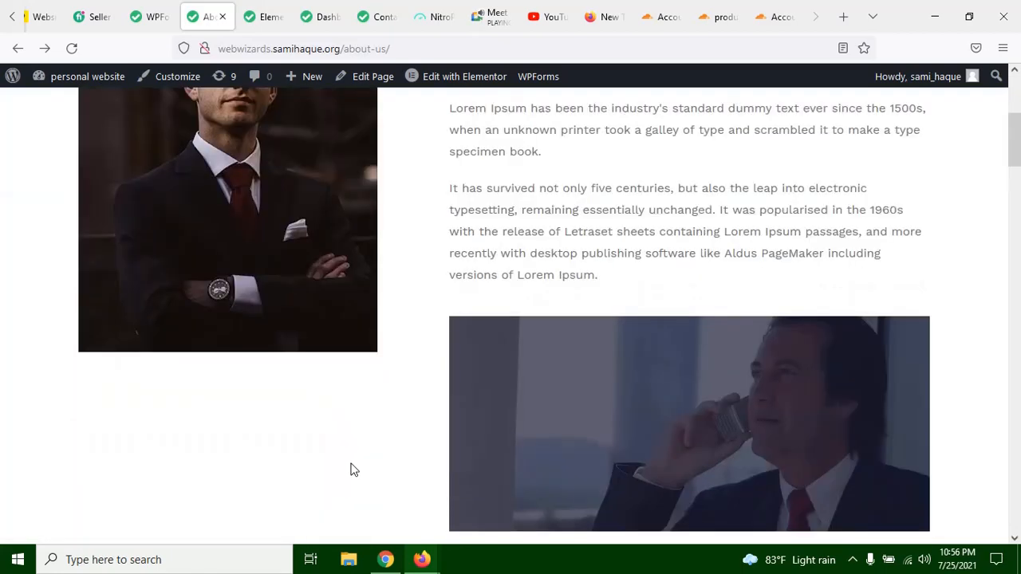
scroll(182, 434, "down", 2)
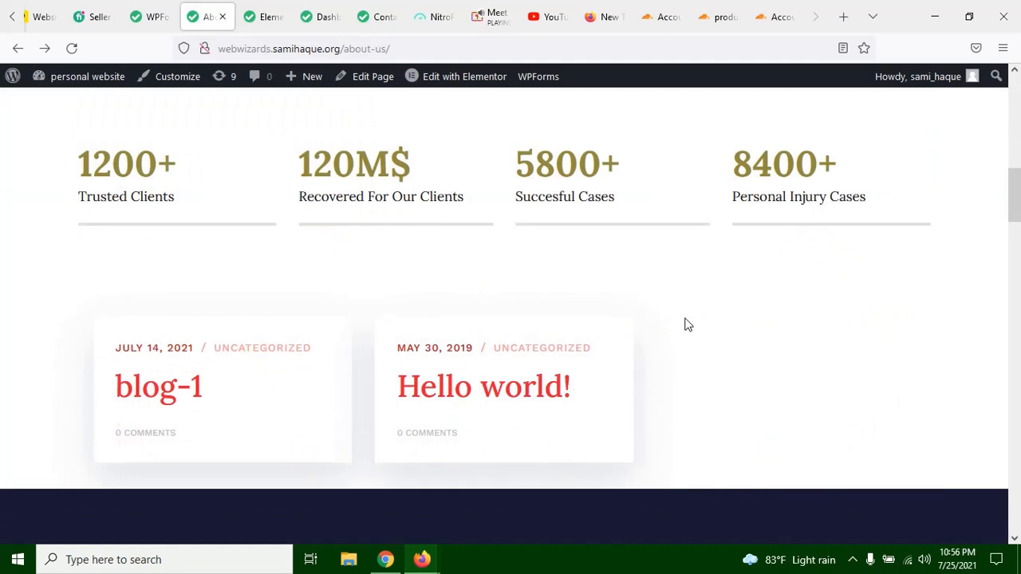
scroll(665, 319, "up", 12)
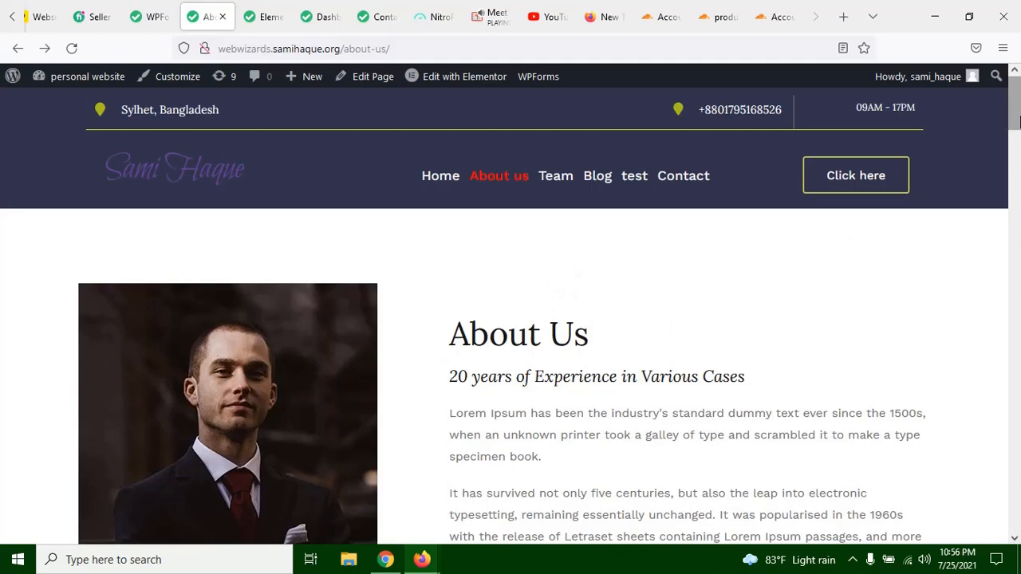
mouse_move(1017, 96)
left_mouse_down()
mouse_move(1017, 528)
mouse_move(933, 270)
mouse_move(937, 98)
mouse_move(1020, 89)
left_mouse_up()
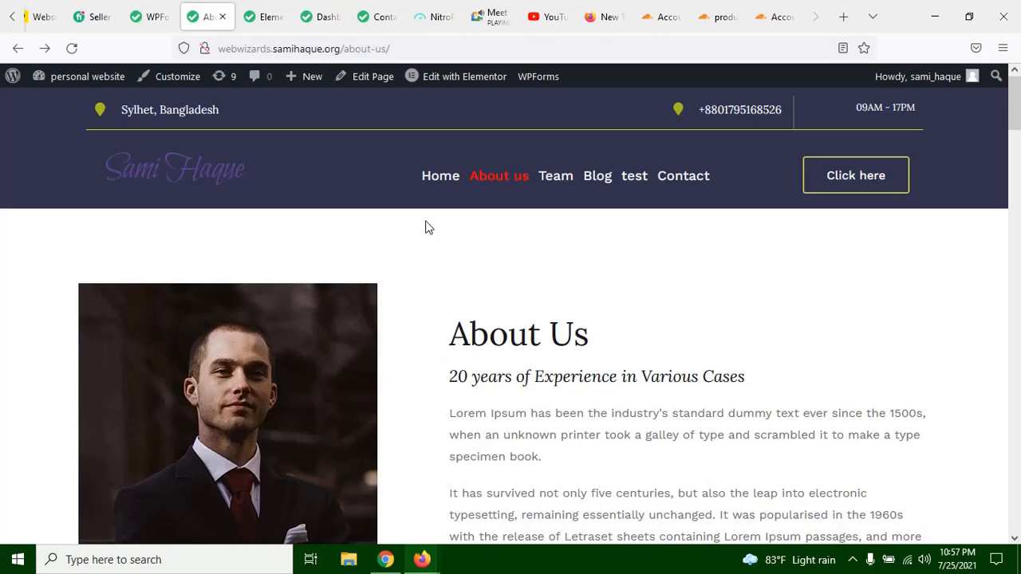
scroll(425, 227, "down", 10)
scroll(425, 227, "up", 4)
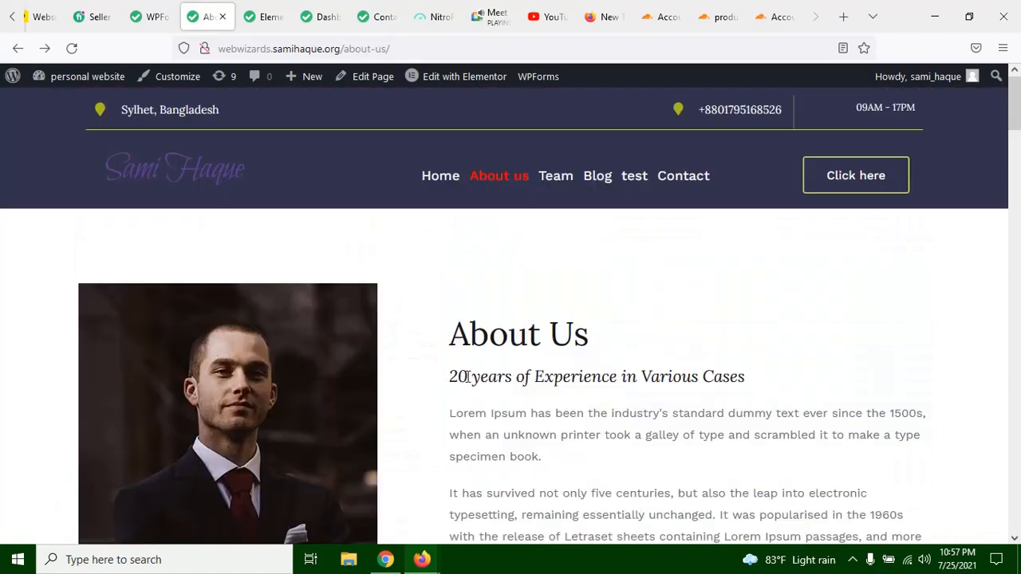
scroll(467, 376, "down", 15)
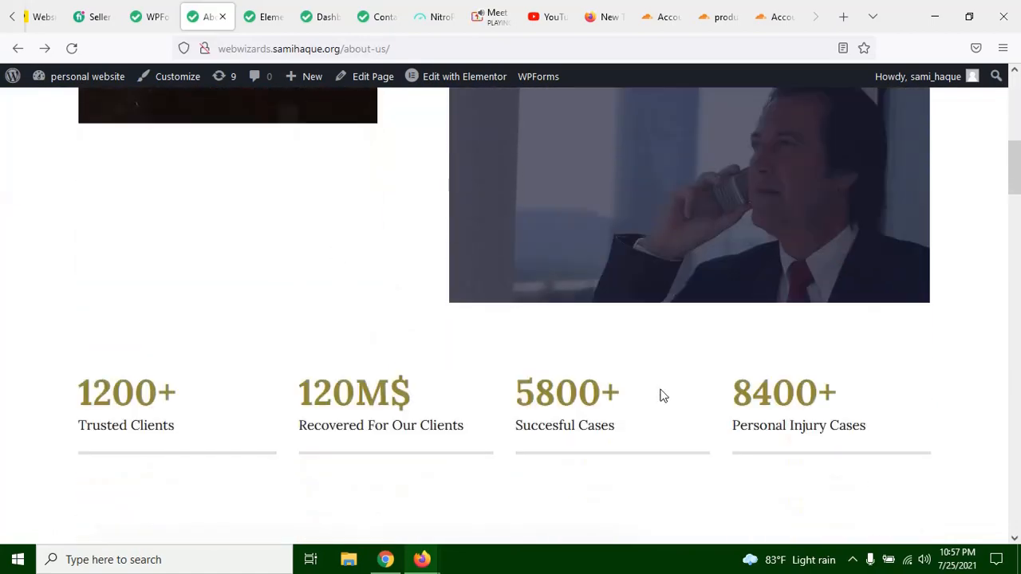
scroll(526, 292, "down", 20)
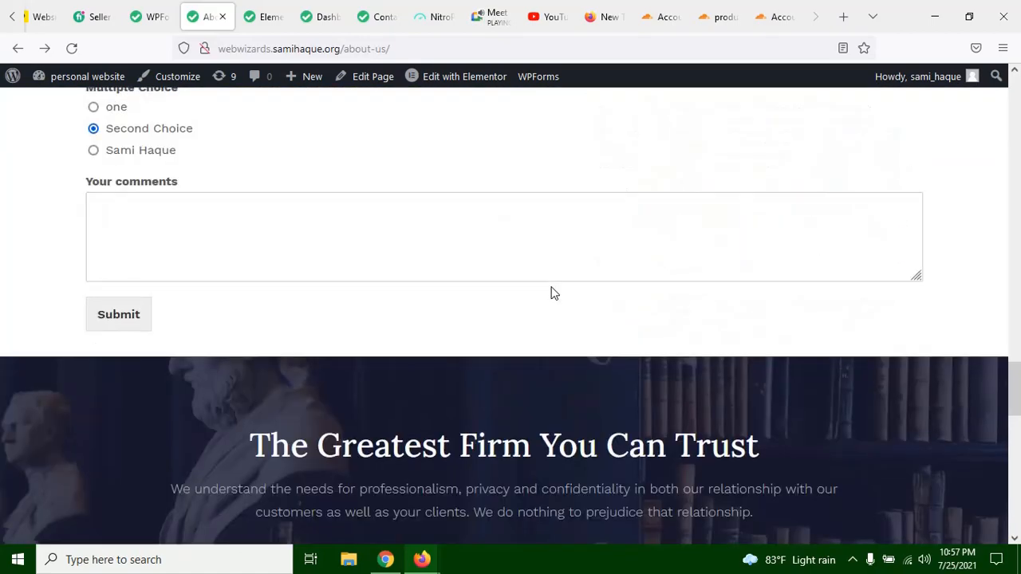
scroll(544, 302, "down", 9)
scroll(537, 312, "up", 8)
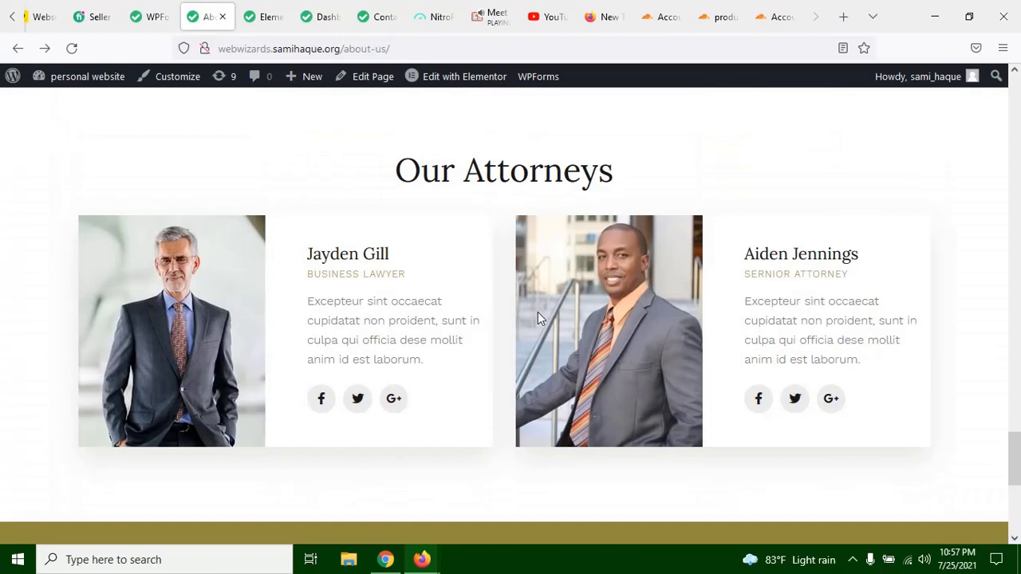
scroll(538, 317, "up", 20)
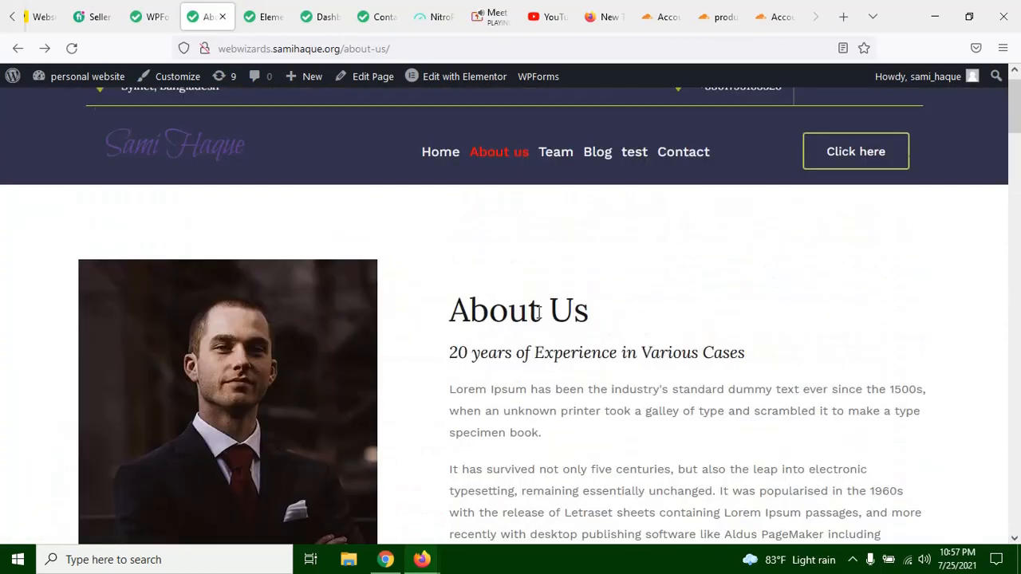
Step: Examine how the statistics row, blog post cards and dark About Us section follow one another on the page
scroll(347, 327, "down", 8)
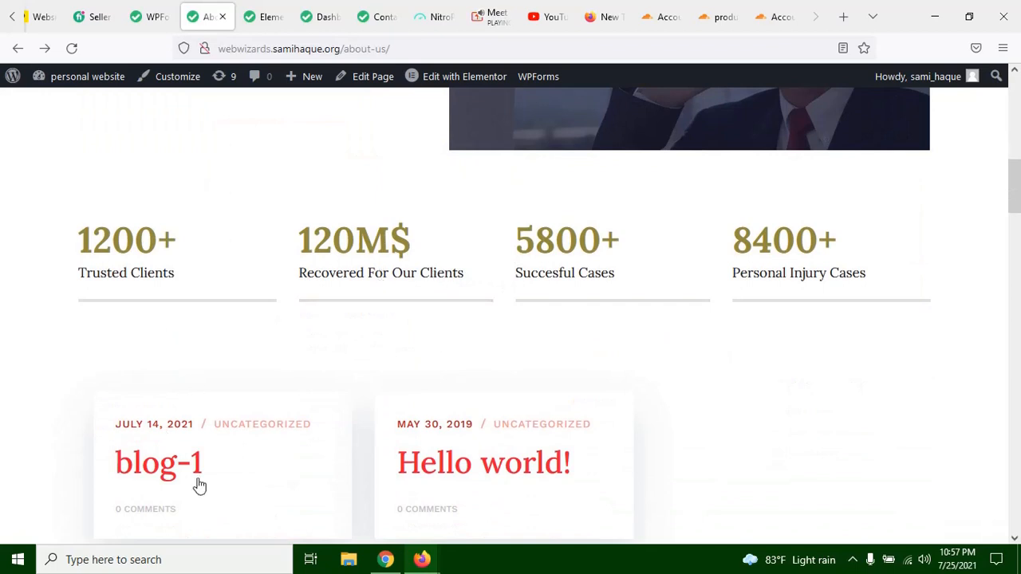
scroll(463, 371, "down", 1)
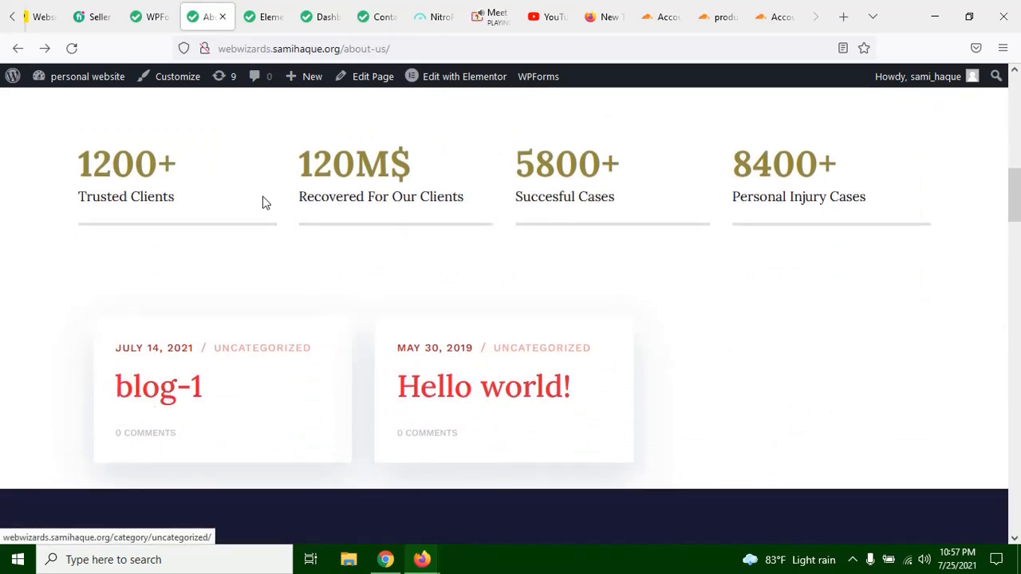
scroll(144, 330, "down", 2)
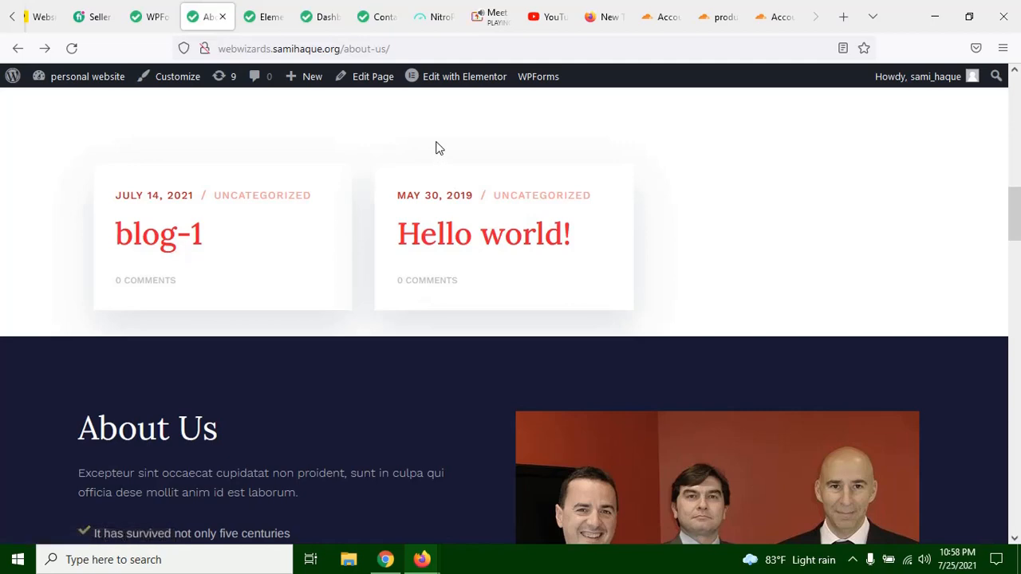
scroll(705, 72, "up", 2)
scroll(639, 151, "up", 8)
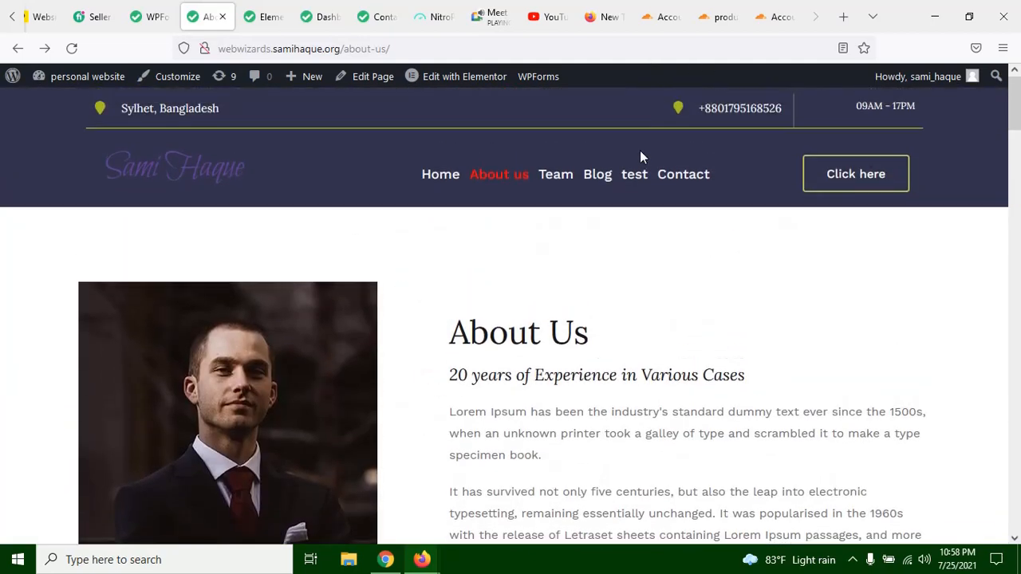
scroll(501, 221, "down", 7)
scroll(491, 248, "down", 7)
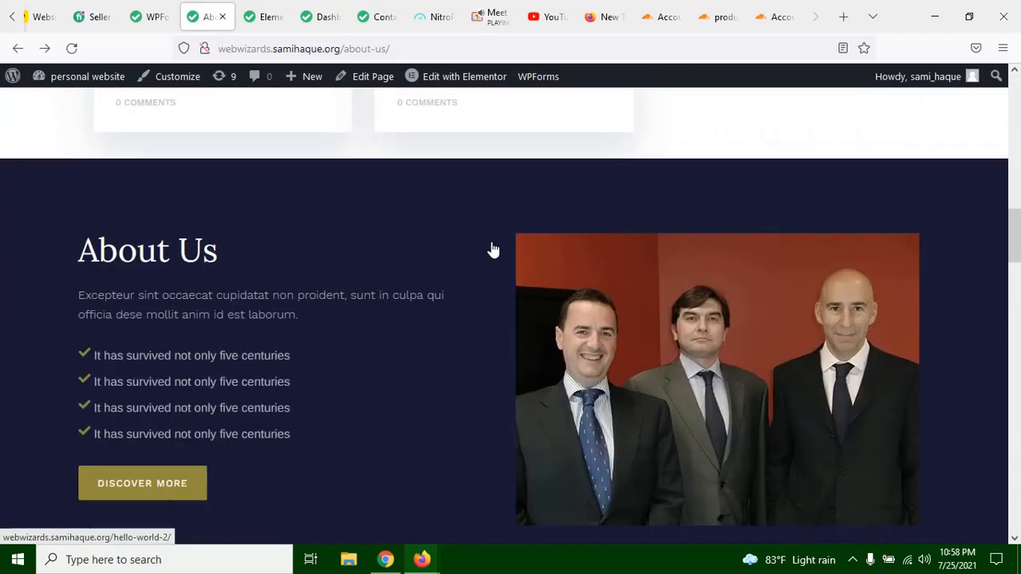
scroll(513, 330, "up", 3)
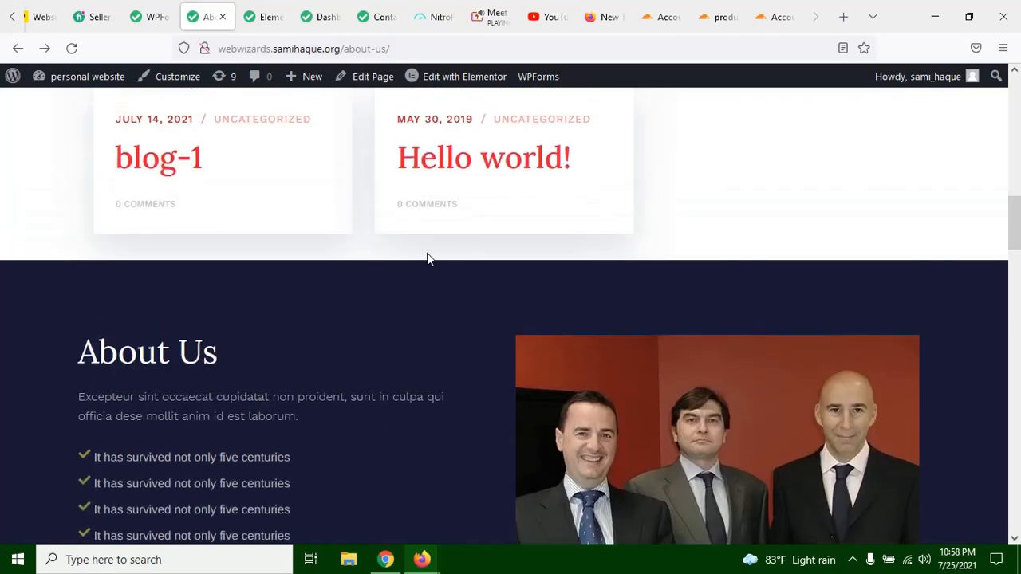
scroll(427, 253, "up", 3)
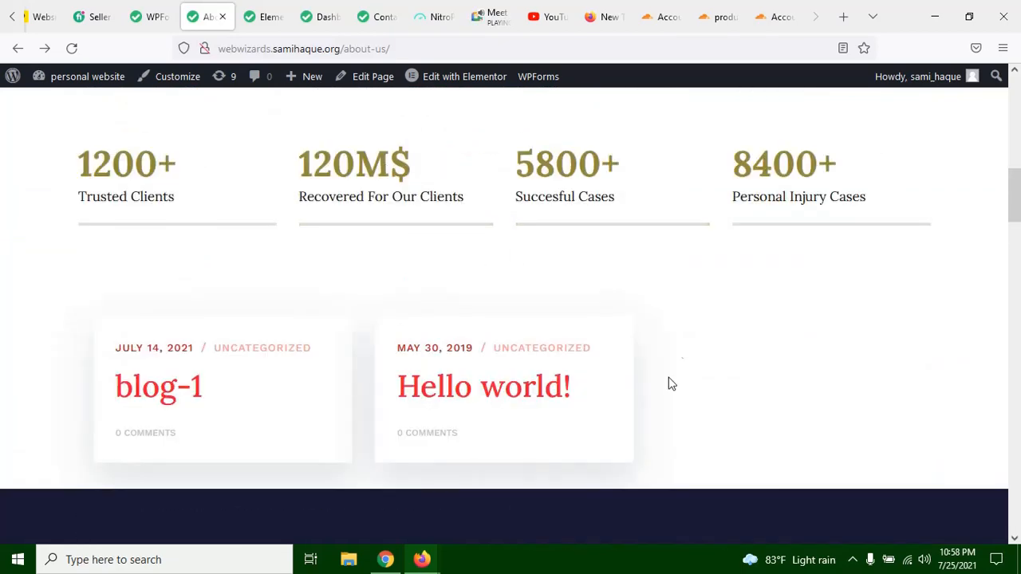
scroll(670, 384, "down", 2)
scroll(389, 285, "down", 2)
scroll(390, 285, "down", 14)
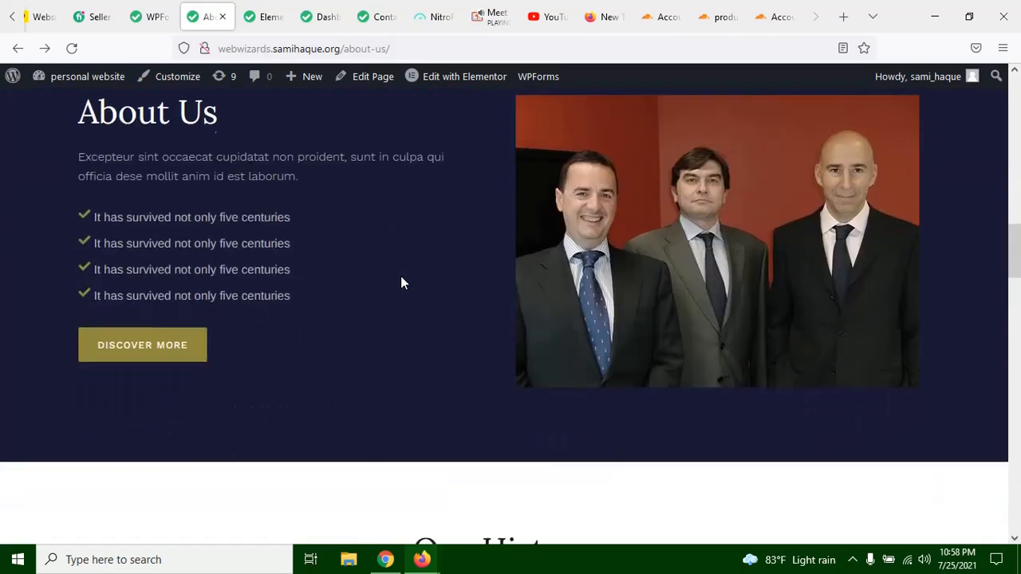
Step: Review the About Us page from the dark About Us section to the contact form and firm banner, ending back at the page header
scroll(436, 287, "down", 3)
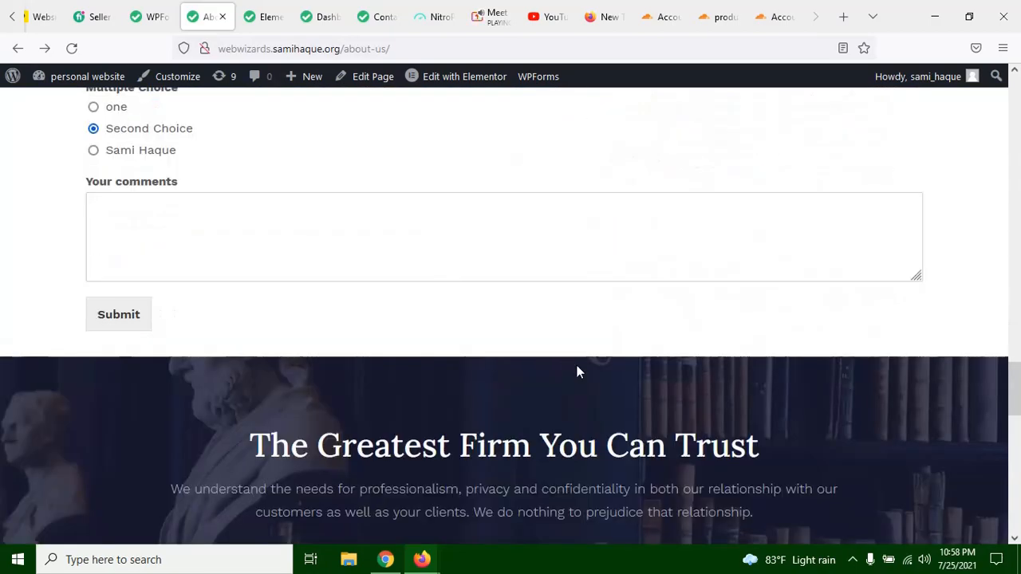
scroll(576, 365, "up", 18)
scroll(586, 373, "up", 8)
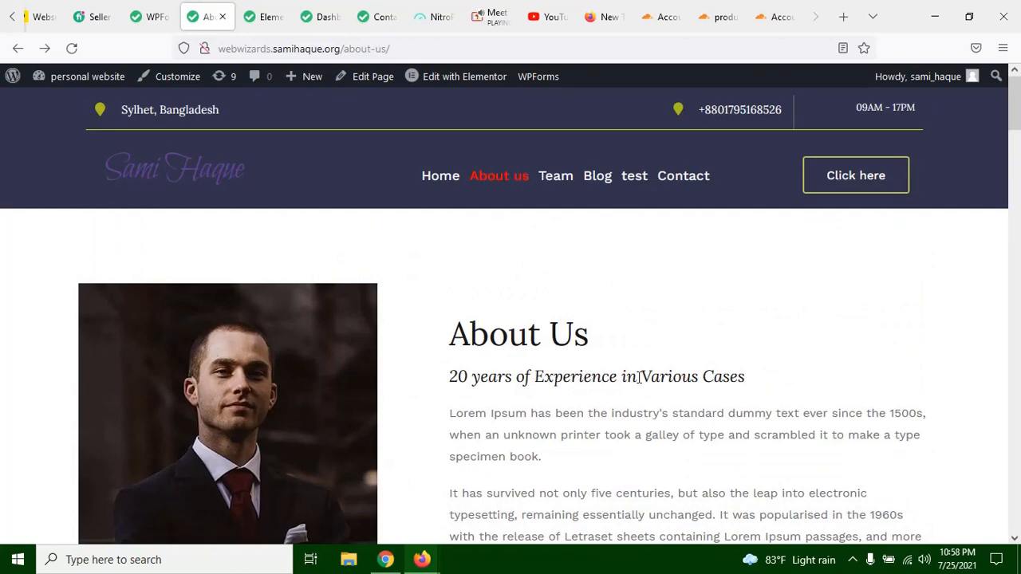
scroll(443, 284, "down", 4)
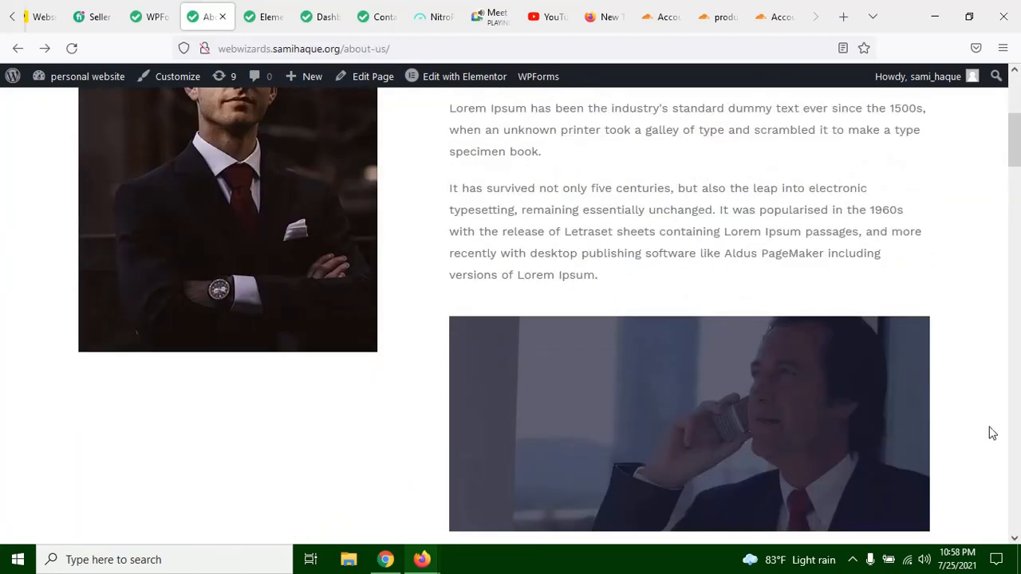
scroll(988, 431, "up", 4)
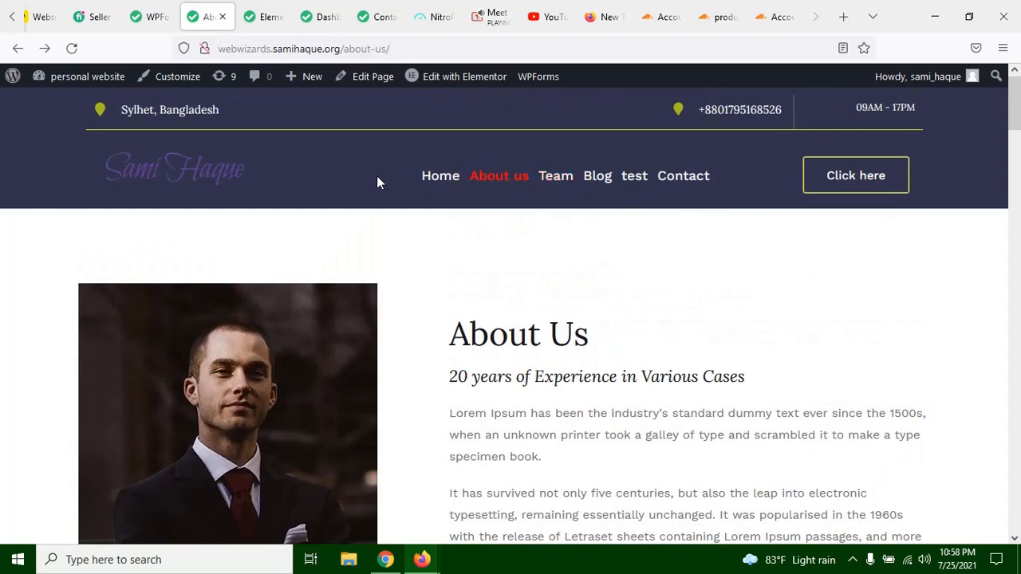
Step: Switch to the Google Meet call and leave the meeting to end the online class
left_click(488, 17)
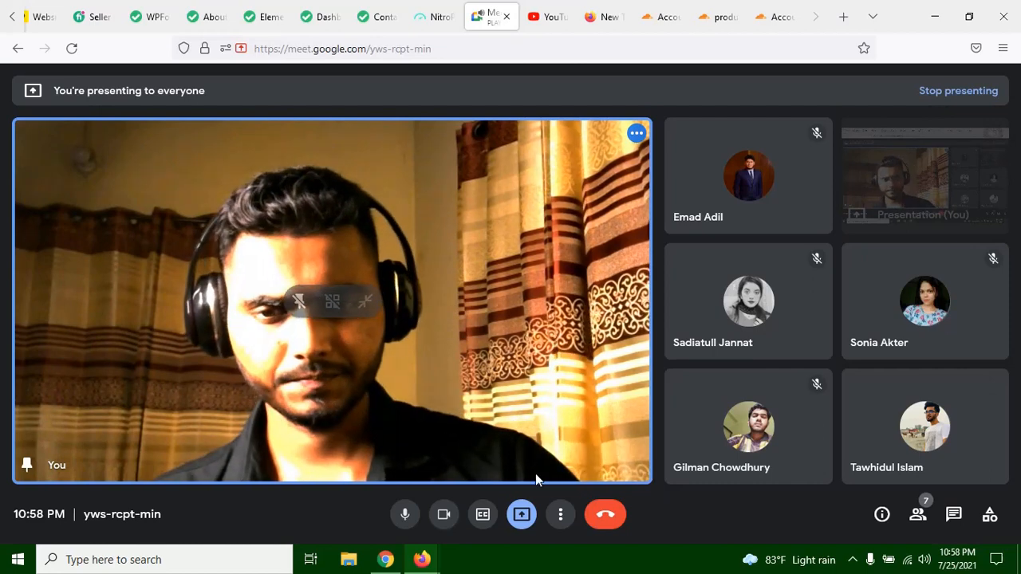
left_click(613, 517)
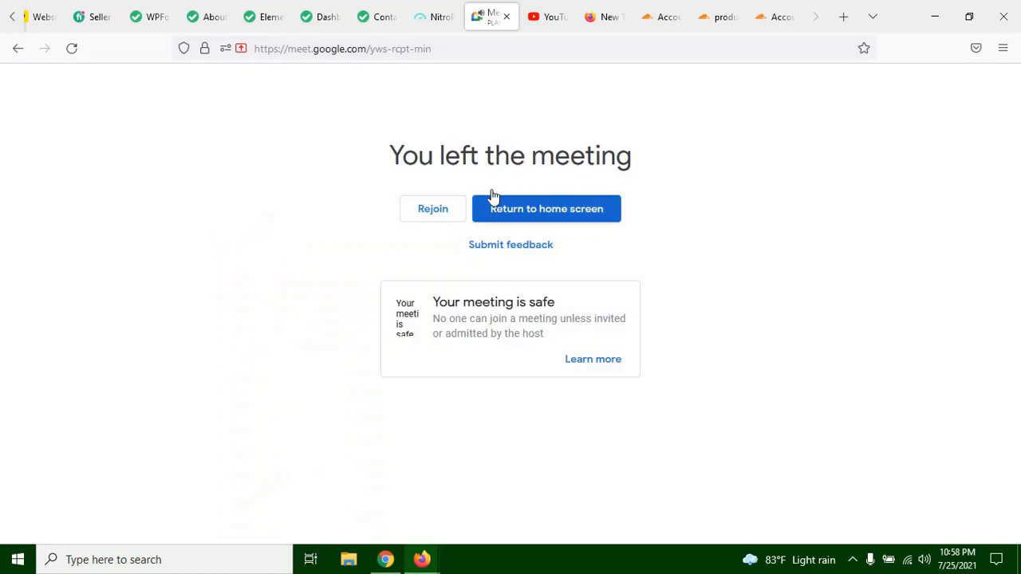
left_click(589, 222)
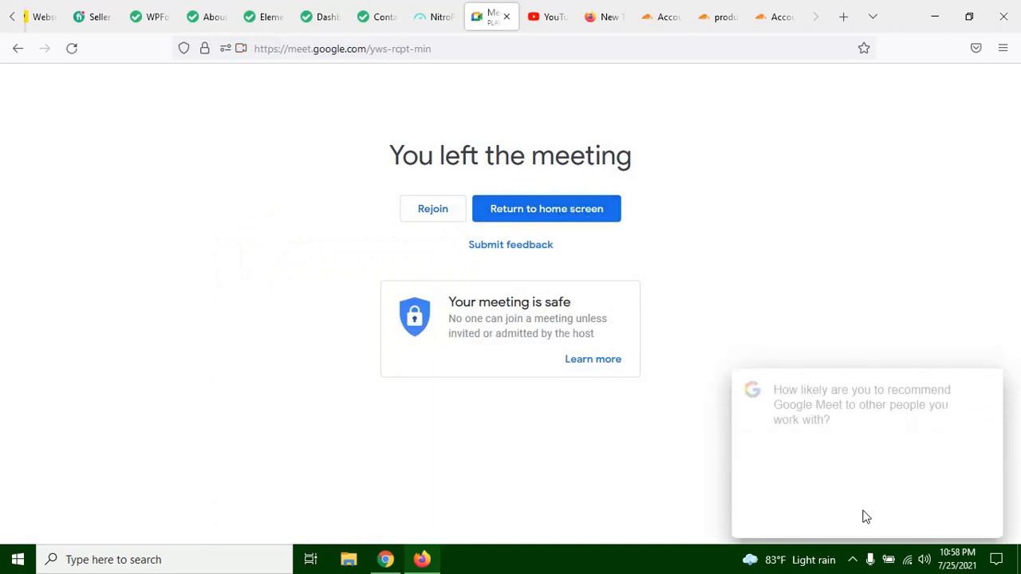
Step: Bring up the Recording Toolbar of the screen recorder running in the background
left_click(853, 559)
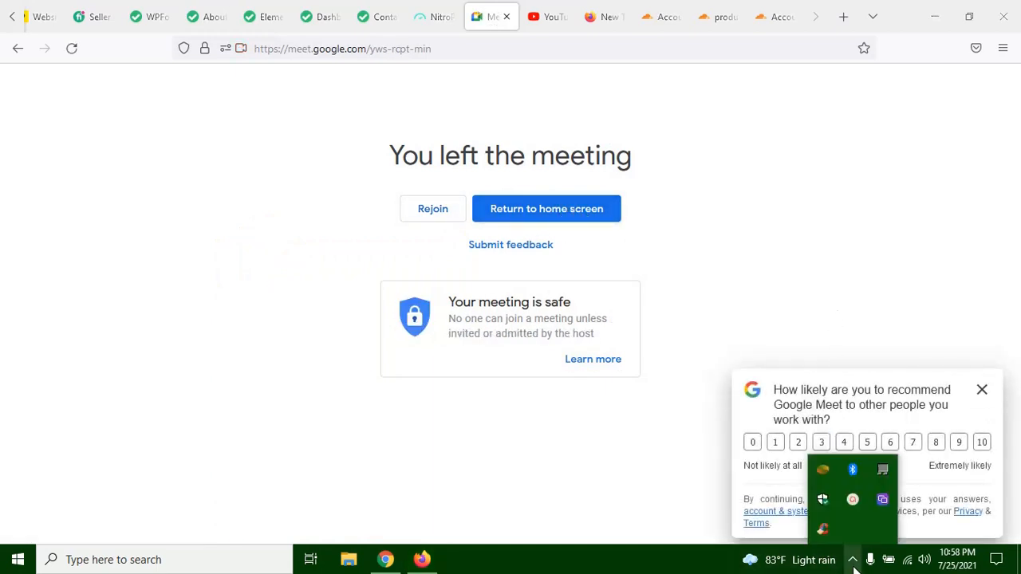
left_click(854, 506)
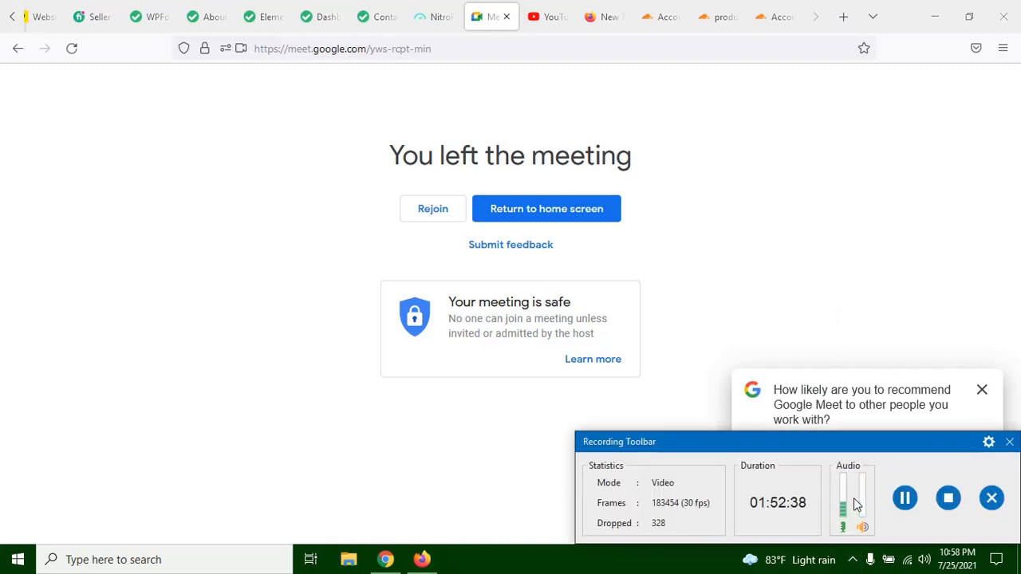